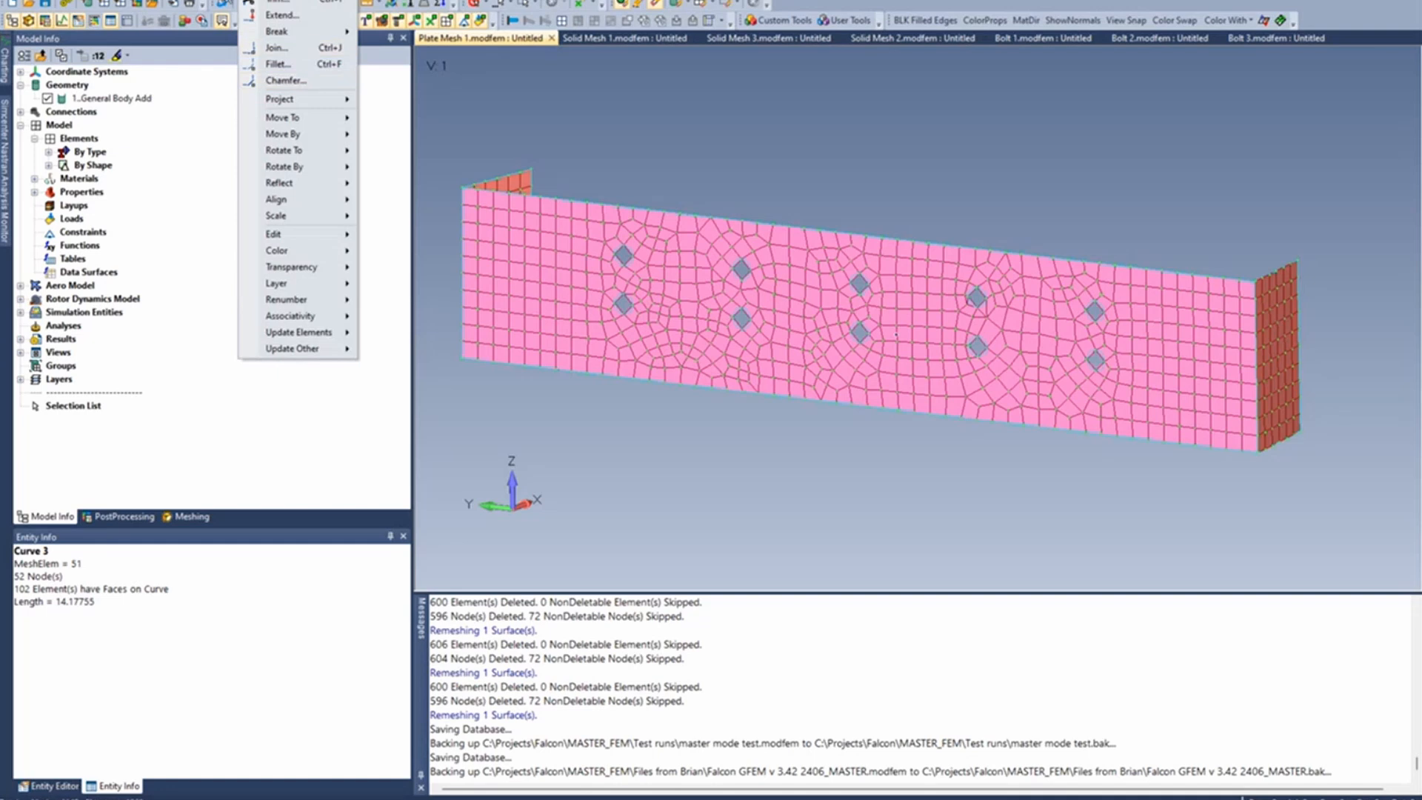
- Start creating a new element and change its element type from plate to Rigid
{"action": "mouse_move", "coordinate": [181, 1]}
{"action": "left_click", "coordinate": [184, 35]}
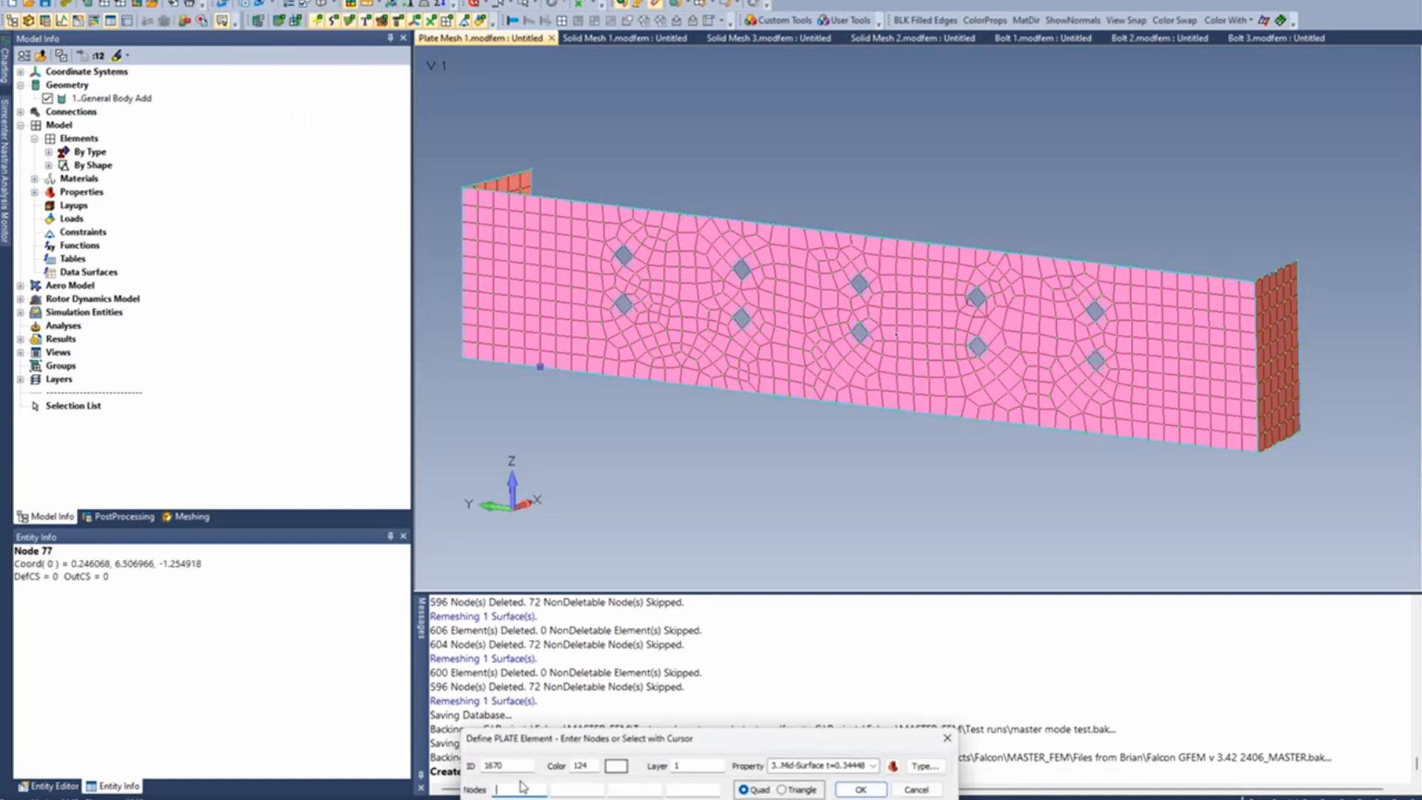
{"action": "left_click_drag", "start_coordinate": [832, 749], "coordinate": [862, 470]}
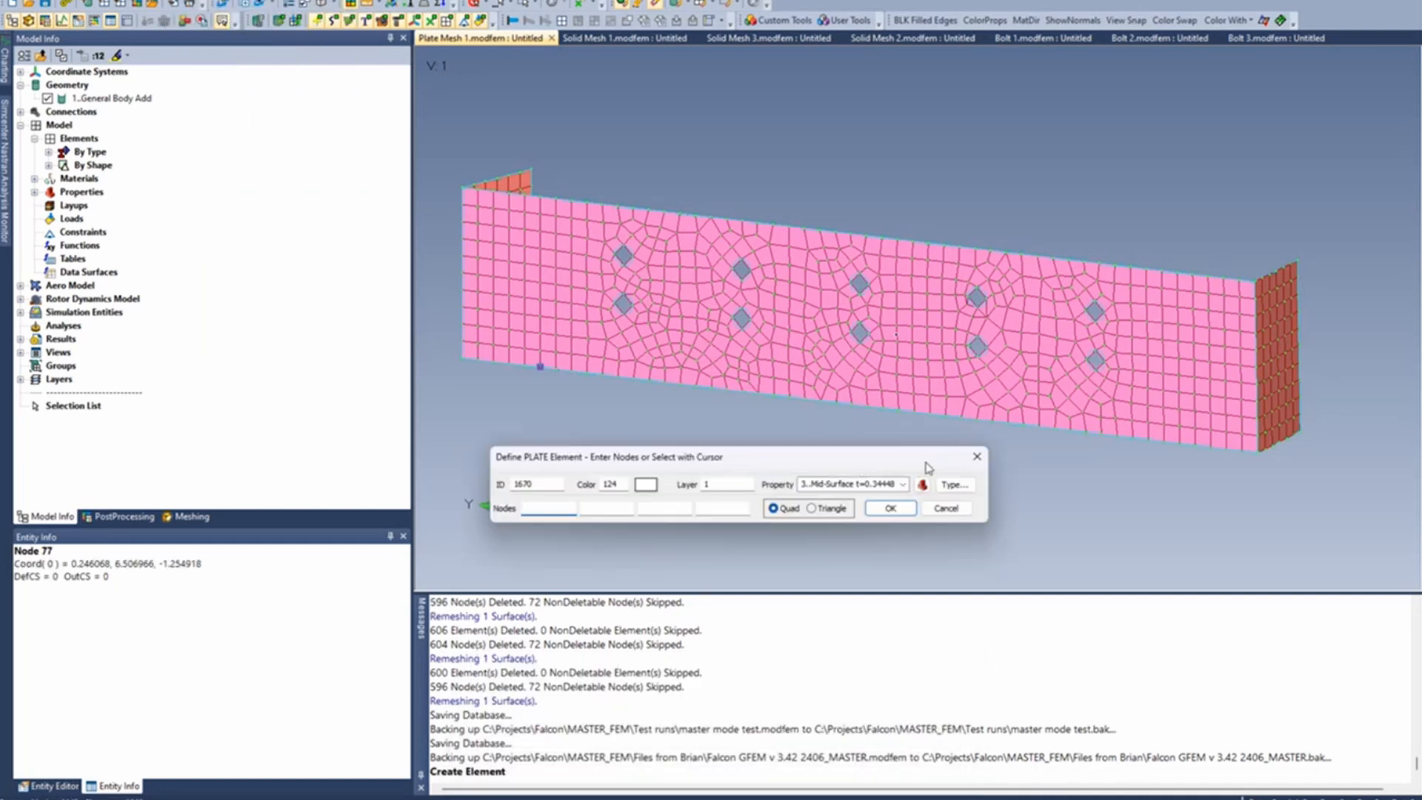
{"action": "left_click", "coordinate": [956, 484]}
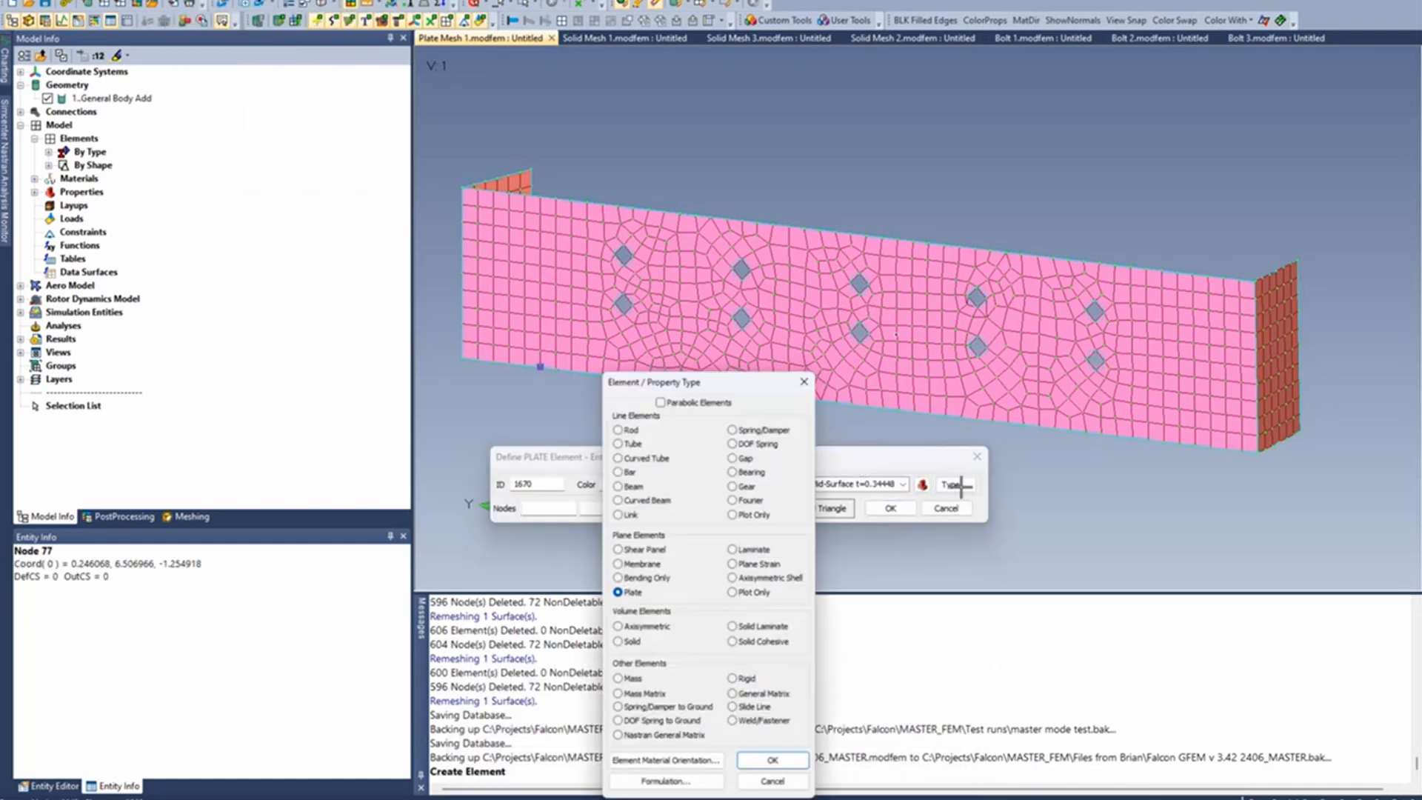
{"action": "left_click", "coordinate": [744, 679]}
{"action": "left_click", "coordinate": [785, 765]}
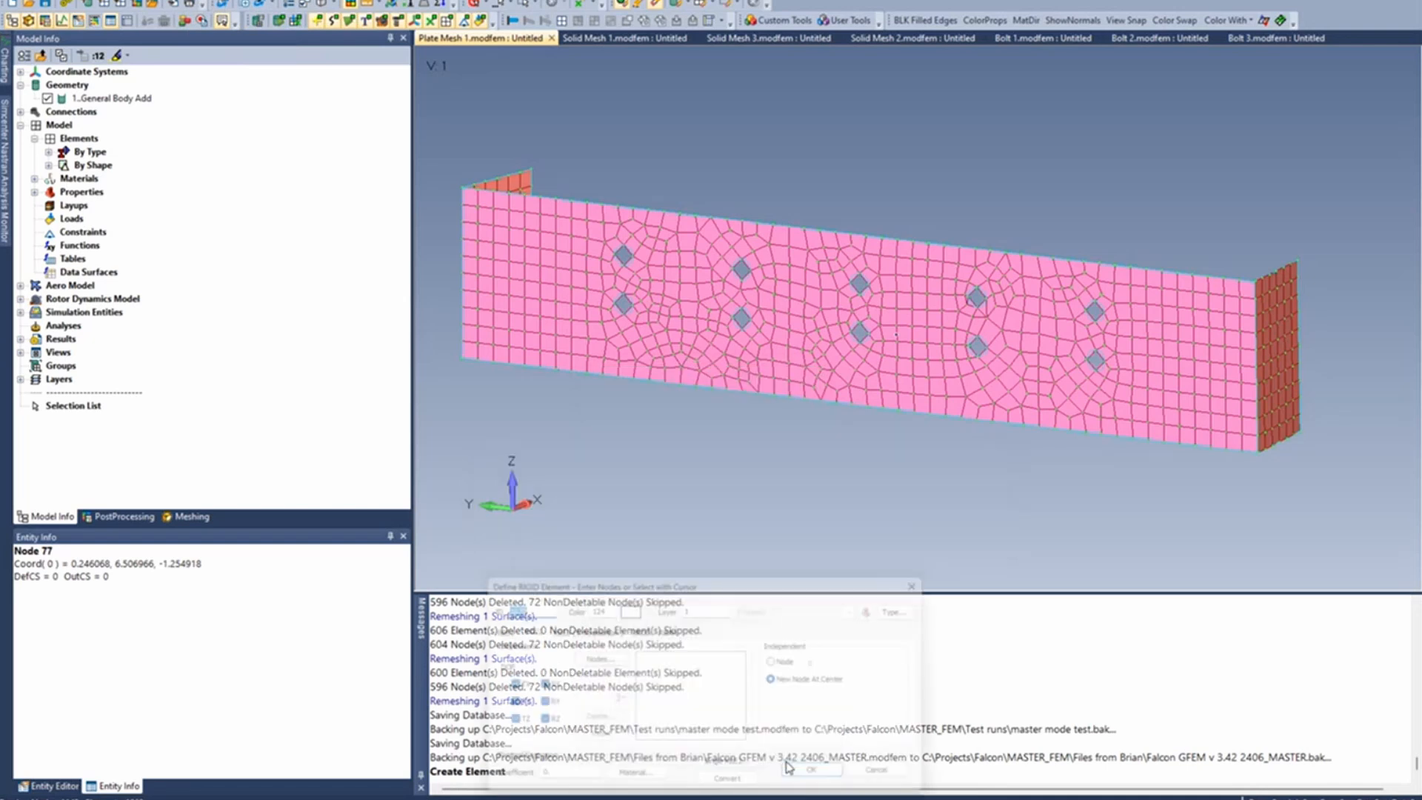
{"action": "left_click_drag", "start_coordinate": [797, 588], "coordinate": [764, 422]}
{"action": "scroll", "coordinate": [574, 279], "scroll_direction": "up", "scroll_amount": 5}
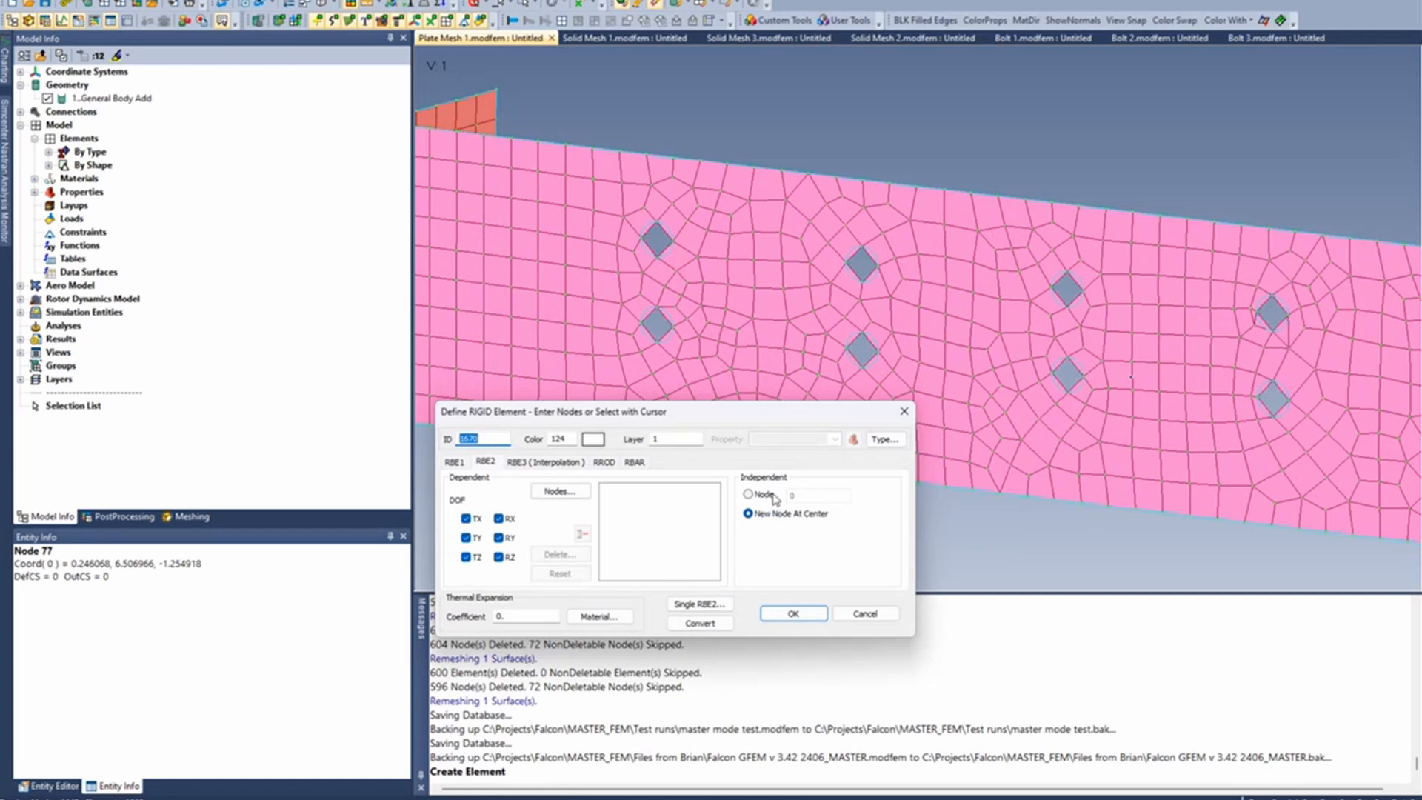
- Create an RBE2 at the upper hole of the first column, with a new independent node at center and the hole's on-curve nodes as dependents
{"action": "left_click", "coordinate": [748, 494]}
{"action": "left_click", "coordinate": [823, 495]}
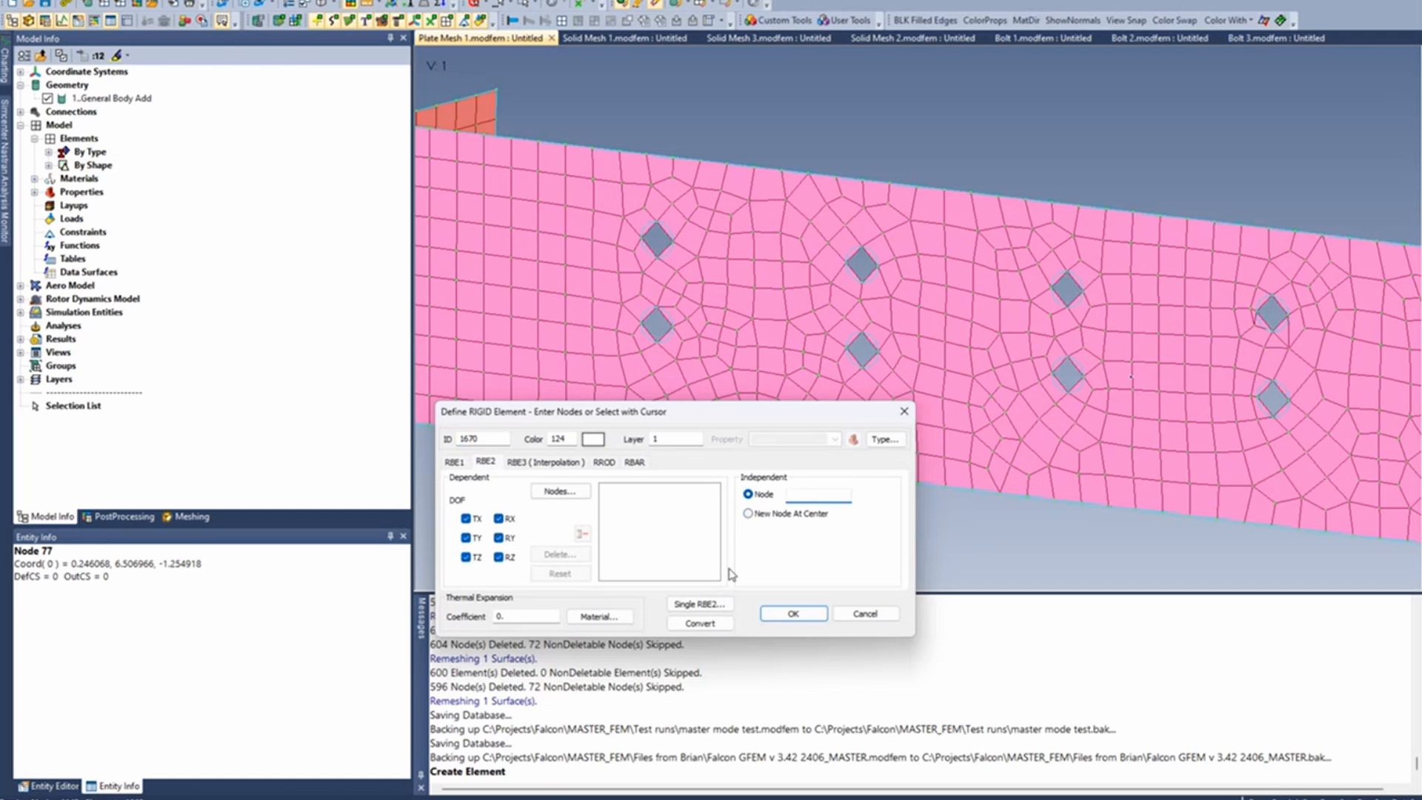
{"action": "left_click", "coordinate": [748, 514]}
{"action": "left_click", "coordinate": [556, 491]}
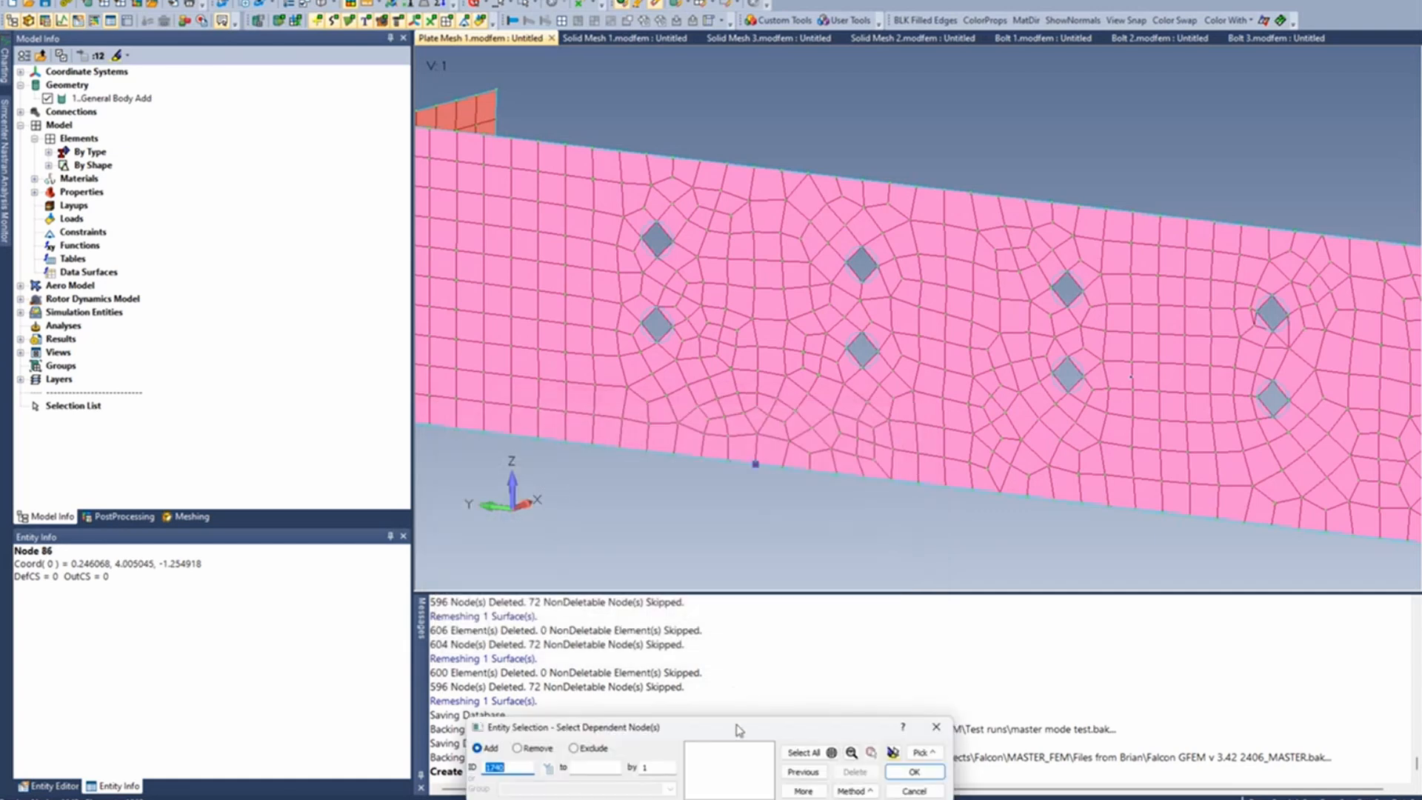
{"action": "left_click_drag", "start_coordinate": [740, 691], "coordinate": [751, 474]}
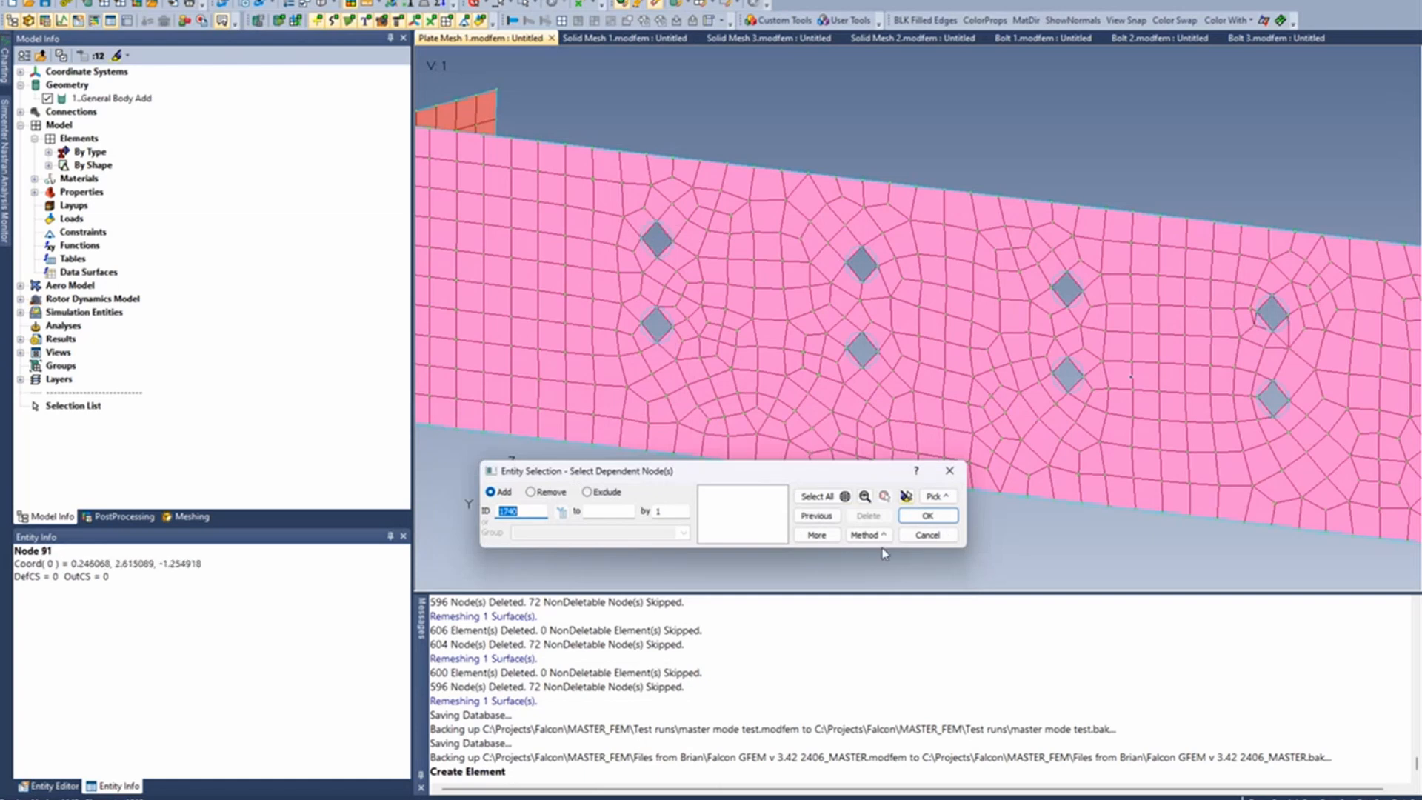
{"action": "left_click", "coordinate": [866, 534]}
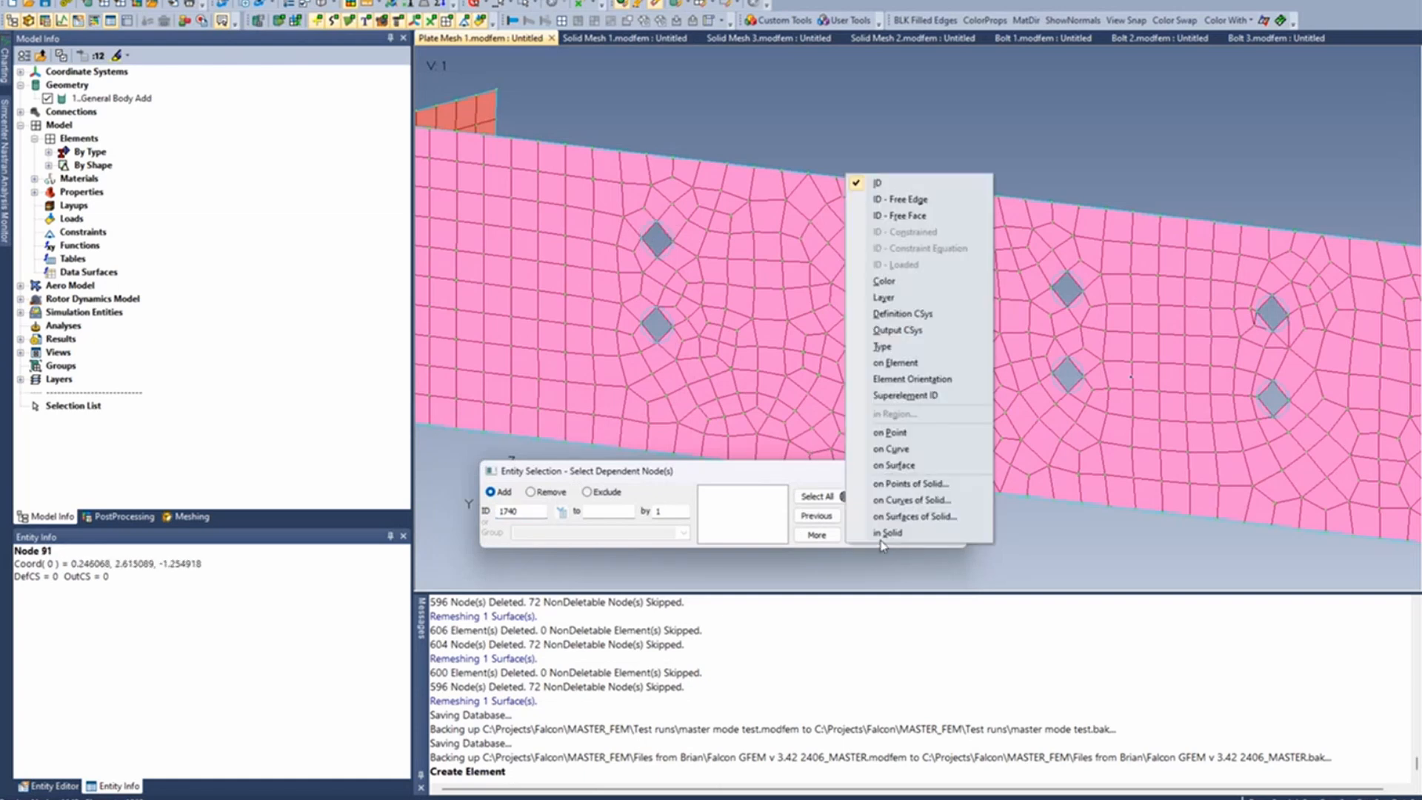
{"action": "left_click", "coordinate": [894, 449]}
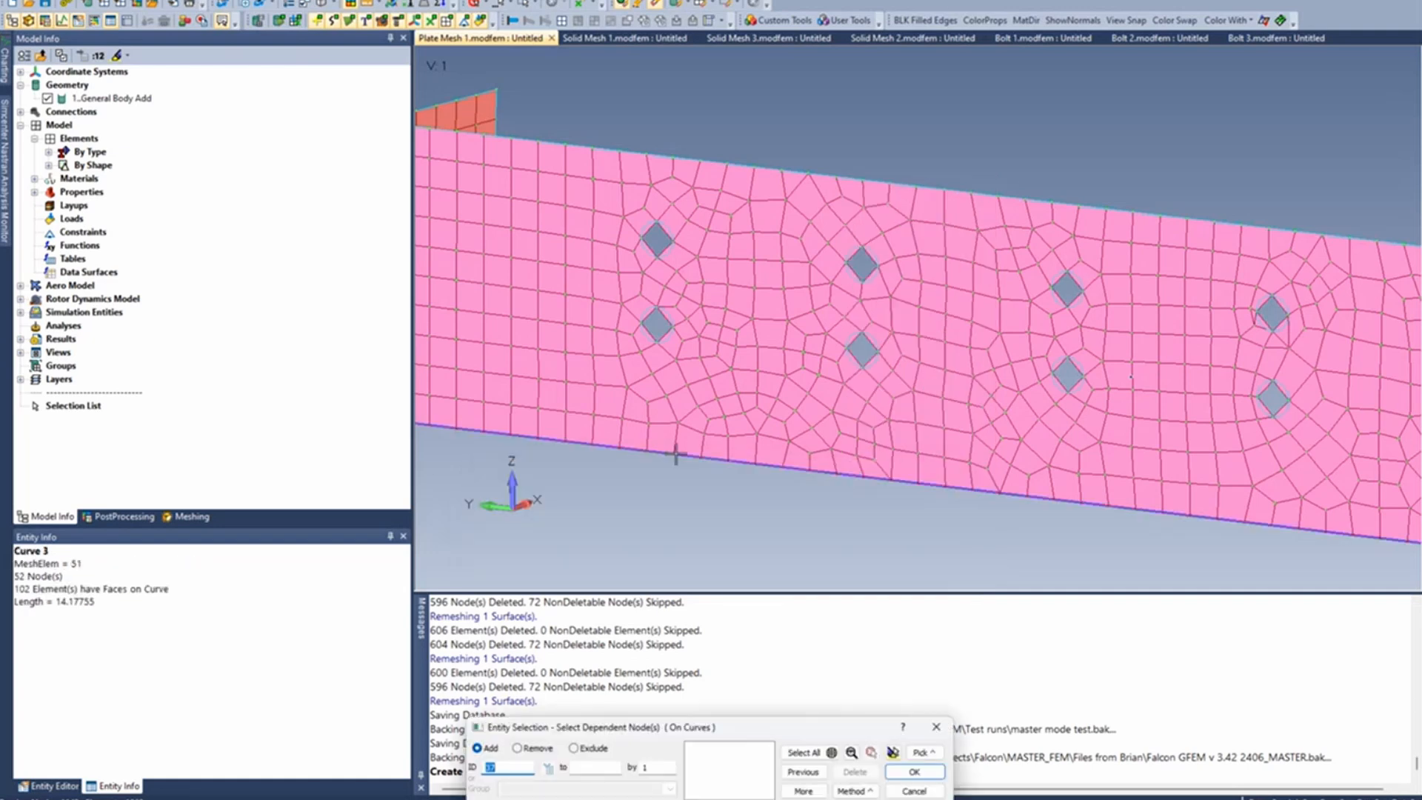
{"action": "left_click", "coordinate": [675, 241]}
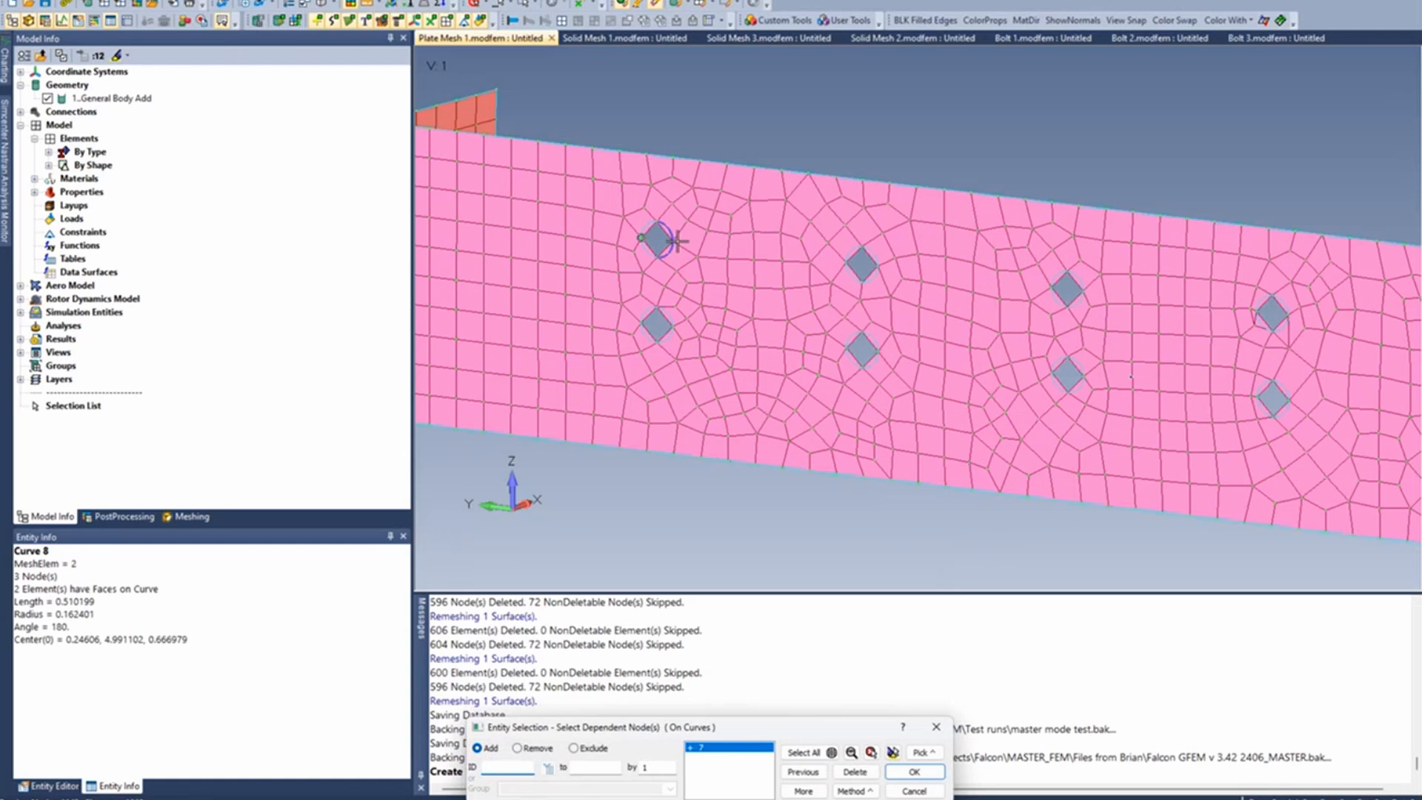
{"action": "key", "text": "Return"}
{"action": "left_click", "coordinate": [792, 613]}
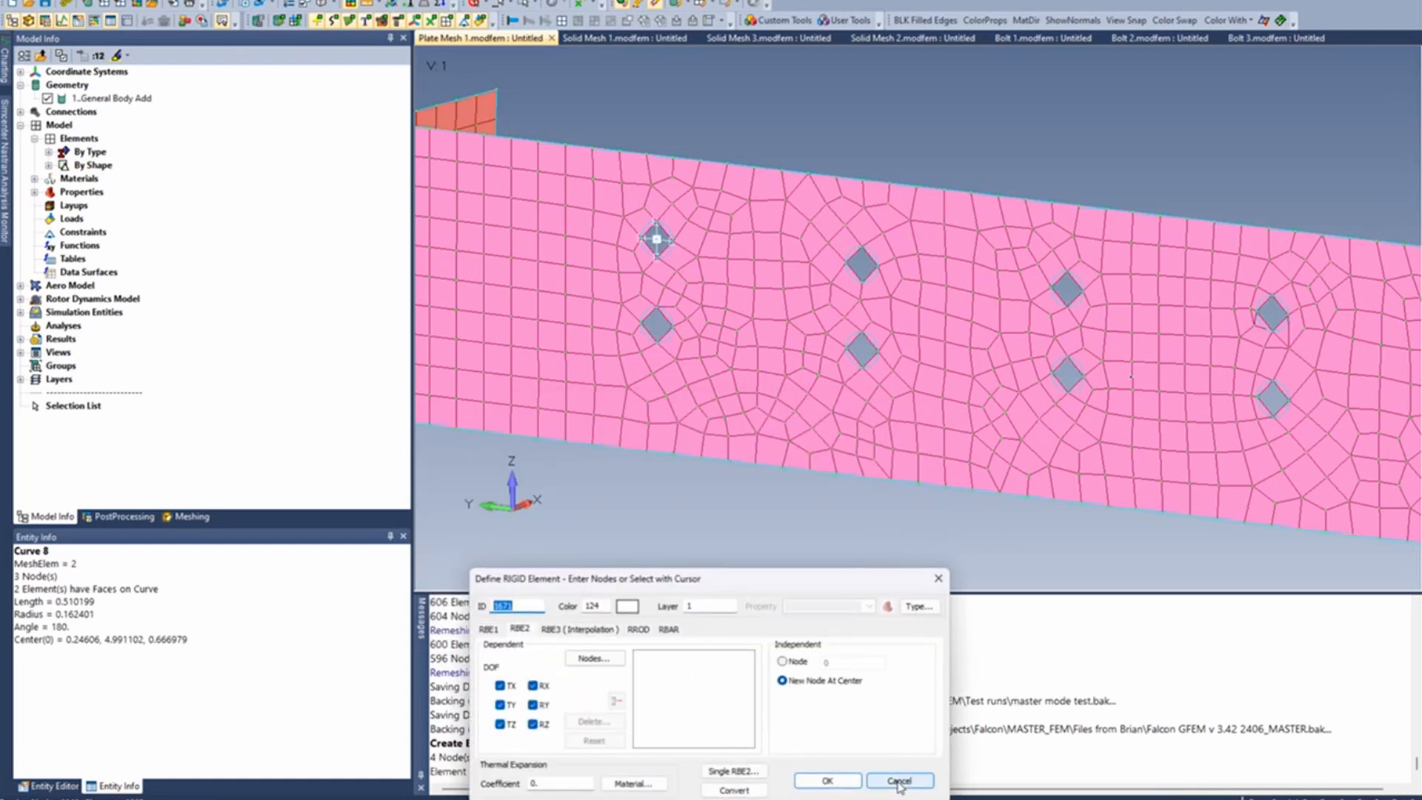
{"action": "left_click", "coordinate": [899, 781]}
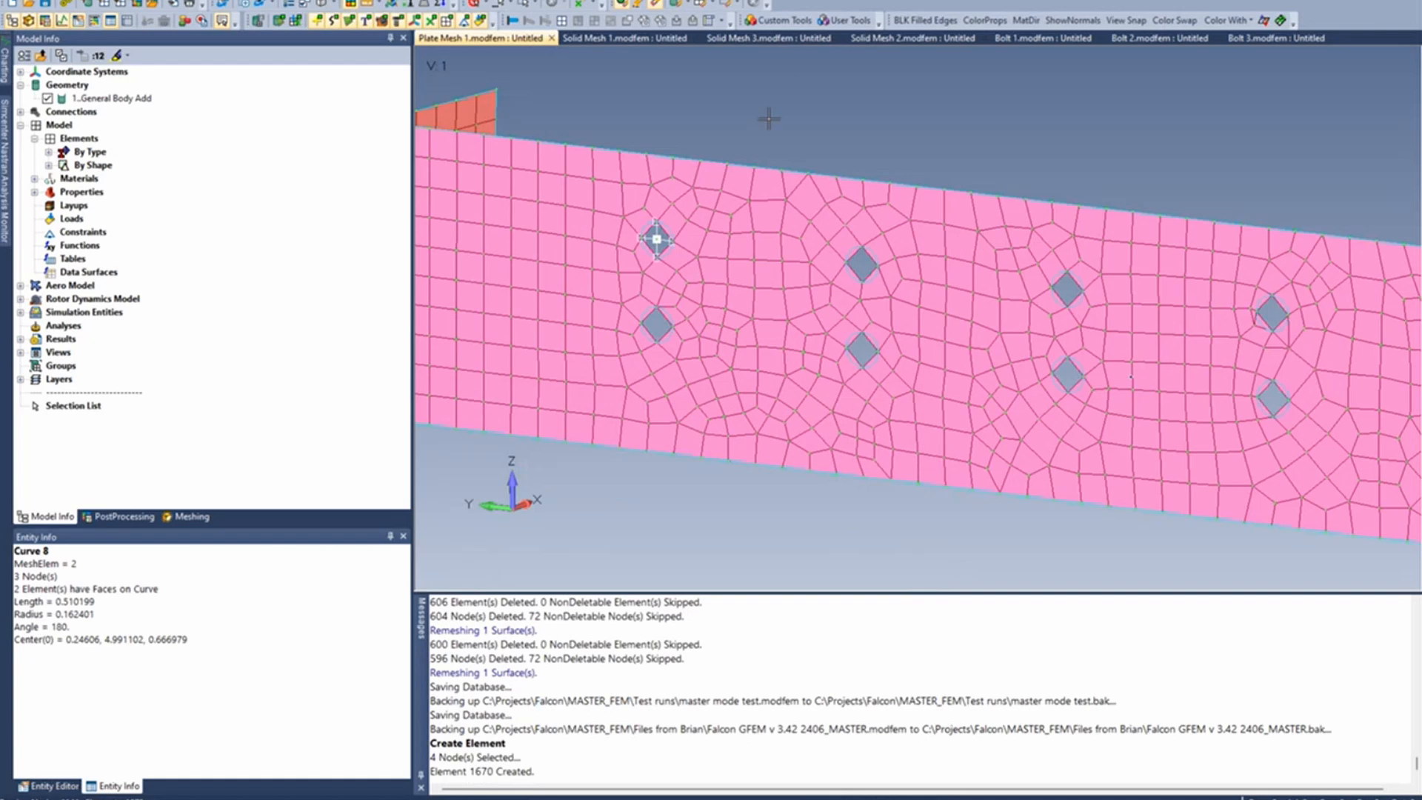
- Run the Spider Curves custom meshing tool on both curves of the first column's lower hole
{"action": "left_click", "coordinate": [791, 23]}
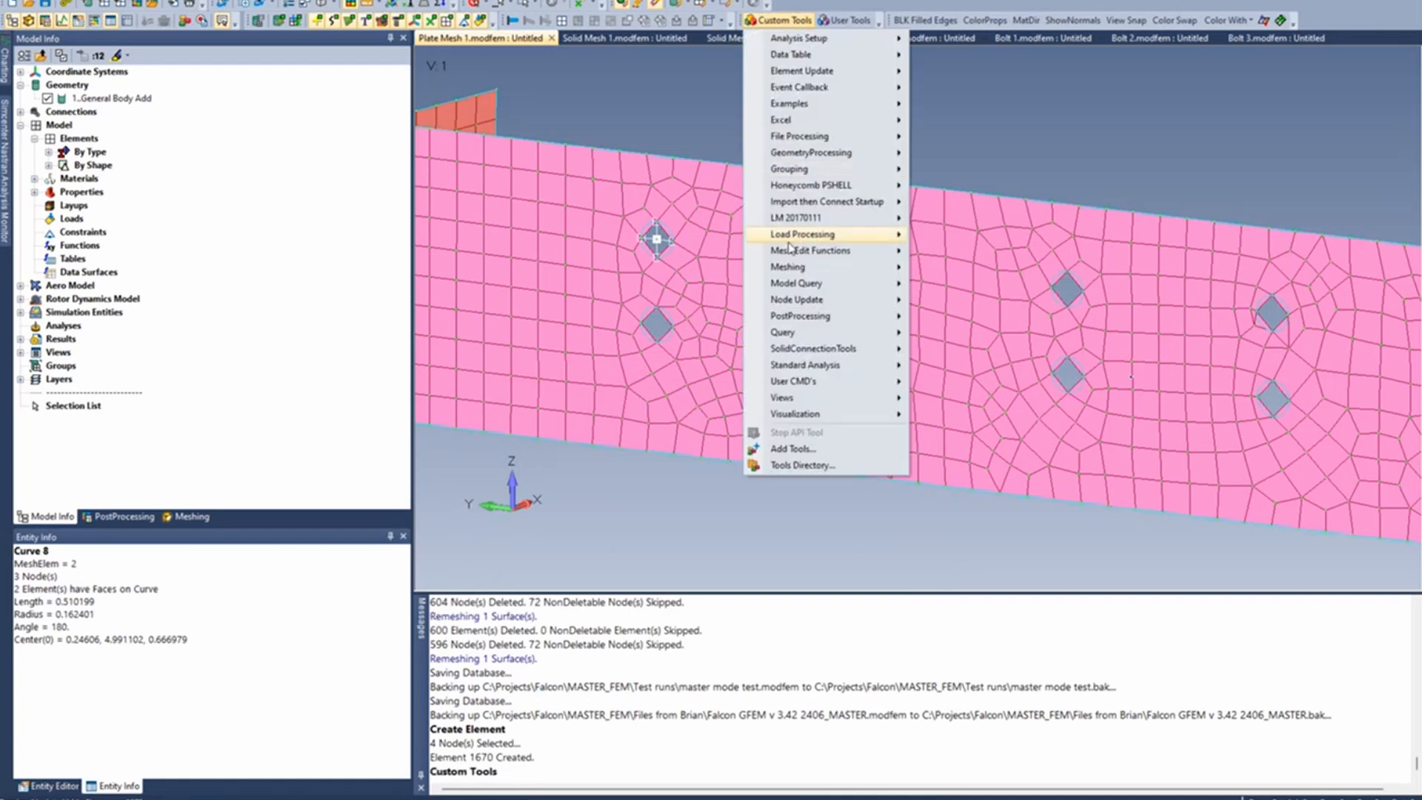
{"action": "mouse_move", "coordinate": [784, 270]}
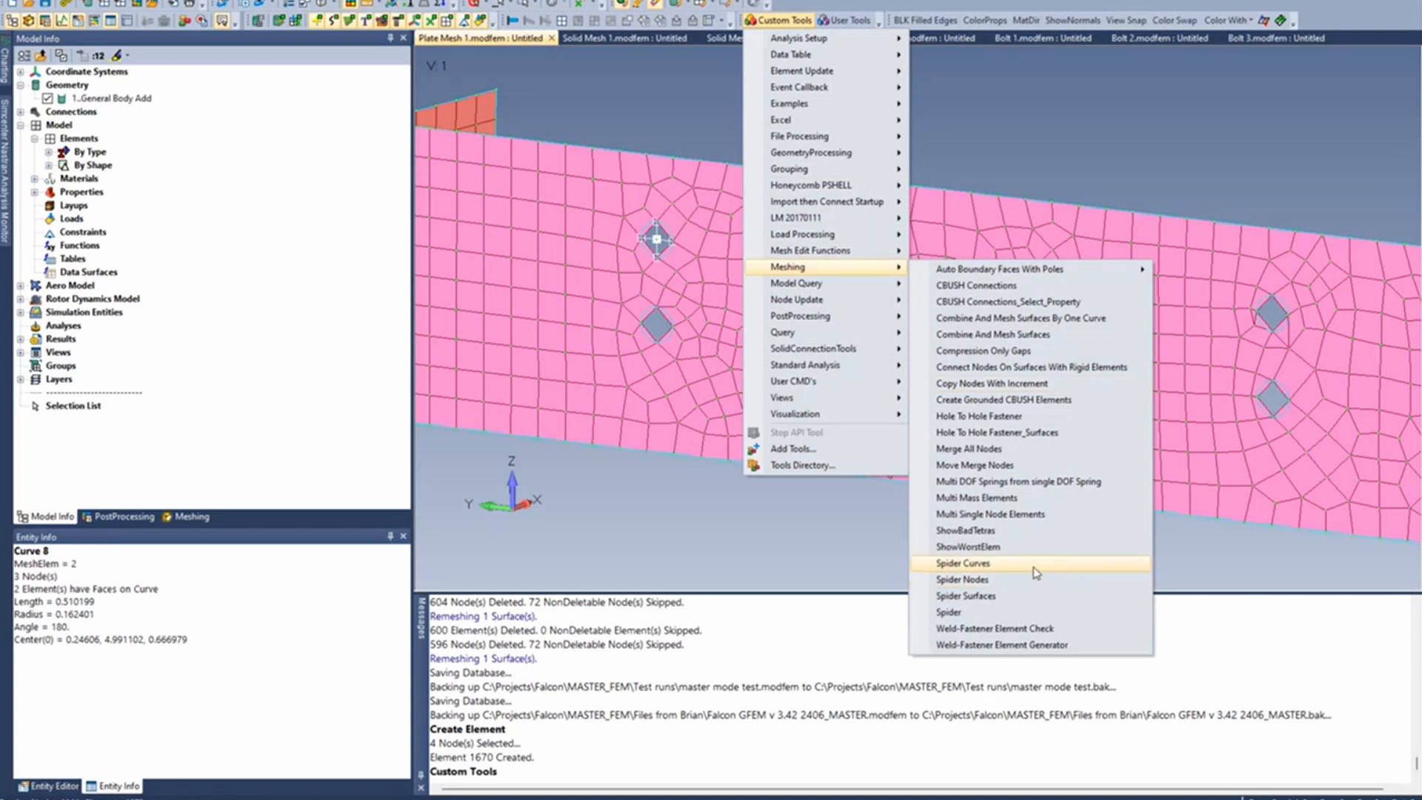
{"action": "left_click", "coordinate": [971, 569]}
{"action": "left_click", "coordinate": [663, 321]}
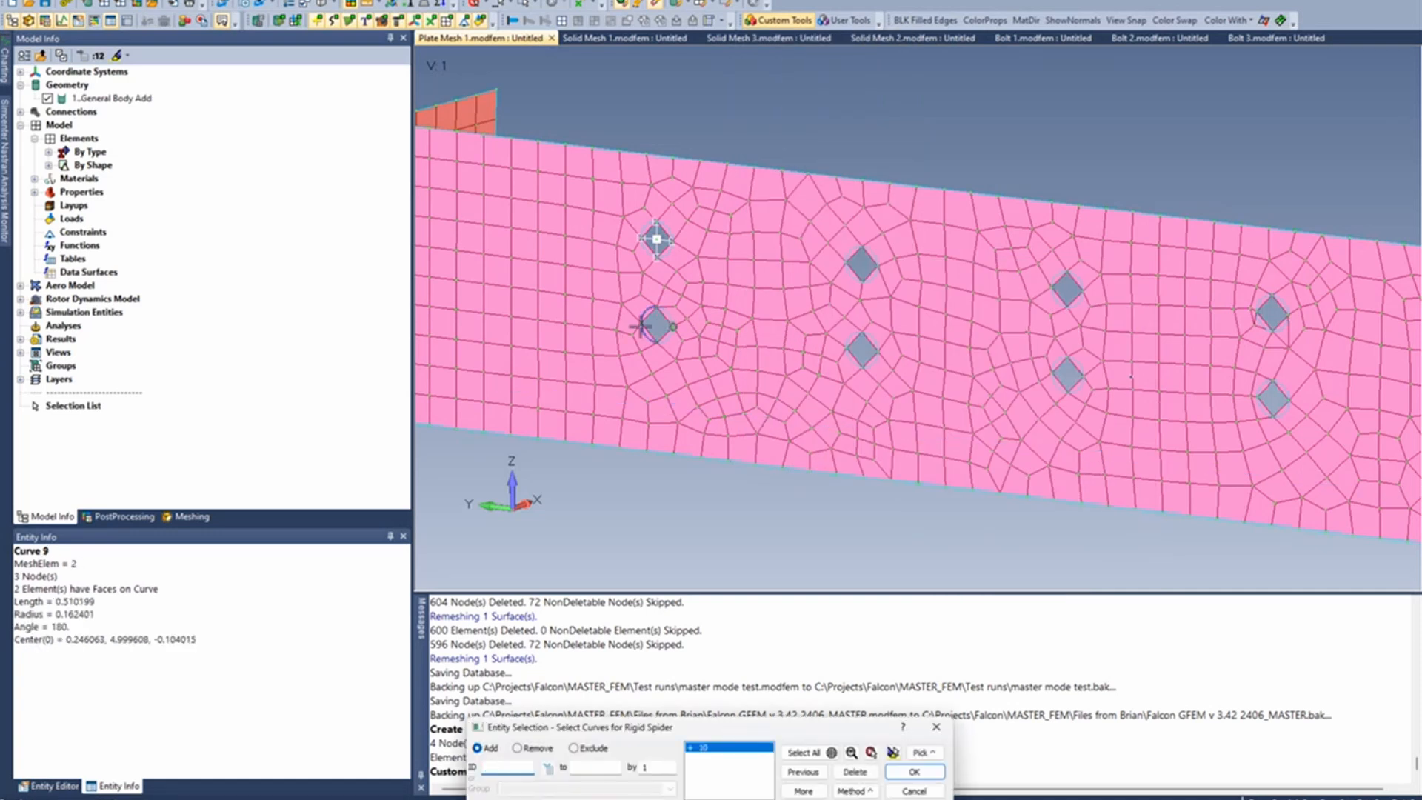
{"action": "left_click", "coordinate": [641, 325]}
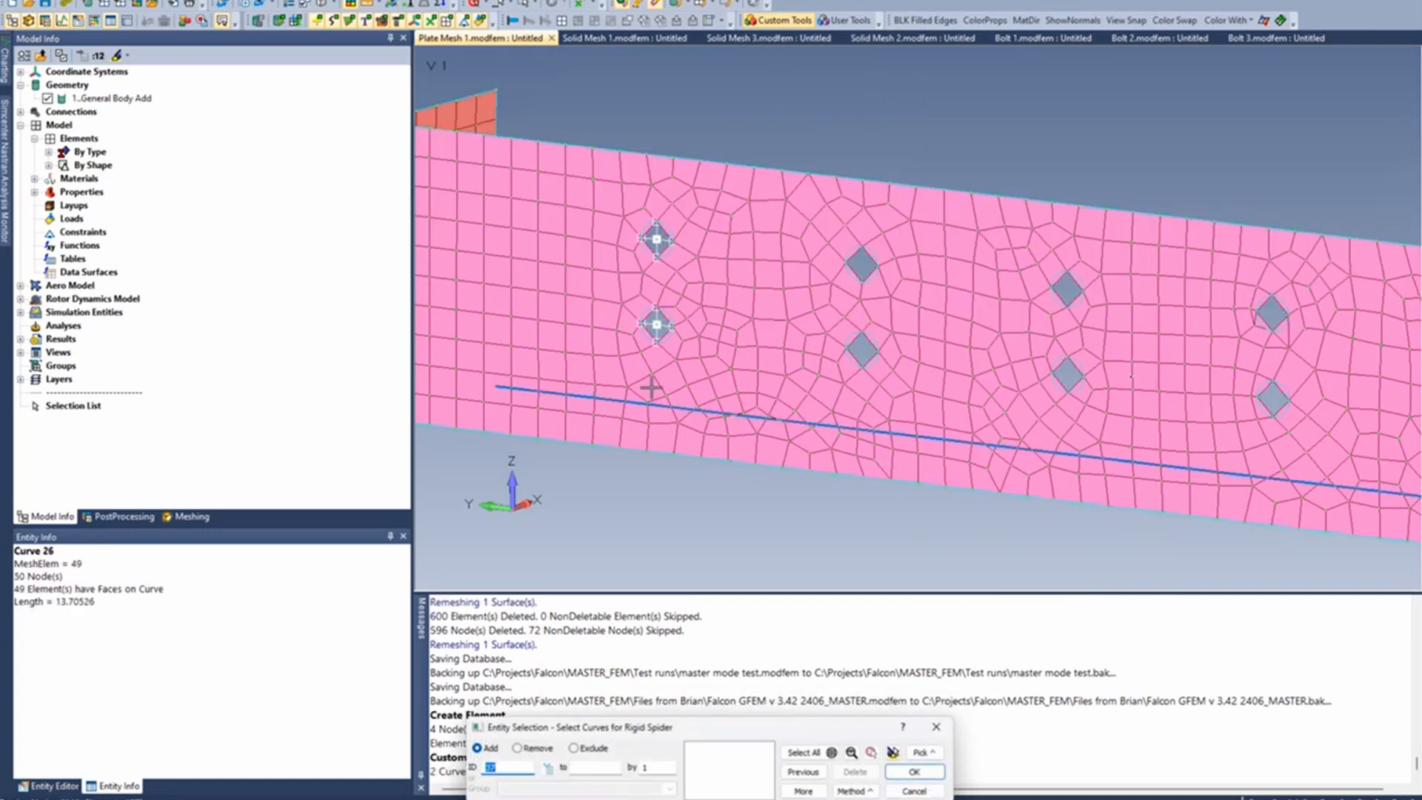
- Create rigid spiders from the edge curves of both holes in the second and third columns
{"action": "left_click", "coordinate": [847, 358]}
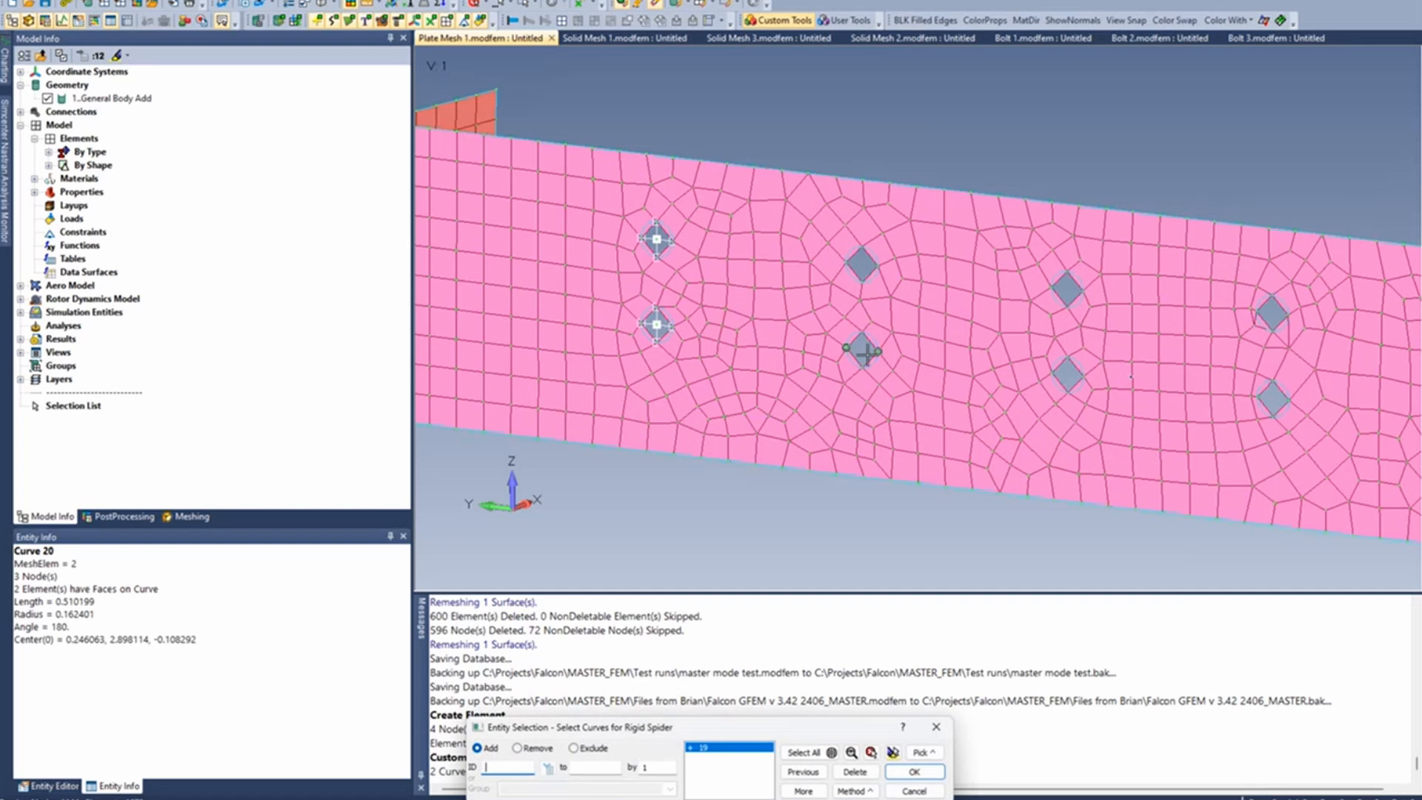
{"action": "left_click", "coordinate": [868, 354]}
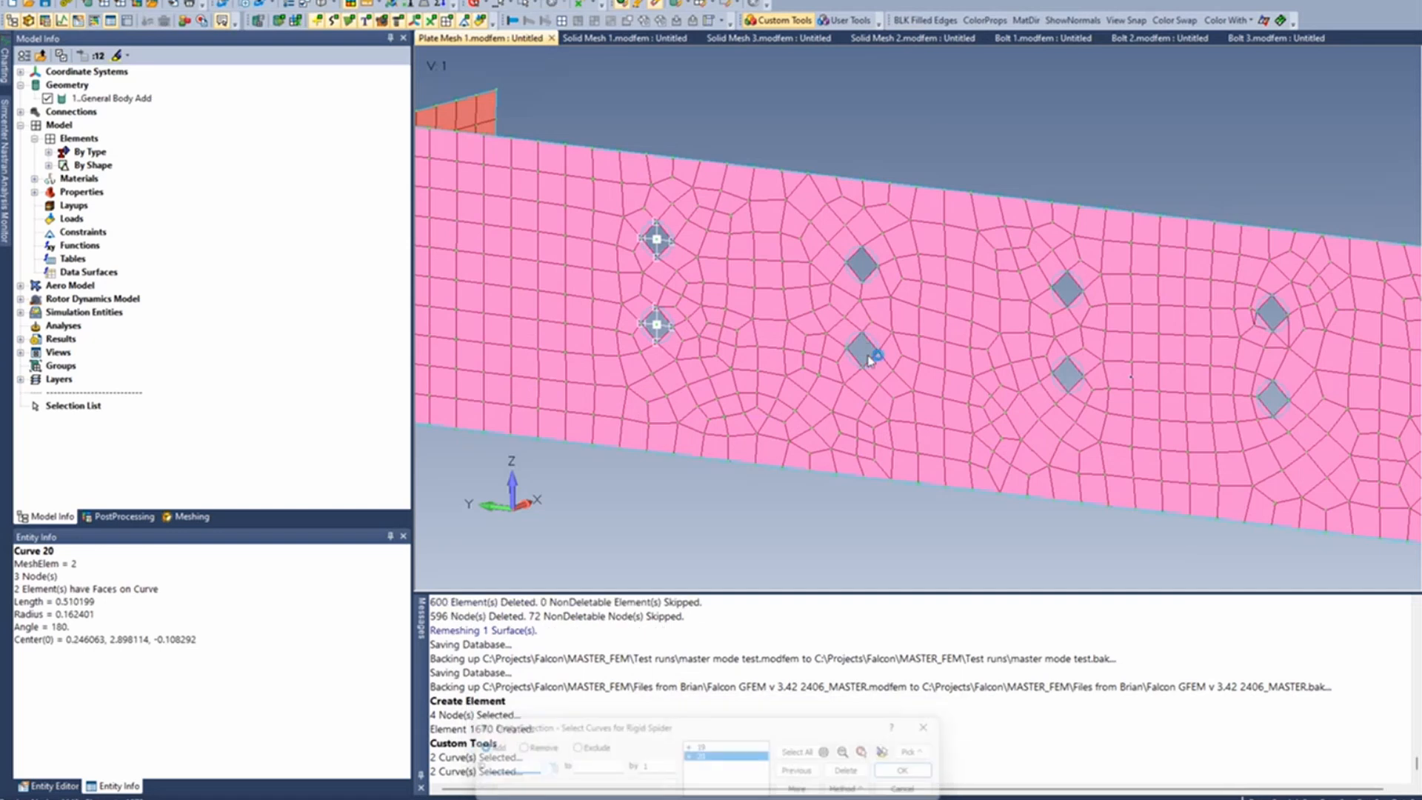
{"action": "left_click", "coordinate": [844, 263]}
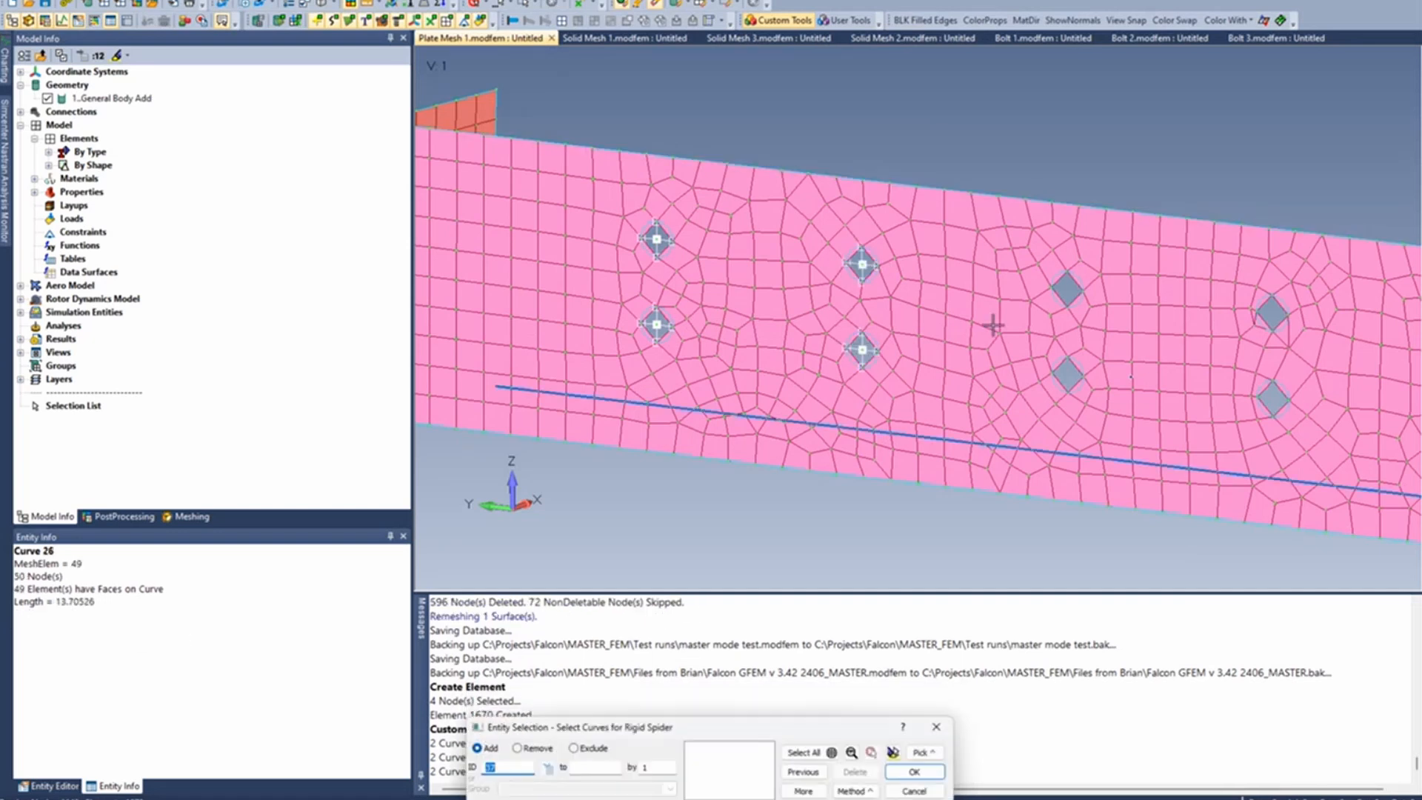
{"action": "left_click", "coordinate": [1066, 278]}
{"action": "left_click", "coordinate": [1051, 370]}
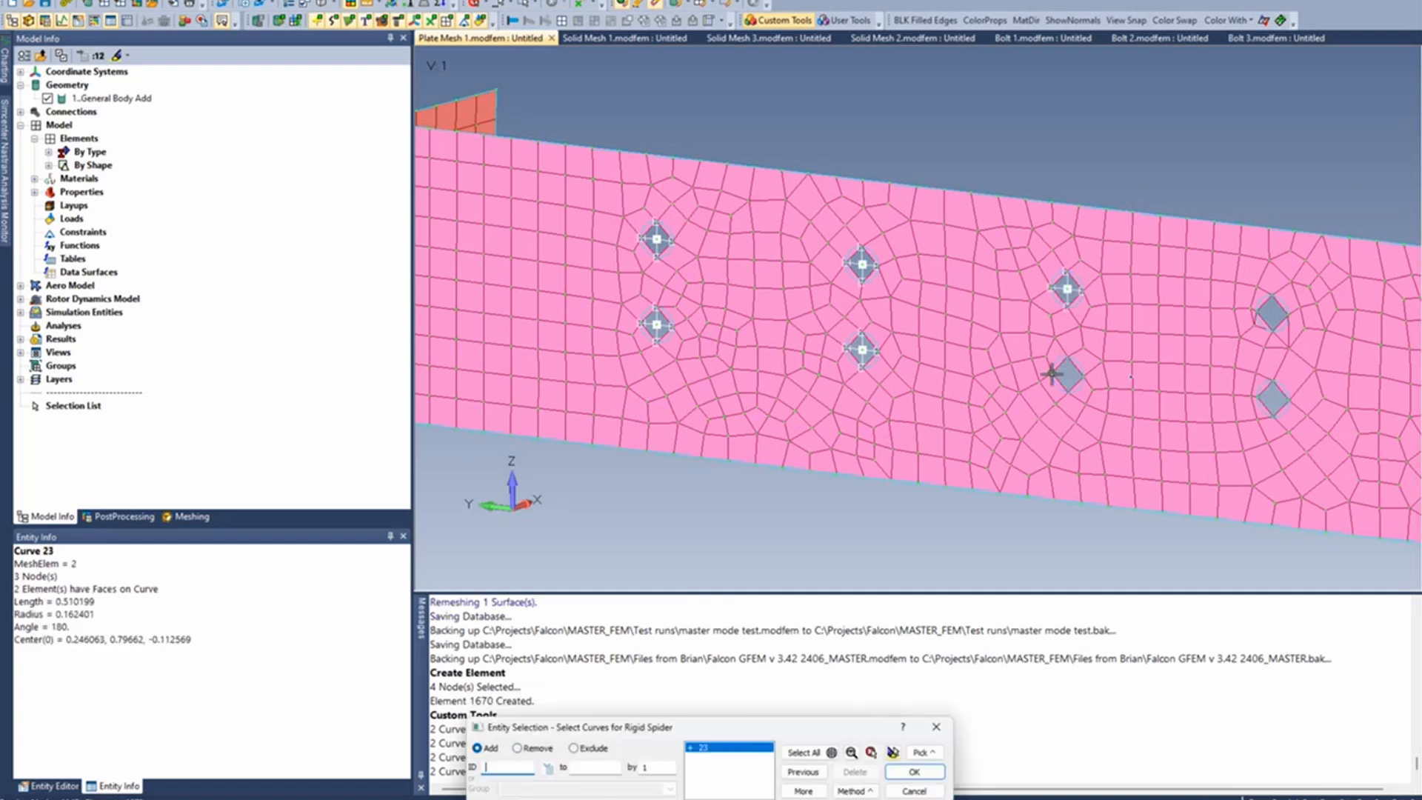
{"action": "key", "text": "Return"}
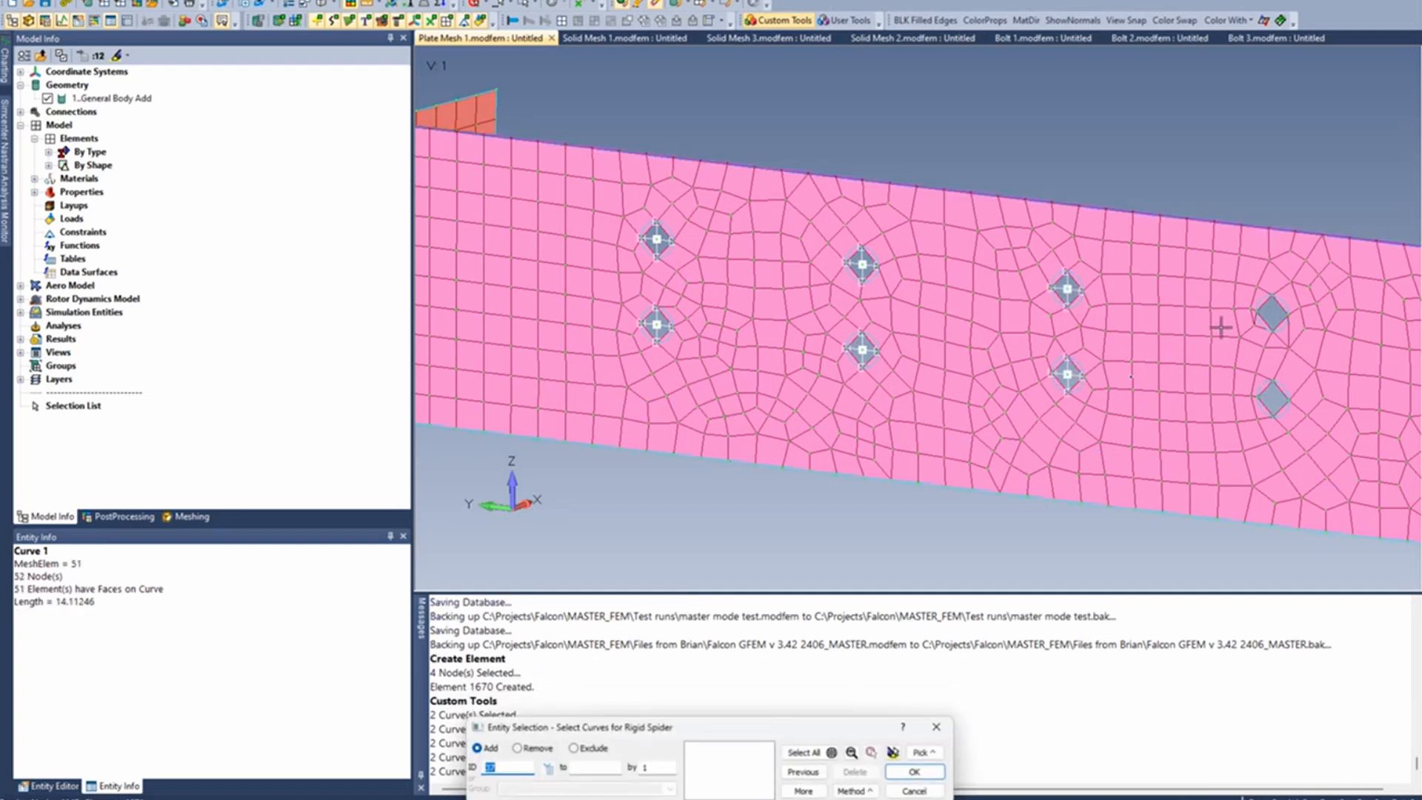
- Create rigid spiders from the edge curves of the upper and lower holes in the fourth column
{"action": "left_click", "coordinate": [1271, 312]}
{"action": "key", "text": "Return"}
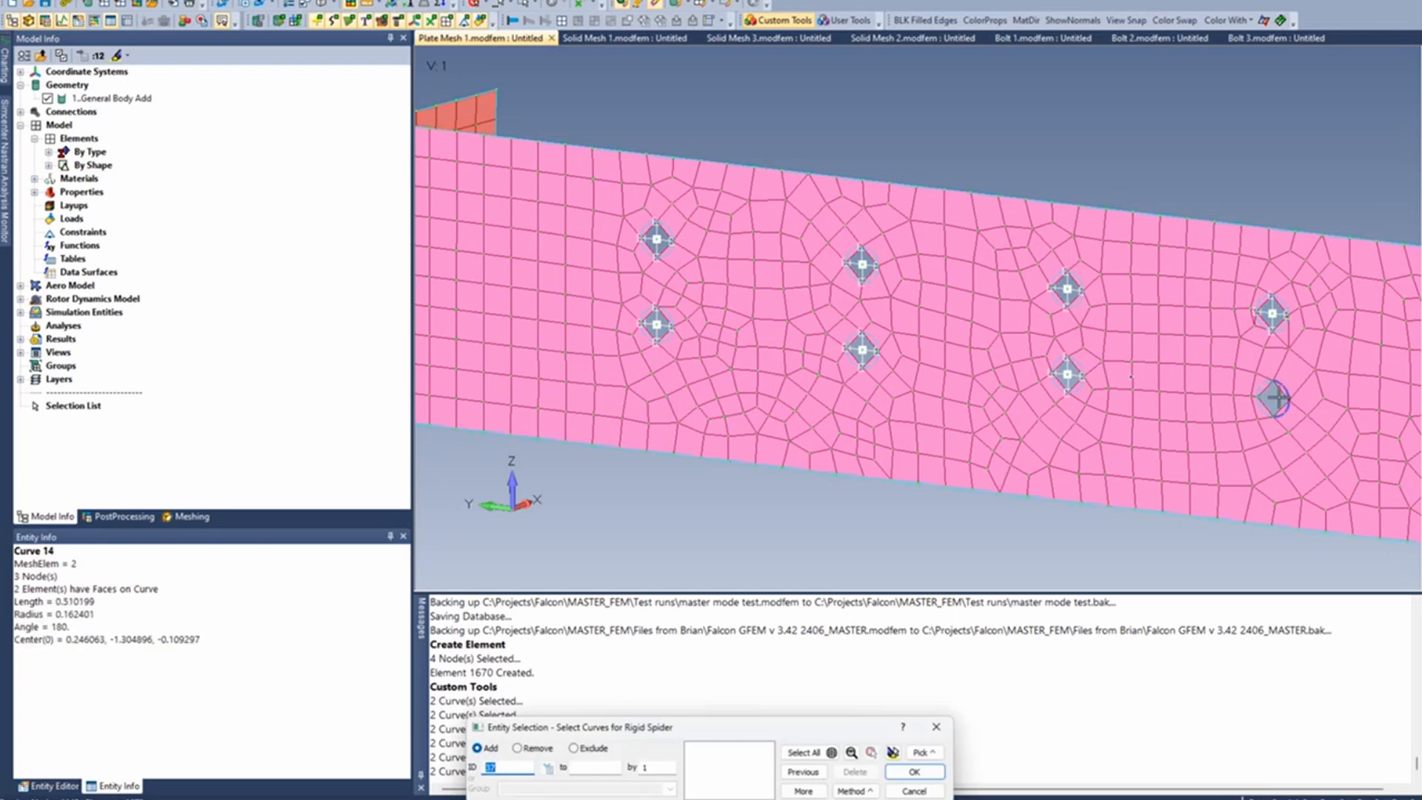
{"action": "left_click", "coordinate": [1259, 403]}
{"action": "left_click", "coordinate": [1256, 405]}
{"action": "key", "text": "Return"}
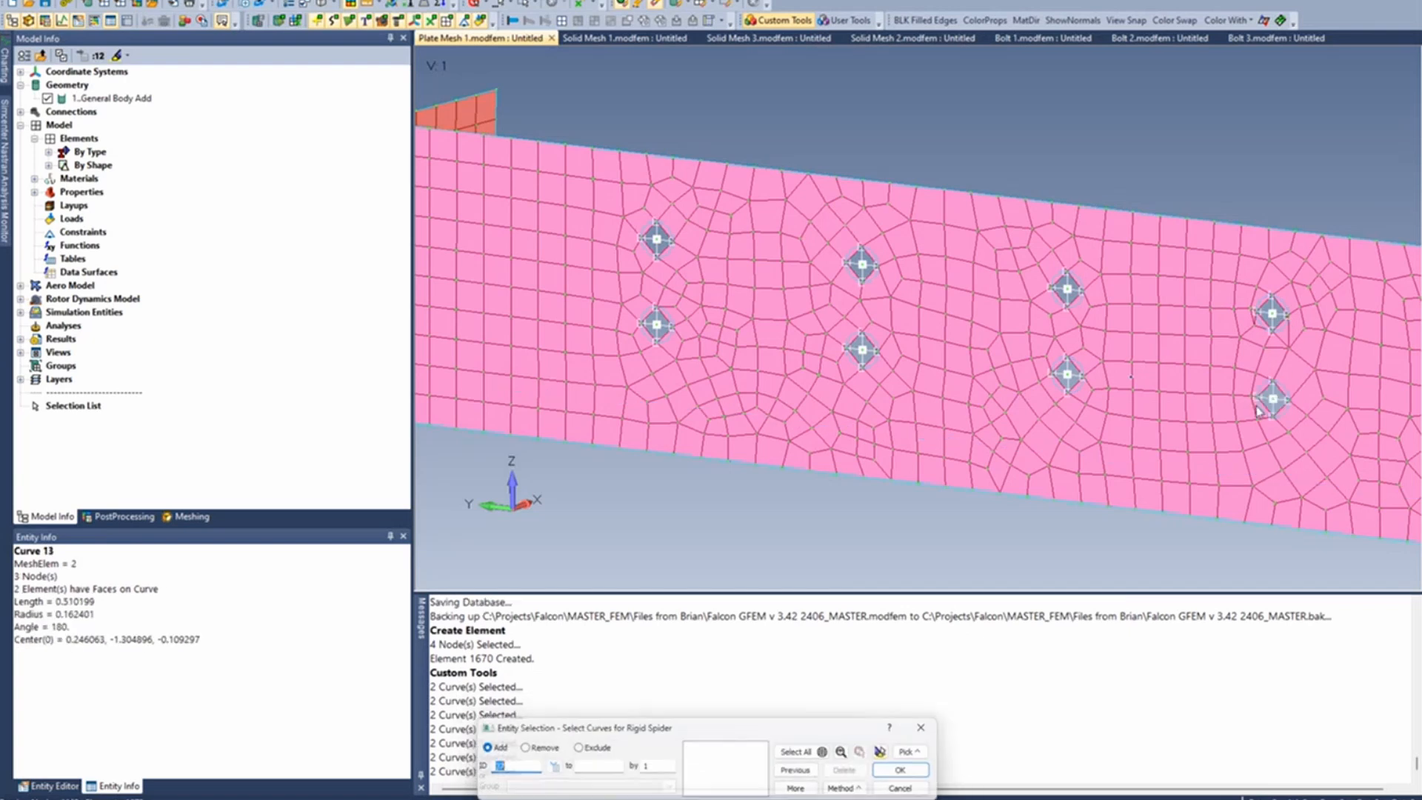
- Create rigid spiders at both holes of the fifth column and end the spider tool
{"action": "scroll", "coordinate": [1256, 405], "scroll_direction": "down", "scroll_amount": 2}
{"action": "middle_click_drag", "start_coordinate": [1319, 429], "coordinate": [1121, 418], "text": "ctrl"}
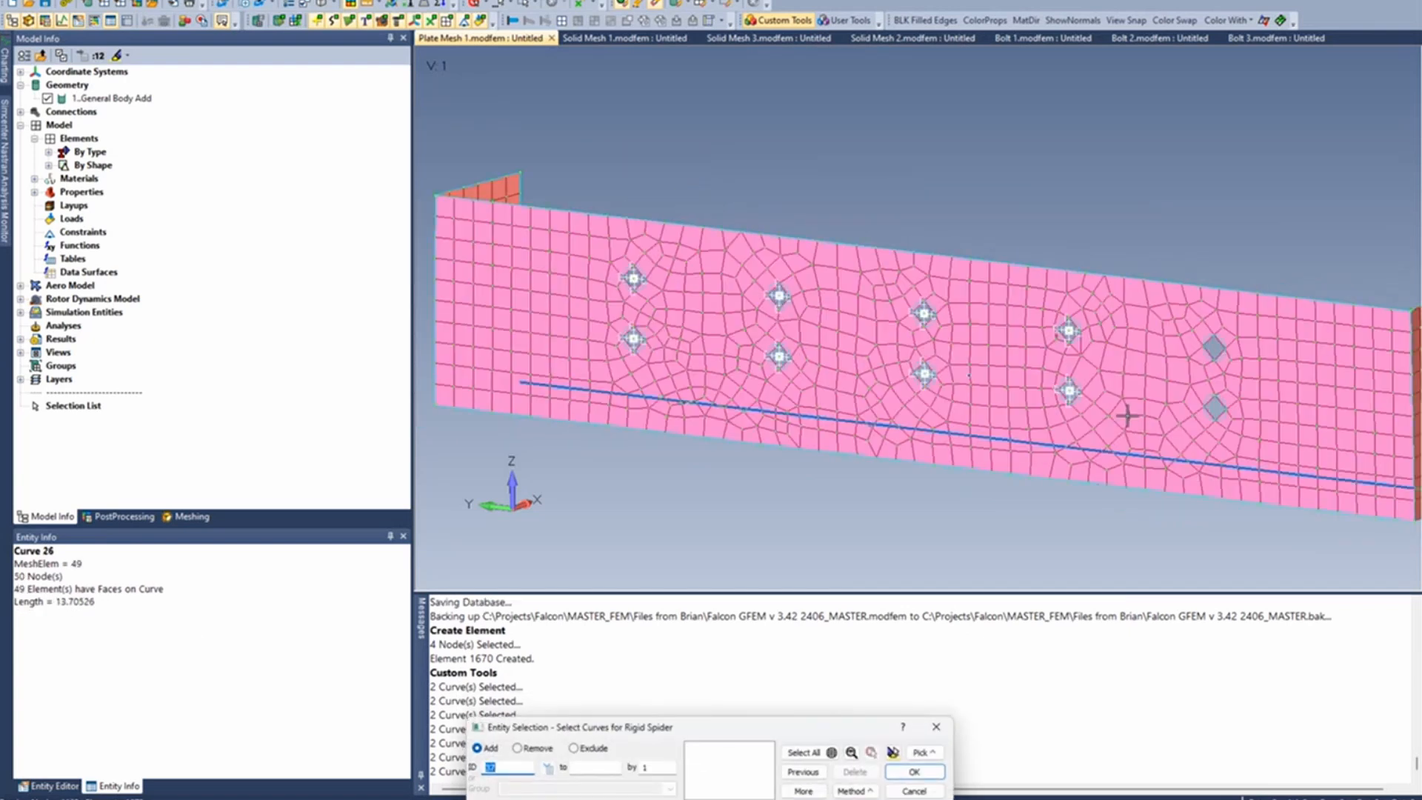
{"action": "left_click", "coordinate": [1217, 407]}
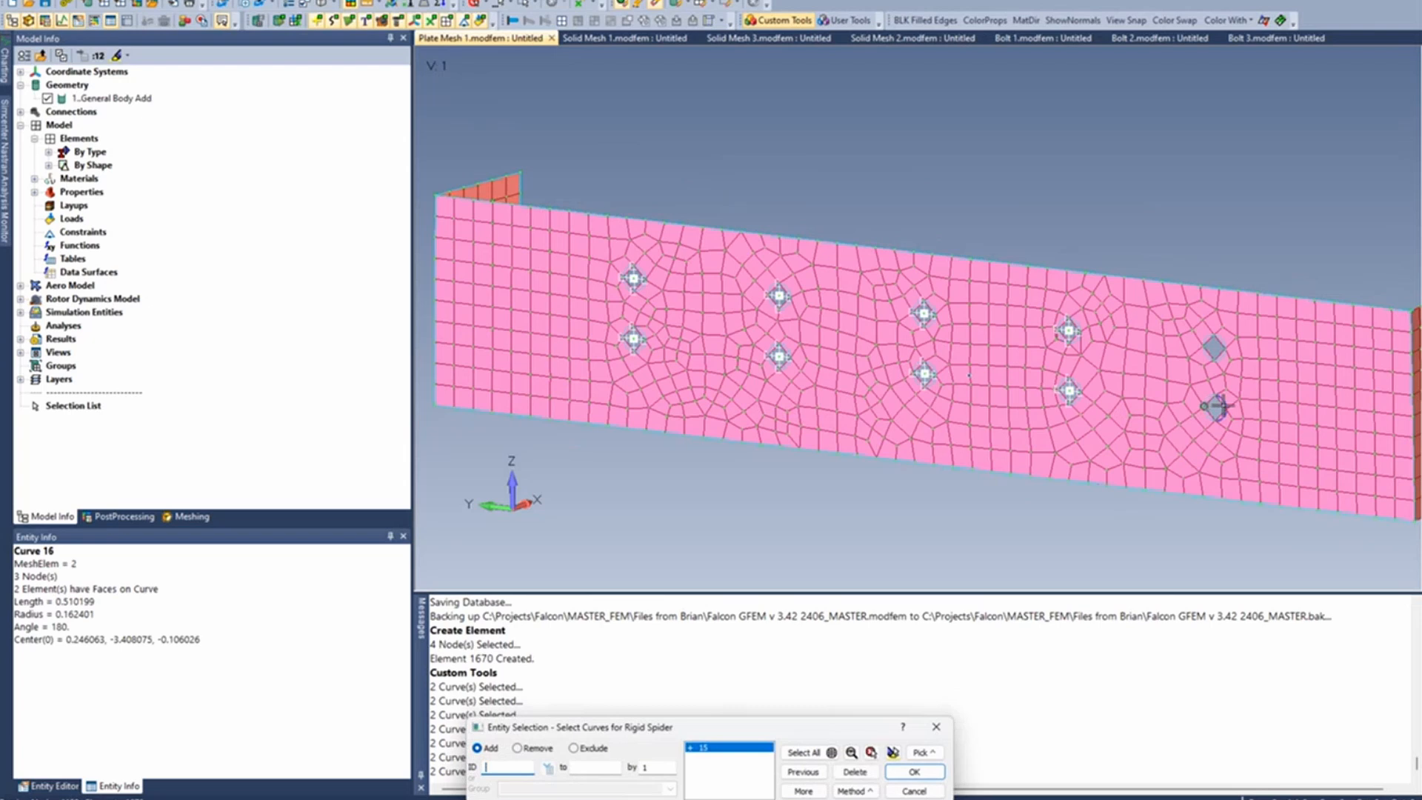
{"action": "key", "text": "Return"}
{"action": "left_click", "coordinate": [1220, 349]}
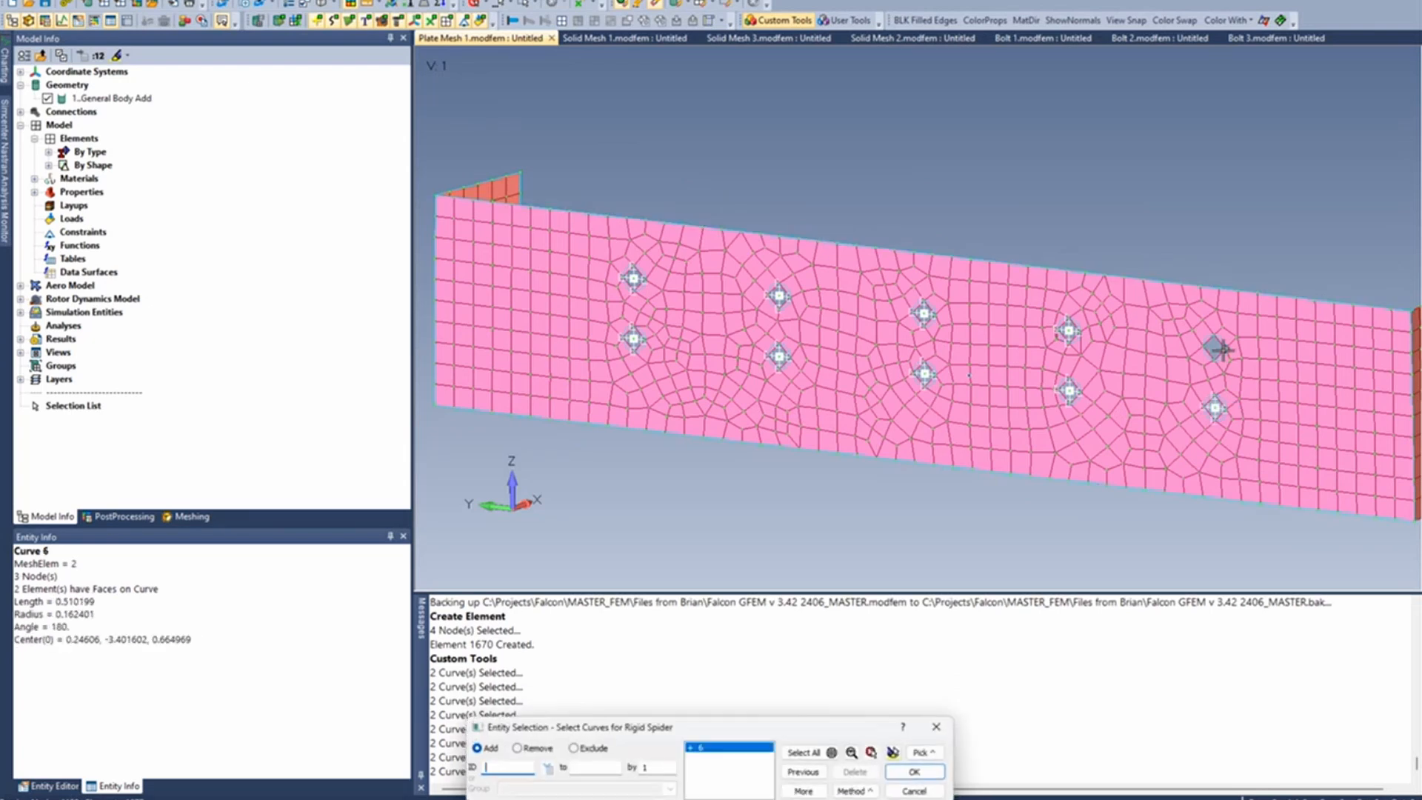
{"action": "key", "text": "Return"}
{"action": "left_click", "coordinate": [914, 790]}
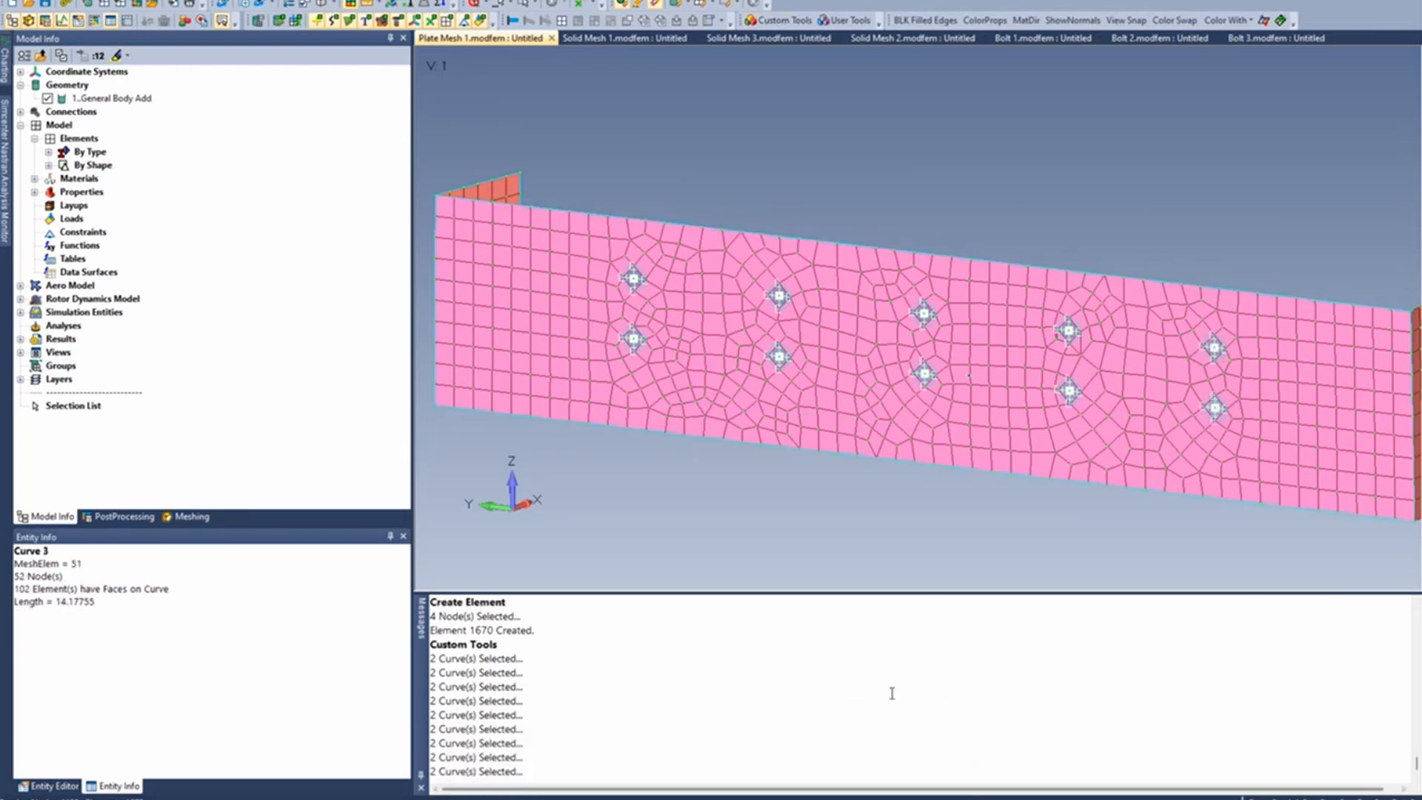
- Configure Mesh Sizing in the Meshing Toolbox to size curves with the Set Number operation and 6 elements
{"action": "scroll", "coordinate": [679, 334], "scroll_direction": "up", "scroll_amount": 3}
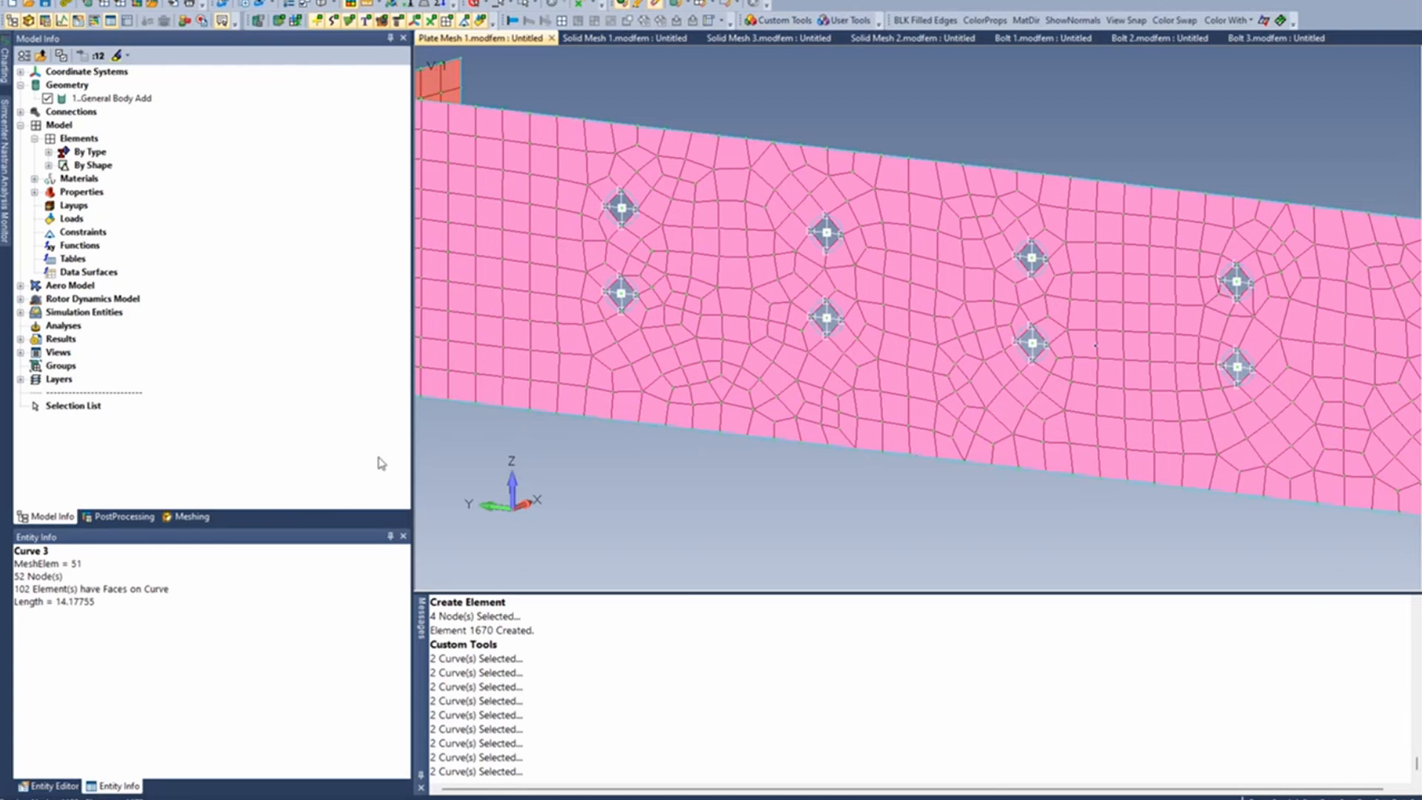
{"action": "left_click", "coordinate": [191, 517]}
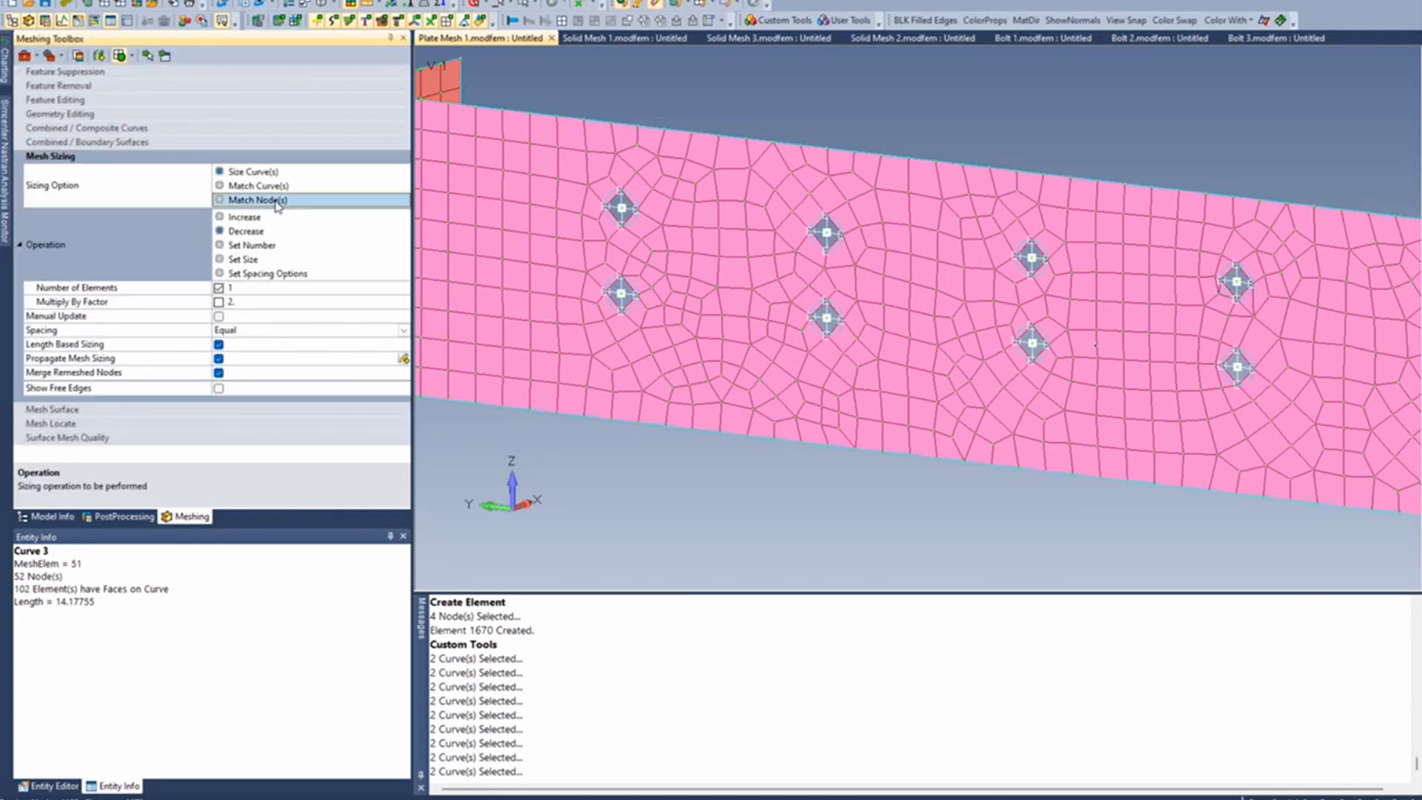
{"action": "left_click", "coordinate": [246, 217]}
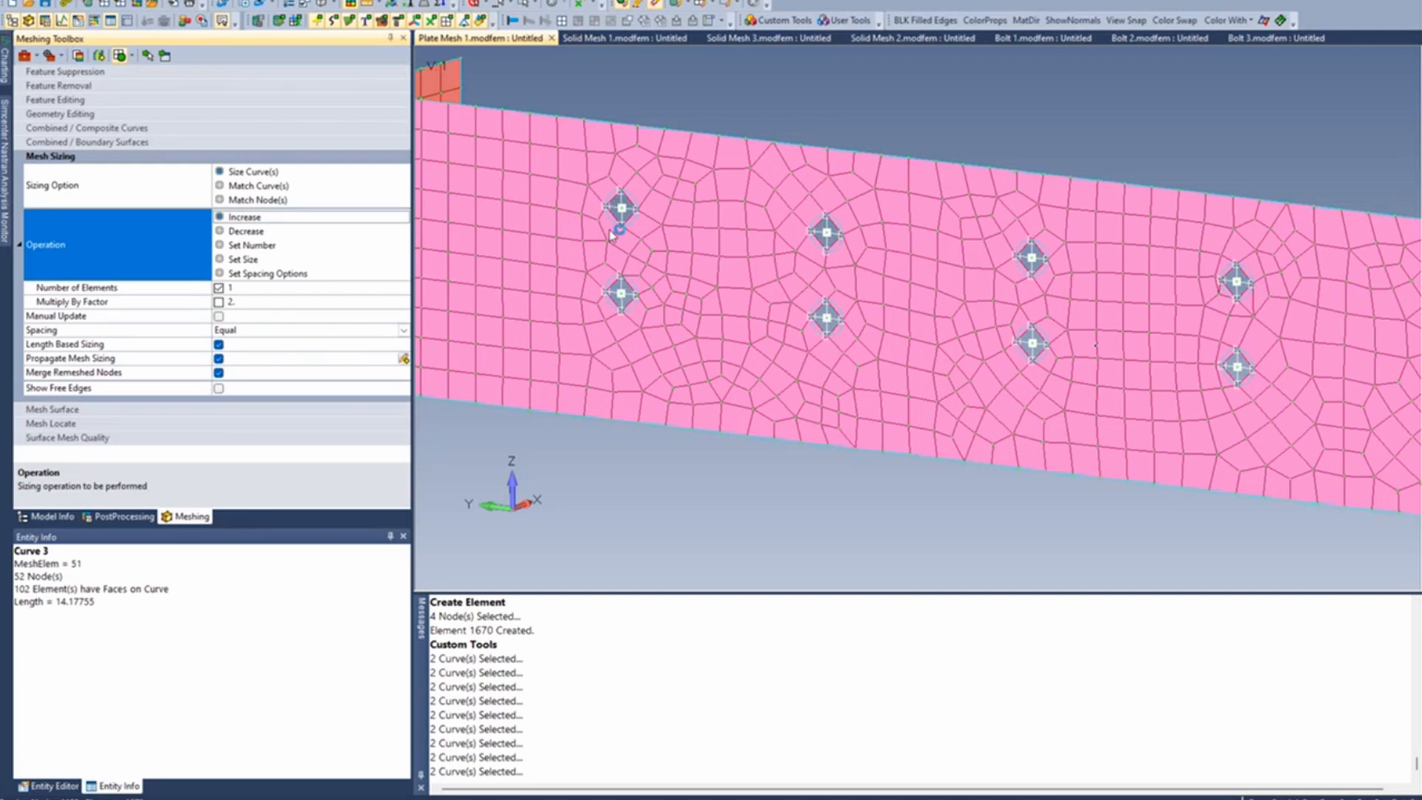
{"action": "scroll", "coordinate": [612, 235], "scroll_direction": "up", "scroll_amount": 3}
{"action": "left_click", "coordinate": [249, 245]}
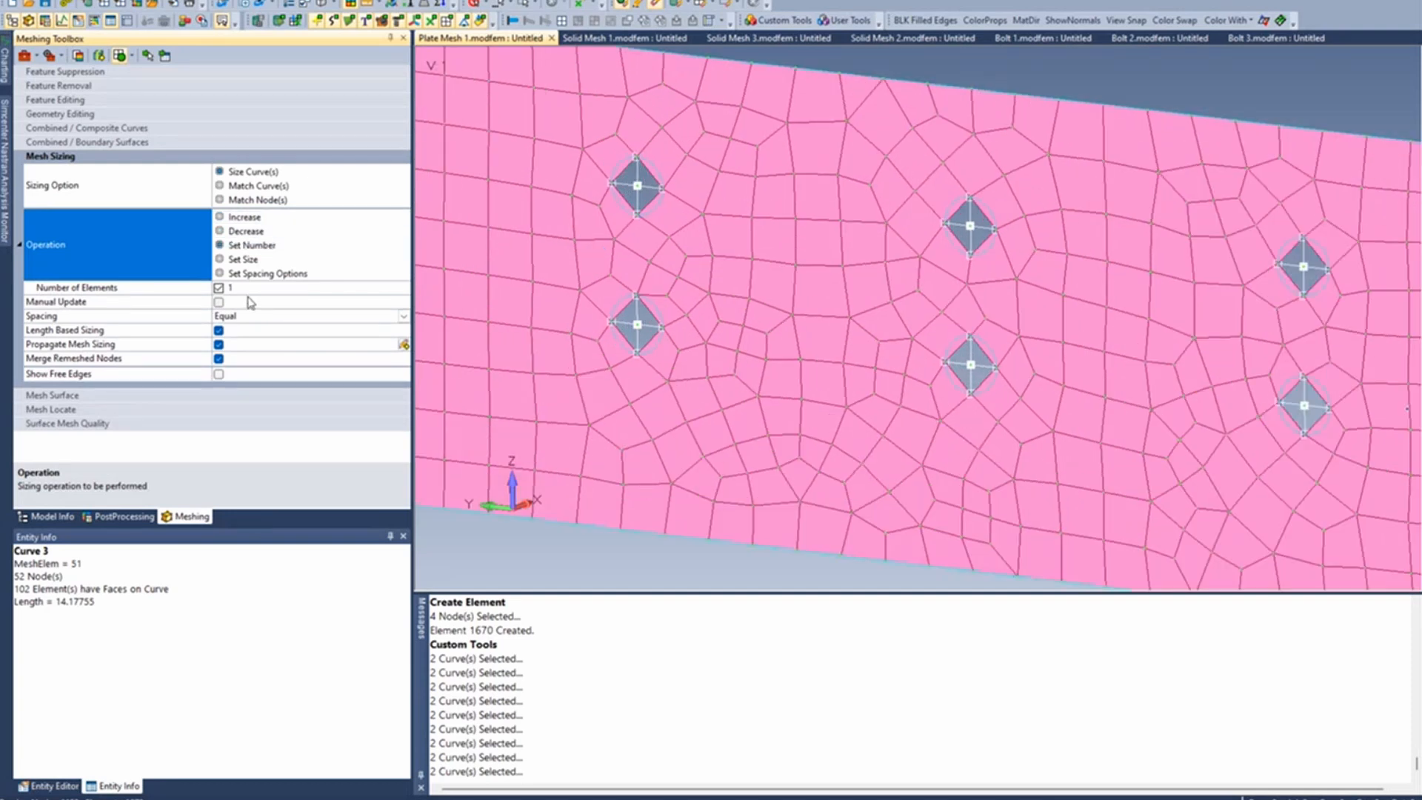
{"action": "left_click", "coordinate": [240, 289]}
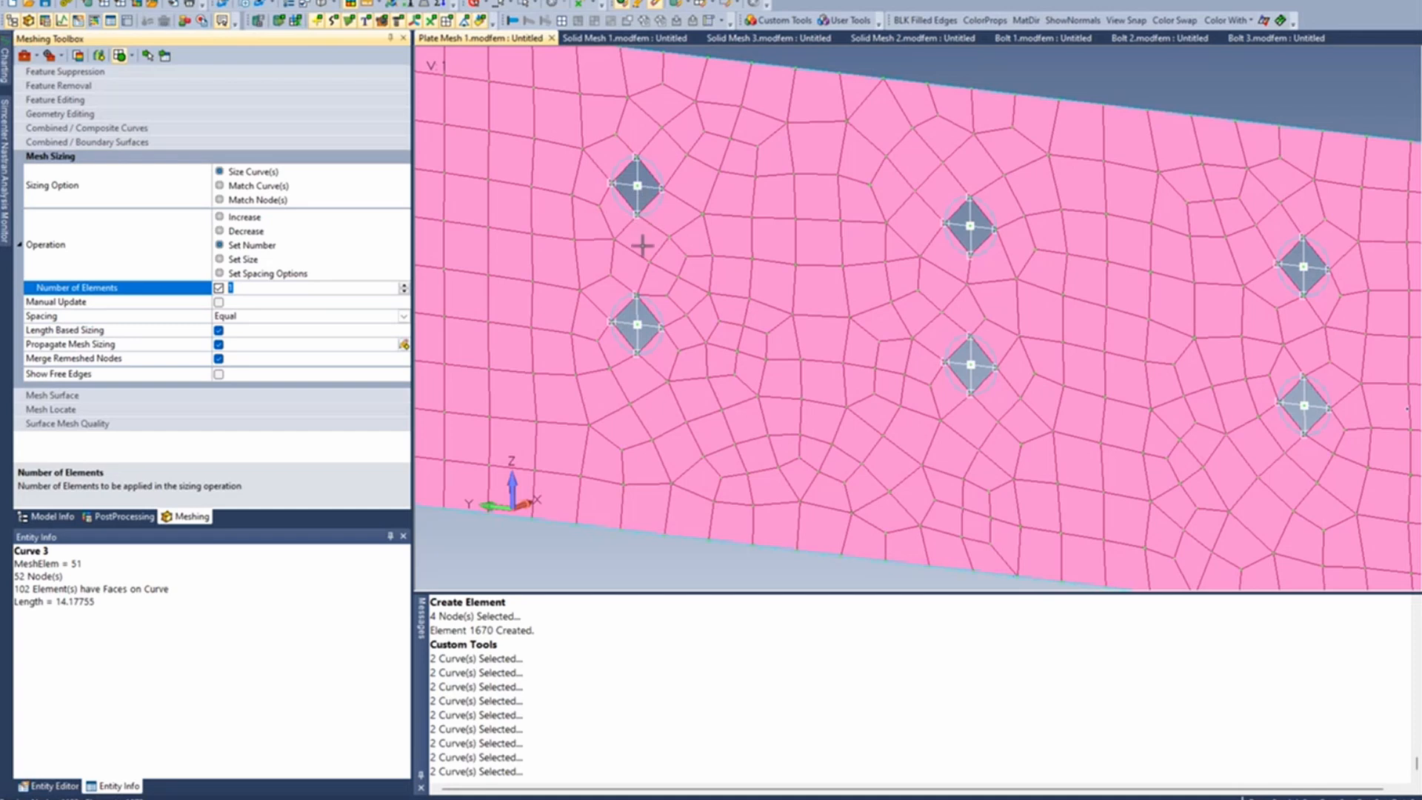
{"action": "middle_click_drag", "start_coordinate": [642, 238], "coordinate": [634, 257], "text": "ctrl"}
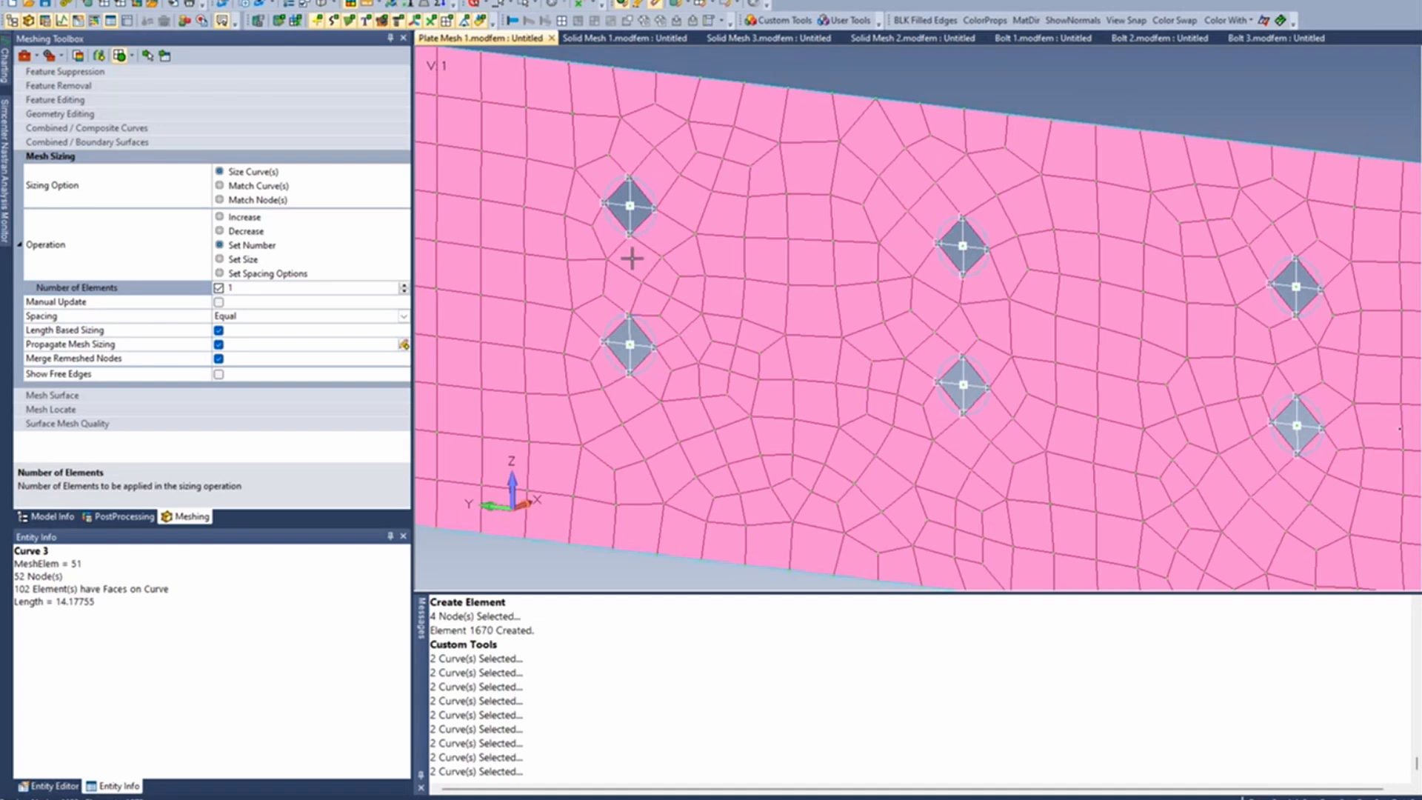
{"action": "left_click", "coordinate": [224, 292]}
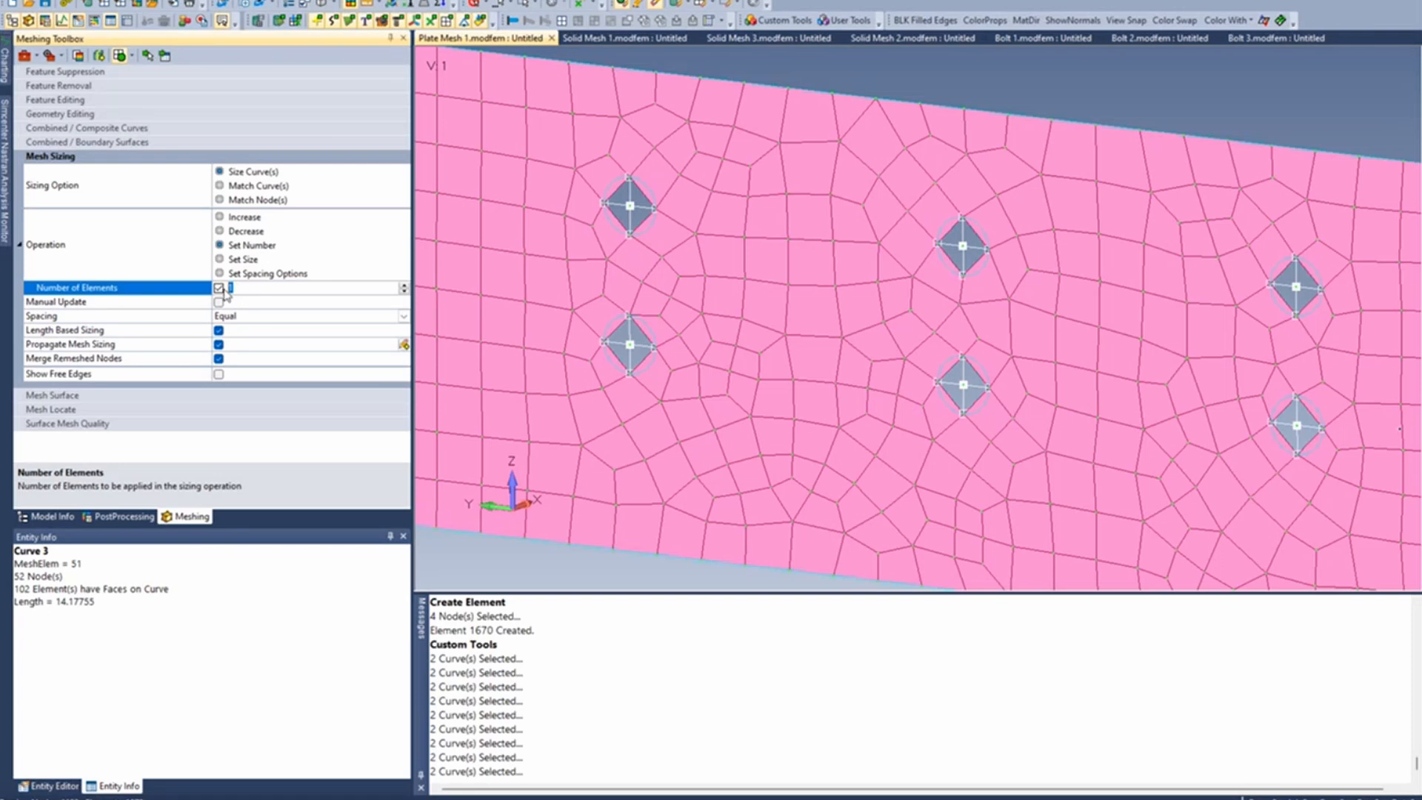
{"action": "type", "text": "6"}
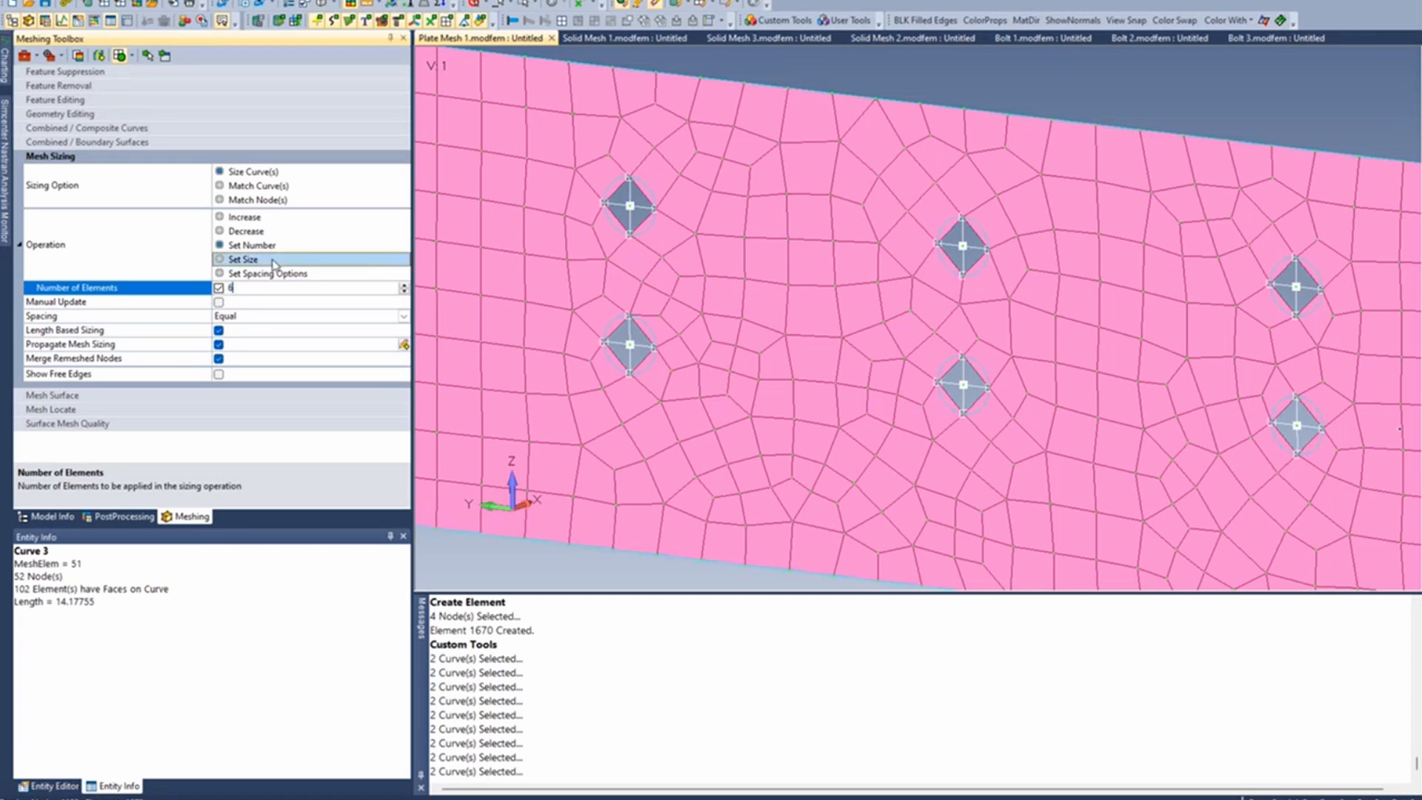
- Apply the 6-element mesh sizing to both edge curves of the upper and lower holes in the first column
{"action": "left_click", "coordinate": [153, 60]}
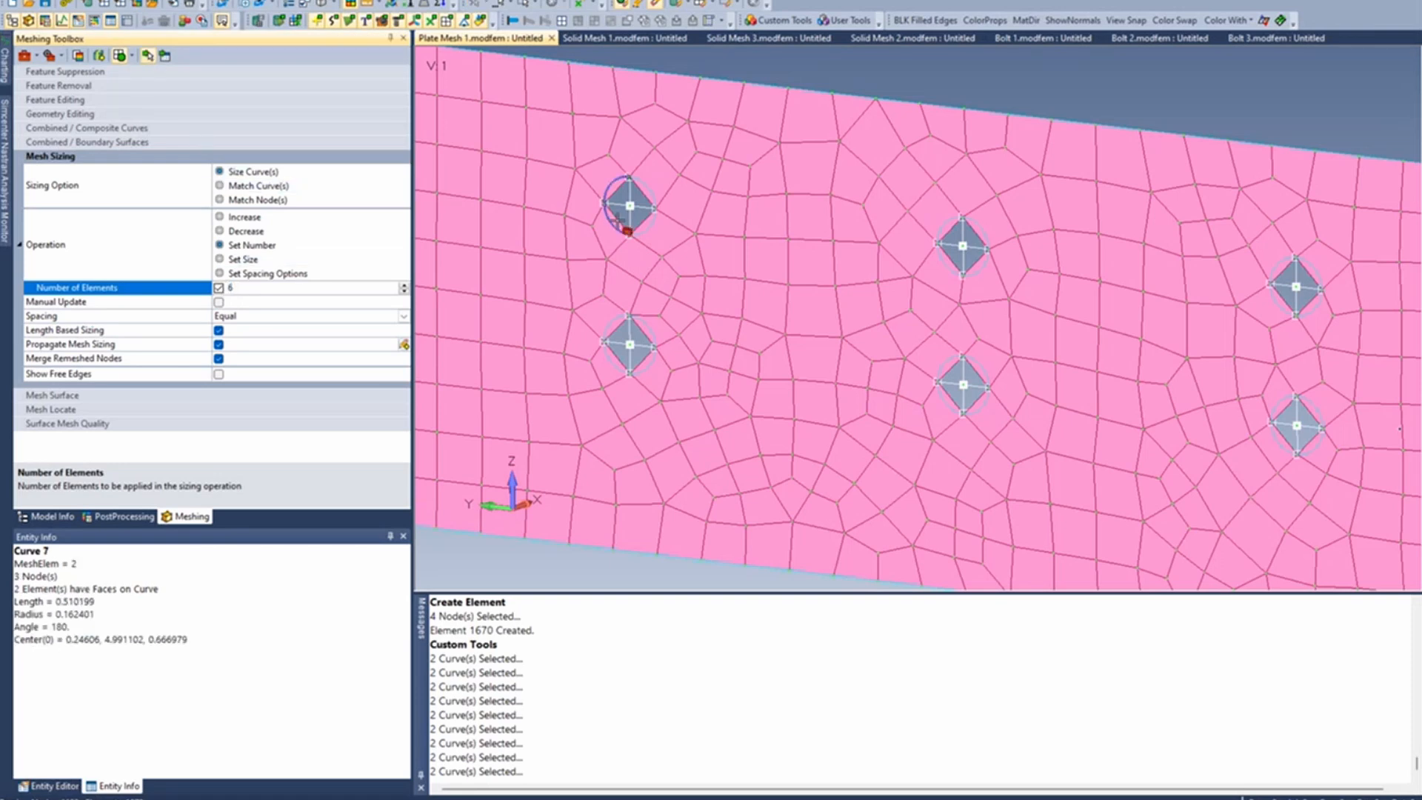
{"action": "left_click", "coordinate": [615, 219]}
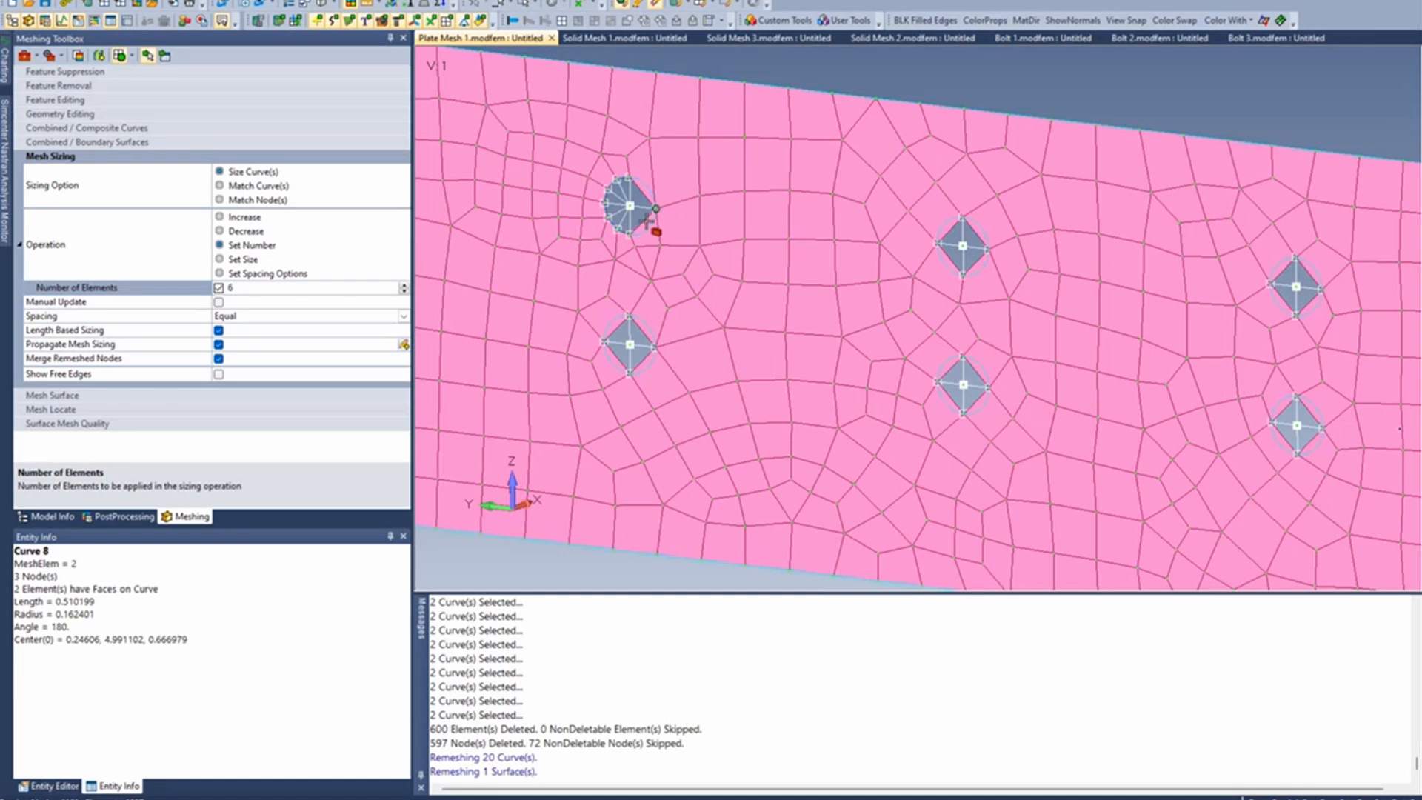
{"action": "left_click", "coordinate": [643, 222]}
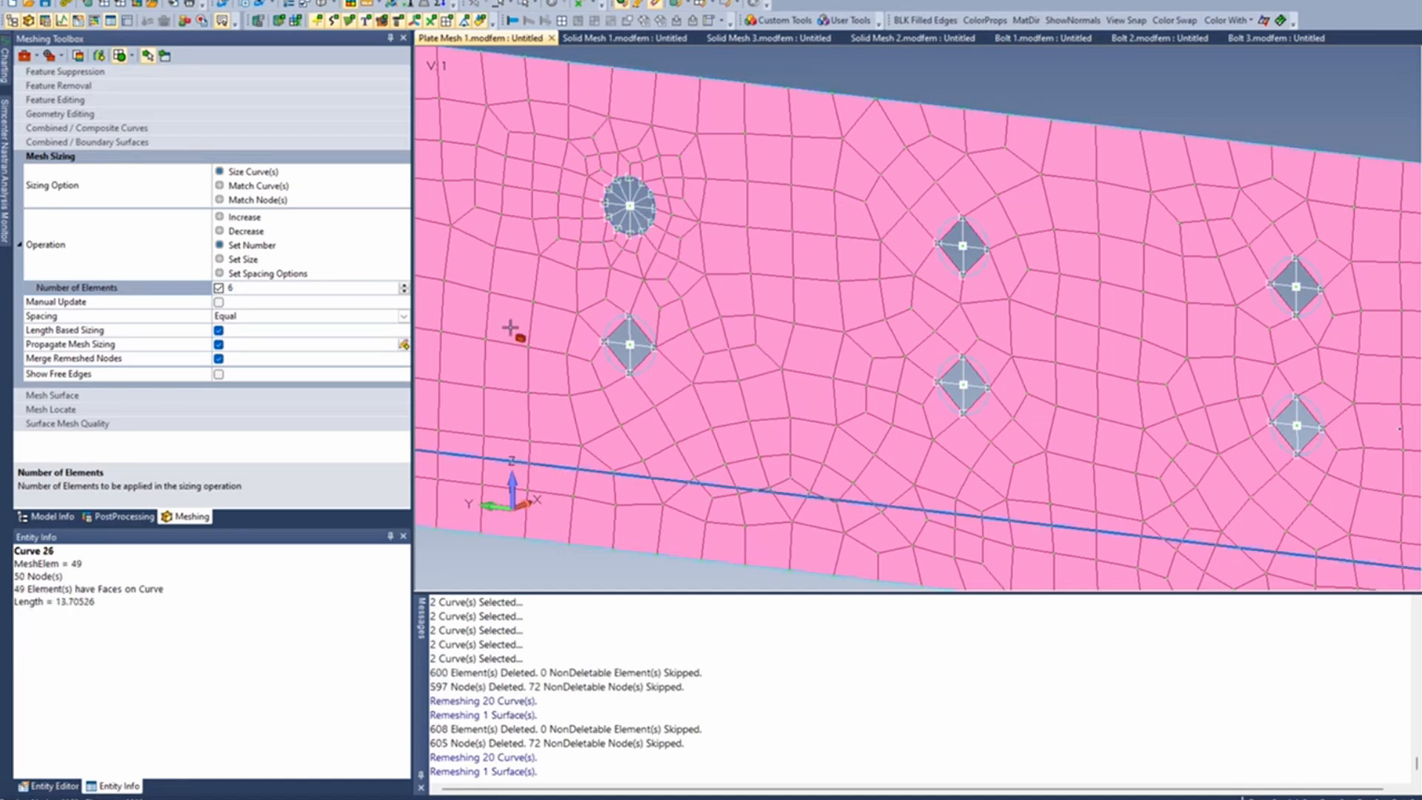
{"action": "left_click", "coordinate": [635, 357]}
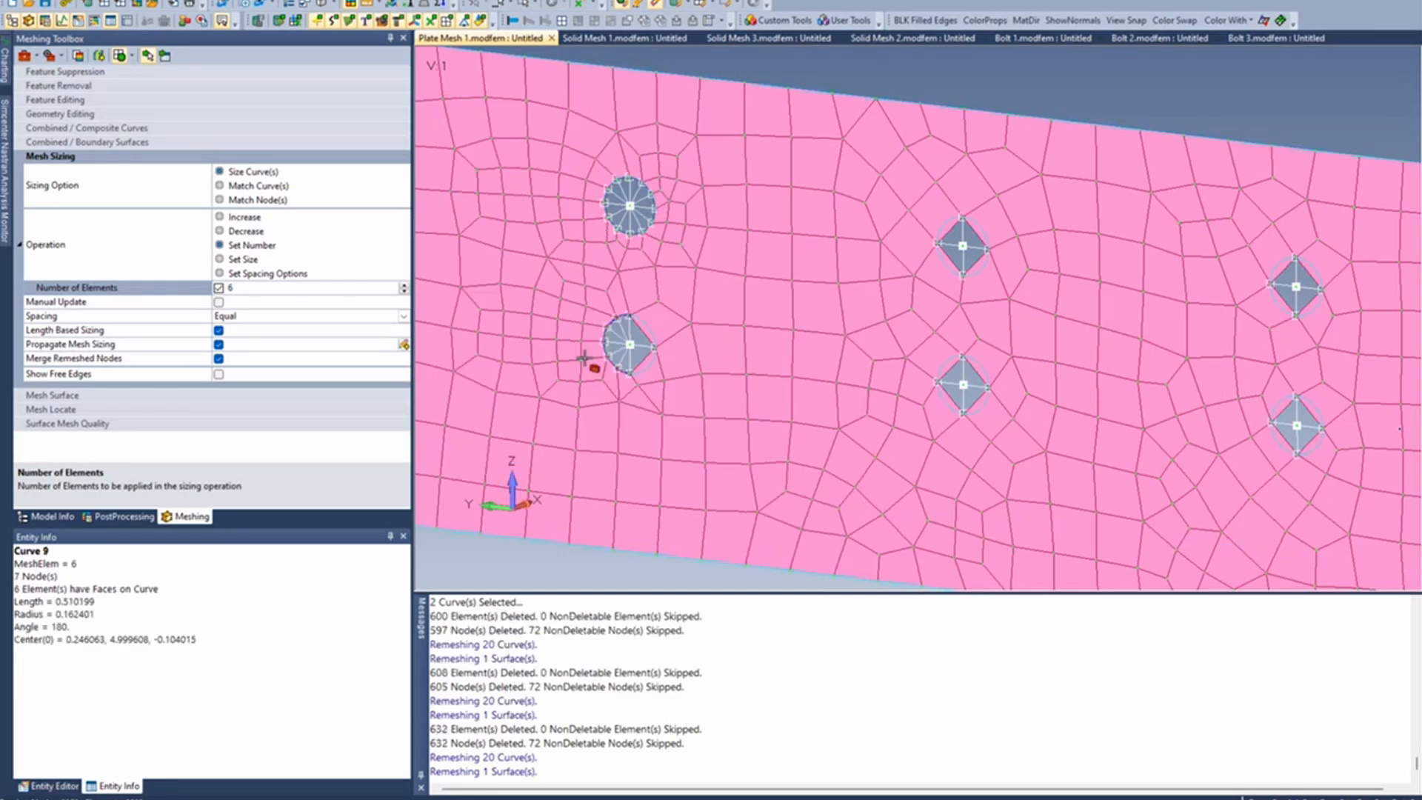
{"action": "left_click", "coordinate": [636, 357]}
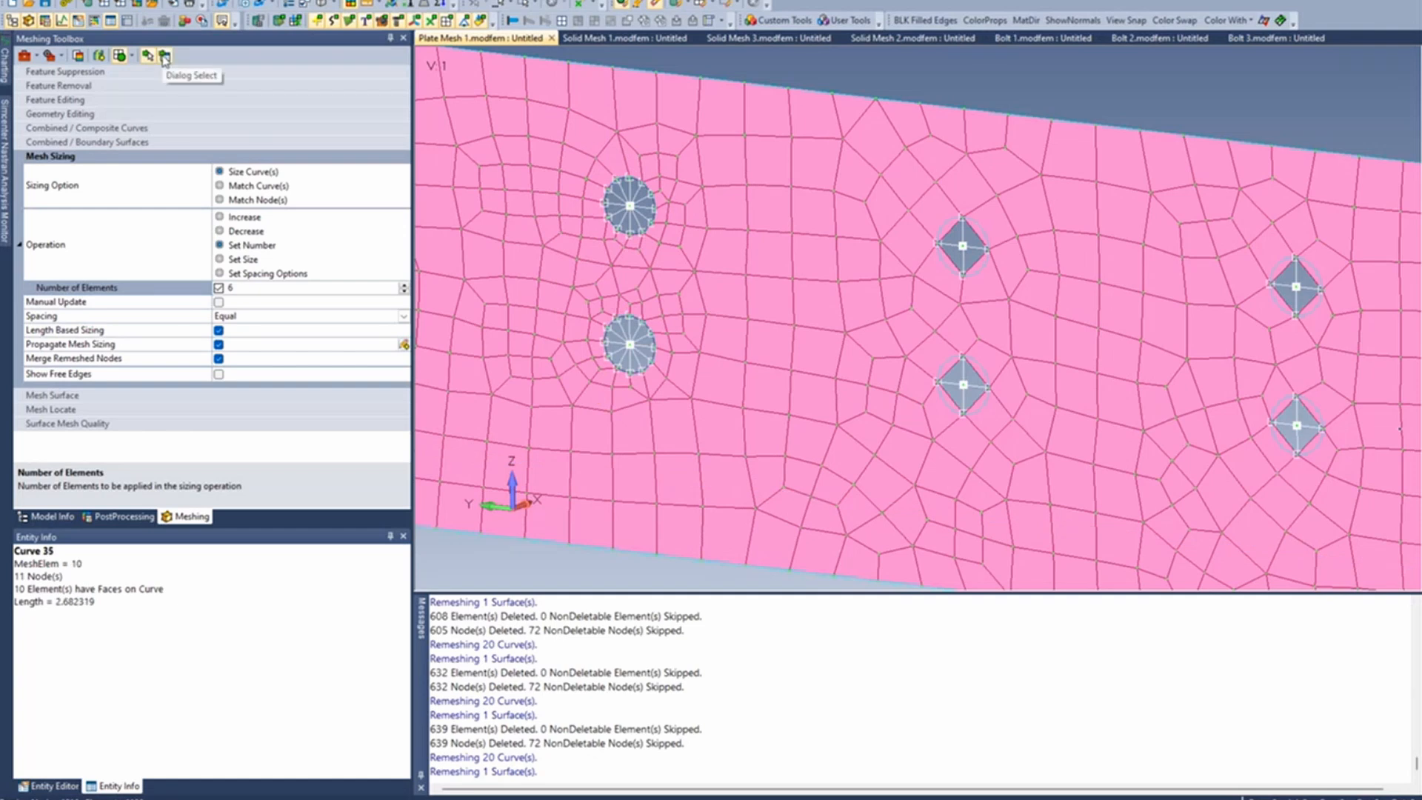
- Apply the 6-element sizing to all hole curves in the second to fifth columns, selecting them together with a polygon
{"action": "left_click", "coordinate": [164, 57]}
{"action": "scroll", "coordinate": [920, 407], "scroll_direction": "down", "scroll_amount": 2}
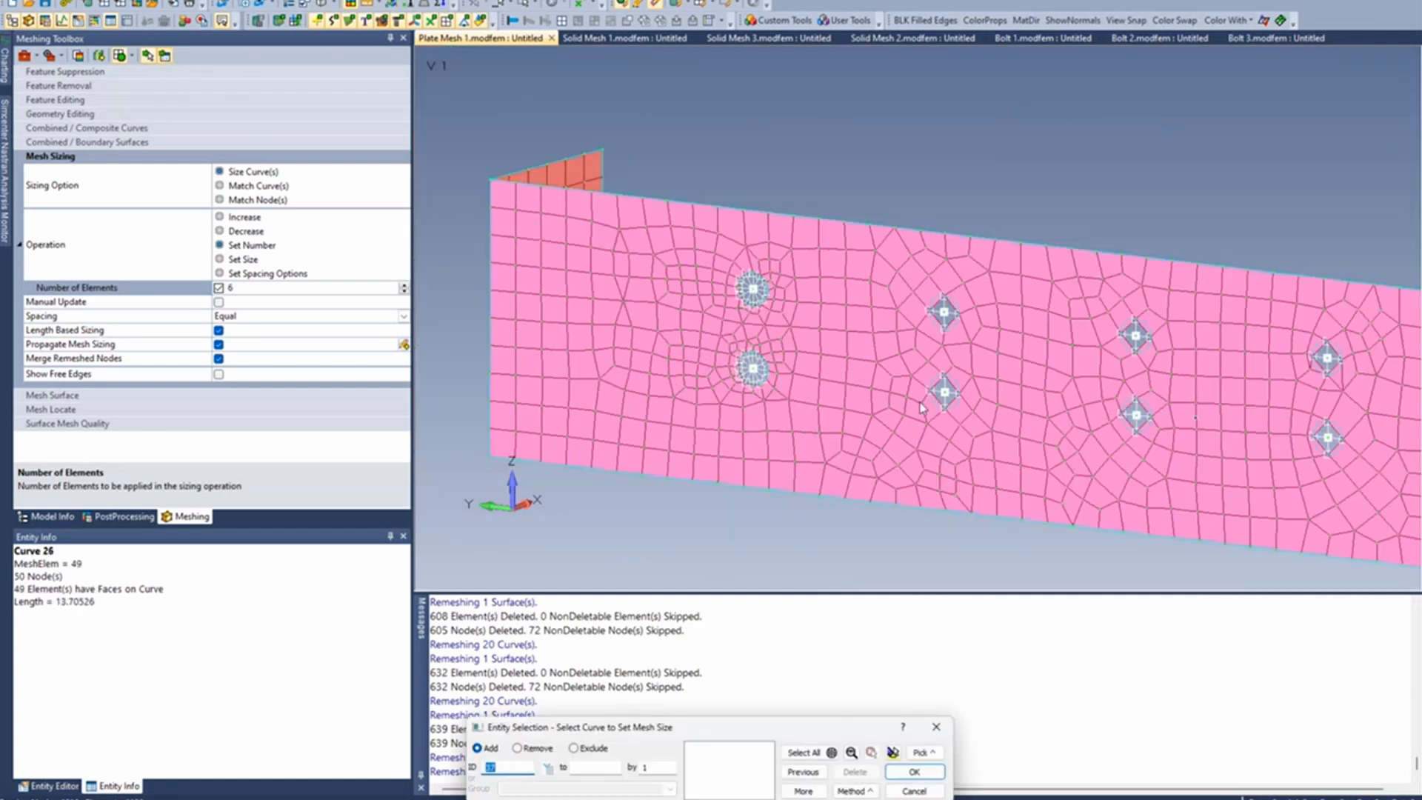
{"action": "middle_click_drag", "start_coordinate": [921, 407], "coordinate": [783, 343]}
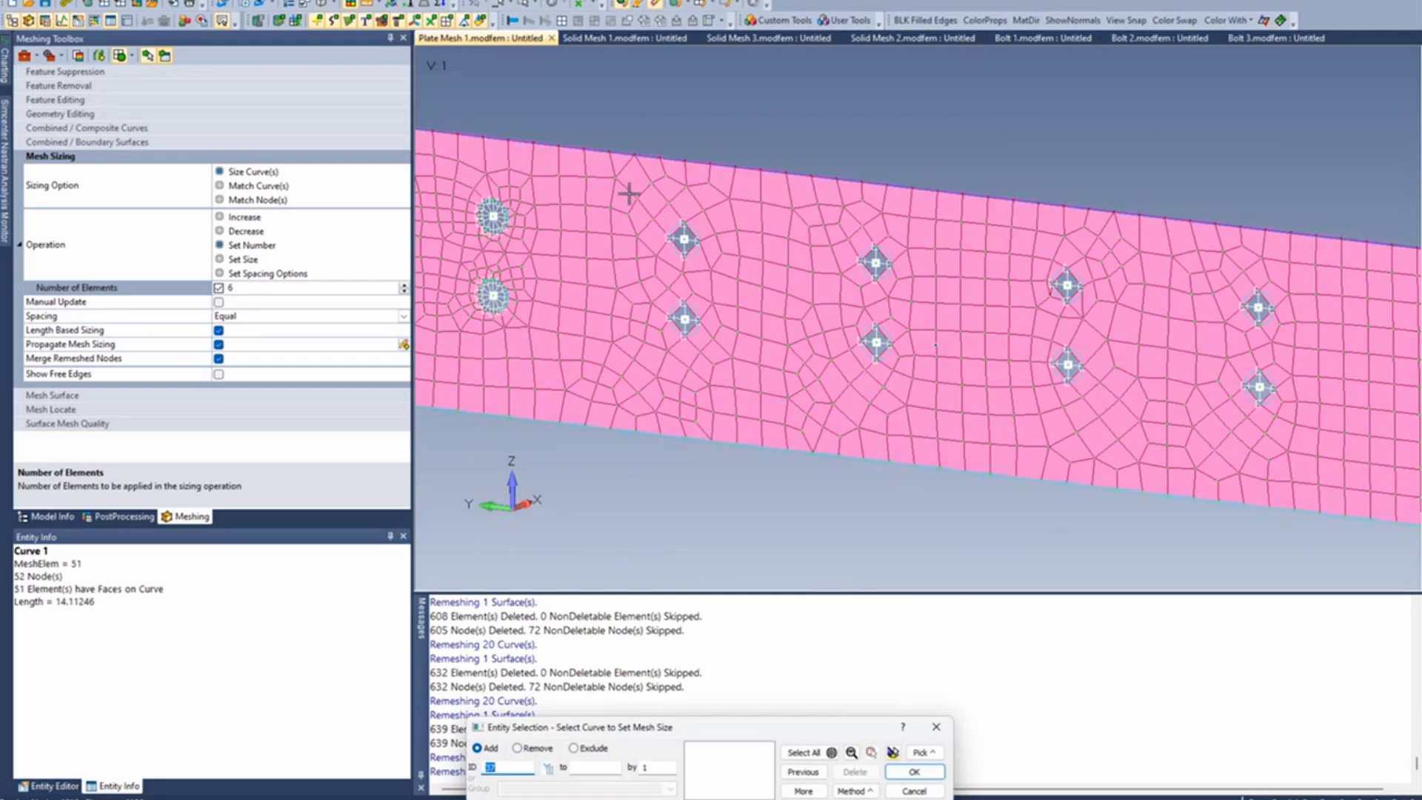
{"action": "left_click", "coordinate": [628, 194]}
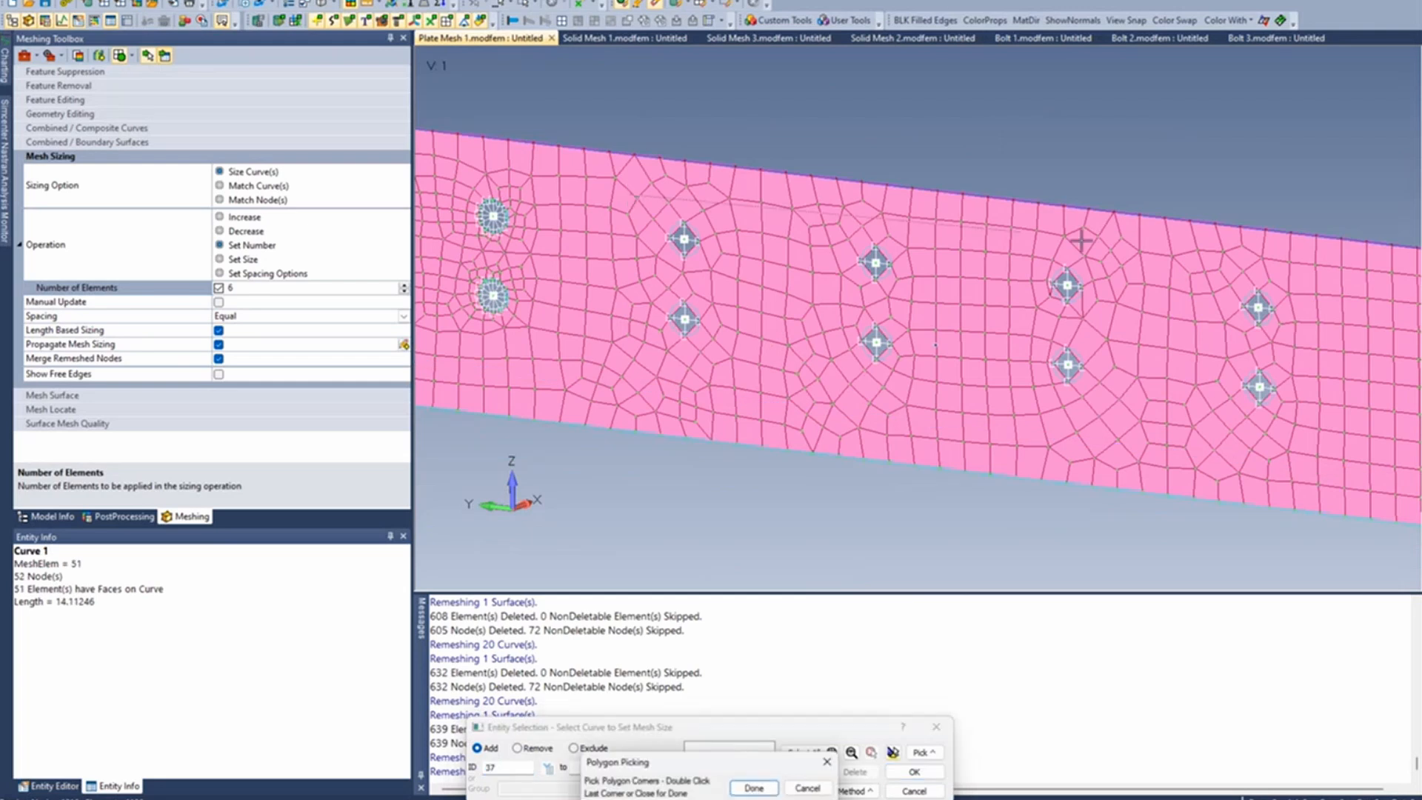
{"action": "left_click", "coordinate": [1323, 285]}
{"action": "left_click", "coordinate": [1303, 437]}
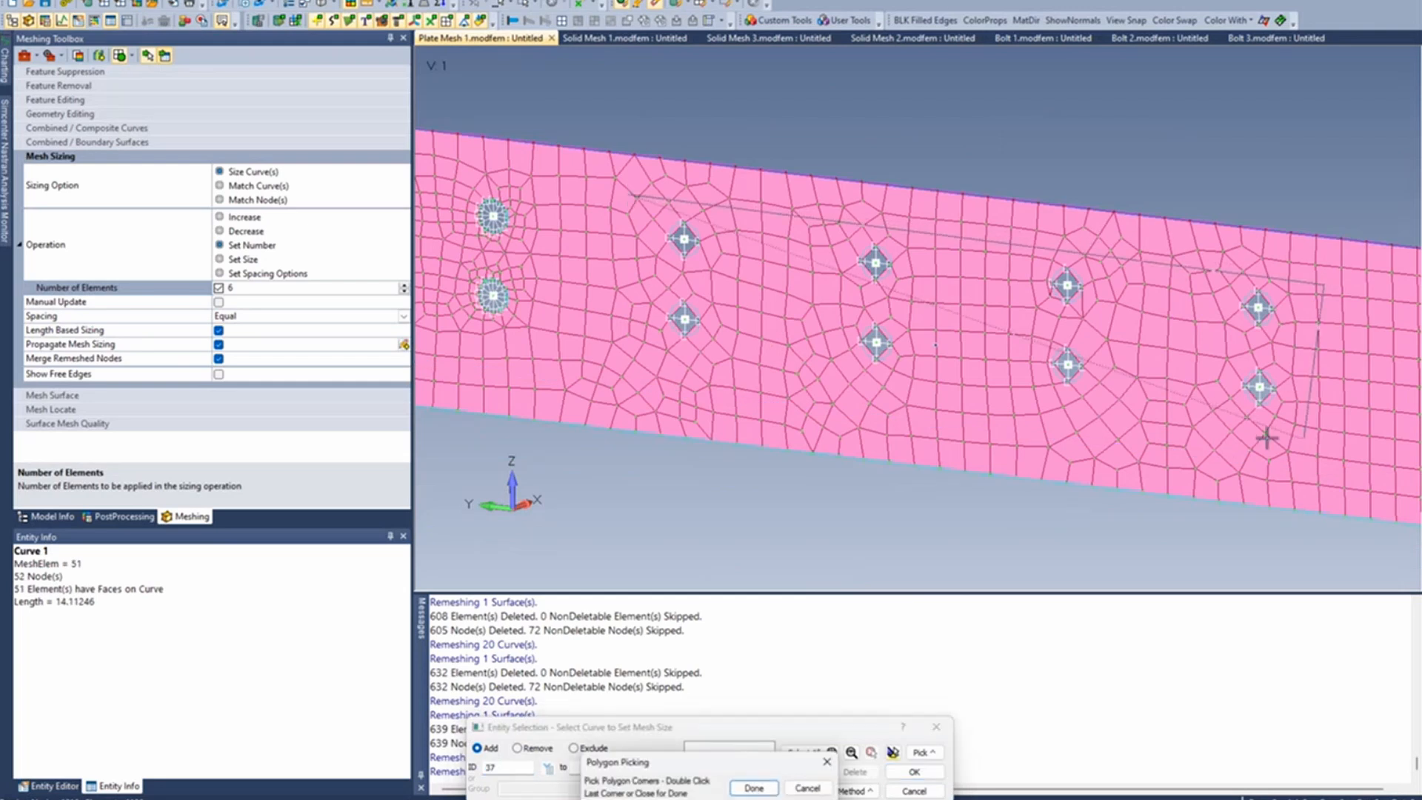
{"action": "double_click", "coordinate": [657, 363]}
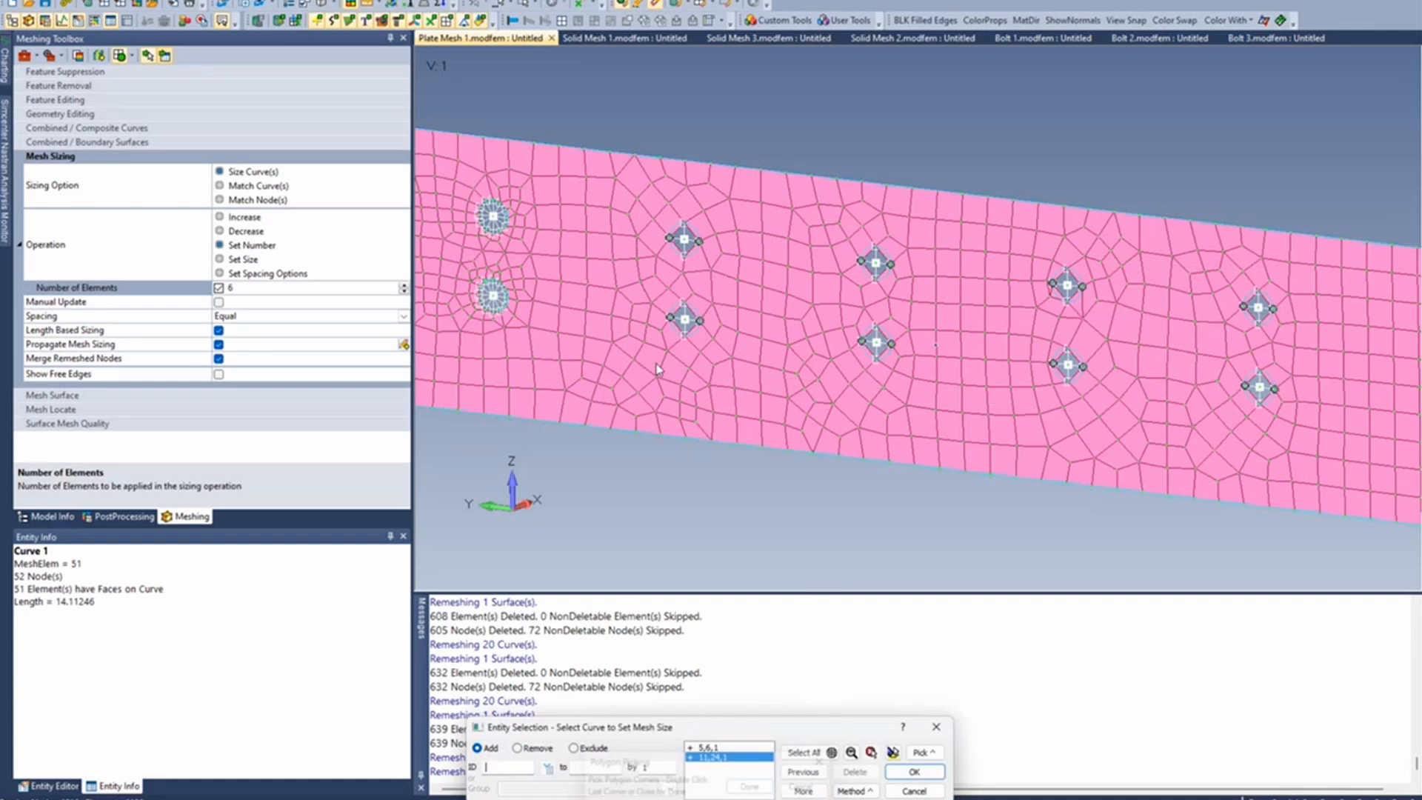
{"action": "left_click", "coordinate": [915, 772]}
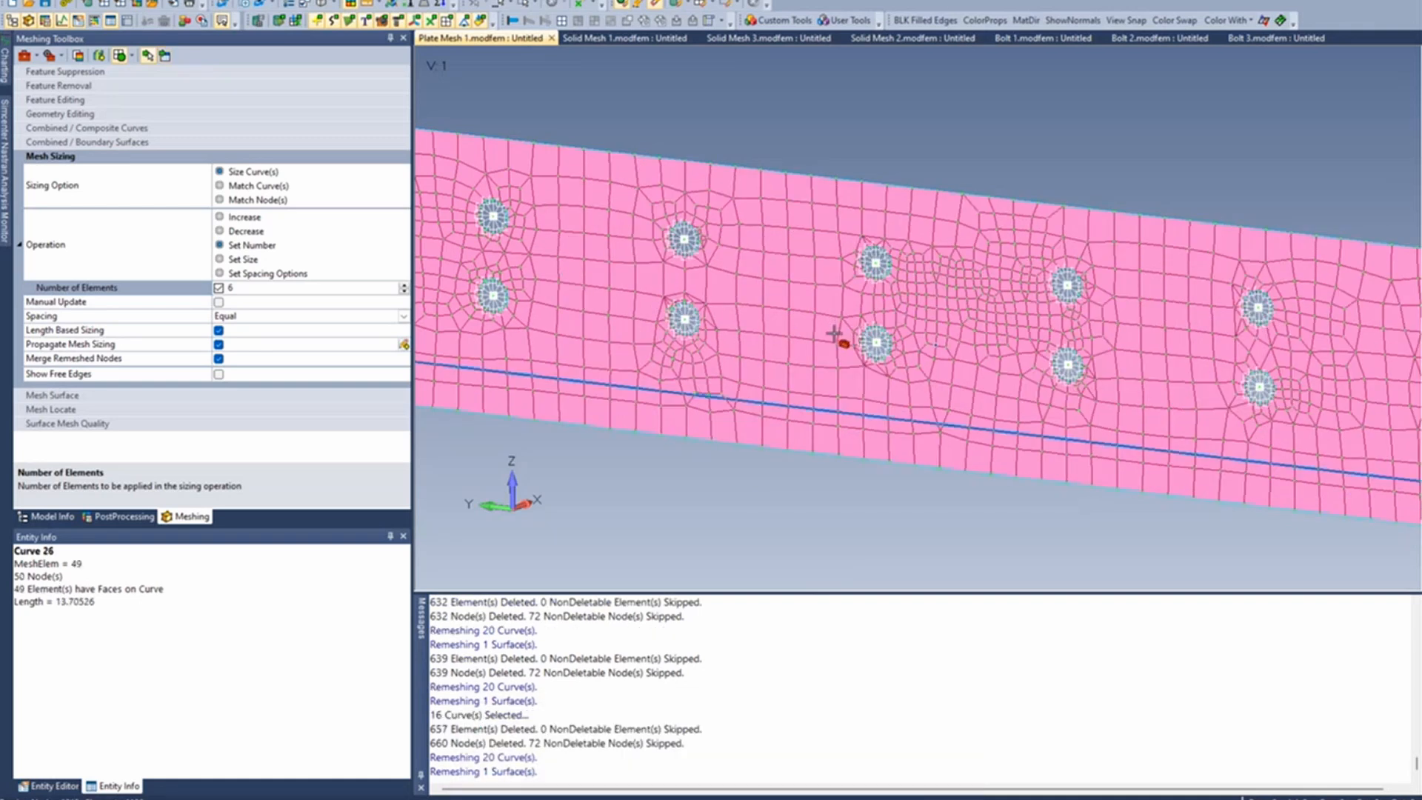
- Examine the remeshed plate elements and the rigid spiders around the bolt holes
{"action": "scroll", "coordinate": [838, 337], "scroll_direction": "down", "scroll_amount": 2}
{"action": "middle_click_drag", "start_coordinate": [851, 330], "coordinate": [844, 304], "text": "ctrl"}
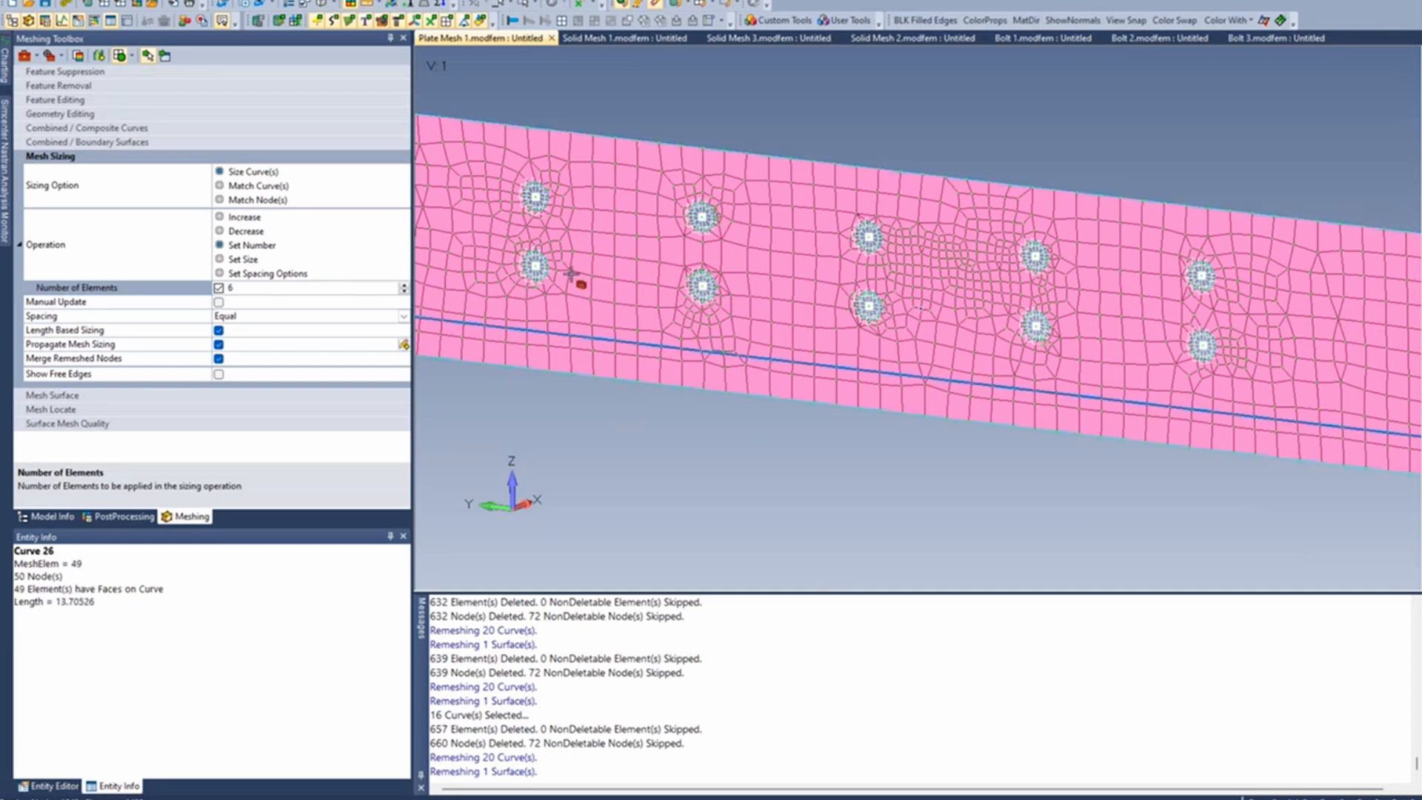
{"action": "scroll", "coordinate": [523, 273], "scroll_direction": "up", "scroll_amount": 3}
{"action": "scroll", "coordinate": [523, 273], "scroll_direction": "up", "scroll_amount": 3}
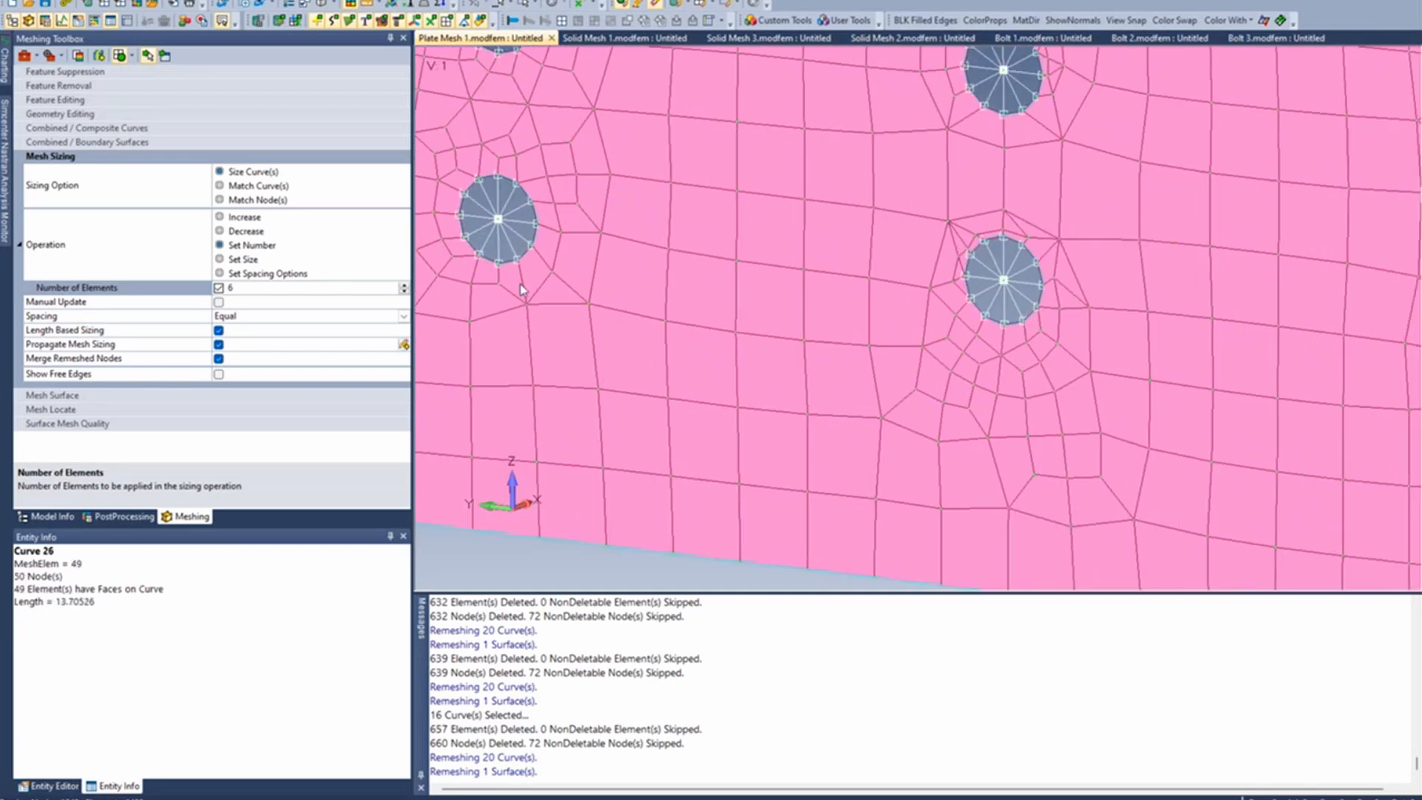
{"action": "scroll", "coordinate": [525, 278], "scroll_direction": "down", "scroll_amount": 3}
{"action": "scroll", "coordinate": [529, 282], "scroll_direction": "up", "scroll_amount": 2}
{"action": "scroll", "coordinate": [529, 282], "scroll_direction": "down", "scroll_amount": 3}
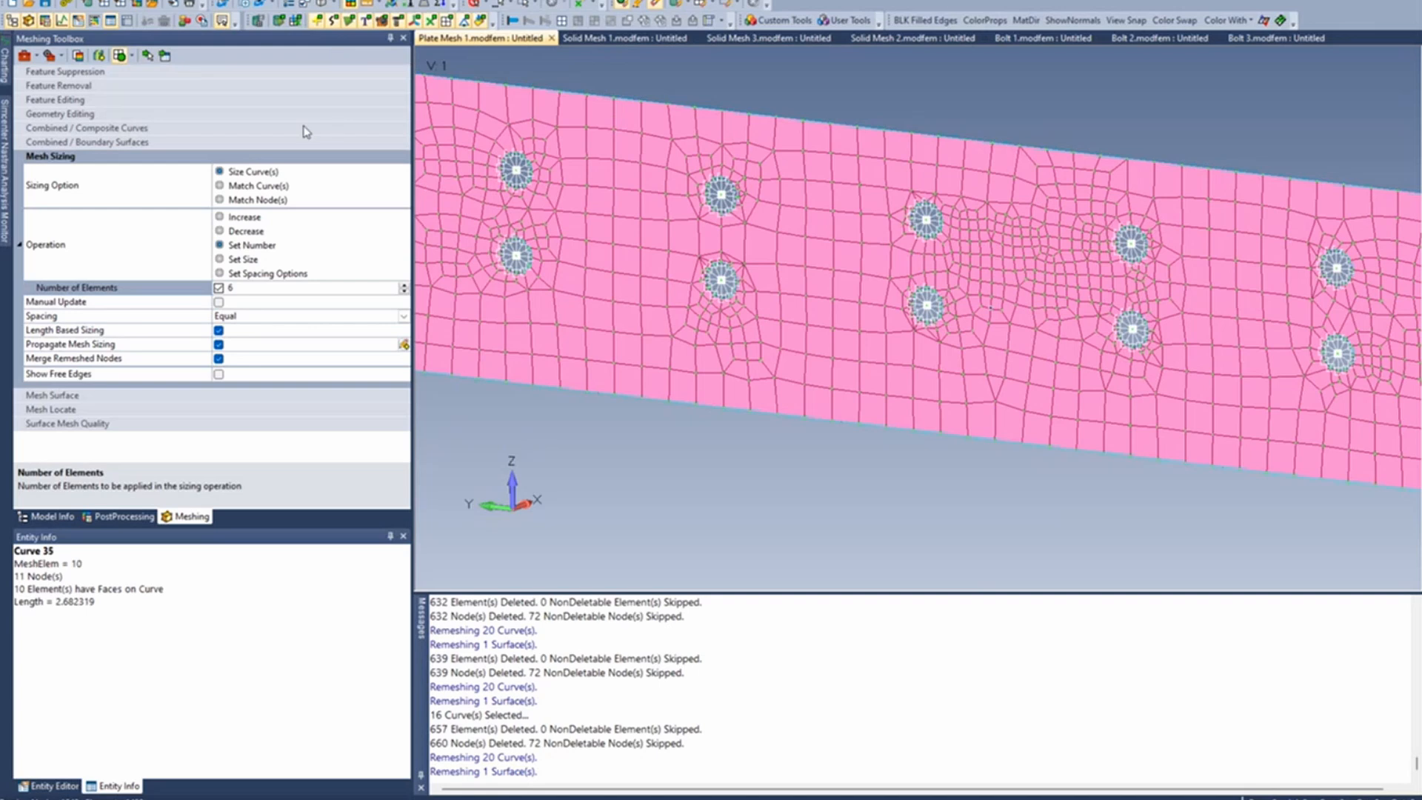
- Switch to the Solid Mesh 1 model and run Spider Surfaces on both surfaces of the first column's lower hole
{"action": "left_click", "coordinate": [618, 38]}
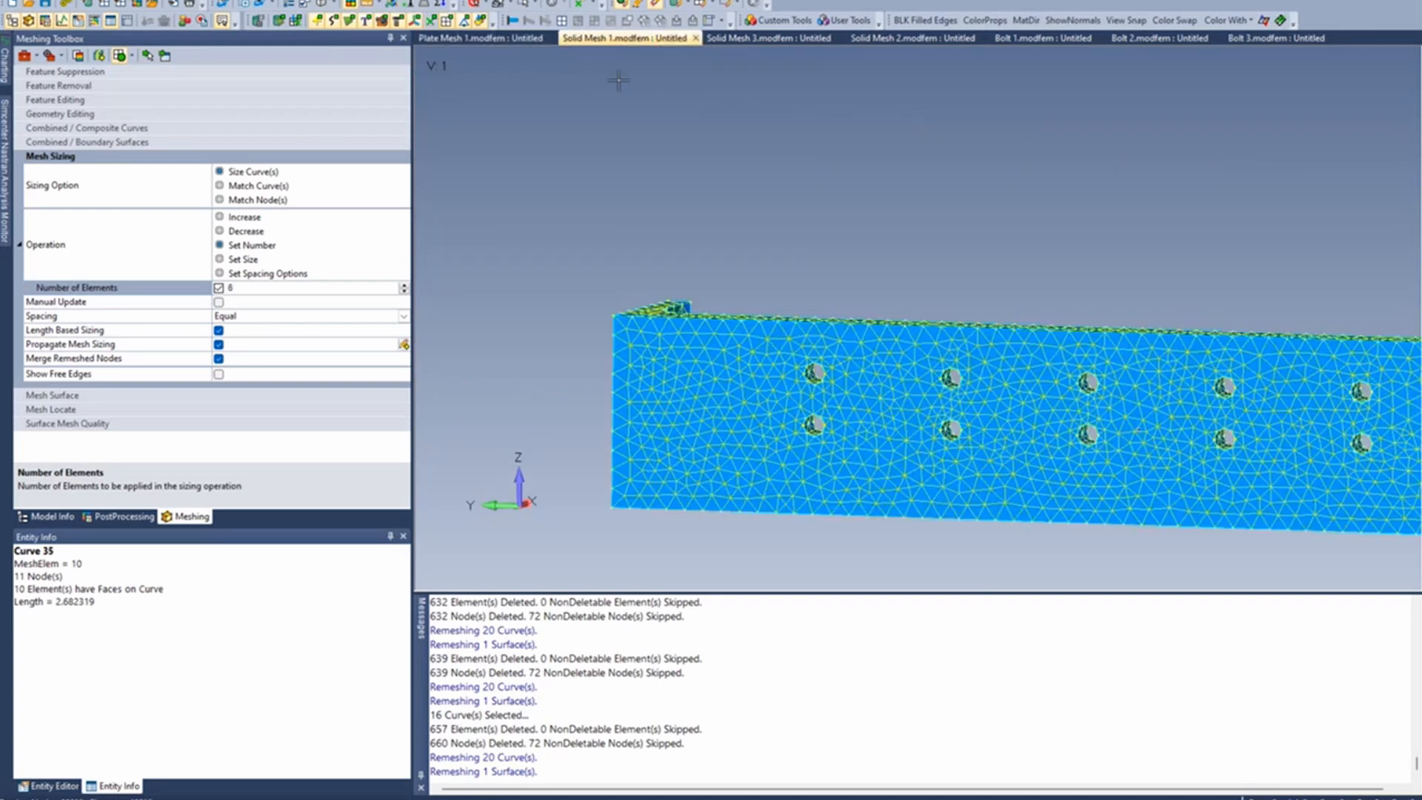
{"action": "middle_click_drag", "start_coordinate": [839, 313], "coordinate": [699, 196], "text": "ctrl"}
{"action": "scroll", "coordinate": [700, 200], "scroll_direction": "up", "scroll_amount": 3}
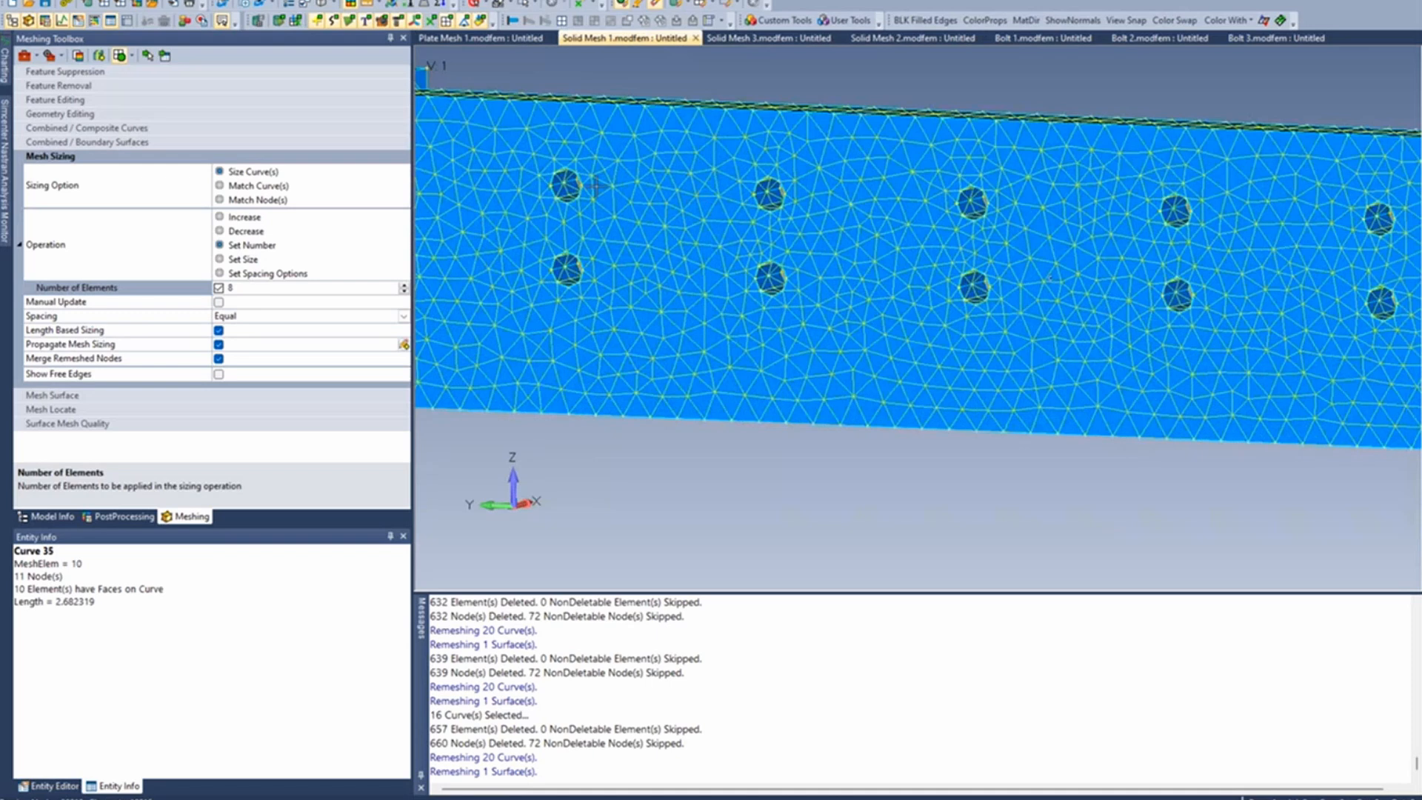
{"action": "scroll", "coordinate": [596, 191], "scroll_direction": "up", "scroll_amount": 3}
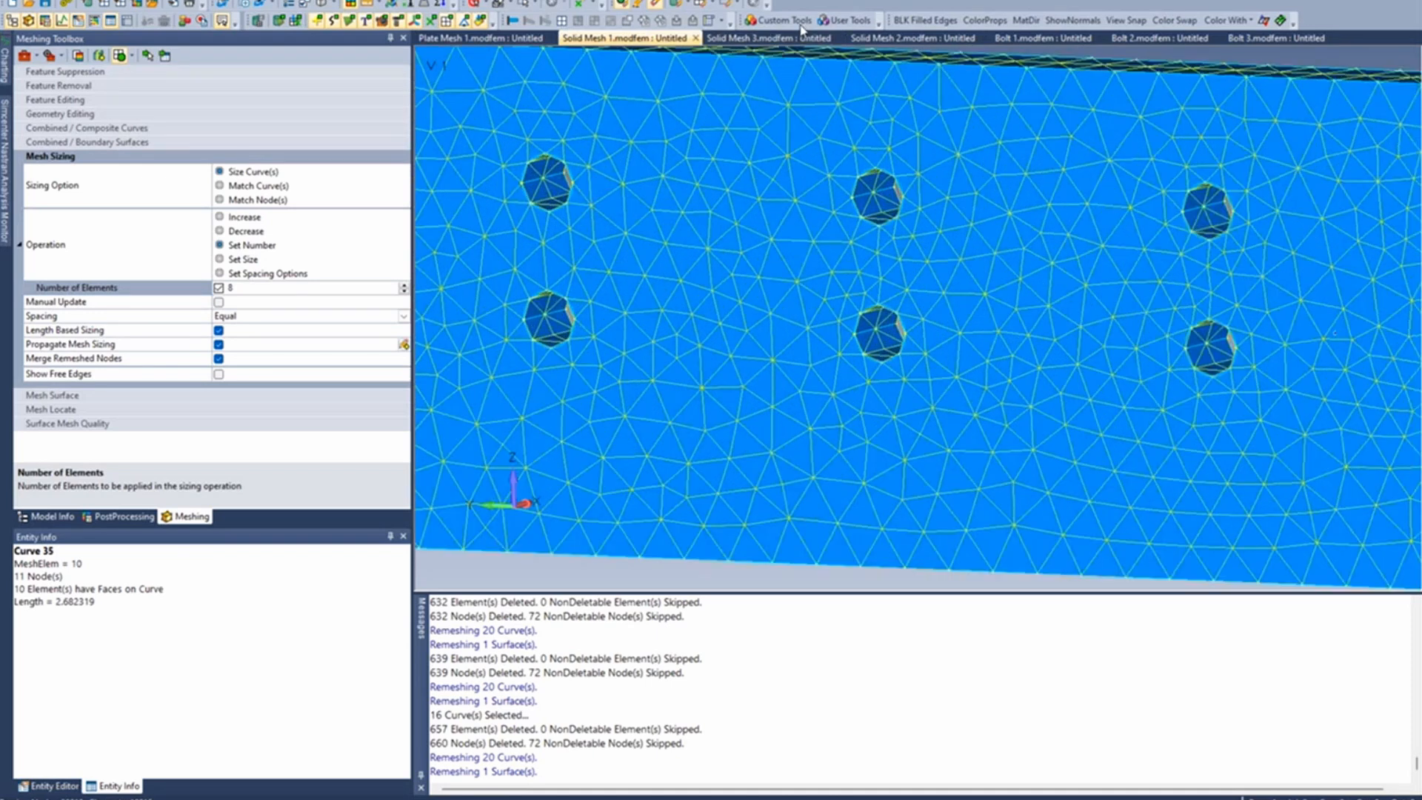
{"action": "left_click", "coordinate": [800, 24]}
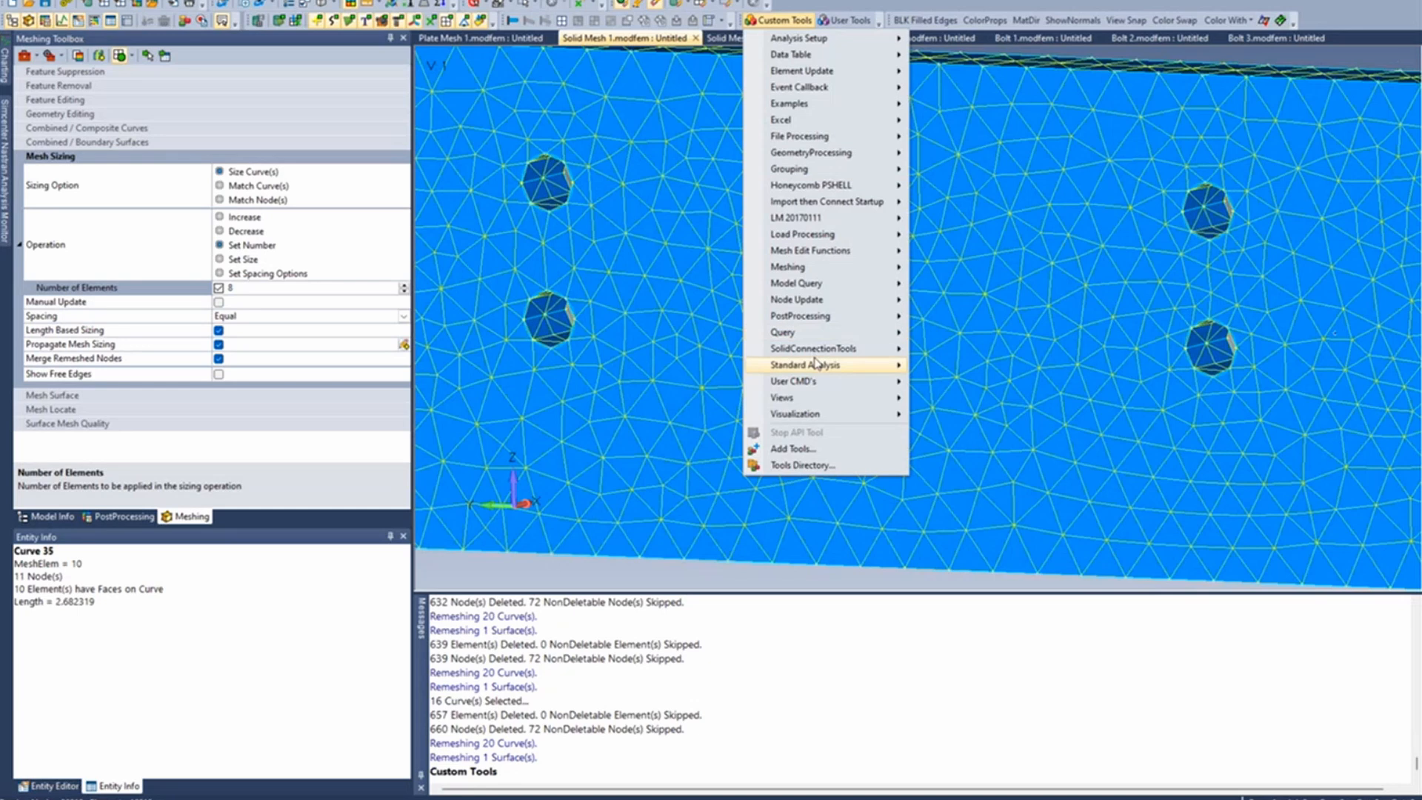
{"action": "mouse_move", "coordinate": [812, 268]}
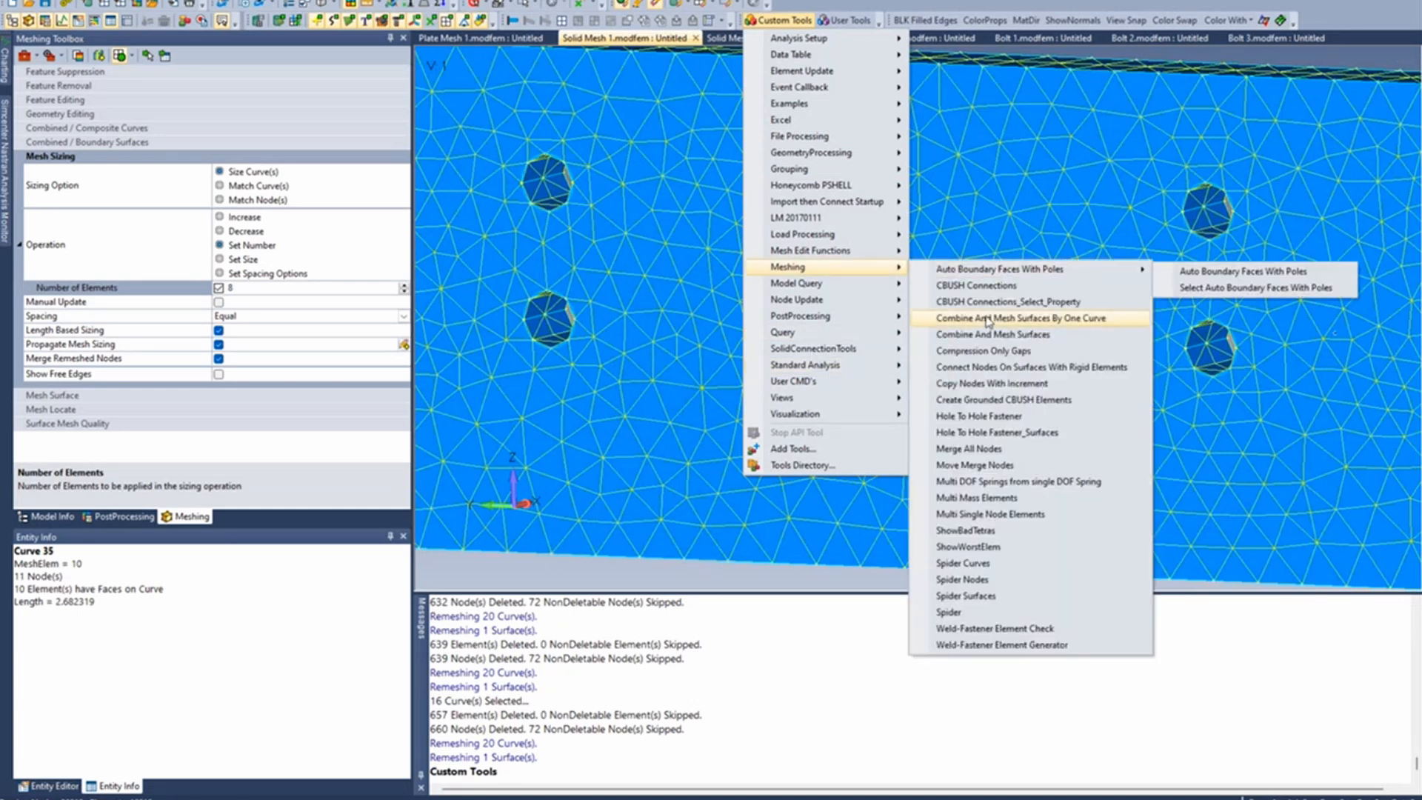
{"action": "left_click", "coordinate": [982, 592]}
{"action": "left_click", "coordinate": [552, 318]}
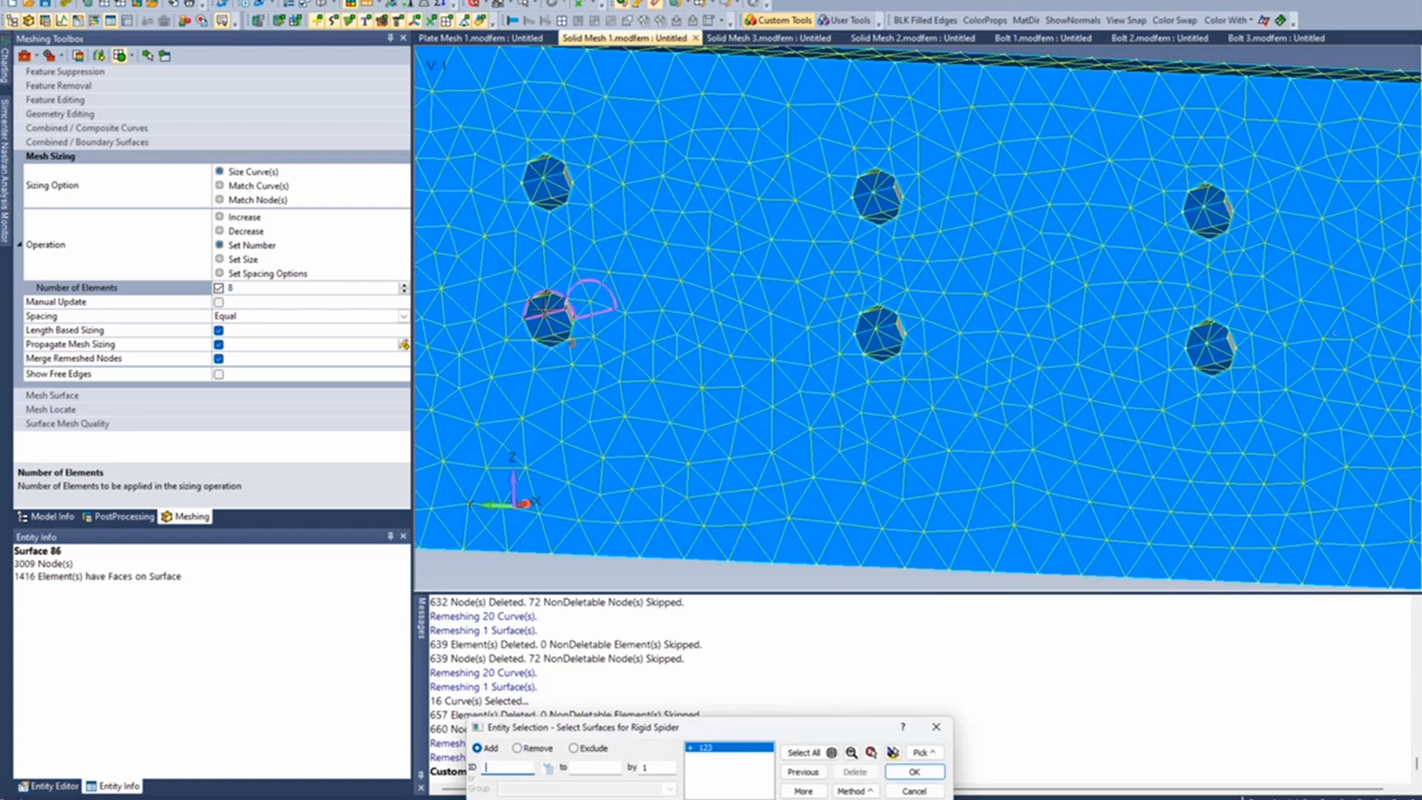
{"action": "double_click", "coordinate": [546, 314]}
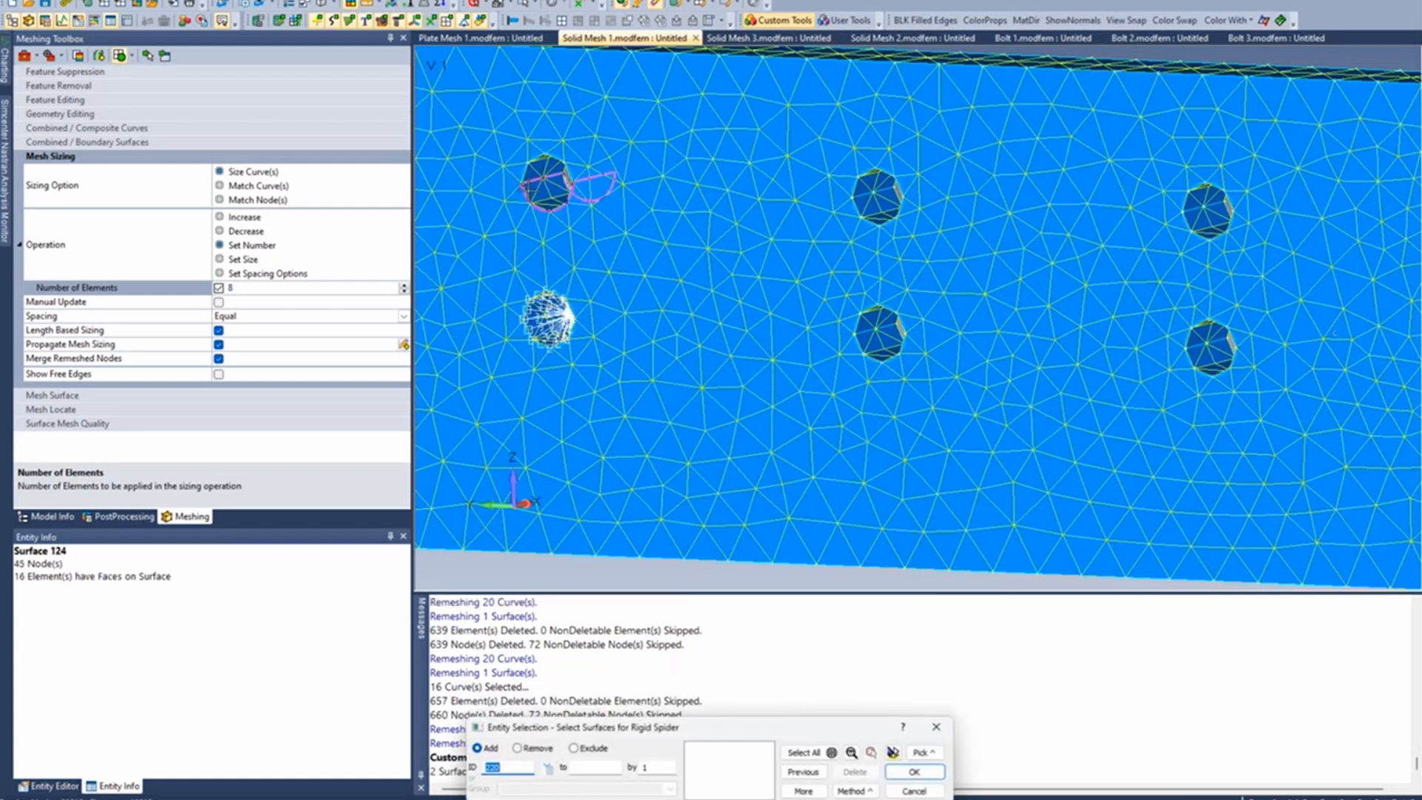
- Create rigid spiders from the surfaces of the first column's upper hole and both holes of the second column
{"action": "left_click", "coordinate": [549, 194]}
{"action": "double_click", "coordinate": [546, 178]}
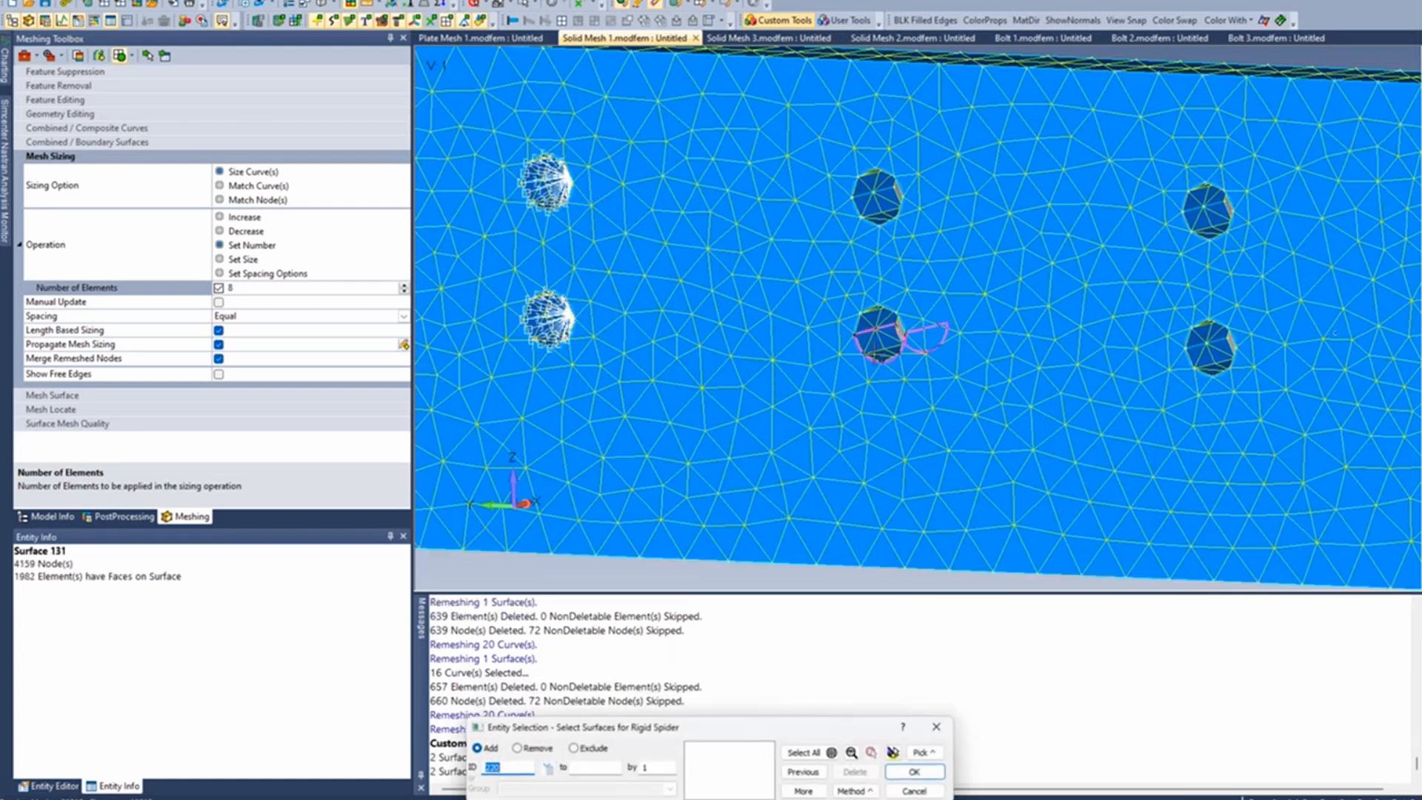
{"action": "left_click", "coordinate": [875, 346]}
{"action": "double_click", "coordinate": [876, 330]}
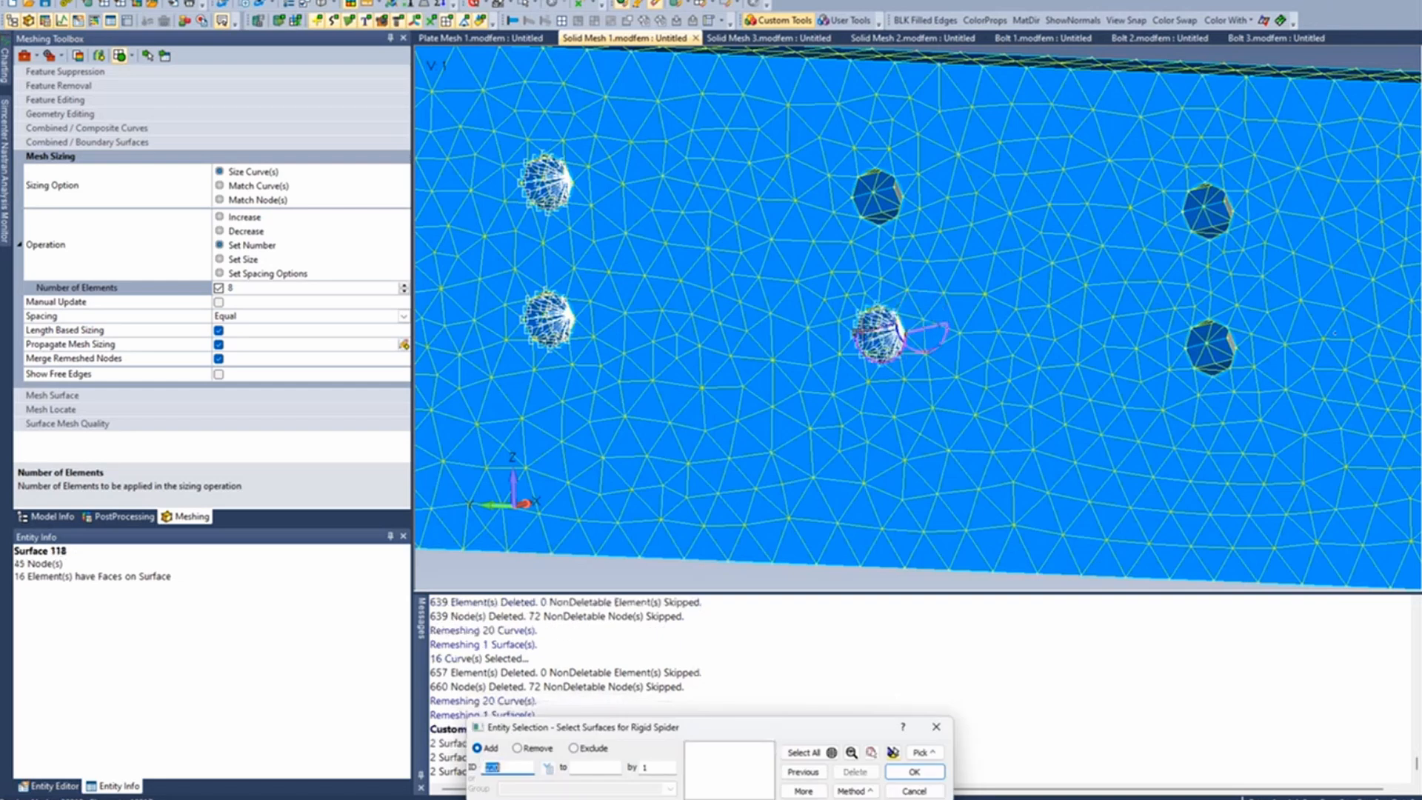
{"action": "left_click", "coordinate": [875, 205]}
{"action": "double_click", "coordinate": [875, 192]}
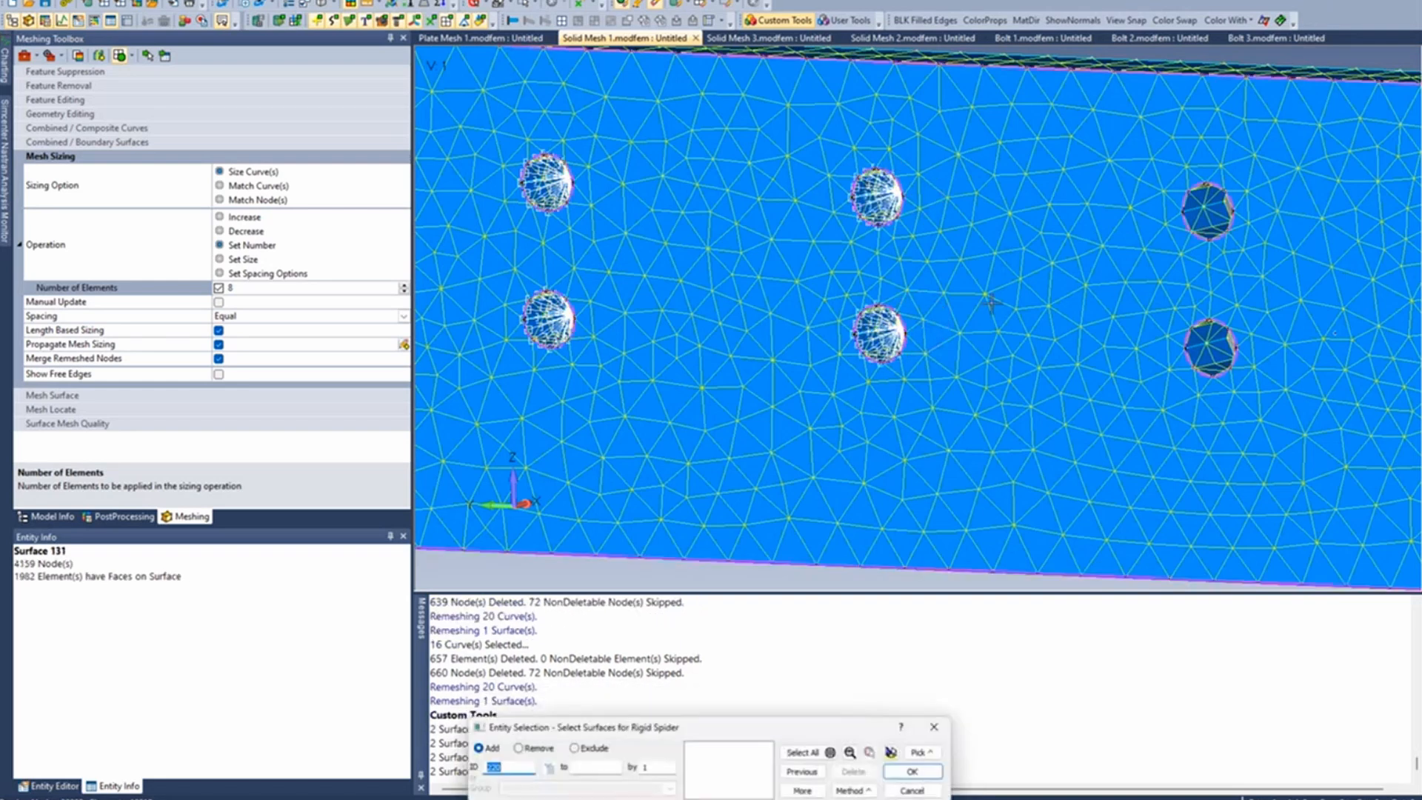
- Create rigid spiders from the surfaces of the lower and upper holes in the third column
{"action": "middle_click_drag", "start_coordinate": [1152, 356], "coordinate": [474, 311], "text": "ctrl"}
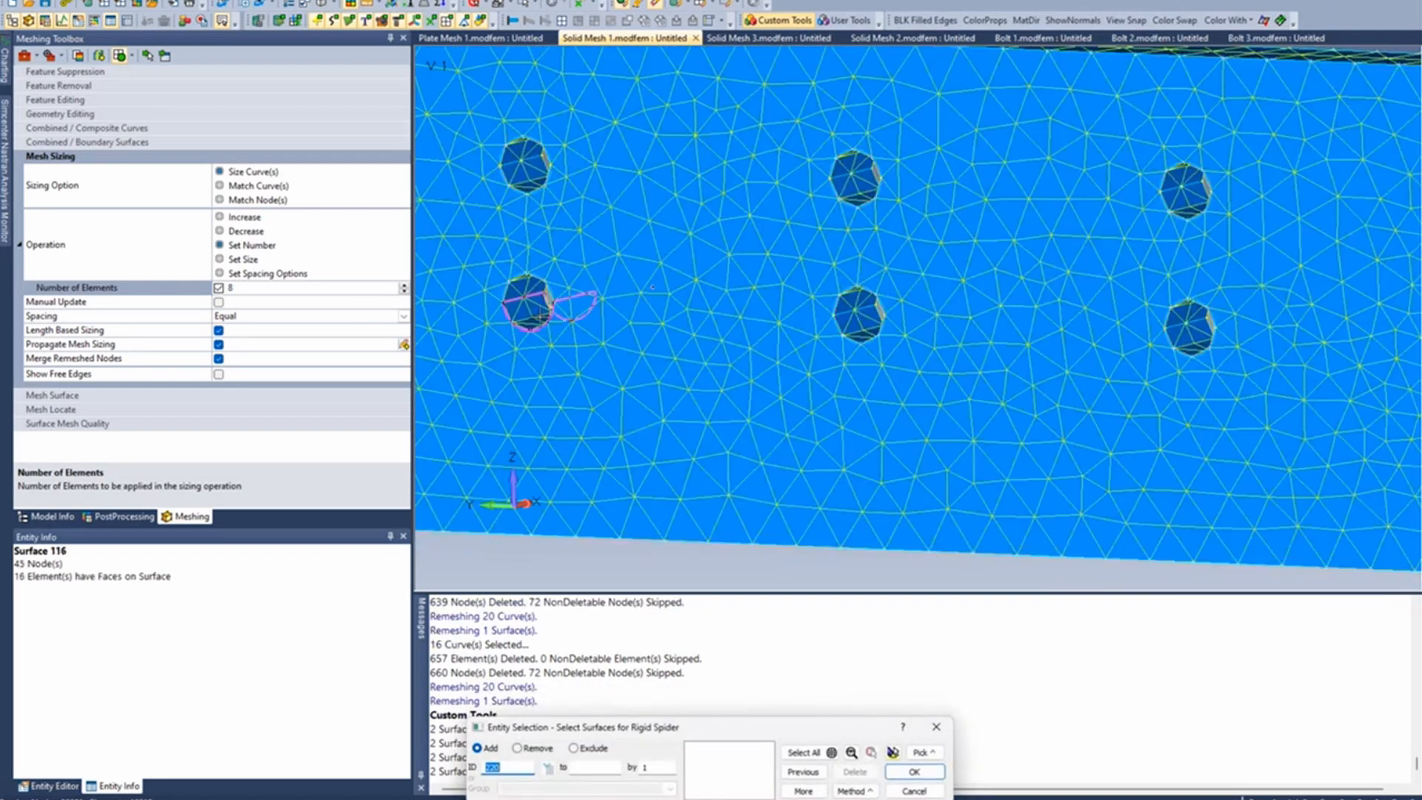
{"action": "left_click", "coordinate": [548, 300]}
{"action": "double_click", "coordinate": [545, 294]}
{"action": "left_click", "coordinate": [547, 172]}
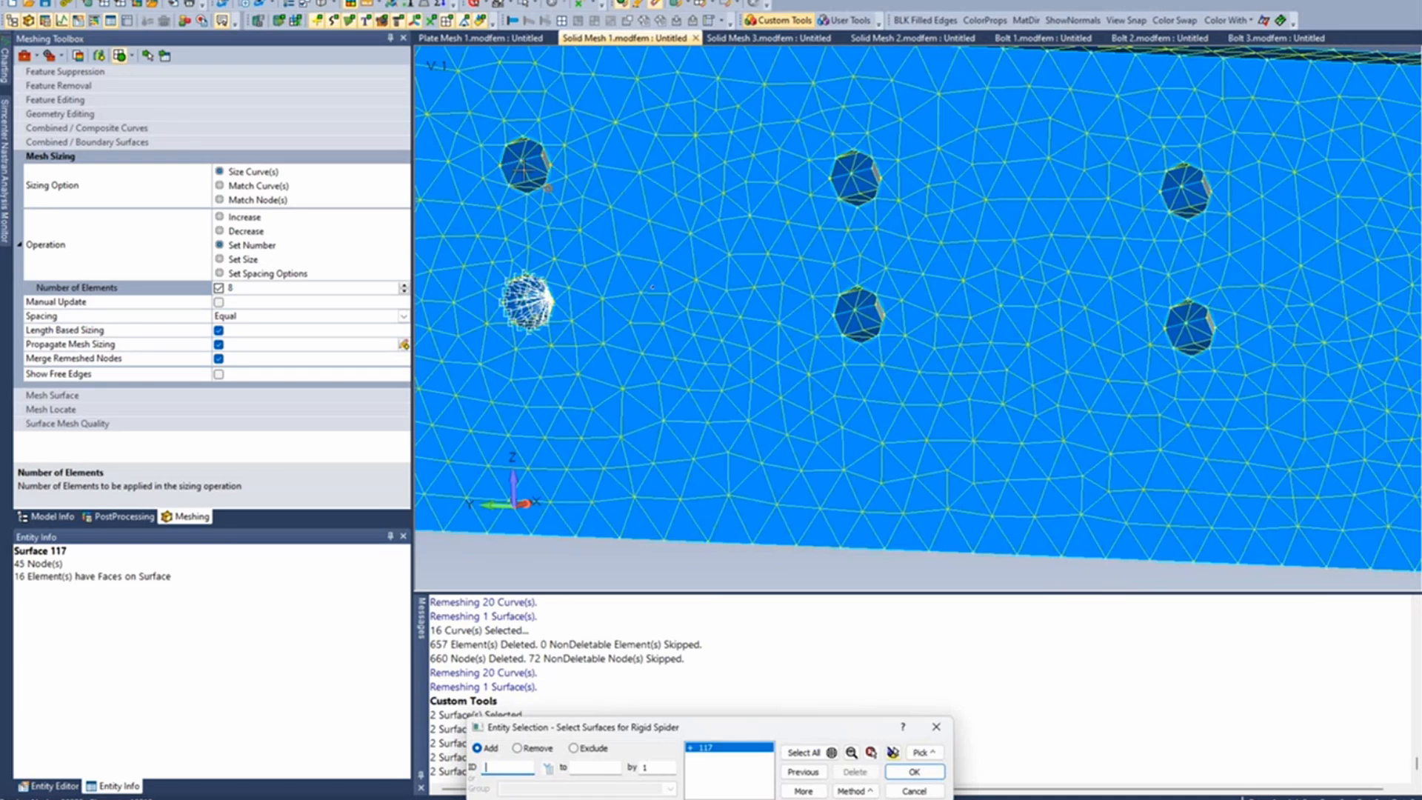
{"action": "left_click", "coordinate": [545, 158]}
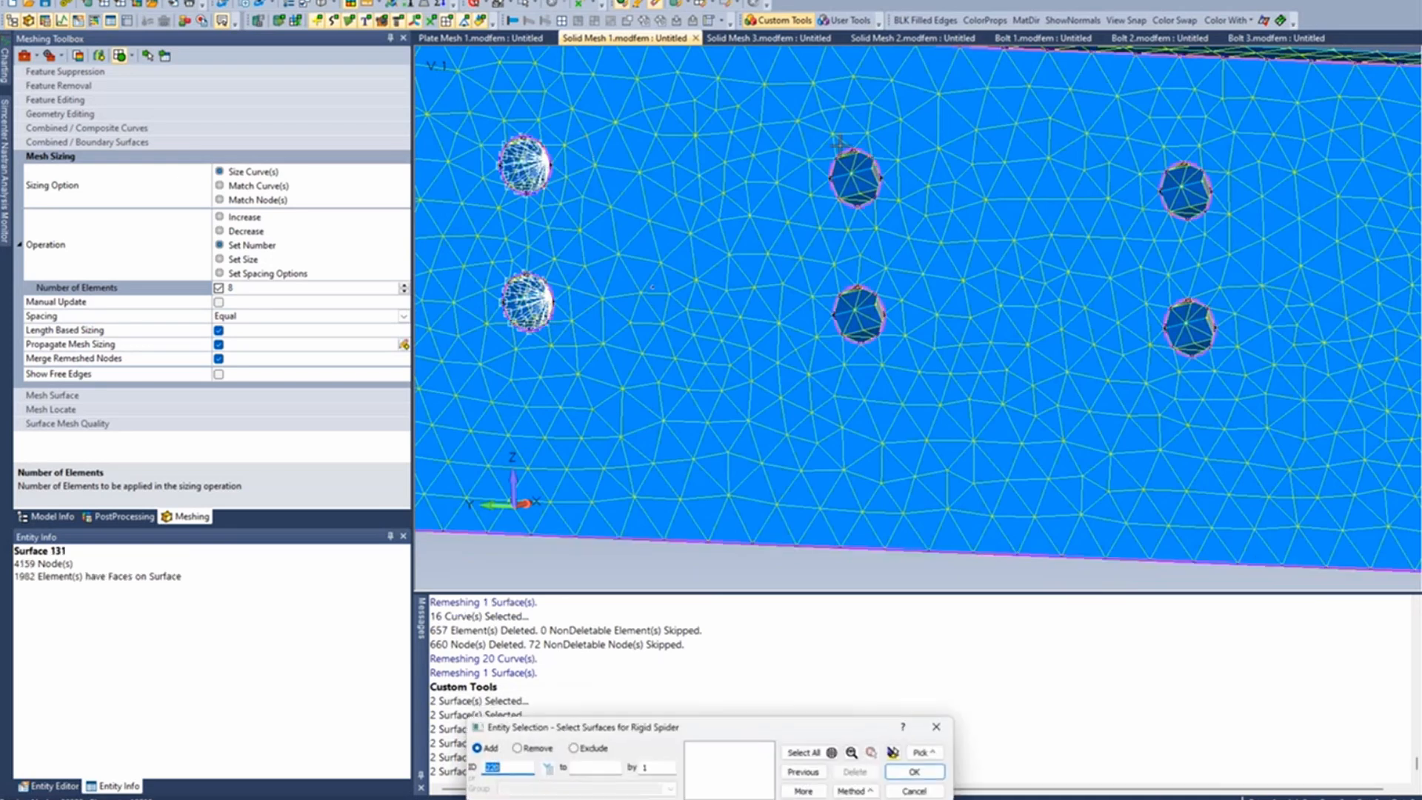
- Create rigid spiders from the surfaces of the upper and lower holes in the fourth column
{"action": "left_click", "coordinate": [872, 146]}
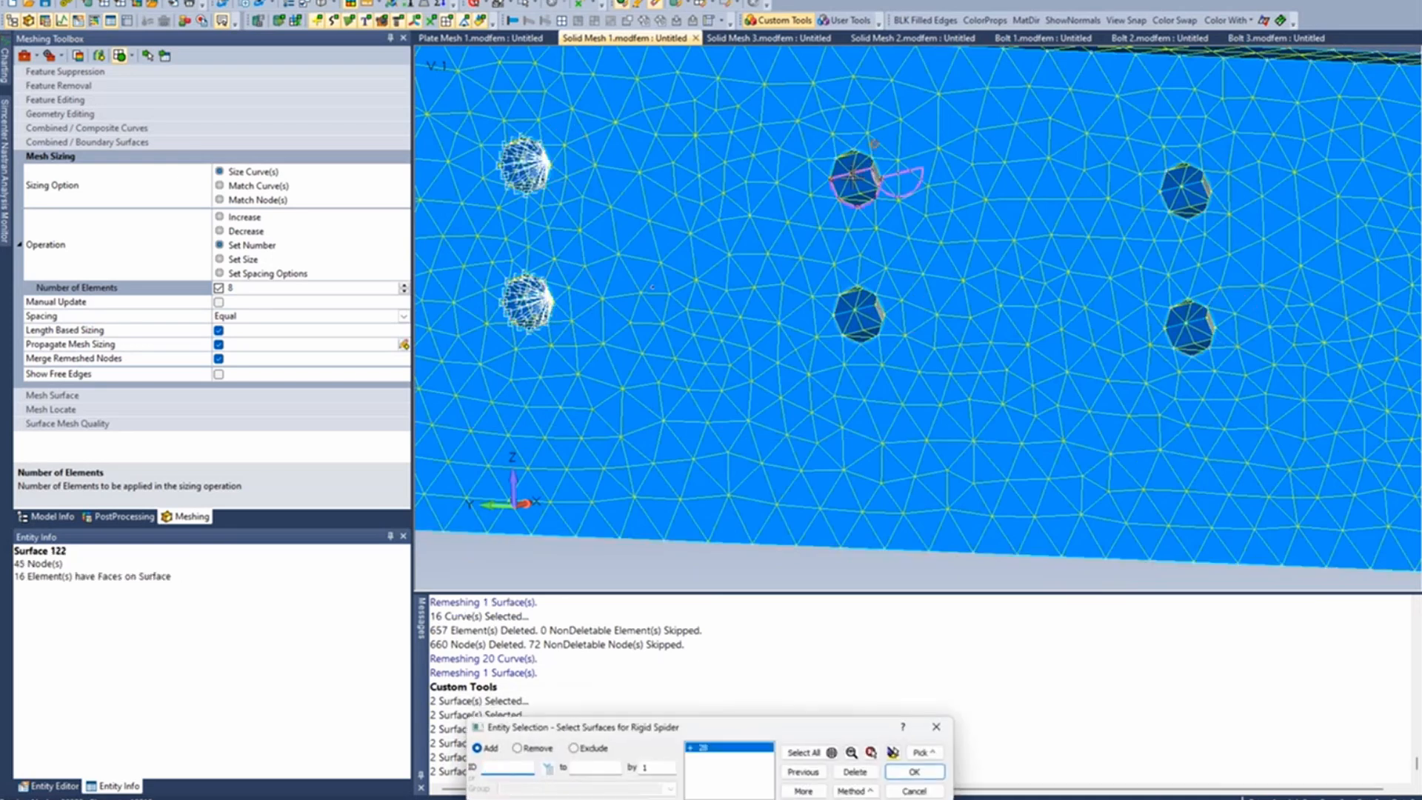
{"action": "middle_click", "coordinate": [873, 144]}
{"action": "left_click", "coordinate": [878, 279]}
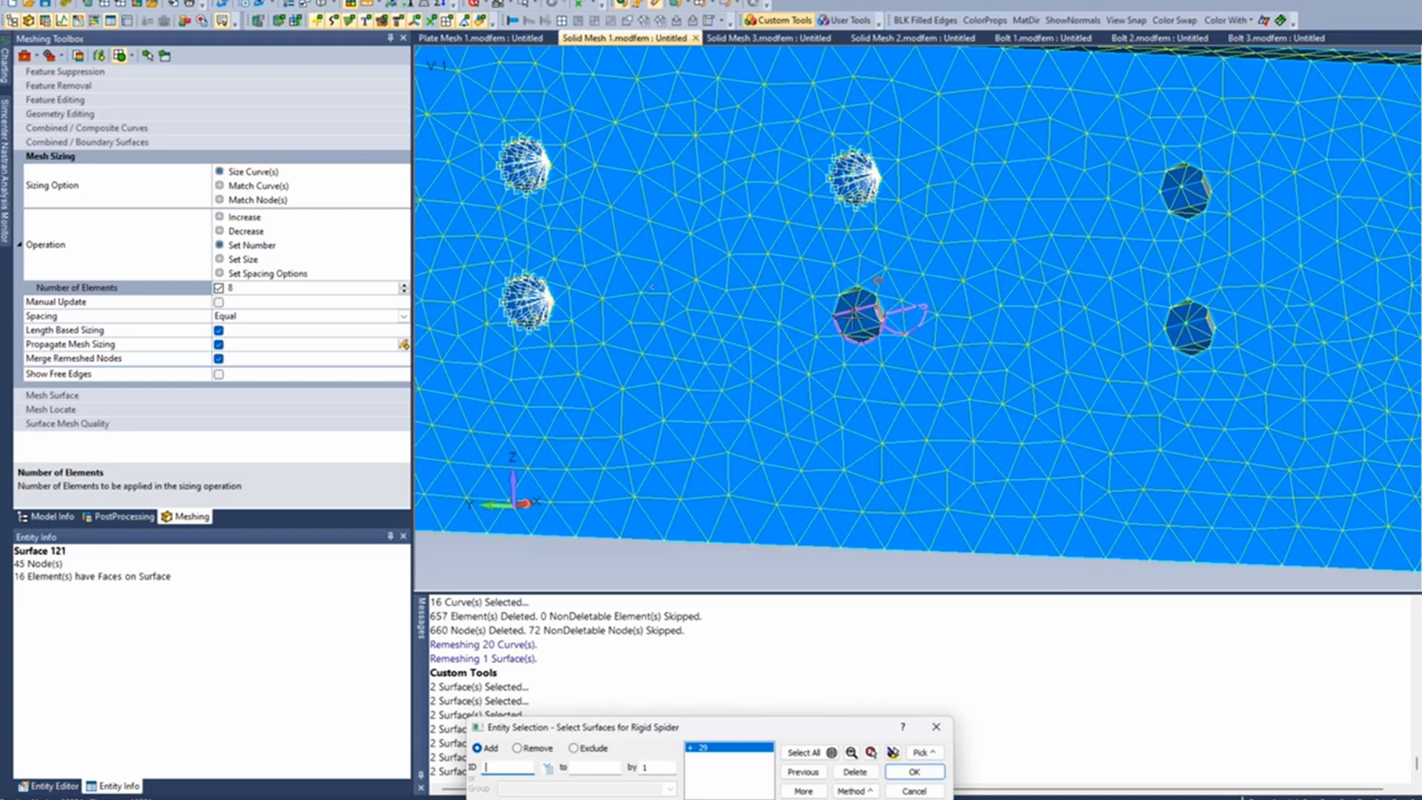
{"action": "middle_click", "coordinate": [878, 280]}
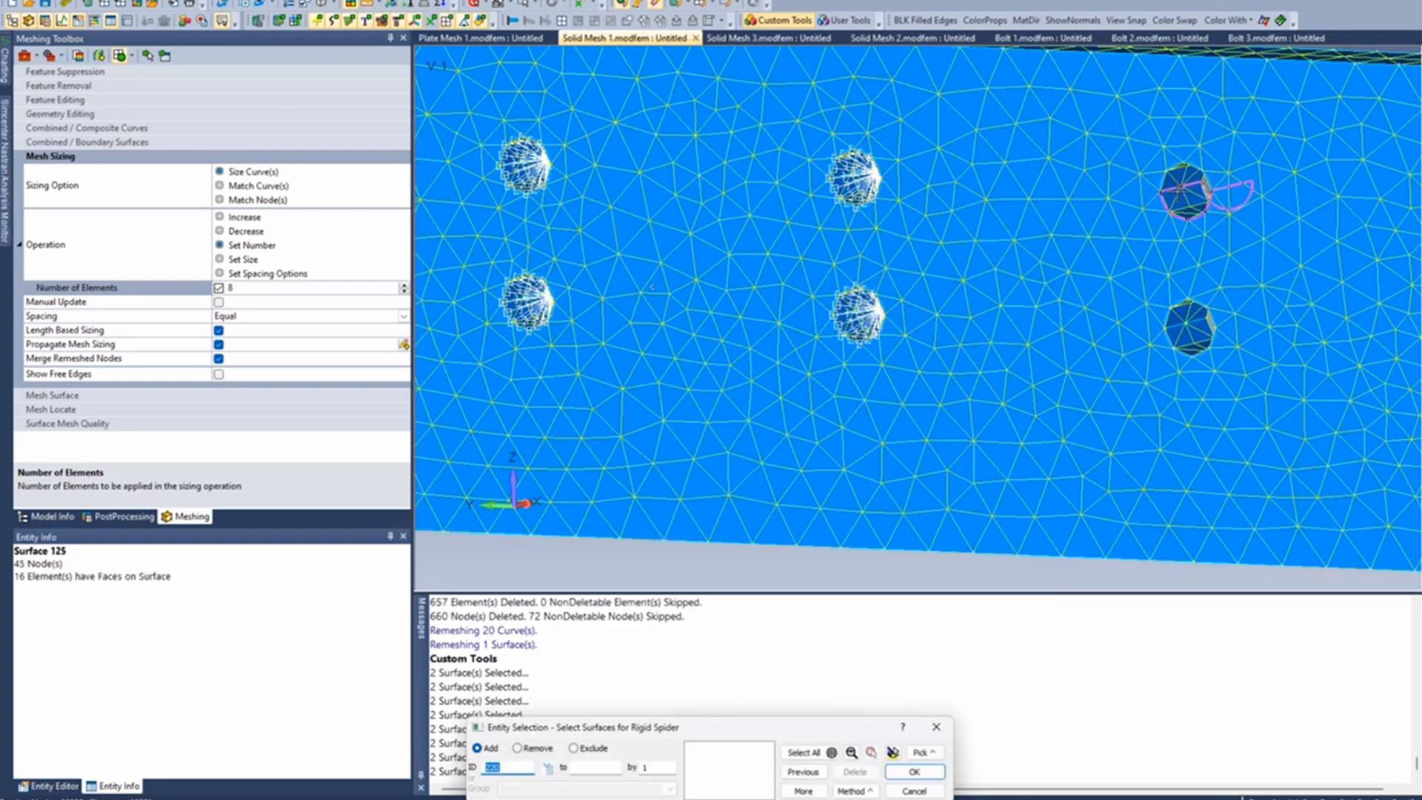
- Create rigid spiders from the surfaces of the fifth column's upper and lower holes, and end the spider command
{"action": "left_click", "coordinate": [1178, 191]}
{"action": "middle_click", "coordinate": [1178, 191]}
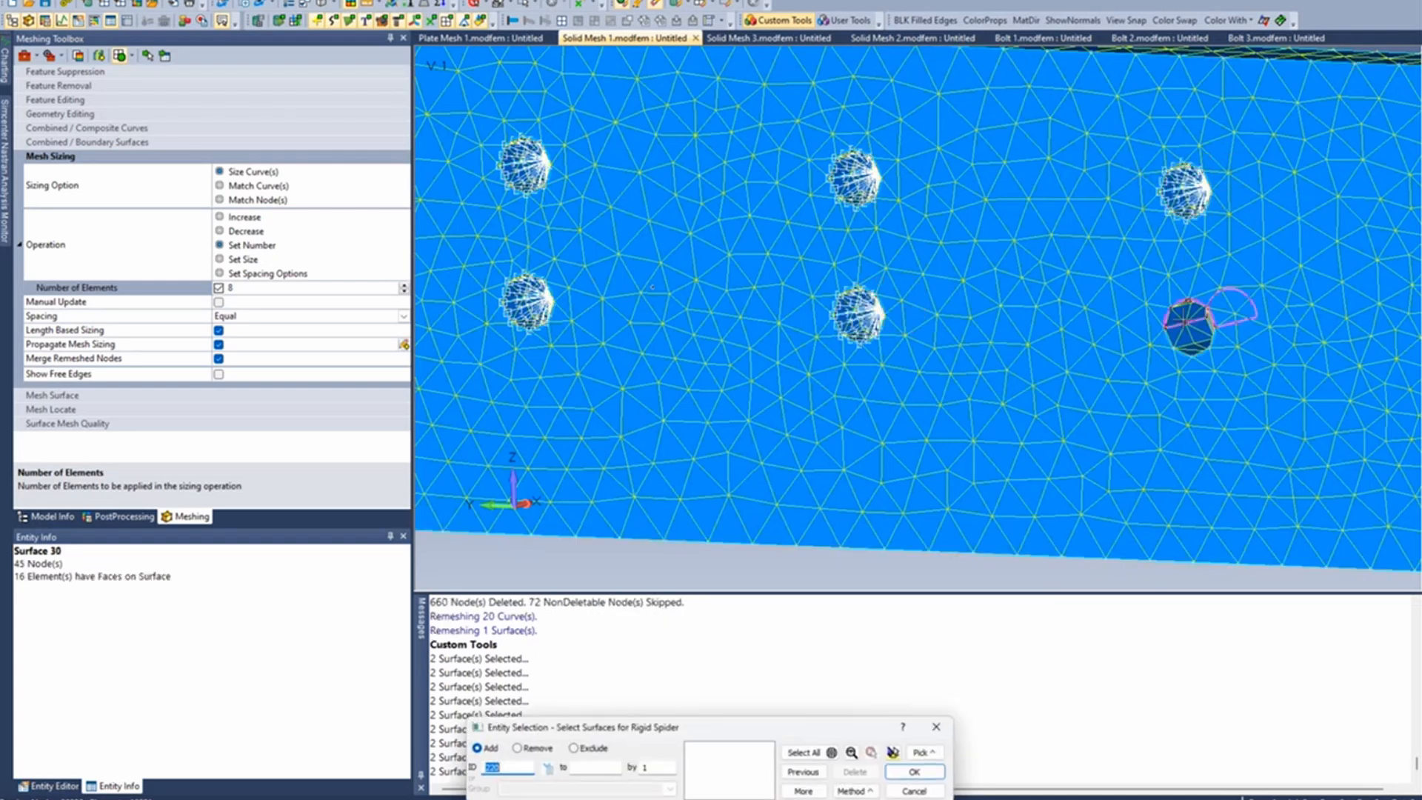
{"action": "left_click", "coordinate": [1185, 323]}
{"action": "left_click", "coordinate": [1191, 338]}
{"action": "middle_click", "coordinate": [1191, 339]}
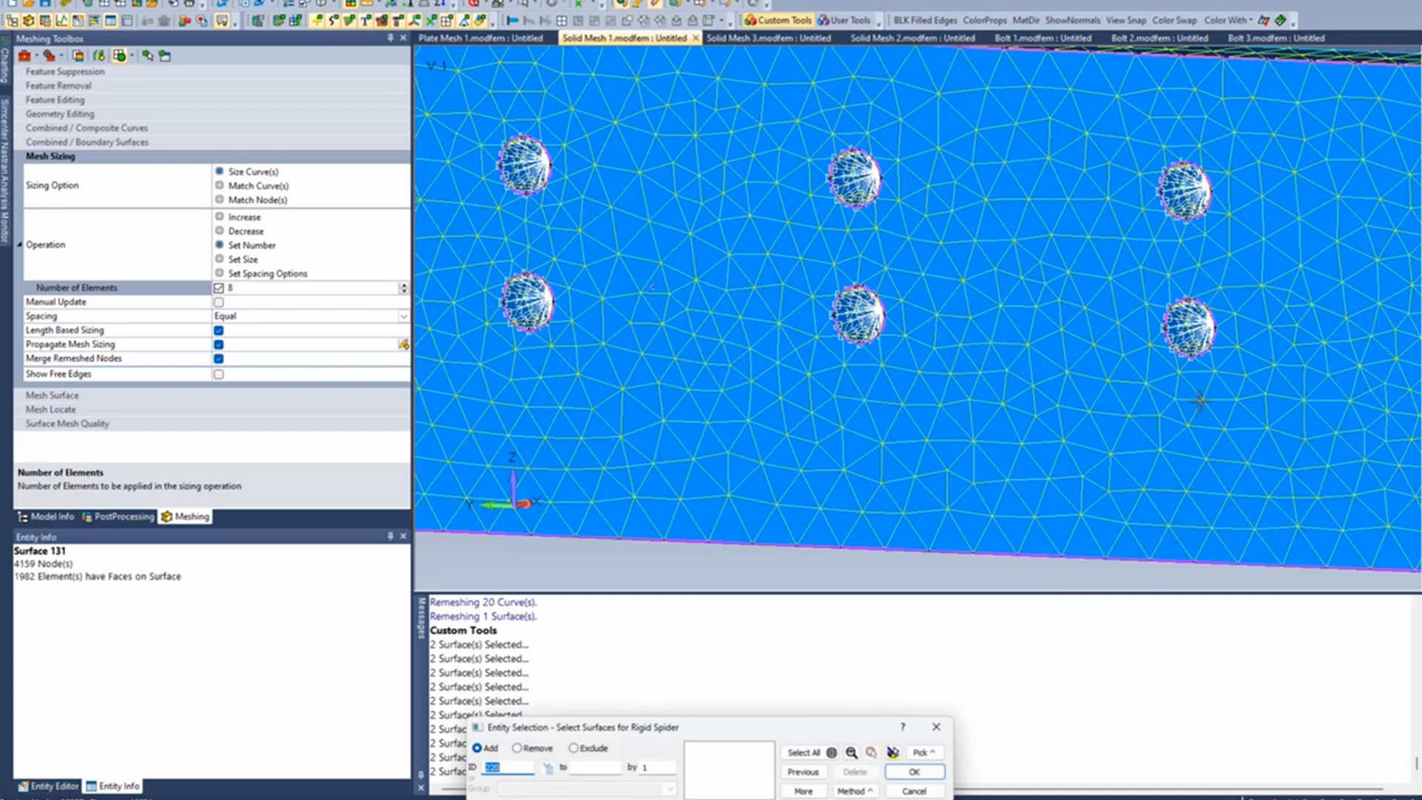
{"action": "middle_click_drag", "start_coordinate": [1003, 364], "coordinate": [1410, 418], "text": "ctrl"}
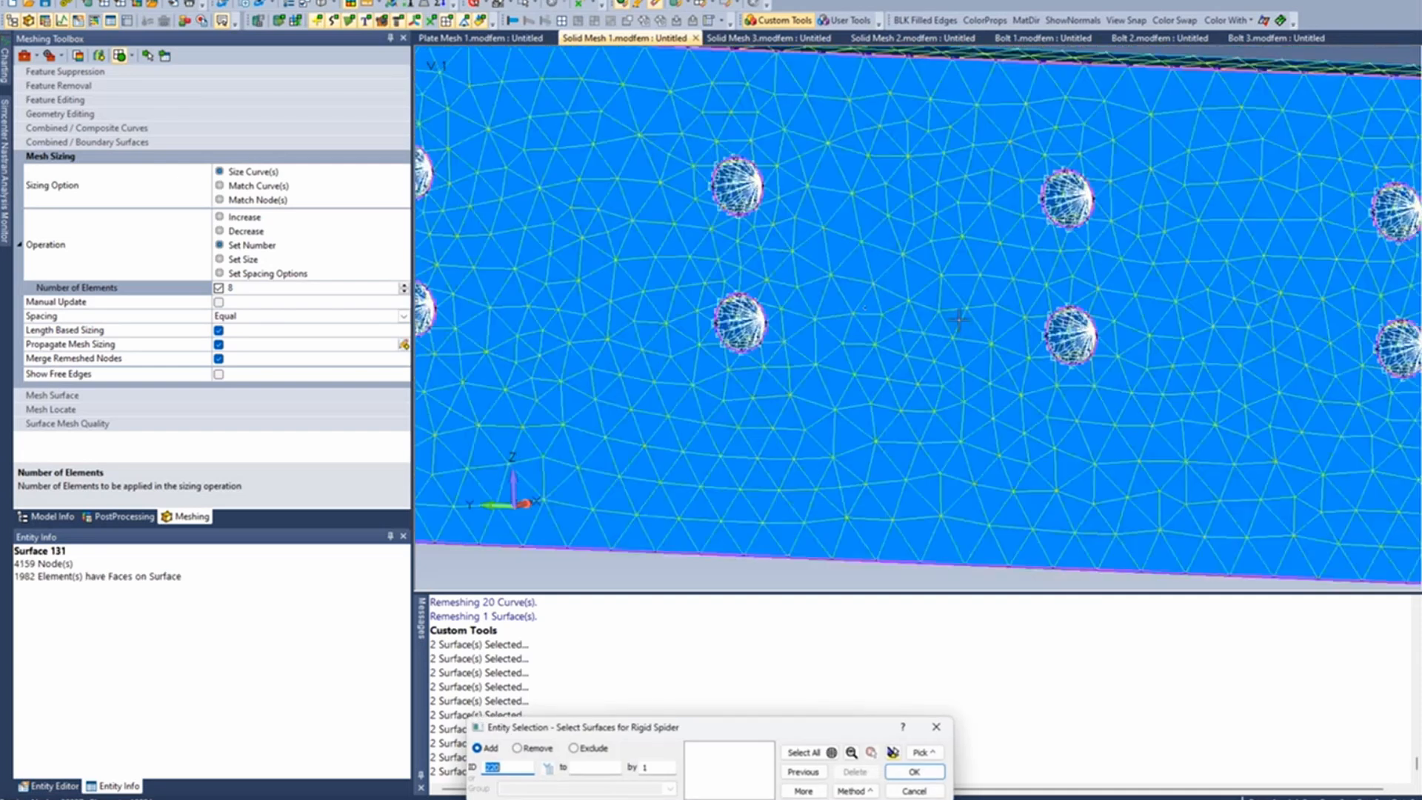
{"action": "scroll", "coordinate": [754, 314], "scroll_direction": "down", "scroll_amount": 5}
{"action": "middle_click_drag", "start_coordinate": [654, 260], "coordinate": [781, 291], "text": "ctrl"}
{"action": "scroll", "coordinate": [690, 269], "scroll_direction": "up", "scroll_amount": 1}
{"action": "scroll", "coordinate": [683, 274], "scroll_direction": "down", "scroll_amount": 6}
{"action": "scroll", "coordinate": [685, 274], "scroll_direction": "down", "scroll_amount": 1}
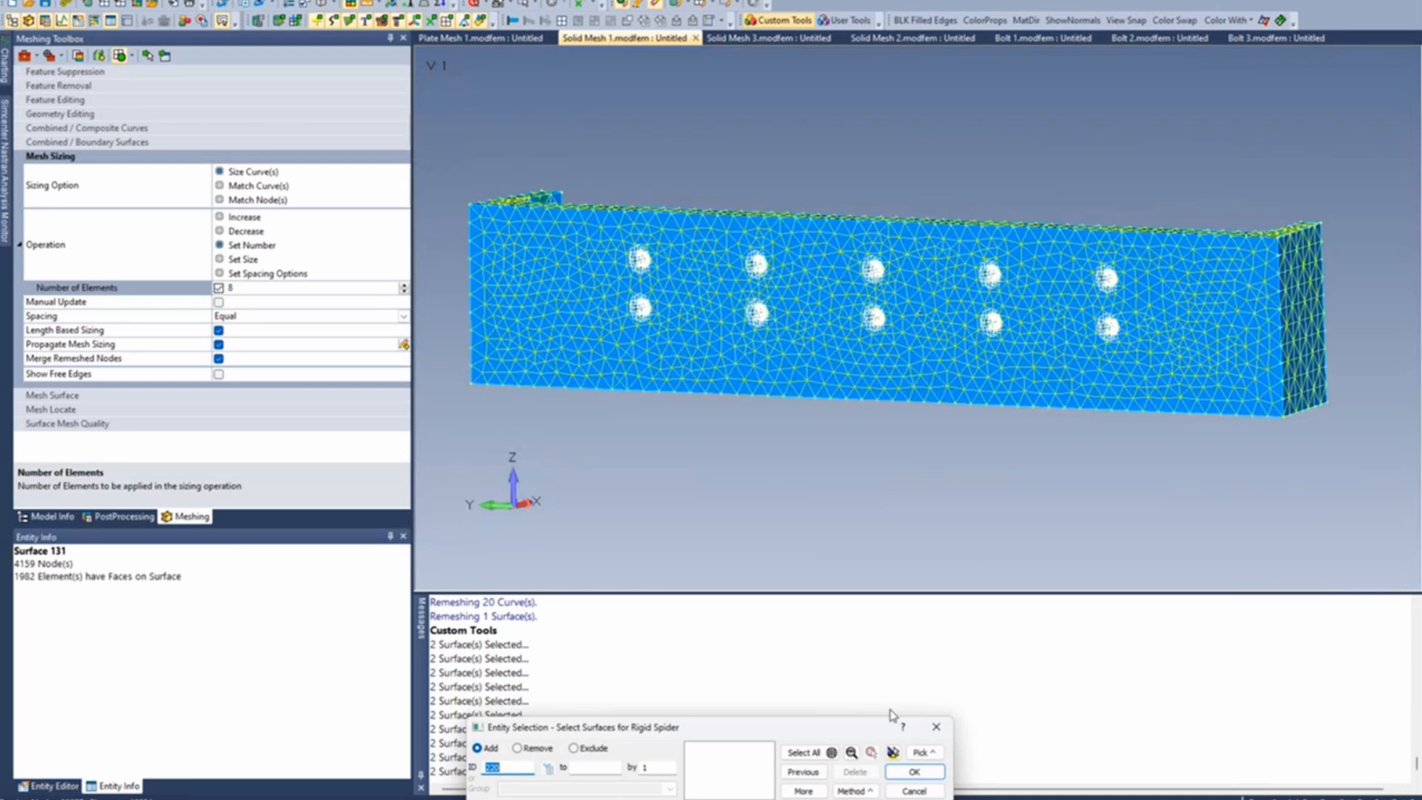
{"action": "left_click", "coordinate": [915, 791]}
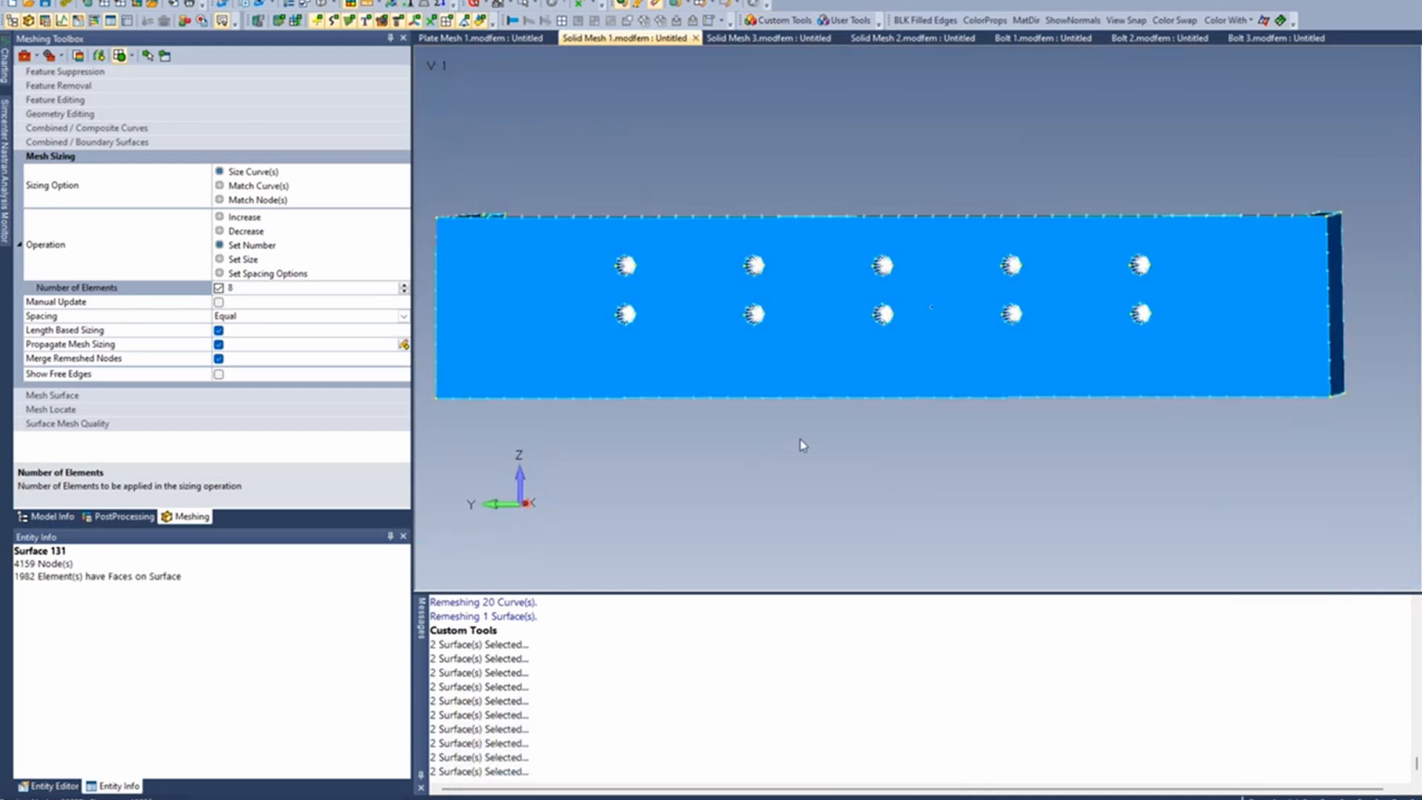
- Activate Mesh Sizing and set the lower front-edge curve of the first column's upper hole to 8 elements
{"action": "left_click", "coordinate": [1125, 20]}
{"action": "scroll", "coordinate": [667, 391], "scroll_direction": "up", "scroll_amount": 5}
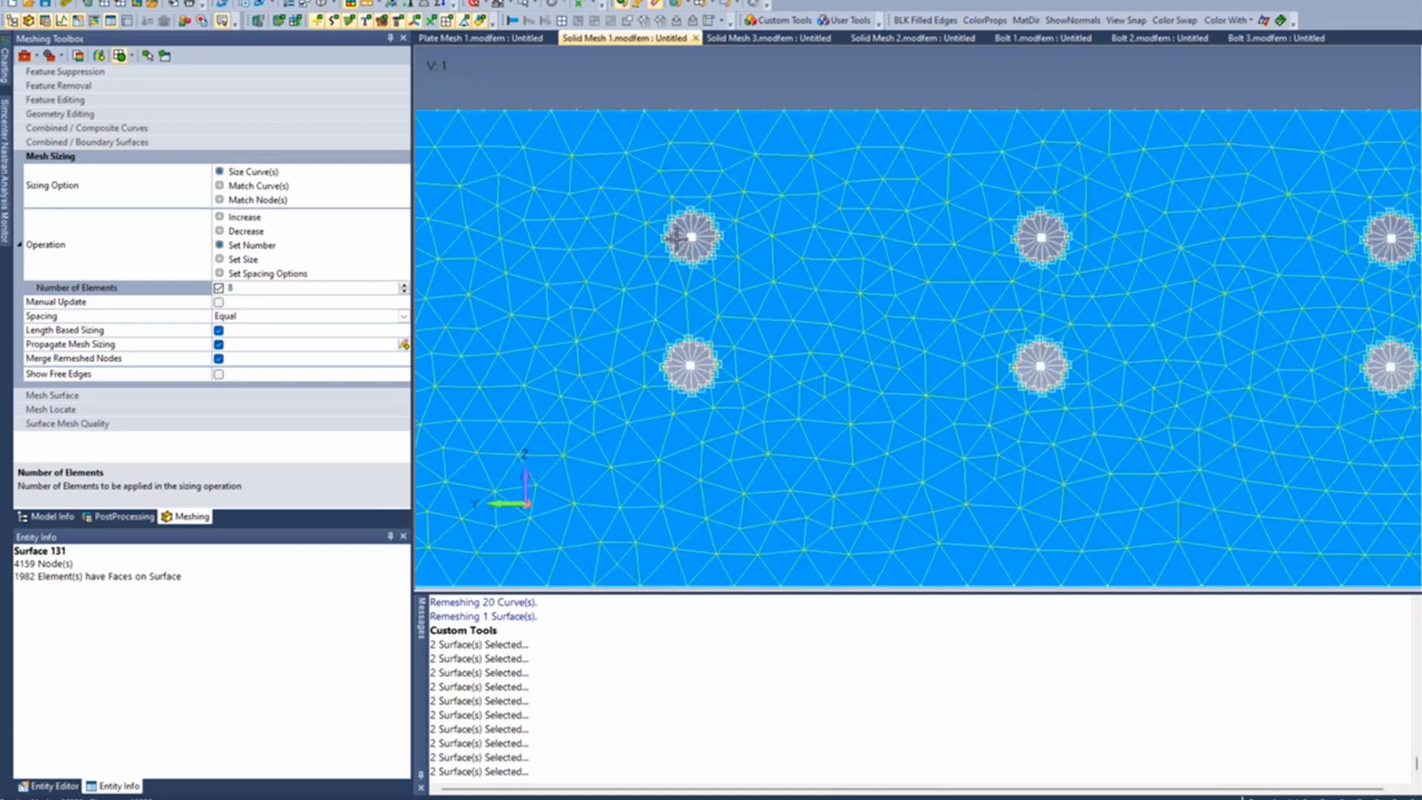
{"action": "scroll", "coordinate": [675, 237], "scroll_direction": "up", "scroll_amount": 2}
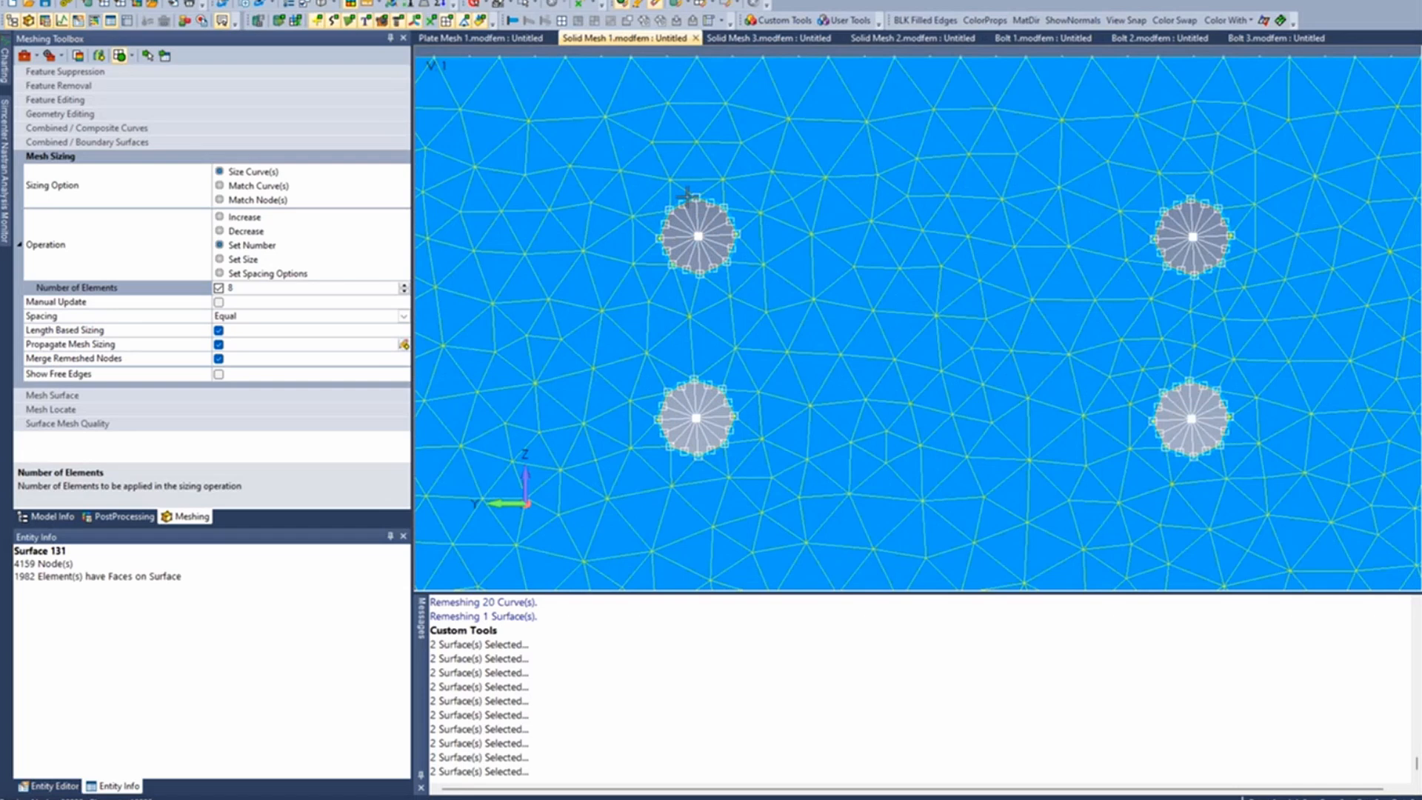
{"action": "scroll", "coordinate": [675, 209], "scroll_direction": "up", "scroll_amount": 3}
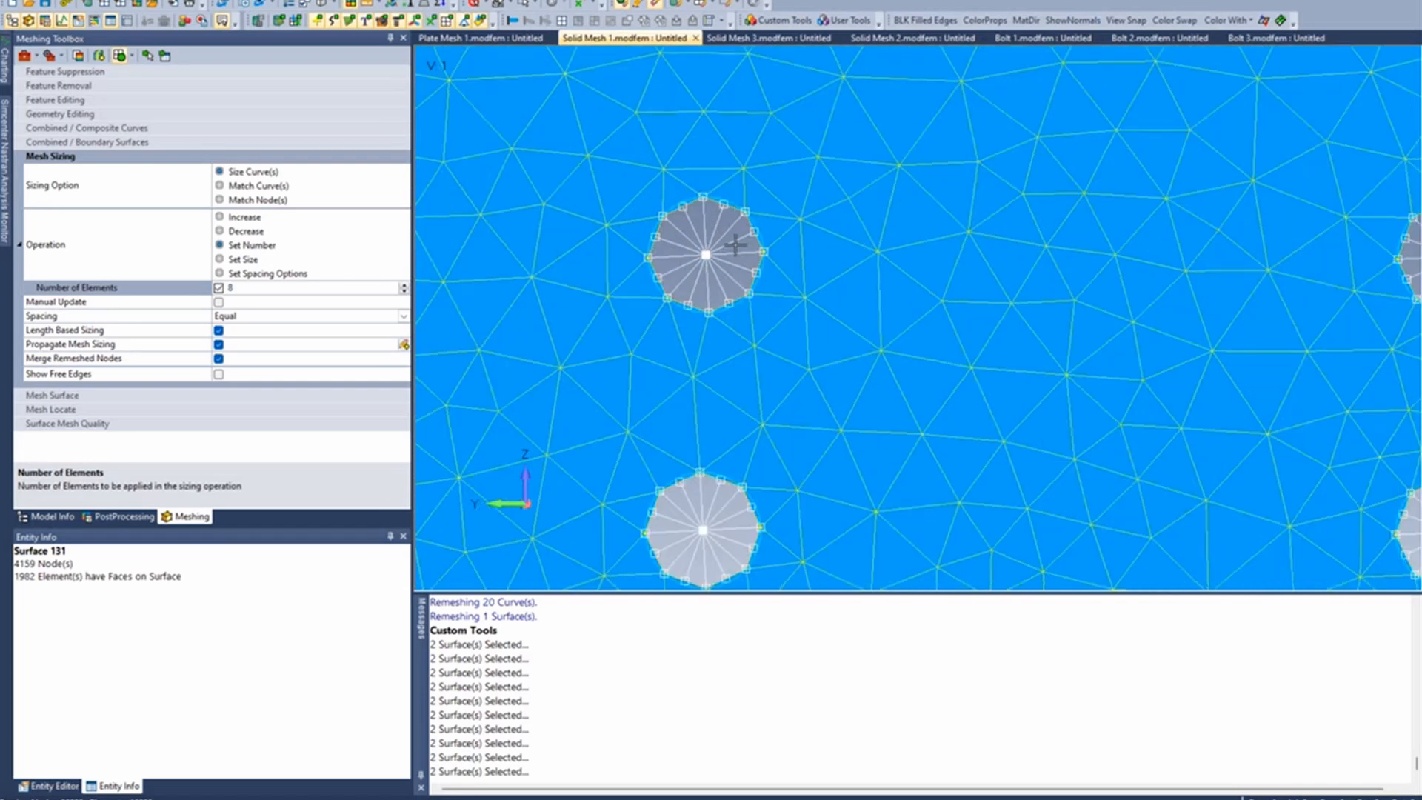
{"action": "left_click", "coordinate": [148, 58]}
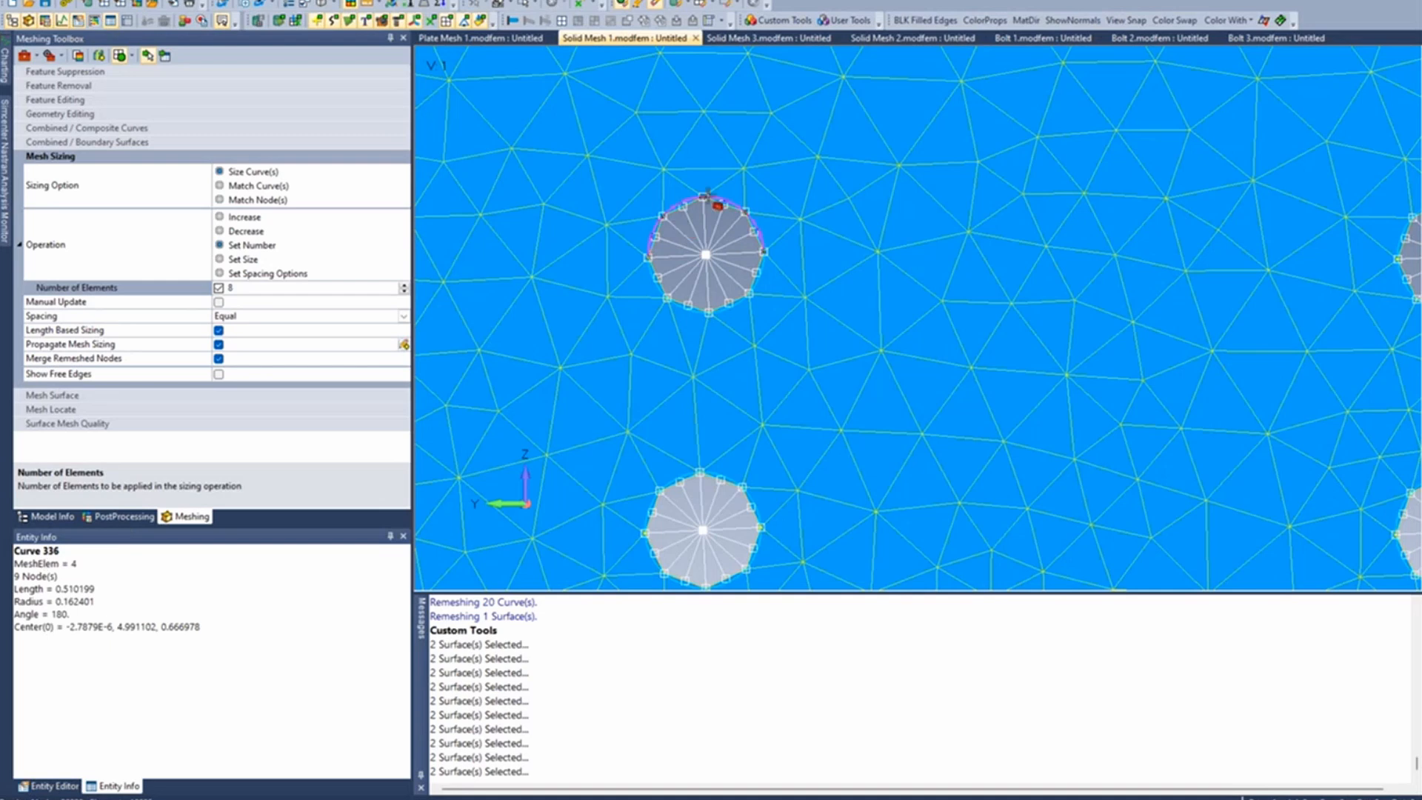
{"action": "middle_click_drag", "start_coordinate": [708, 194], "coordinate": [675, 233]}
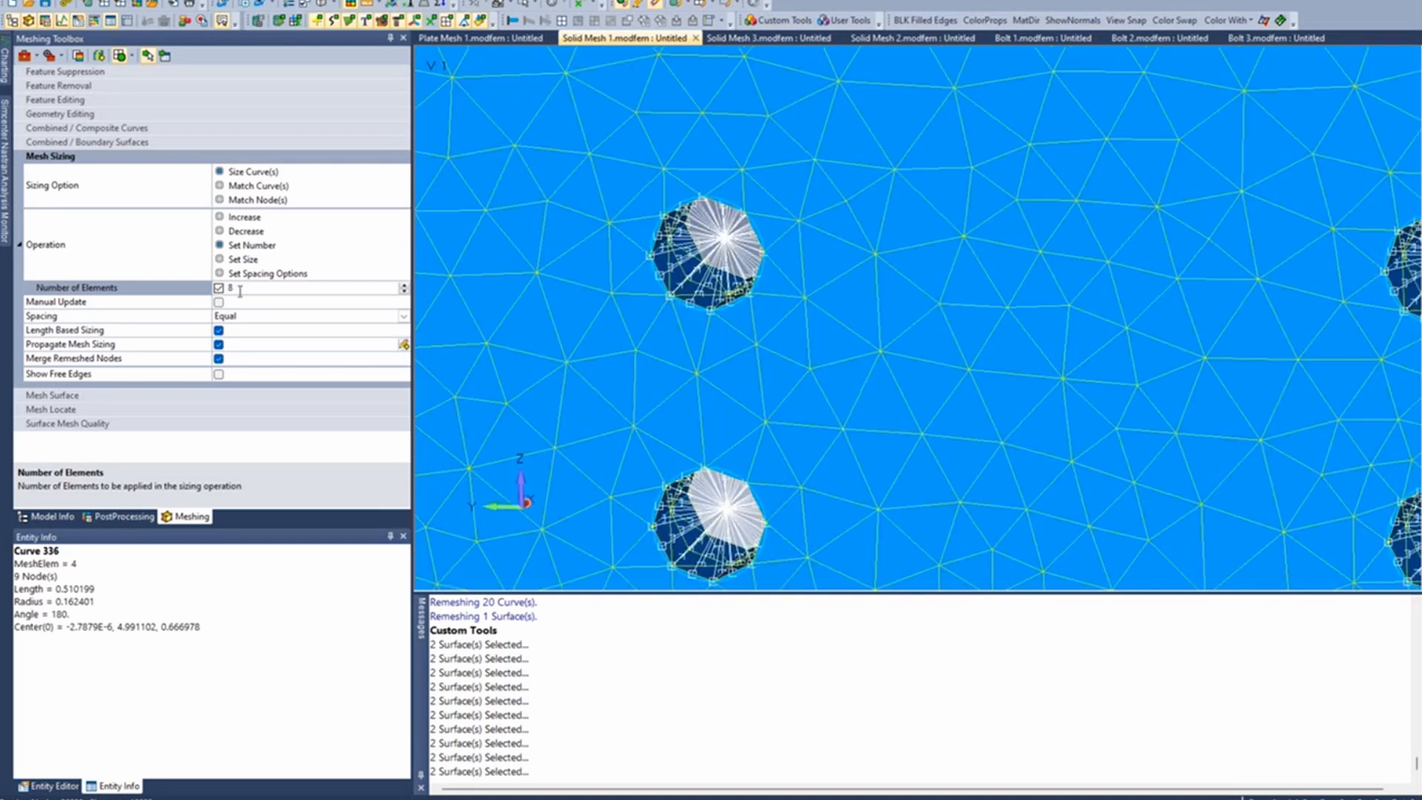
{"action": "left_click", "coordinate": [164, 55]}
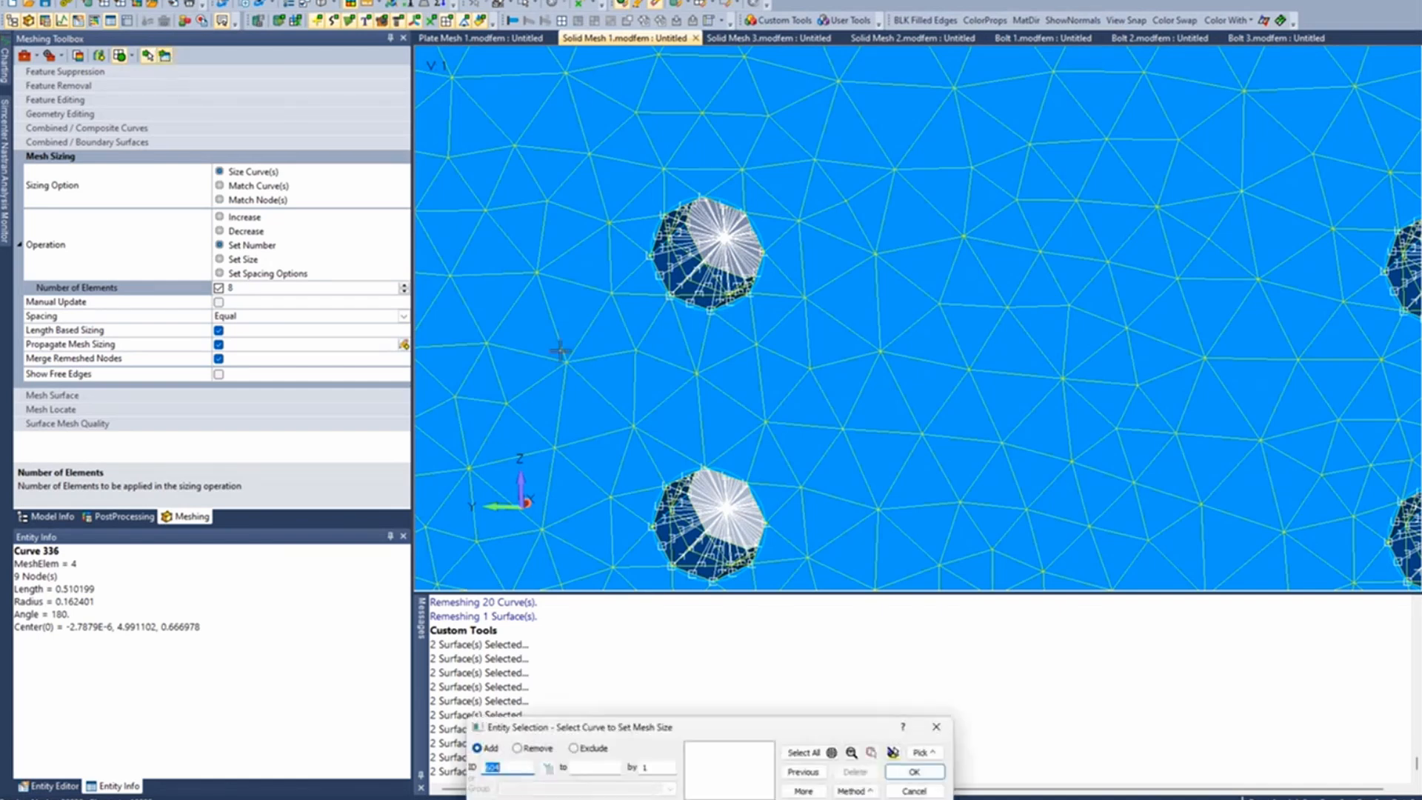
{"action": "scroll", "coordinate": [609, 370], "scroll_direction": "down", "scroll_amount": 3}
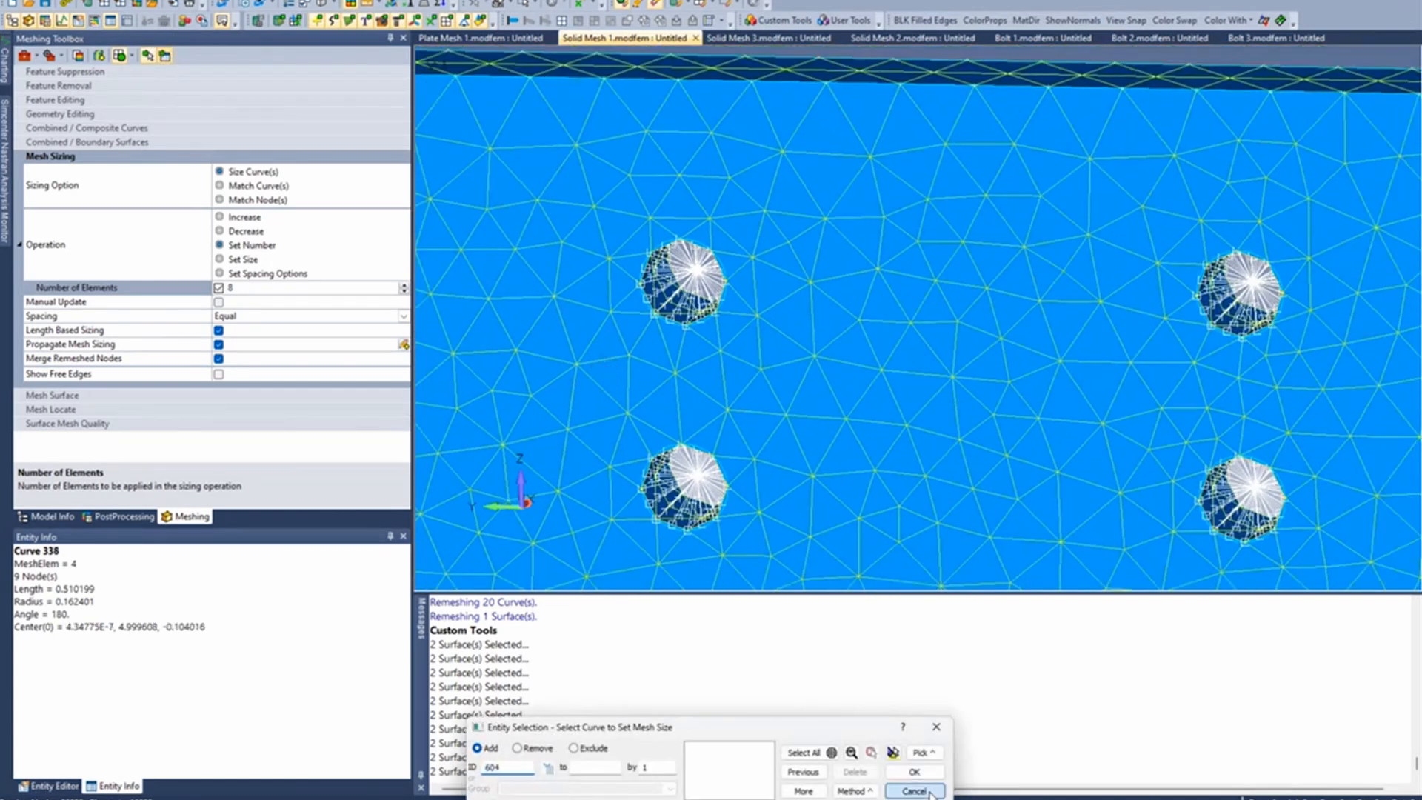
{"action": "left_click", "coordinate": [915, 791]}
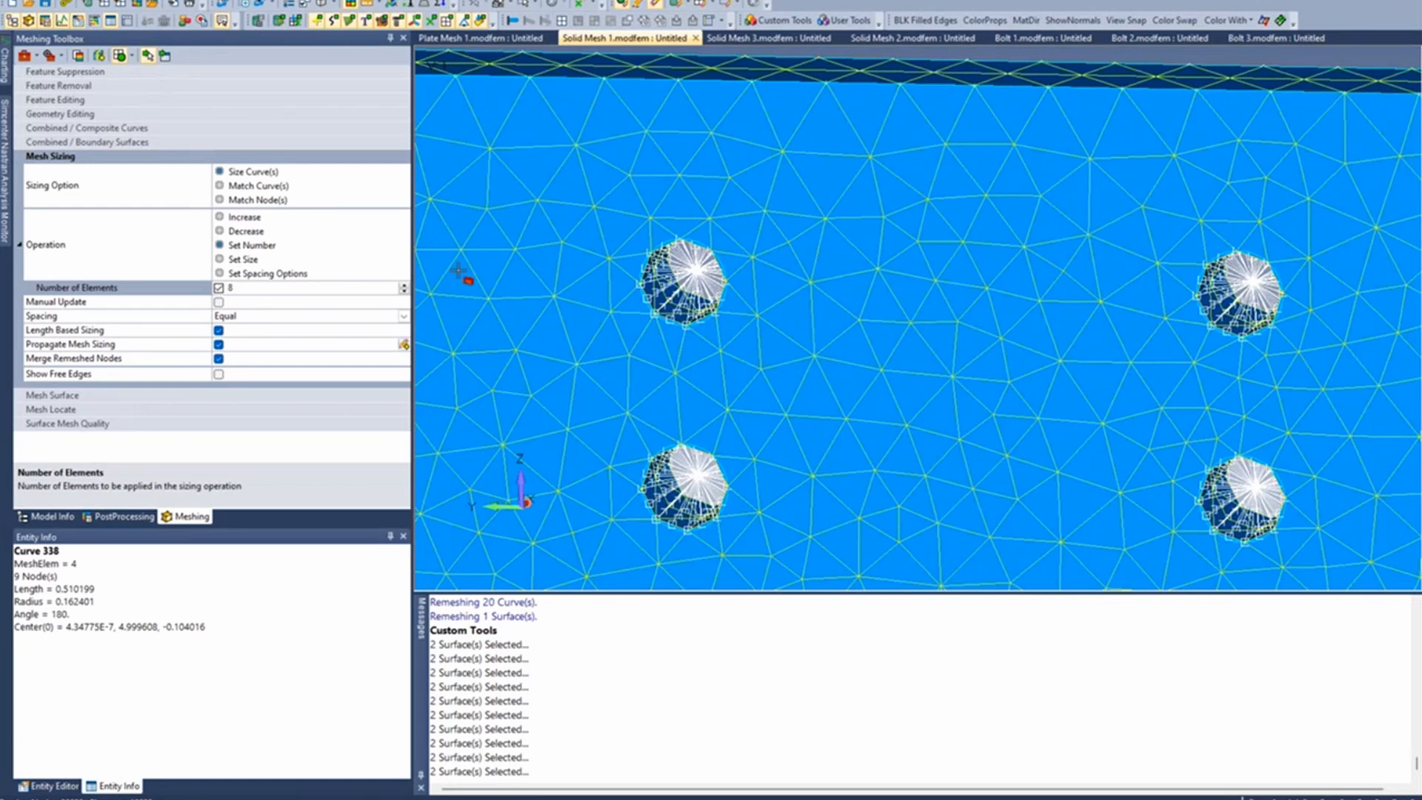
{"action": "left_click", "coordinate": [675, 331]}
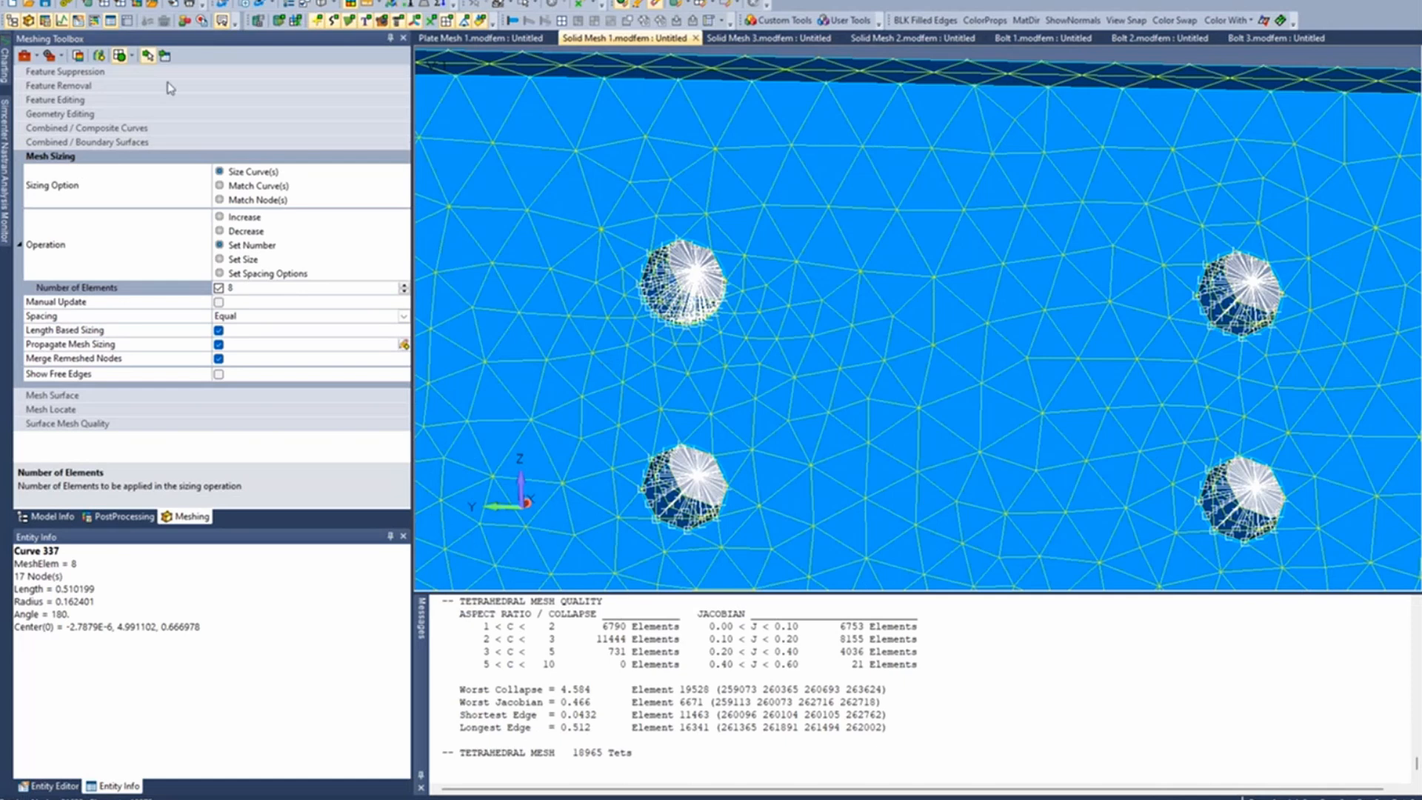
- Start multi-curve mesh sizing and select the front-edge curves of both holes in the first and second columns
{"action": "left_click", "coordinate": [167, 56]}
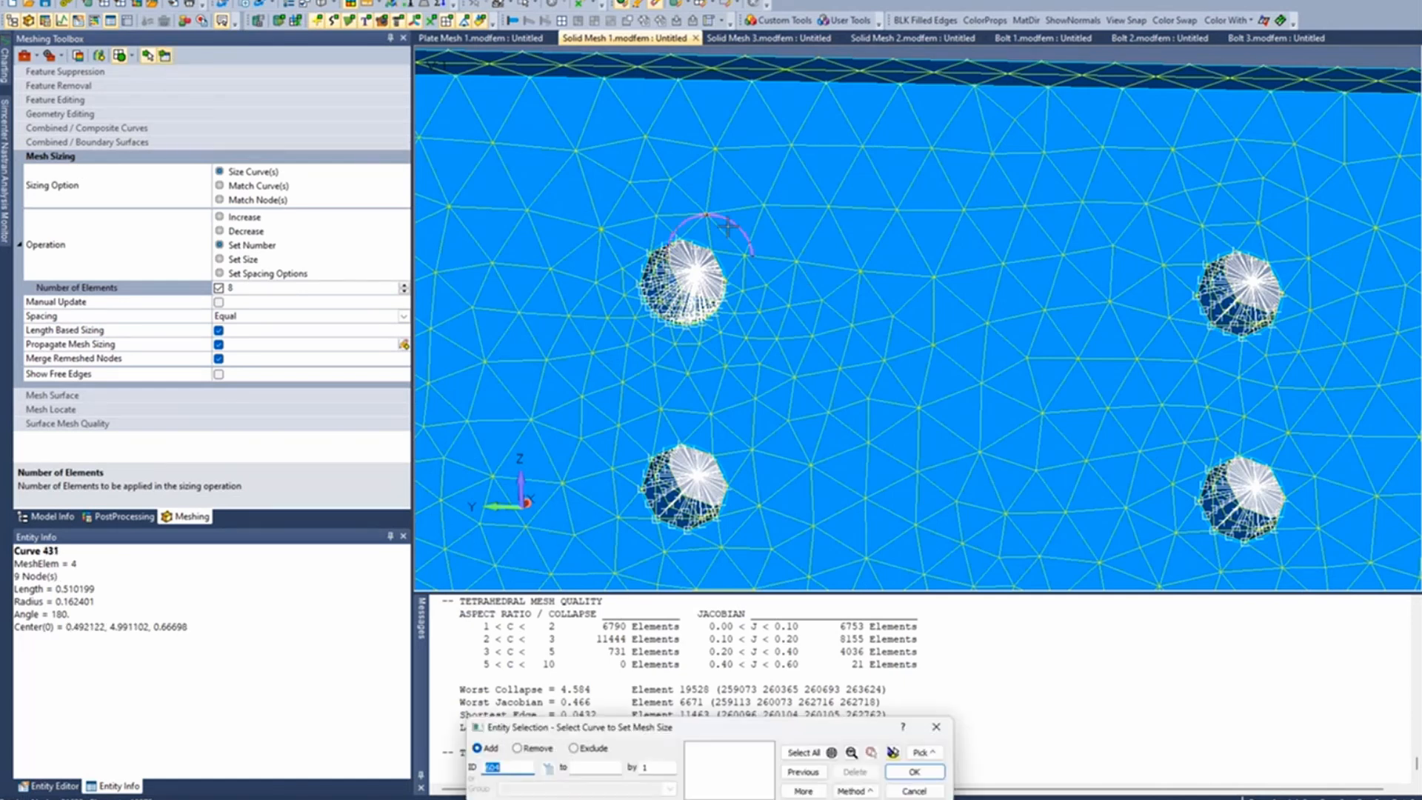
{"action": "left_click", "coordinate": [680, 238]}
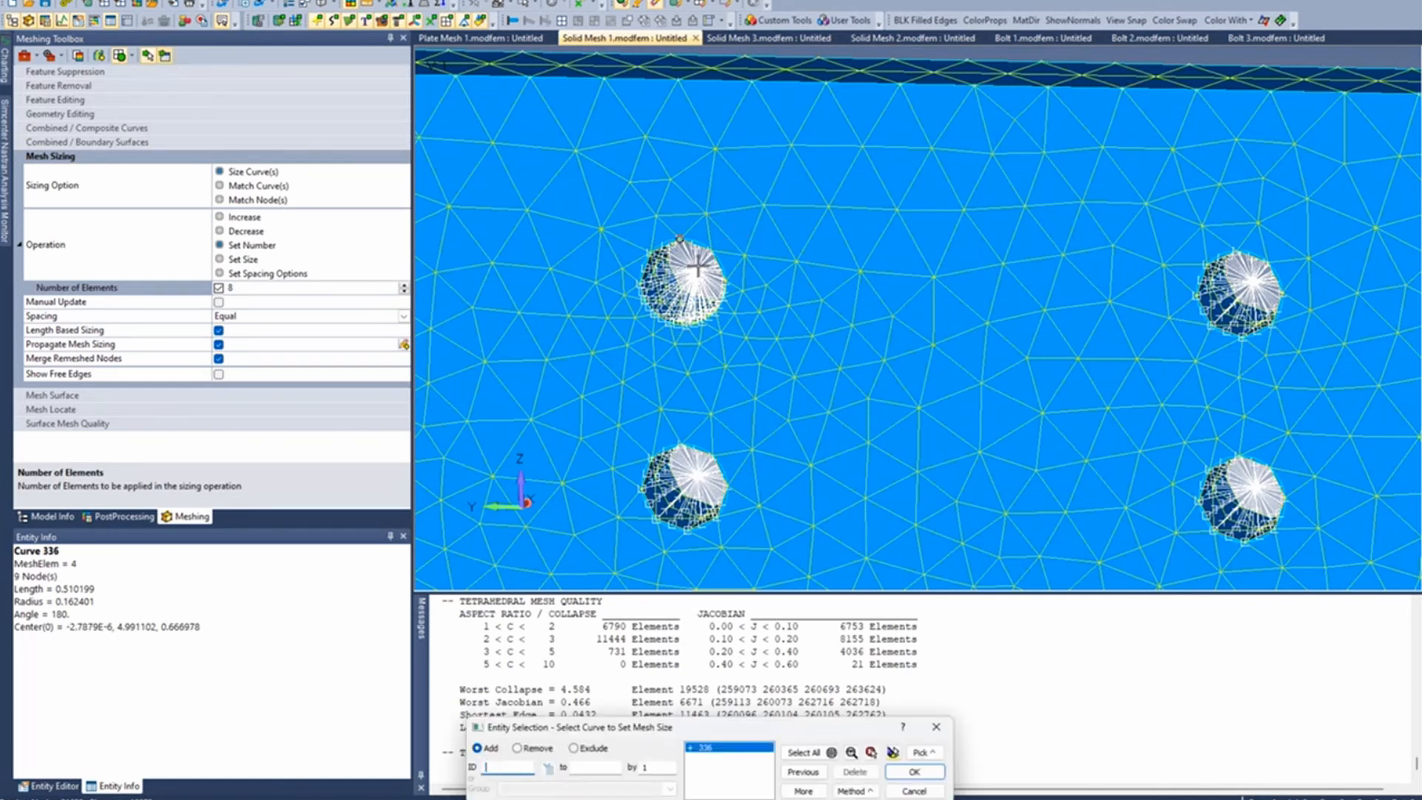
{"action": "left_click", "coordinate": [681, 333]}
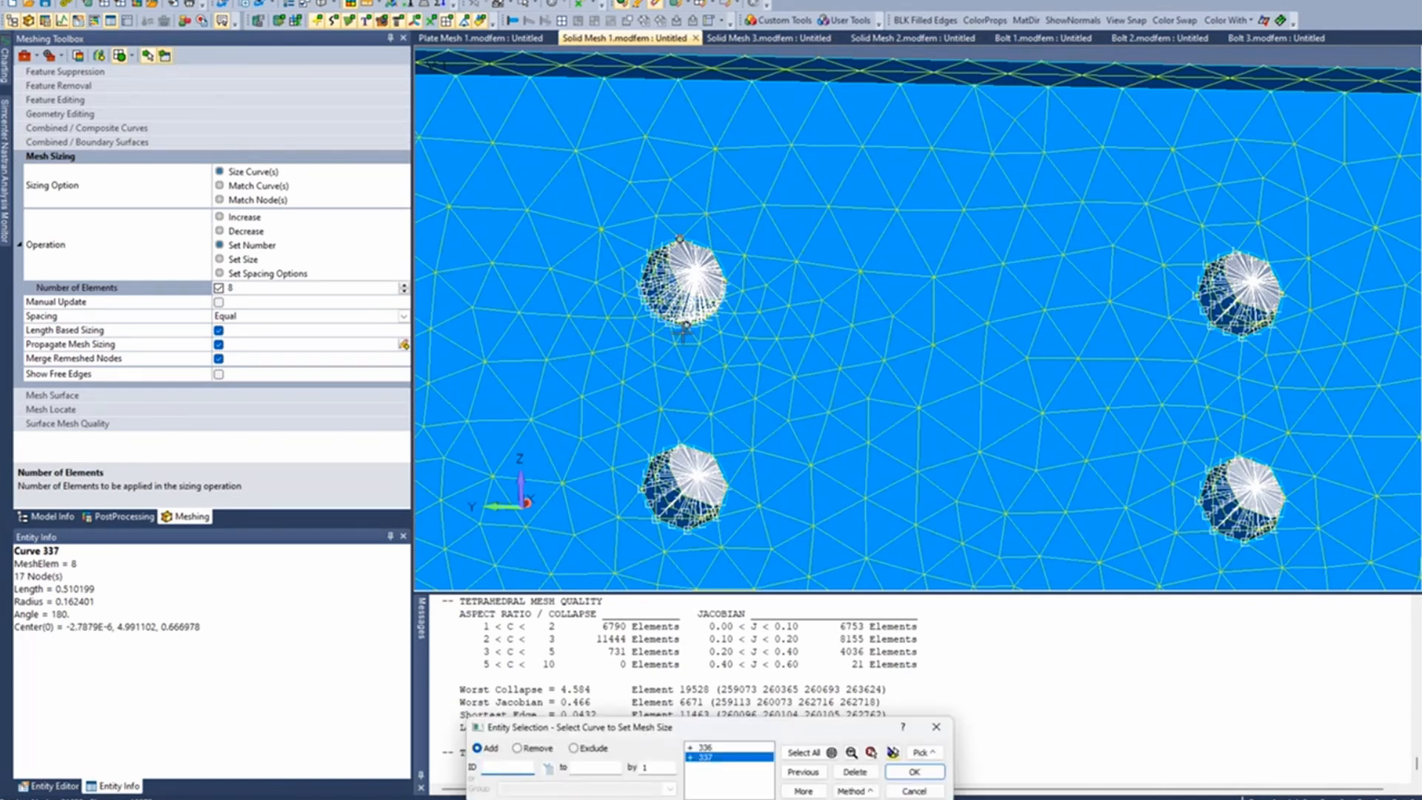
{"action": "left_click", "coordinate": [696, 441]}
{"action": "left_click", "coordinate": [690, 533]}
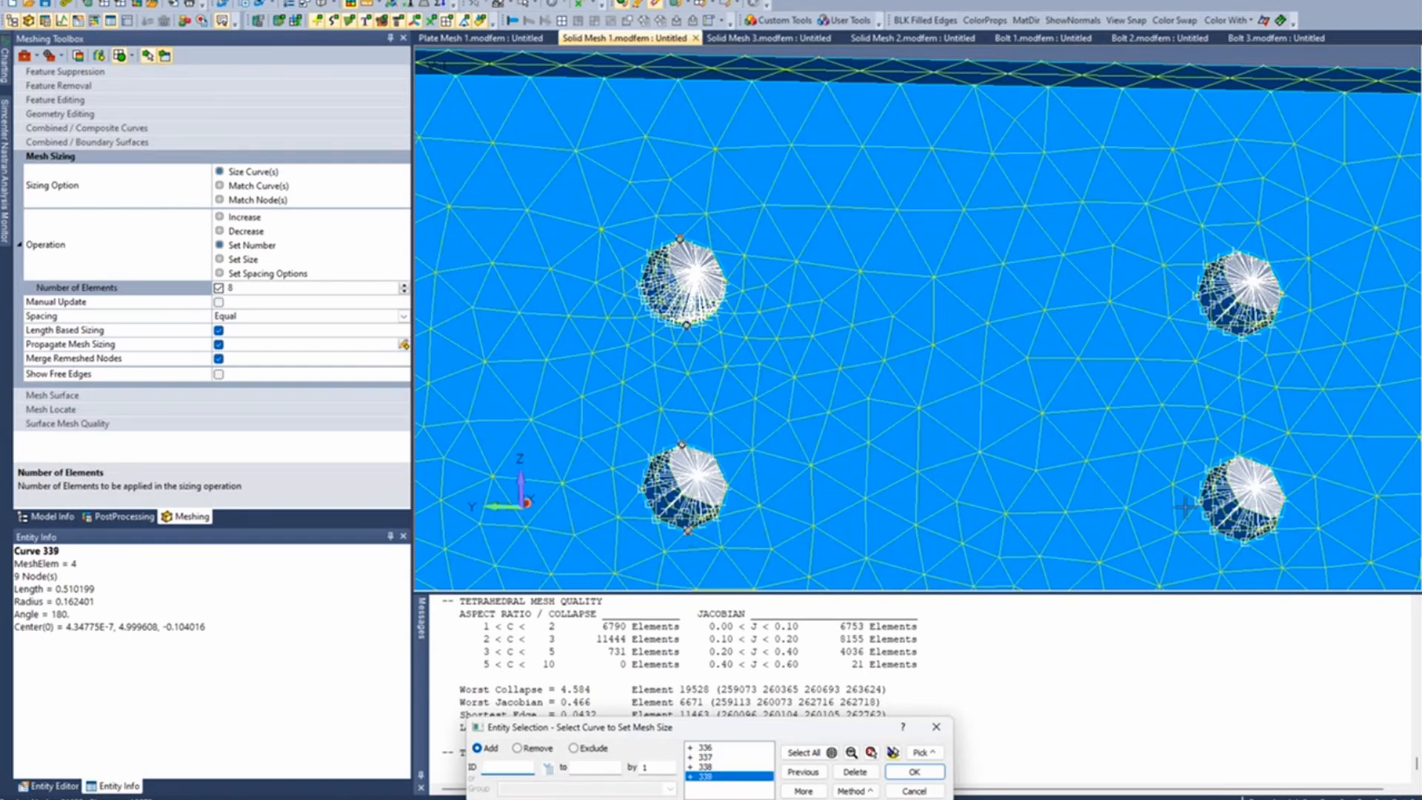
{"action": "left_click", "coordinate": [1221, 522]}
{"action": "left_click", "coordinate": [1220, 345]}
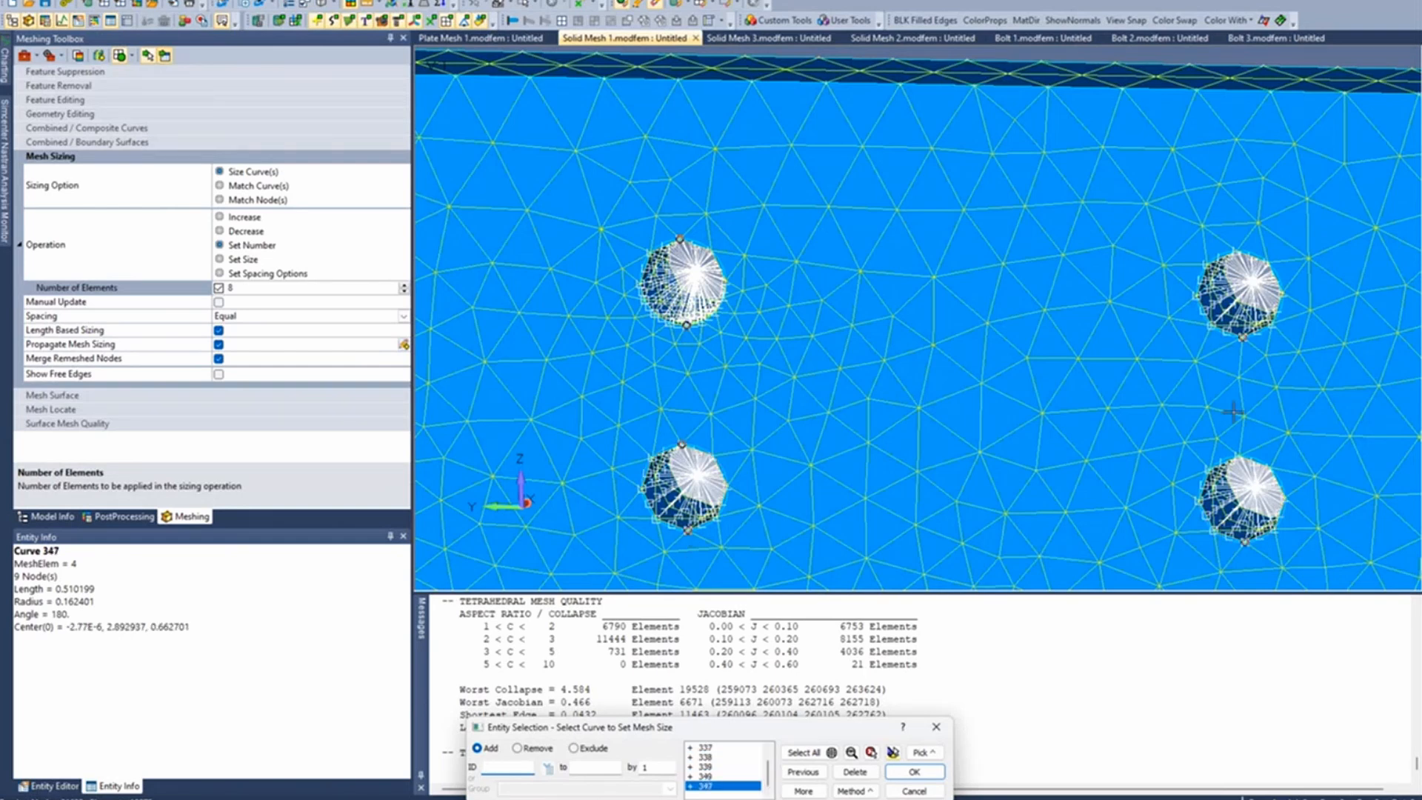
{"action": "left_click", "coordinate": [1241, 460]}
{"action": "left_click", "coordinate": [1236, 254]}
- Add the front-edge and back-edge curves of both third-column holes to the mesh sizing selection
{"action": "middle_click_drag", "start_coordinate": [1253, 350], "coordinate": [717, 307], "text": "ctrl"}
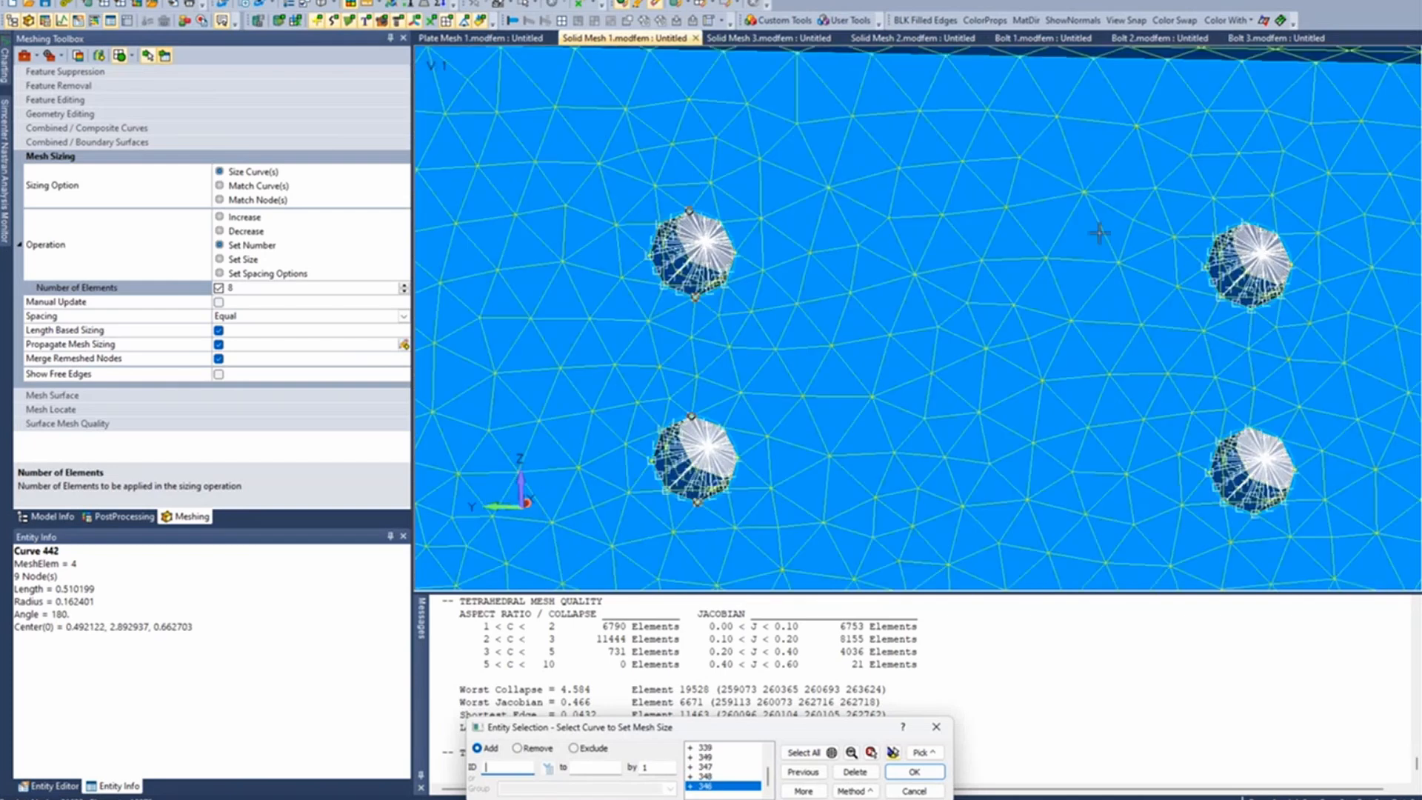
{"action": "left_click", "coordinate": [1274, 226]}
{"action": "left_click", "coordinate": [1262, 317]}
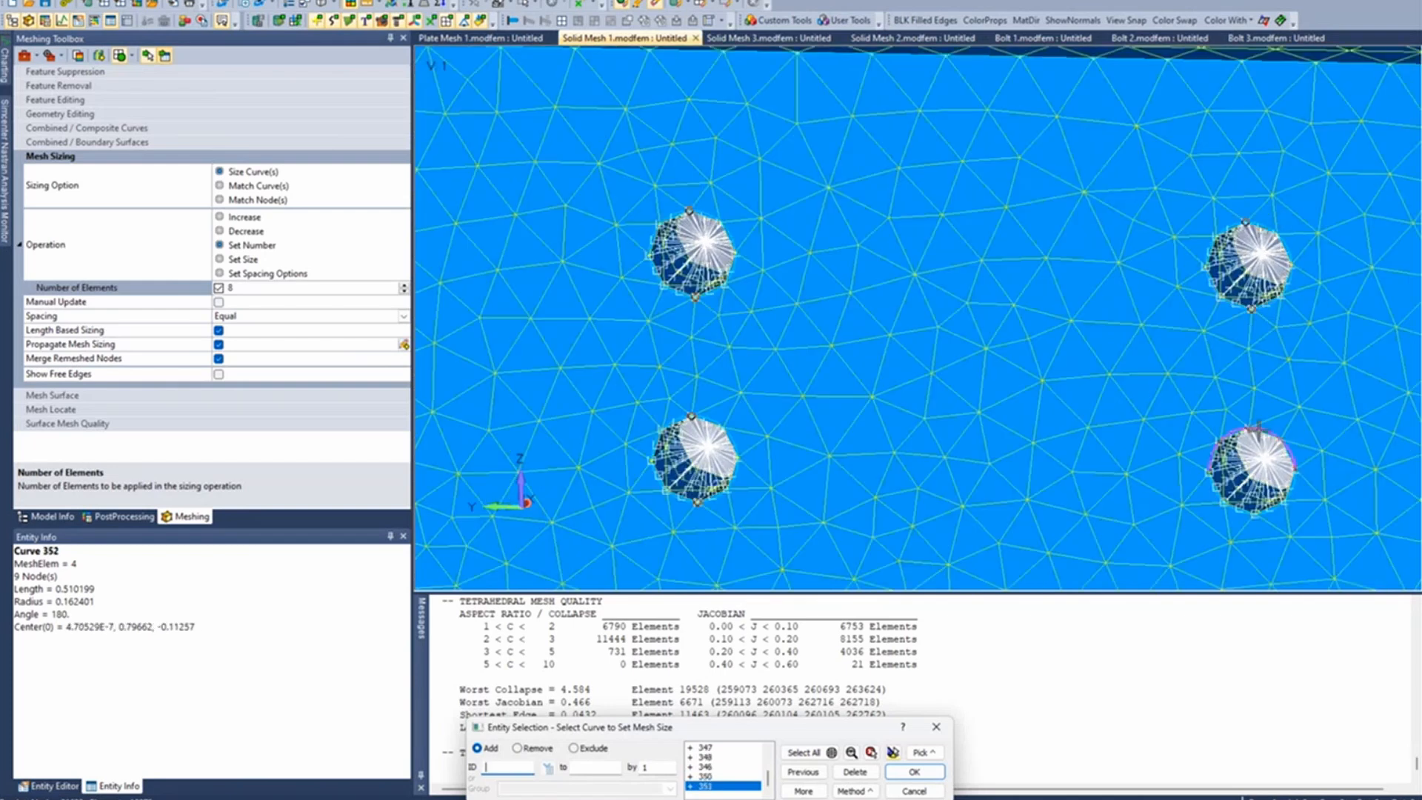
{"action": "left_click", "coordinate": [1261, 518]}
{"action": "left_click", "coordinate": [1282, 485]}
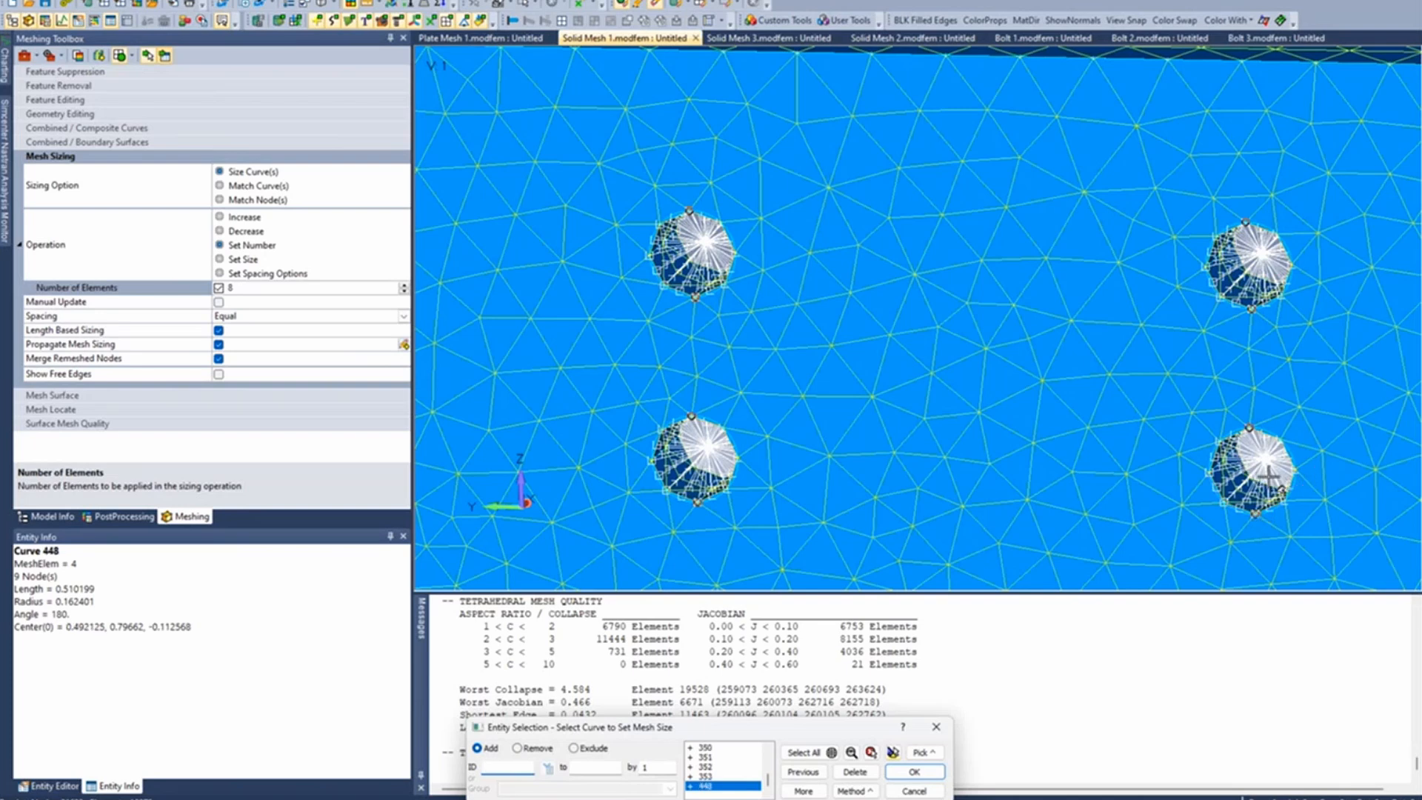
{"action": "left_click", "coordinate": [1277, 401]}
{"action": "left_click", "coordinate": [1279, 281]}
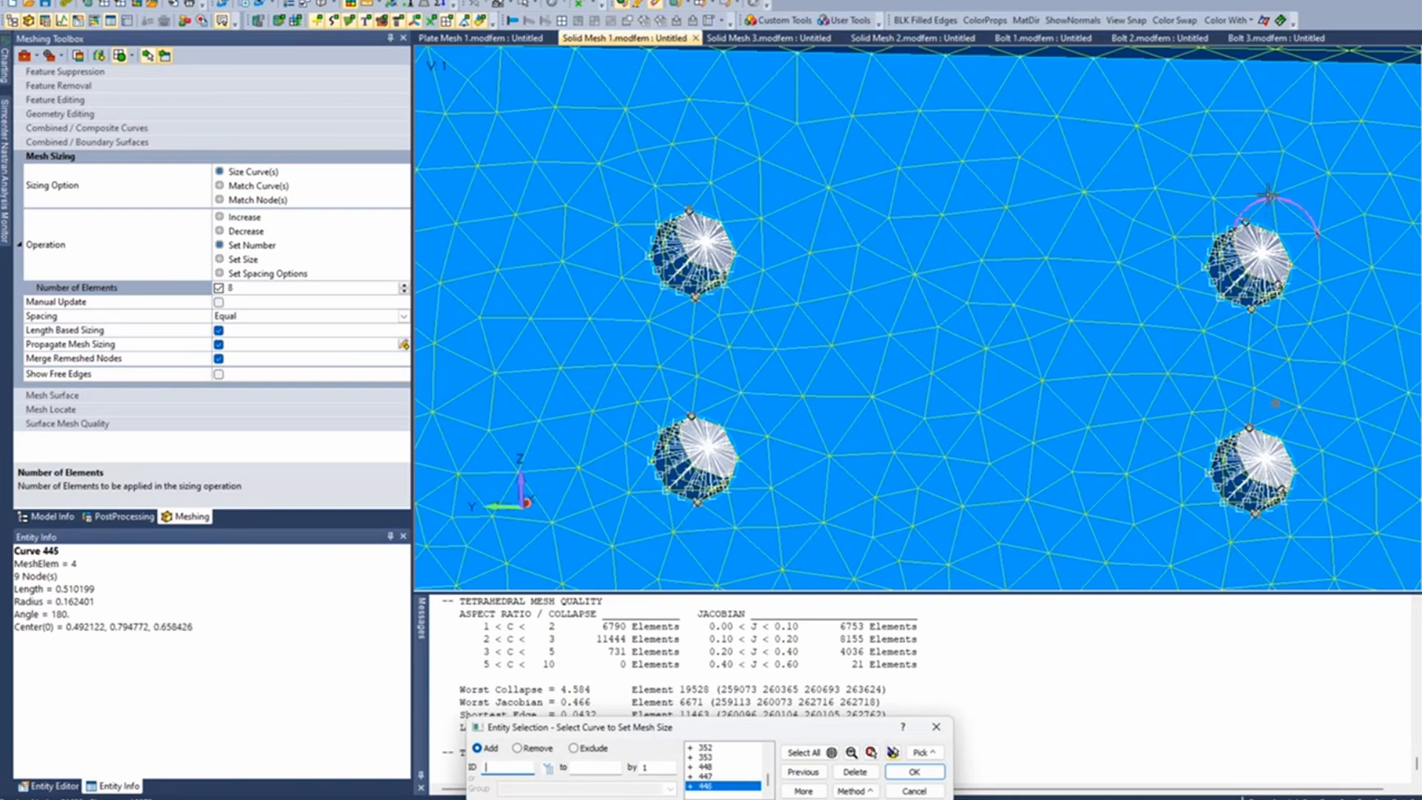
{"action": "left_click", "coordinate": [1268, 195]}
- Add the back-edge curves of both second-column holes to the mesh sizing selection
{"action": "left_click", "coordinate": [709, 241]}
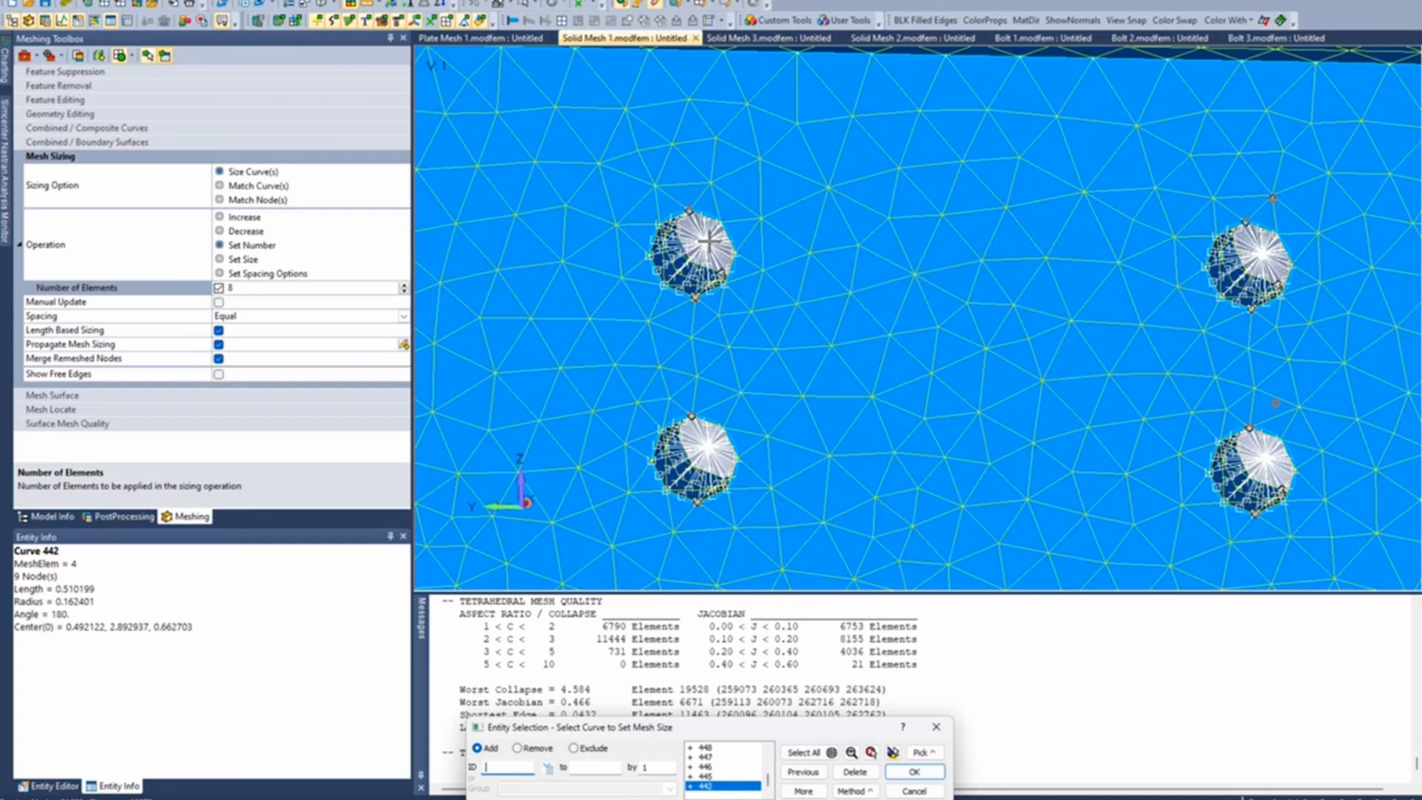
{"action": "left_click", "coordinate": [715, 185]}
{"action": "left_click", "coordinate": [733, 466]}
{"action": "left_click", "coordinate": [739, 397]}
- Add the back-edge curves of both first-column holes and apply 8 elements per curve to the whole selection
{"action": "middle_click_drag", "start_coordinate": [717, 366], "coordinate": [1206, 319], "text": "ctrl"}
{"action": "middle_click_drag", "start_coordinate": [1108, 326], "coordinate": [1030, 347]}
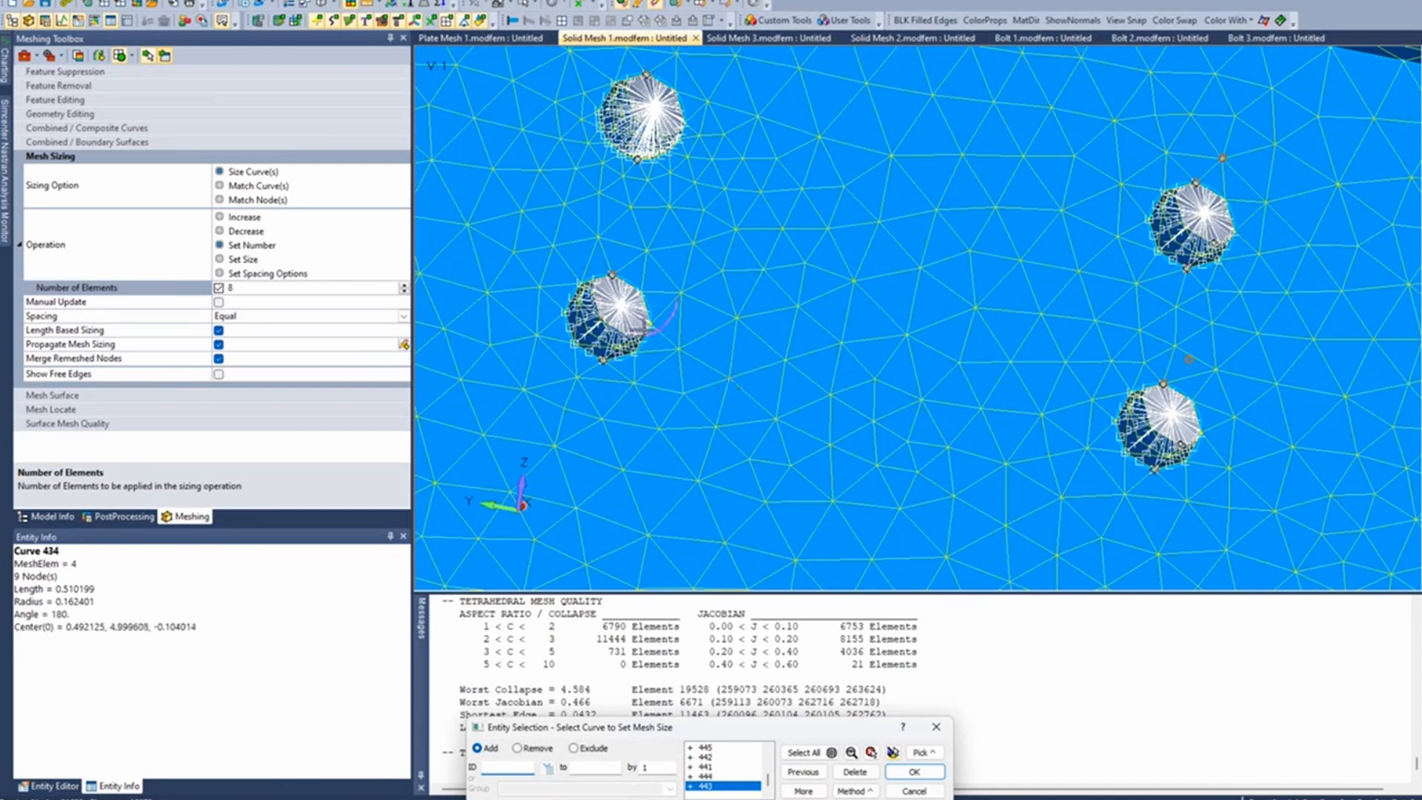
{"action": "left_click", "coordinate": [644, 328]}
{"action": "left_click", "coordinate": [664, 262]}
{"action": "left_click", "coordinate": [656, 136]}
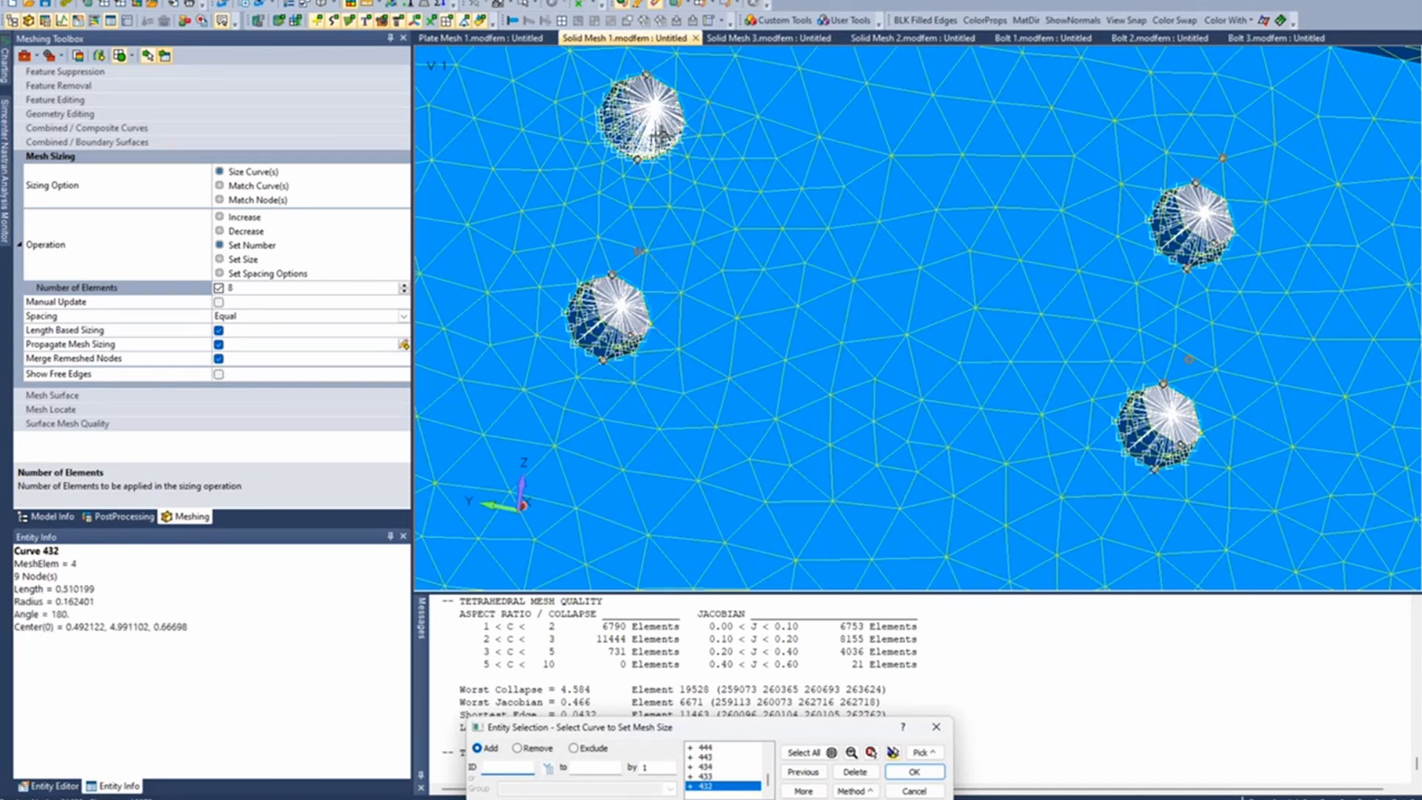
{"action": "left_click", "coordinate": [694, 69]}
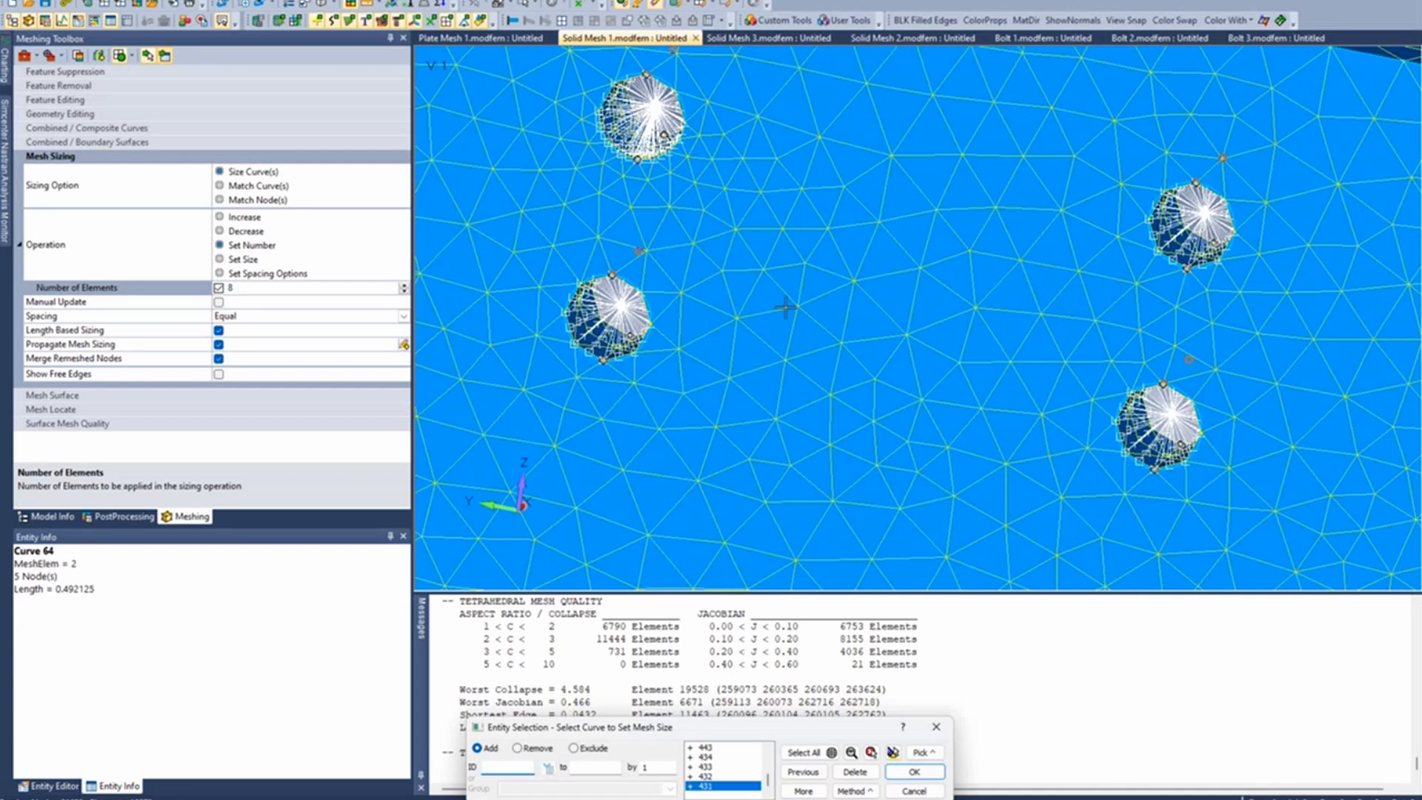
{"action": "scroll", "coordinate": [786, 308], "scroll_direction": "down", "scroll_amount": 3}
{"action": "scroll", "coordinate": [789, 308], "scroll_direction": "down", "scroll_amount": 5}
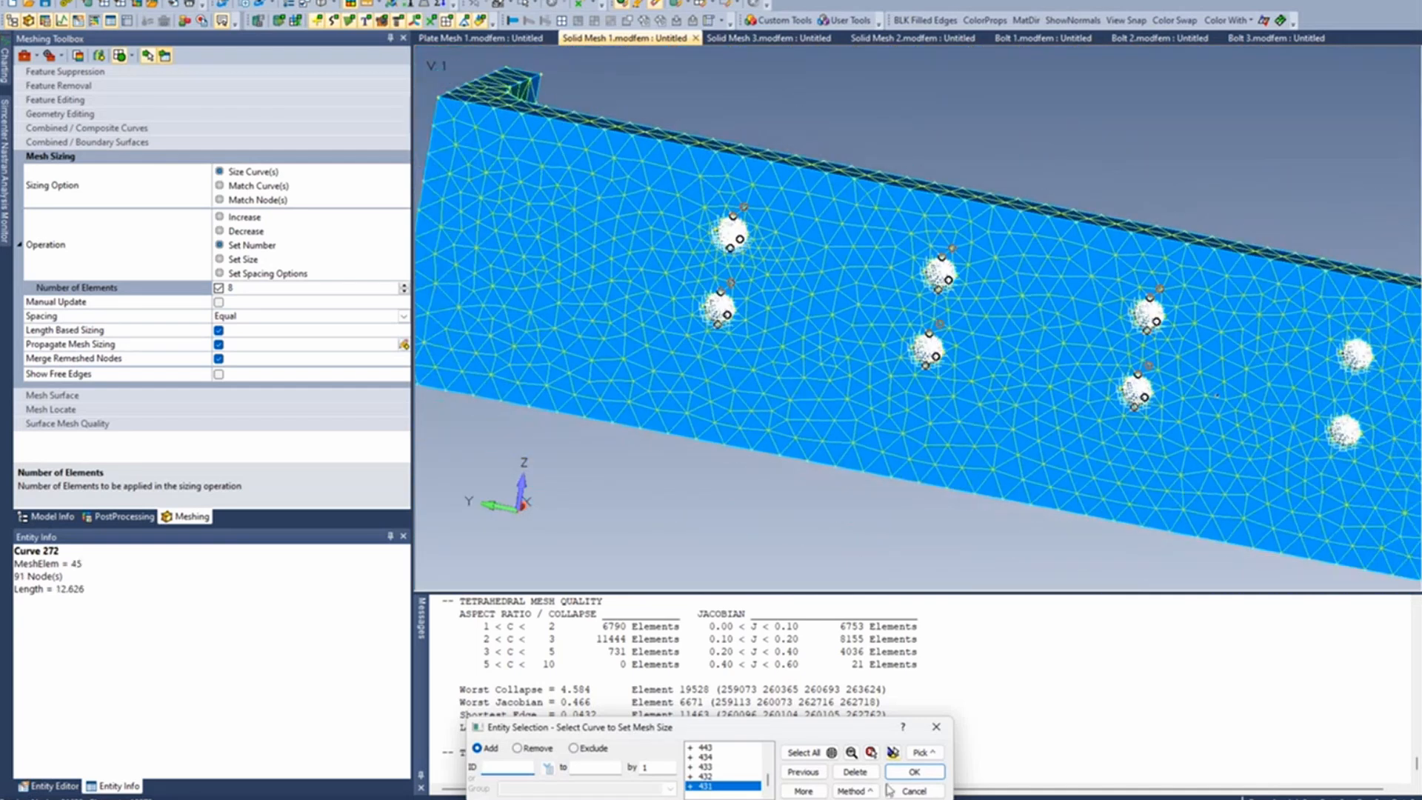
{"action": "left_click", "coordinate": [915, 771]}
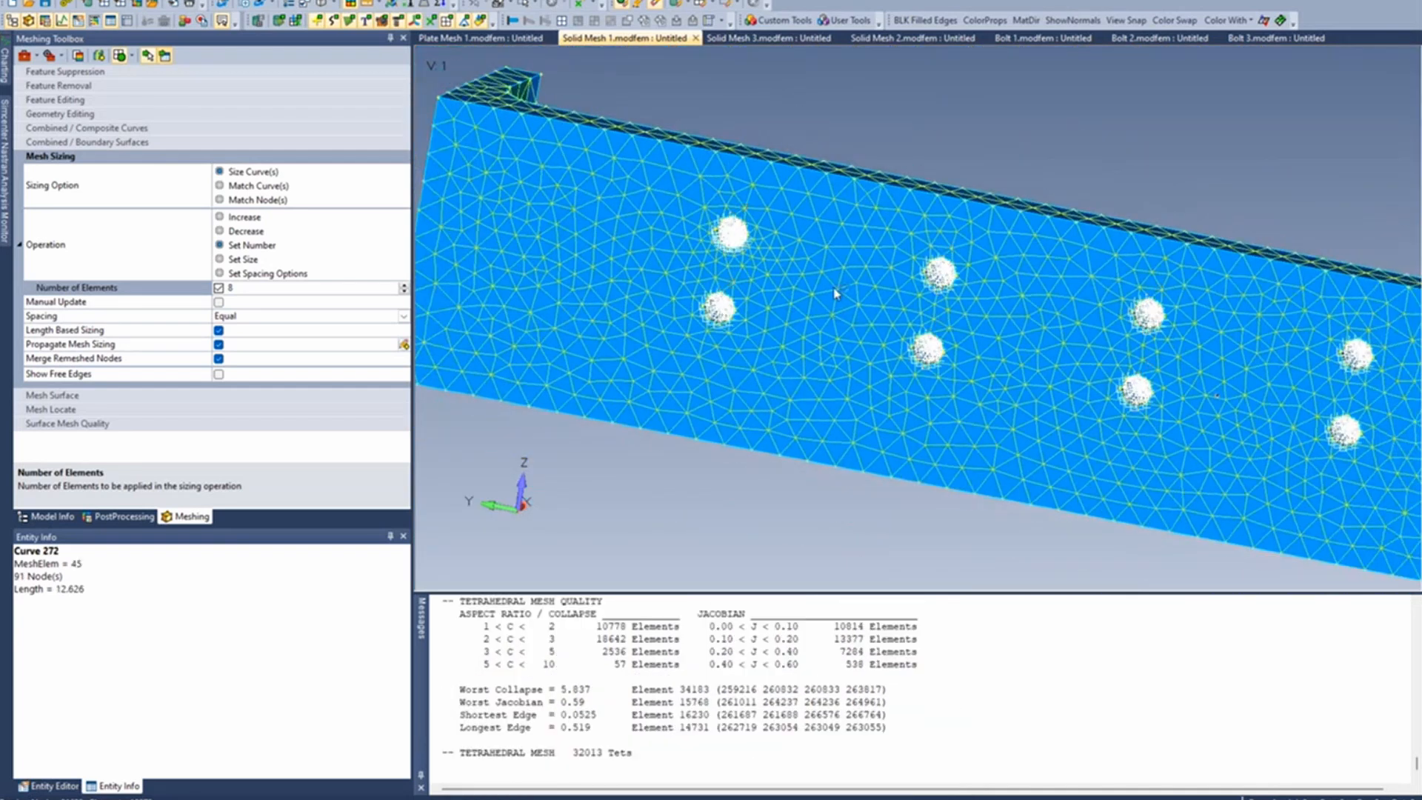
- Examine the refined mesh and the rigid spider inside the first column's upper hole
{"action": "scroll", "coordinate": [799, 290], "scroll_direction": "down", "scroll_amount": 1}
{"action": "scroll", "coordinate": [799, 291], "scroll_direction": "up", "scroll_amount": 2}
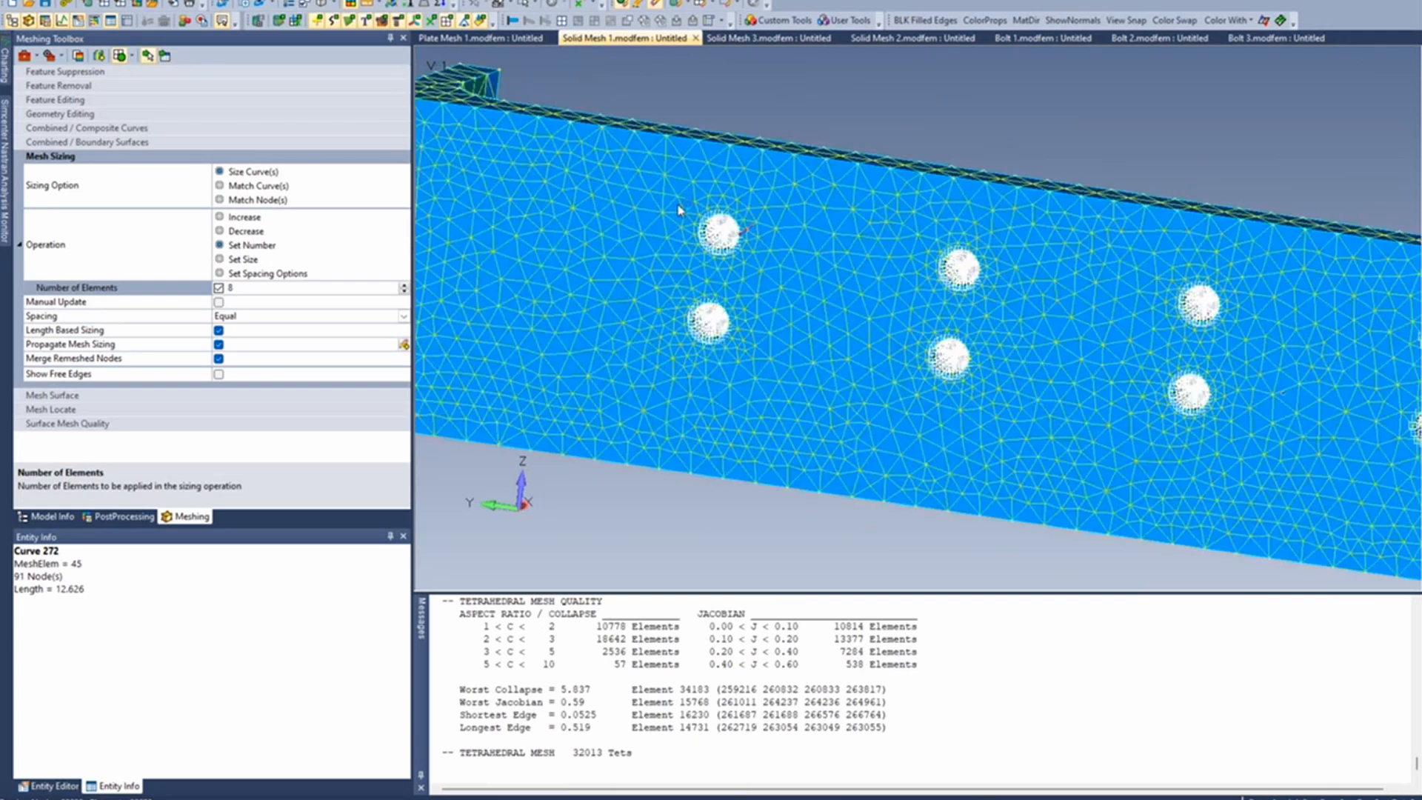
{"action": "scroll", "coordinate": [680, 210], "scroll_direction": "up", "scroll_amount": 2}
{"action": "scroll", "coordinate": [802, 264], "scroll_direction": "up", "scroll_amount": 5}
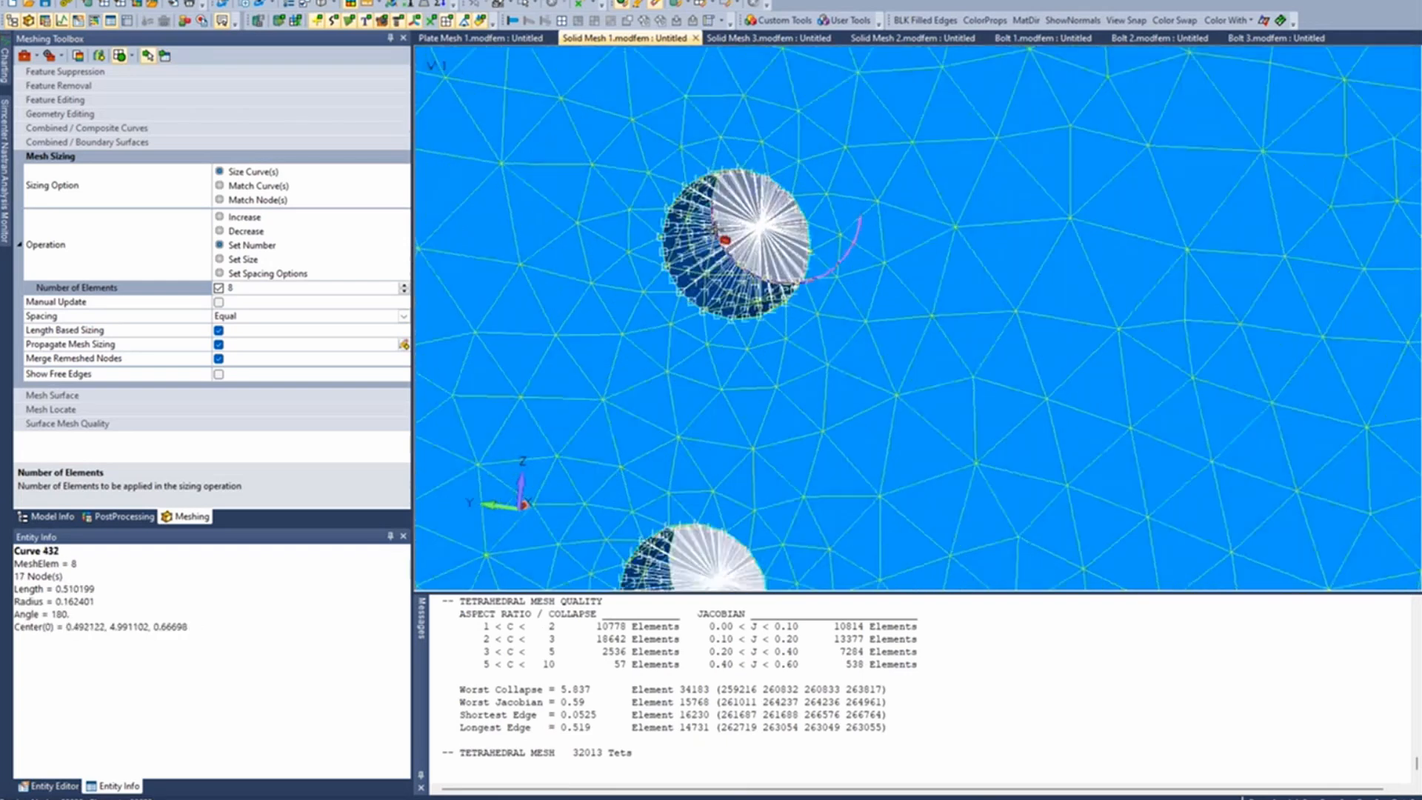
{"action": "middle_click_drag", "start_coordinate": [690, 233], "coordinate": [661, 232]}
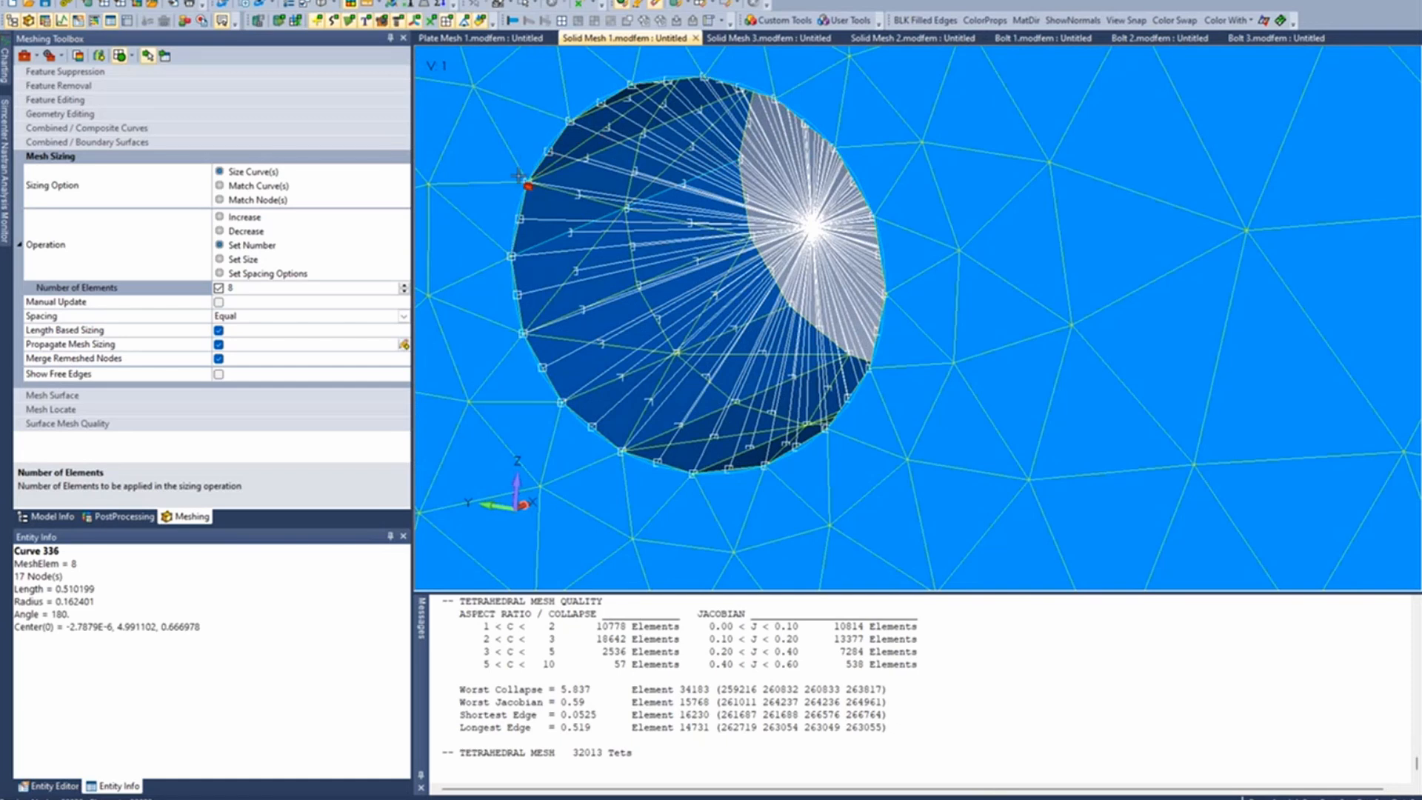
- Examine the refined mesh and rigid spiders across the neighbouring bolt holes of the Solid Mesh 1 model
{"action": "scroll", "coordinate": [680, 323], "scroll_direction": "down", "scroll_amount": 3}
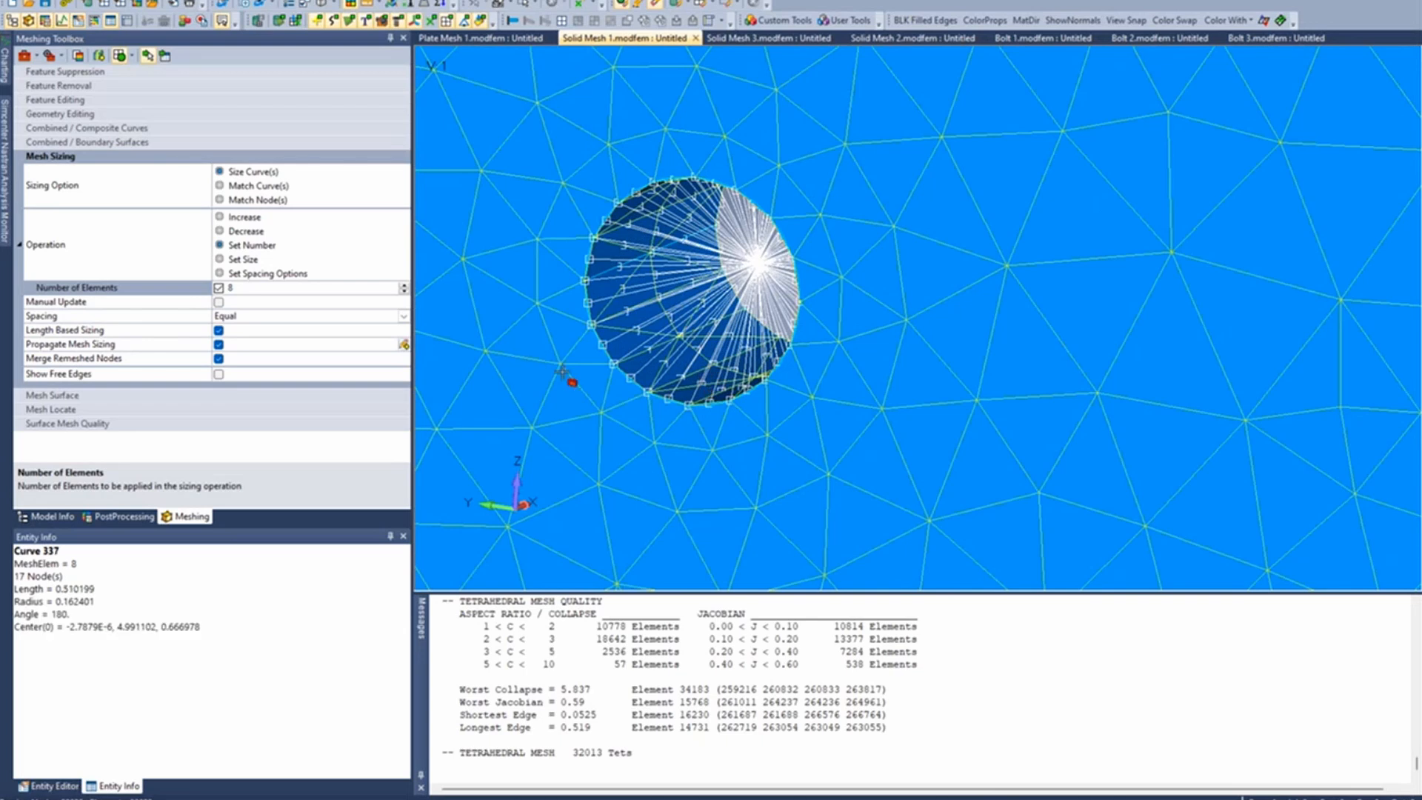
{"action": "scroll", "coordinate": [569, 379], "scroll_direction": "down", "scroll_amount": 4}
{"action": "middle_click_drag", "start_coordinate": [573, 364], "coordinate": [654, 233], "text": "ctrl"}
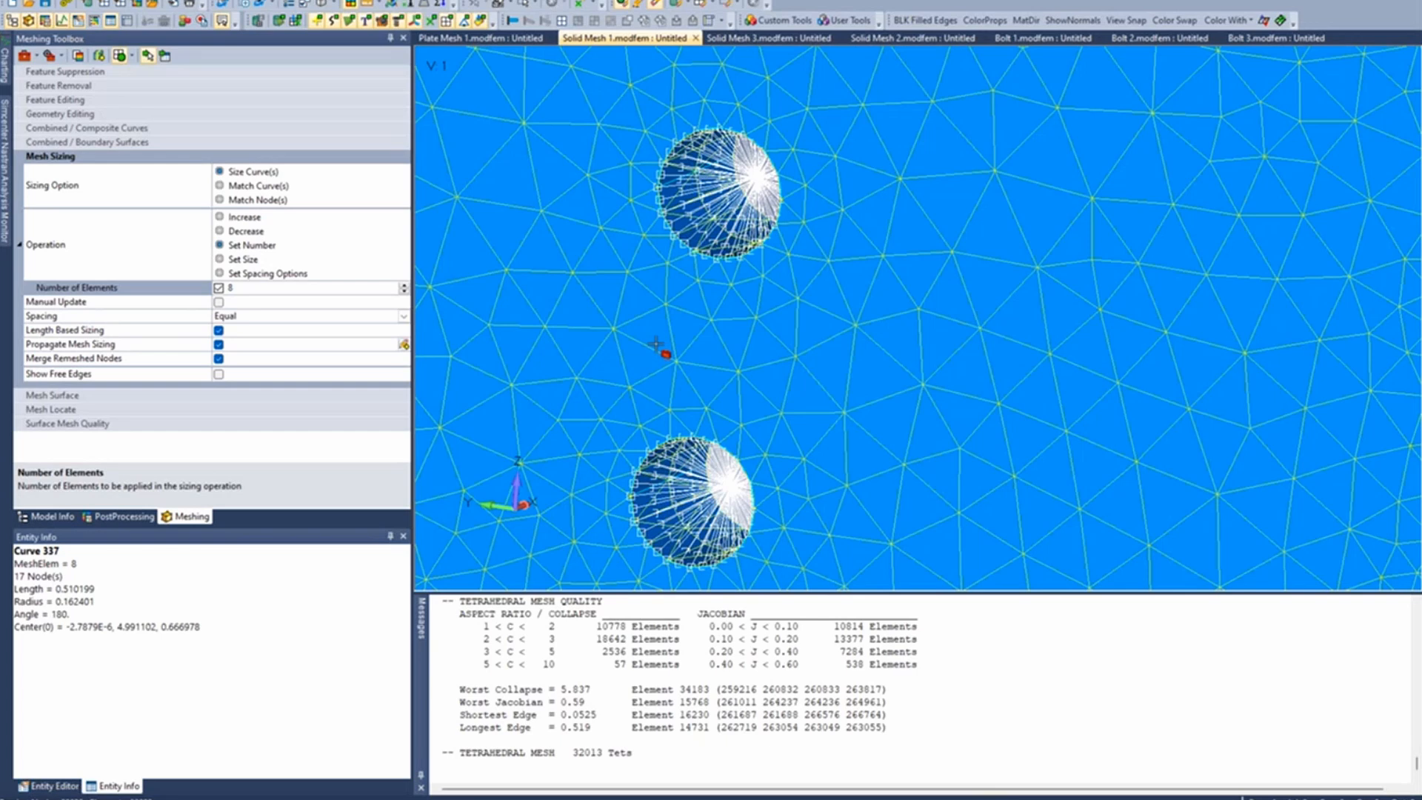
{"action": "scroll", "coordinate": [657, 348], "scroll_direction": "down", "scroll_amount": 1}
{"action": "scroll", "coordinate": [656, 348], "scroll_direction": "down", "scroll_amount": 1}
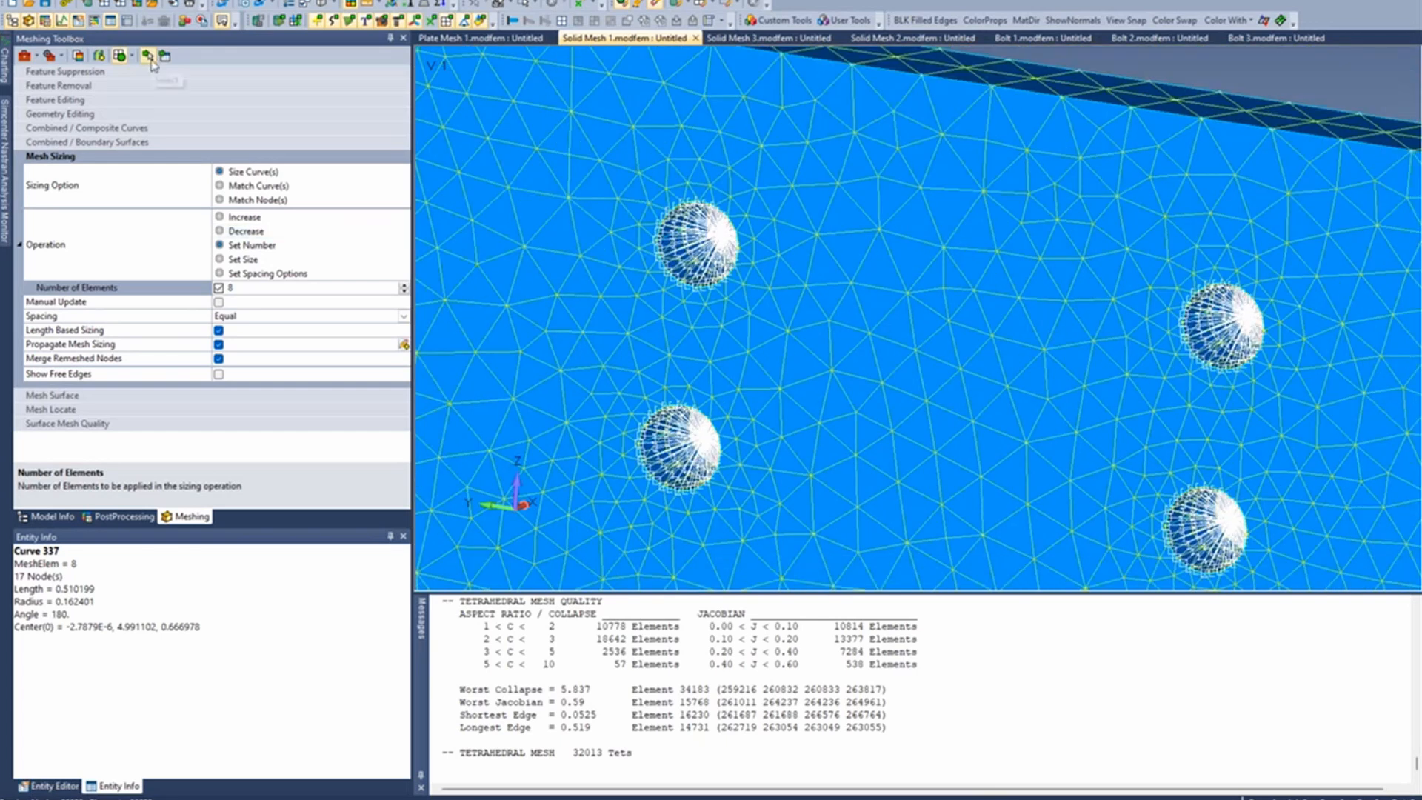
{"action": "scroll", "coordinate": [1044, 302], "scroll_direction": "down", "scroll_amount": 1}
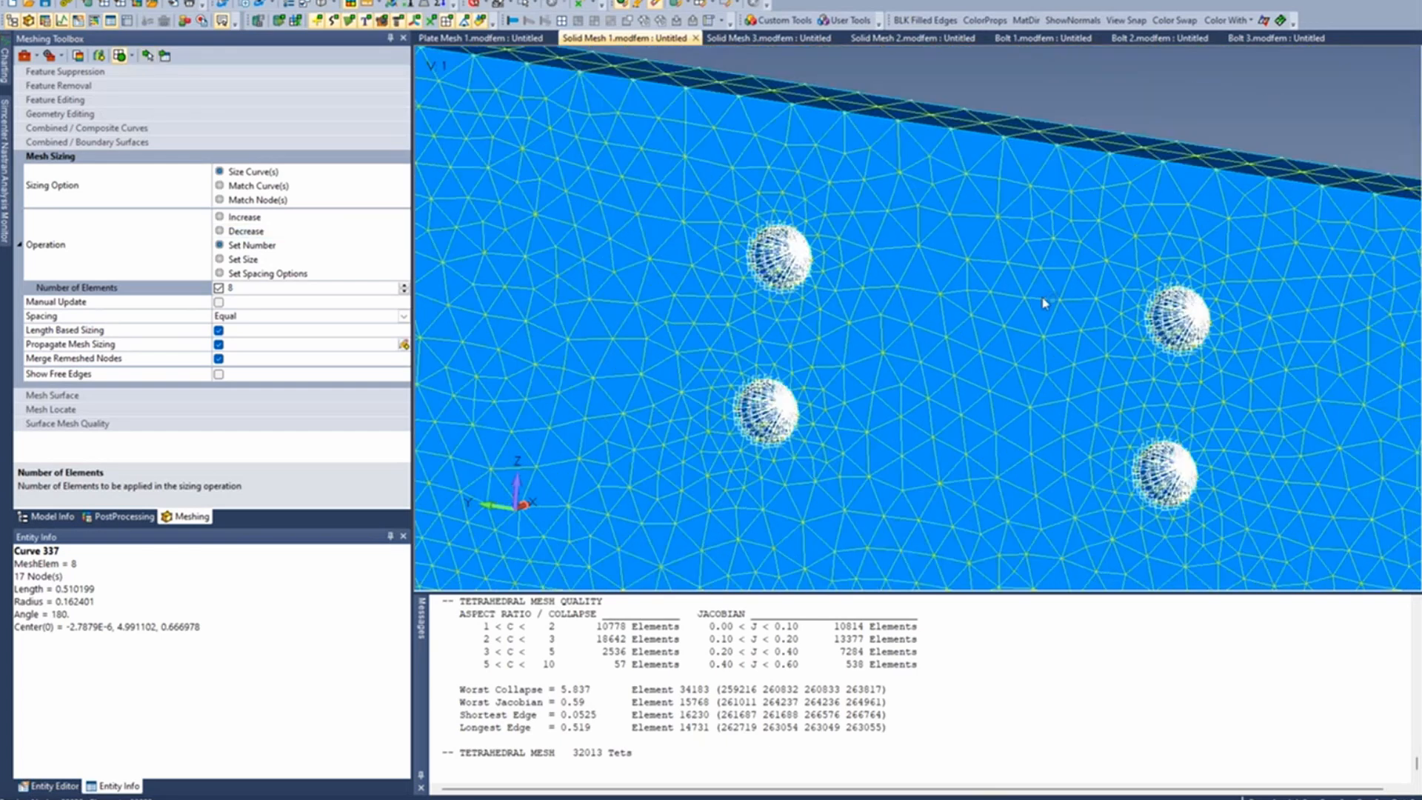
- Switch to the Solid Mesh 3 model and look over its hex mesh around the bolt holes
{"action": "left_click", "coordinate": [769, 37]}
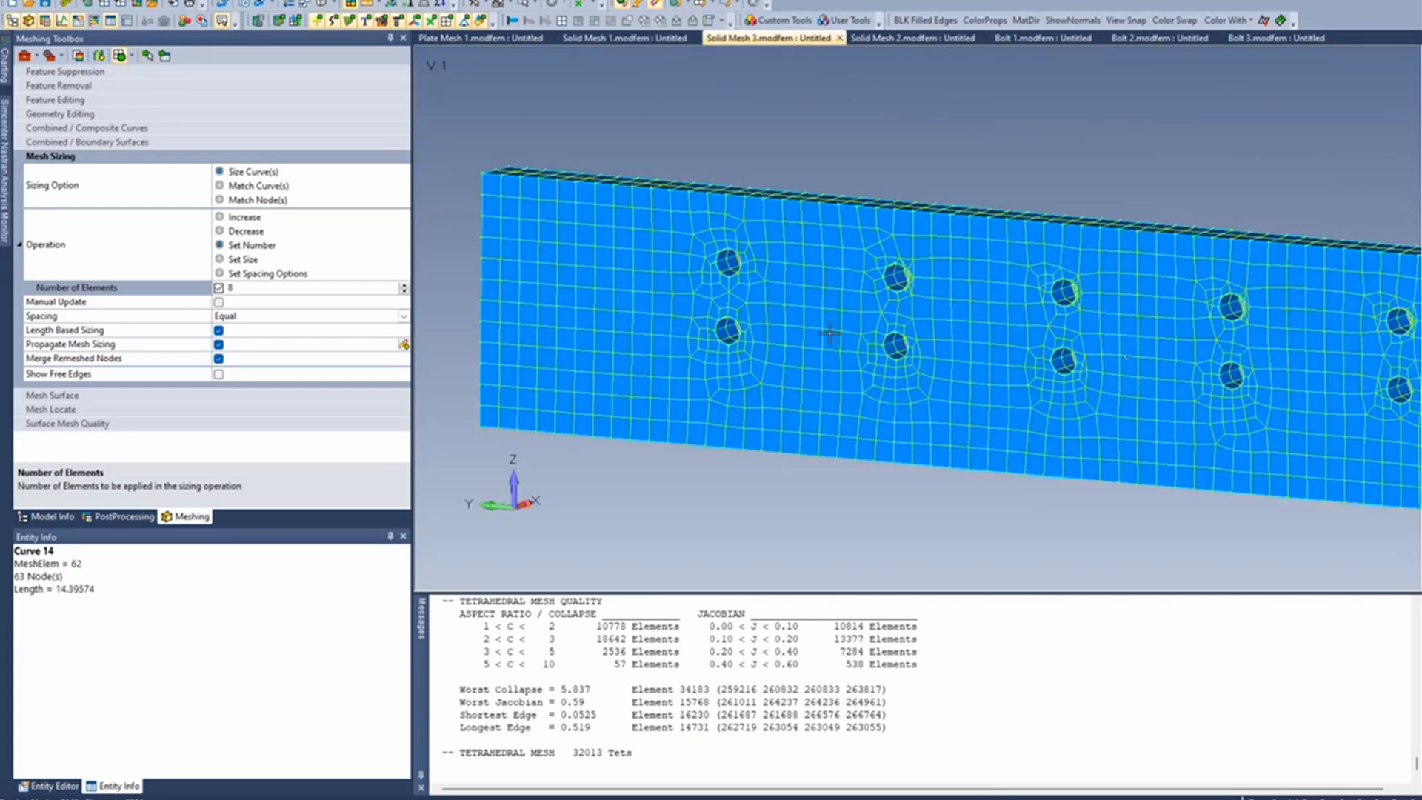
{"action": "scroll", "coordinate": [881, 314], "scroll_direction": "down", "scroll_amount": 1}
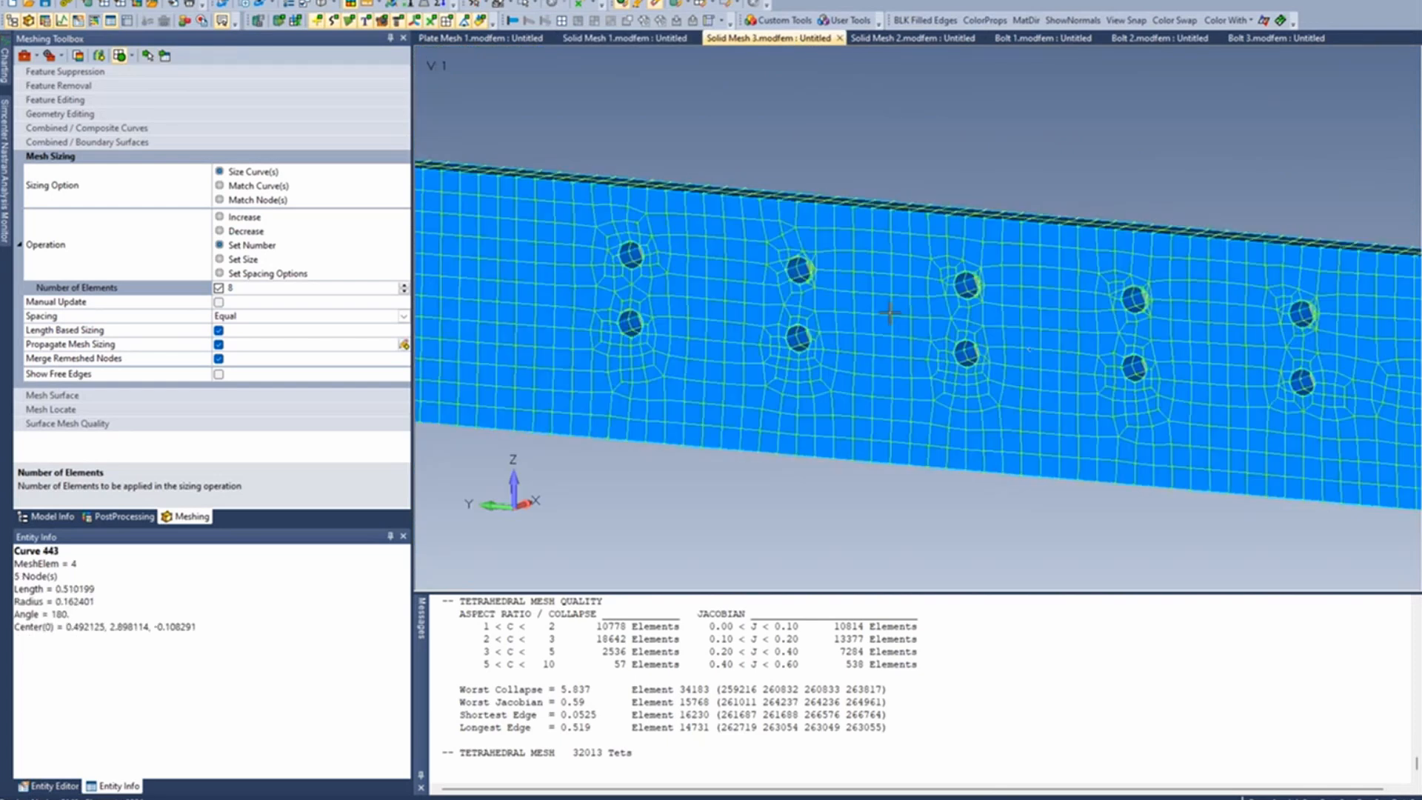
{"action": "scroll", "coordinate": [855, 318], "scroll_direction": "down", "scroll_amount": 1}
{"action": "middle_click_drag", "start_coordinate": [896, 315], "coordinate": [876, 302], "text": "ctrl"}
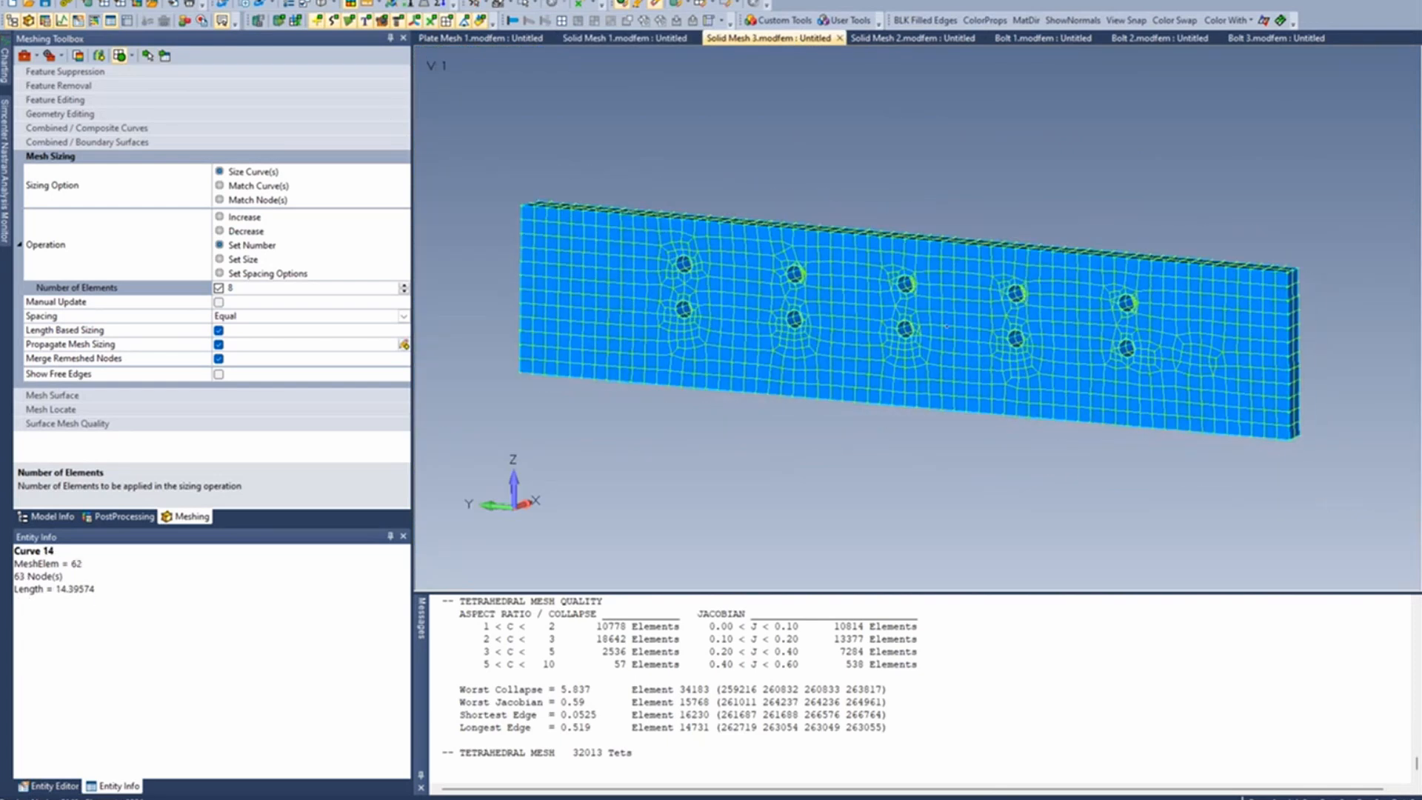
{"action": "left_click", "coordinate": [217, 0]}
{"action": "mouse_move", "coordinate": [270, 34]}
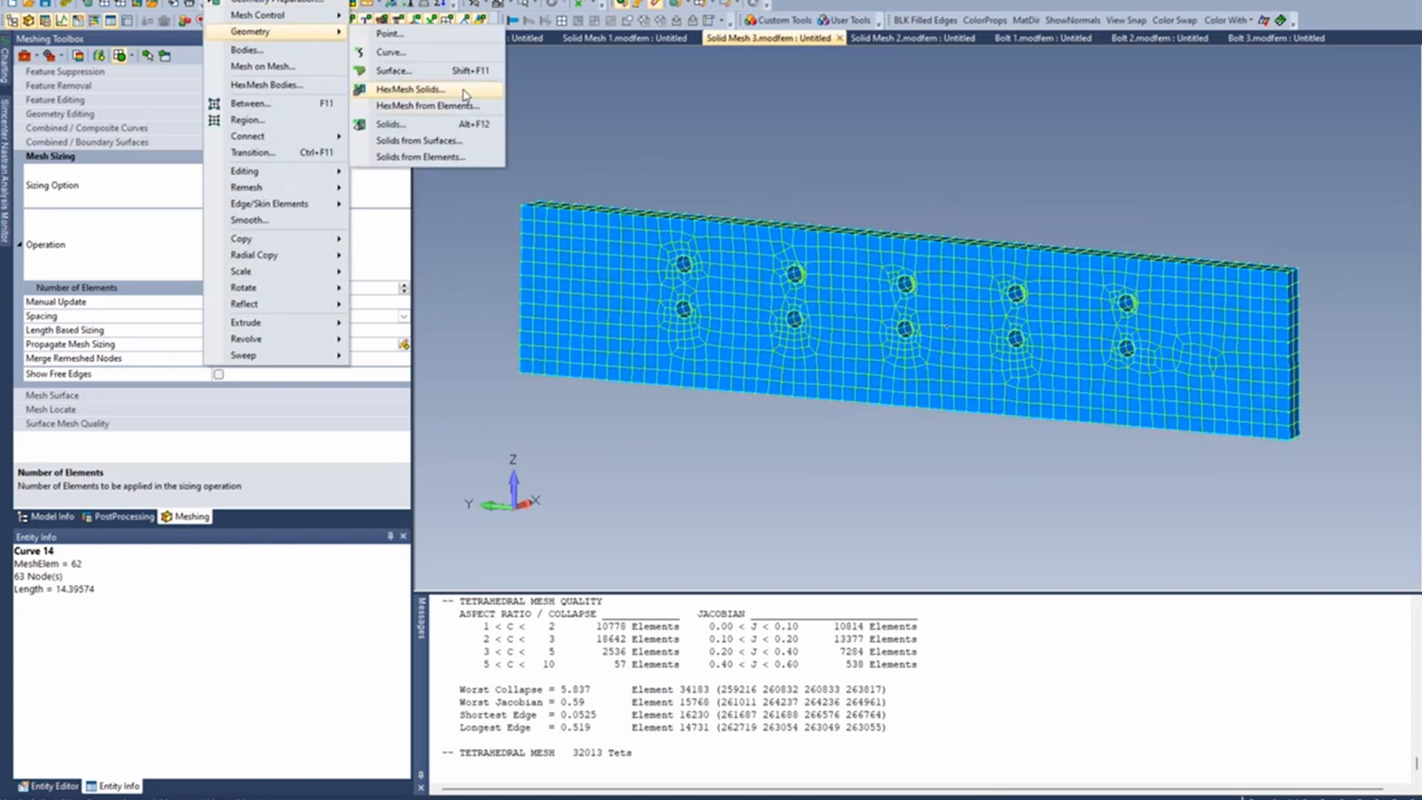
{"action": "left_click", "coordinate": [962, 175]}
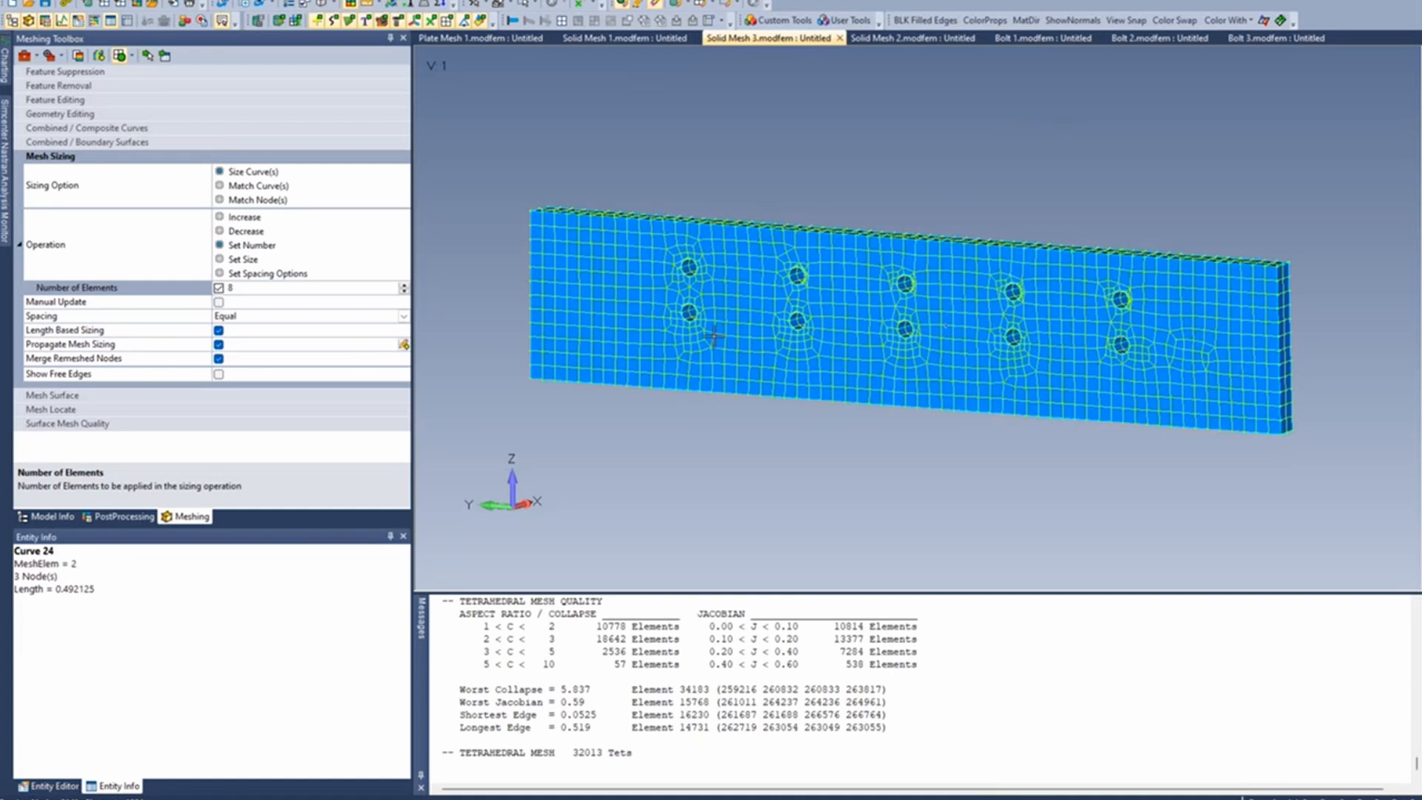
{"action": "scroll", "coordinate": [694, 339], "scroll_direction": "up", "scroll_amount": 5}
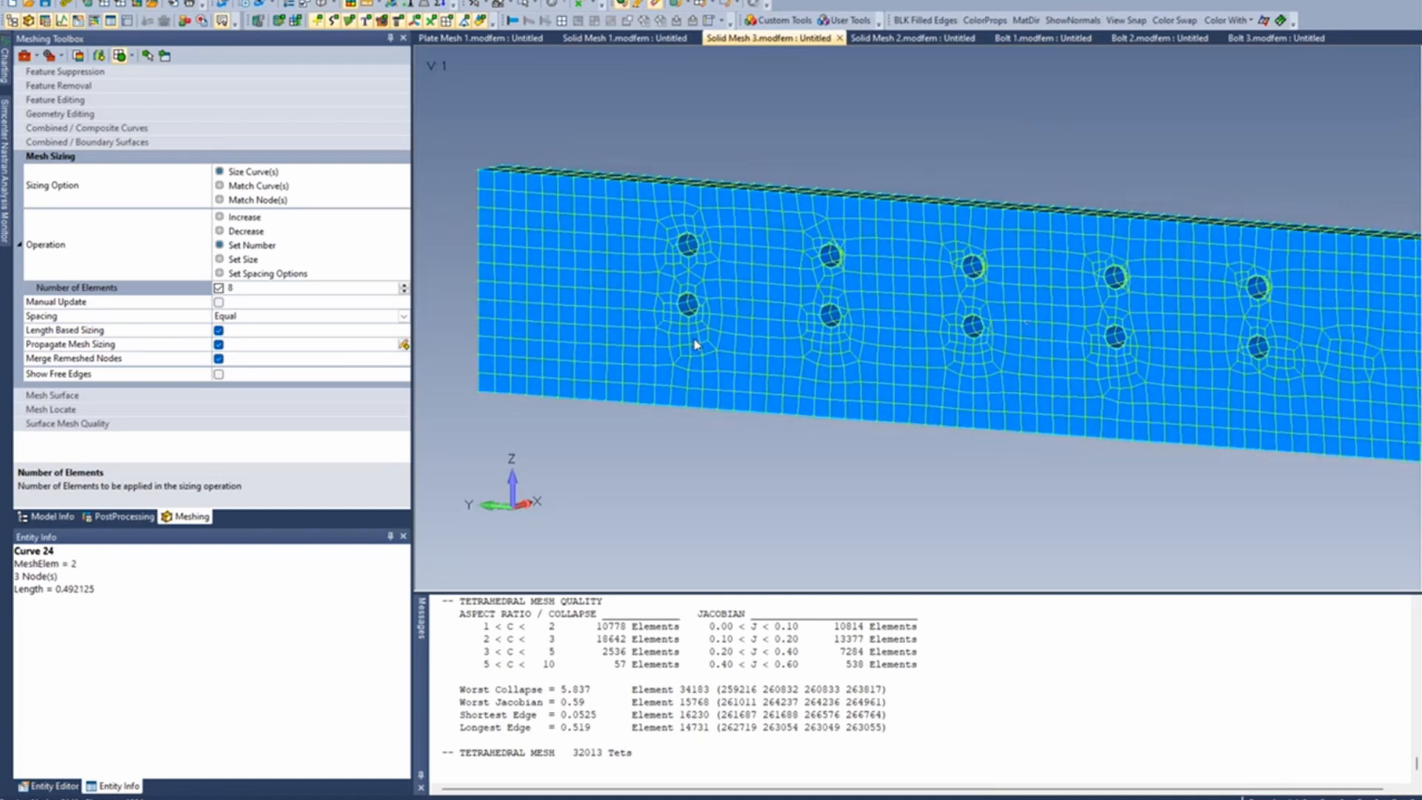
{"action": "scroll", "coordinate": [689, 334], "scroll_direction": "down", "scroll_amount": 1}
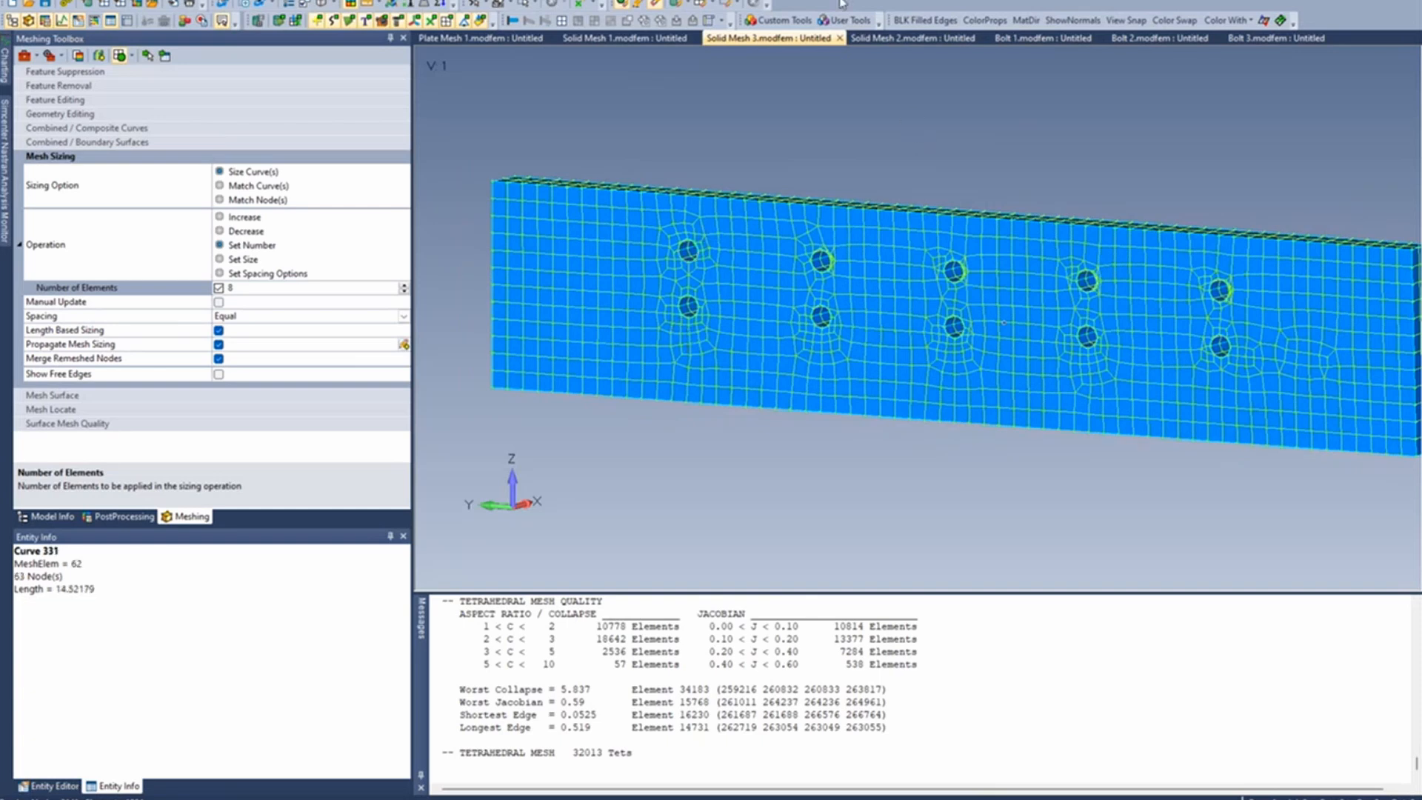
- Run Spider Surfaces and create a rigid spider in each of the first column's two holes from their half-cylinder surfaces
{"action": "left_click", "coordinate": [787, 21]}
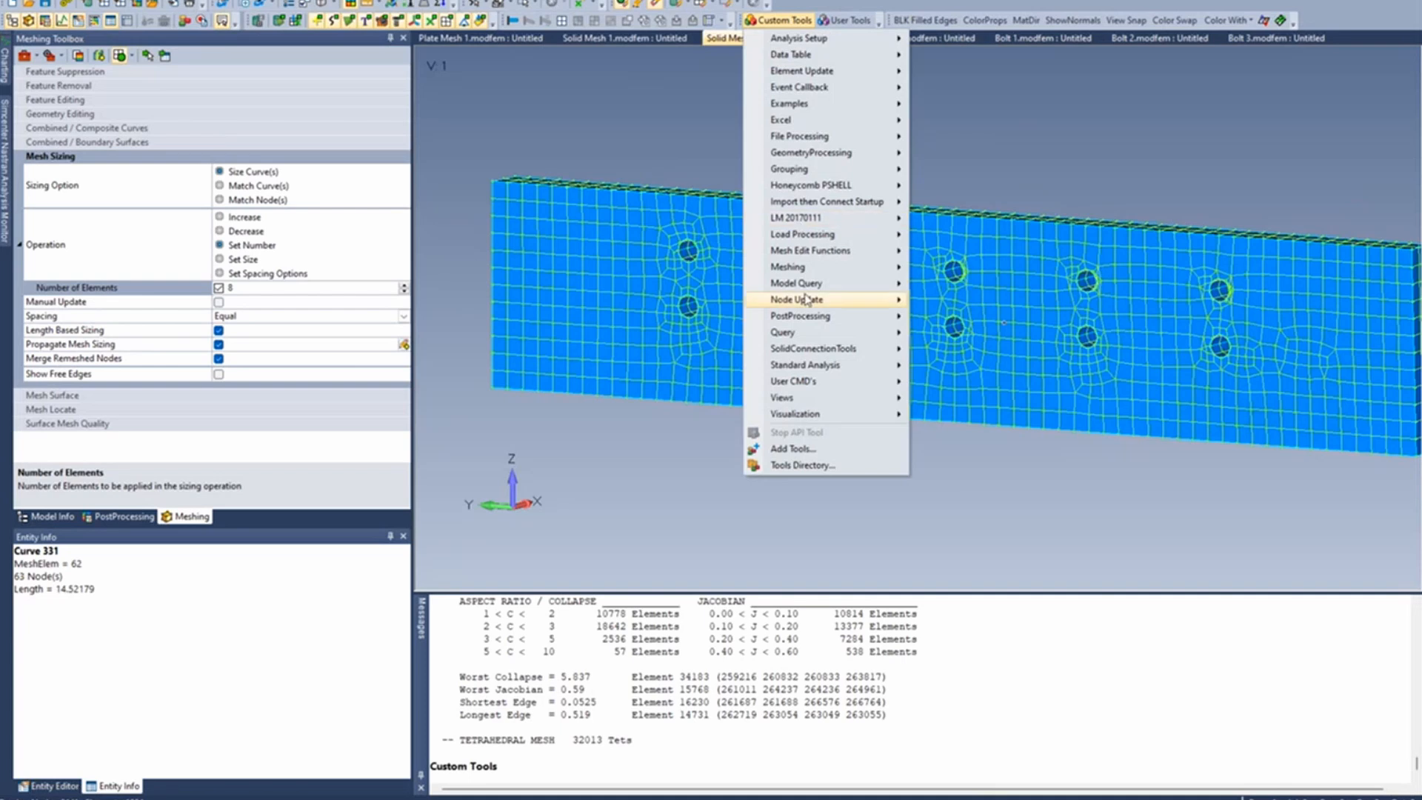
{"action": "mouse_move", "coordinate": [813, 267]}
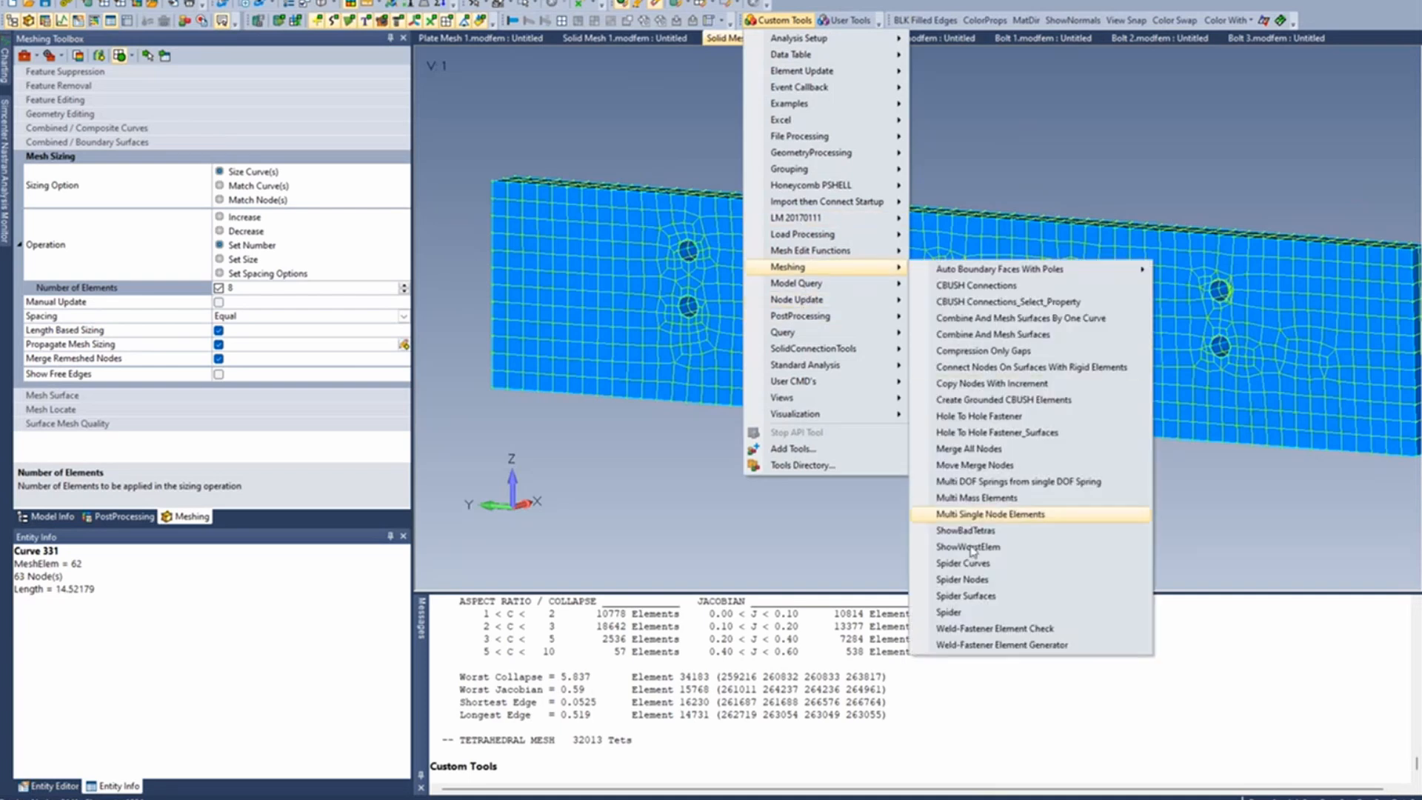
{"action": "left_click", "coordinate": [966, 596]}
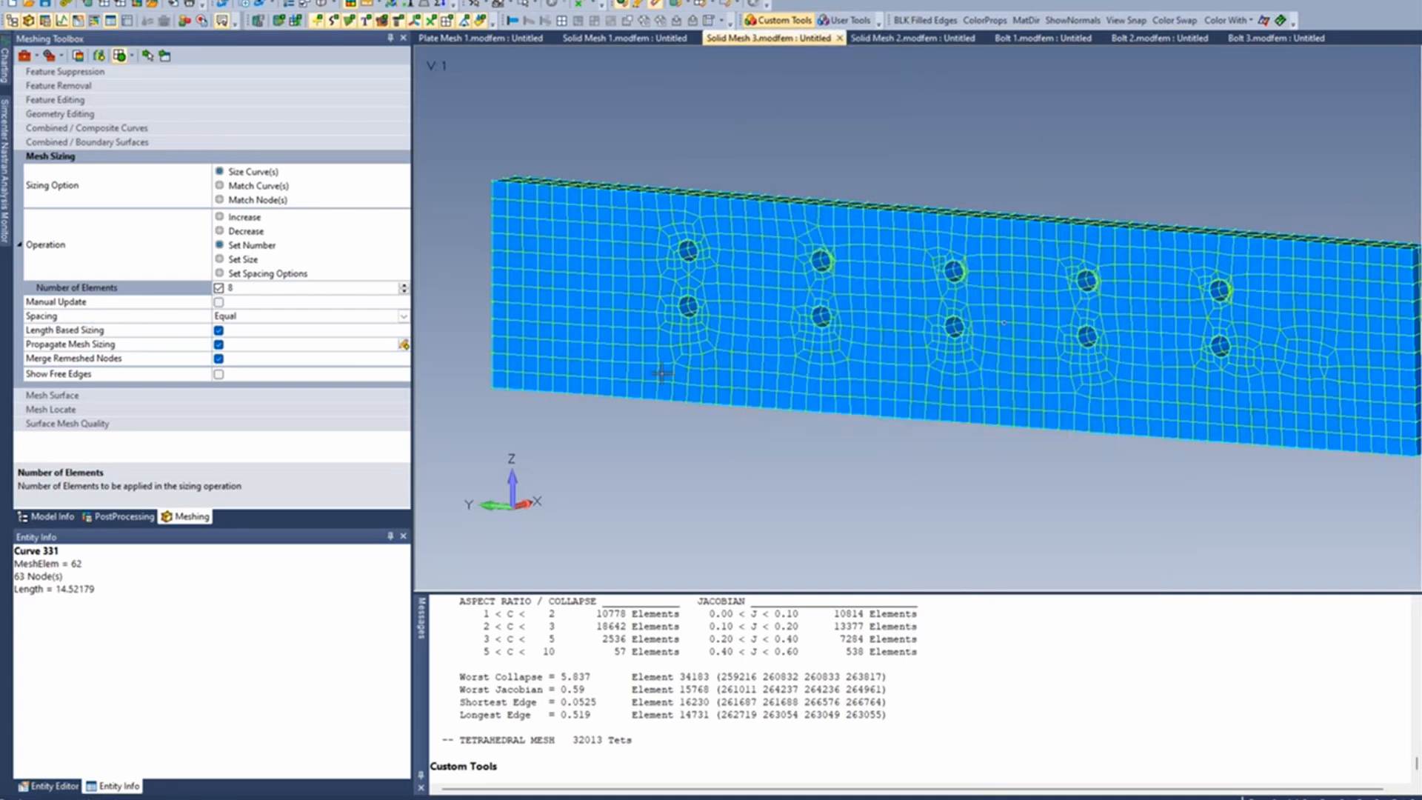
{"action": "scroll", "coordinate": [662, 373], "scroll_direction": "up", "scroll_amount": 8}
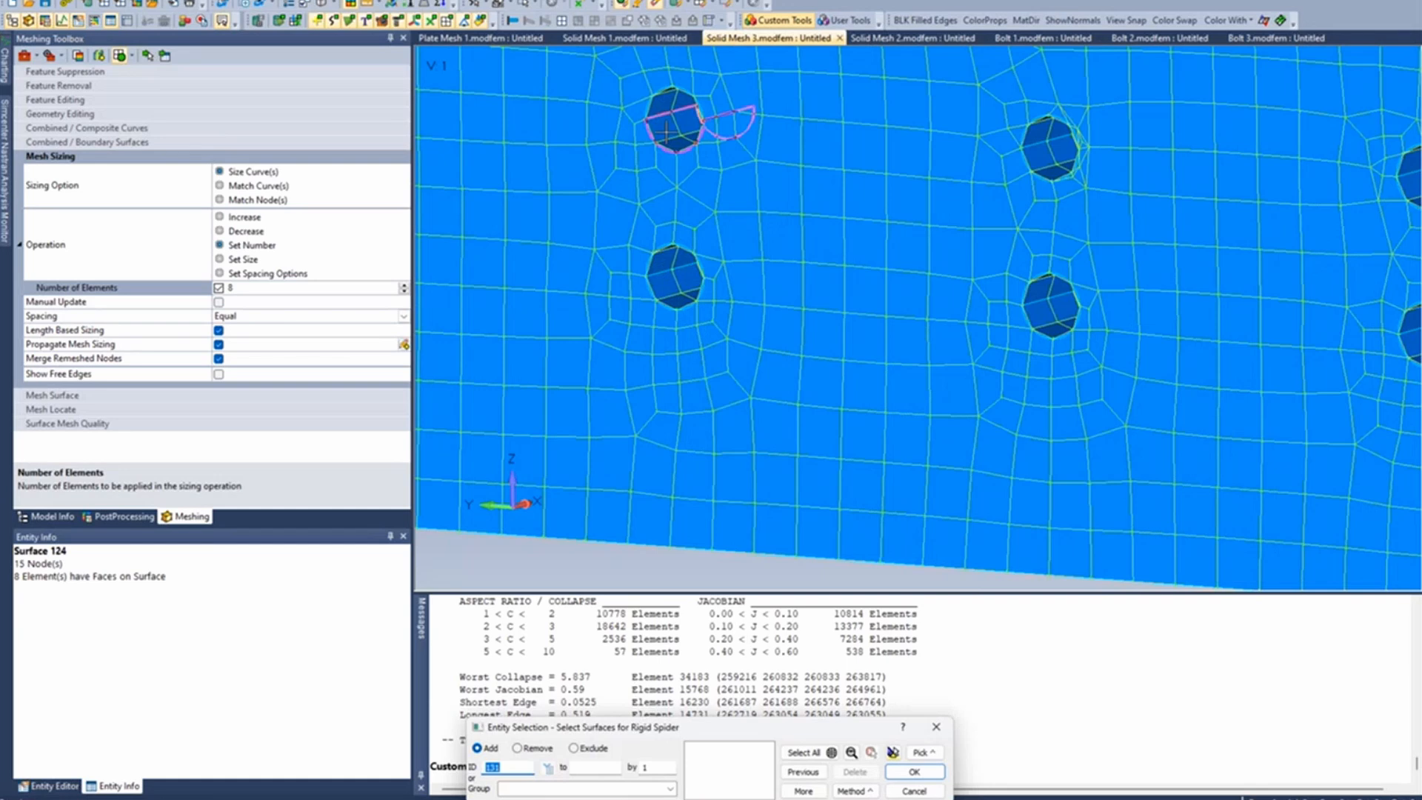
{"action": "left_click", "coordinate": [667, 132]}
{"action": "left_click", "coordinate": [663, 96]}
{"action": "key", "text": "Return"}
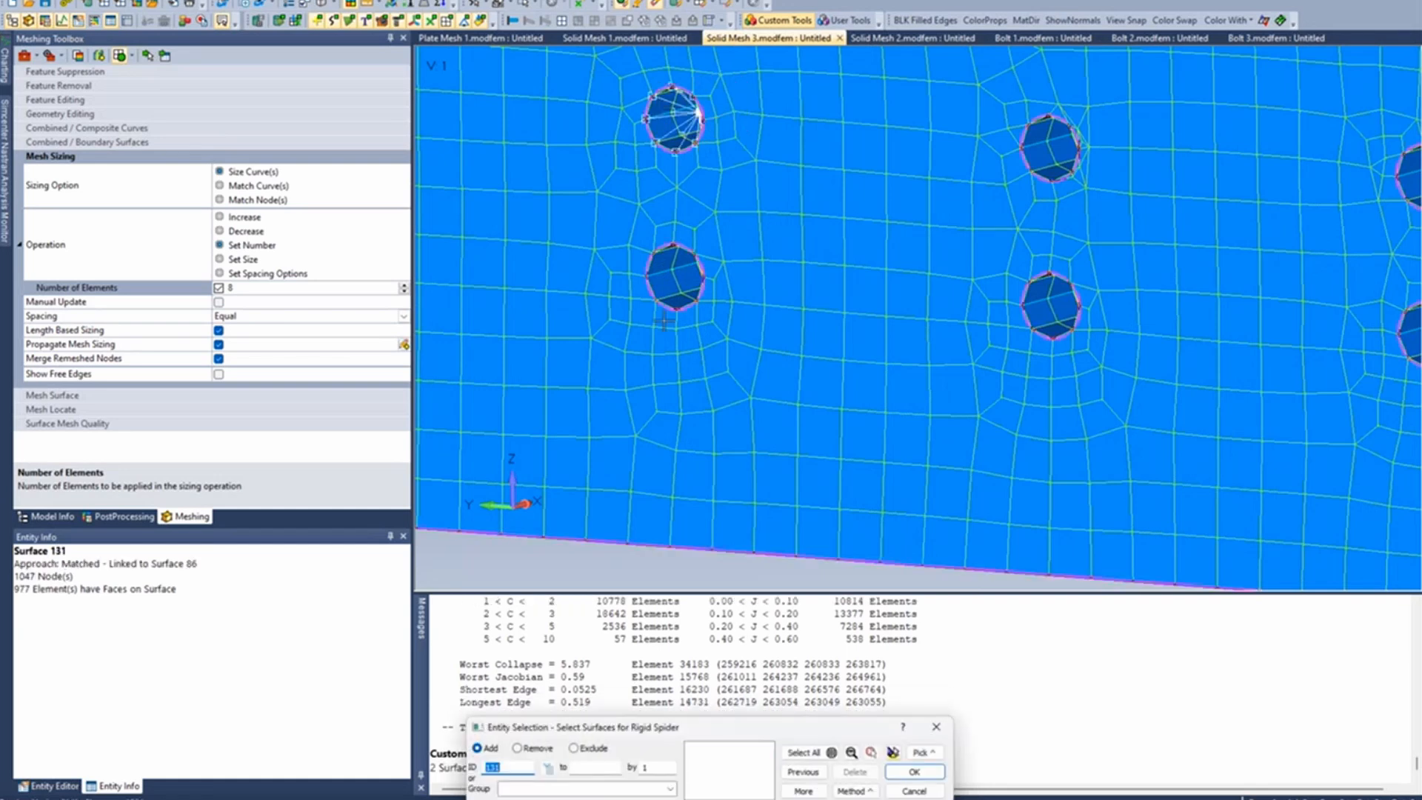
{"action": "left_click", "coordinate": [668, 294]}
{"action": "left_click", "coordinate": [668, 257]}
{"action": "key", "text": "Return"}
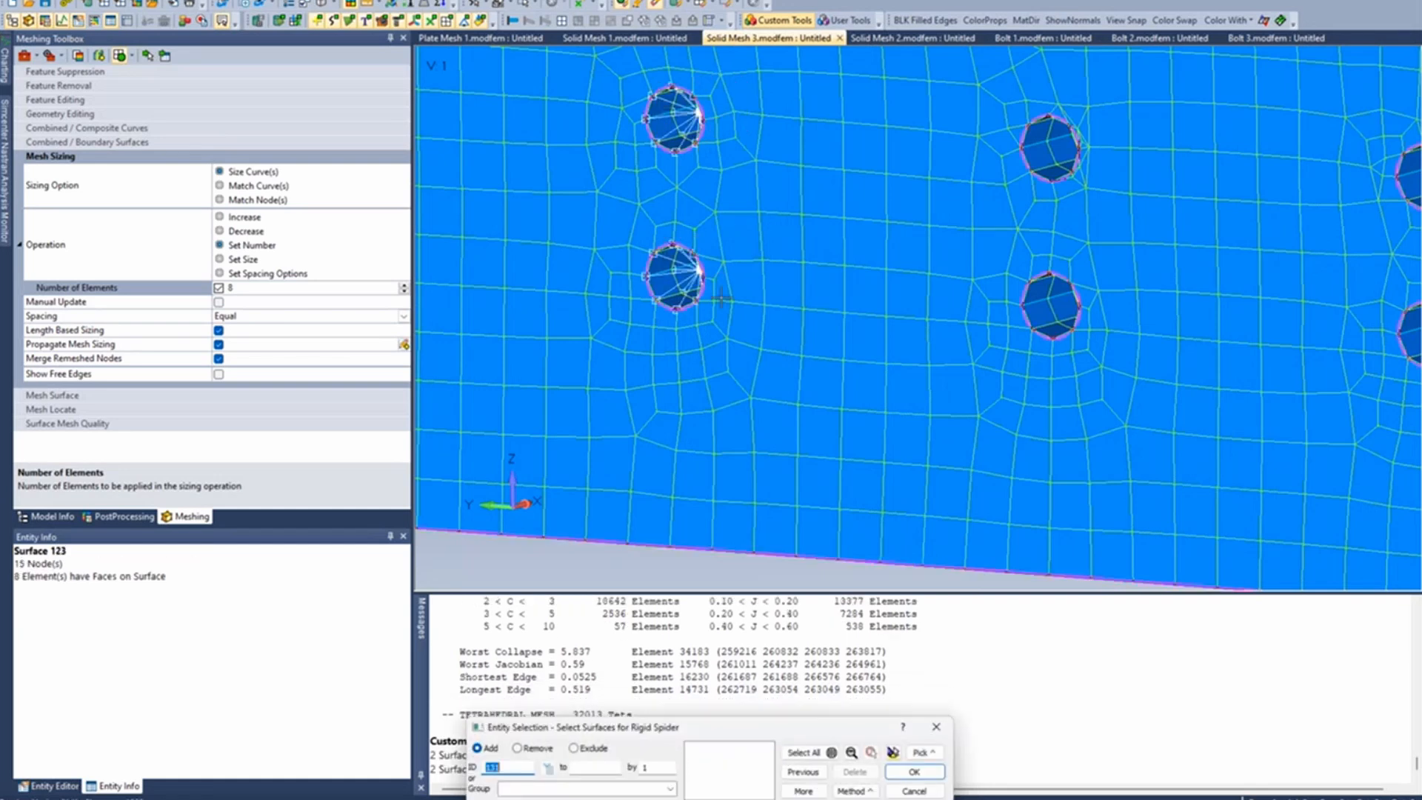
- Create rigid spiders in the lower and upper holes of the second column from their inner surfaces
{"action": "left_click", "coordinate": [1050, 283]}
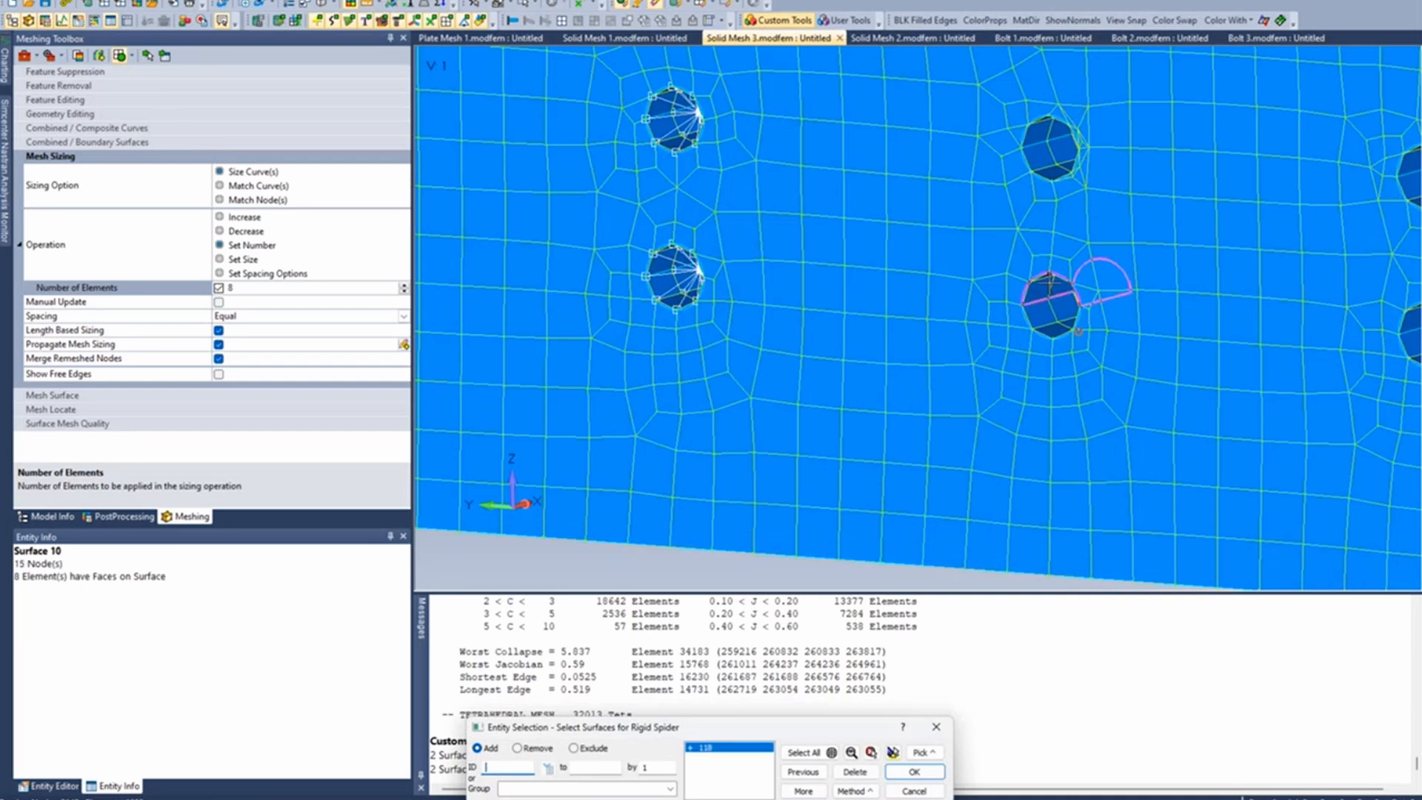
{"action": "key", "text": "Return"}
{"action": "left_click", "coordinate": [1049, 135]}
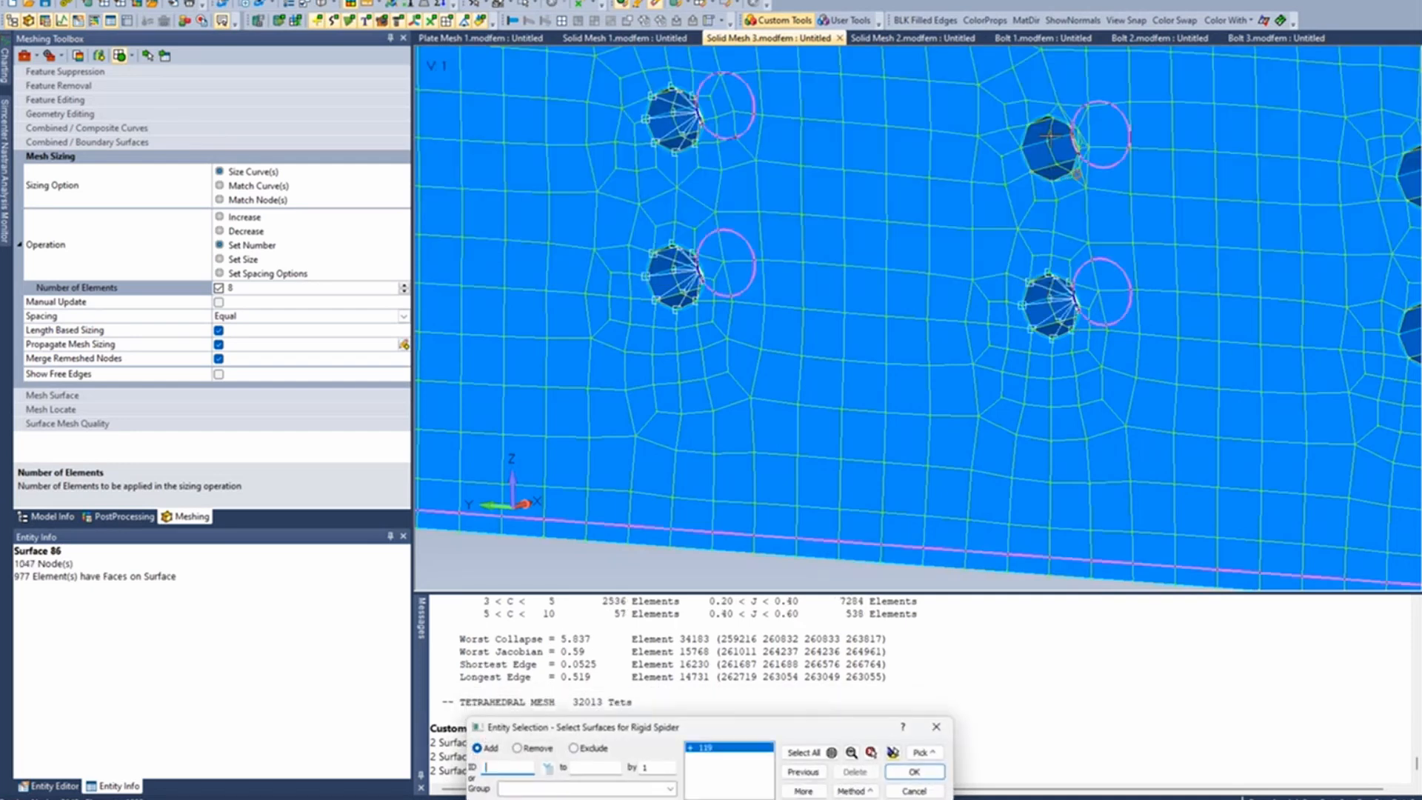
{"action": "key", "text": "Return"}
- Create rigid spiders in the lower and upper holes of the third column from their inner surfaces
{"action": "scroll", "coordinate": [1160, 284], "scroll_direction": "down", "scroll_amount": 3}
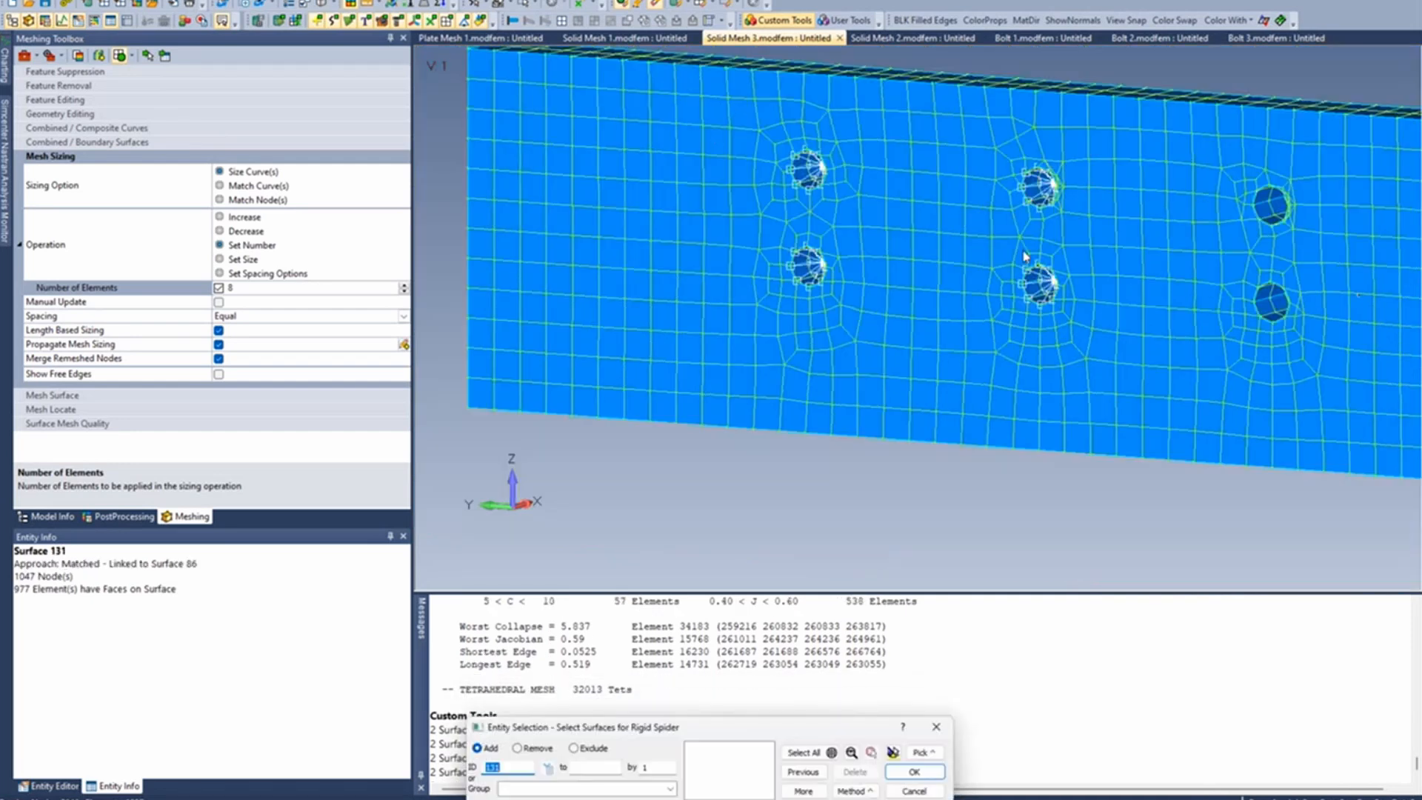
{"action": "middle_click_drag", "start_coordinate": [1160, 284], "coordinate": [1064, 306], "text": "ctrl"}
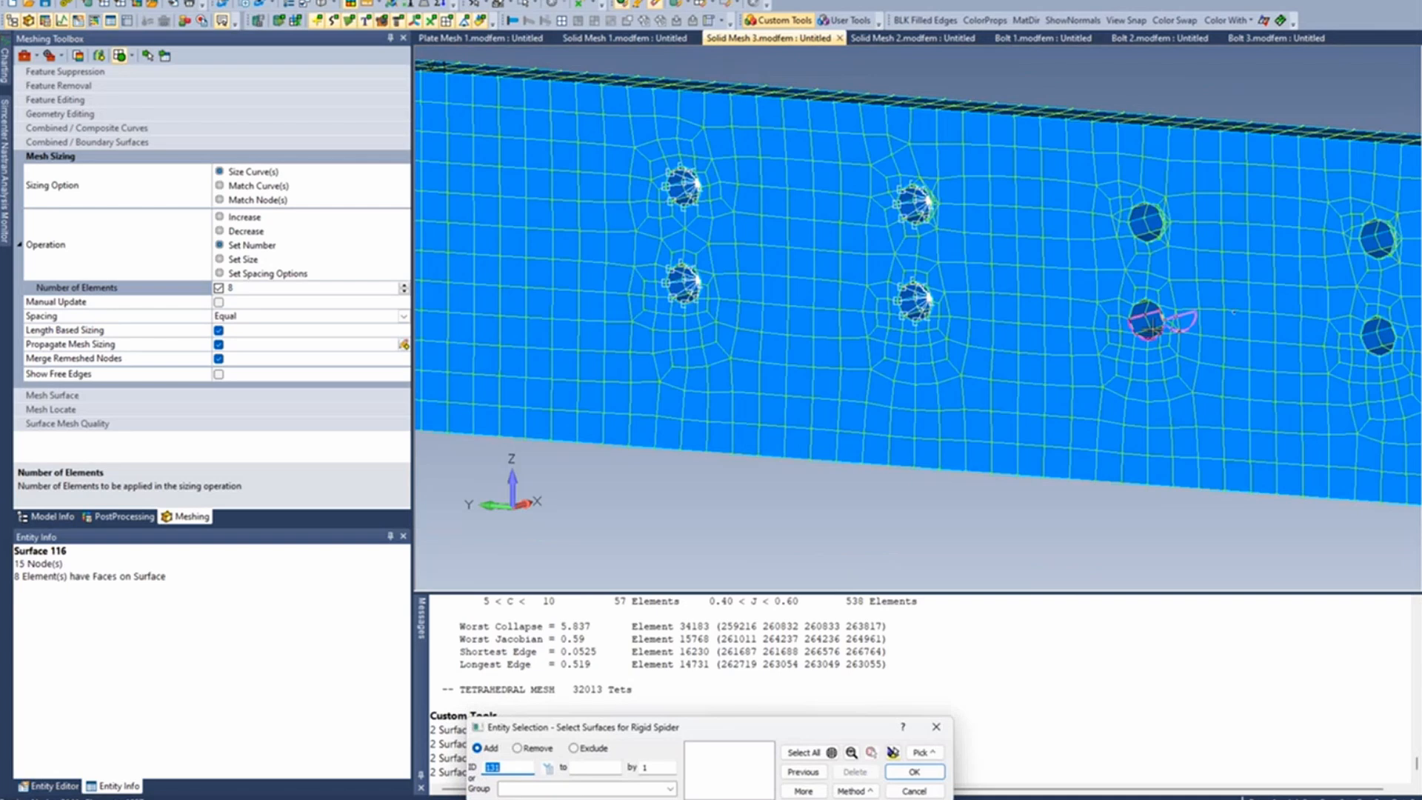
{"action": "left_click", "coordinate": [1152, 326]}
{"action": "key", "text": "Return"}
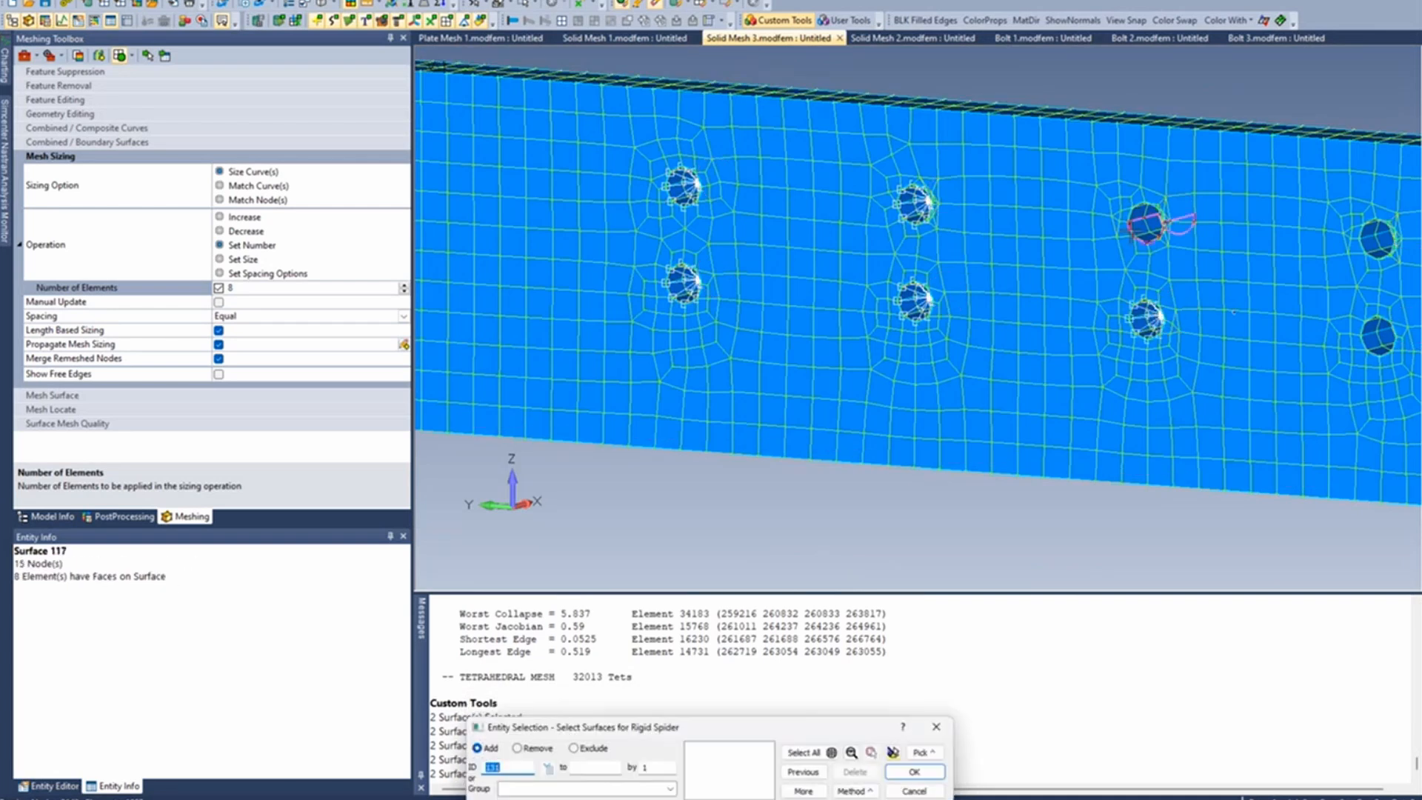
{"action": "left_click", "coordinate": [1155, 218]}
{"action": "key", "text": "Return"}
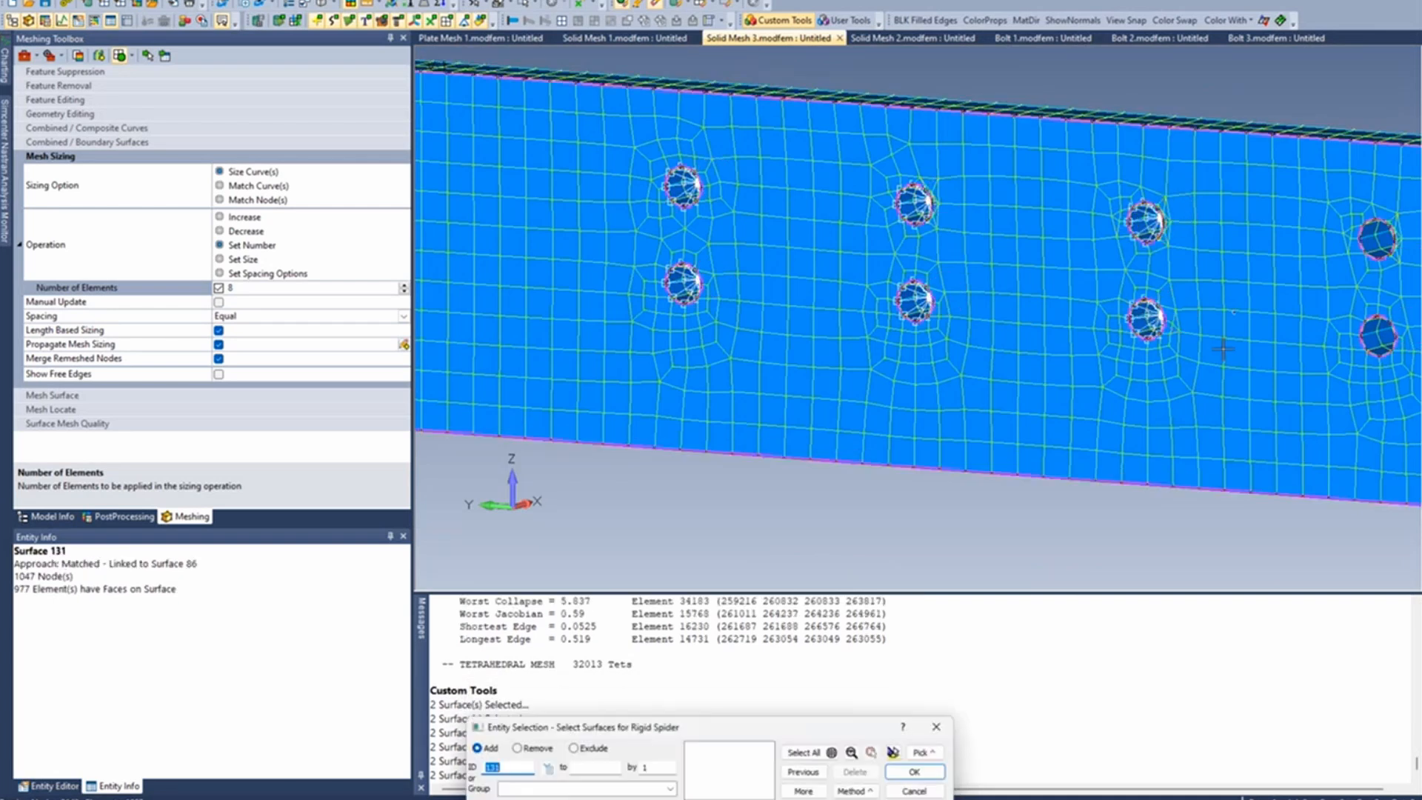
- Create rigid spiders in both holes of the fourth and fifth columns and end the Spider Surfaces tool
{"action": "middle_click_drag", "start_coordinate": [1223, 349], "coordinate": [1175, 369], "text": "ctrl"}
{"action": "left_click", "coordinate": [1101, 333]}
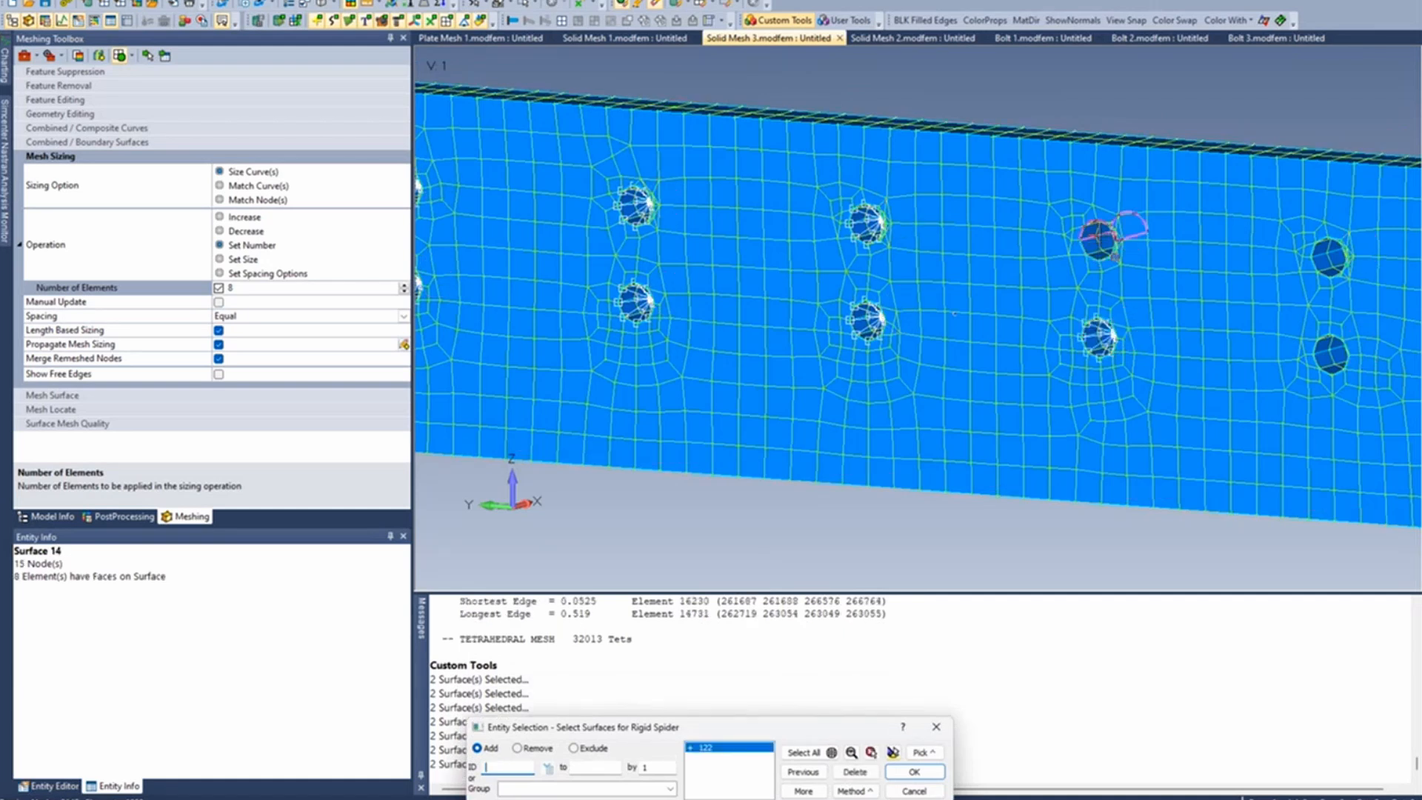
{"action": "key", "text": "Return"}
{"action": "left_click", "coordinate": [1329, 357]}
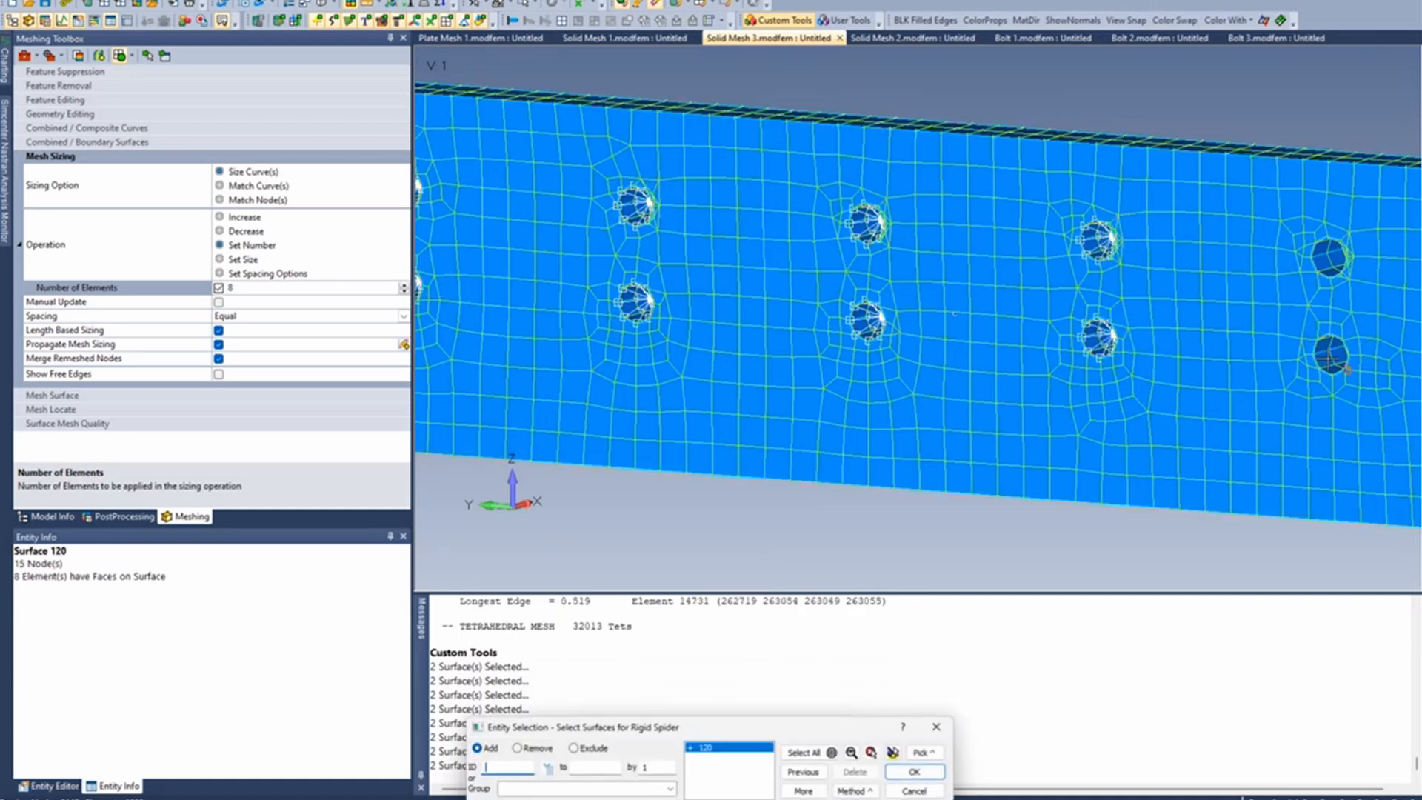
{"action": "left_click", "coordinate": [1331, 348]}
{"action": "key", "text": "Return"}
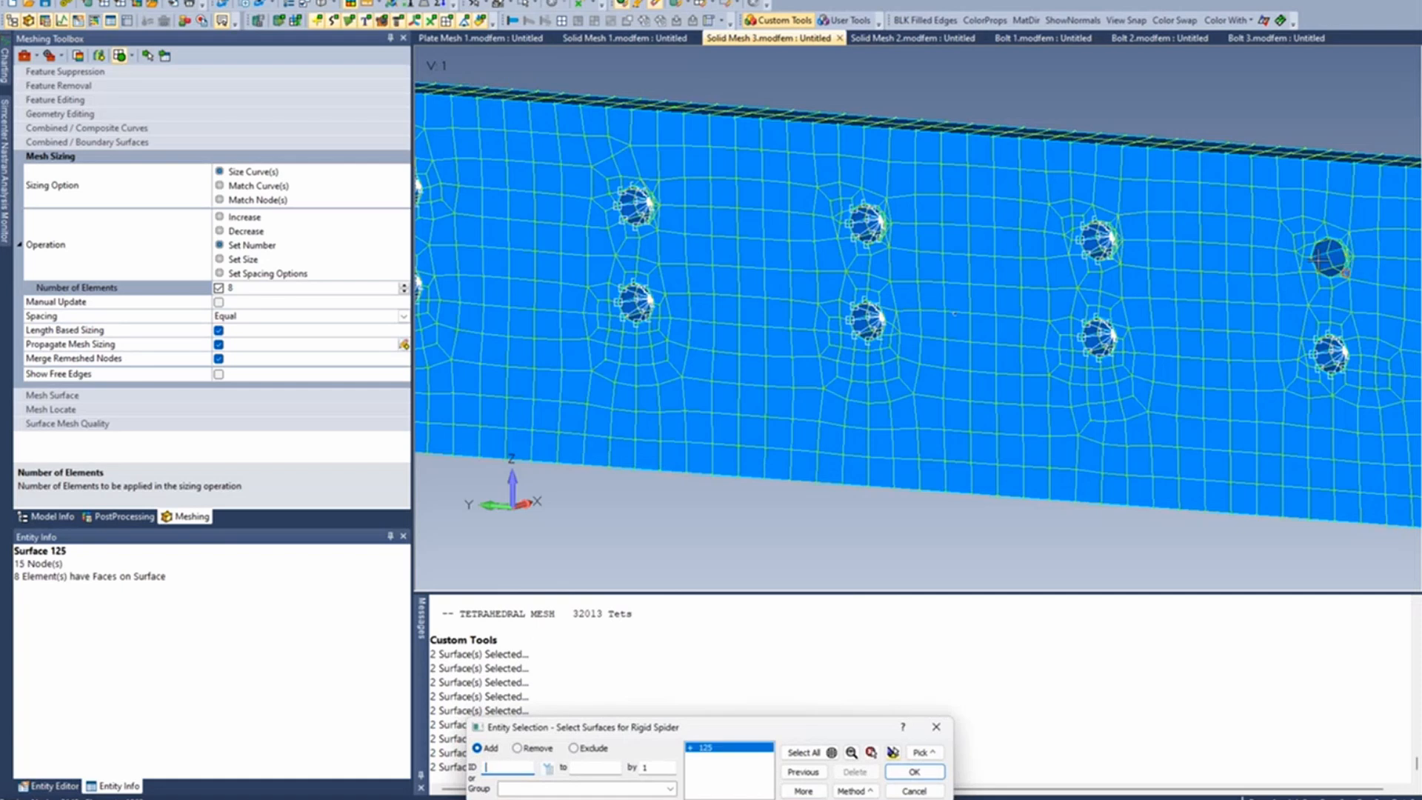
{"action": "mouse_move", "coordinate": [1161, 361]}
{"action": "middle_mouse_down", "text": "ctrl"}
{"action": "mouse_move", "coordinate": [1078, 362]}
{"action": "mouse_move", "coordinate": [1133, 419]}
{"action": "mouse_move", "coordinate": [1126, 358]}
{"action": "mouse_move", "coordinate": [1158, 351]}
{"action": "middle_mouse_up", "text": "ctrl"}
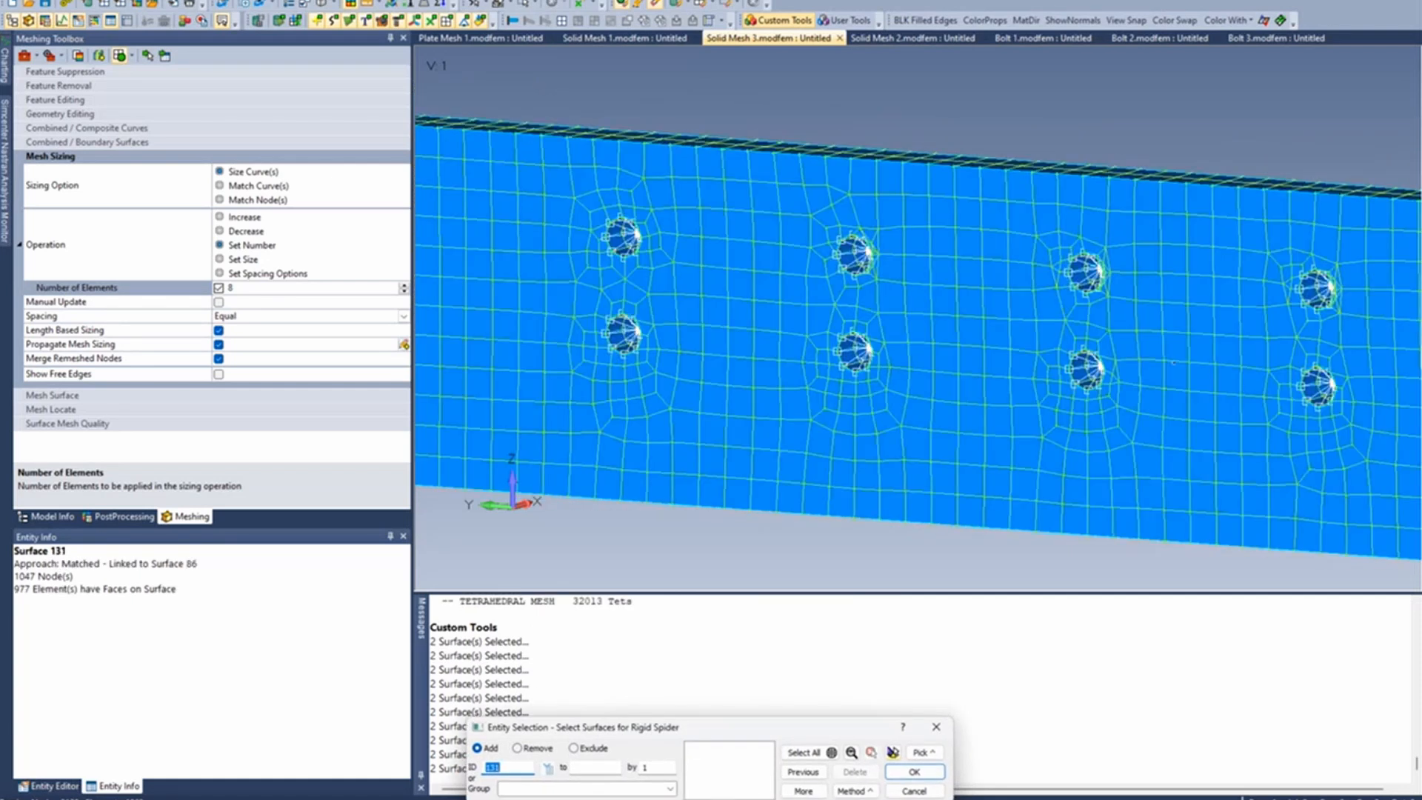
{"action": "left_click", "coordinate": [915, 791]}
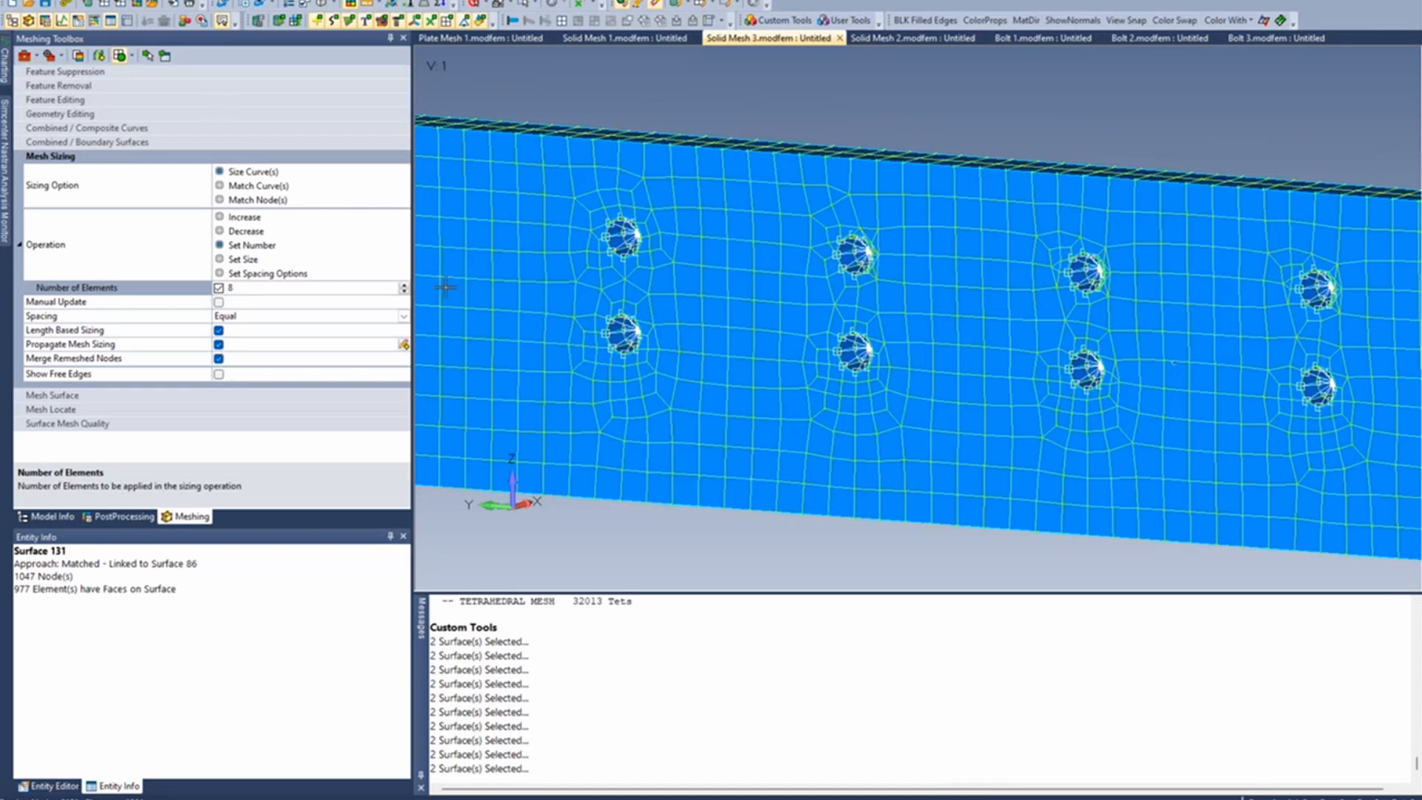
- Apply a mesh sizing of 8 elements to each of the two front-edge curves of the first column's upper hole
{"action": "scroll", "coordinate": [693, 229], "scroll_direction": "up", "scroll_amount": 1}
{"action": "left_click", "coordinate": [149, 57]}
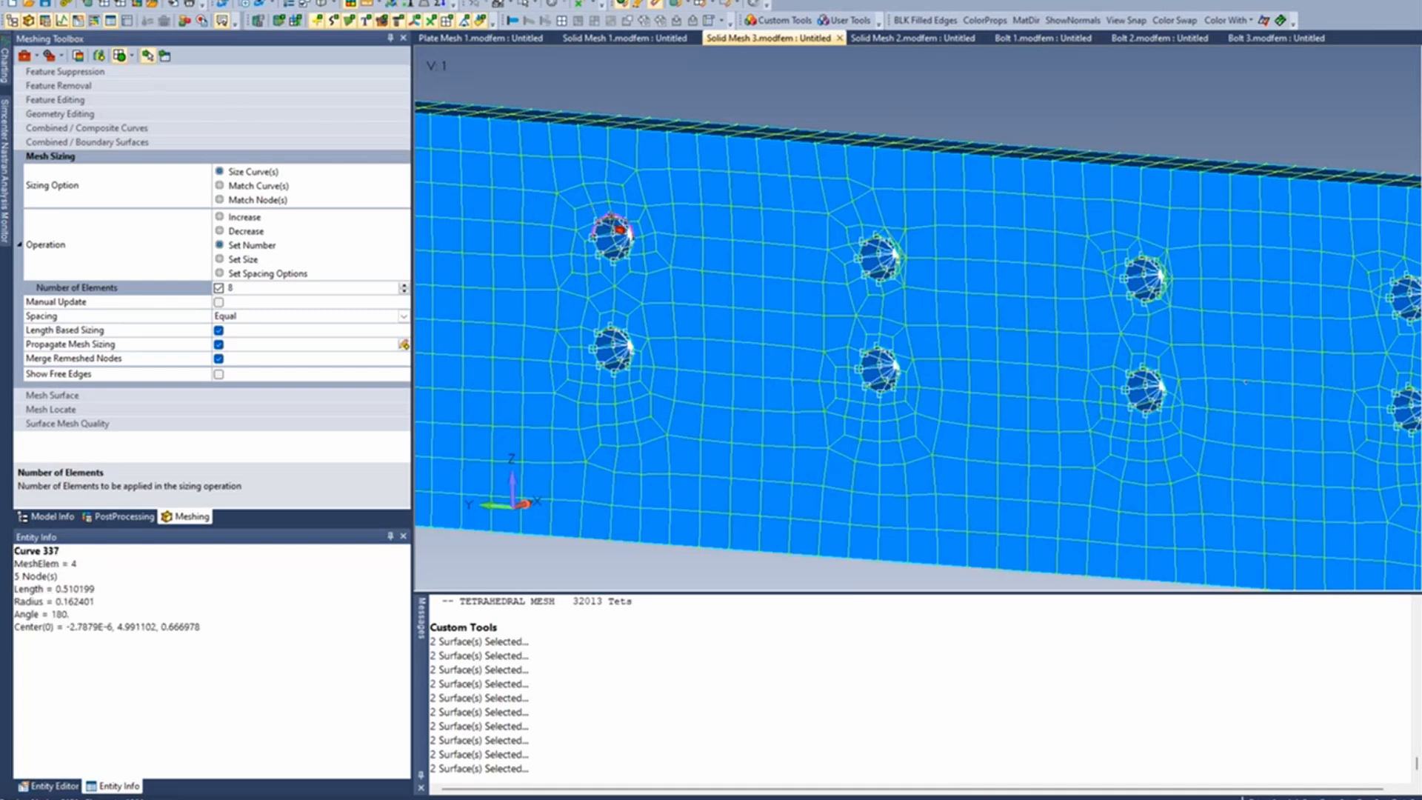
{"action": "left_click", "coordinate": [164, 55]}
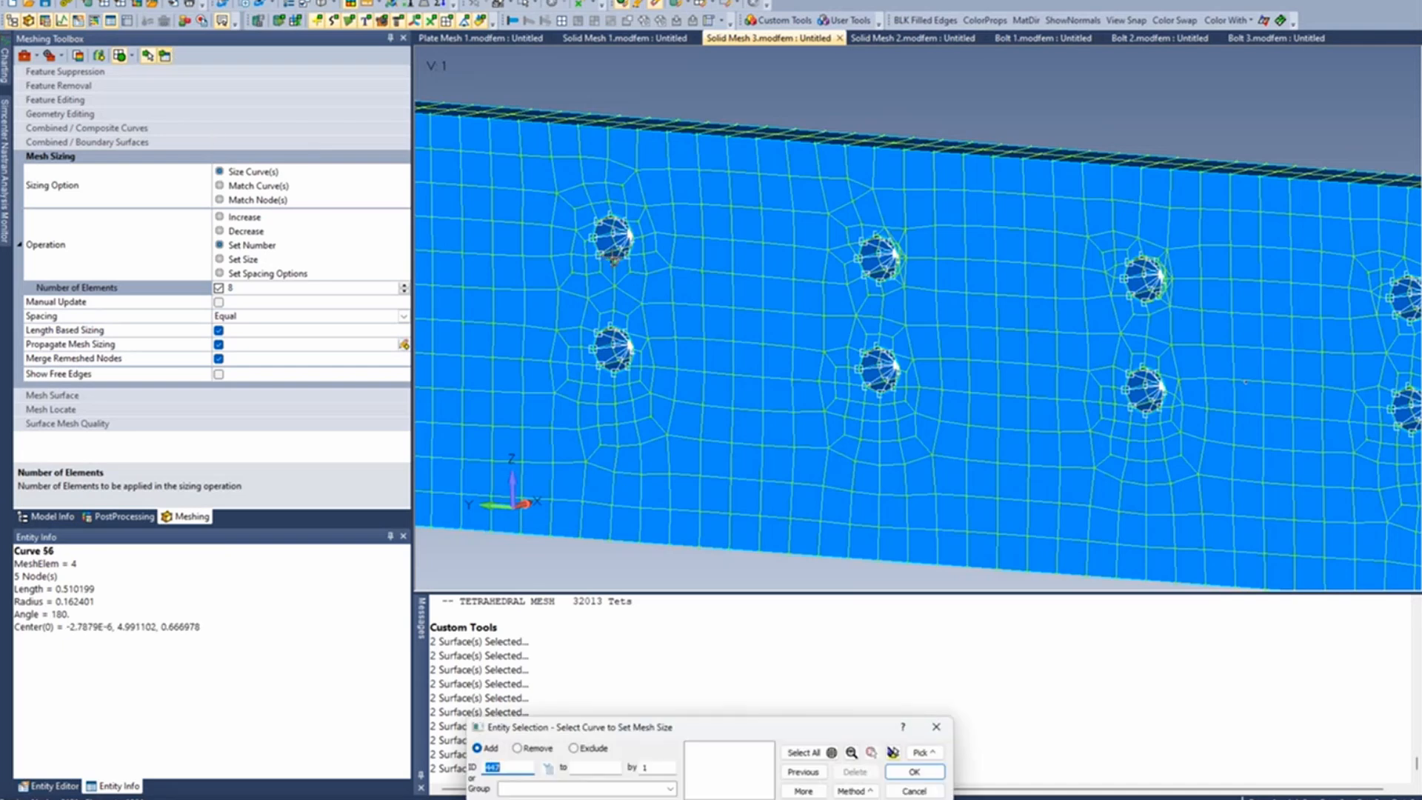
{"action": "left_click", "coordinate": [614, 258]}
{"action": "left_click", "coordinate": [613, 216]}
{"action": "key", "text": "Return"}
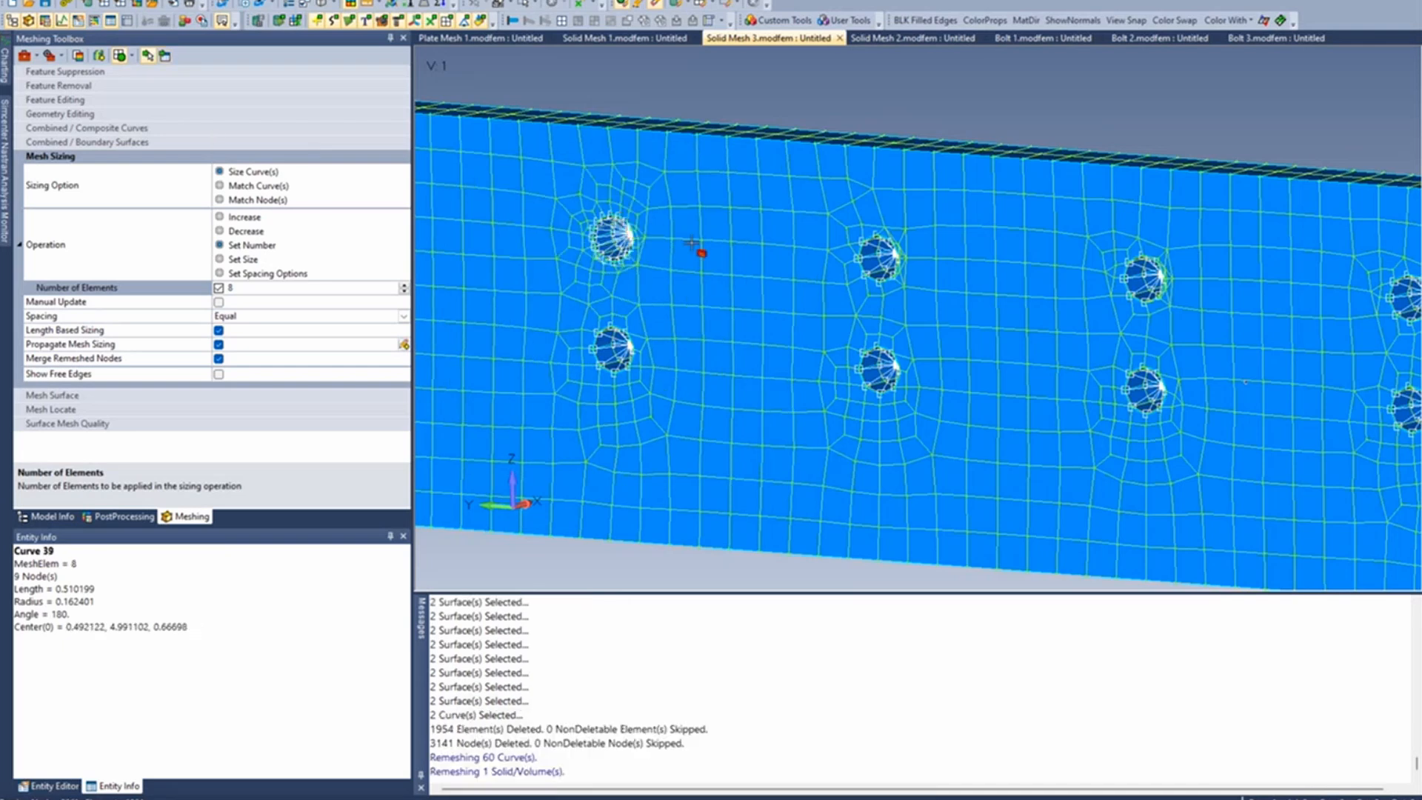
- Select the front-edge curves of the lower holes in the first and second columns for mesh sizing
{"action": "middle_click_drag", "start_coordinate": [698, 250], "coordinate": [392, 283]}
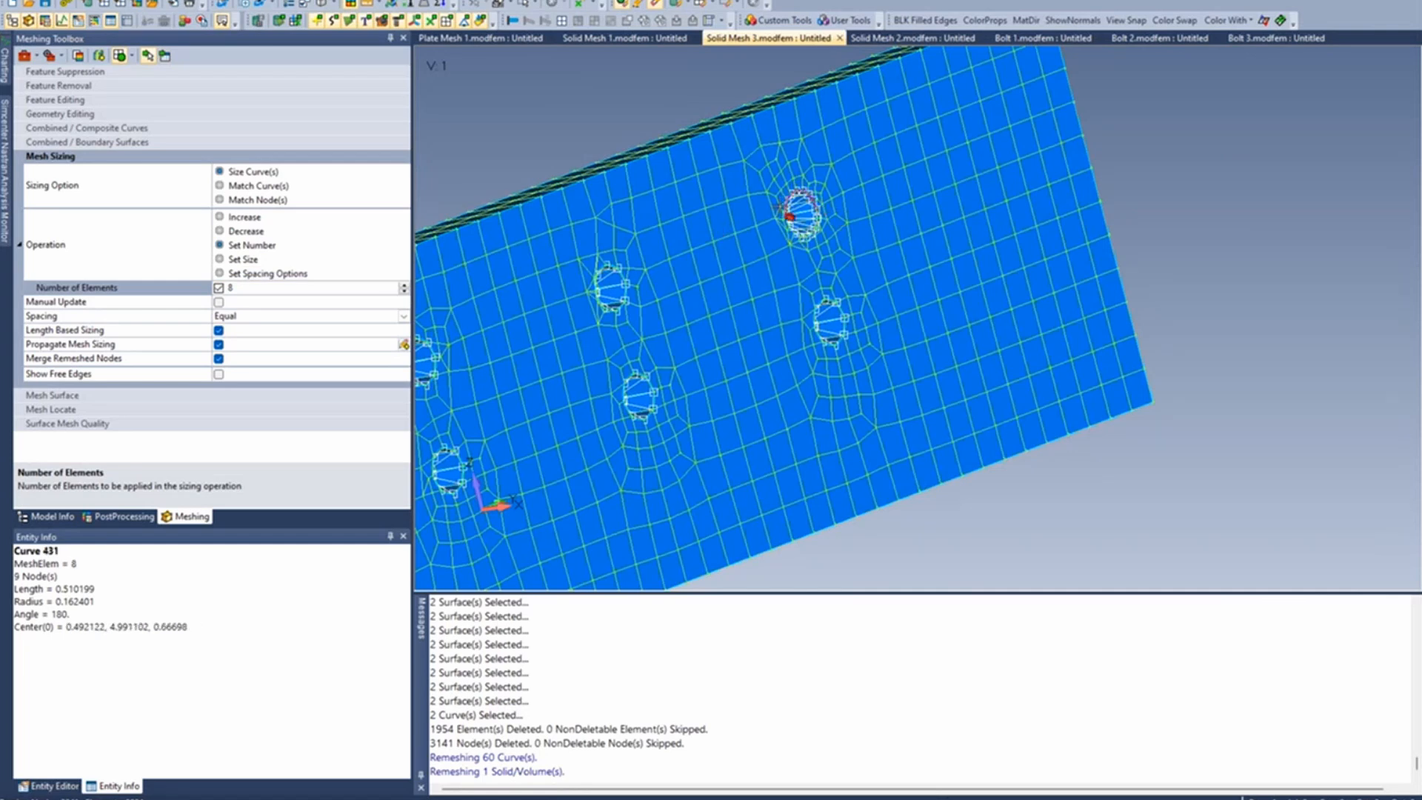
{"action": "middle_click_drag", "start_coordinate": [741, 262], "coordinate": [996, 229]}
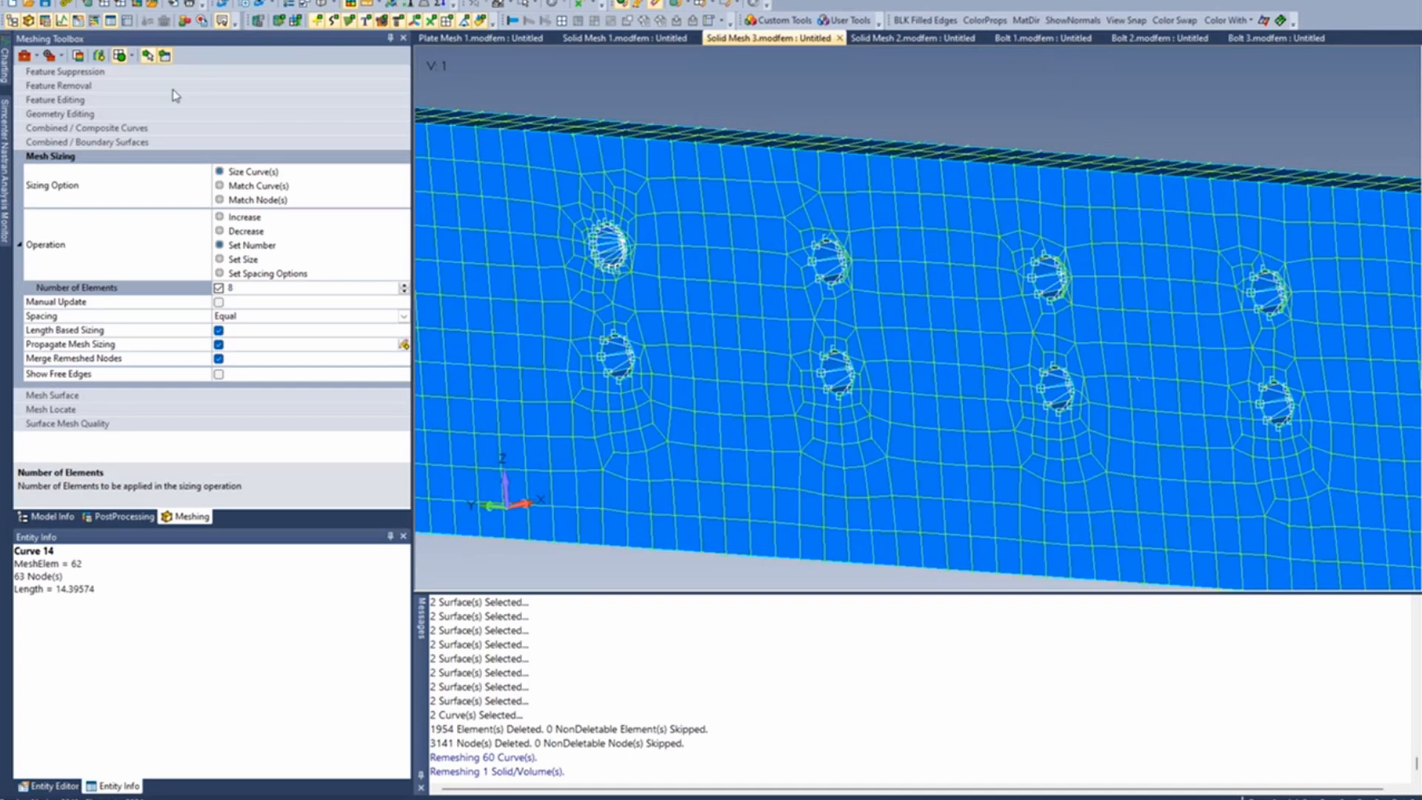
{"action": "left_click", "coordinate": [618, 379]}
{"action": "left_click", "coordinate": [611, 339]}
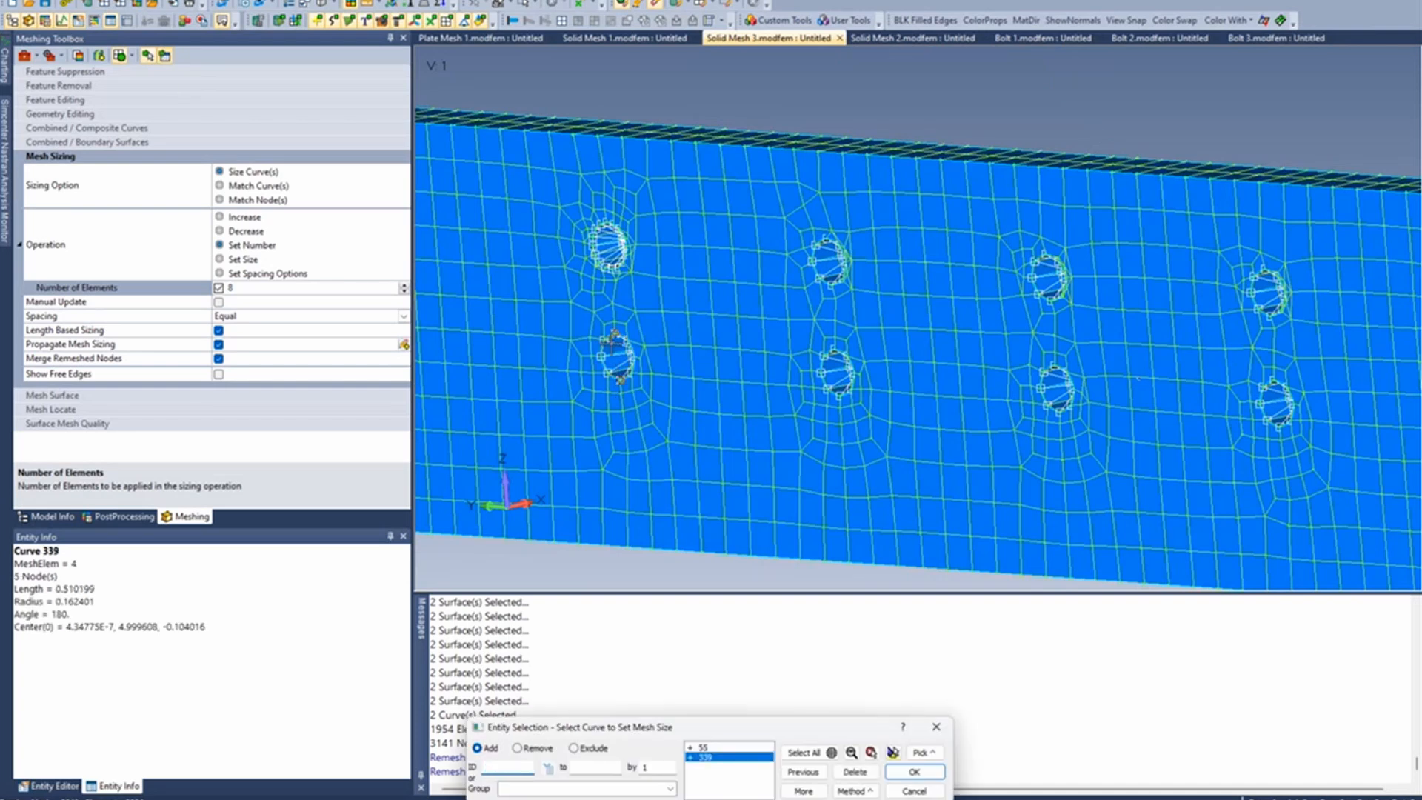
{"action": "left_click", "coordinate": [839, 391]}
{"action": "left_click", "coordinate": [835, 348]}
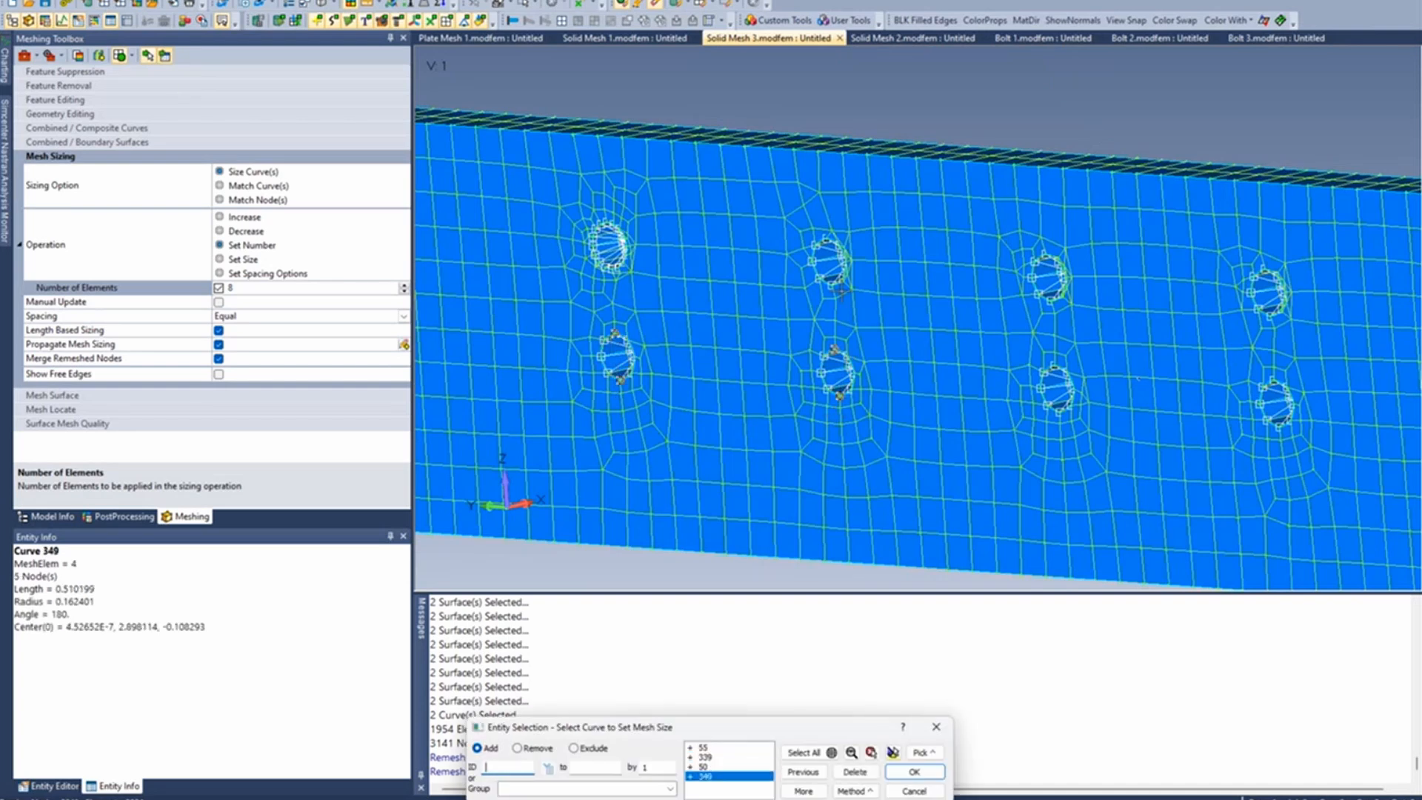
- Add the front-edge curves of the upper holes in the second and third columns and apply 8 elements to all selected curves
{"action": "left_click", "coordinate": [833, 287]}
{"action": "left_click", "coordinate": [826, 239]}
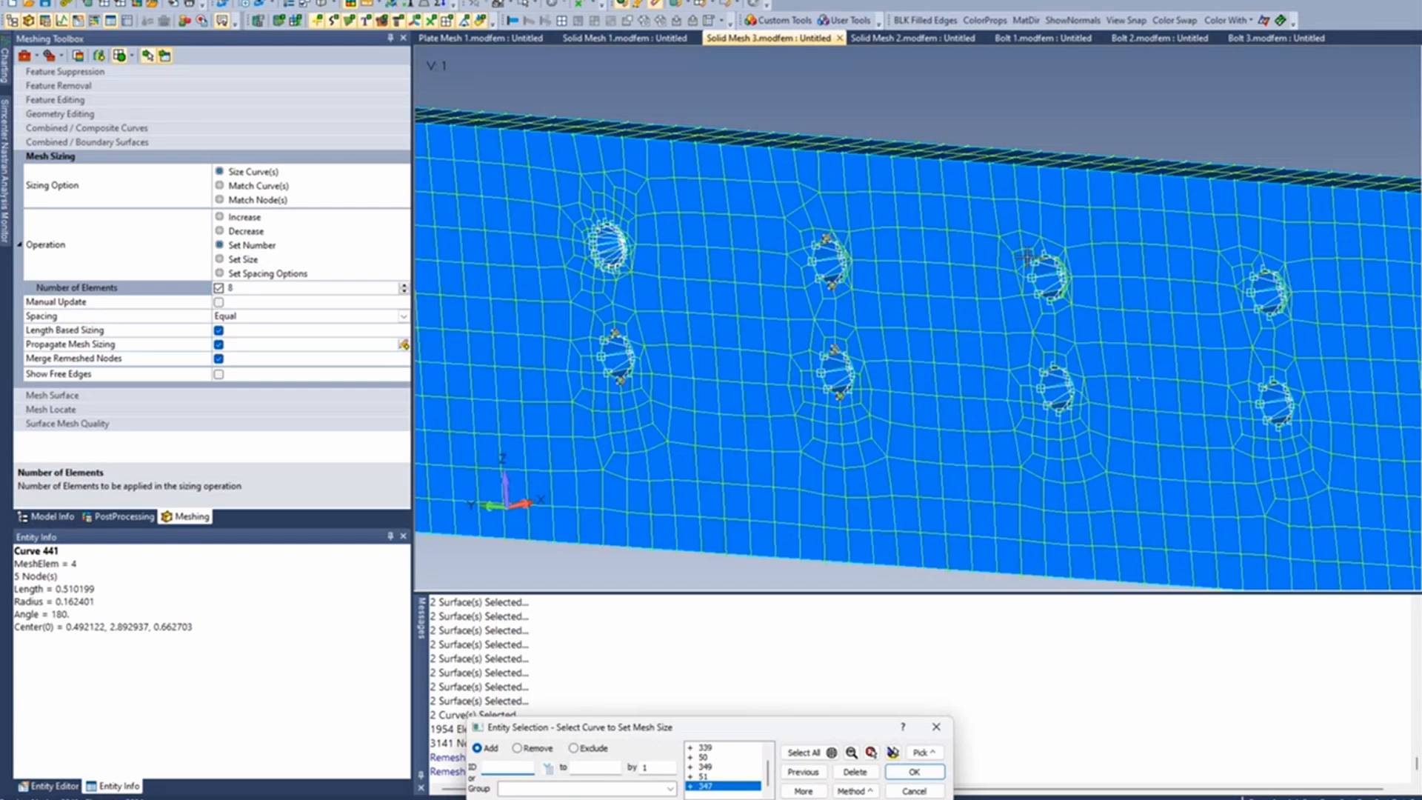
{"action": "left_click", "coordinate": [1057, 253]}
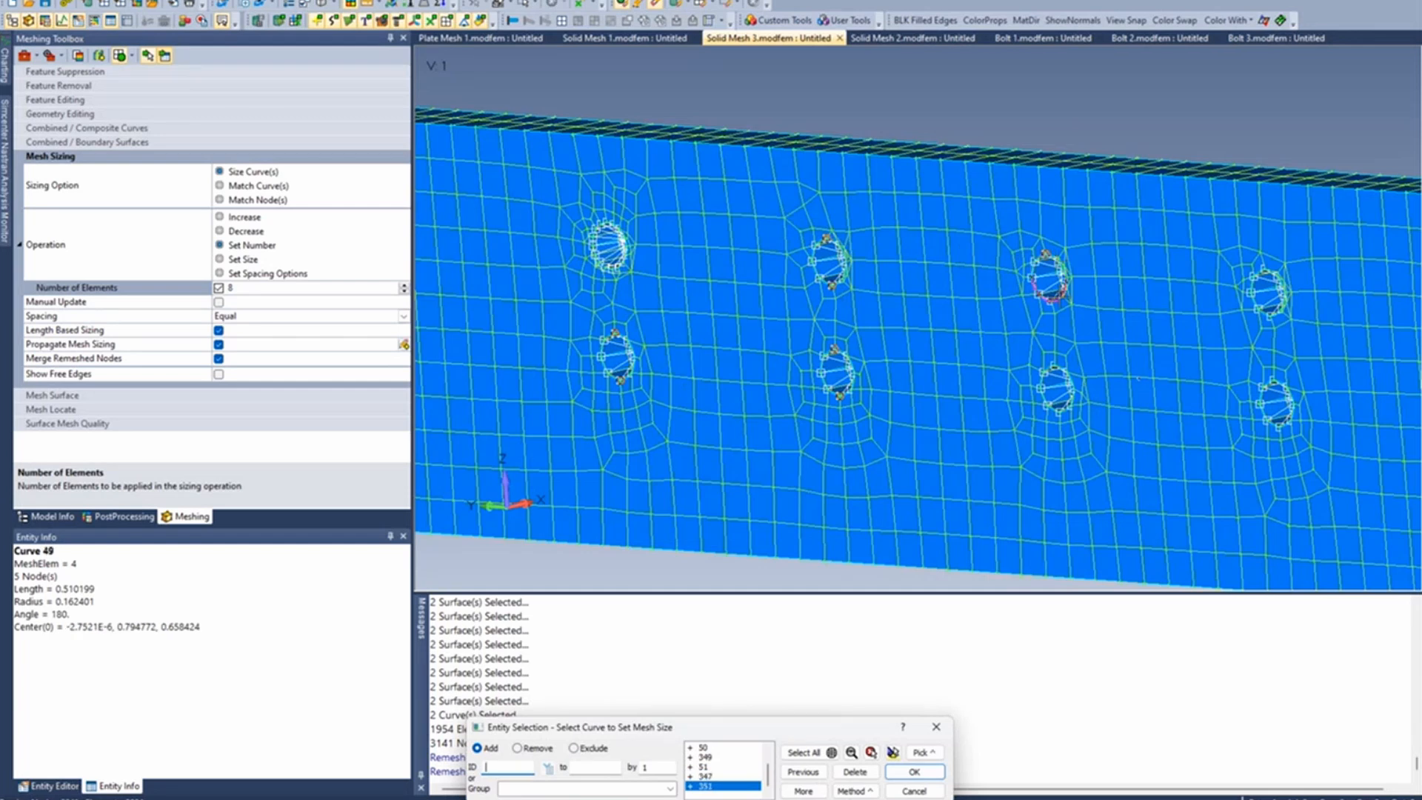
{"action": "key", "text": "Return"}
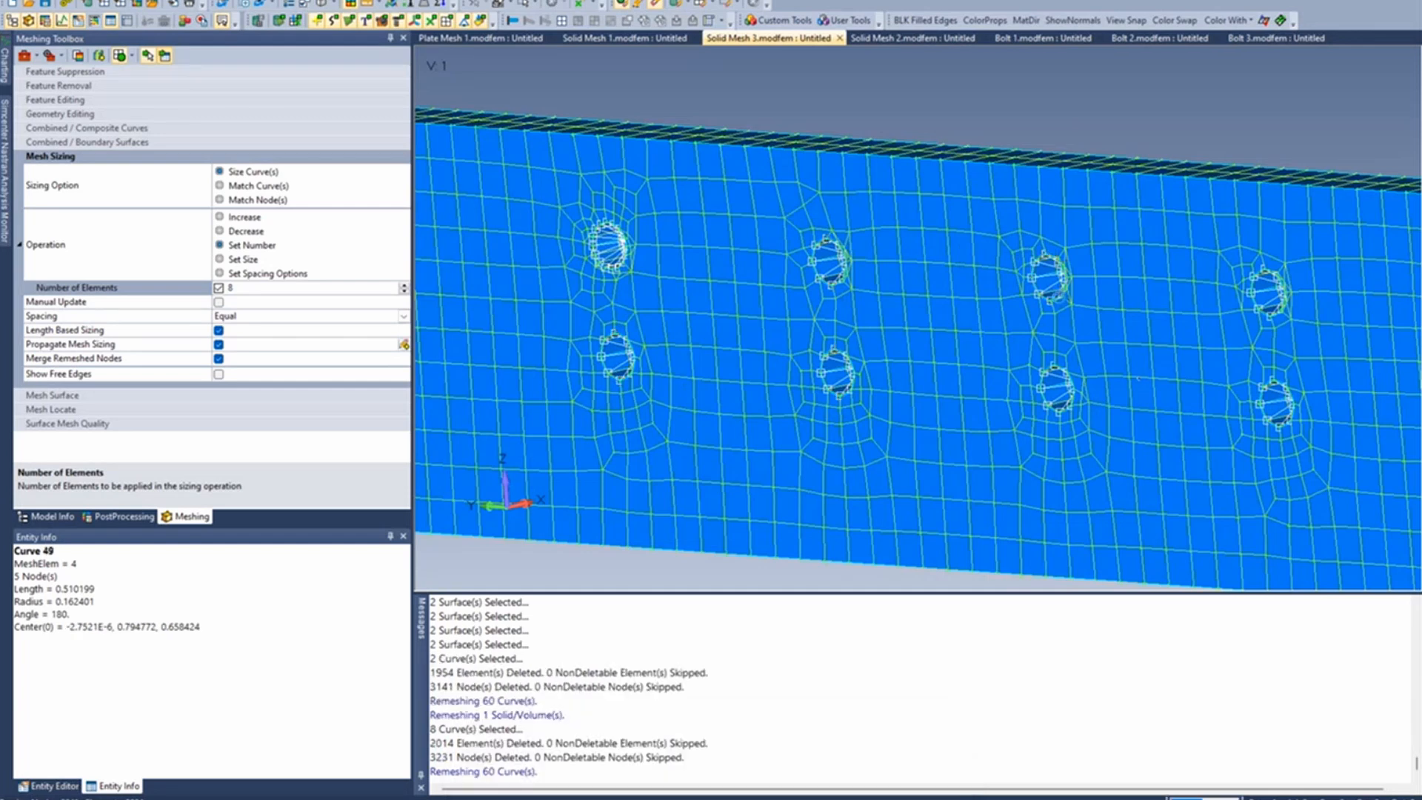
- Examine the refined mesh and the rigid spiders at the resized holes, including the interior of one hole up close
{"action": "scroll", "coordinate": [985, 347], "scroll_direction": "up", "scroll_amount": 3}
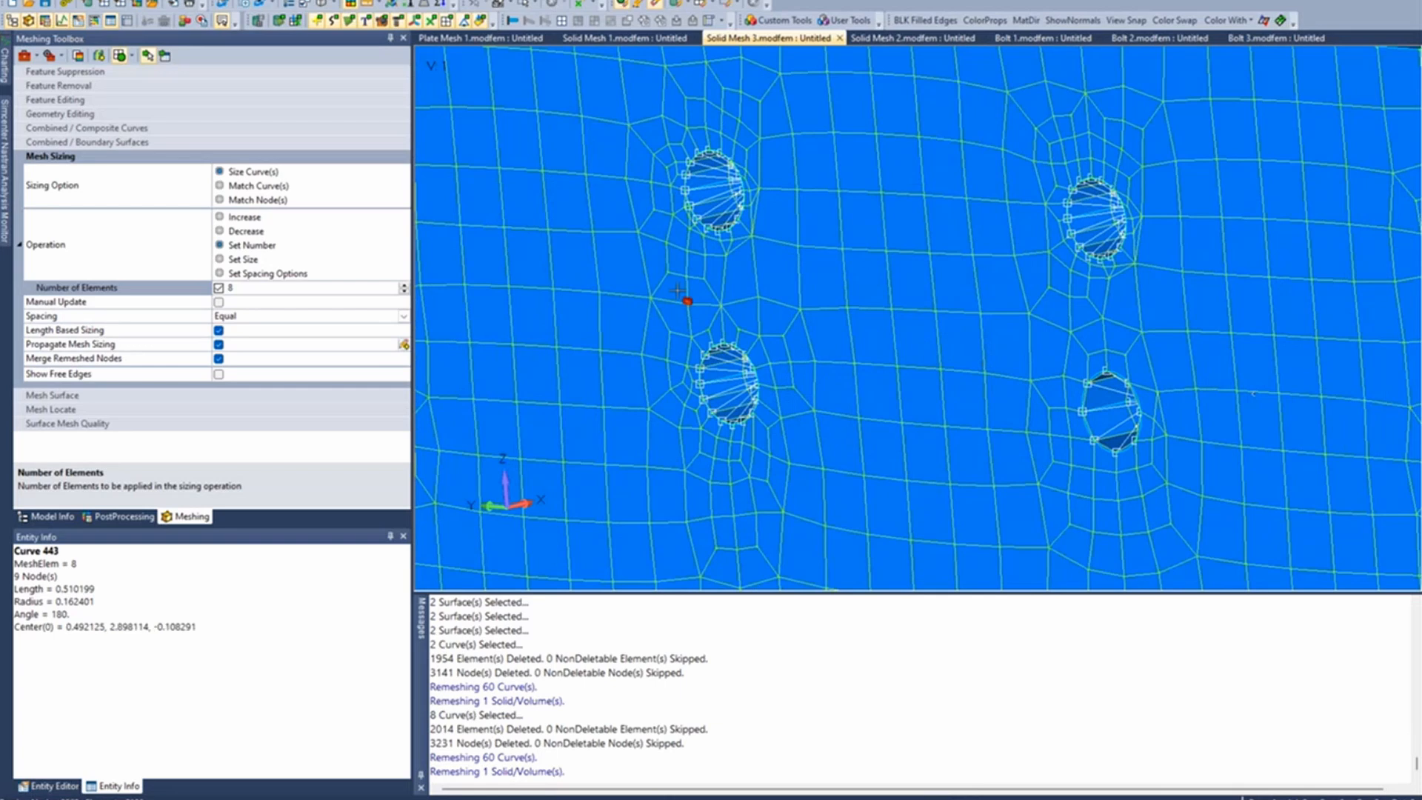
{"action": "scroll", "coordinate": [677, 291], "scroll_direction": "down", "scroll_amount": 1}
{"action": "scroll", "coordinate": [898, 208], "scroll_direction": "up", "scroll_amount": 5}
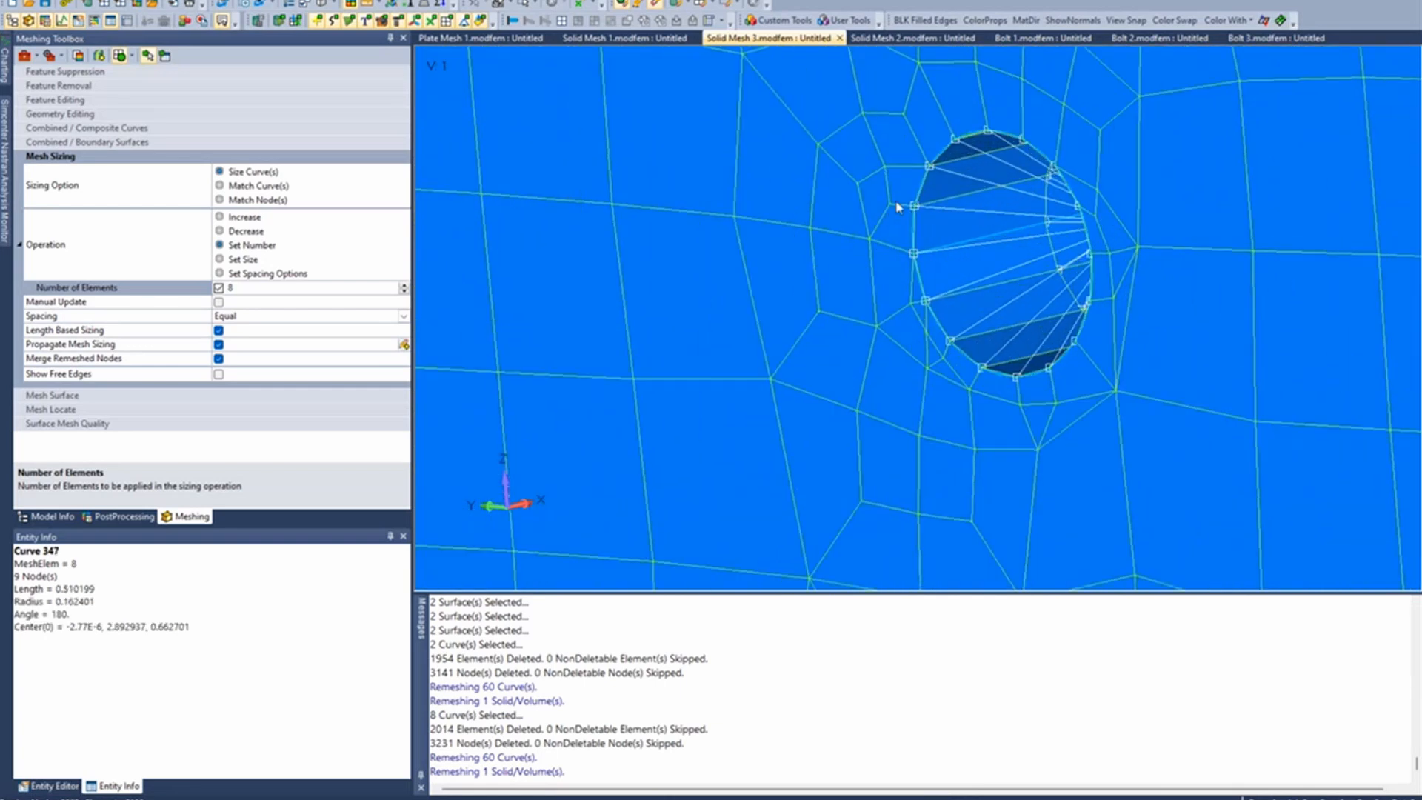
{"action": "scroll", "coordinate": [896, 208], "scroll_direction": "up", "scroll_amount": 1}
{"action": "left_click", "coordinate": [965, 293]}
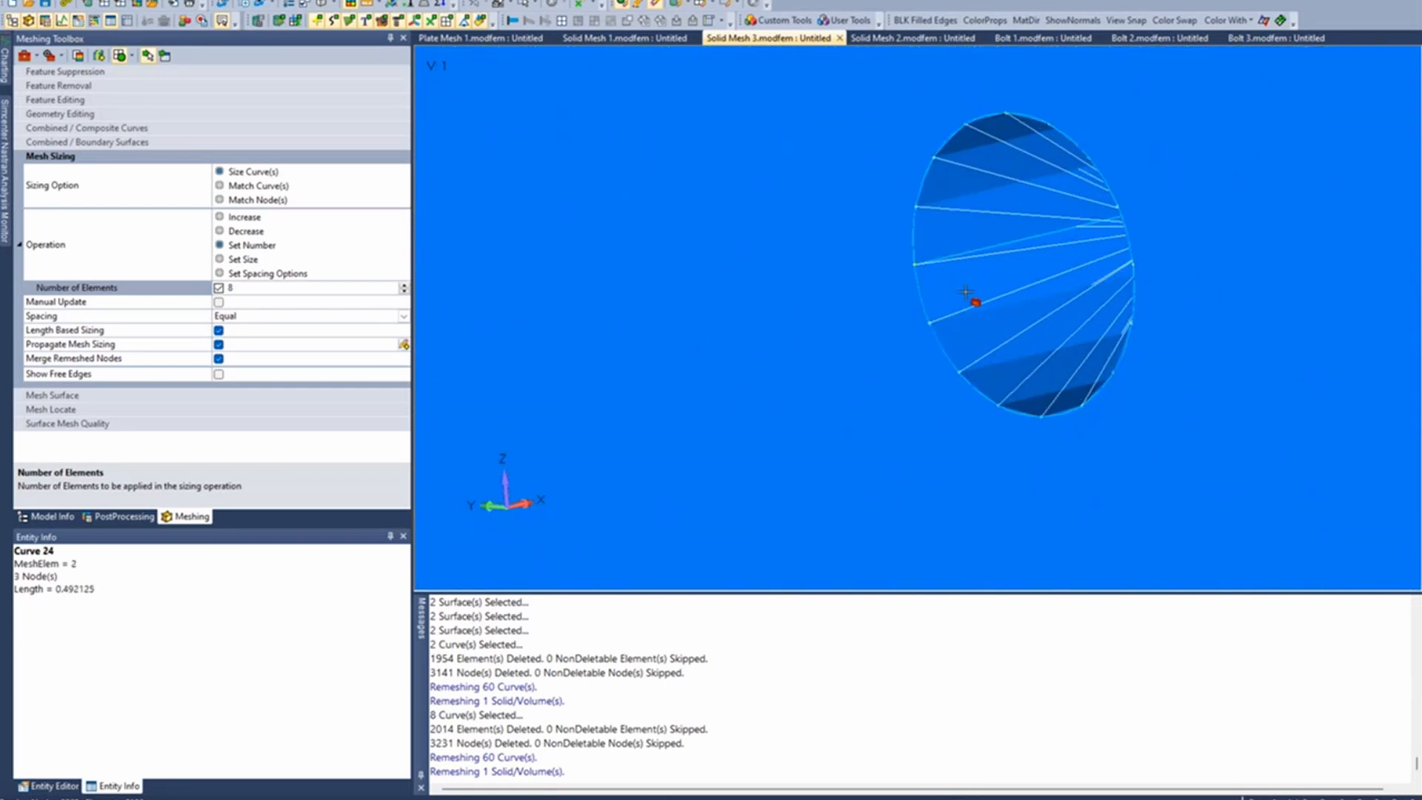
{"action": "middle_click_drag", "start_coordinate": [965, 292], "coordinate": [728, 315], "text": "ctrl"}
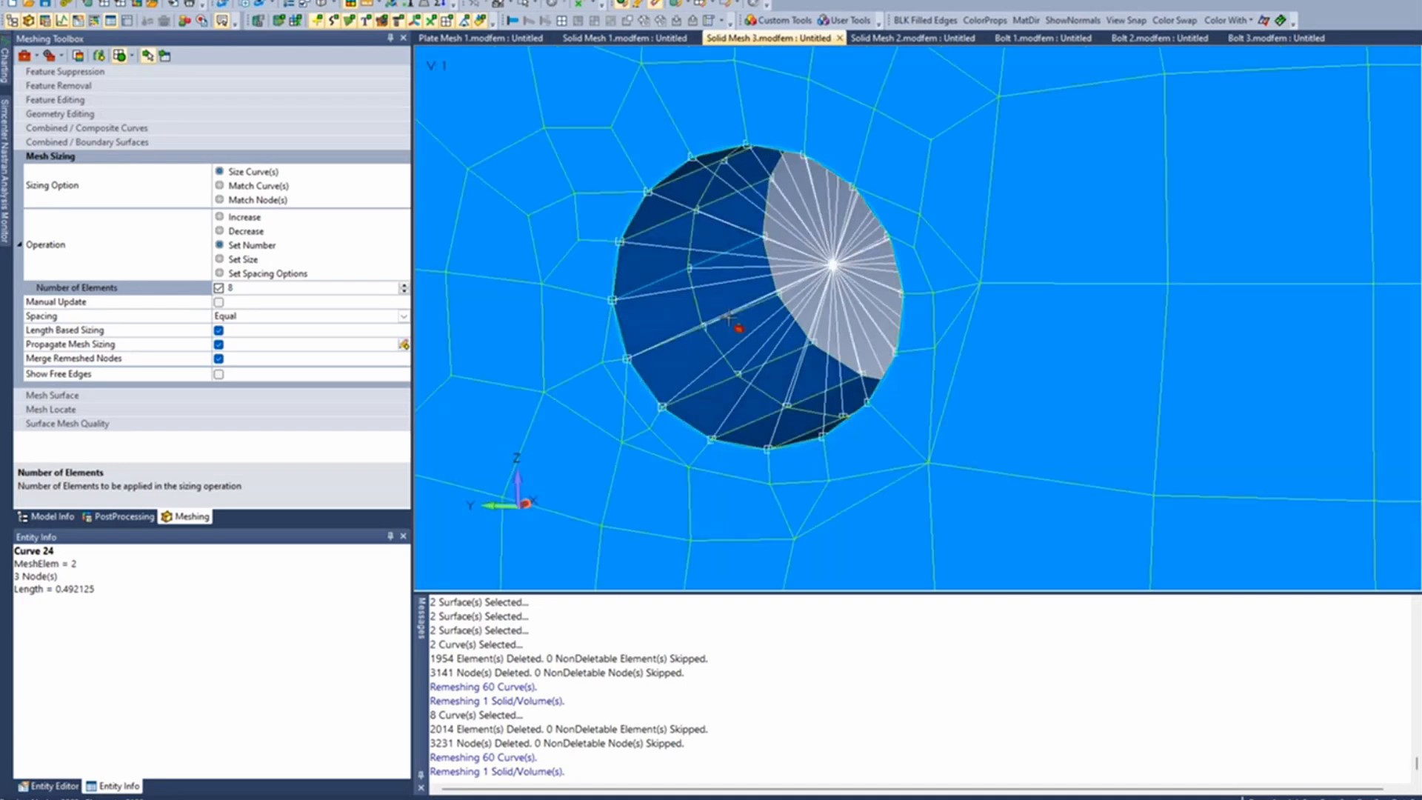
{"action": "scroll", "coordinate": [730, 319], "scroll_direction": "down", "scroll_amount": 4}
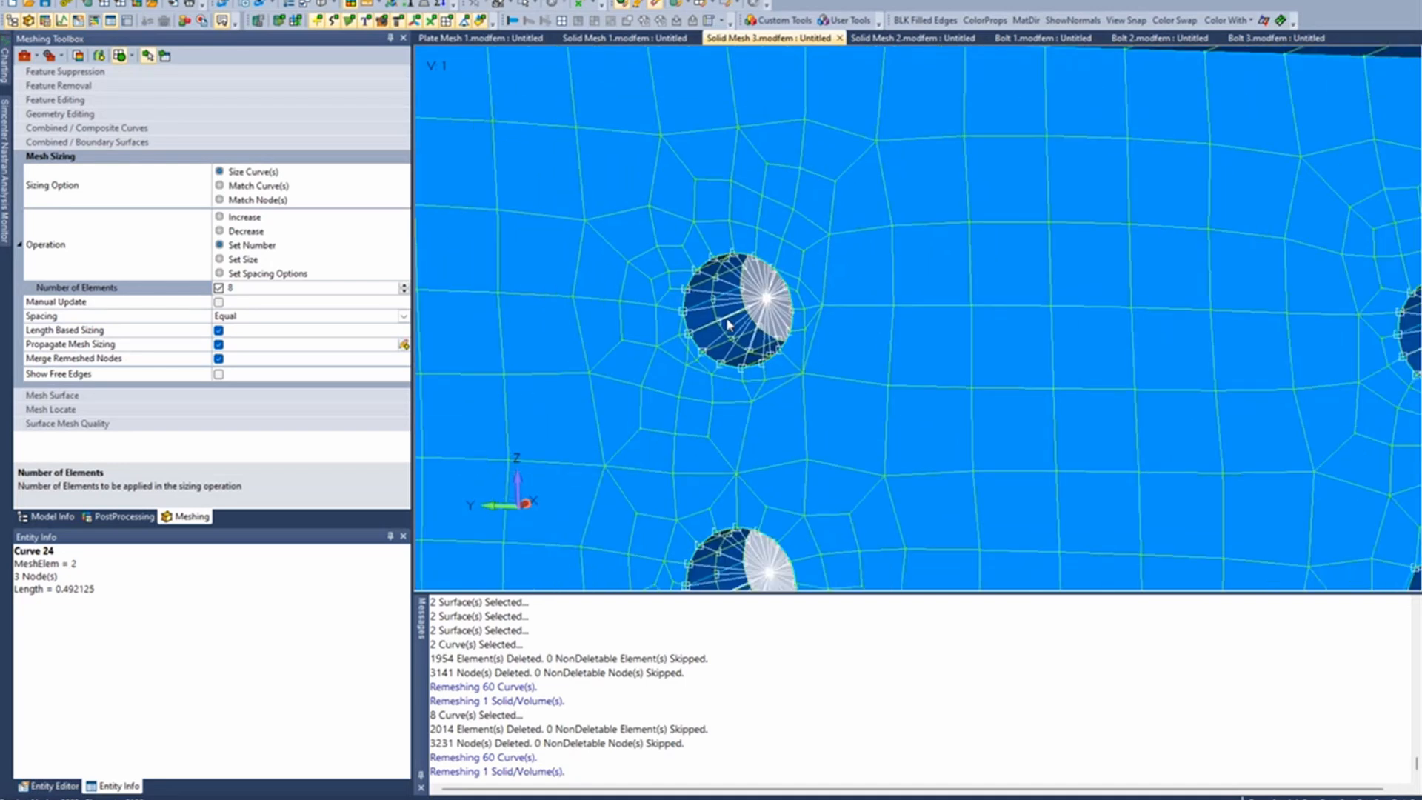
{"action": "scroll", "coordinate": [728, 322], "scroll_direction": "down", "scroll_amount": 3}
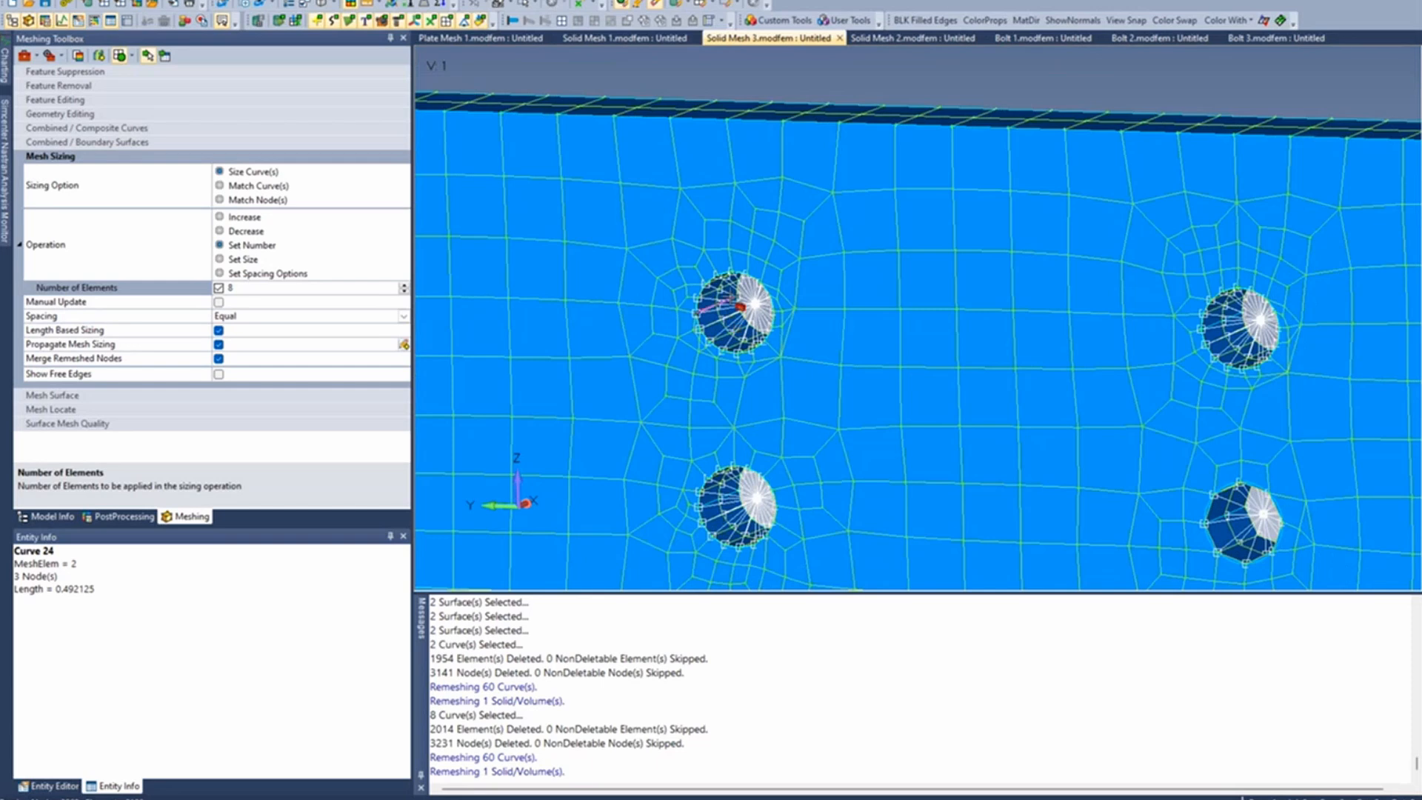
{"action": "scroll", "coordinate": [733, 325], "scroll_direction": "down", "scroll_amount": 2}
{"action": "scroll", "coordinate": [739, 314], "scroll_direction": "down", "scroll_amount": 2}
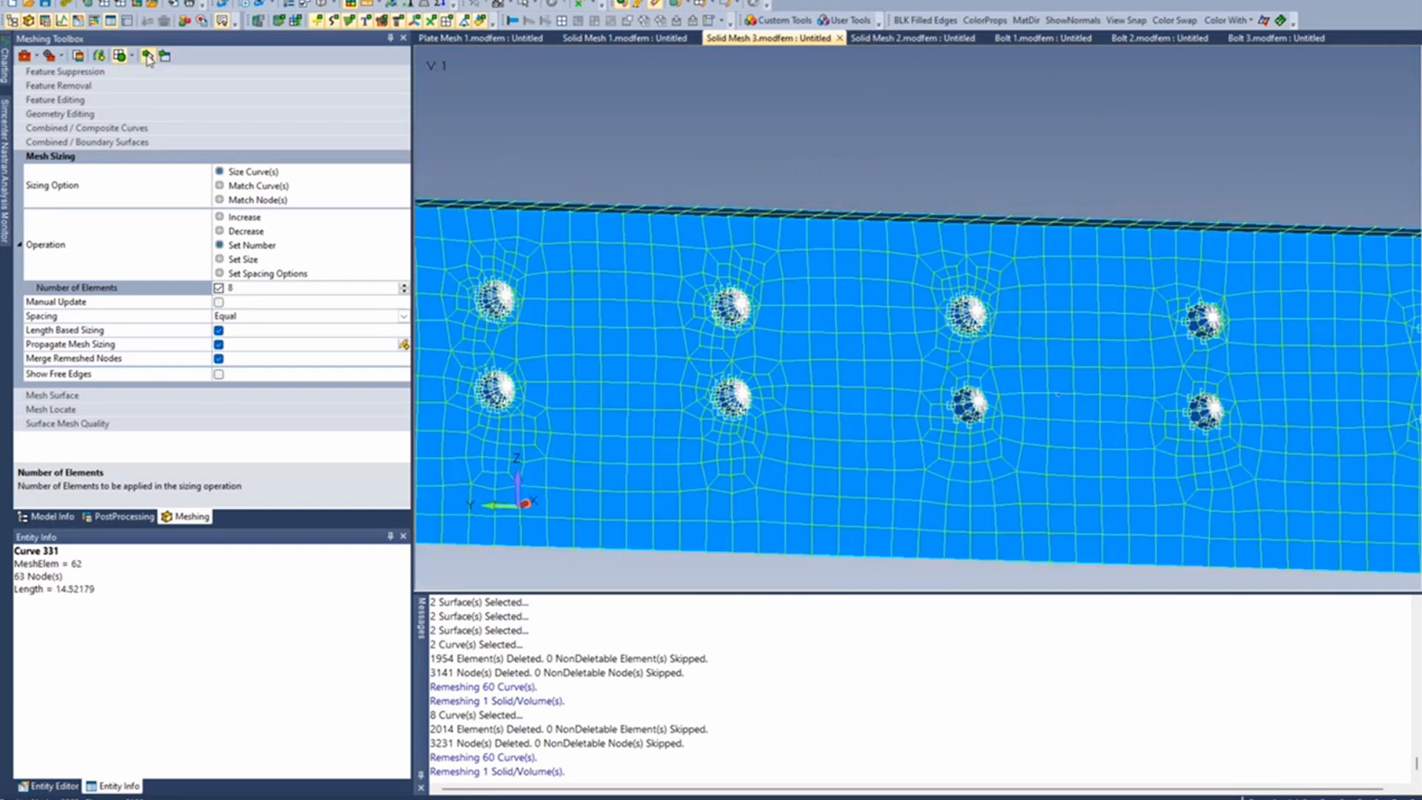
- Show the model tree and compare the Solid Mesh 2 brick mesh with the Solid Mesh 1 tetrahedral mesh and its spiders
{"action": "left_click", "coordinate": [49, 516]}
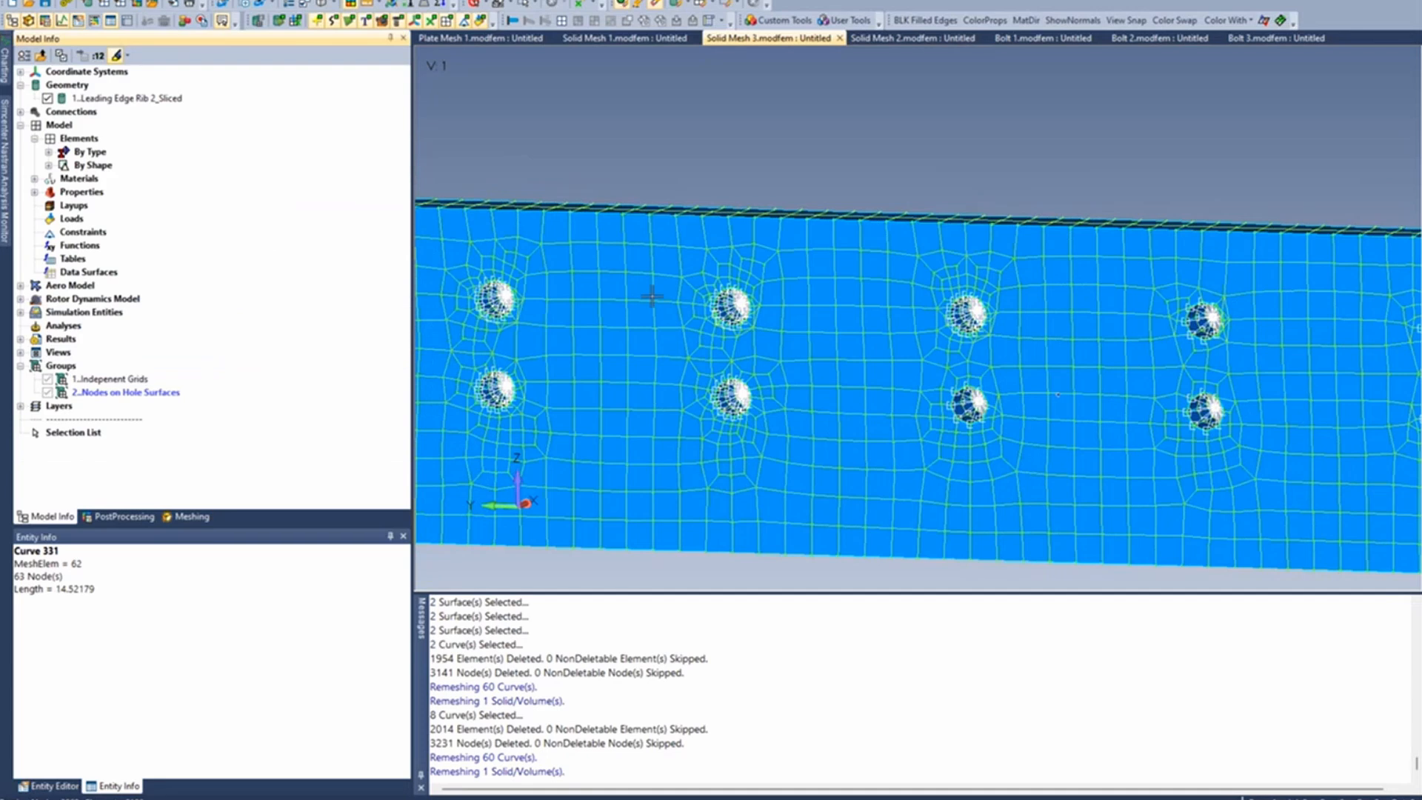
{"action": "left_click", "coordinate": [896, 41]}
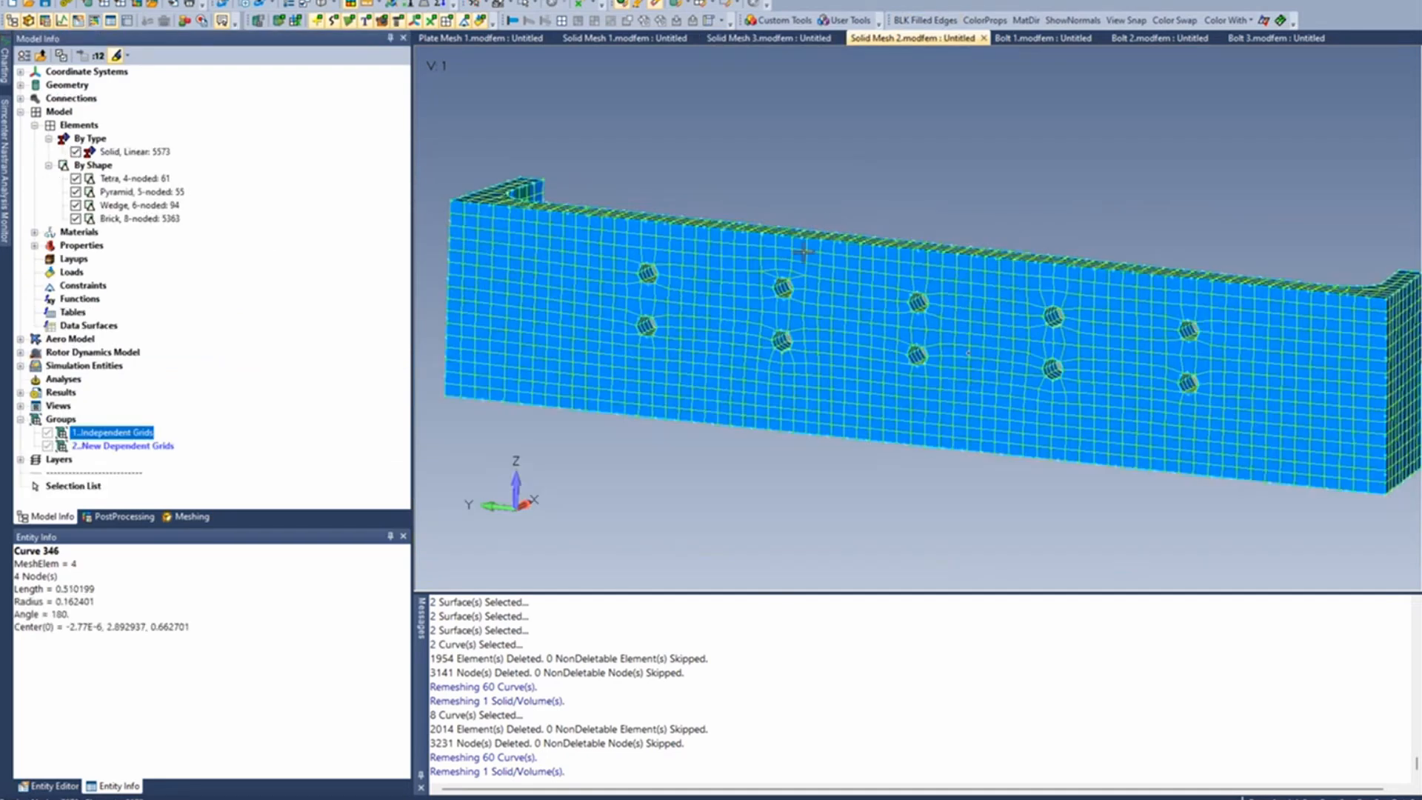
{"action": "middle_click_drag", "start_coordinate": [804, 252], "coordinate": [809, 333]}
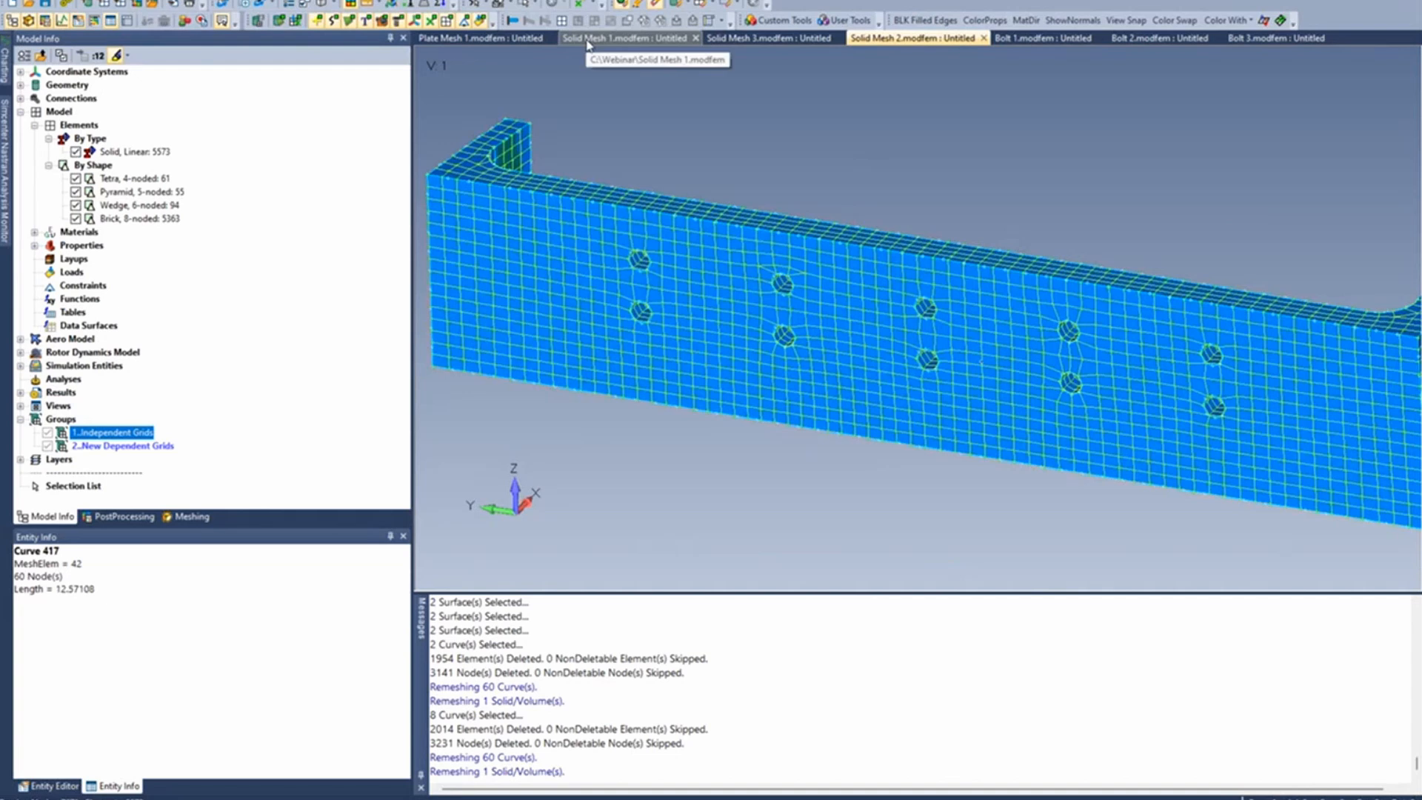
{"action": "left_click", "coordinate": [588, 38]}
{"action": "scroll", "coordinate": [733, 280], "scroll_direction": "down", "scroll_amount": 3}
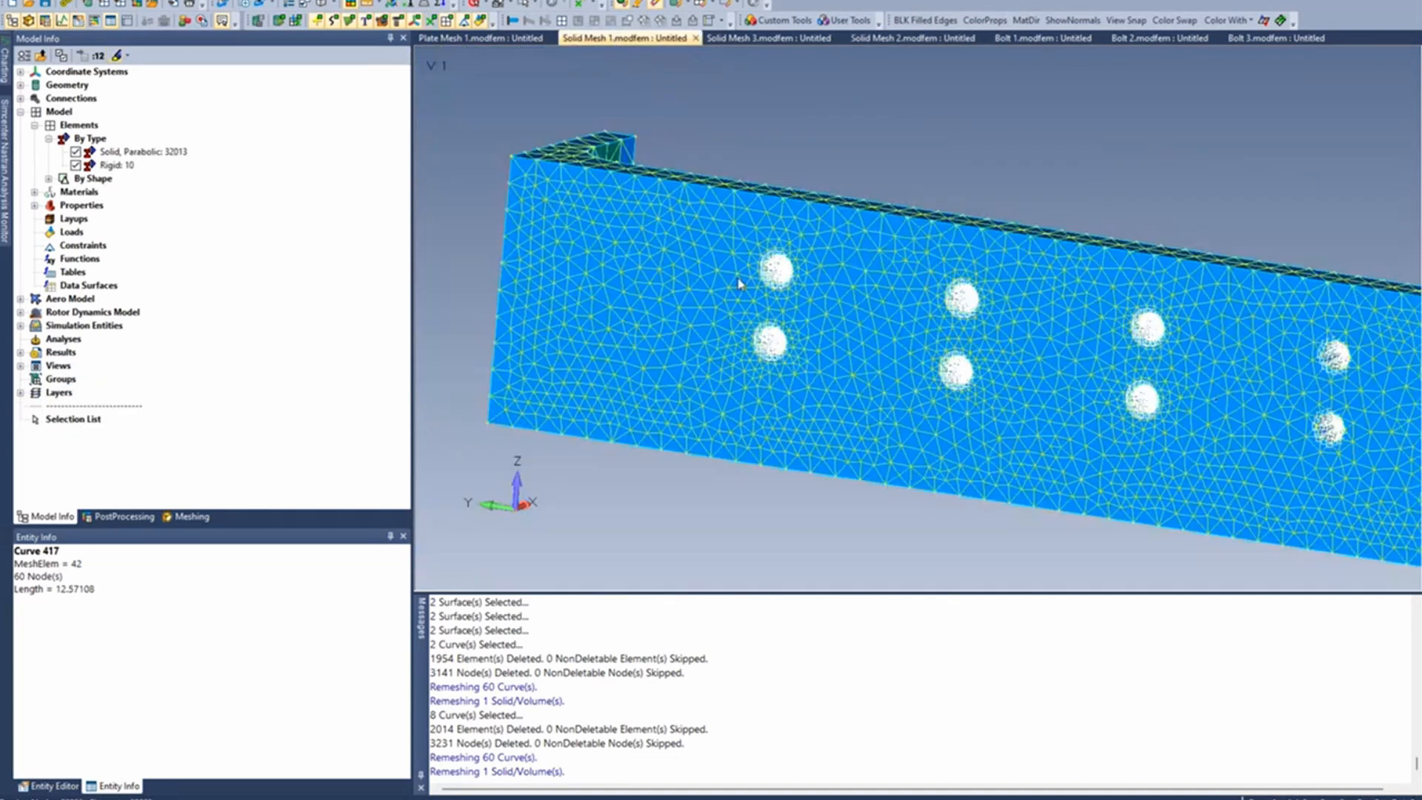
{"action": "scroll", "coordinate": [740, 283], "scroll_direction": "down", "scroll_amount": 3}
{"action": "middle_click_drag", "start_coordinate": [972, 283], "coordinate": [818, 236], "text": "ctrl"}
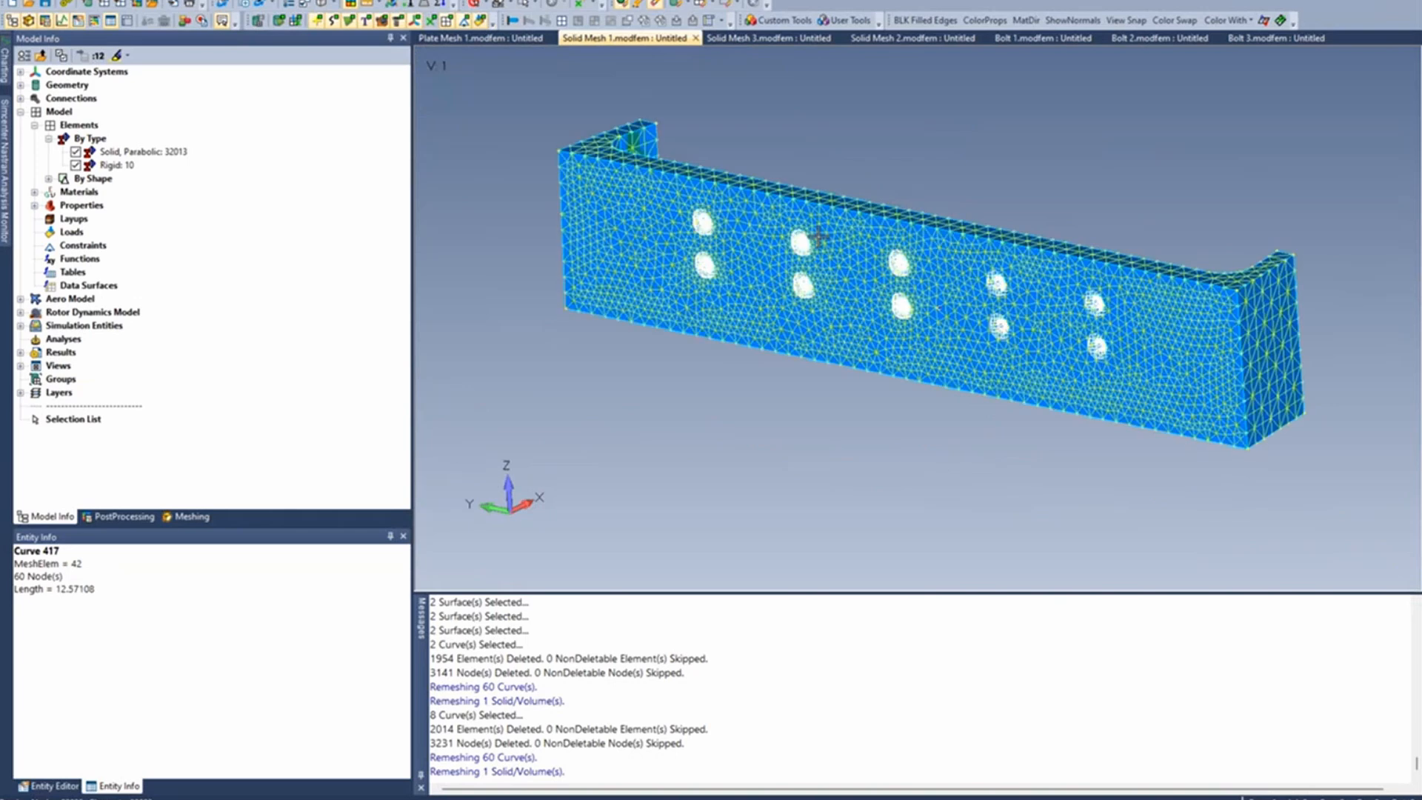
- Return to the Solid Mesh 2 model and frame the holes at the first columns of the plate
{"action": "left_click", "coordinate": [914, 38]}
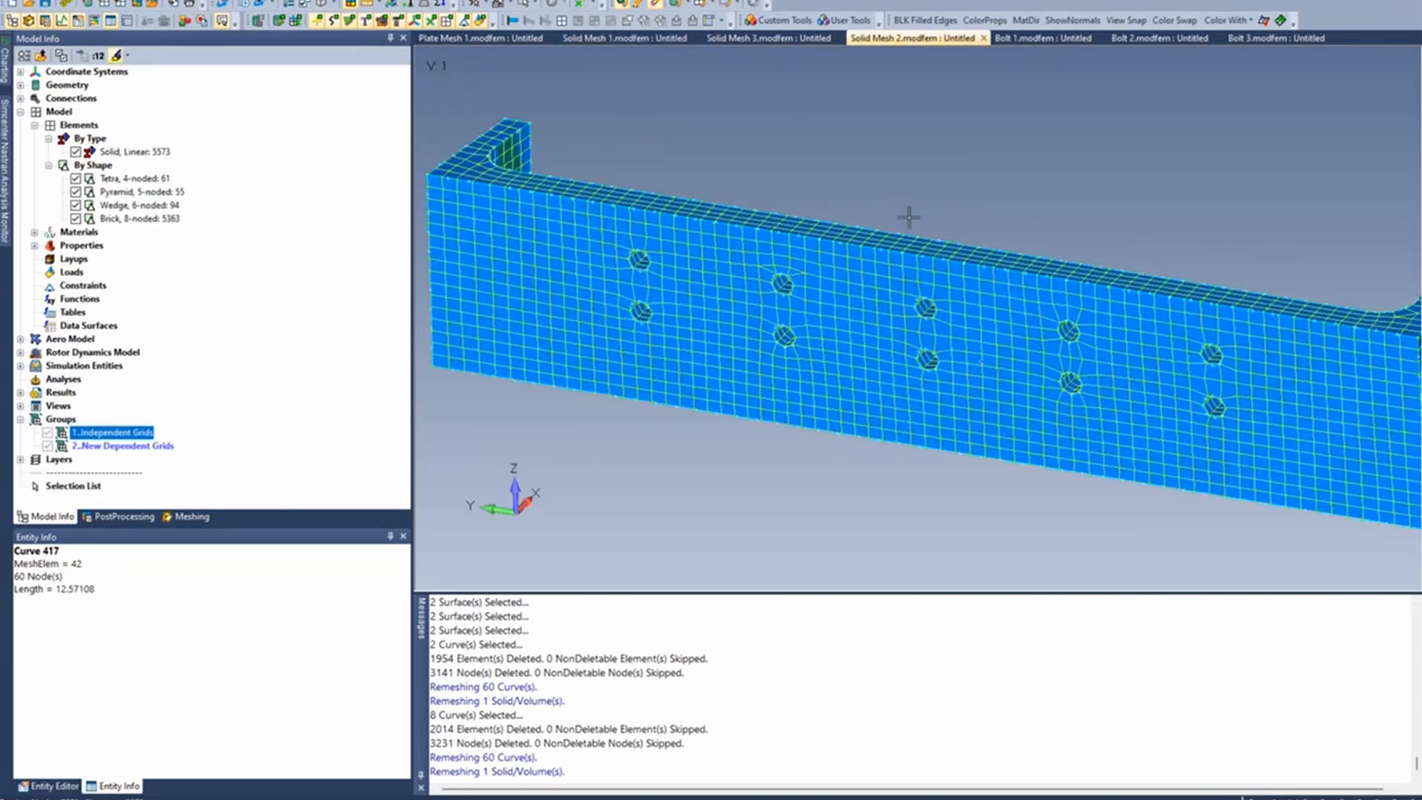
{"action": "scroll", "coordinate": [910, 217], "scroll_direction": "down", "scroll_amount": 2}
{"action": "middle_click_drag", "start_coordinate": [915, 215], "coordinate": [844, 198], "text": "ctrl"}
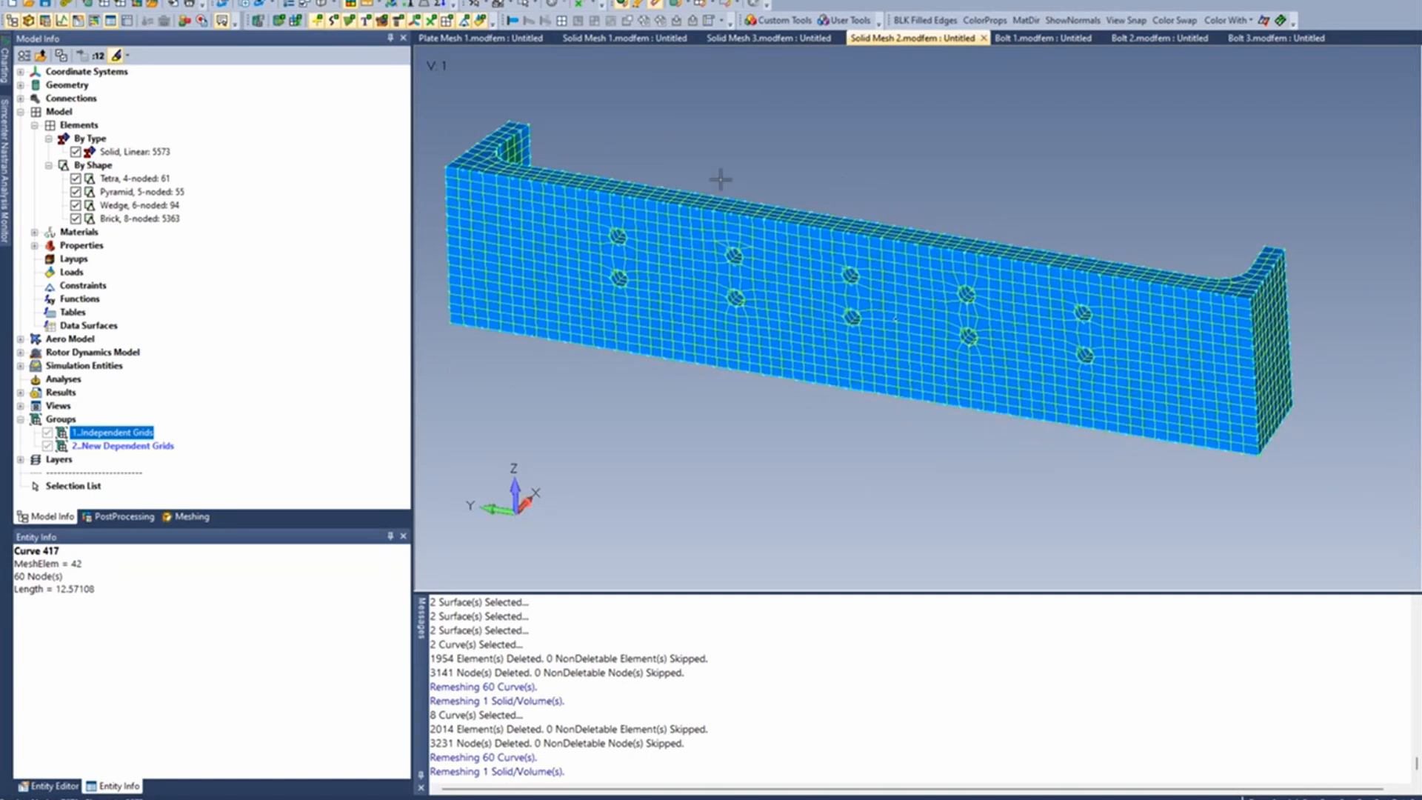
{"action": "middle_click_drag", "start_coordinate": [721, 172], "coordinate": [725, 165]}
{"action": "scroll", "coordinate": [617, 254], "scroll_direction": "up", "scroll_amount": 2}
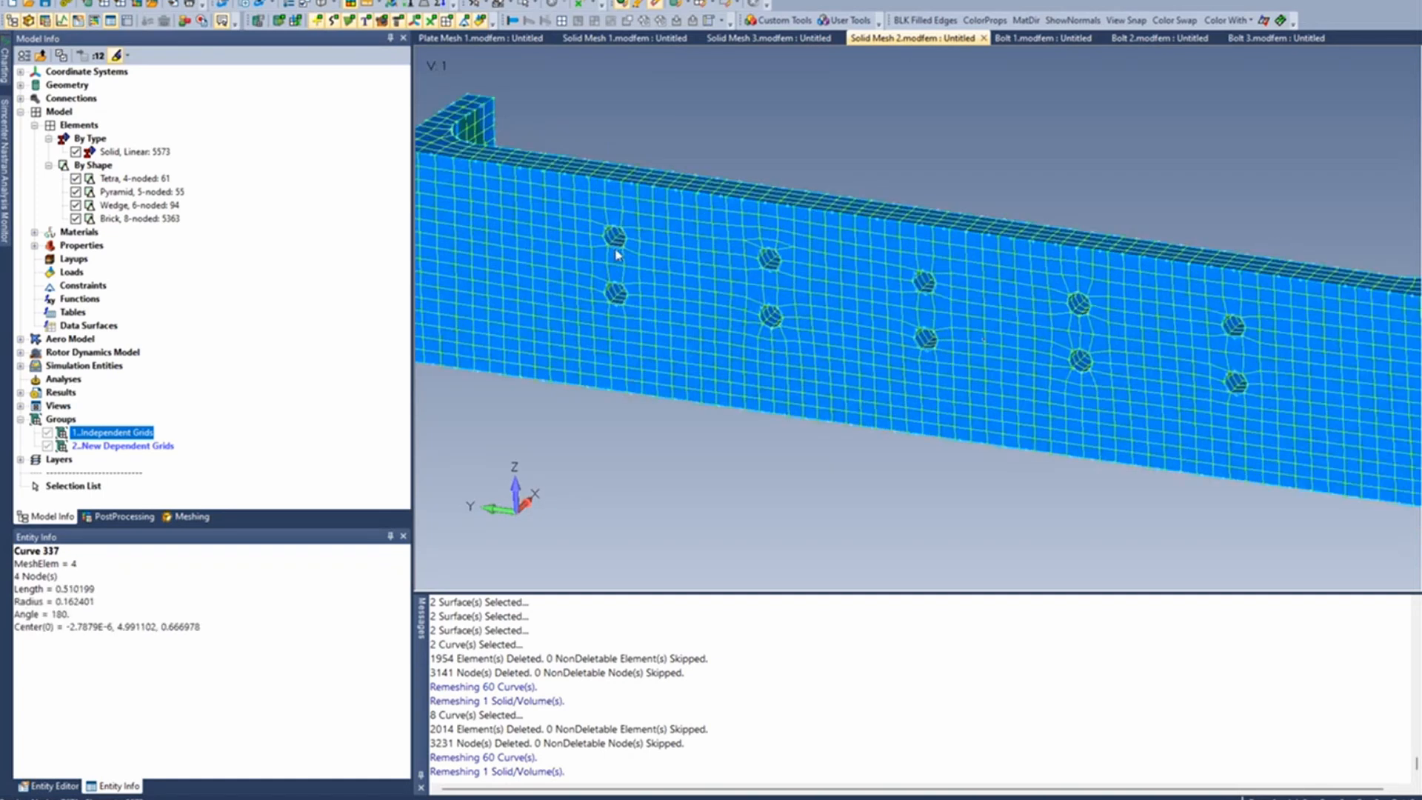
{"action": "scroll", "coordinate": [617, 254], "scroll_direction": "up", "scroll_amount": 2}
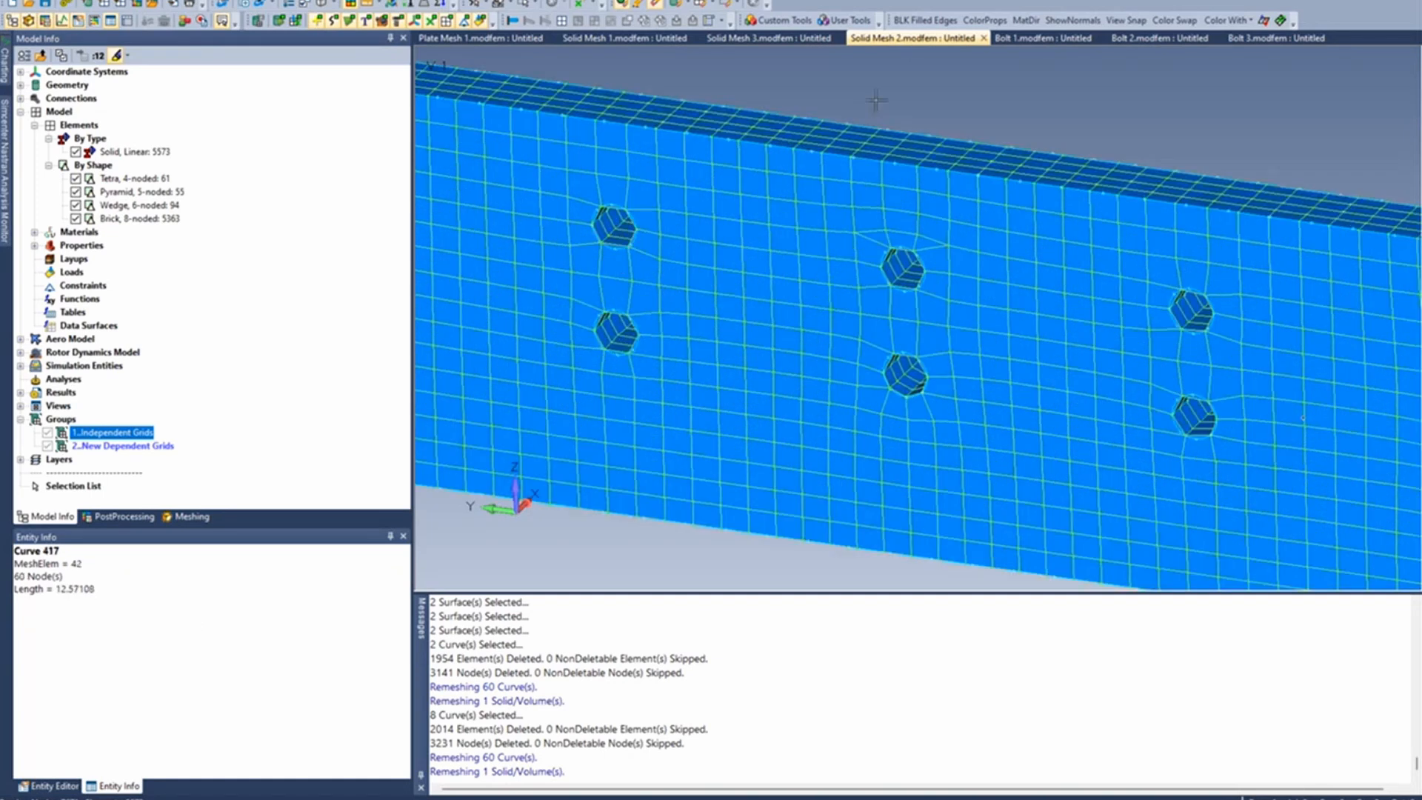
- Use the Spider Surfaces tool to create rigid spiders in the lower and upper holes of the first column from their inner surfaces
{"action": "left_click", "coordinate": [799, 25]}
{"action": "mouse_move", "coordinate": [798, 307]}
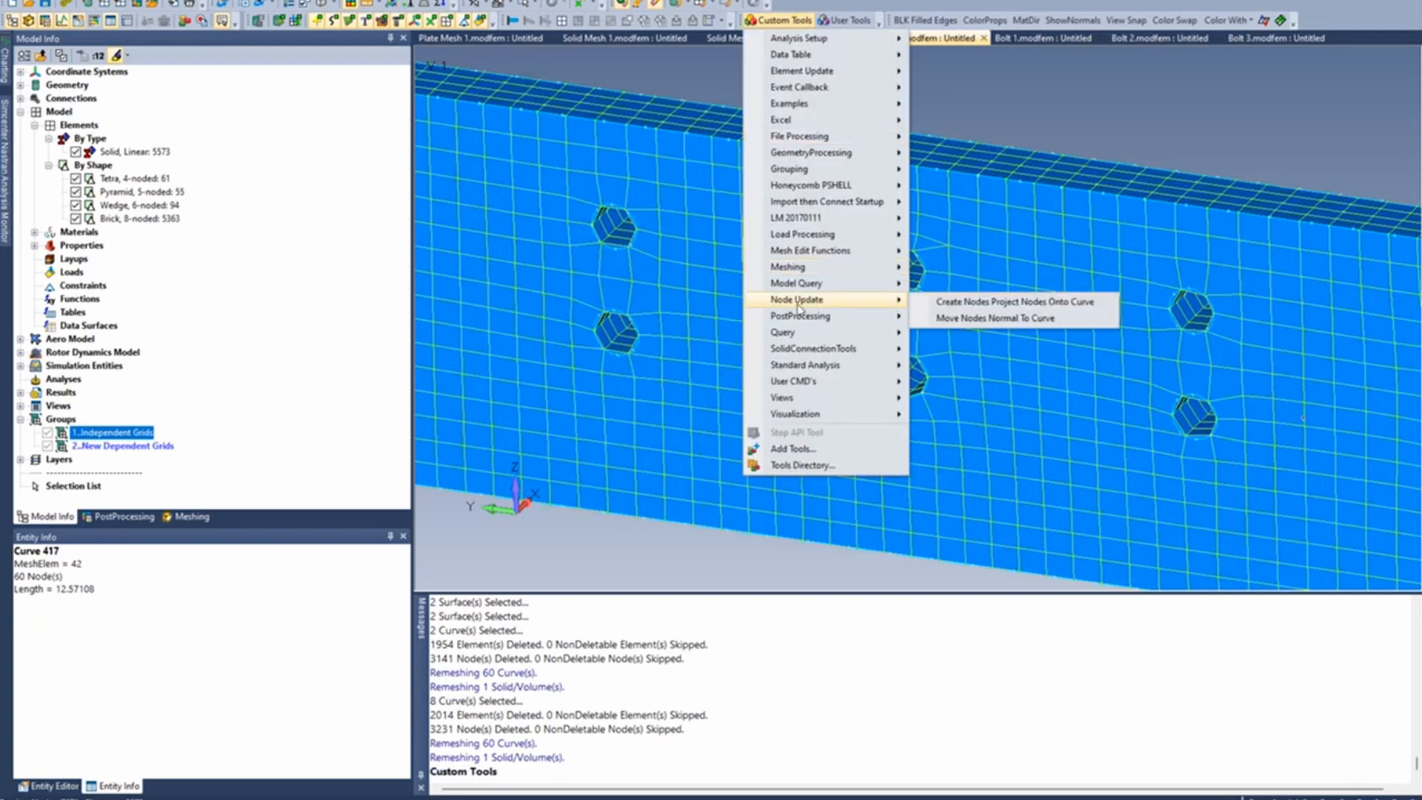
{"action": "mouse_move", "coordinate": [795, 366]}
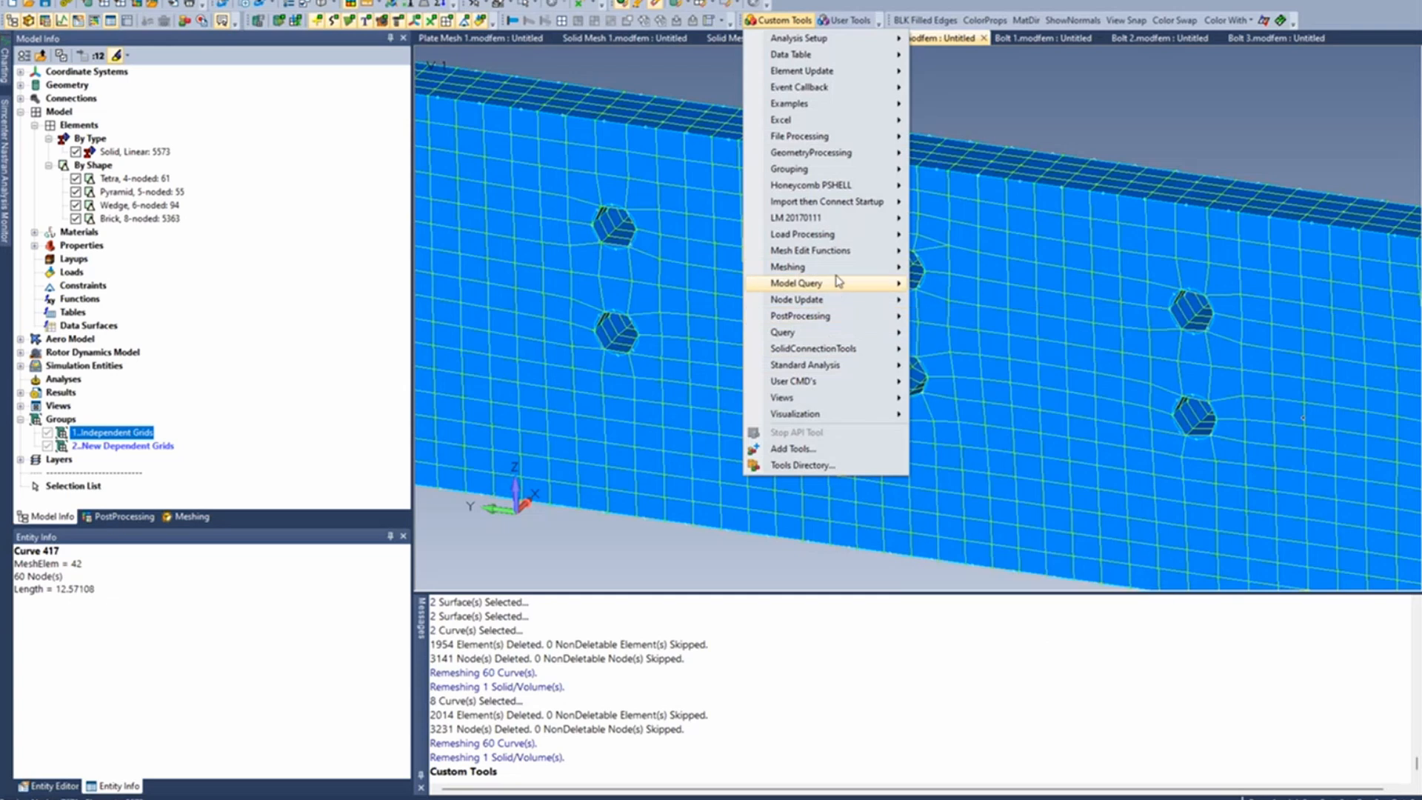
{"action": "mouse_move", "coordinate": [844, 268]}
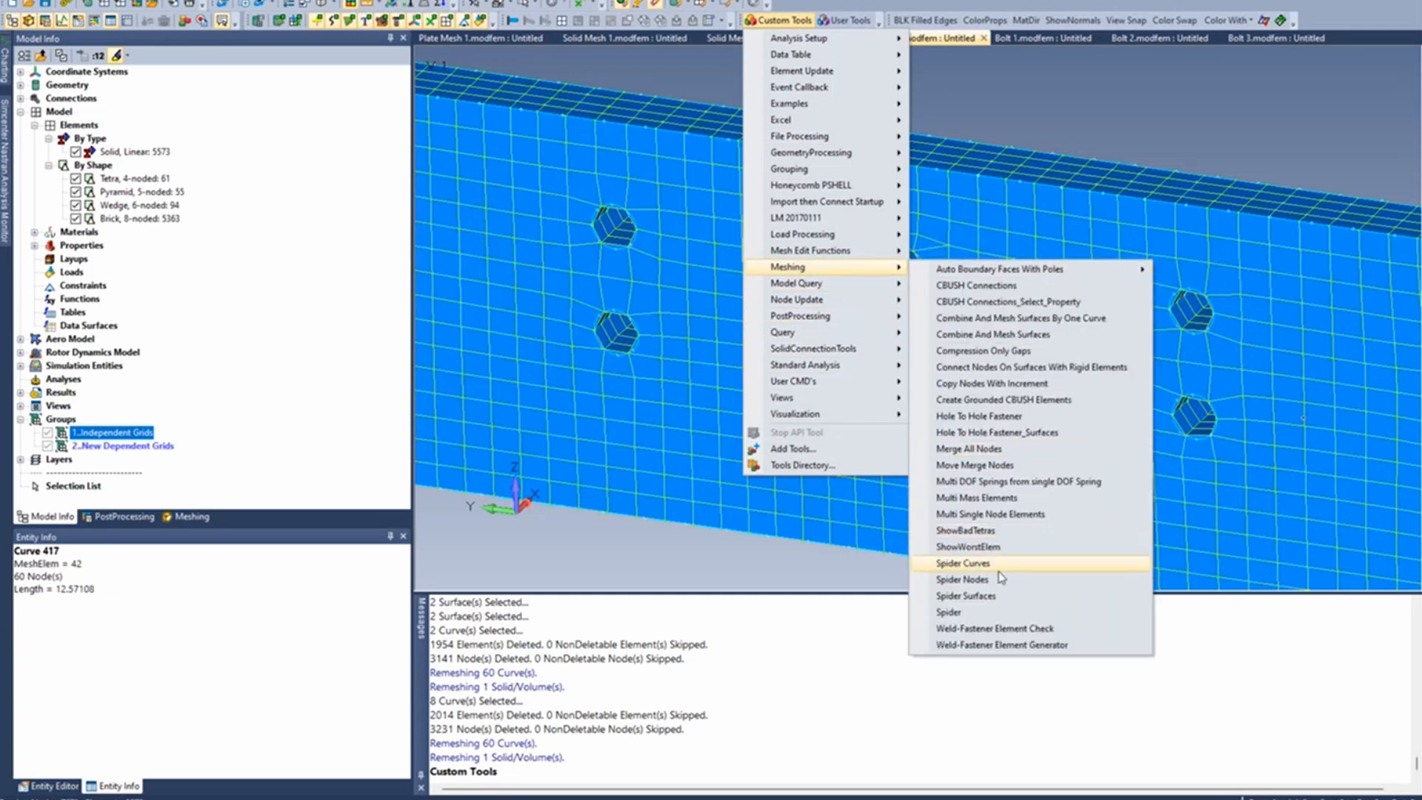
{"action": "left_click", "coordinate": [992, 595]}
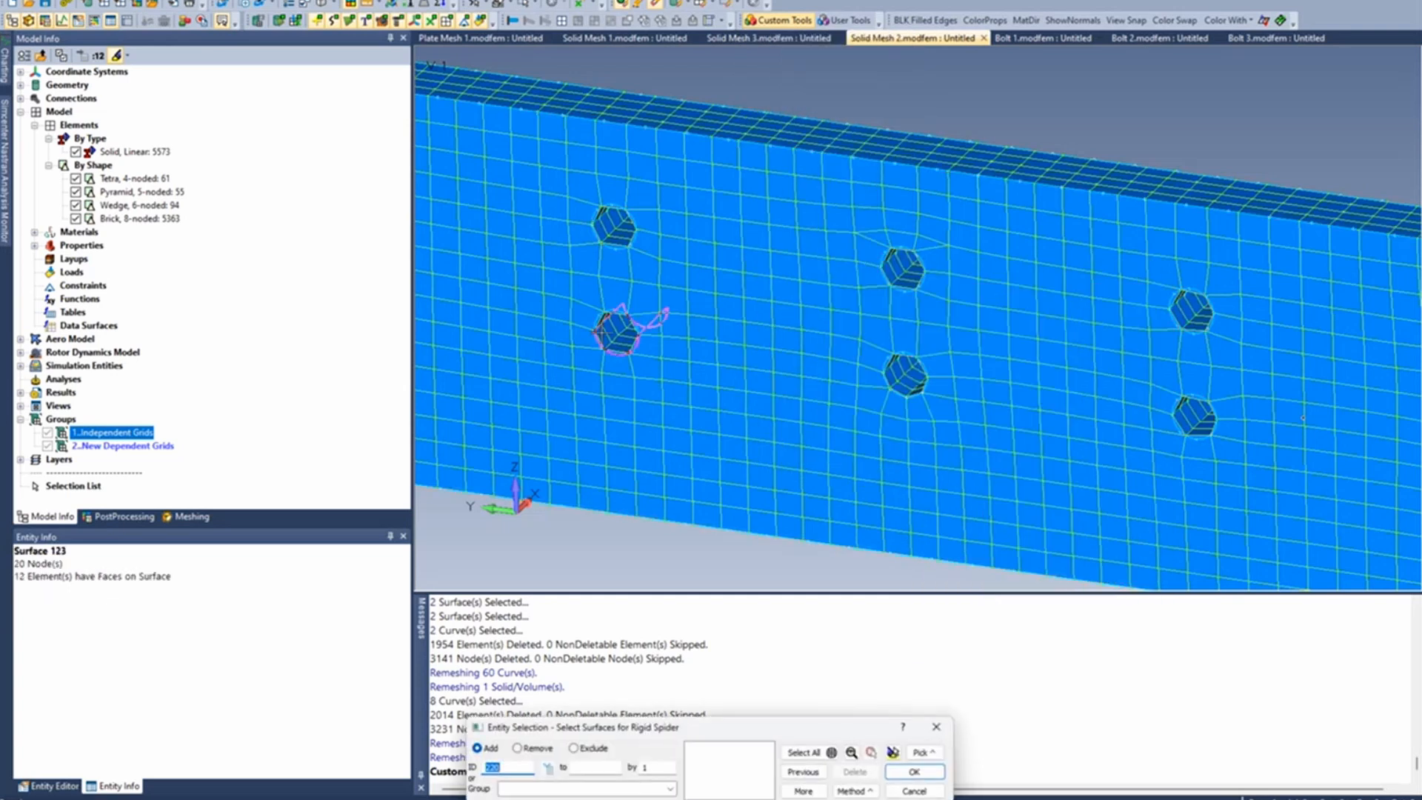
{"action": "middle_click_drag", "start_coordinate": [607, 304], "coordinate": [609, 277]}
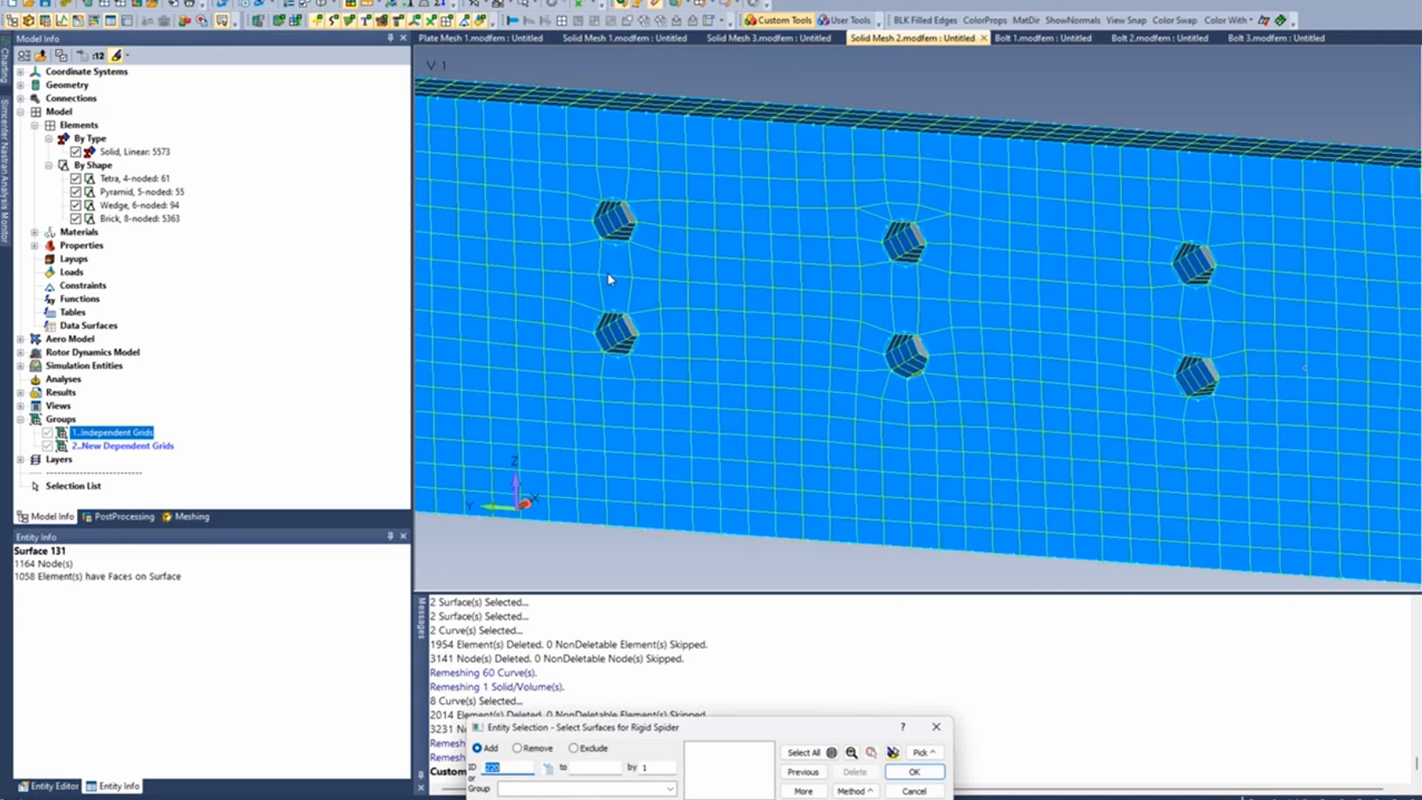
{"action": "left_click", "coordinate": [614, 330]}
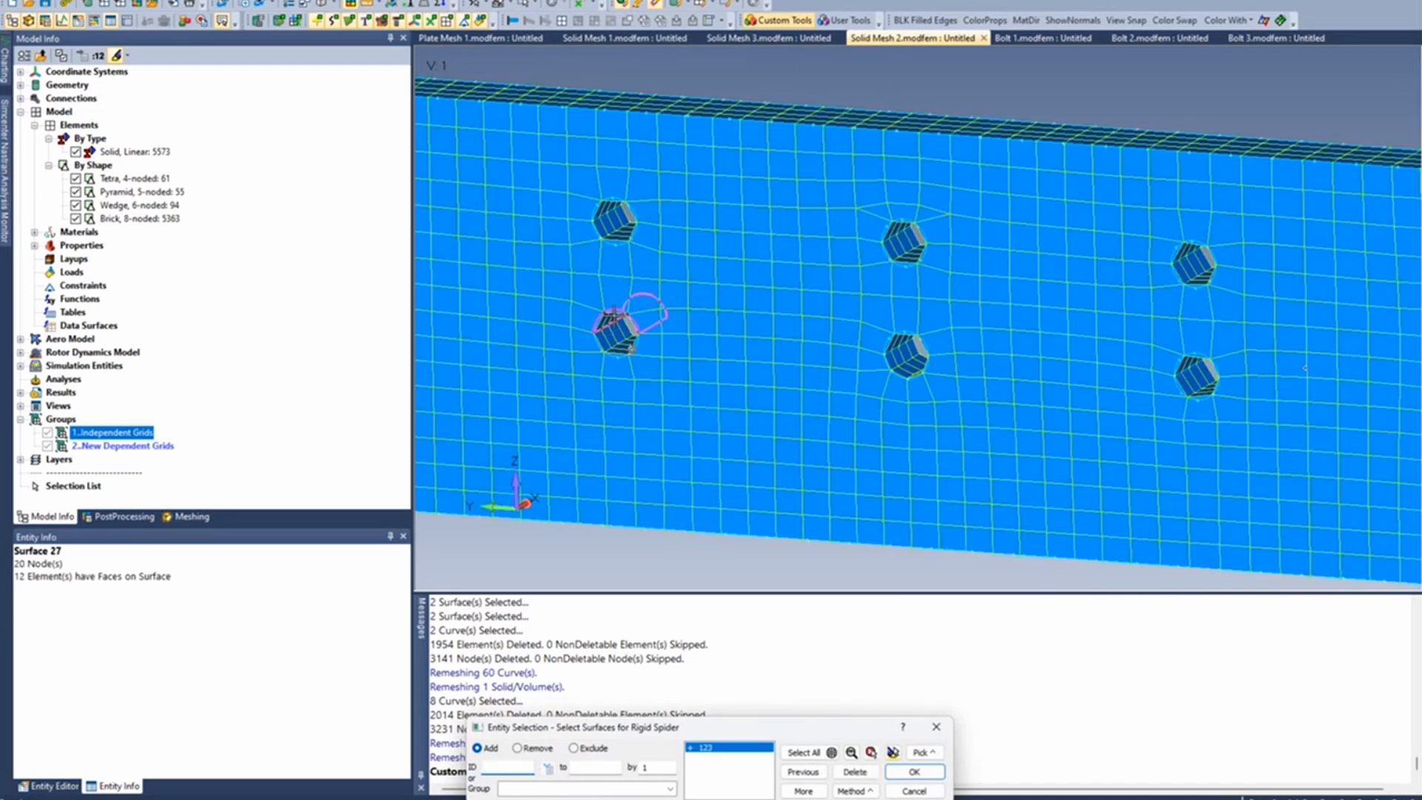
{"action": "left_click", "coordinate": [614, 318]}
{"action": "left_click", "coordinate": [914, 771]}
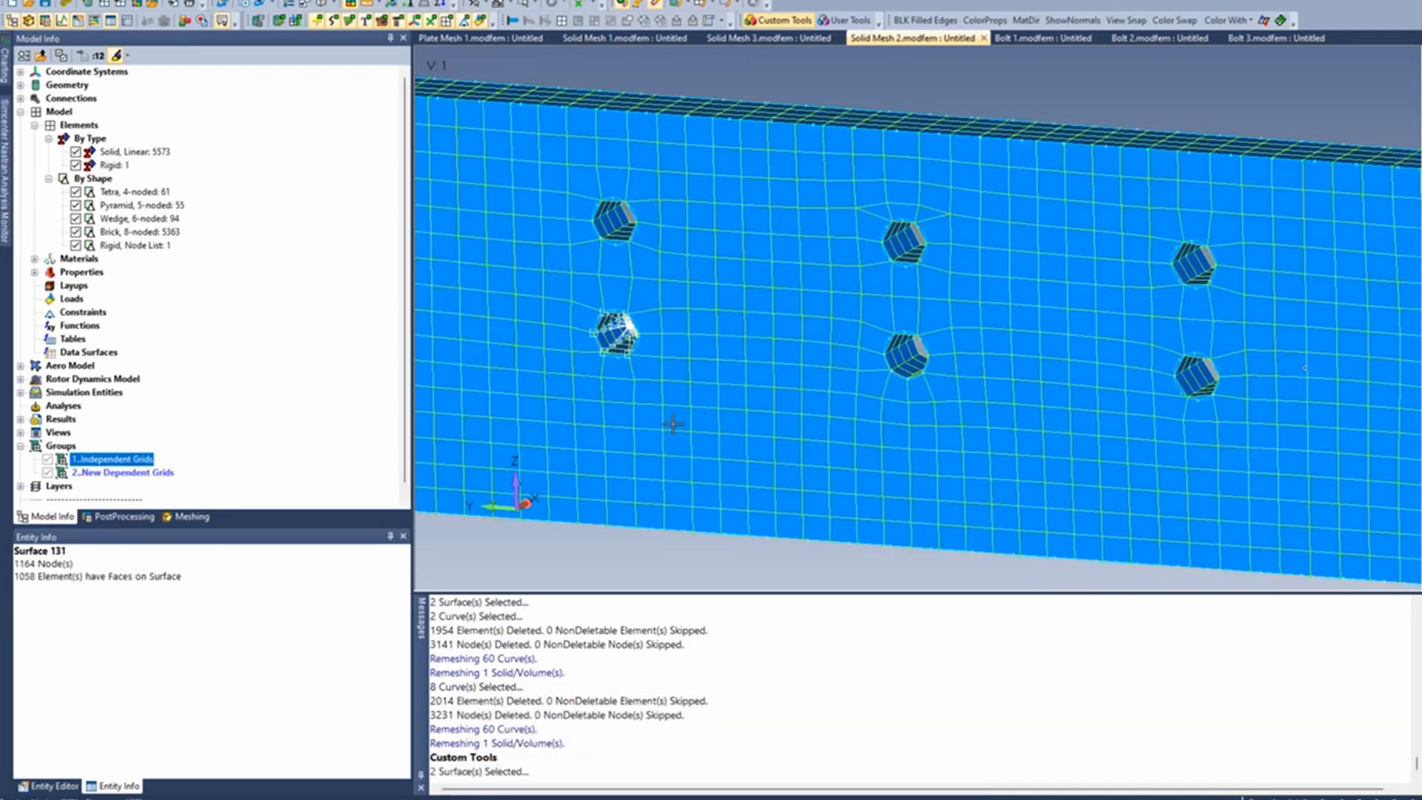
{"action": "scroll", "coordinate": [614, 233], "scroll_direction": "up", "scroll_amount": 3}
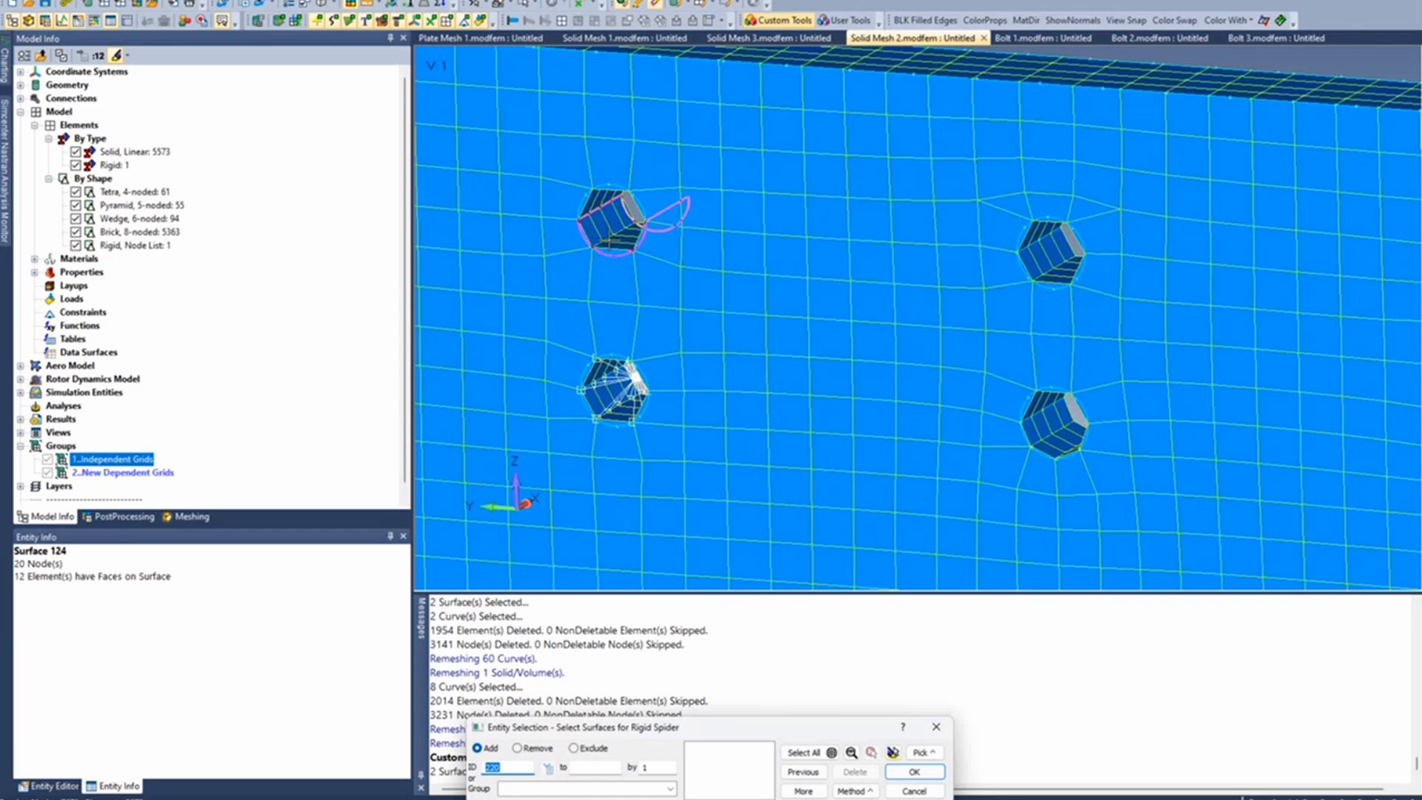
{"action": "left_click", "coordinate": [608, 239]}
{"action": "key", "text": "Return"}
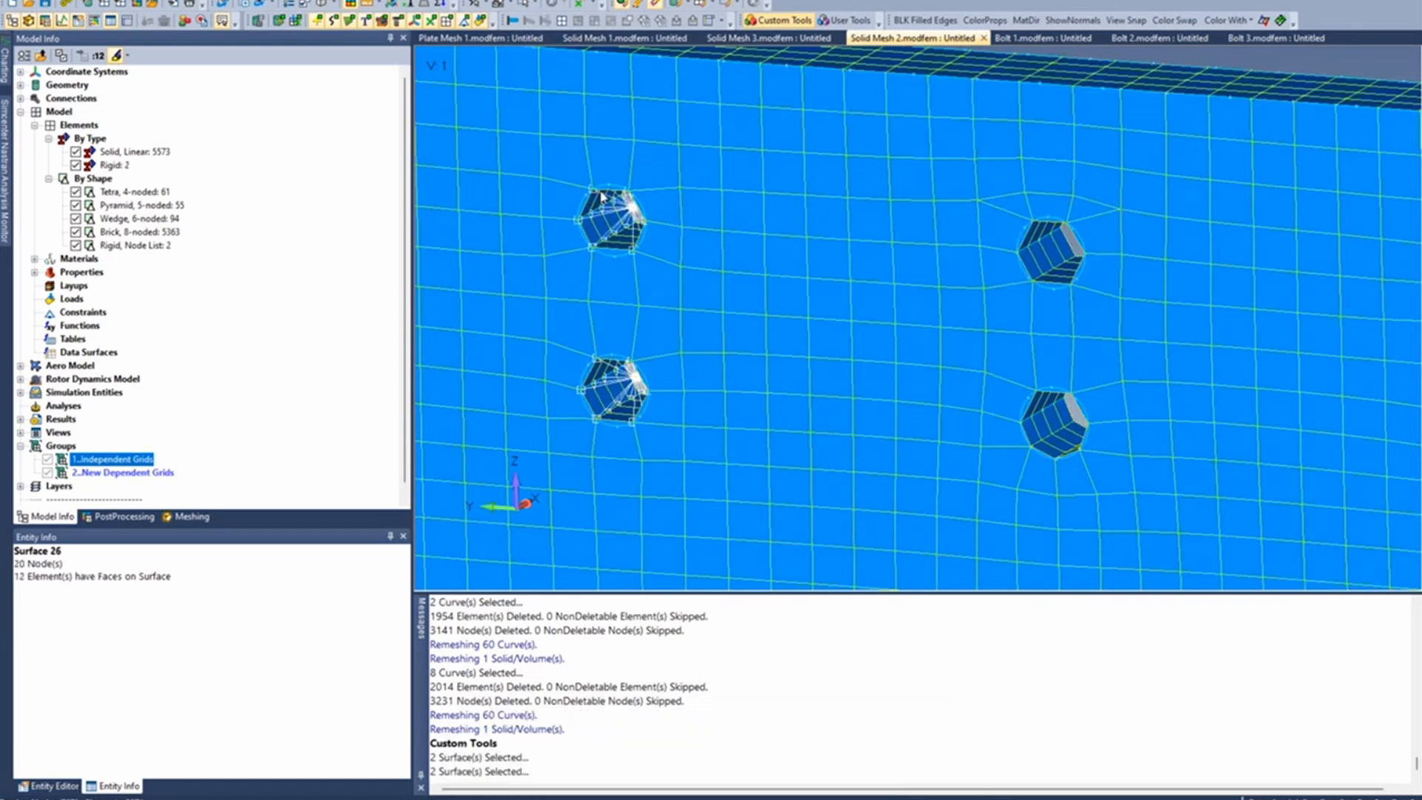
- Create rigid spiders in the upper and lower holes of the second column from their inner surfaces
{"action": "left_click", "coordinate": [1042, 259]}
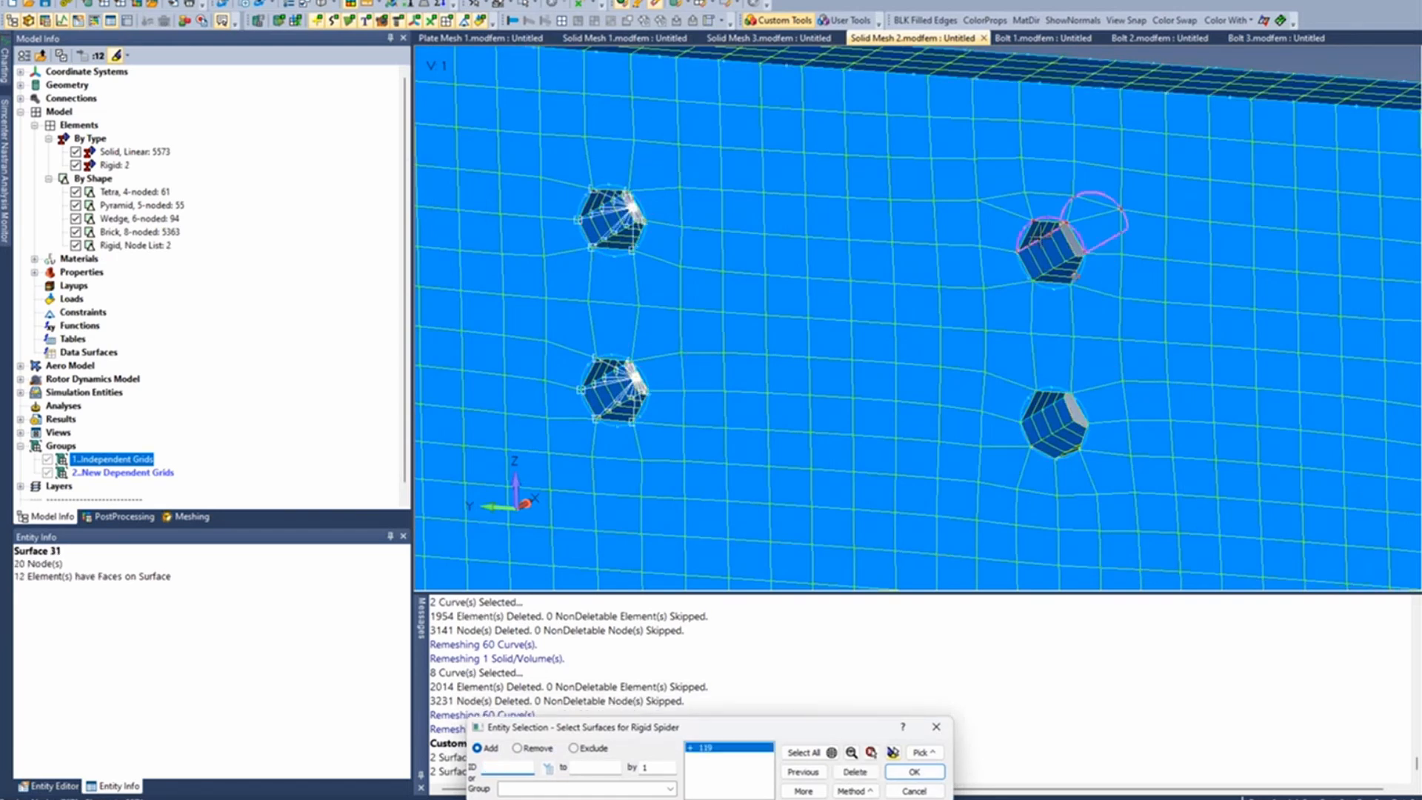
{"action": "key", "text": "Return"}
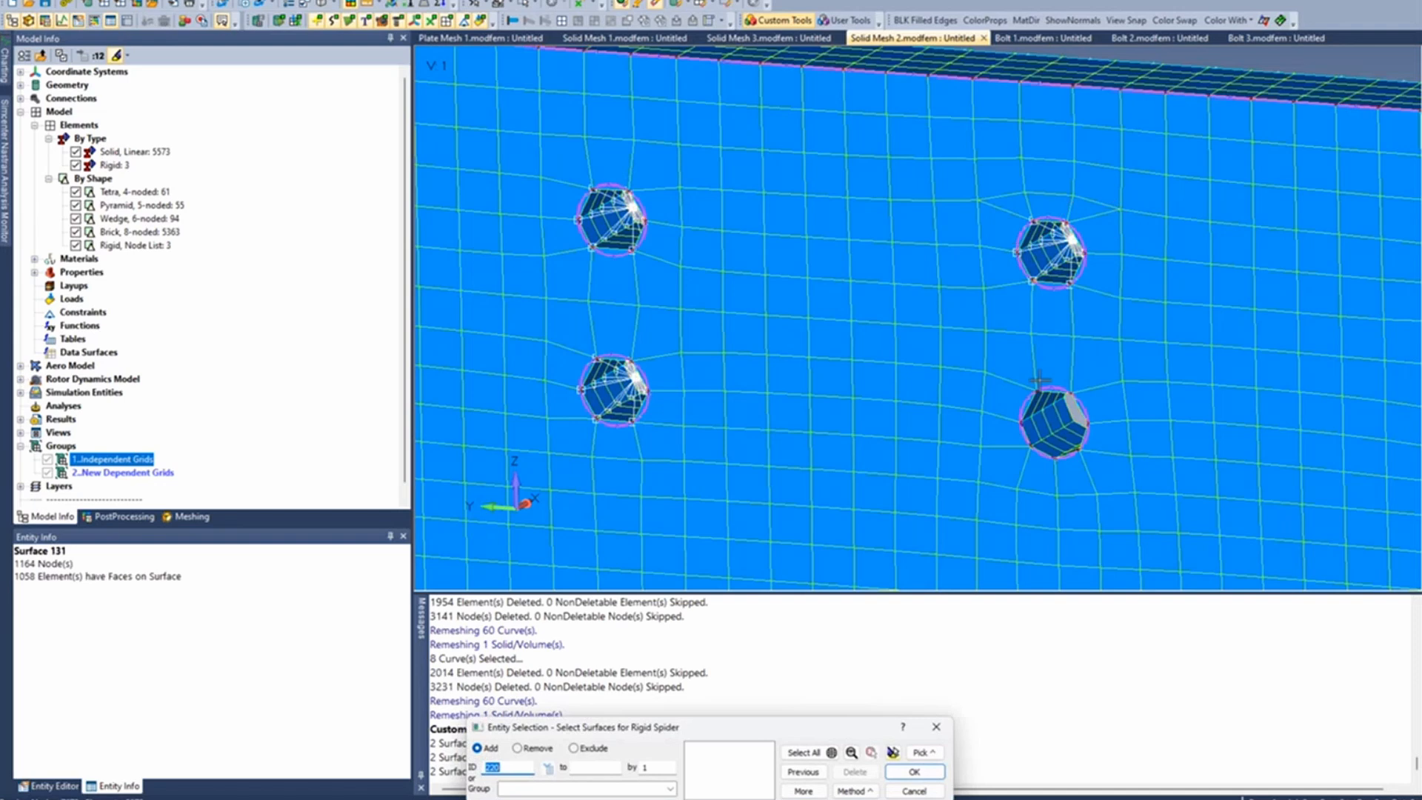
{"action": "left_click", "coordinate": [1043, 425]}
{"action": "left_click", "coordinate": [1046, 405]}
{"action": "key", "text": "Return"}
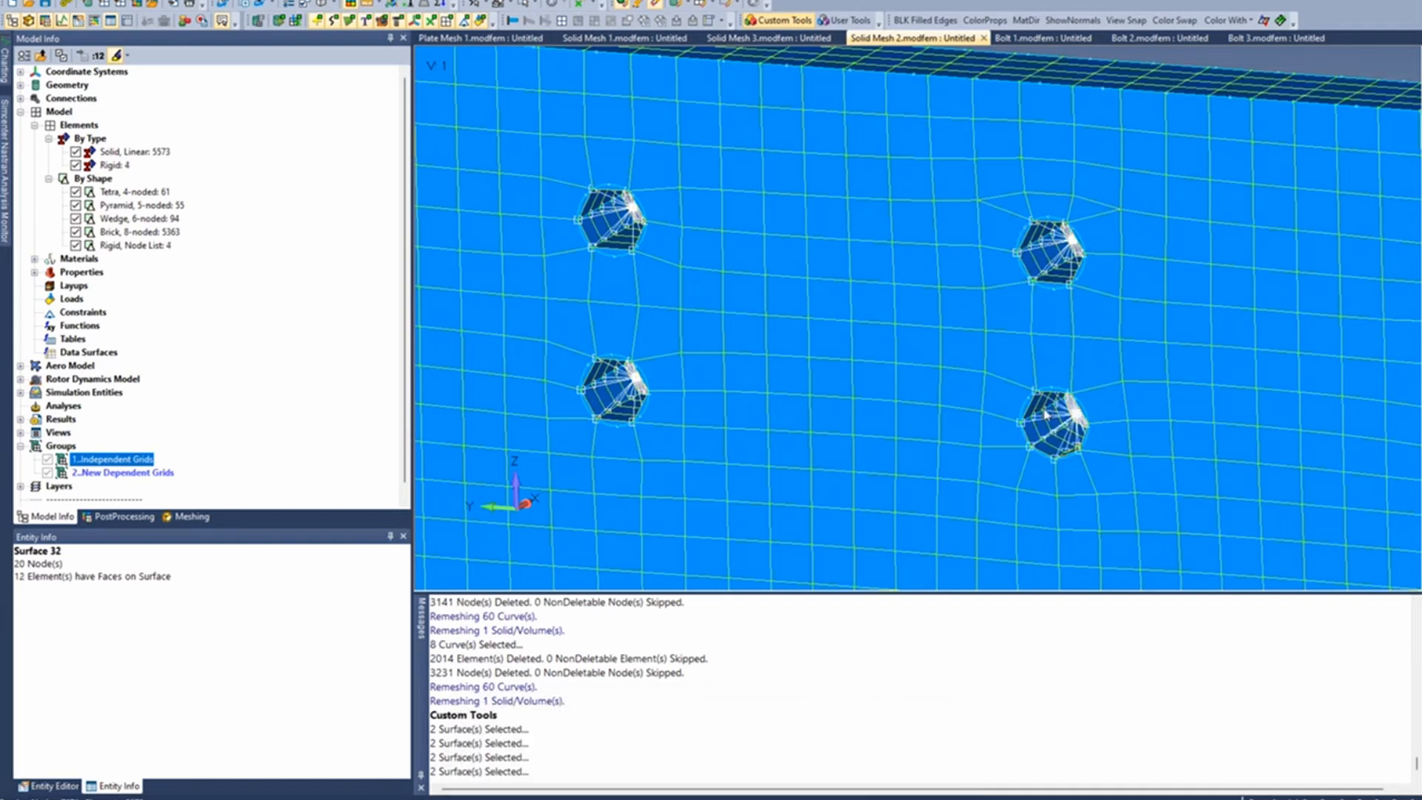
- Create rigid spiders in the lower and upper holes of the third column from their inner surfaces
{"action": "middle_click_drag", "start_coordinate": [1175, 490], "coordinate": [559, 489], "text": "ctrl"}
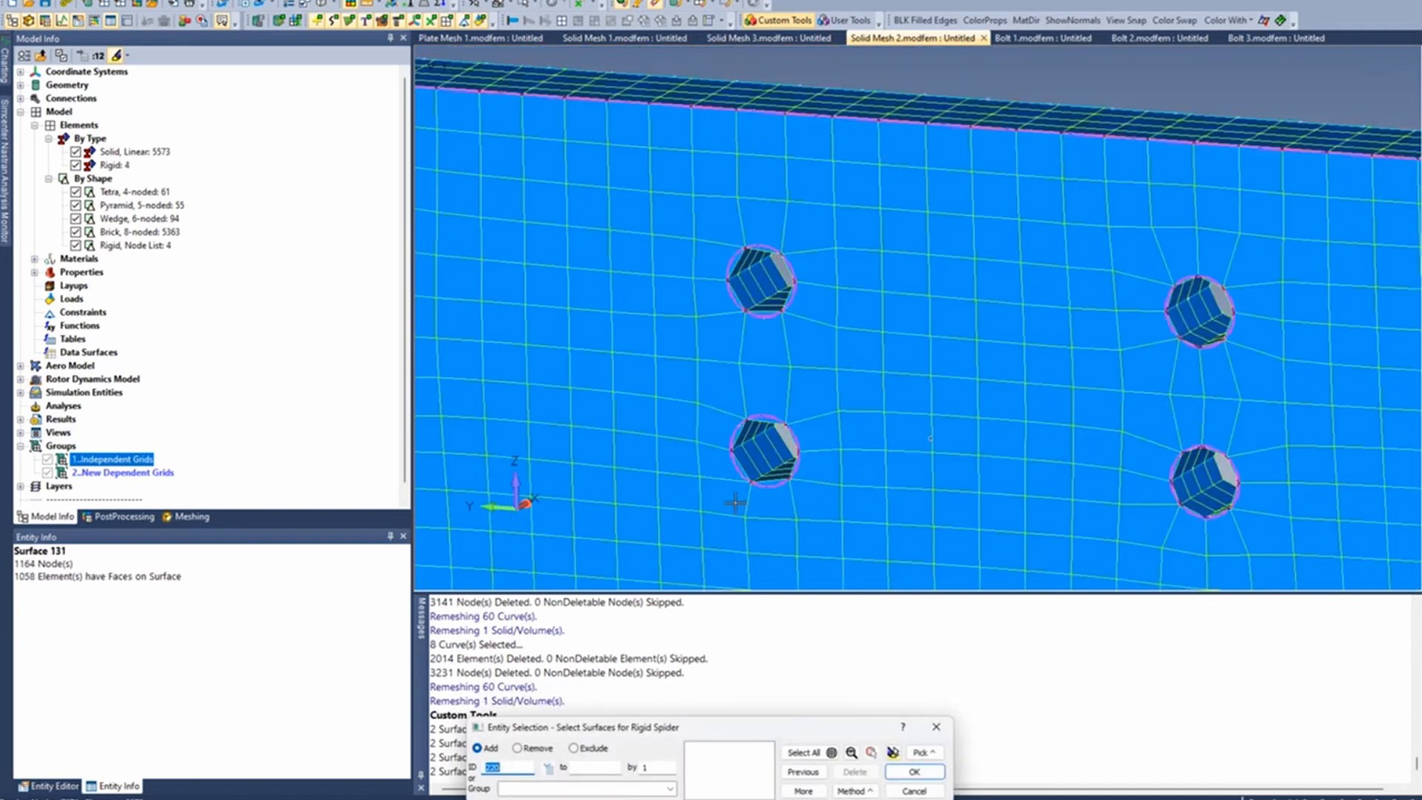
{"action": "left_click", "coordinate": [747, 455]}
{"action": "left_click", "coordinate": [791, 431]}
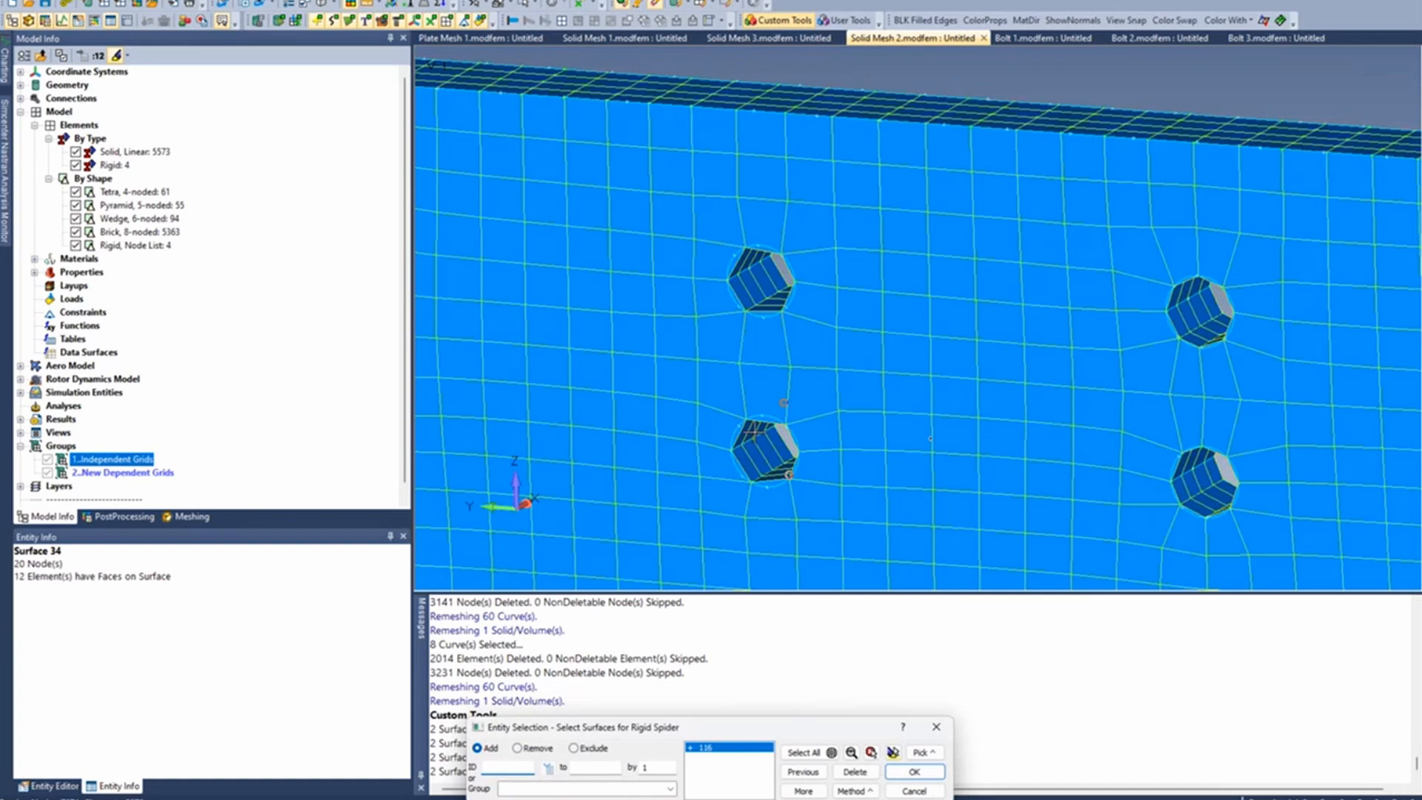
{"action": "key", "text": "Return"}
{"action": "left_click", "coordinate": [762, 295]}
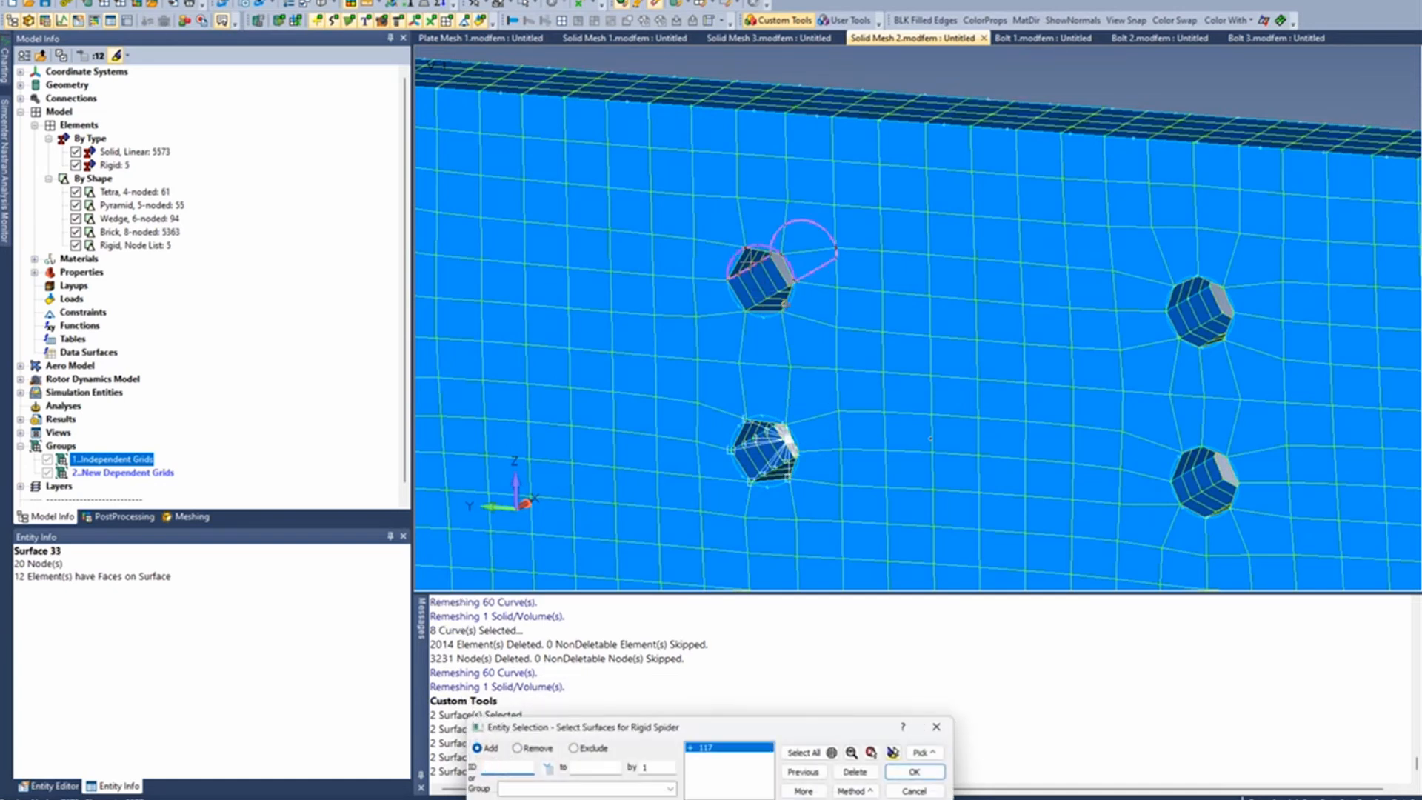
{"action": "left_click", "coordinate": [764, 260]}
{"action": "key", "text": "Return"}
- Create rigid spiders in the upper and lower holes of the fourth column from their inner surfaces
{"action": "left_click", "coordinate": [1150, 280]}
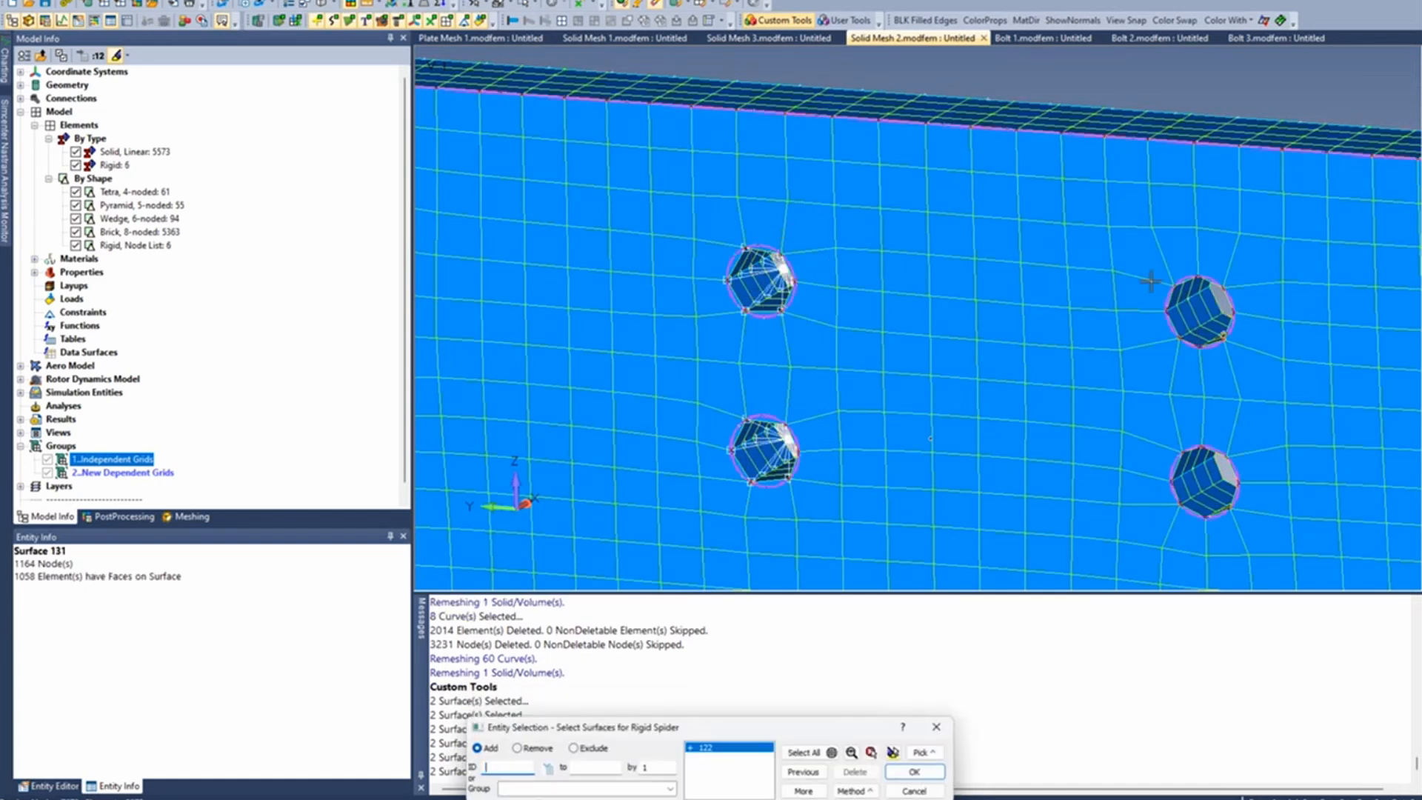
{"action": "left_click", "coordinate": [1237, 281]}
{"action": "key", "text": "Return"}
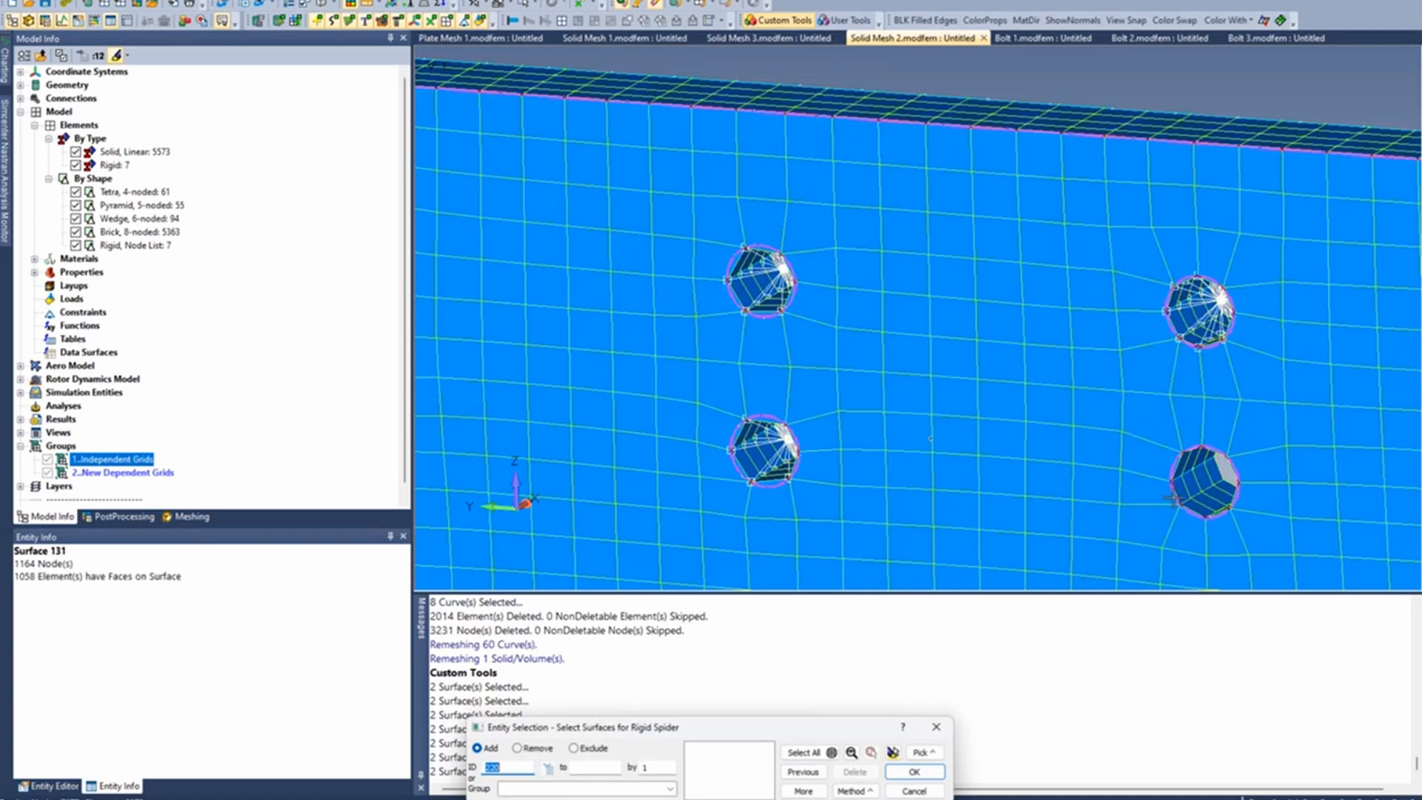
{"action": "left_click", "coordinate": [1259, 478]}
{"action": "key", "text": "Return"}
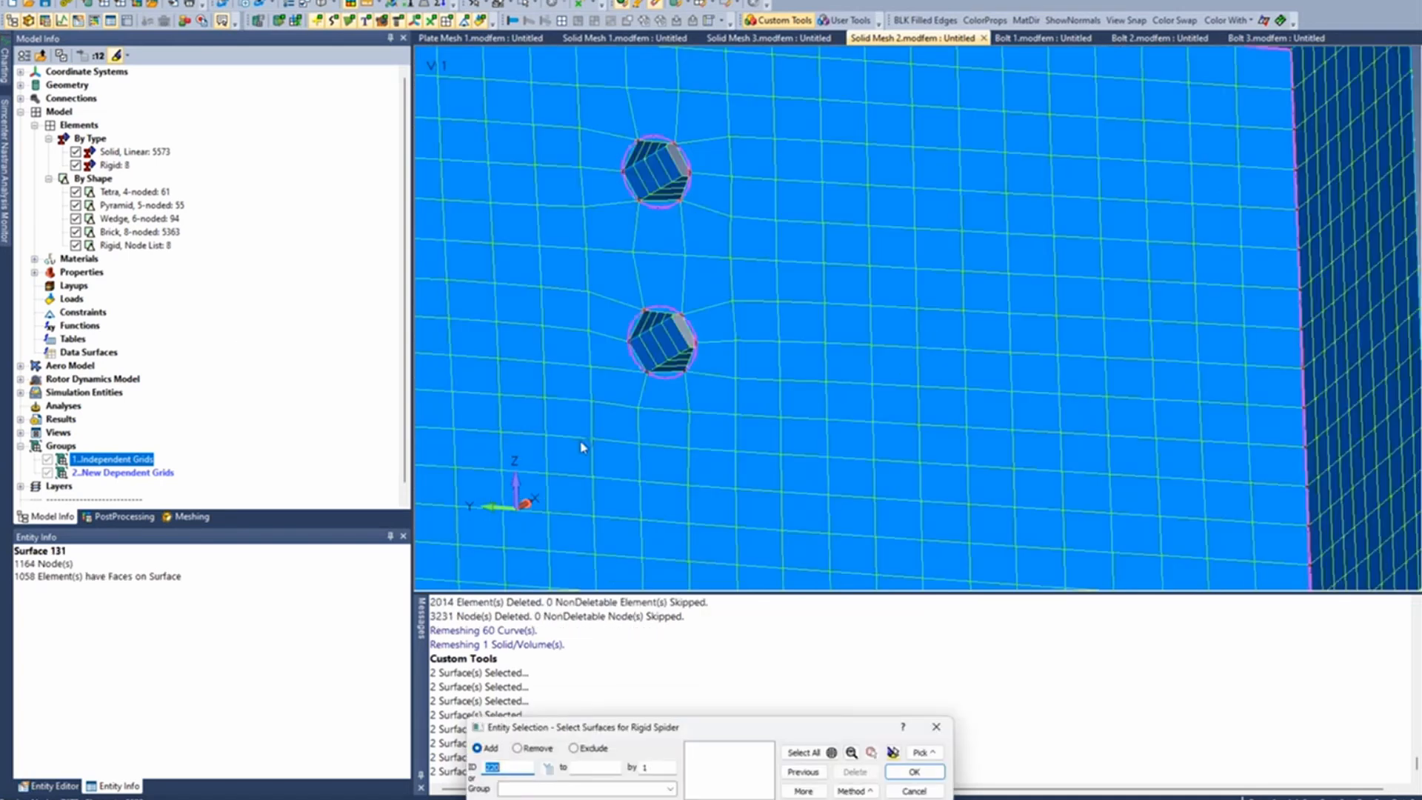
- Create rigid spiders in the lower and upper holes of the fifth column from their inner surfaces and finish the command
{"action": "scroll", "coordinate": [579, 437], "scroll_direction": "down", "scroll_amount": 2}
{"action": "left_click", "coordinate": [656, 379]}
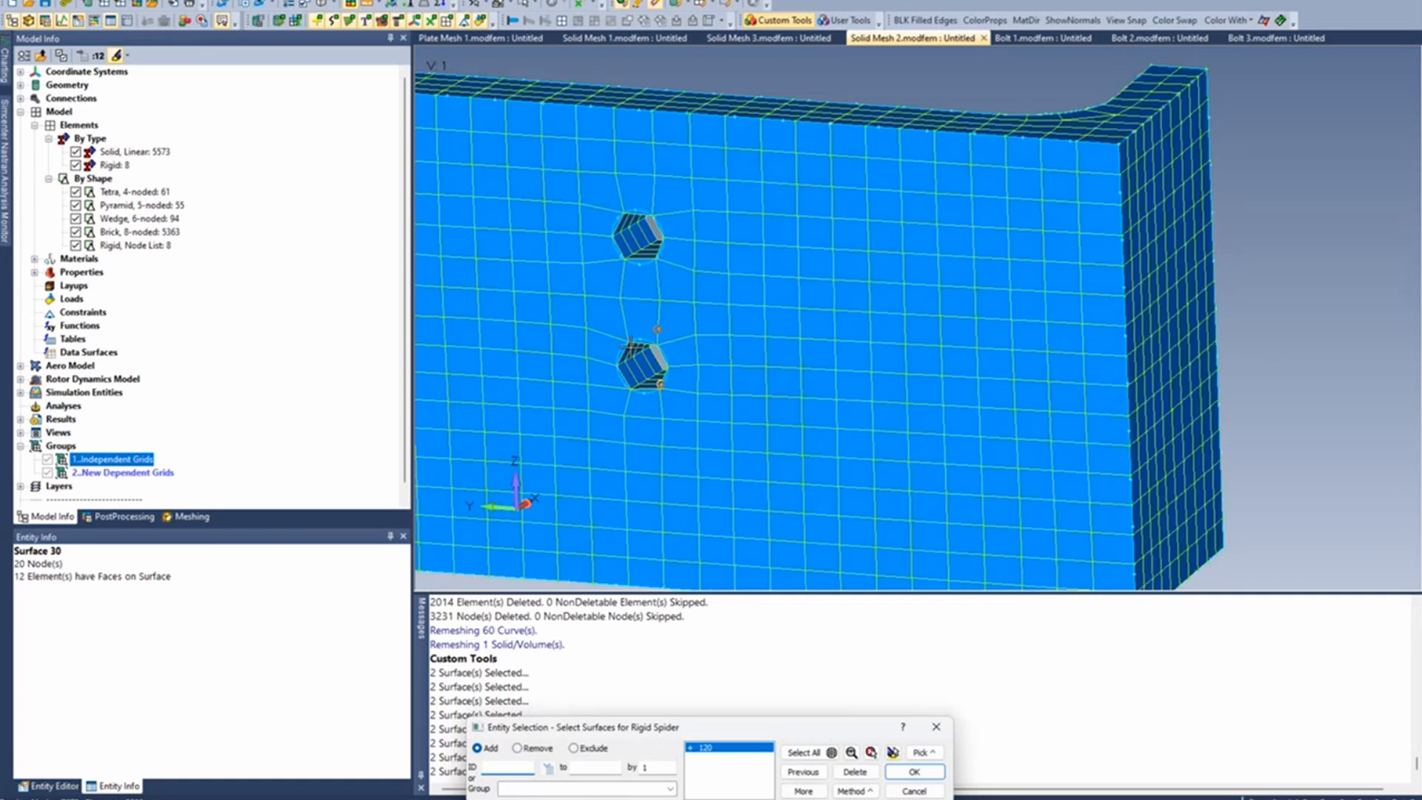
{"action": "key", "text": "Return"}
{"action": "left_click", "coordinate": [652, 236]}
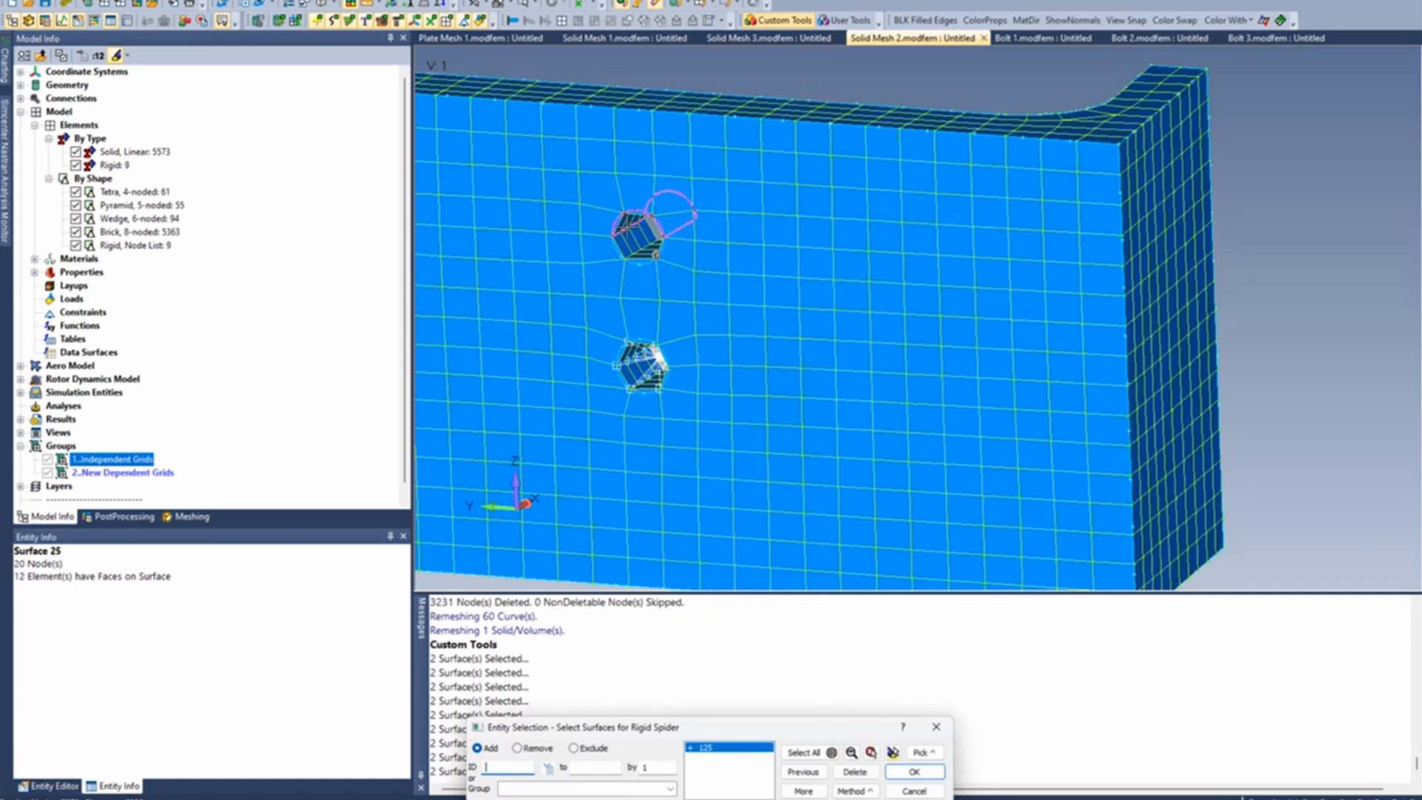
{"action": "key", "text": "Return"}
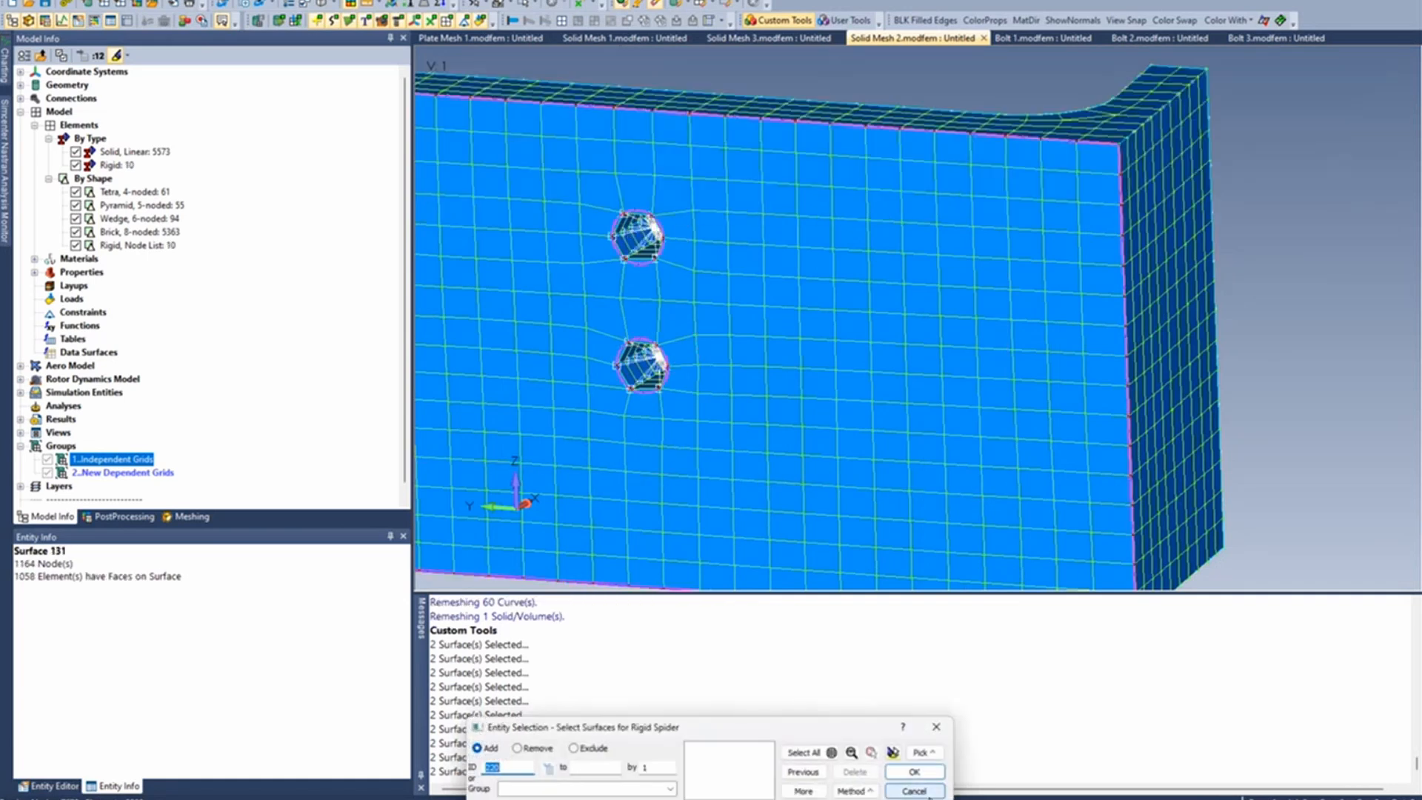
{"action": "key", "text": "Escape"}
- Examine the rigid spiders in all the bolt holes along the plate
{"action": "scroll", "coordinate": [672, 409], "scroll_direction": "down", "scroll_amount": 2}
{"action": "scroll", "coordinate": [672, 409], "scroll_direction": "down", "scroll_amount": 1}
{"action": "middle_click_drag", "start_coordinate": [581, 373], "coordinate": [1173, 400], "text": "ctrl"}
{"action": "scroll", "coordinate": [832, 437], "scroll_direction": "down", "scroll_amount": 2}
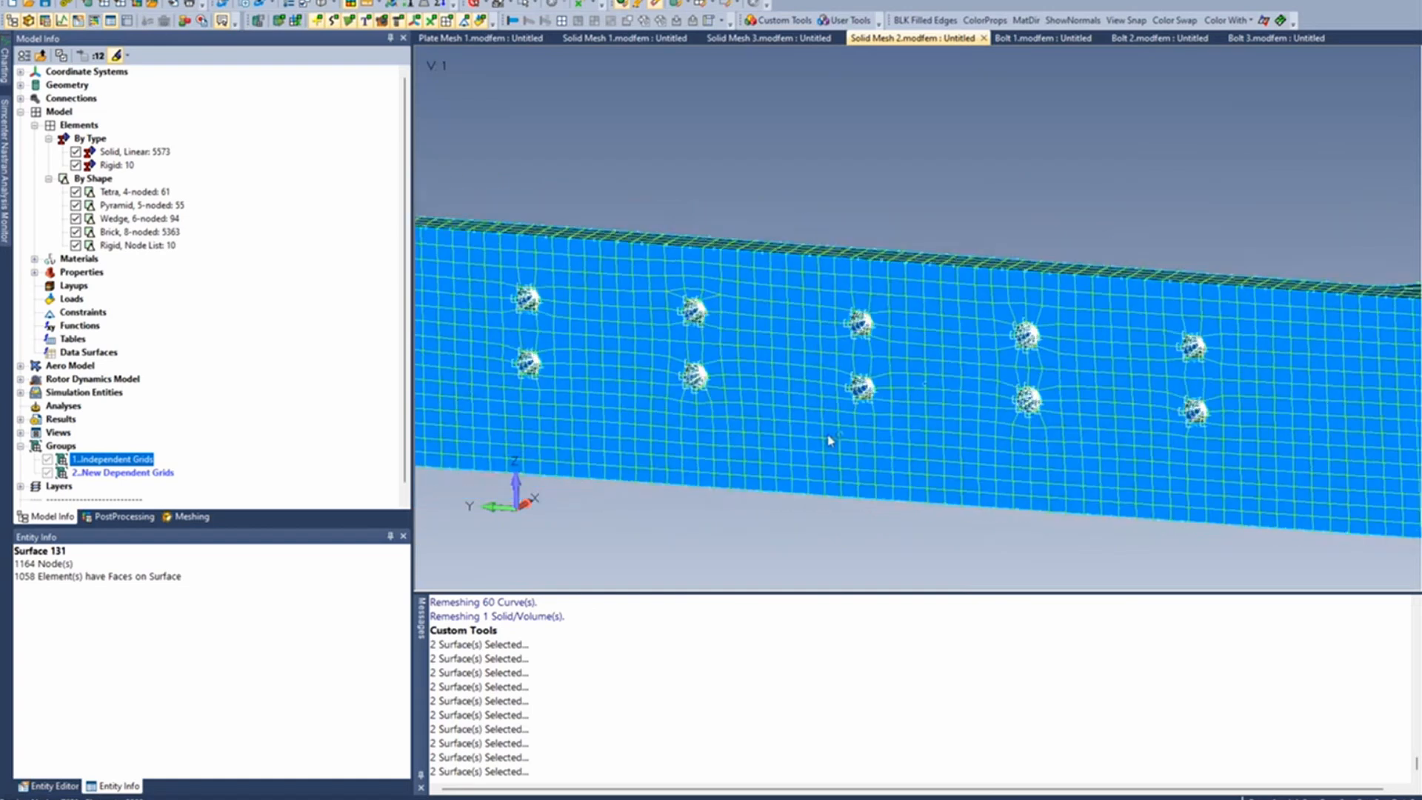
{"action": "scroll", "coordinate": [570, 381], "scroll_direction": "up", "scroll_amount": 2}
{"action": "scroll", "coordinate": [605, 388], "scroll_direction": "up", "scroll_amount": 1}
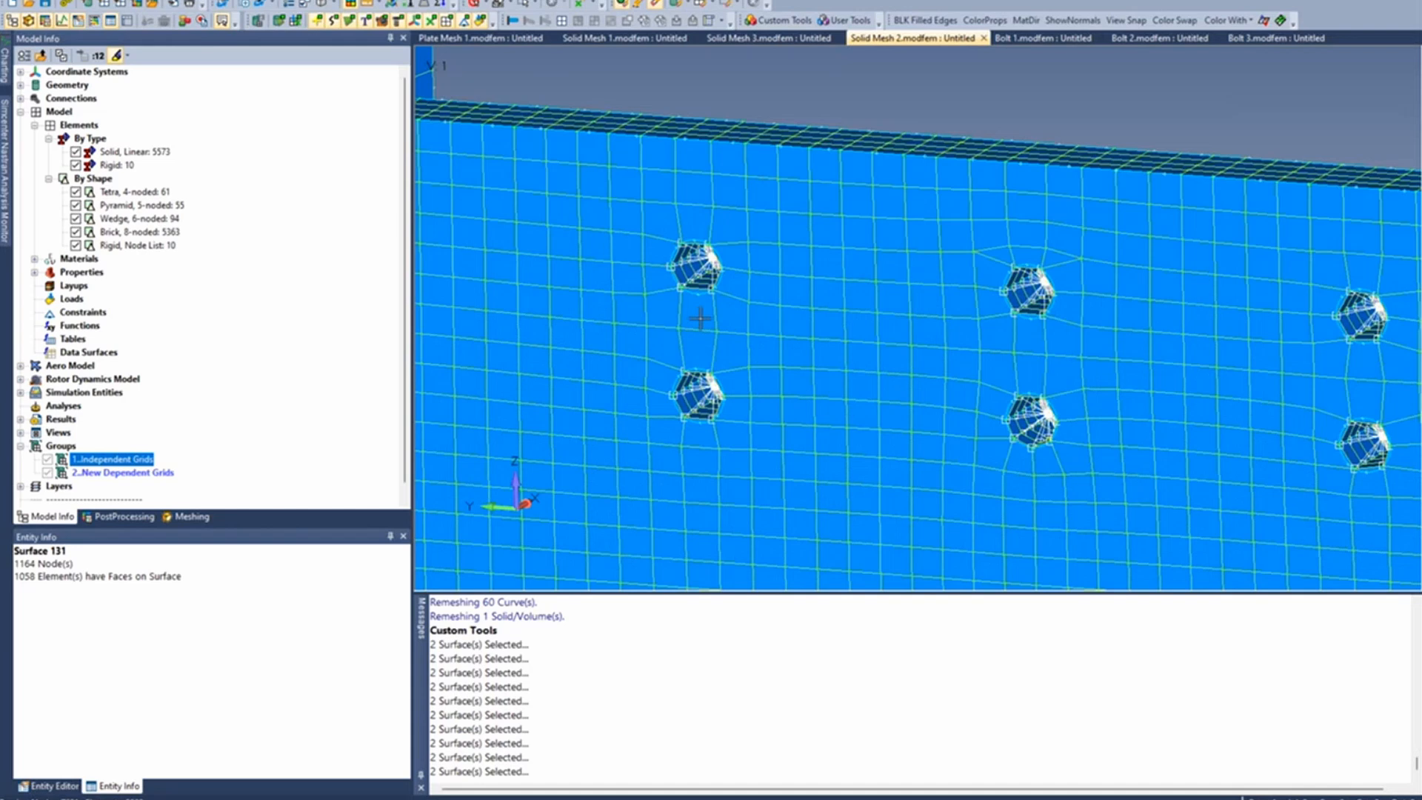
{"action": "scroll", "coordinate": [700, 319], "scroll_direction": "down", "scroll_amount": 3}
{"action": "middle_click_drag", "start_coordinate": [1011, 376], "coordinate": [947, 372], "text": "ctrl"}
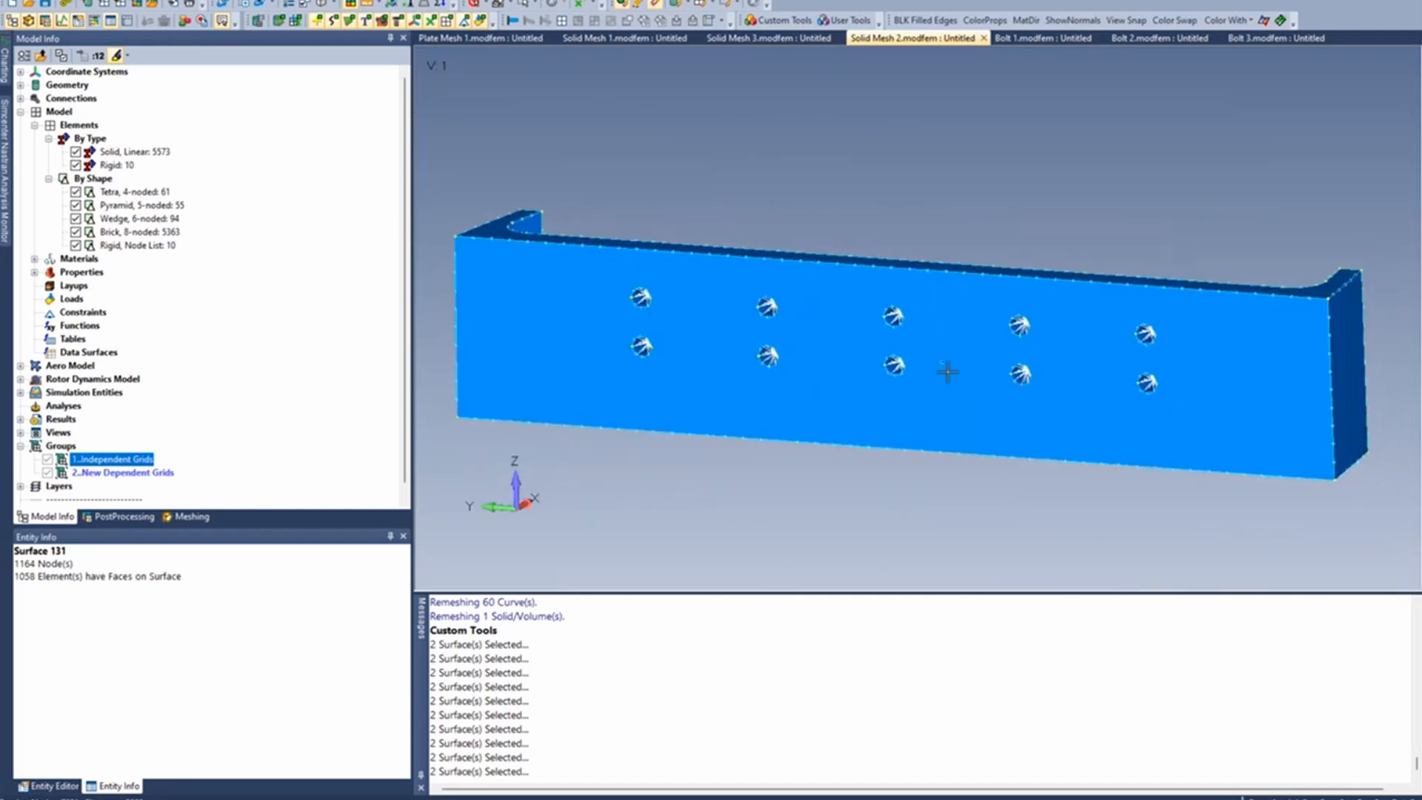
- Apply new automatic mesh sizing to the whole plate solid, changing the element size and setting the max angle tolerance to 12
{"action": "left_click", "coordinate": [215, 0]}
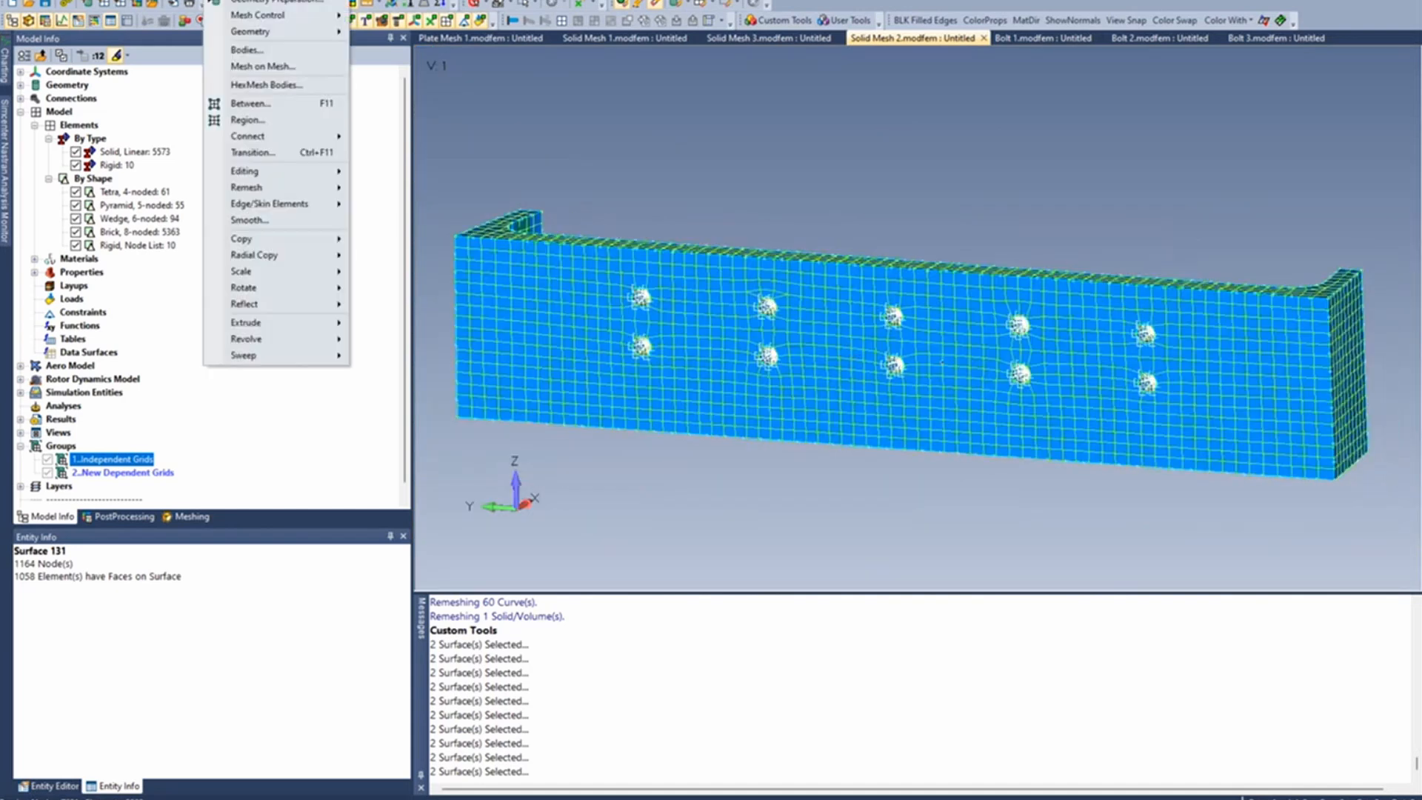
{"action": "mouse_move", "coordinate": [259, 15]}
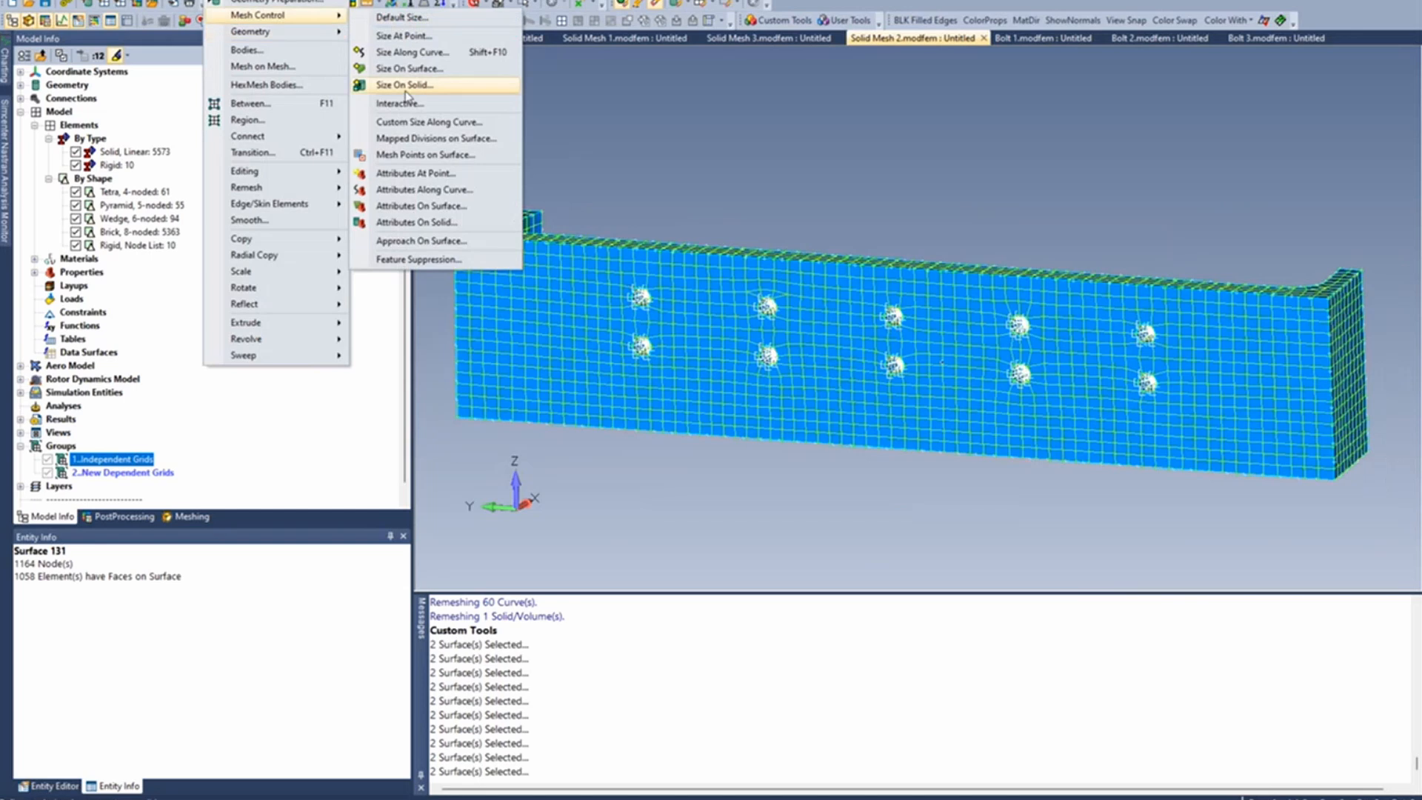
{"action": "left_click", "coordinate": [407, 85]}
{"action": "left_click", "coordinate": [908, 344]}
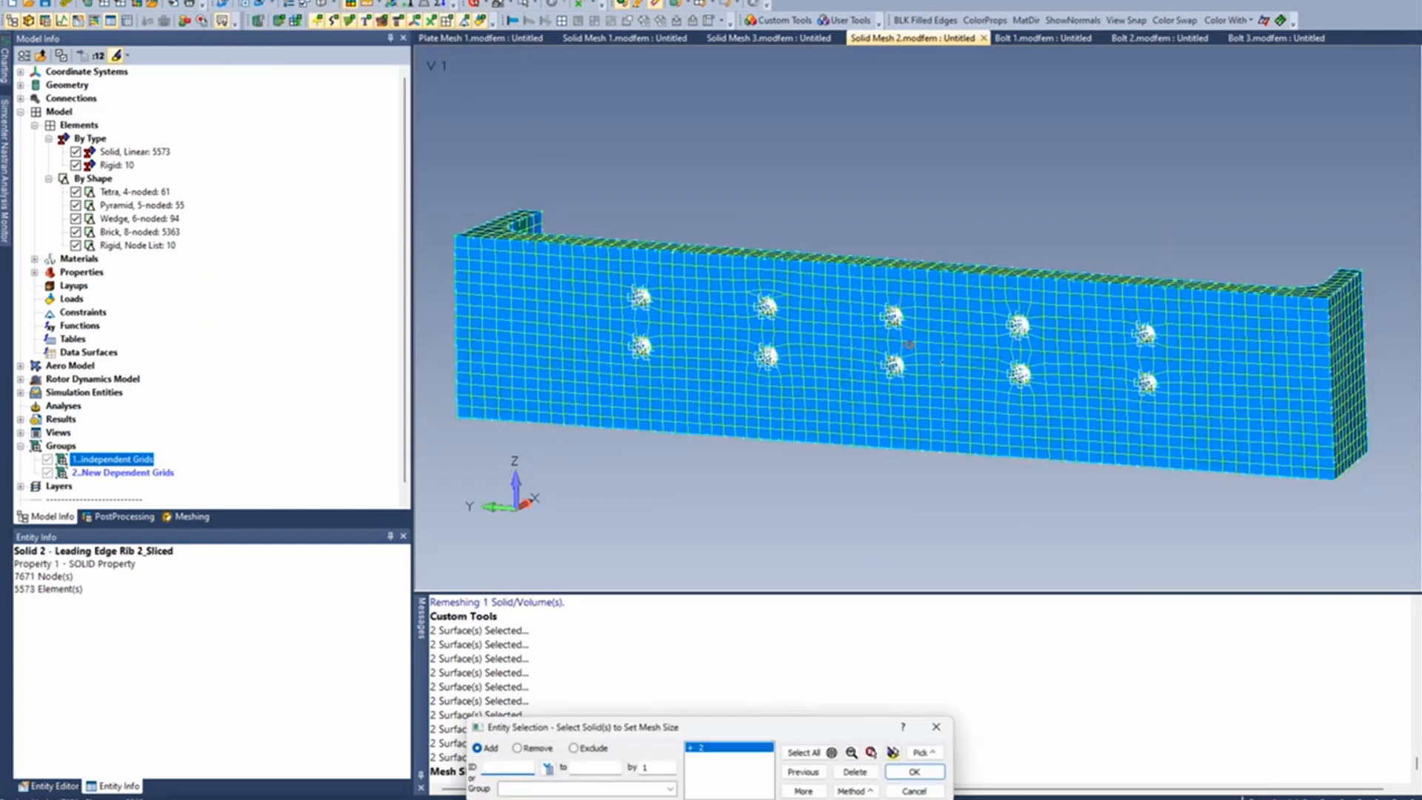
{"action": "left_click", "coordinate": [915, 771]}
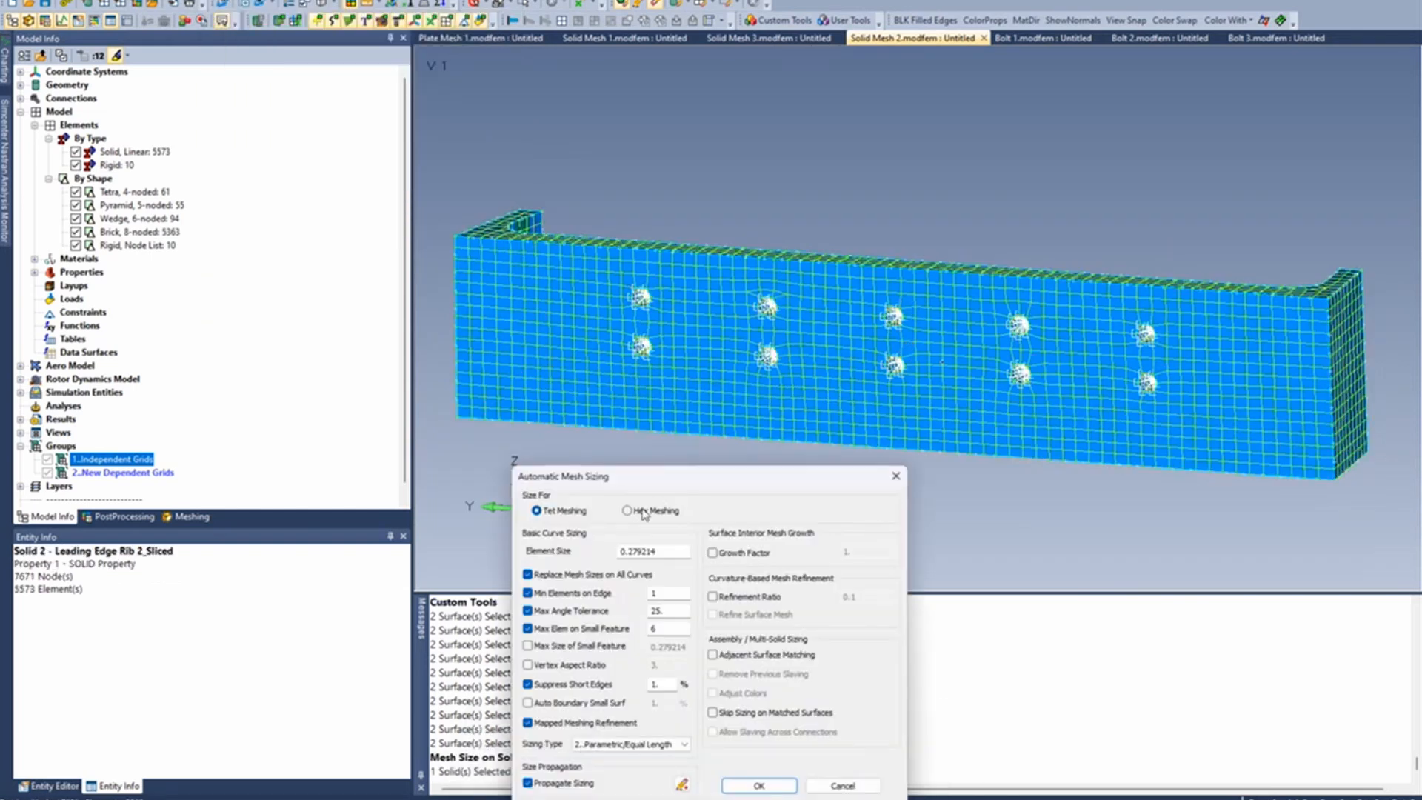
{"action": "double_click", "coordinate": [663, 550]}
{"action": "type", "text": "."}
{"action": "double_click", "coordinate": [686, 607]}
{"action": "type", "text": "12"}
{"action": "left_click", "coordinate": [757, 784]}
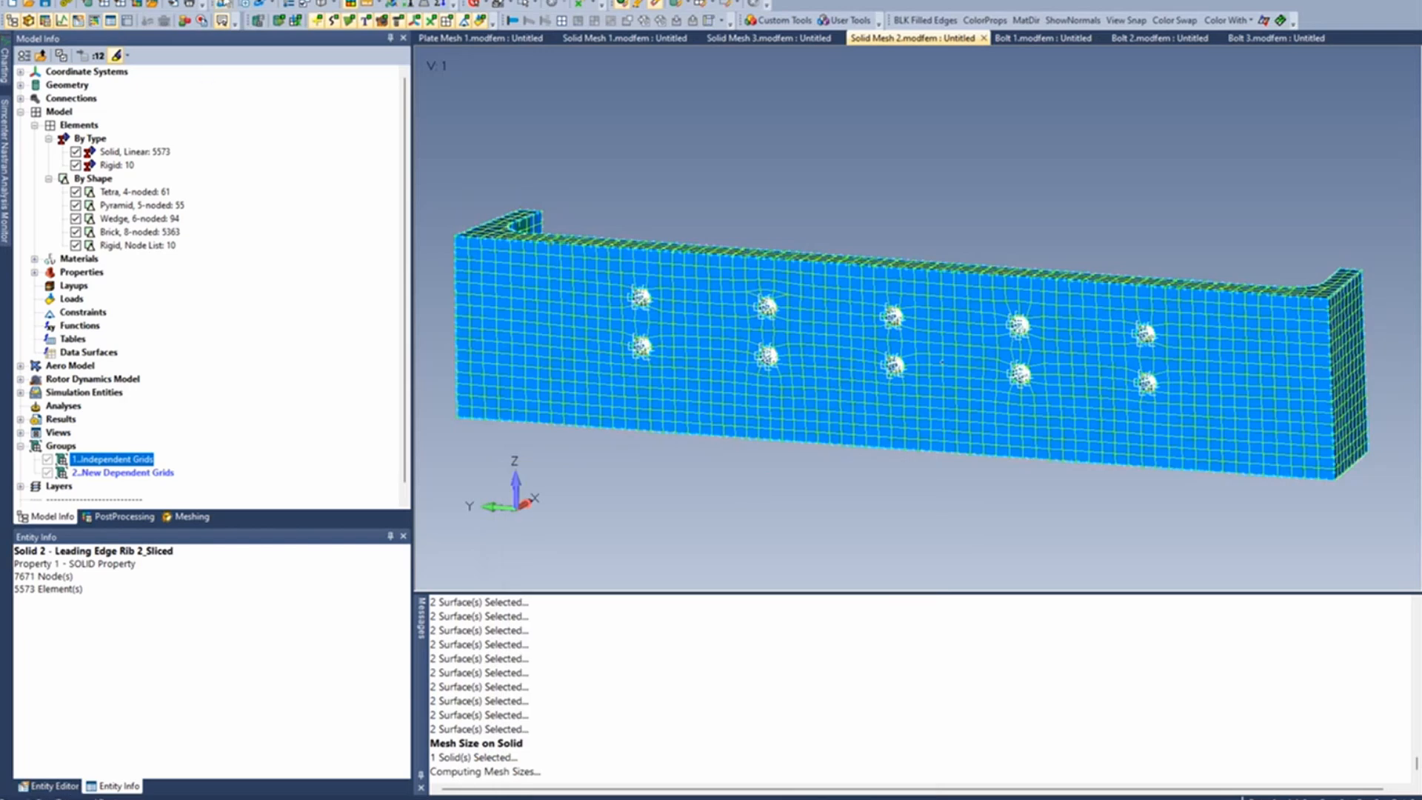
- Remesh the plate with HexMesh Bodies, deleting the existing mesh and using all sized curves, all-geometry associativity and no midside nodes
{"action": "left_click", "coordinate": [217, 1]}
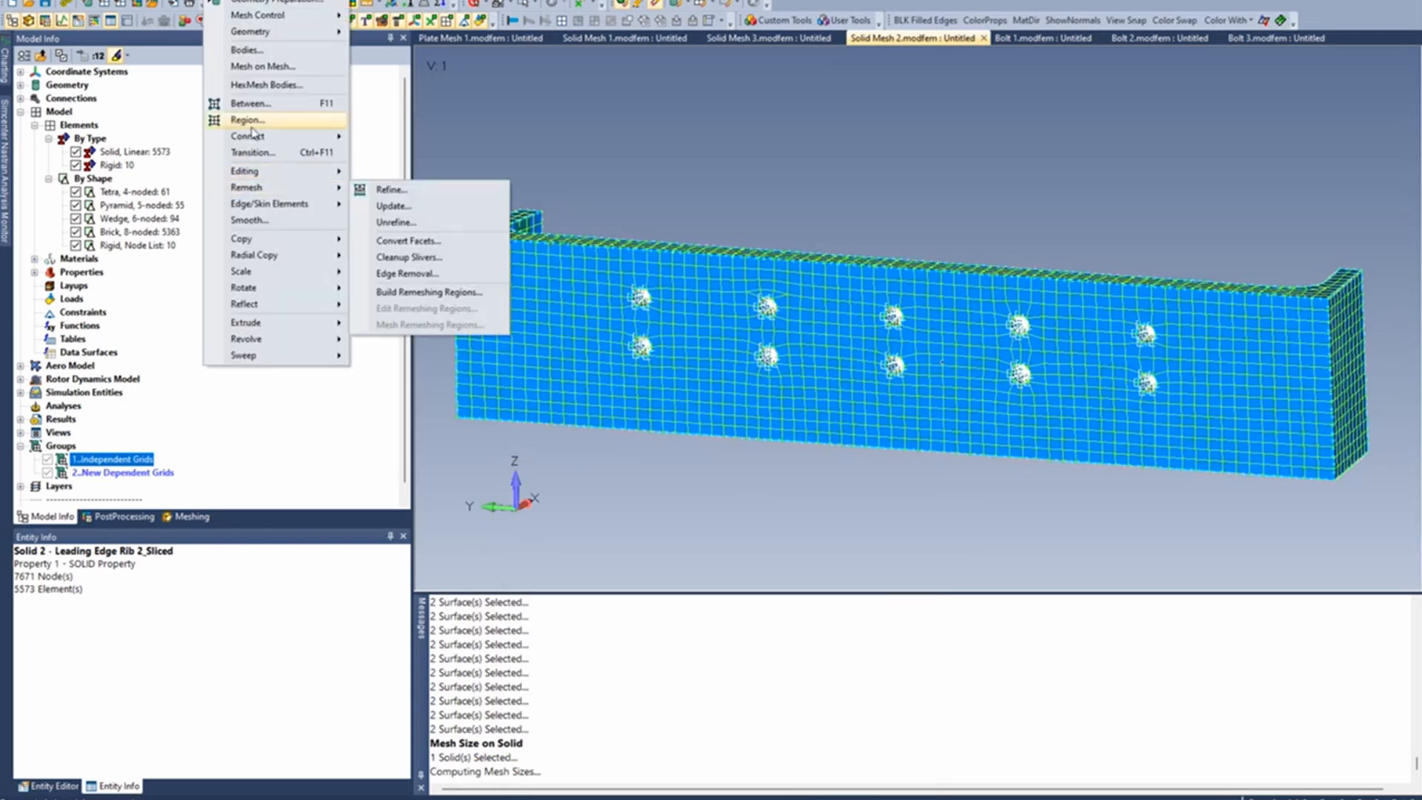
{"action": "left_click", "coordinate": [265, 85]}
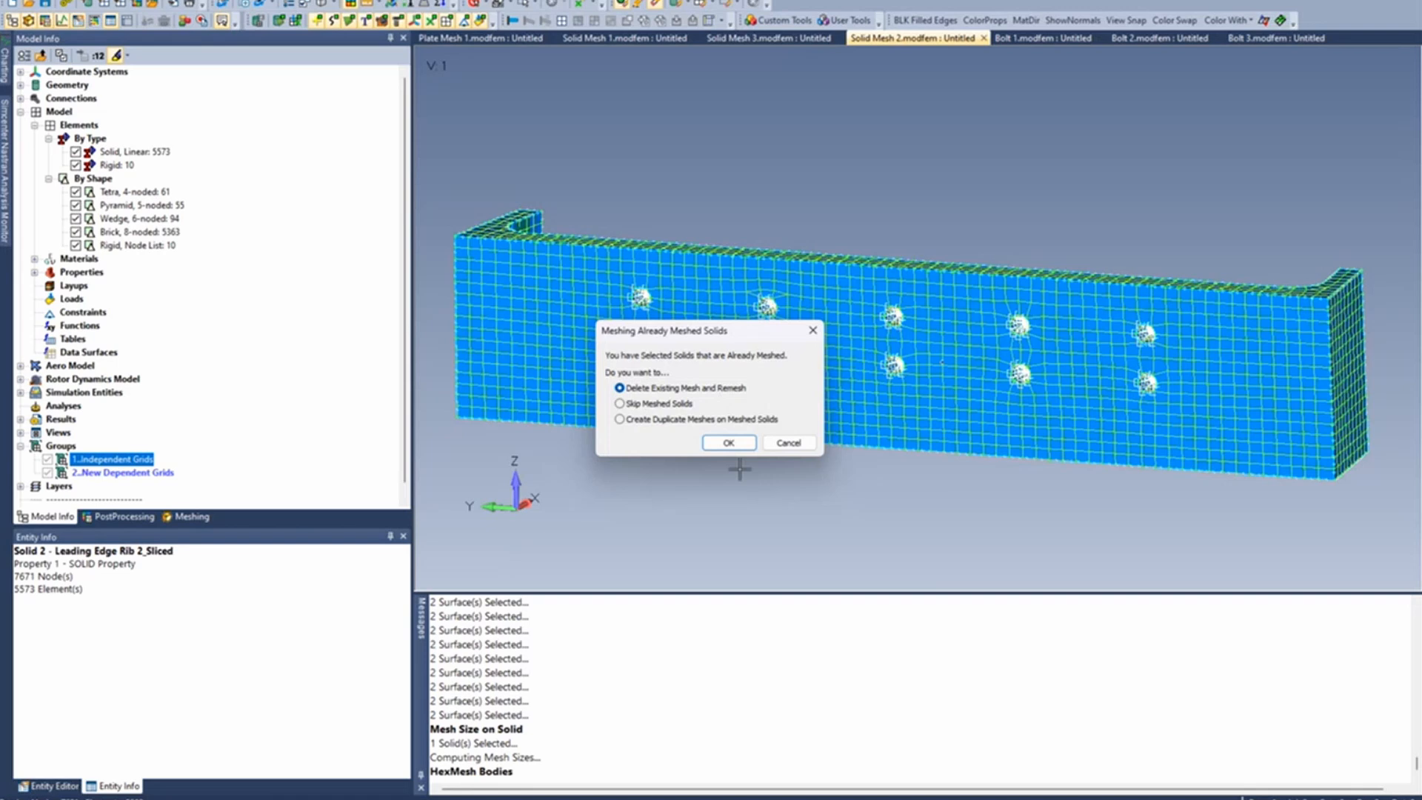
{"action": "left_click", "coordinate": [728, 443]}
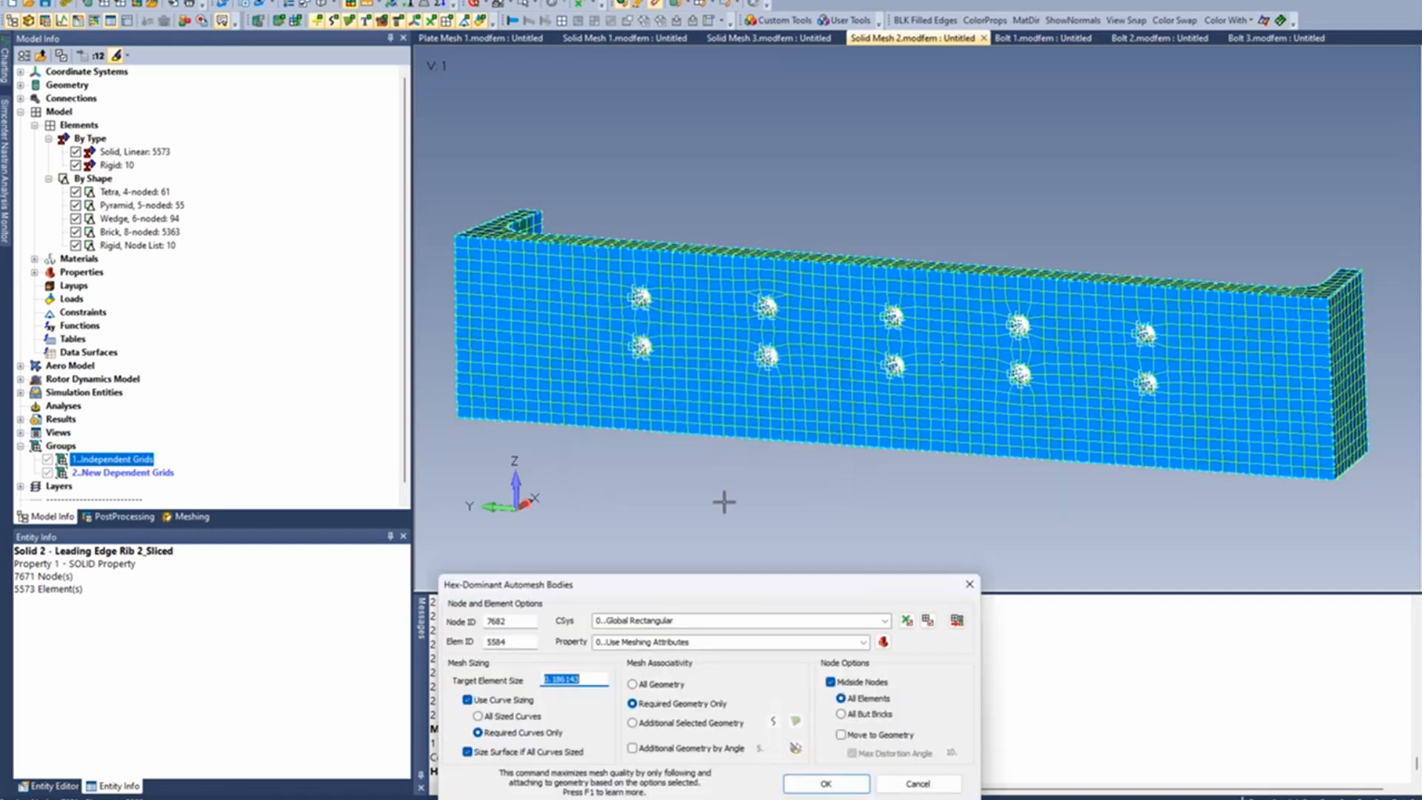
{"action": "left_click_drag", "start_coordinate": [737, 600], "coordinate": [858, 416]}
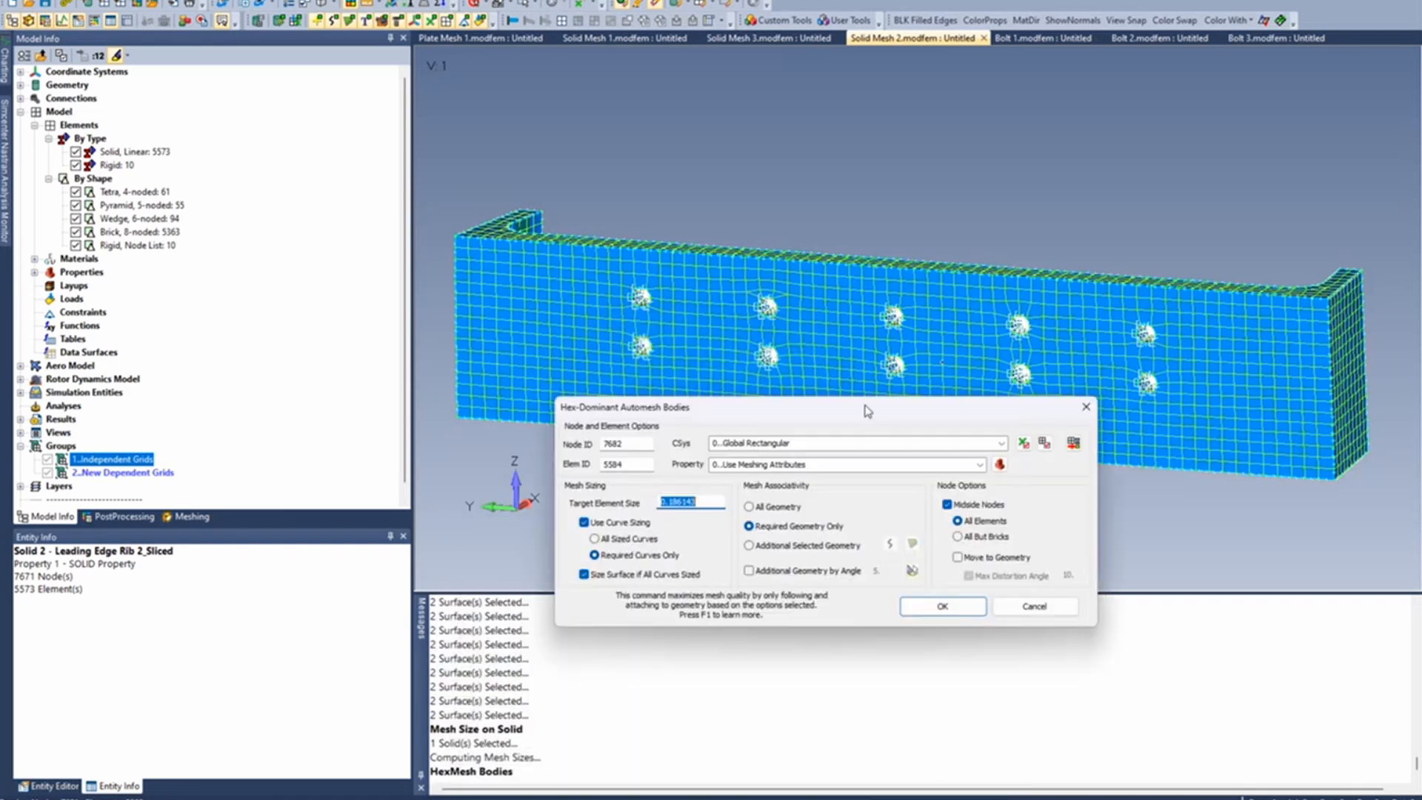
{"action": "left_click", "coordinate": [615, 533]}
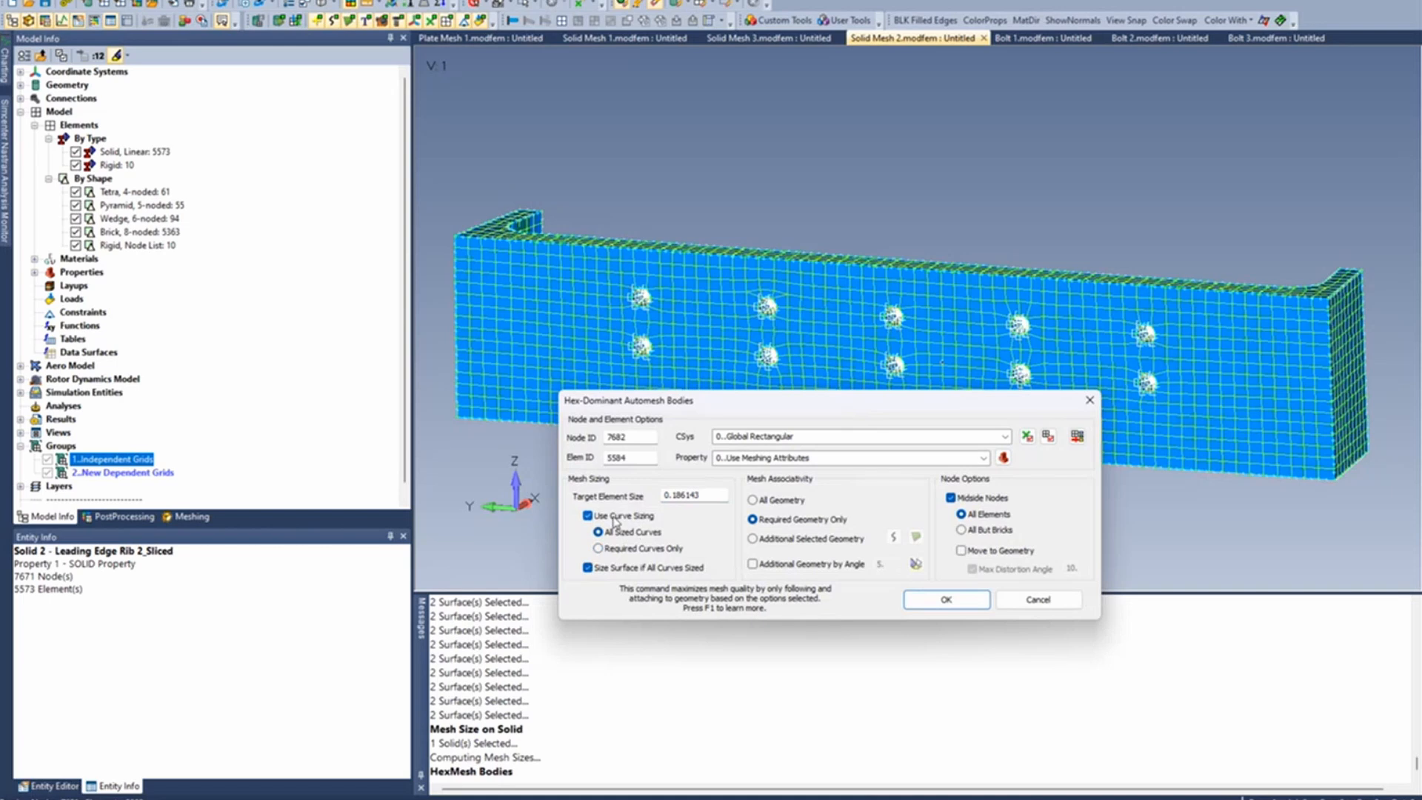
{"action": "left_click", "coordinate": [761, 502]}
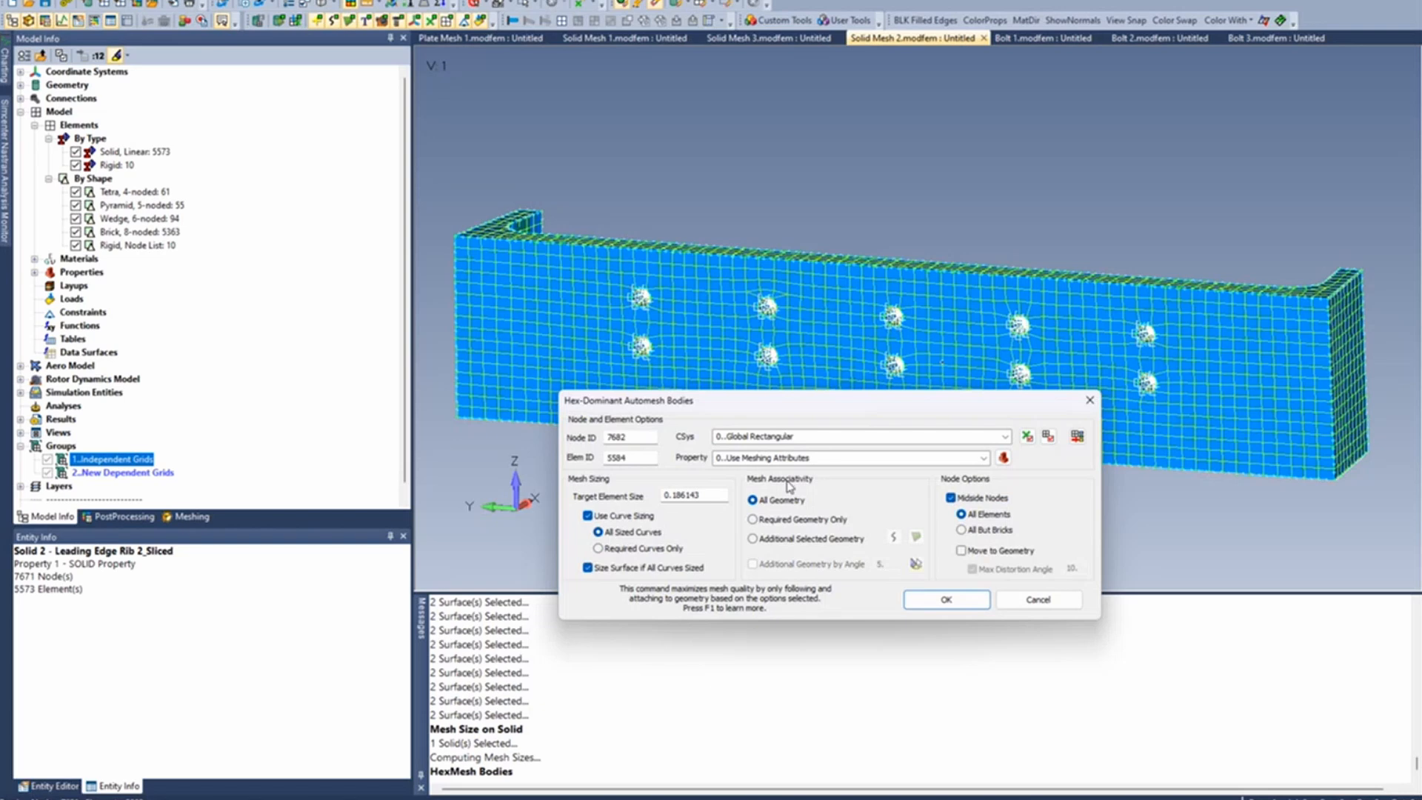
{"action": "left_click", "coordinate": [951, 498]}
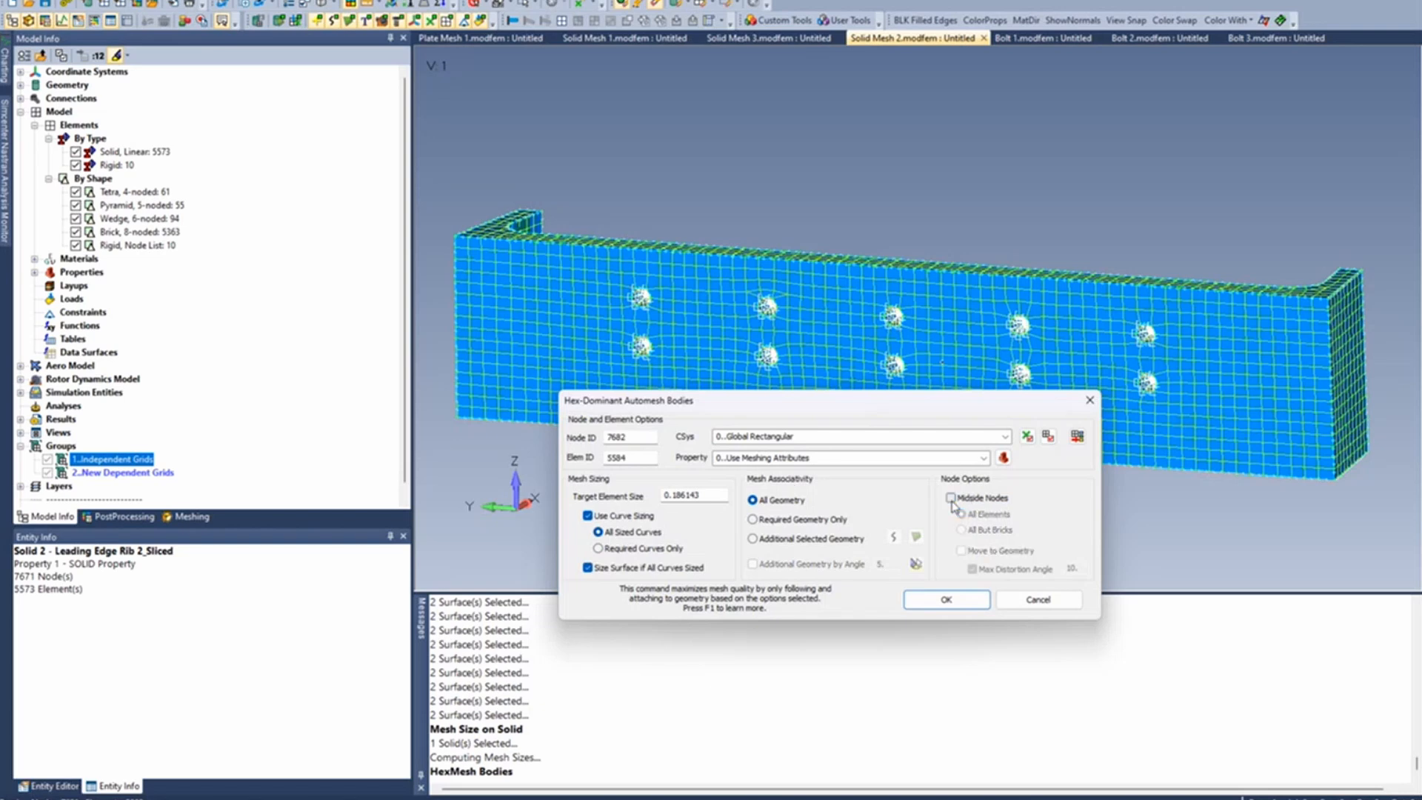
{"action": "left_click", "coordinate": [944, 598]}
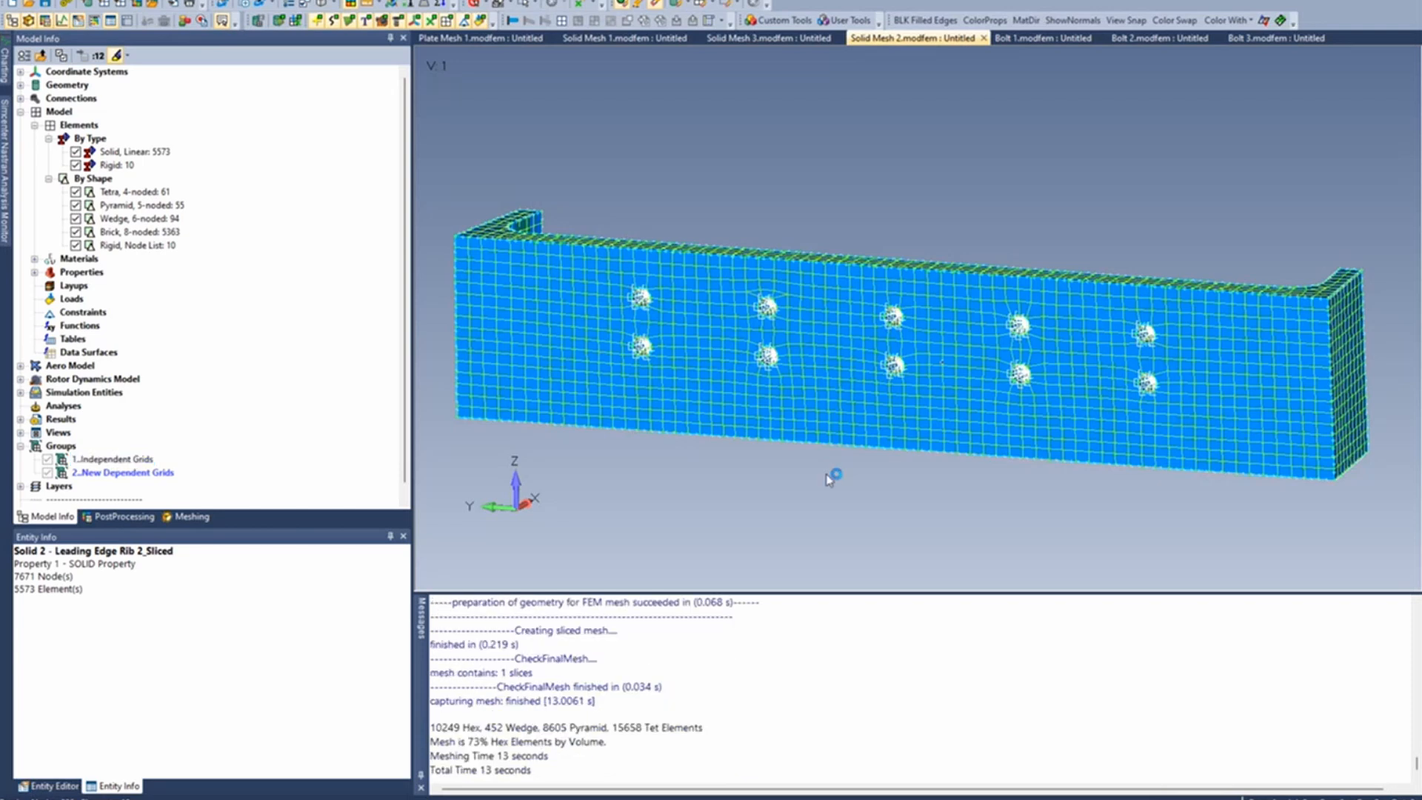
- Inspect how the rigid spider's legs meet the remeshed edge of the first column's upper hole
{"action": "scroll", "coordinate": [655, 291], "scroll_direction": "up", "scroll_amount": 8}
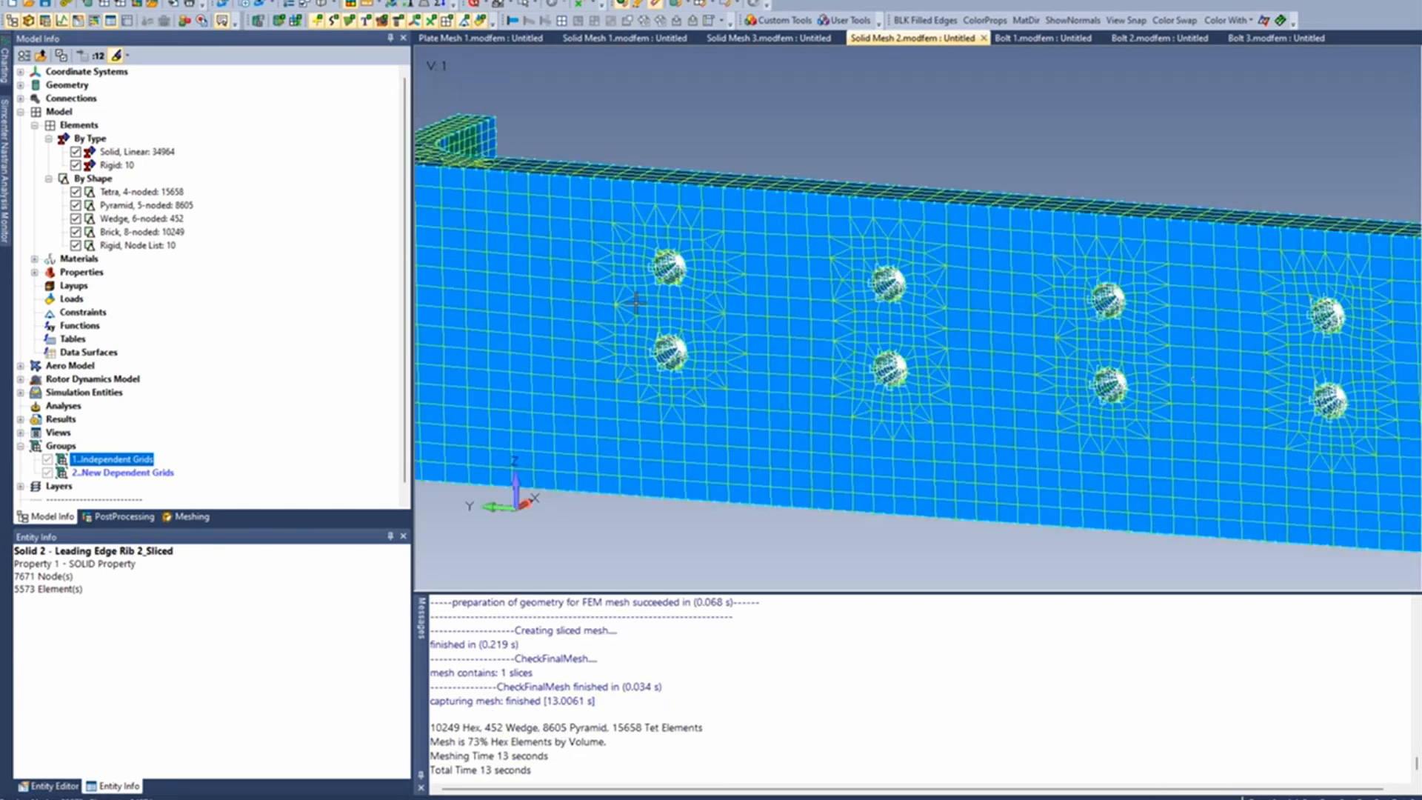
{"action": "scroll", "coordinate": [655, 291], "scroll_direction": "up", "scroll_amount": 3}
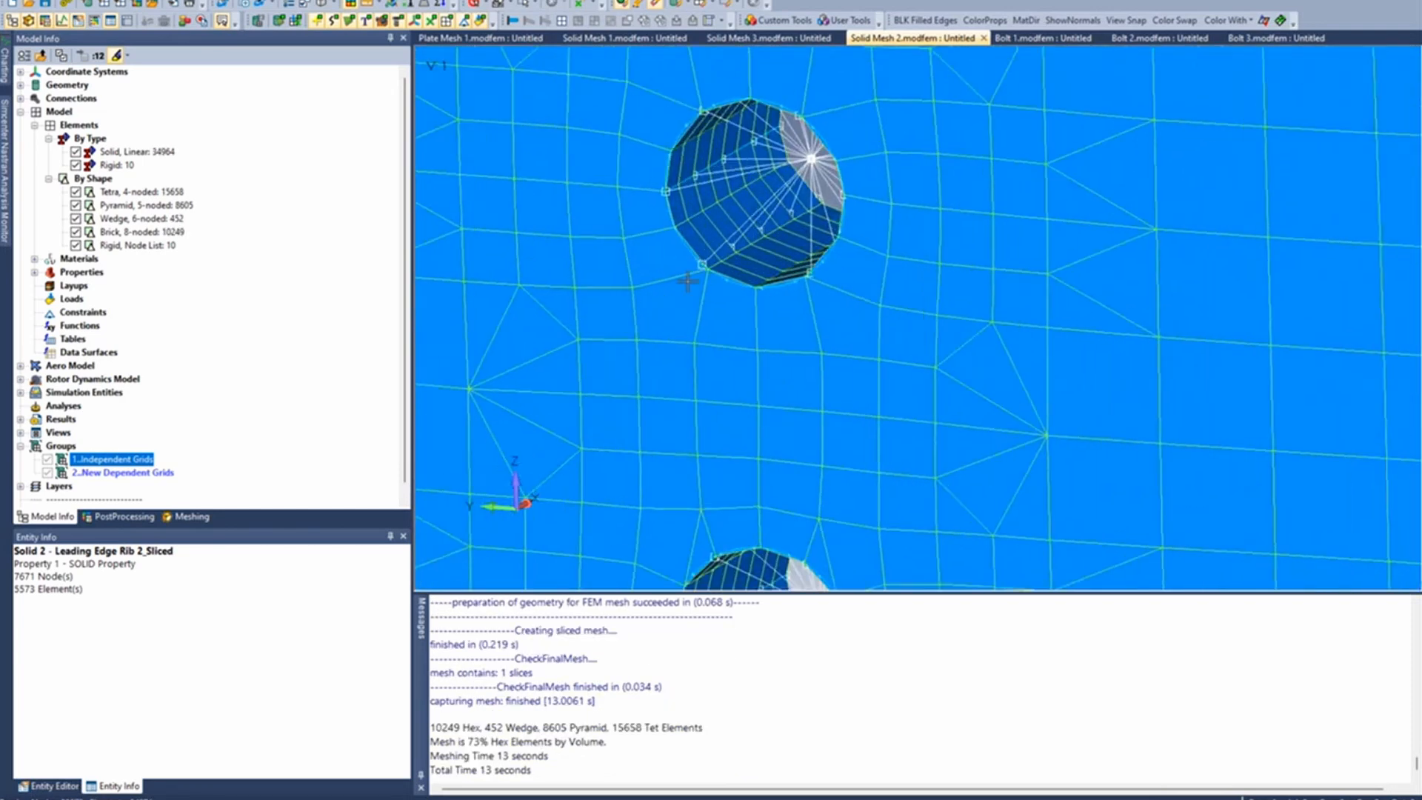
{"action": "middle_click_drag", "start_coordinate": [691, 282], "coordinate": [749, 250]}
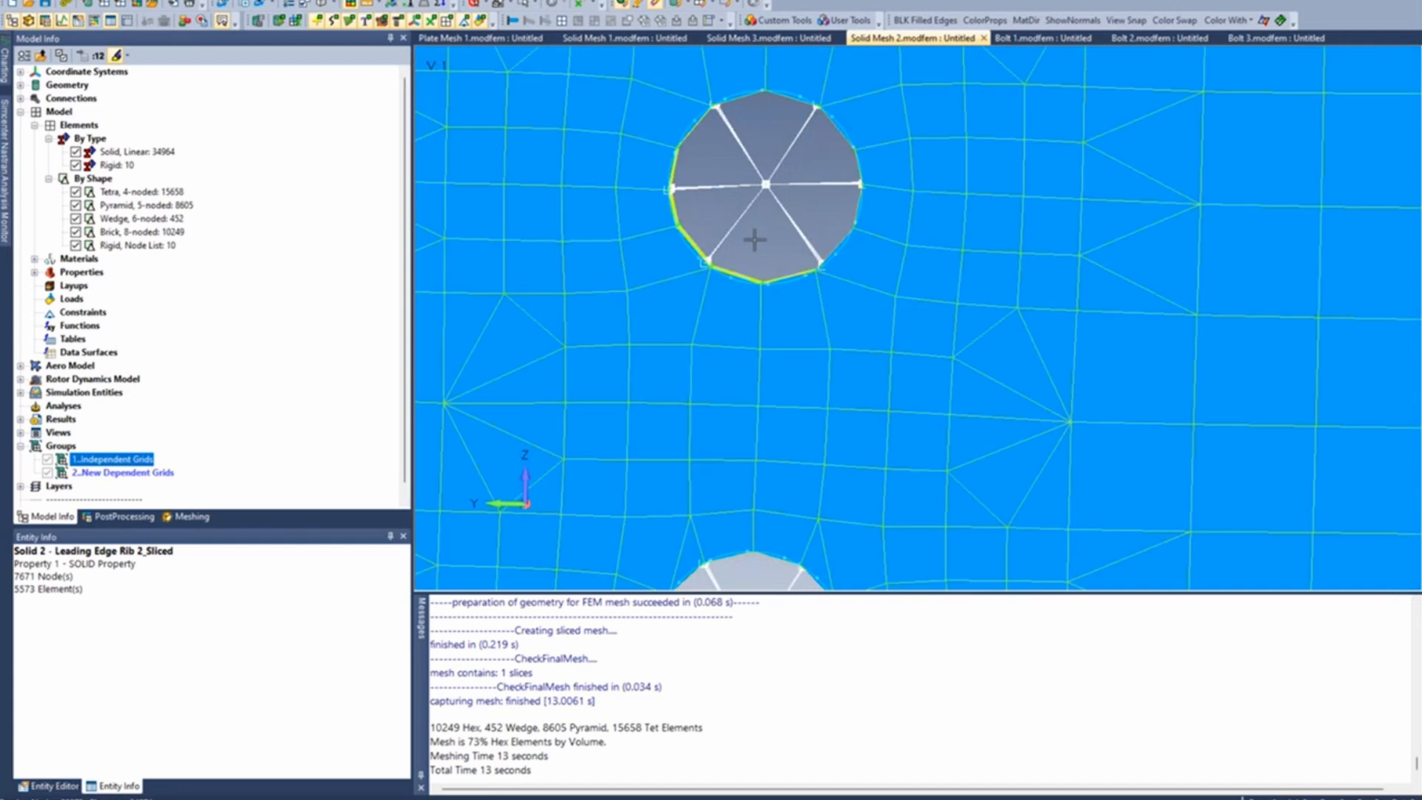
{"action": "scroll", "coordinate": [755, 241], "scroll_direction": "up", "scroll_amount": 2}
{"action": "middle_click_drag", "start_coordinate": [825, 268], "coordinate": [876, 385]}
{"action": "middle_click_drag", "start_coordinate": [859, 330], "coordinate": [830, 280]}
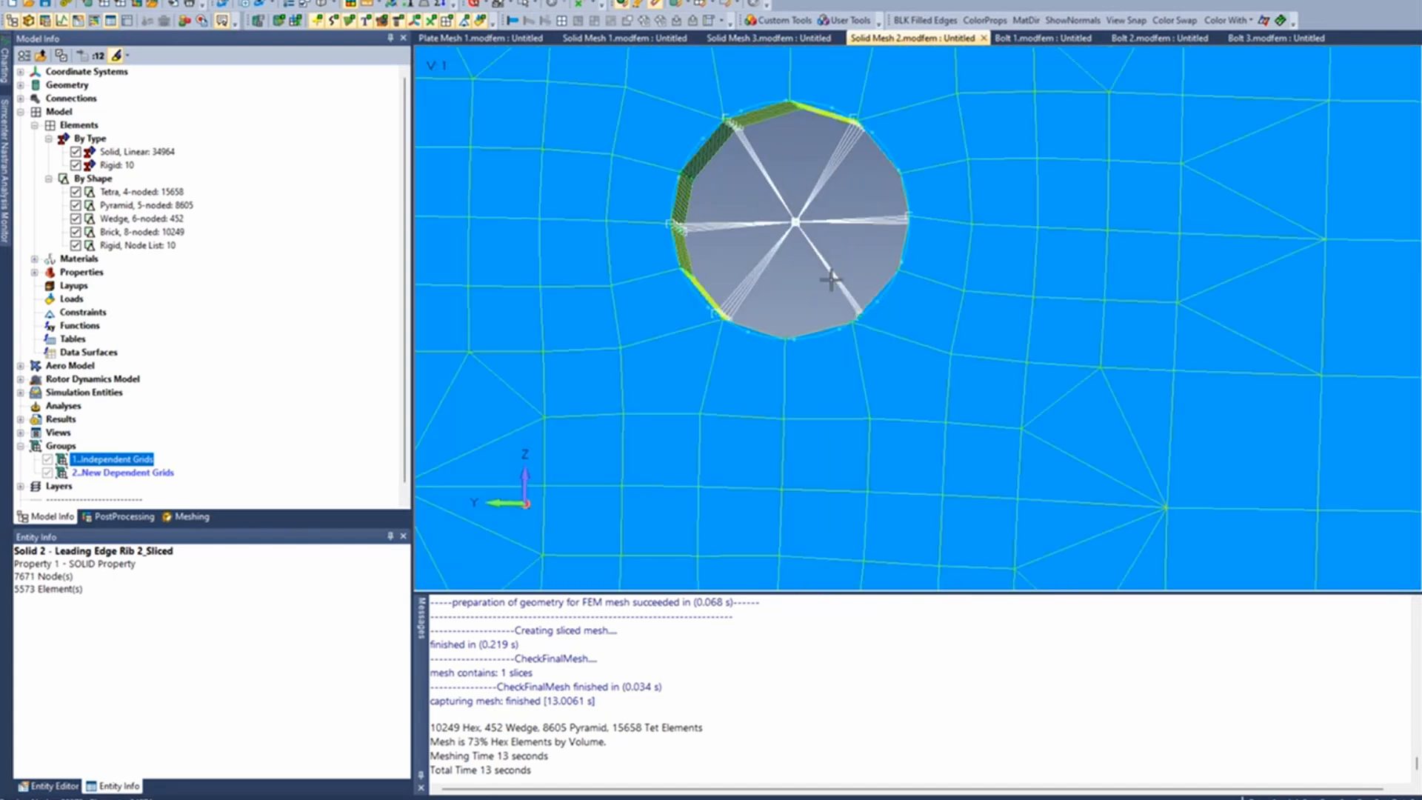
{"action": "scroll", "coordinate": [740, 153], "scroll_direction": "up", "scroll_amount": 3}
{"action": "middle_click_drag", "start_coordinate": [777, 194], "coordinate": [797, 200]}
{"action": "mouse_move", "coordinate": [819, 247]}
{"action": "middle_mouse_down"}
{"action": "mouse_move", "coordinate": [785, 272]}
{"action": "mouse_move", "coordinate": [793, 244]}
{"action": "middle_mouse_up"}
{"action": "scroll", "coordinate": [736, 340], "scroll_direction": "up", "scroll_amount": 4}
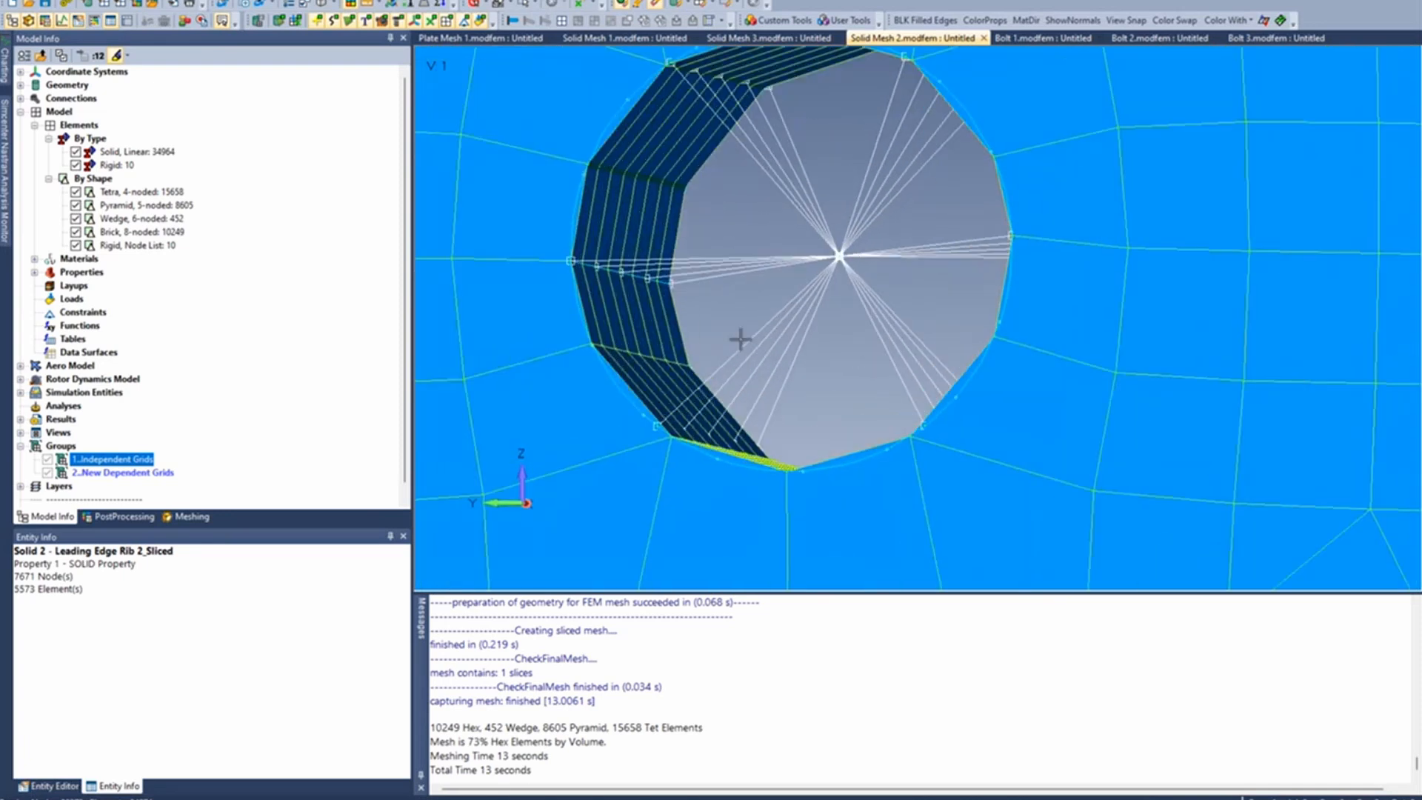
- Examine the spider's leg ends along the hole's inner wall against the surrounding hex mesh nodes from several angles
{"action": "scroll", "coordinate": [710, 446], "scroll_direction": "up", "scroll_amount": 2}
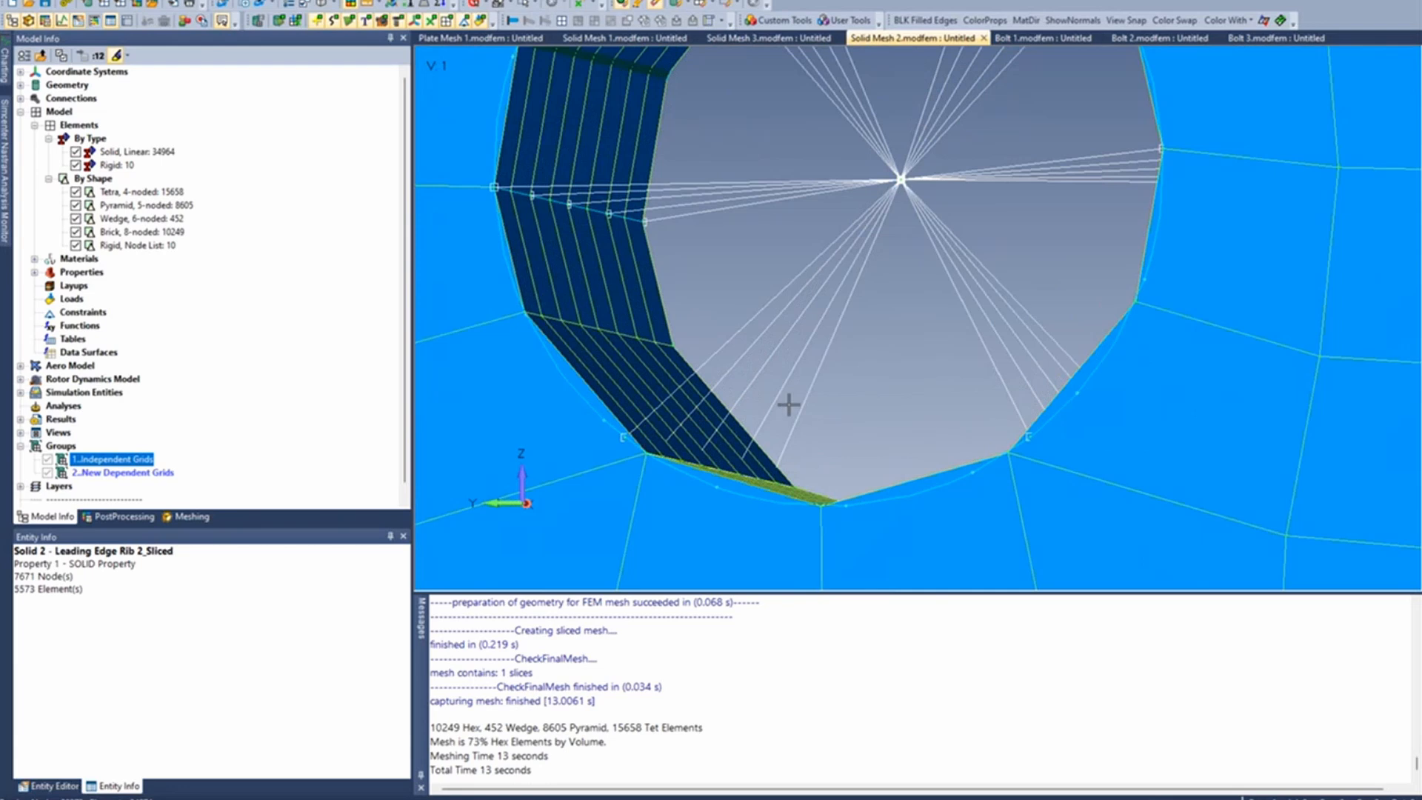
{"action": "middle_click_drag", "start_coordinate": [709, 444], "coordinate": [651, 487]}
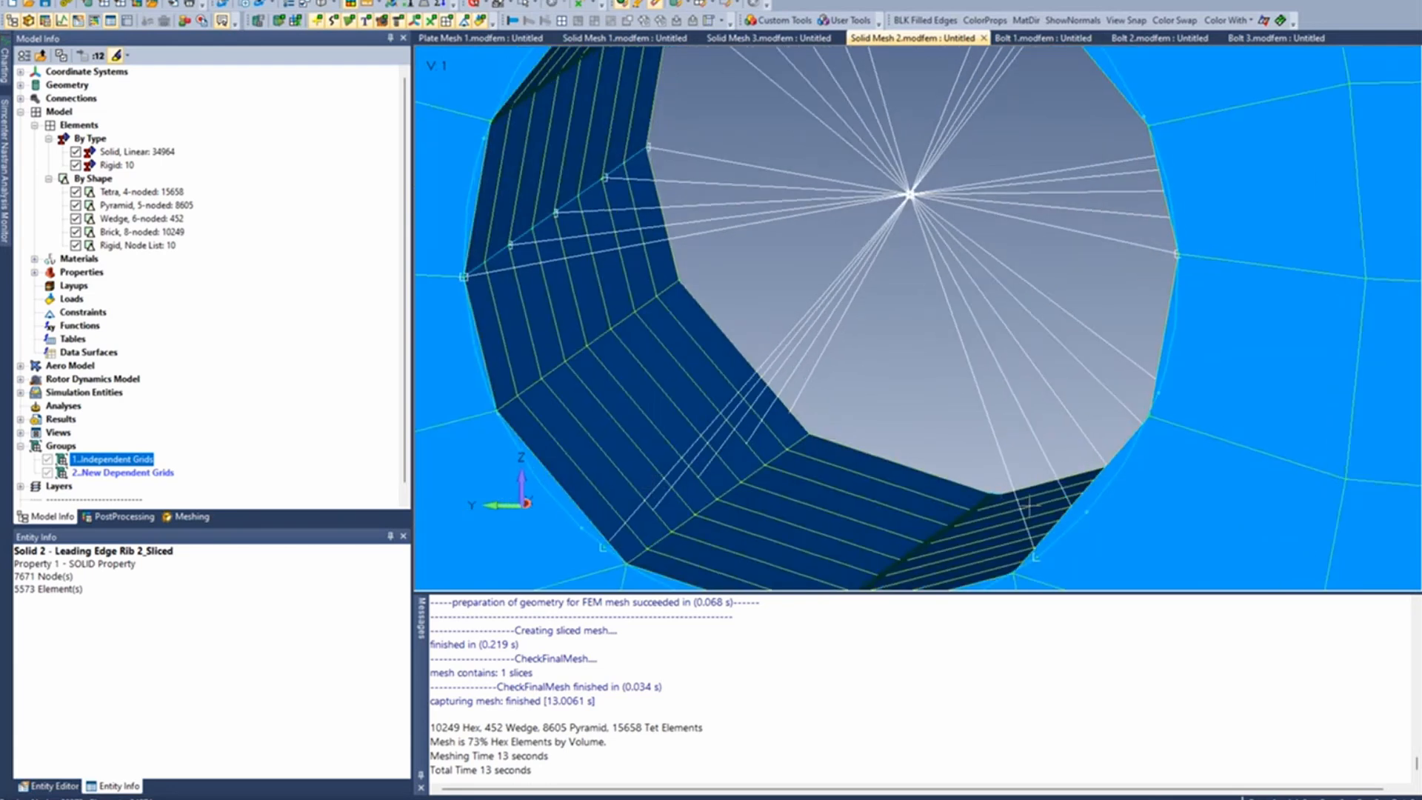
{"action": "scroll", "coordinate": [924, 365], "scroll_direction": "up", "scroll_amount": 2}
{"action": "middle_click_drag", "start_coordinate": [924, 365], "coordinate": [881, 404]}
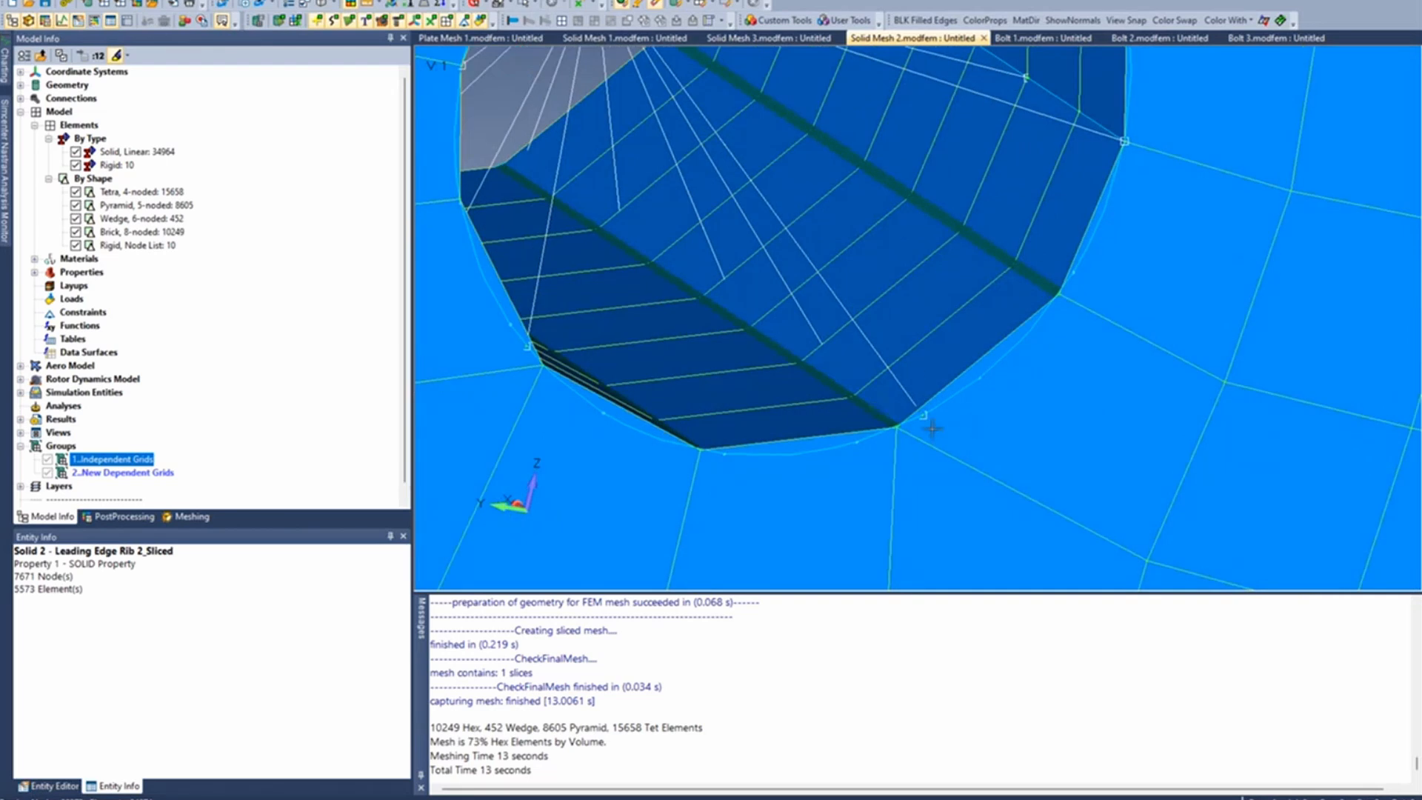
{"action": "scroll", "coordinate": [933, 435], "scroll_direction": "down", "scroll_amount": 2}
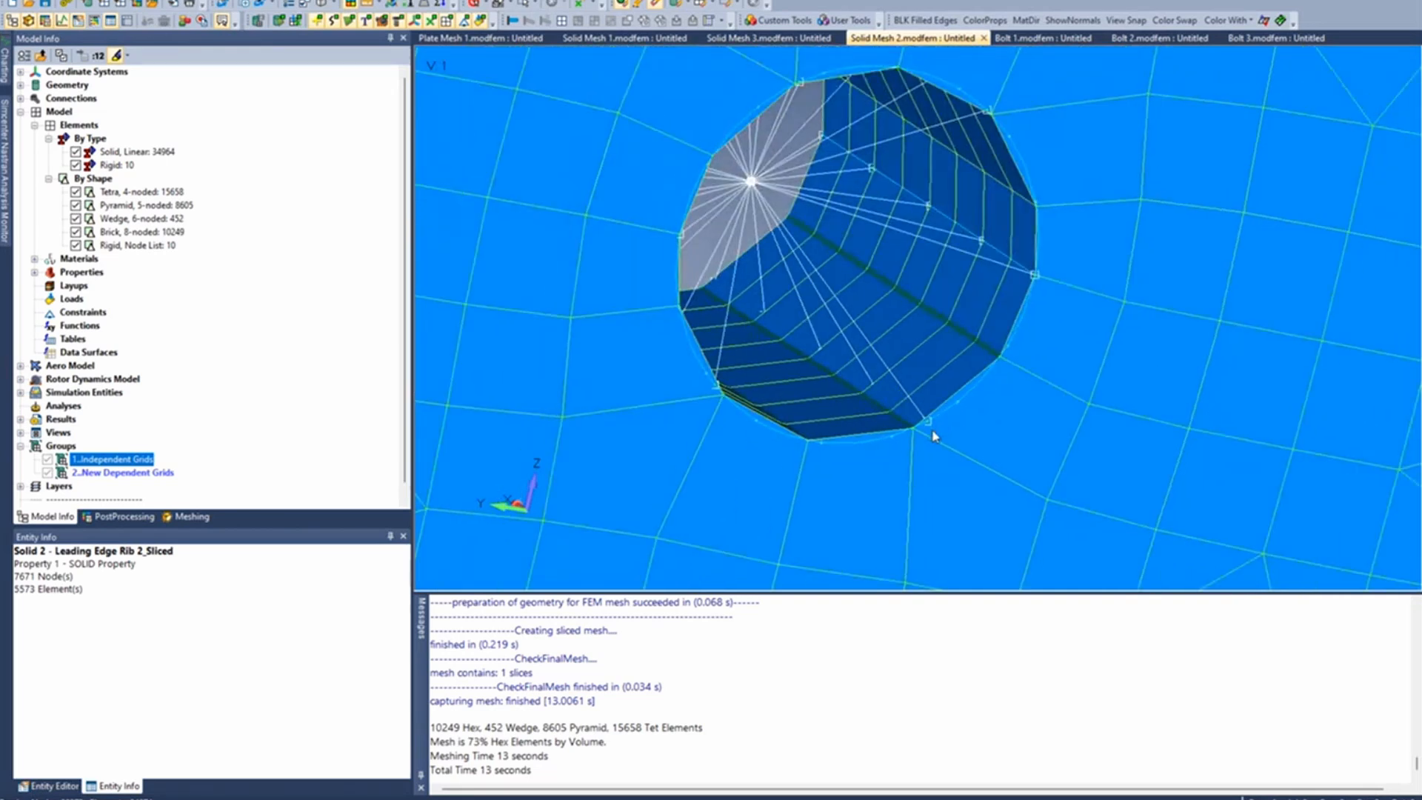
{"action": "scroll", "coordinate": [932, 435], "scroll_direction": "down", "scroll_amount": 2}
{"action": "middle_click_drag", "start_coordinate": [933, 435], "coordinate": [787, 433]}
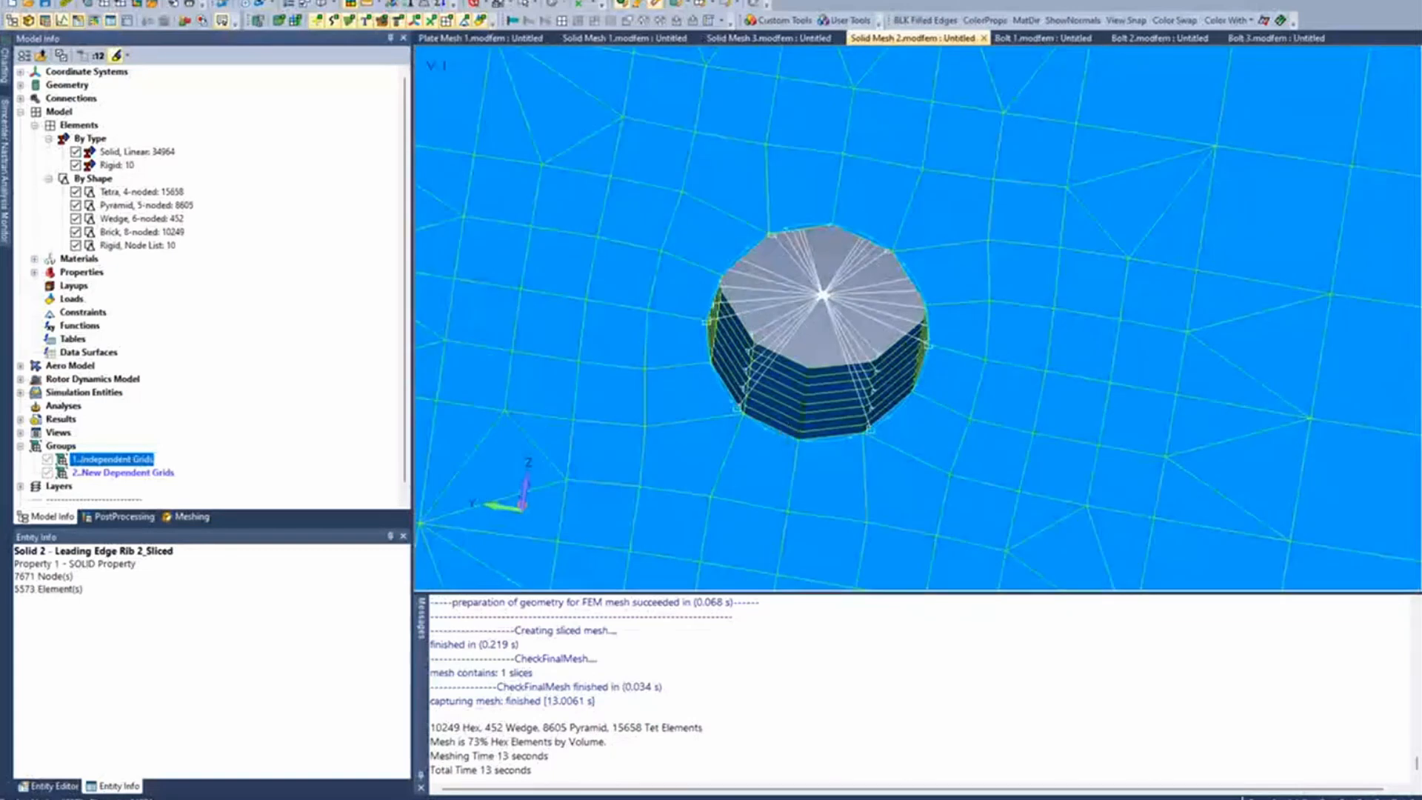
- Review the dependent and independent nodes in the definition of this hole's rigid element without changing it
{"action": "left_click", "coordinate": [256, 1]}
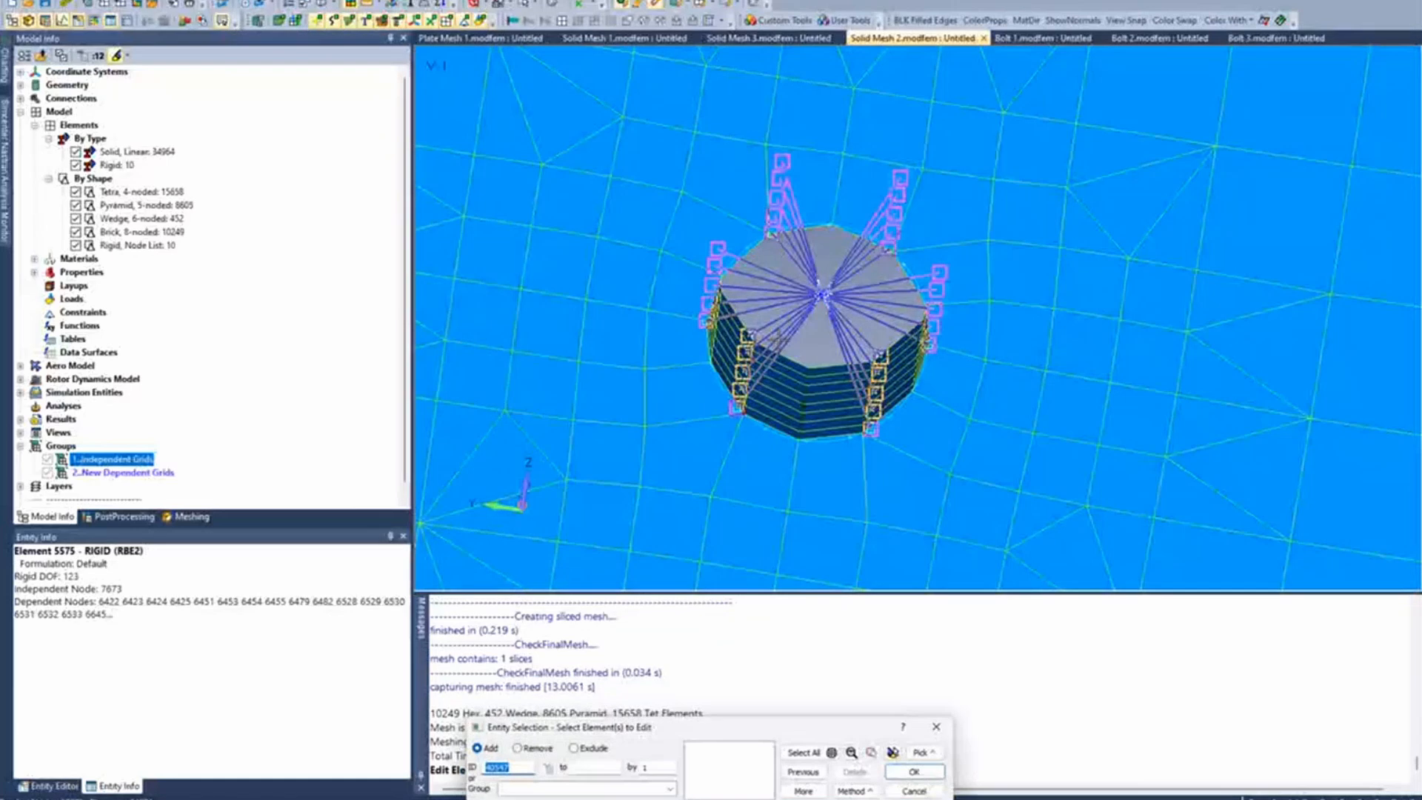
{"action": "key", "text": "Return"}
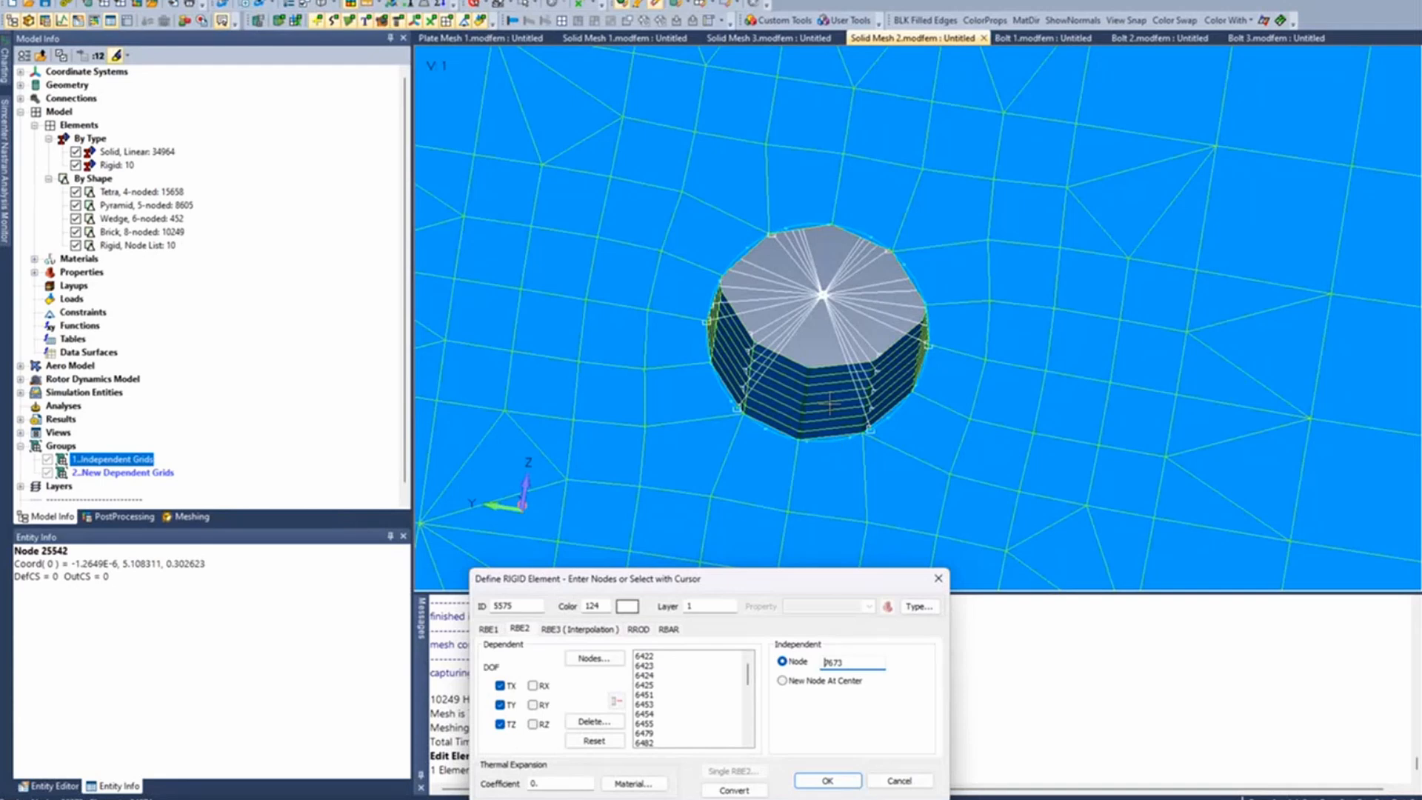
{"action": "left_click", "coordinate": [913, 784]}
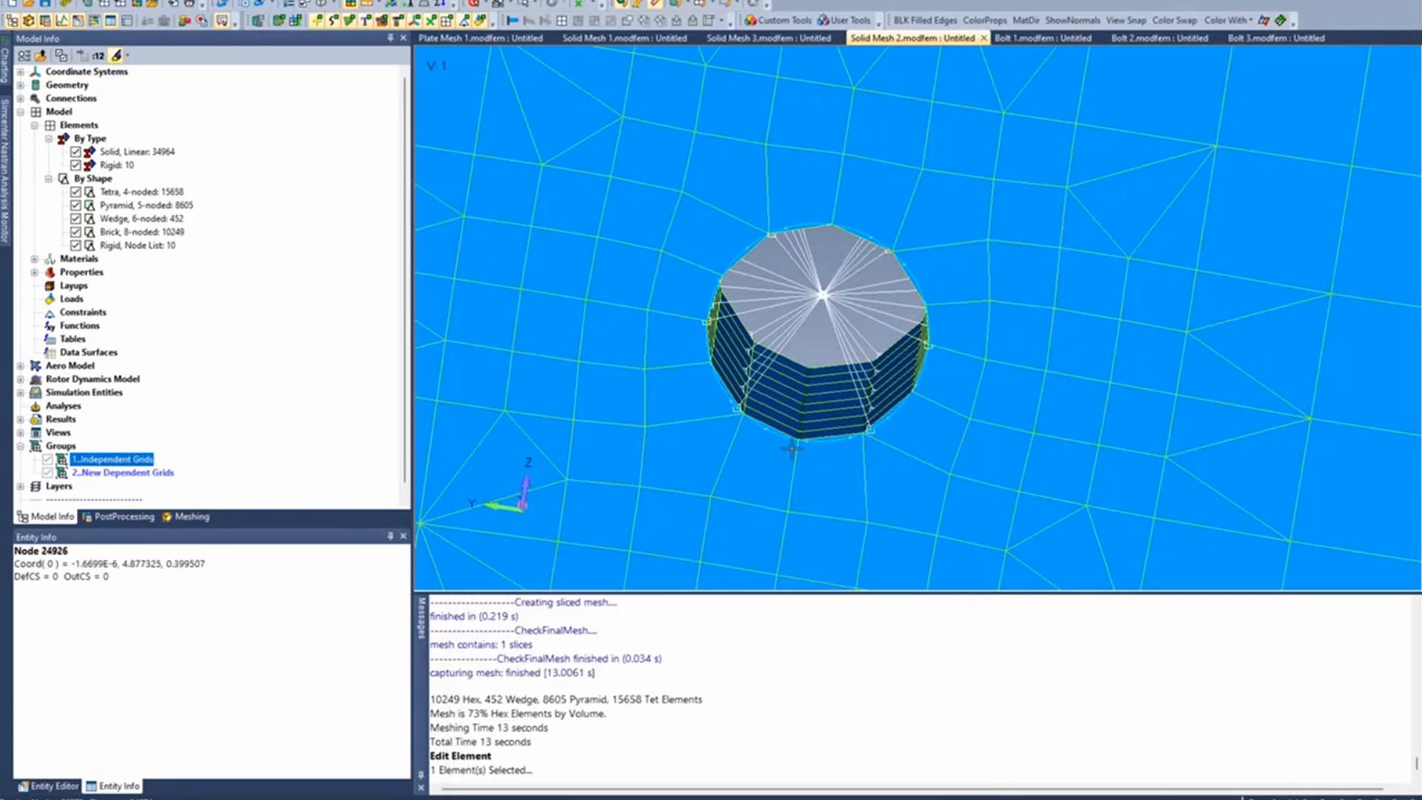
- Snap the view of the meshed plate to the closest orthogonal view, facing its bolt-hole side
{"action": "scroll", "coordinate": [791, 448], "scroll_direction": "down", "scroll_amount": 5}
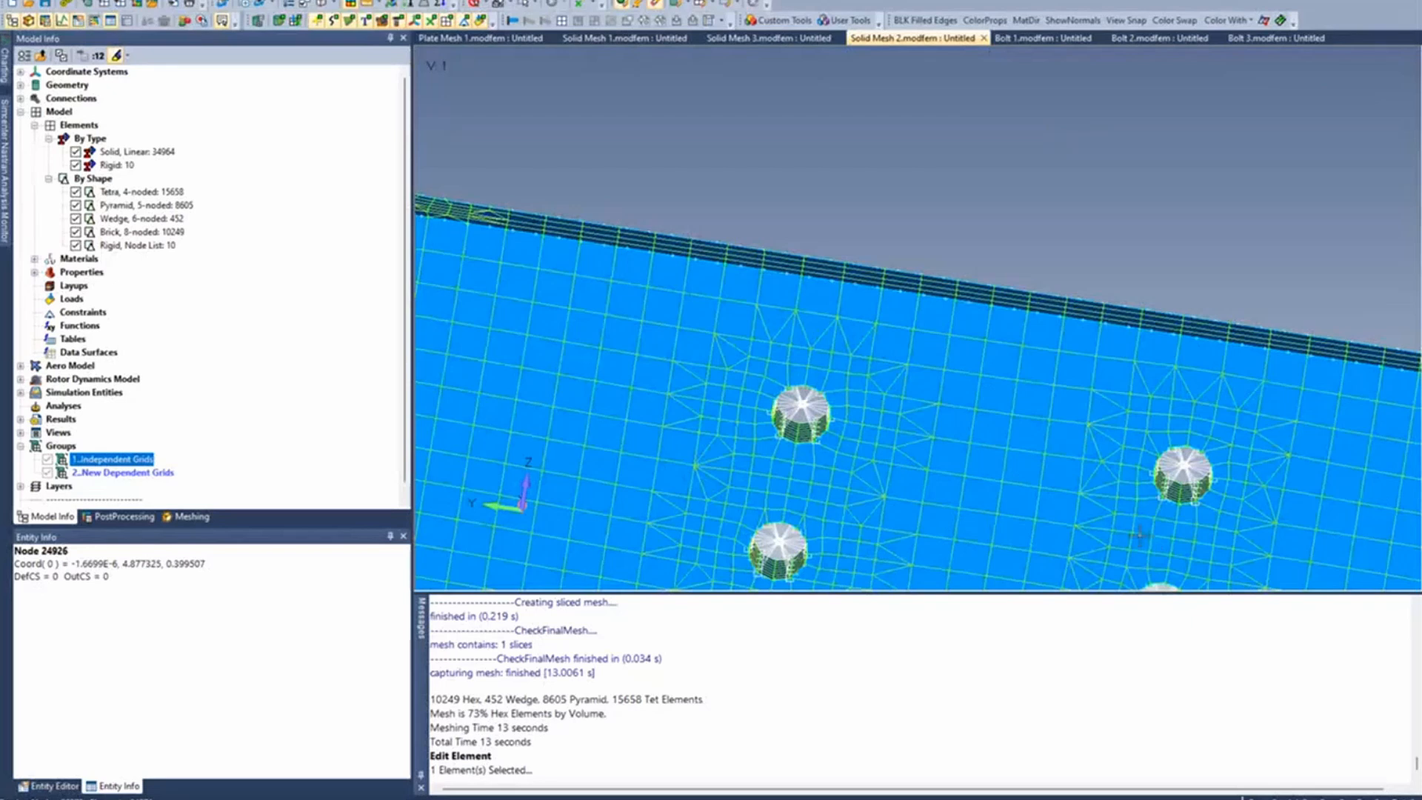
{"action": "middle_click_drag", "start_coordinate": [1140, 534], "coordinate": [902, 329], "text": "ctrl"}
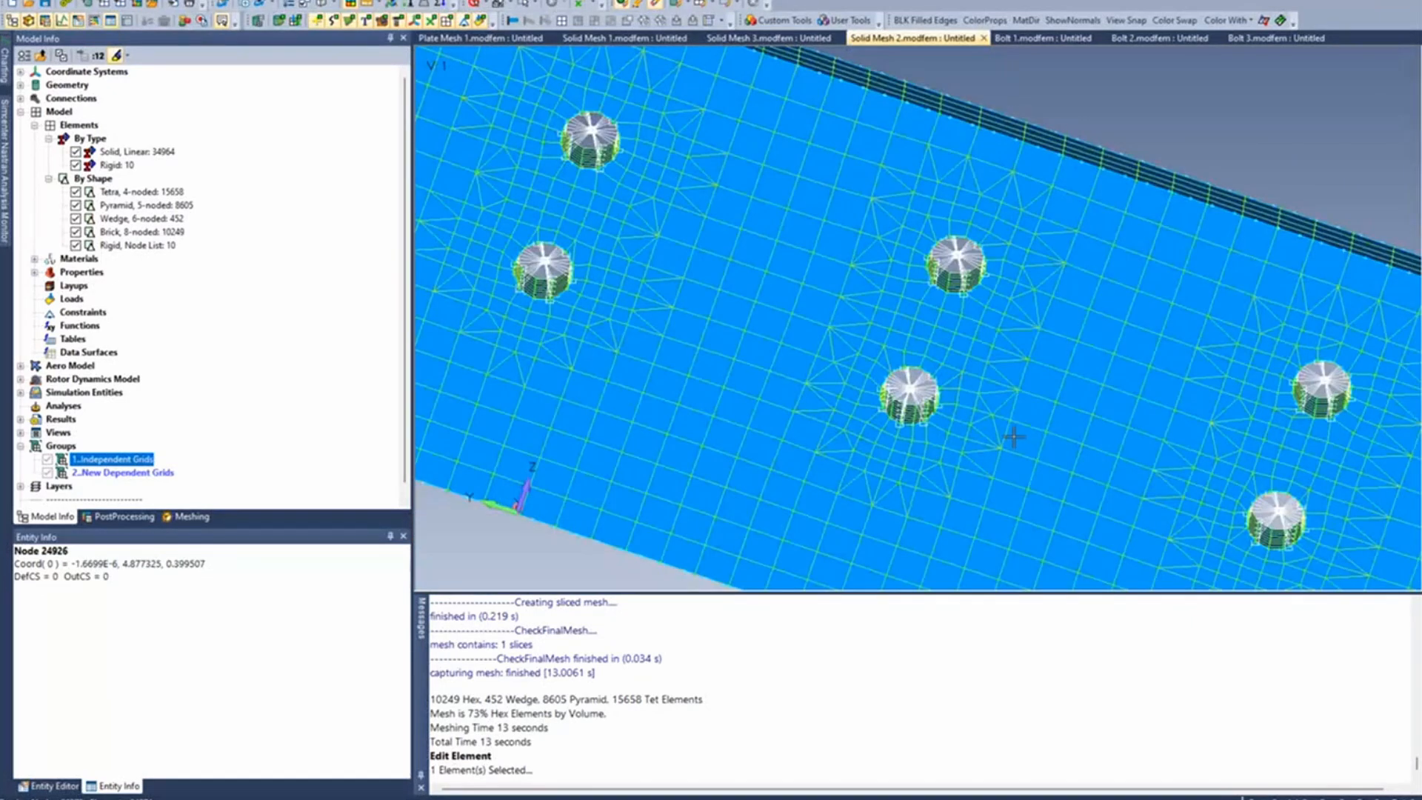
{"action": "scroll", "coordinate": [1013, 436], "scroll_direction": "down", "scroll_amount": 3}
{"action": "scroll", "coordinate": [1096, 467], "scroll_direction": "down", "scroll_amount": 3}
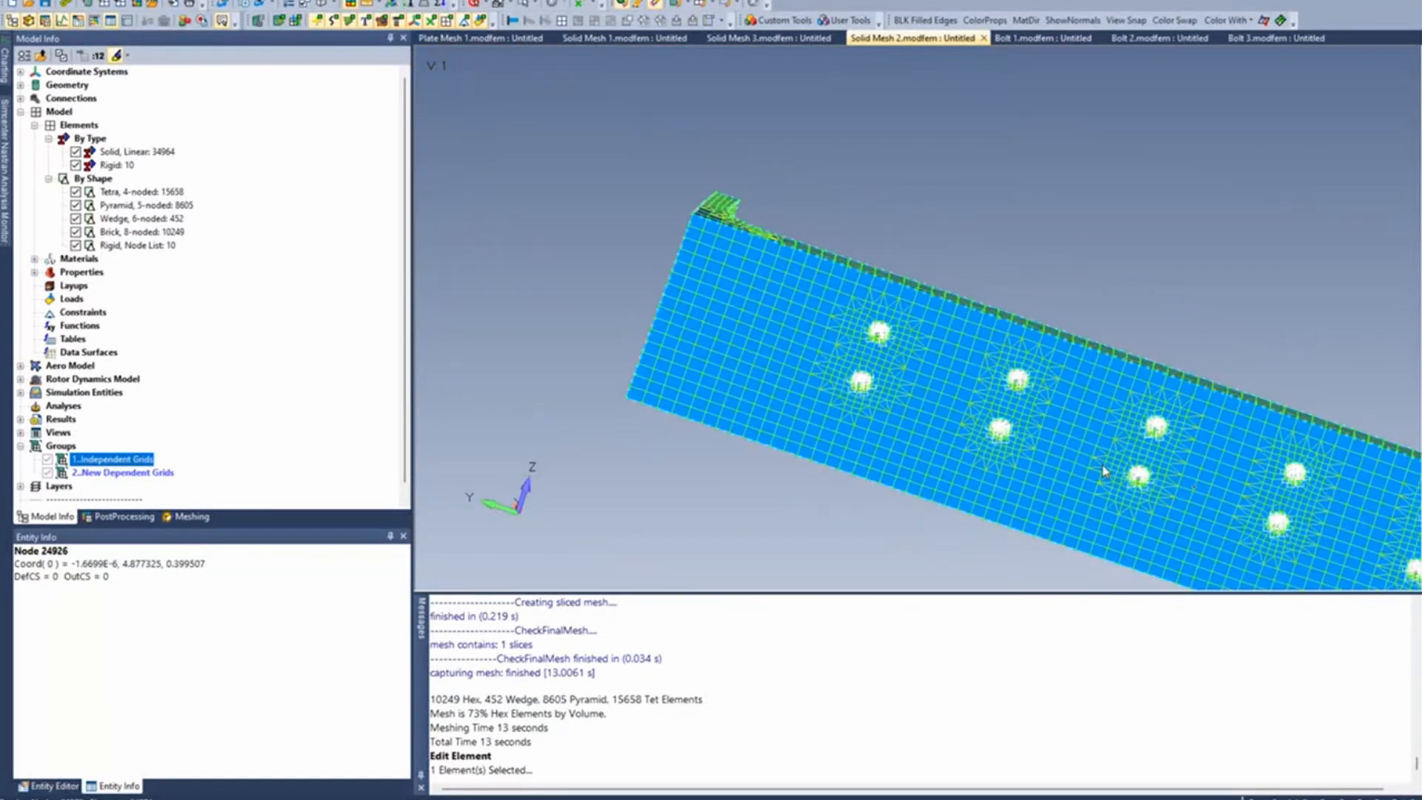
{"action": "middle_click_drag", "start_coordinate": [1103, 470], "coordinate": [848, 411]}
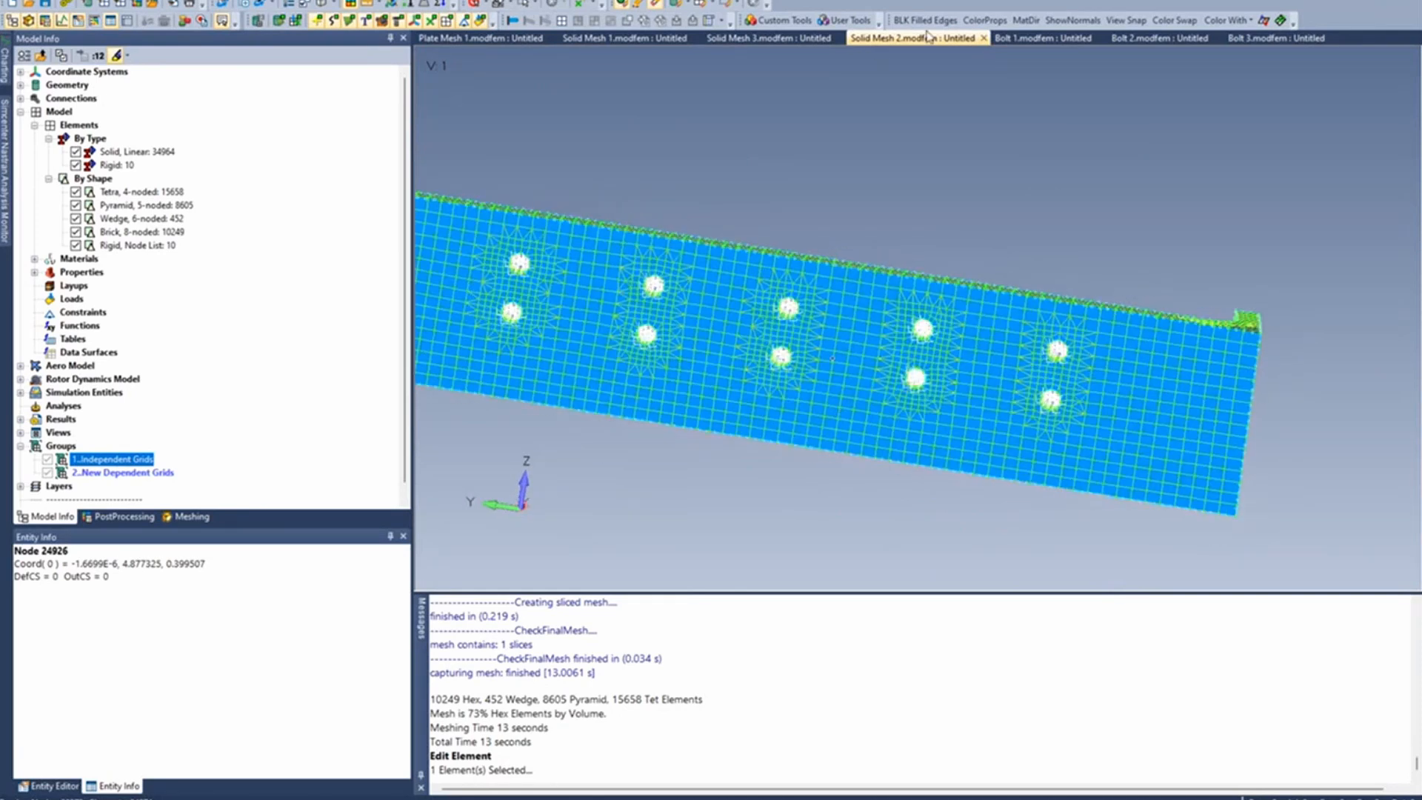
{"action": "left_click", "coordinate": [791, 20]}
{"action": "mouse_move", "coordinate": [848, 404]}
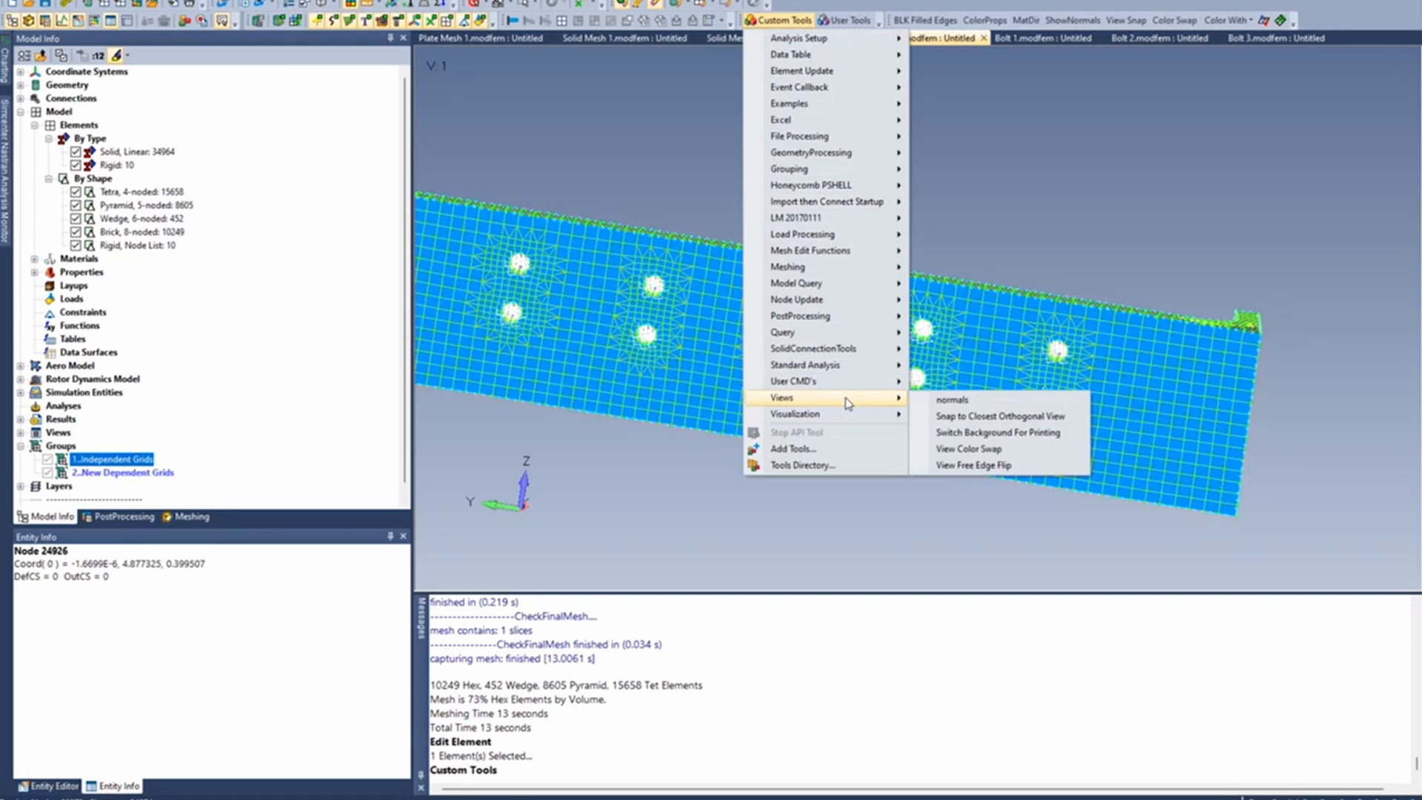
{"action": "left_click", "coordinate": [999, 415]}
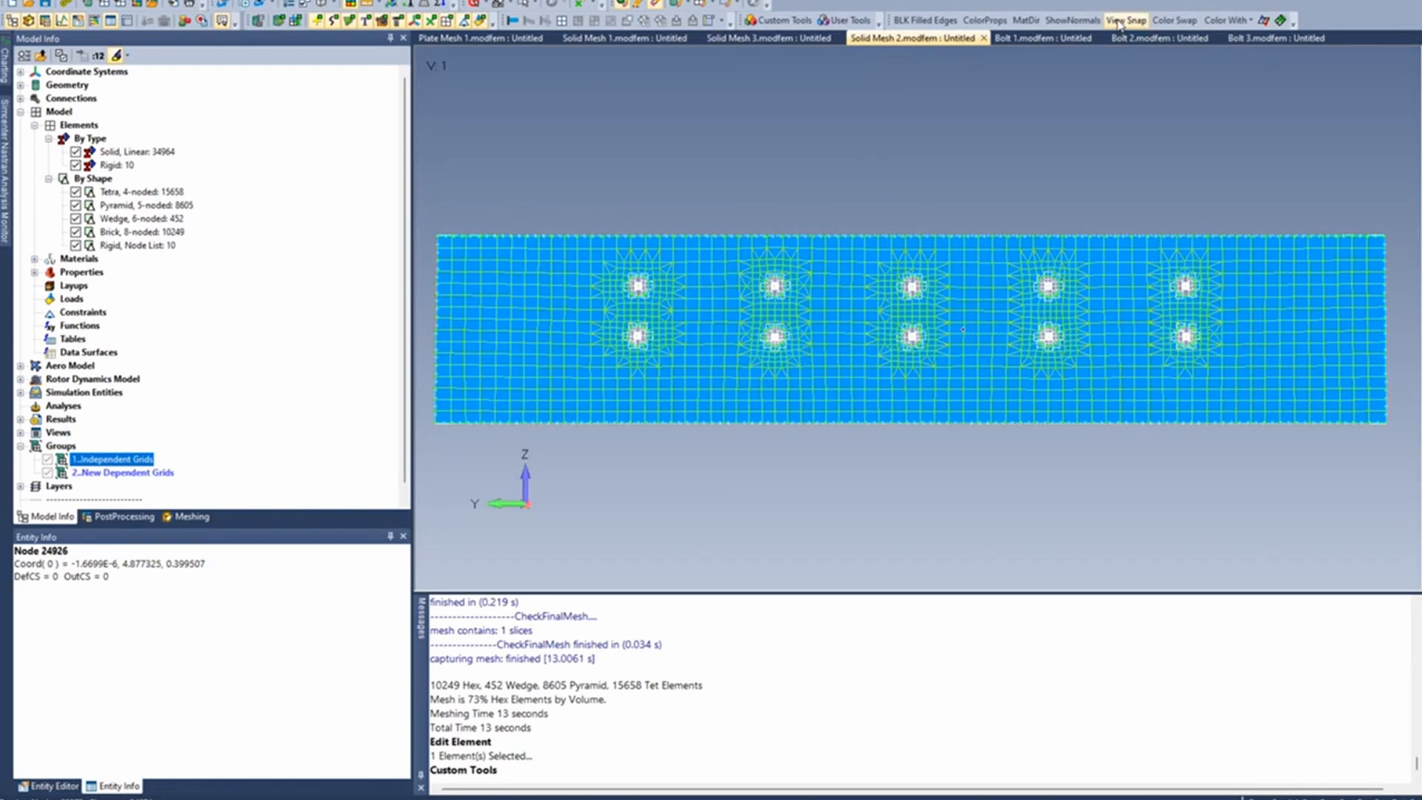
{"action": "left_click", "coordinate": [1118, 21]}
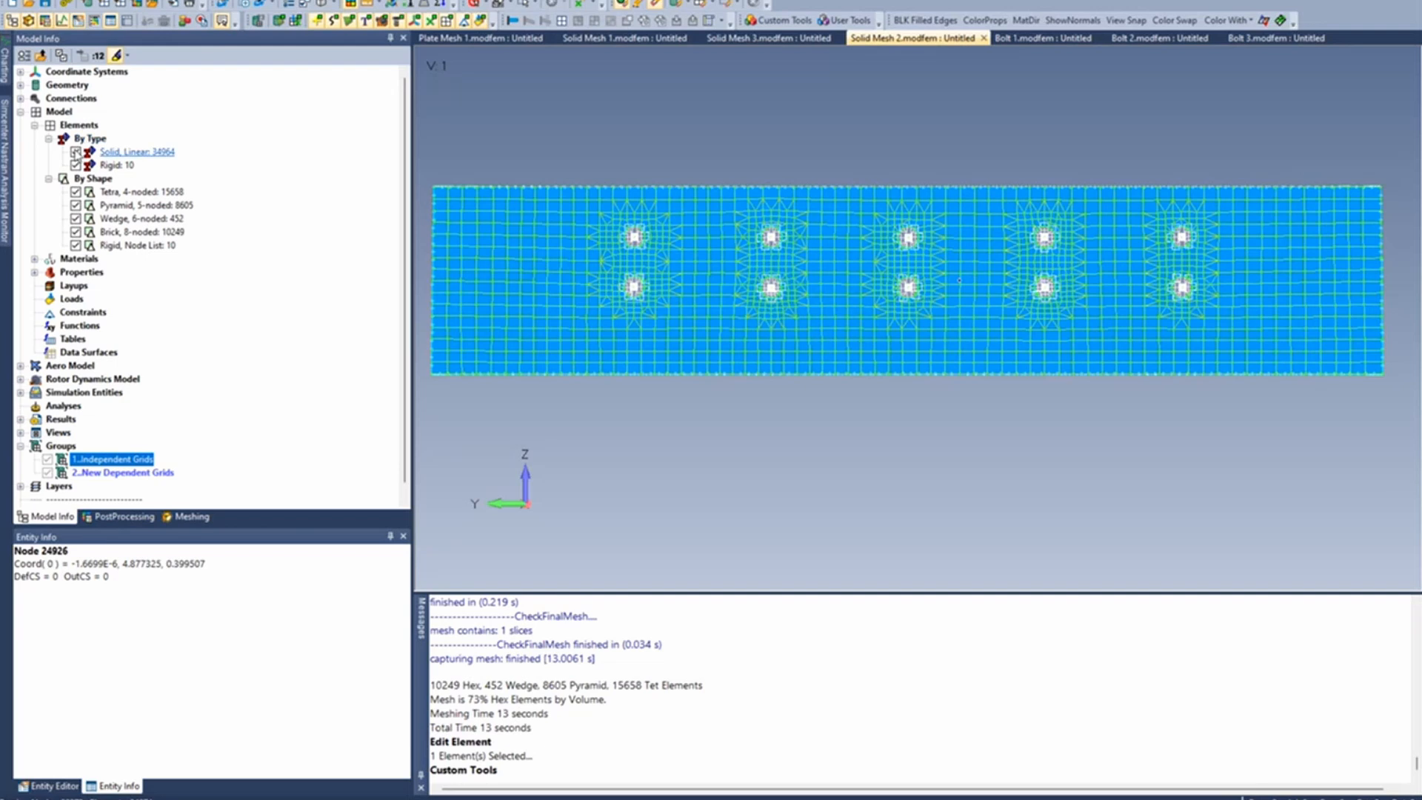
- Hide the linear solid elements and delete both existing groups, Independent Grids and New Dependent Grids
{"action": "left_click", "coordinate": [75, 151]}
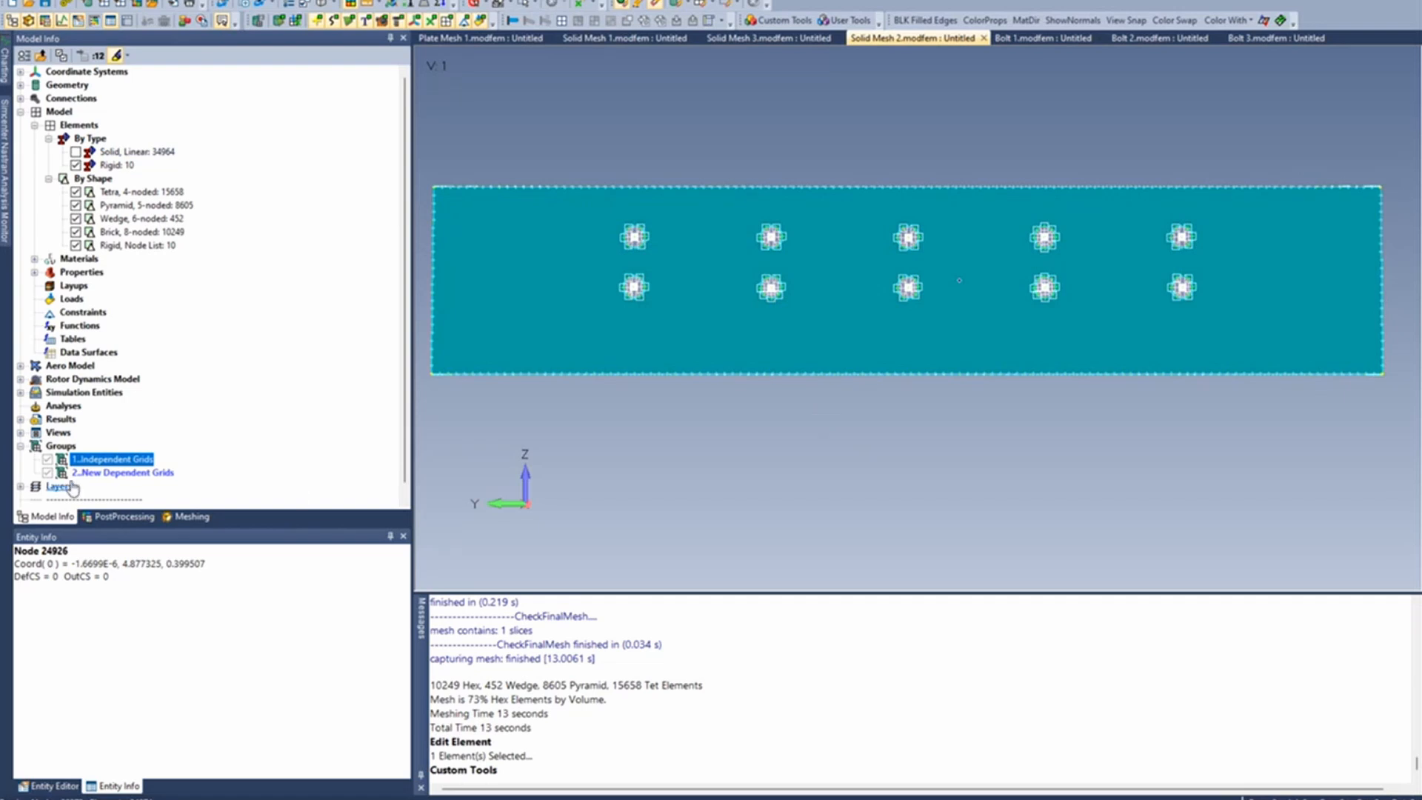
{"action": "right_click", "coordinate": [66, 447]}
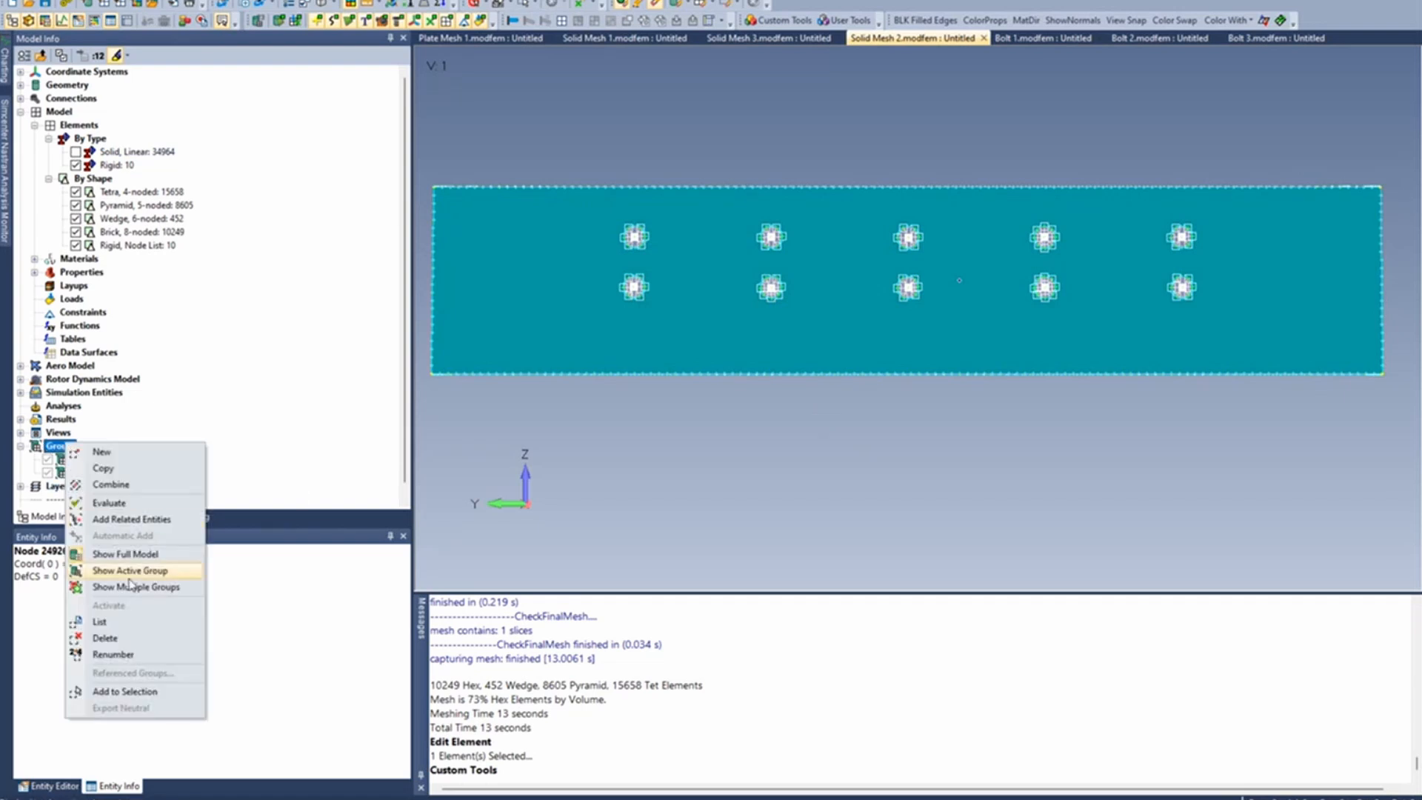
{"action": "left_click", "coordinate": [104, 638]}
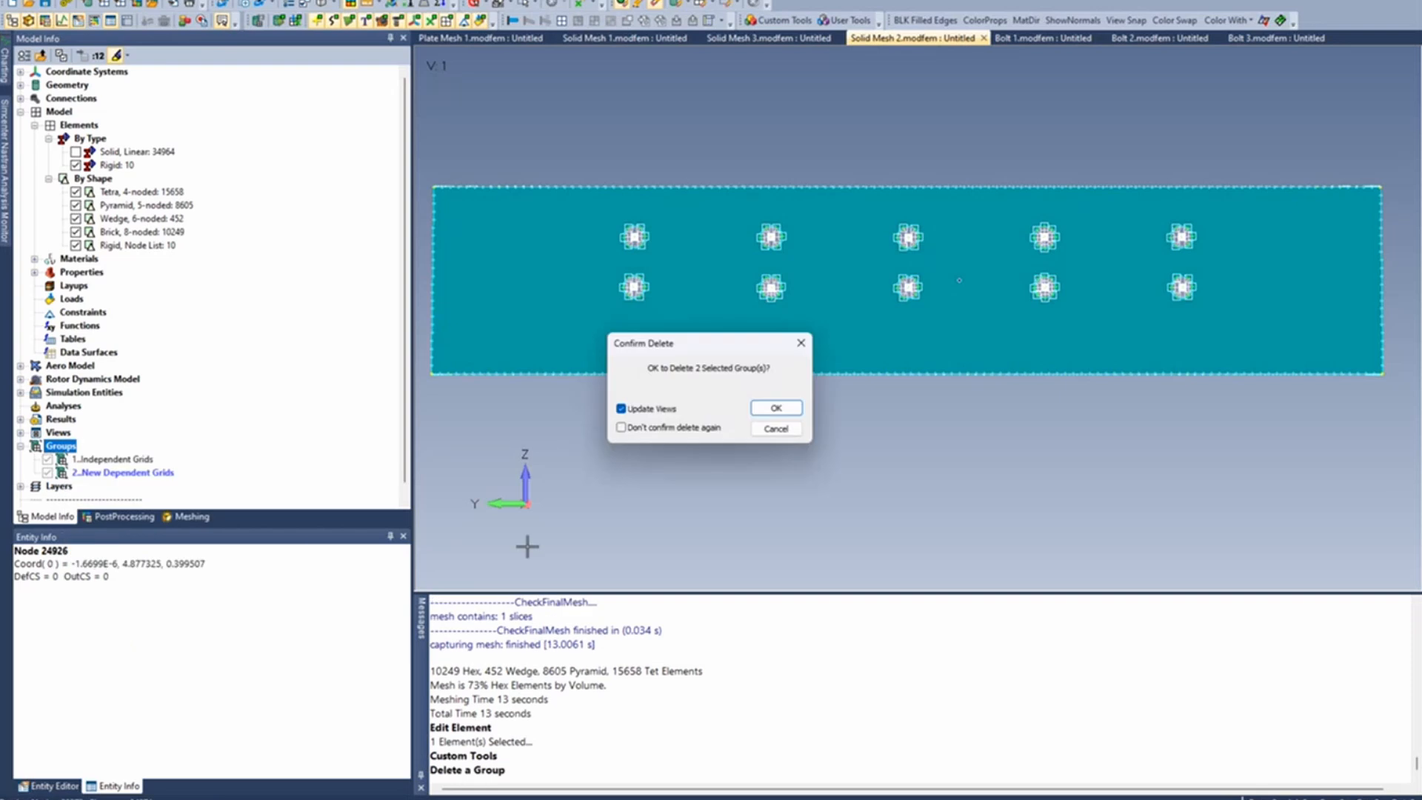
{"action": "left_click", "coordinate": [776, 409]}
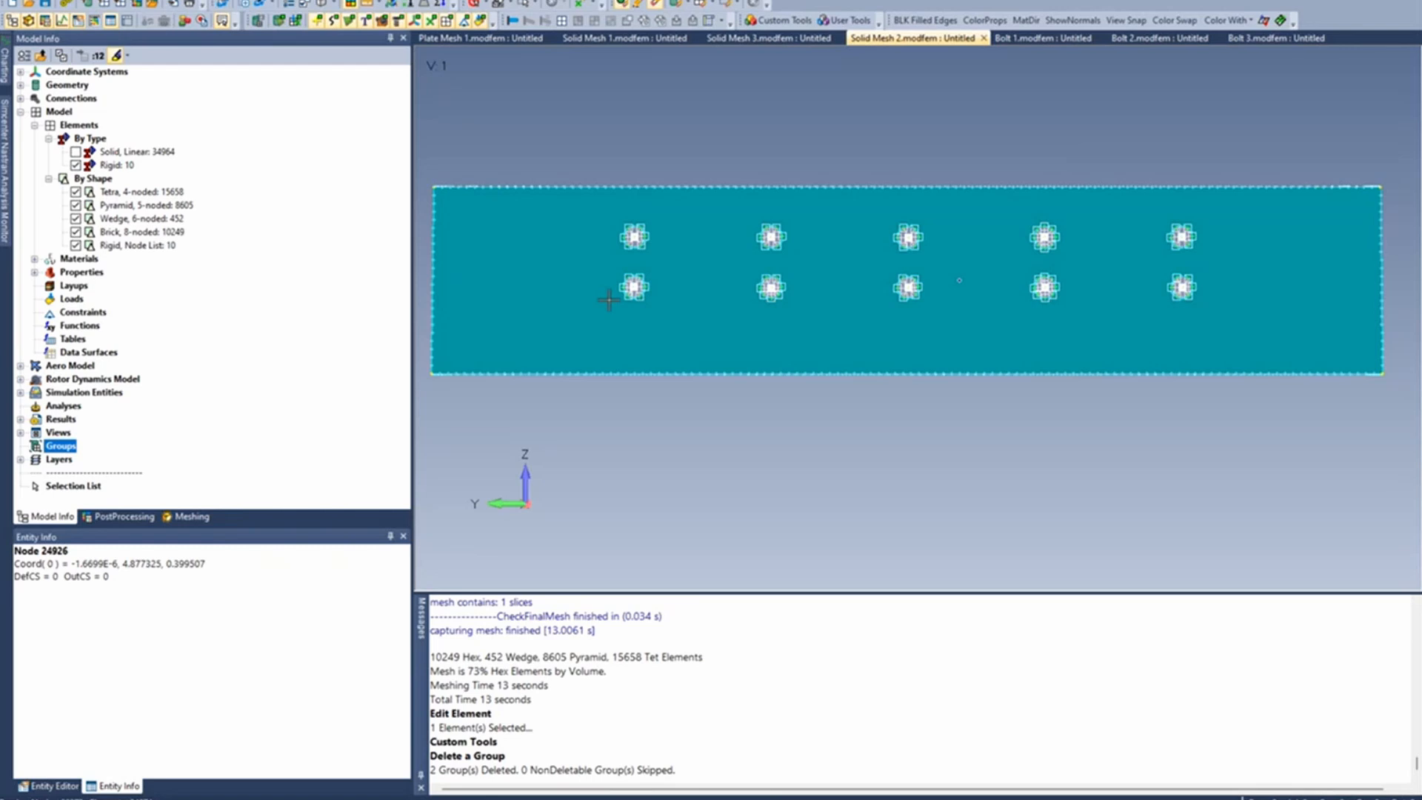
- Show the Data Table and load the rigid elements of all bolt holes into it through a multiple element selection
{"action": "left_click", "coordinate": [130, 22]}
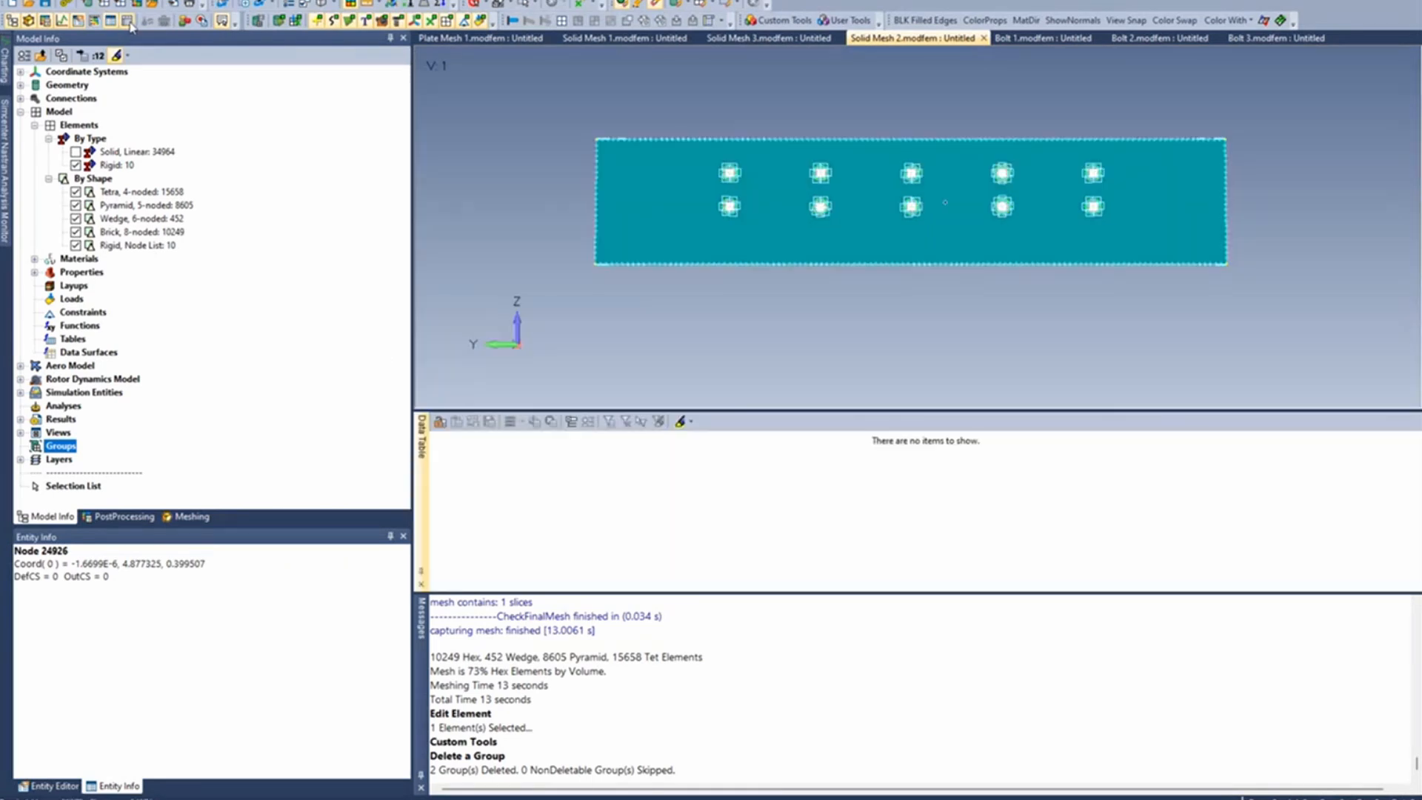
{"action": "left_click", "coordinate": [482, 5]}
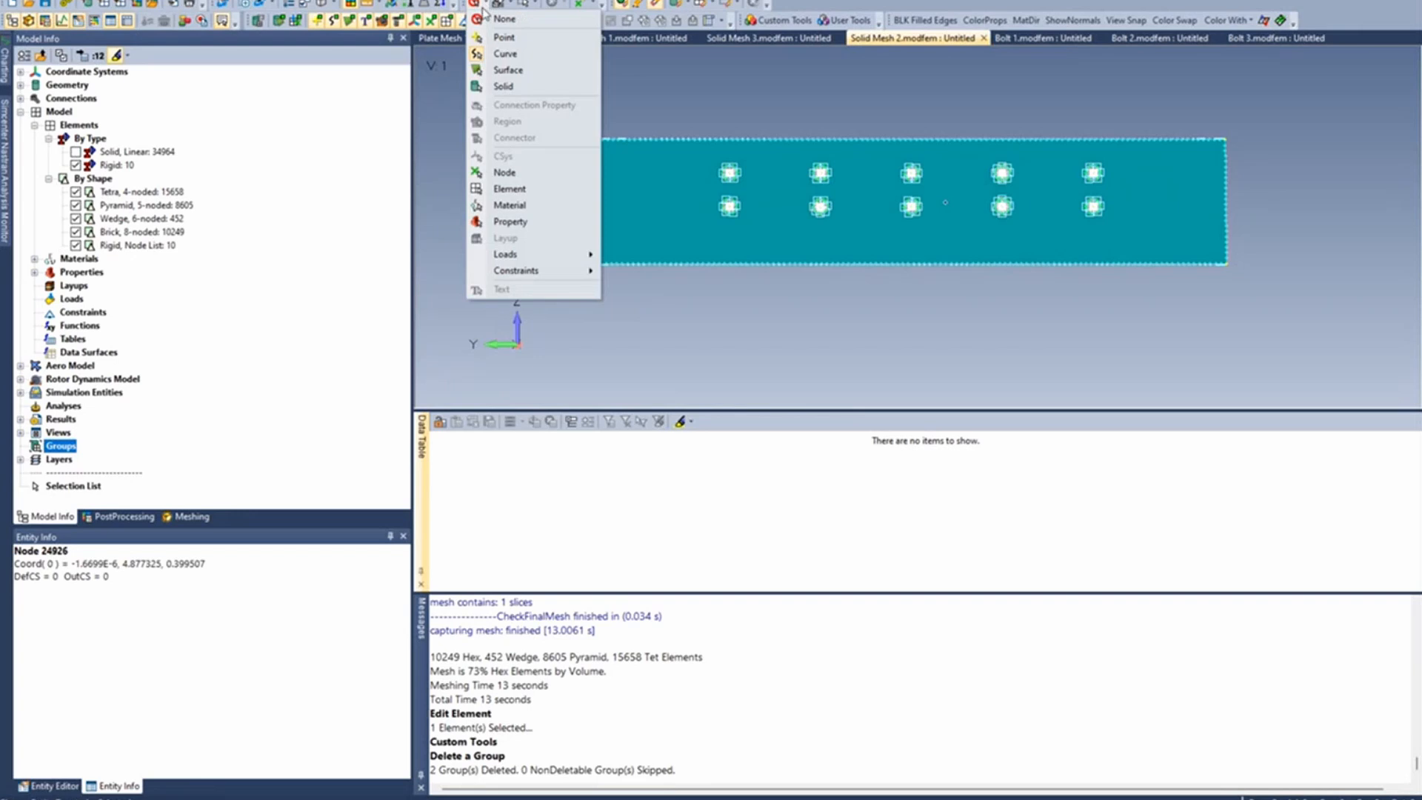
{"action": "left_click", "coordinate": [510, 188]}
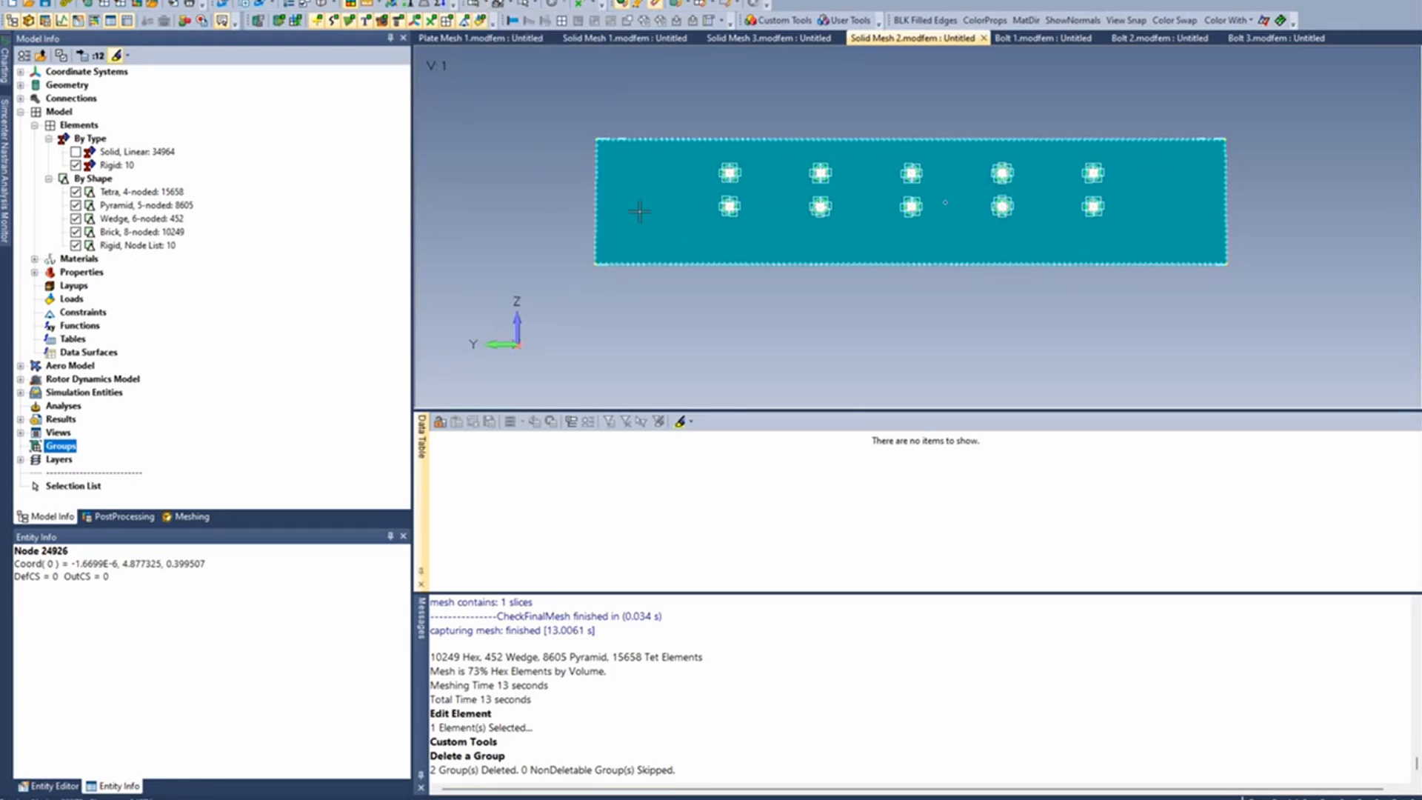
{"action": "left_click", "coordinate": [513, 4]}
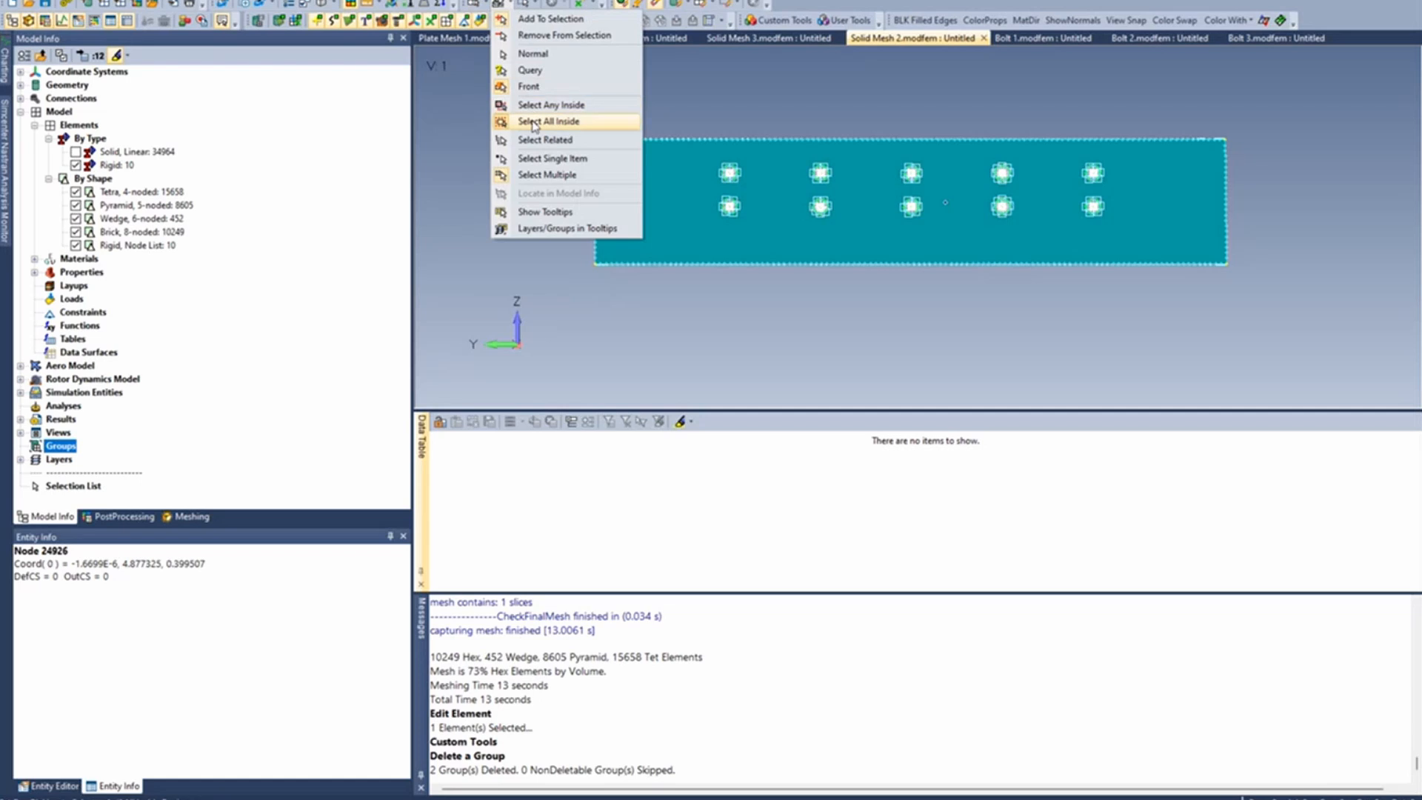
{"action": "left_click", "coordinate": [538, 175]}
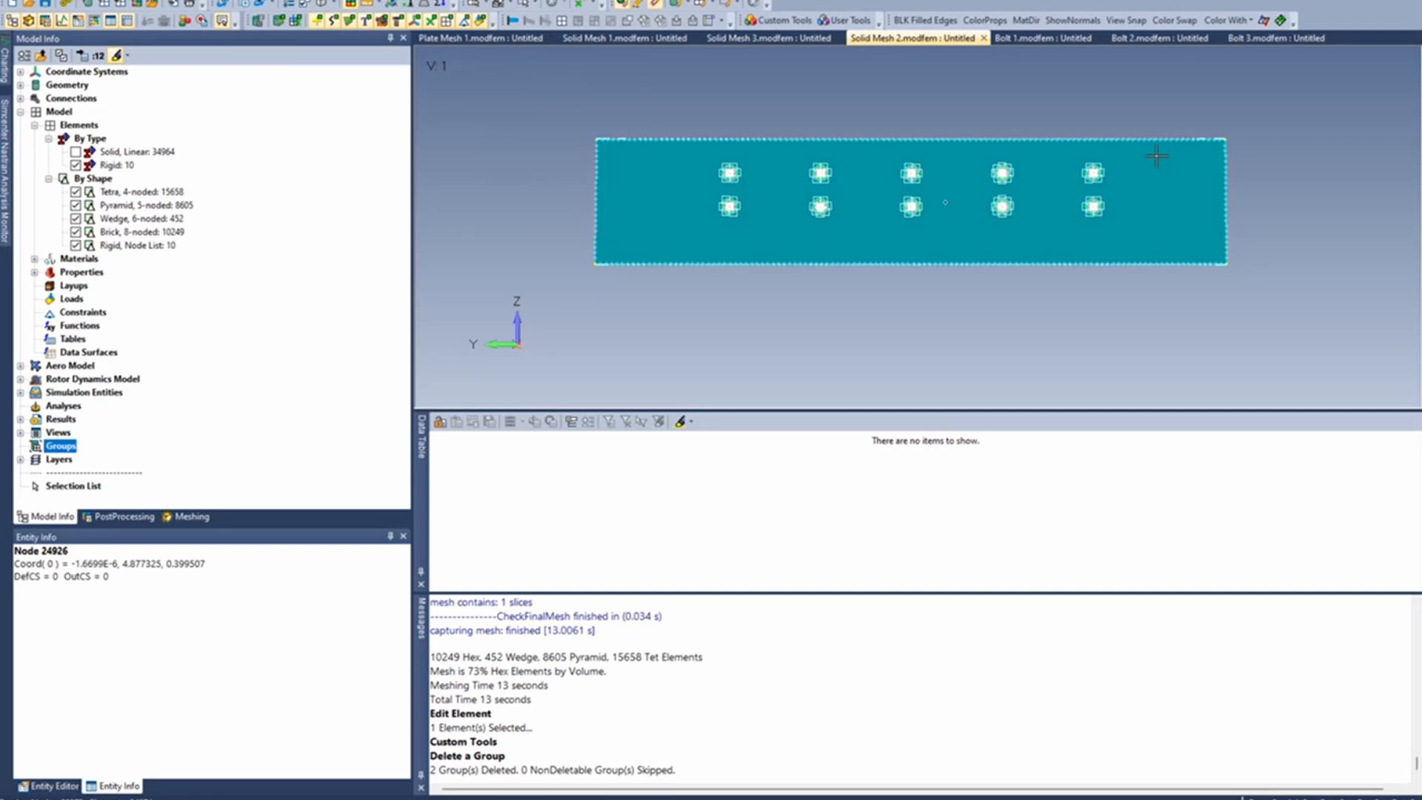
{"action": "left_click_drag", "start_coordinate": [1129, 235], "coordinate": [1192, 229]}
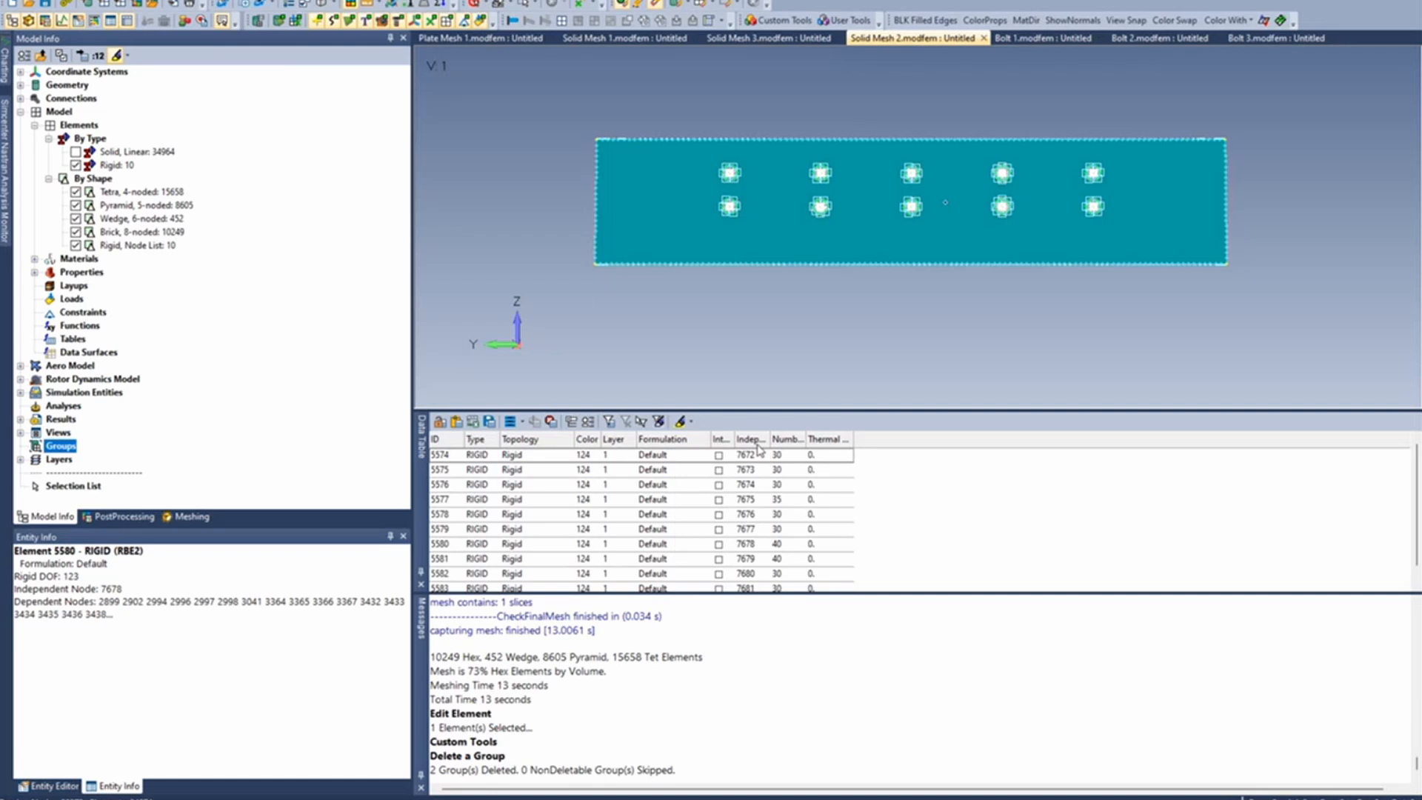
- Limit the Data Table to the Independent Node column and copy the list to the clipboard
{"action": "left_click_drag", "start_coordinate": [773, 439], "coordinate": [903, 440]}
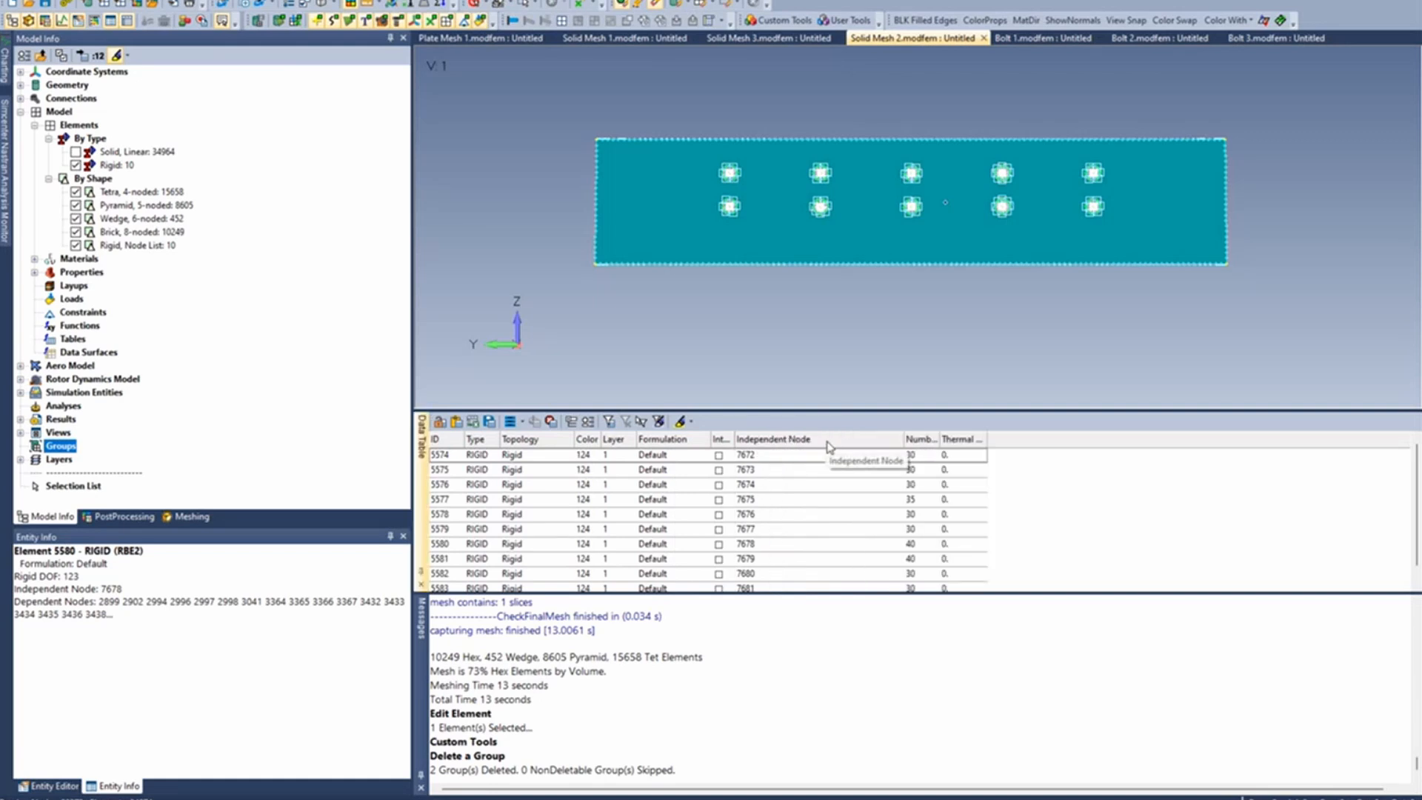
{"action": "left_click", "coordinate": [520, 422]}
{"action": "left_click", "coordinate": [540, 440]}
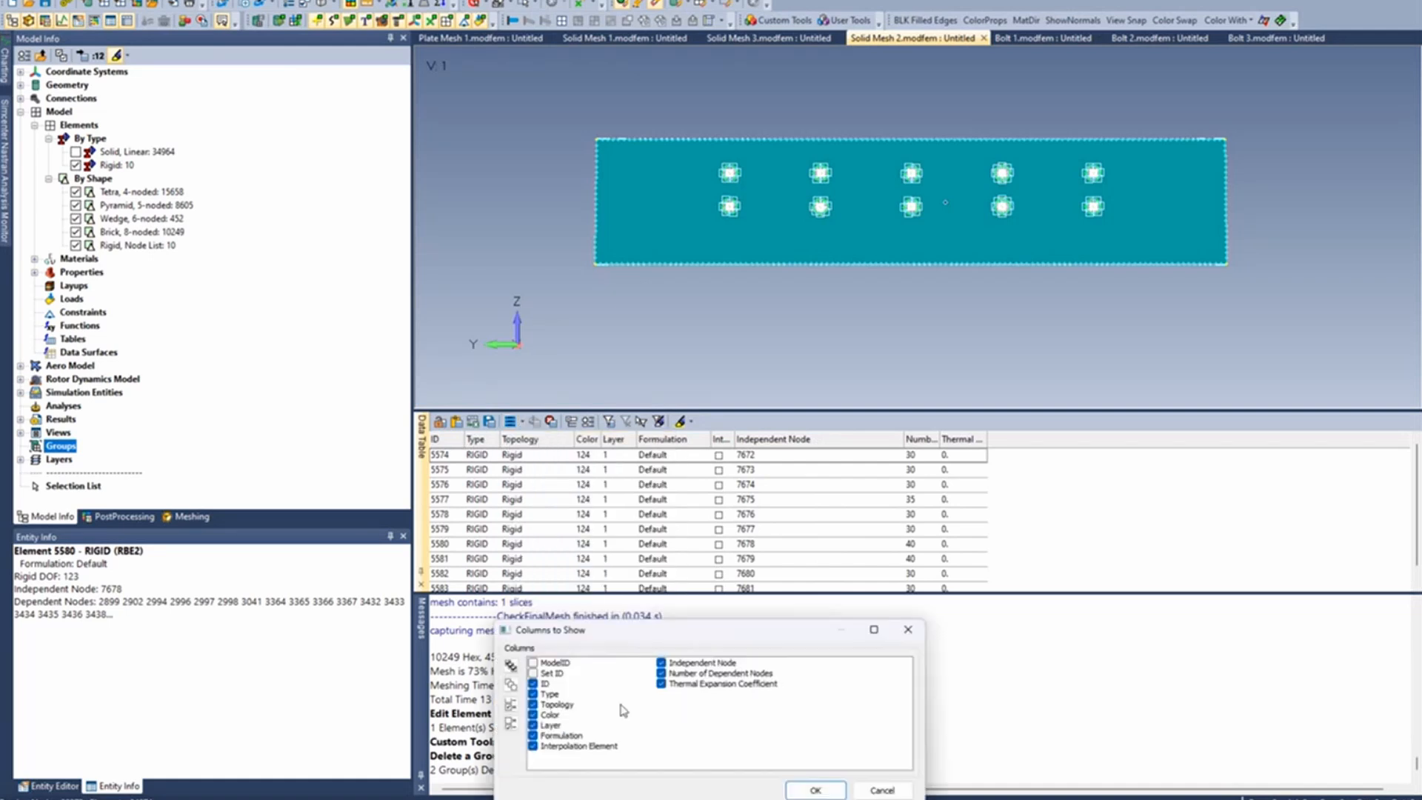
{"action": "double_click", "coordinate": [659, 626]}
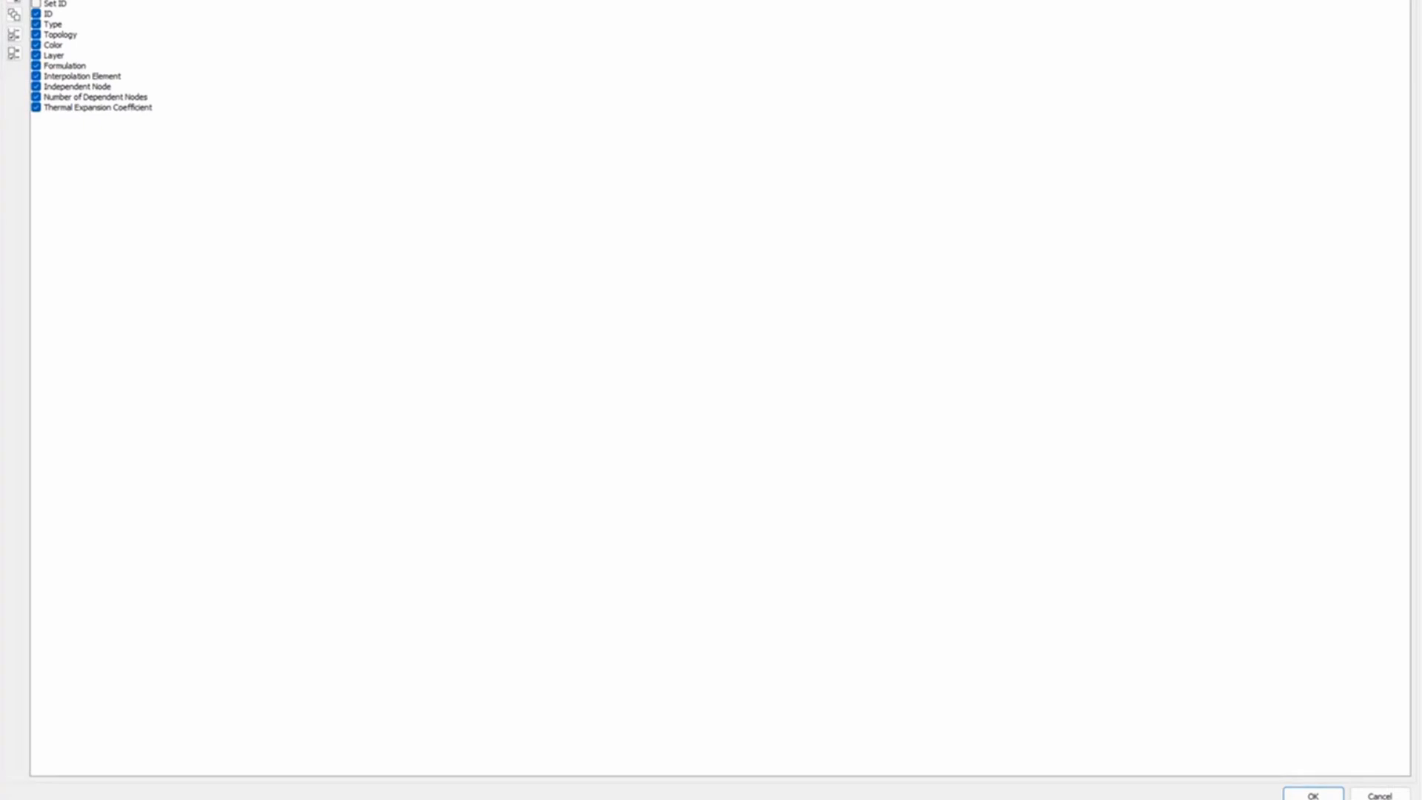
{"action": "left_click", "coordinate": [1370, 0]}
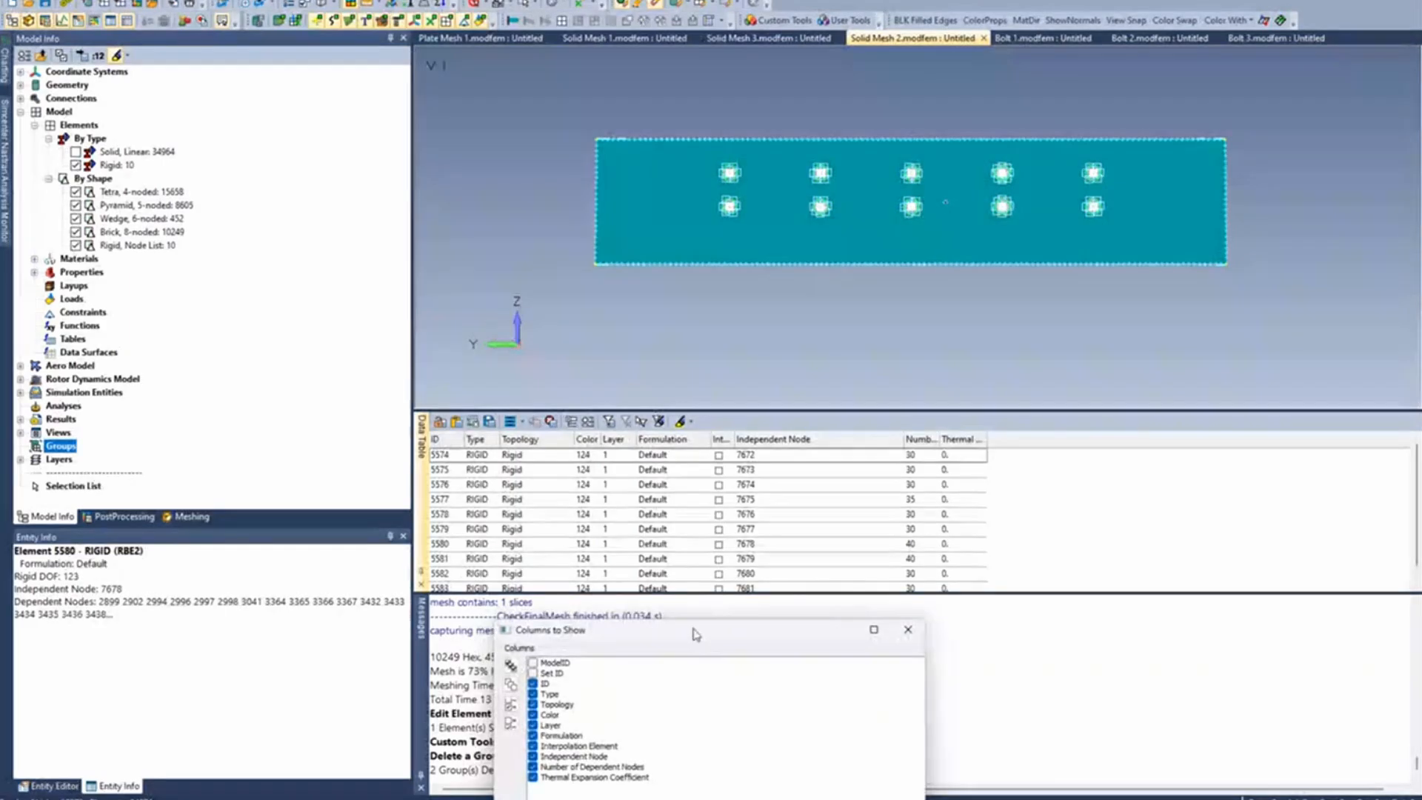
{"action": "left_click_drag", "start_coordinate": [696, 635], "coordinate": [693, 257]}
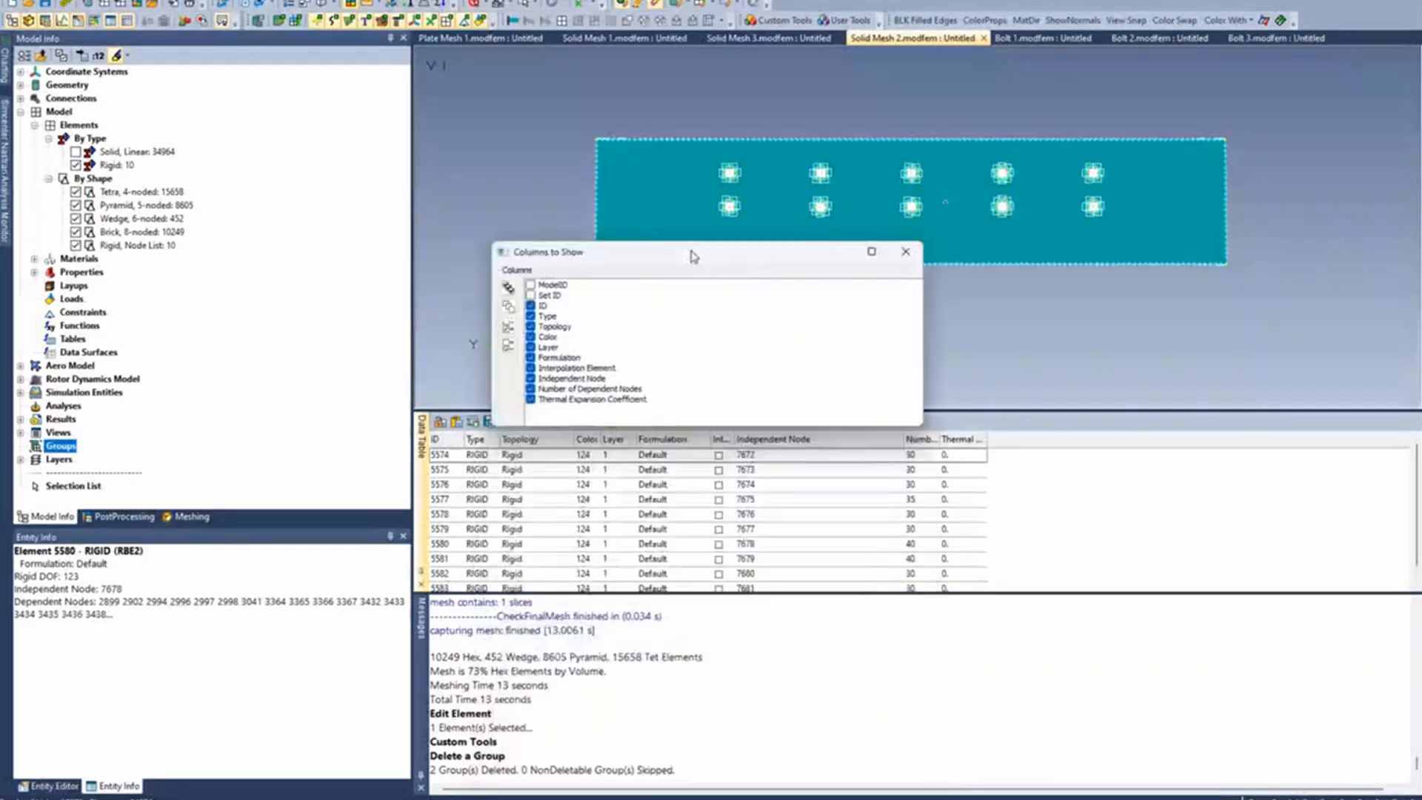
{"action": "left_click", "coordinate": [508, 308]}
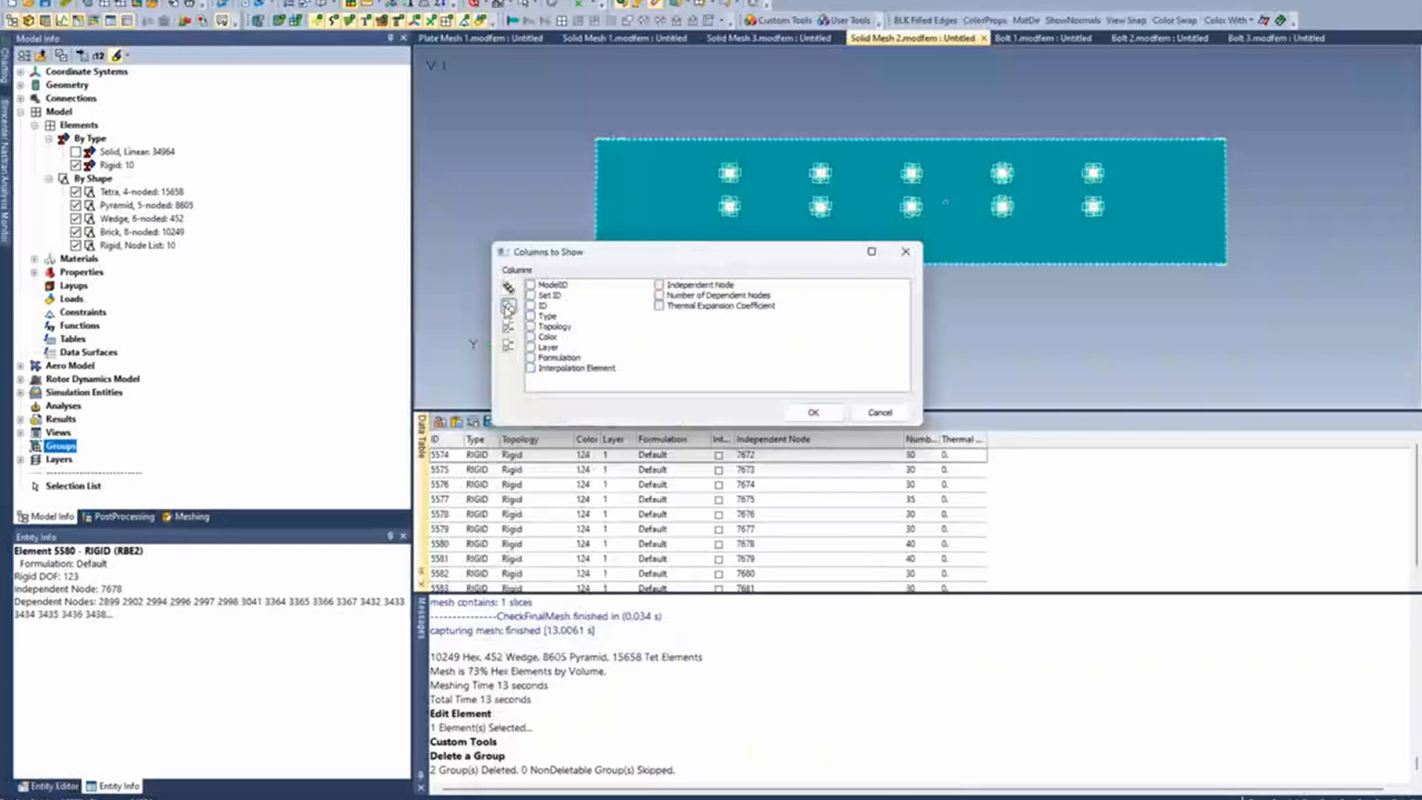
{"action": "left_click", "coordinate": [658, 285]}
{"action": "left_click", "coordinate": [813, 412]}
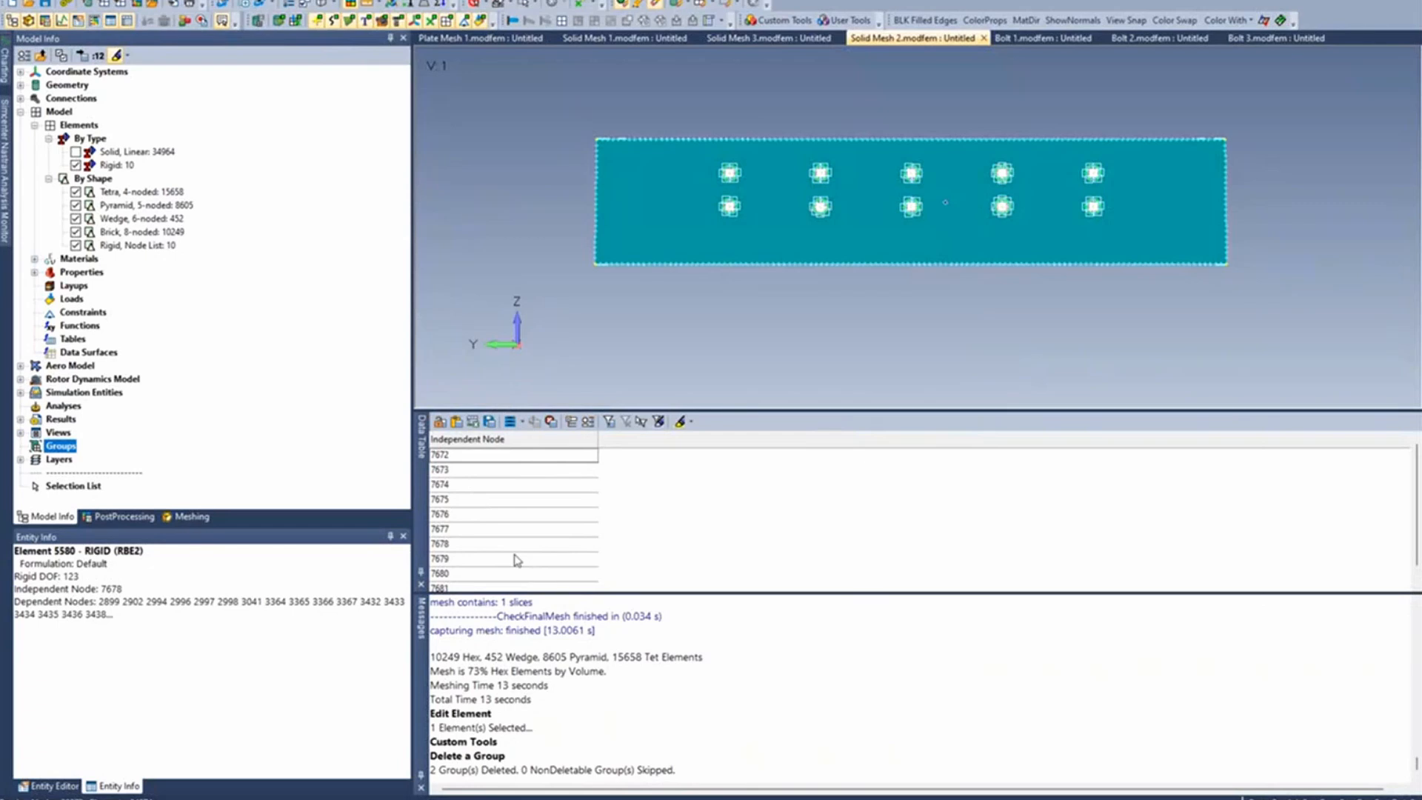
{"action": "left_click", "coordinate": [456, 422]}
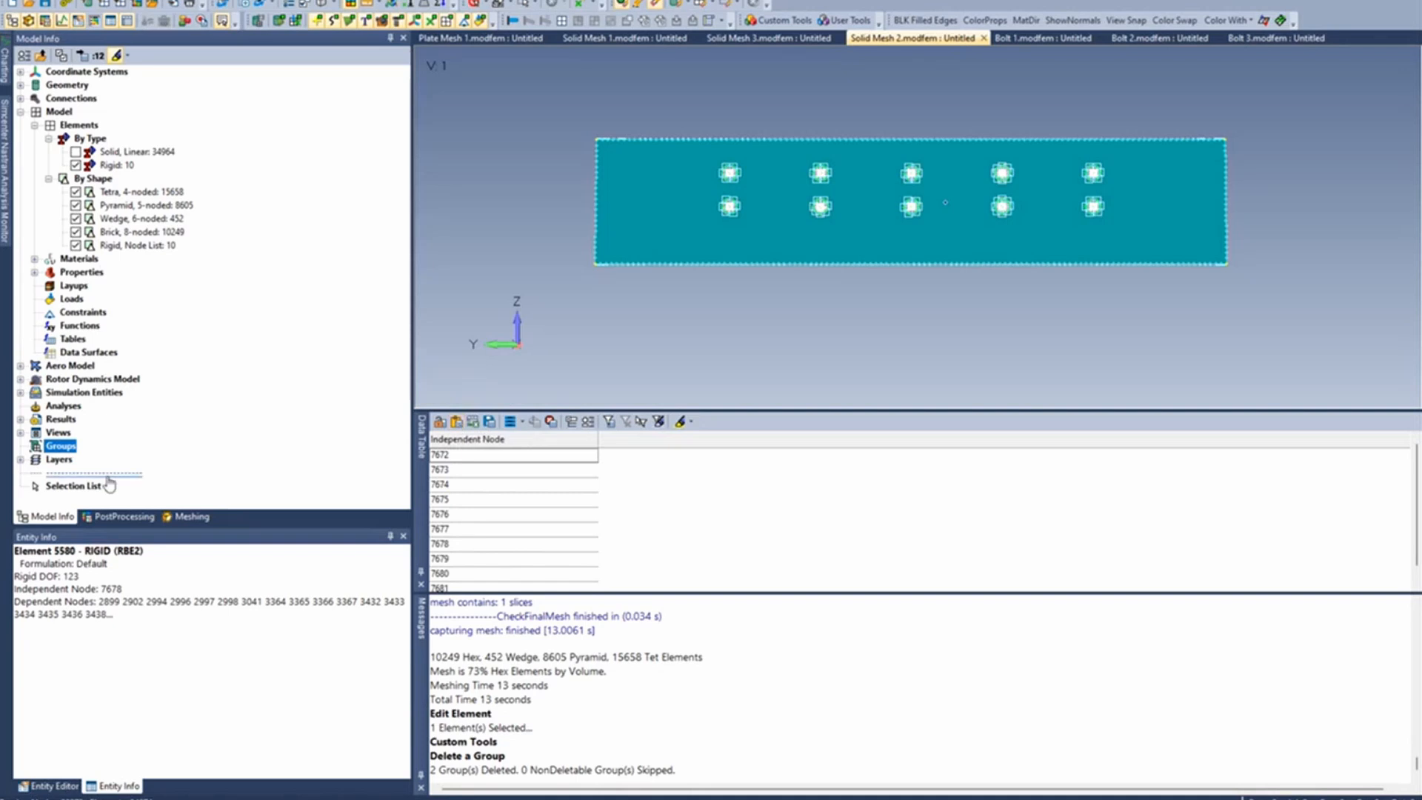
- Create a new group with ID 1 titled "Indep Grids"
{"action": "right_click", "coordinate": [53, 446]}
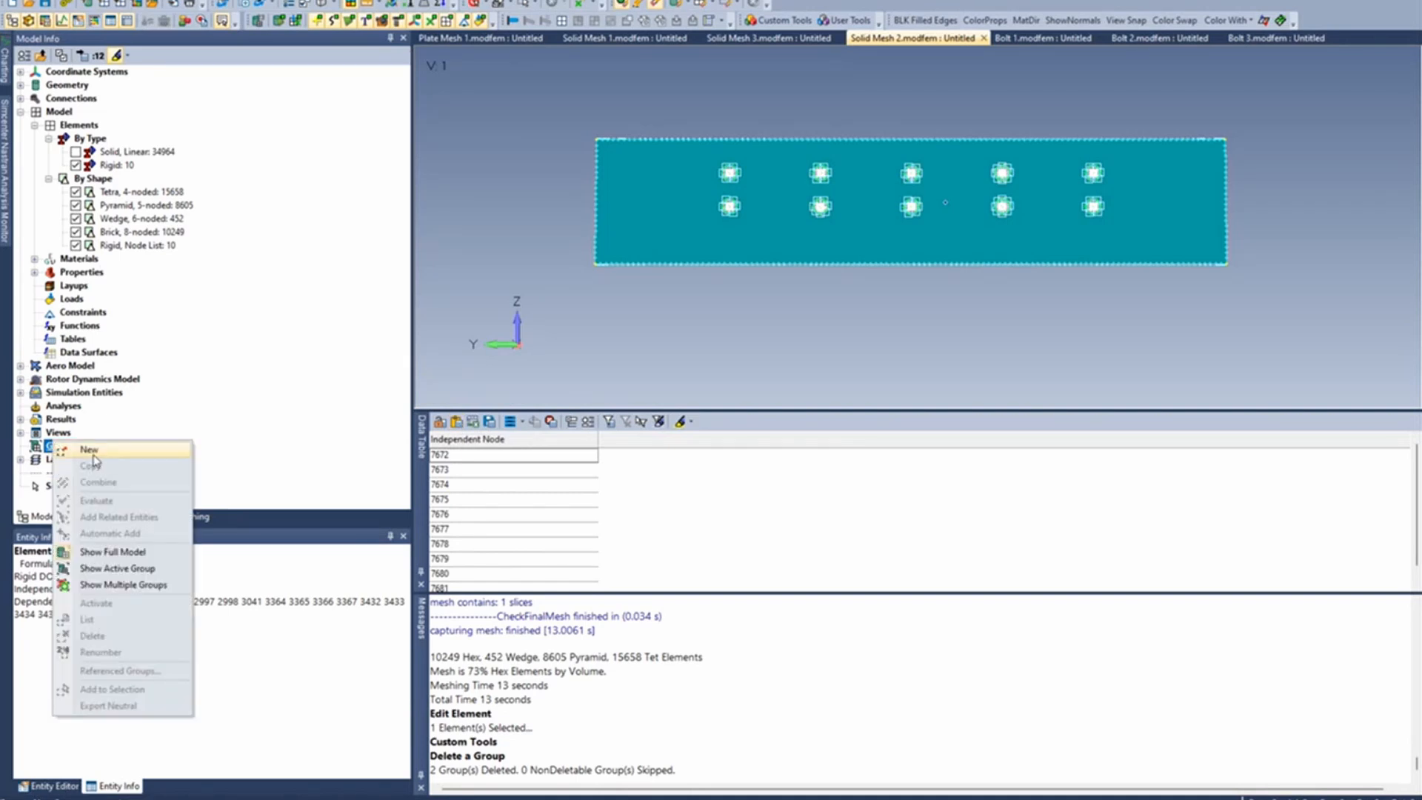
{"action": "left_click", "coordinate": [91, 451]}
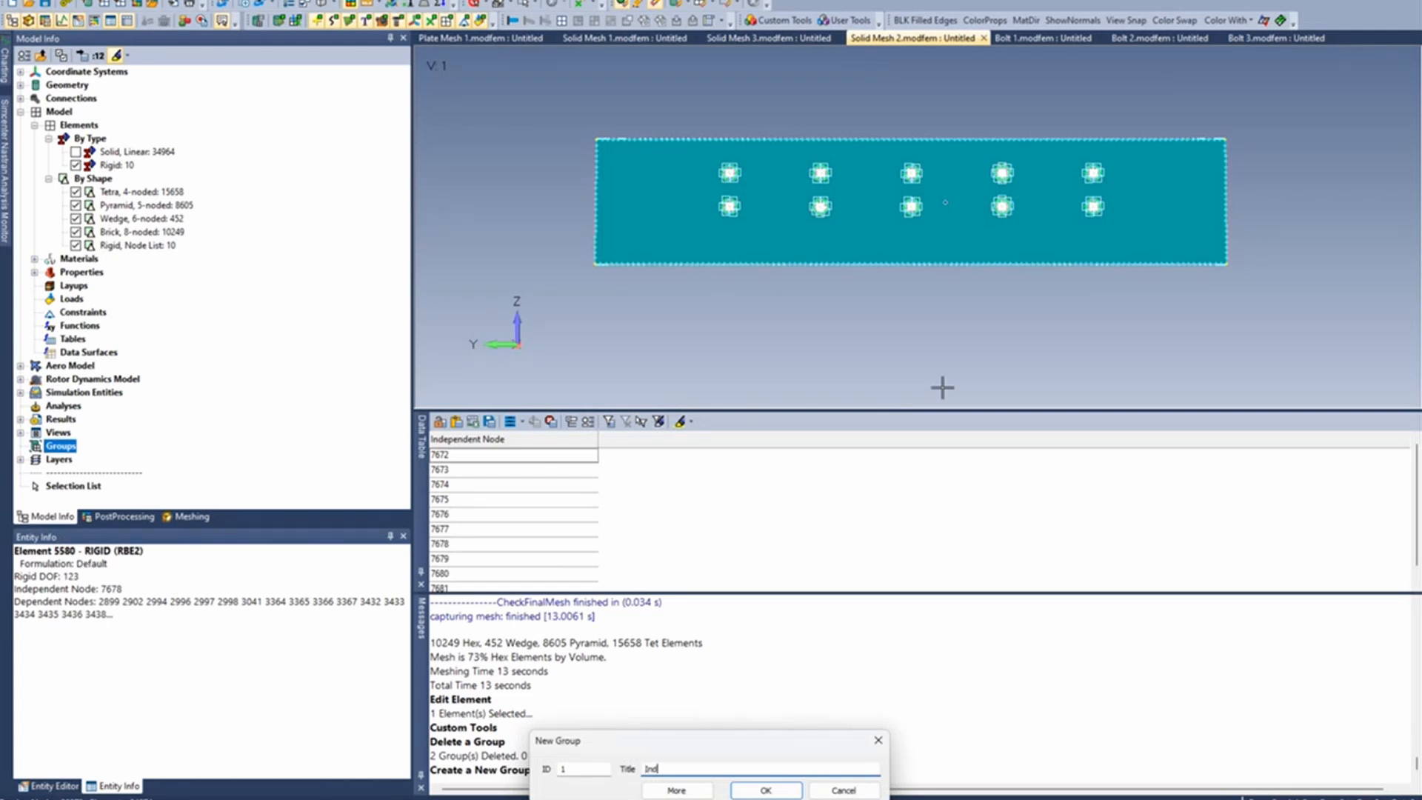
{"action": "type", "text": "Grids"}
{"action": "left_click", "coordinate": [767, 790]}
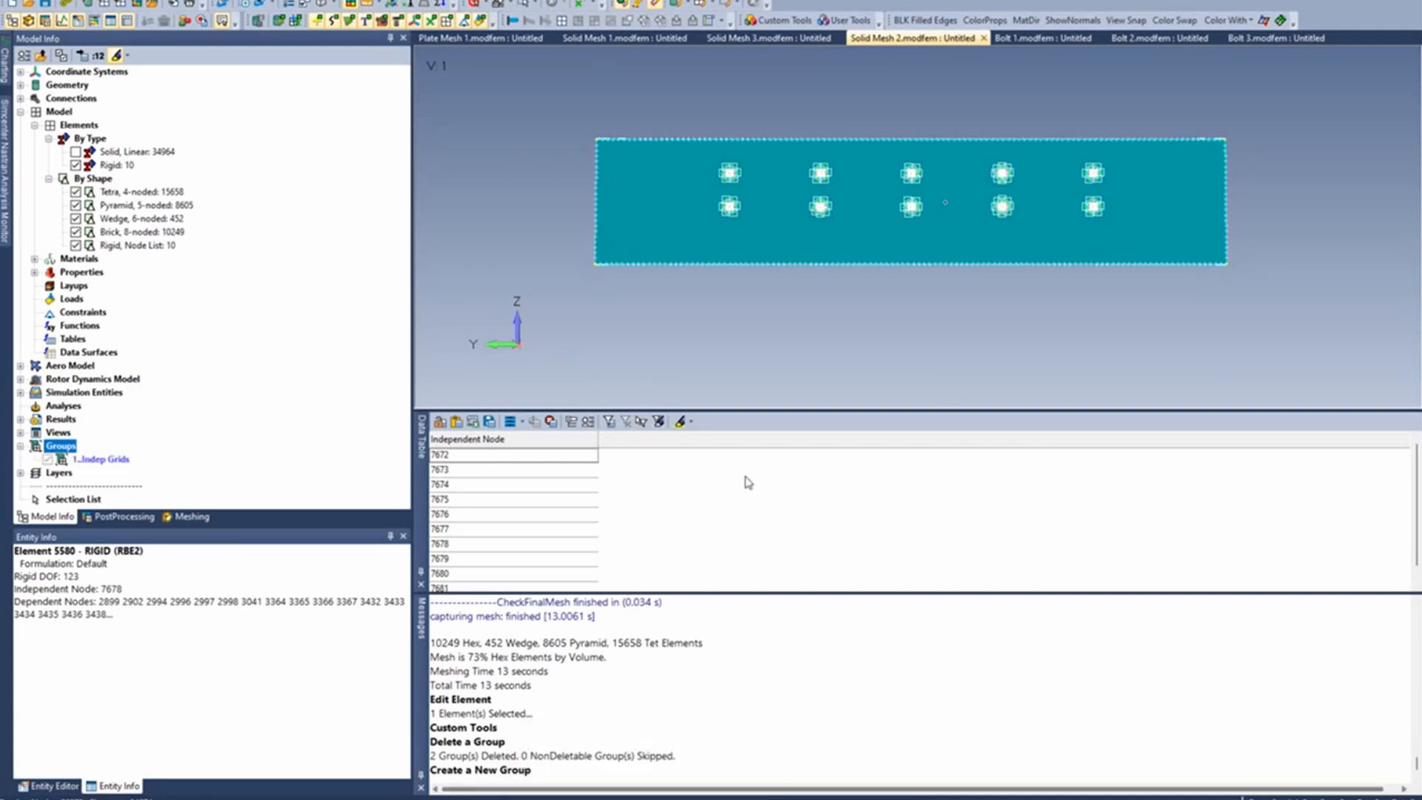
- Add the copied independent nodes to the Indep Grids group by ID, pasting them into the node selection
{"action": "left_click", "coordinate": [359, 0]}
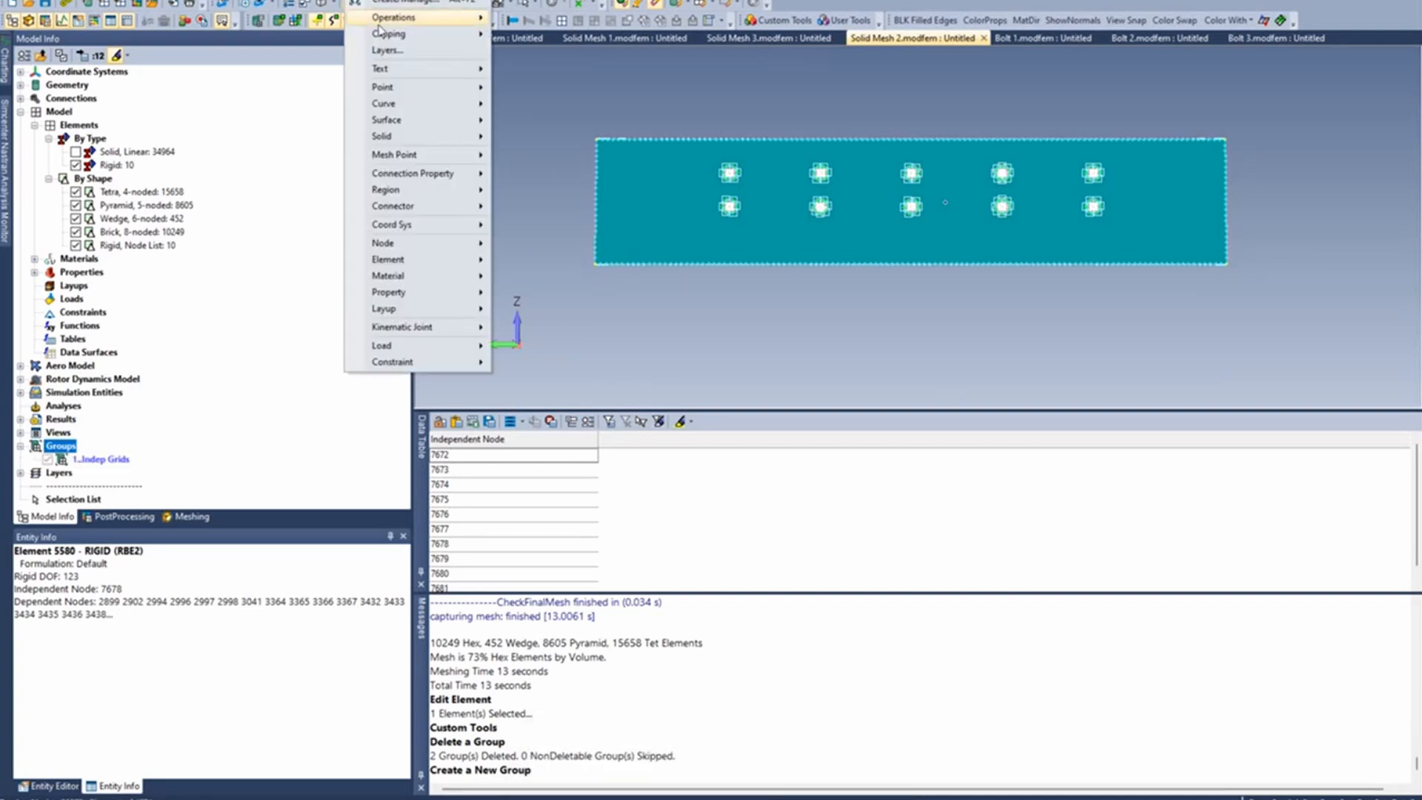
{"action": "mouse_move", "coordinate": [422, 243]}
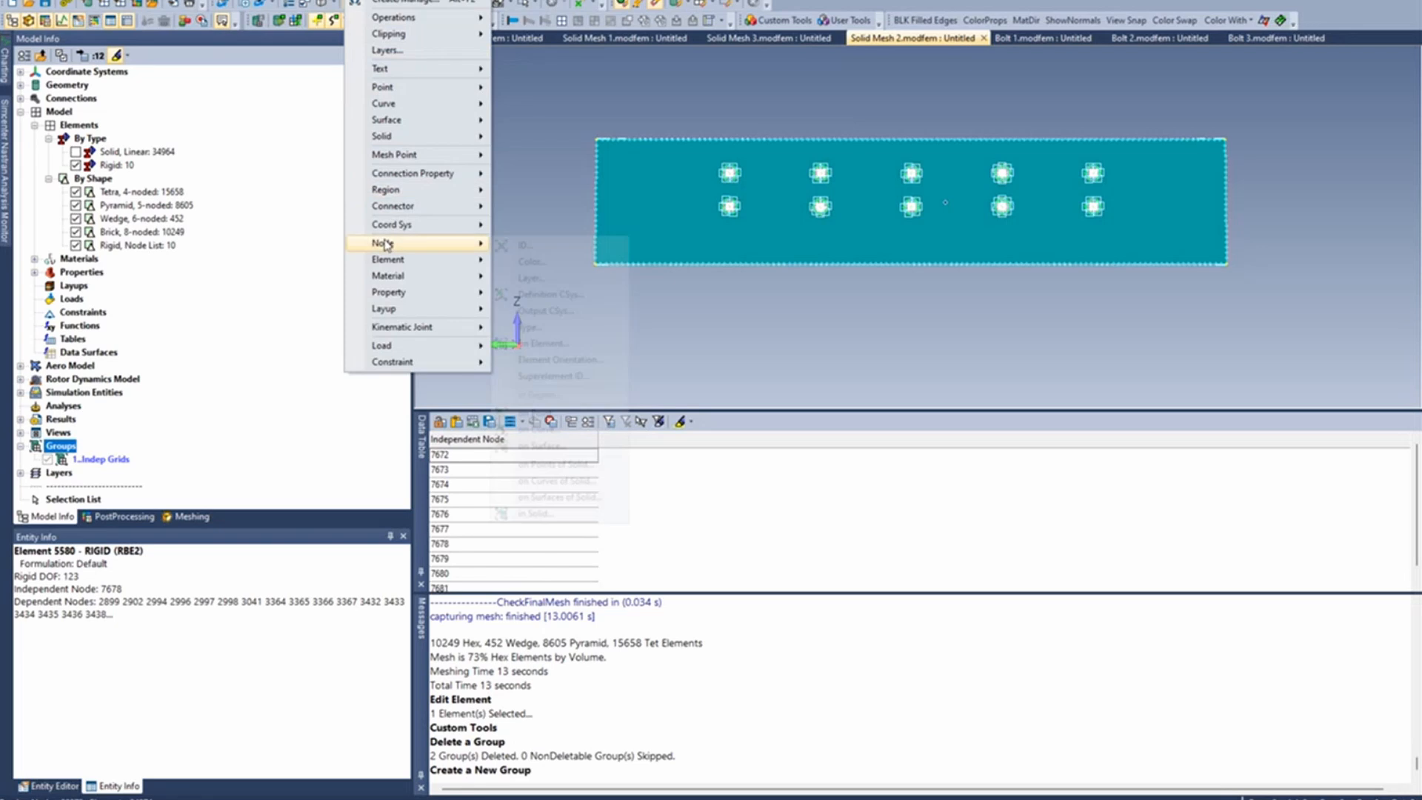
{"action": "left_click", "coordinate": [551, 252]}
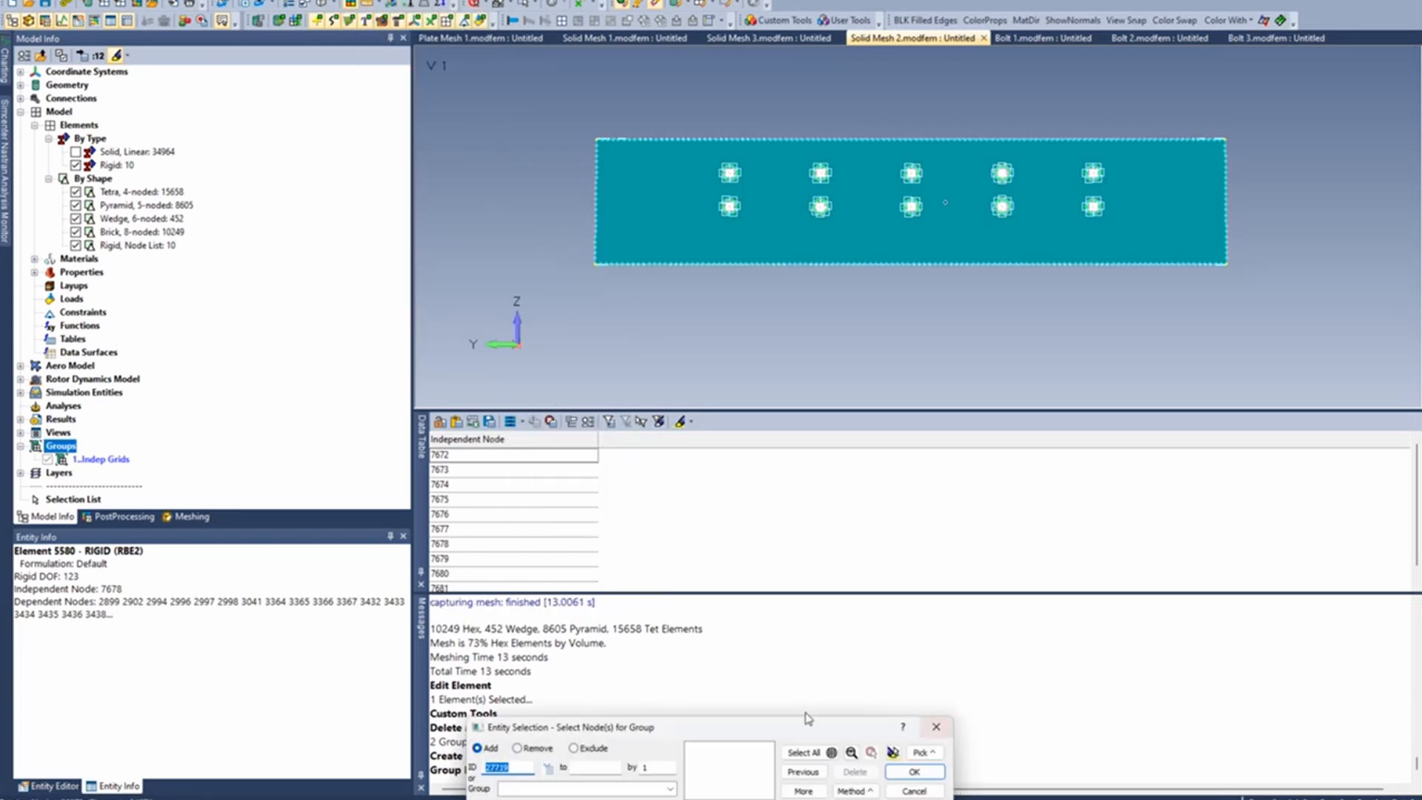
{"action": "left_click_drag", "start_coordinate": [787, 721], "coordinate": [802, 388]}
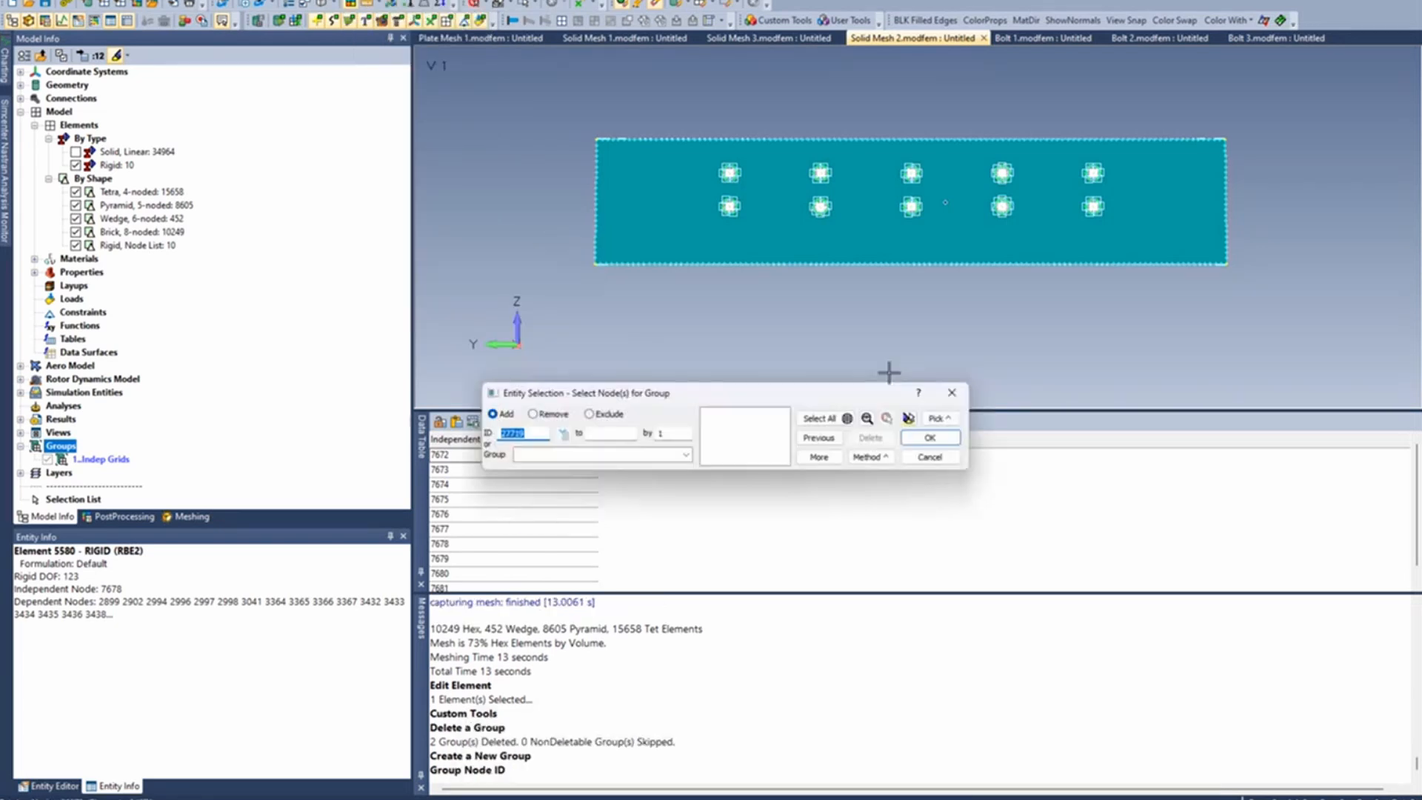
{"action": "left_click", "coordinate": [947, 419]}
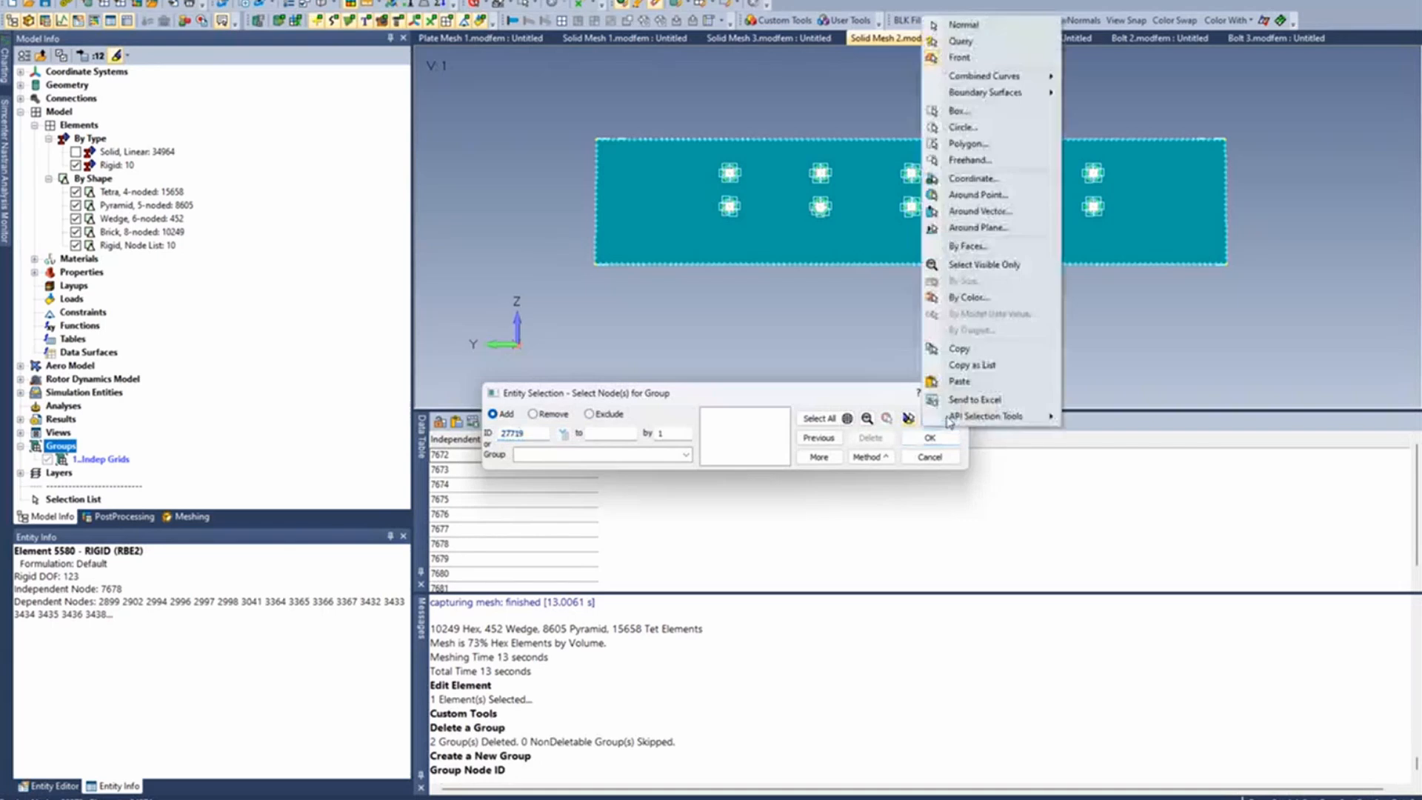
{"action": "left_click", "coordinate": [959, 381]}
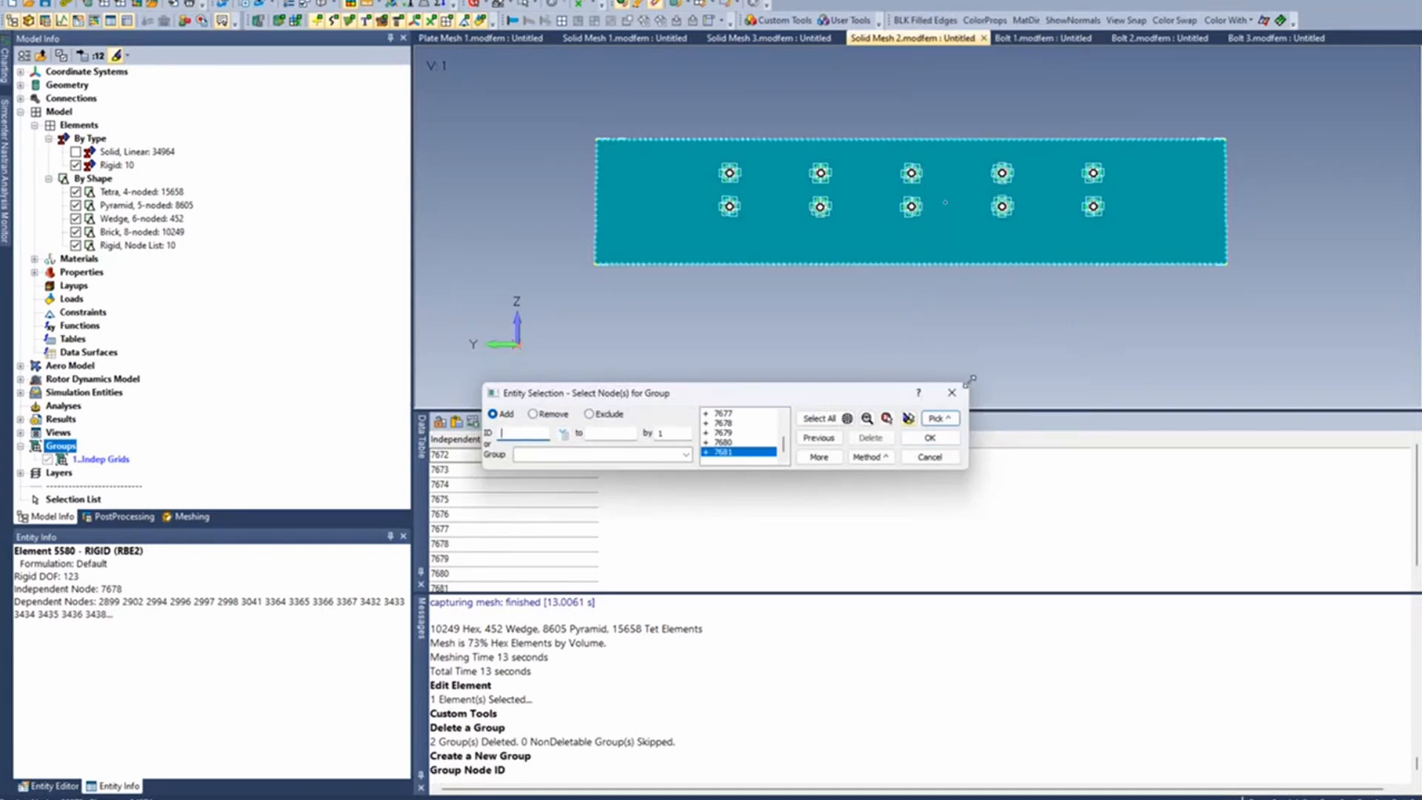
{"action": "left_click", "coordinate": [948, 438]}
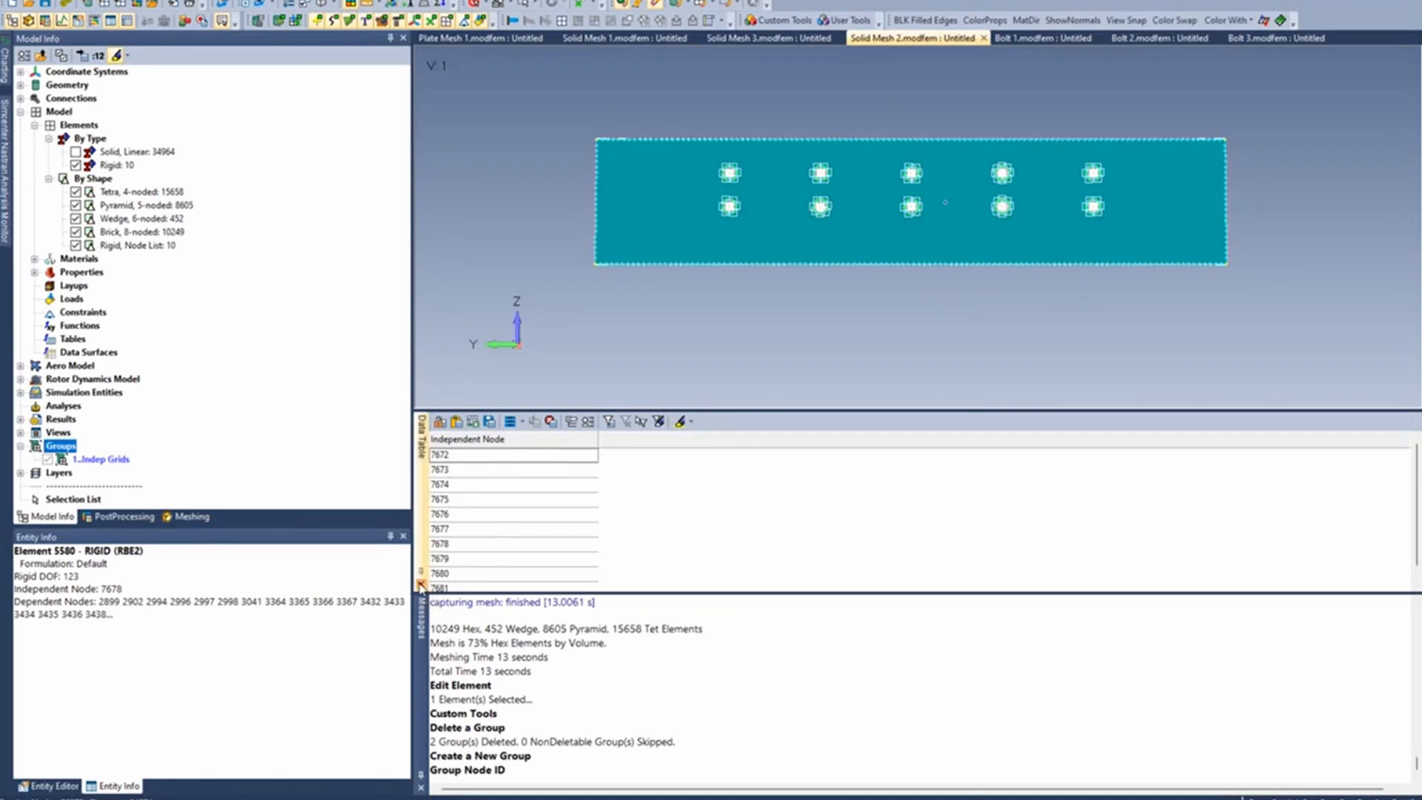
- Close the Data Table and delete the rigid elements in all ten bolt holes, selecting them with one box around the holes
{"action": "left_click", "coordinate": [419, 583]}
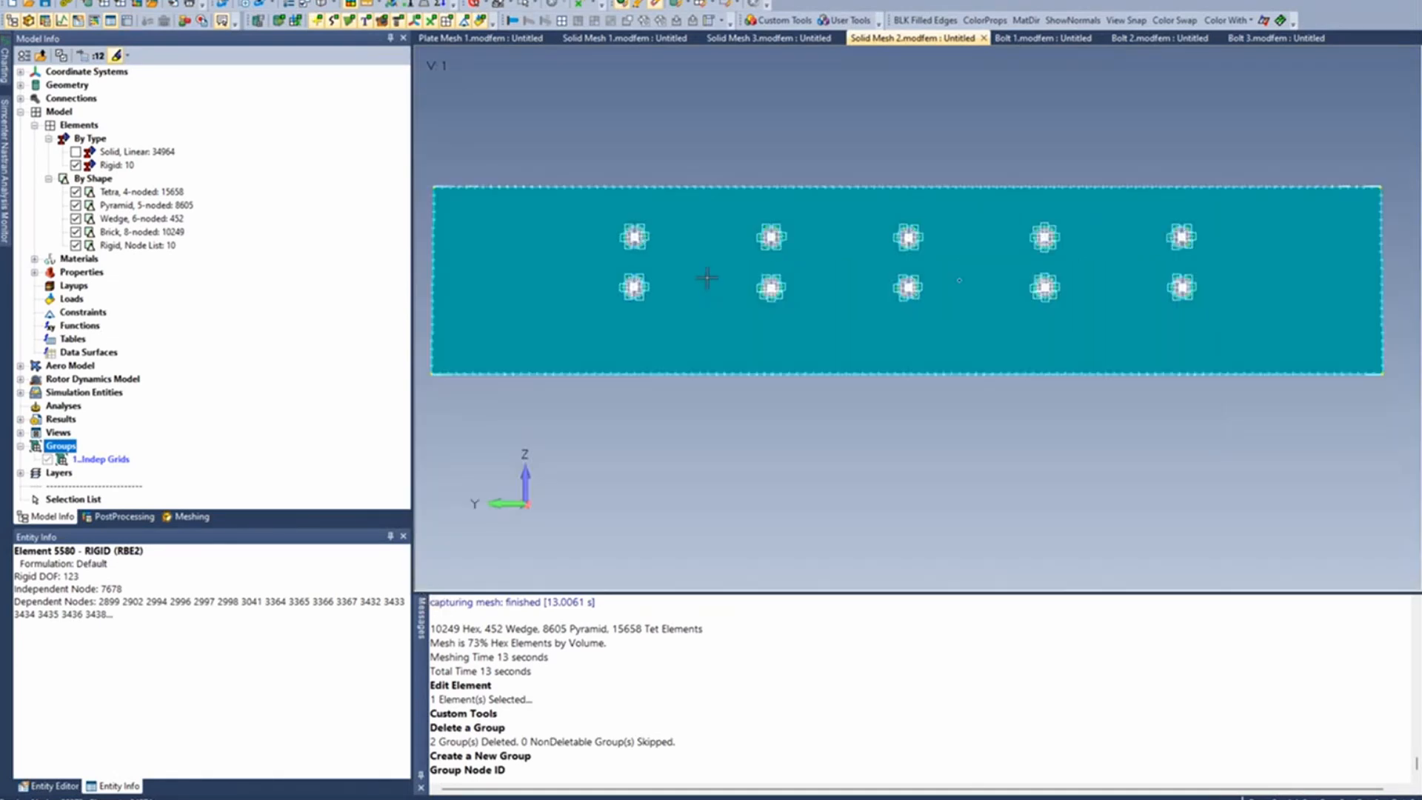
{"action": "left_click", "coordinate": [323, 0]}
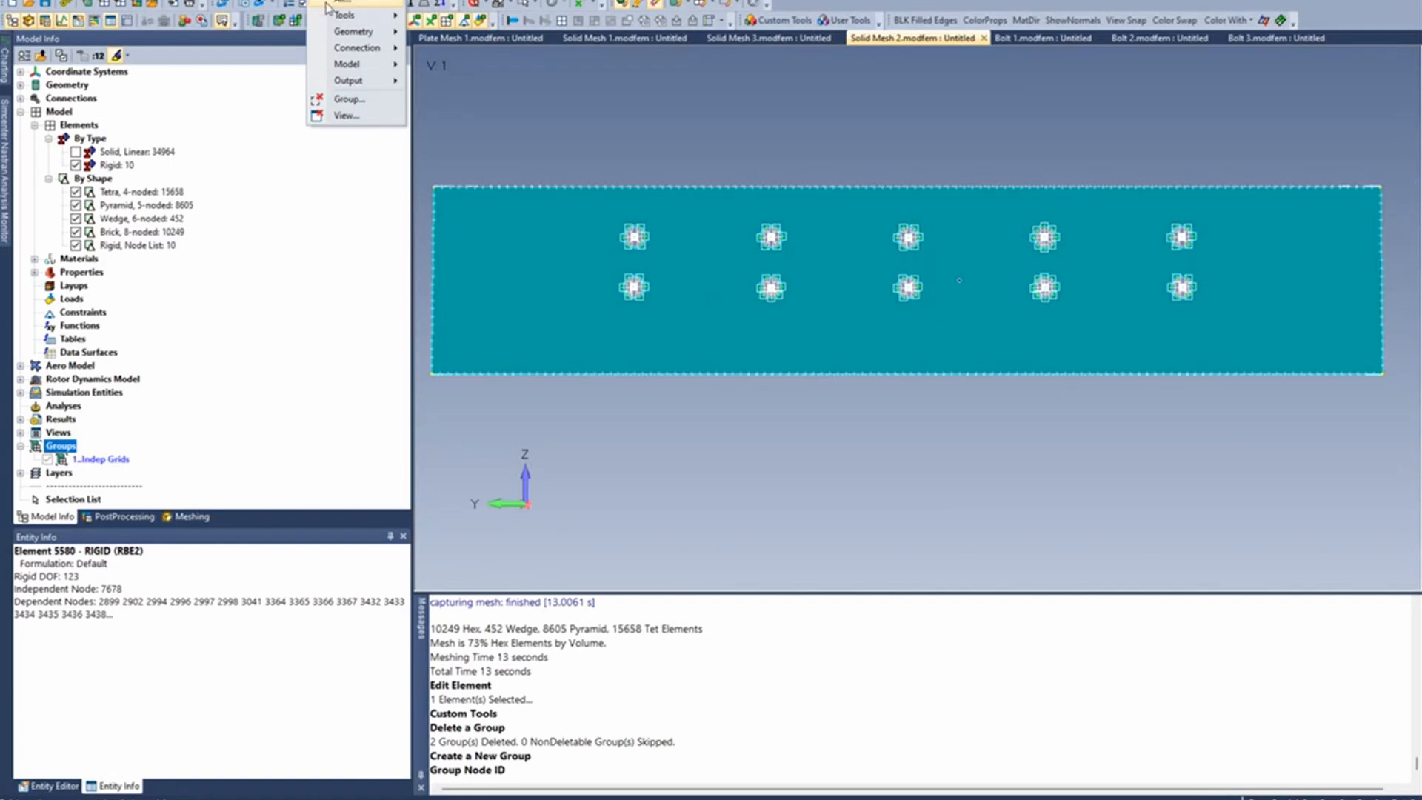
{"action": "mouse_move", "coordinate": [356, 65]}
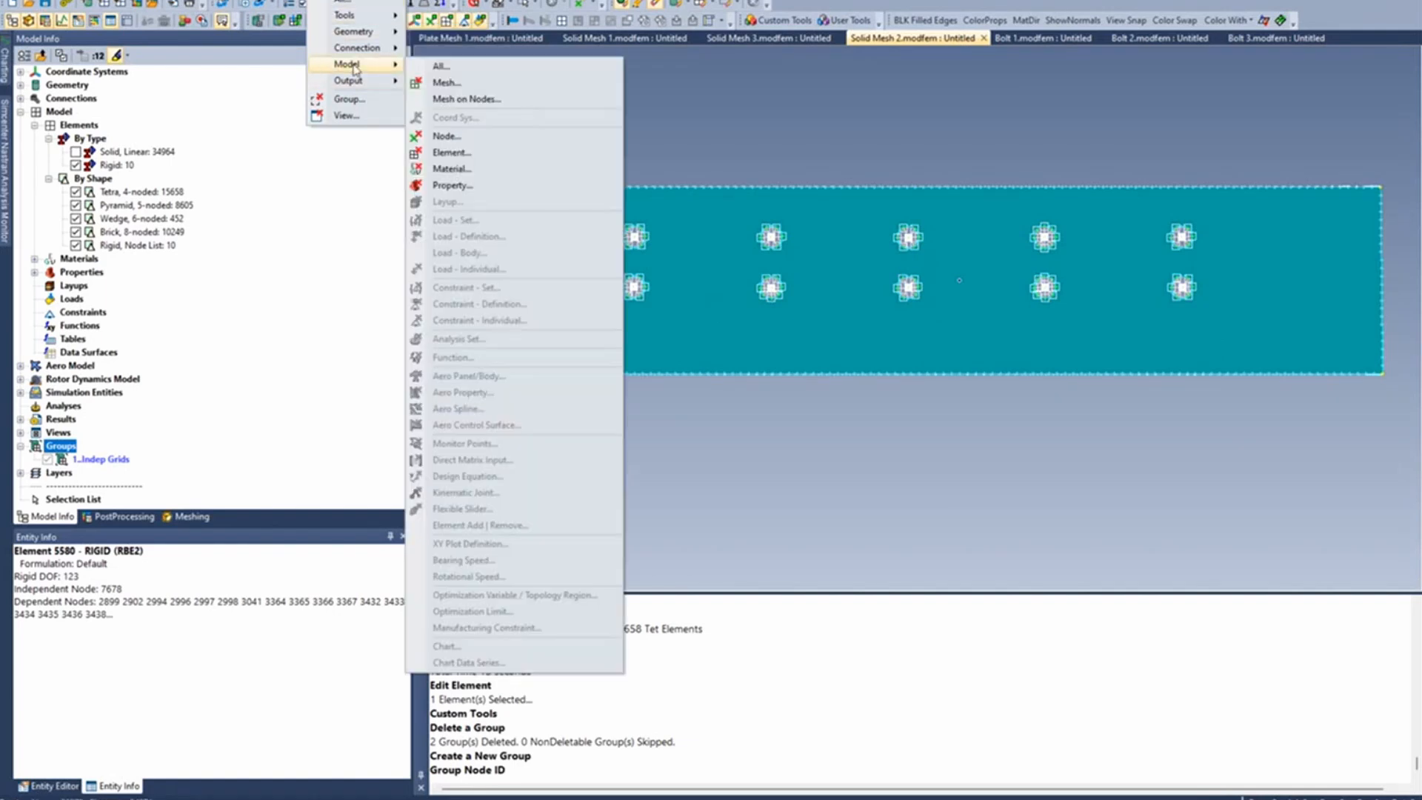
{"action": "left_click", "coordinate": [482, 153]}
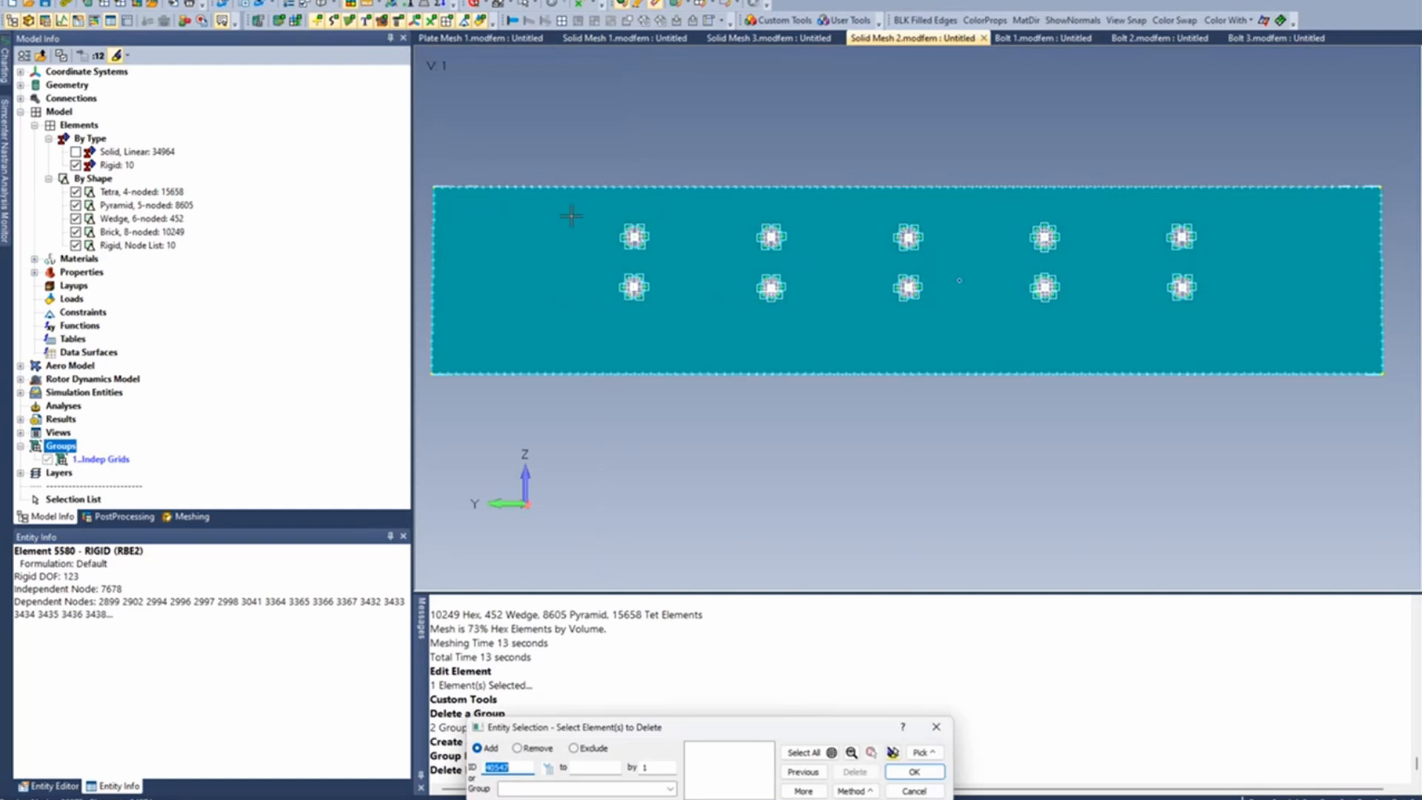
{"action": "left_click_drag", "start_coordinate": [559, 211], "coordinate": [1246, 323]}
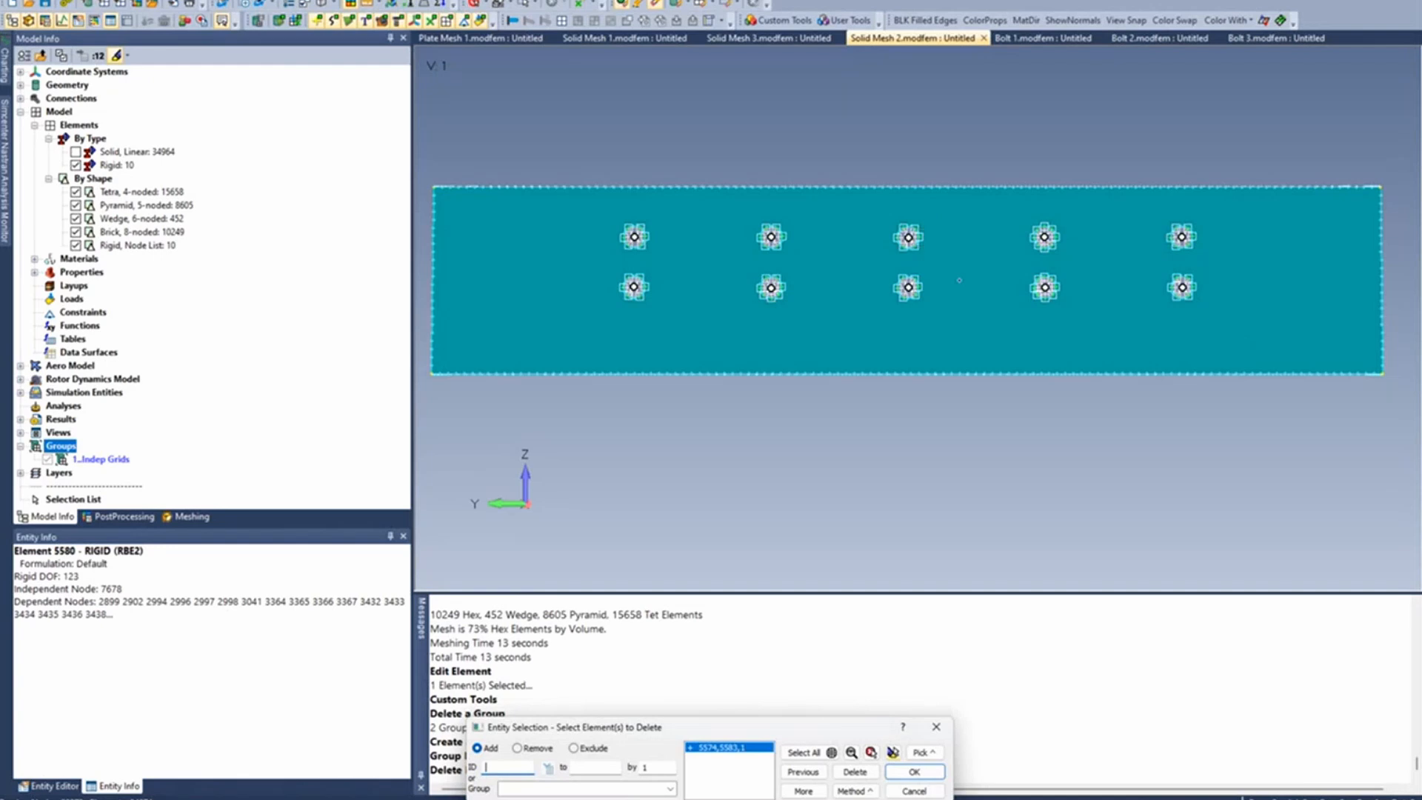
{"action": "left_click", "coordinate": [918, 773]}
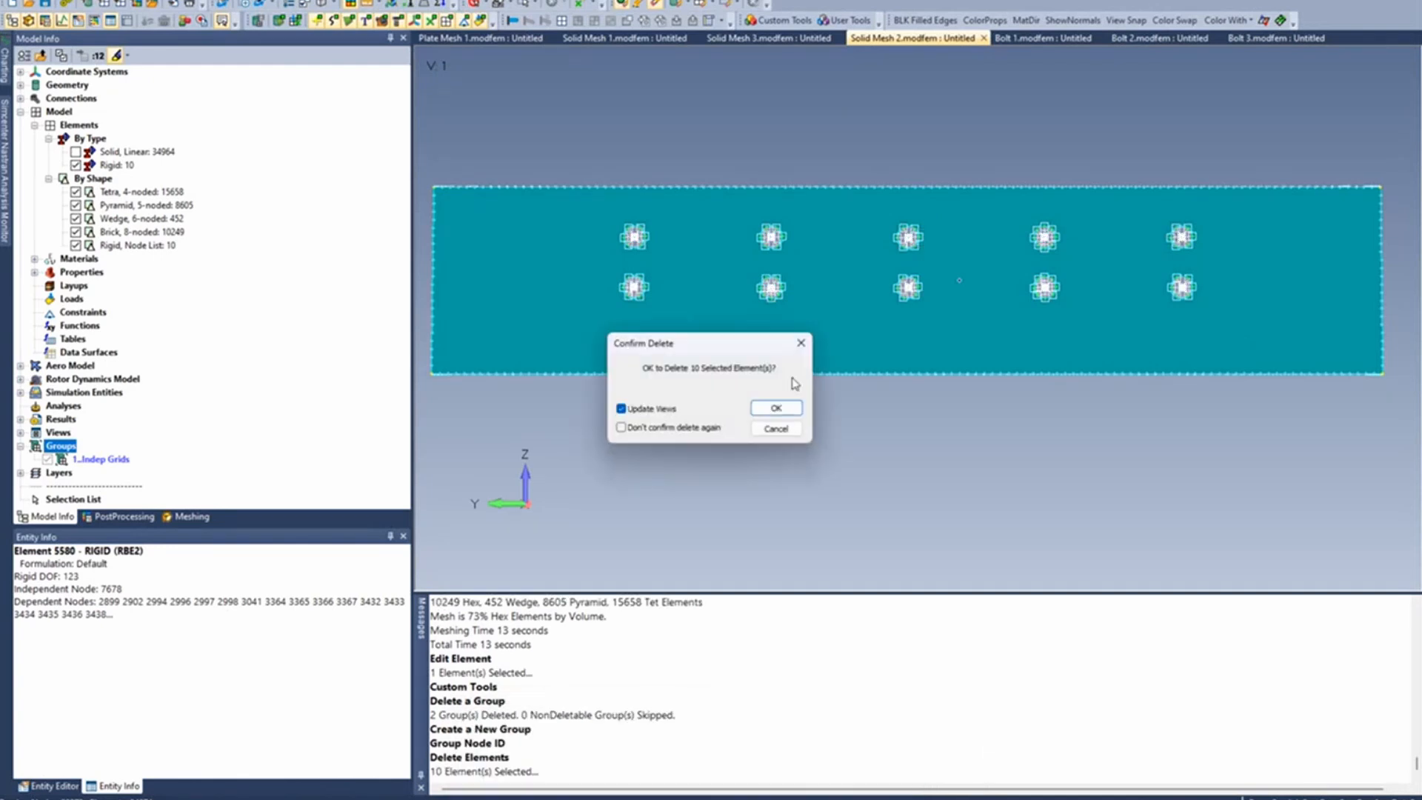
{"action": "left_click", "coordinate": [776, 406]}
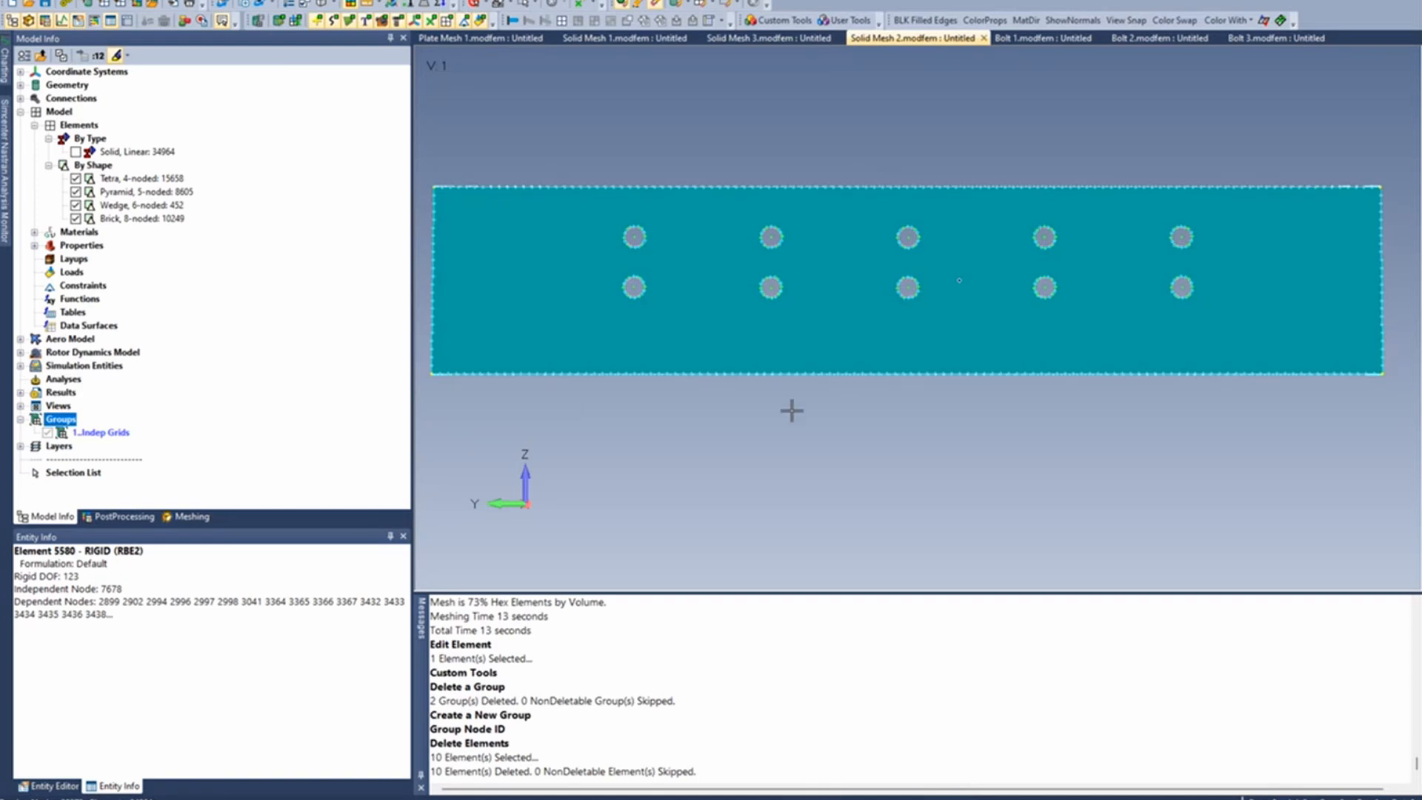
- Examine the leftover nodes around a bolt hole, comparing them with the solid mesh shown and hidden
{"action": "scroll", "coordinate": [635, 237], "scroll_direction": "up", "scroll_amount": 1}
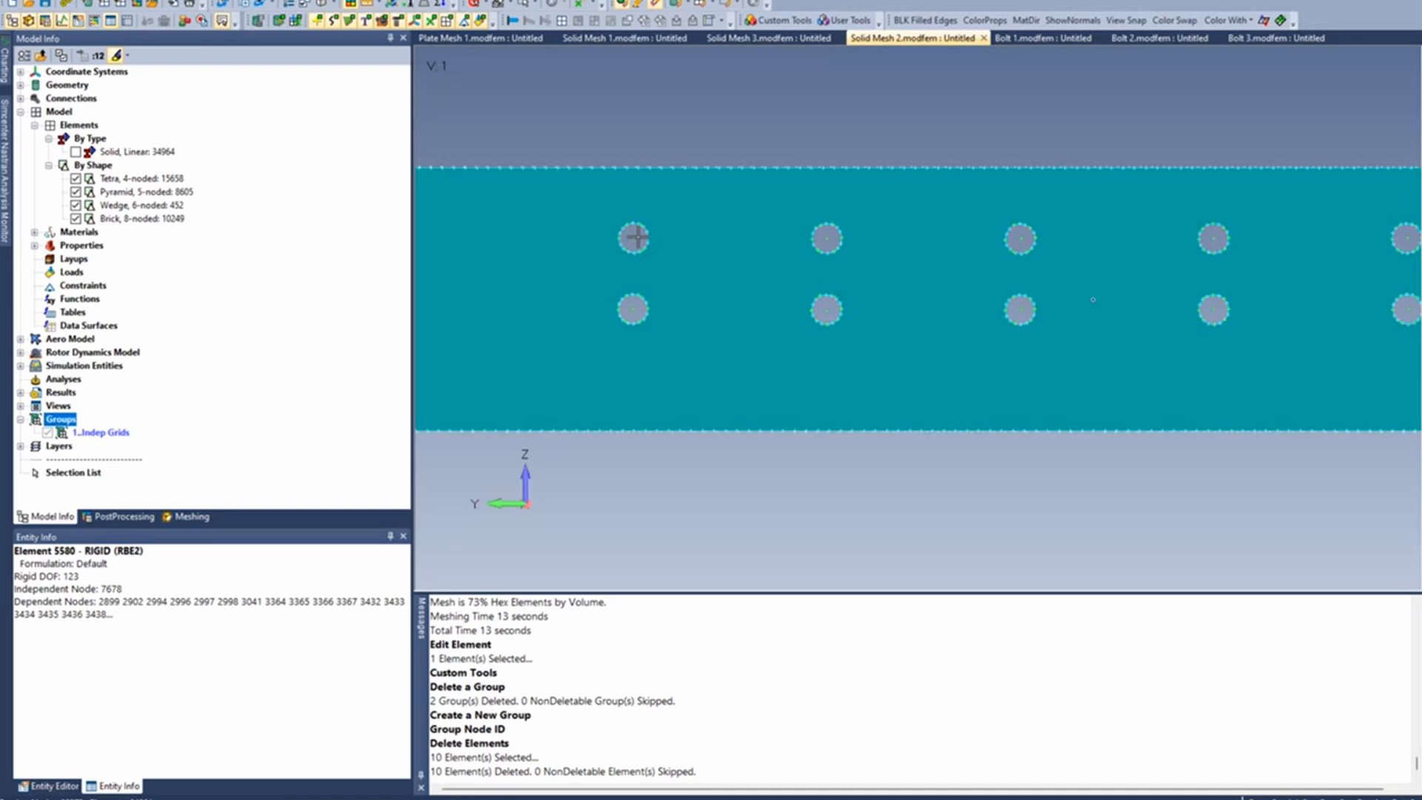
{"action": "scroll", "coordinate": [634, 237], "scroll_direction": "up", "scroll_amount": 4}
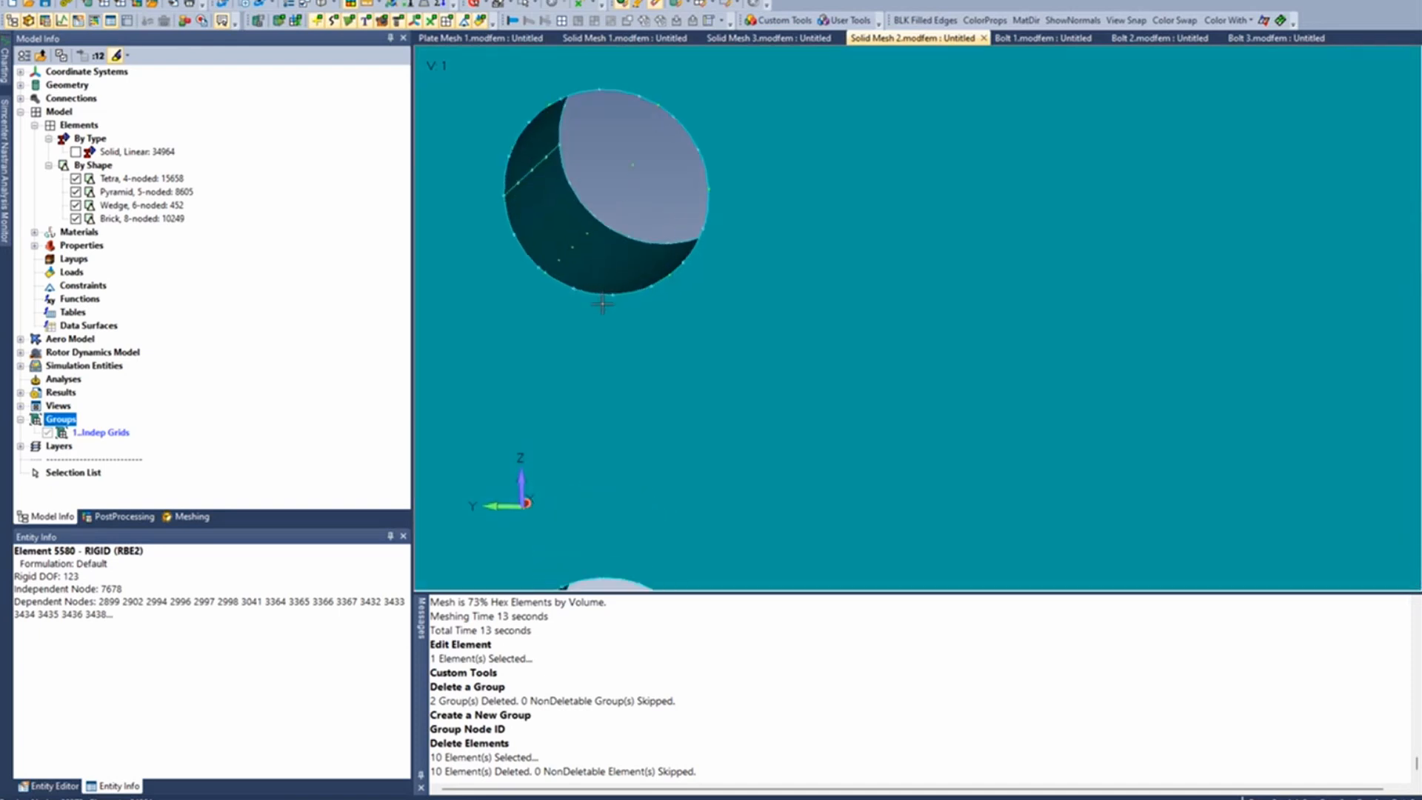
{"action": "scroll", "coordinate": [604, 310], "scroll_direction": "up", "scroll_amount": 1}
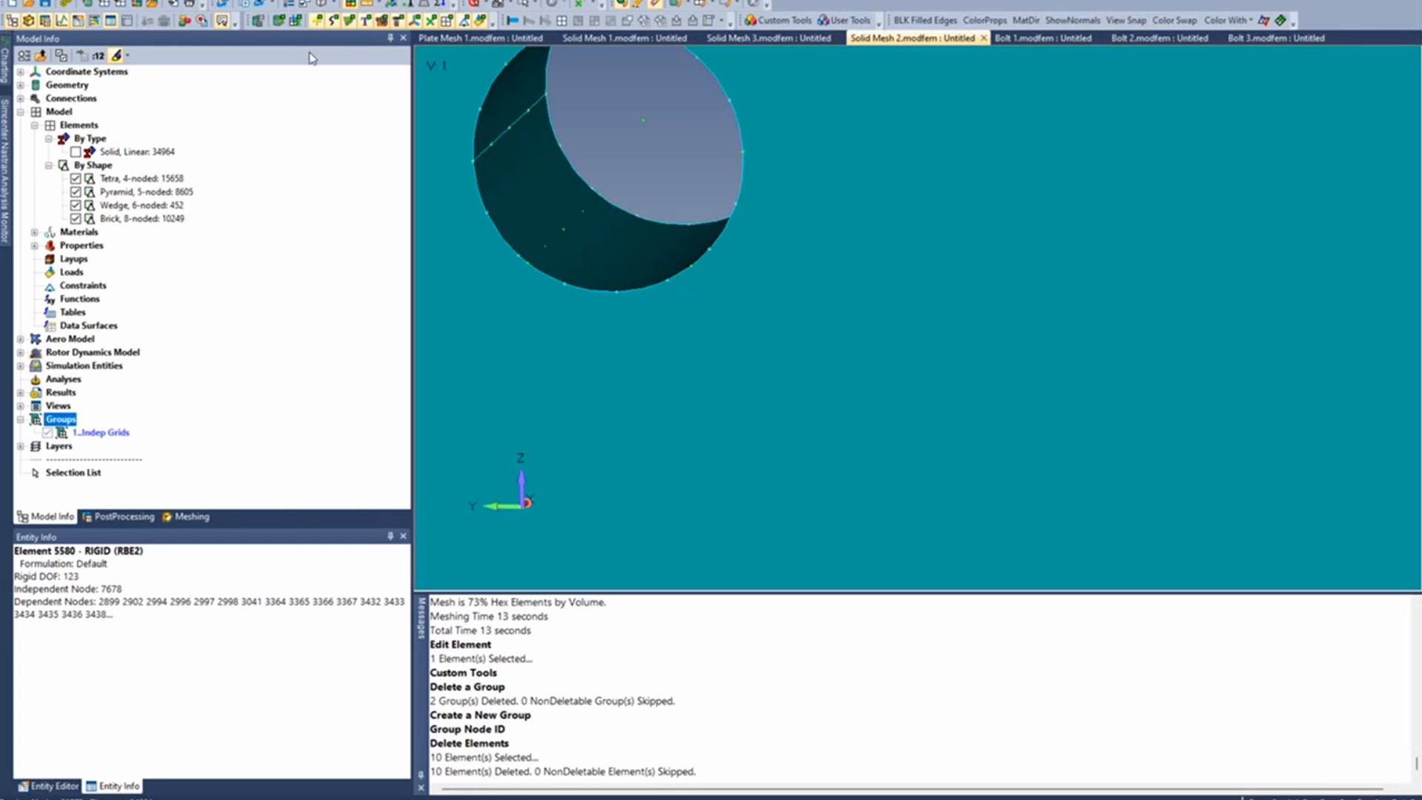
{"action": "left_click", "coordinate": [75, 151]}
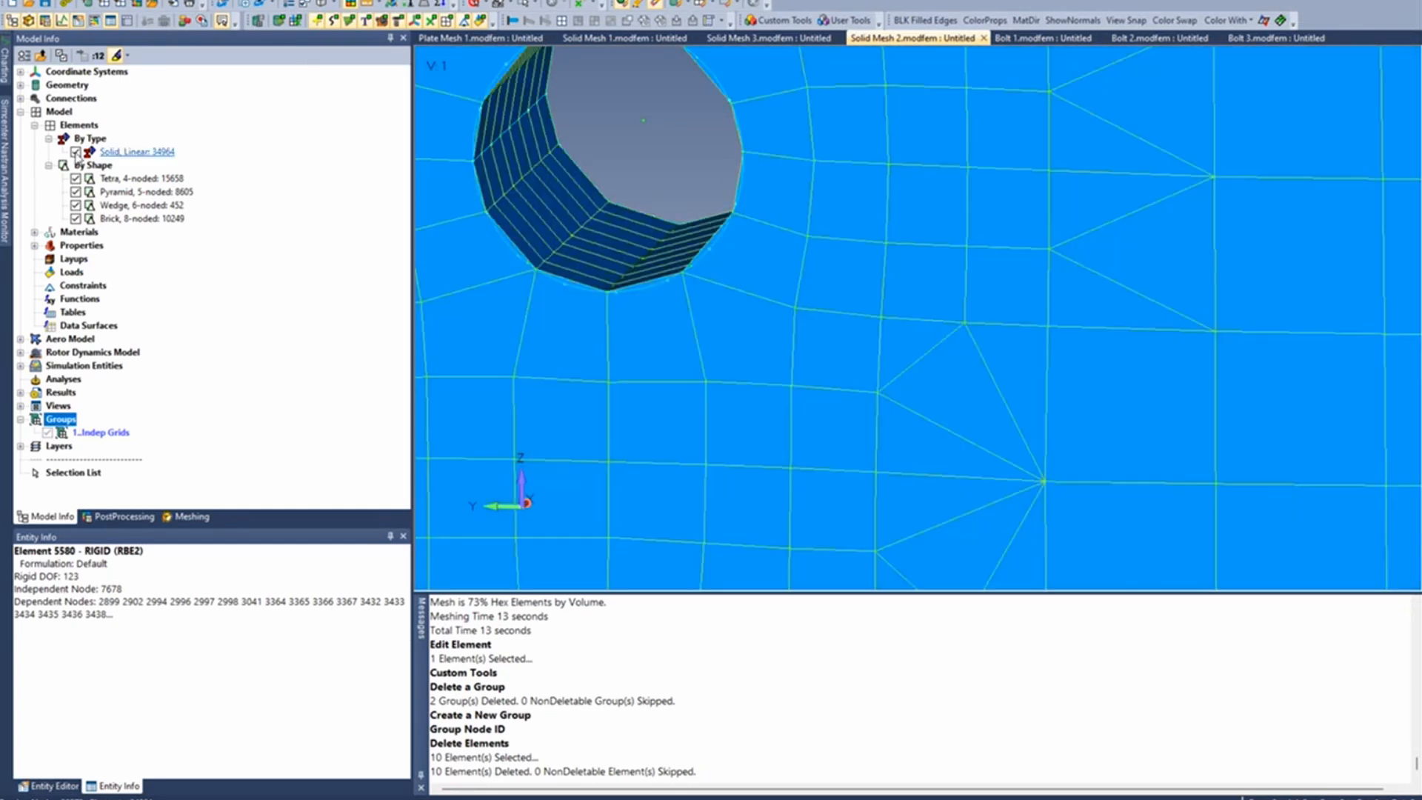
{"action": "scroll", "coordinate": [541, 268], "scroll_direction": "up", "scroll_amount": 3}
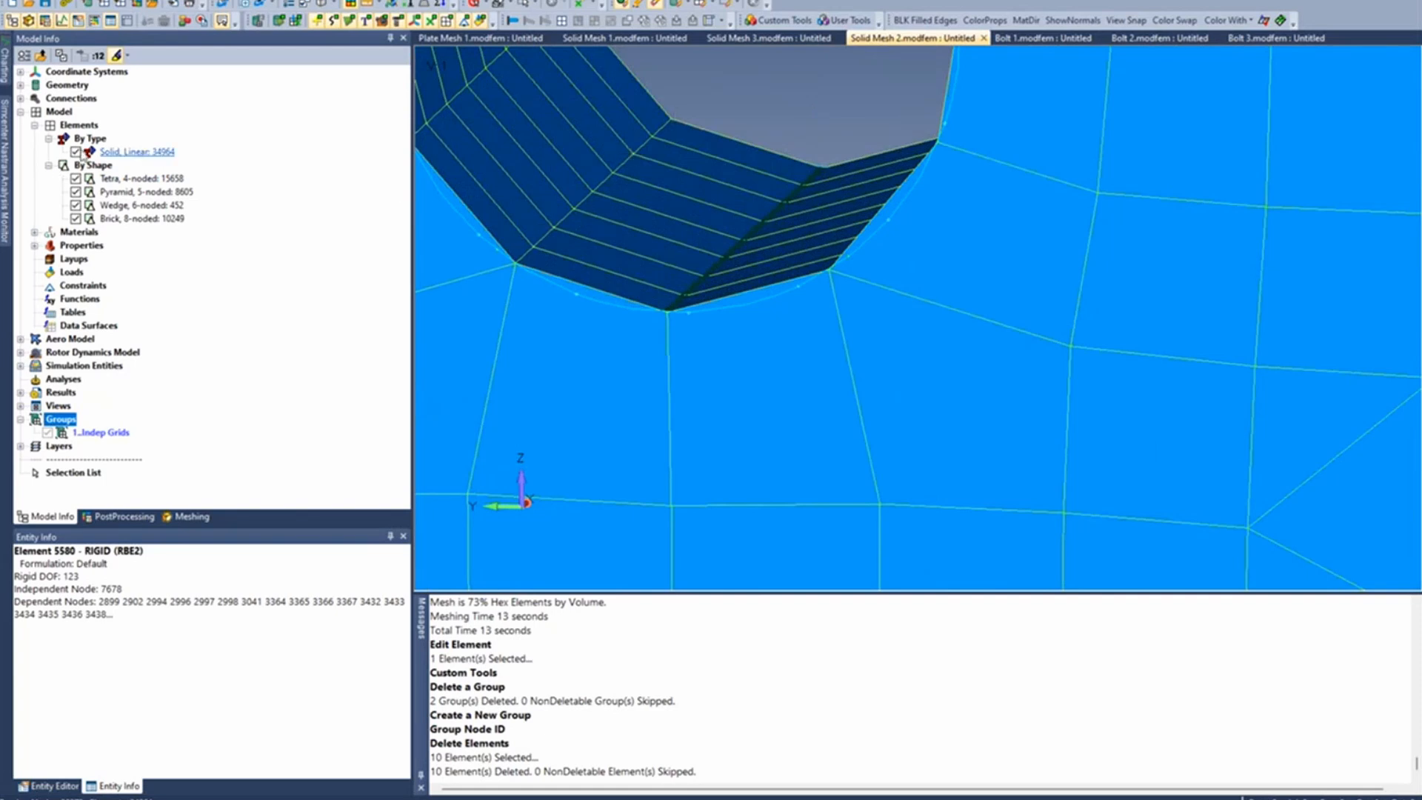
{"action": "left_click", "coordinate": [75, 152]}
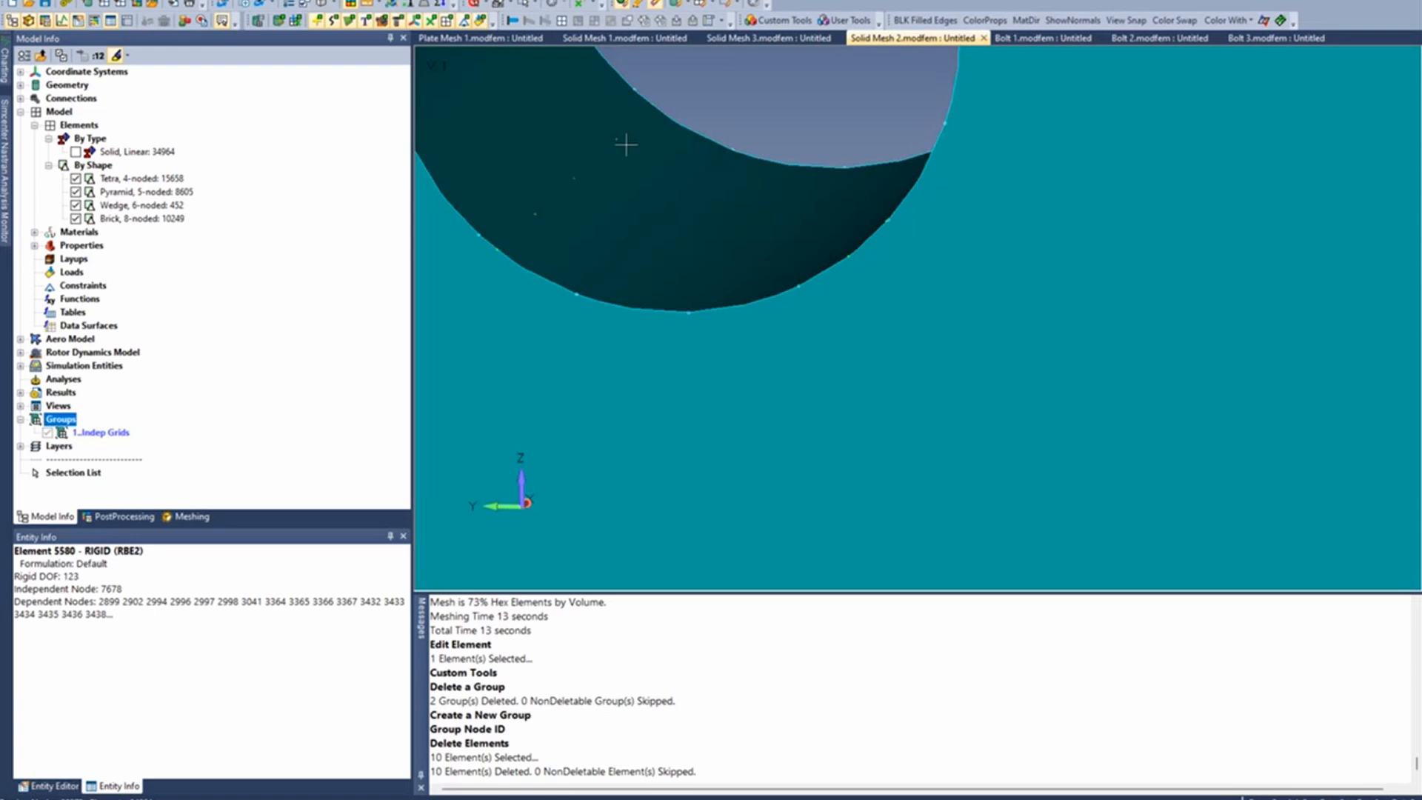
{"action": "scroll", "coordinate": [616, 244], "scroll_direction": "down", "scroll_amount": 4}
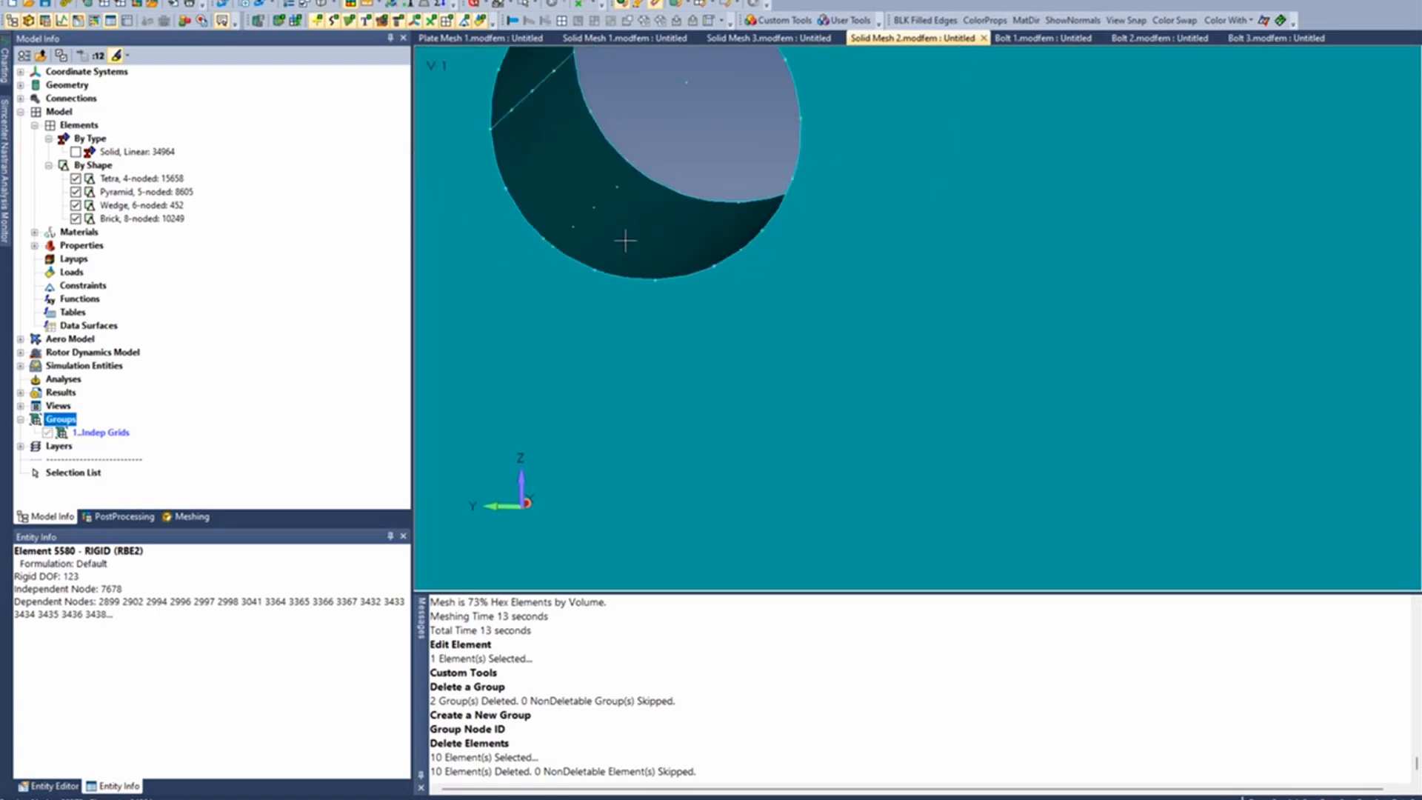
{"action": "scroll", "coordinate": [630, 241], "scroll_direction": "down", "scroll_amount": 5}
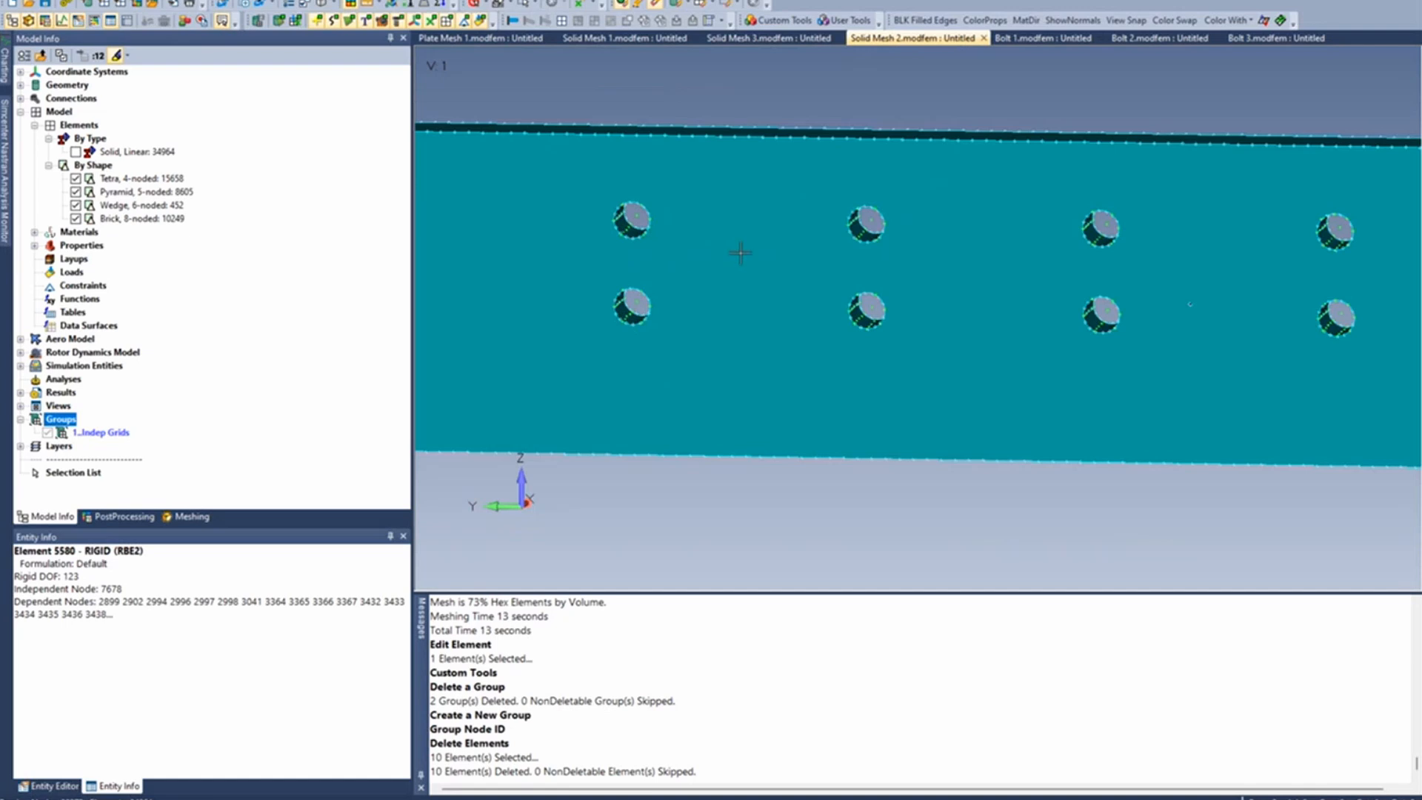
{"action": "mouse_move", "coordinate": [739, 251]}
{"action": "middle_mouse_down"}
{"action": "mouse_move", "coordinate": [640, 255]}
{"action": "mouse_move", "coordinate": [707, 255]}
{"action": "mouse_move", "coordinate": [752, 213]}
{"action": "mouse_move", "coordinate": [812, 230]}
{"action": "mouse_move", "coordinate": [716, 240]}
{"action": "mouse_move", "coordinate": [728, 232]}
{"action": "middle_mouse_up"}
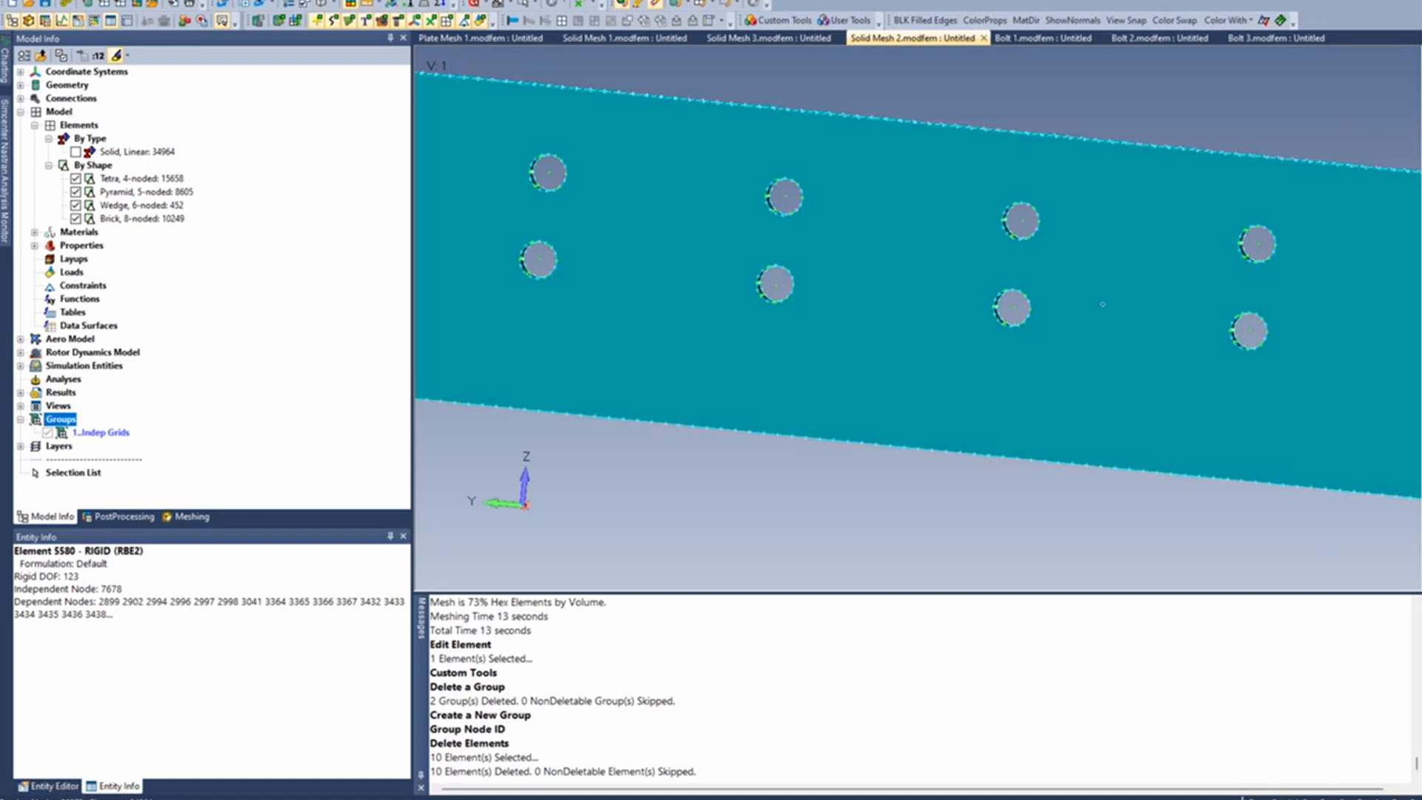
- Delete the orphan nodes by selecting all nodes for deletion and excluding those in the Indep Grids group
{"action": "left_click", "coordinate": [323, 1]}
{"action": "mouse_move", "coordinate": [351, 65]}
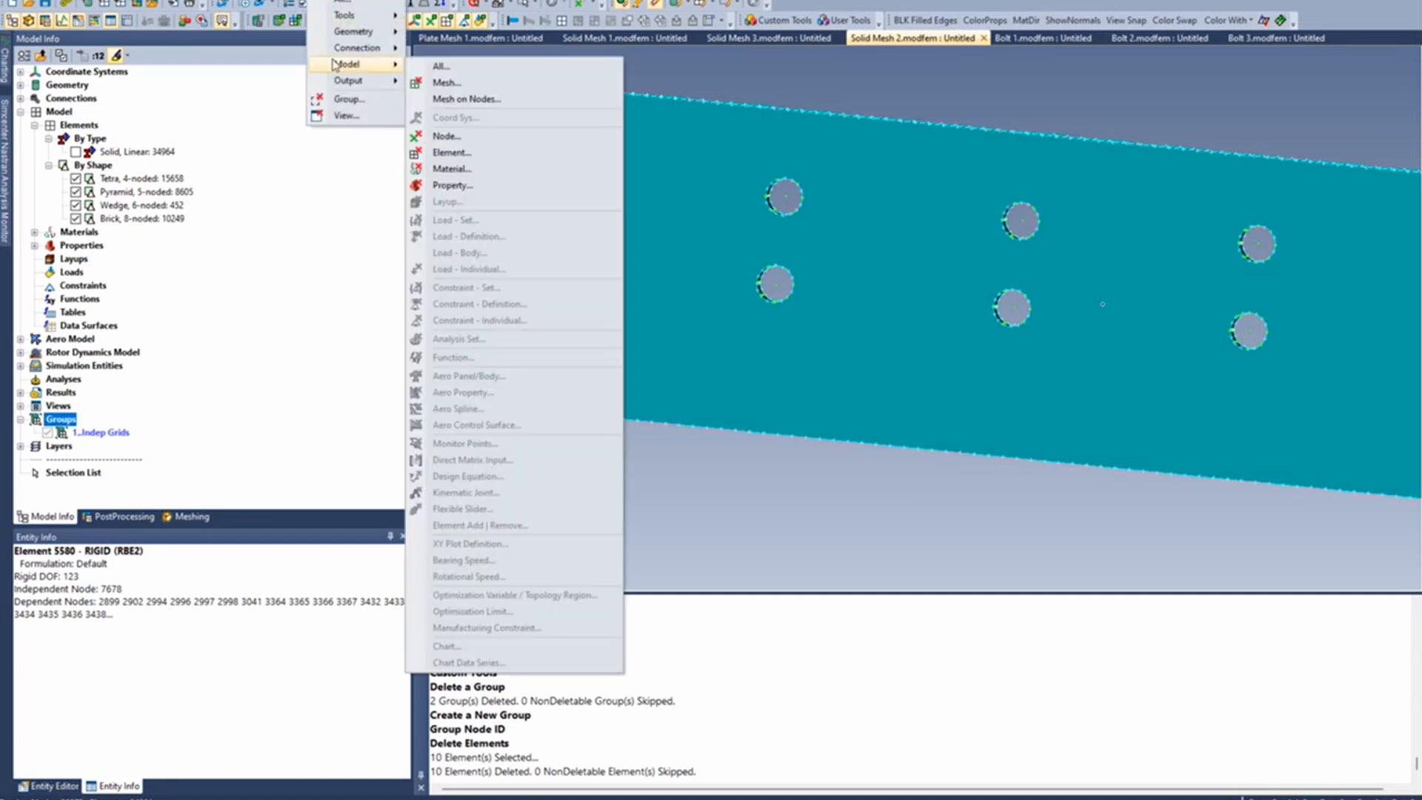
{"action": "left_click", "coordinate": [446, 137]}
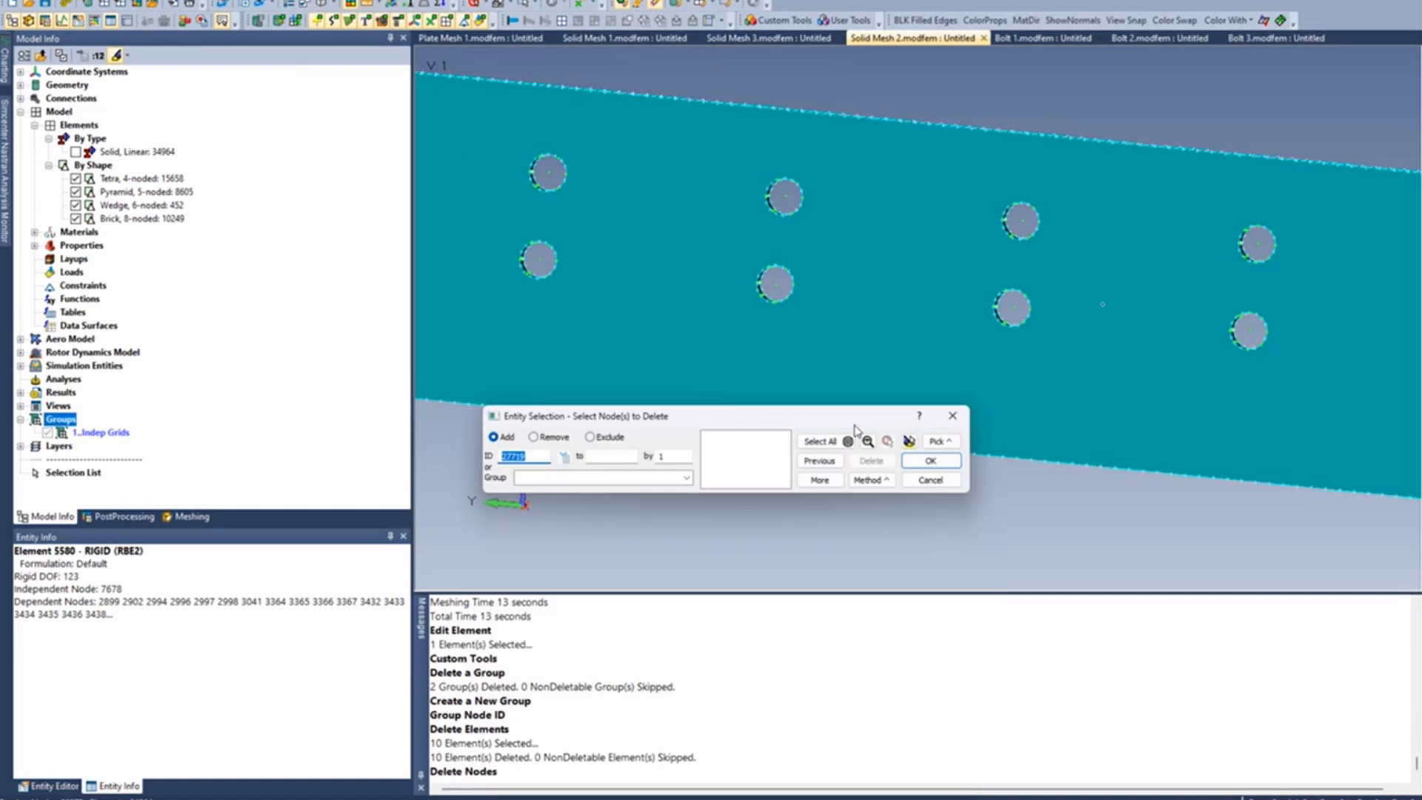
{"action": "left_click", "coordinate": [820, 442]}
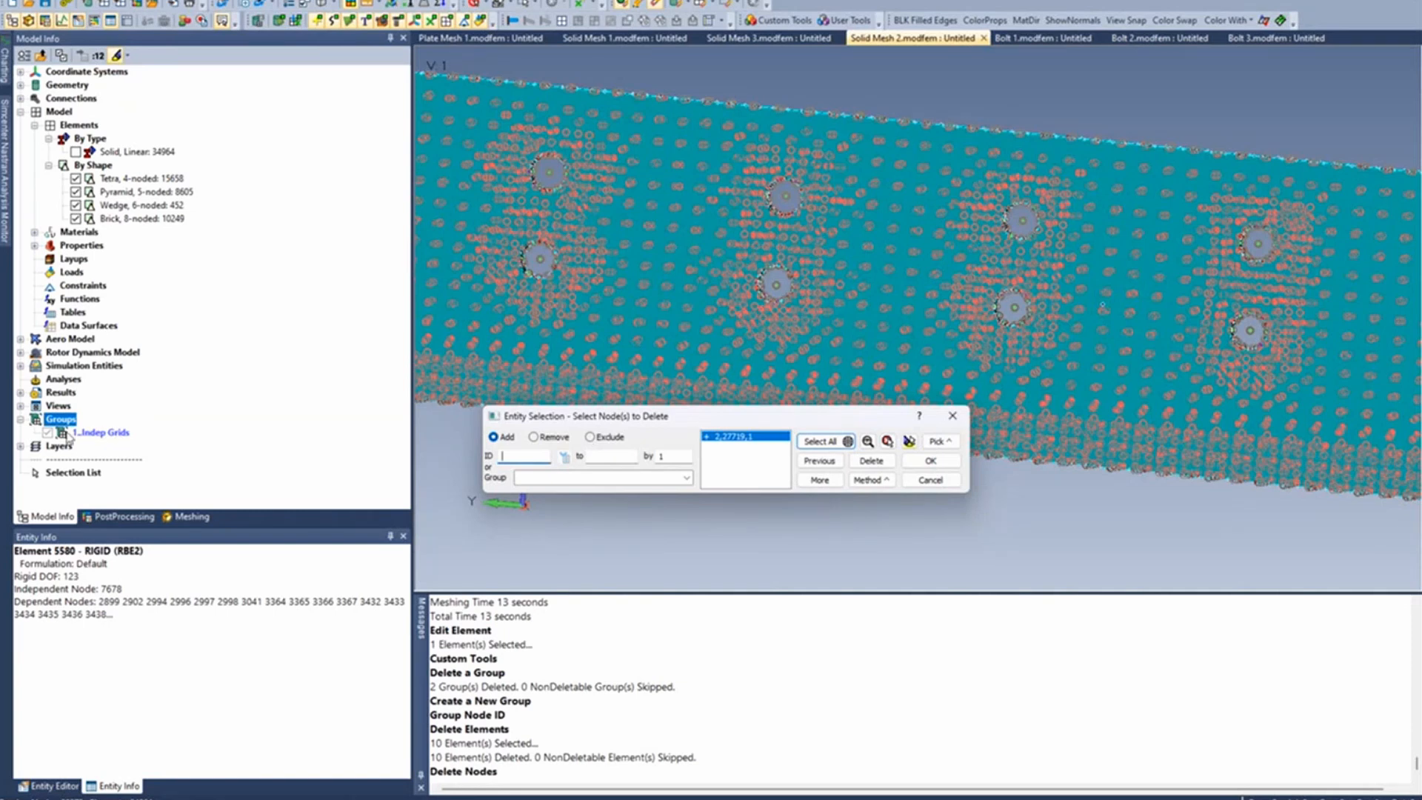
{"action": "left_click", "coordinate": [590, 438]}
{"action": "left_click", "coordinate": [686, 477]}
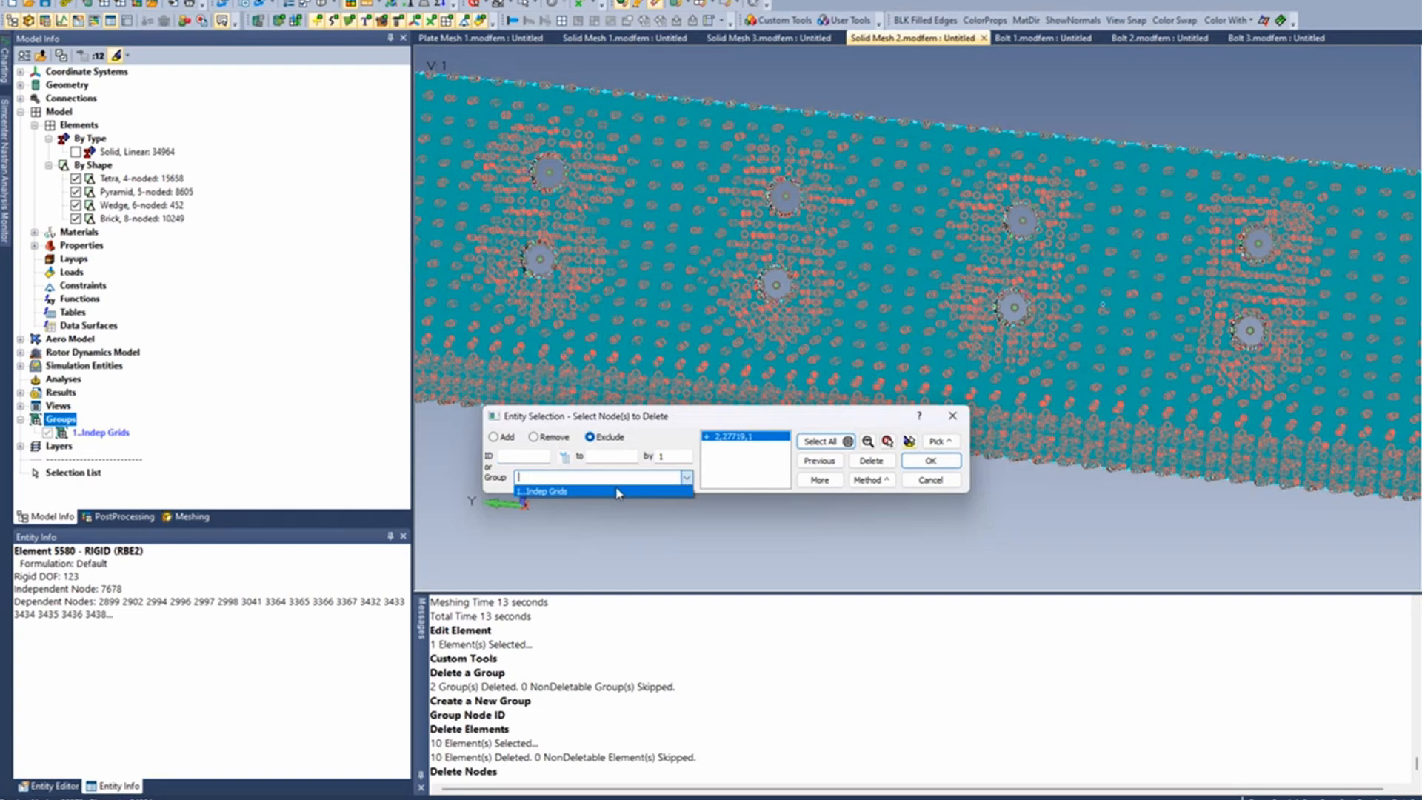
{"action": "left_click", "coordinate": [619, 491]}
{"action": "left_click", "coordinate": [819, 480]}
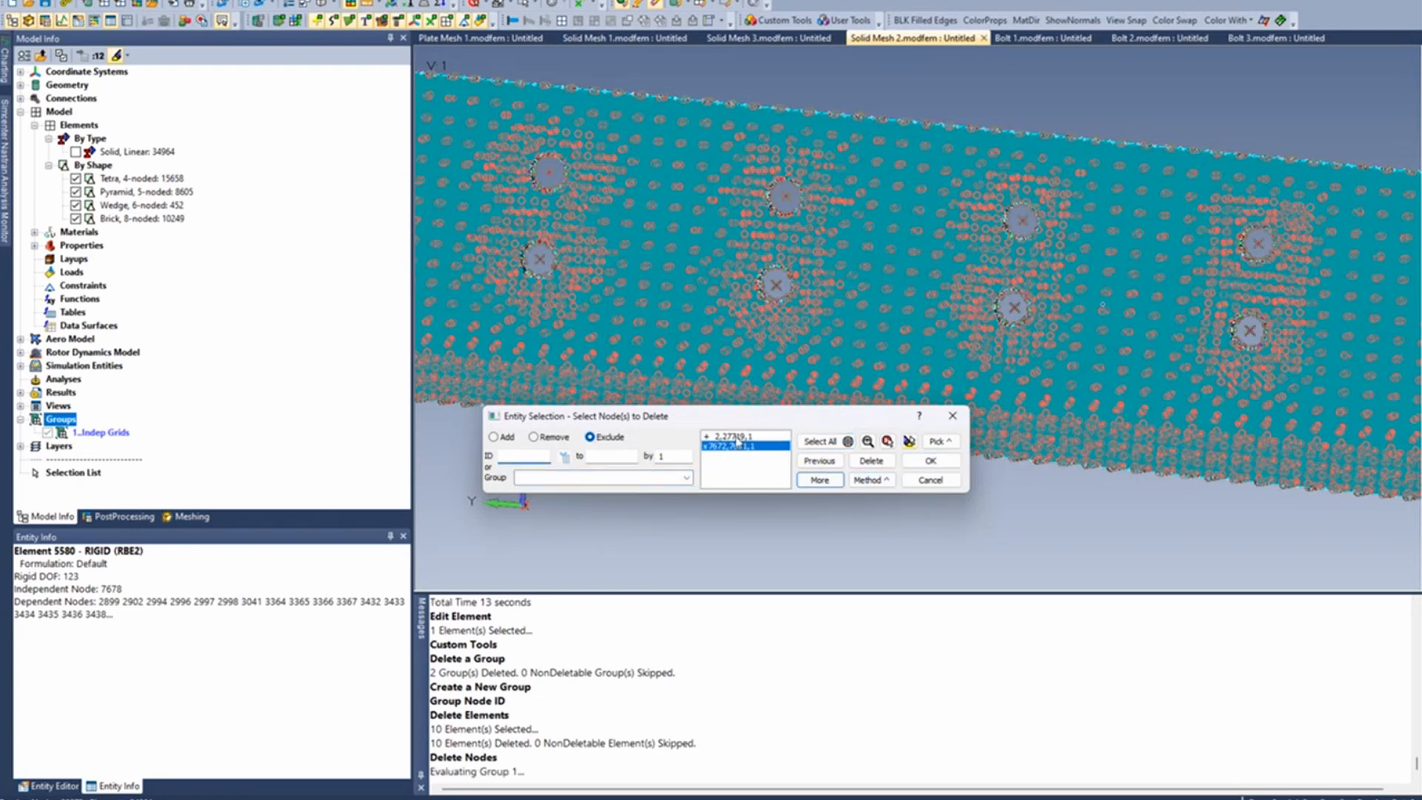
{"action": "left_click", "coordinate": [930, 461]}
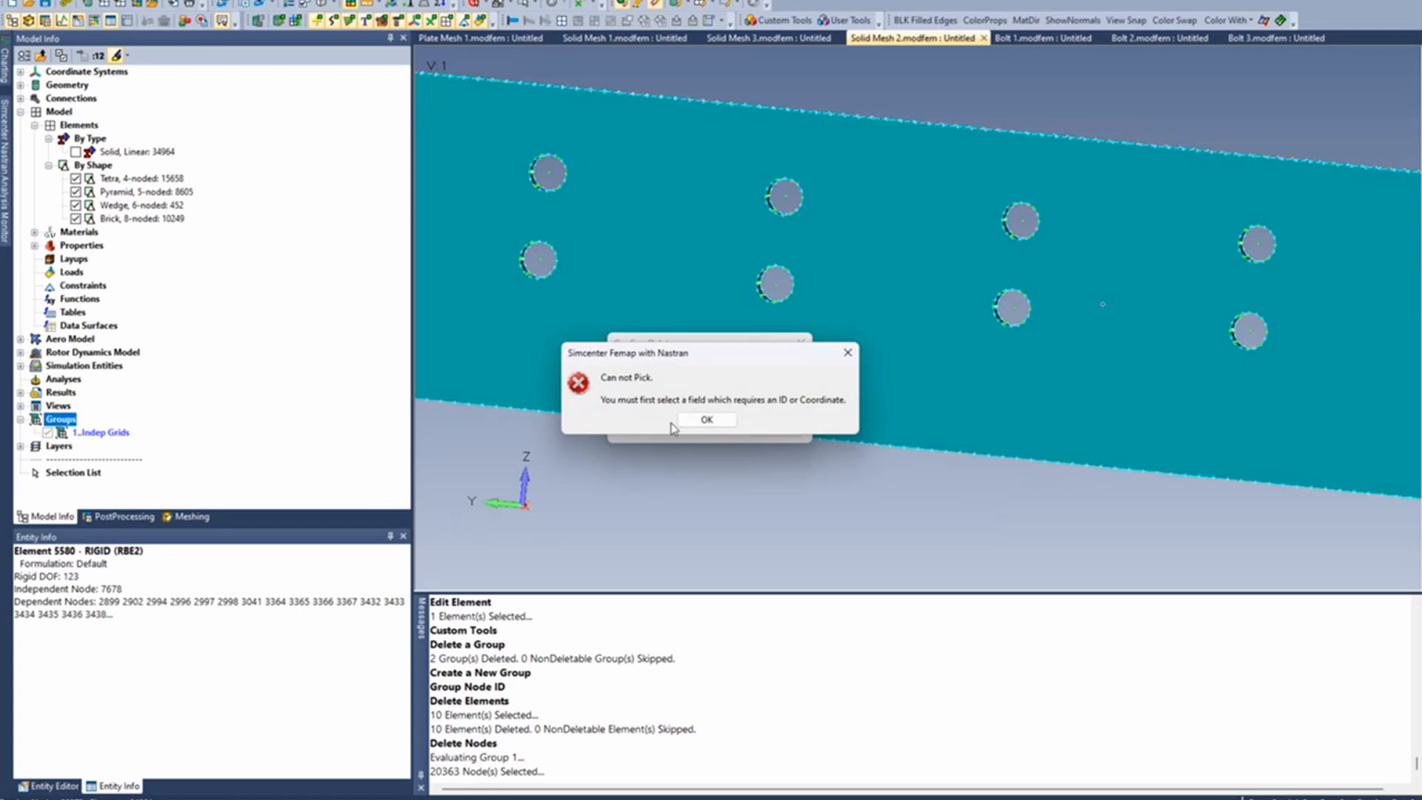
{"action": "left_click", "coordinate": [706, 419]}
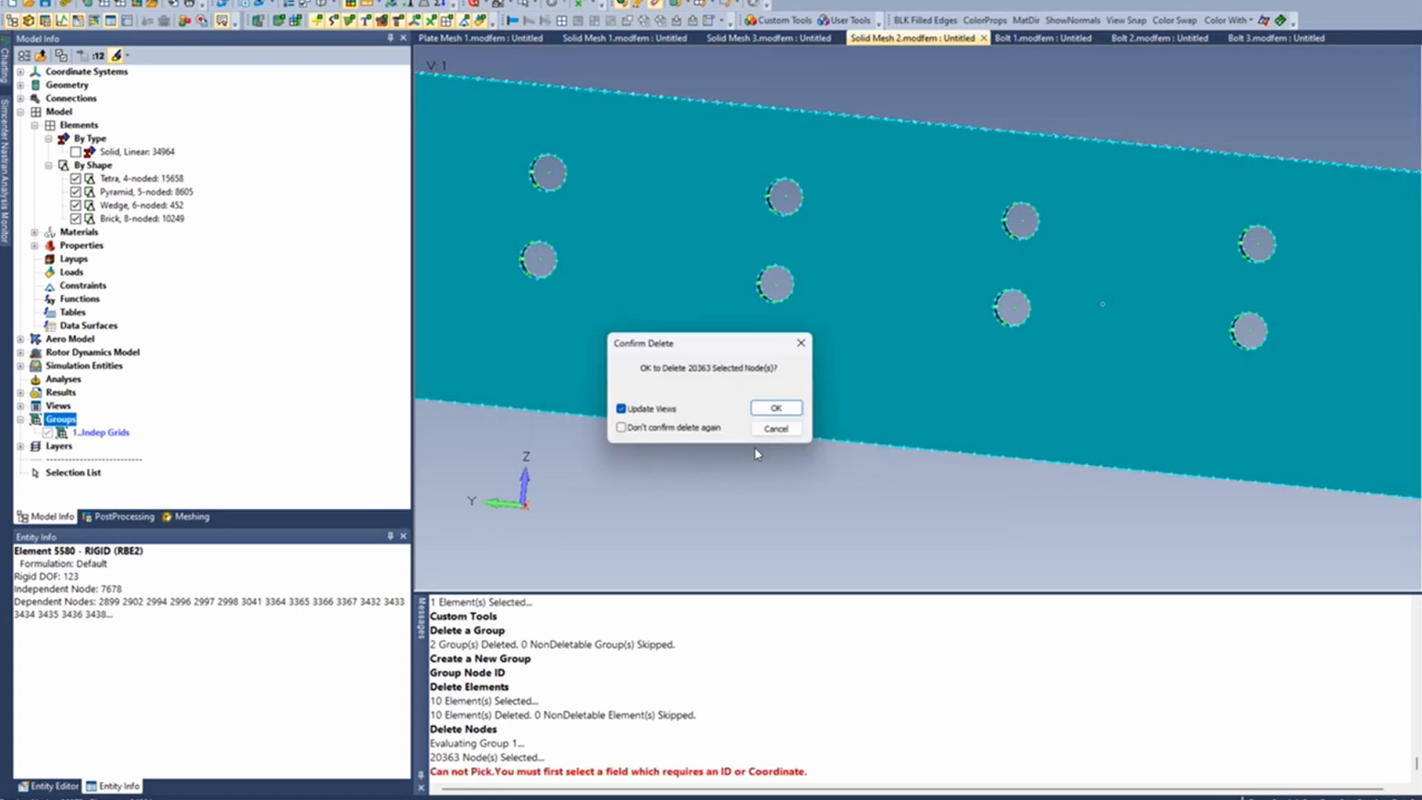
{"action": "left_click", "coordinate": [780, 412]}
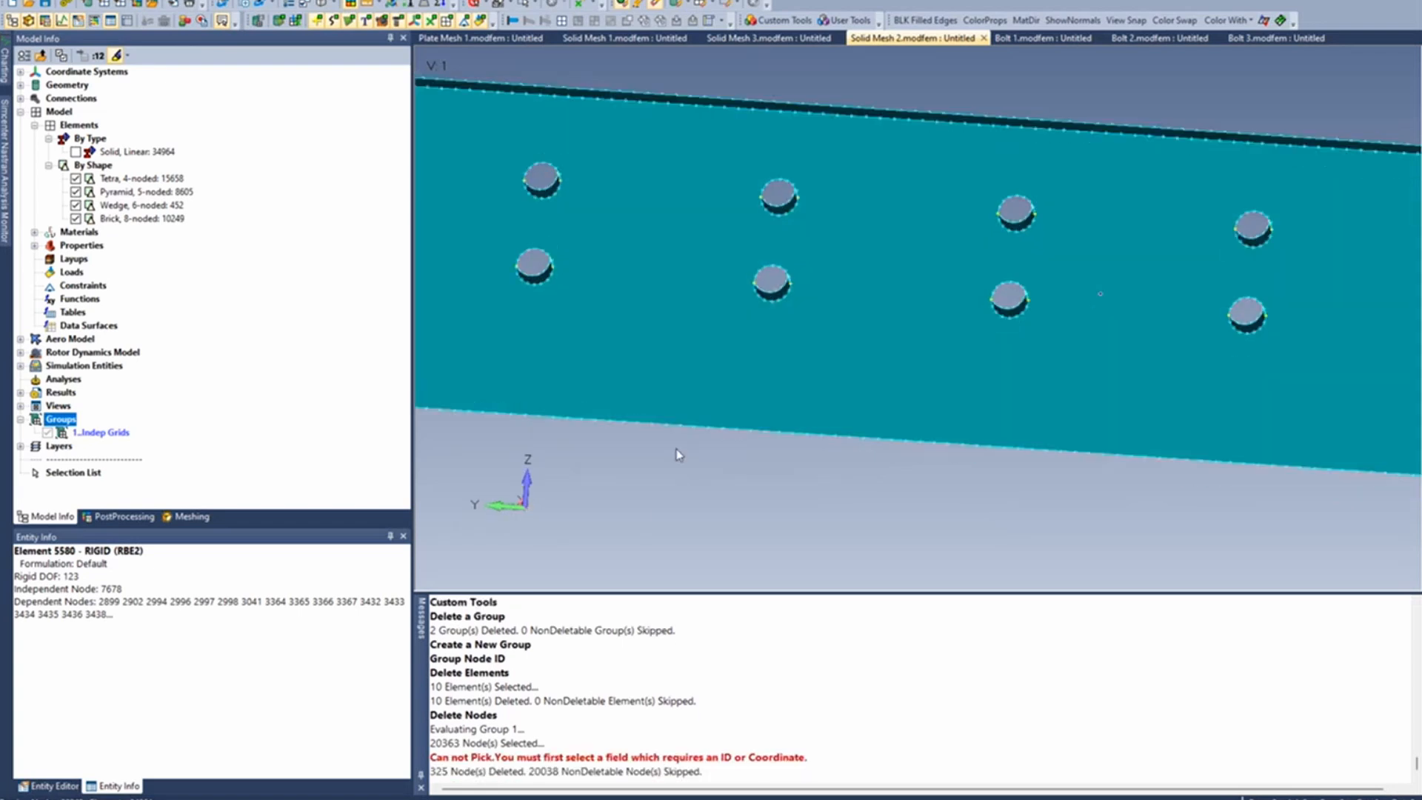
- Check the bolt holes for remaining stray nodes and snap the view square to the plate
{"action": "middle_click_drag", "start_coordinate": [676, 449], "coordinate": [663, 443]}
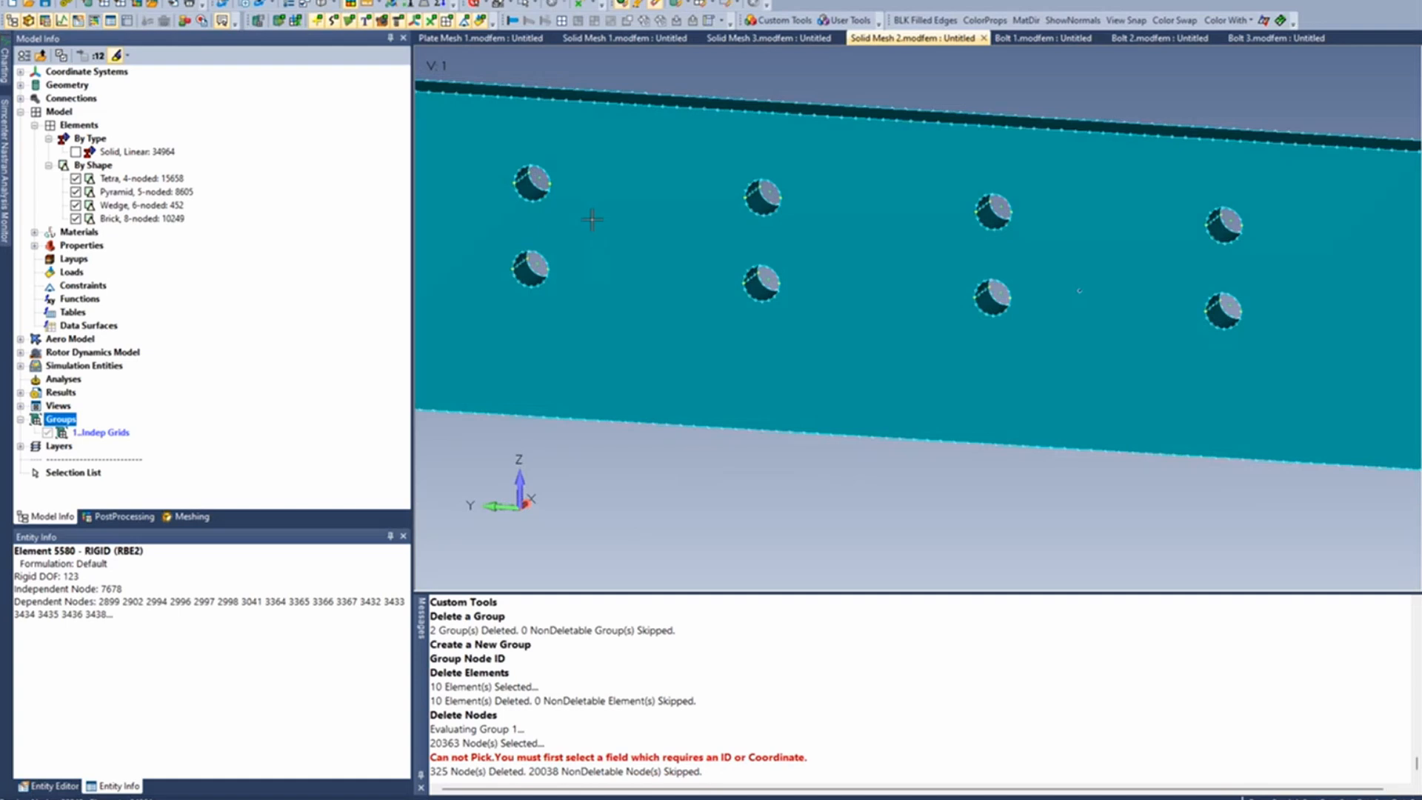
{"action": "scroll", "coordinate": [592, 219], "scroll_direction": "up", "scroll_amount": 10}
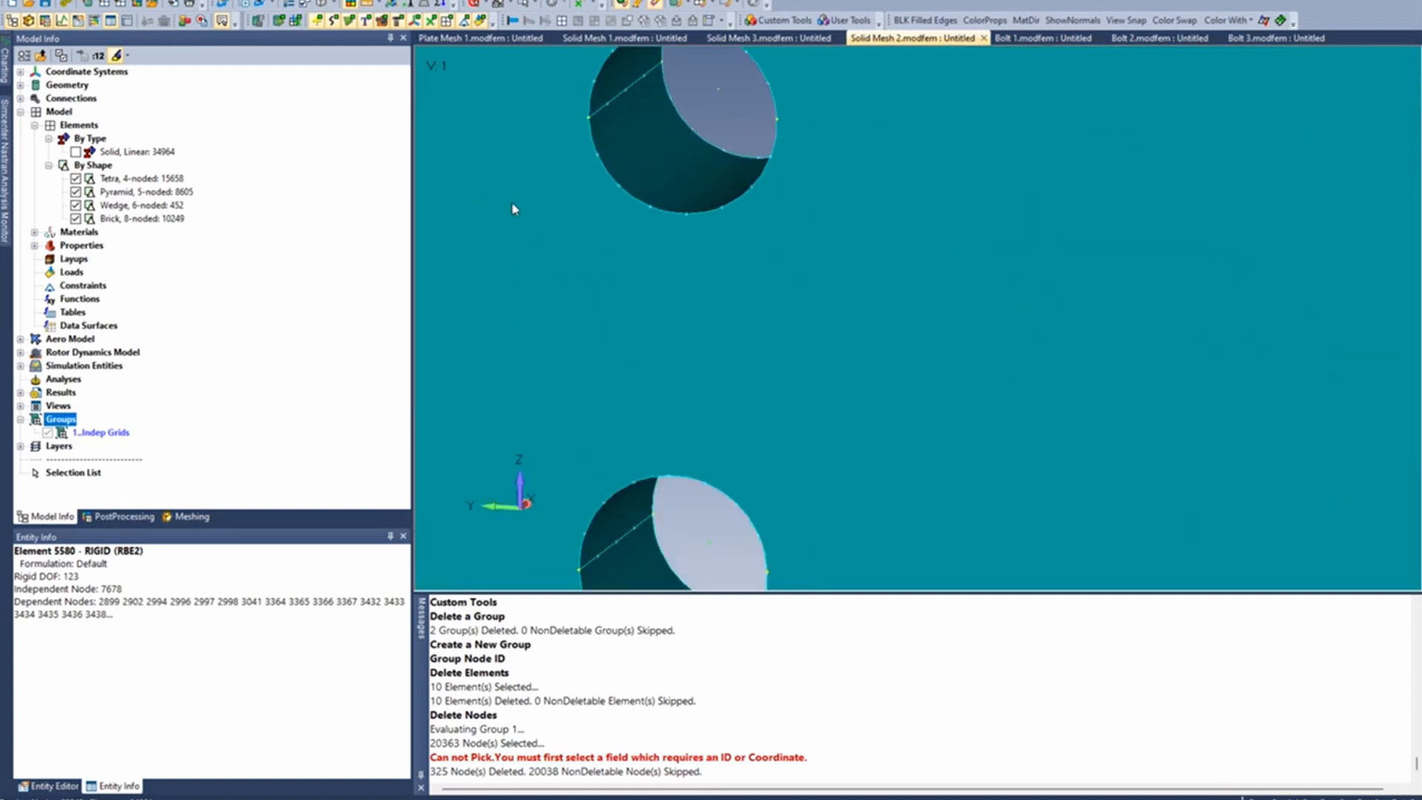
{"action": "scroll", "coordinate": [515, 210], "scroll_direction": "down", "scroll_amount": 5}
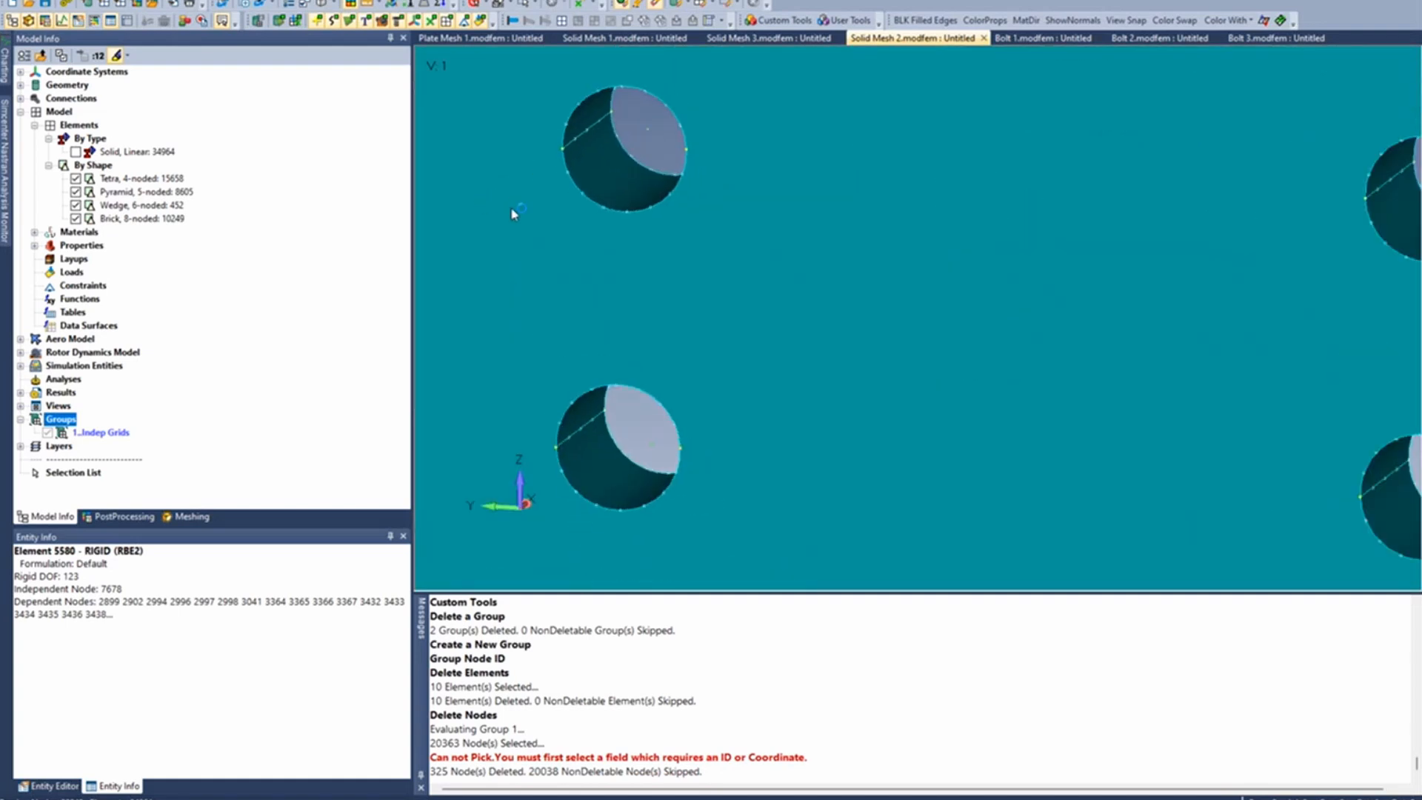
{"action": "scroll", "coordinate": [515, 214], "scroll_direction": "down", "scroll_amount": 6}
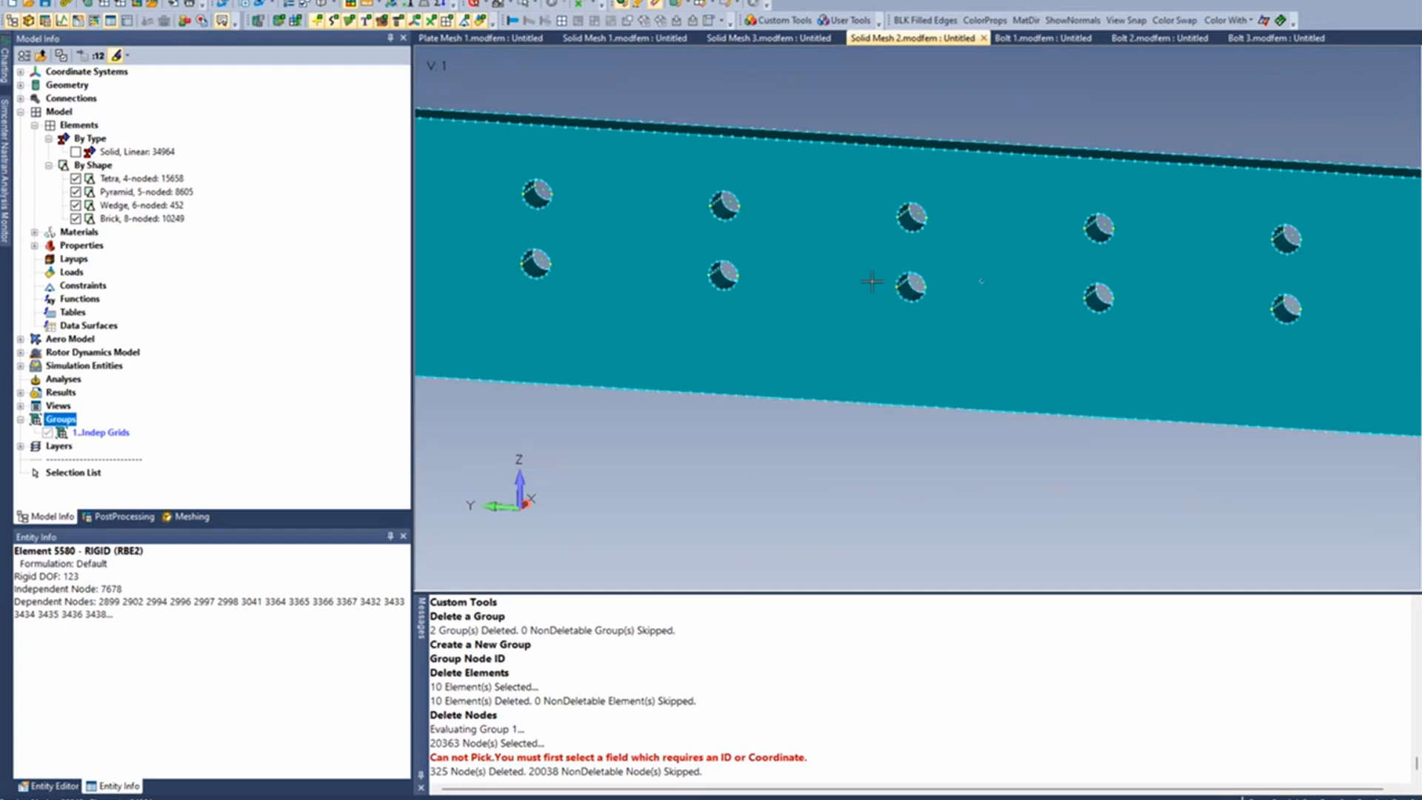
{"action": "middle_click_drag", "start_coordinate": [1156, 341], "coordinate": [1125, 380], "text": "ctrl"}
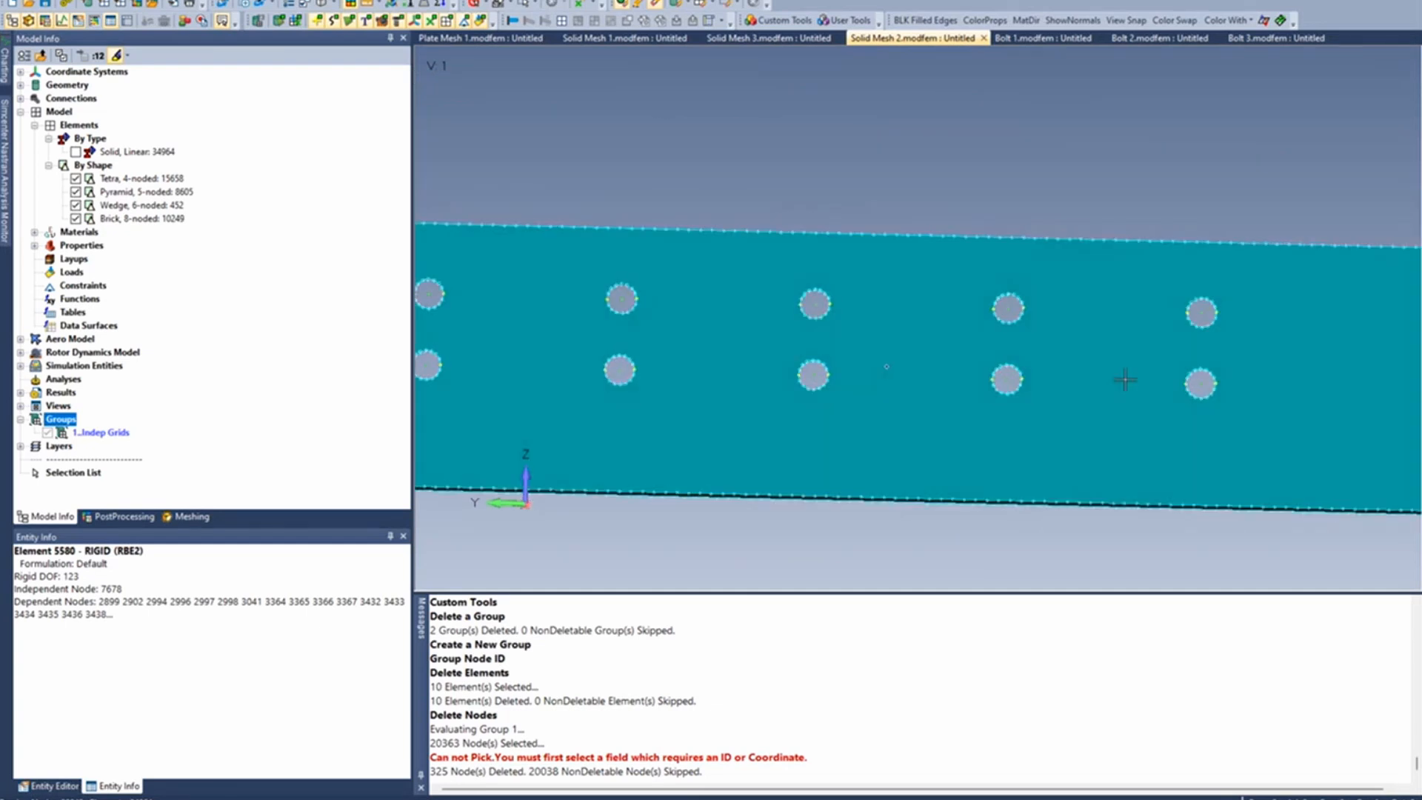
{"action": "left_click", "coordinate": [1125, 20]}
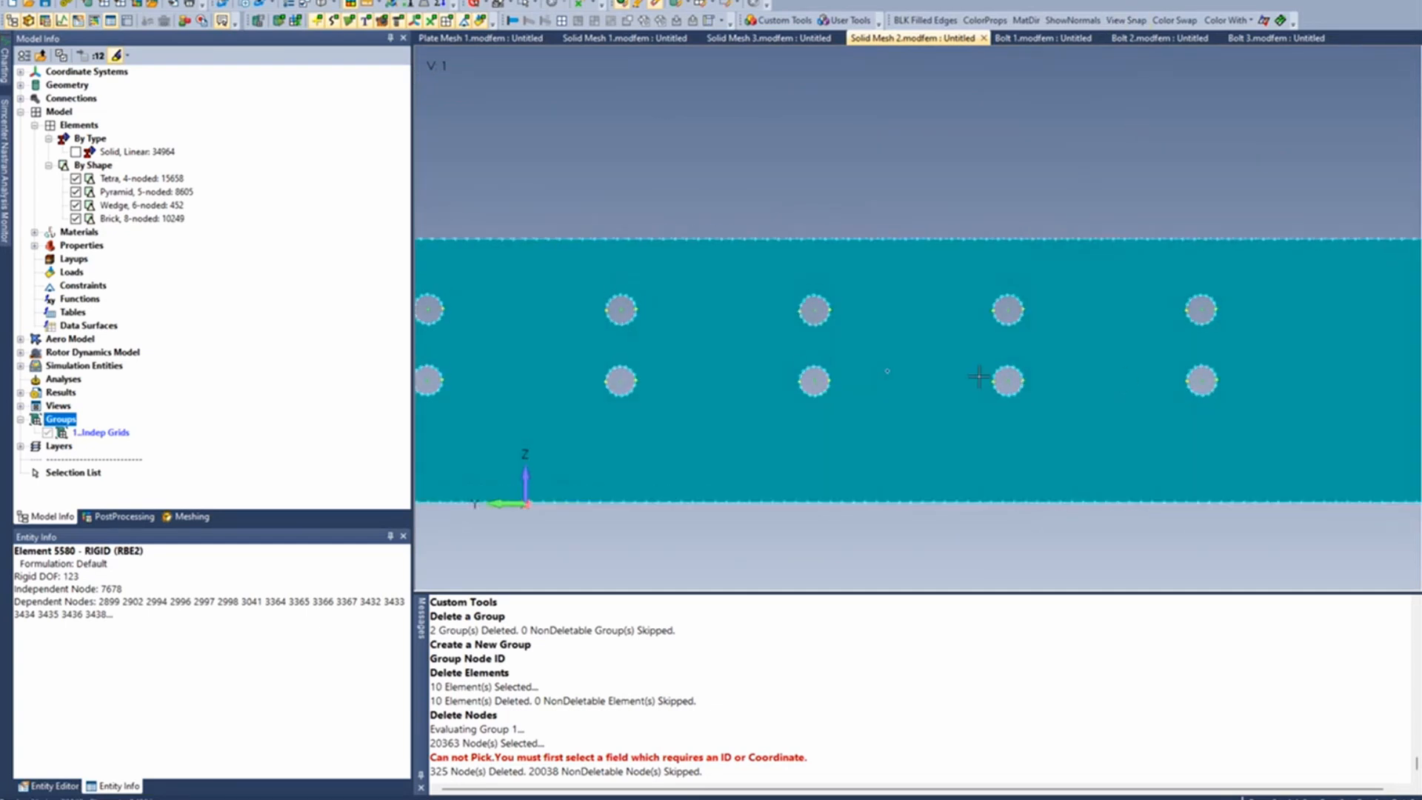
{"action": "middle_click_drag", "start_coordinate": [773, 462], "coordinate": [868, 348], "text": "ctrl"}
{"action": "scroll", "coordinate": [839, 399], "scroll_direction": "down", "scroll_amount": 2}
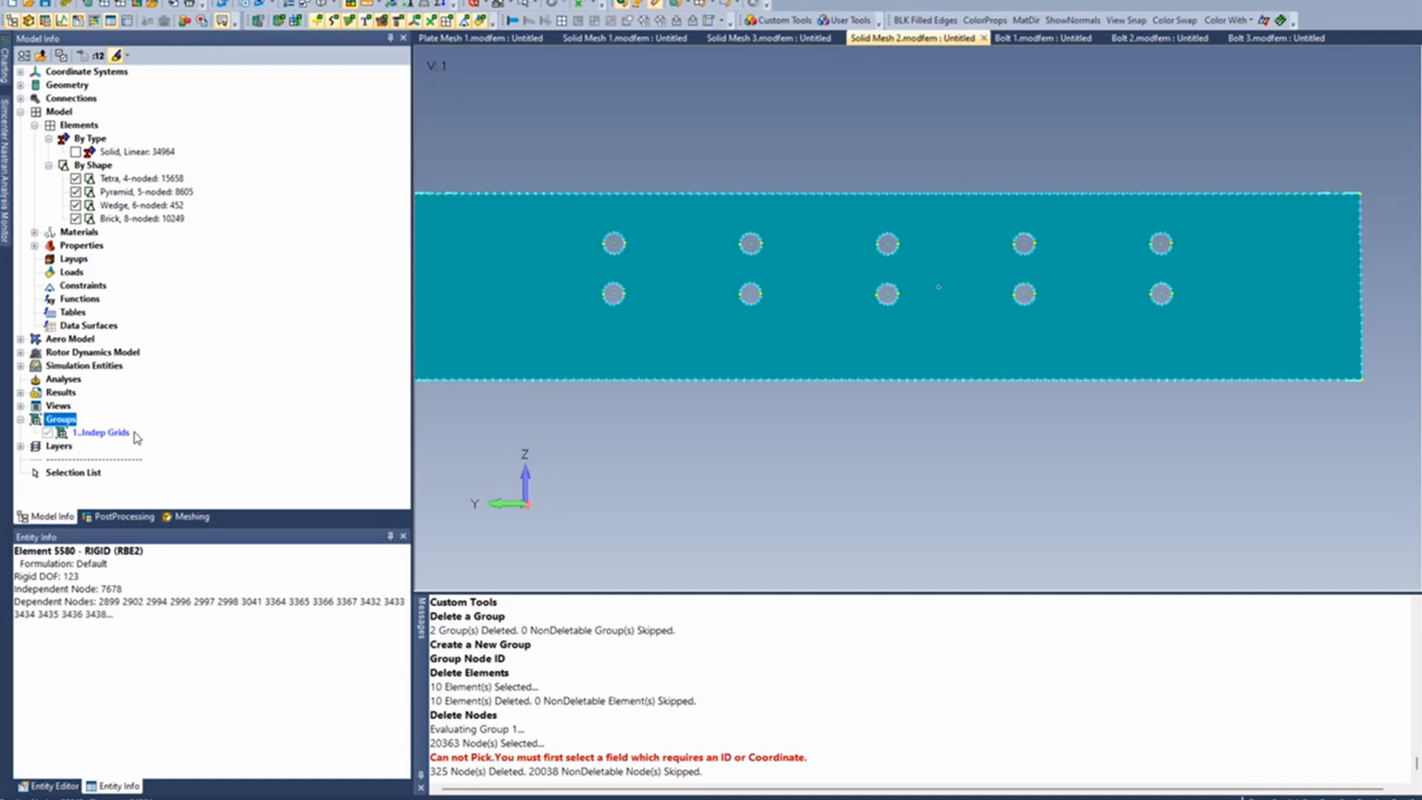
- Create a new group with ID 2 titled "New Dep Grids" and redraw the view
{"action": "right_click", "coordinate": [106, 434]}
{"action": "left_click", "coordinate": [142, 443]}
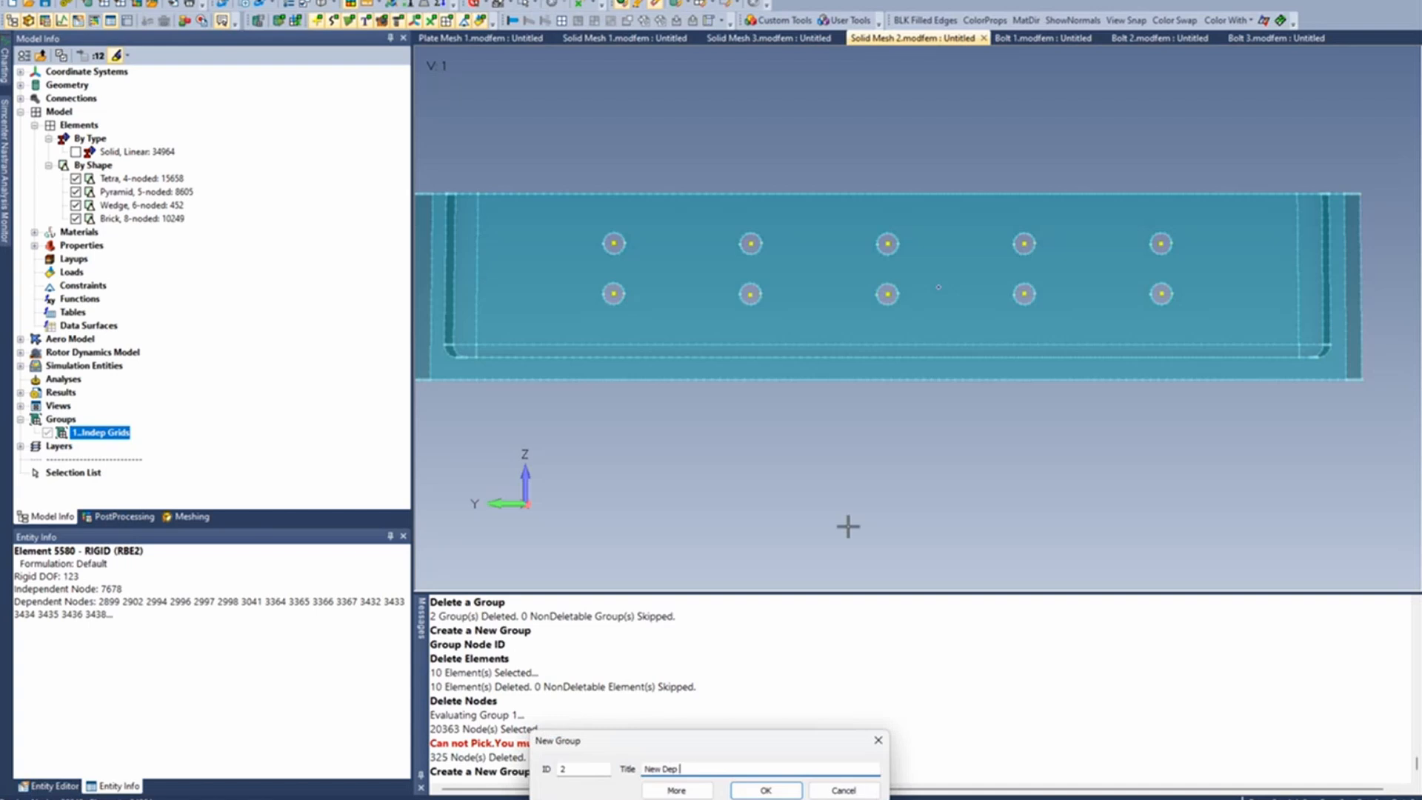
{"action": "key", "text": "Return"}
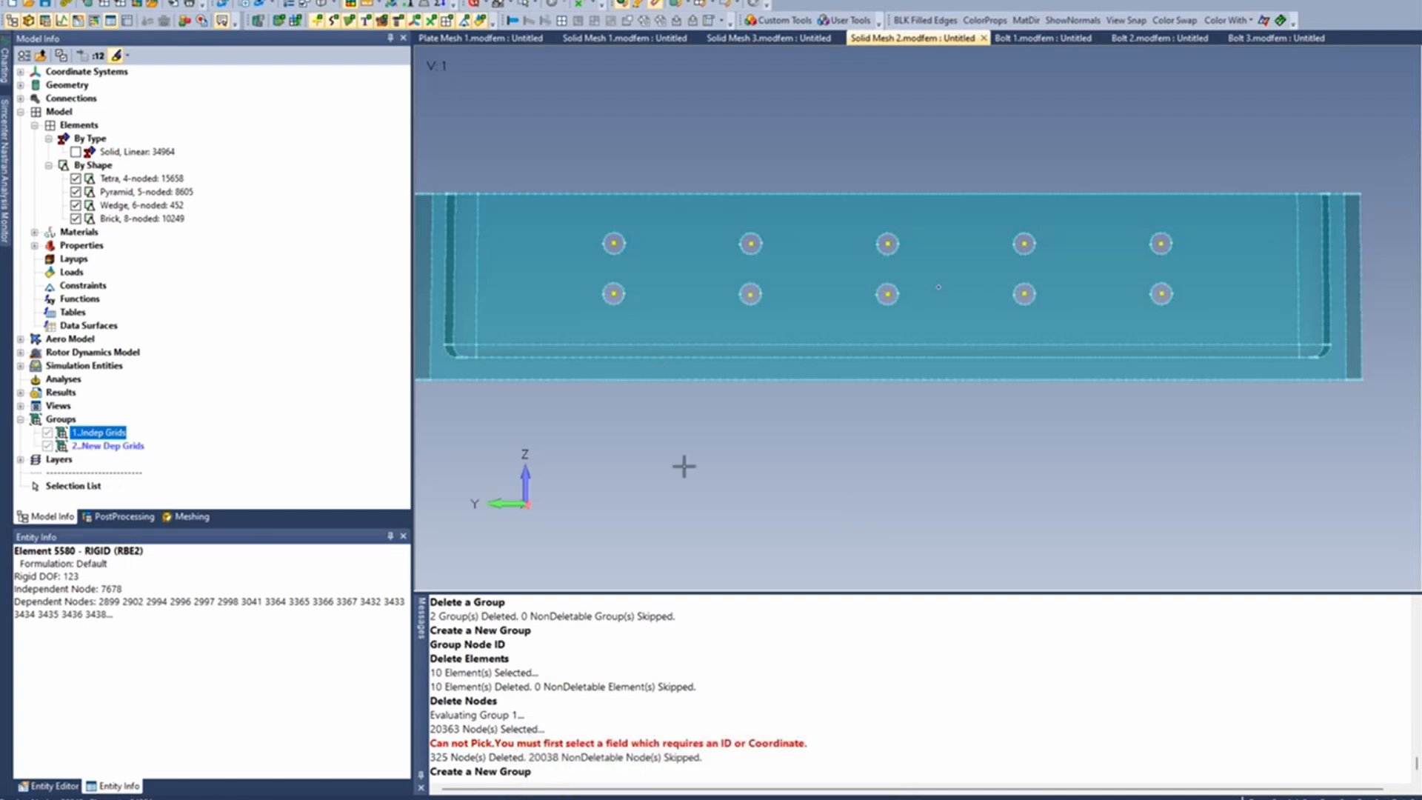
{"action": "key", "text": "ctrl+g"}
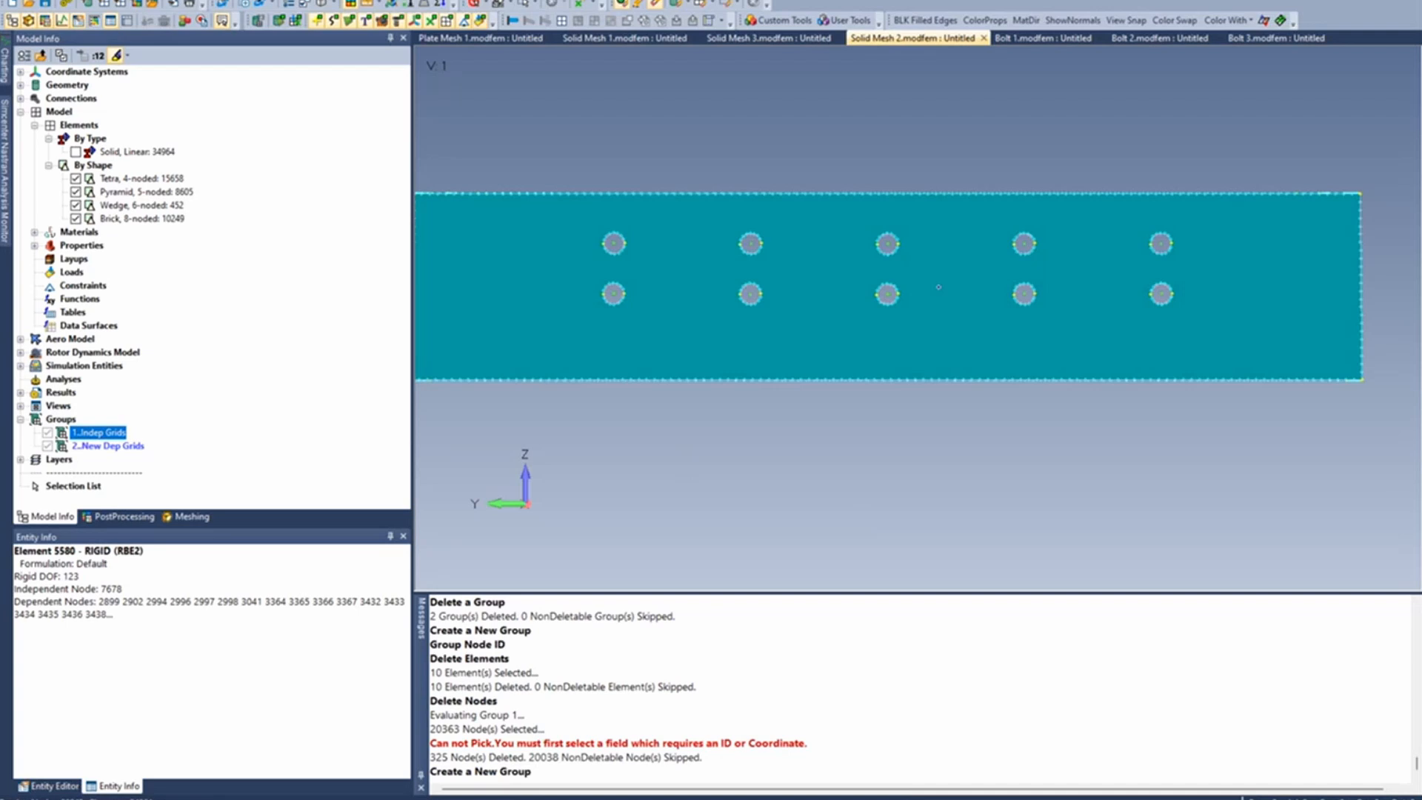
- Add the nodes on the surfaces of the ten bolt holes to the New Dep Grids group, with Pick Front turned off, previewing the selection before accepting
{"action": "left_click", "coordinate": [353, 4]}
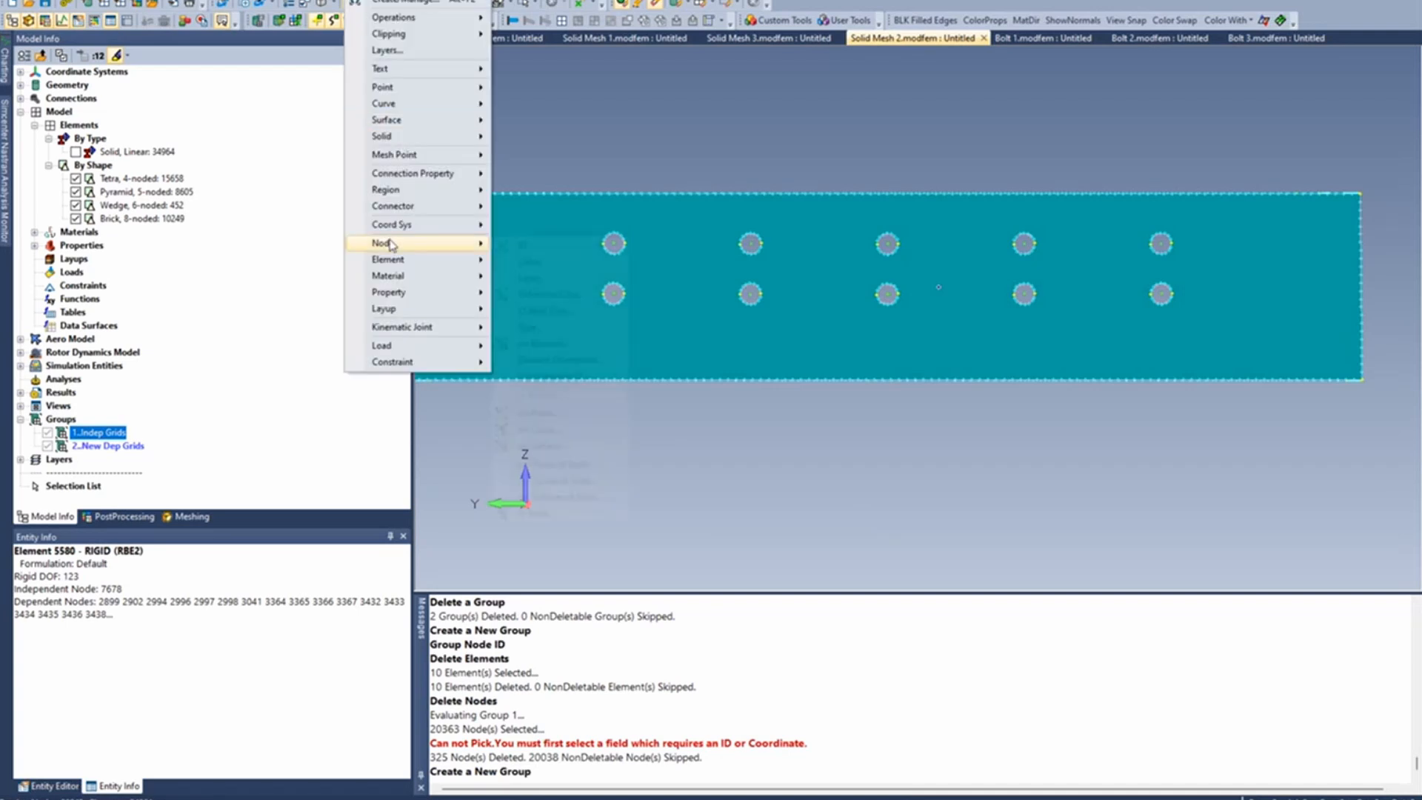
{"action": "mouse_move", "coordinate": [400, 243]}
{"action": "left_click", "coordinate": [552, 253]}
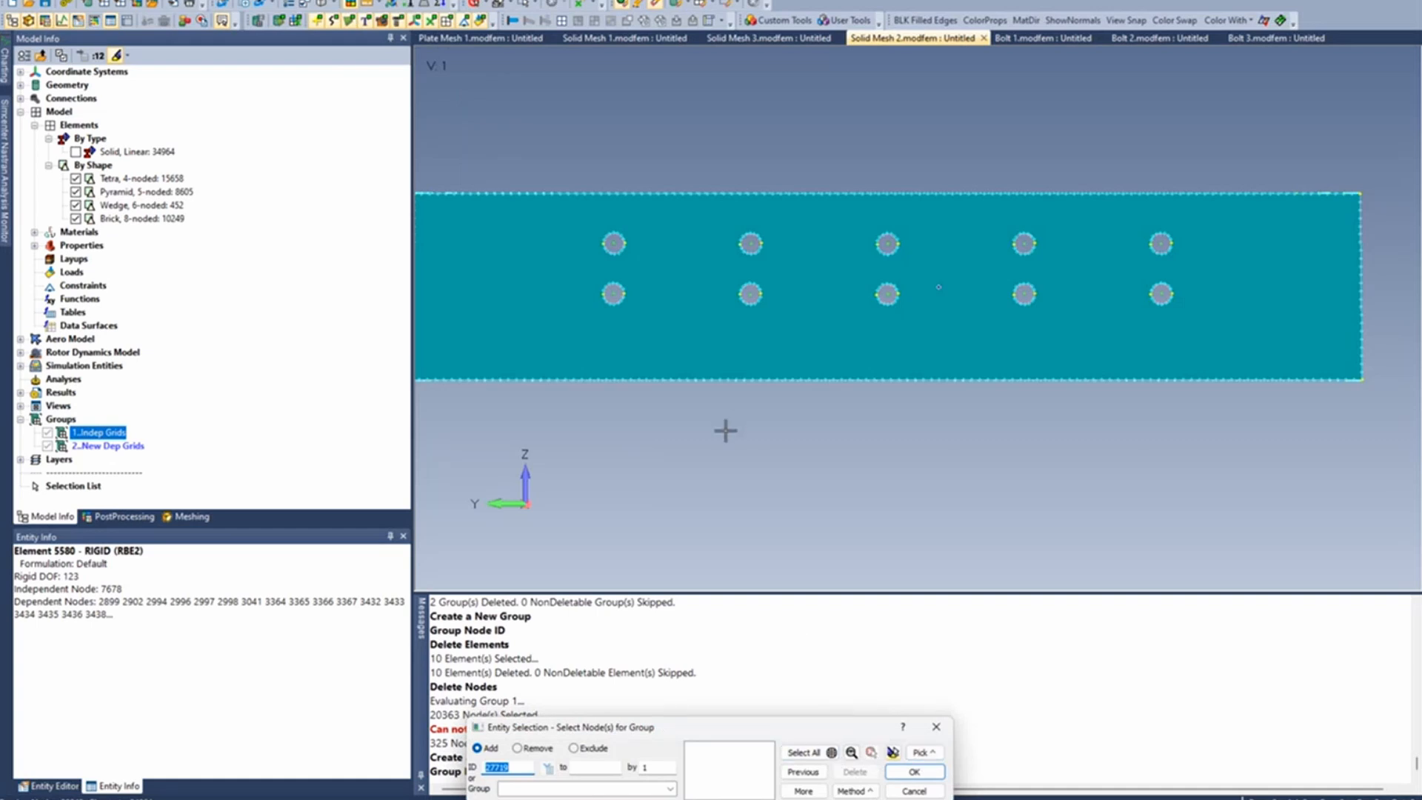
{"action": "left_click", "coordinate": [846, 793]}
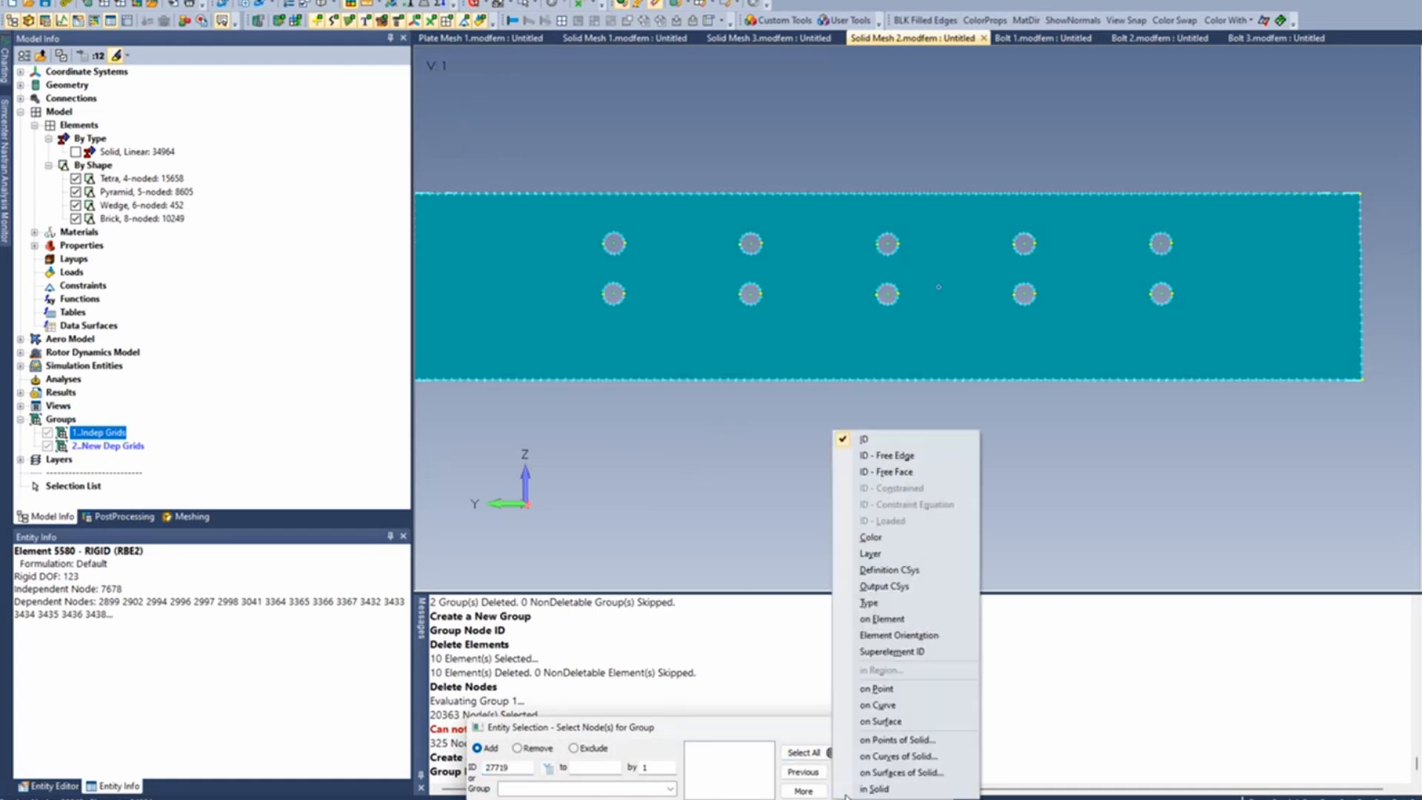
{"action": "left_click", "coordinate": [896, 722]}
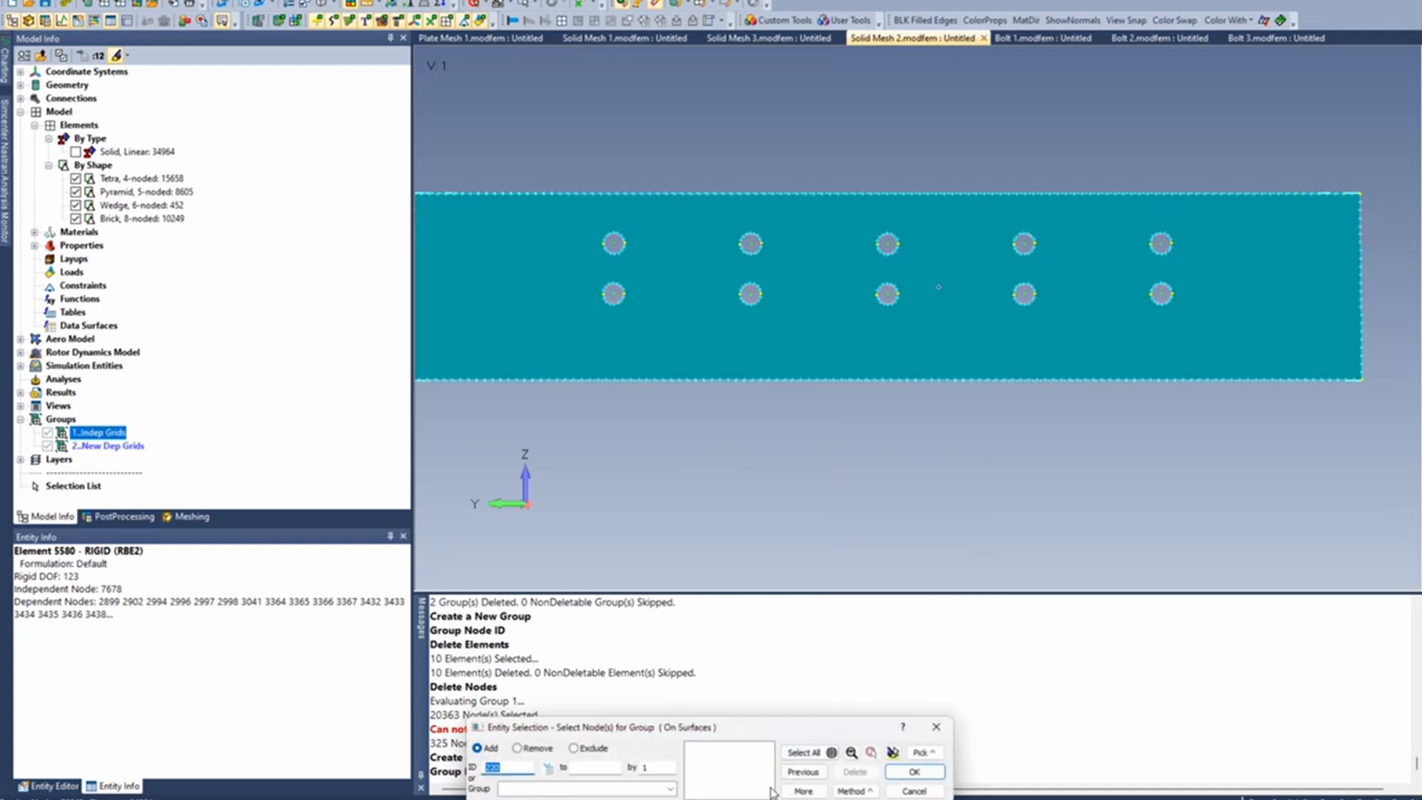
{"action": "left_click", "coordinate": [540, 321]}
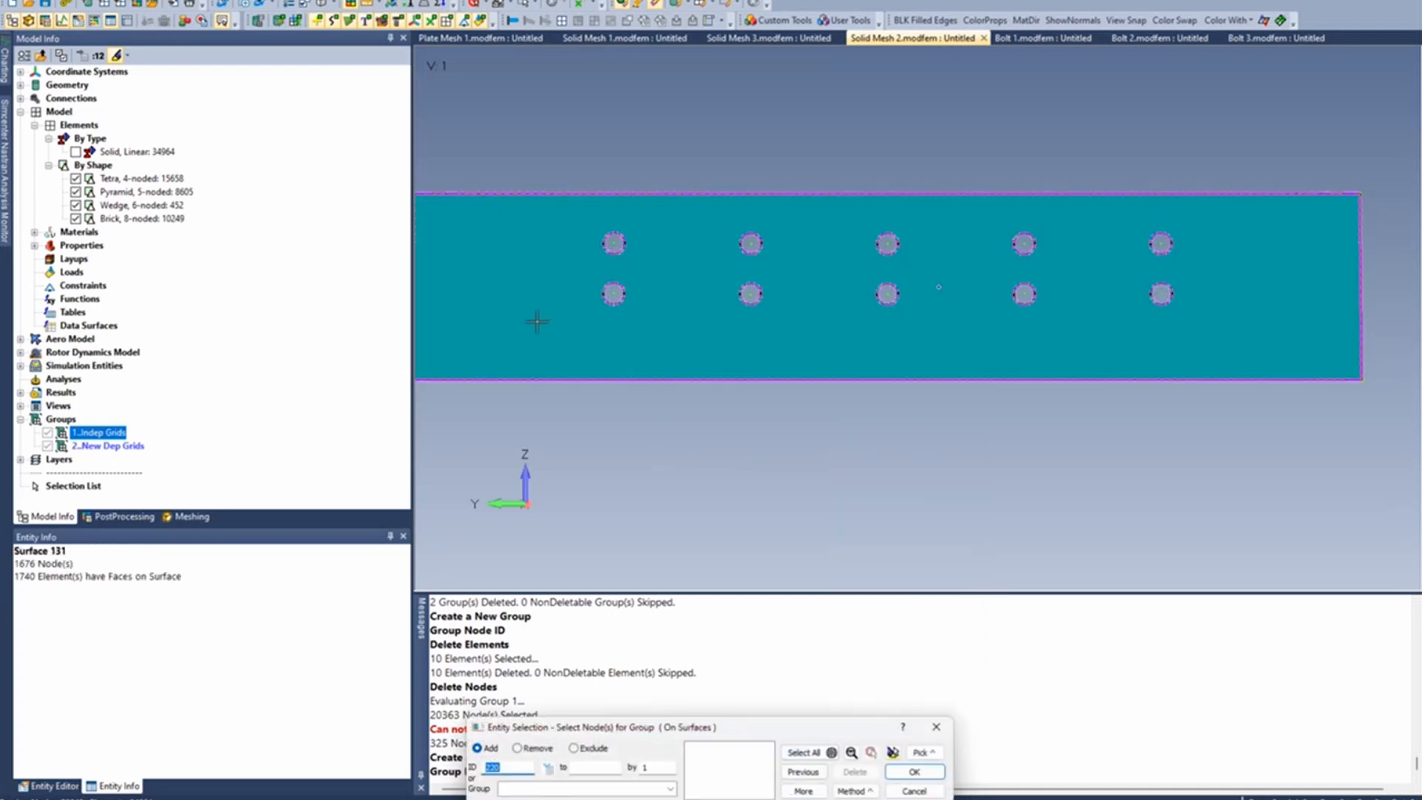
{"action": "right_click", "coordinate": [536, 323]}
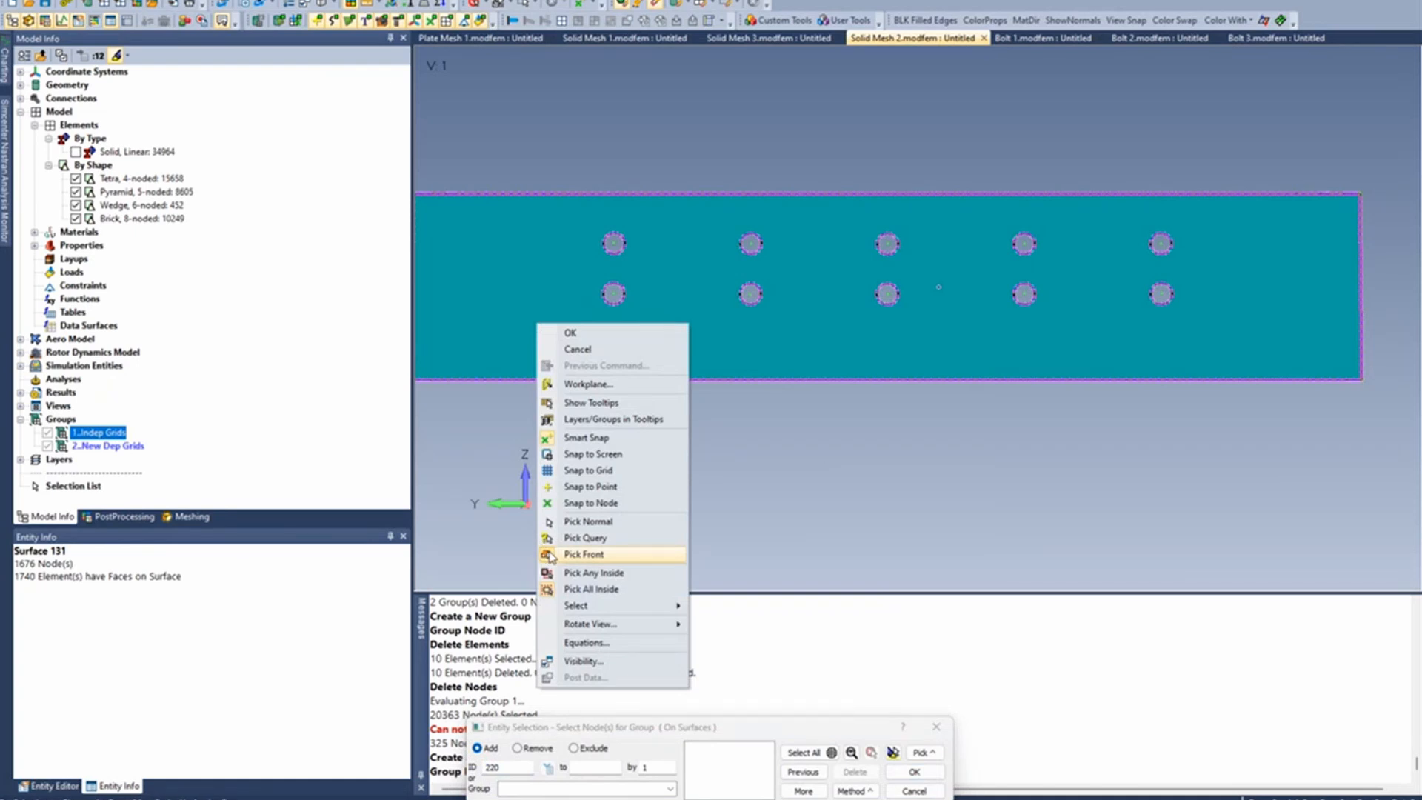
{"action": "left_click", "coordinate": [582, 554]}
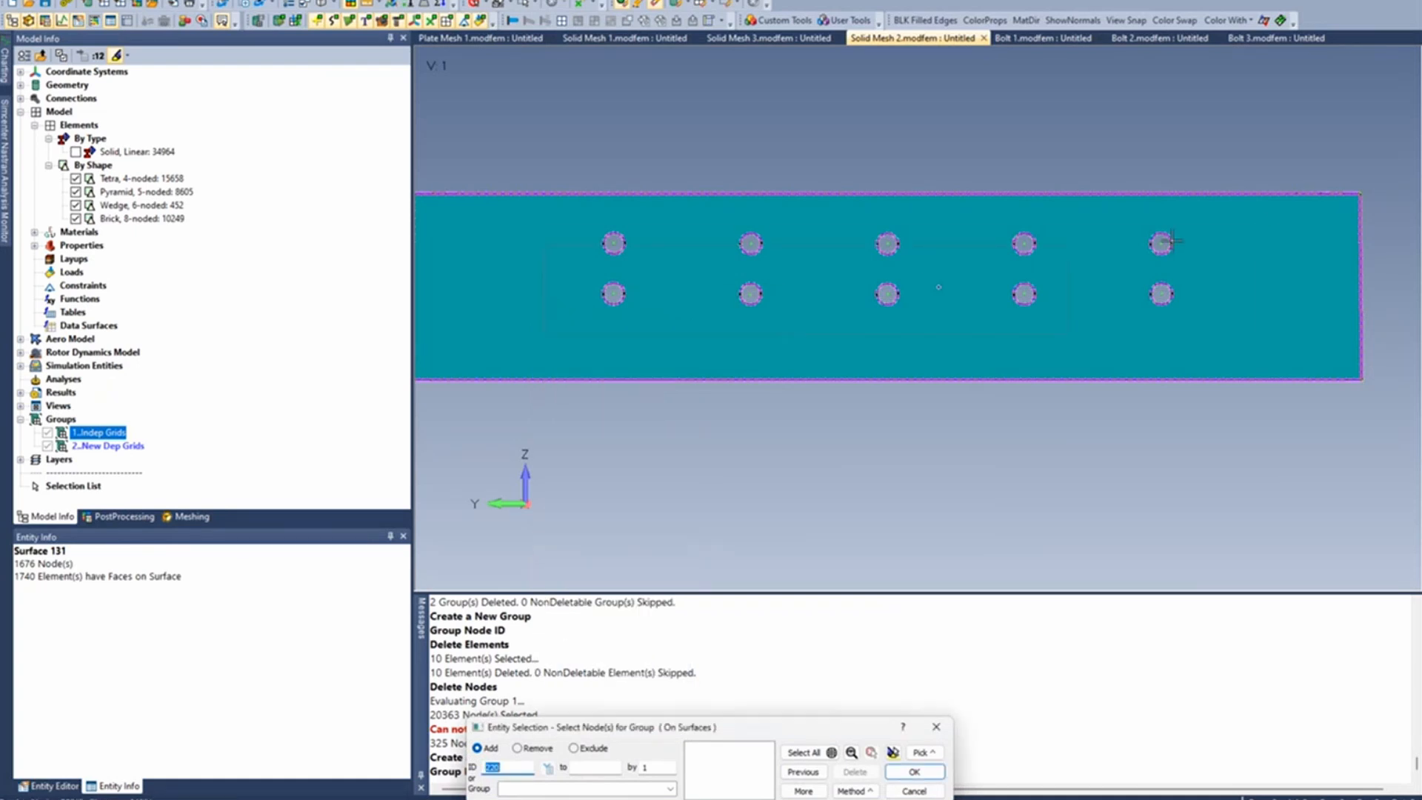
{"action": "left_click", "coordinate": [1277, 213]}
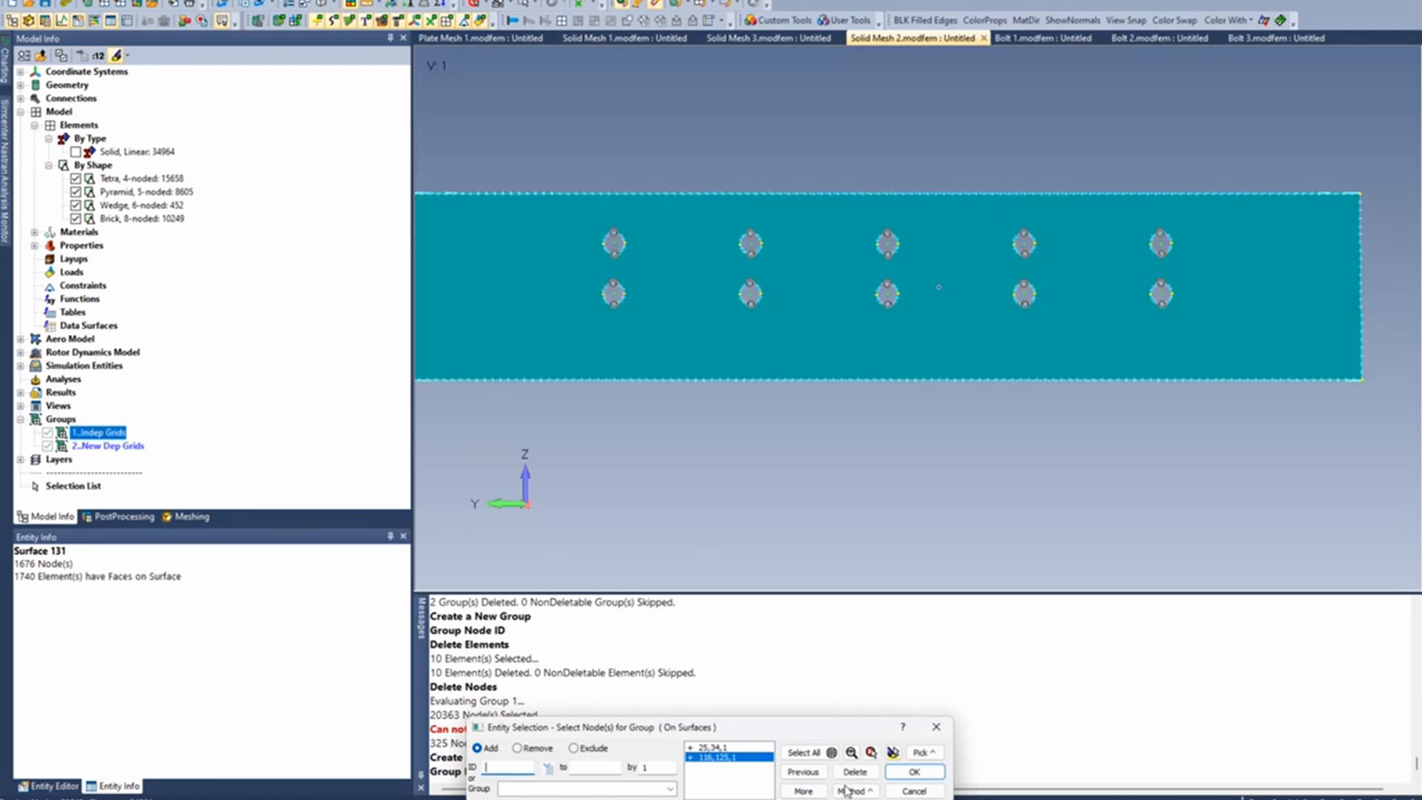
{"action": "left_click", "coordinate": [892, 752]}
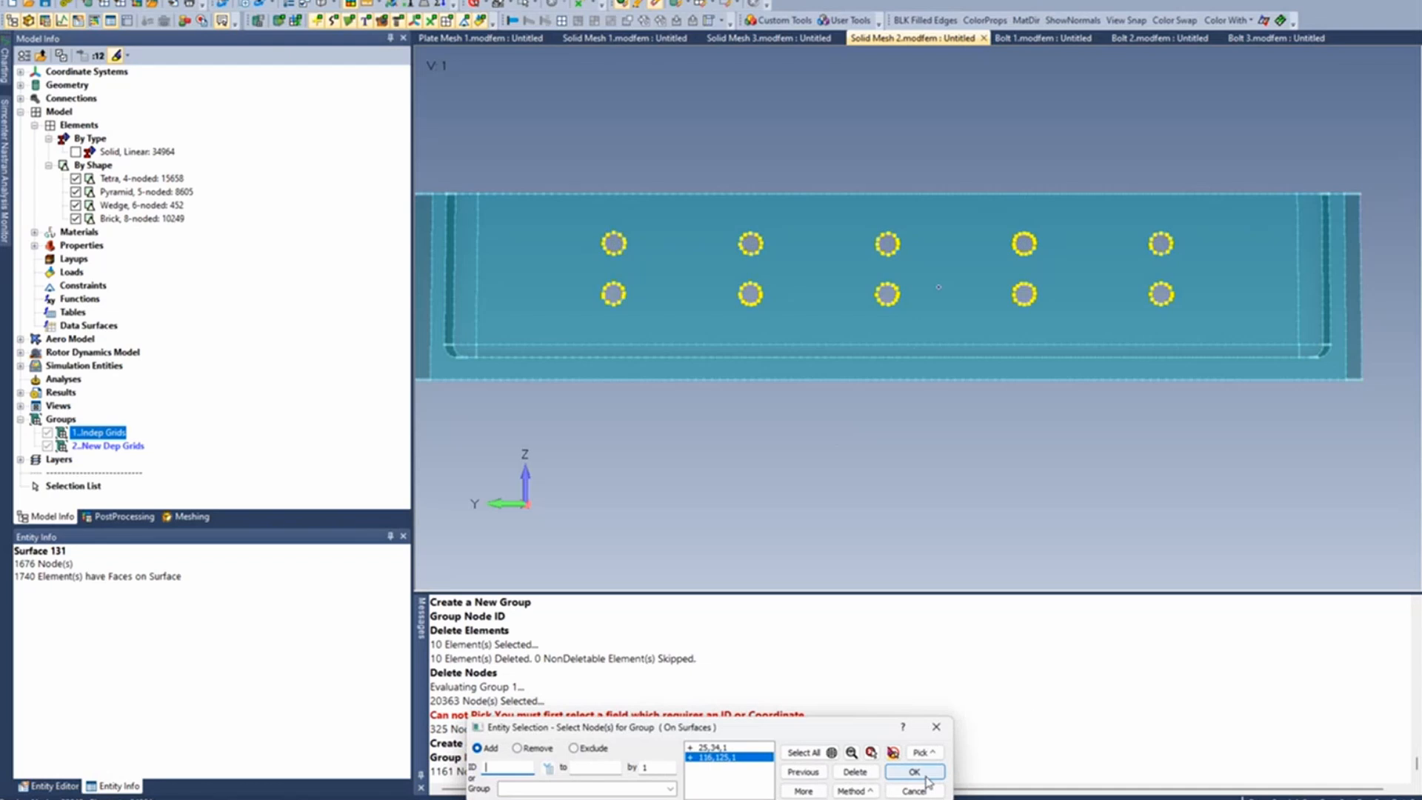
{"action": "left_click", "coordinate": [915, 772]}
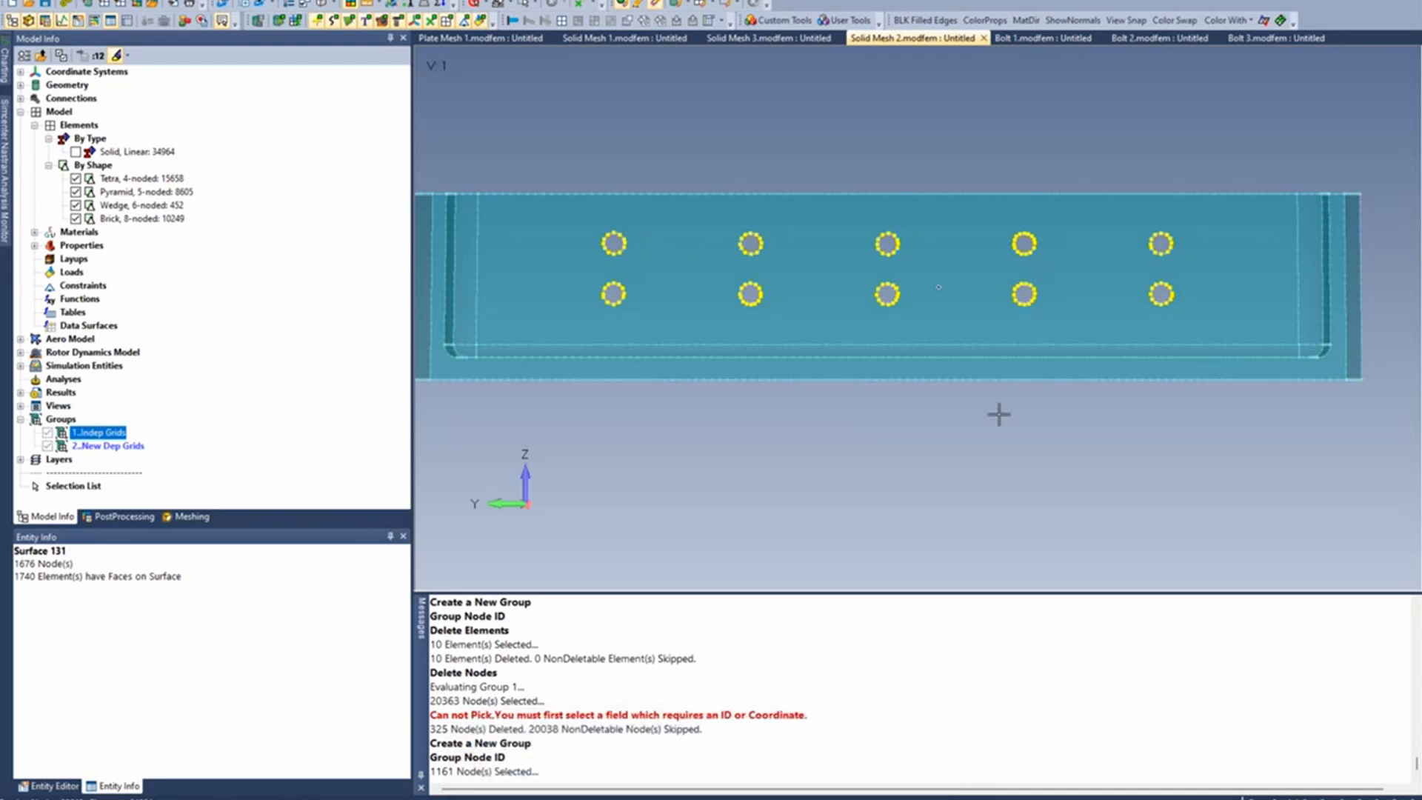
{"action": "middle_click_drag", "start_coordinate": [903, 437], "coordinate": [889, 444]}
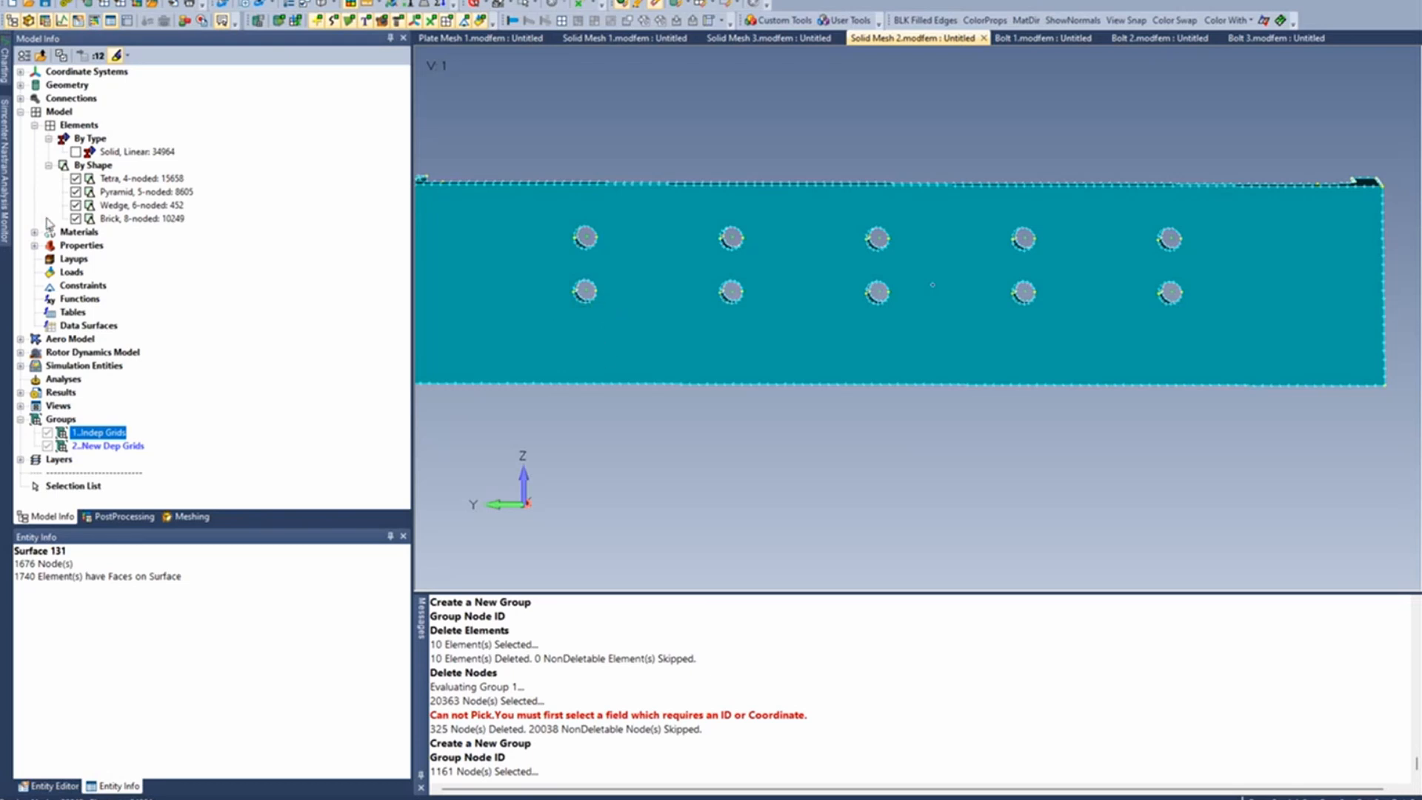
- Show the linear solid elements again and start a rigid mesh connection using the Indep Grids group as the source nodes
{"action": "left_click", "coordinate": [76, 152]}
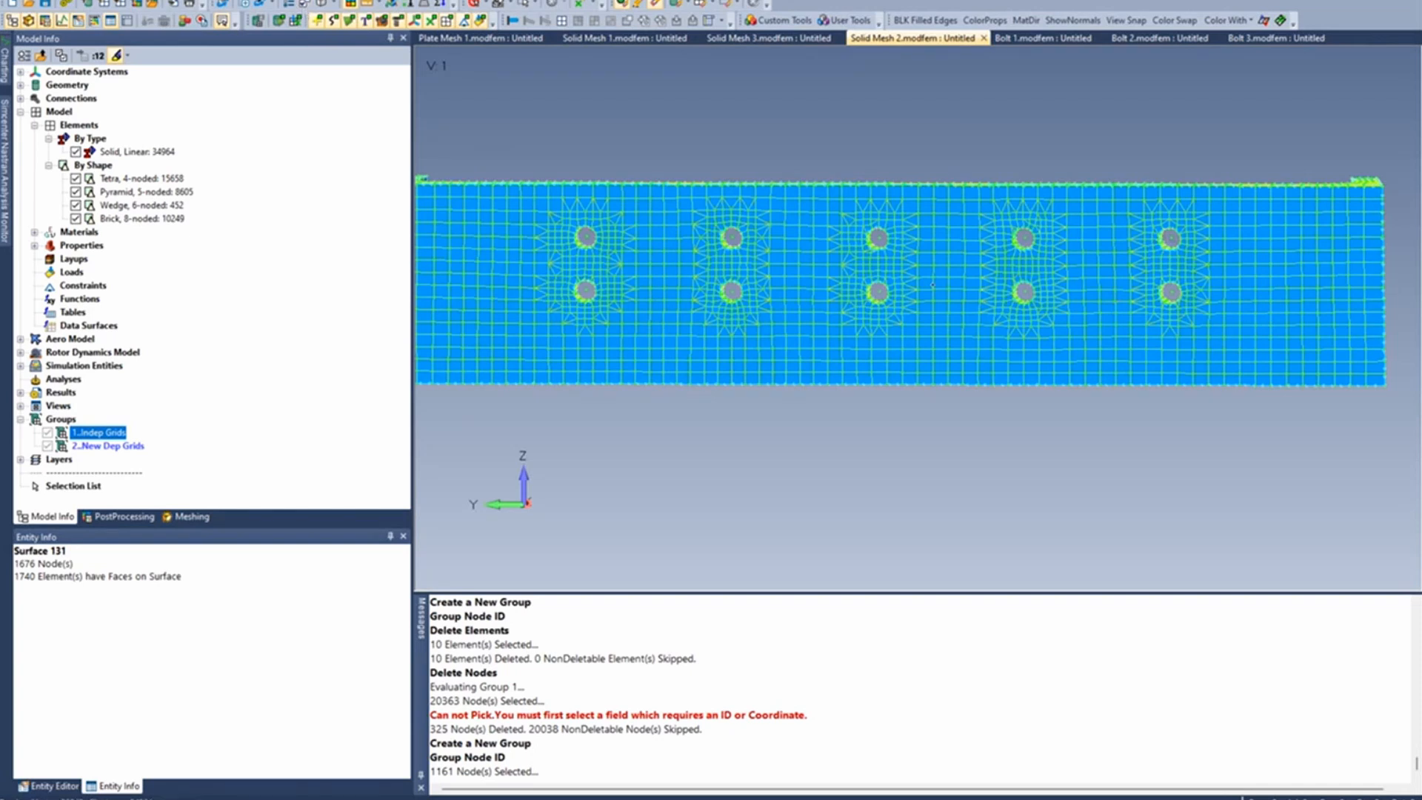
{"action": "left_click", "coordinate": [215, 1]}
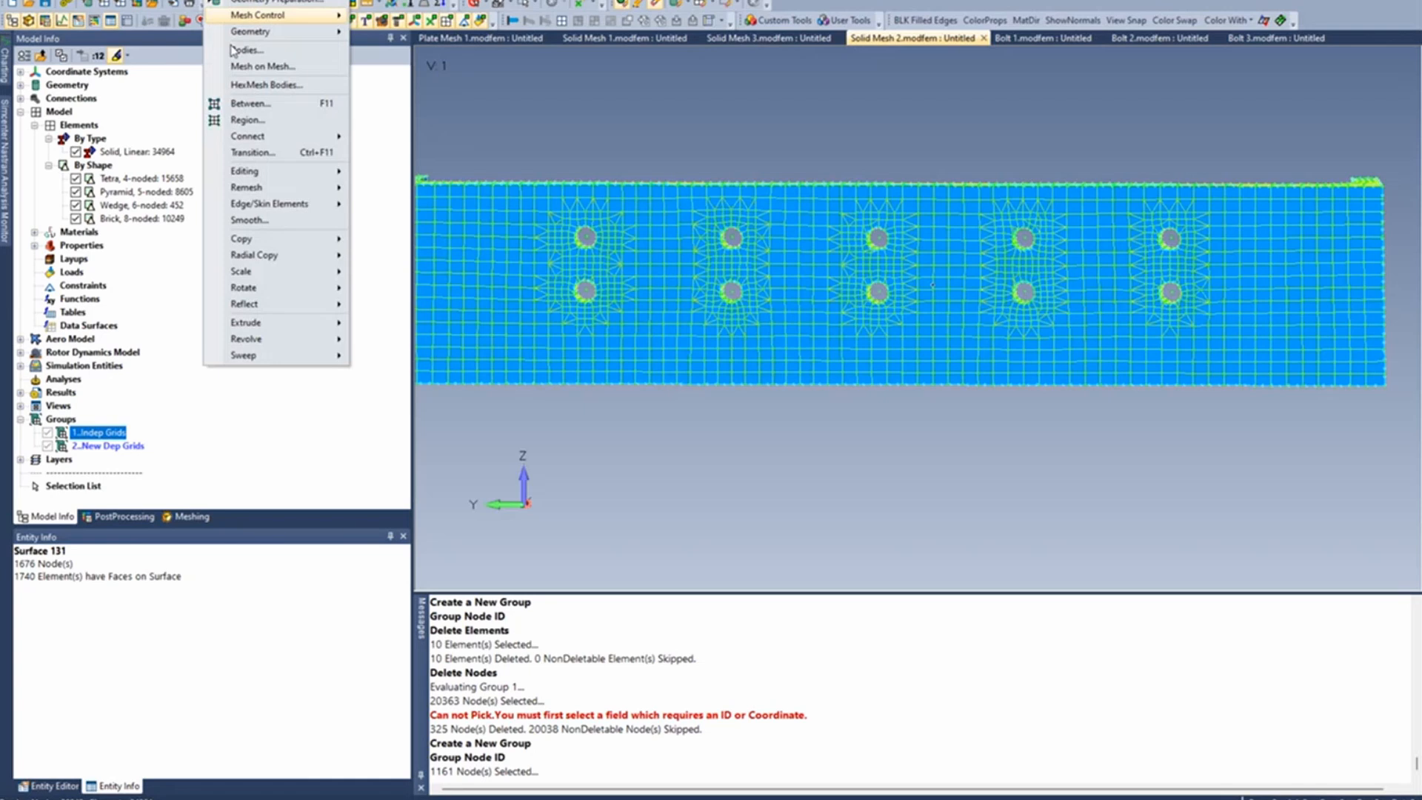
{"action": "mouse_move", "coordinate": [259, 136]}
{"action": "left_click", "coordinate": [389, 207]}
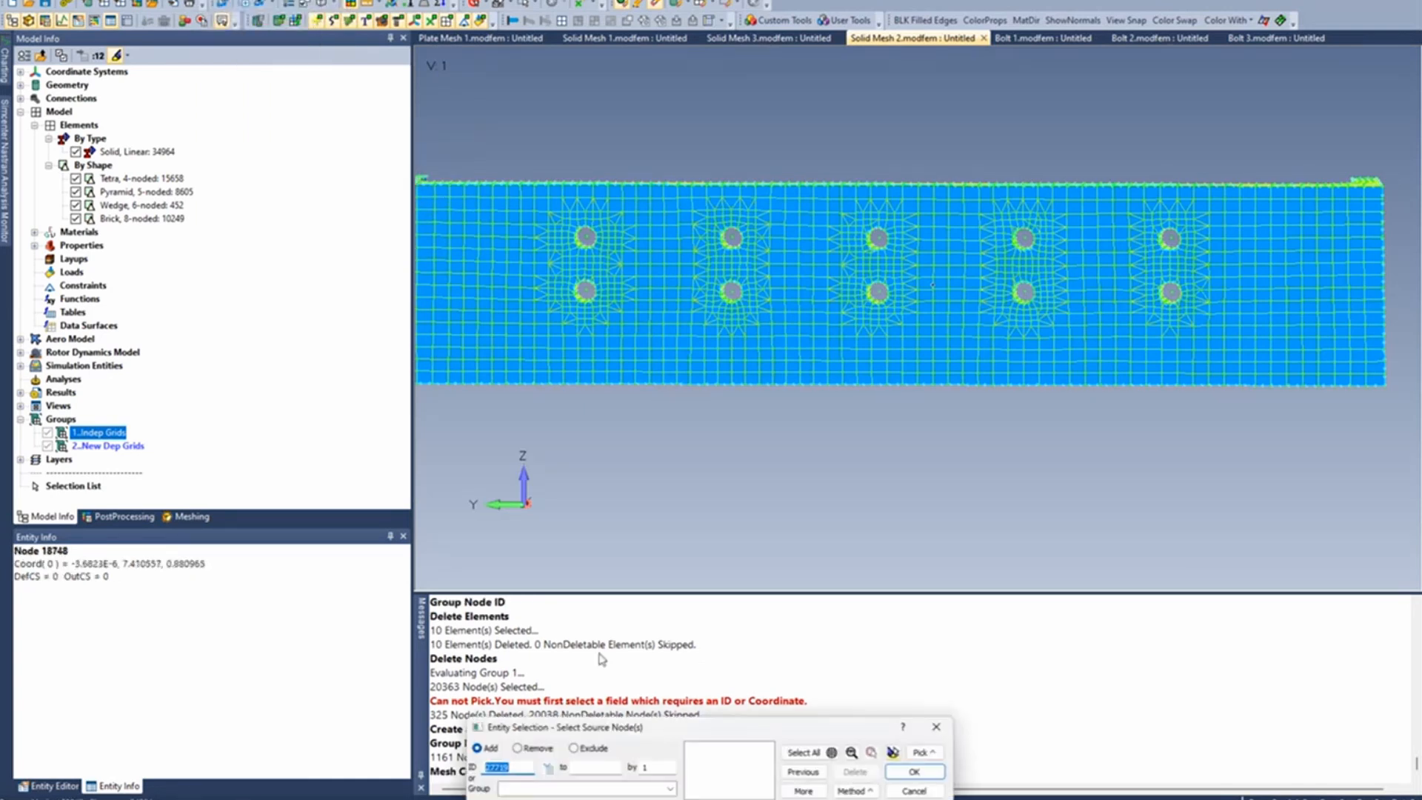
{"action": "left_click_drag", "start_coordinate": [742, 728], "coordinate": [822, 407]}
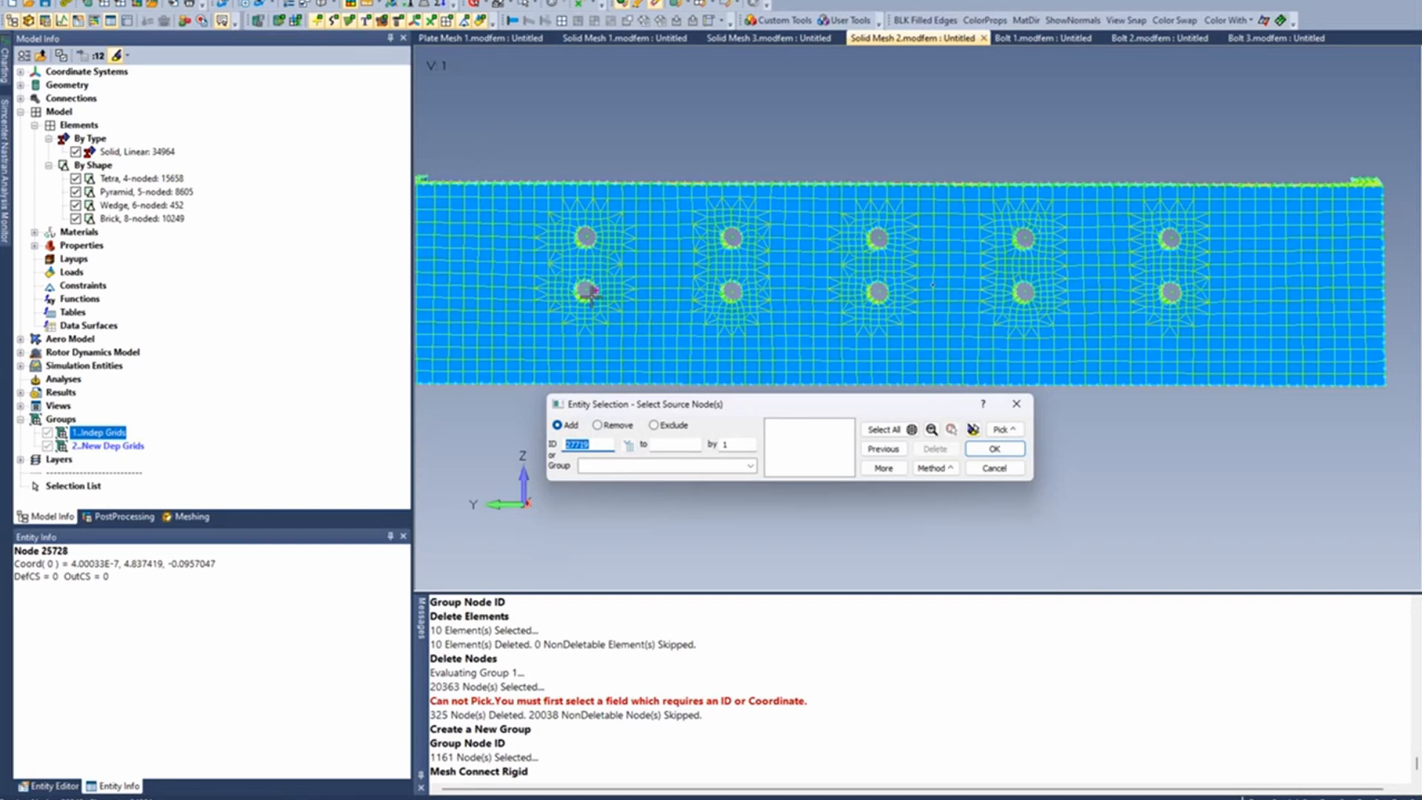
{"action": "left_click", "coordinate": [750, 465]}
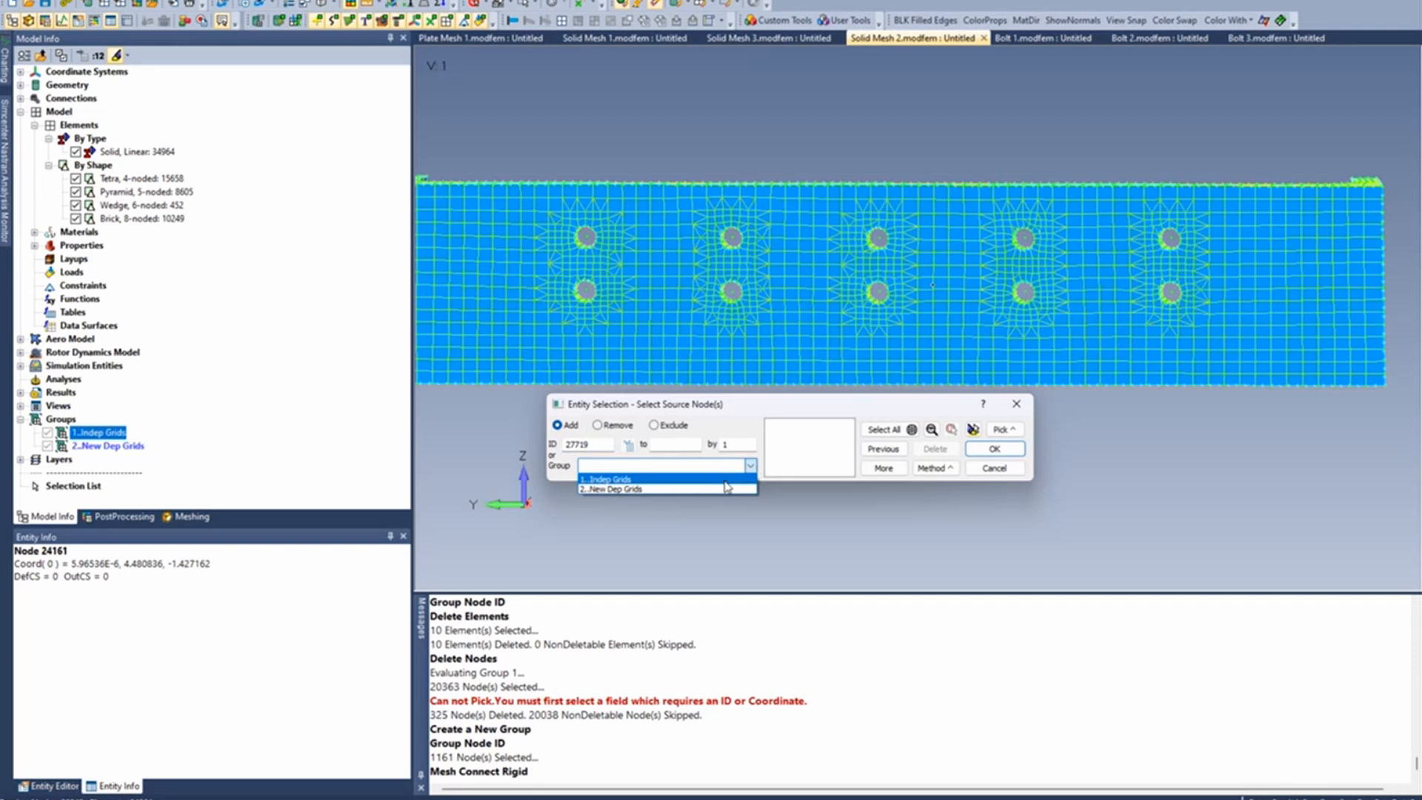
{"action": "left_click", "coordinate": [725, 480]}
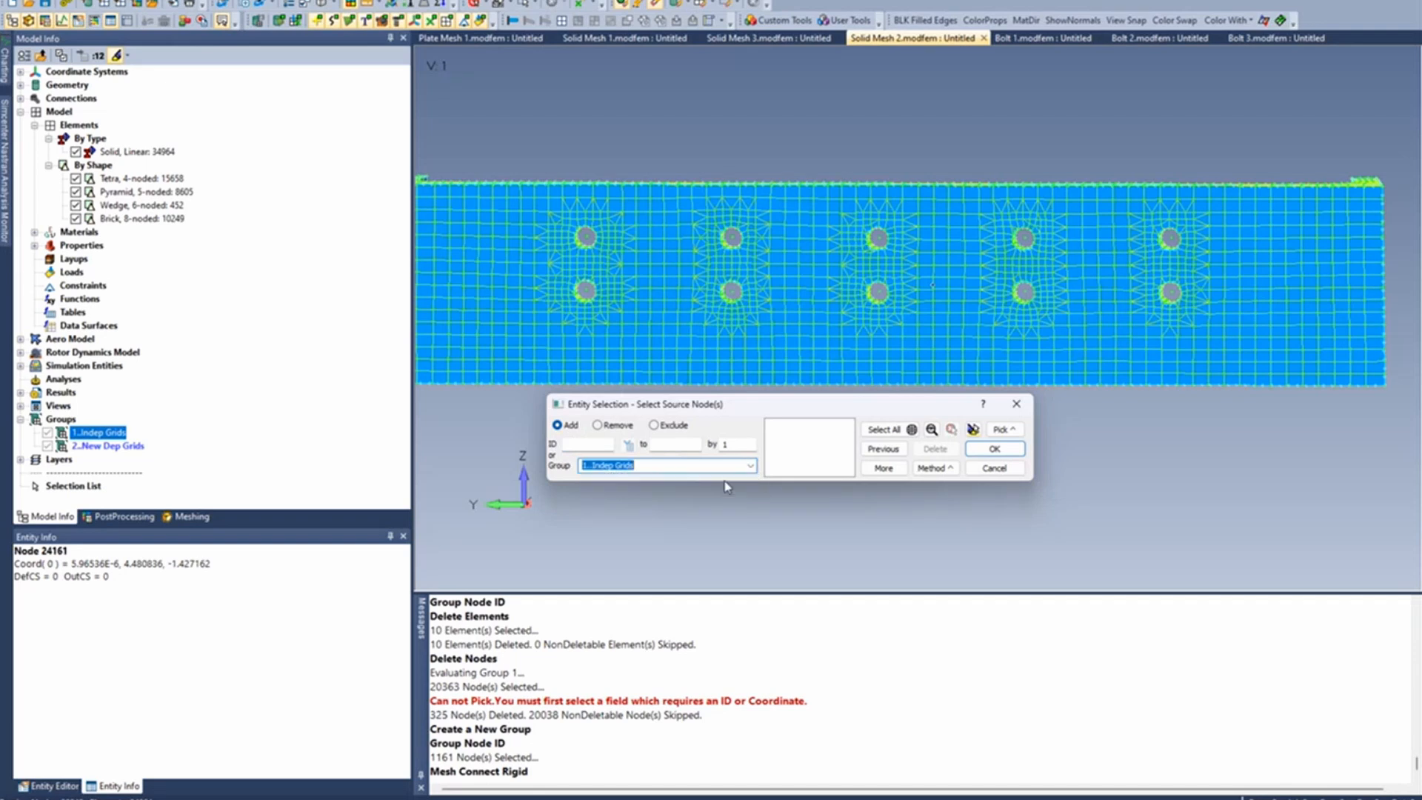
{"action": "left_click", "coordinate": [883, 470]}
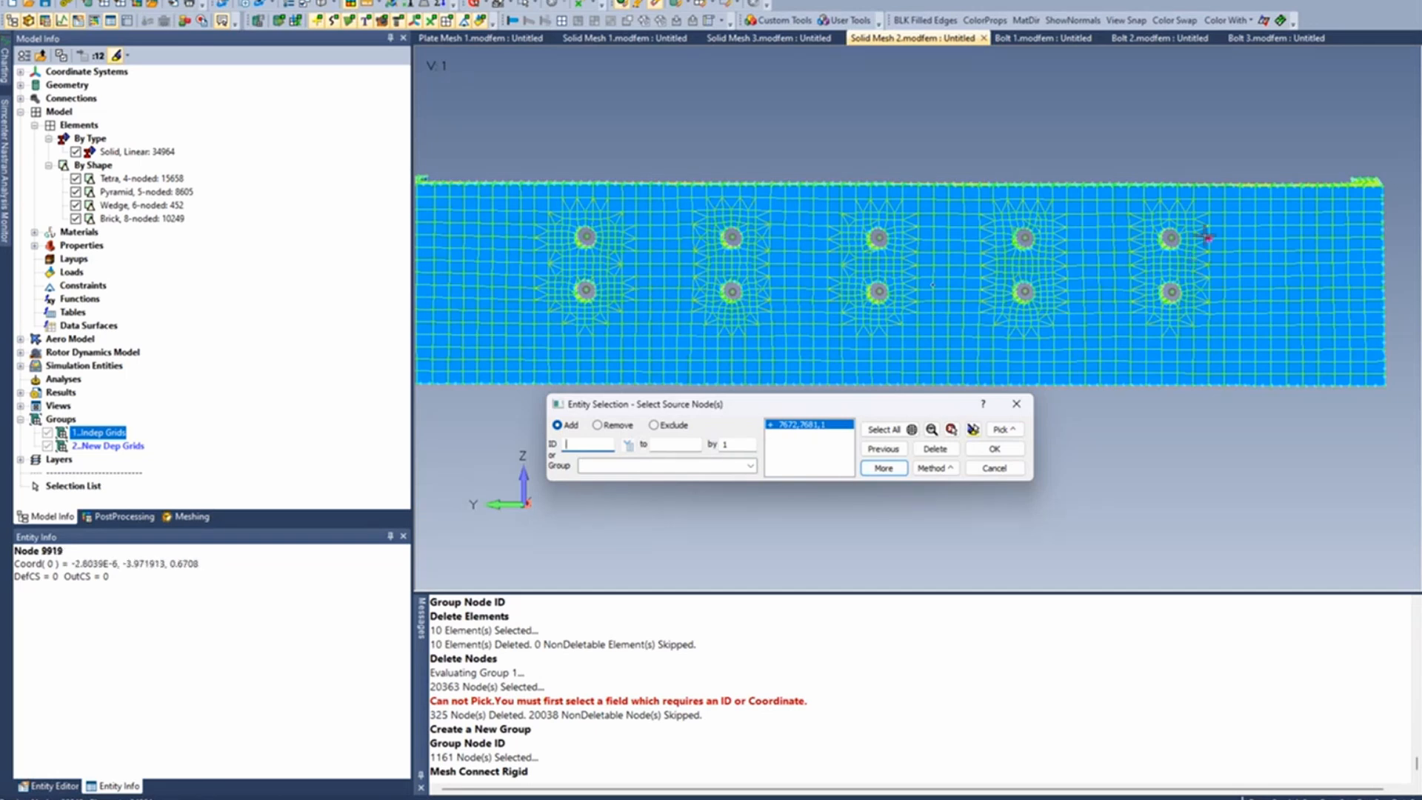
{"action": "left_click", "coordinate": [1015, 451]}
- Set the rigid element type to RBE2 with user-defined target nodes taken from the New Dep Grids group
{"action": "left_click_drag", "start_coordinate": [775, 514], "coordinate": [898, 237]}
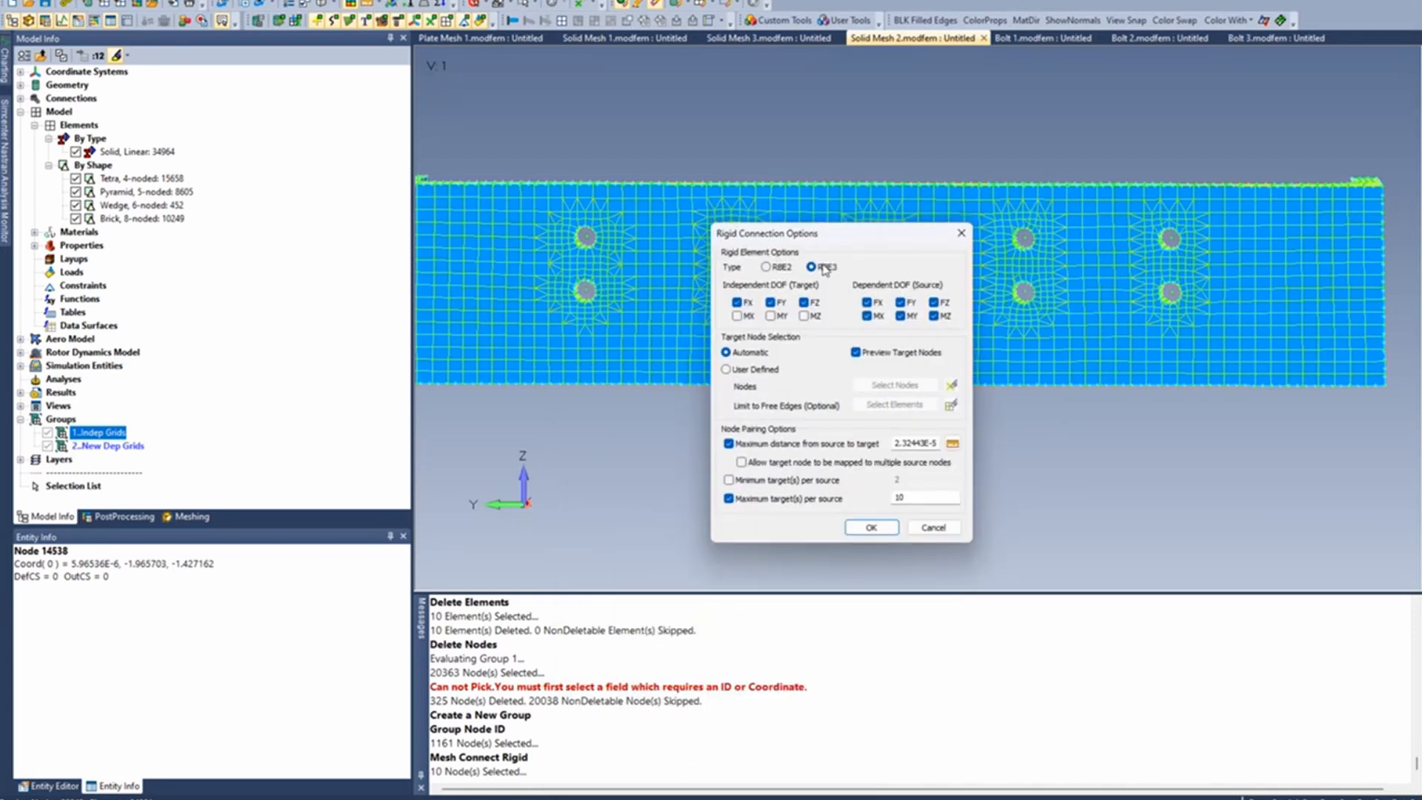
{"action": "left_click", "coordinate": [774, 270]}
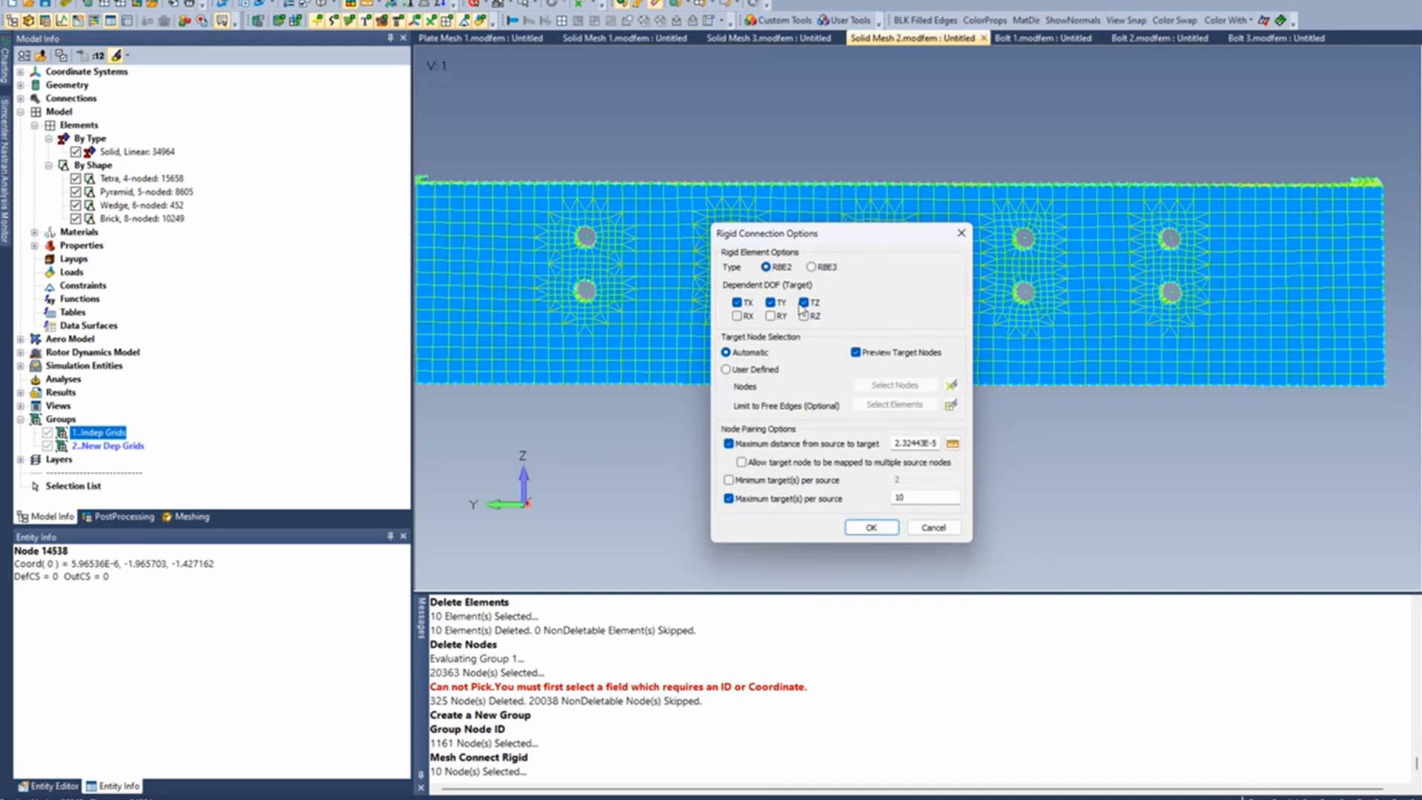
{"action": "left_click", "coordinate": [732, 371]}
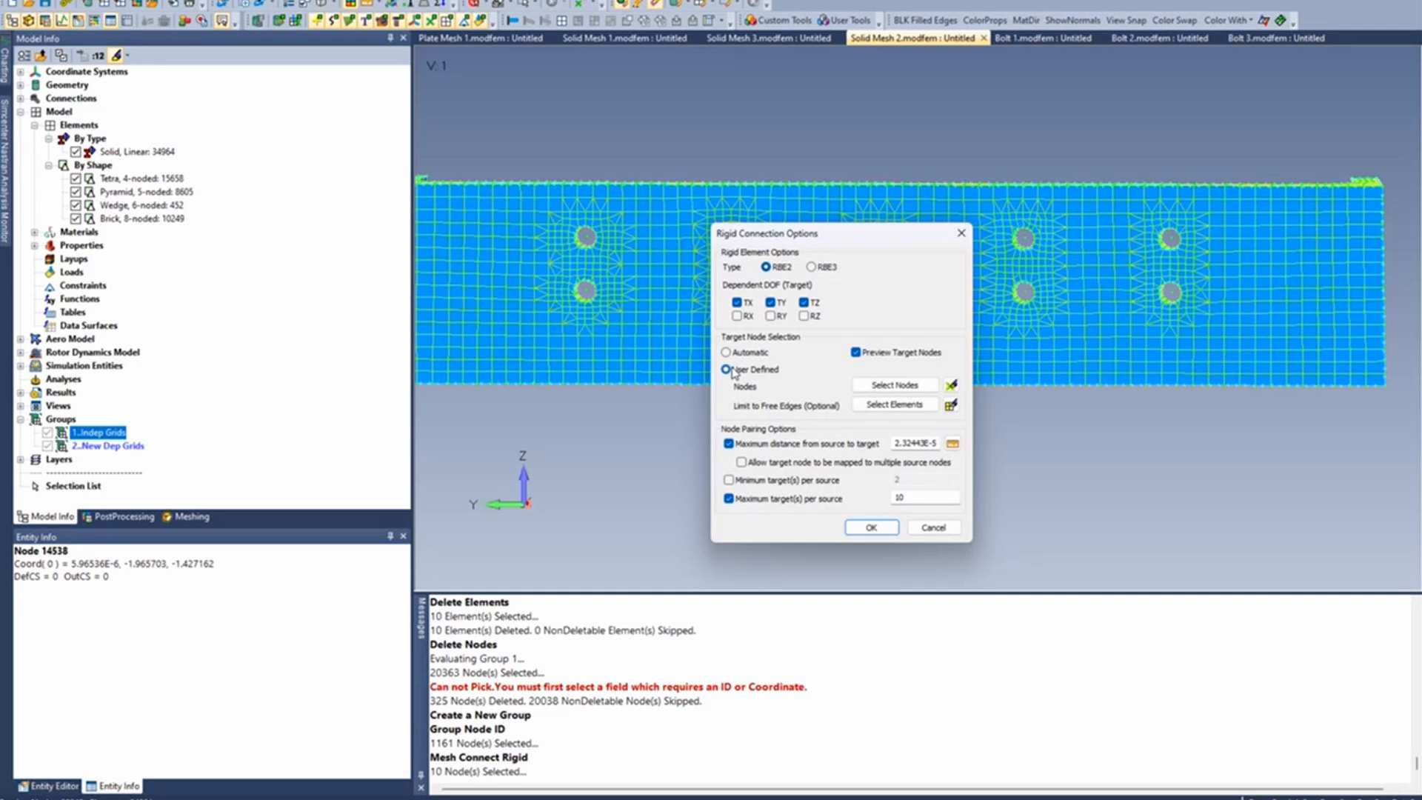
{"action": "left_click", "coordinate": [909, 385]}
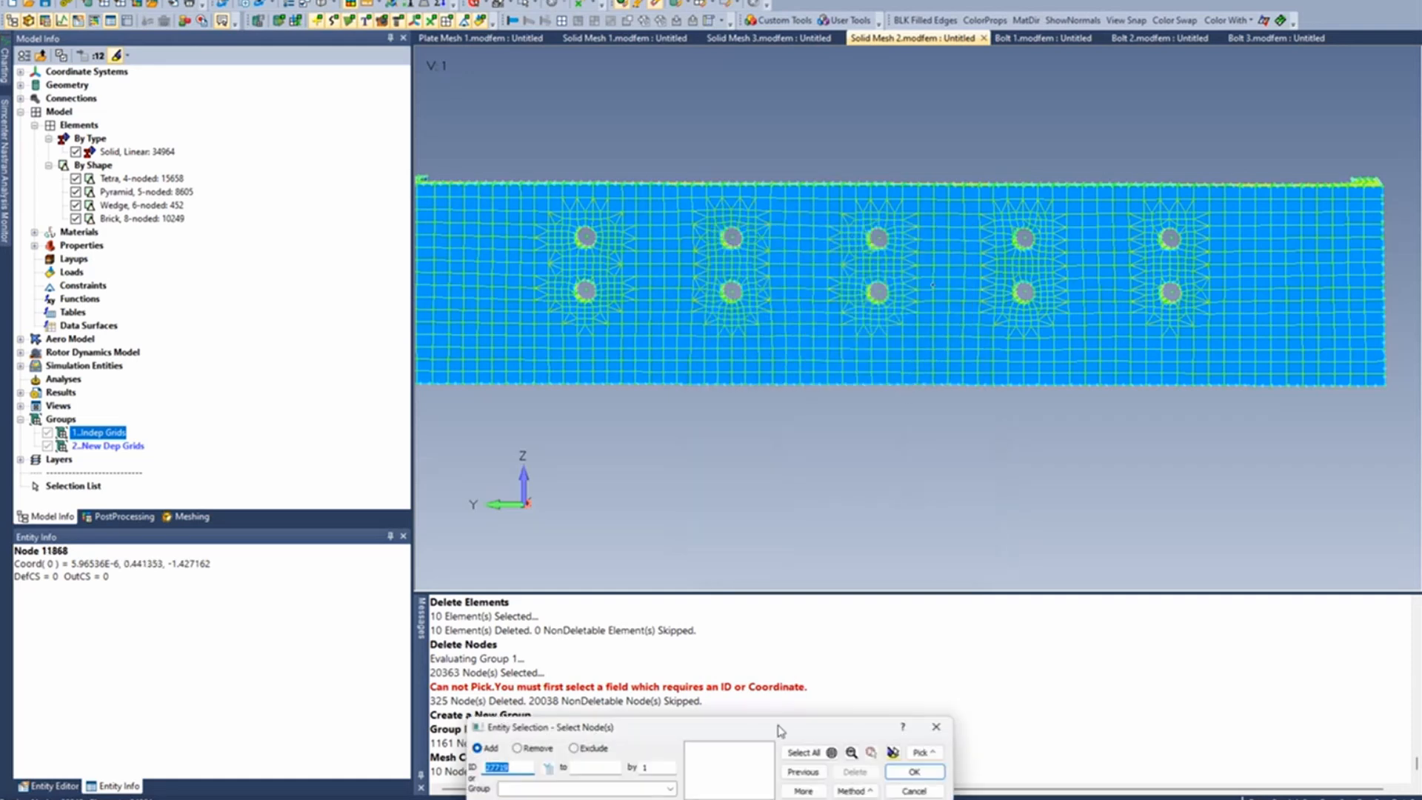
{"action": "left_click_drag", "start_coordinate": [781, 729], "coordinate": [872, 419]}
{"action": "left_click", "coordinate": [762, 478]}
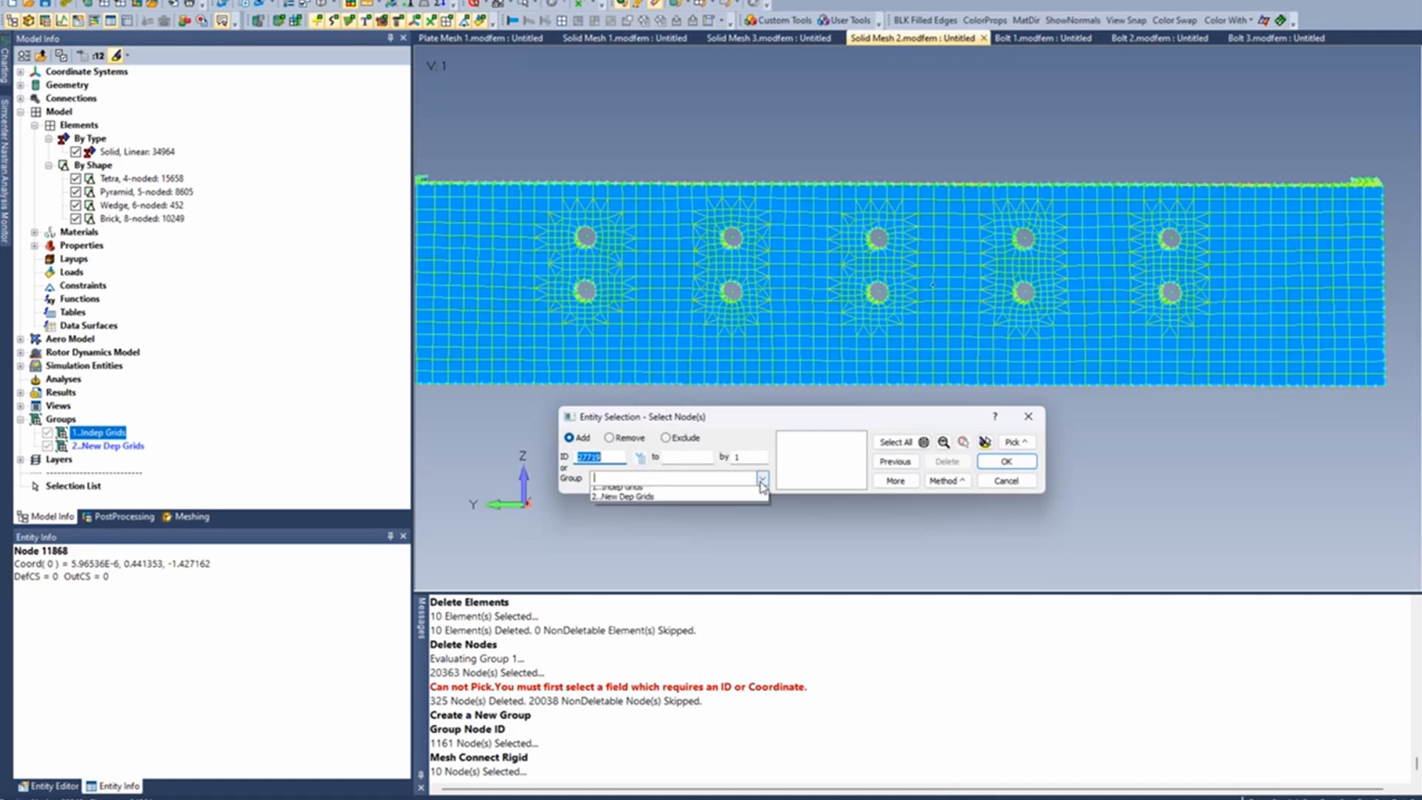
{"action": "left_click", "coordinate": [707, 502]}
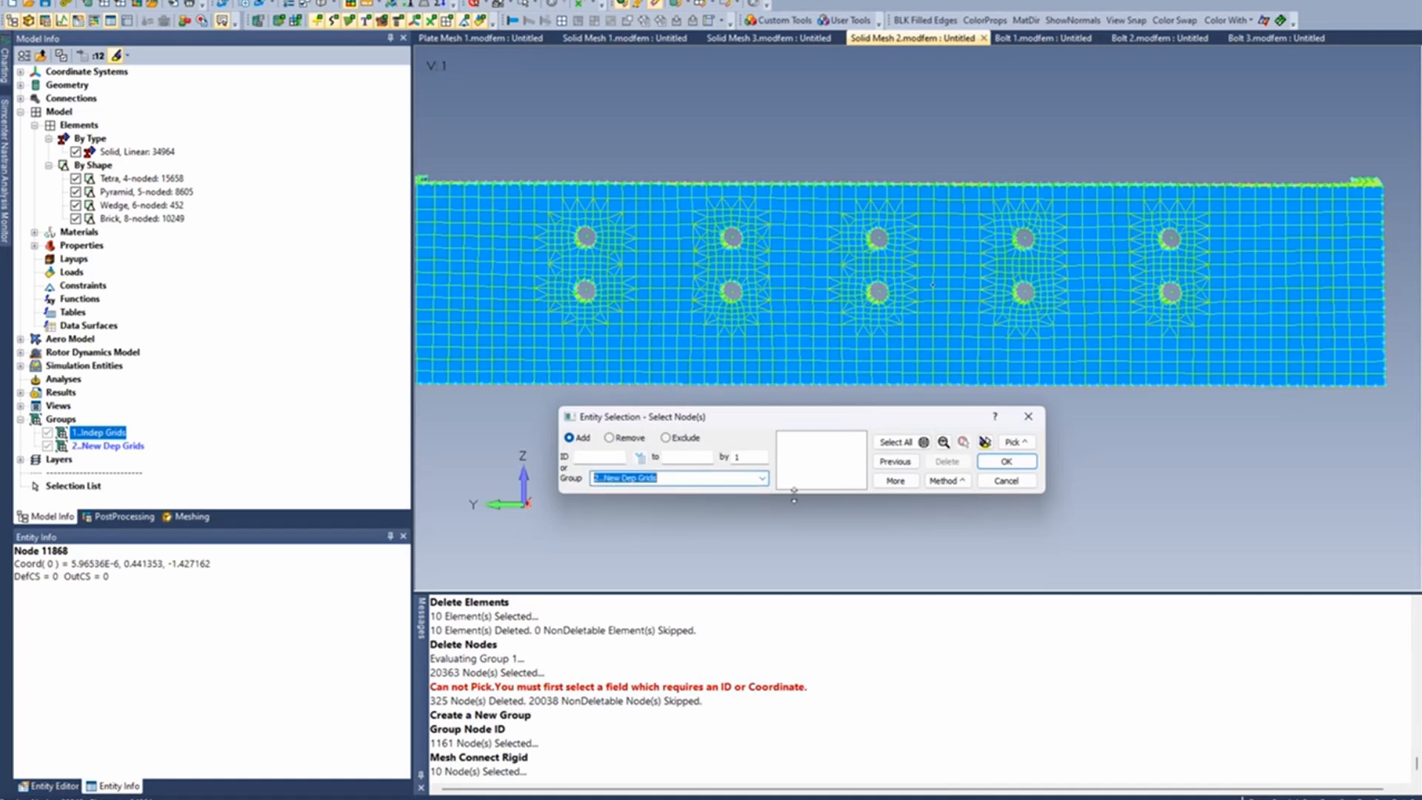
{"action": "left_click", "coordinate": [893, 482]}
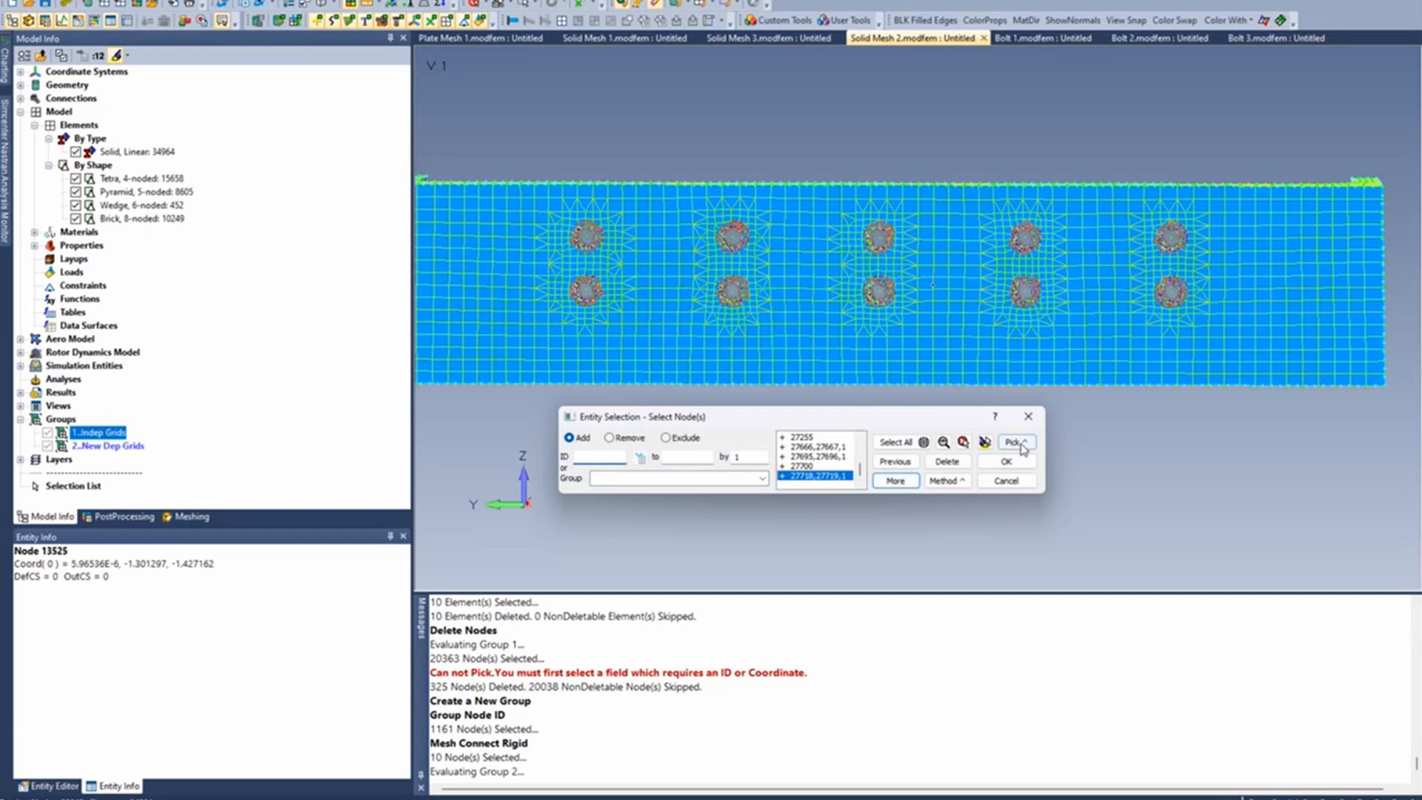
{"action": "left_click", "coordinate": [1006, 461]}
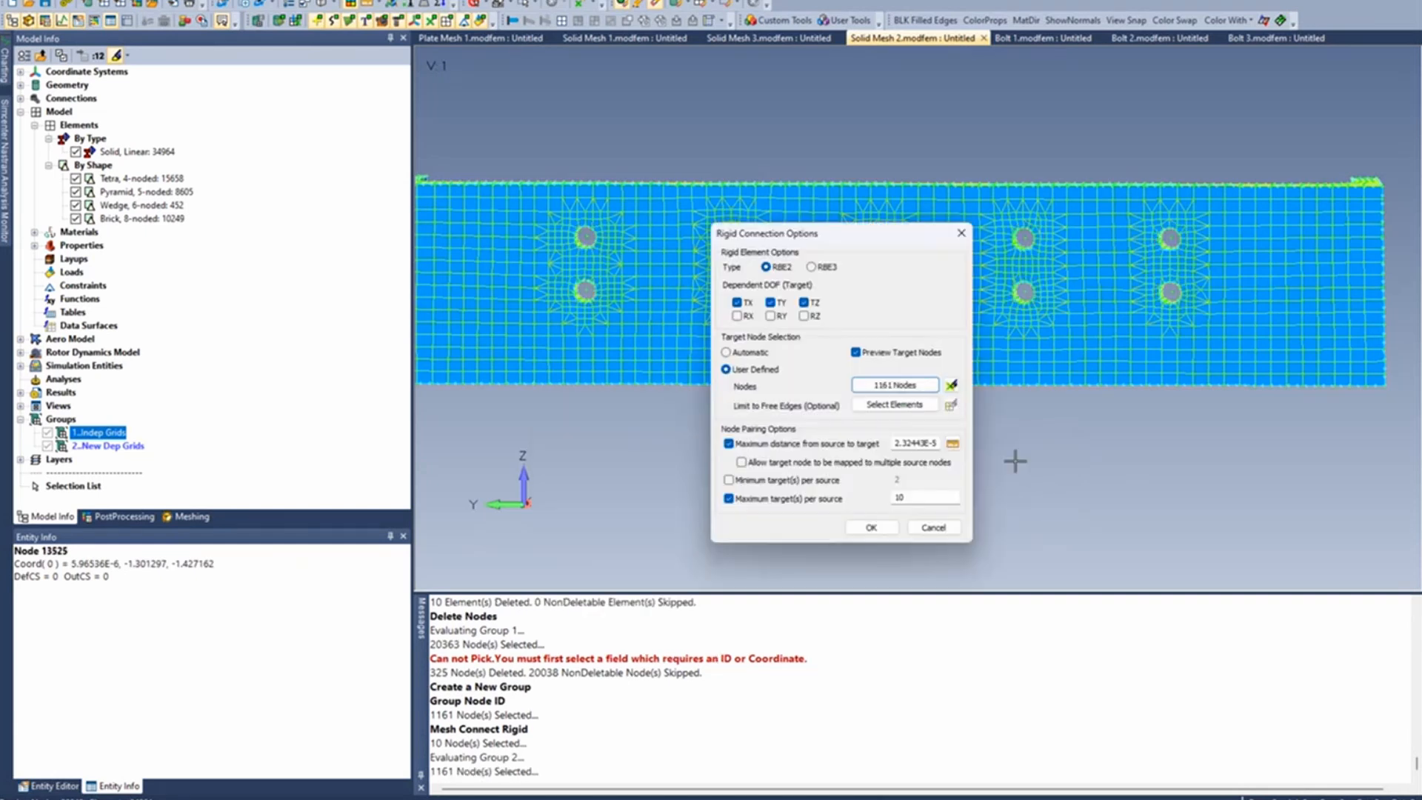
- Turn off the maximum source-to-target distance and maximum targets per source limits, and create the RBE2 elements from the previewed target nodes
{"action": "left_click", "coordinate": [728, 443]}
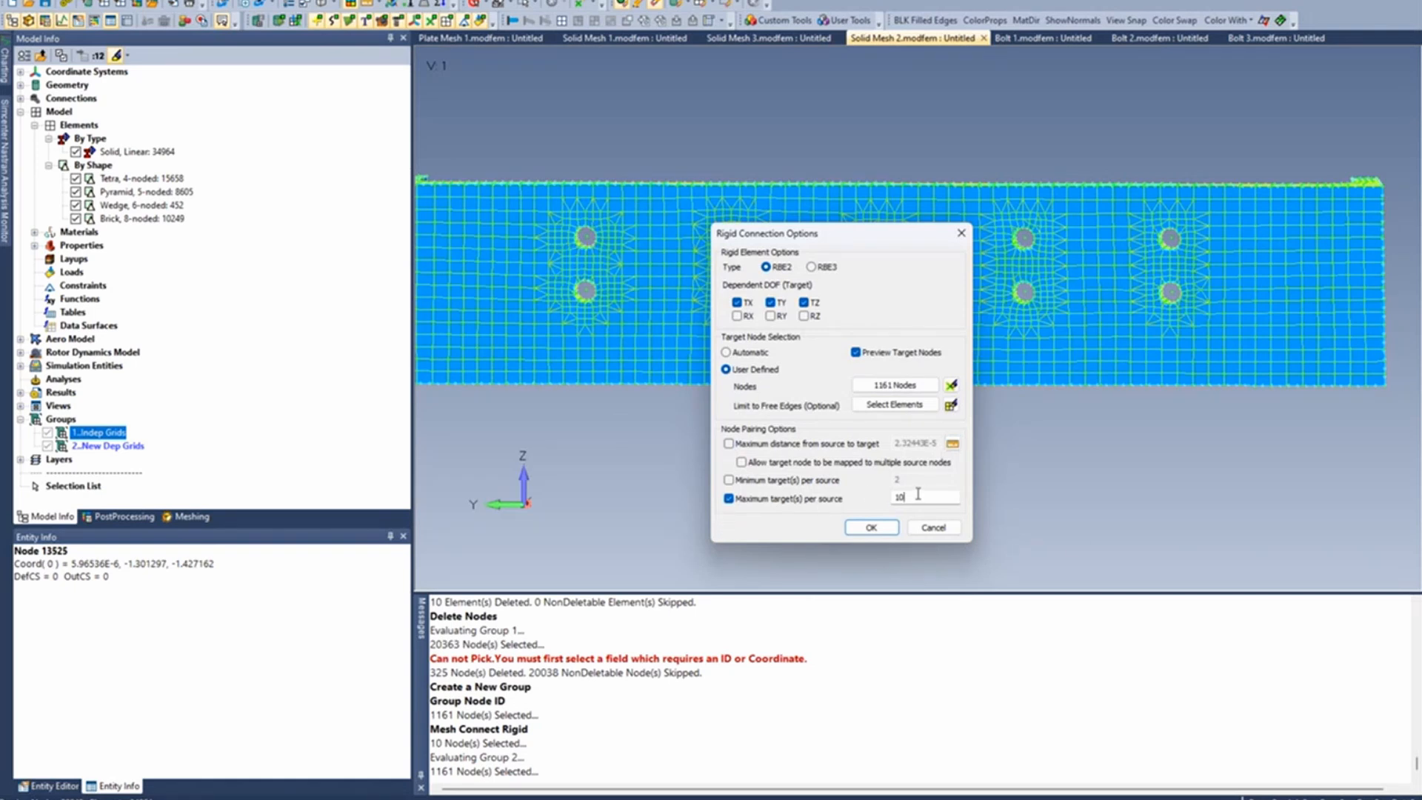
{"action": "left_click_drag", "start_coordinate": [919, 495], "coordinate": [809, 507]}
{"action": "left_click", "coordinate": [729, 499]}
{"action": "left_click", "coordinate": [872, 527]}
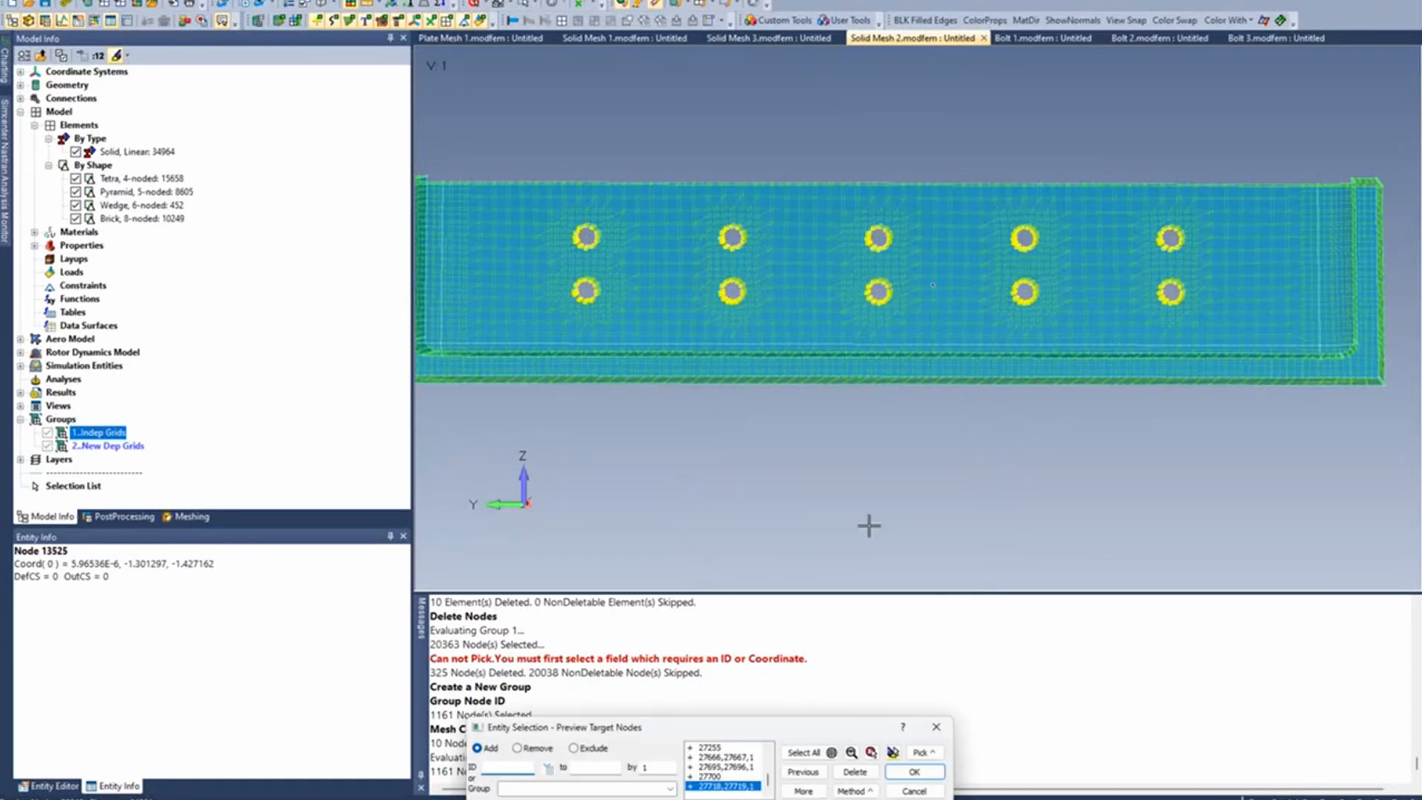
{"action": "left_click_drag", "start_coordinate": [836, 733], "coordinate": [888, 453]}
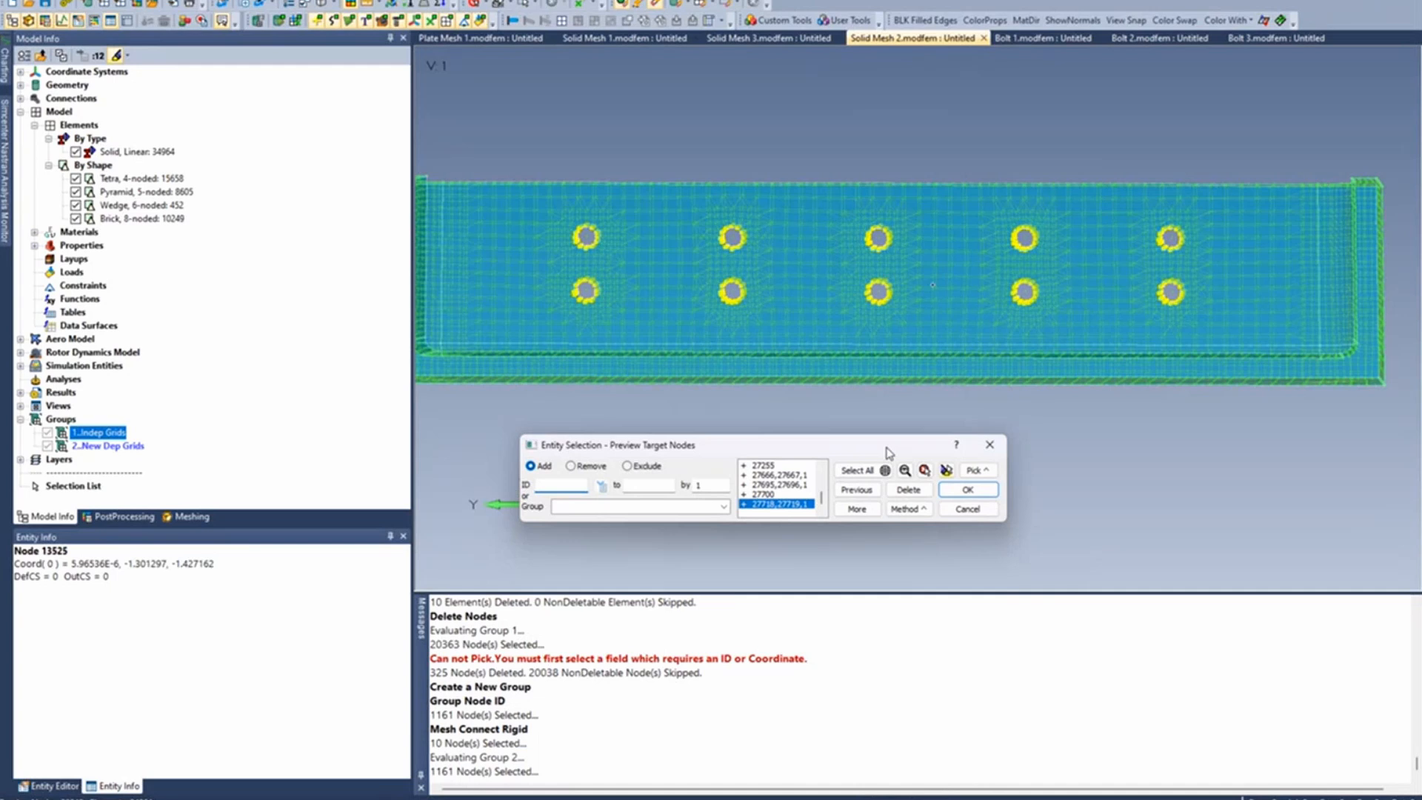
{"action": "left_click", "coordinate": [967, 489]}
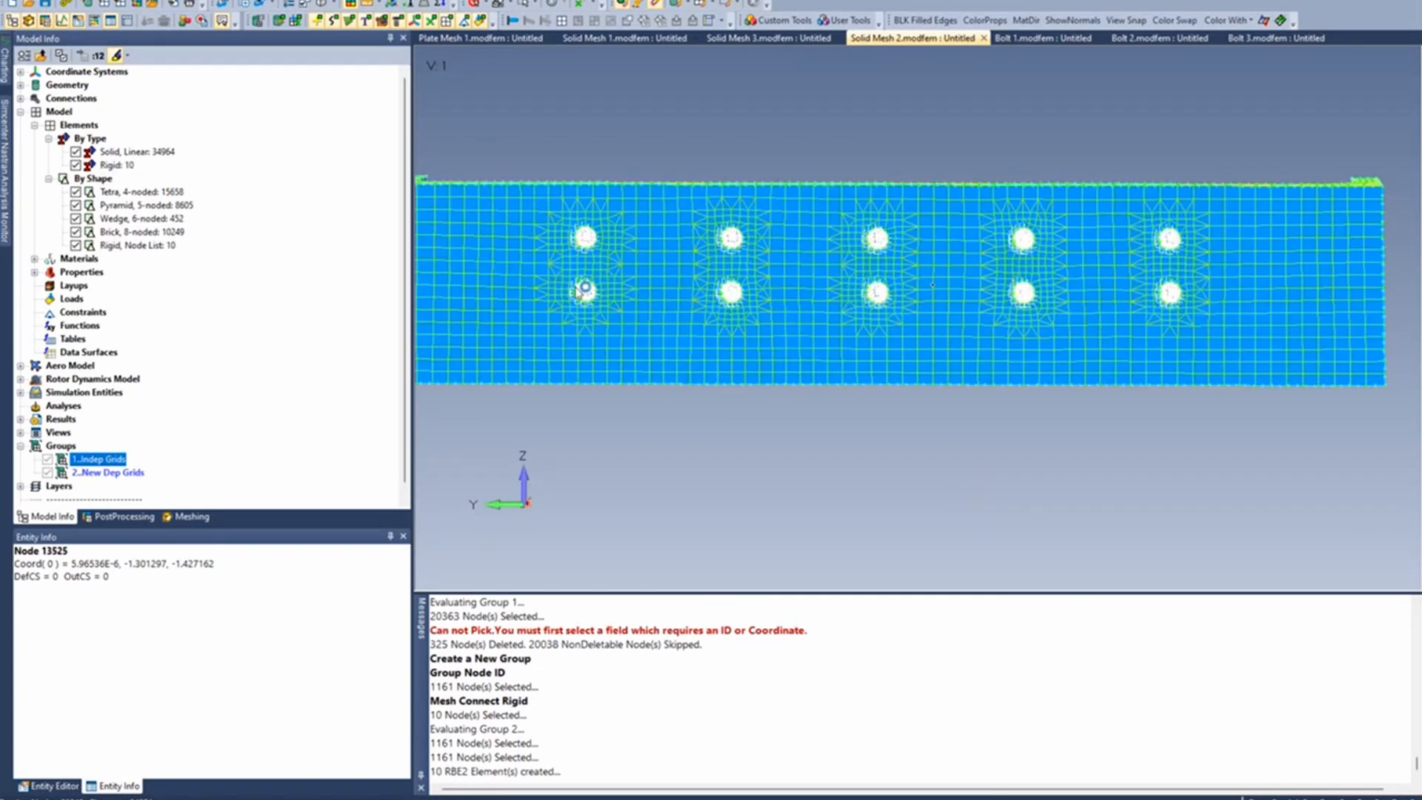
- Examine the new rigid spiders in the bolt holes up close and from a slightly rotated angle
{"action": "scroll", "coordinate": [583, 255], "scroll_direction": "up", "scroll_amount": 10}
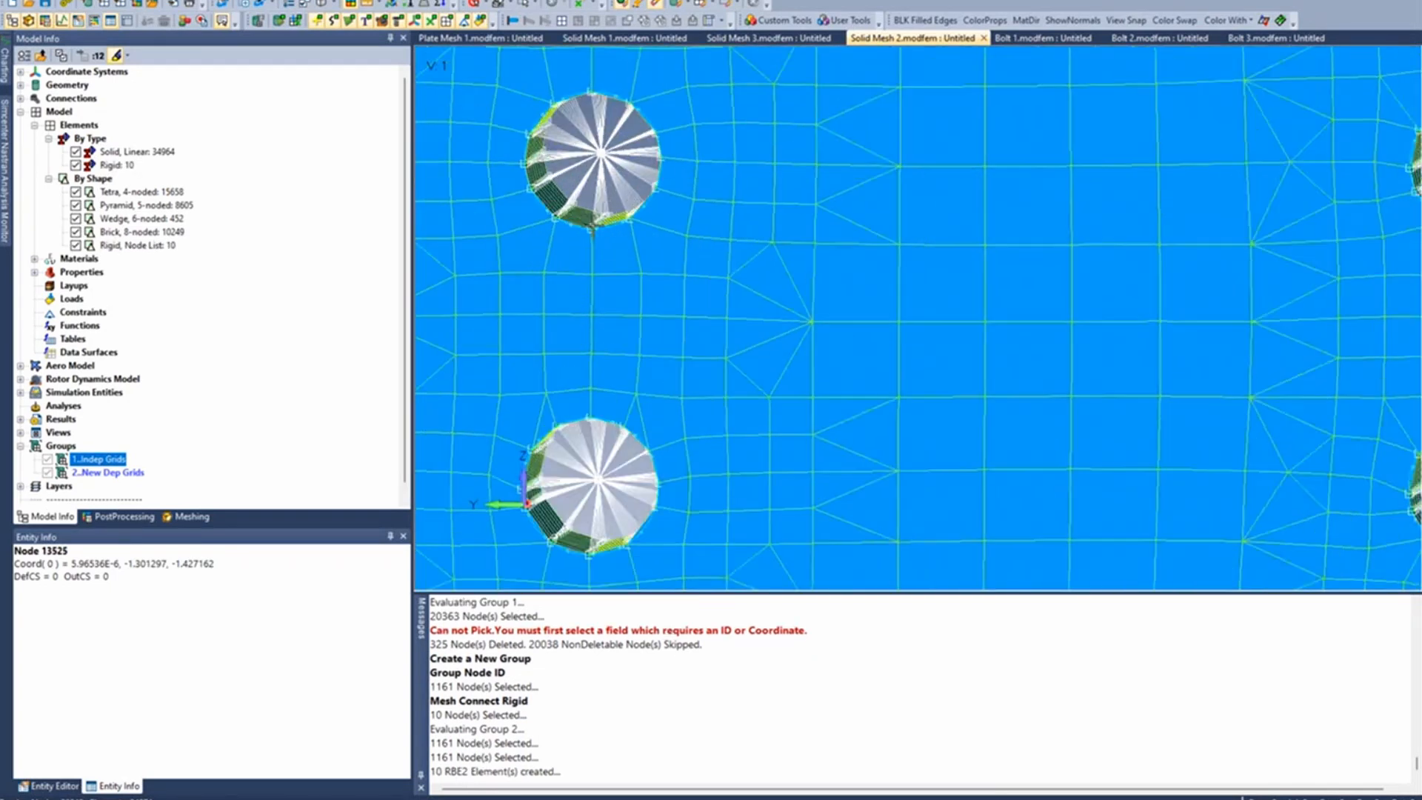
{"action": "scroll", "coordinate": [592, 233], "scroll_direction": "up", "scroll_amount": 1}
{"action": "middle_click_drag", "start_coordinate": [631, 198], "coordinate": [656, 173]}
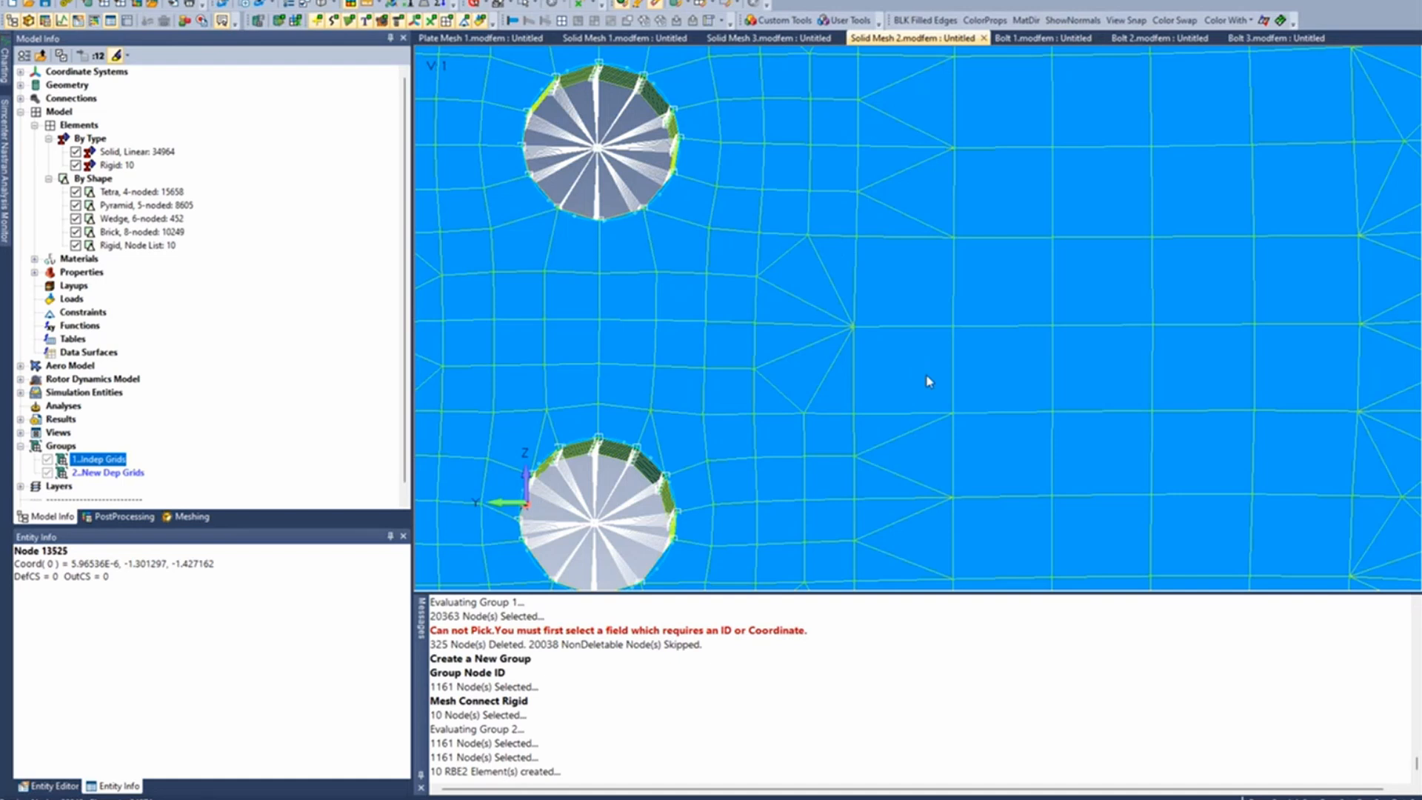
{"action": "scroll", "coordinate": [926, 365], "scroll_direction": "down", "scroll_amount": 2}
{"action": "scroll", "coordinate": [926, 365], "scroll_direction": "down", "scroll_amount": 4}
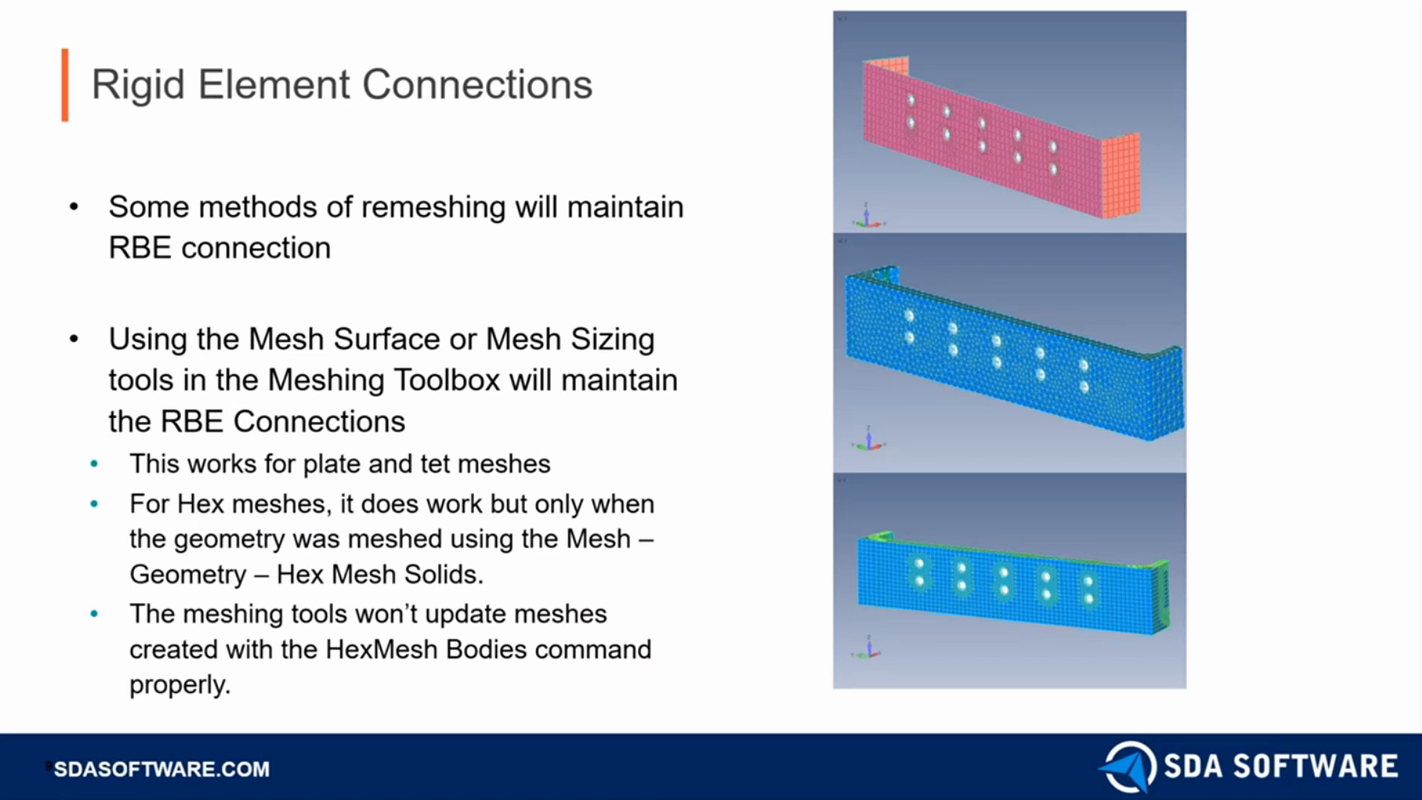
{"action": "key", "text": "Right"}
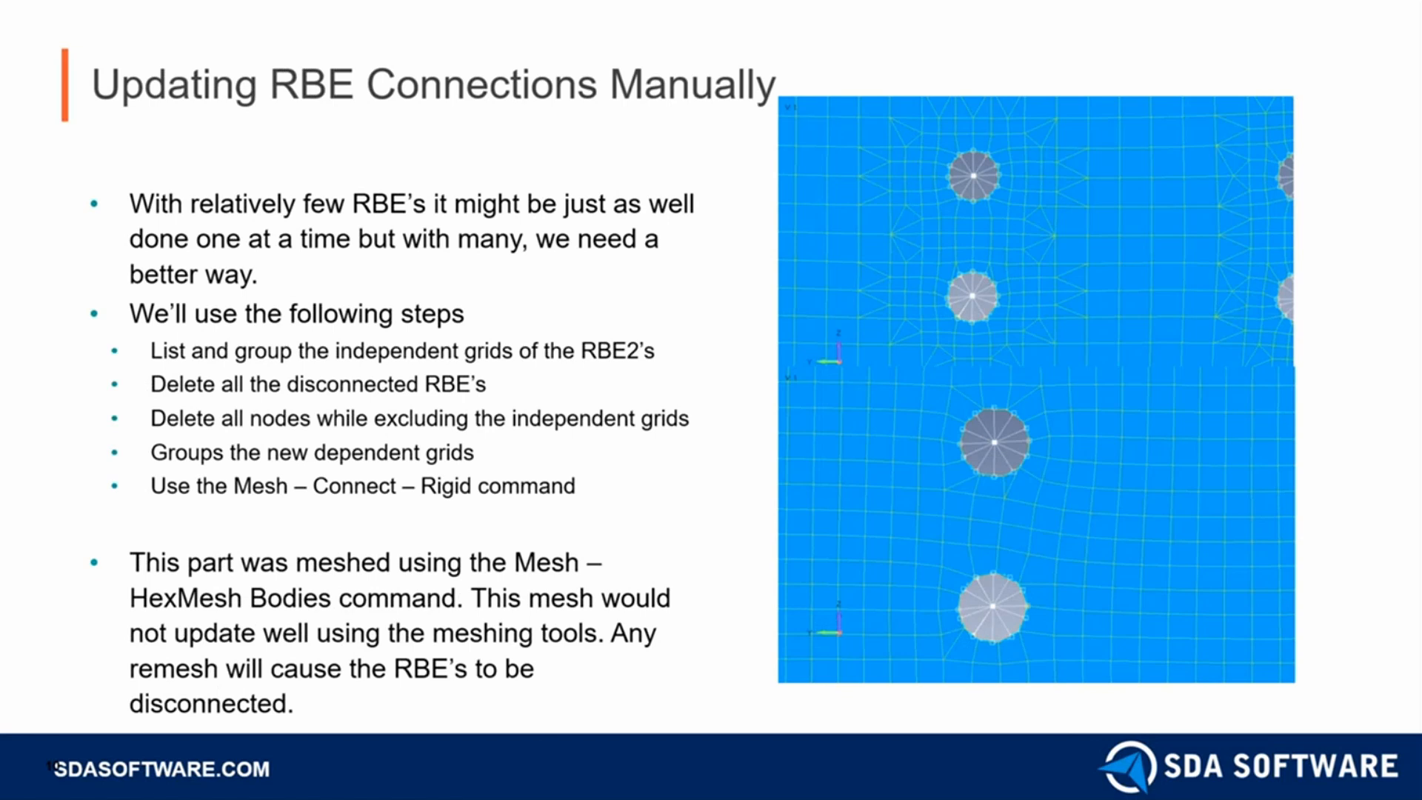
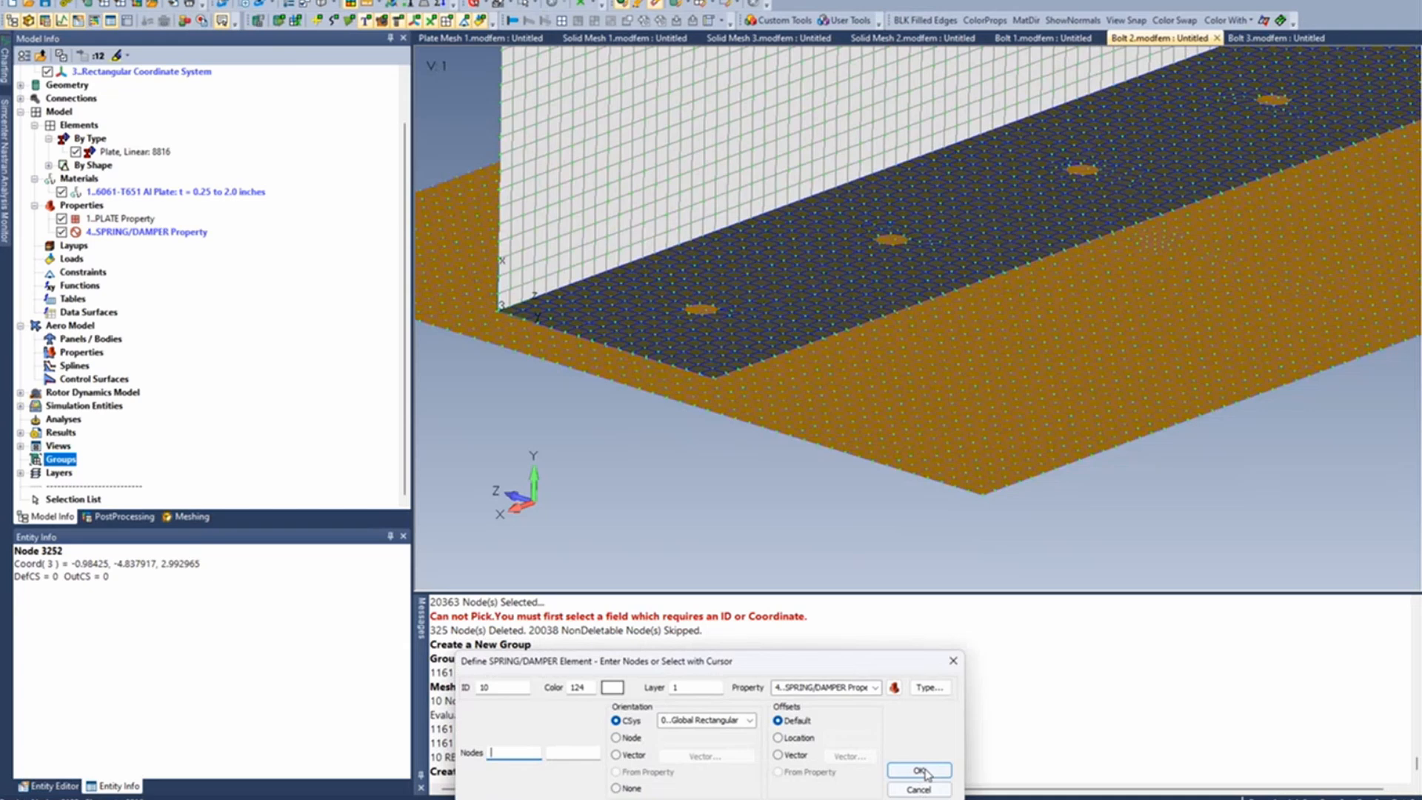
{"action": "left_click", "coordinate": [929, 687]}
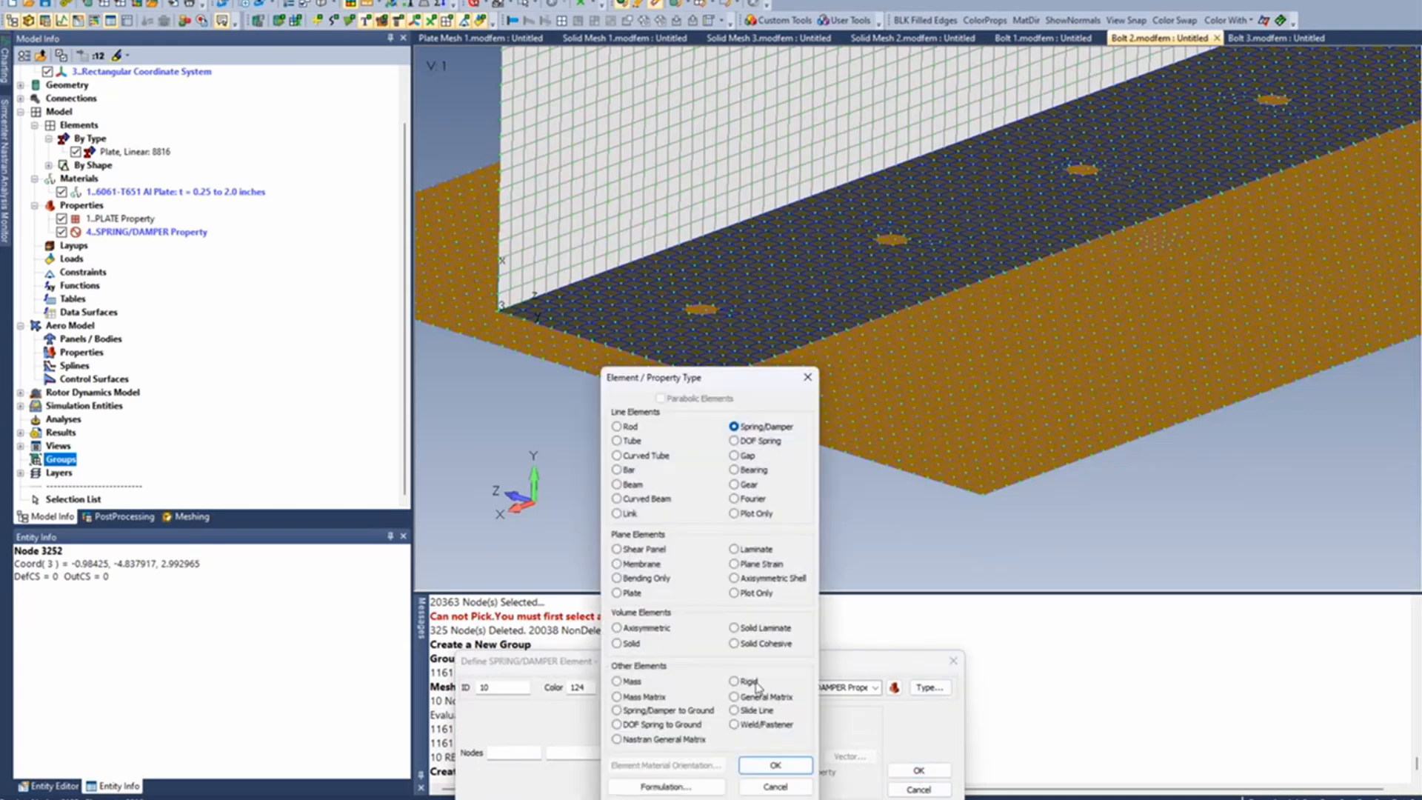
{"action": "left_click", "coordinate": [775, 787]}
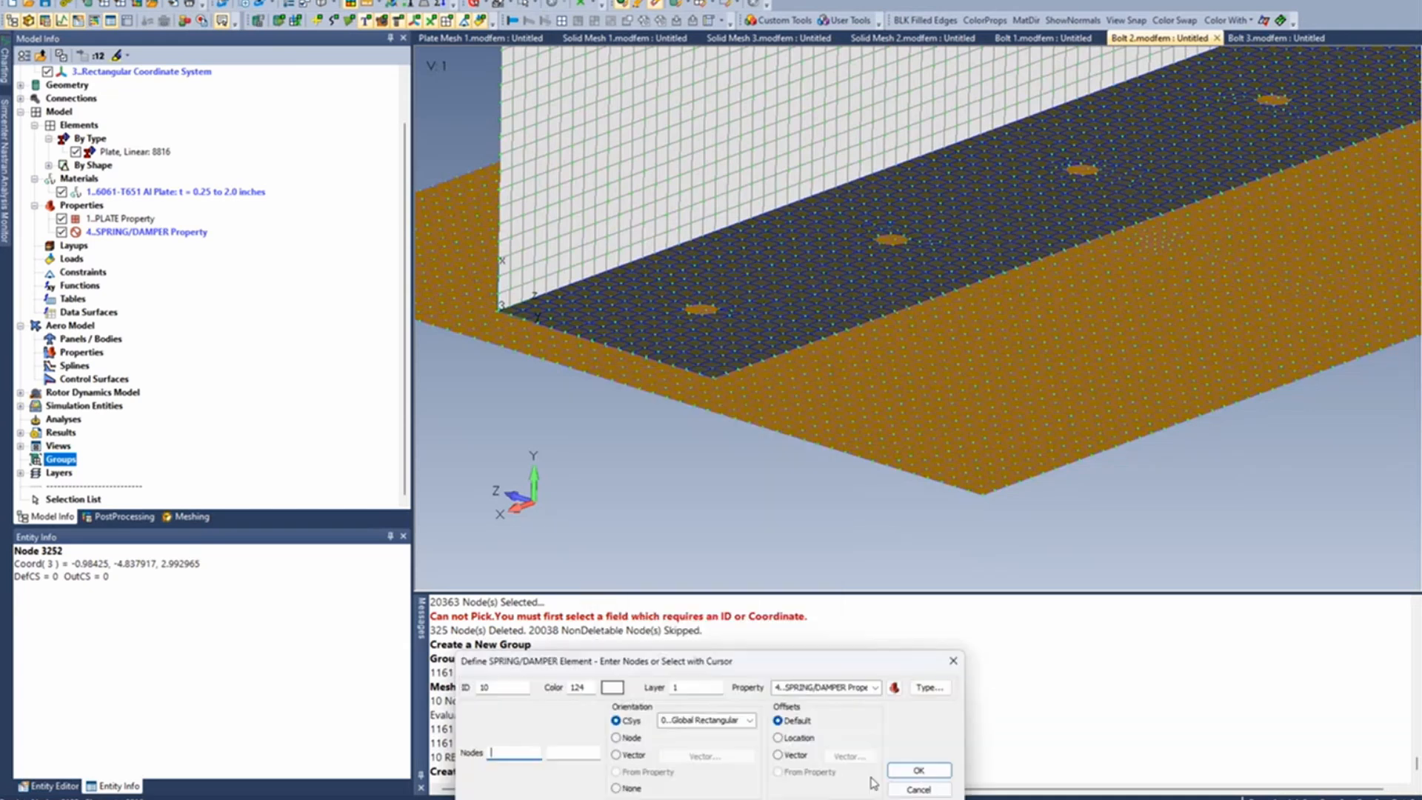
{"action": "left_click", "coordinate": [918, 789]}
- Create a rigid spider with the Spider Curves tool from the edge curves of the upper plate's first bolt hole
{"action": "left_click", "coordinate": [782, 20]}
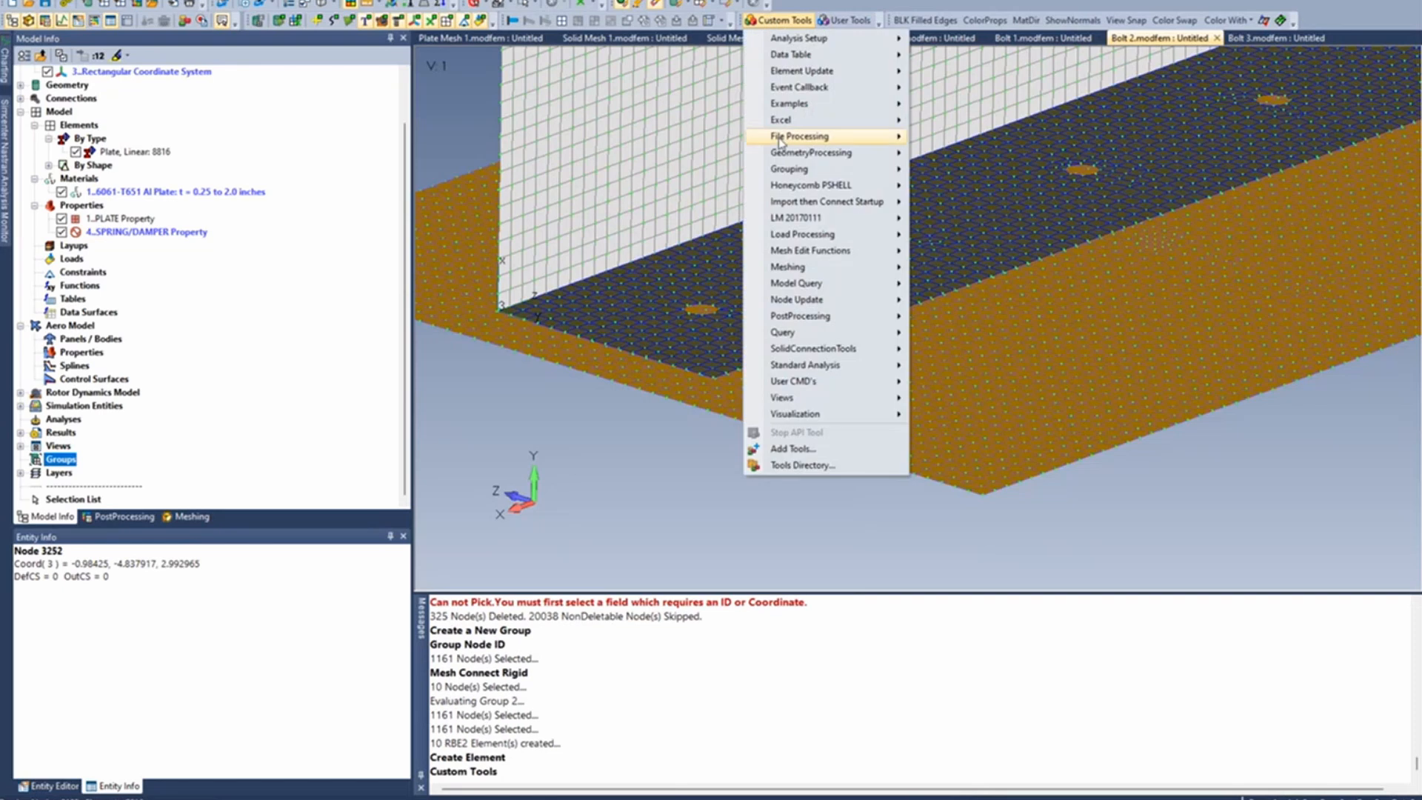
{"action": "mouse_move", "coordinate": [807, 268]}
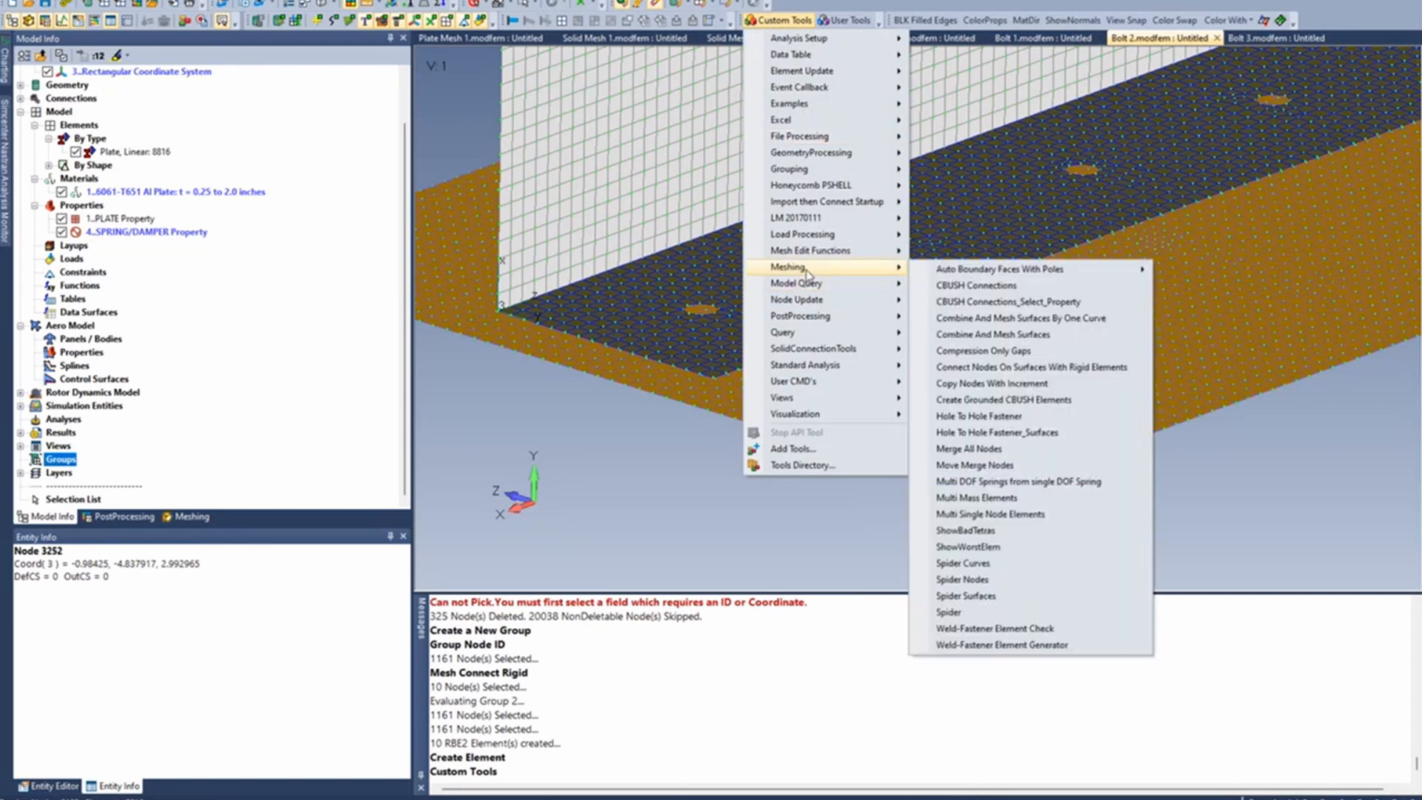
{"action": "left_click", "coordinate": [1000, 569]}
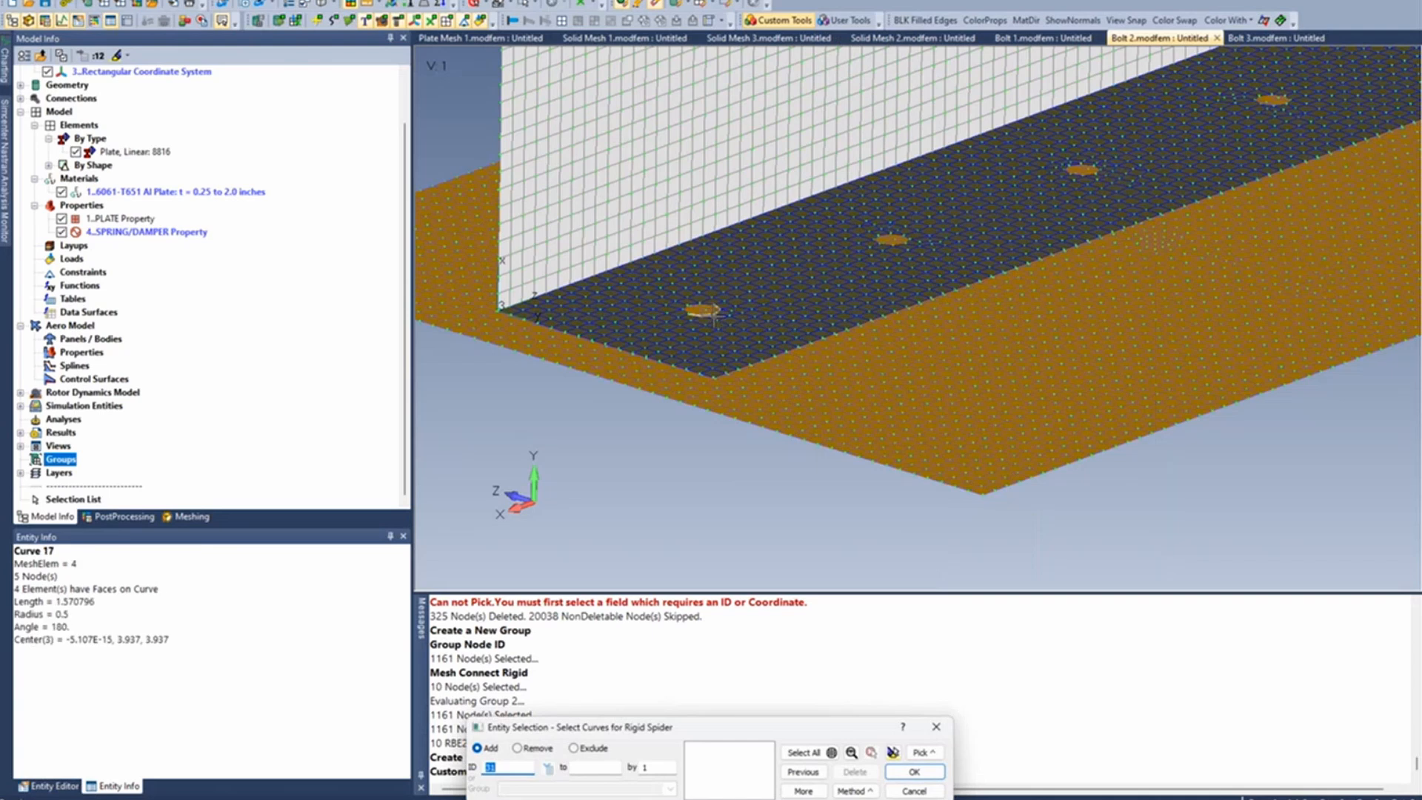
{"action": "left_click", "coordinate": [701, 311]}
{"action": "key", "text": "Return"}
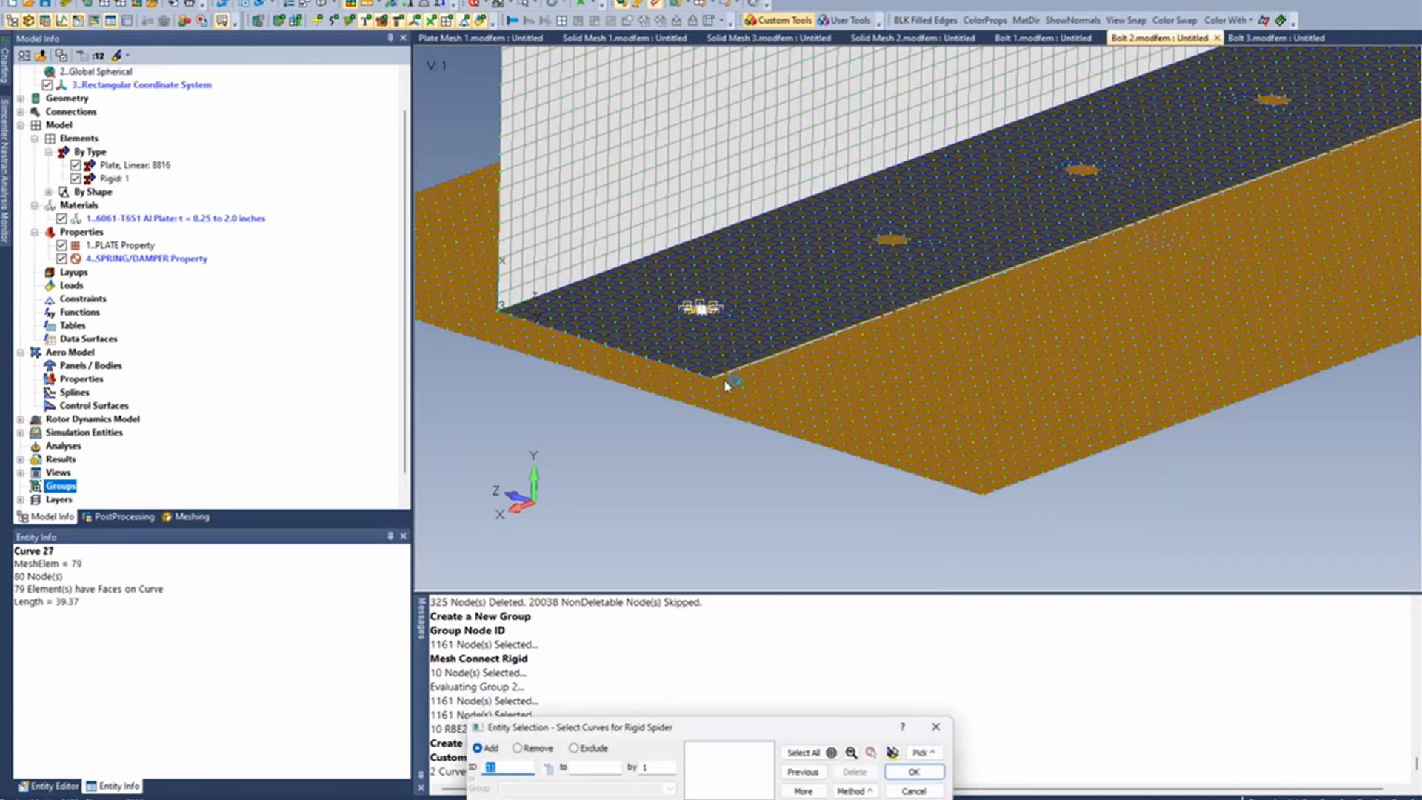
- Create a matching rigid spider from the edge curves of the lower plate's first bolt hole and end the Spider Curves tool
{"action": "scroll", "coordinate": [730, 401], "scroll_direction": "up", "scroll_amount": 2}
{"action": "middle_click_drag", "start_coordinate": [730, 400], "coordinate": [740, 353]}
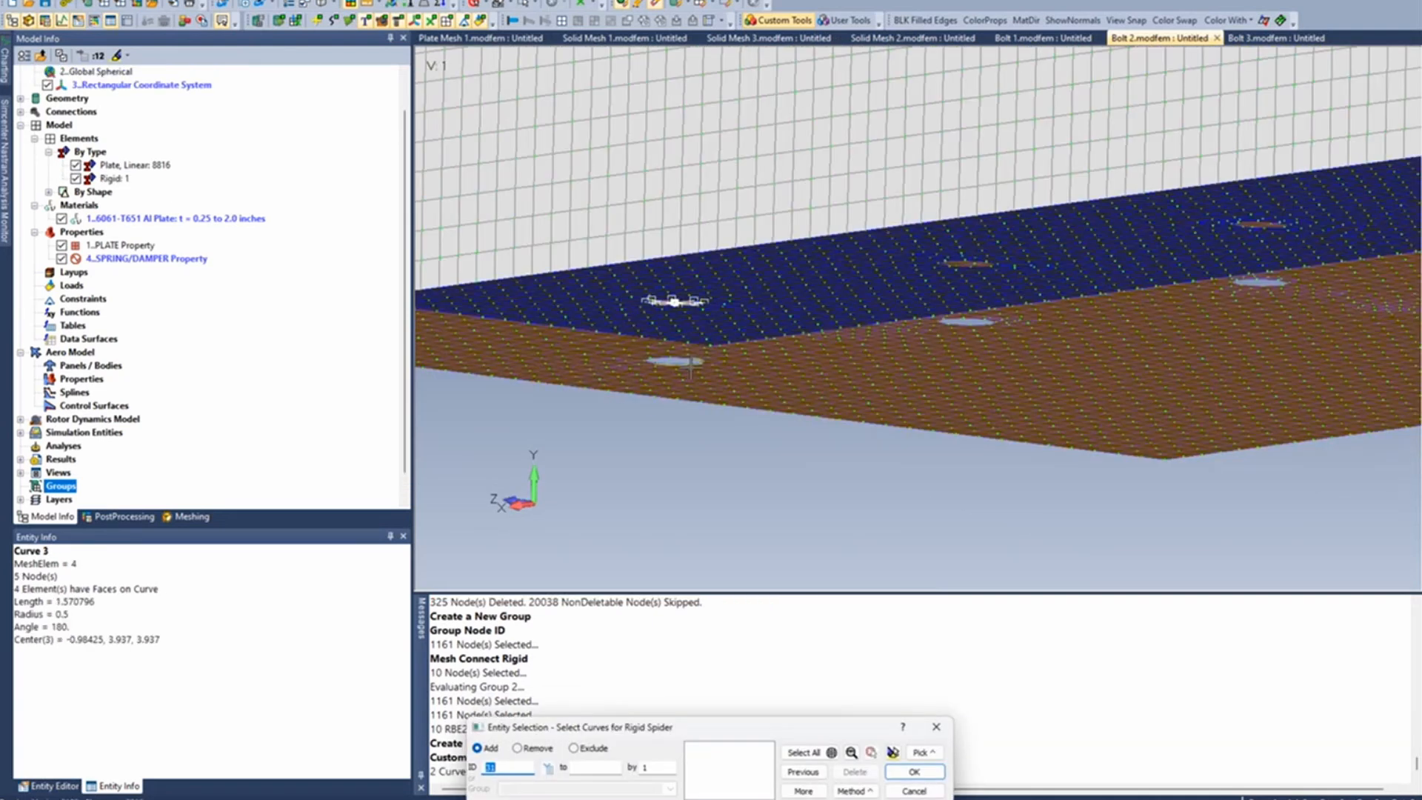
{"action": "left_click", "coordinate": [672, 360]}
{"action": "key", "text": "Return"}
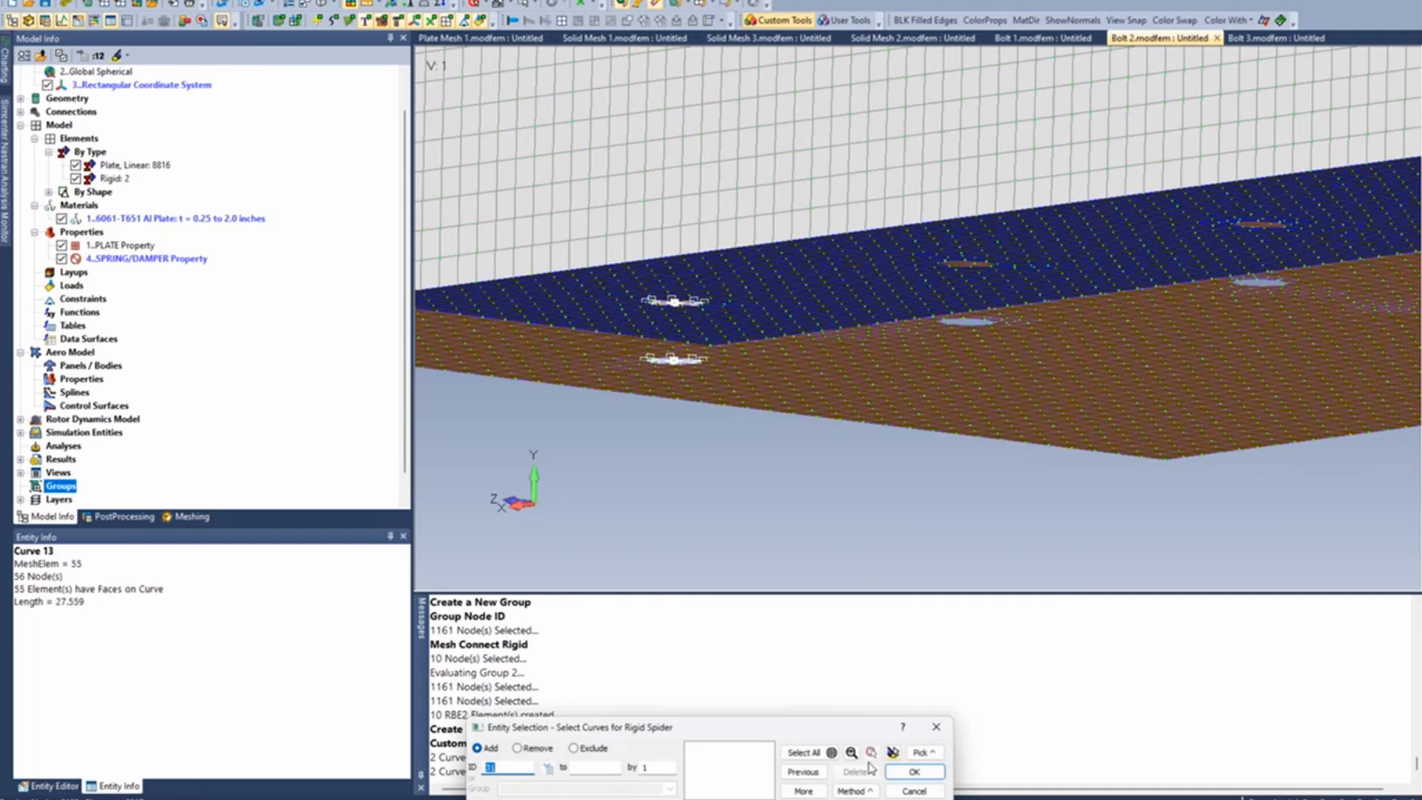
{"action": "left_click", "coordinate": [914, 791]}
{"action": "middle_click_drag", "start_coordinate": [607, 380], "coordinate": [608, 400]}
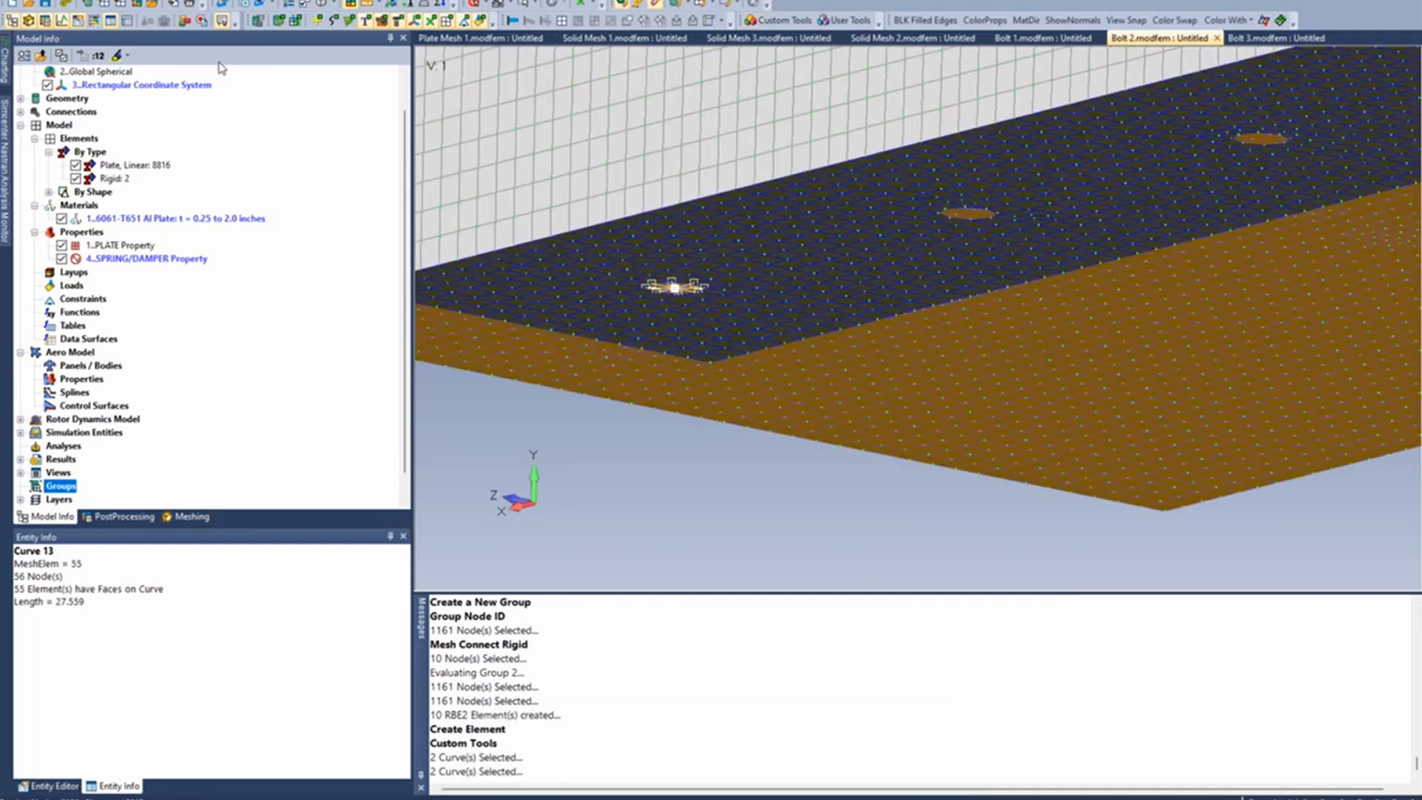
{"action": "left_click", "coordinate": [215, 0]}
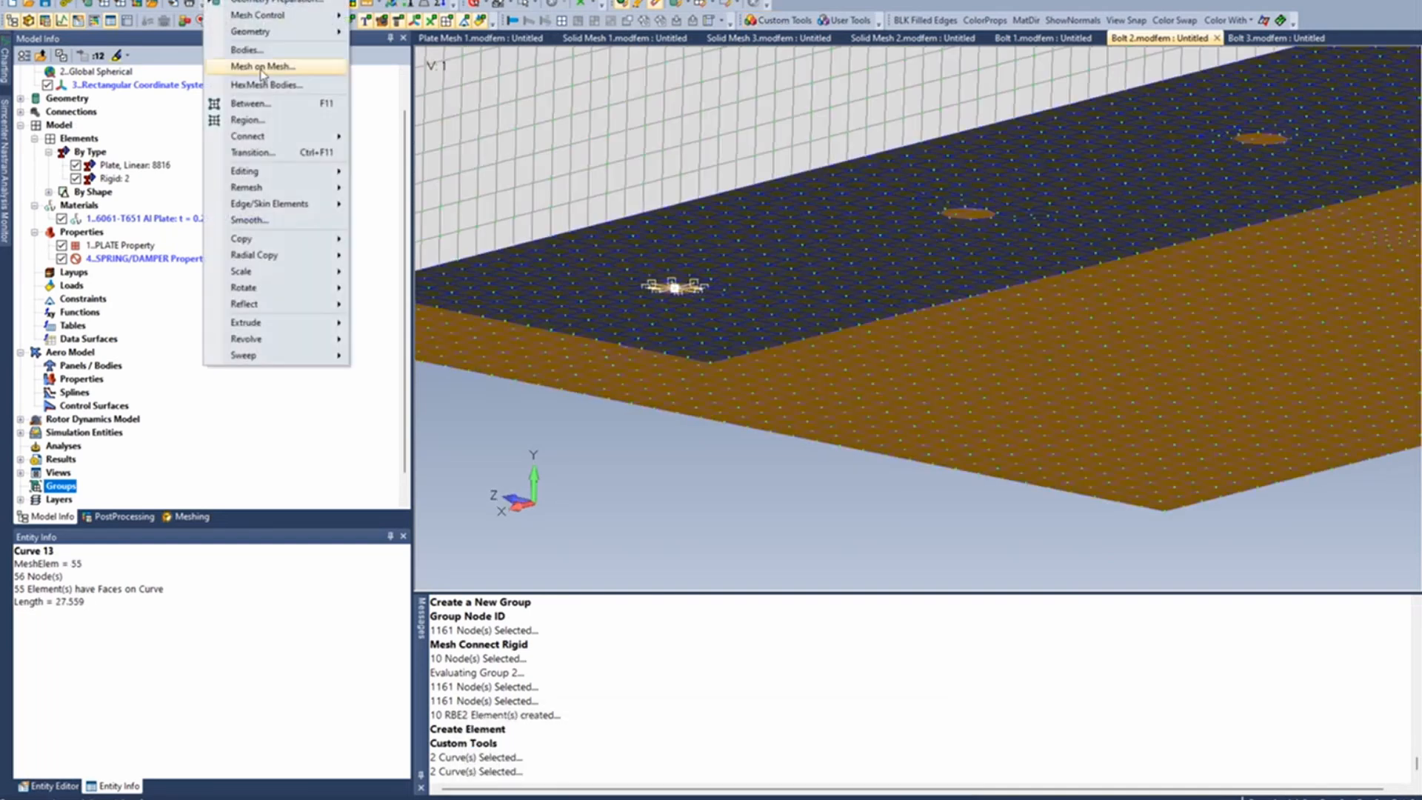
{"action": "mouse_move", "coordinate": [248, 136]}
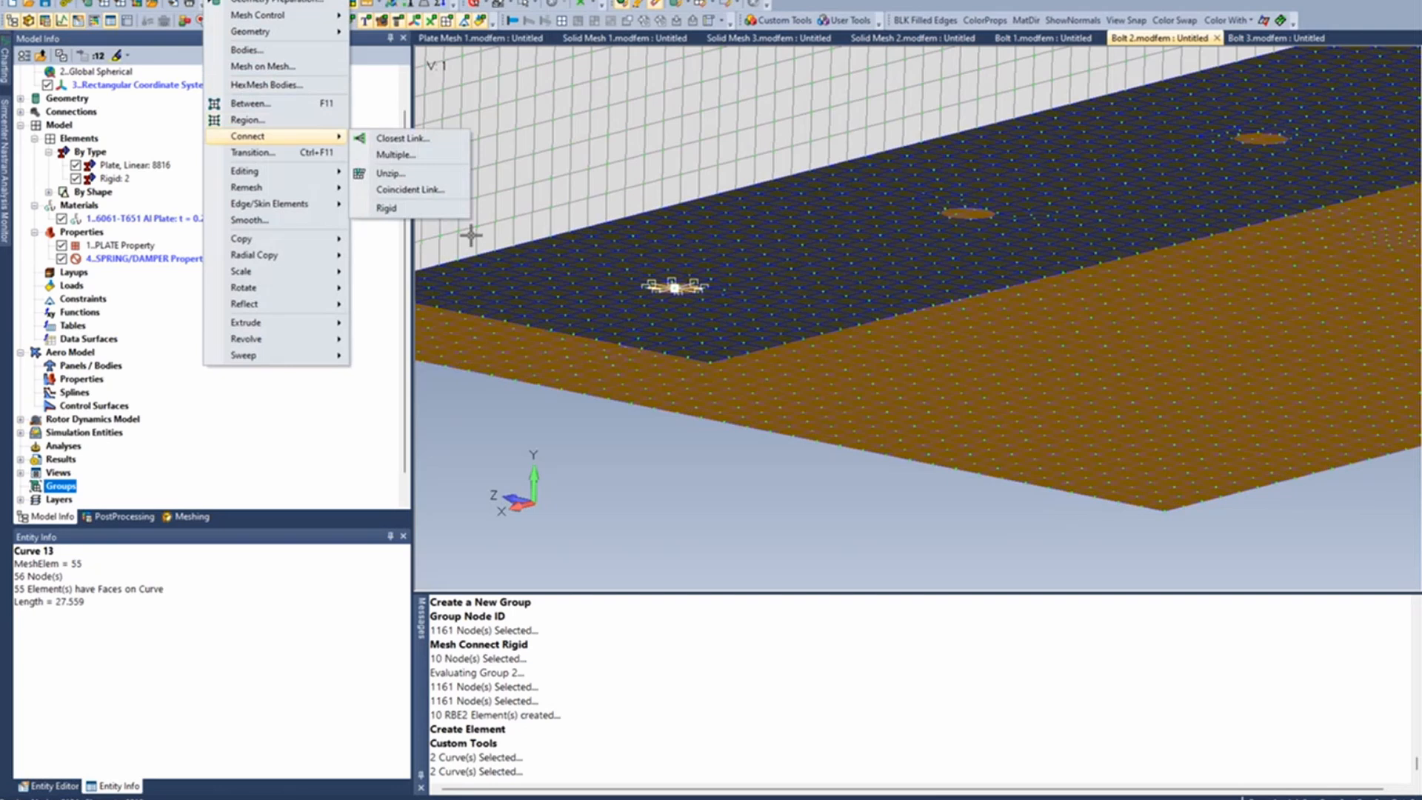
{"action": "left_click", "coordinate": [422, 190]}
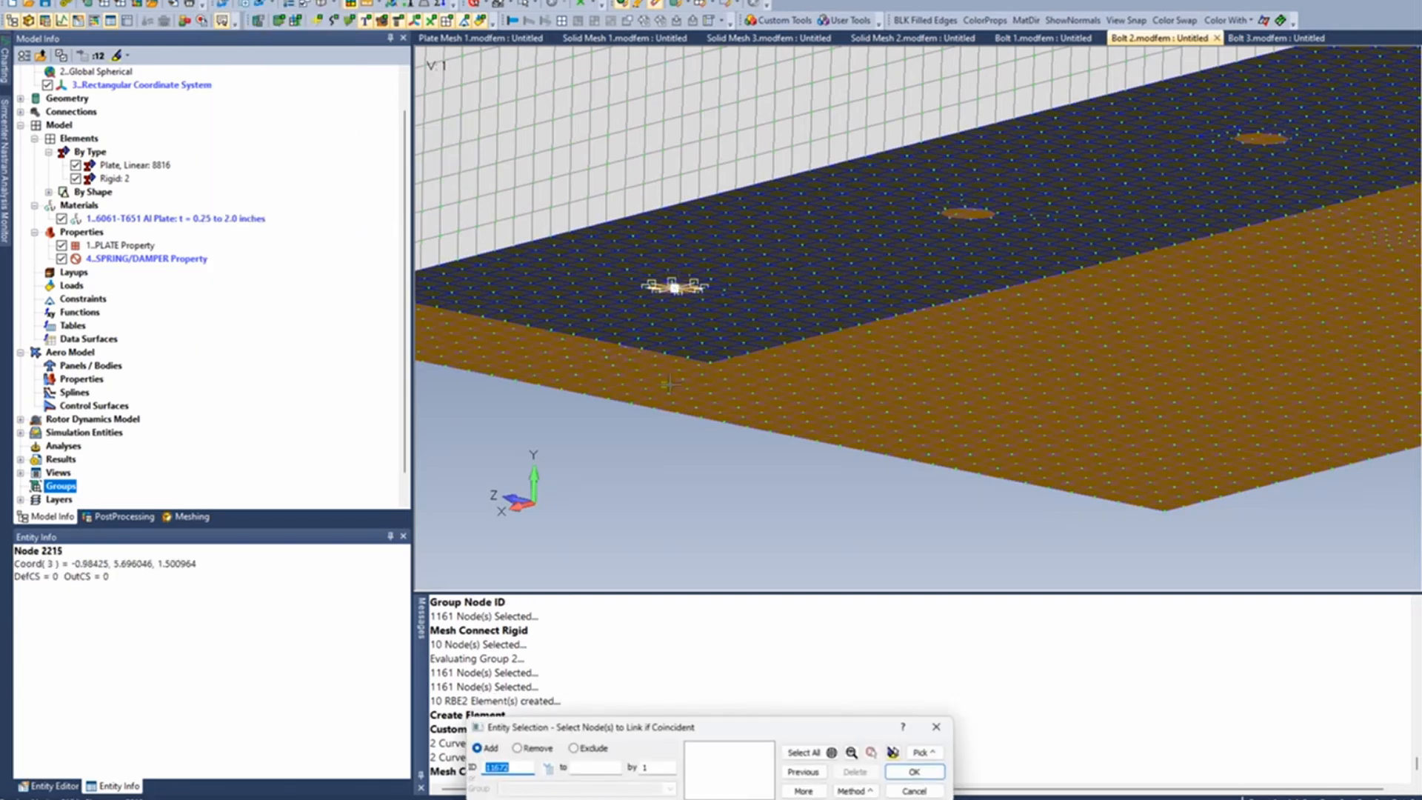
{"action": "left_click", "coordinate": [915, 791]}
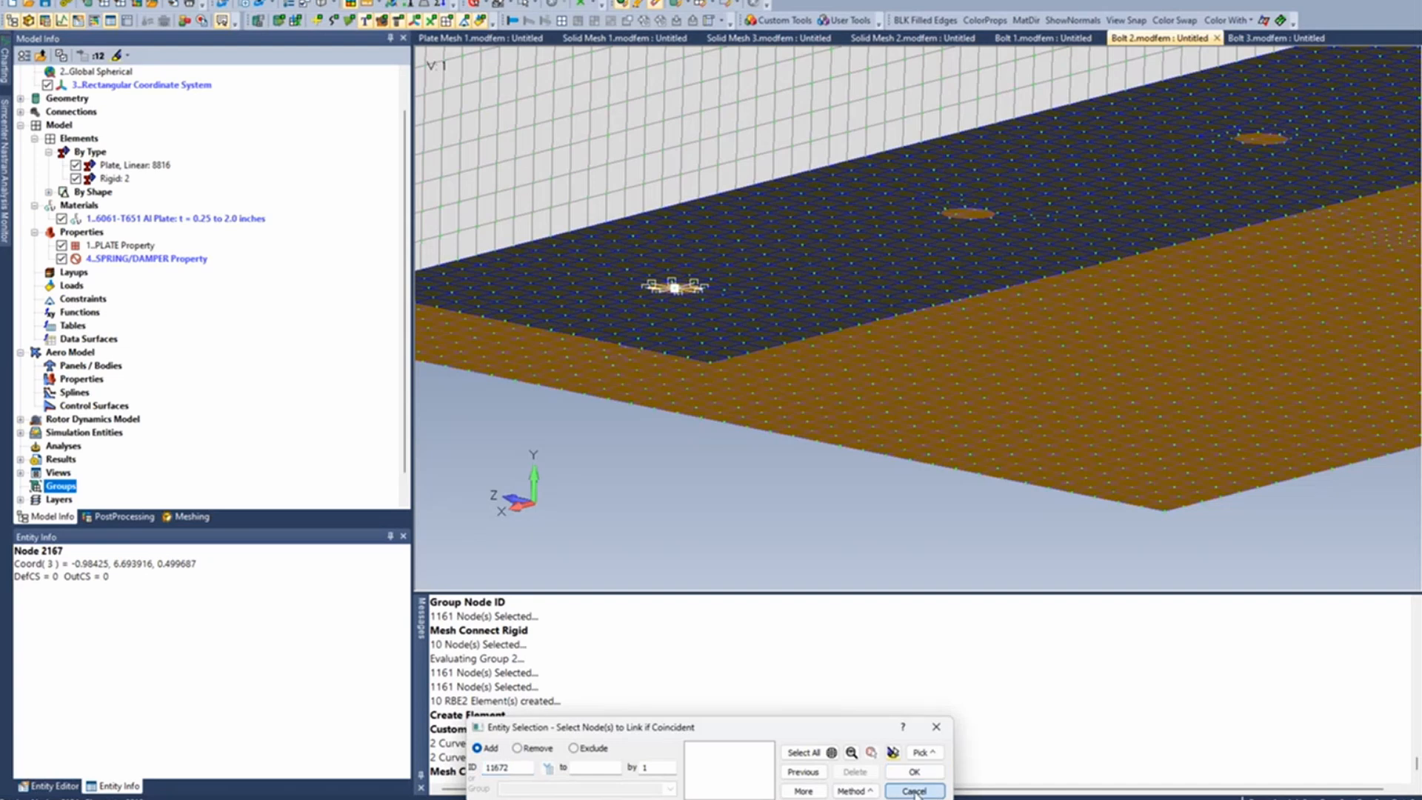
{"action": "left_click", "coordinate": [916, 791]}
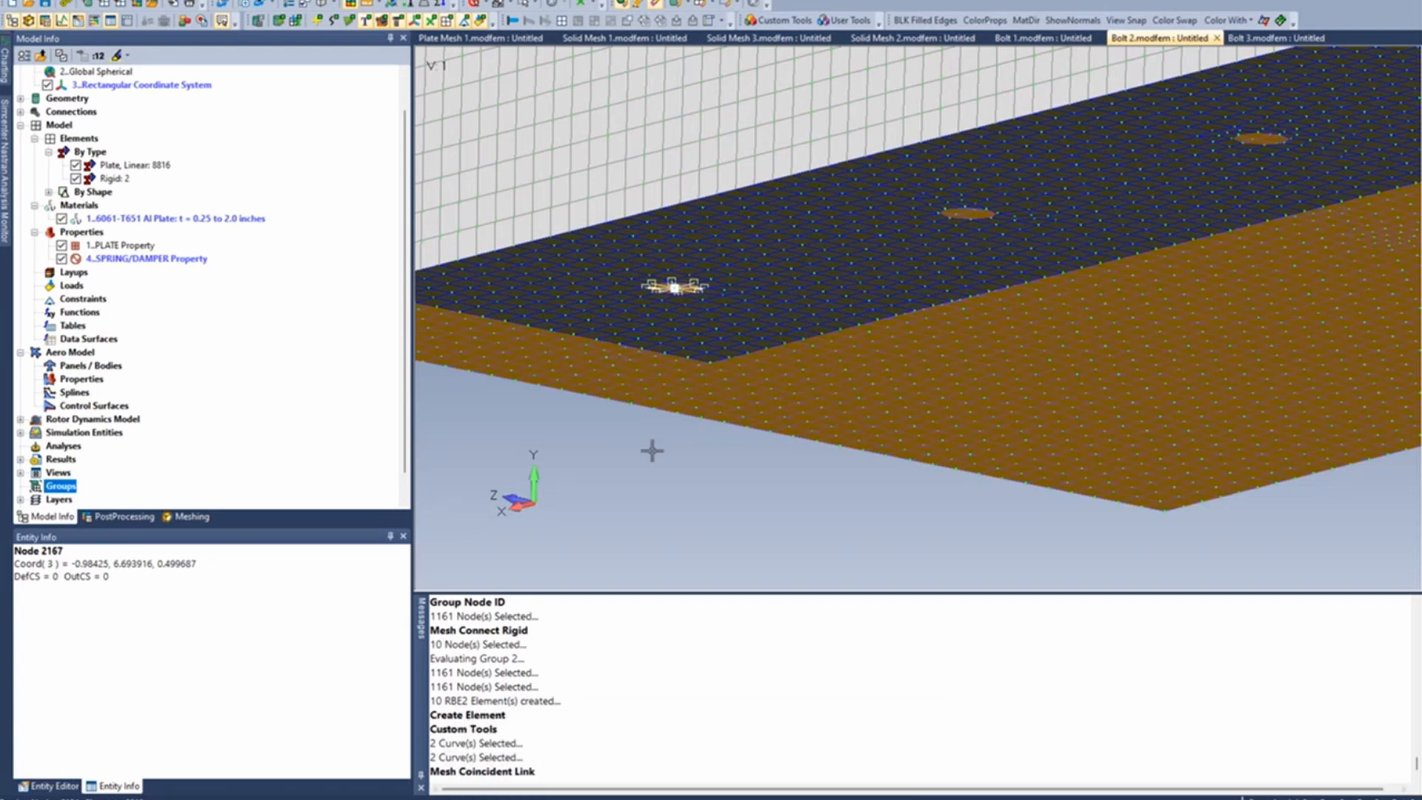
- Undo the coincident link command and the Spider Curves rigid elements
{"action": "key", "text": "ctrl+z"}
{"action": "key", "text": "ctrl+z"}
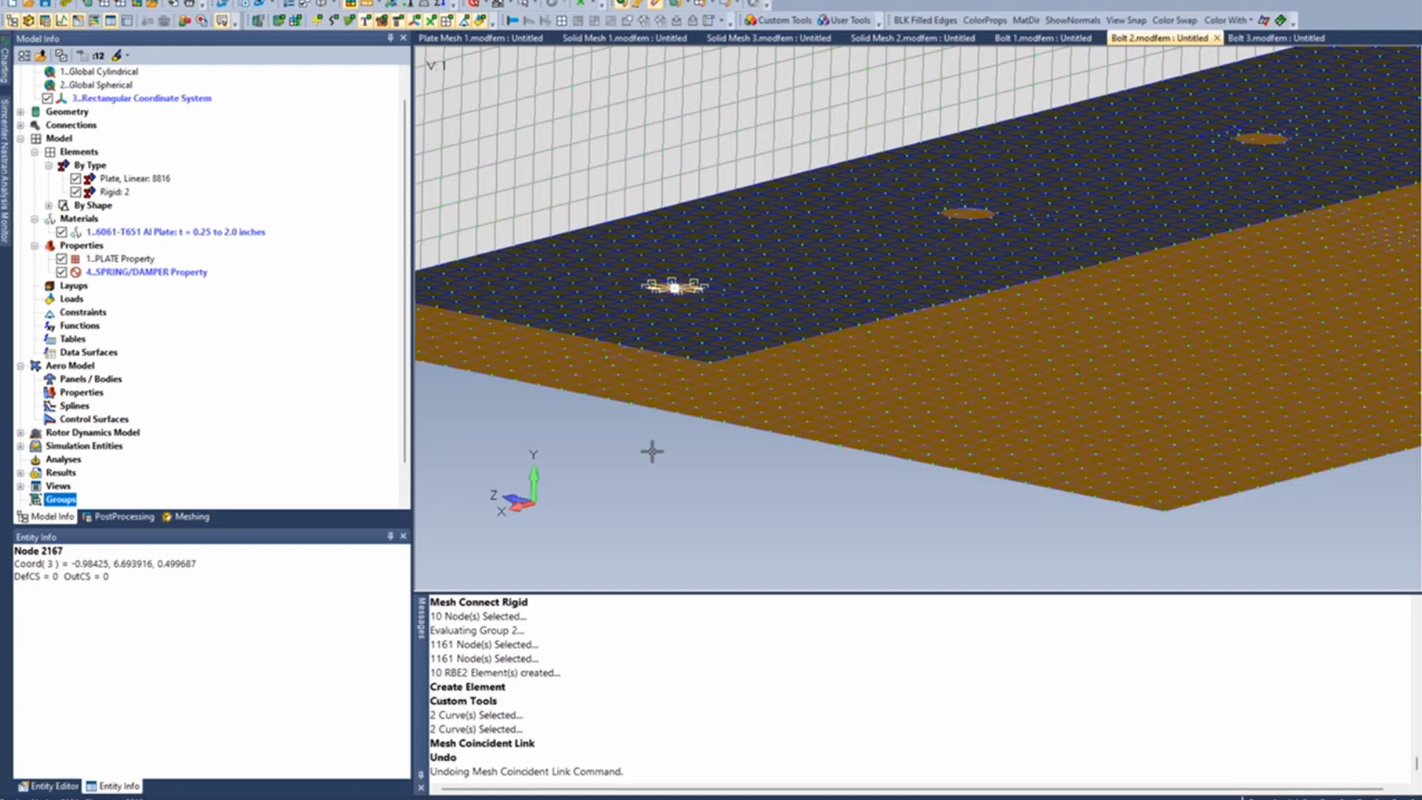
- Create a Hole To Hole Fastener at the first bolt hole, using the lower plate's hole curves as fastener bottom and the upper plate's as top
{"action": "left_click", "coordinate": [773, 23]}
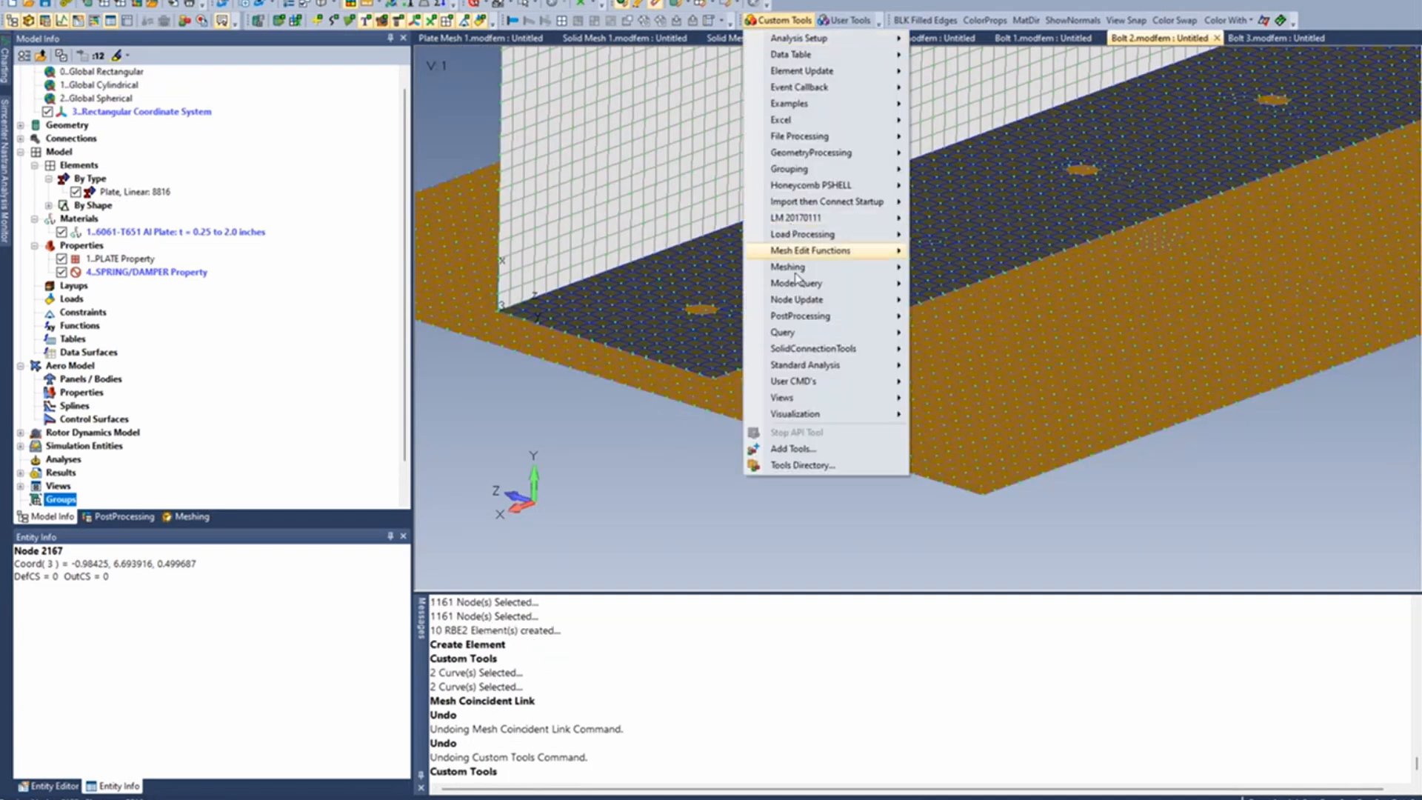
{"action": "mouse_move", "coordinate": [799, 271]}
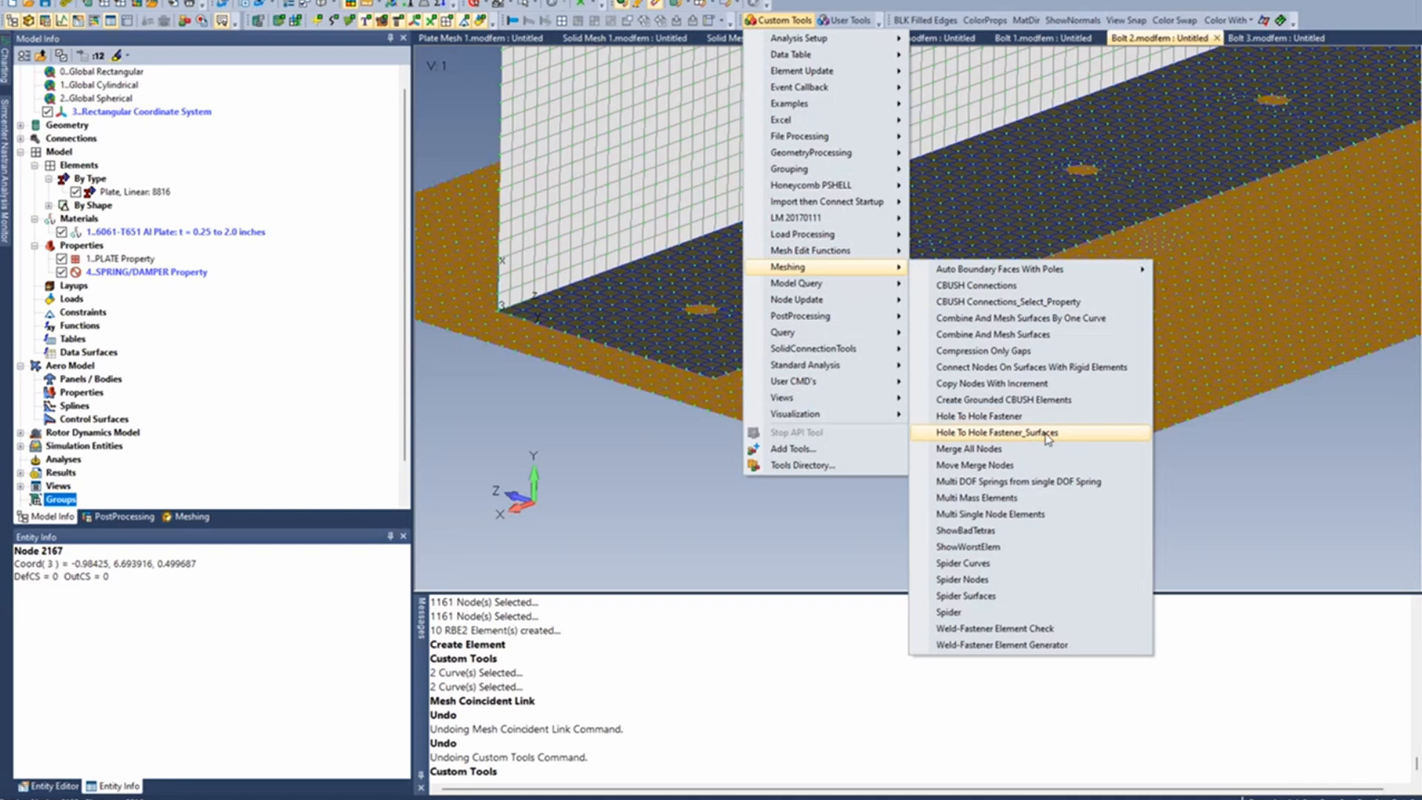
{"action": "left_click", "coordinate": [983, 416]}
{"action": "scroll", "coordinate": [718, 414], "scroll_direction": "up", "scroll_amount": 3}
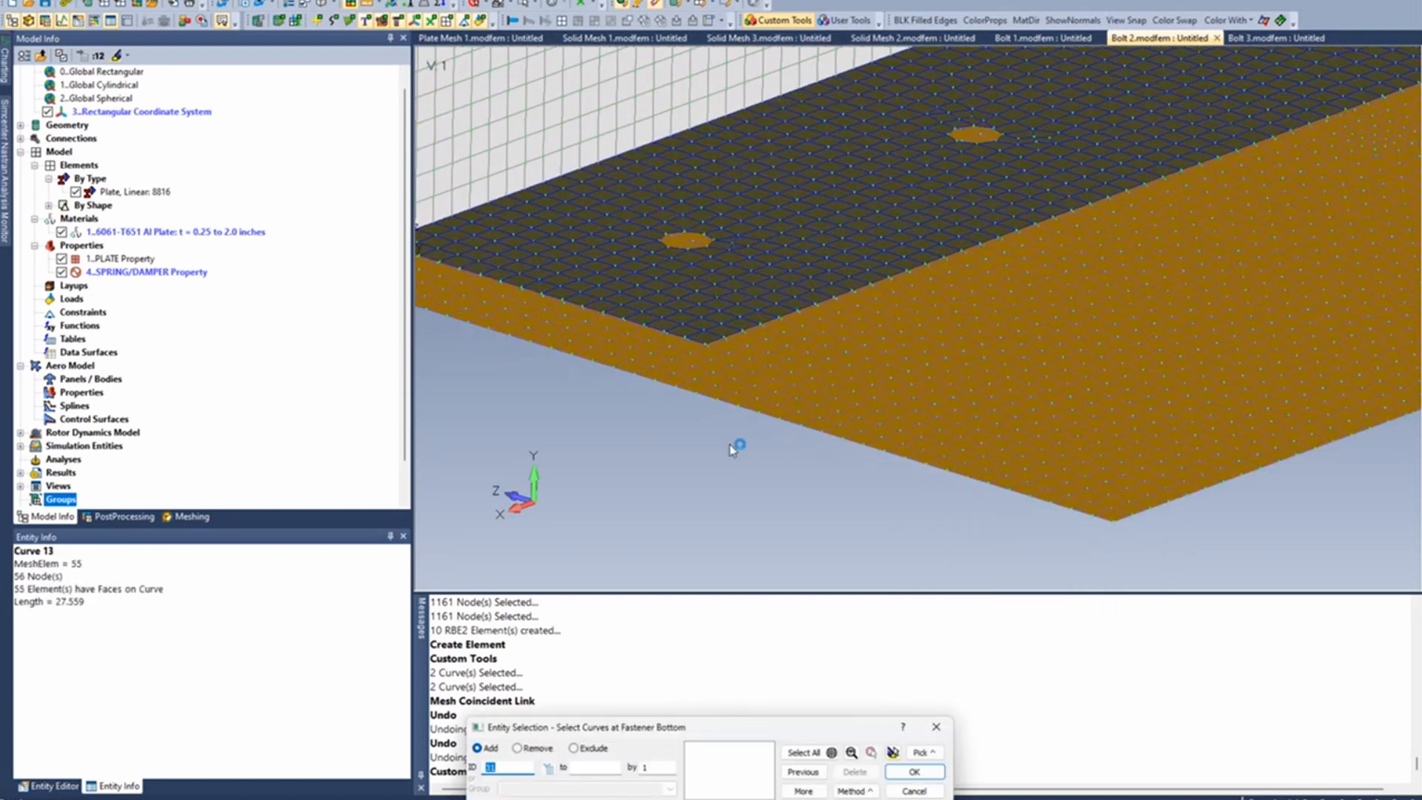
{"action": "middle_click_drag", "start_coordinate": [703, 383], "coordinate": [694, 337]}
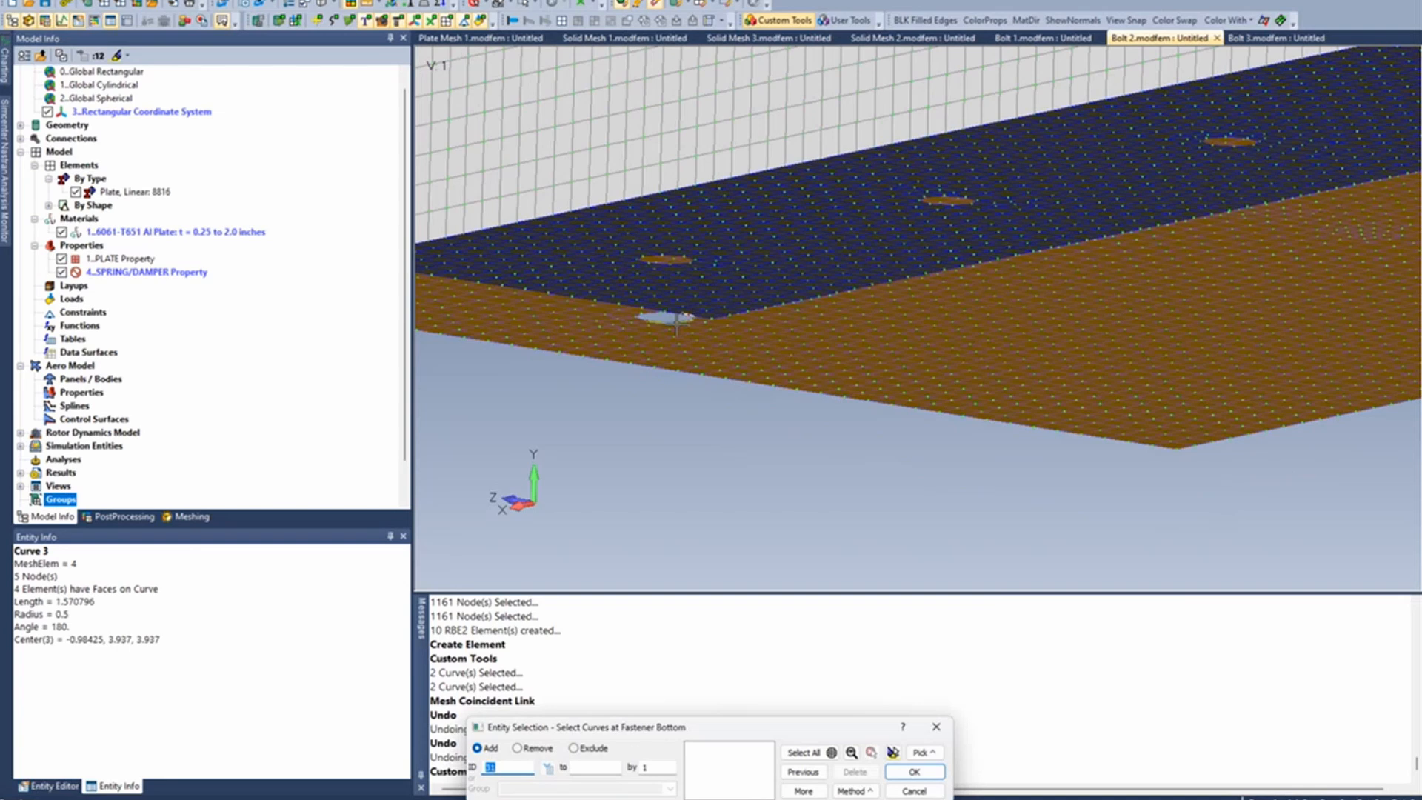
{"action": "left_click", "coordinate": [675, 321]}
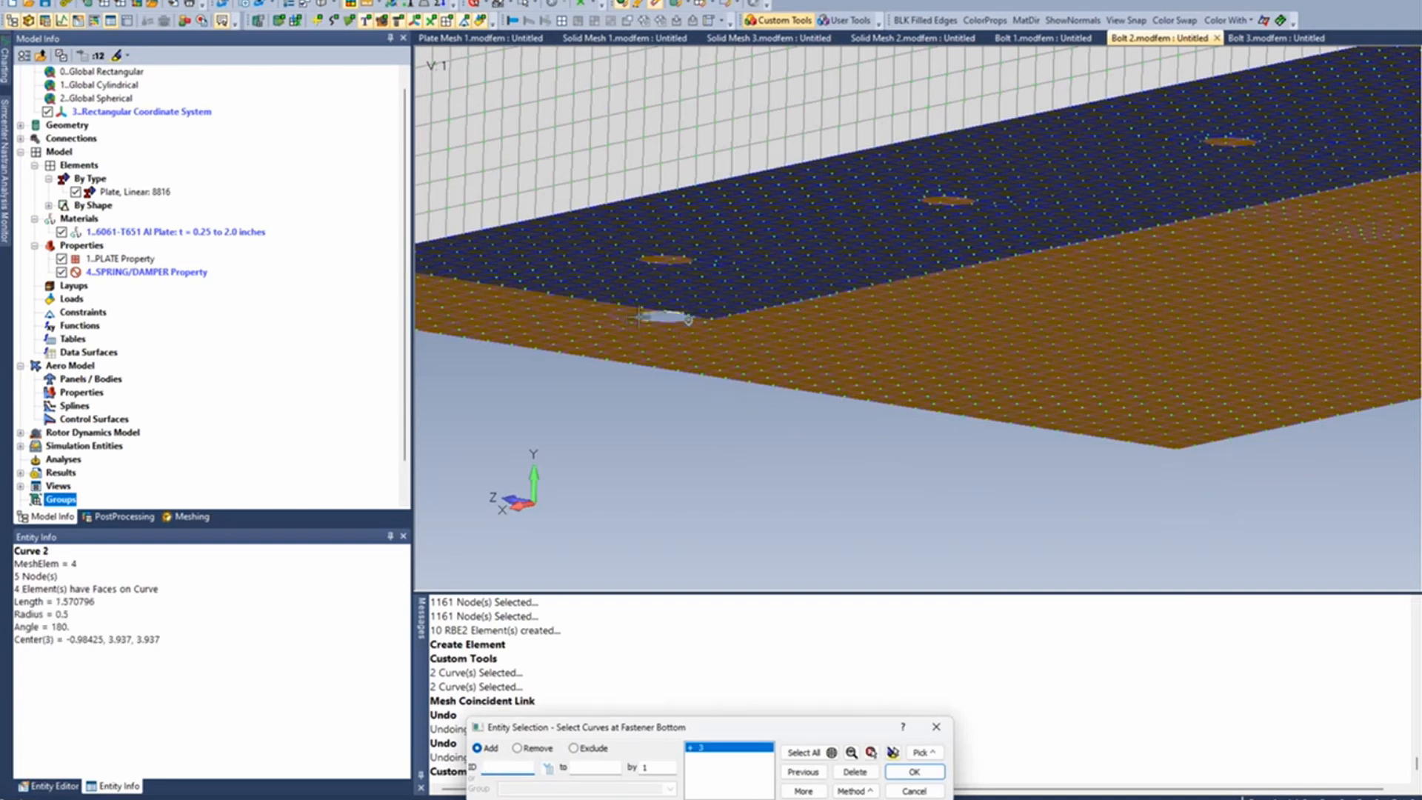
{"action": "middle_click", "coordinate": [676, 318]}
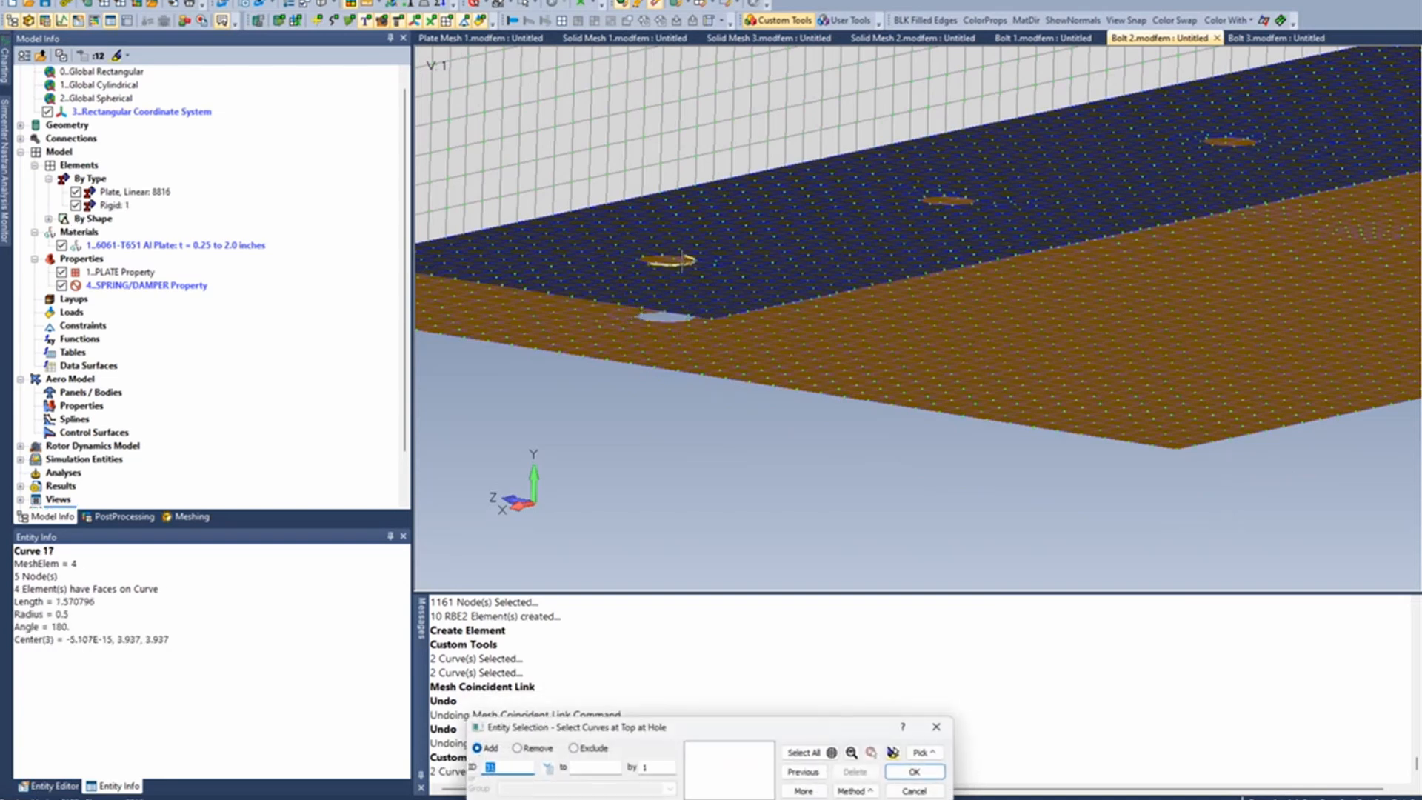
{"action": "left_click", "coordinate": [683, 260]}
{"action": "middle_click", "coordinate": [683, 261]}
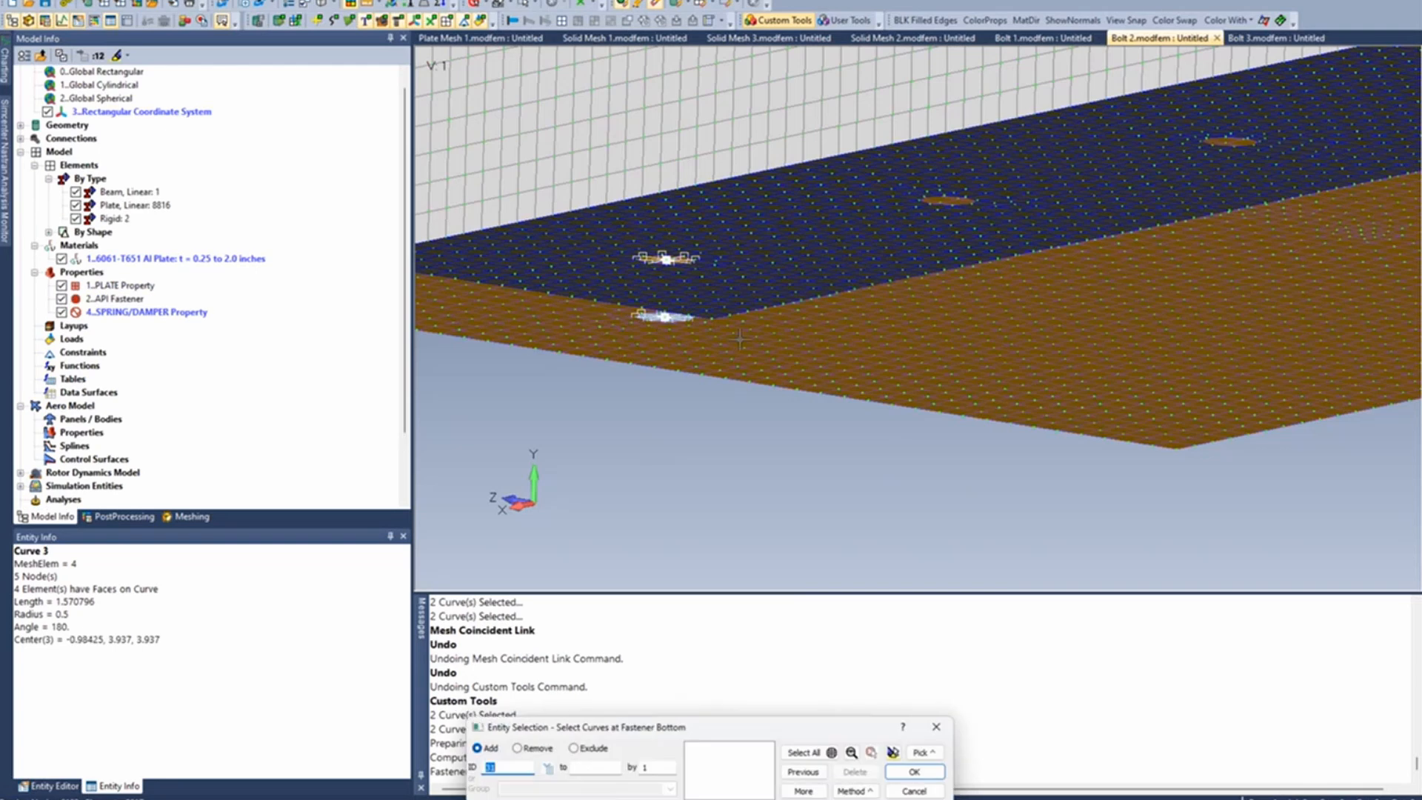
- Add a fastener at the second bolt hole, from the lower plate's hole edge curves to the upper plate's
{"action": "middle_click_drag", "start_coordinate": [1000, 279], "coordinate": [916, 407], "text": "ctrl"}
{"action": "scroll", "coordinate": [916, 407], "scroll_direction": "up", "scroll_amount": 2}
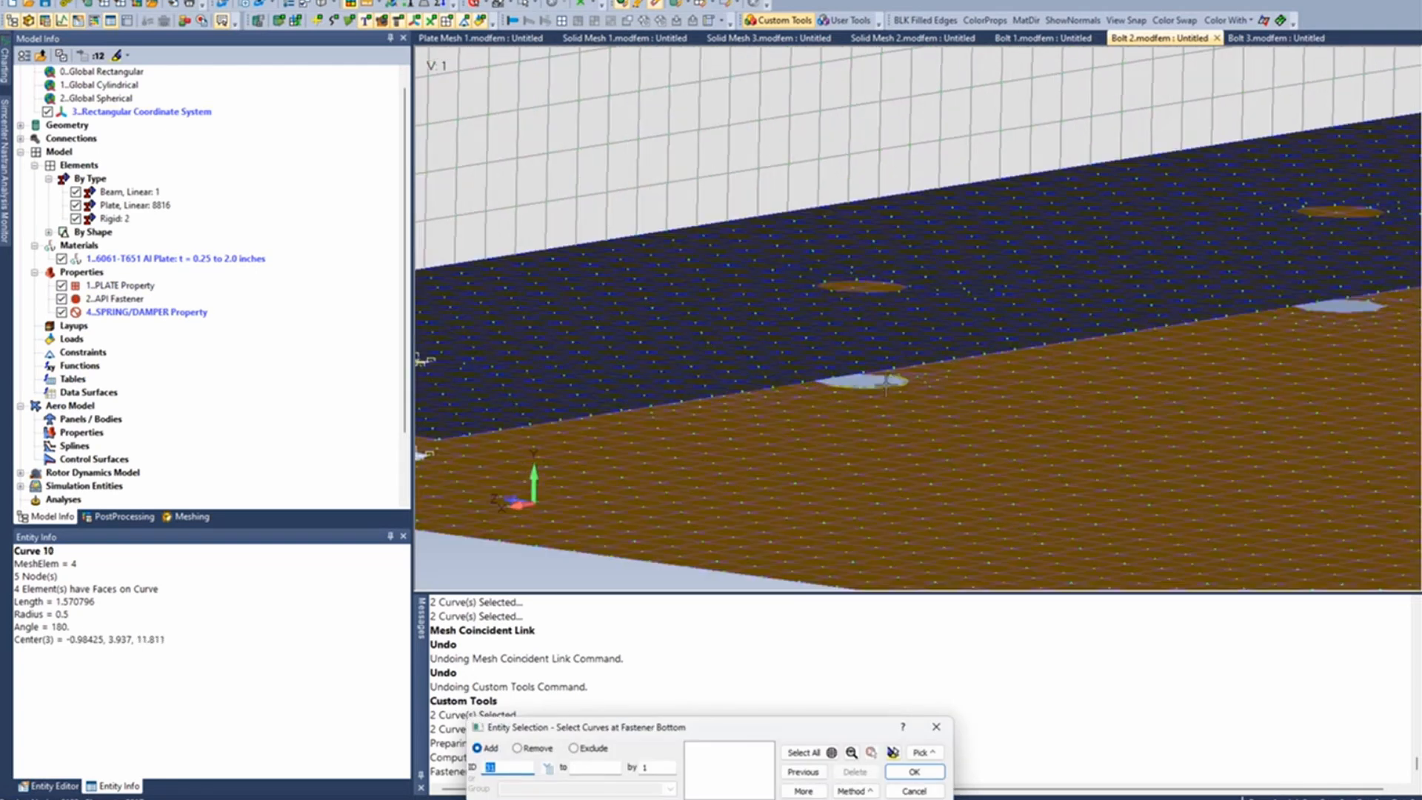
{"action": "scroll", "coordinate": [889, 390], "scroll_direction": "up", "scroll_amount": 2}
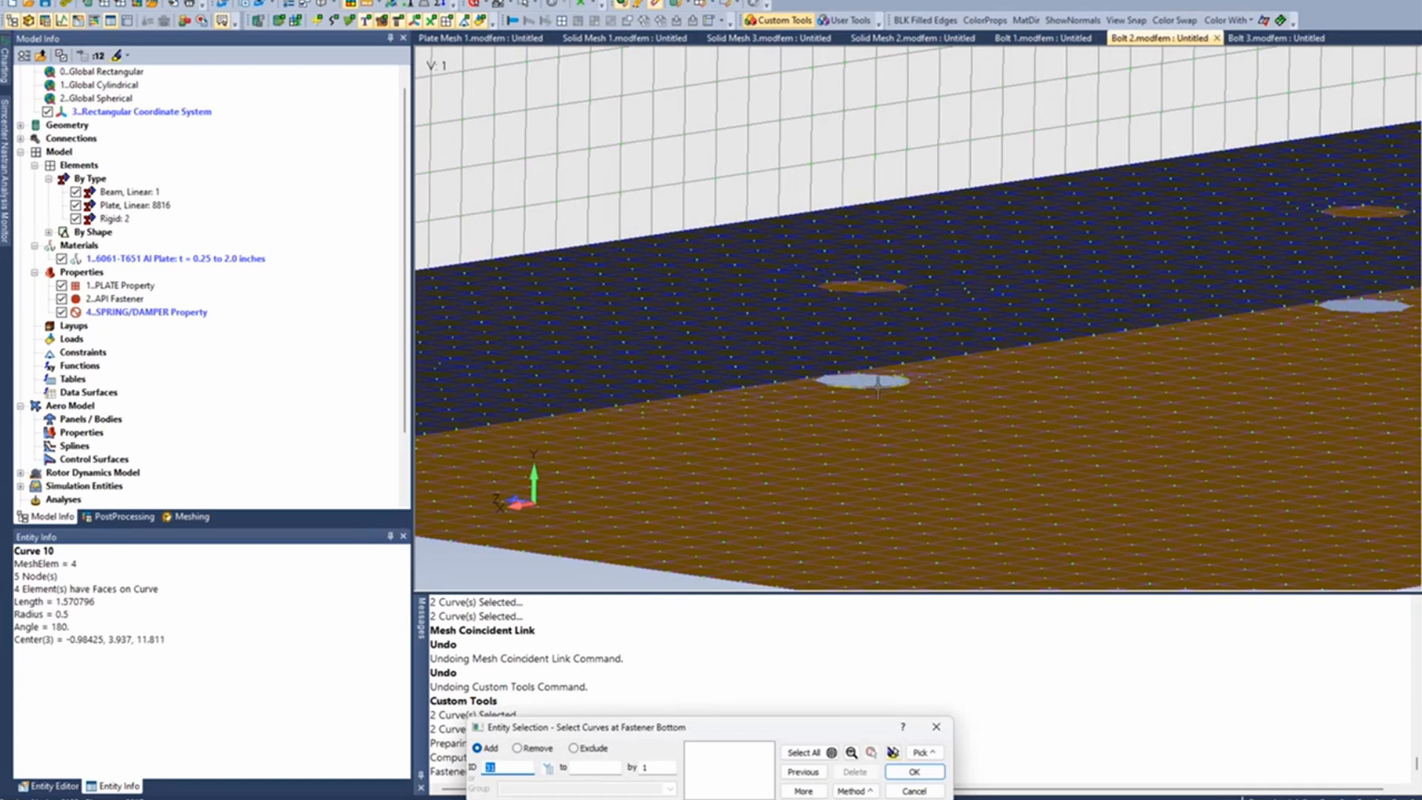
{"action": "left_click", "coordinate": [877, 385]}
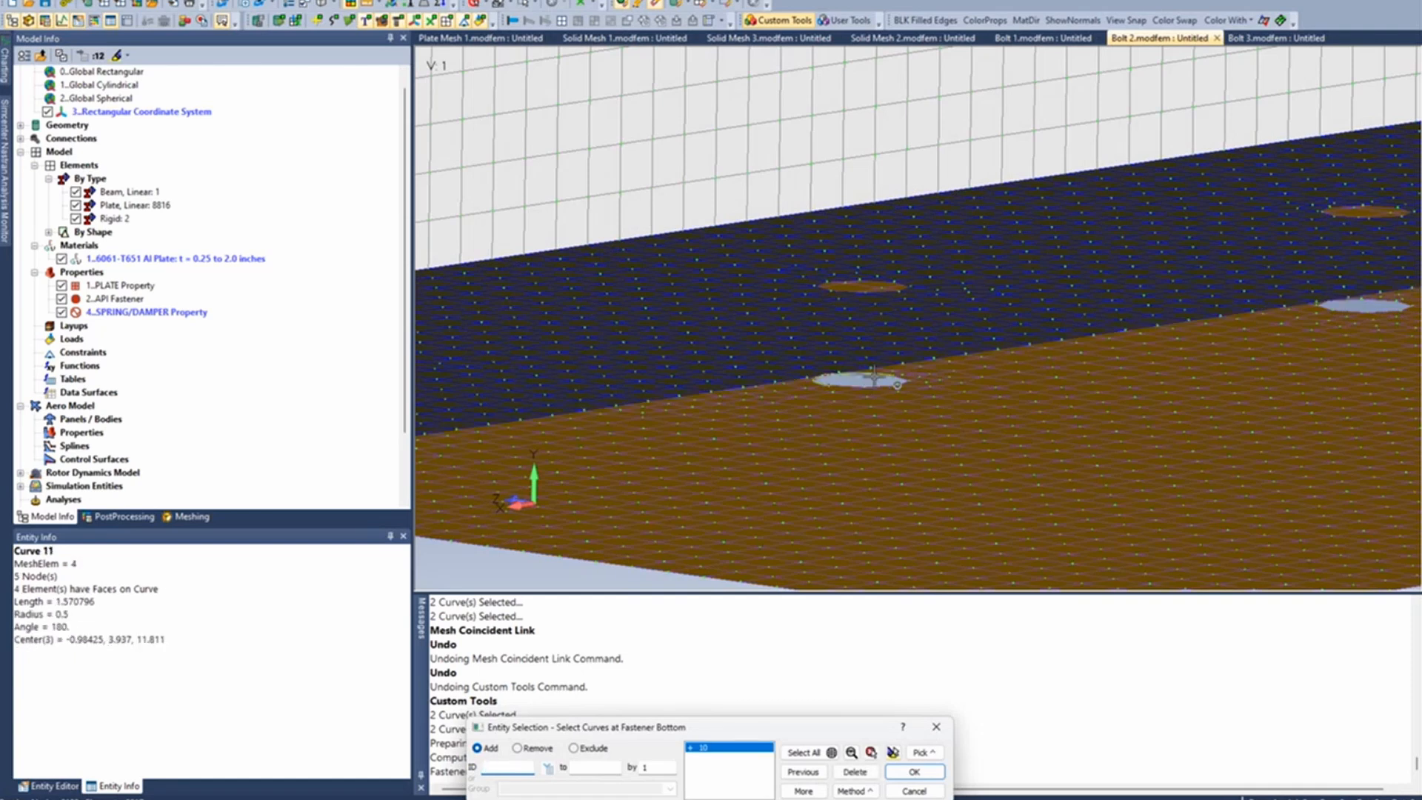
{"action": "left_click", "coordinate": [873, 377]}
{"action": "key", "text": "Return"}
{"action": "left_click", "coordinate": [874, 293]}
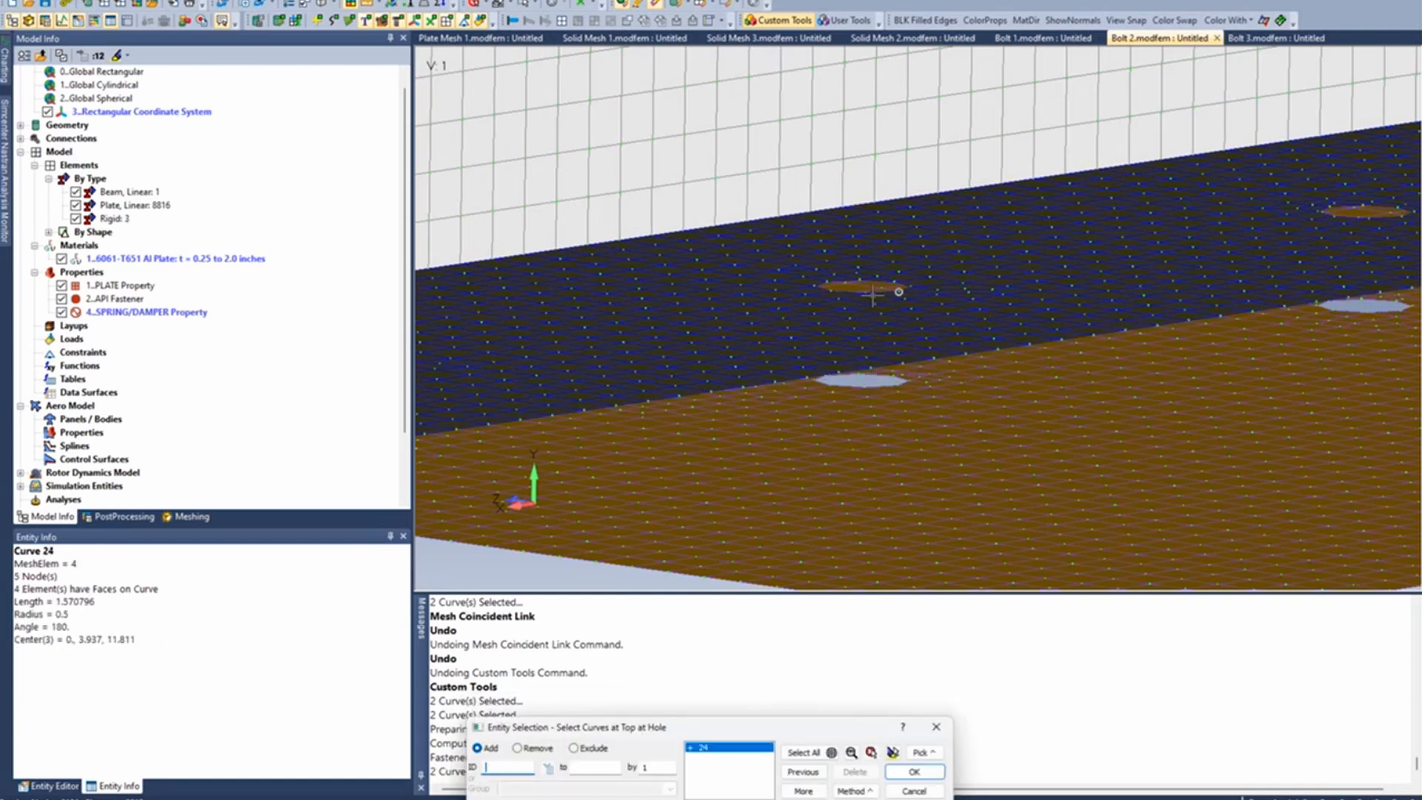
{"action": "left_click", "coordinate": [865, 282]}
{"action": "key", "text": "Return"}
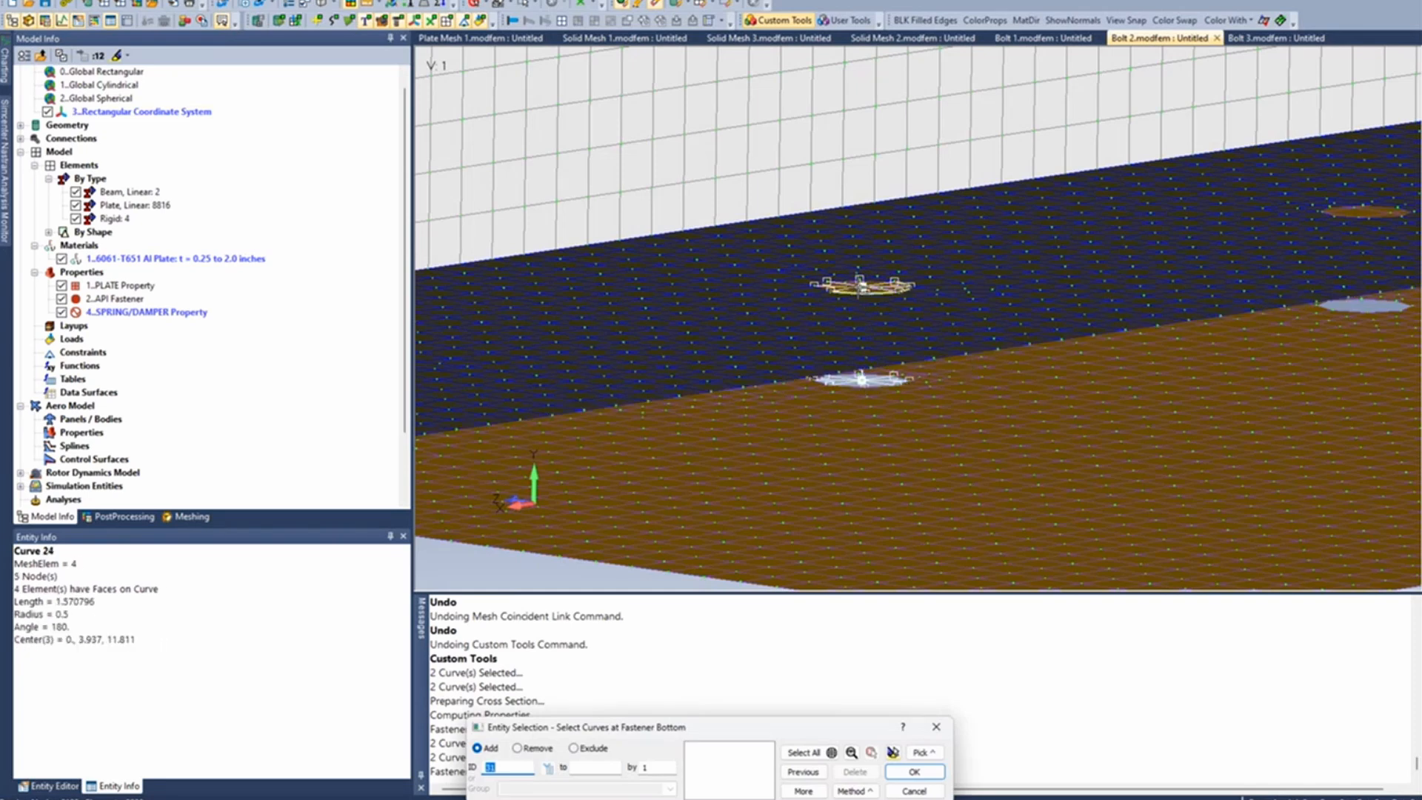
- Add a fastener at the third bolt hole, picking the lower plate's hole curves as bottom and the upper plate's as top
{"action": "middle_click_drag", "start_coordinate": [643, 393], "coordinate": [628, 458]}
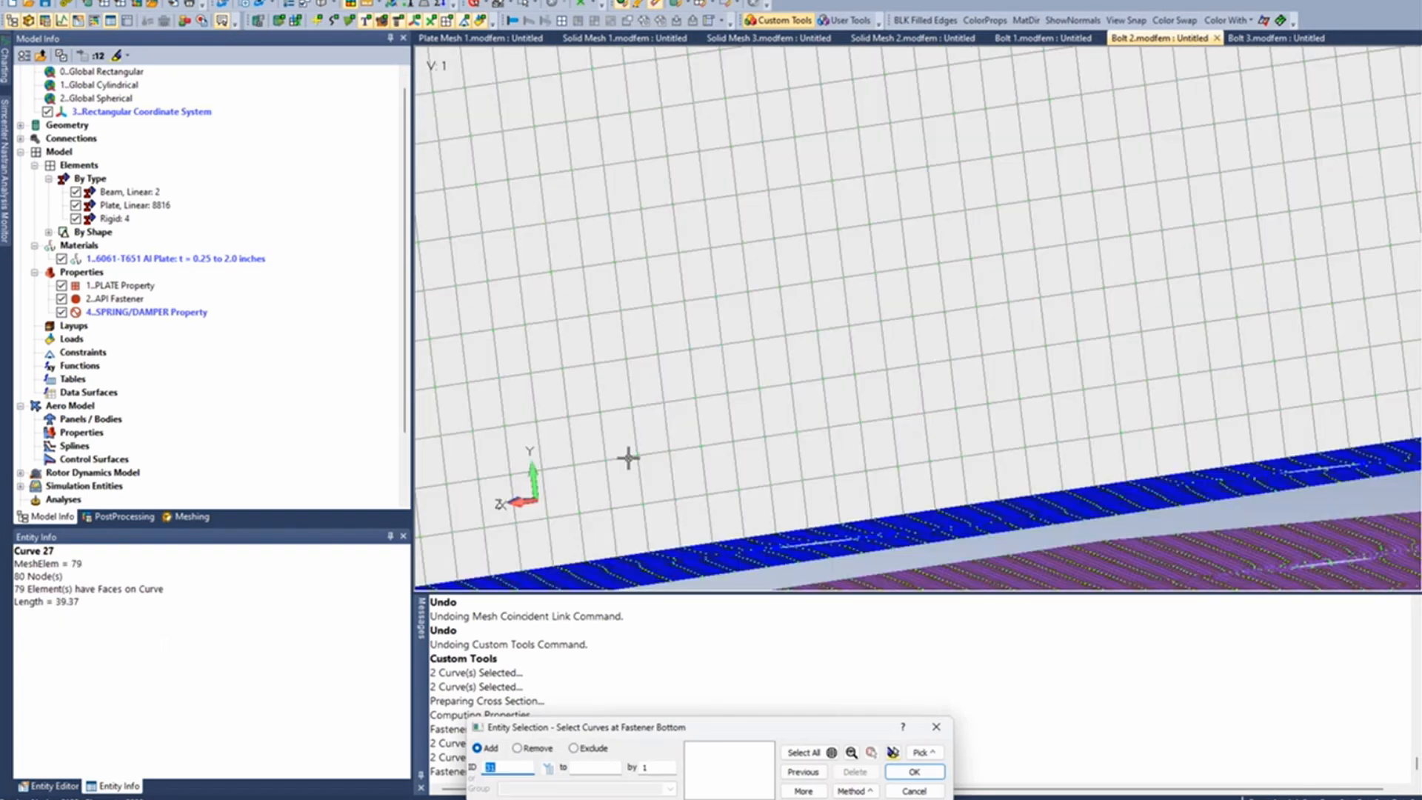
{"action": "mouse_move", "coordinate": [736, 469]}
{"action": "middle_mouse_down"}
{"action": "mouse_move", "coordinate": [765, 387]}
{"action": "mouse_move", "coordinate": [726, 378]}
{"action": "mouse_move", "coordinate": [823, 101]}
{"action": "mouse_move", "coordinate": [768, 371]}
{"action": "mouse_move", "coordinate": [887, 166]}
{"action": "mouse_move", "coordinate": [863, 424]}
{"action": "mouse_move", "coordinate": [899, 354]}
{"action": "middle_mouse_up"}
{"action": "left_click", "coordinate": [899, 354]}
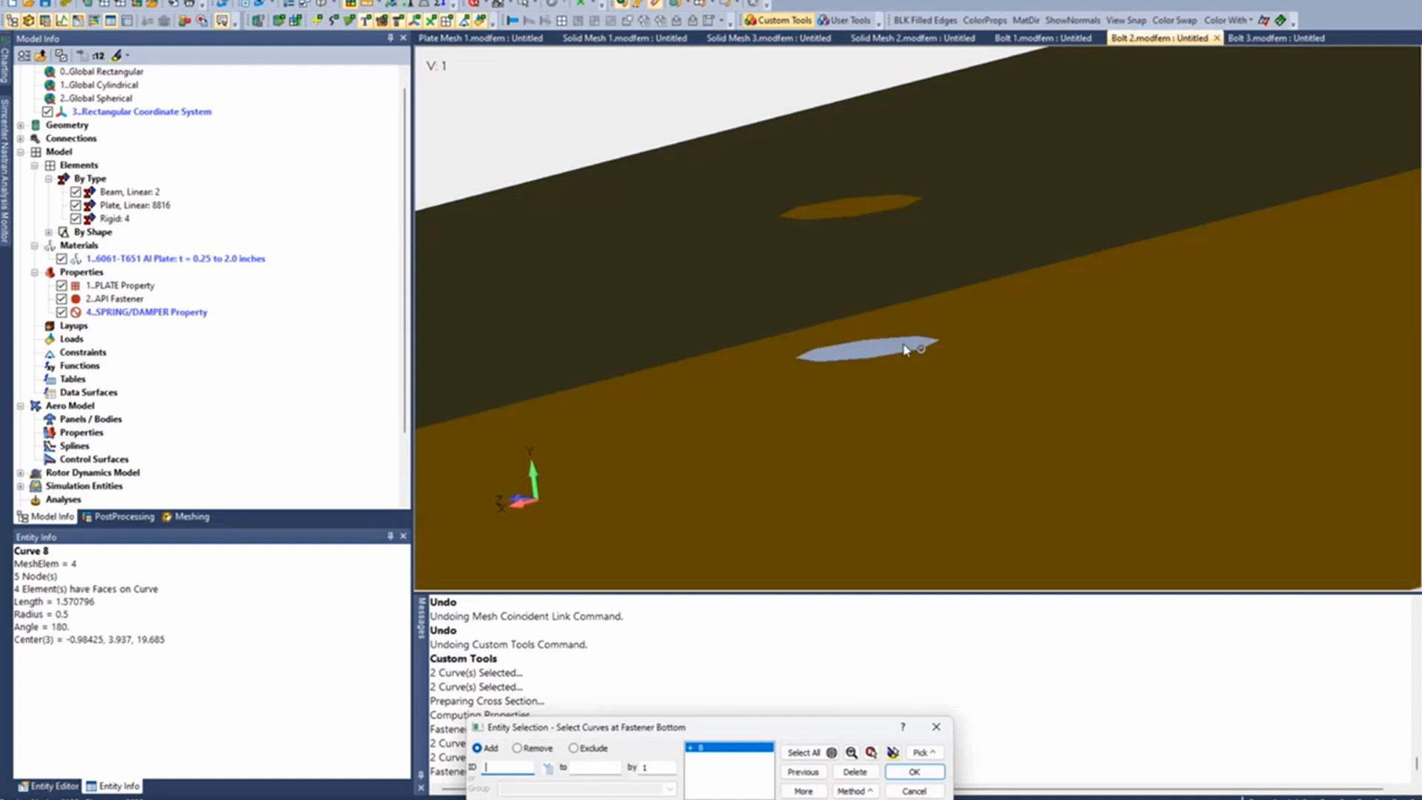
{"action": "key", "text": "Return"}
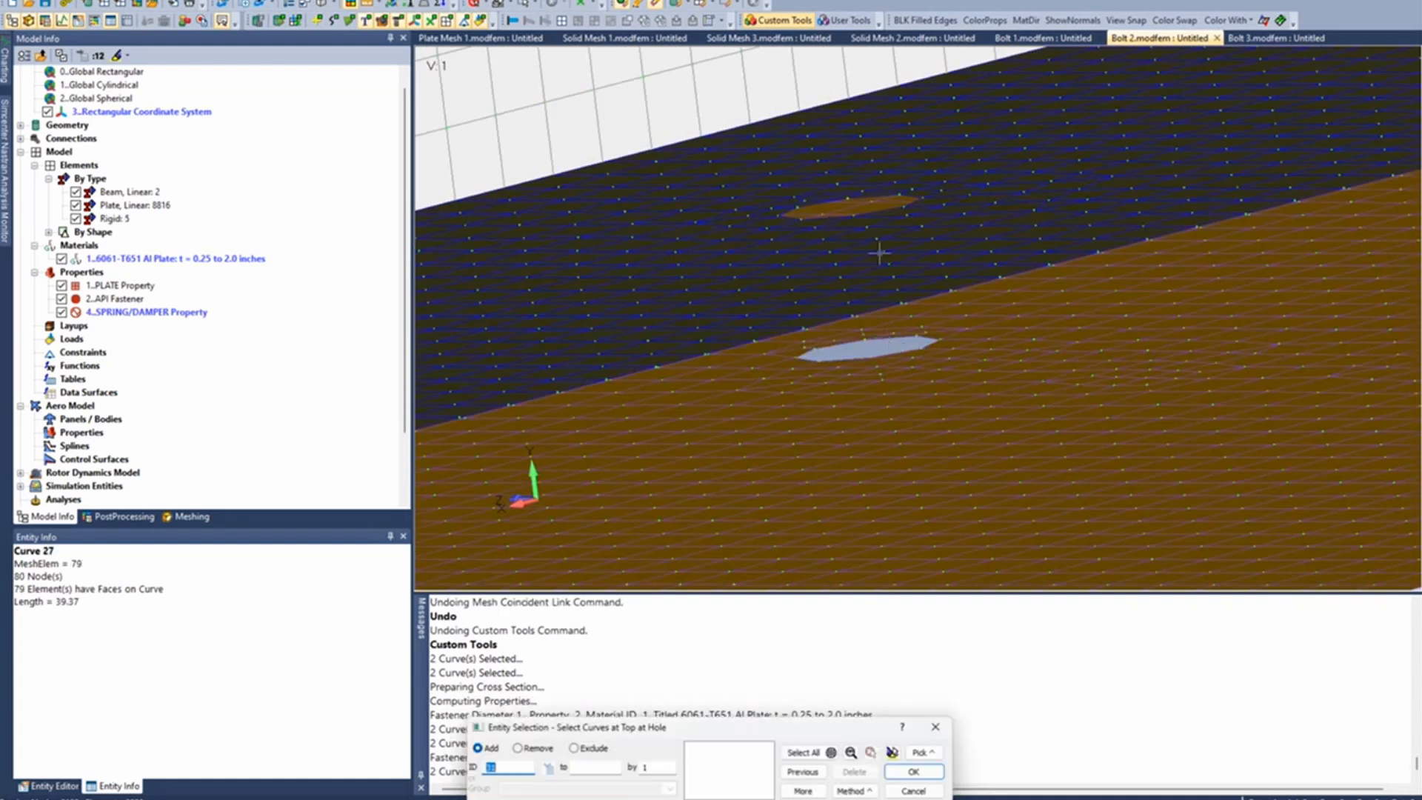
{"action": "left_click", "coordinate": [888, 201]}
{"action": "left_click", "coordinate": [869, 196]}
{"action": "key", "text": "Return"}
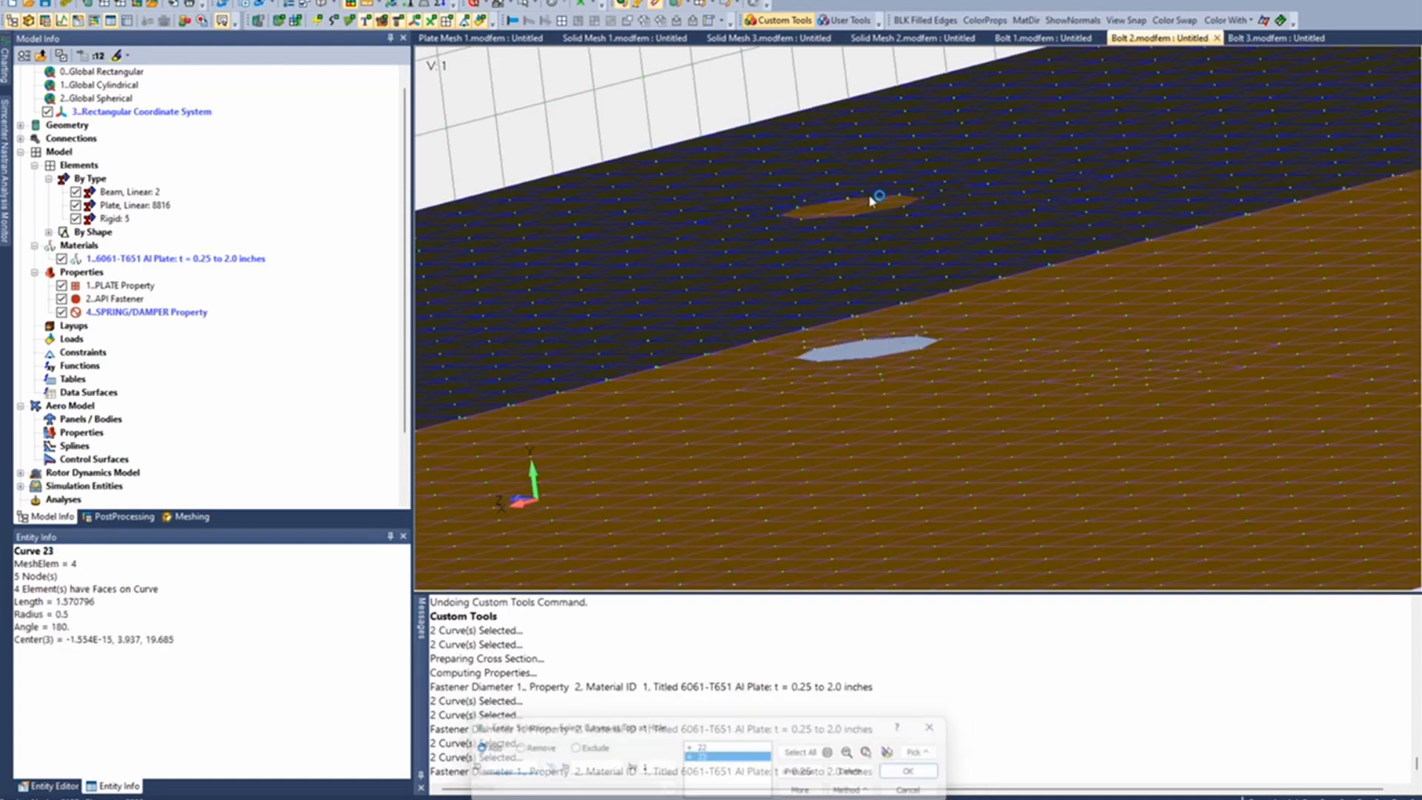
- Add a fastener at the fourth bolt hole between the edge curves of the lower and upper plate holes
{"action": "scroll", "coordinate": [975, 369], "scroll_direction": "down", "scroll_amount": 5}
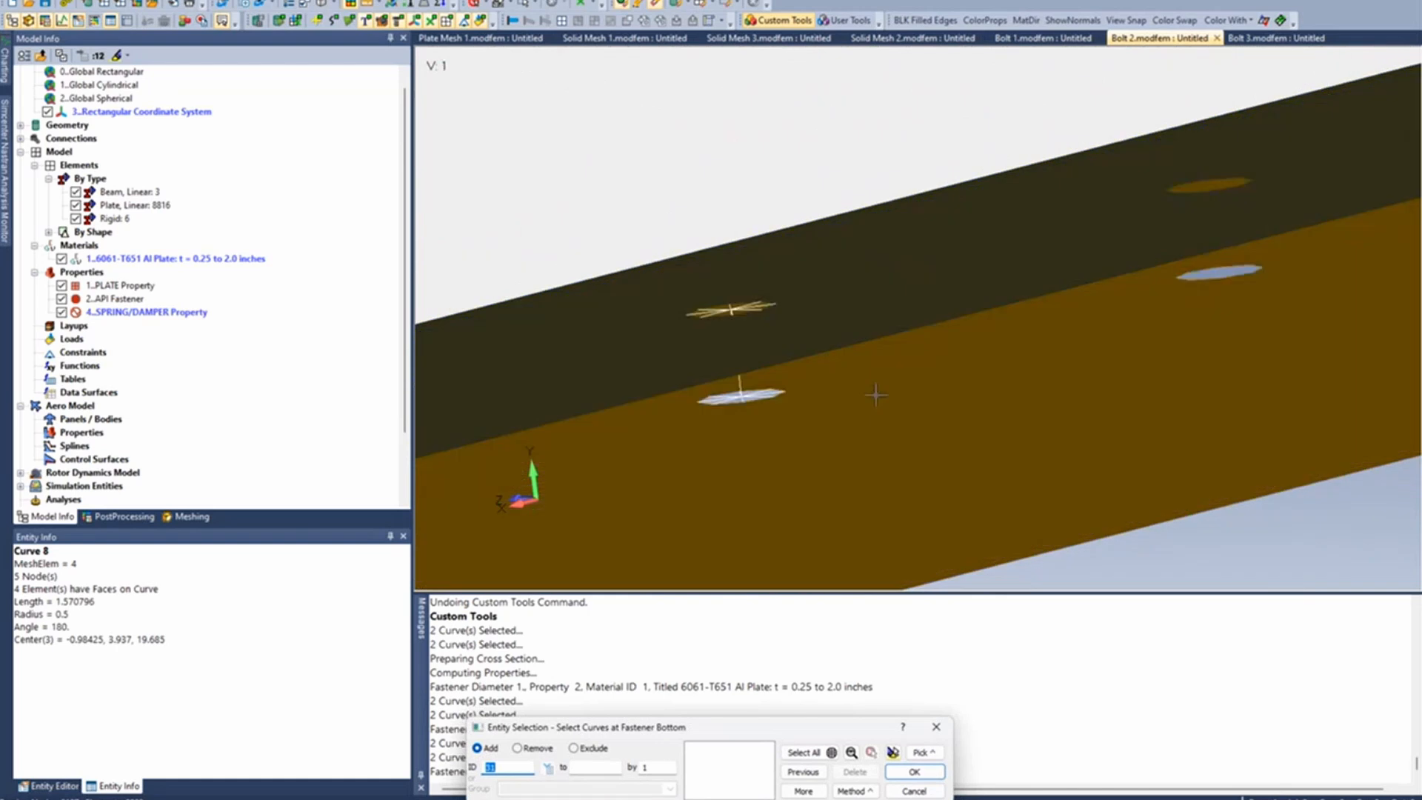
{"action": "left_click", "coordinate": [978, 354]}
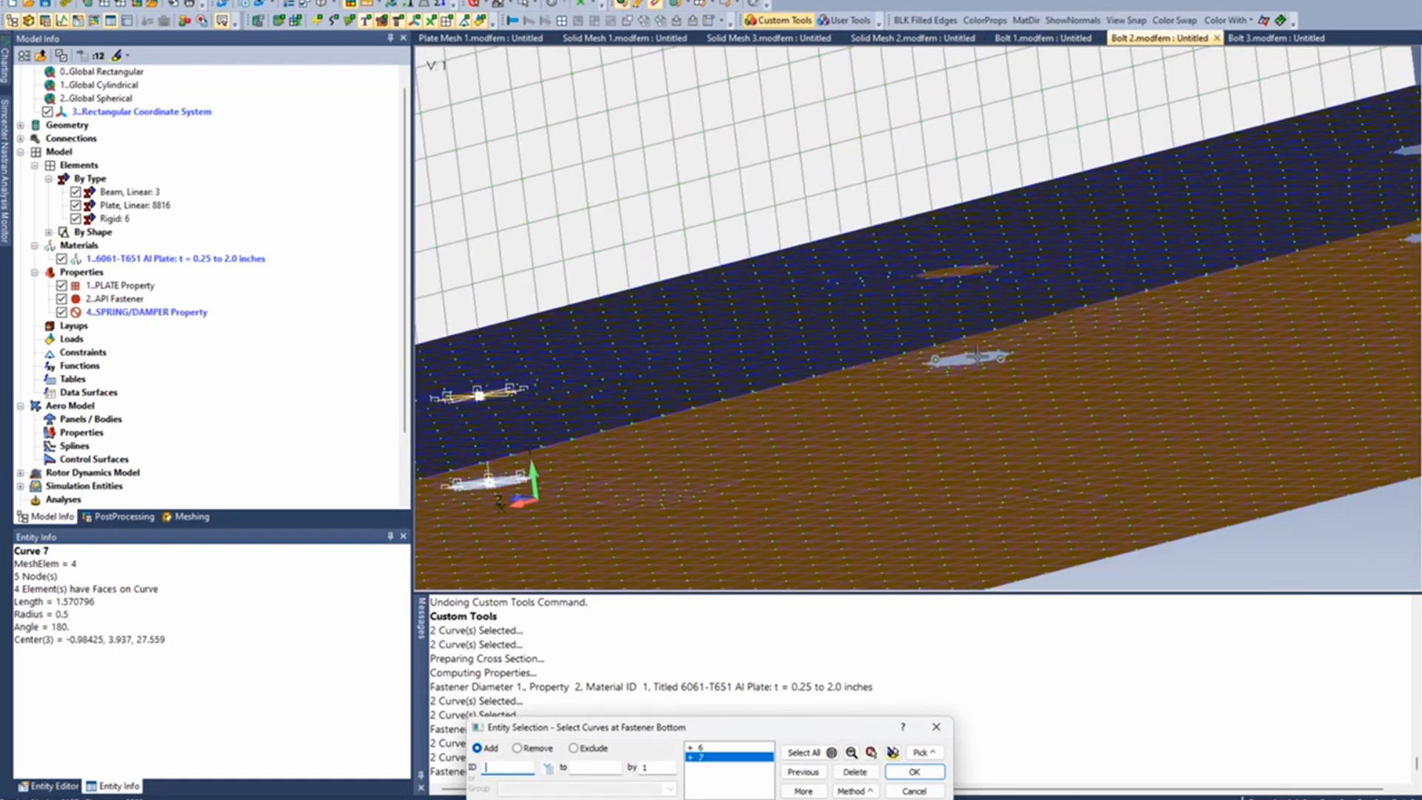
{"action": "key", "text": "Return"}
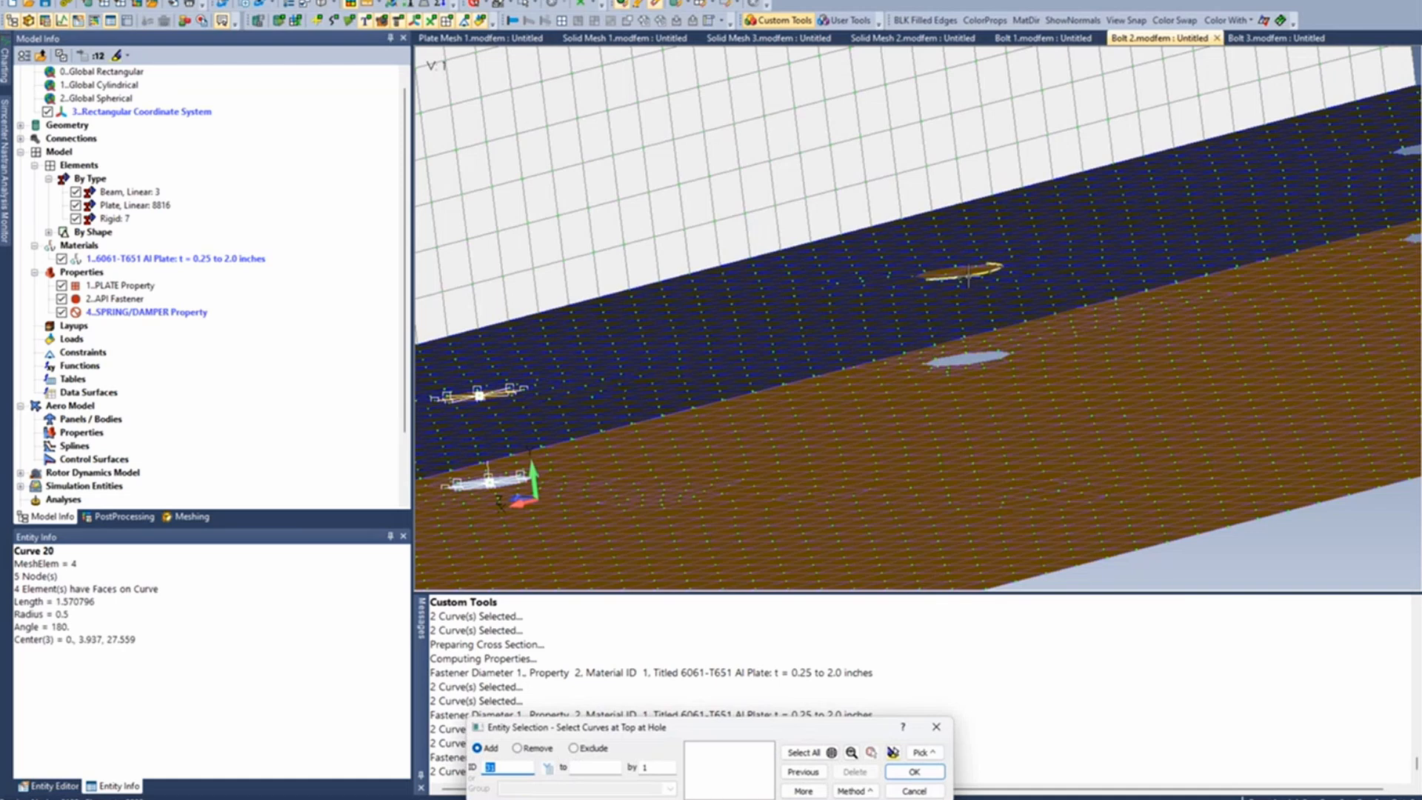
{"action": "left_click", "coordinate": [953, 259]}
{"action": "key", "text": "Return"}
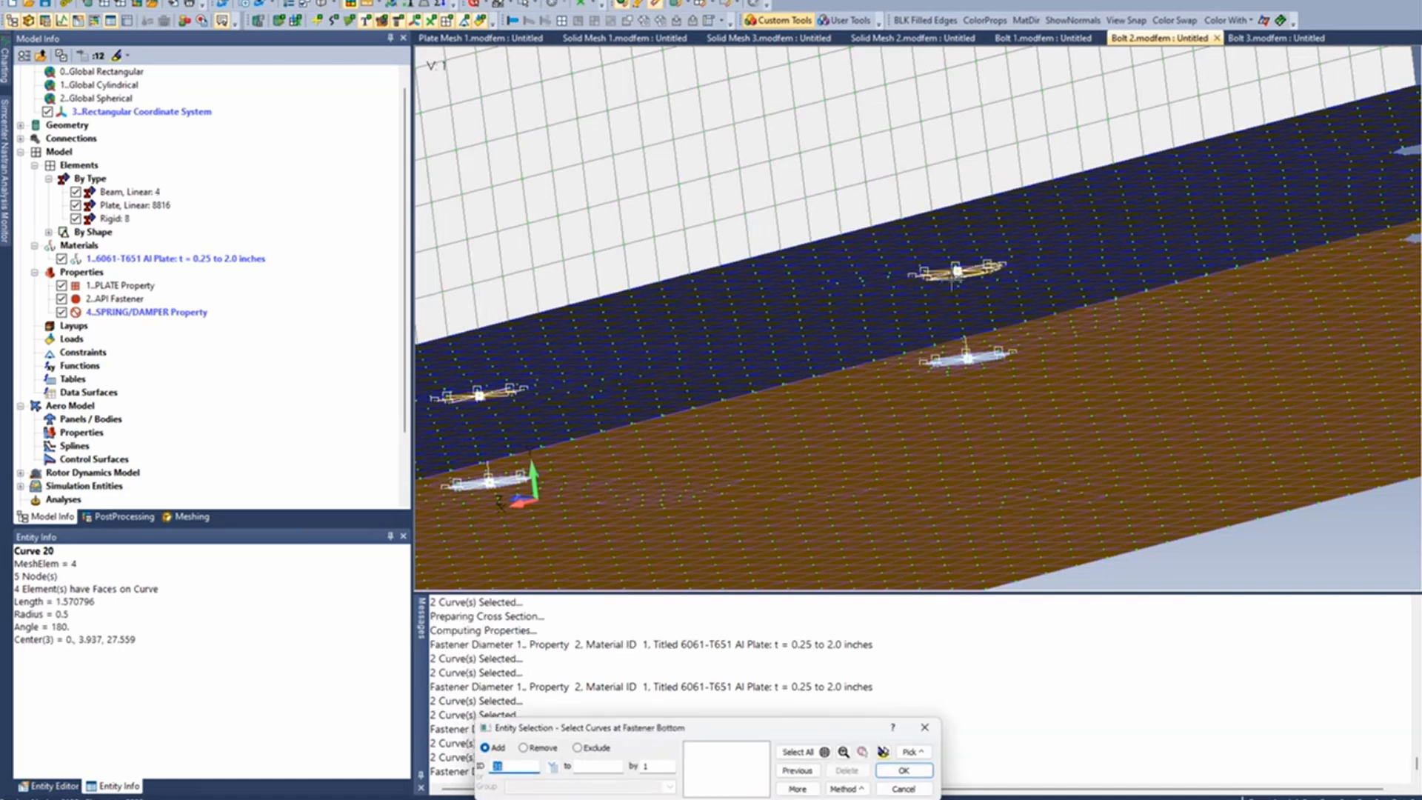
- Create the fastener at the fifth bolt hole, using only the lower plate's two hole curves as bottom and the upper plate's as top
{"action": "middle_click_drag", "start_coordinate": [1082, 317], "coordinate": [409, 455], "text": "ctrl"}
{"action": "left_click", "coordinate": [765, 388]}
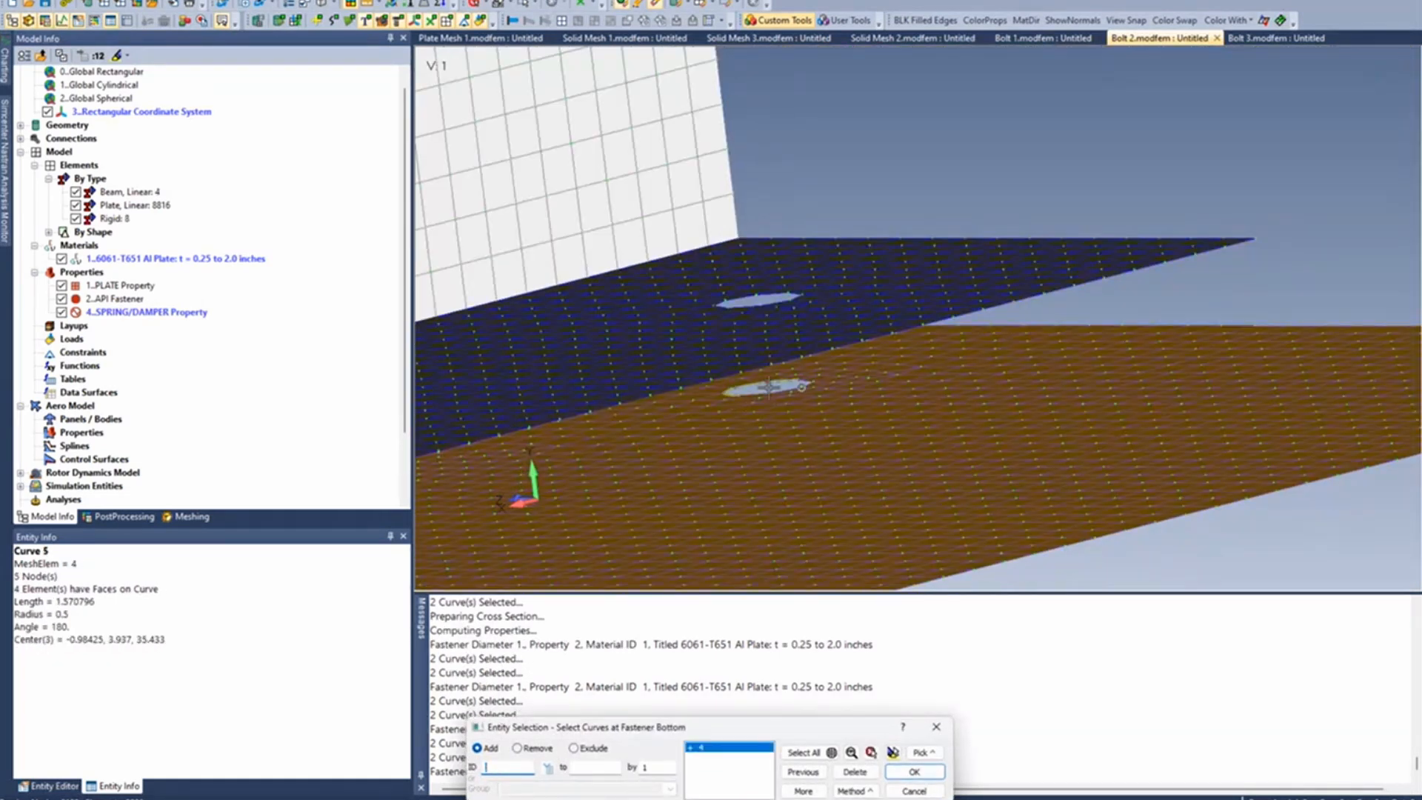
{"action": "left_click", "coordinate": [769, 386]}
{"action": "left_click", "coordinate": [735, 288]}
{"action": "left_click", "coordinate": [735, 288]}
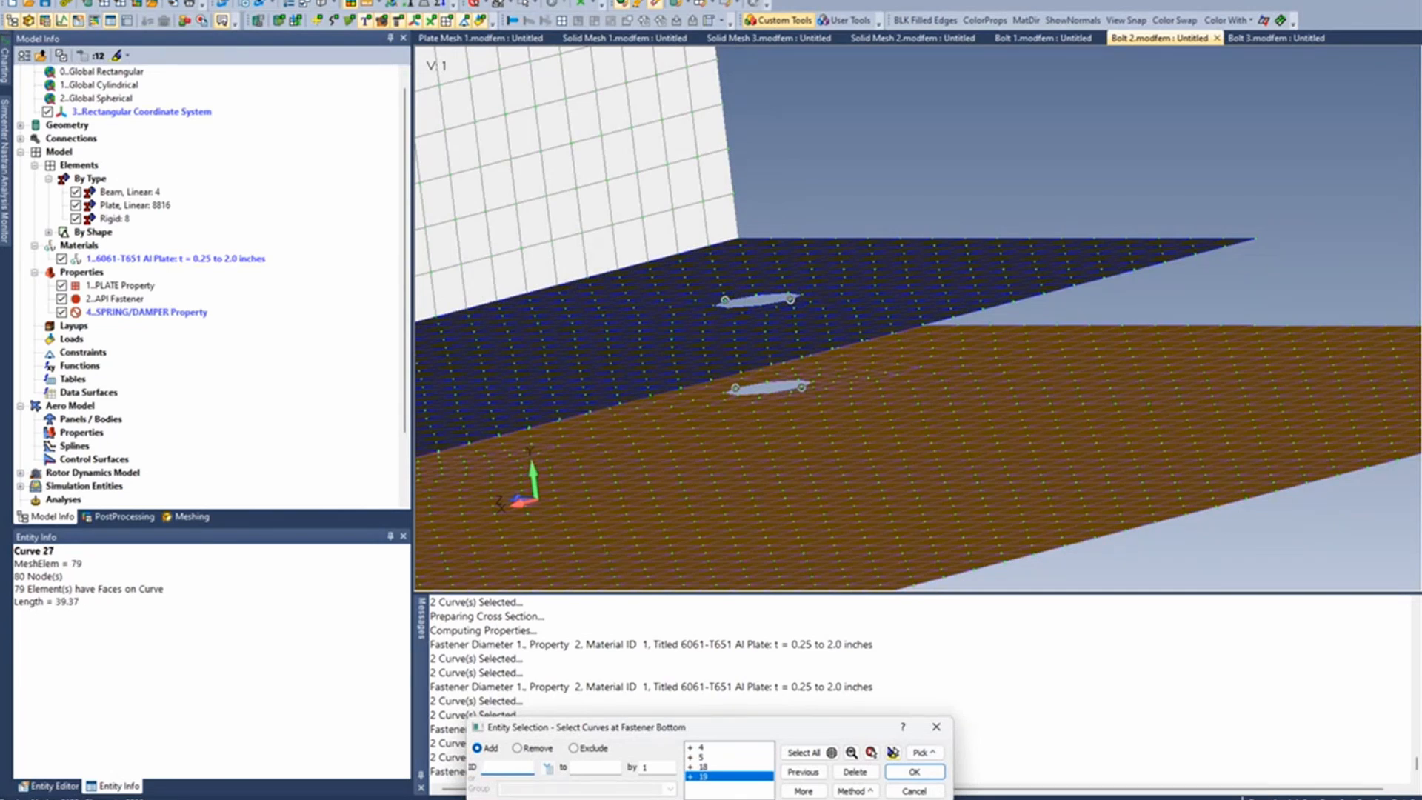
{"action": "left_click", "coordinate": [854, 772]}
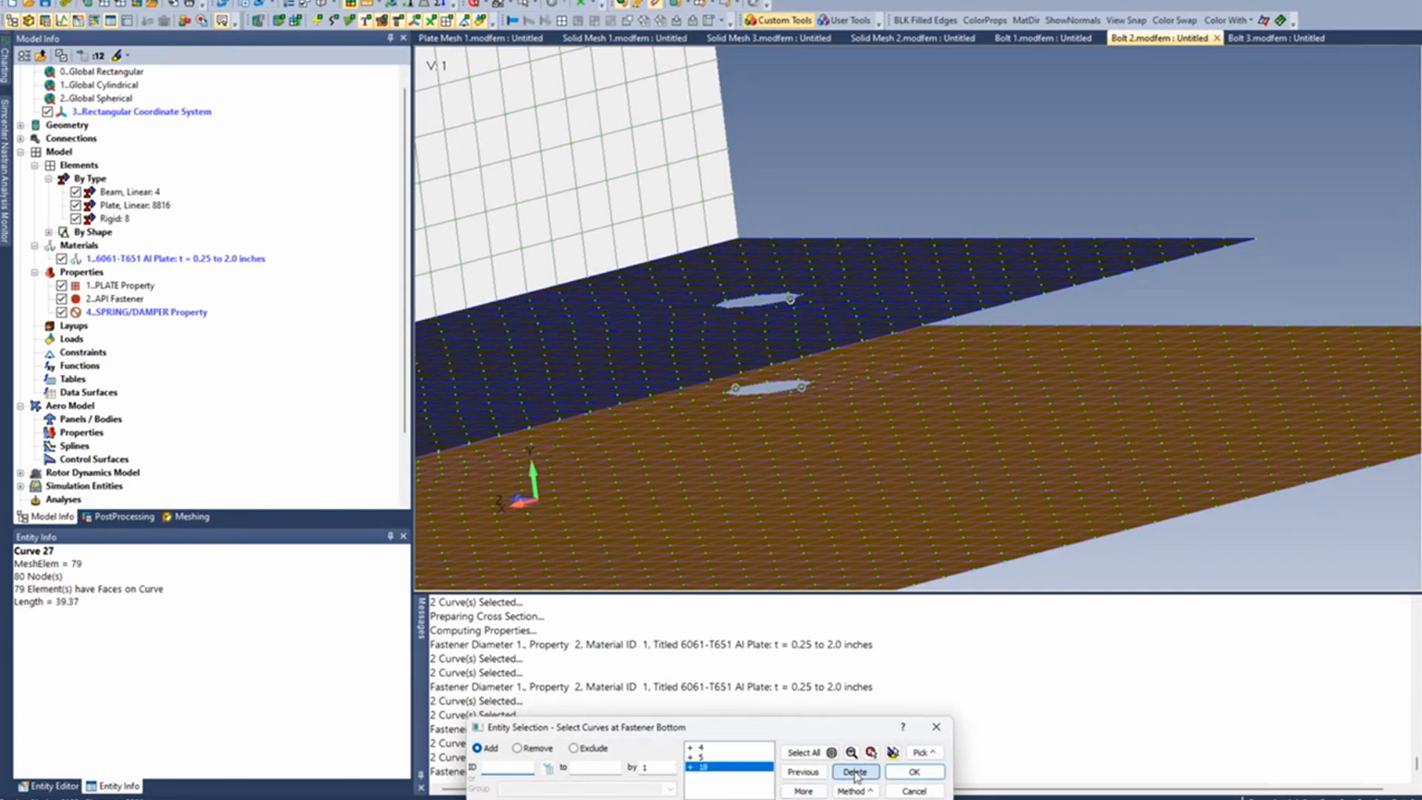
{"action": "left_click", "coordinate": [855, 771]}
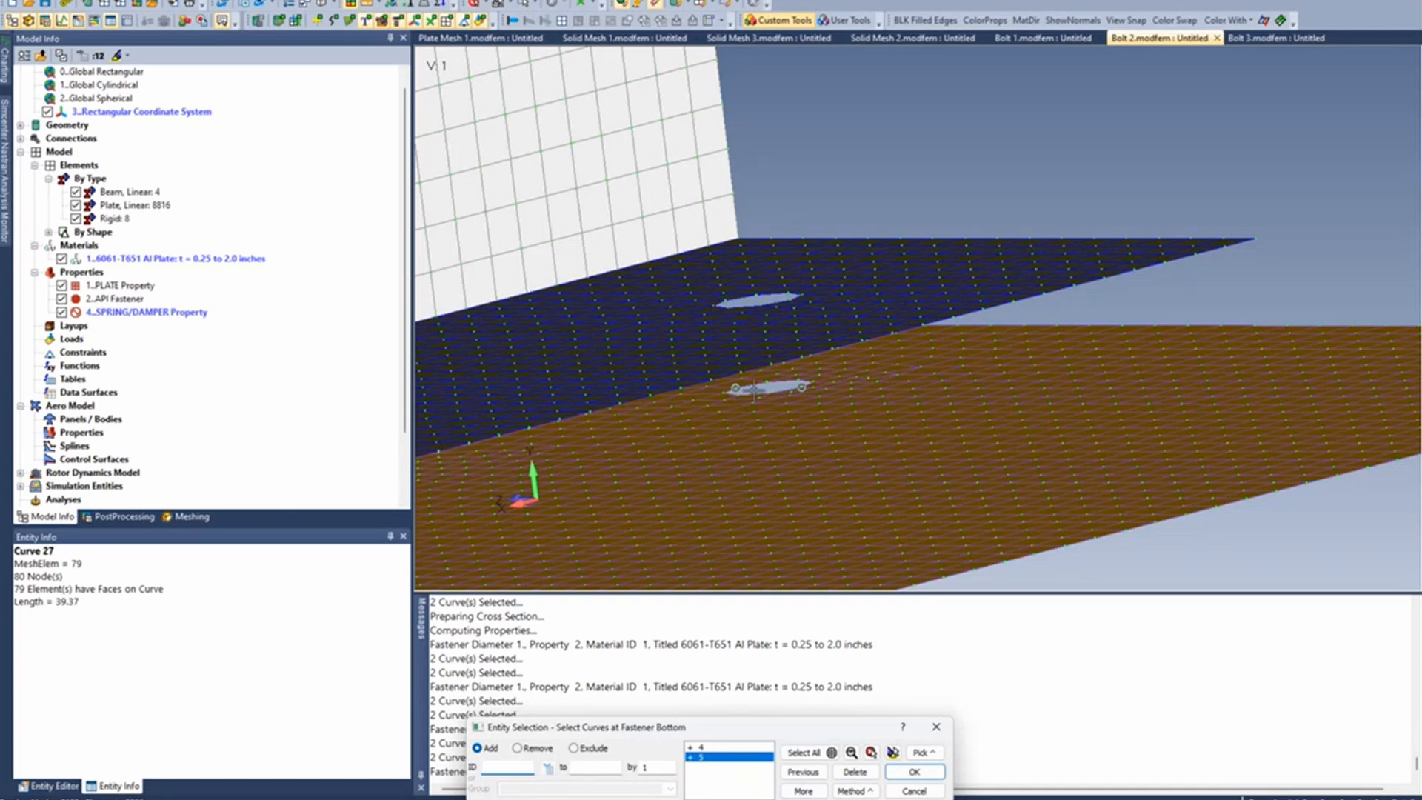
{"action": "left_click", "coordinate": [914, 771]}
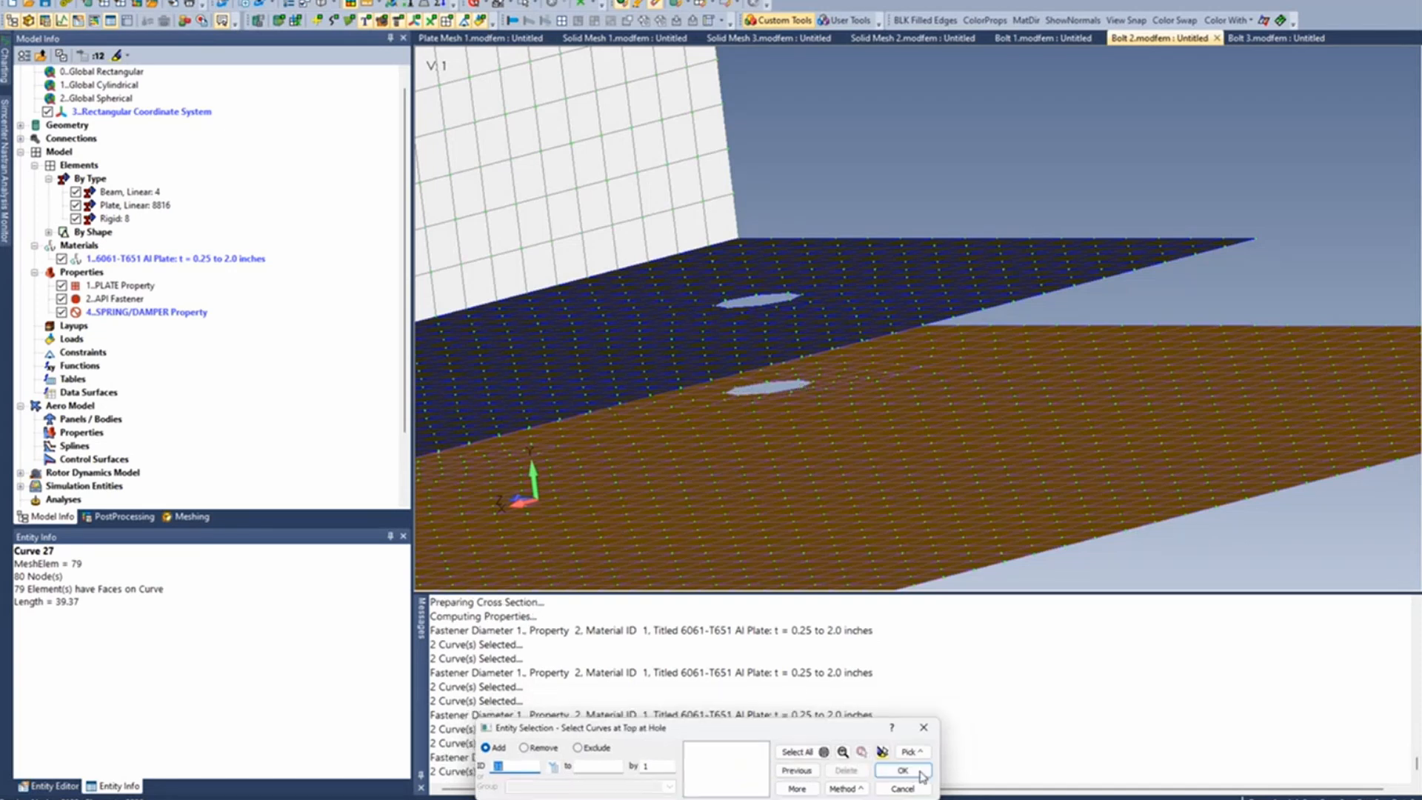
{"action": "left_click", "coordinate": [790, 299]}
{"action": "left_click", "coordinate": [715, 295]}
{"action": "key", "text": "Return"}
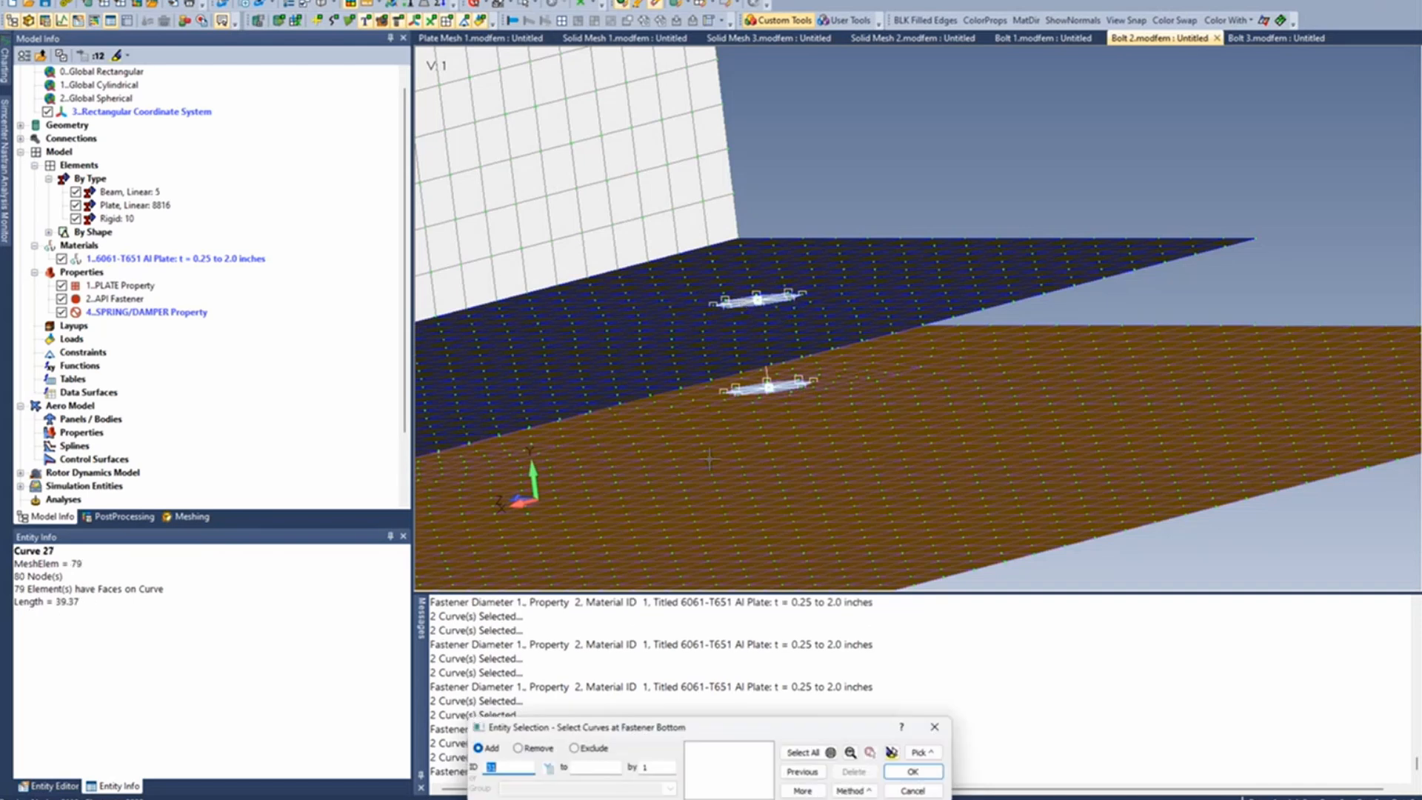
{"action": "scroll", "coordinate": [739, 519], "scroll_direction": "down", "scroll_amount": 3}
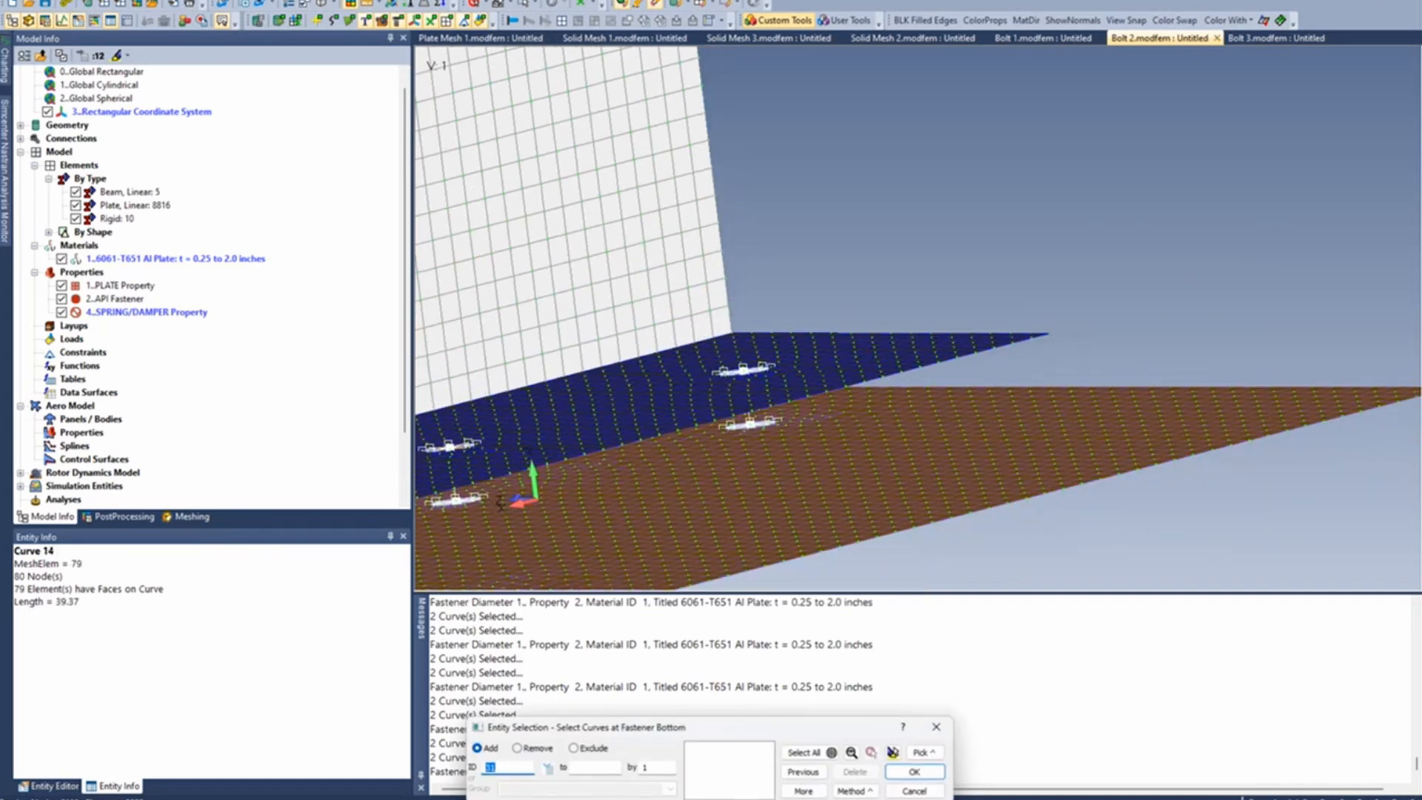
{"action": "key", "text": "Escape"}
- Edit the API Fastener beam property and set its circular bar cross-section radius to .4375
{"action": "middle_click_drag", "start_coordinate": [697, 532], "coordinate": [734, 435], "text": "ctrl"}
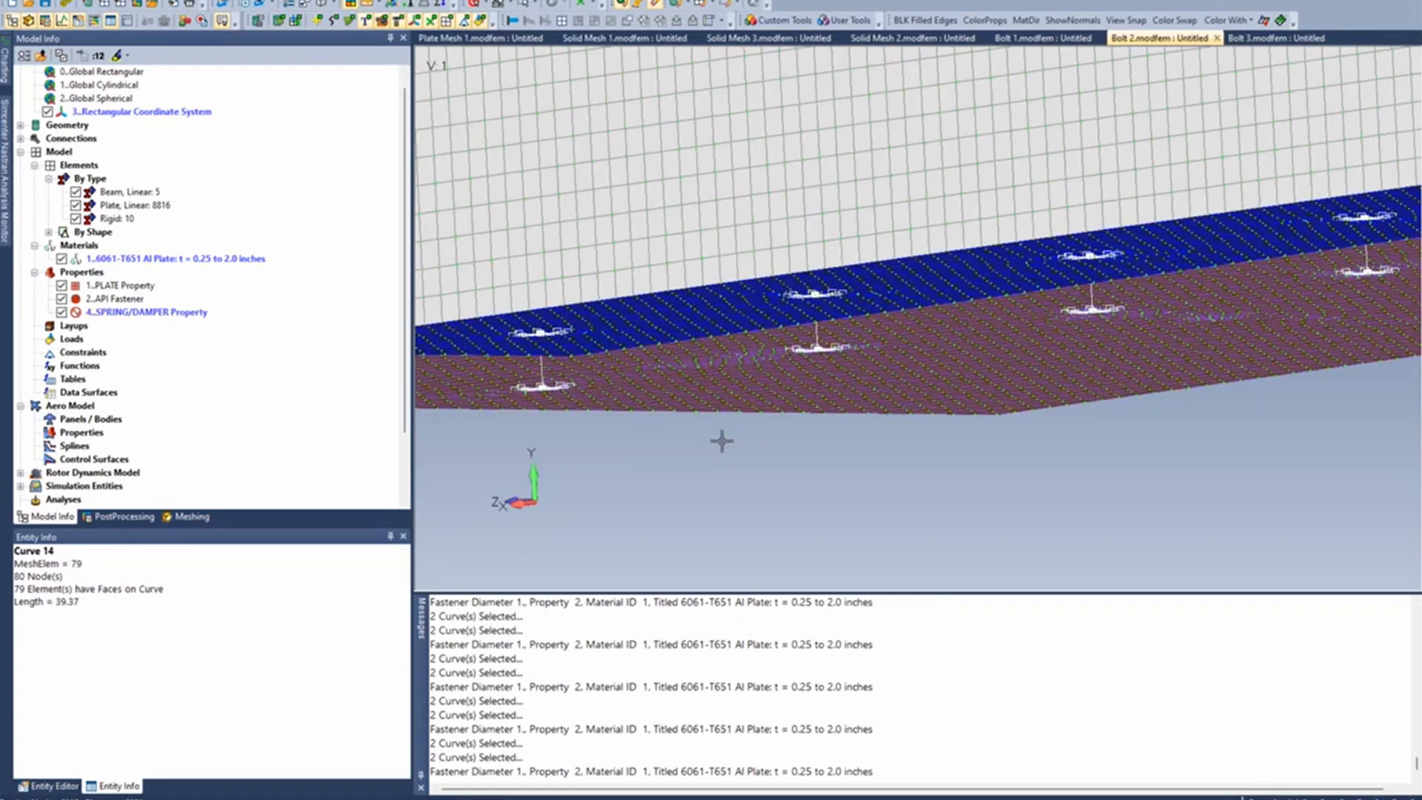
{"action": "middle_click_drag", "start_coordinate": [629, 416], "coordinate": [770, 445]}
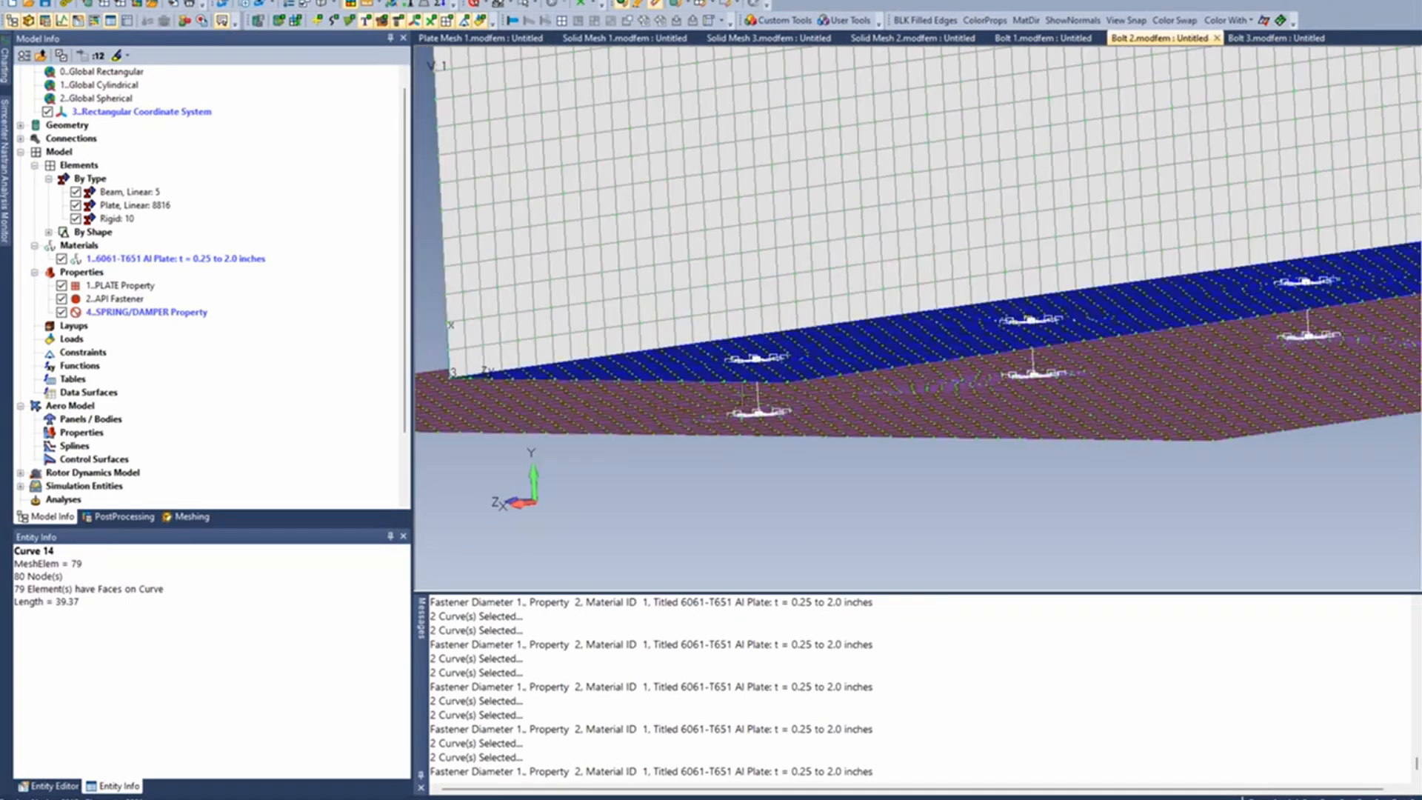
{"action": "left_click", "coordinate": [285, 3]}
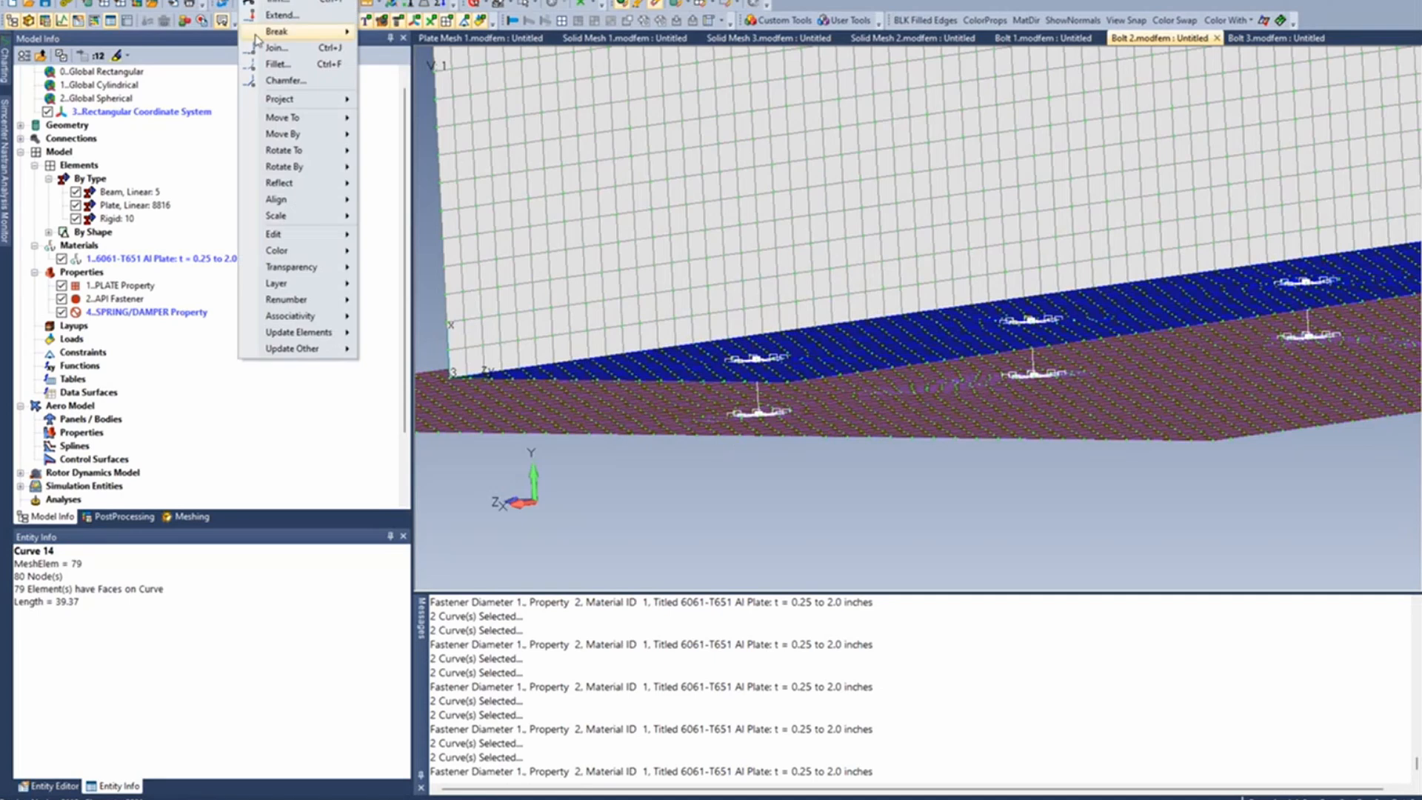
{"action": "mouse_move", "coordinate": [278, 243]}
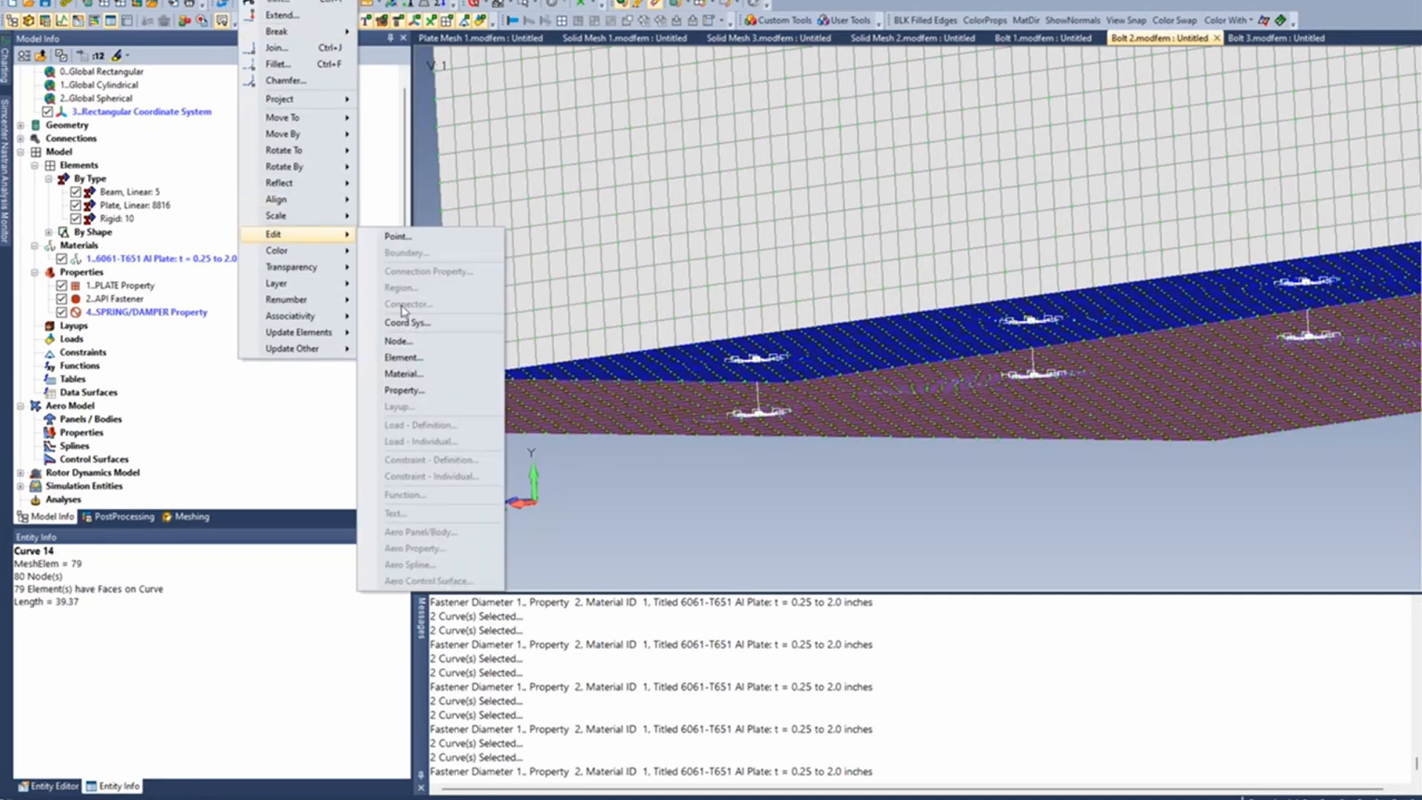
{"action": "left_click", "coordinate": [414, 396]}
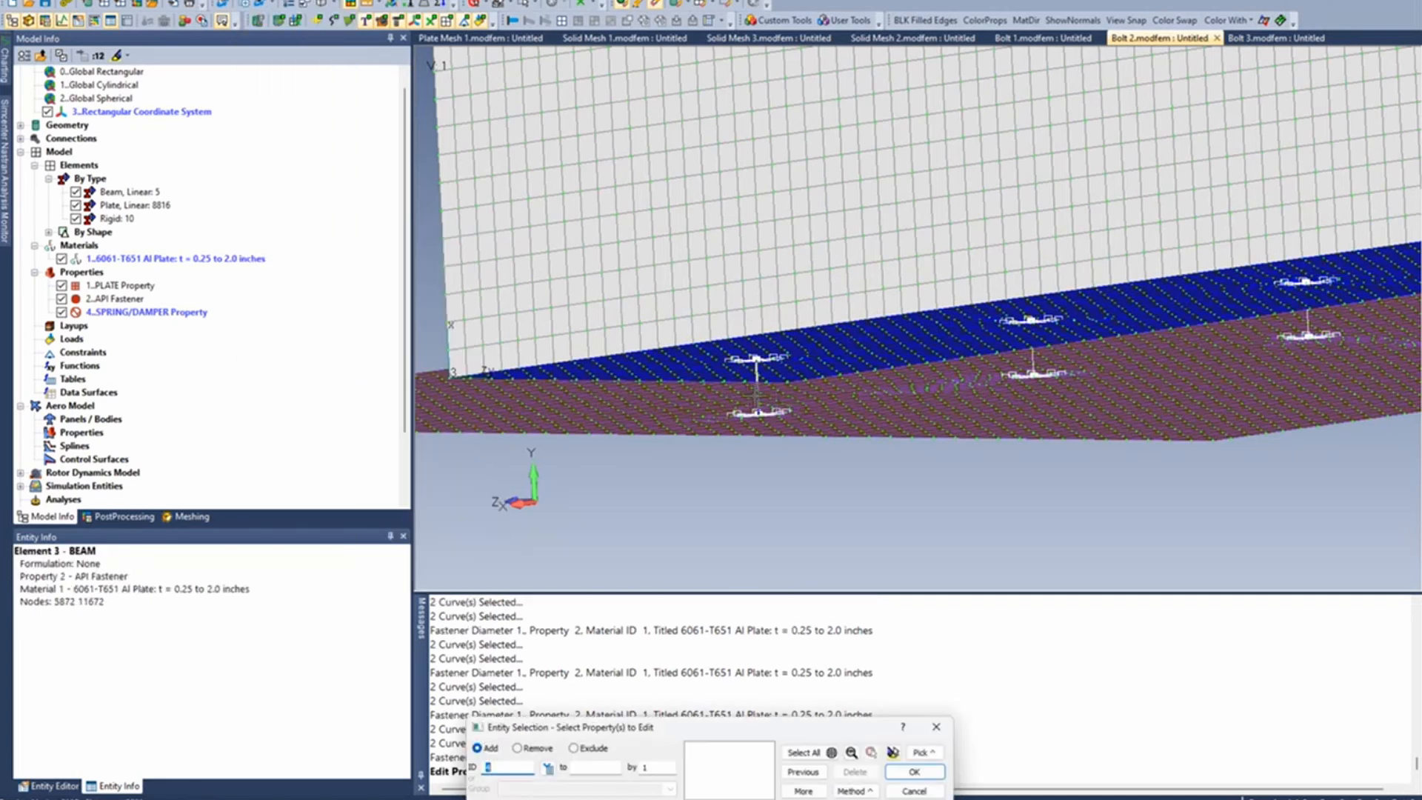
{"action": "double_click", "coordinate": [756, 395]}
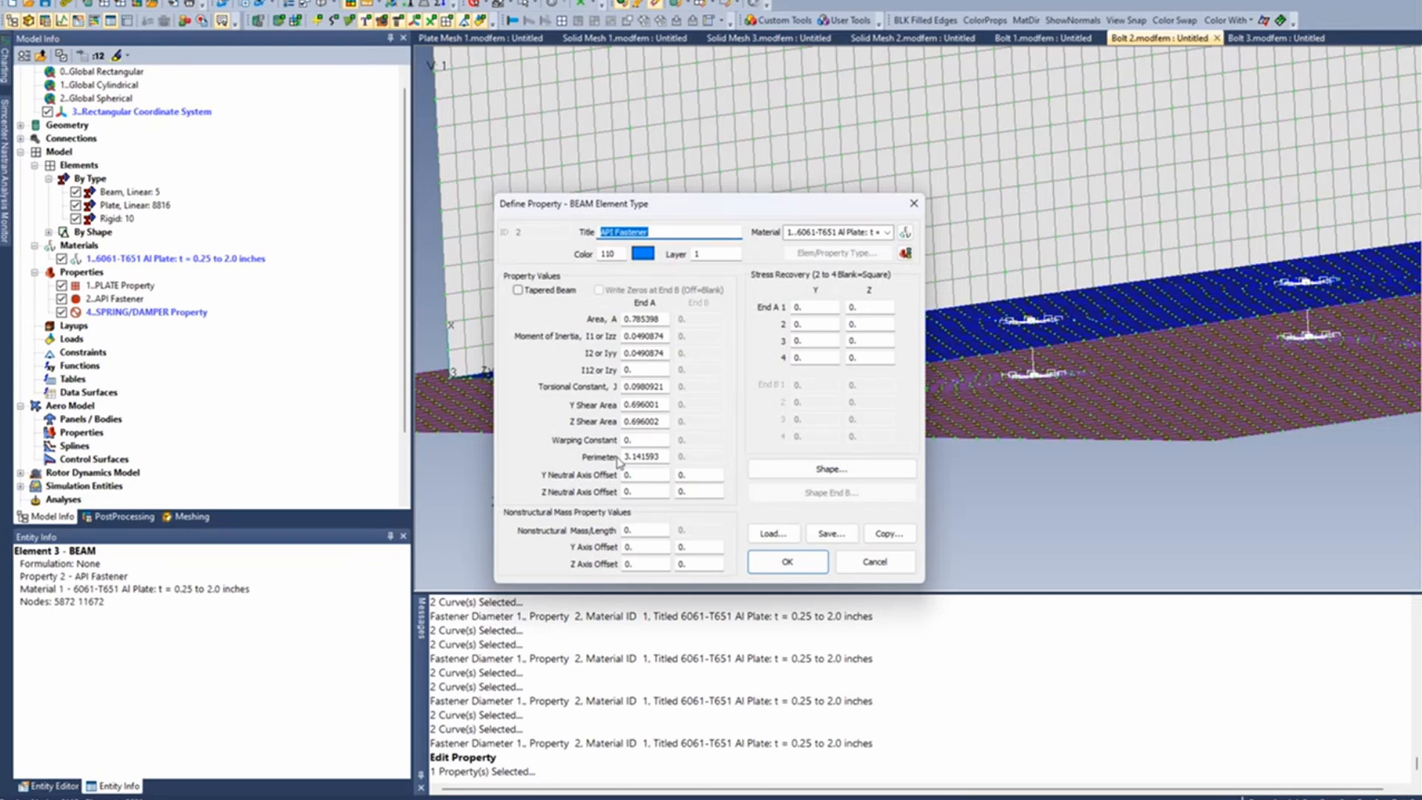
{"action": "left_click", "coordinate": [847, 472]}
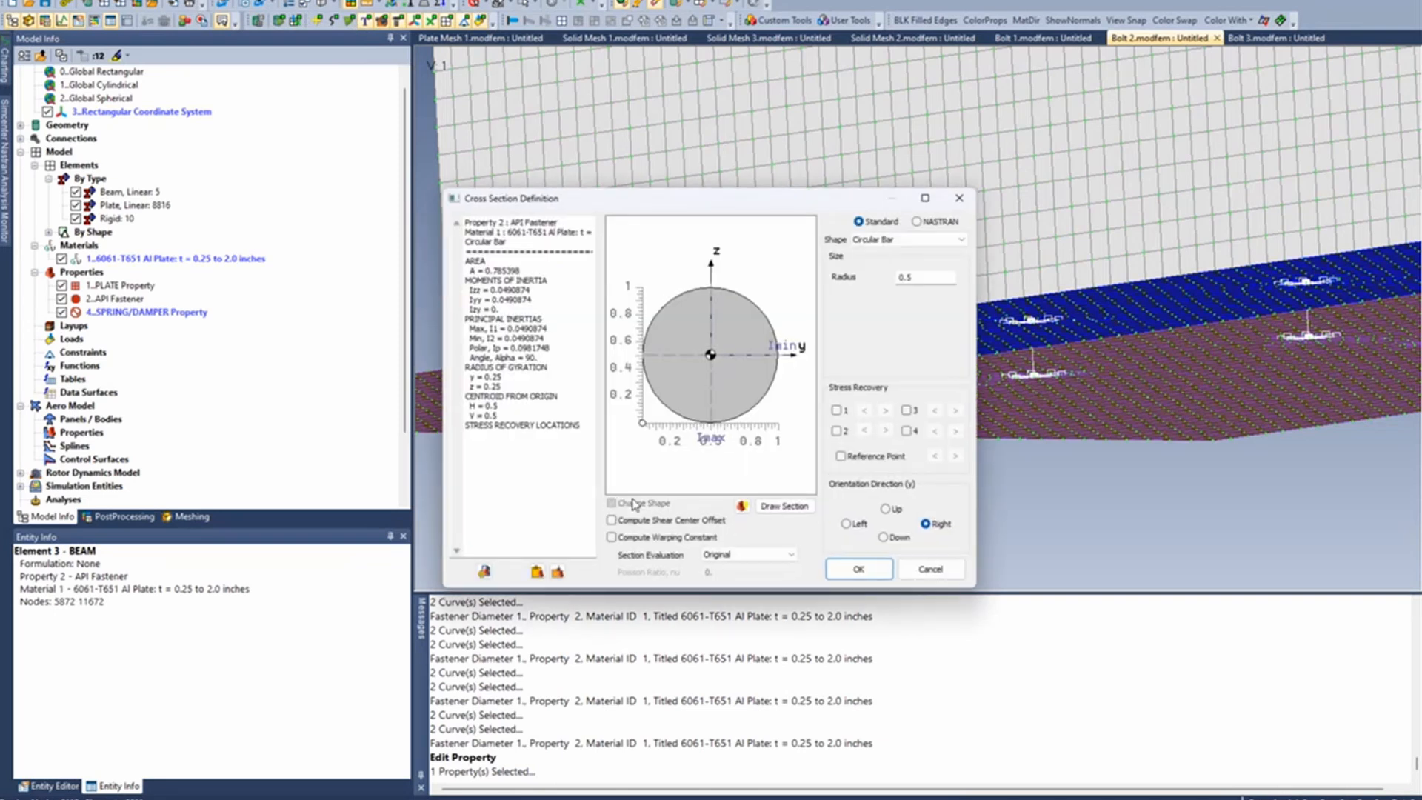
{"action": "double_click", "coordinate": [908, 280]}
{"action": "type", "text": "."}
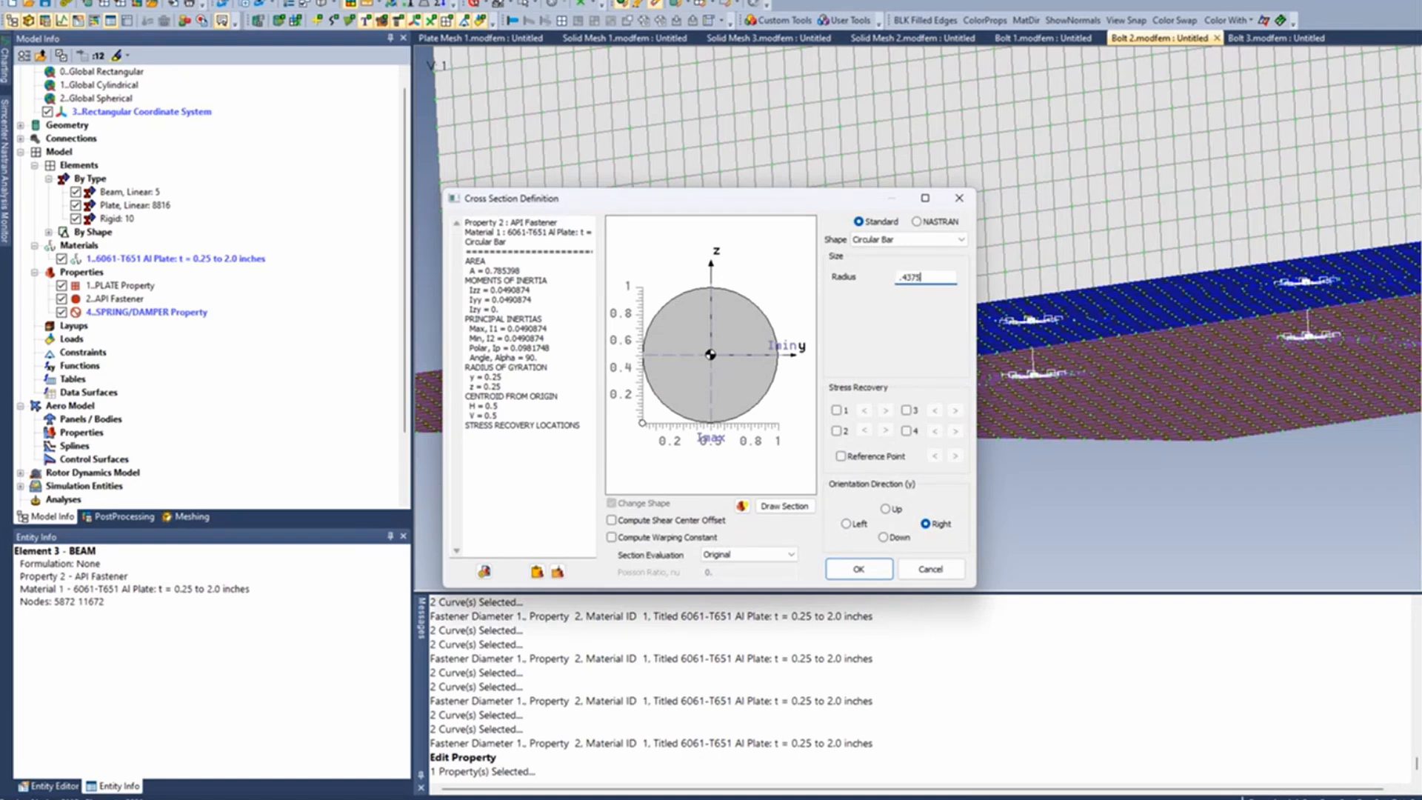
{"action": "left_click", "coordinate": [858, 570]}
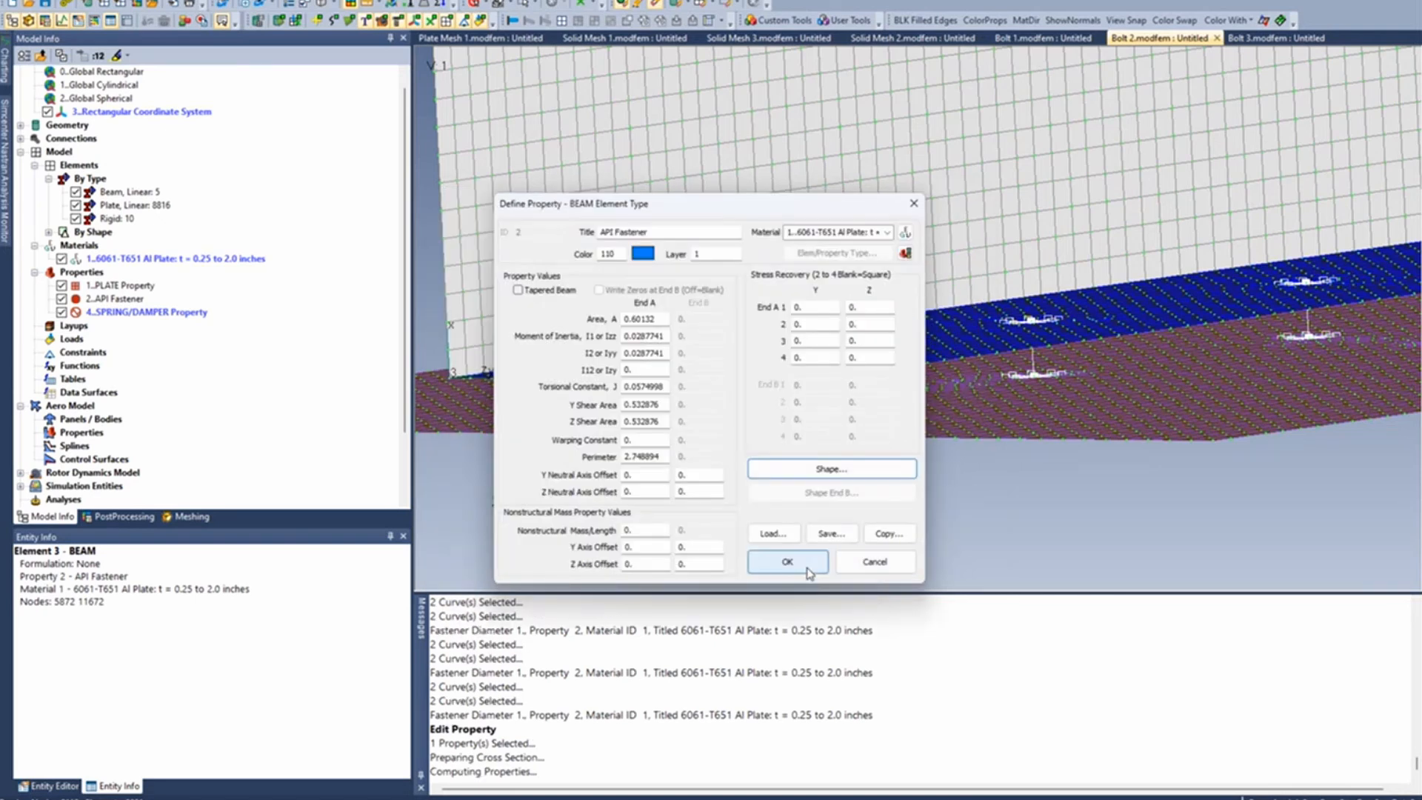
{"action": "left_click", "coordinate": [808, 569]}
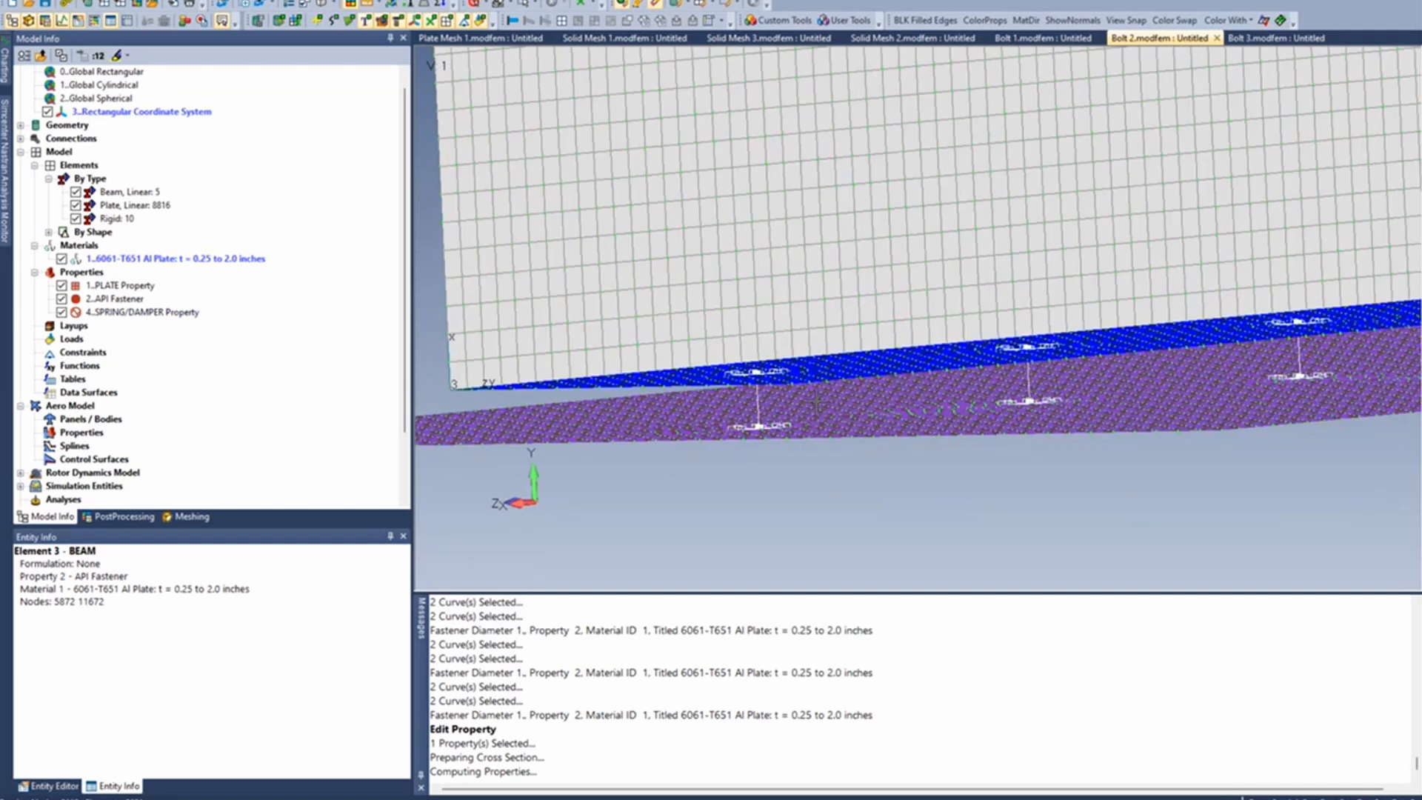
- Create a new load set titled Preload
{"action": "mouse_move", "coordinate": [874, 415]}
{"action": "middle_mouse_down"}
{"action": "mouse_move", "coordinate": [820, 392]}
{"action": "mouse_move", "coordinate": [881, 422]}
{"action": "middle_mouse_up"}
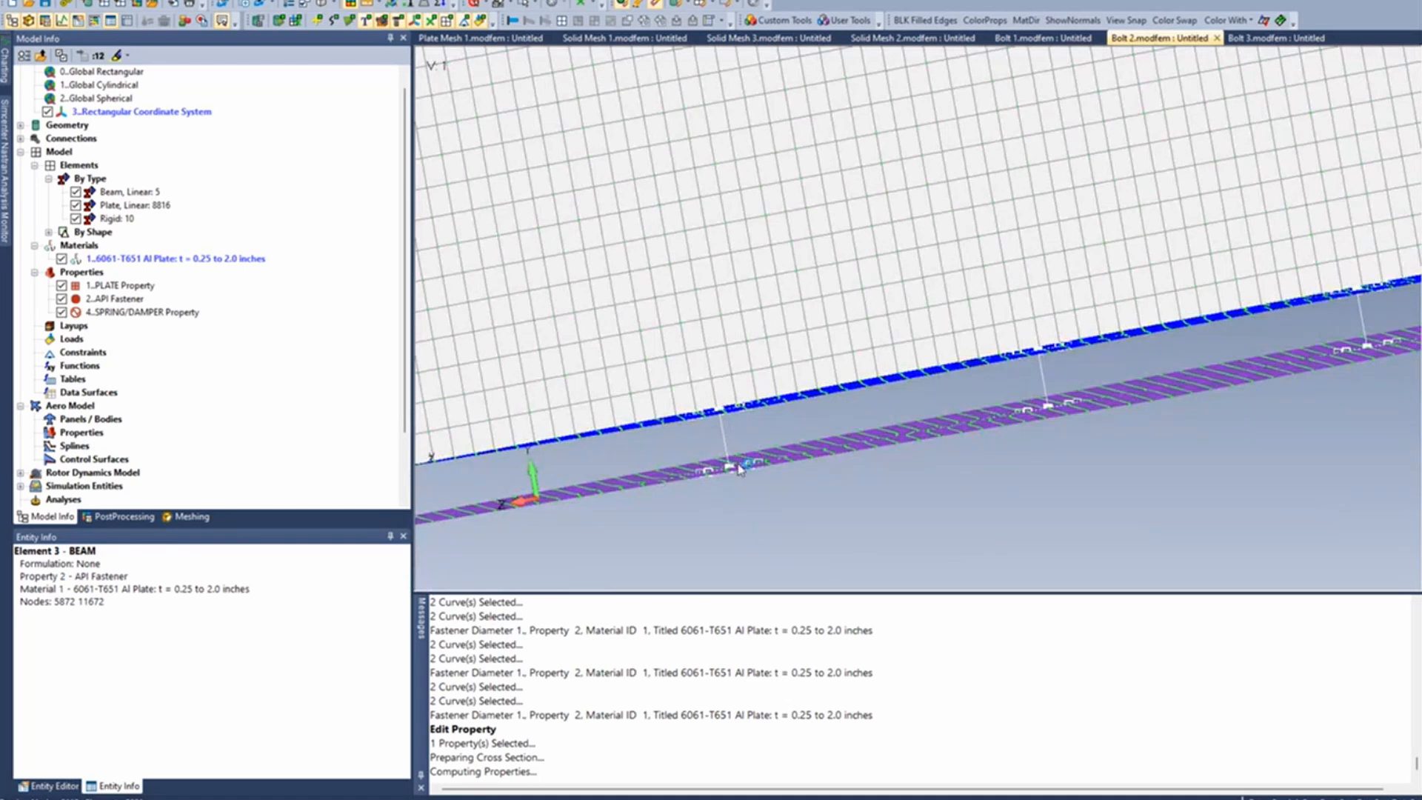
{"action": "scroll", "coordinate": [739, 468], "scroll_direction": "down", "scroll_amount": 2}
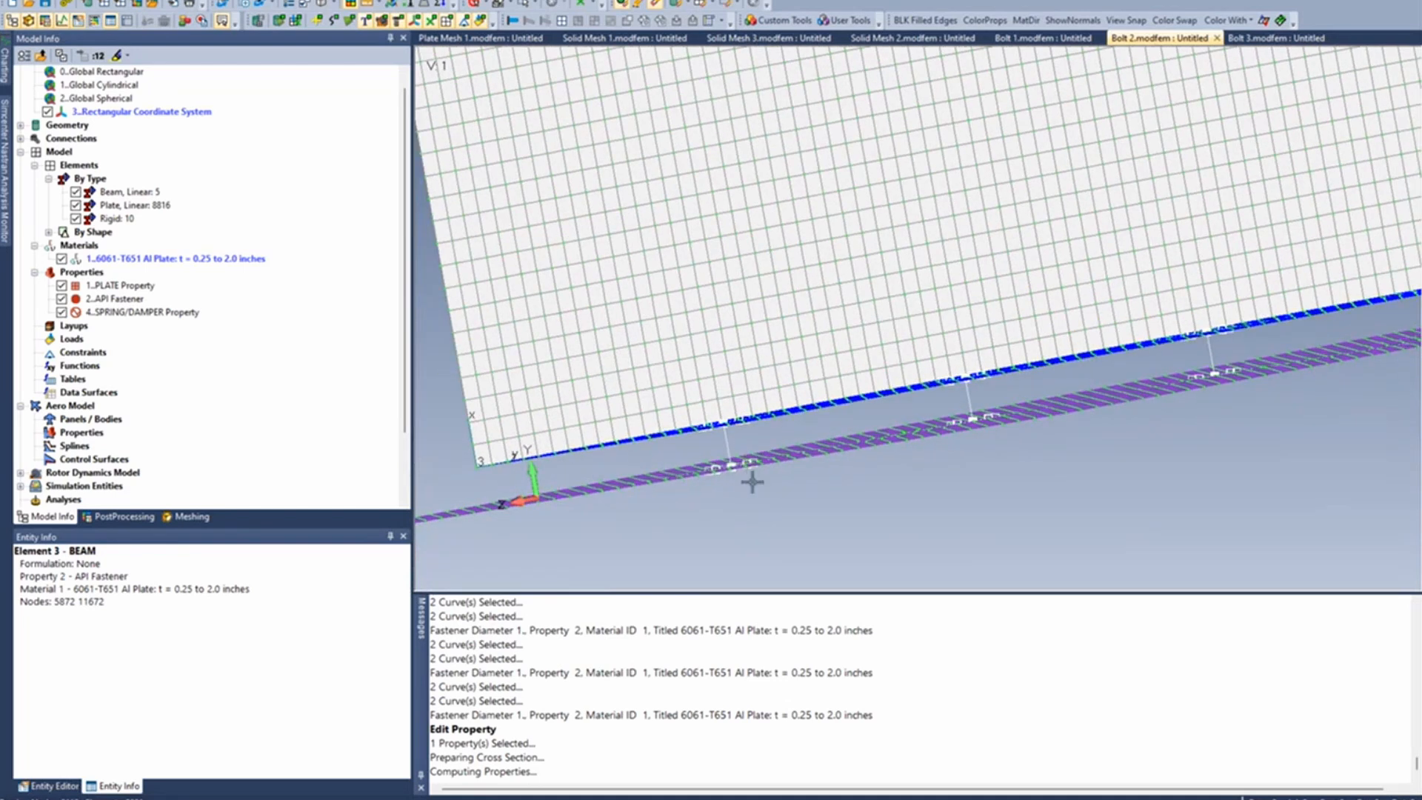
{"action": "scroll", "coordinate": [751, 474], "scroll_direction": "down", "scroll_amount": 2}
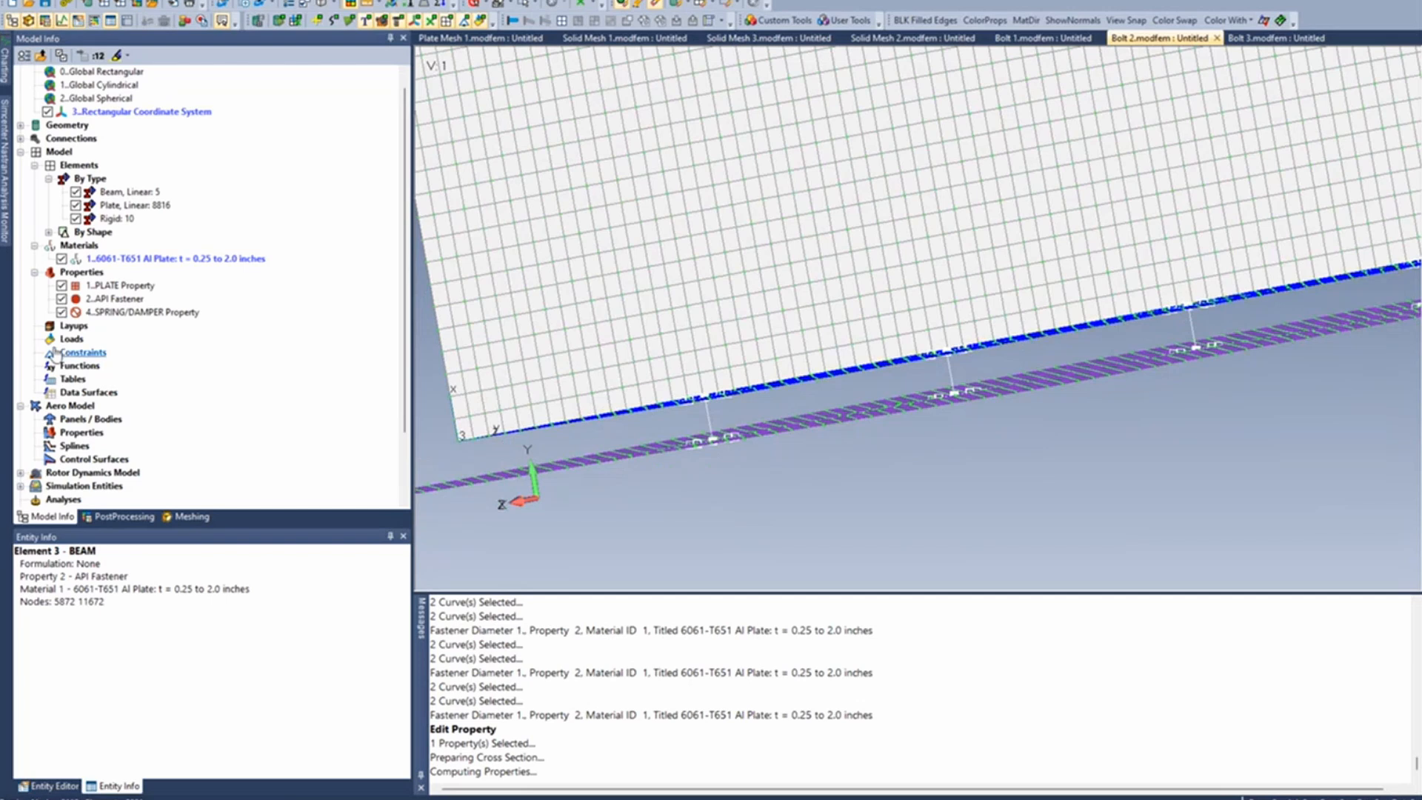
{"action": "right_click", "coordinate": [78, 326]}
{"action": "right_click", "coordinate": [78, 339]}
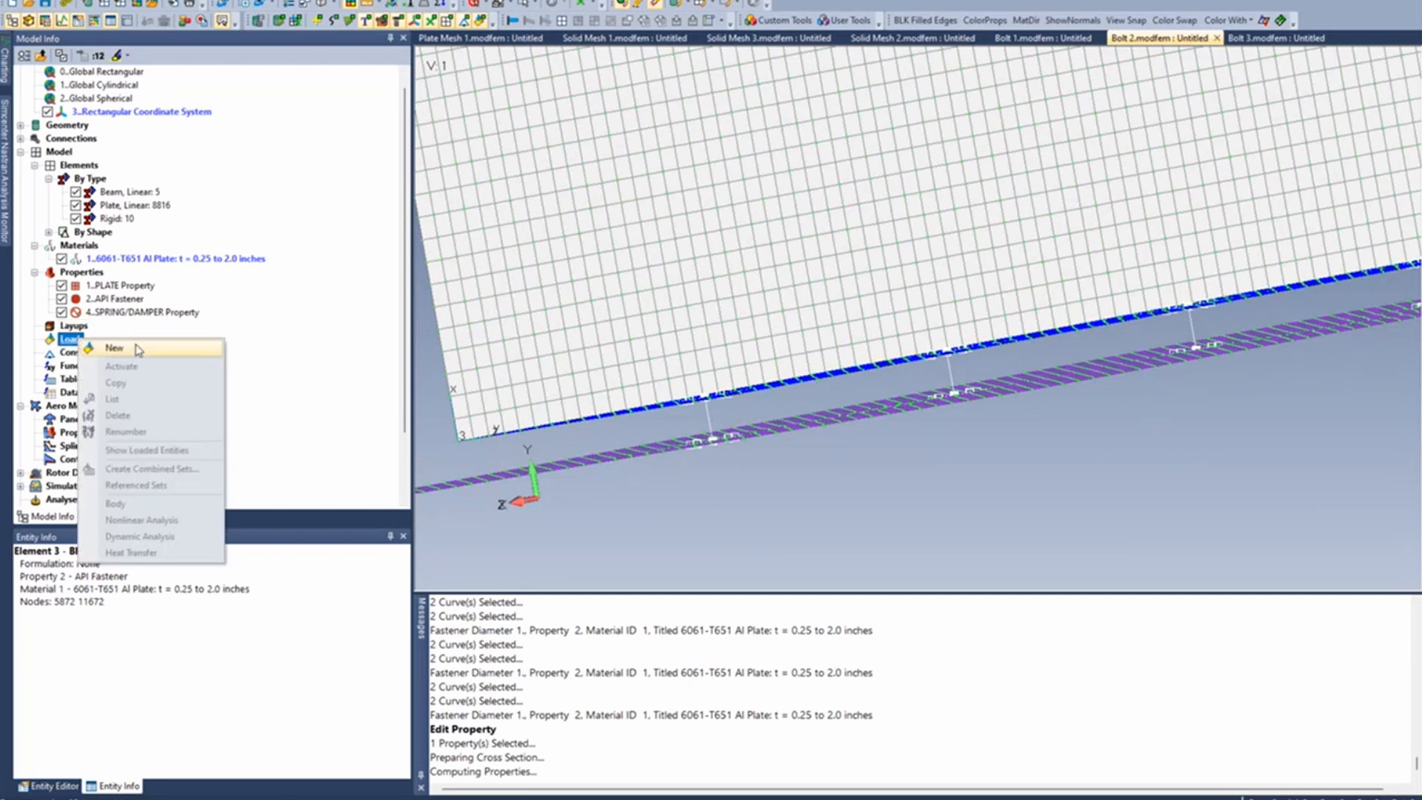
{"action": "left_click", "coordinate": [115, 347]}
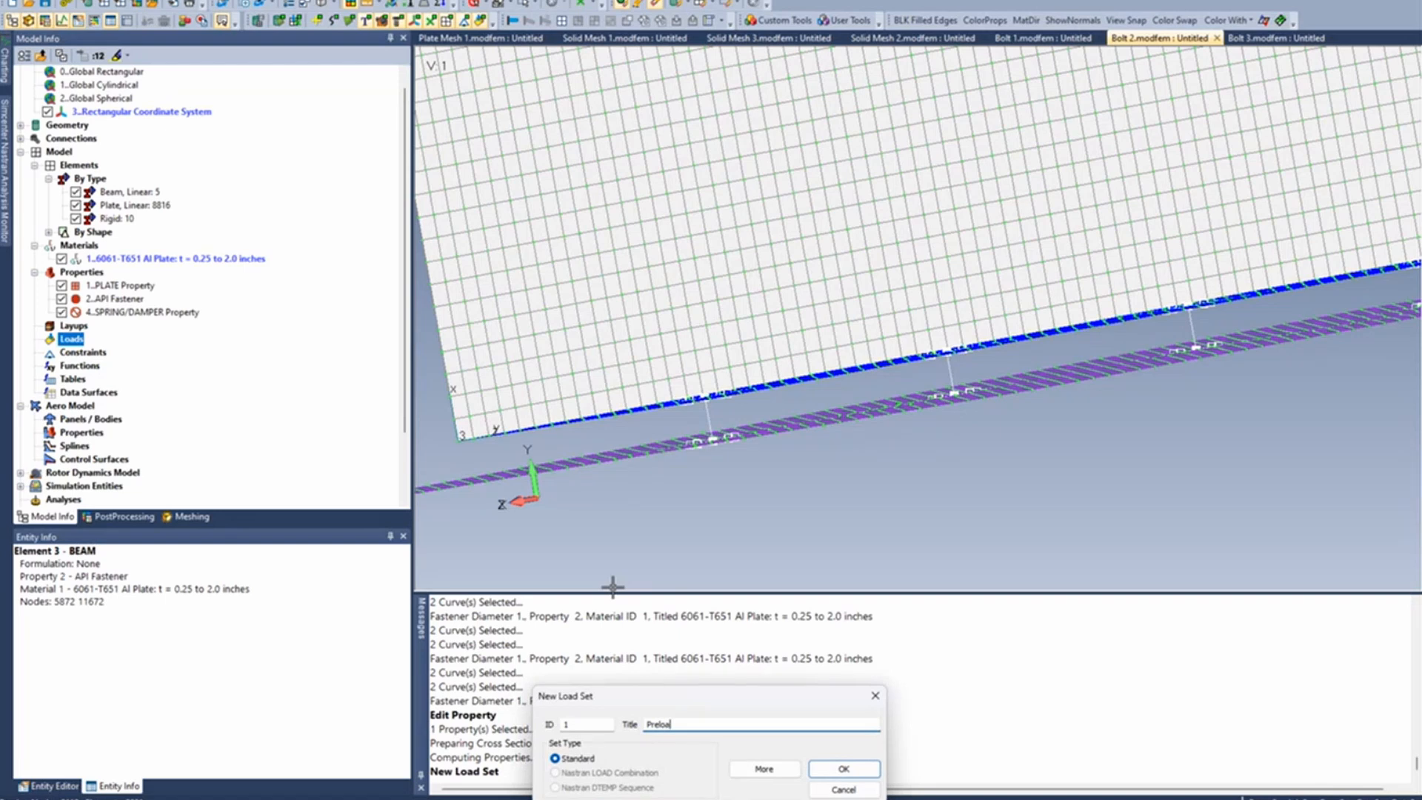
{"action": "type", "text": "Preload"}
{"action": "key", "text": "Return"}
- Add a bolt preload force of 350 to all fastener beams in the Preload load set, selecting the elements by type
{"action": "right_click", "coordinate": [139, 366]}
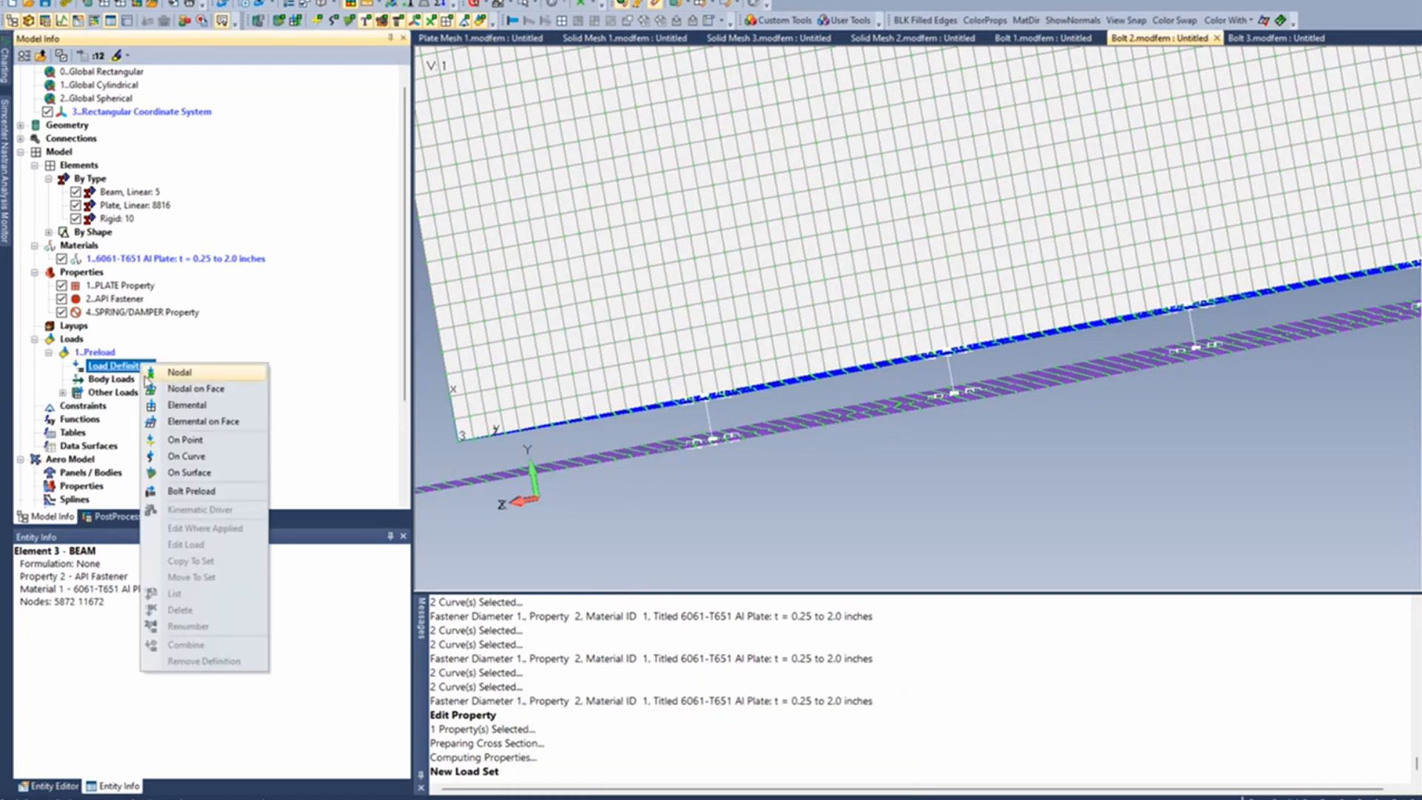
{"action": "left_click", "coordinate": [178, 491]}
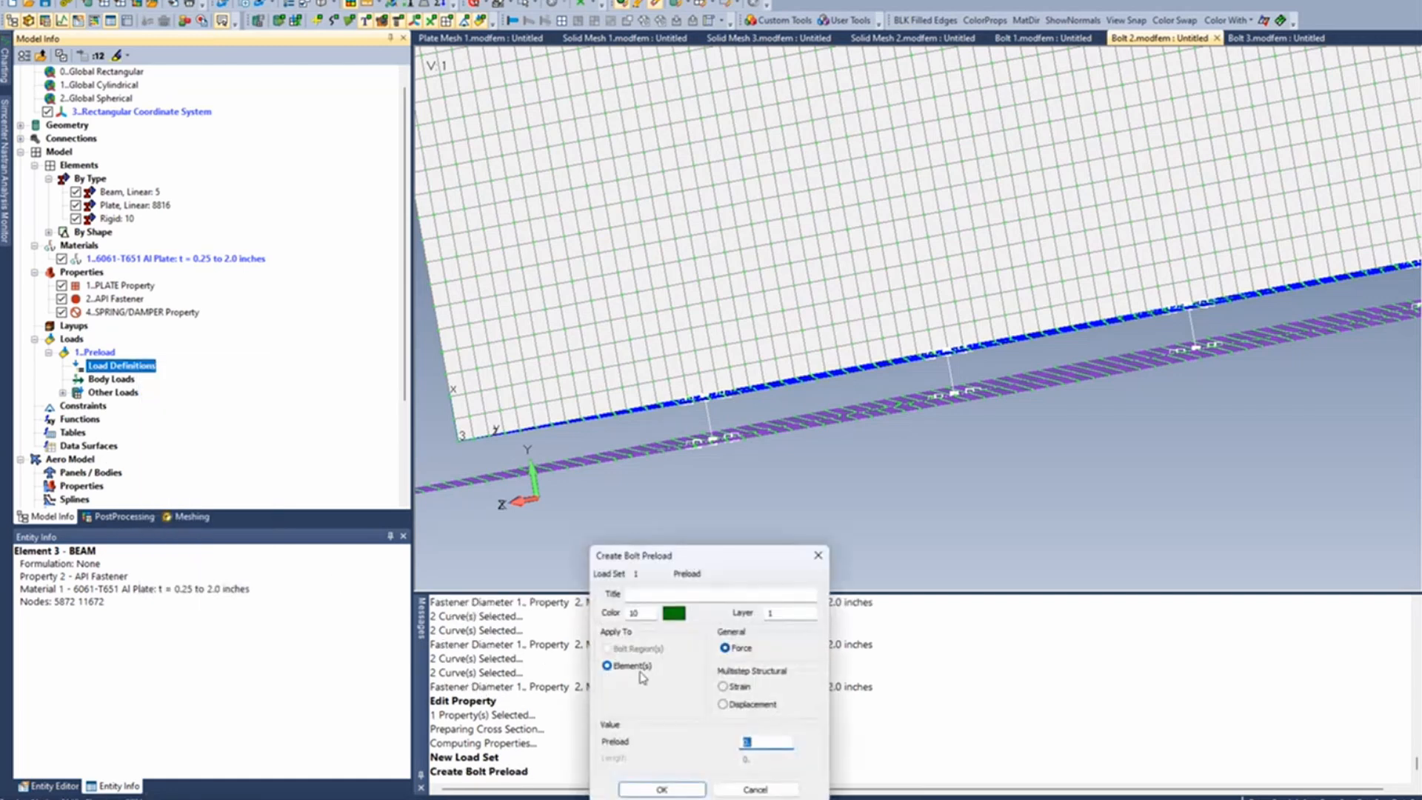
{"action": "type", "text": "35"}
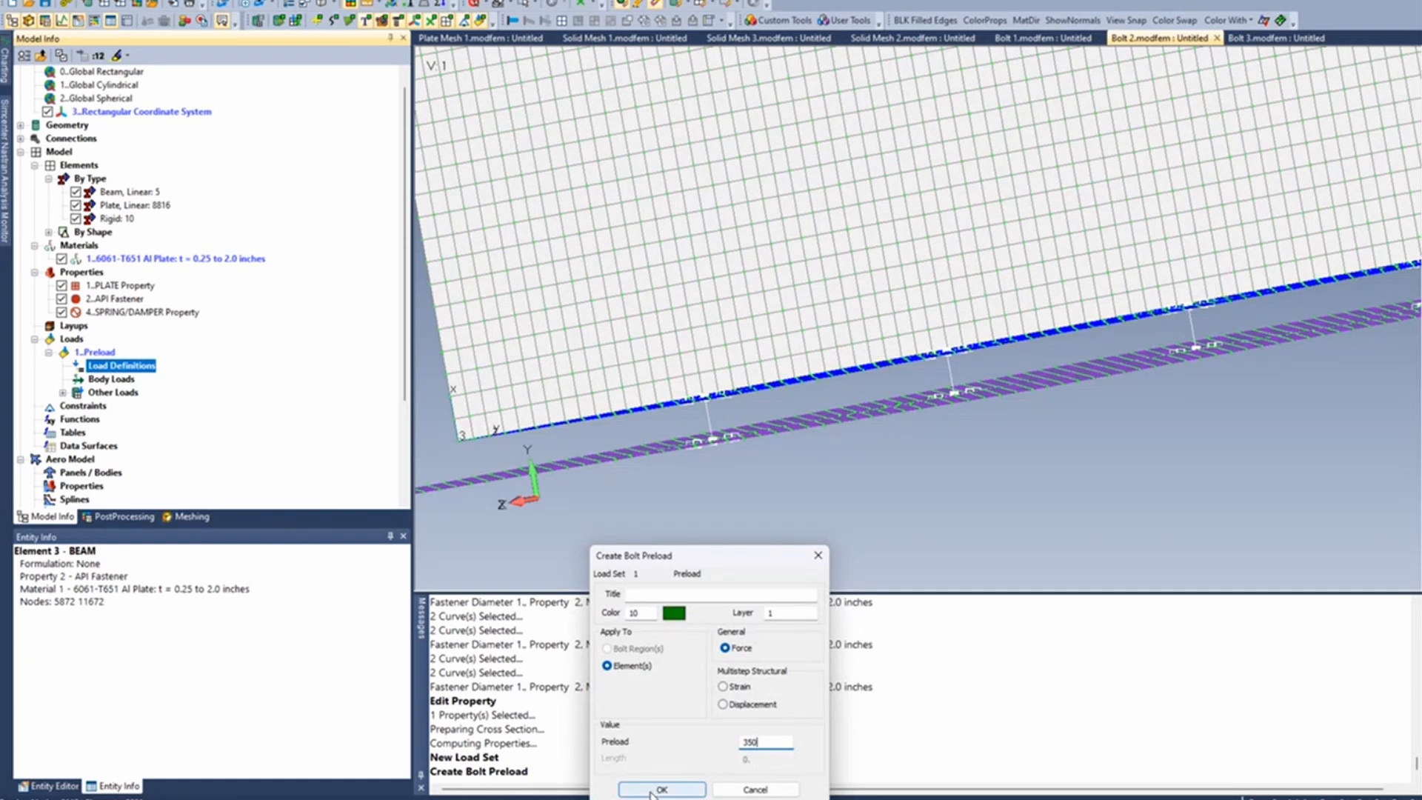
{"action": "left_click", "coordinate": [652, 789]}
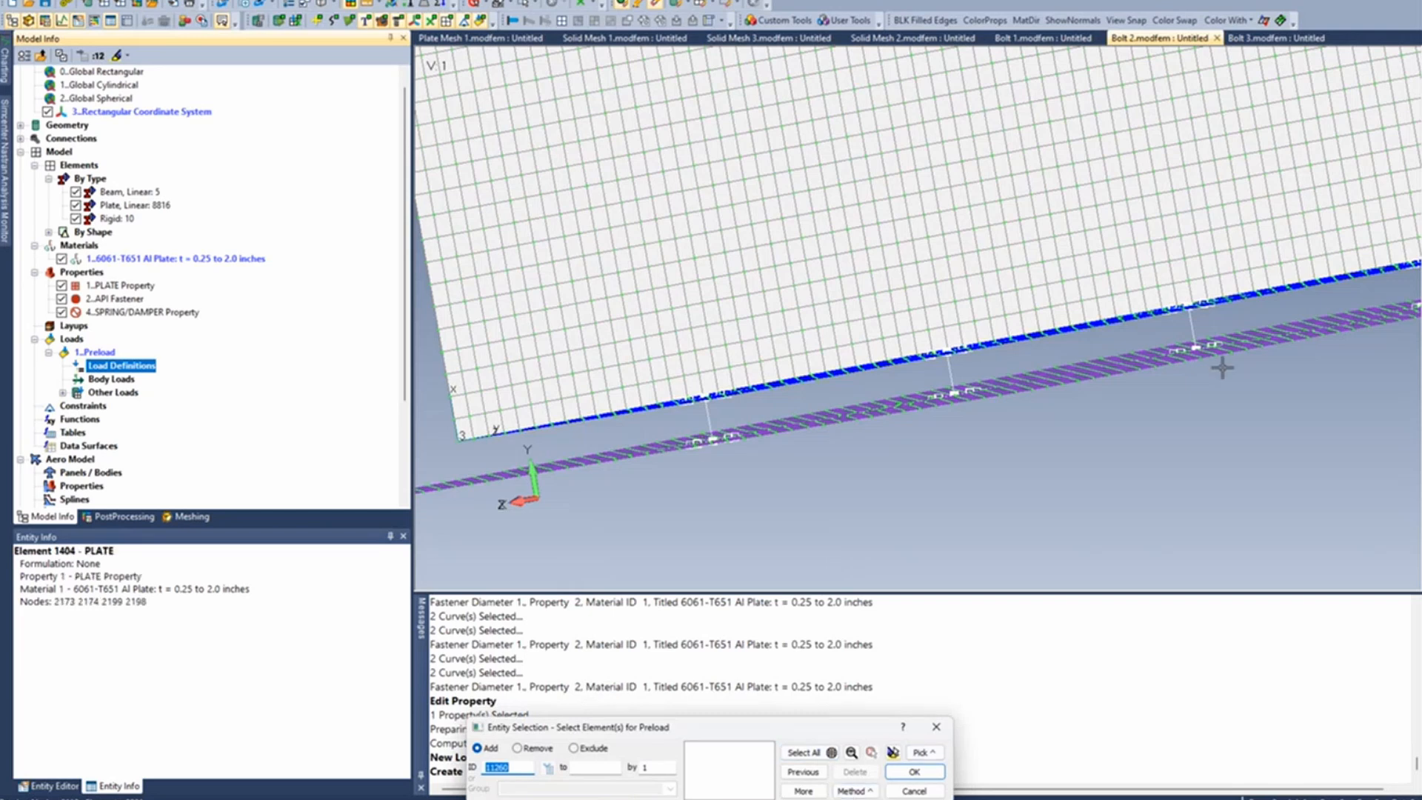
{"action": "left_click", "coordinate": [852, 790]}
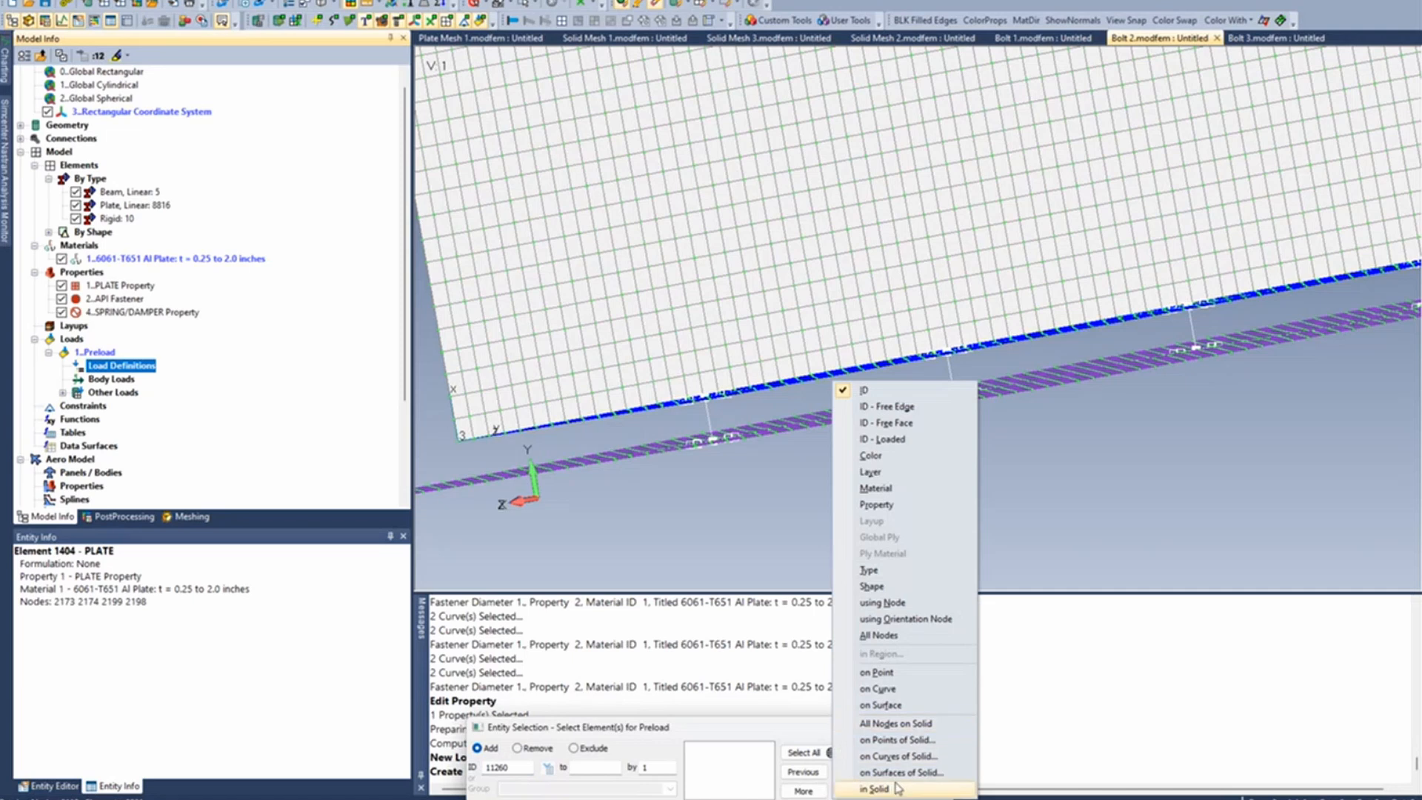
{"action": "left_click", "coordinate": [873, 570]}
{"action": "left_click", "coordinate": [714, 416]}
{"action": "key", "text": "Return"}
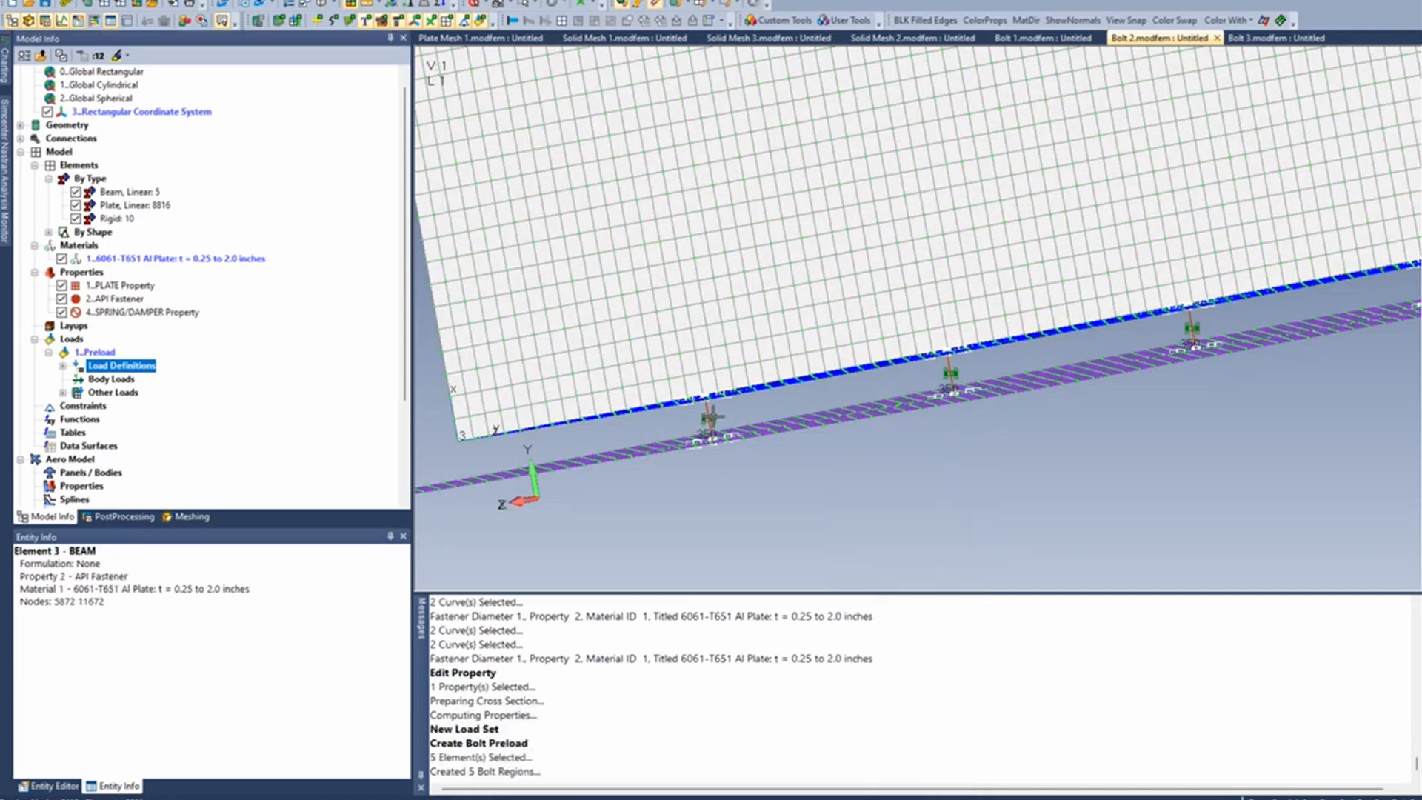
- Undo the bolt preload, the new load set, the fastener property edit and the hole-to-hole fastener creation
{"action": "middle_click_drag", "start_coordinate": [974, 501], "coordinate": [1034, 514]}
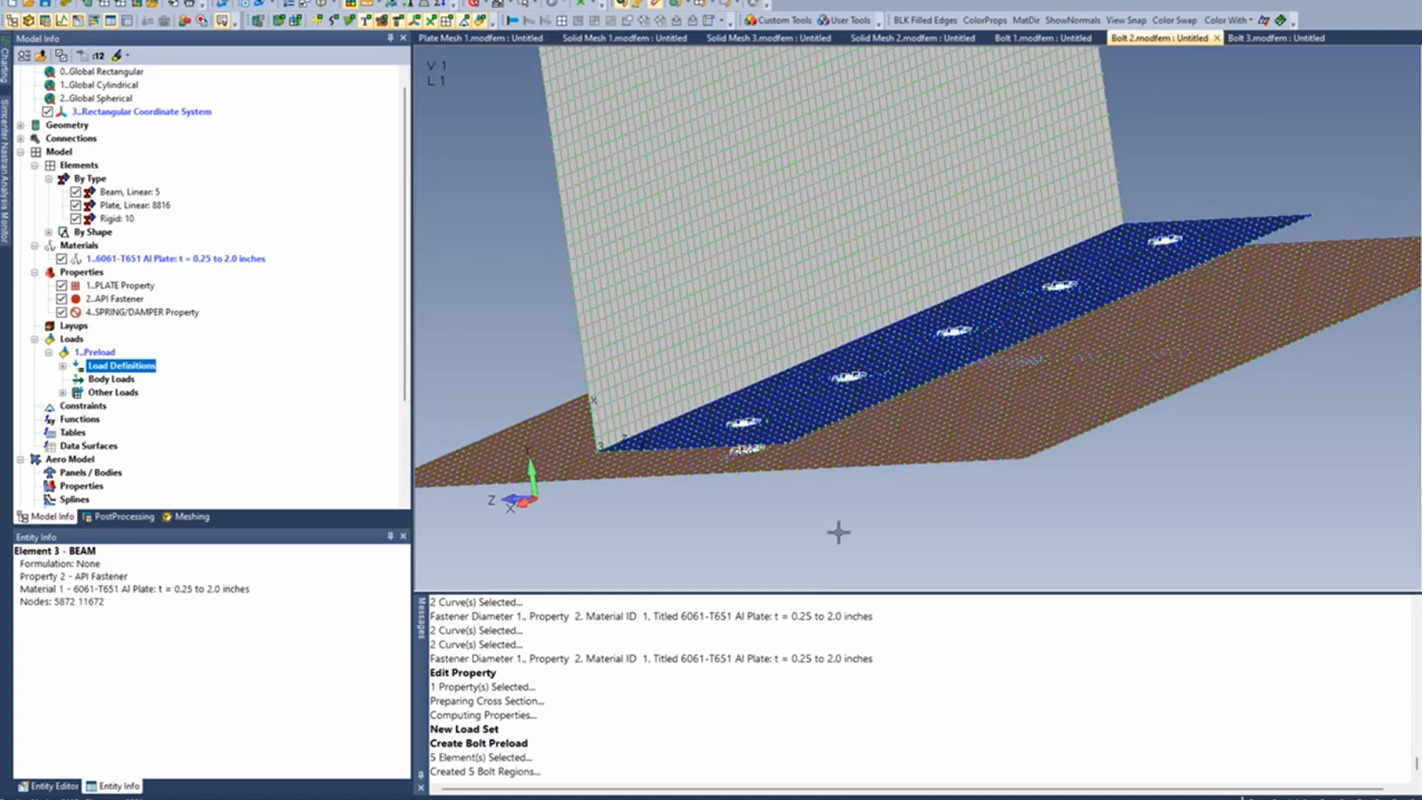
{"action": "key", "text": "ctrl+z"}
{"action": "key", "text": "ctrl+z"}
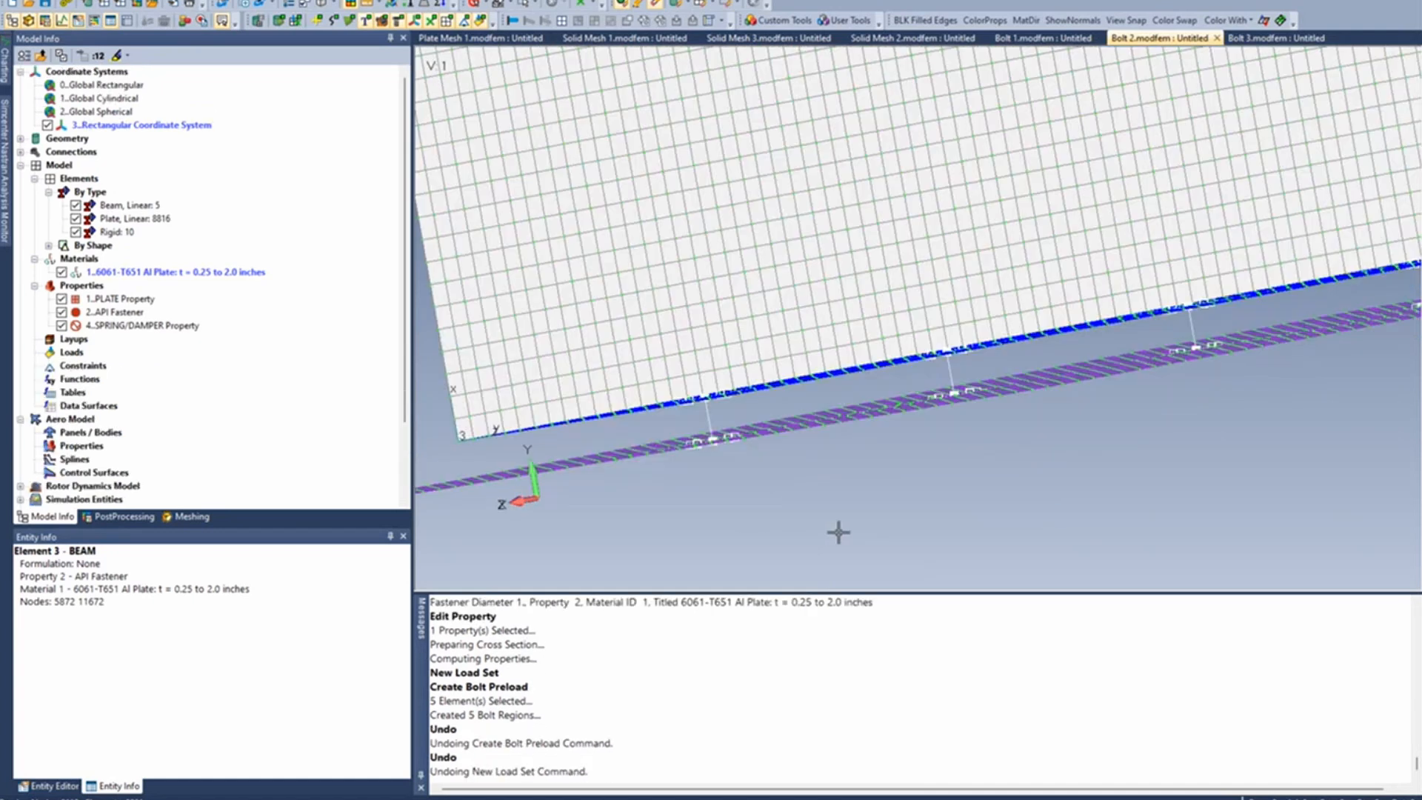
{"action": "key", "text": "ctrl+z"}
{"action": "key", "text": "ctrl+z"}
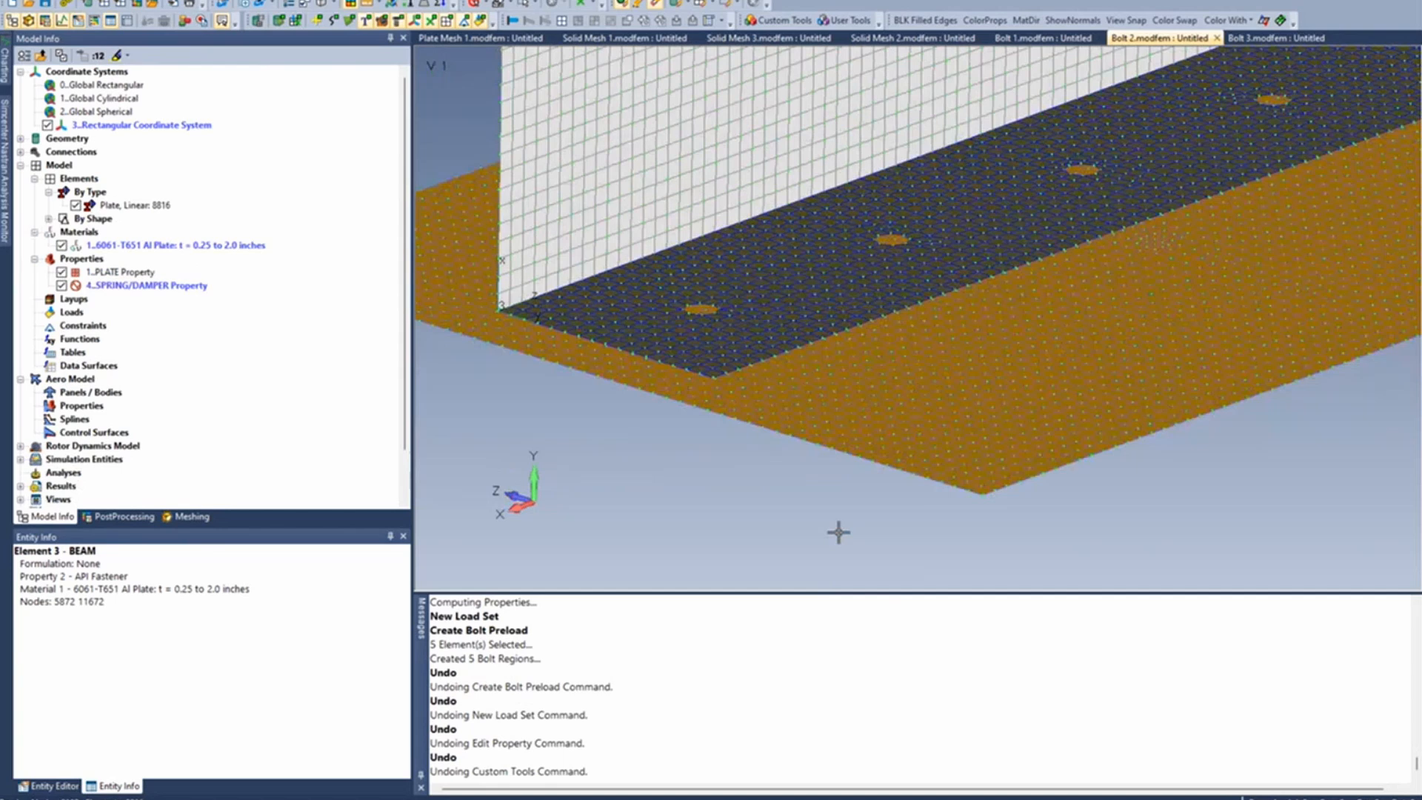
- Switch to the Bolt 3 model and examine the plate mesh around its front bolt hole
{"action": "left_click", "coordinate": [1267, 37]}
{"action": "scroll", "coordinate": [781, 547], "scroll_direction": "up", "scroll_amount": 2}
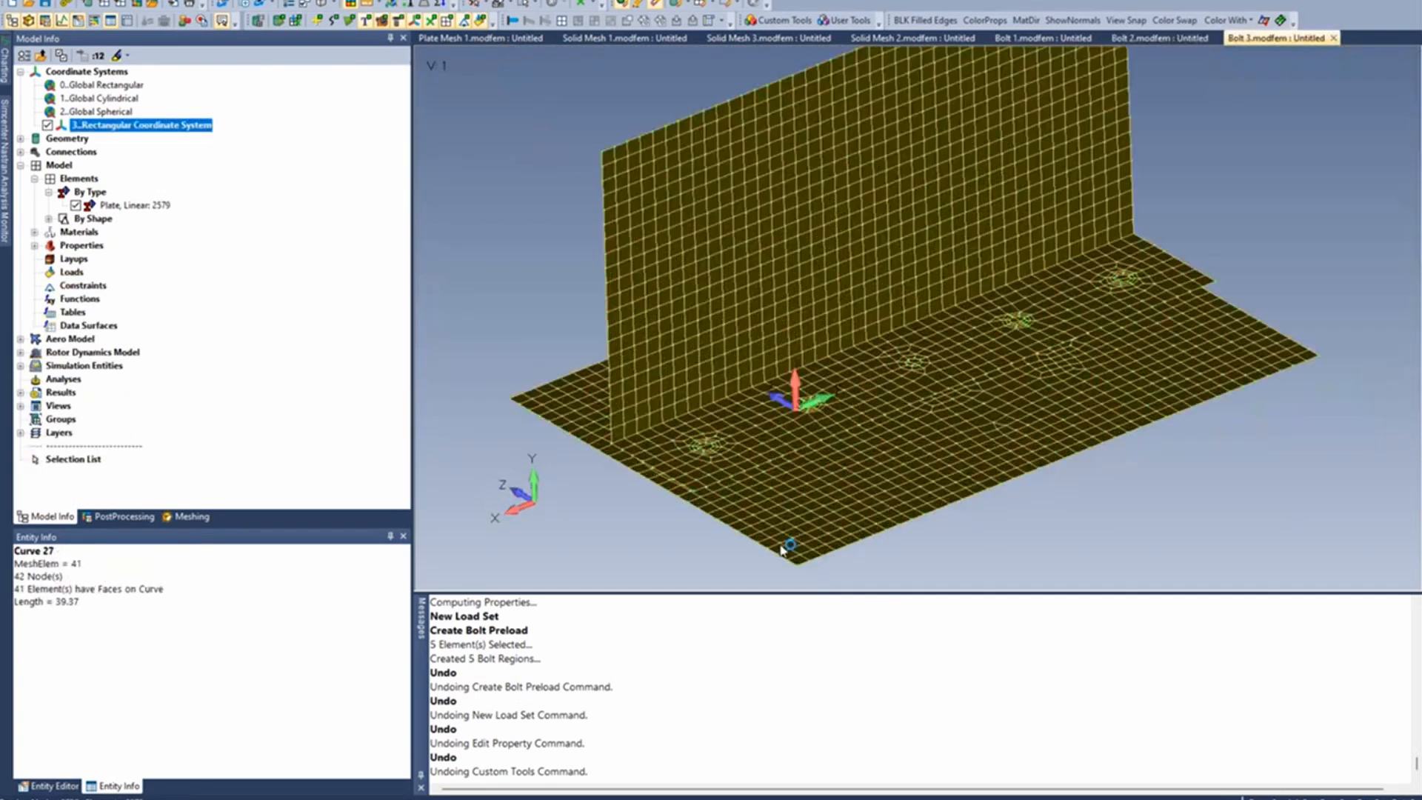
{"action": "scroll", "coordinate": [785, 540], "scroll_direction": "down", "scroll_amount": 3}
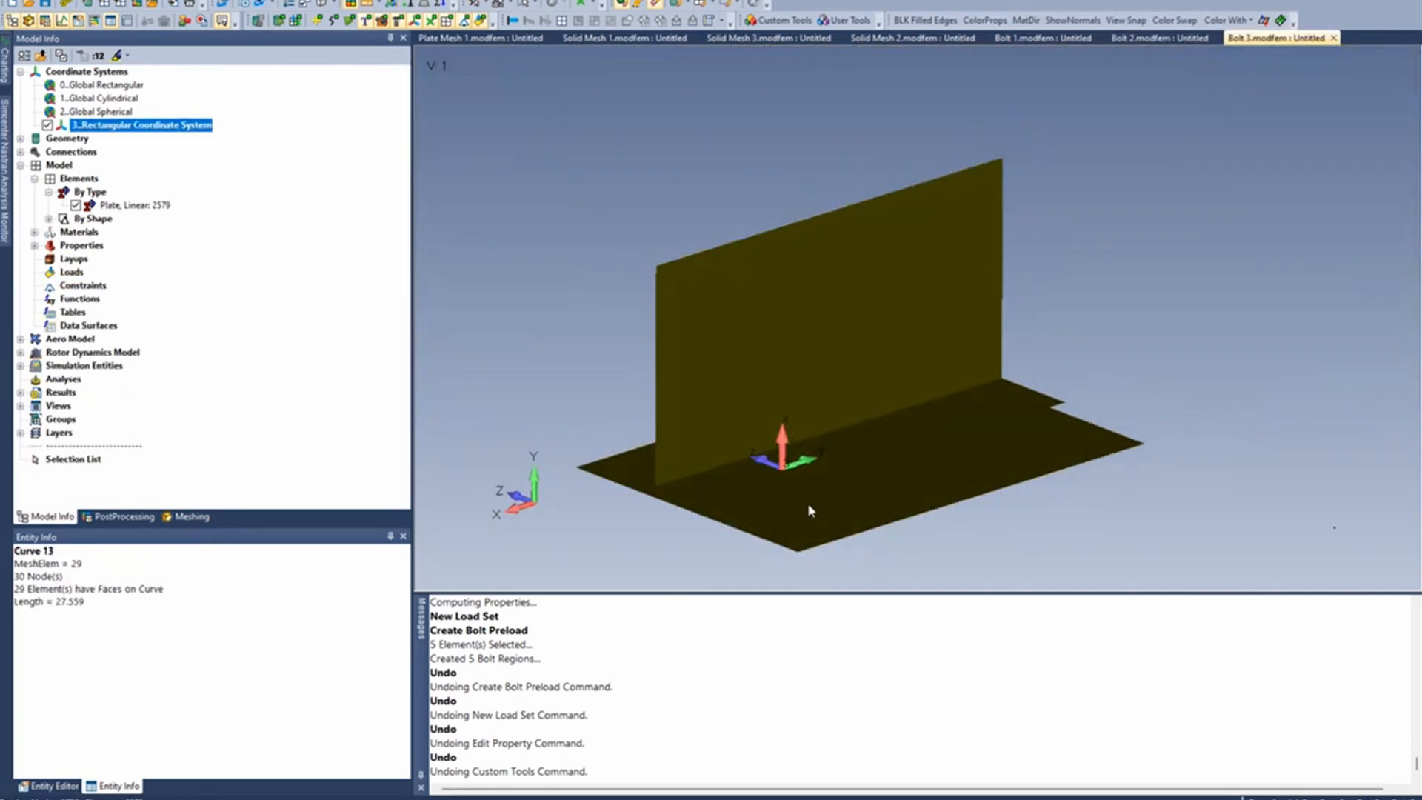
{"action": "middle_click_drag", "start_coordinate": [807, 510], "coordinate": [835, 372], "text": "ctrl"}
{"action": "scroll", "coordinate": [725, 345], "scroll_direction": "up", "scroll_amount": 2}
{"action": "scroll", "coordinate": [726, 348], "scroll_direction": "up", "scroll_amount": 2}
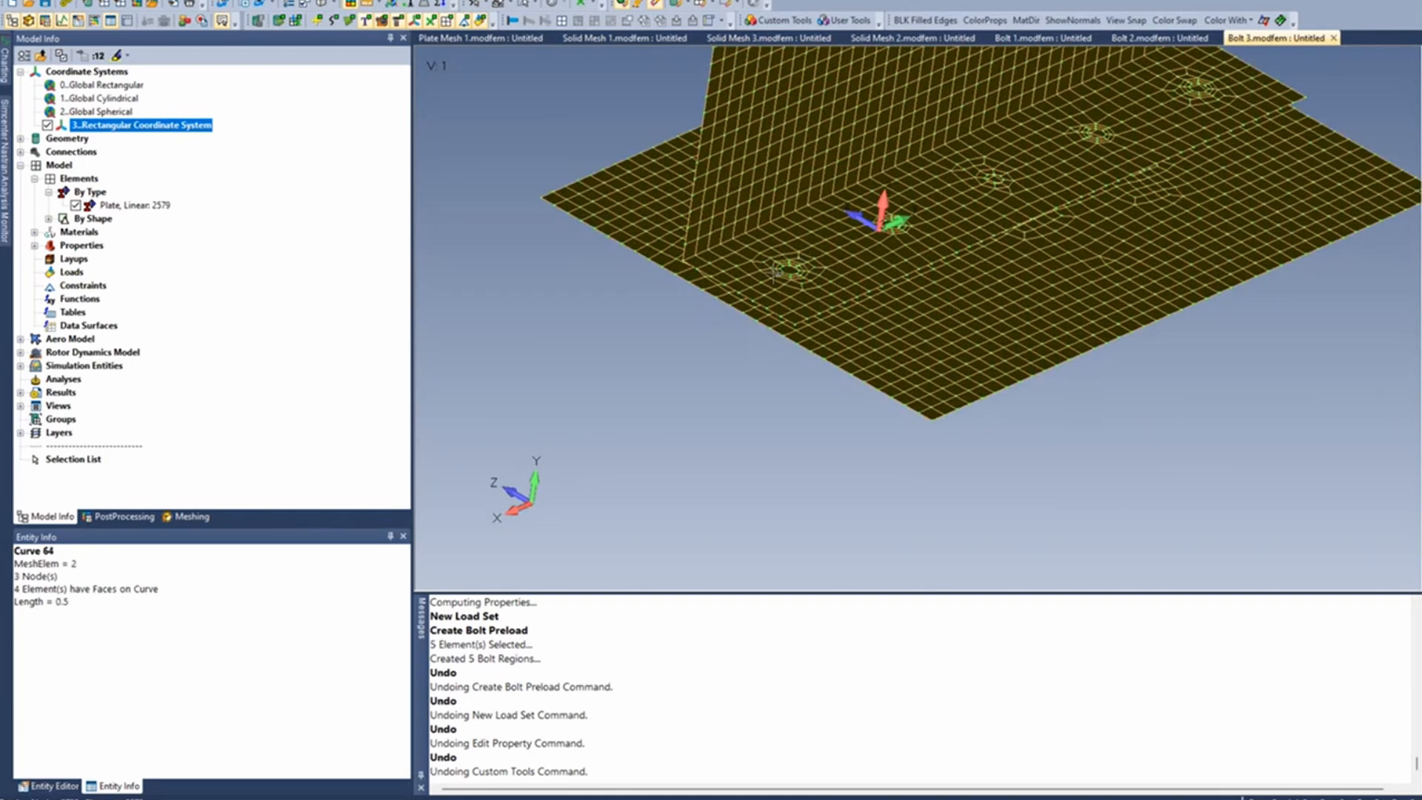
{"action": "scroll", "coordinate": [780, 288], "scroll_direction": "up", "scroll_amount": 3}
{"action": "scroll", "coordinate": [781, 287], "scroll_direction": "up", "scroll_amount": 2}
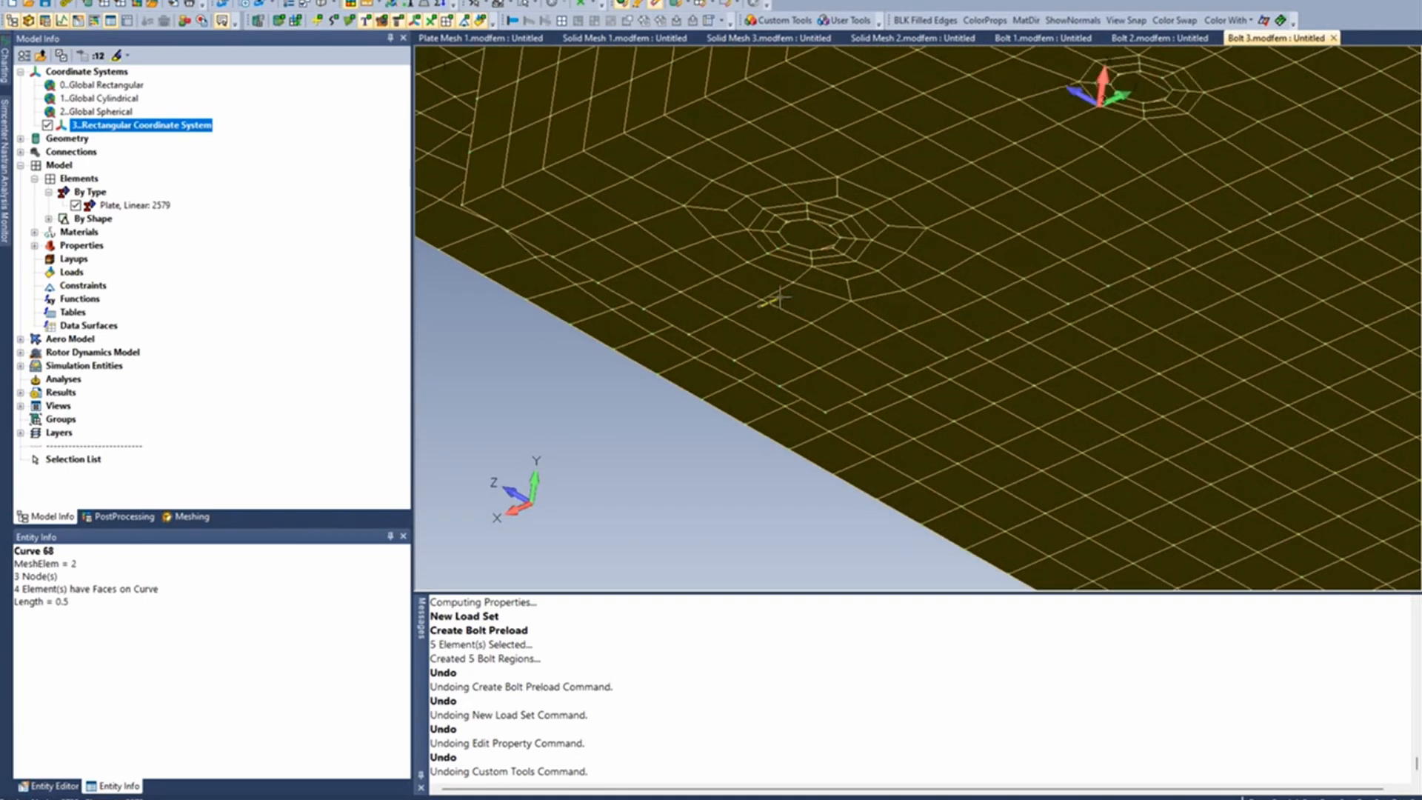
- Hide the rectangular coordinate system and start a Hole To Hole Fastener, picking the front hole's four inner and outer circle curves as fastener bottom
{"action": "scroll", "coordinate": [763, 303], "scroll_direction": "up", "scroll_amount": 3}
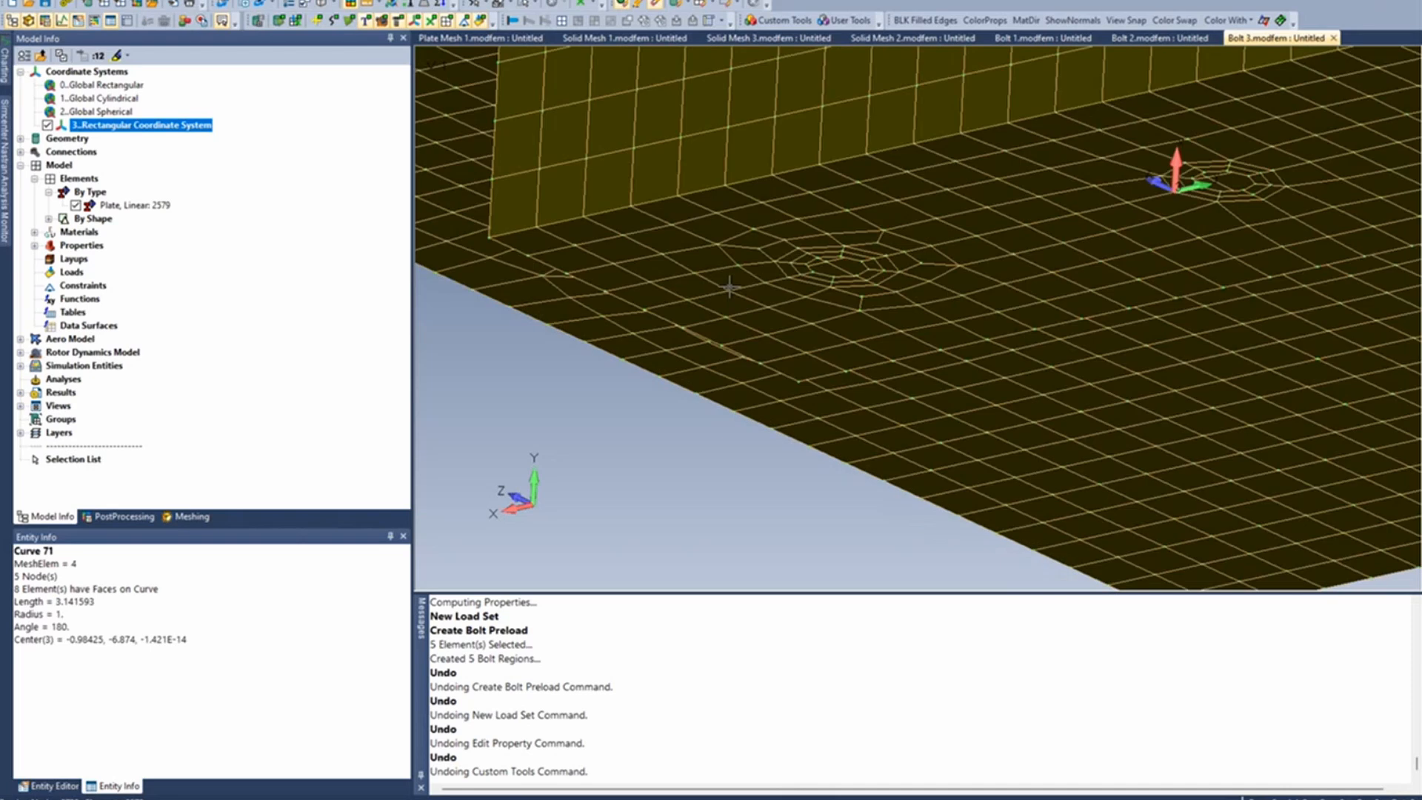
{"action": "left_click", "coordinate": [47, 125]}
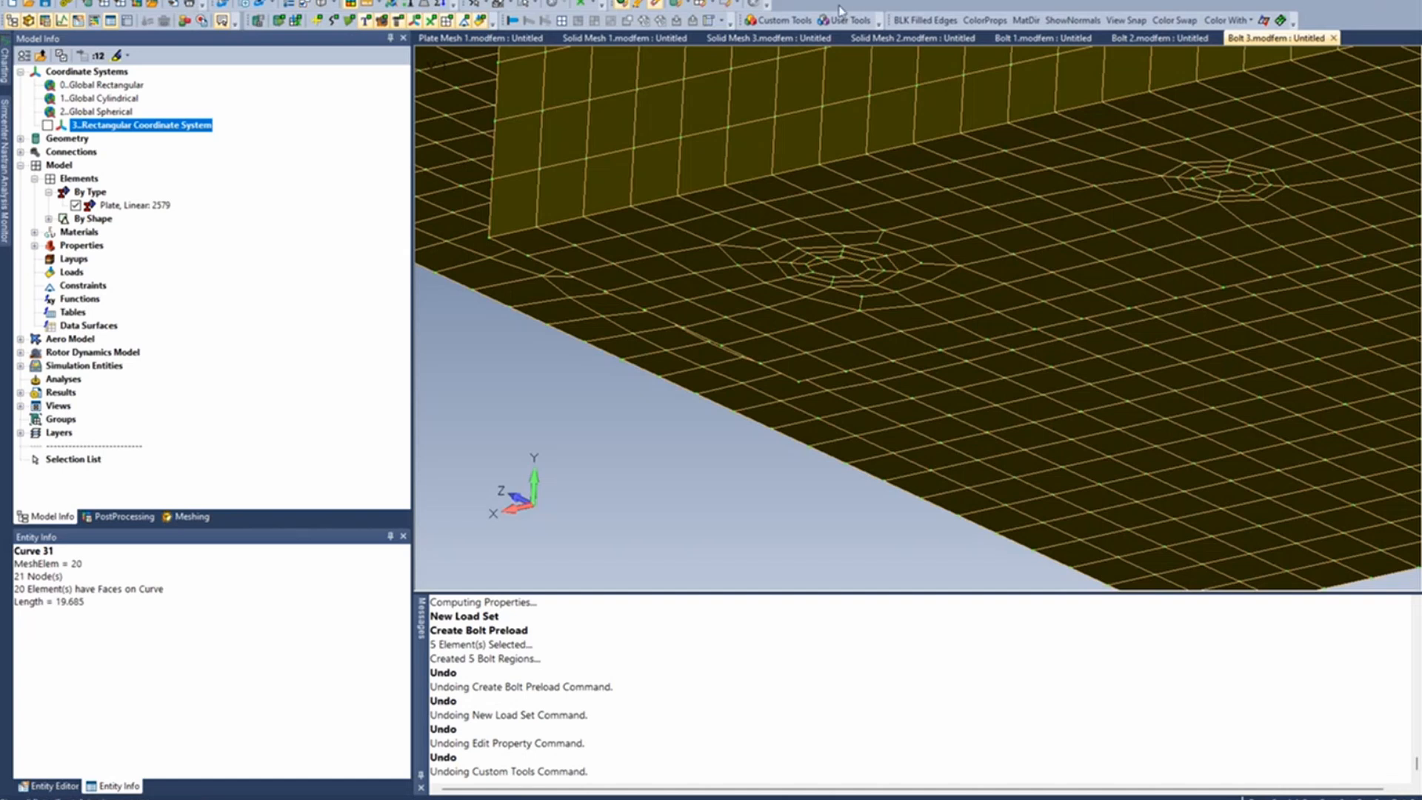
{"action": "left_click", "coordinate": [779, 20]}
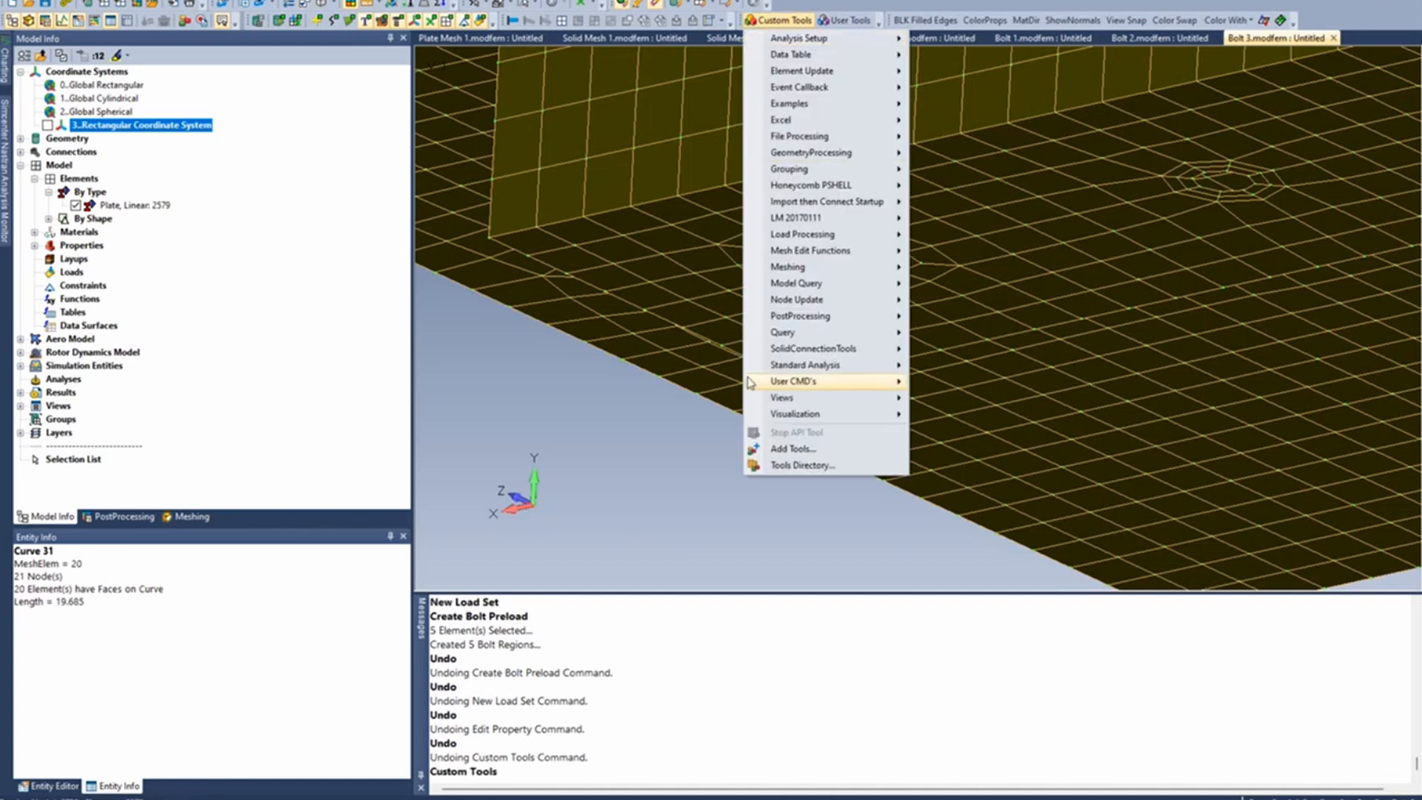
{"action": "mouse_move", "coordinate": [814, 267]}
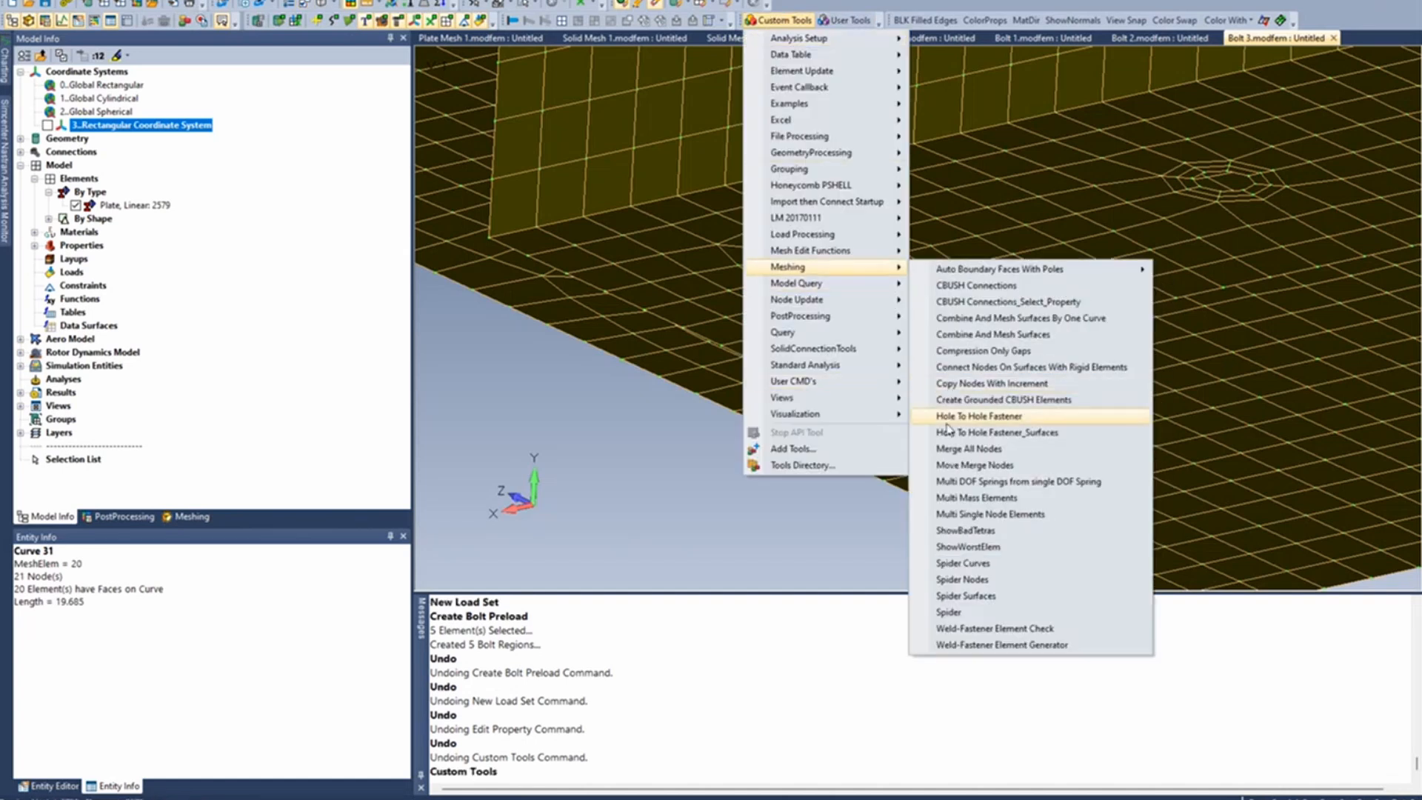
{"action": "left_click", "coordinate": [950, 419]}
{"action": "left_click", "coordinate": [876, 284]}
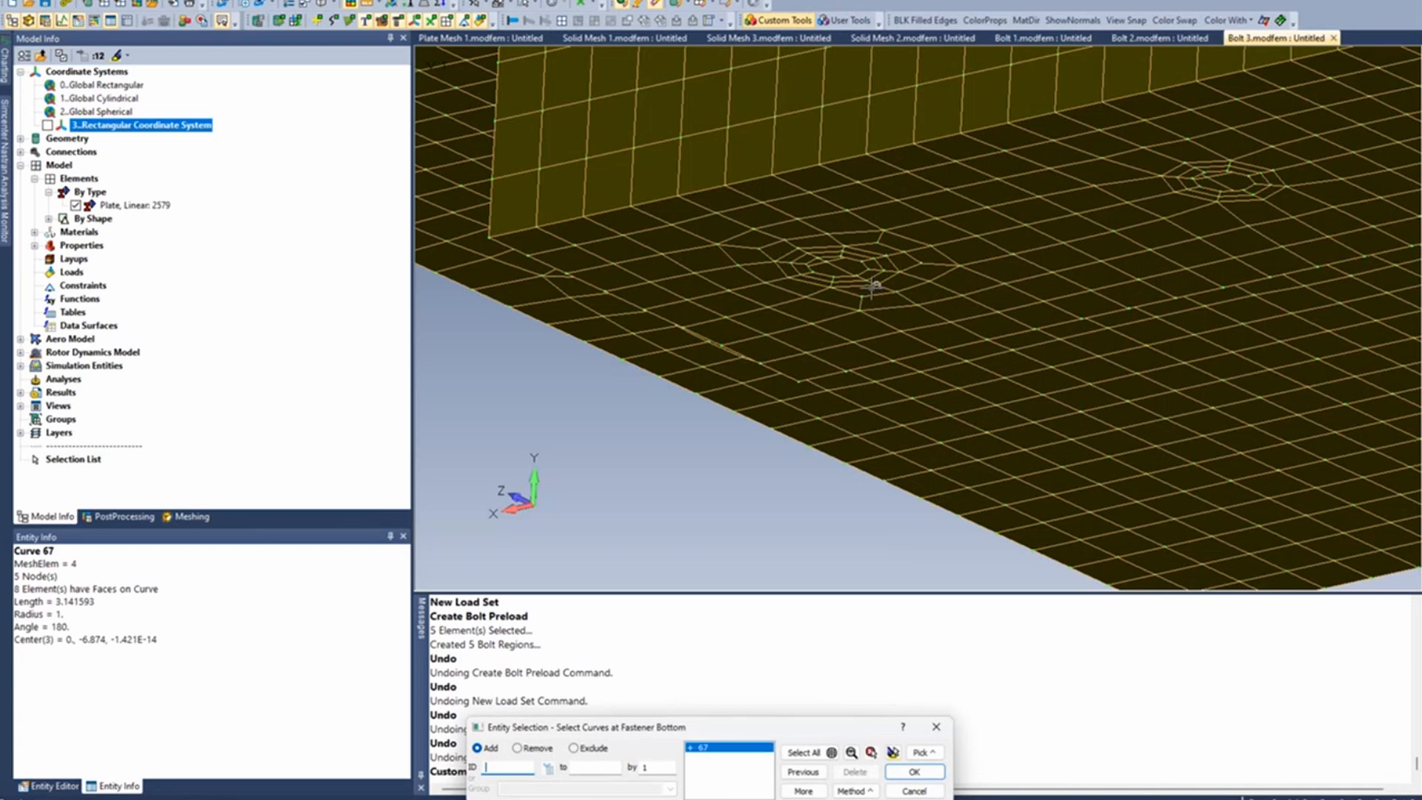
{"action": "left_click", "coordinate": [856, 275]}
{"action": "left_click", "coordinate": [817, 257]}
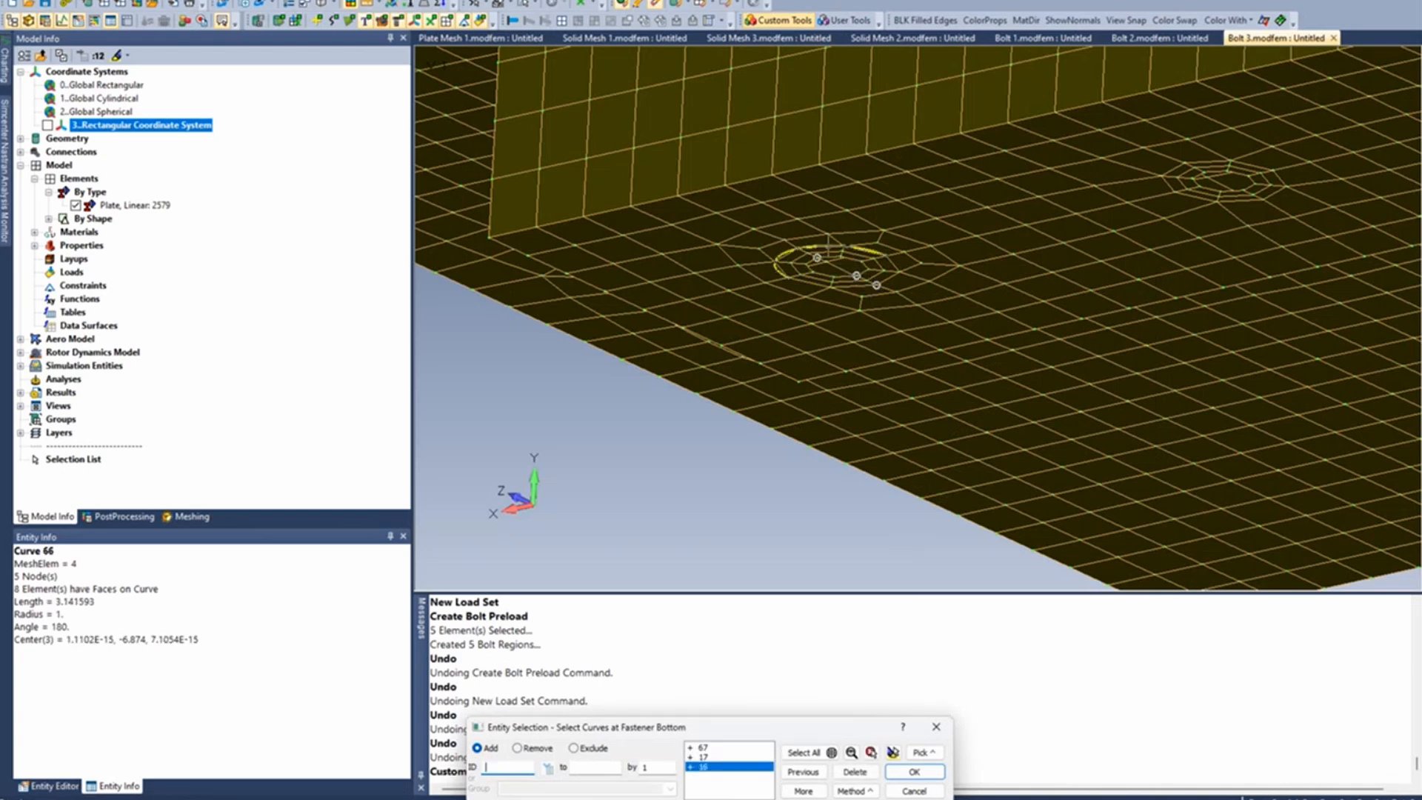
{"action": "left_click", "coordinate": [798, 248]}
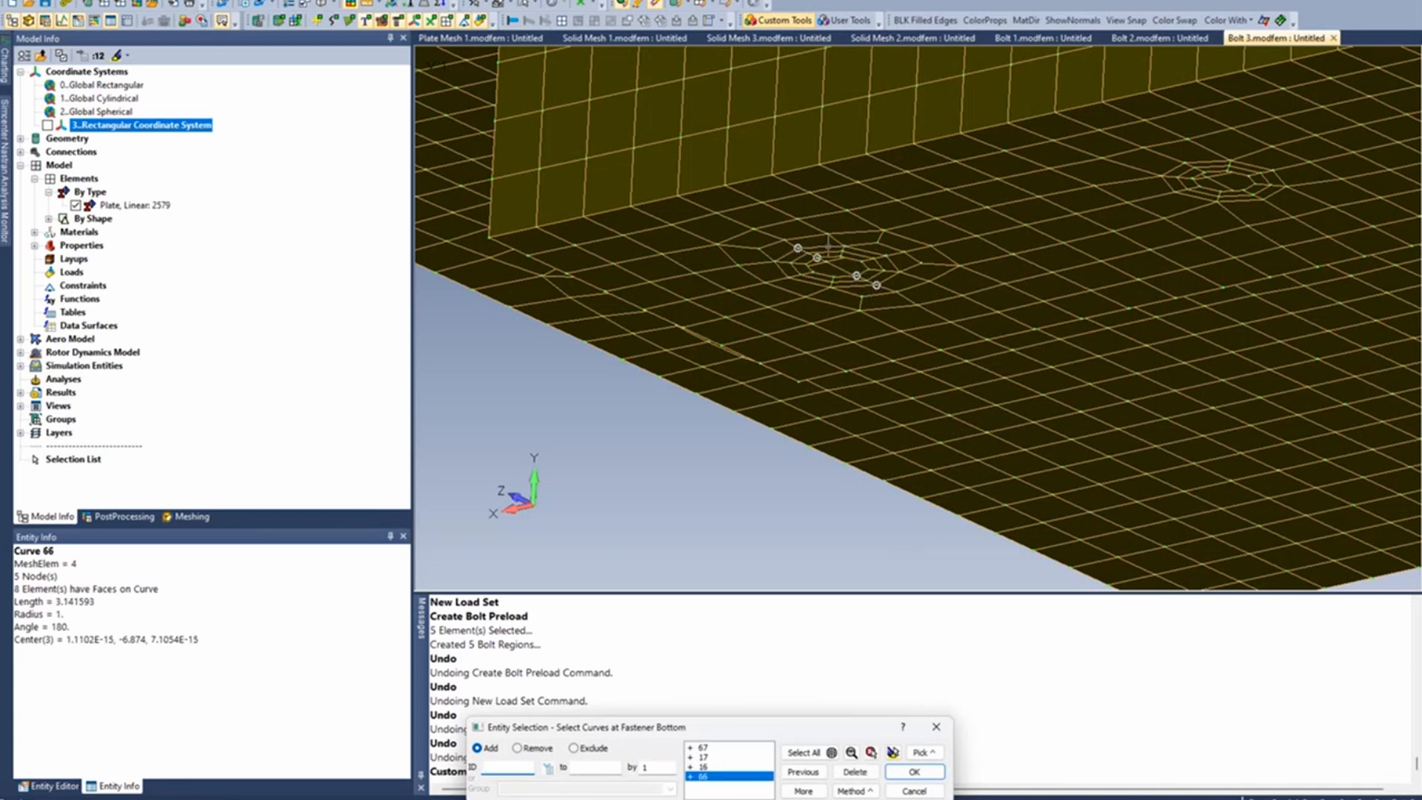
{"action": "left_click", "coordinate": [914, 771]}
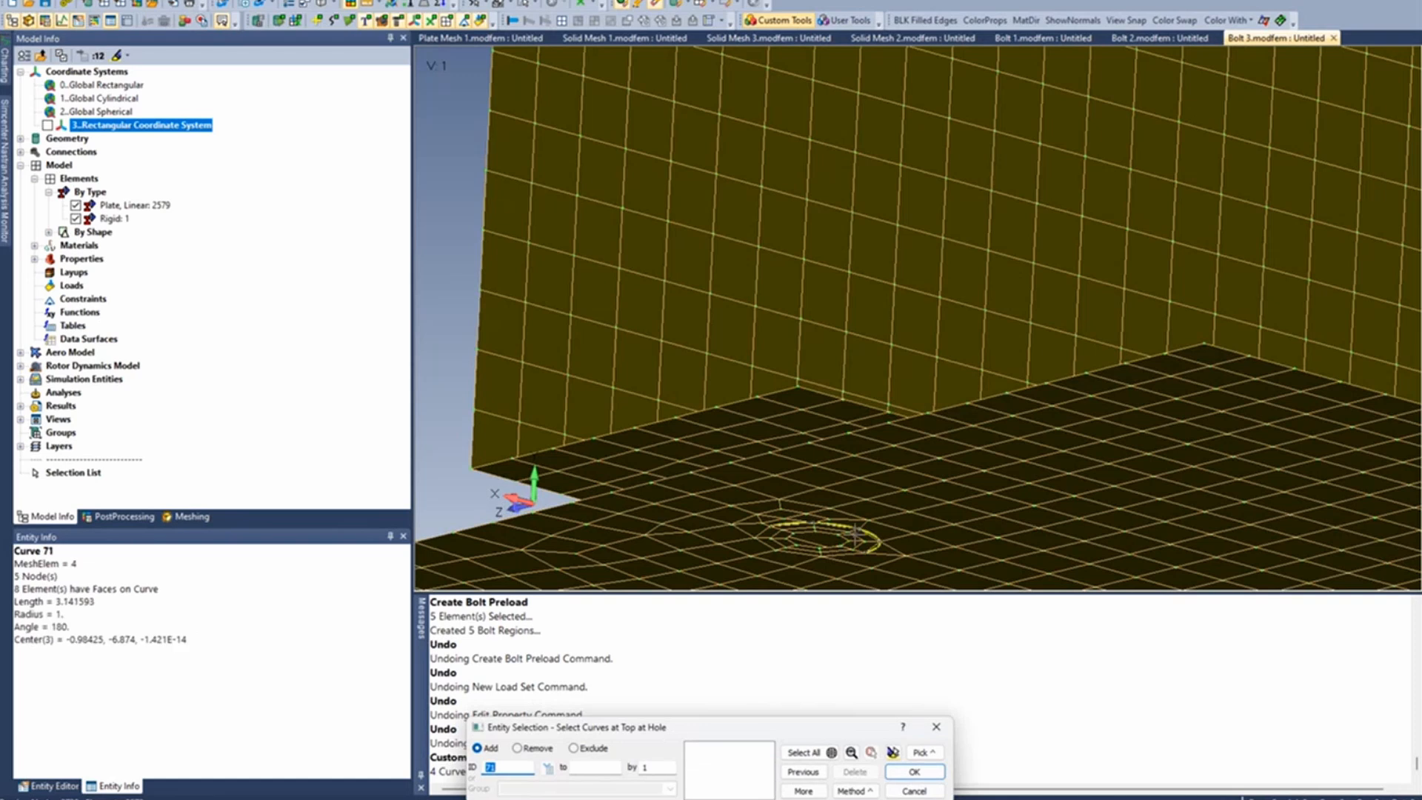
- Create the fastener by picking the four inner and outer circle curves of the matching hole as its top, and end the fastener command
{"action": "left_click", "coordinate": [857, 530]}
{"action": "left_click", "coordinate": [837, 534]}
{"action": "left_click", "coordinate": [796, 545]}
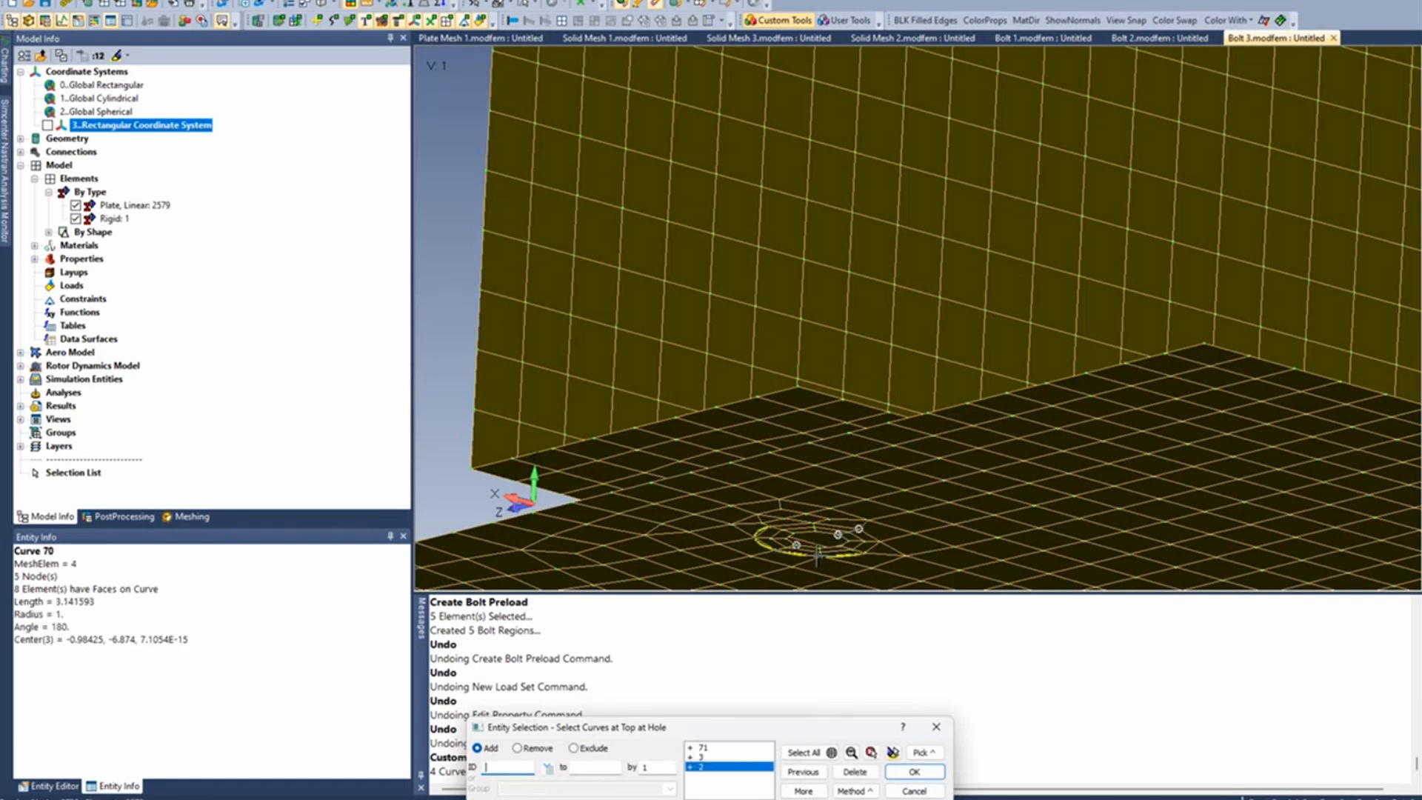
{"action": "left_click", "coordinate": [815, 554]}
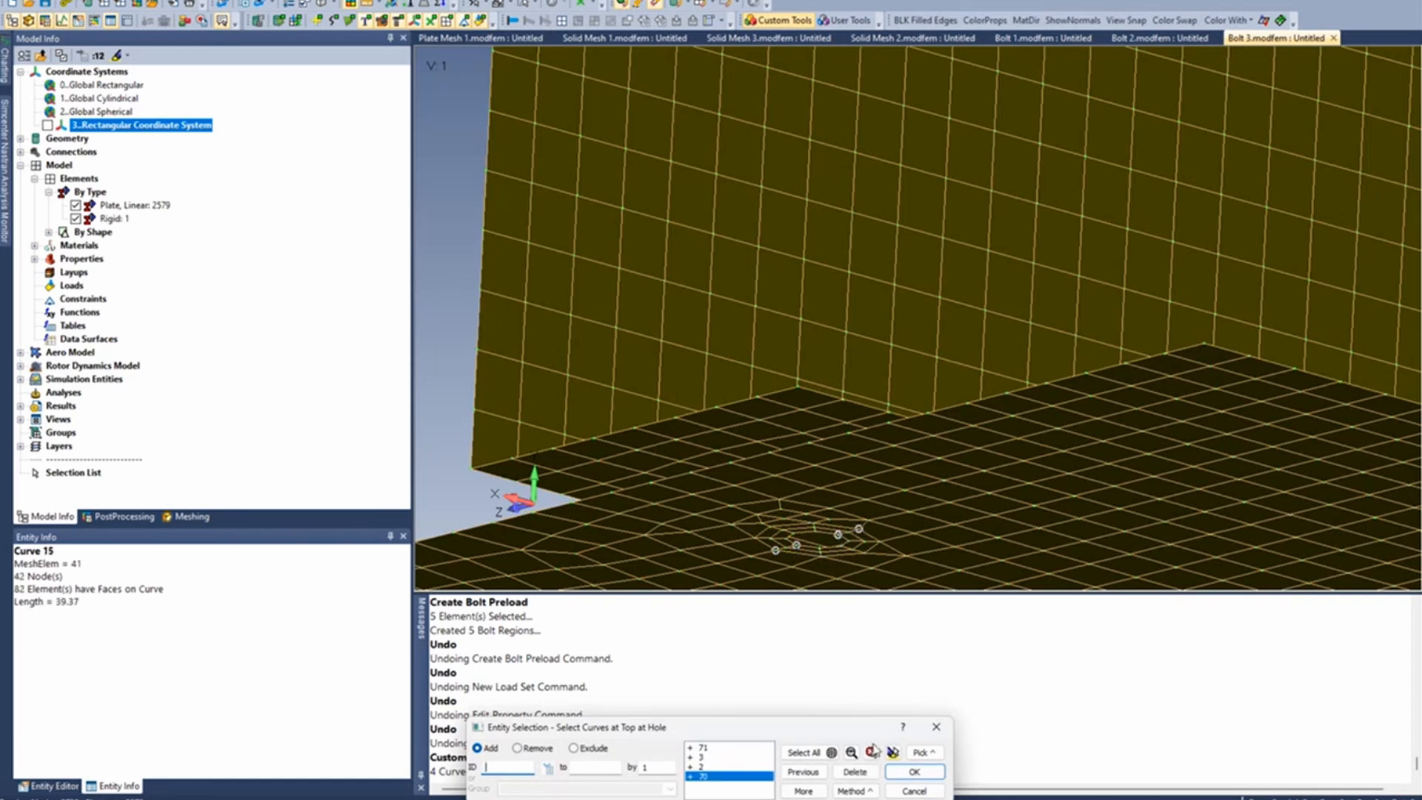
{"action": "left_click", "coordinate": [932, 773]}
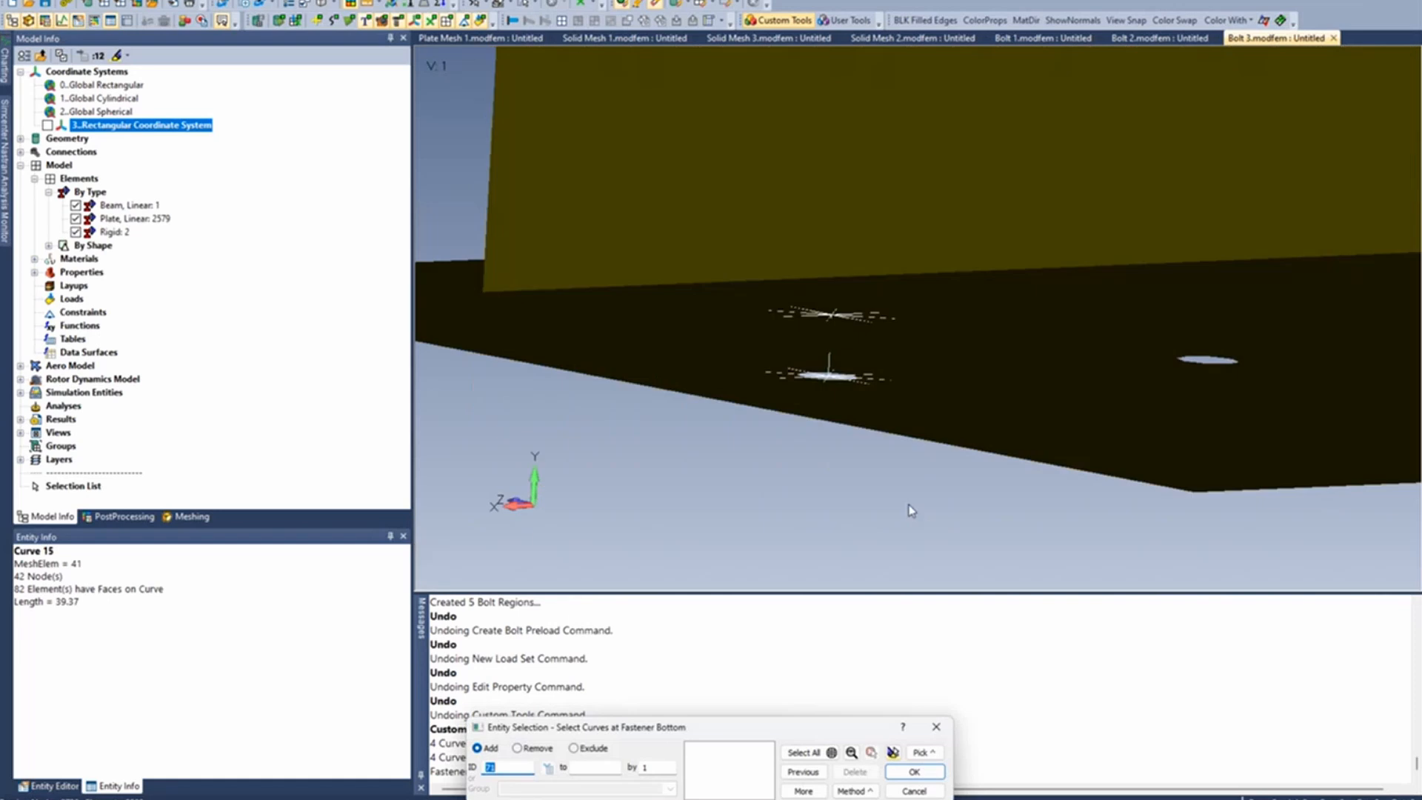
{"action": "scroll", "coordinate": [856, 265], "scroll_direction": "up", "scroll_amount": 5}
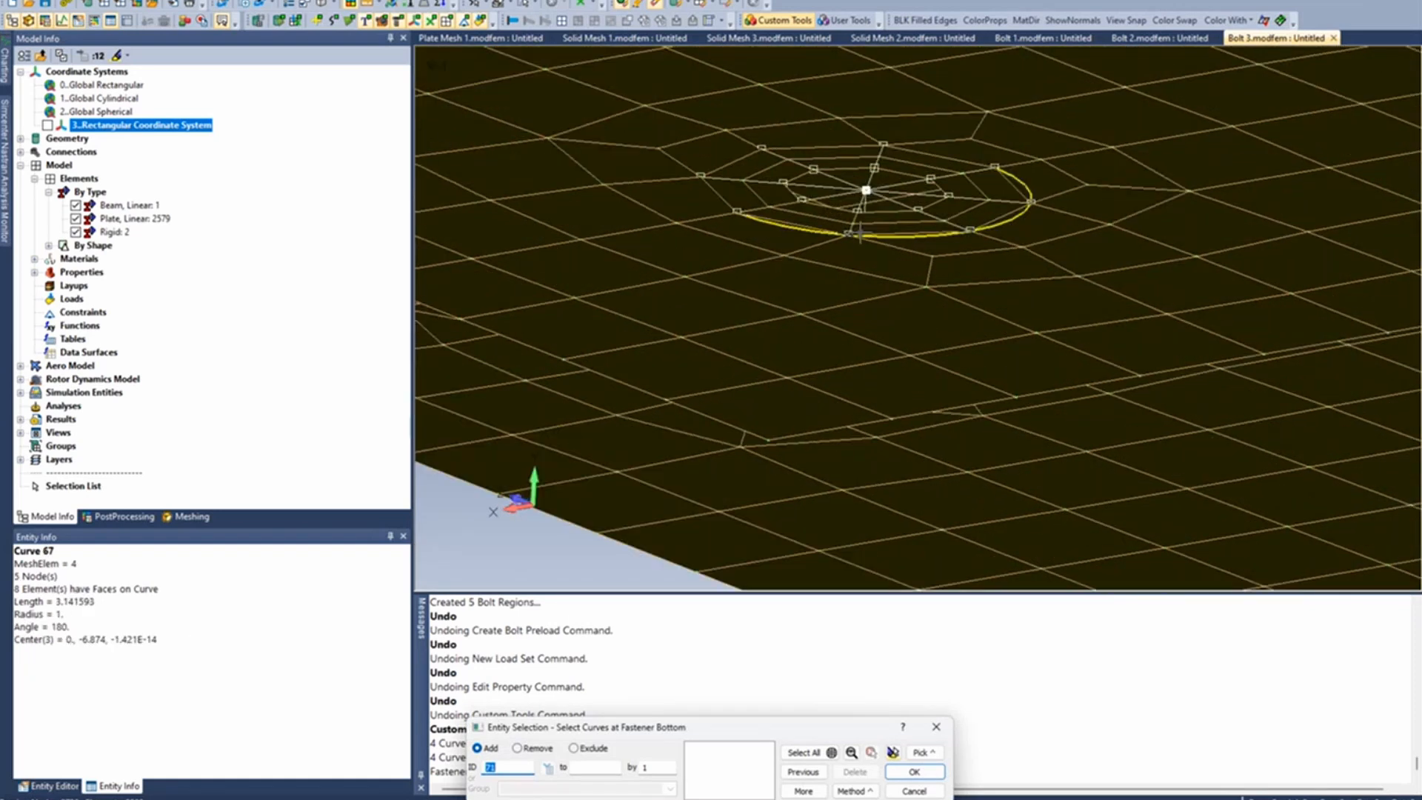
{"action": "middle_click_drag", "start_coordinate": [857, 265], "coordinate": [826, 404]}
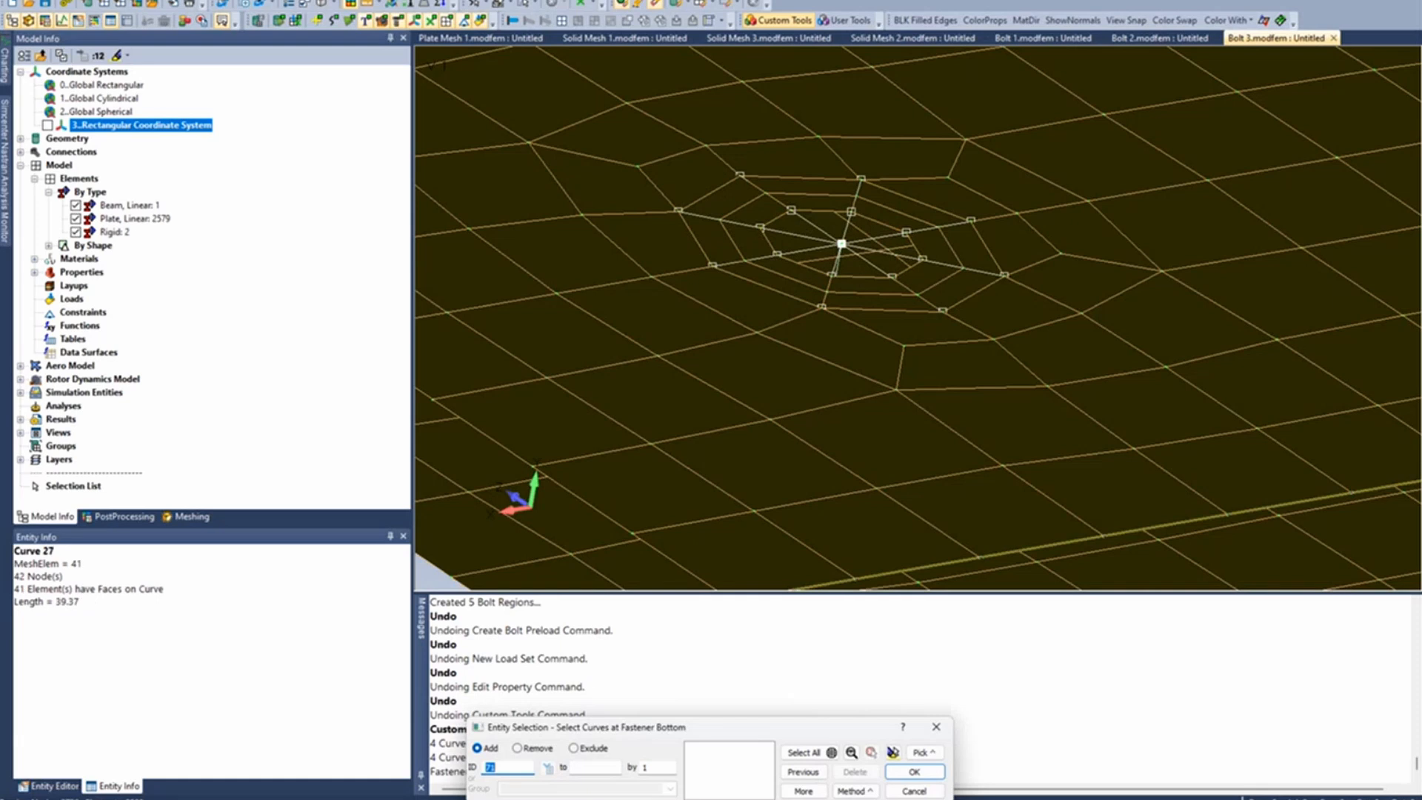
{"action": "left_click", "coordinate": [914, 790]}
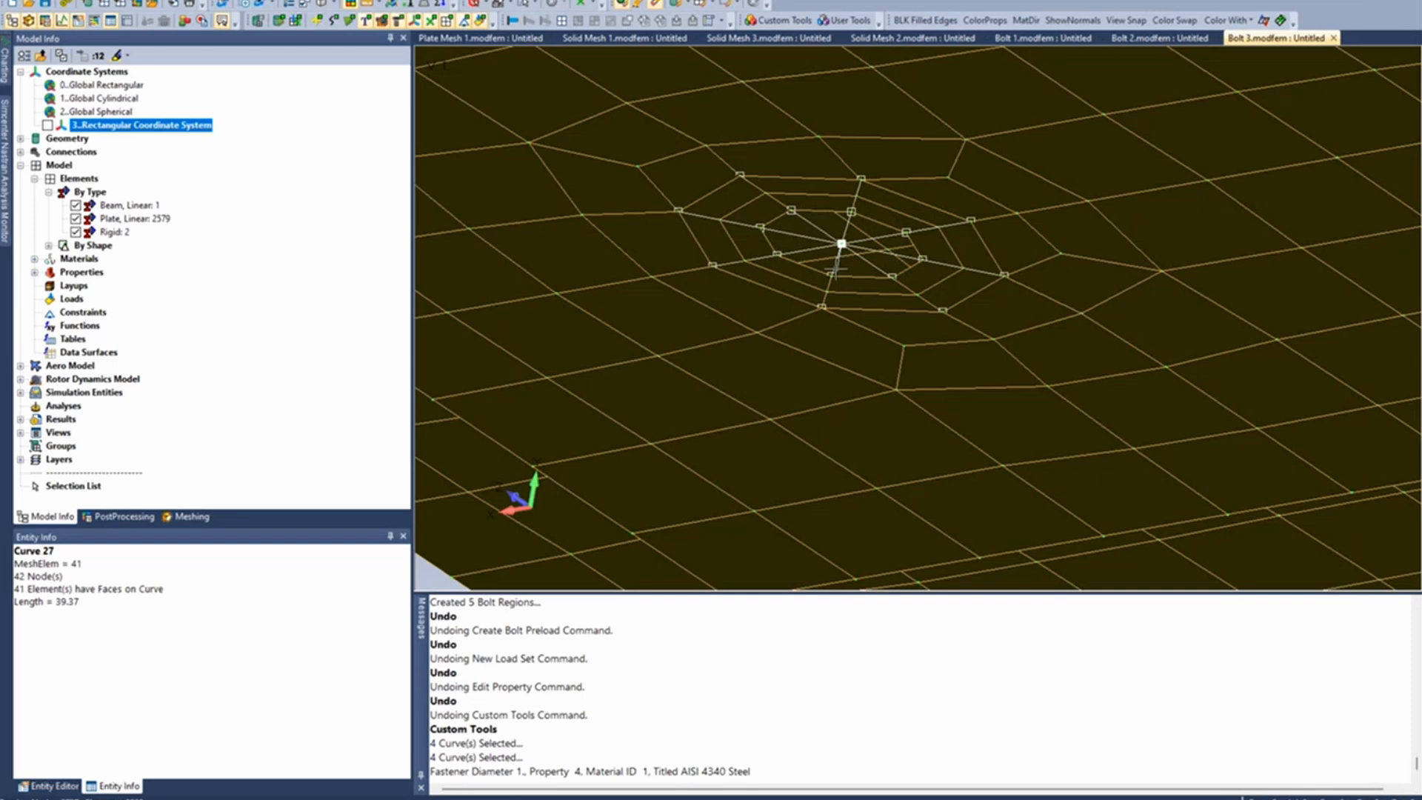
- Edit the API Fastener property of the new beam, setting its circular bar cross-section radius to 0.4375
{"action": "scroll", "coordinate": [729, 353], "scroll_direction": "down", "scroll_amount": 4}
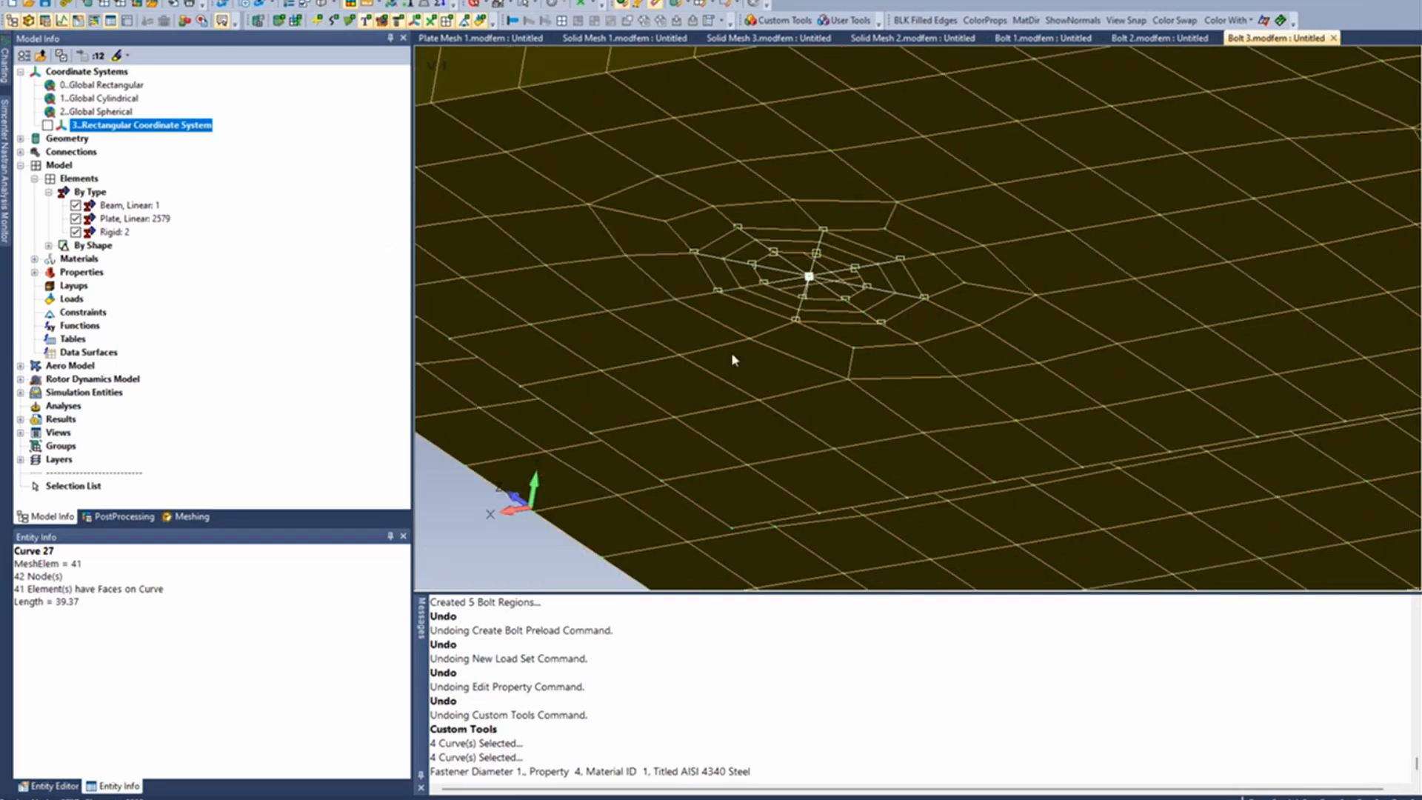
{"action": "middle_click_drag", "start_coordinate": [731, 352], "coordinate": [818, 275]}
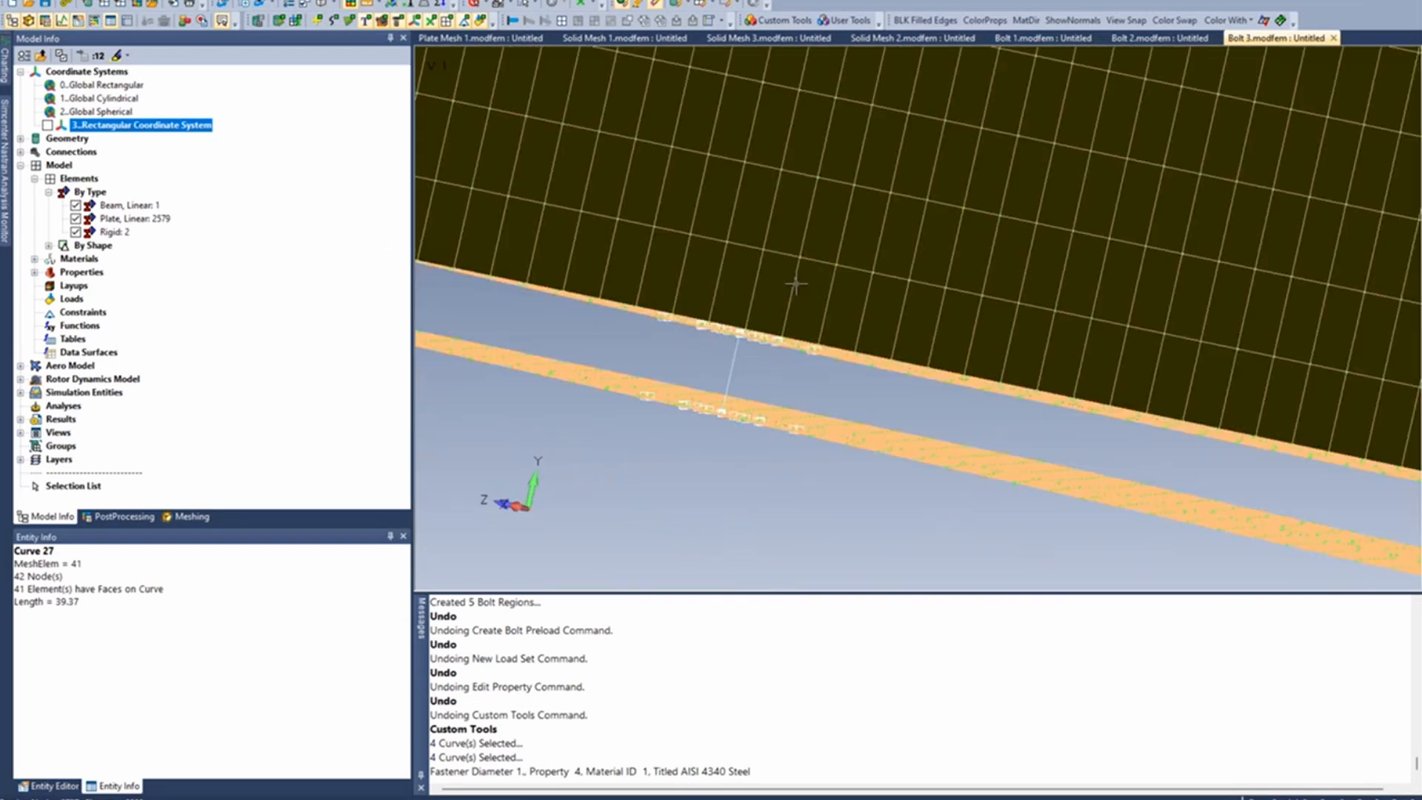
{"action": "left_click", "coordinate": [256, 0]}
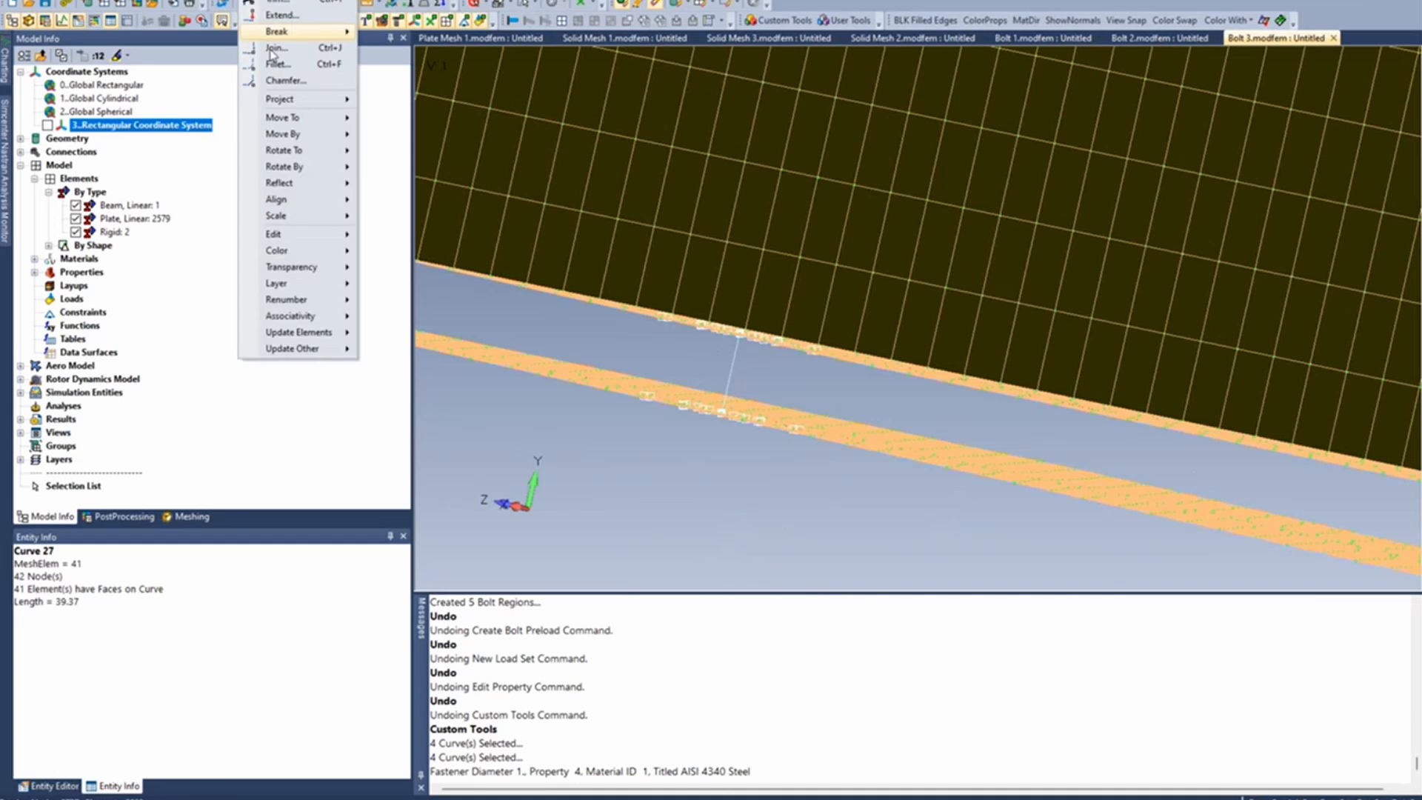
{"action": "mouse_move", "coordinate": [337, 235]}
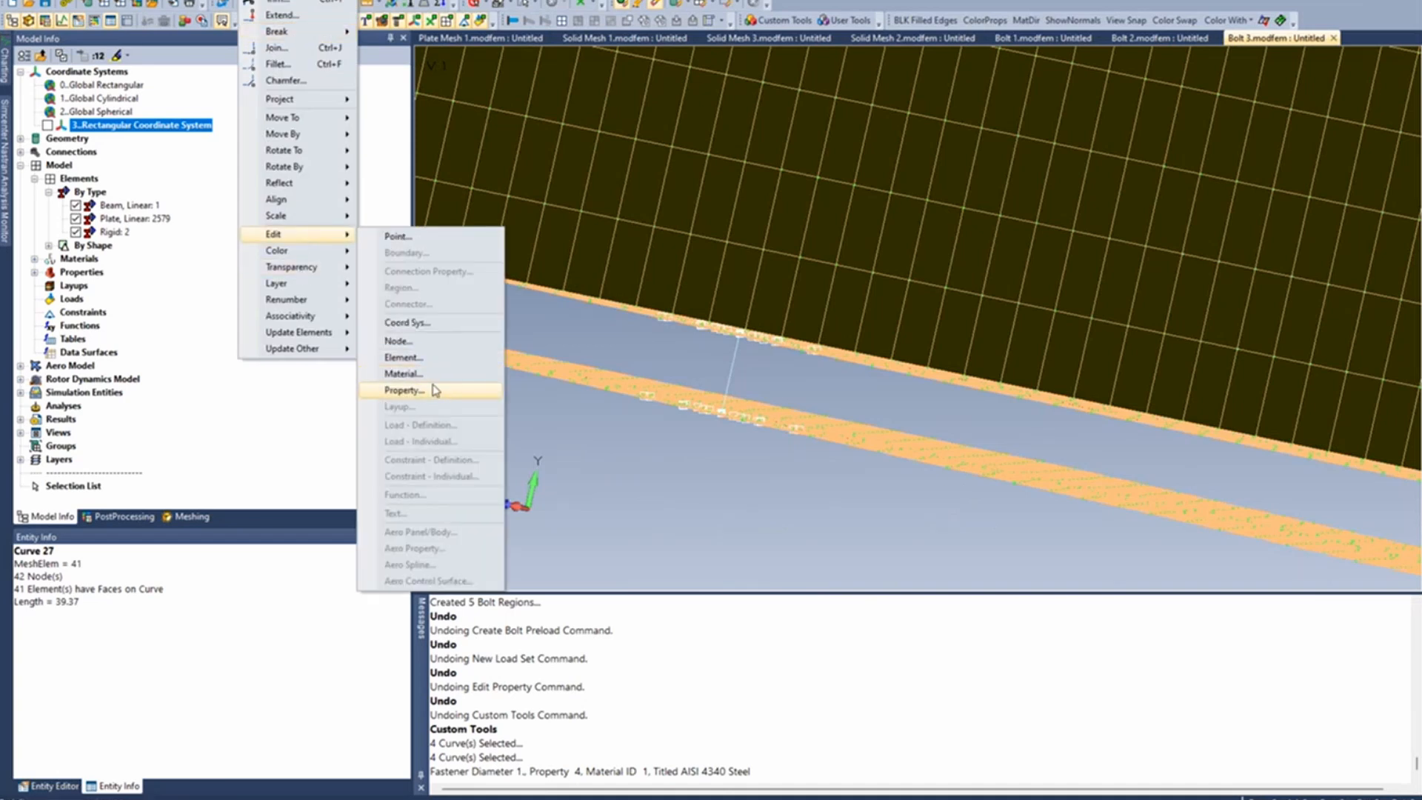
{"action": "left_click", "coordinate": [404, 390]}
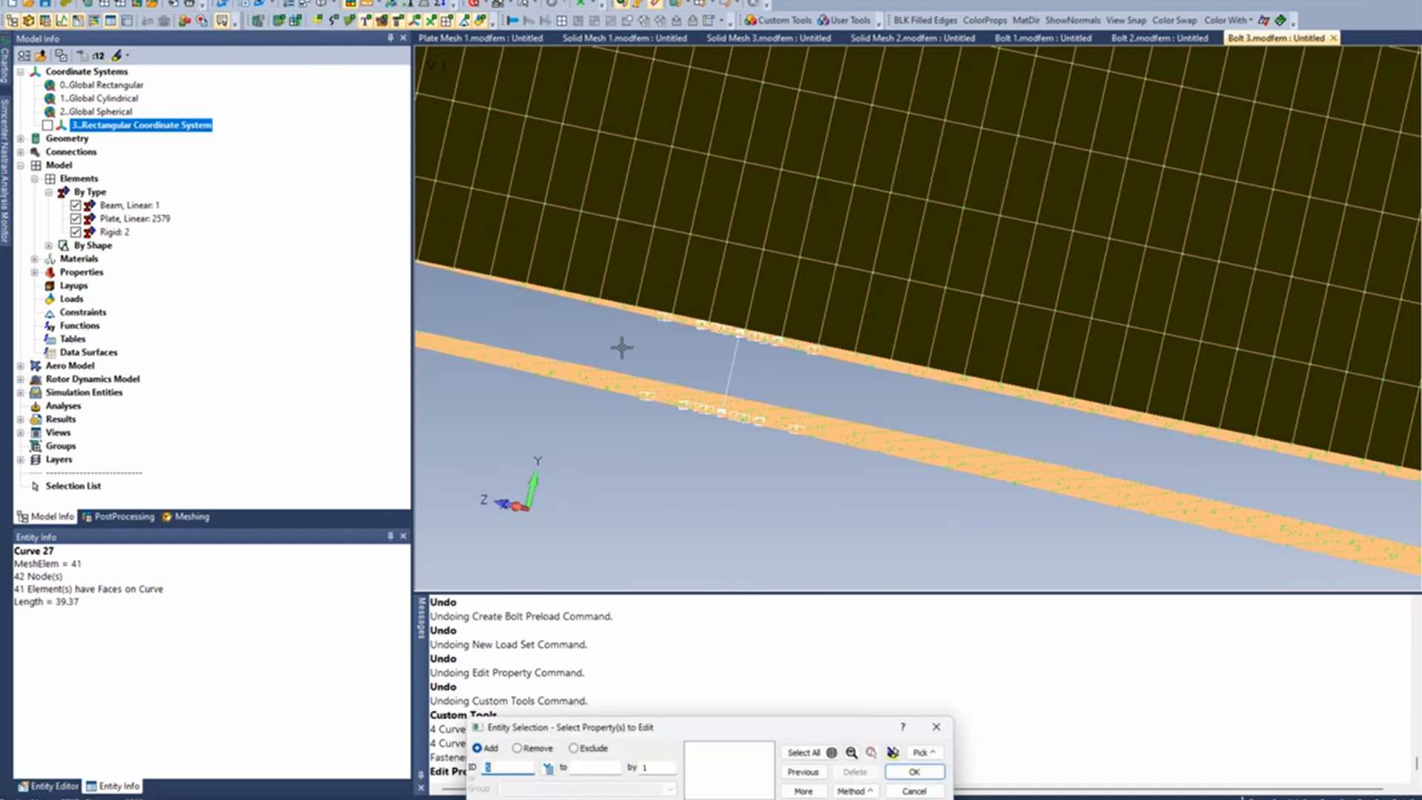
{"action": "left_click", "coordinate": [738, 358]}
{"action": "key", "text": "Return"}
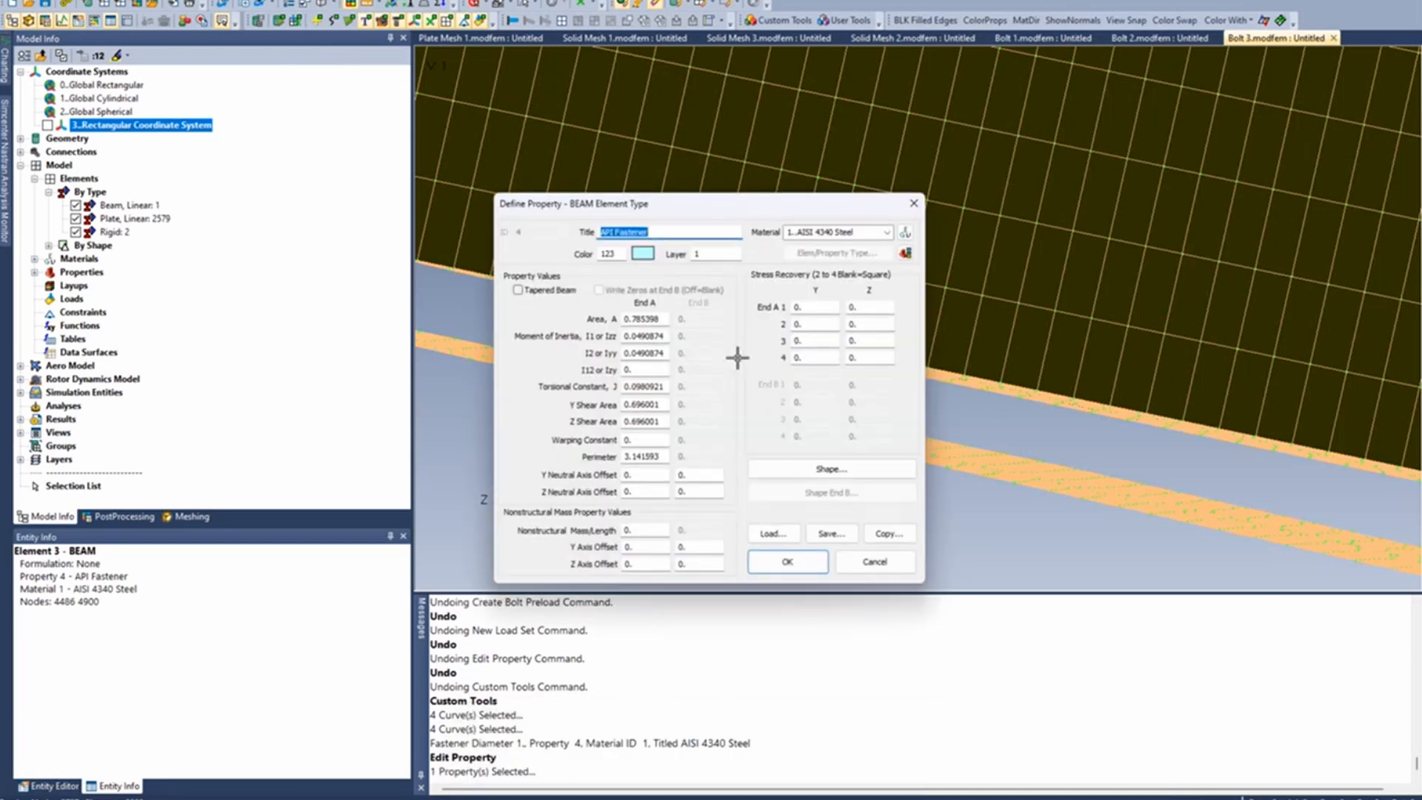
{"action": "left_click", "coordinate": [829, 470]}
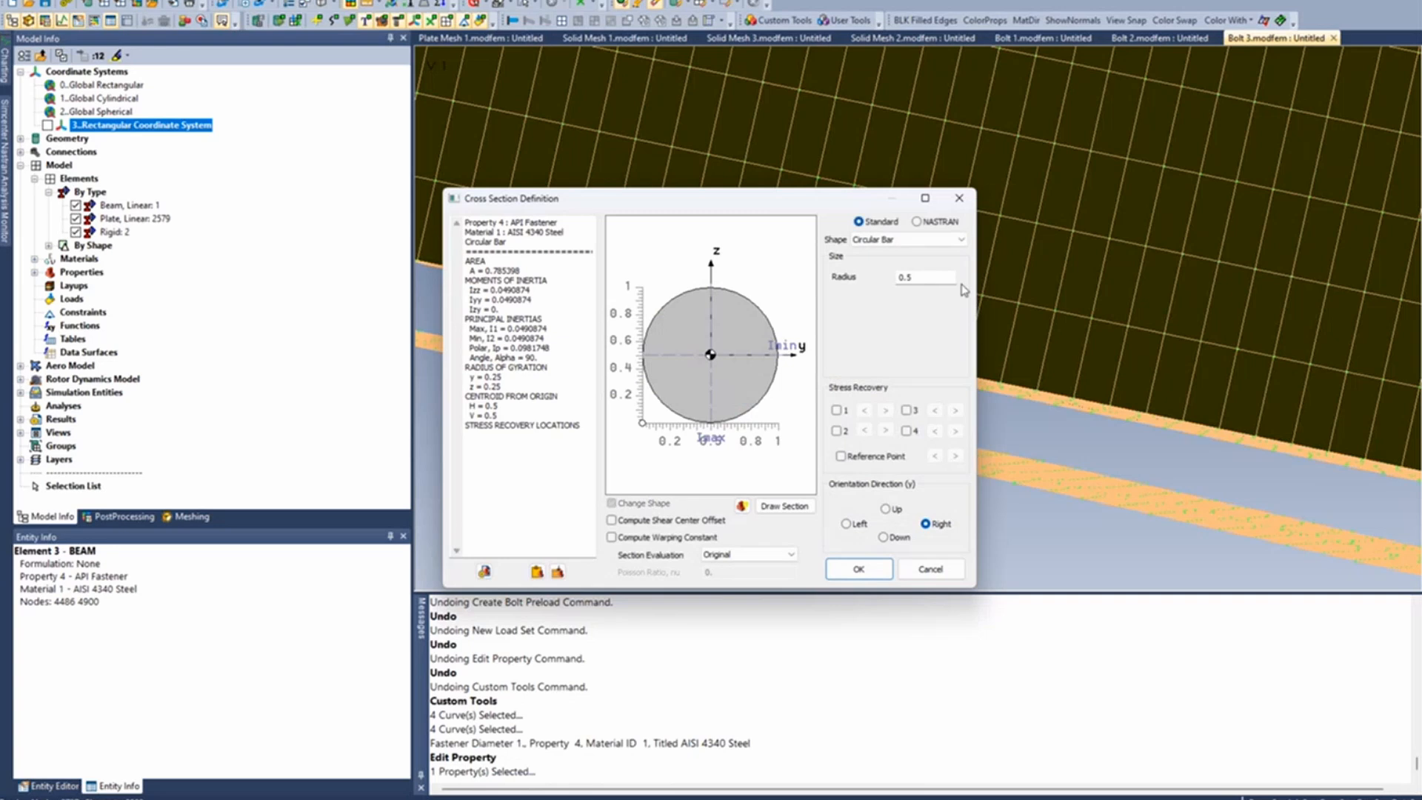
{"action": "left_click", "coordinate": [951, 276]}
{"action": "double_click", "coordinate": [951, 276]}
{"action": "type", "text": ".4375"}
{"action": "left_click", "coordinate": [885, 574]}
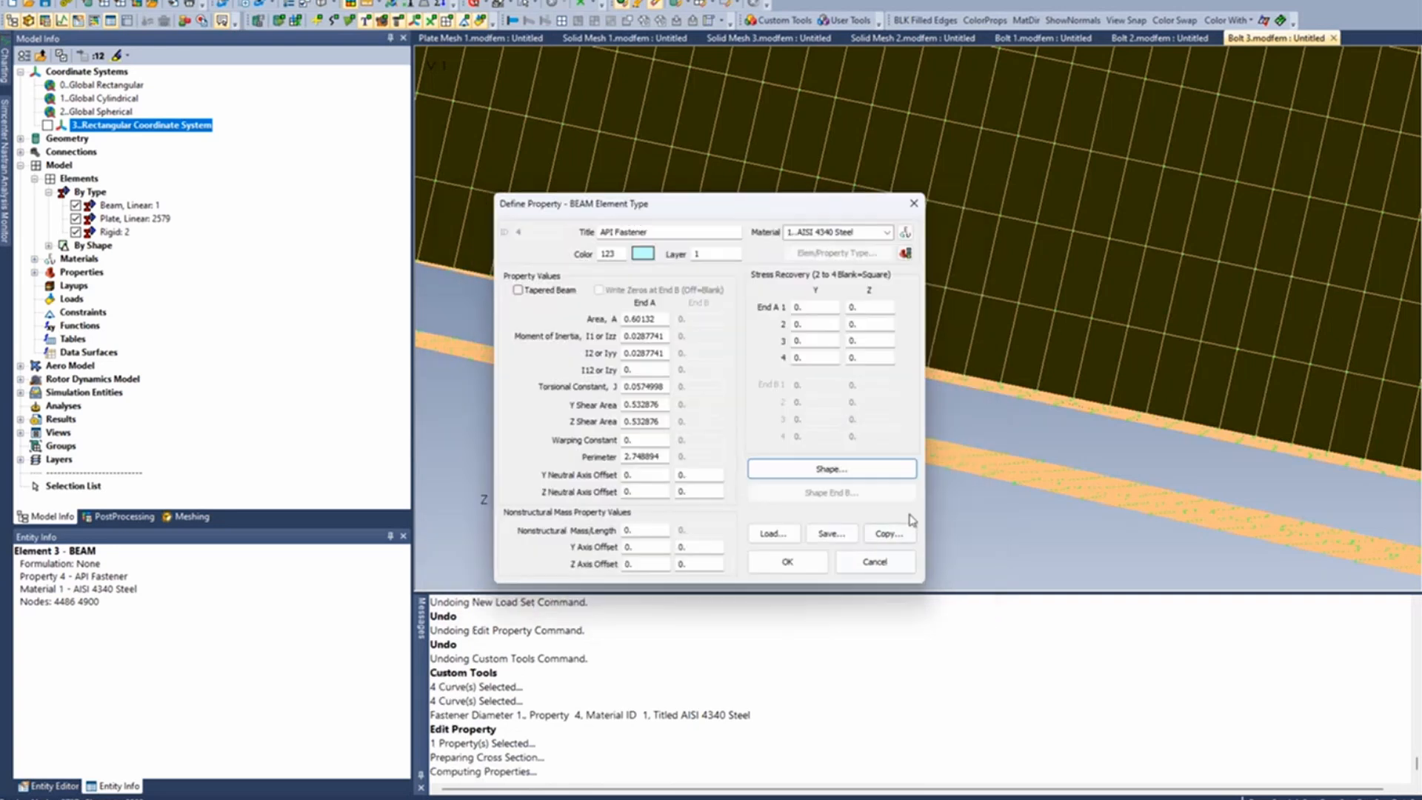
{"action": "left_click", "coordinate": [787, 561]}
- Open the script Hole To Hole Fastener.BAS from the api Meshing folder in the API Programming editor
{"action": "scroll", "coordinate": [969, 273], "scroll_direction": "down", "scroll_amount": 10}
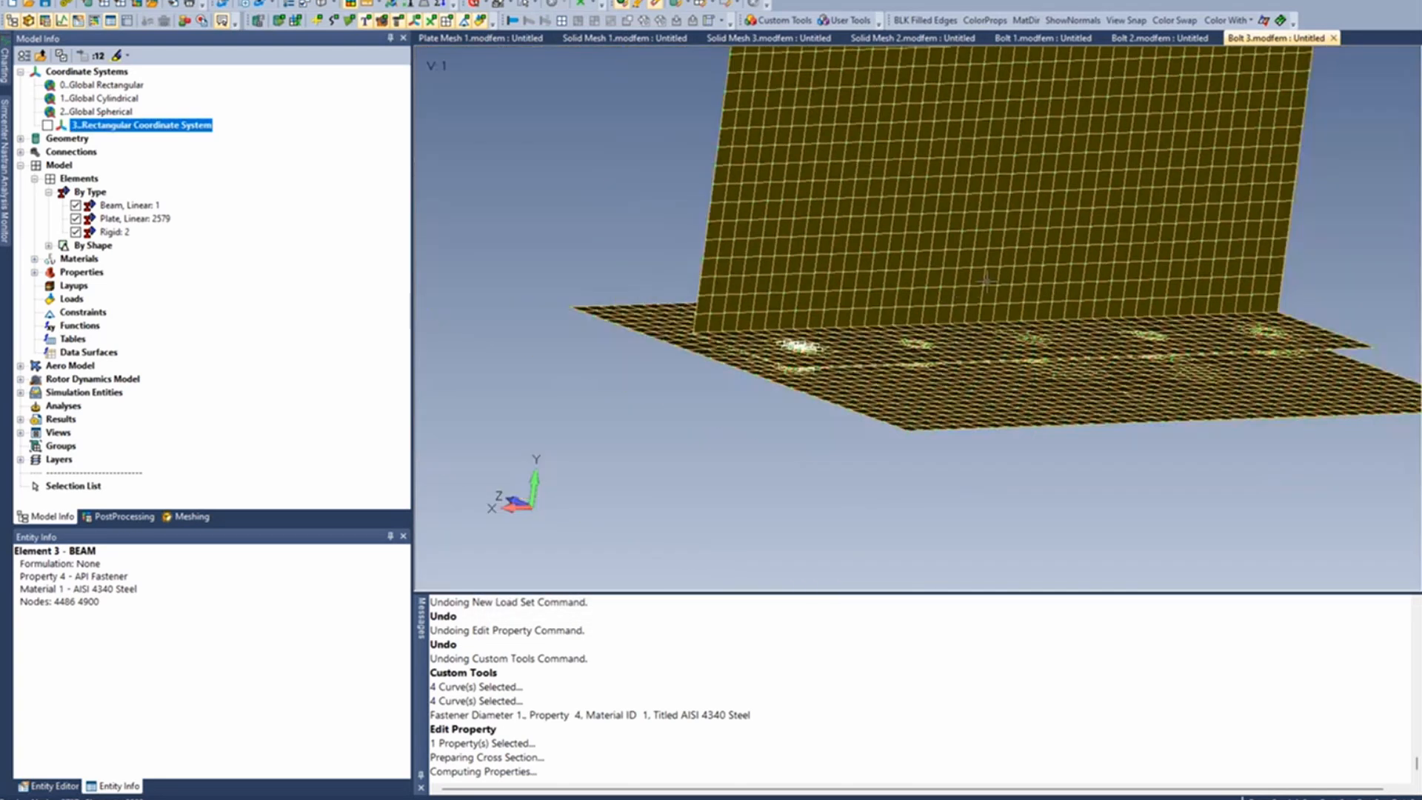
{"action": "middle_click_drag", "start_coordinate": [986, 281], "coordinate": [899, 246]}
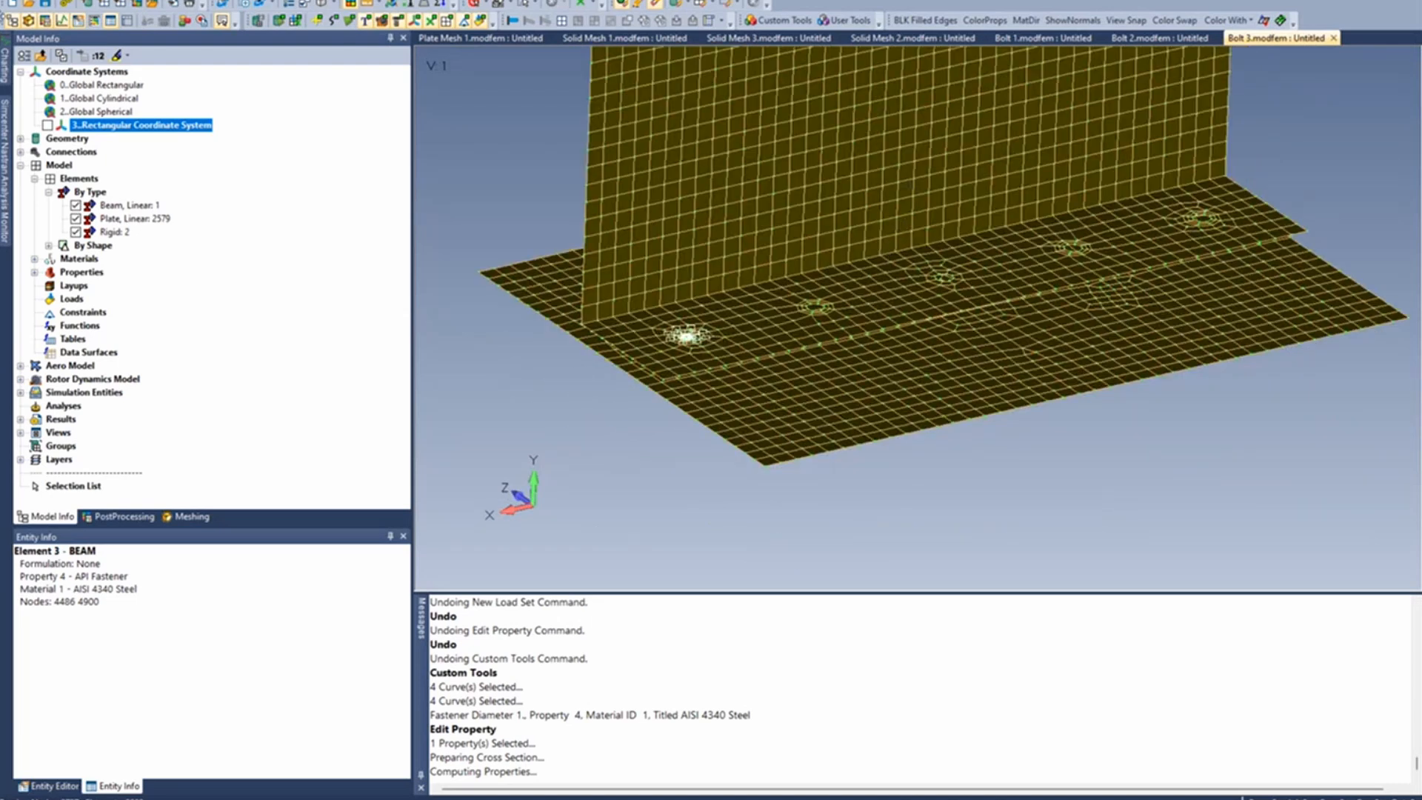
{"action": "left_click", "coordinate": [191, 18]}
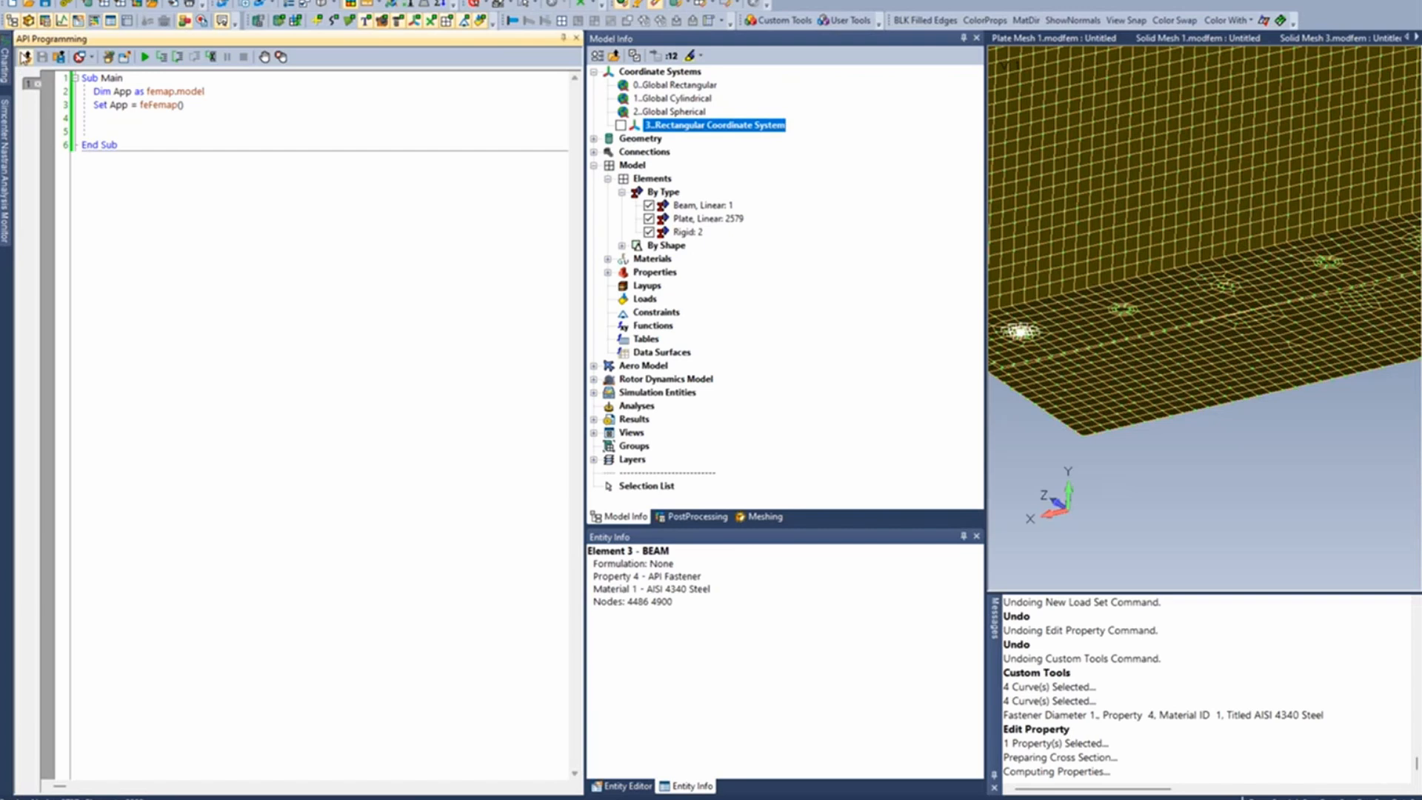
{"action": "left_click", "coordinate": [25, 57]}
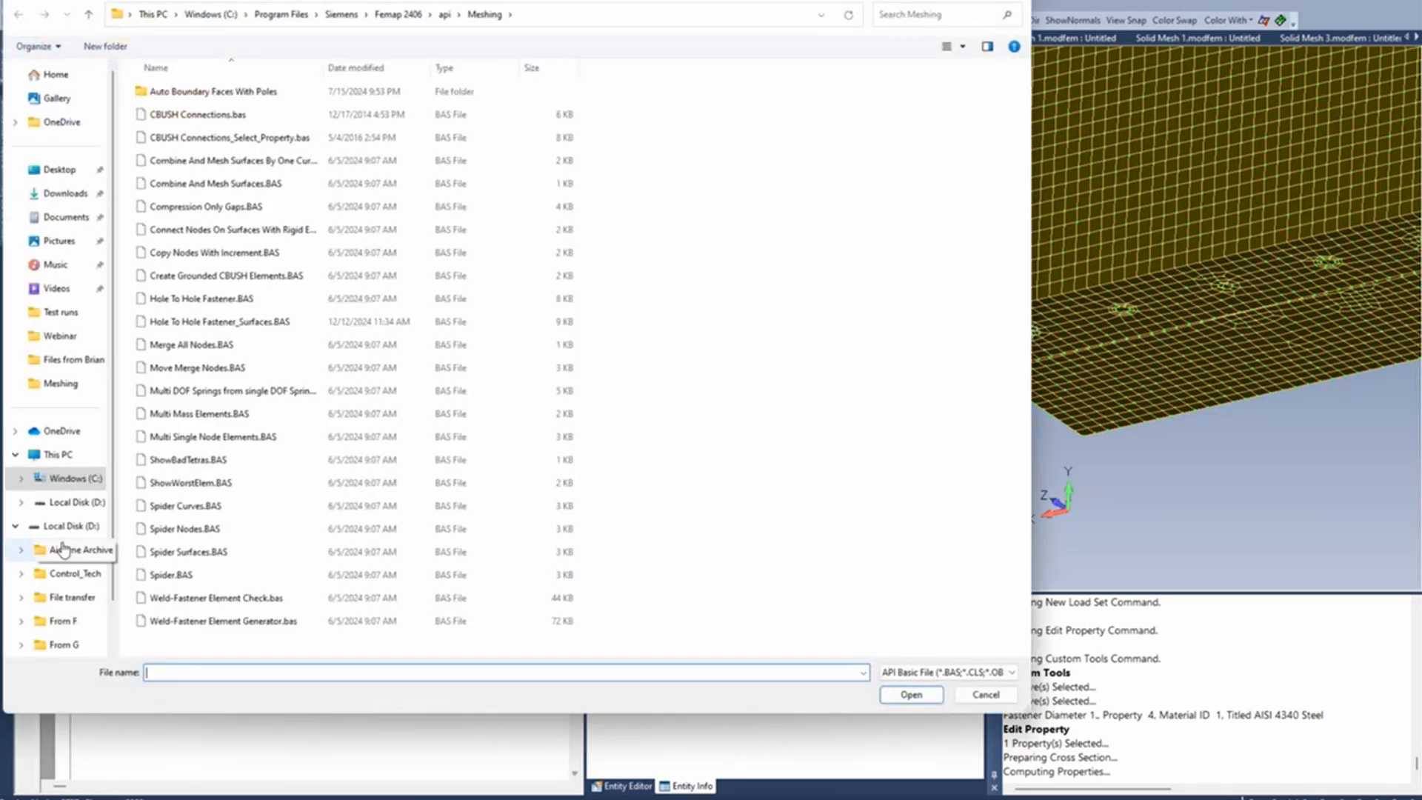
{"action": "left_click", "coordinate": [201, 298]}
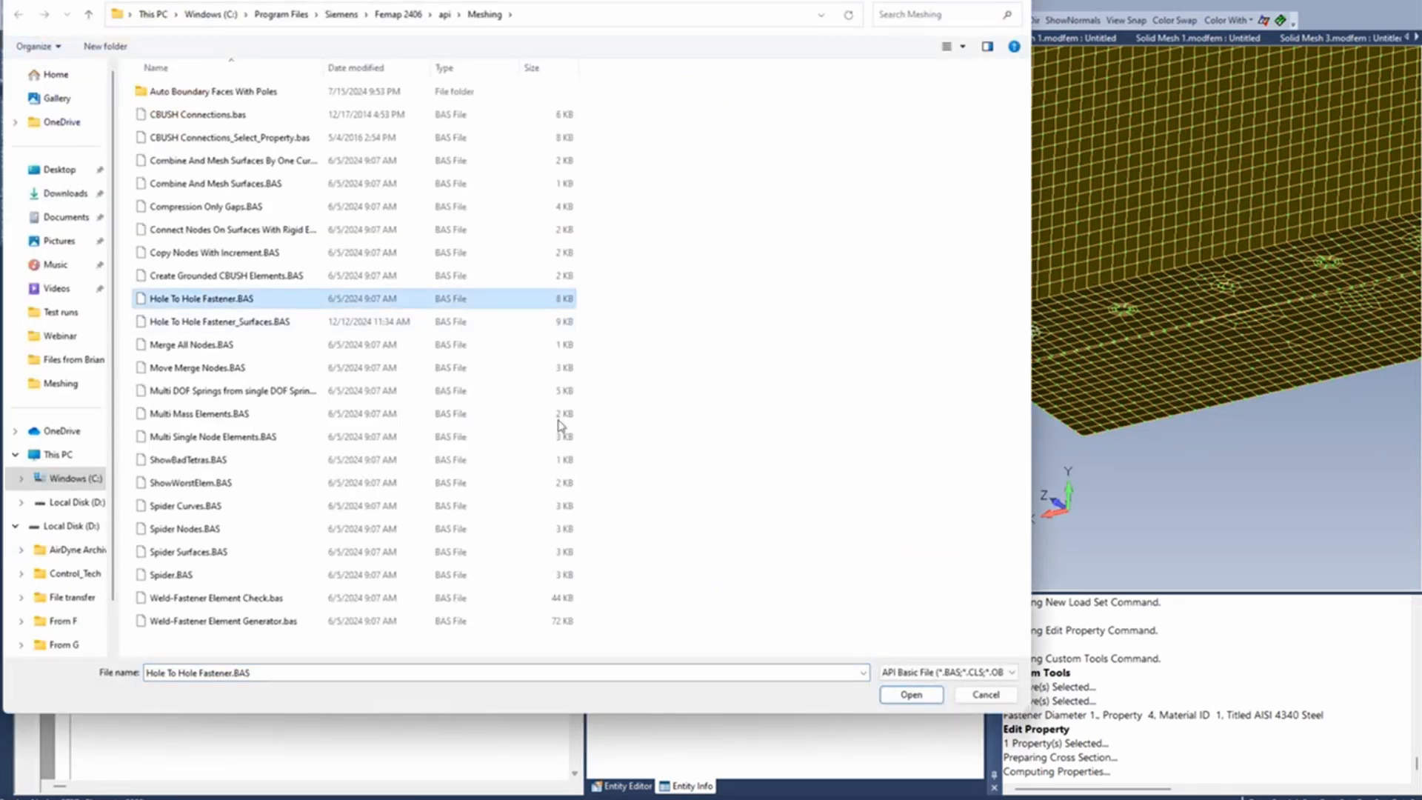
{"action": "left_click", "coordinate": [911, 694]}
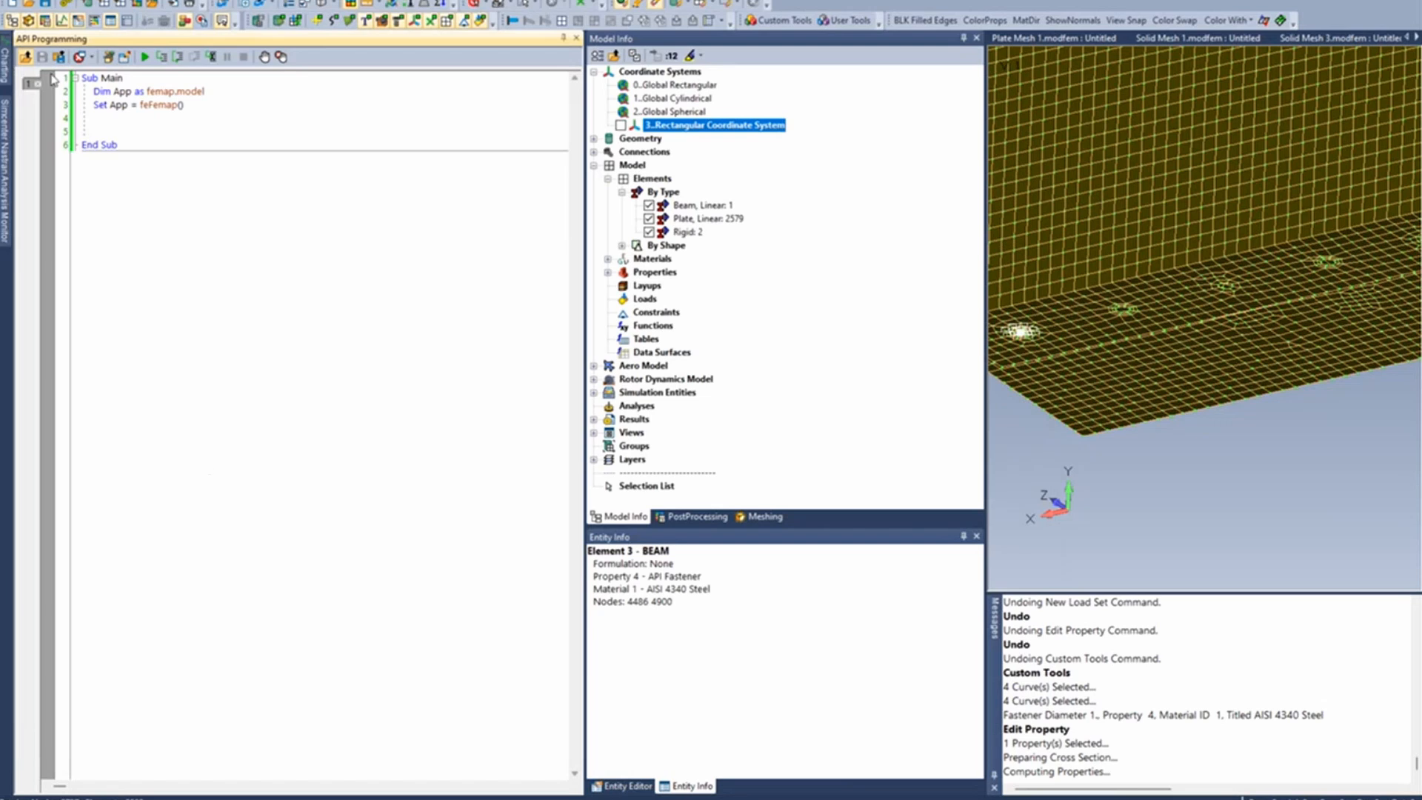
{"action": "left_click", "coordinate": [28, 4]}
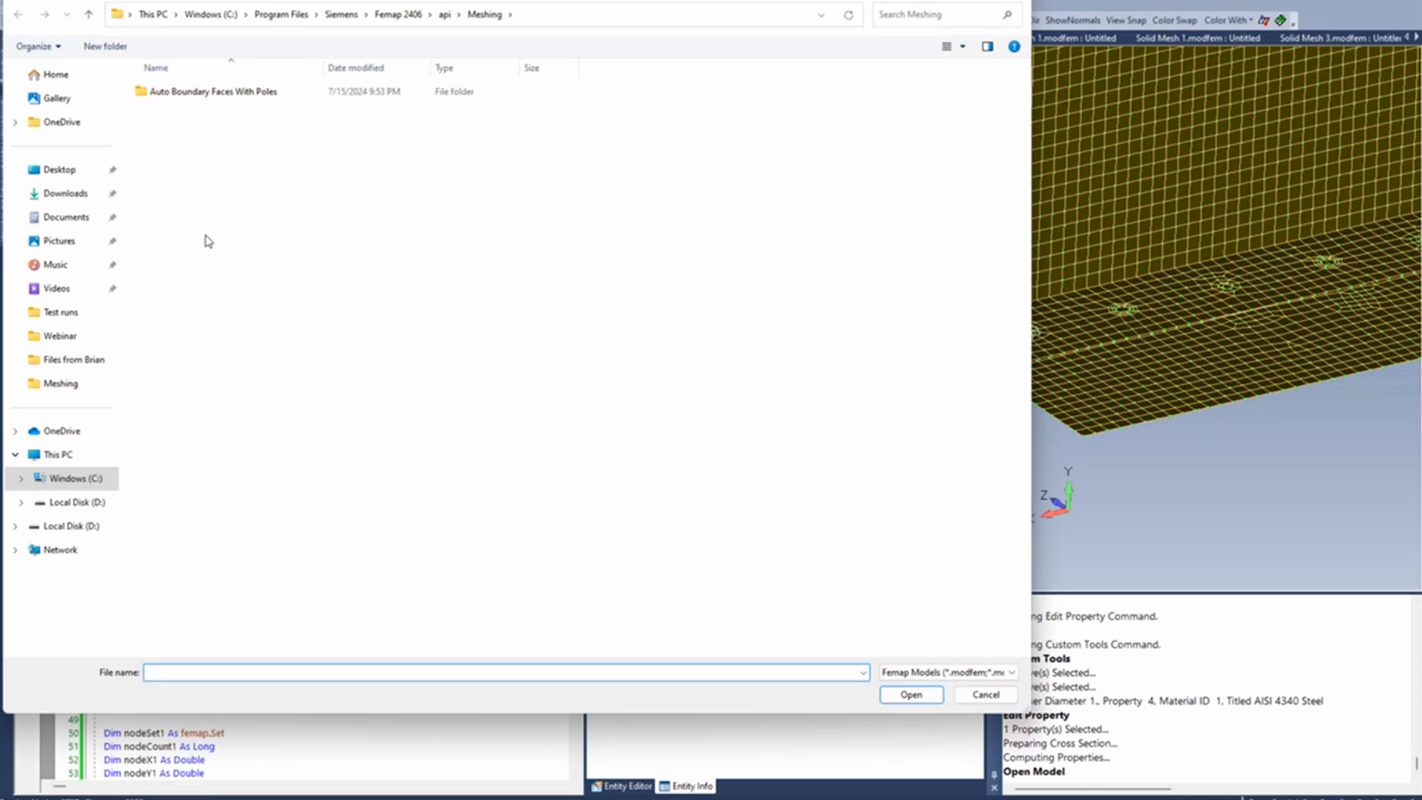
{"action": "left_click", "coordinate": [1013, 1]}
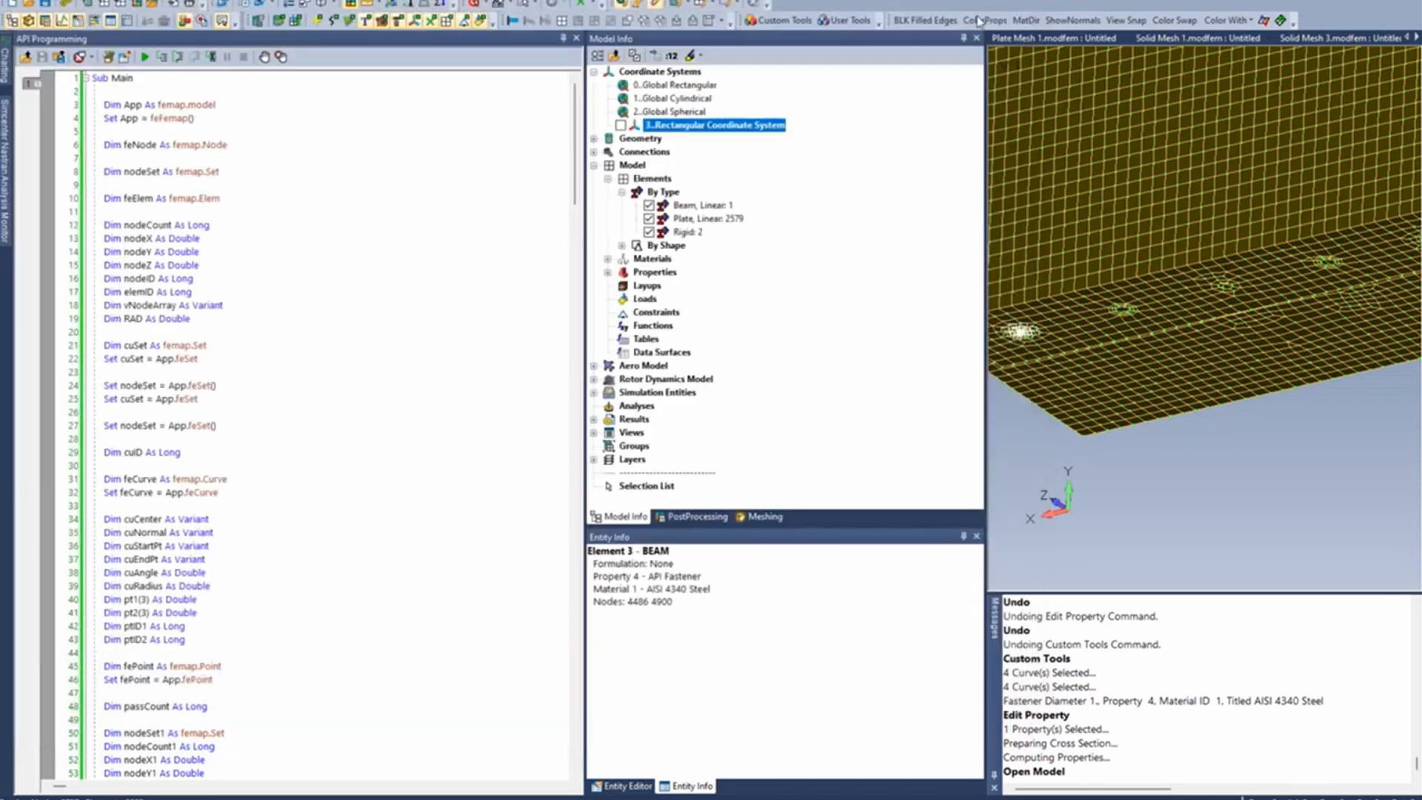
- Examine the fastener script's code for the active material, the fastener bottom curve selection, the curve radius and the nodes on the curves
{"action": "scroll", "coordinate": [339, 404], "scroll_direction": "down", "scroll_amount": 6}
{"action": "scroll", "coordinate": [341, 401], "scroll_direction": "up", "scroll_amount": 1}
{"action": "scroll", "coordinate": [341, 402], "scroll_direction": "down", "scroll_amount": 1}
{"action": "scroll", "coordinate": [341, 402], "scroll_direction": "down", "scroll_amount": 17}
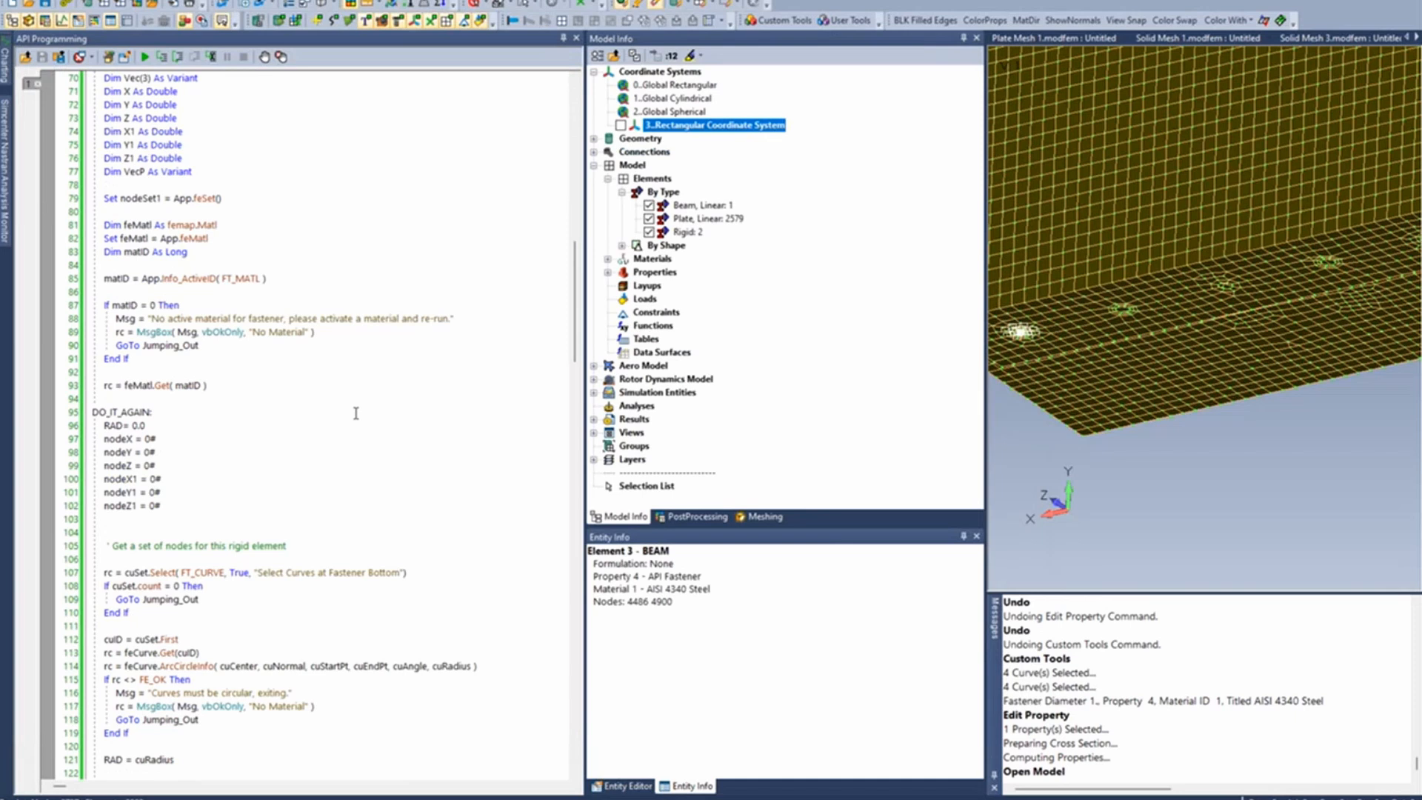
{"action": "scroll", "coordinate": [356, 414], "scroll_direction": "down", "scroll_amount": 2}
{"action": "scroll", "coordinate": [355, 415], "scroll_direction": "down", "scroll_amount": 4}
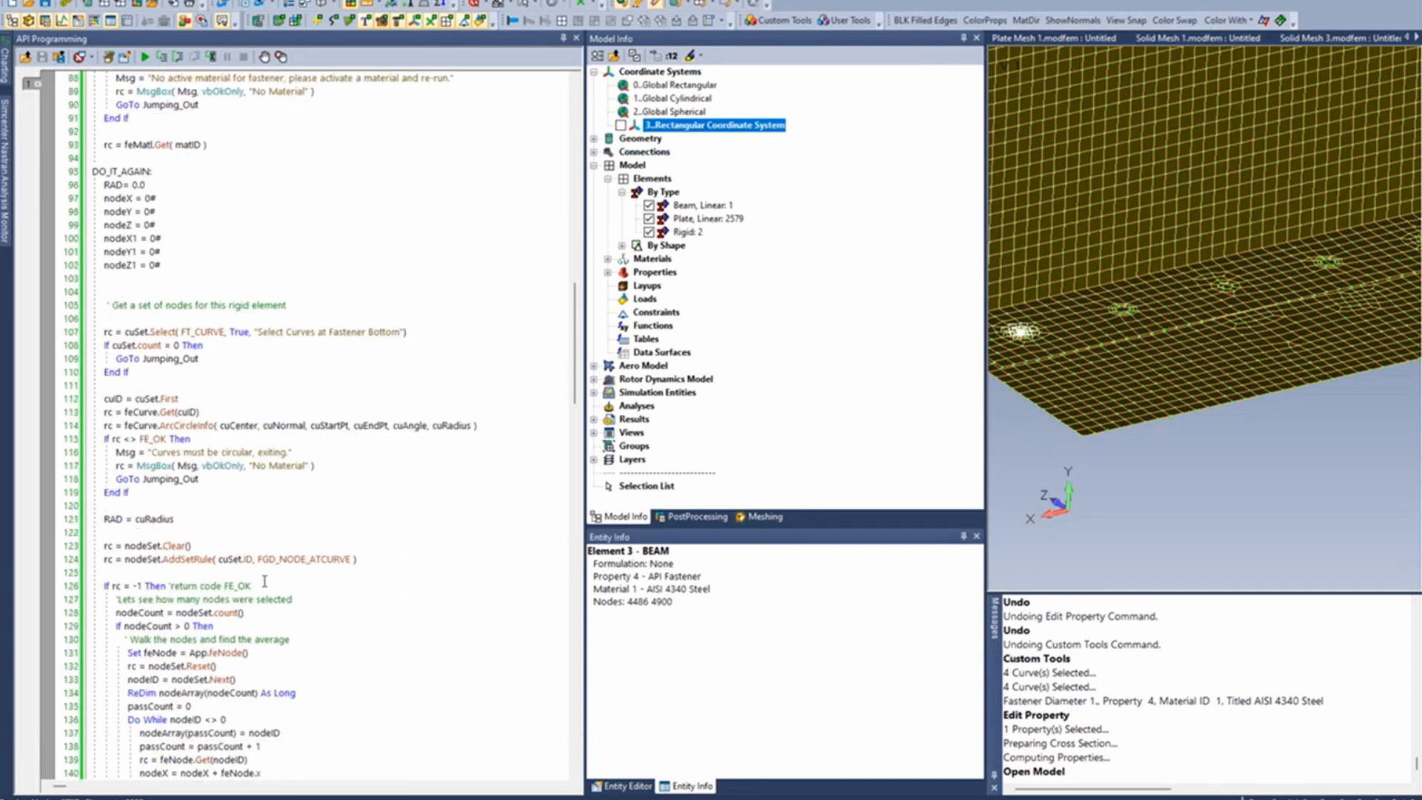
{"action": "scroll", "coordinate": [264, 581], "scroll_direction": "up", "scroll_amount": 1}
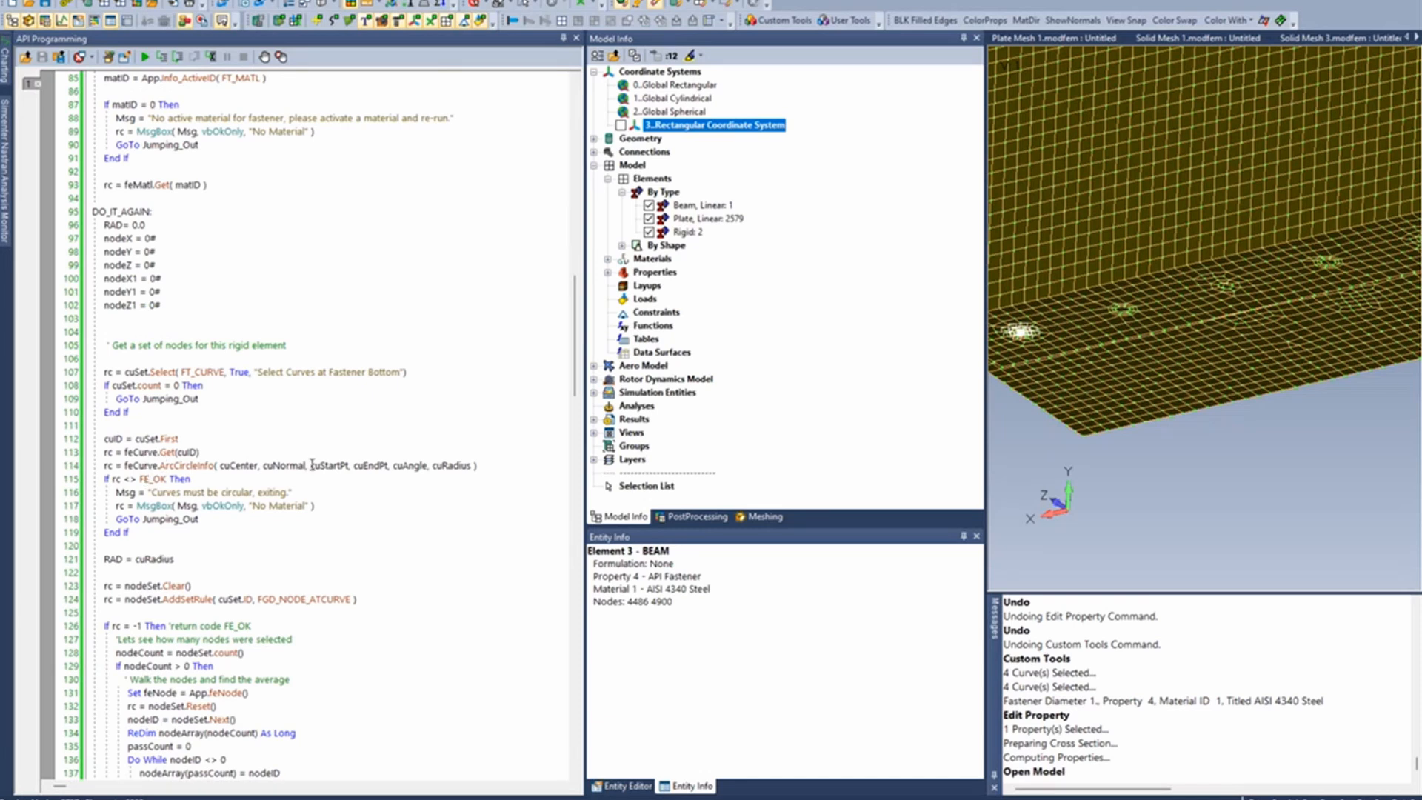
{"action": "scroll", "coordinate": [350, 529], "scroll_direction": "up", "scroll_amount": 2}
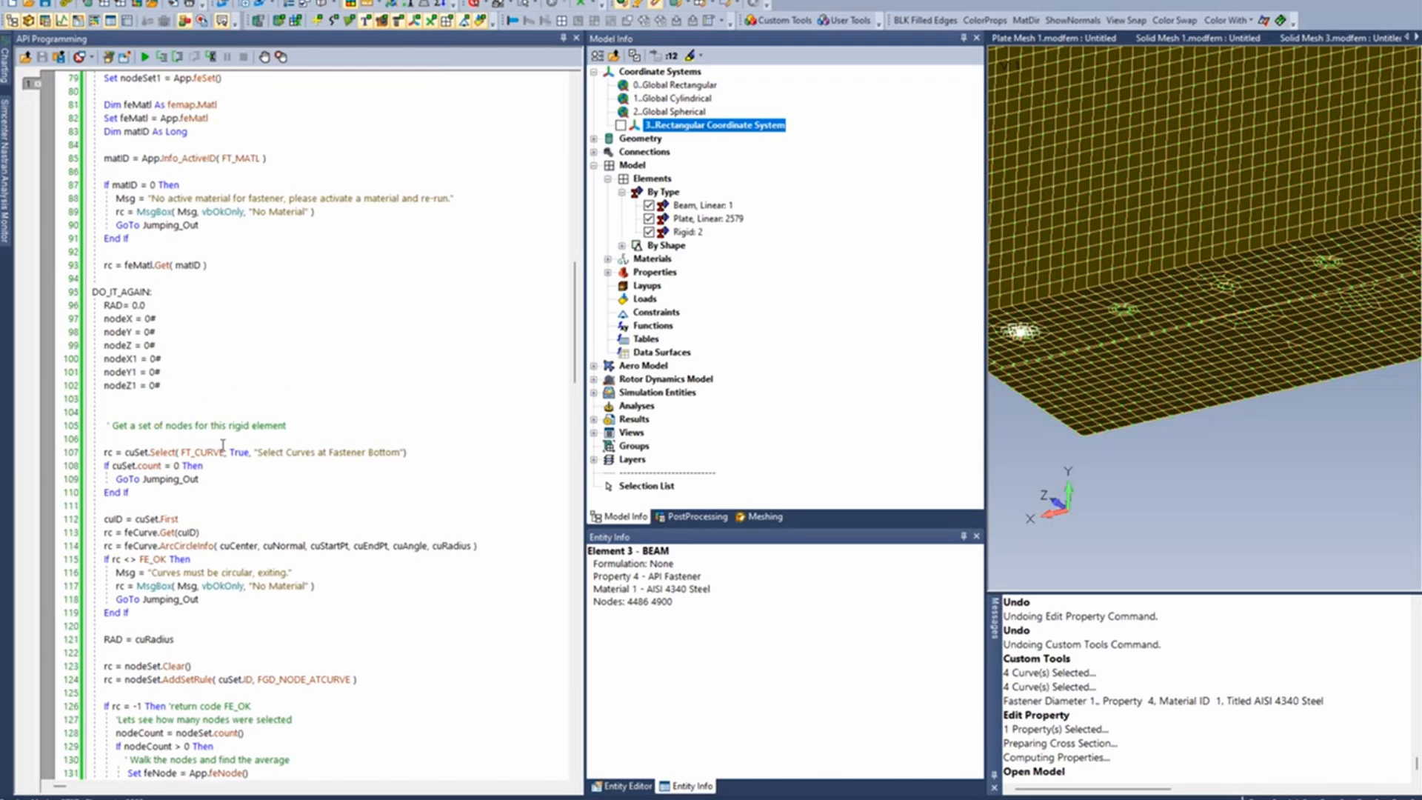
{"action": "scroll", "coordinate": [210, 264], "scroll_direction": "up", "scroll_amount": 7}
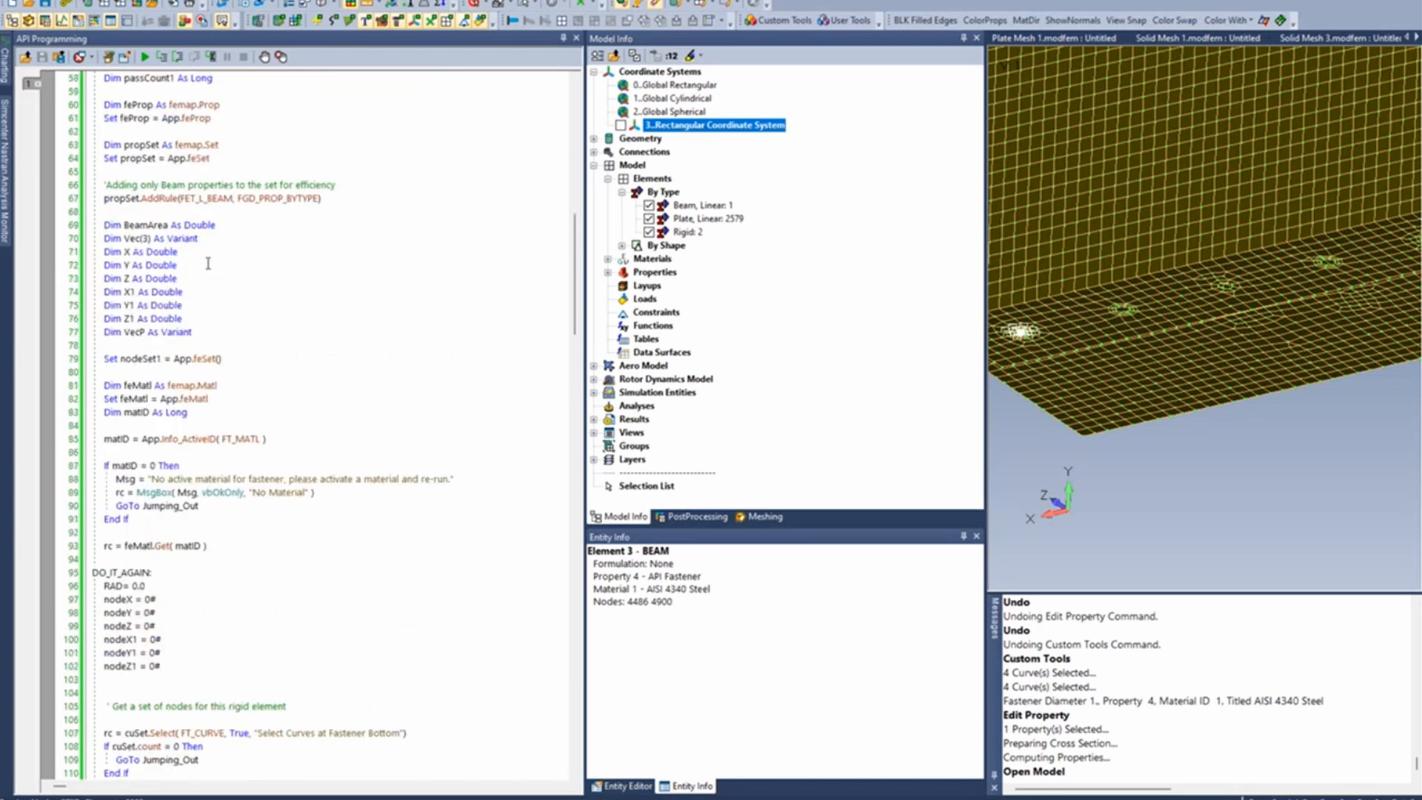
- Open the script Hole To Hole Fastener_Surfaces.BAS from the api Meshing folder in the API Programming editor
{"action": "left_click", "coordinate": [26, 57]}
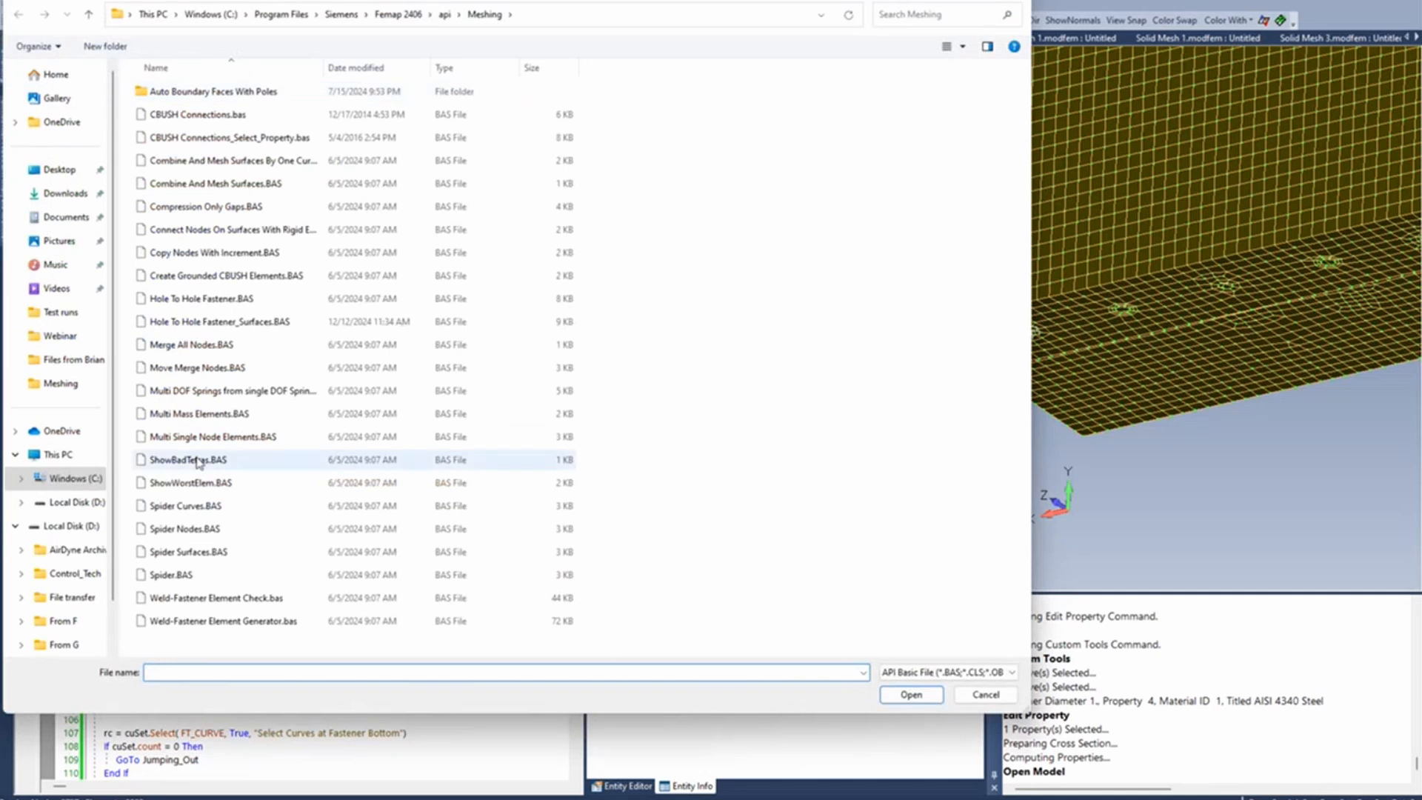
{"action": "left_click", "coordinate": [224, 328]}
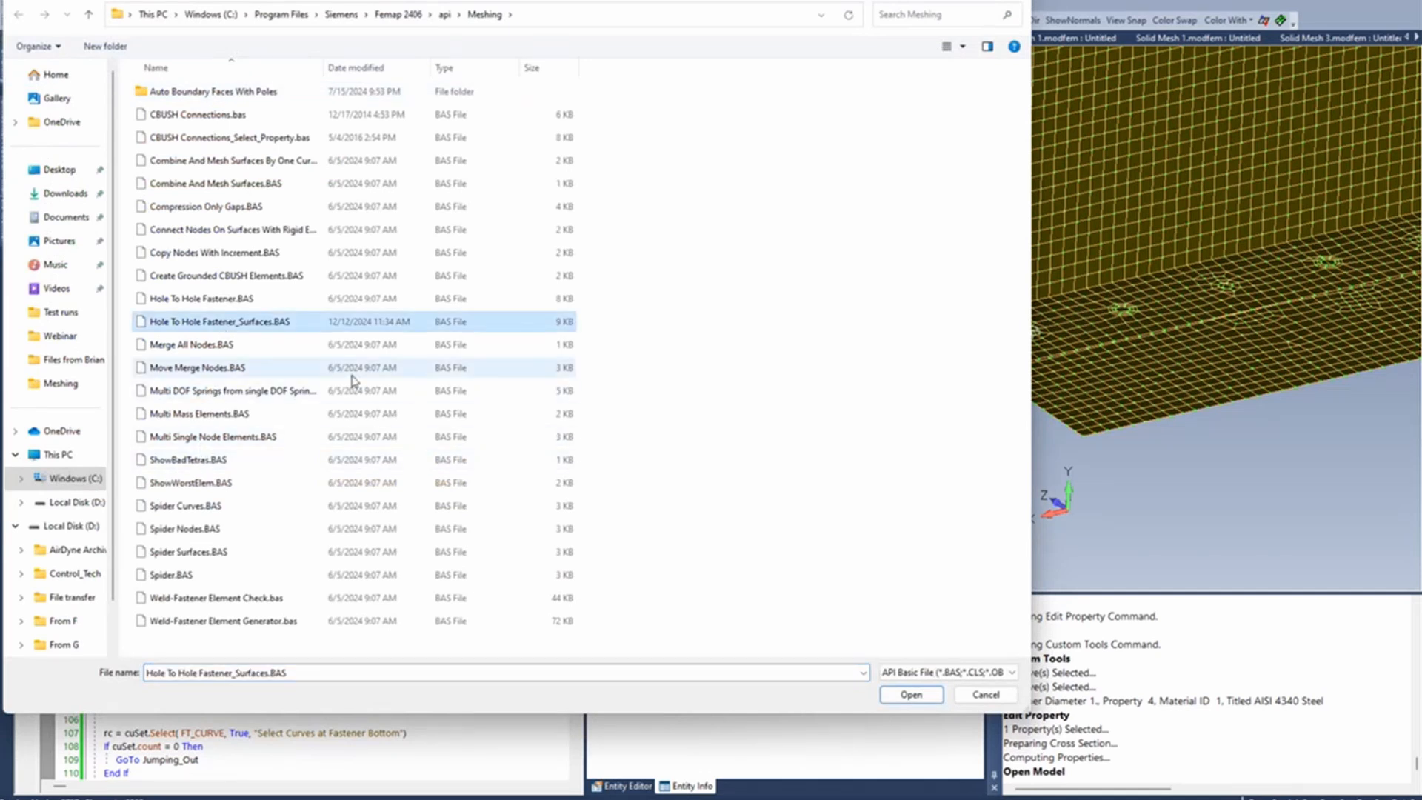
{"action": "left_click", "coordinate": [929, 700]}
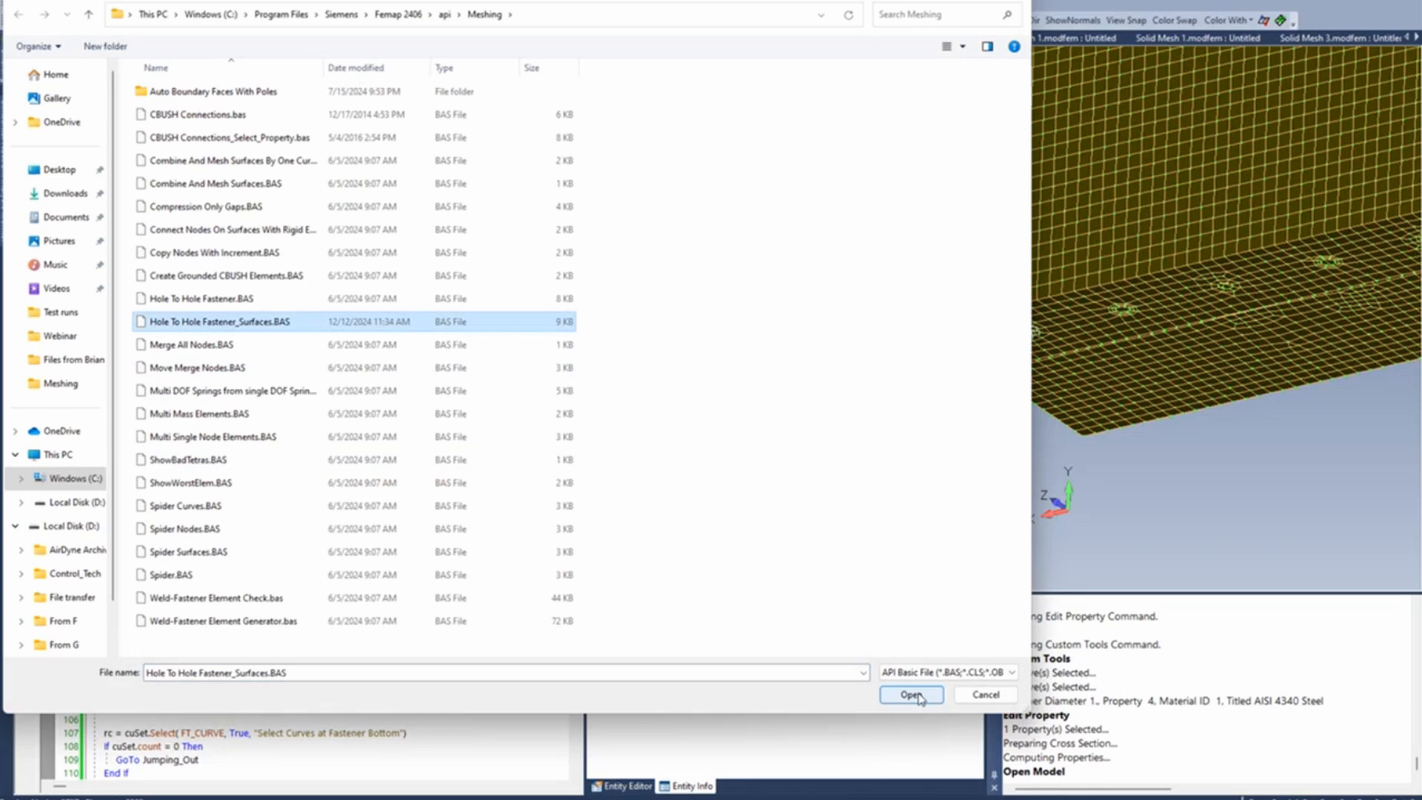
{"action": "left_click", "coordinate": [918, 696]}
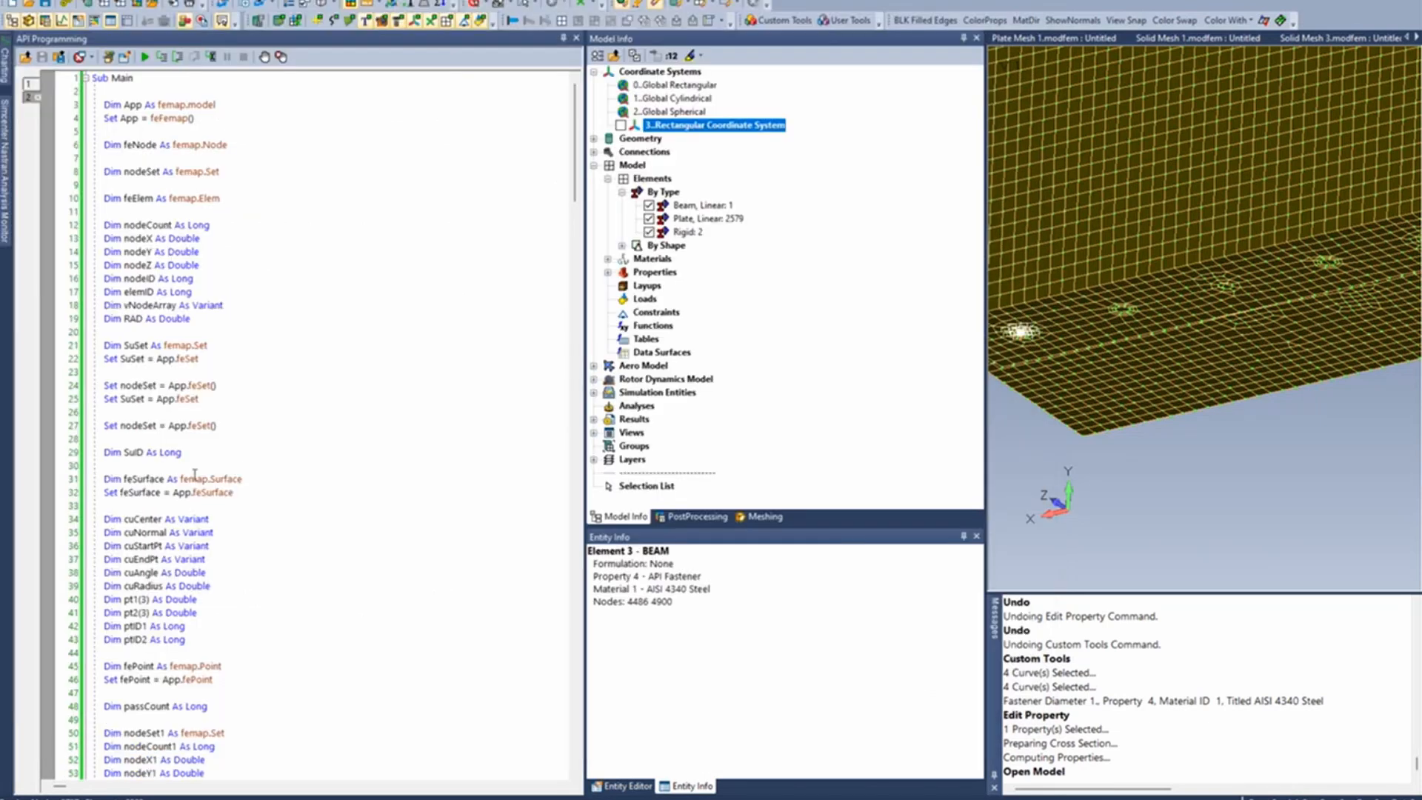
- Examine the script's code for the surface variable, fastener bottom surface selection, fastener radius prompt and nodes at the surfaces, and close the API Programming editor
{"action": "left_click_drag", "start_coordinate": [211, 479], "coordinate": [243, 478]}
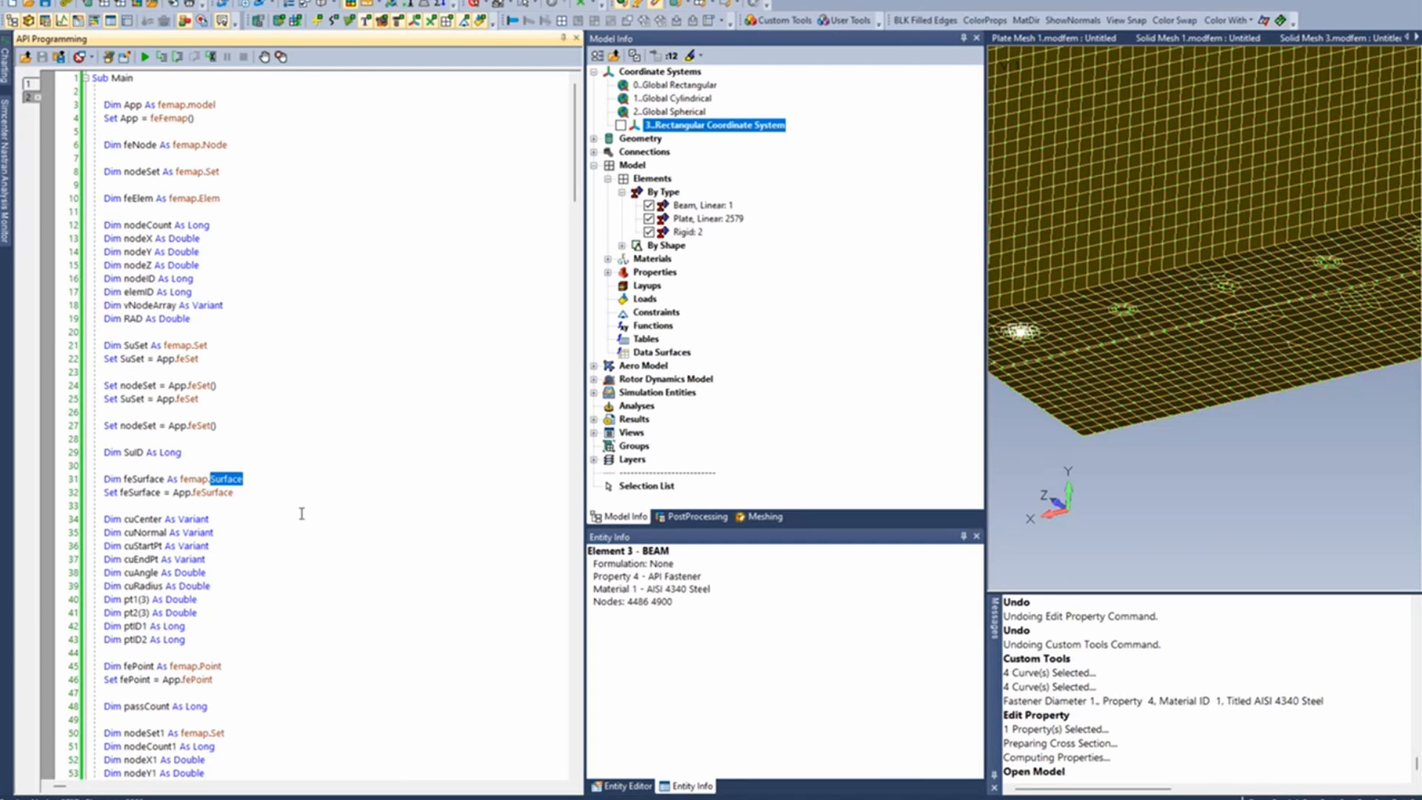
{"action": "scroll", "coordinate": [309, 513], "scroll_direction": "down", "scroll_amount": 20}
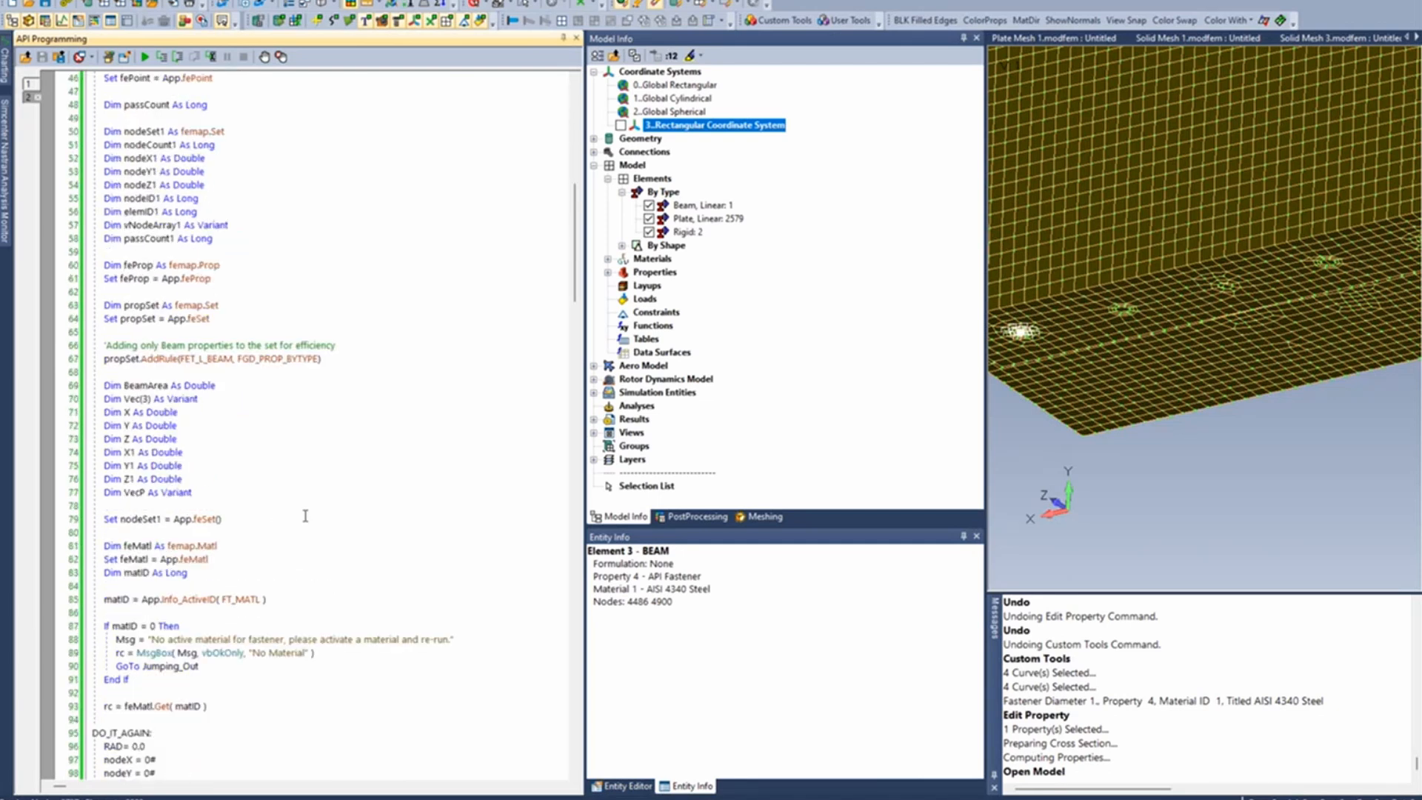
{"action": "scroll", "coordinate": [305, 515], "scroll_direction": "down", "scroll_amount": 3}
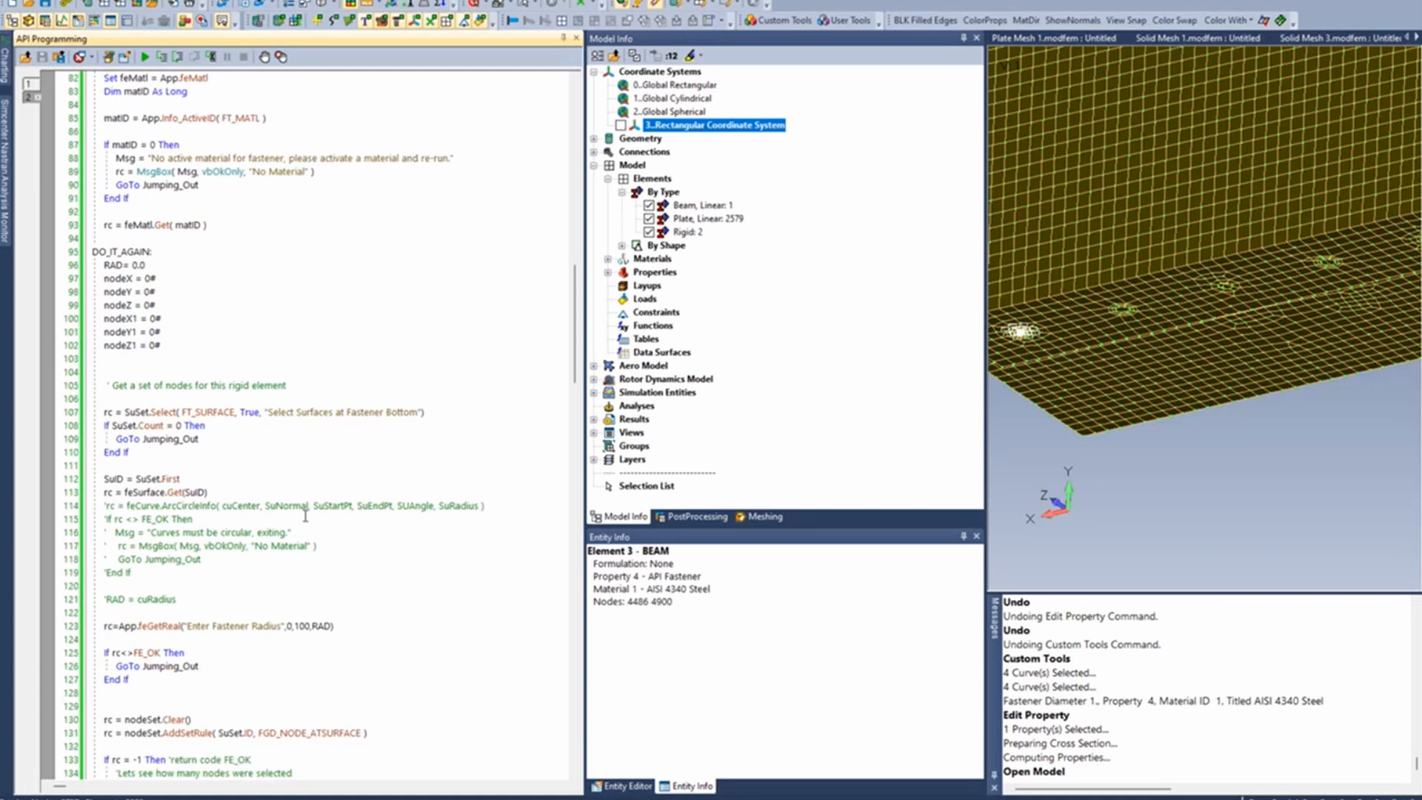
{"action": "scroll", "coordinate": [305, 516], "scroll_direction": "down", "scroll_amount": 1}
{"action": "scroll", "coordinate": [188, 609], "scroll_direction": "down", "scroll_amount": 2}
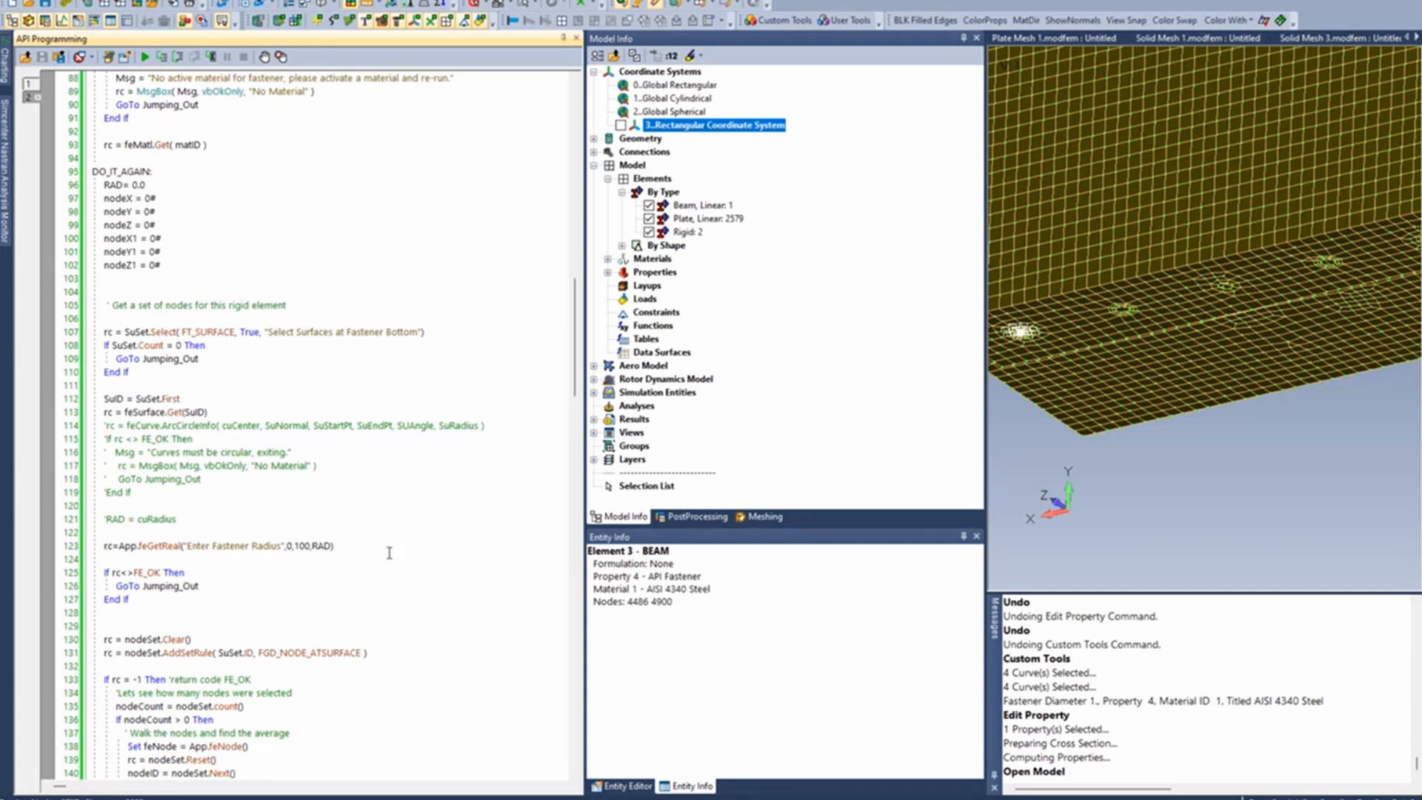
{"action": "scroll", "coordinate": [417, 410], "scroll_direction": "down", "scroll_amount": 6}
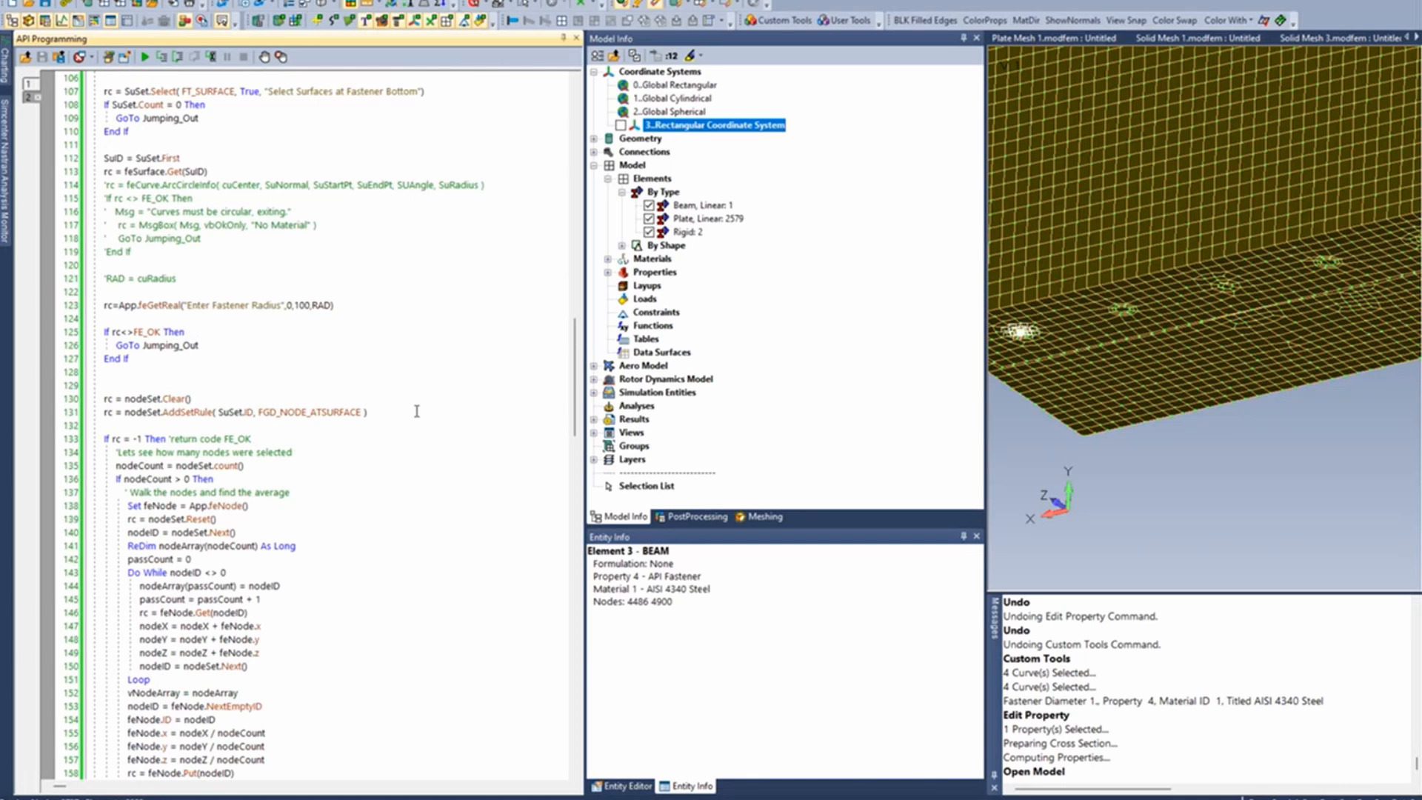
{"action": "scroll", "coordinate": [417, 411], "scroll_direction": "up", "scroll_amount": 6}
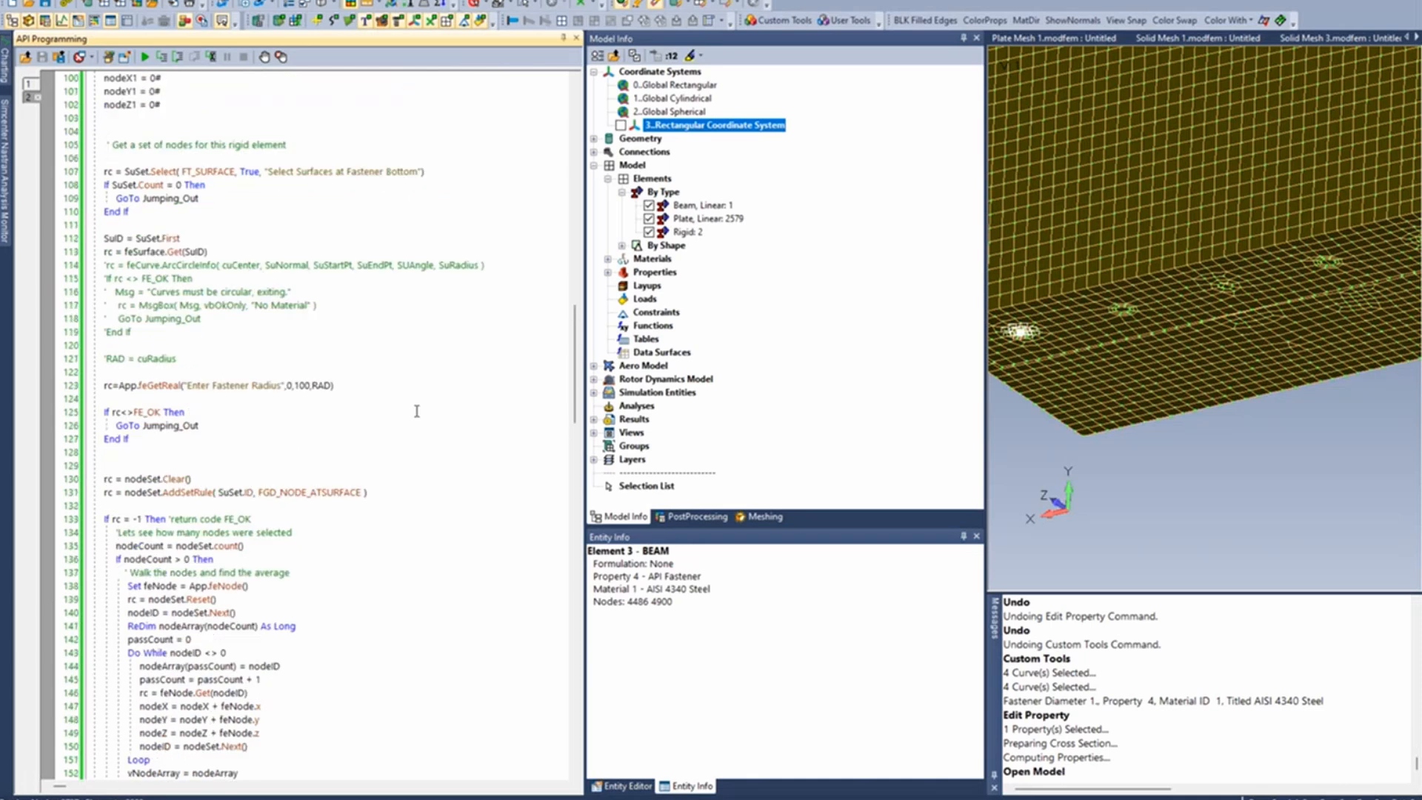
{"action": "left_click", "coordinate": [576, 39]}
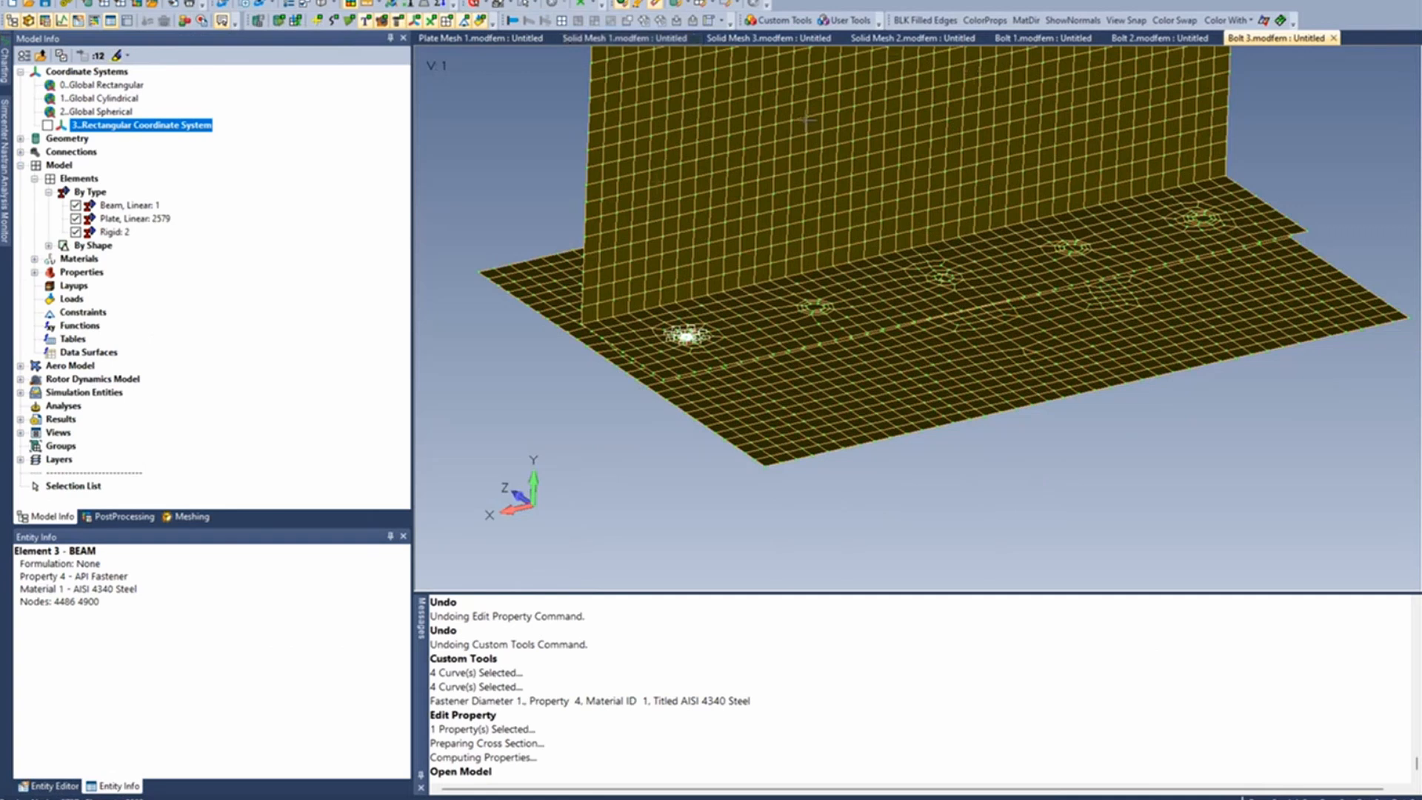
- Start the Hole To Hole Fastener_Surfaces tool and pick the two ring surfaces around the lower plate's second hole as the fastener bottom
{"action": "left_click", "coordinate": [798, 22]}
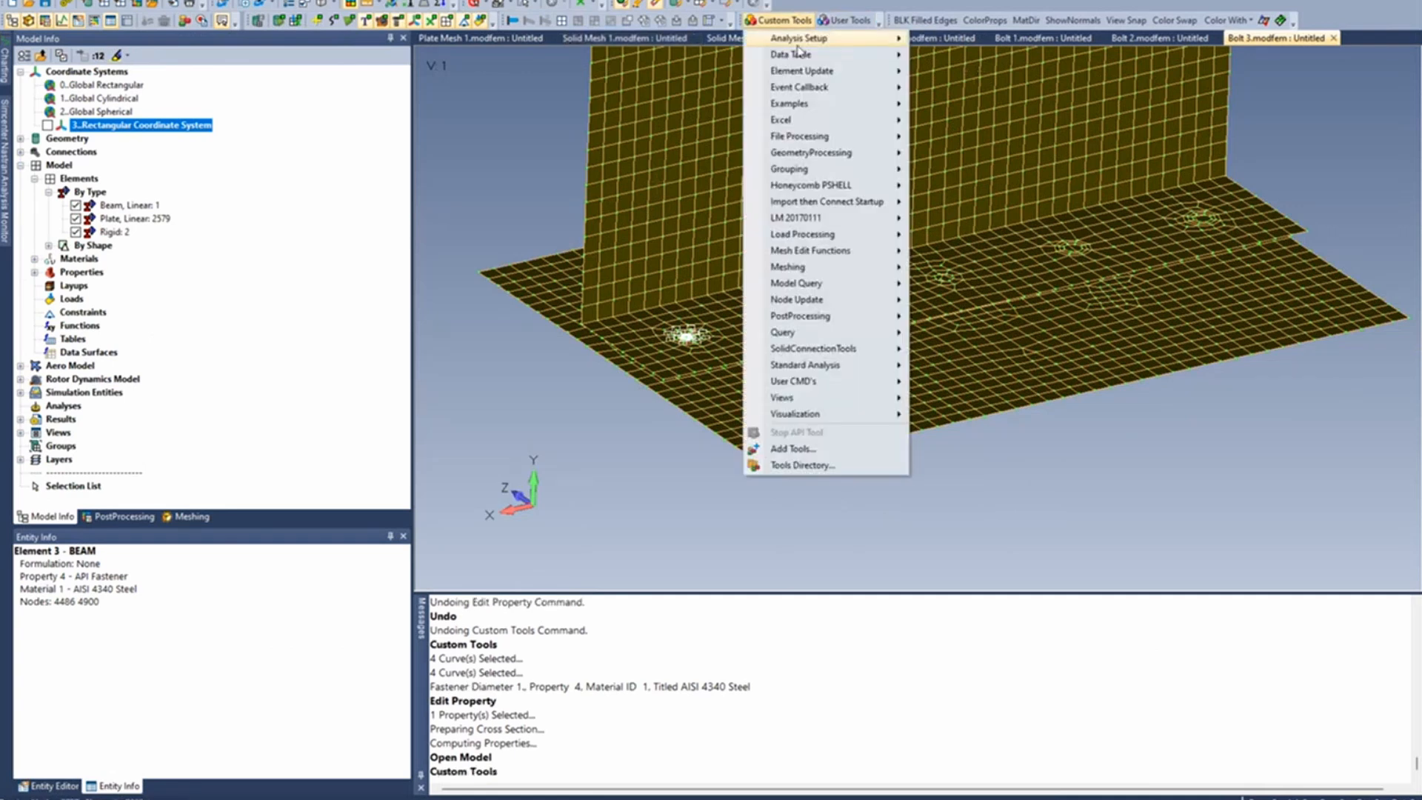
{"action": "mouse_move", "coordinate": [817, 271]}
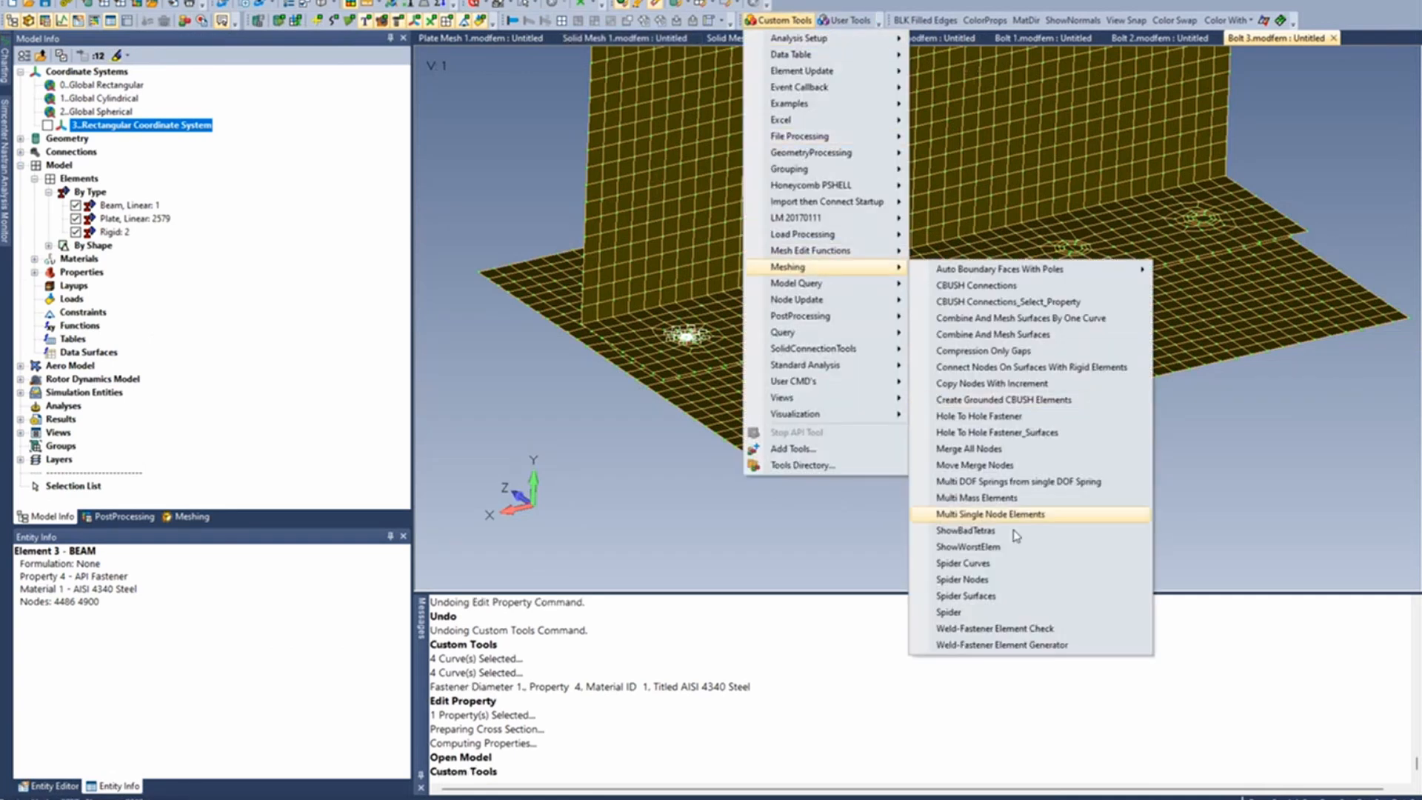
{"action": "left_click", "coordinate": [1022, 434]}
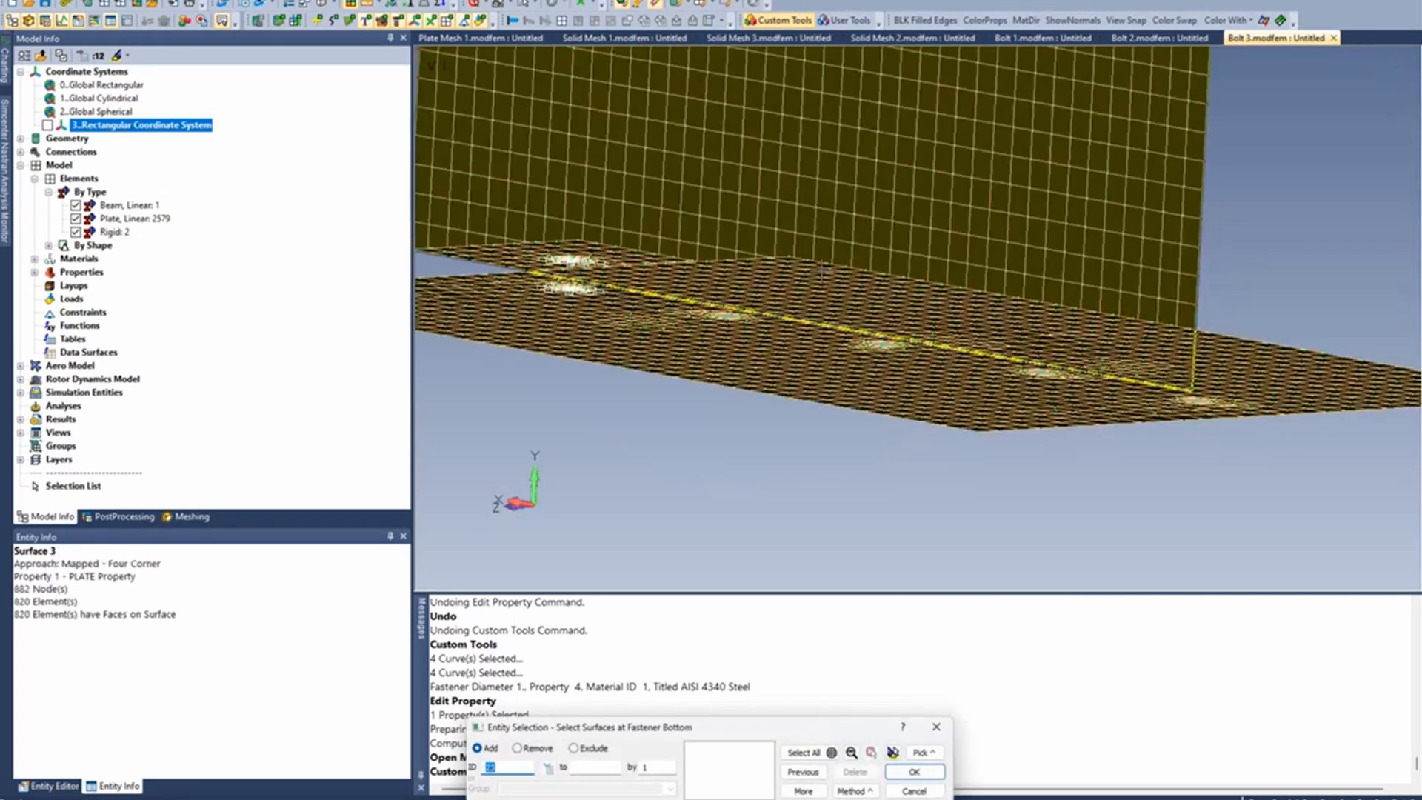
{"action": "scroll", "coordinate": [746, 320], "scroll_direction": "up", "scroll_amount": 3}
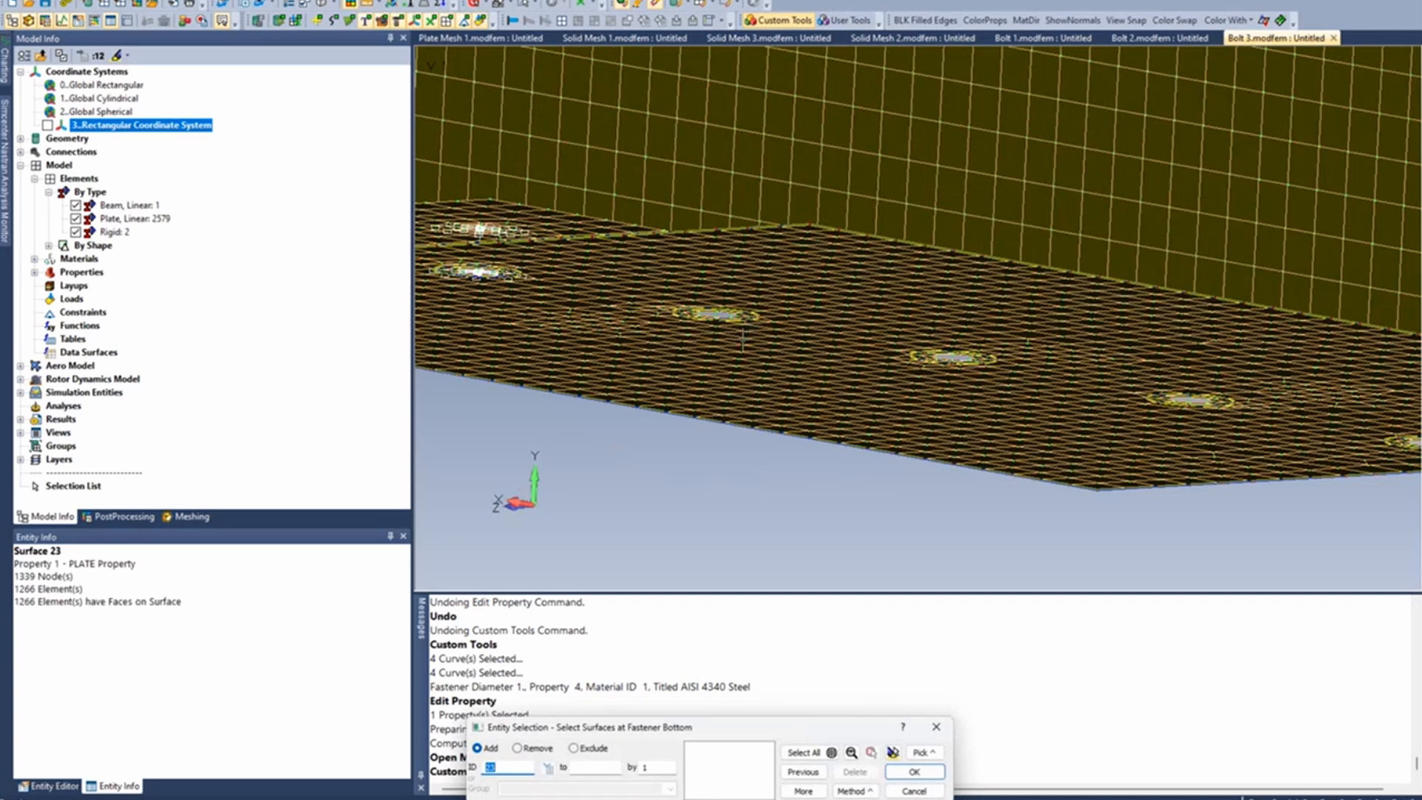
{"action": "left_click", "coordinate": [725, 311]}
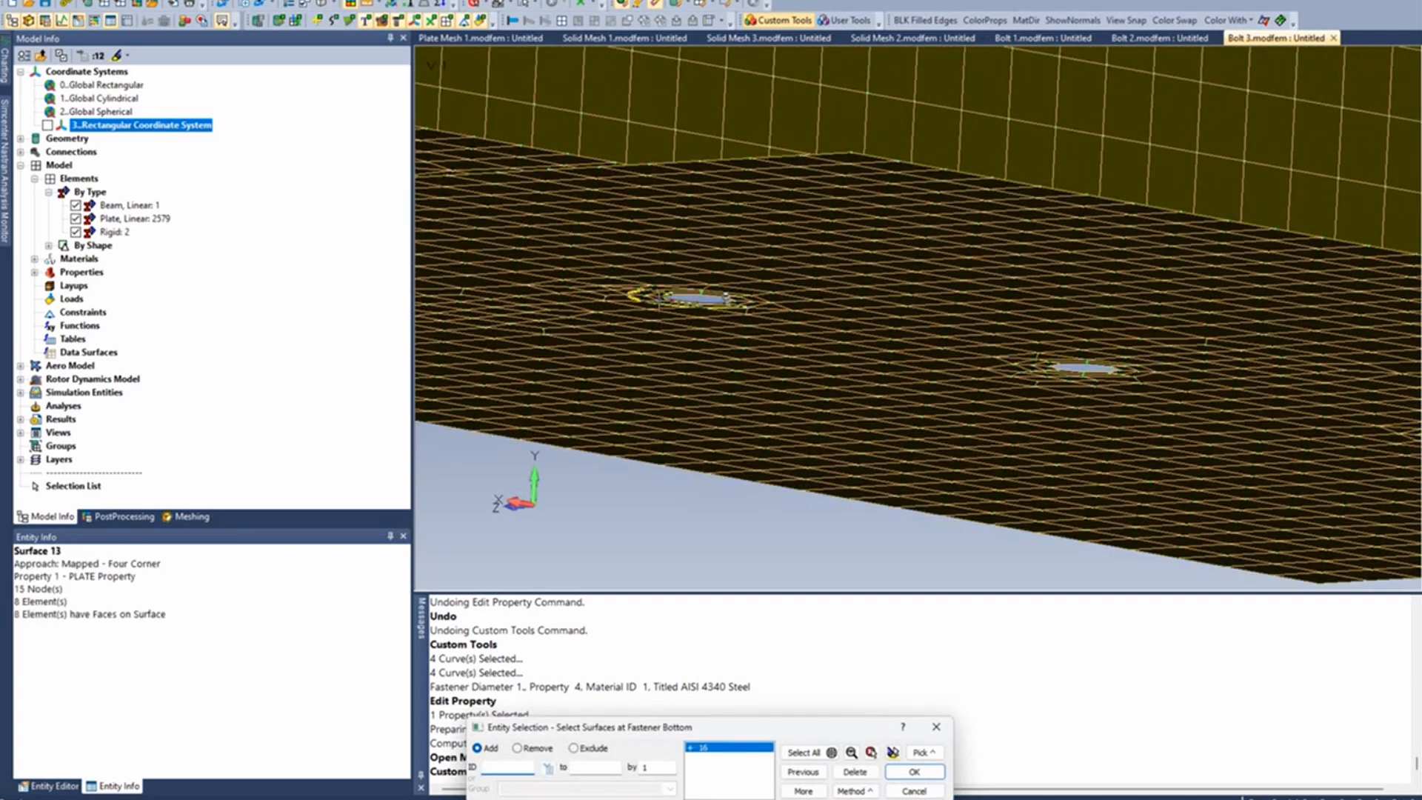
{"action": "key", "text": "Return"}
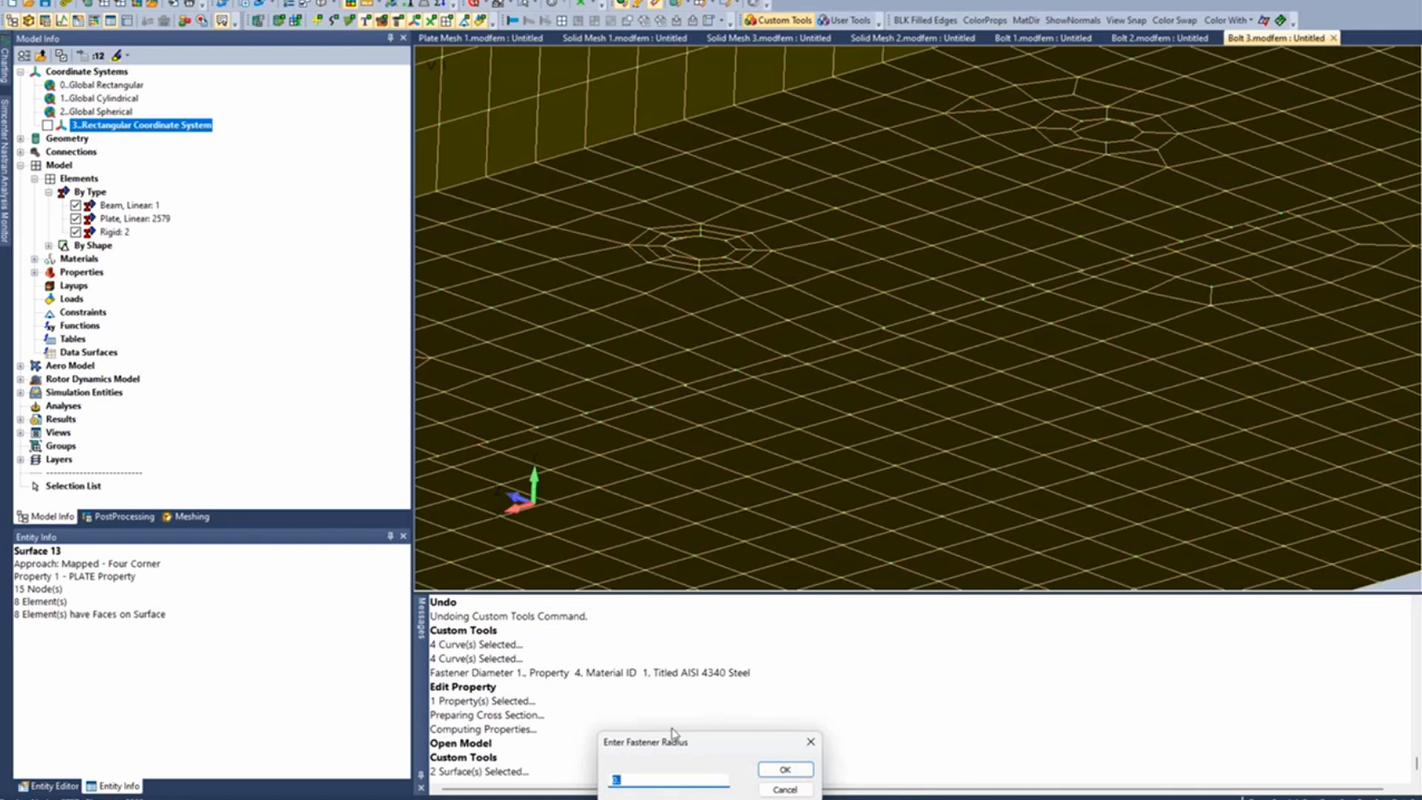
- Set the fastener radius to 0.4375 and pick the two ring surfaces around the upper plate's matching second hole as the fastener top
{"action": "type", "text": ".4375"}
{"action": "left_click", "coordinate": [793, 768]}
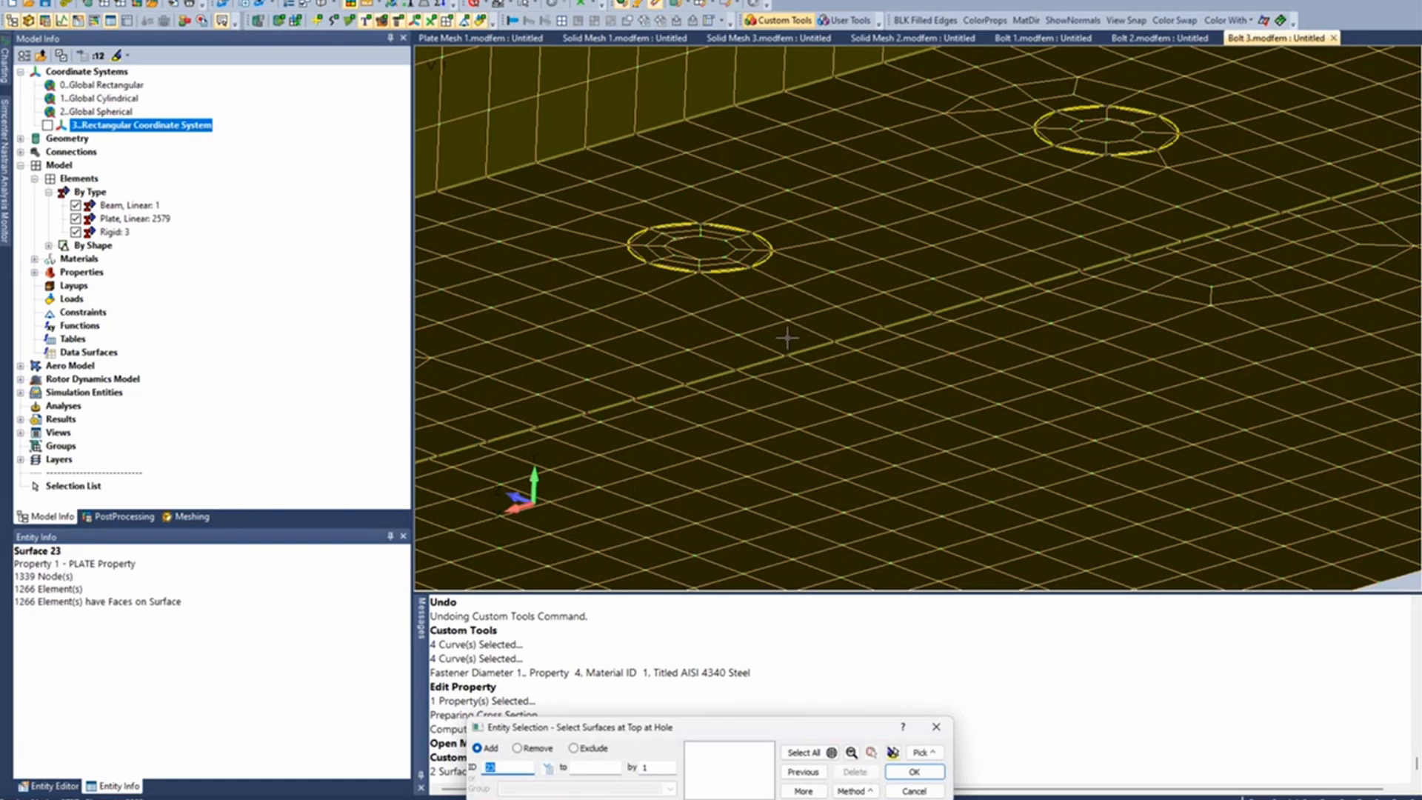
{"action": "left_click", "coordinate": [725, 256]}
{"action": "left_click", "coordinate": [914, 772]}
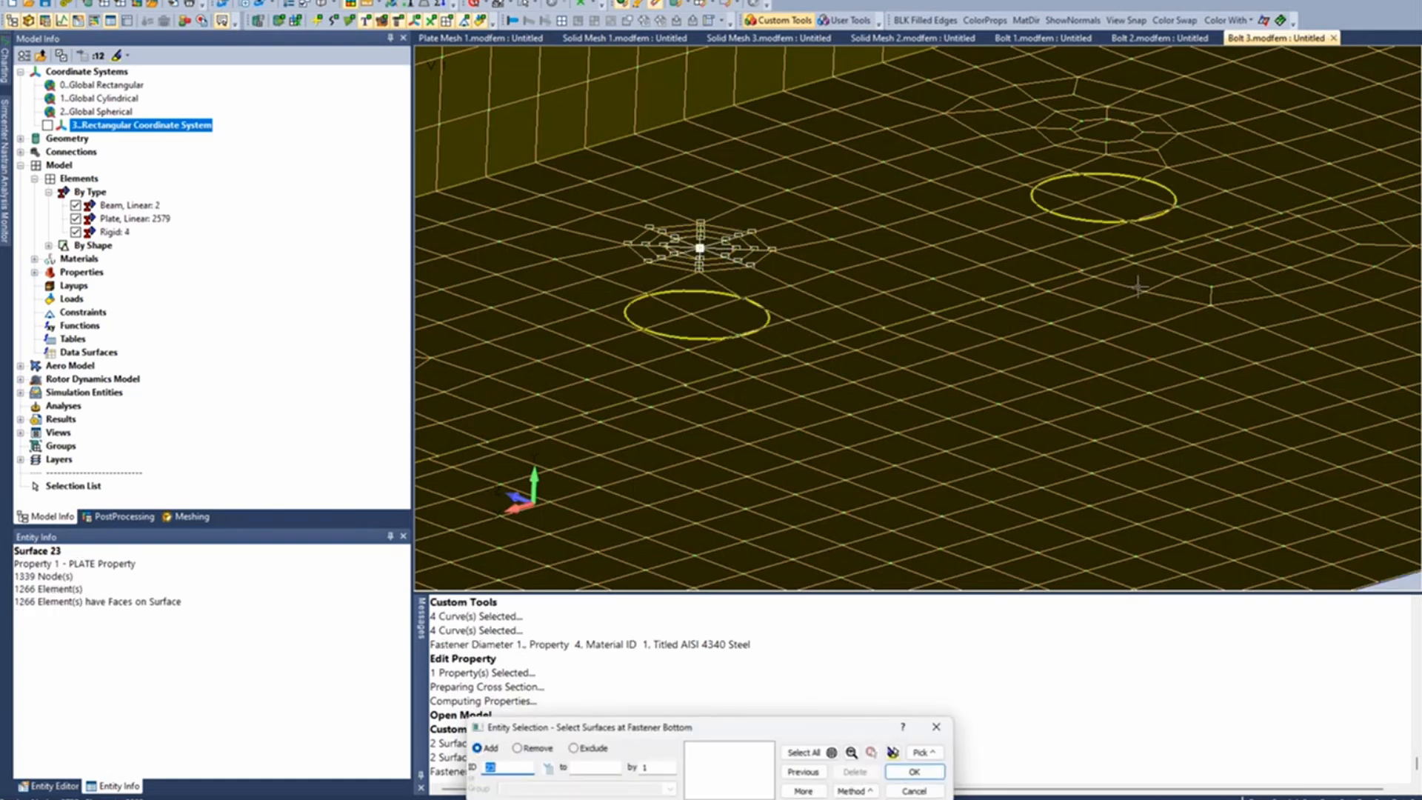
- Pick the two ring surfaces around the lower plate's third hole as the bottom of another fastener
{"action": "scroll", "coordinate": [1134, 286], "scroll_direction": "down", "scroll_amount": 4}
{"action": "middle_click_drag", "start_coordinate": [1134, 288], "coordinate": [1036, 333], "text": "ctrl"}
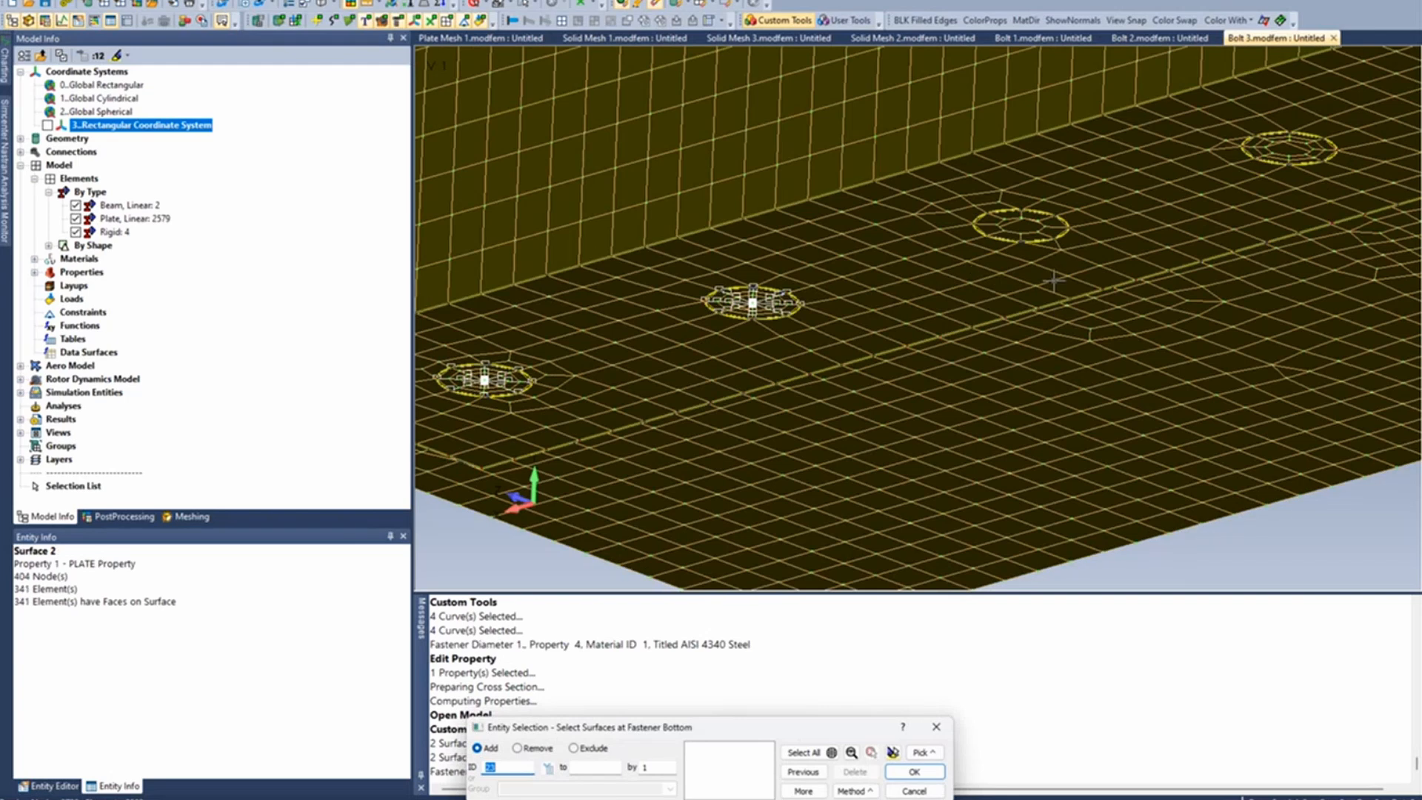
{"action": "middle_click_drag", "start_coordinate": [1046, 280], "coordinate": [1041, 250]}
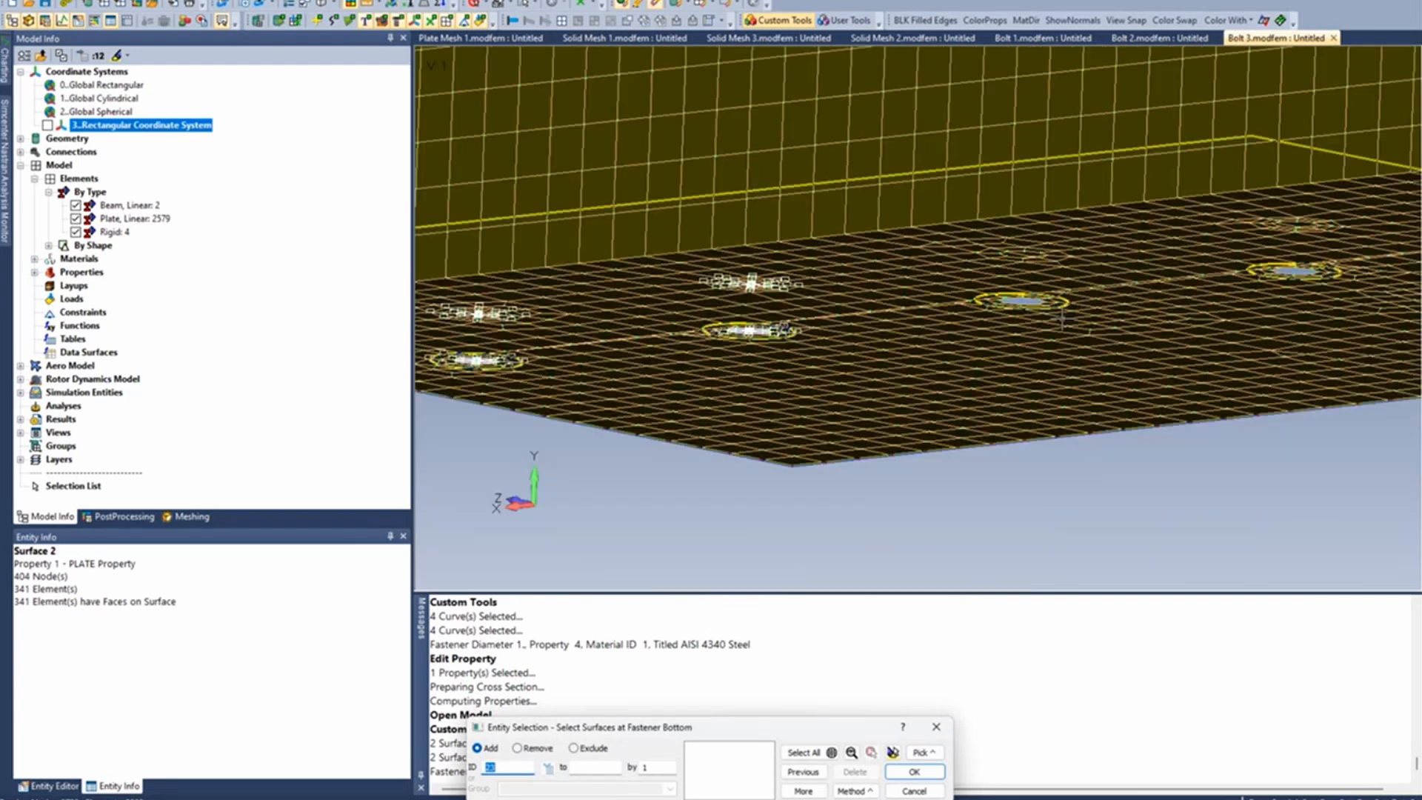
{"action": "scroll", "coordinate": [1052, 337], "scroll_direction": "up", "scroll_amount": 5}
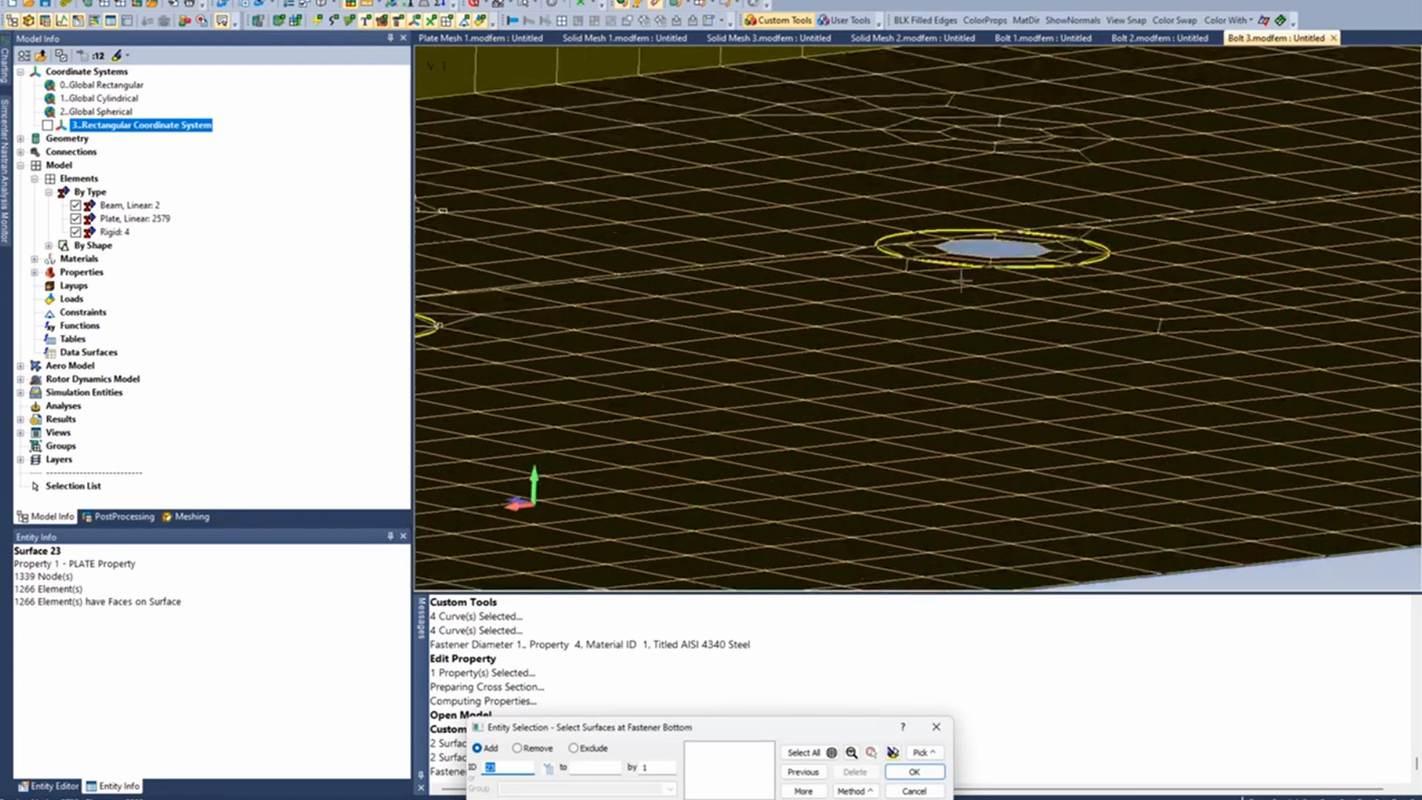
{"action": "left_click", "coordinate": [1033, 258]}
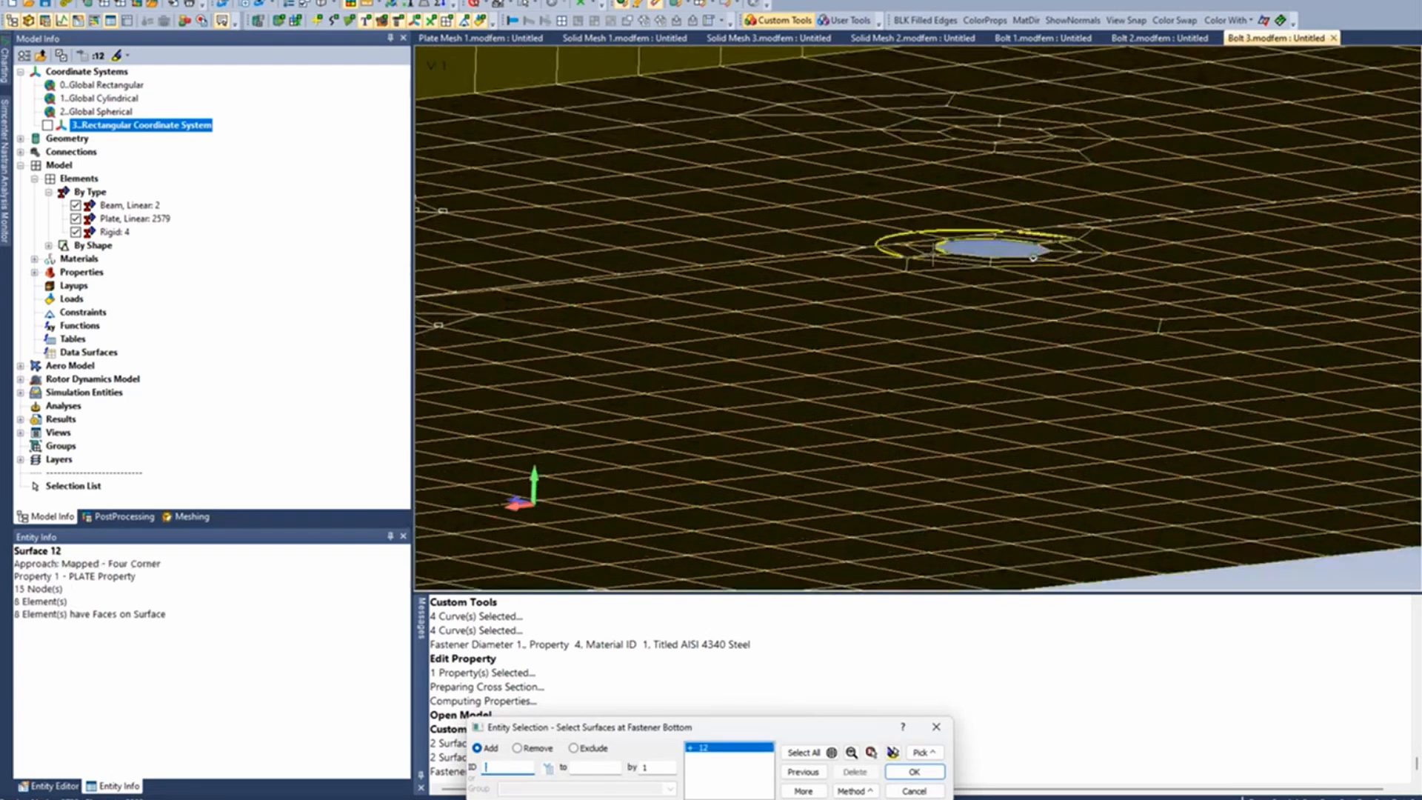
{"action": "left_click", "coordinate": [931, 254]}
{"action": "key", "text": "Return"}
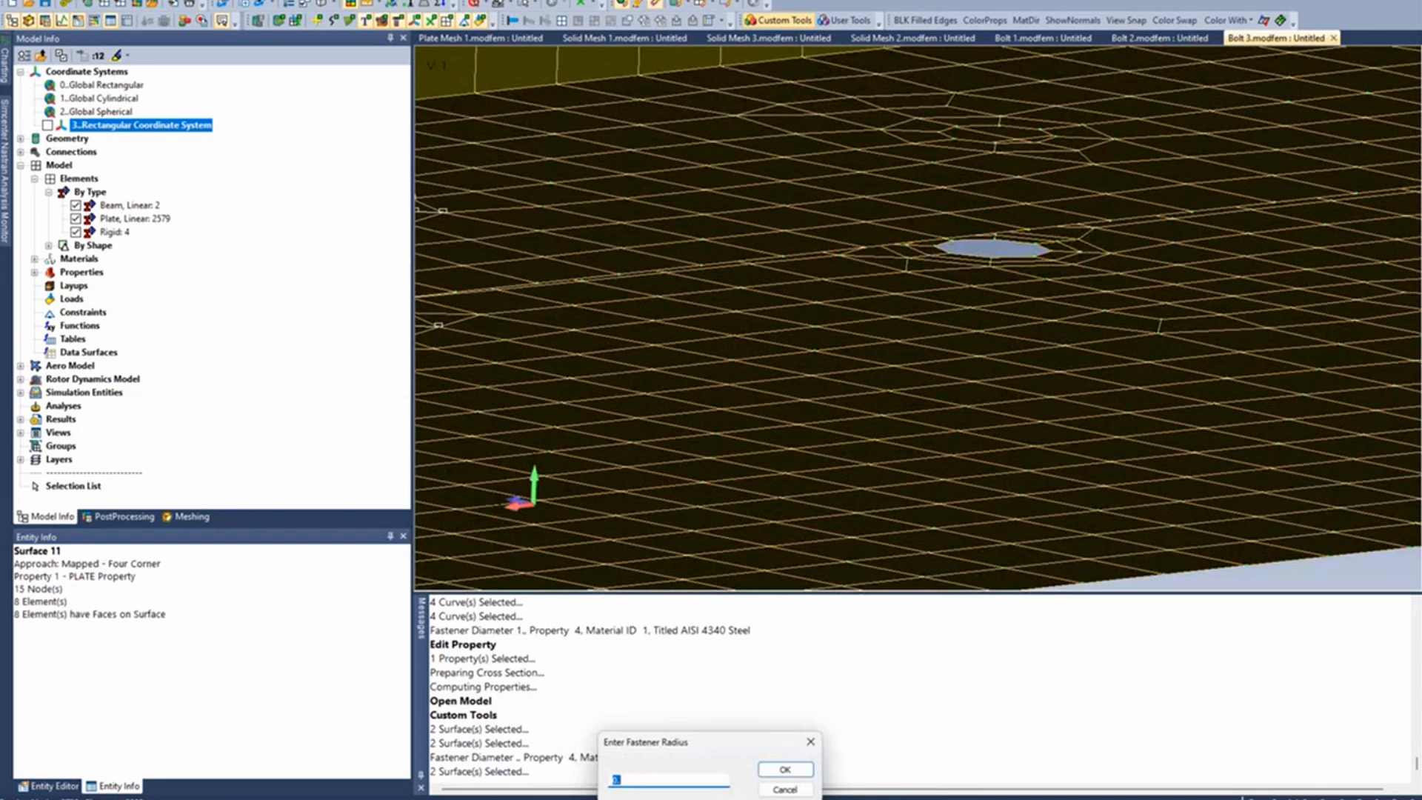
- Create the third hole's fastener with radius 0.4375, using the two matching upper ring surfaces as its top, and end the fastener command
{"action": "left_click_drag", "start_coordinate": [716, 745], "coordinate": [783, 496]}
{"action": "type", "text": ".4375"}
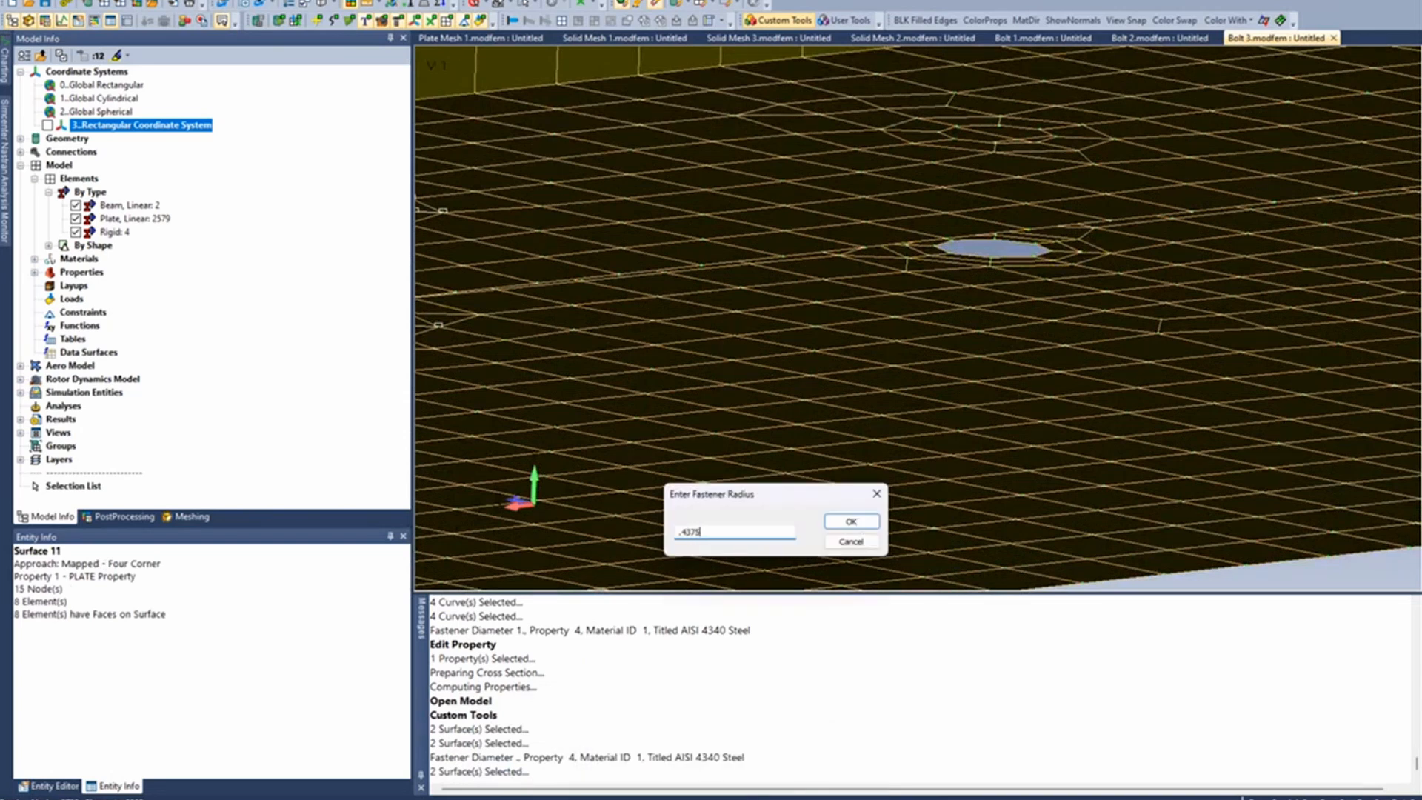
{"action": "key", "text": "Return"}
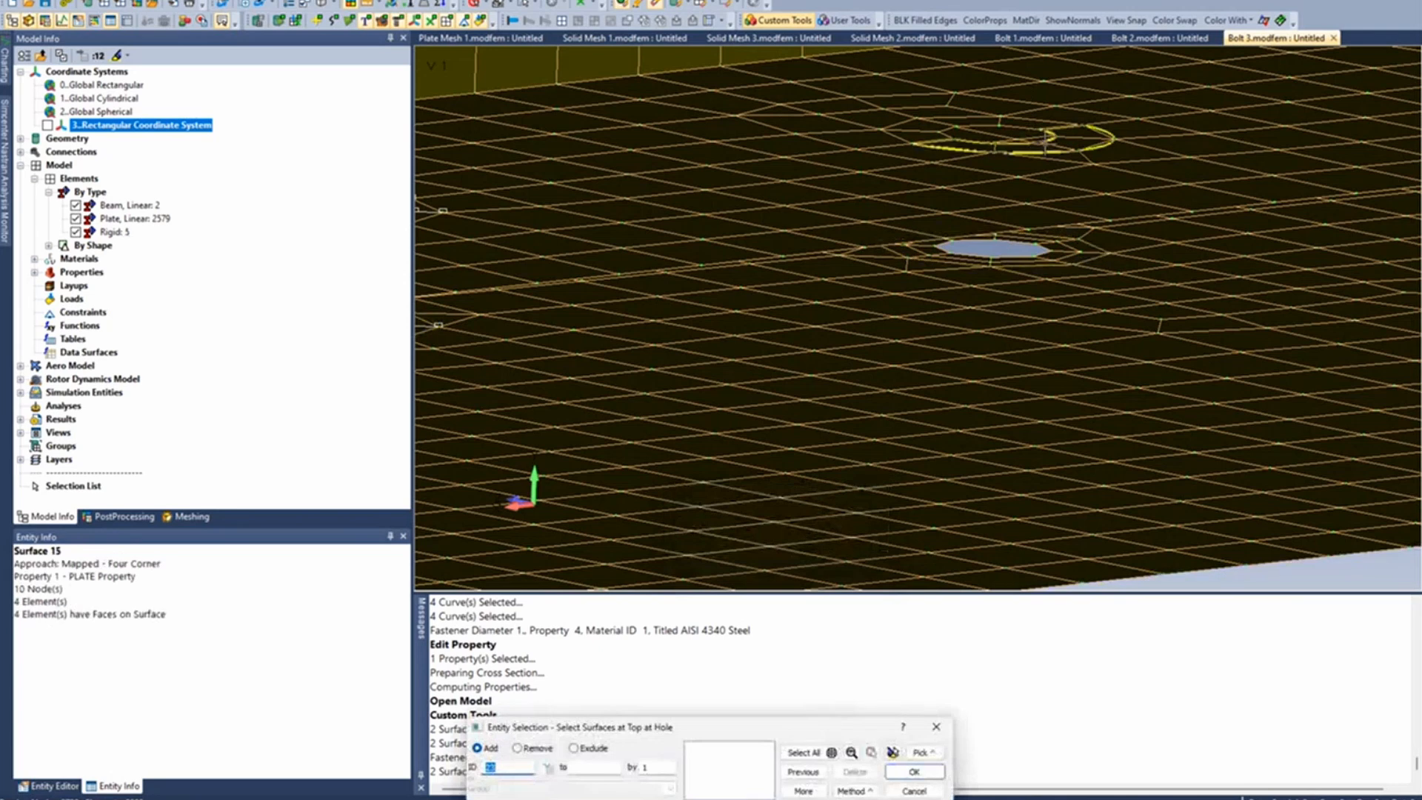
{"action": "left_click", "coordinate": [1041, 140]}
{"action": "key", "text": "Return"}
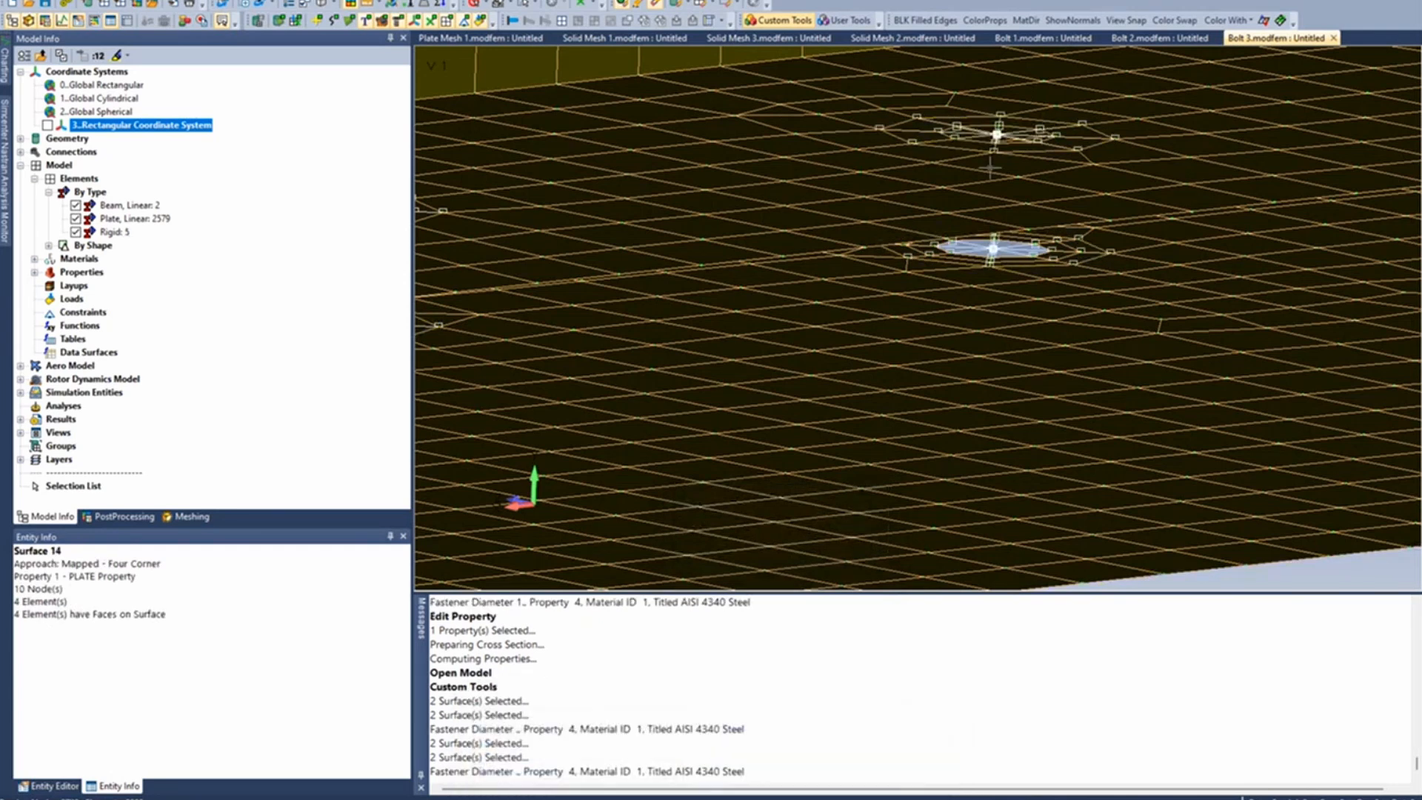
{"action": "middle_click_drag", "start_coordinate": [995, 411], "coordinate": [986, 443]}
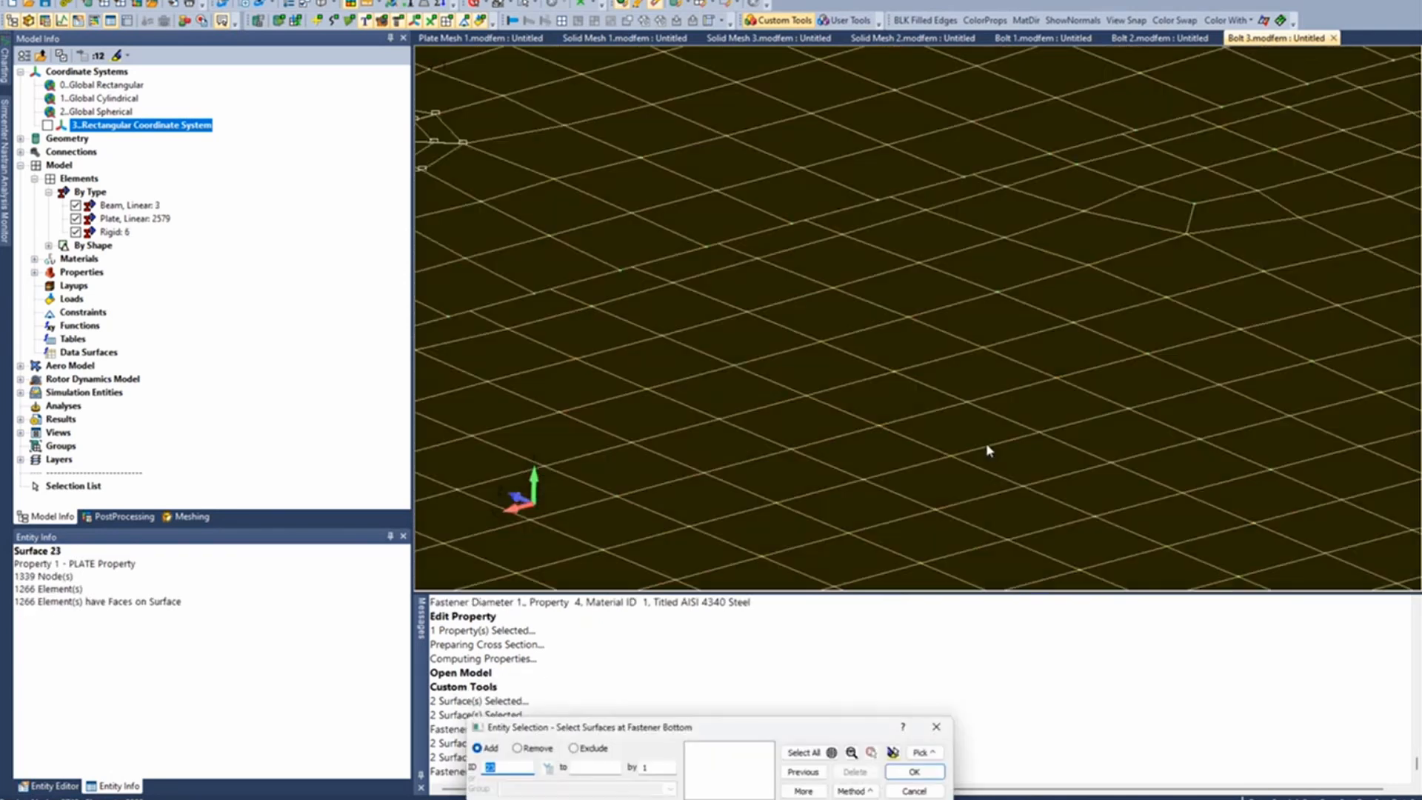
{"action": "left_click", "coordinate": [914, 790]}
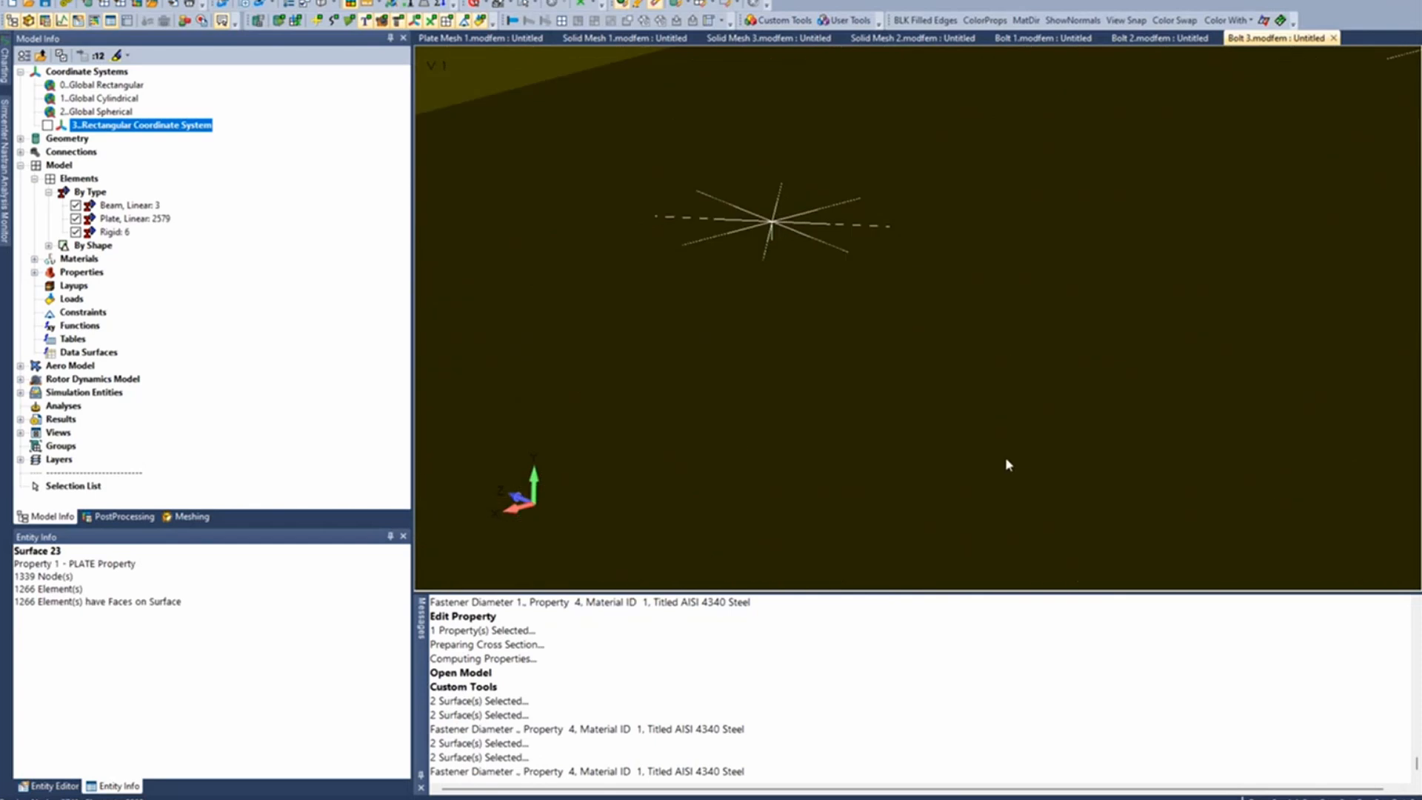
- Inspect the cross-section shape of the new beam's API Fastener property without making changes, and view the row of fasteners between the plates
{"action": "middle_click_drag", "start_coordinate": [992, 431], "coordinate": [982, 403]}
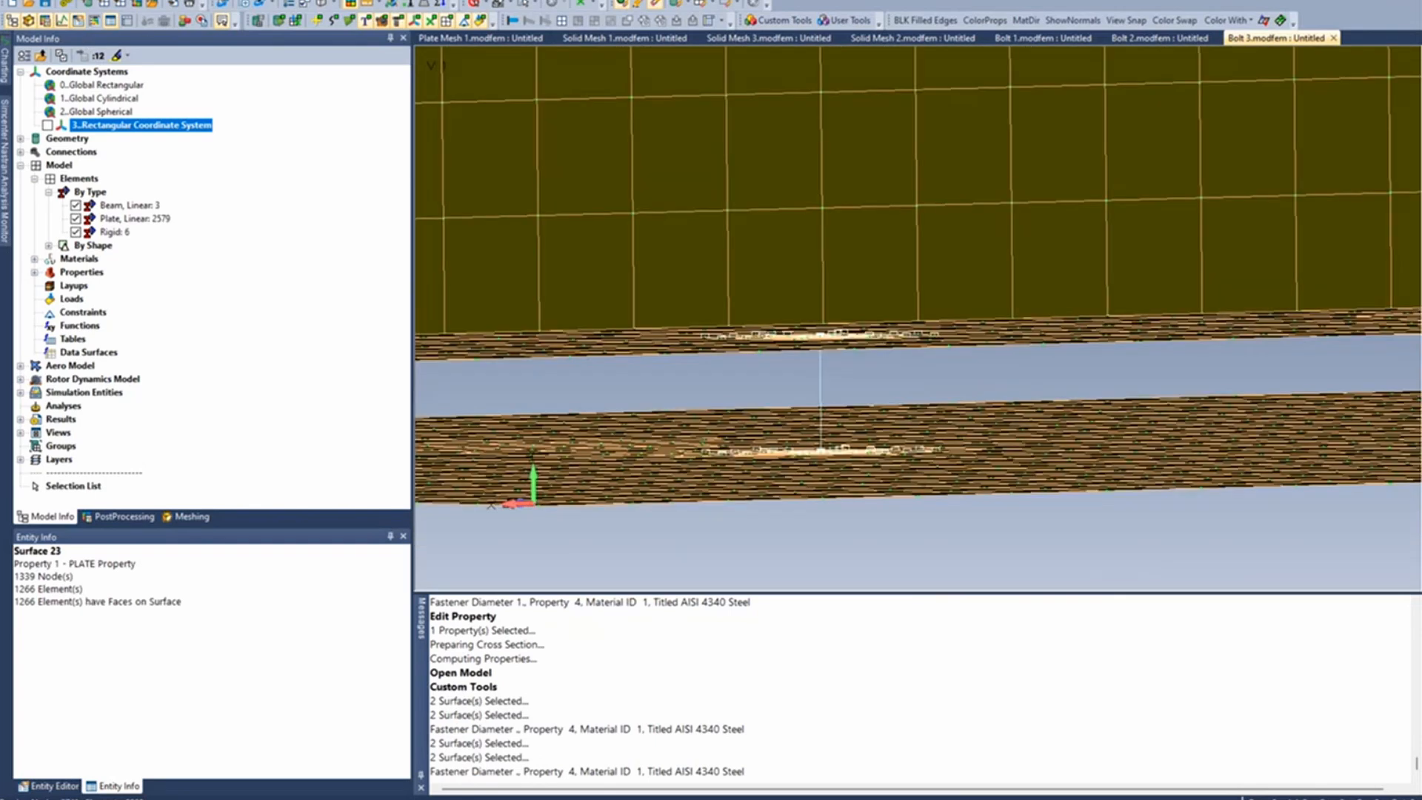
{"action": "left_click", "coordinate": [254, 1]}
{"action": "mouse_move", "coordinate": [295, 236]}
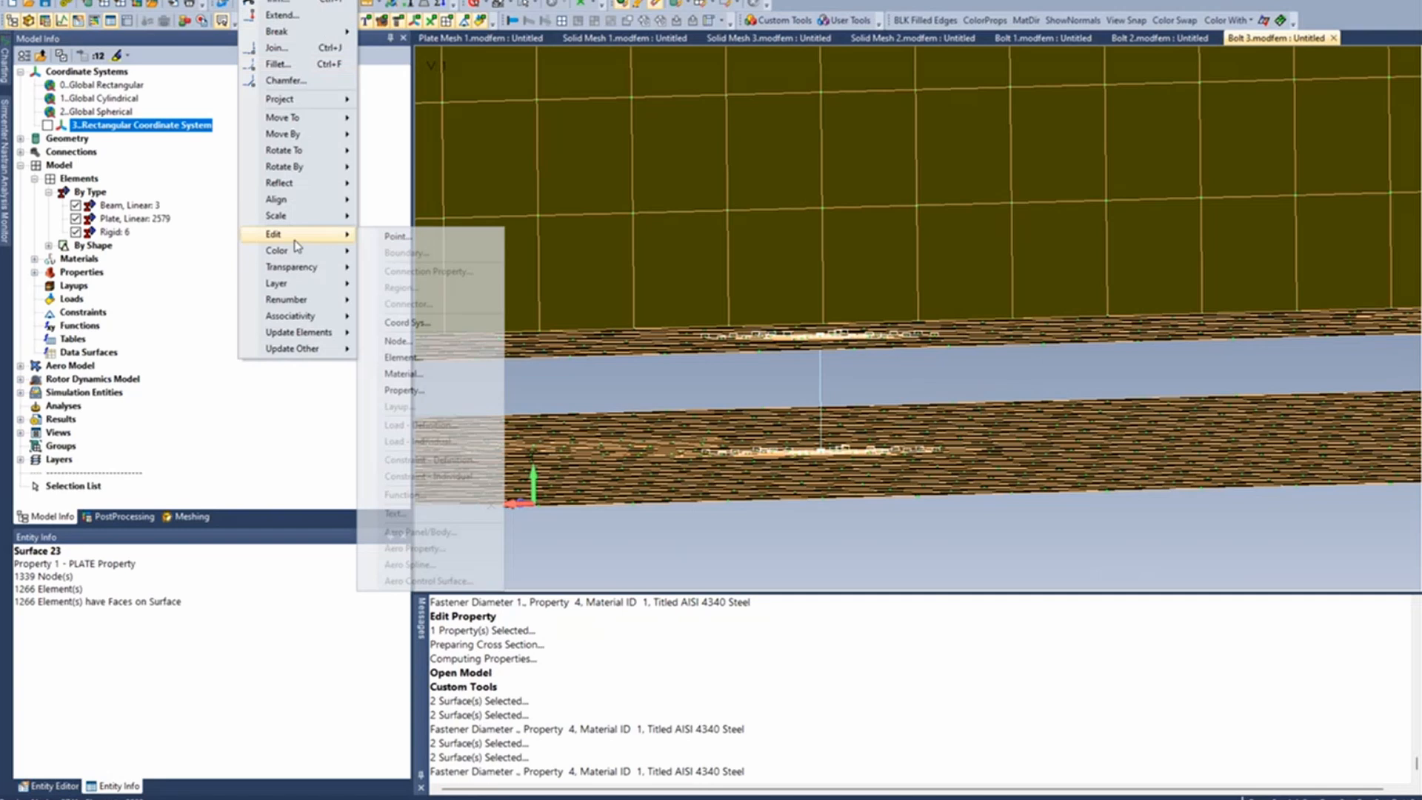
{"action": "left_click", "coordinate": [454, 388]}
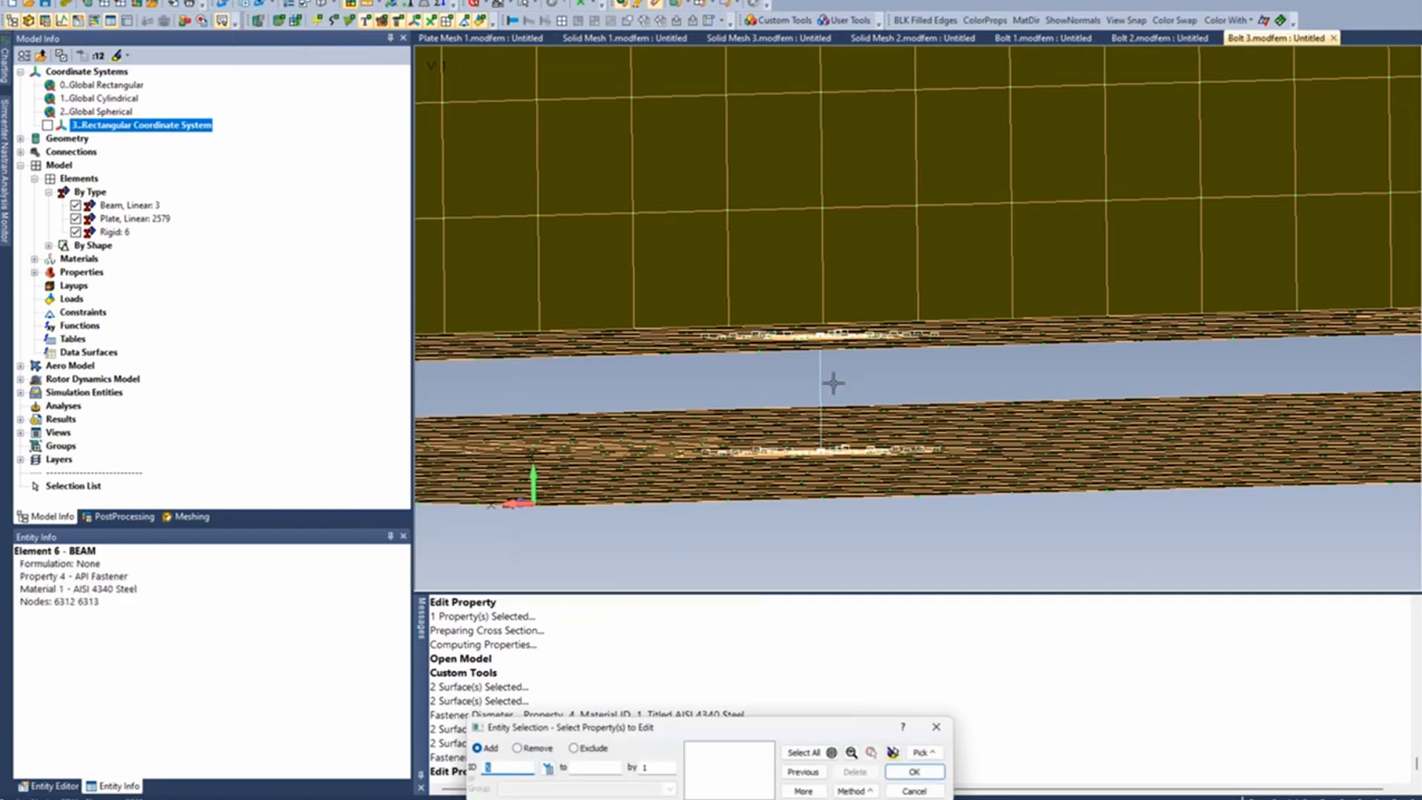
{"action": "double_click", "coordinate": [822, 383]}
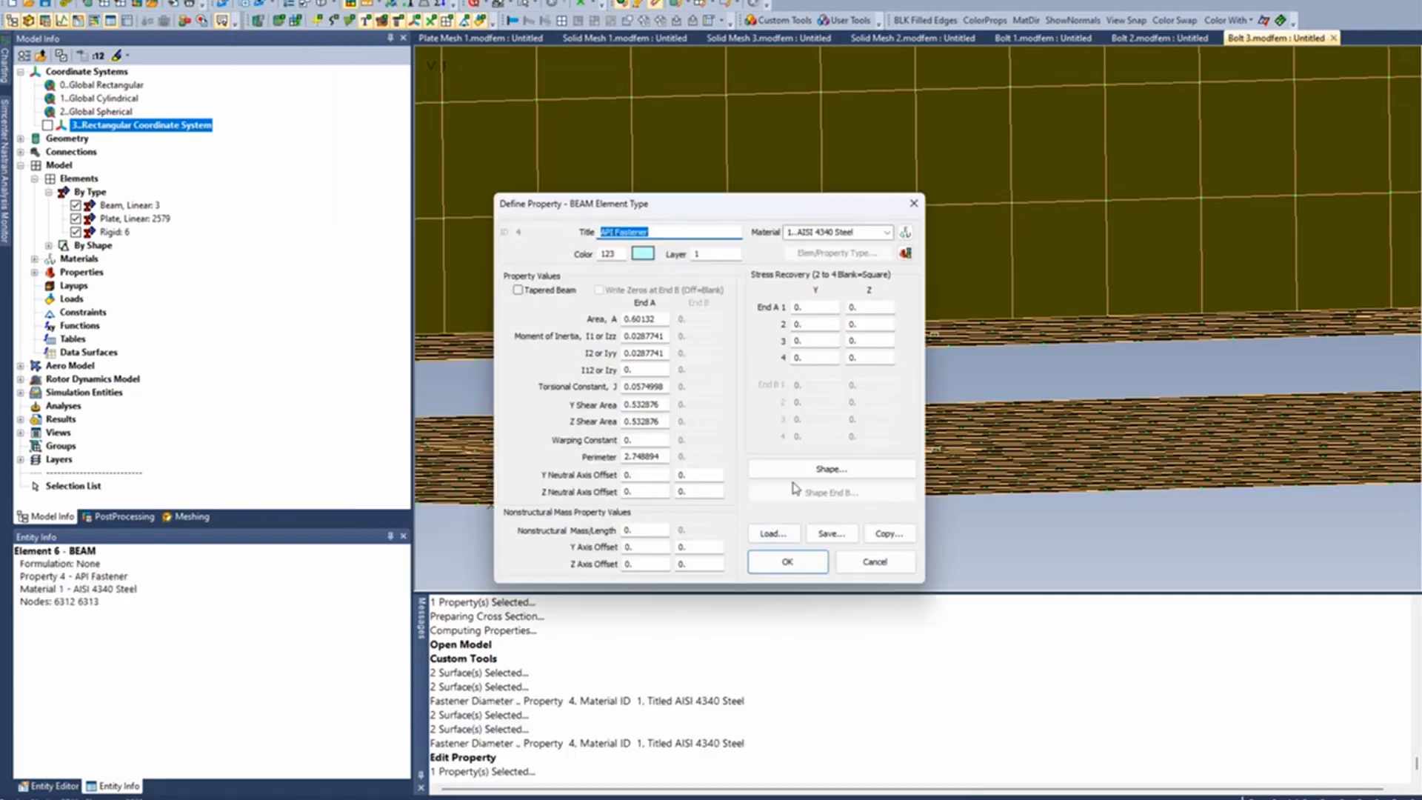
{"action": "left_click", "coordinate": [798, 469]}
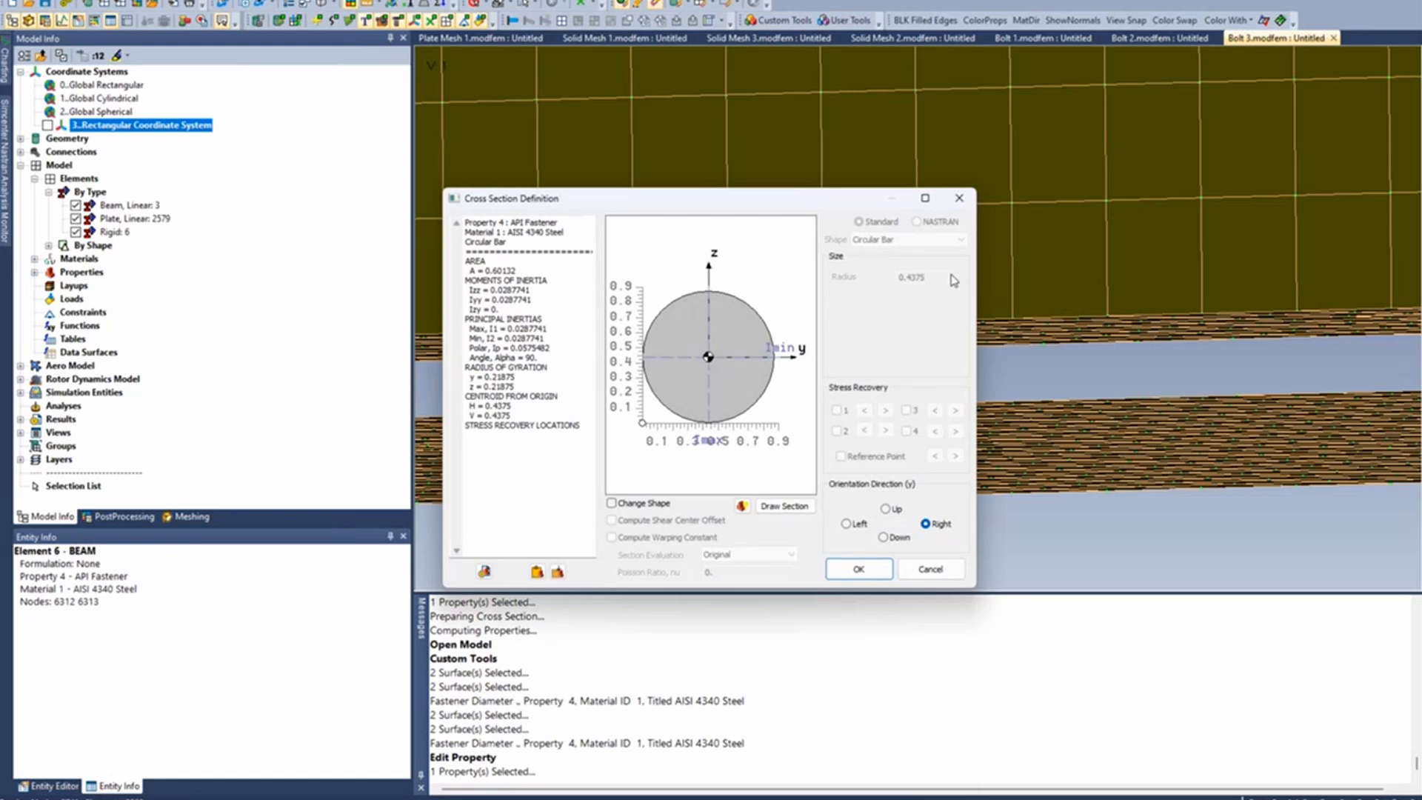
{"action": "left_click", "coordinate": [931, 569]}
{"action": "left_click", "coordinate": [888, 565]}
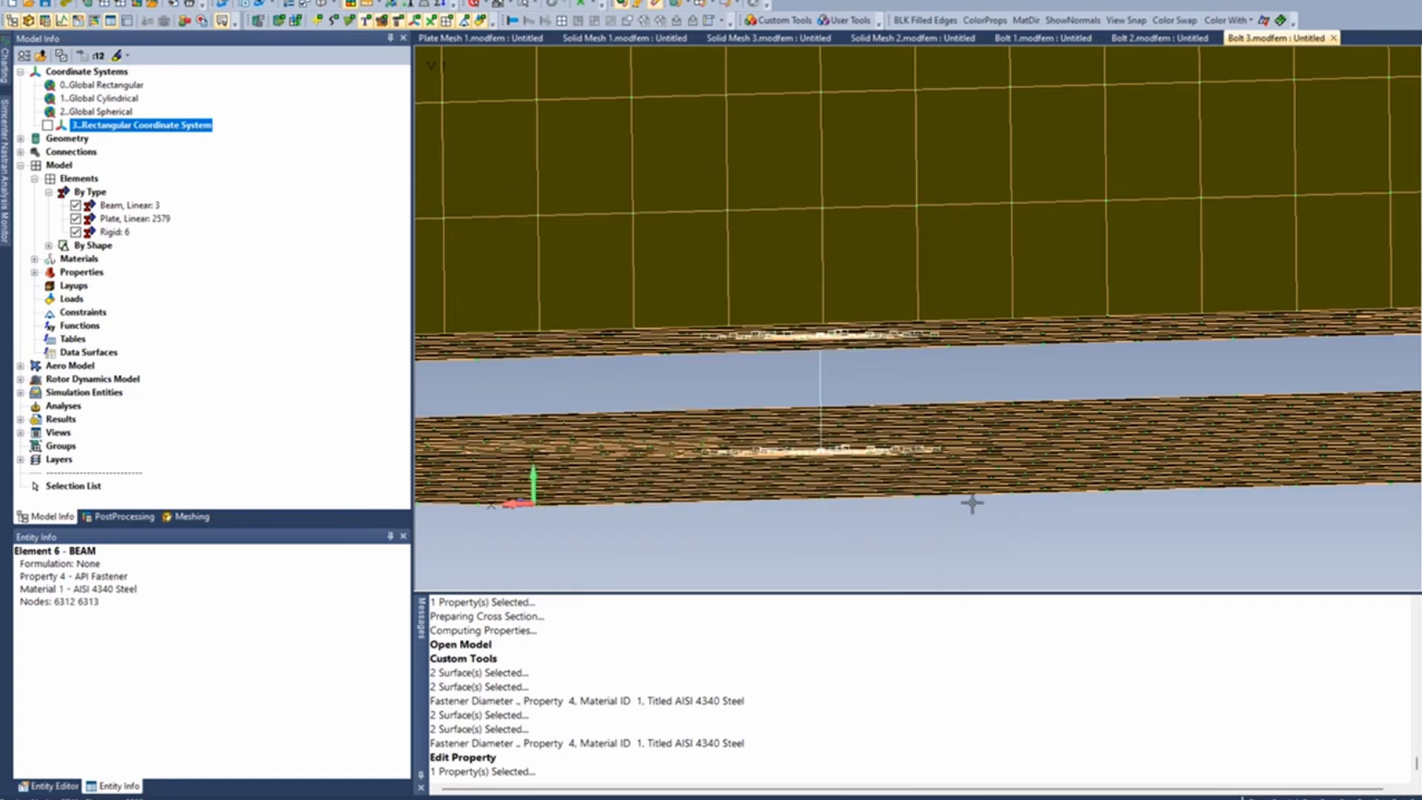
{"action": "scroll", "coordinate": [973, 504], "scroll_direction": "down", "scroll_amount": 6}
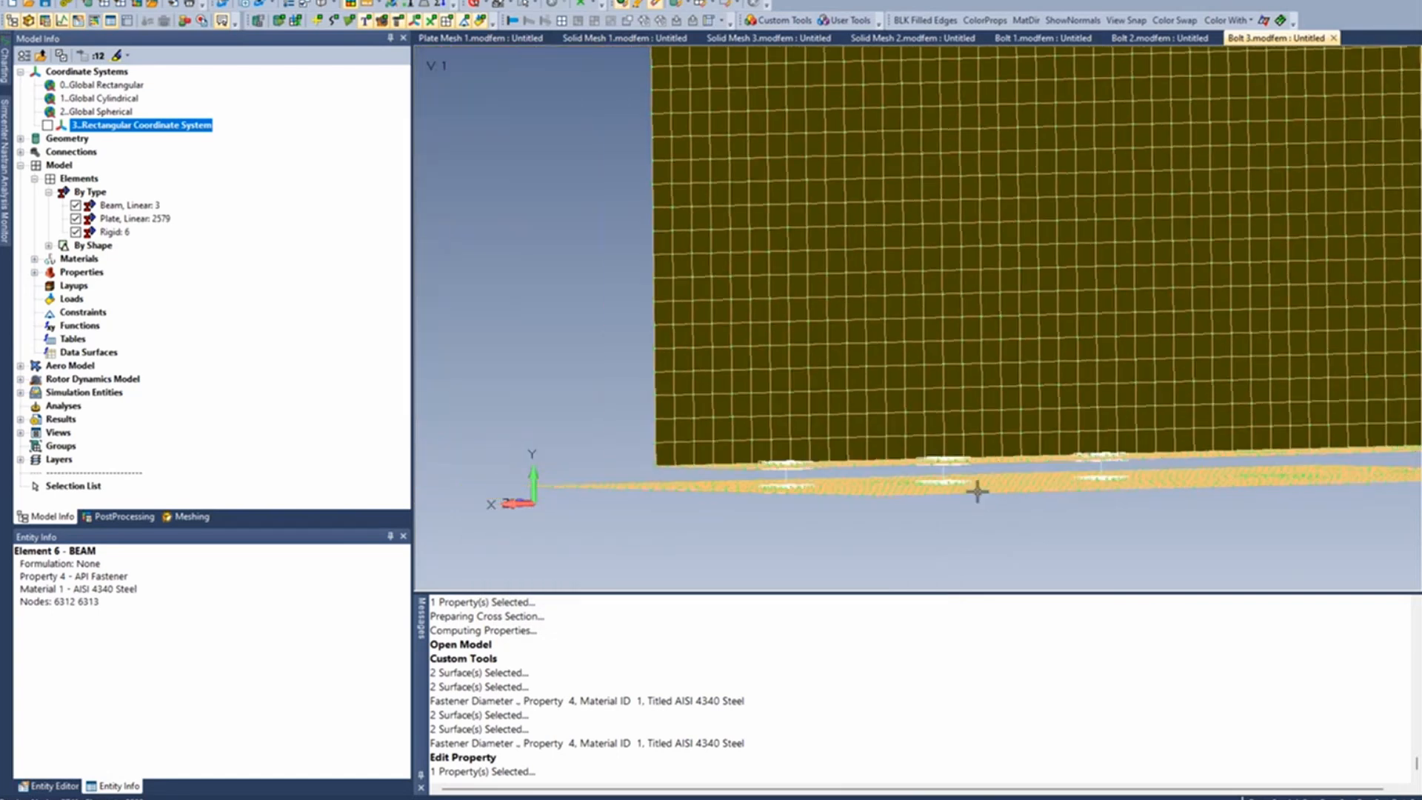
- Delete all beam elements and all rigid elements from the model, leaving the plate elements in place
{"action": "middle_click_drag", "start_coordinate": [1101, 425], "coordinate": [972, 319], "text": "ctrl"}
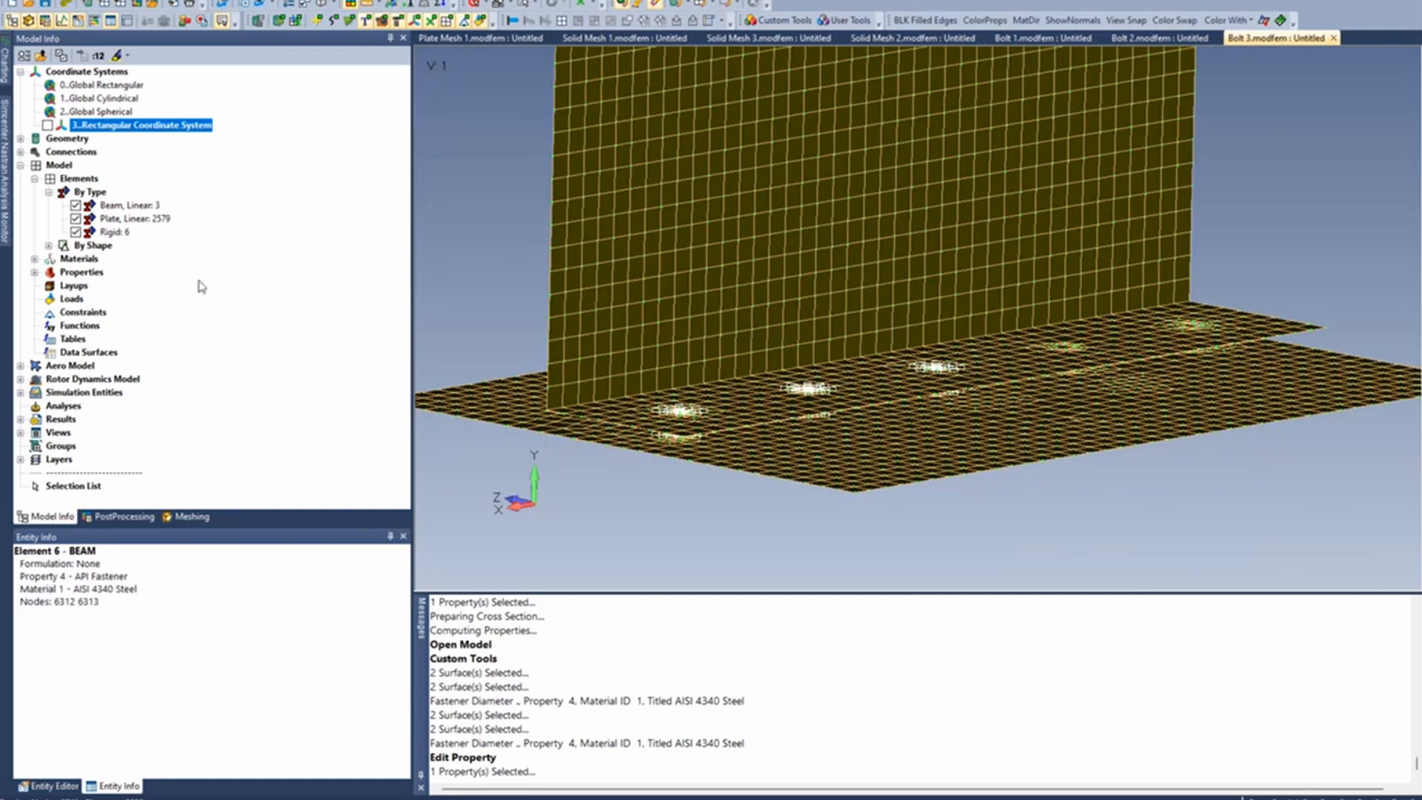
{"action": "right_click", "coordinate": [123, 206]}
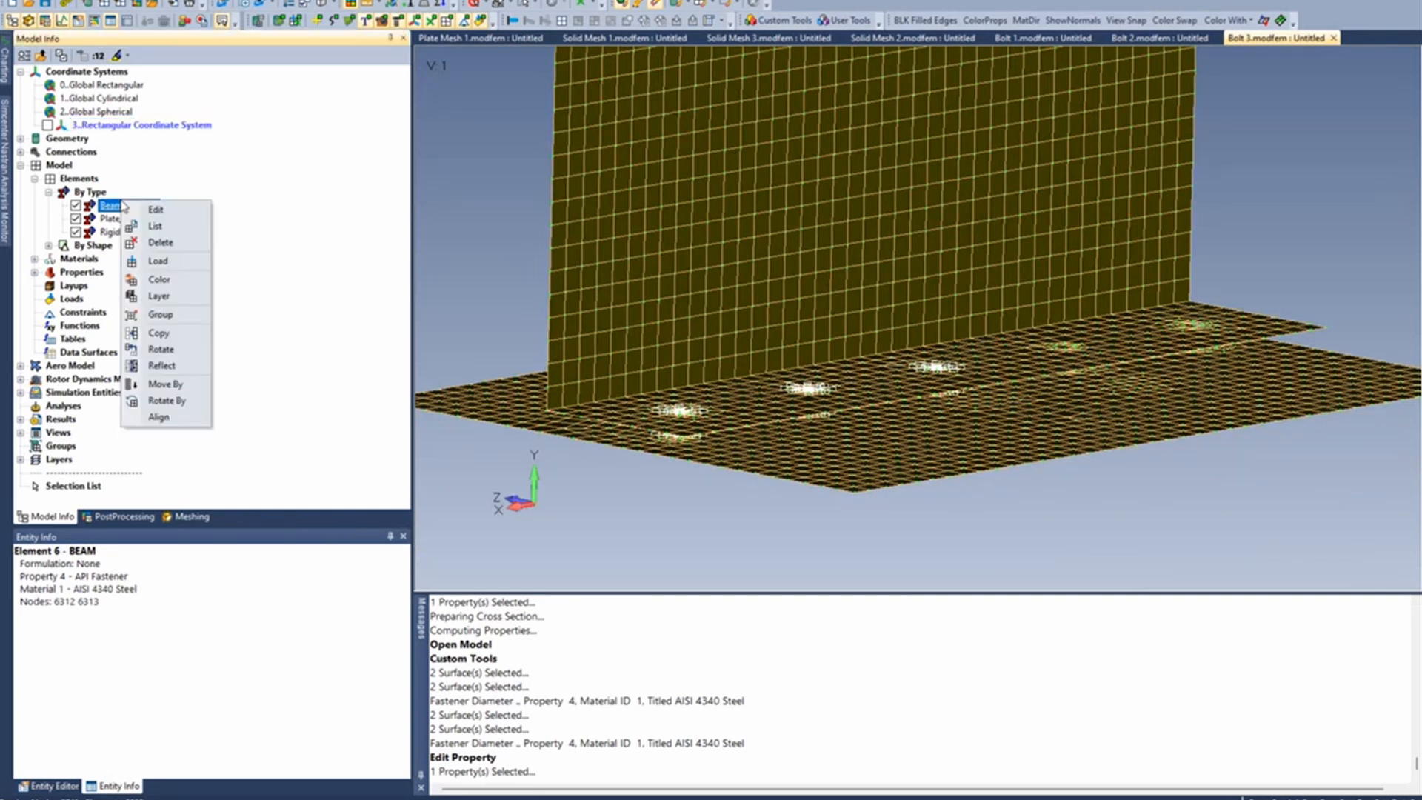
{"action": "left_click", "coordinate": [178, 254]}
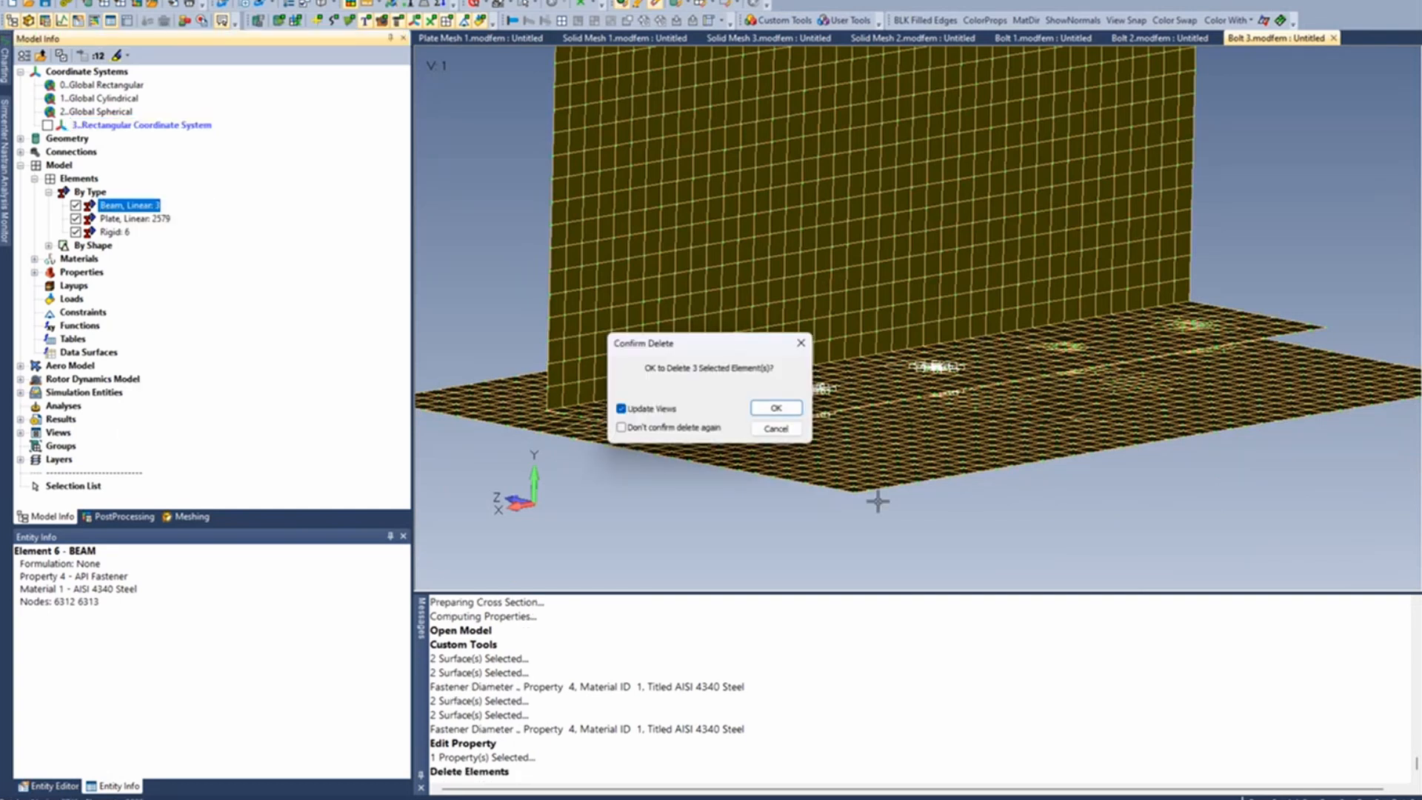
{"action": "left_click", "coordinate": [772, 412]}
{"action": "left_click", "coordinate": [111, 219]}
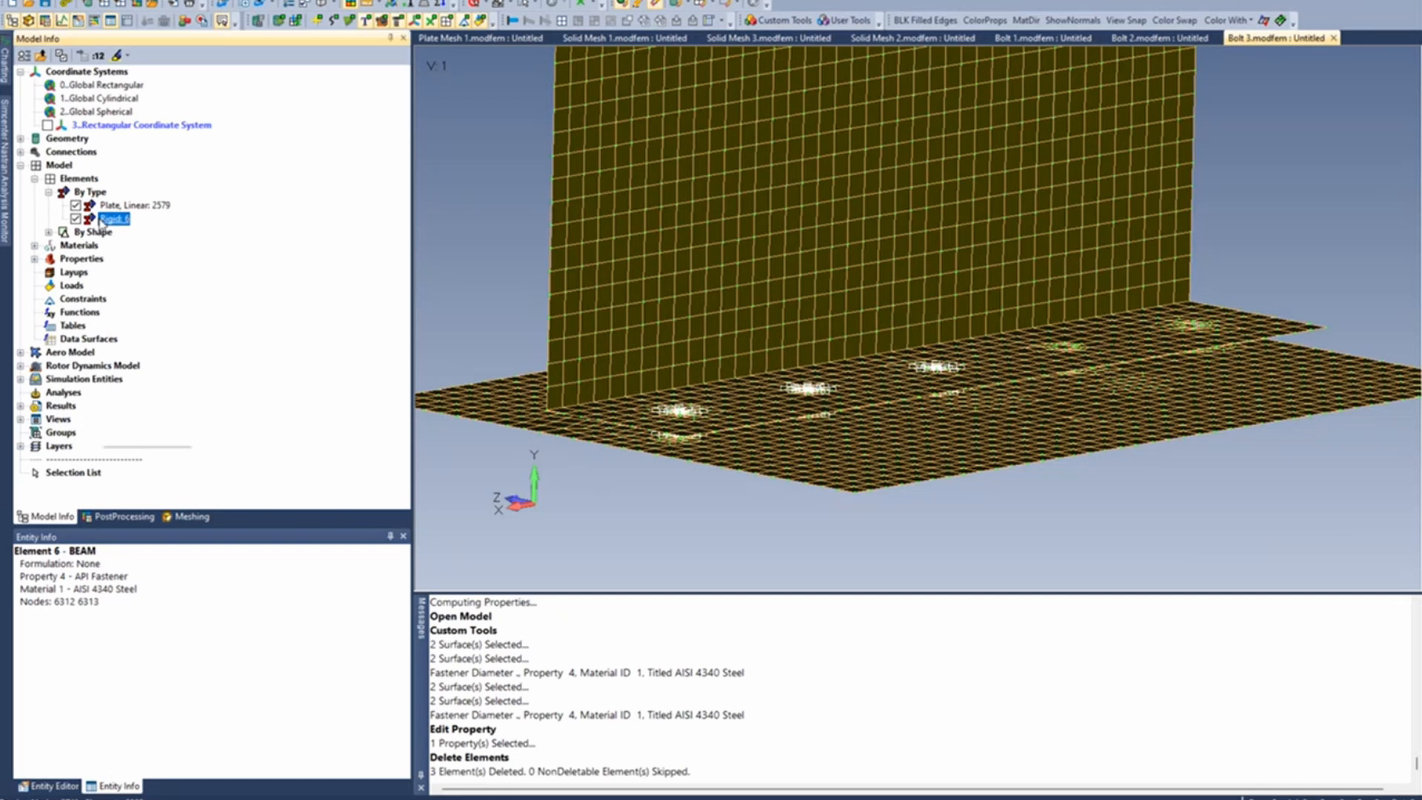
{"action": "right_click", "coordinate": [111, 219]}
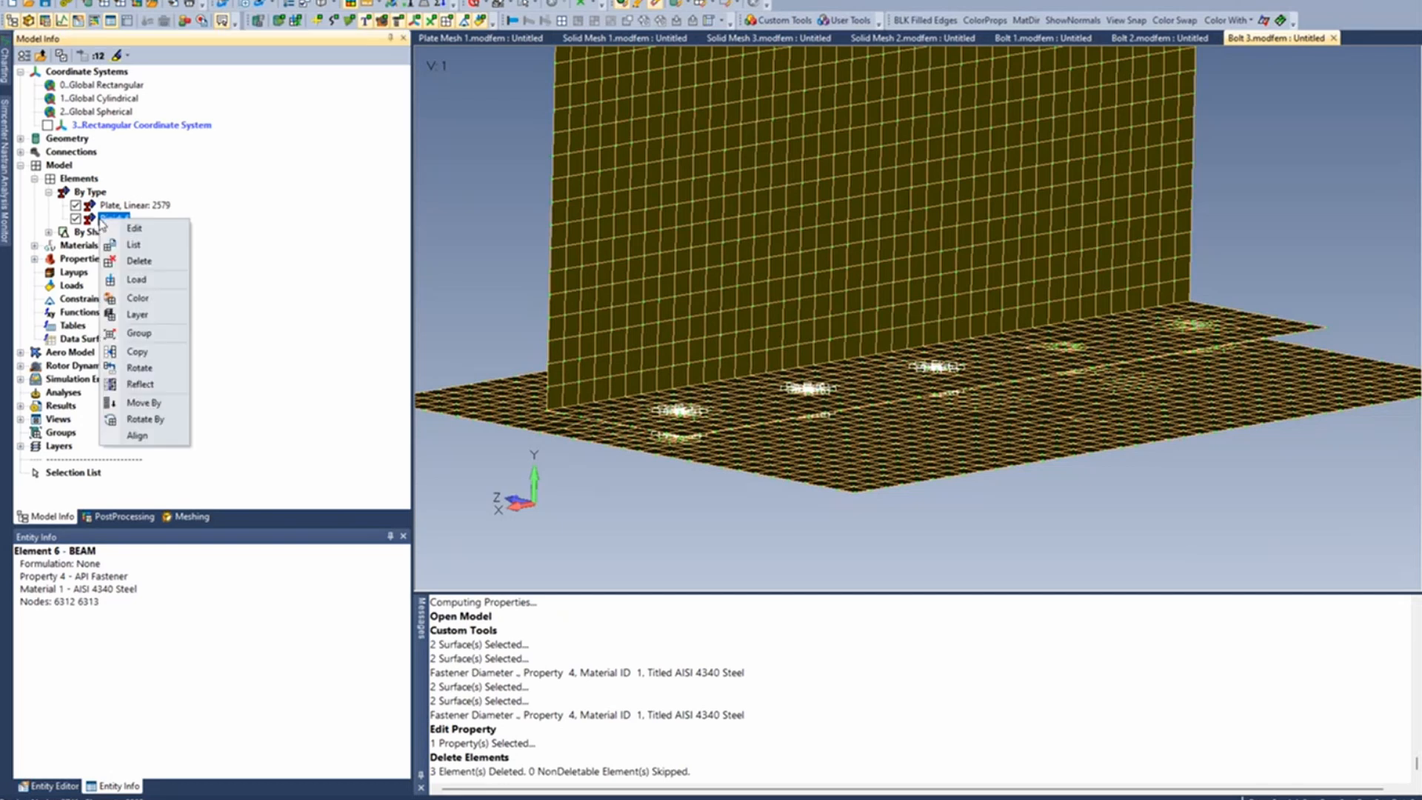
{"action": "left_click", "coordinate": [141, 260]}
{"action": "left_click", "coordinate": [775, 408]}
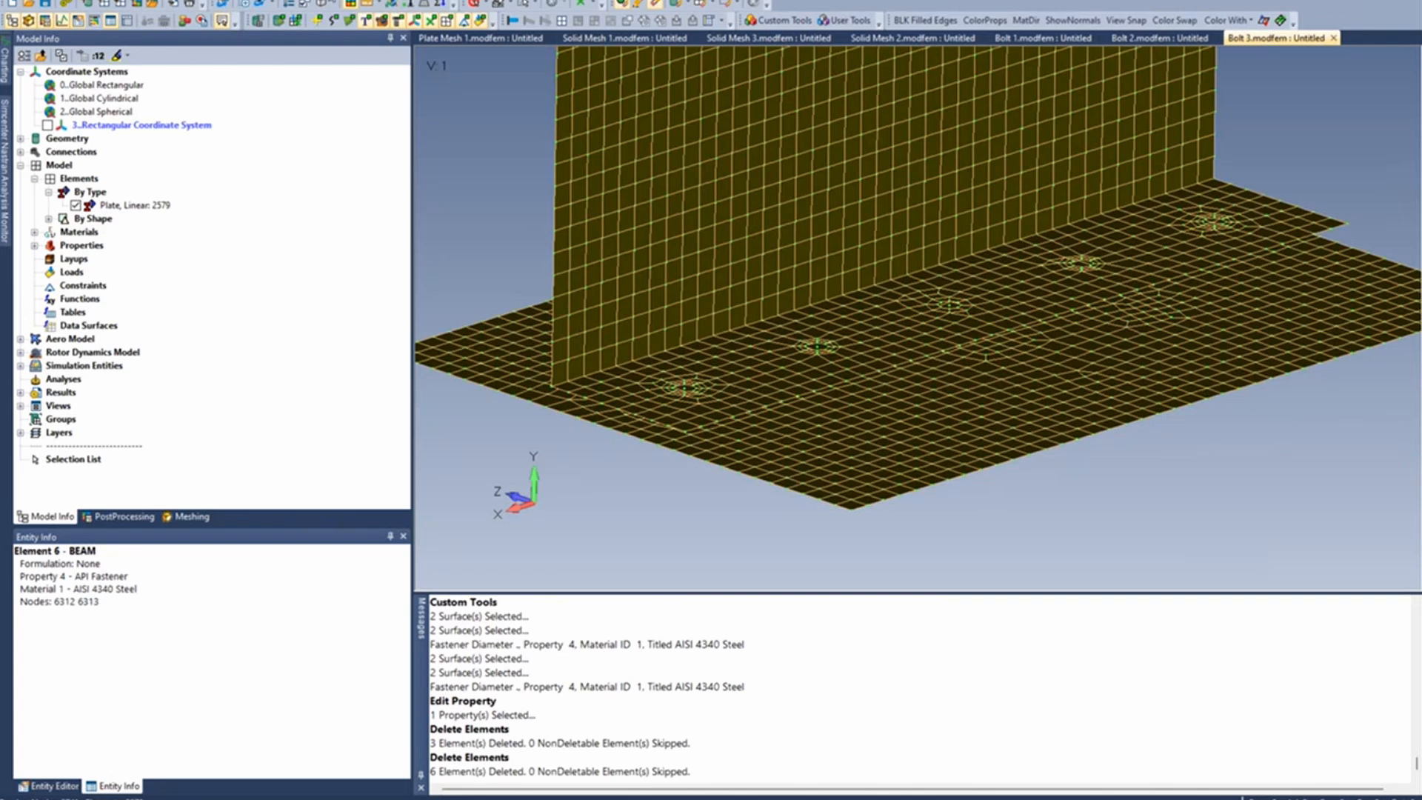
- Delete the leftover fastener nodes by running the node deletion on all nodes in the model
{"action": "left_click", "coordinate": [323, 0]}
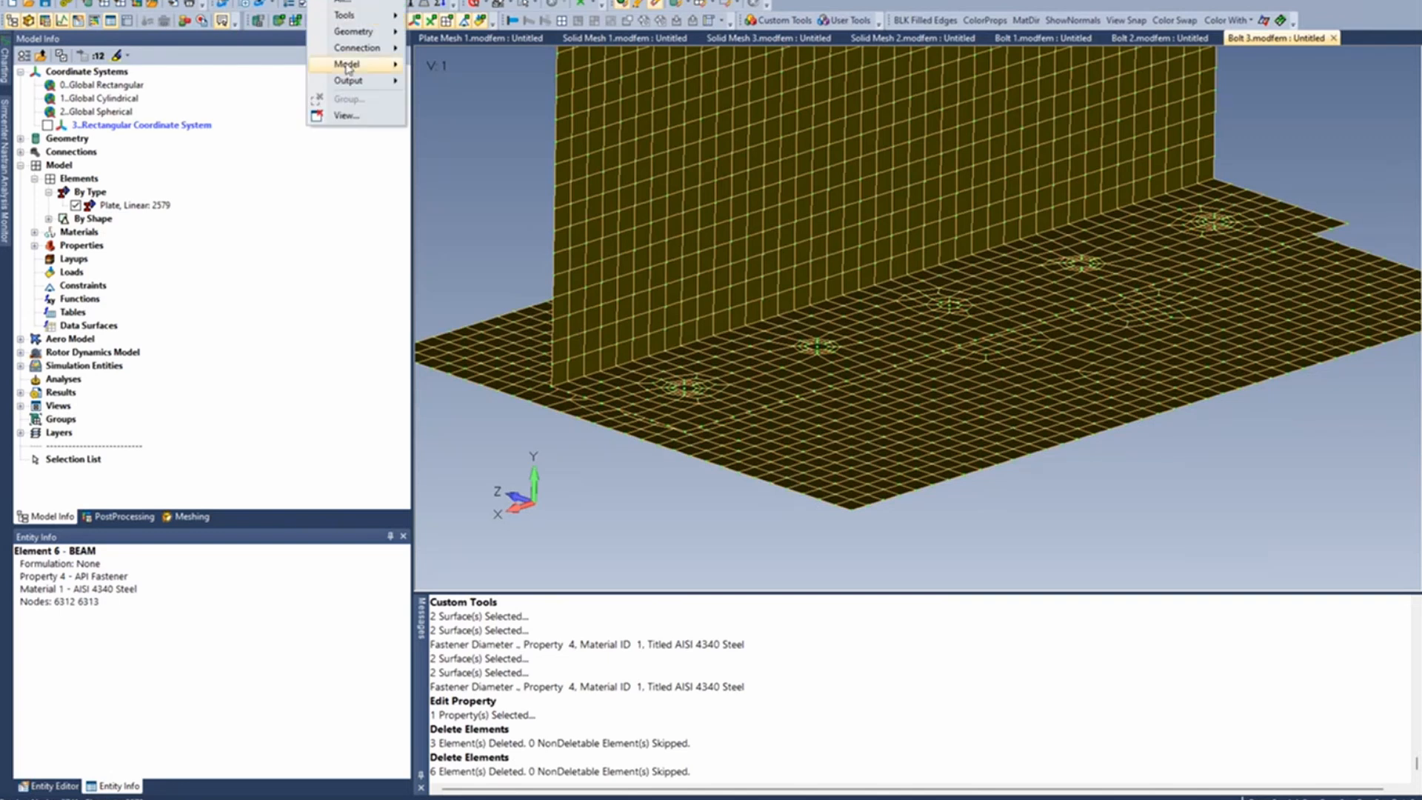
{"action": "mouse_move", "coordinate": [348, 68]}
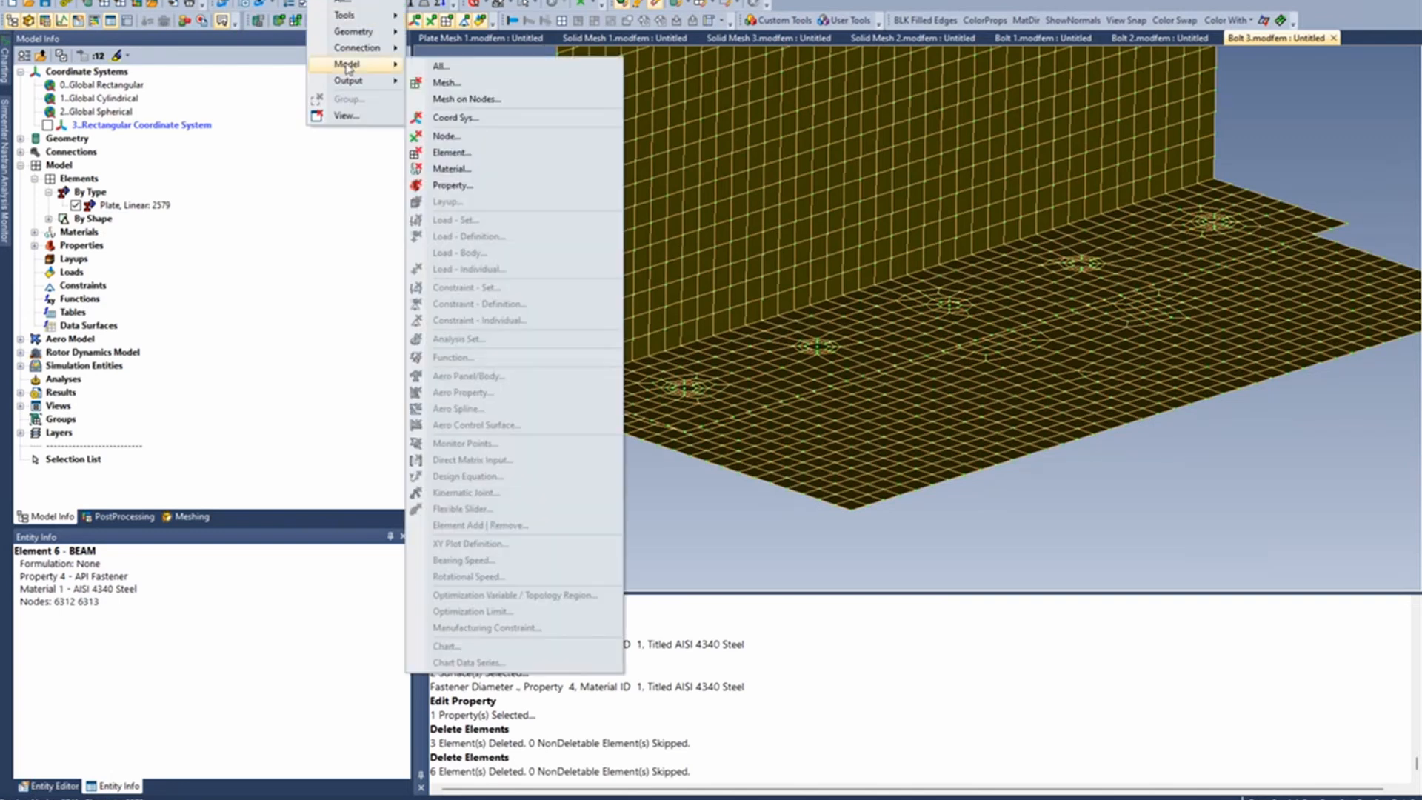
{"action": "left_click", "coordinate": [445, 135]}
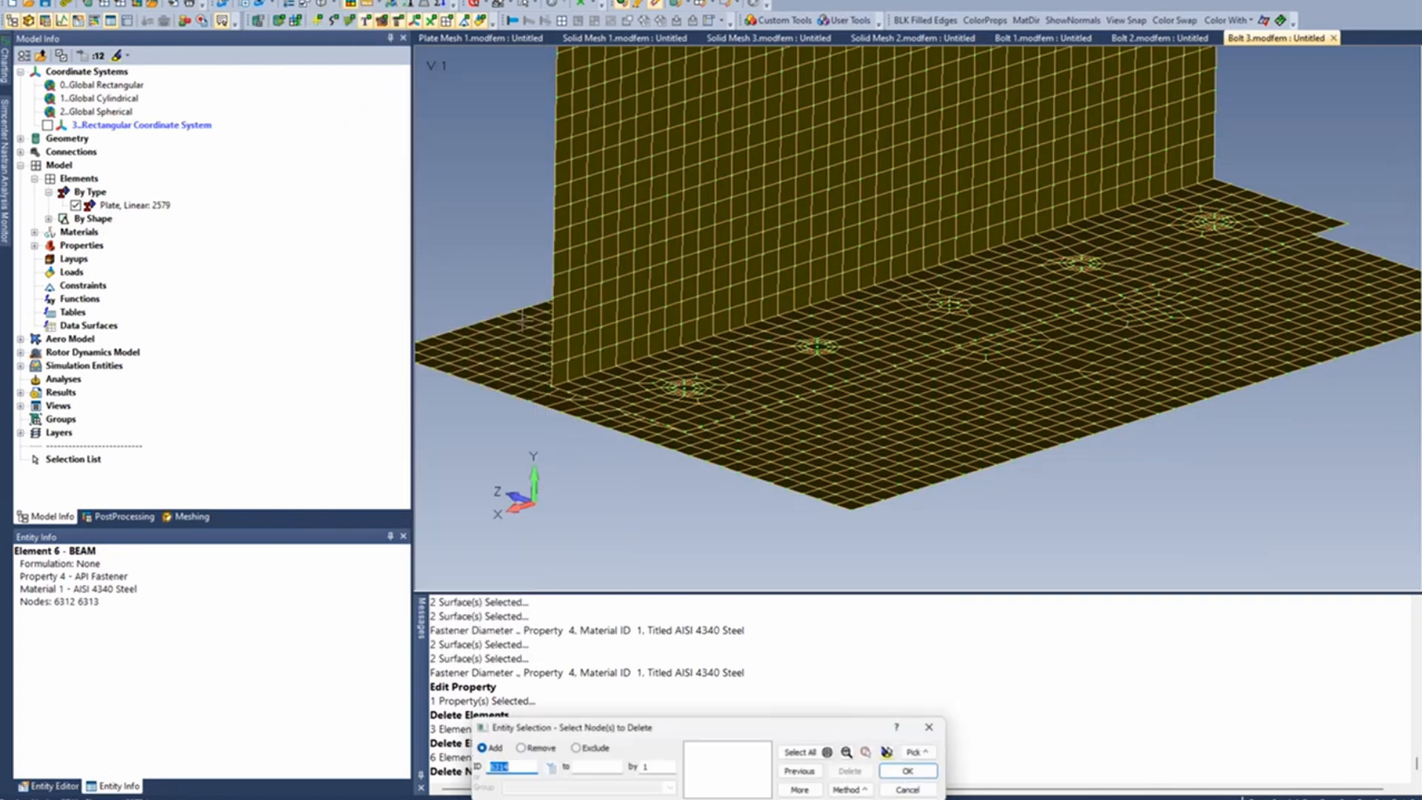
{"action": "left_click", "coordinate": [806, 752]}
{"action": "left_click", "coordinate": [913, 771]}
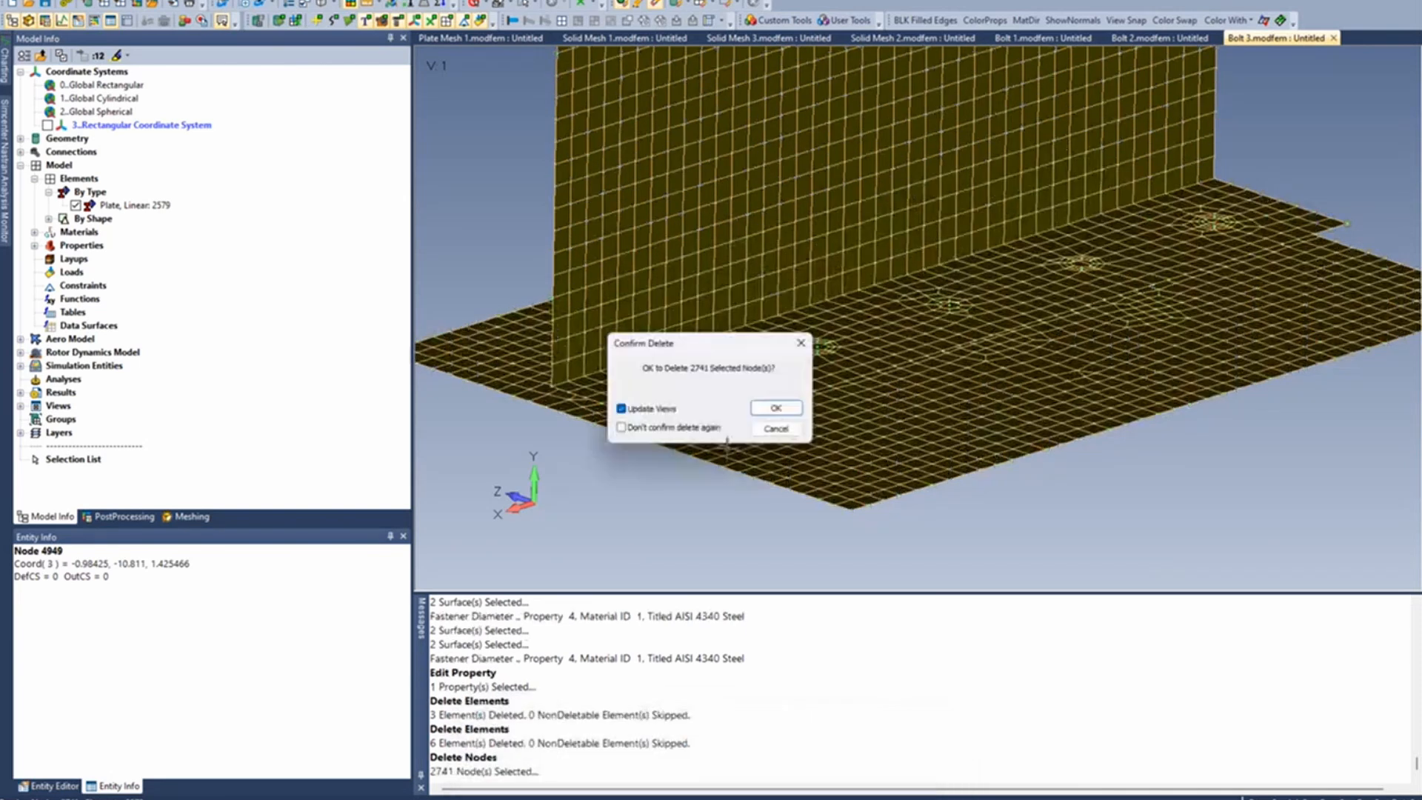
{"action": "left_click", "coordinate": [776, 408]}
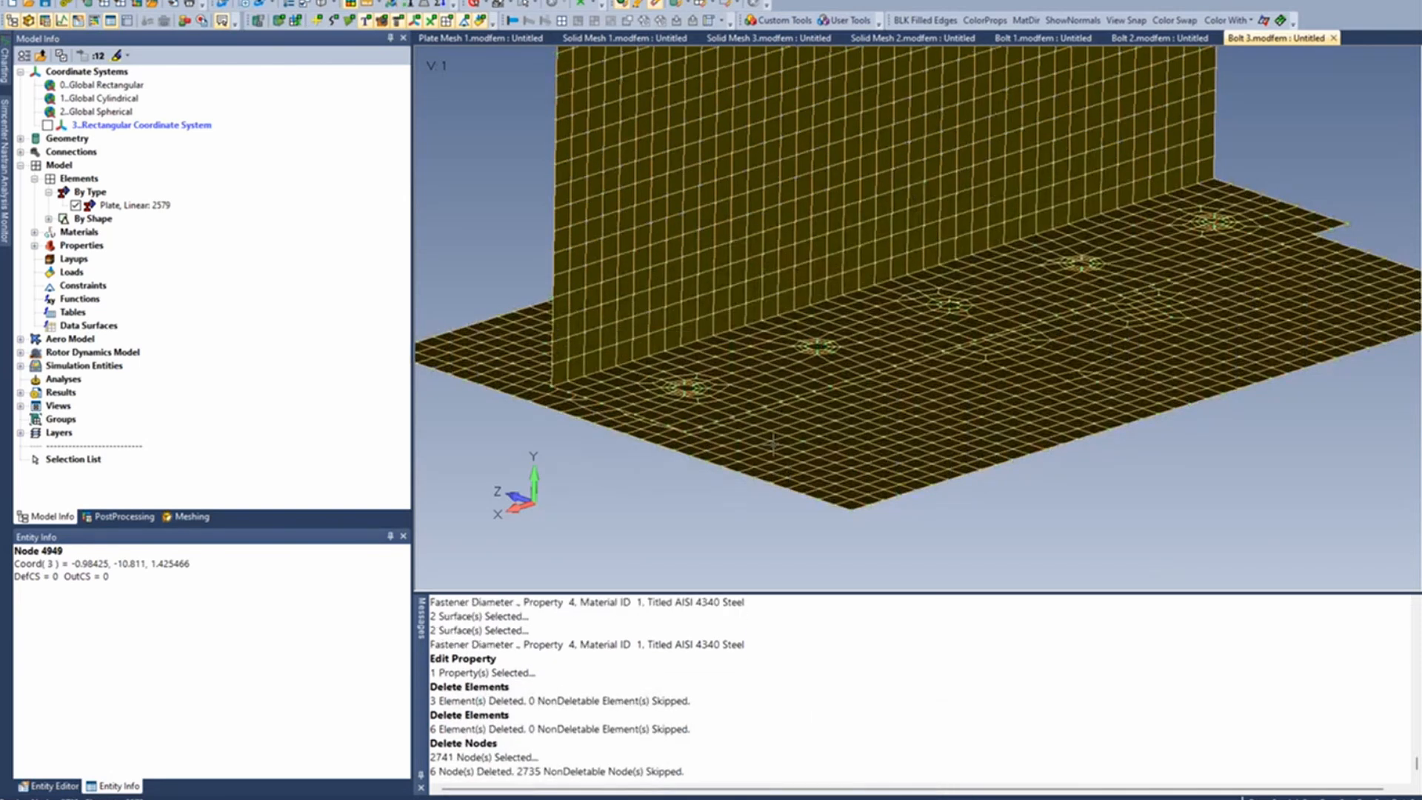
- Switch to the presentation and view the slide on the RBE – CBUSH – RBE method for bolted joints
{"action": "middle_click_drag", "start_coordinate": [775, 412], "coordinate": [785, 434], "text": "ctrl"}
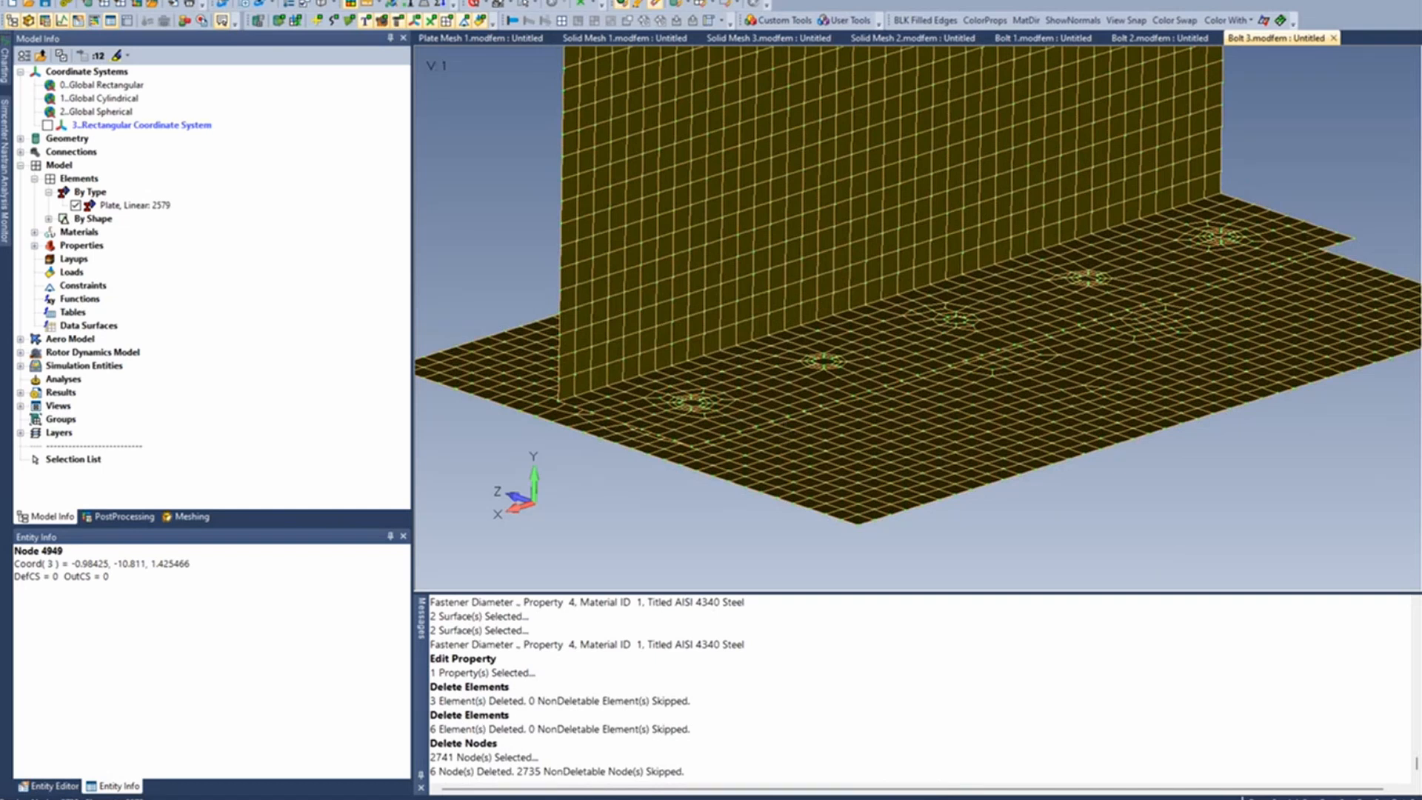
{"action": "key", "text": "alt+Tab"}
{"action": "left_click", "coordinate": [256, 336]}
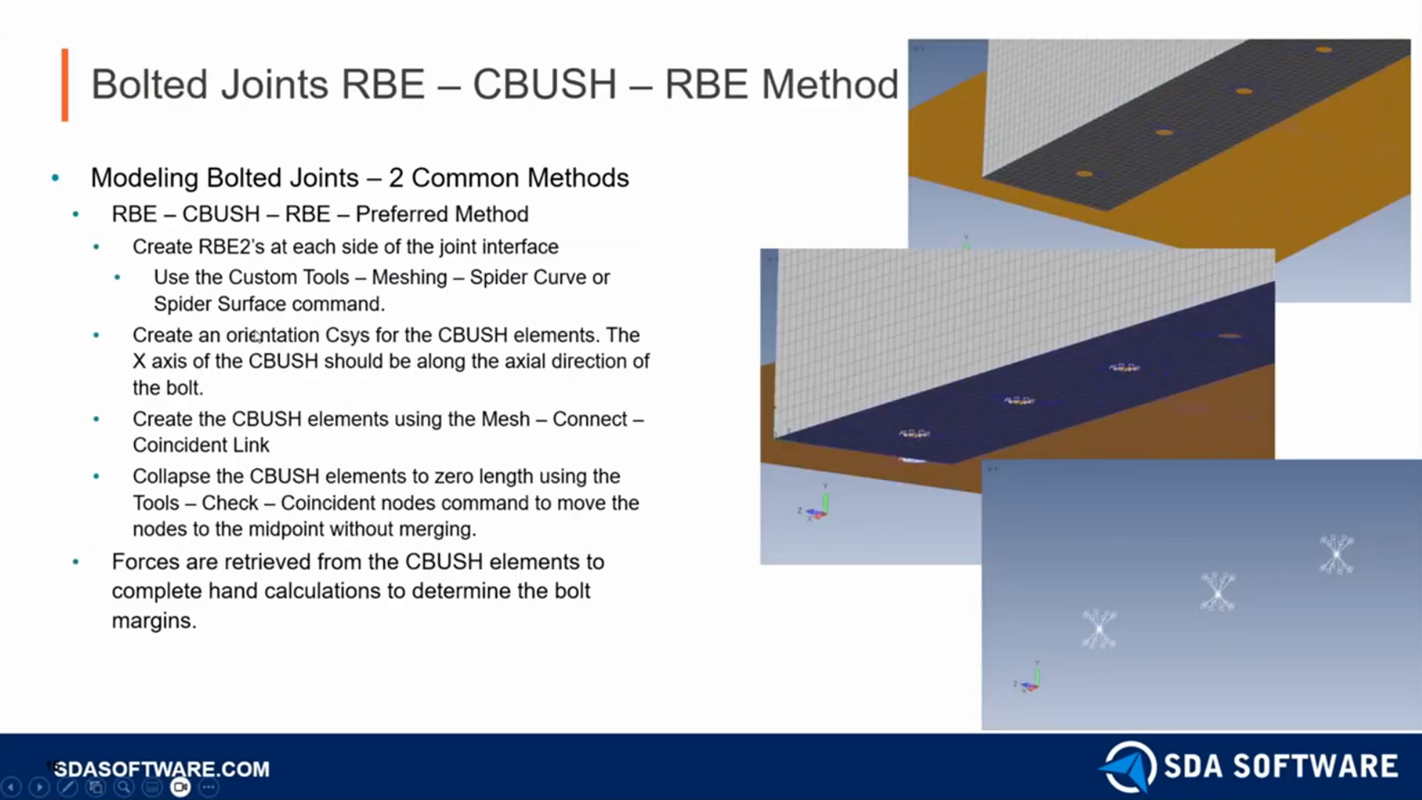
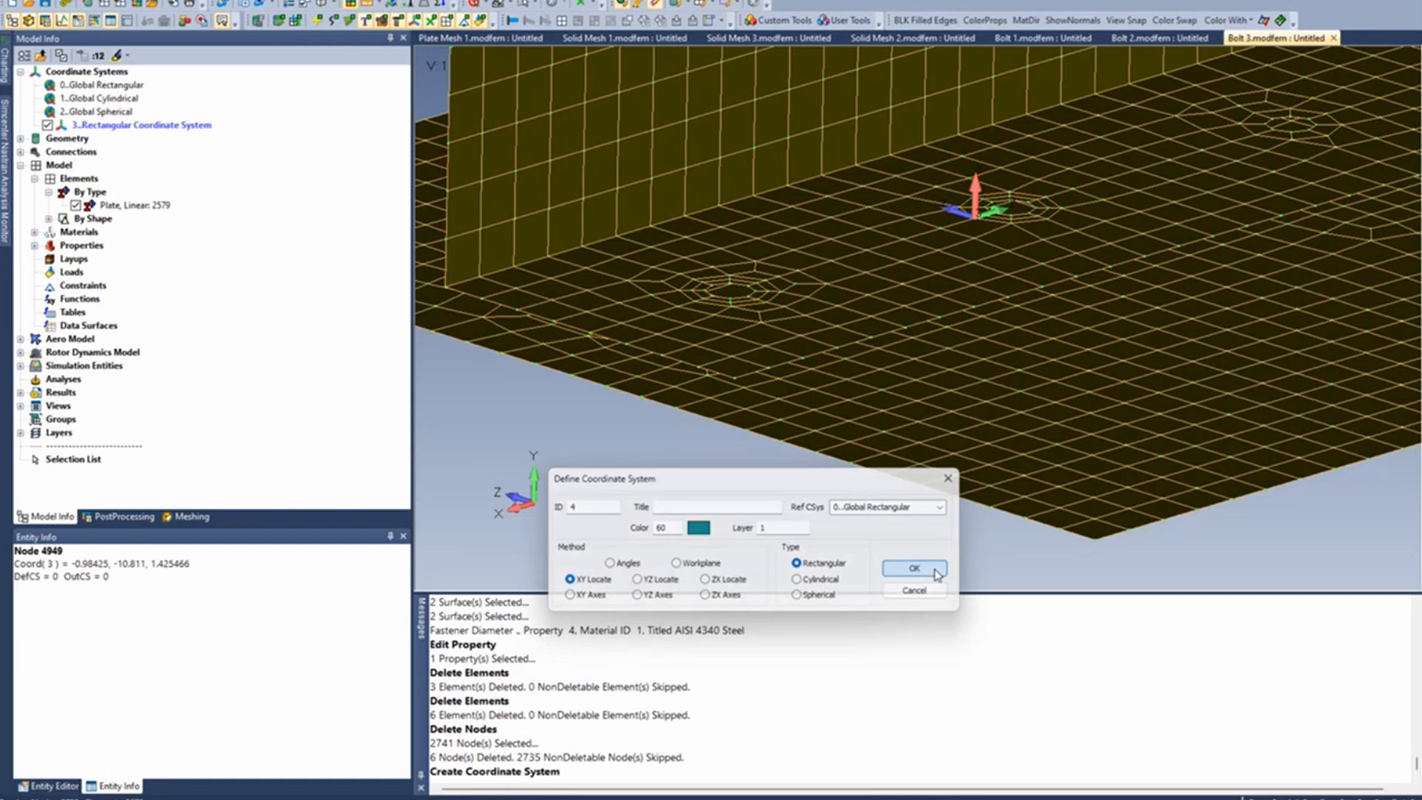
- Create a rectangular coordinate system by XY Locate with origin at node 11, X-axis through node 490 and XY-plane through node 4489
{"action": "left_click", "coordinate": [916, 568]}
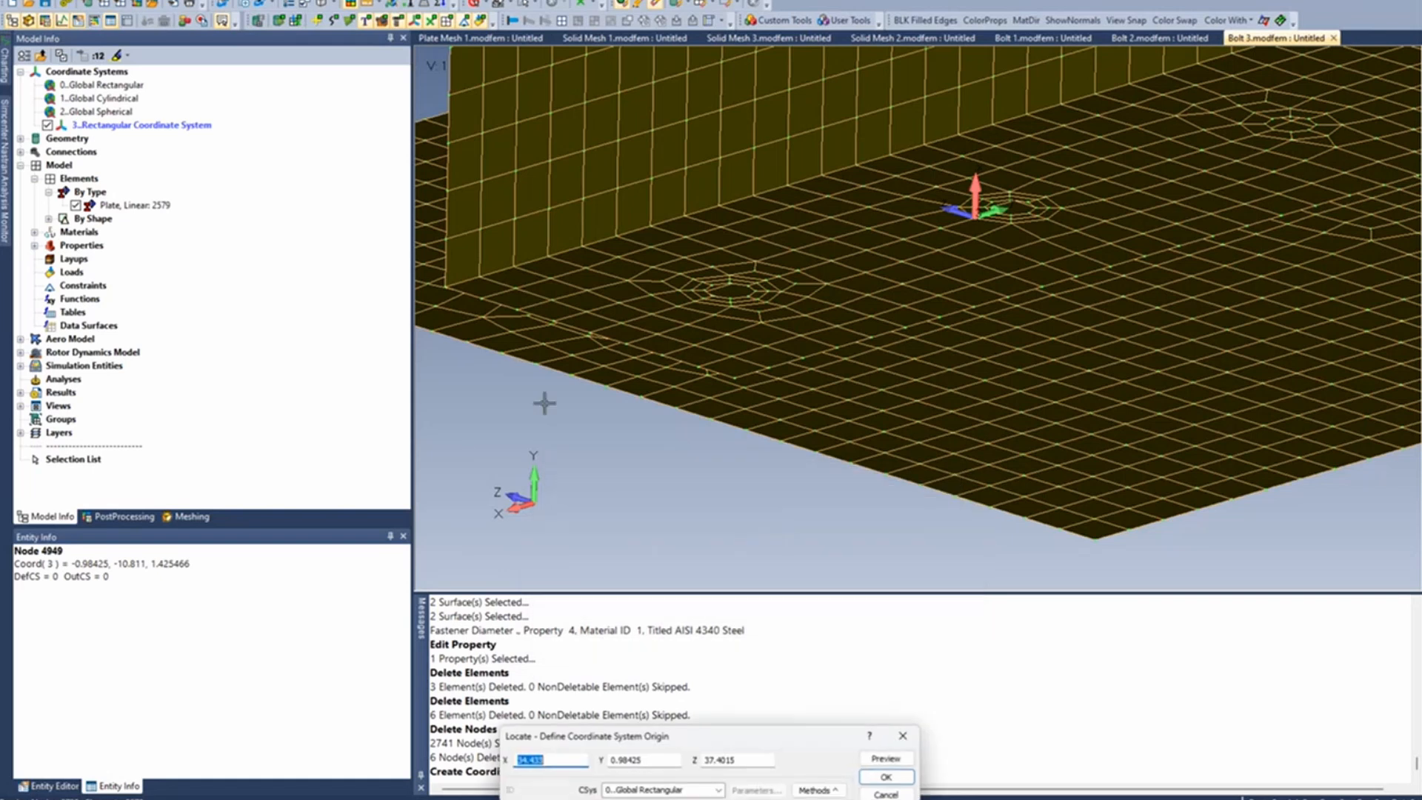
{"action": "left_click", "coordinate": [448, 287]}
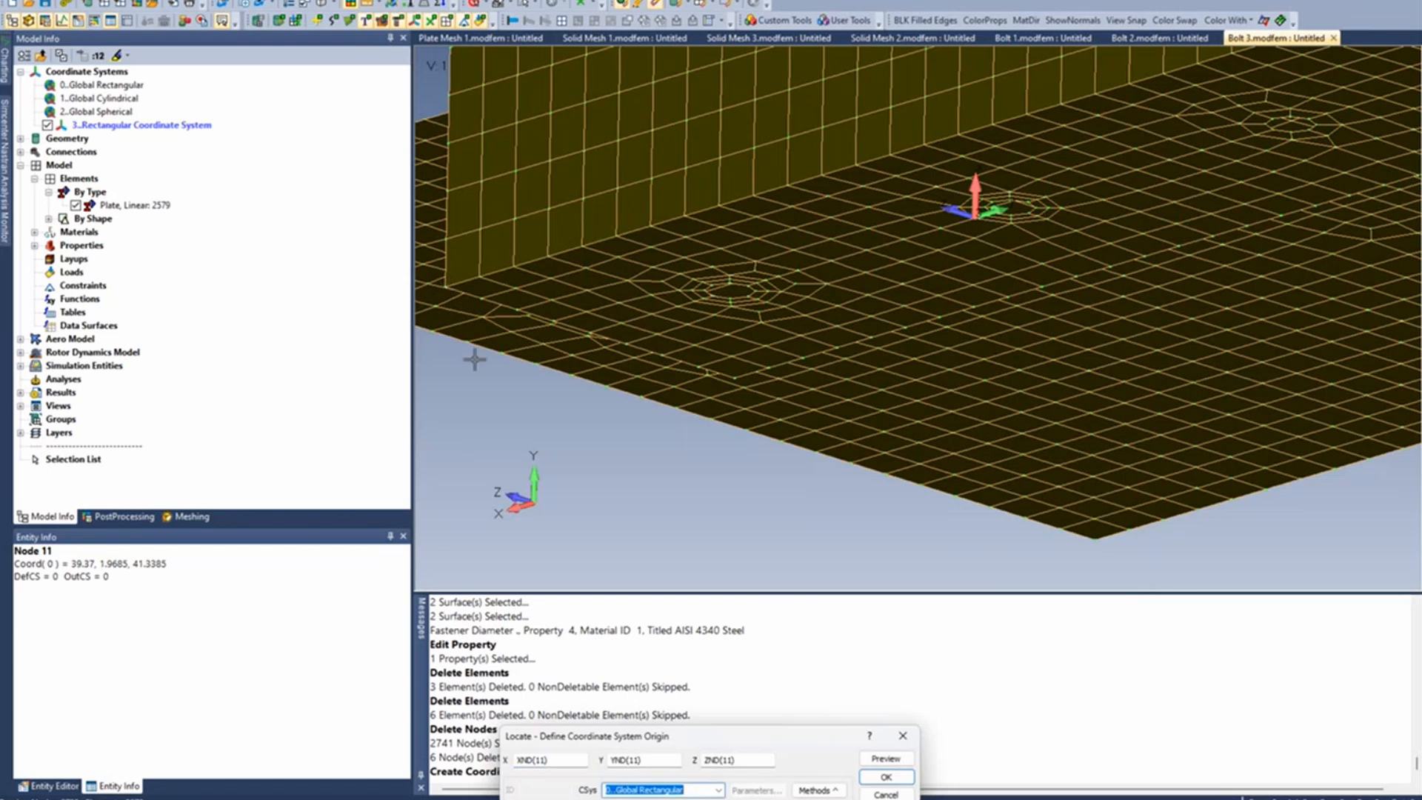
{"action": "left_click", "coordinate": [886, 777]}
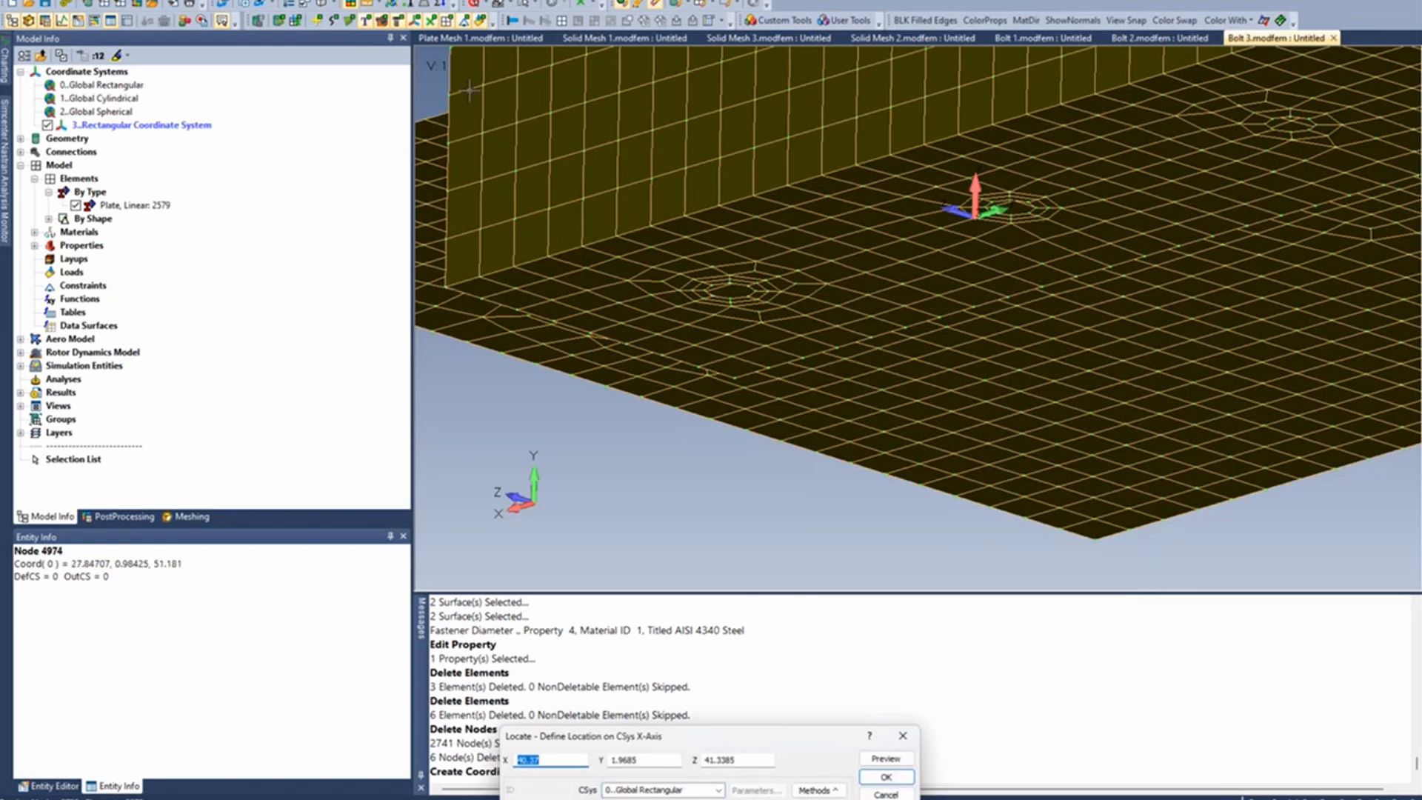
{"action": "left_click", "coordinate": [448, 50]}
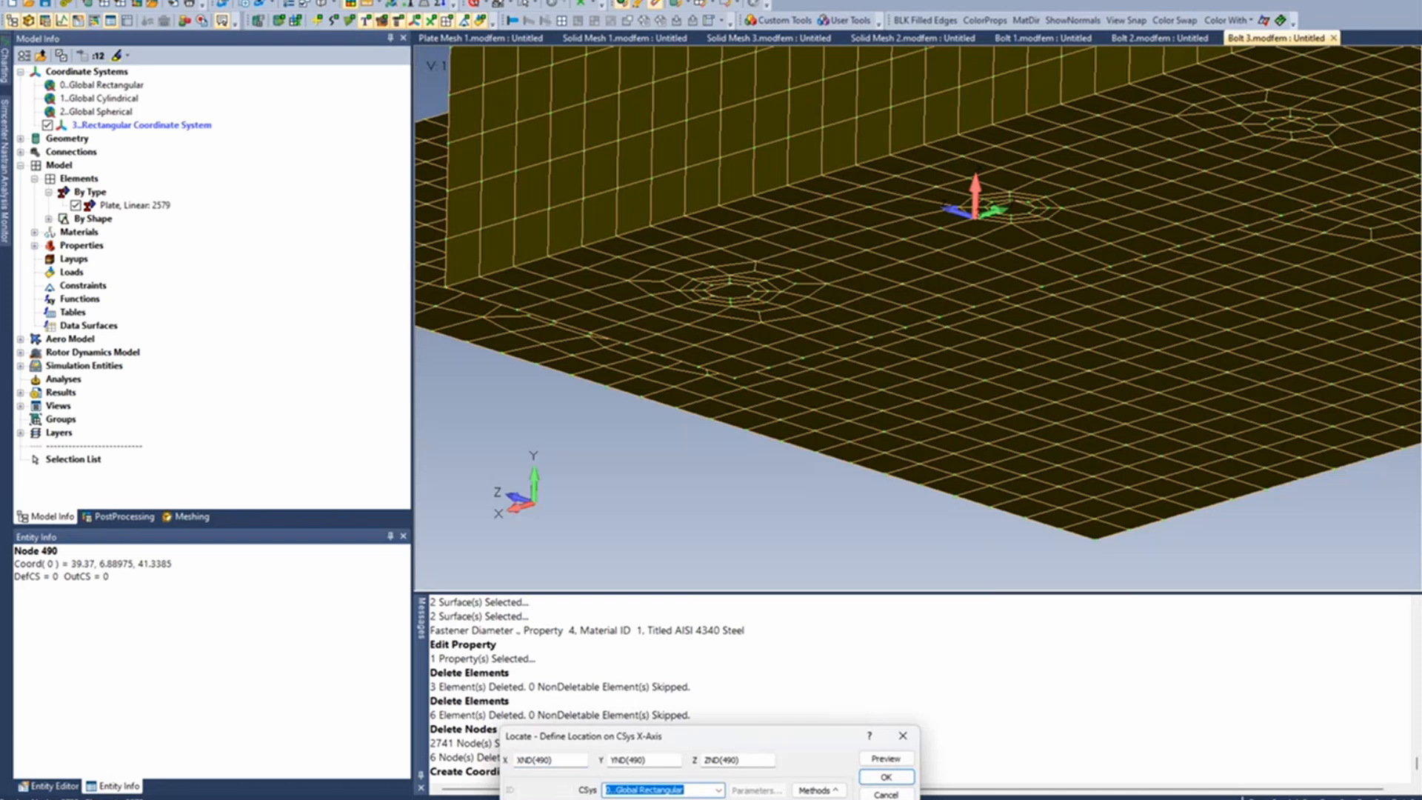
{"action": "left_click", "coordinate": [886, 777]}
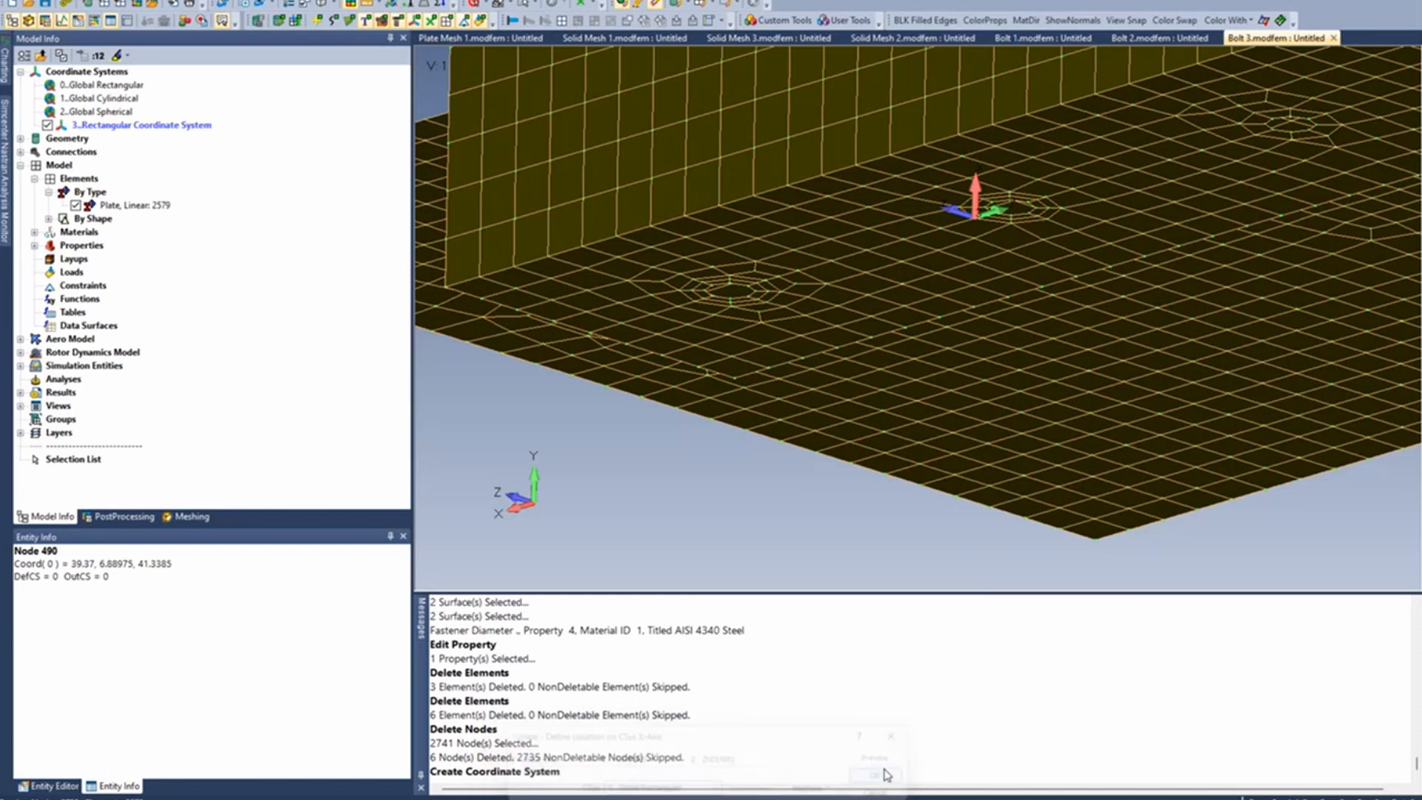
{"action": "left_click", "coordinate": [557, 319]}
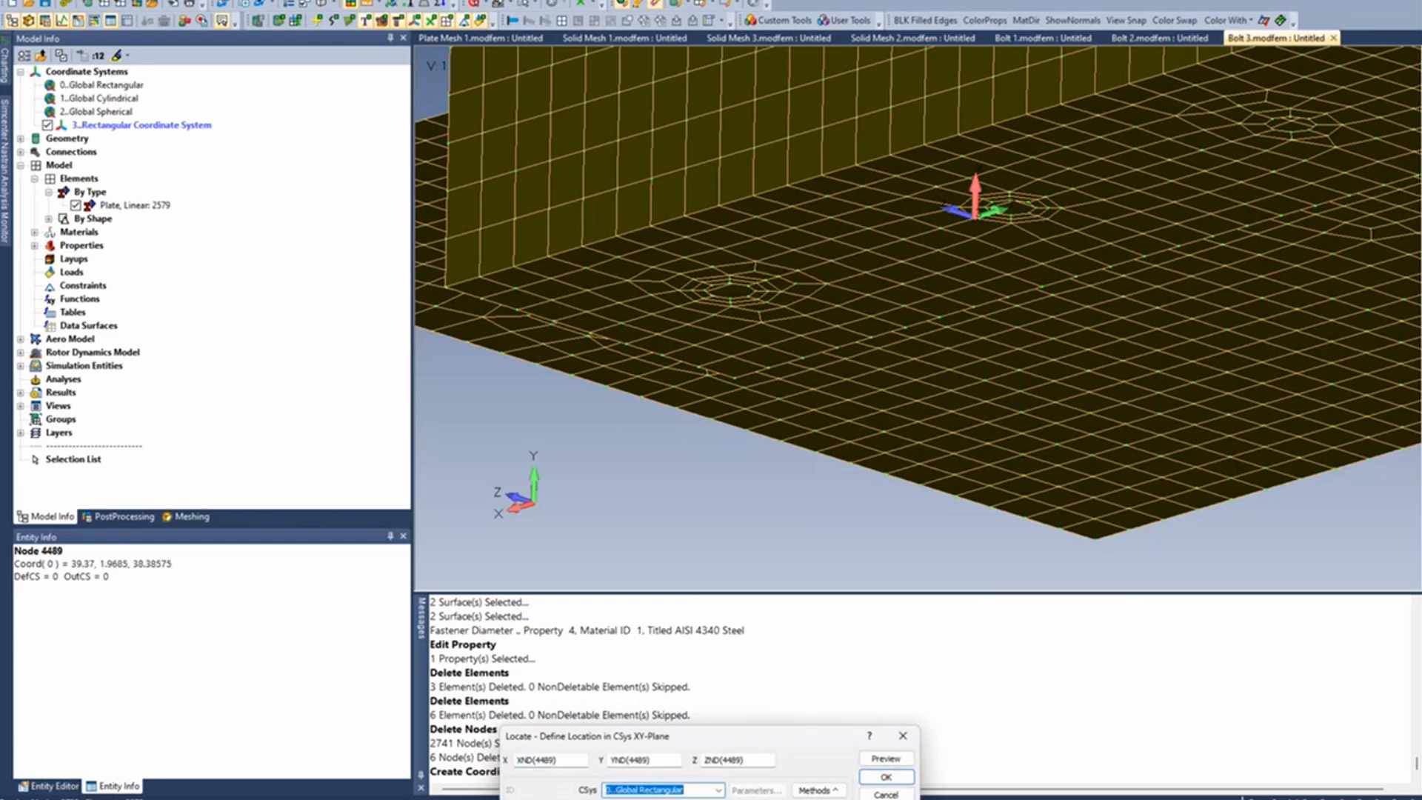
{"action": "left_click", "coordinate": [889, 777]}
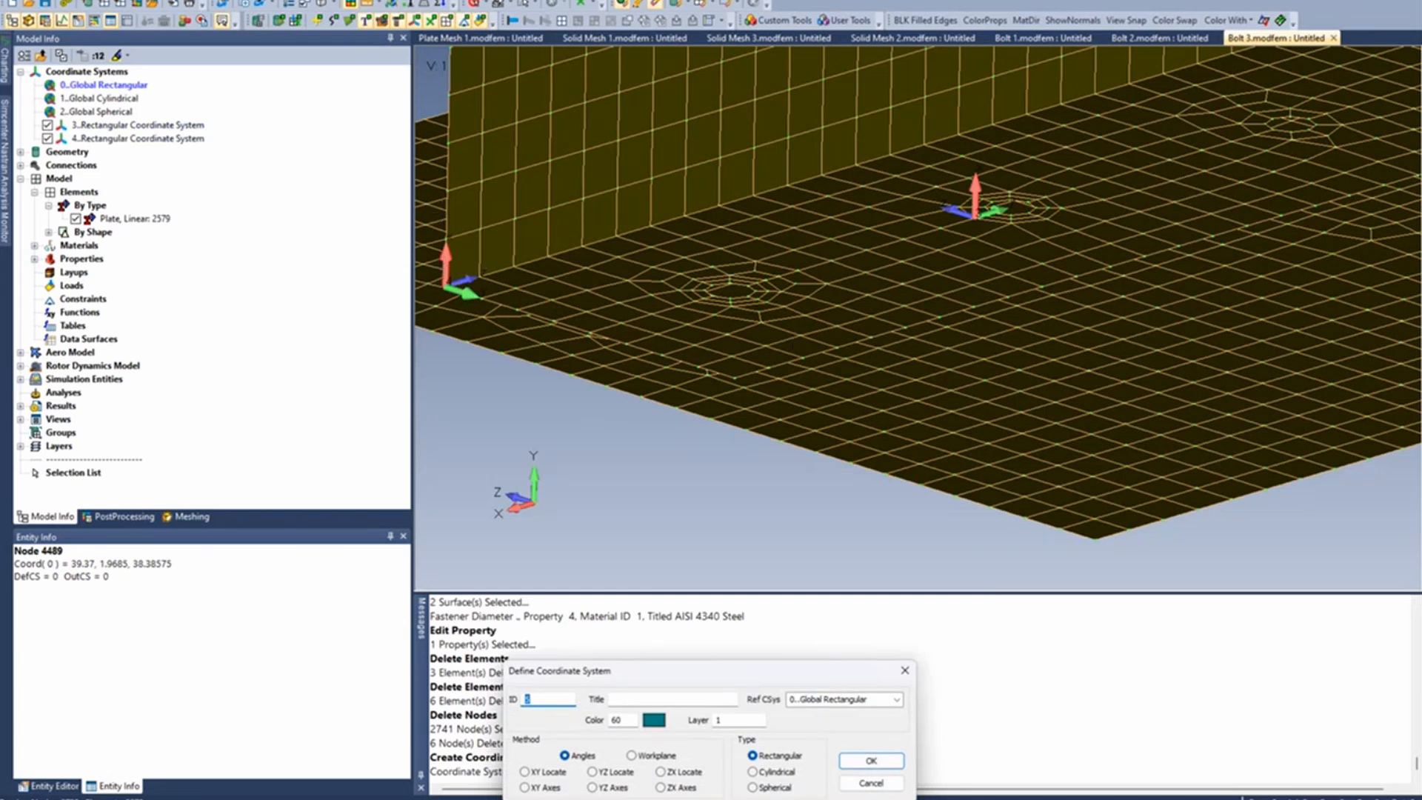
{"action": "left_click", "coordinate": [874, 782]}
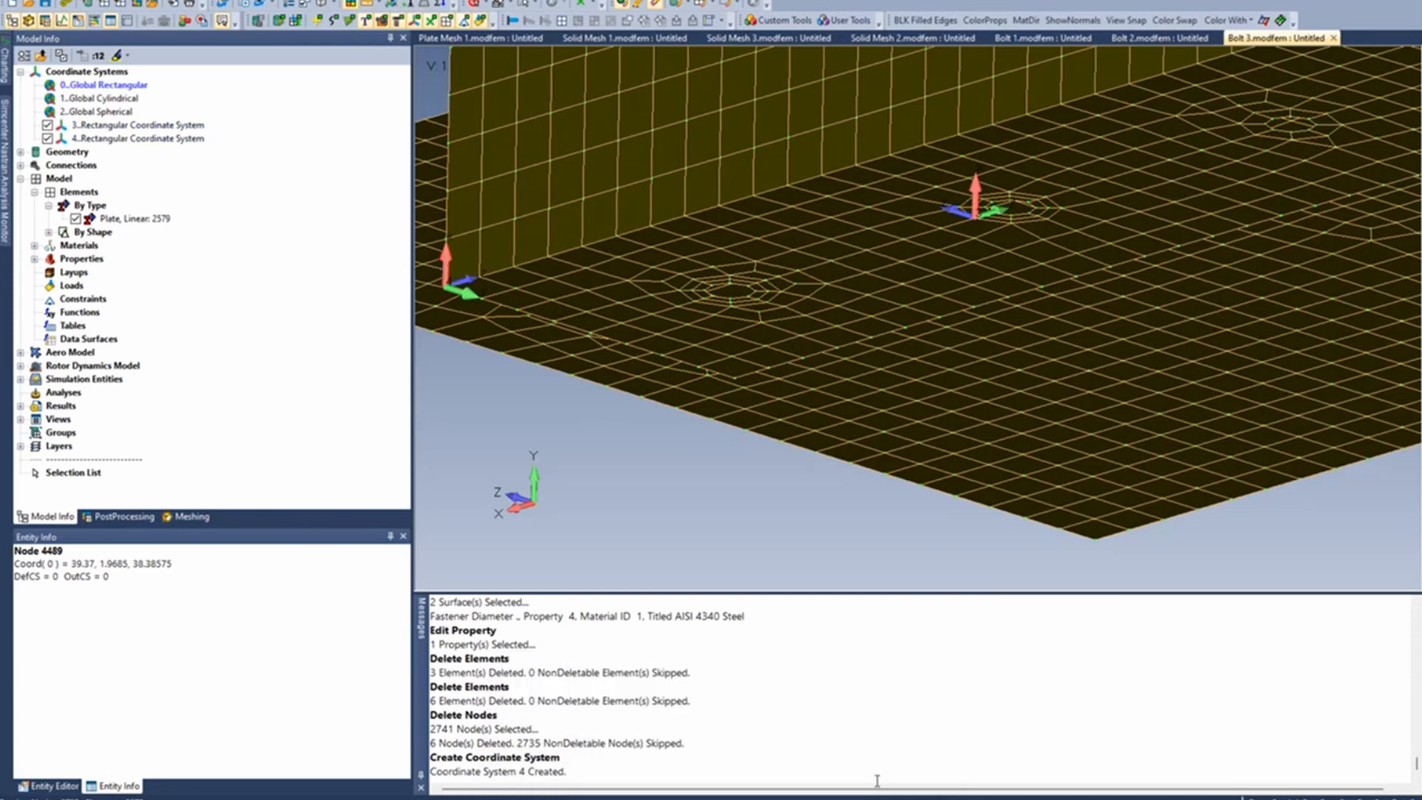
- Activate coordinate system 3, and hide coordinate systems 3 and 4 in the view
{"action": "double_click", "coordinate": [131, 127]}
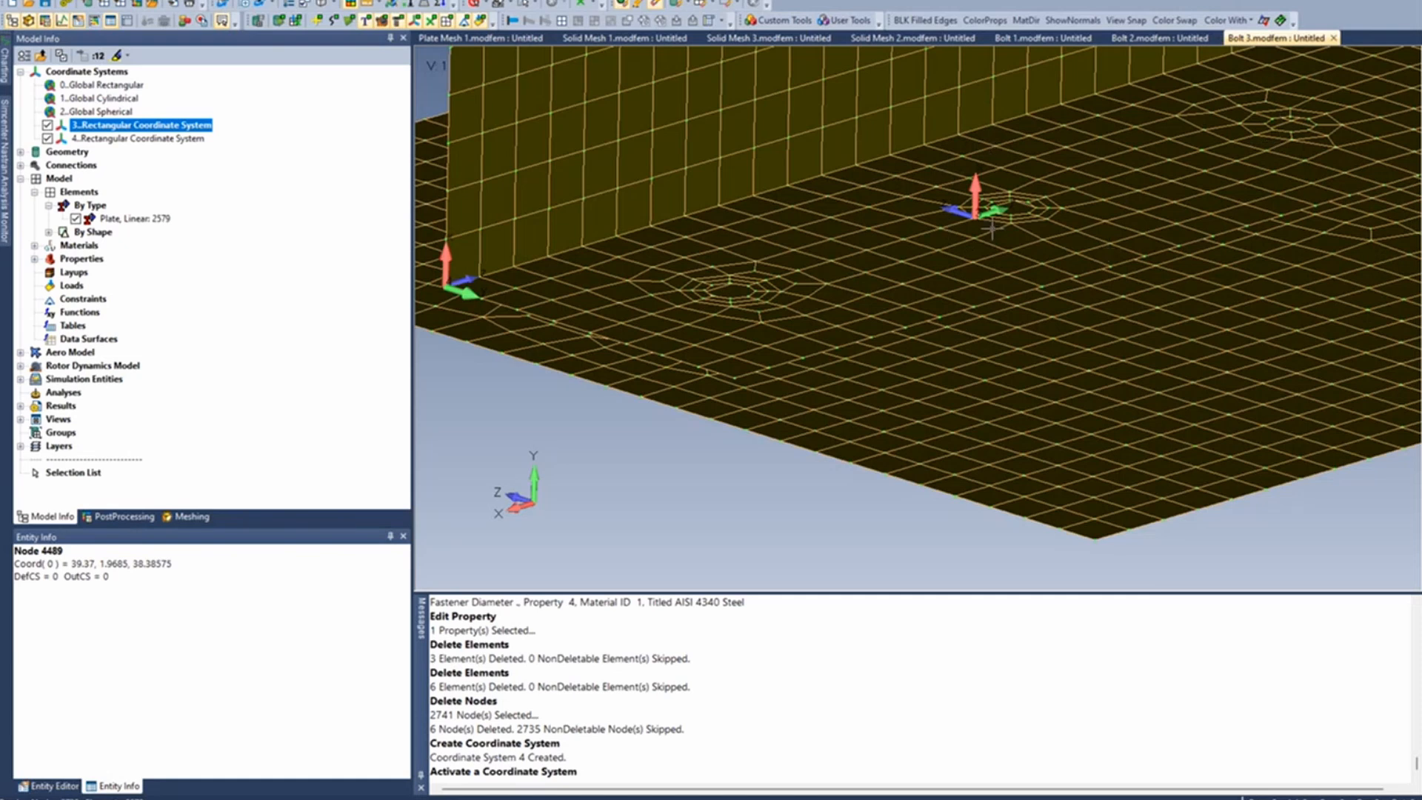
{"action": "middle_click_drag", "start_coordinate": [1026, 262], "coordinate": [937, 311]}
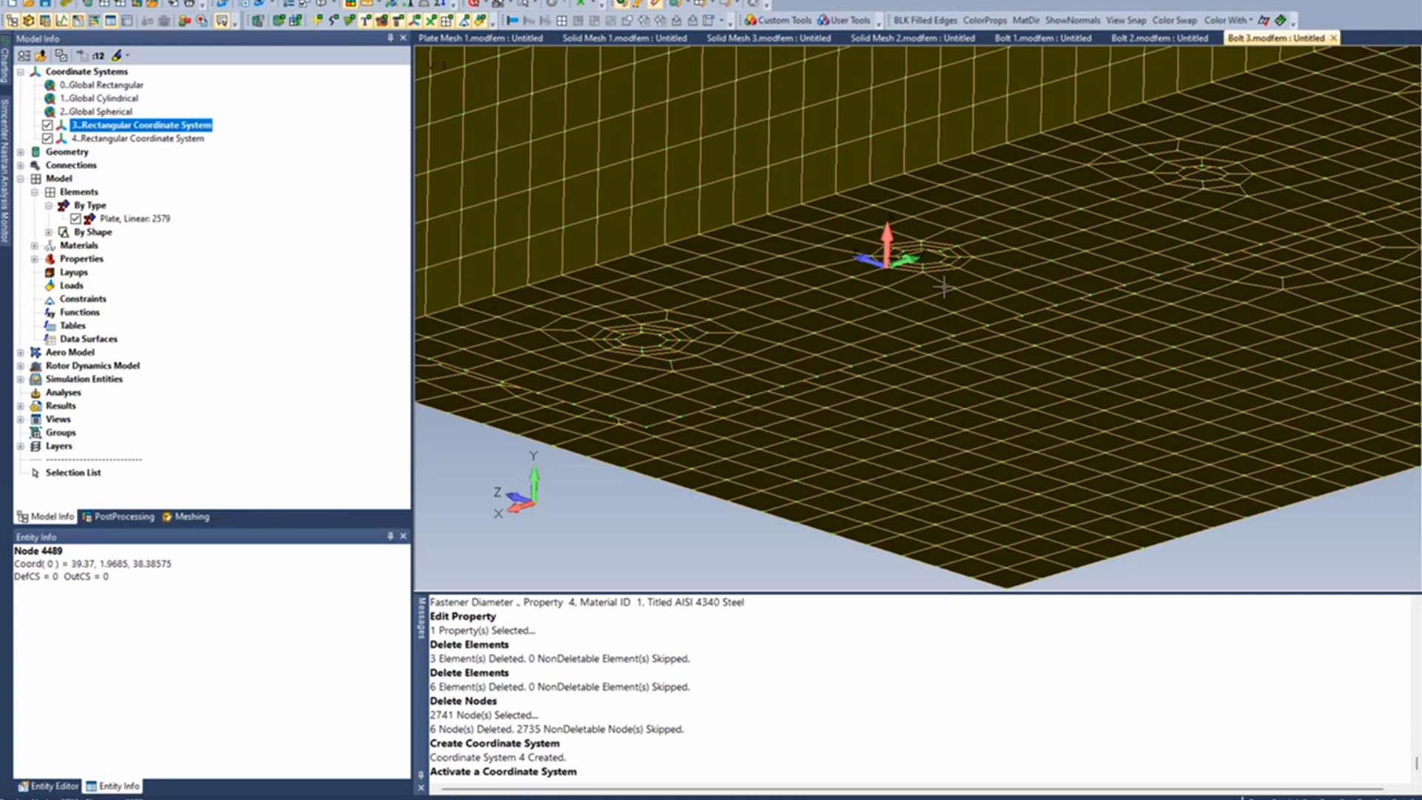
{"action": "mouse_move", "coordinate": [976, 327]}
{"action": "middle_mouse_down"}
{"action": "mouse_move", "coordinate": [896, 327]}
{"action": "mouse_move", "coordinate": [881, 308]}
{"action": "middle_mouse_up"}
{"action": "scroll", "coordinate": [898, 326], "scroll_direction": "down", "scroll_amount": 2}
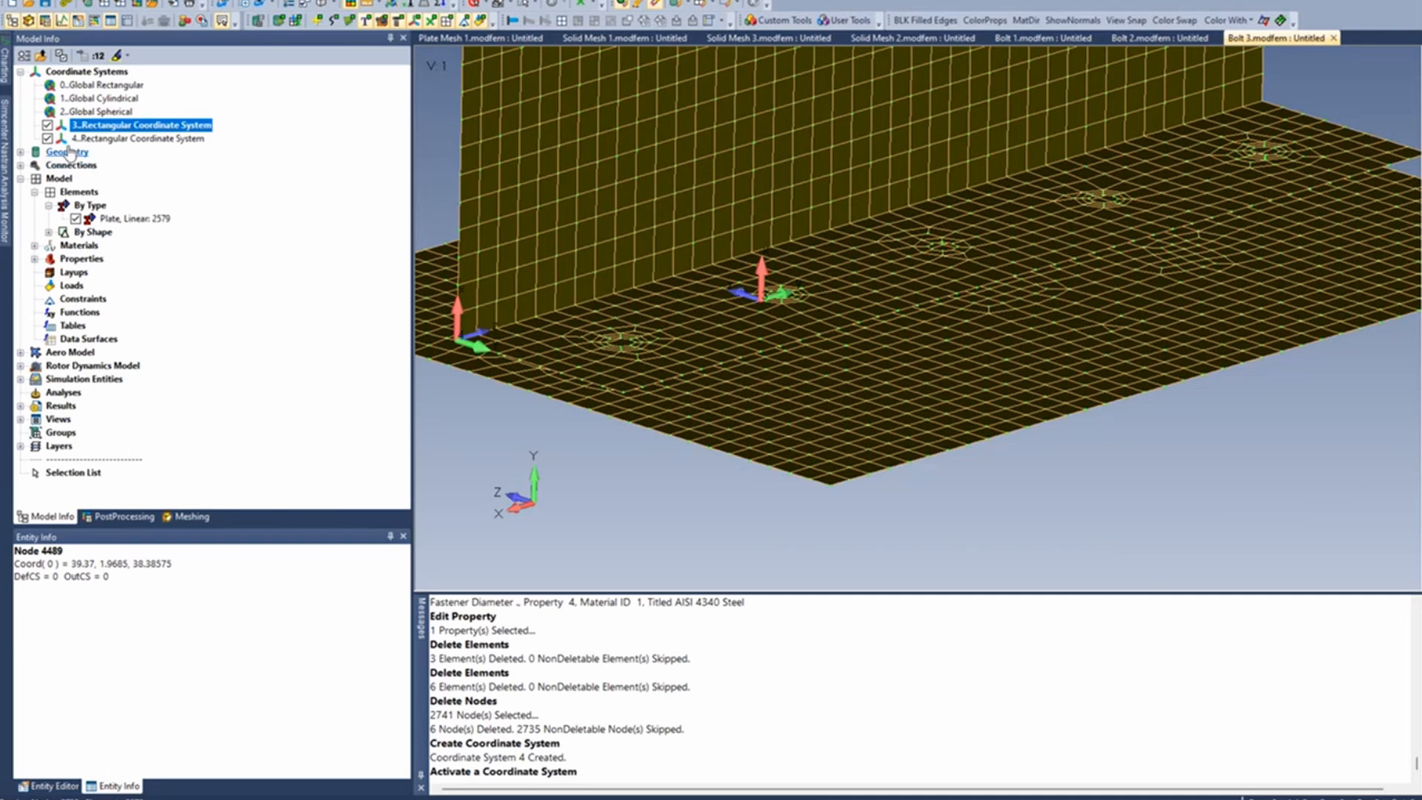
{"action": "left_click", "coordinate": [47, 138]}
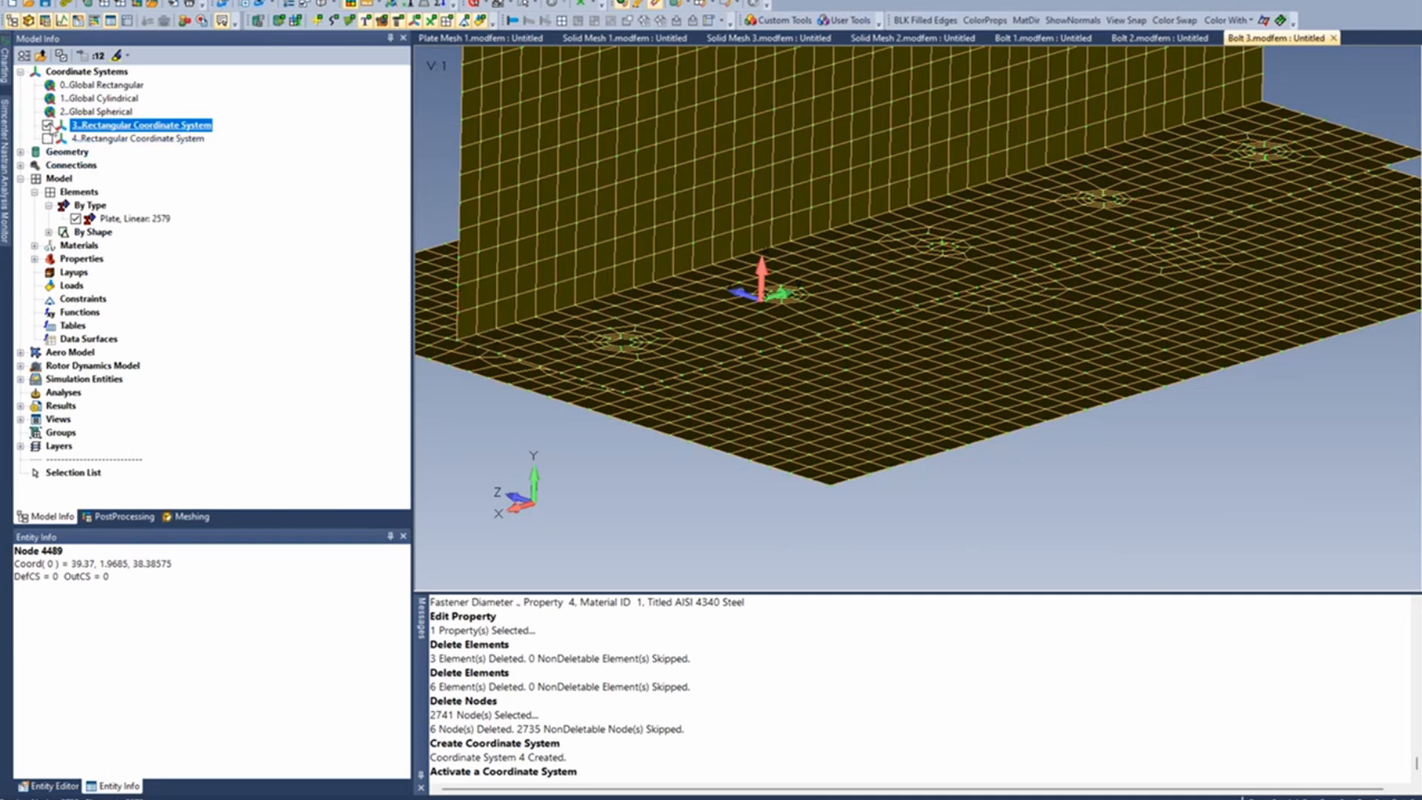
{"action": "left_click", "coordinate": [47, 125]}
{"action": "middle_click_drag", "start_coordinate": [743, 295], "coordinate": [853, 241], "text": "ctrl"}
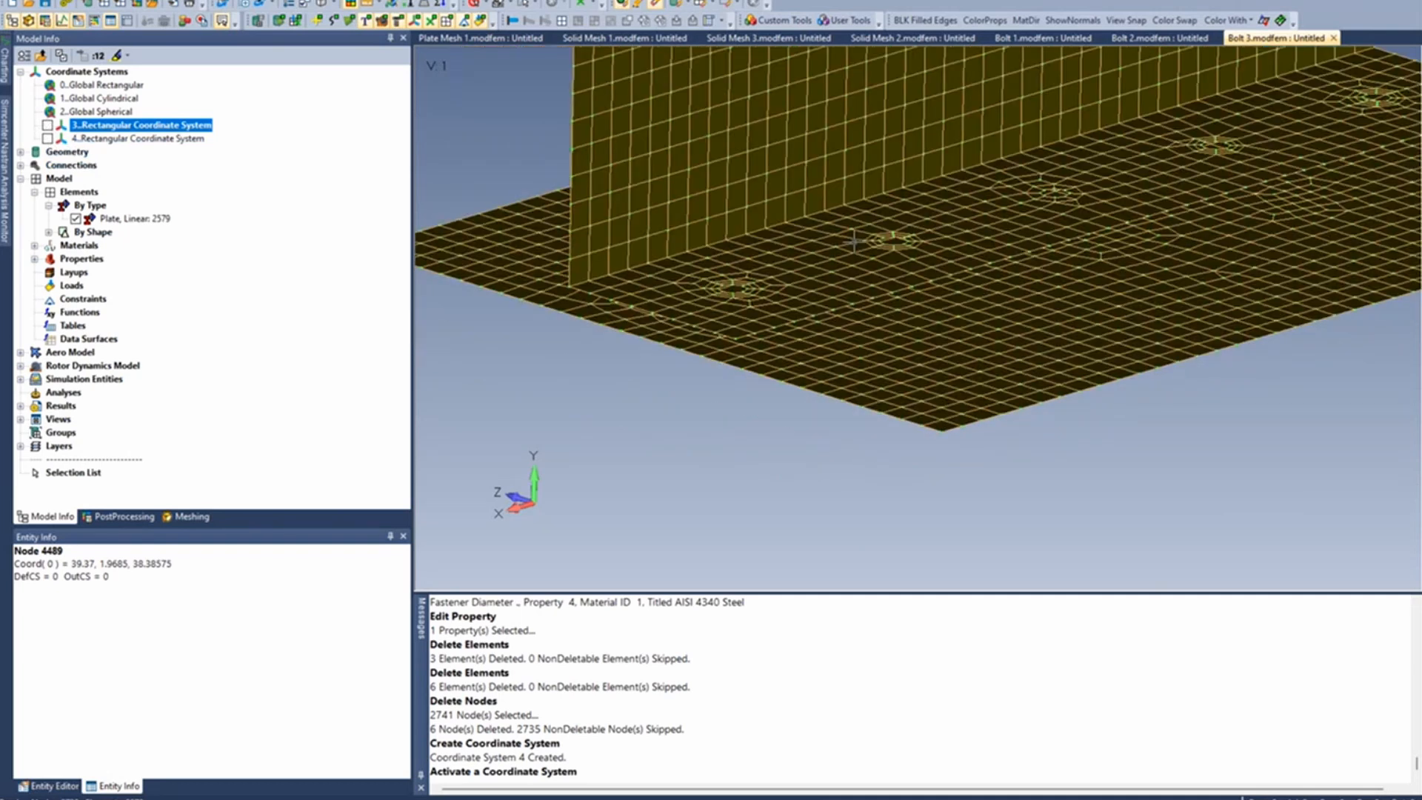
- Run the Spider Surfaces meshing tool and create rigid spiders on the washer surfaces of the first two bolt holes near the notch
{"action": "left_click", "coordinate": [785, 20]}
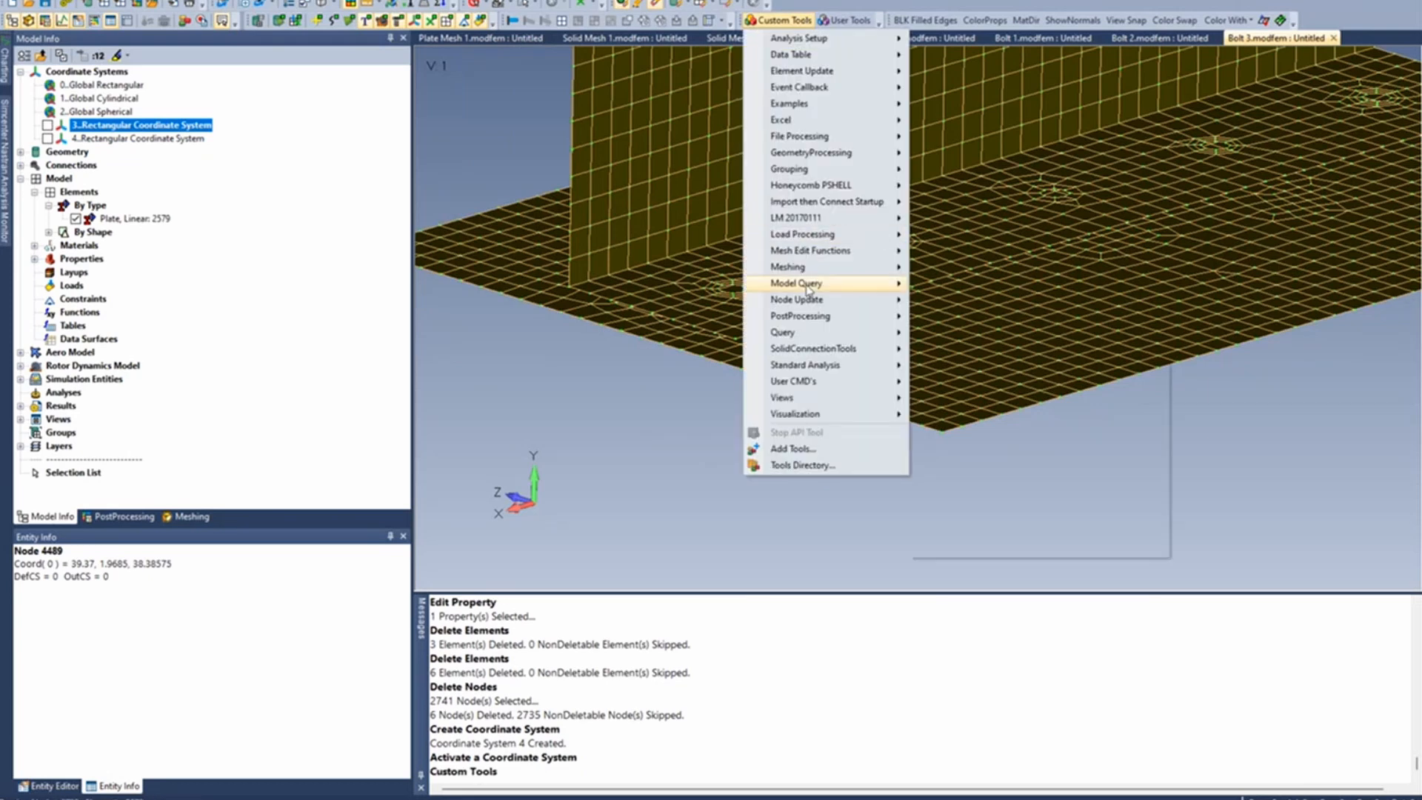
{"action": "mouse_move", "coordinate": [788, 267]}
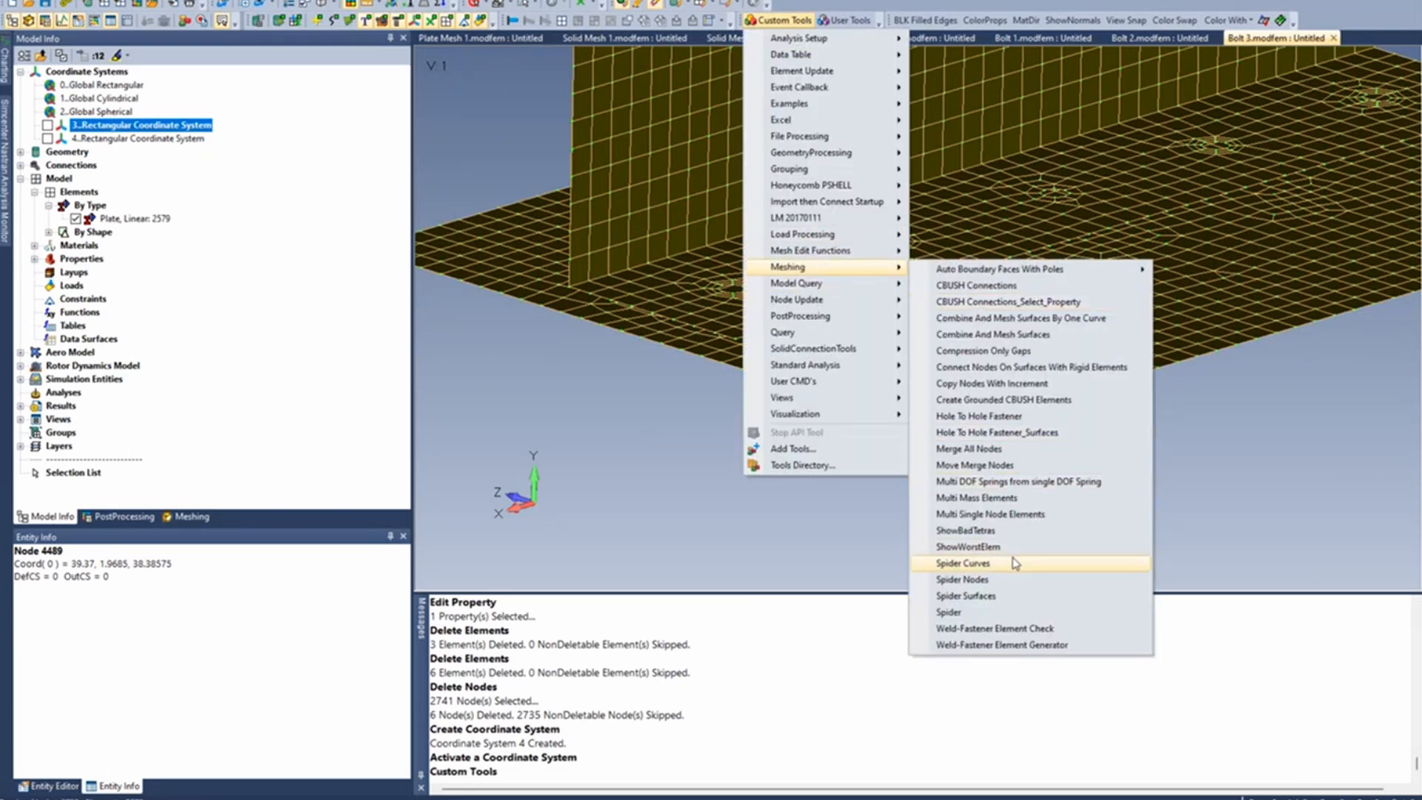
{"action": "left_click", "coordinate": [1011, 598]}
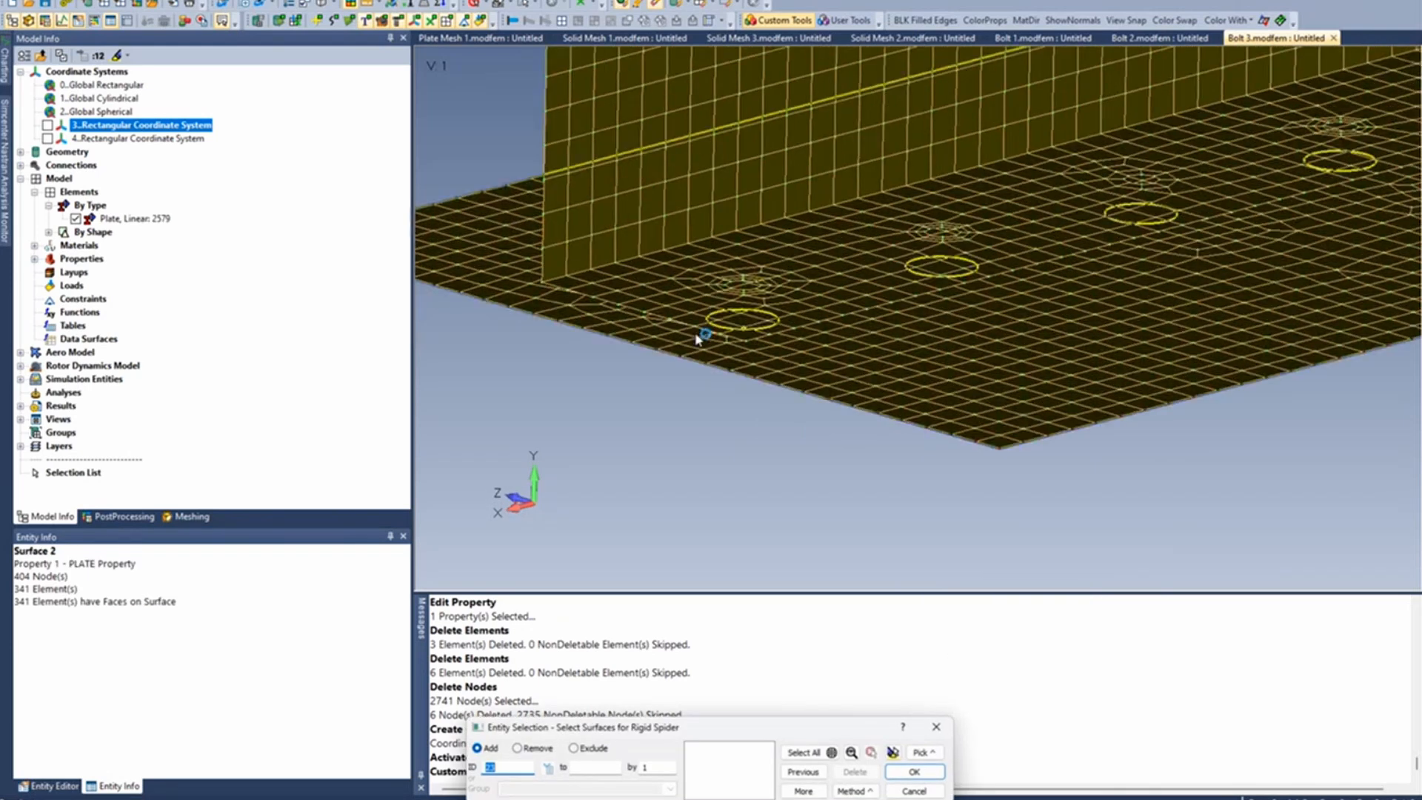
{"action": "scroll", "coordinate": [702, 337], "scroll_direction": "up", "scroll_amount": 5}
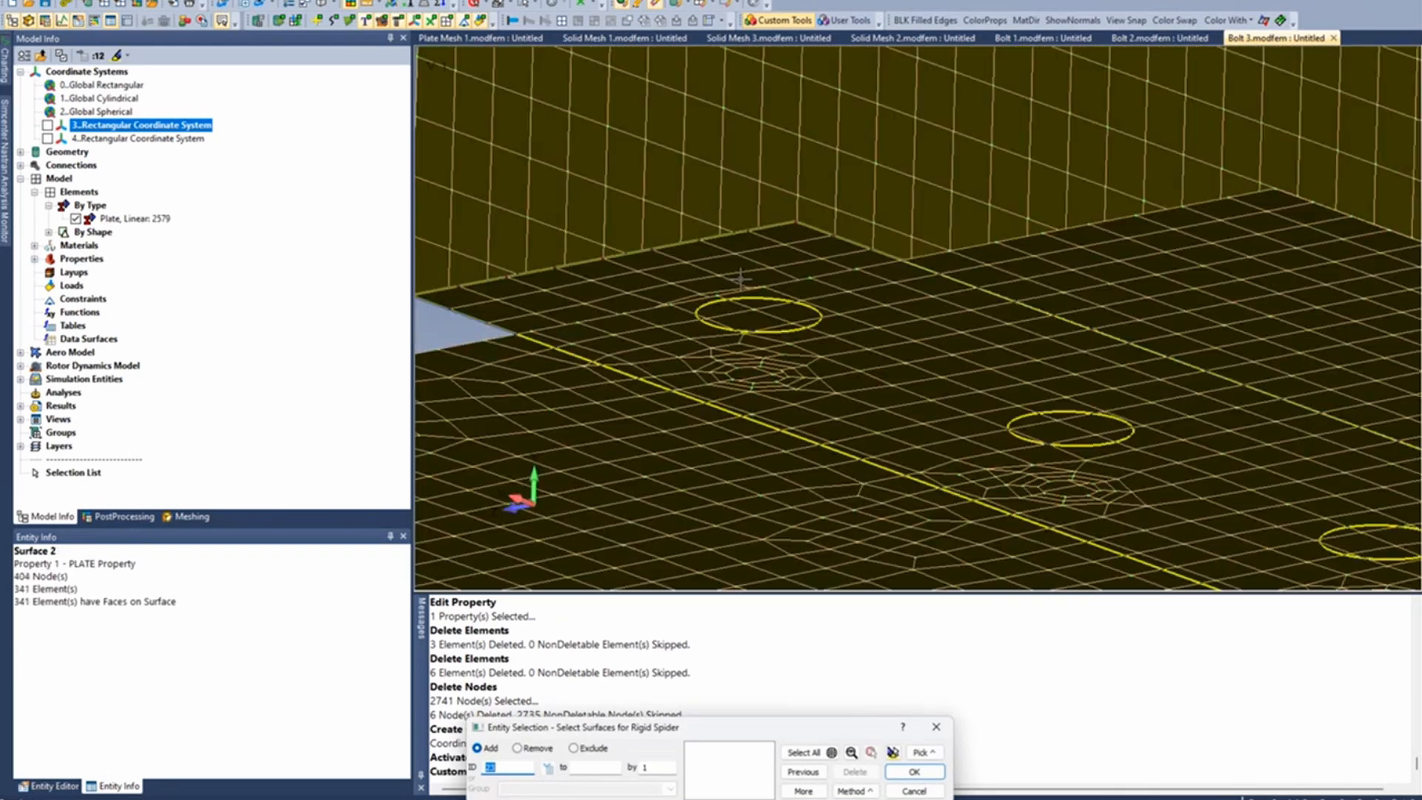
{"action": "left_click", "coordinate": [740, 385]}
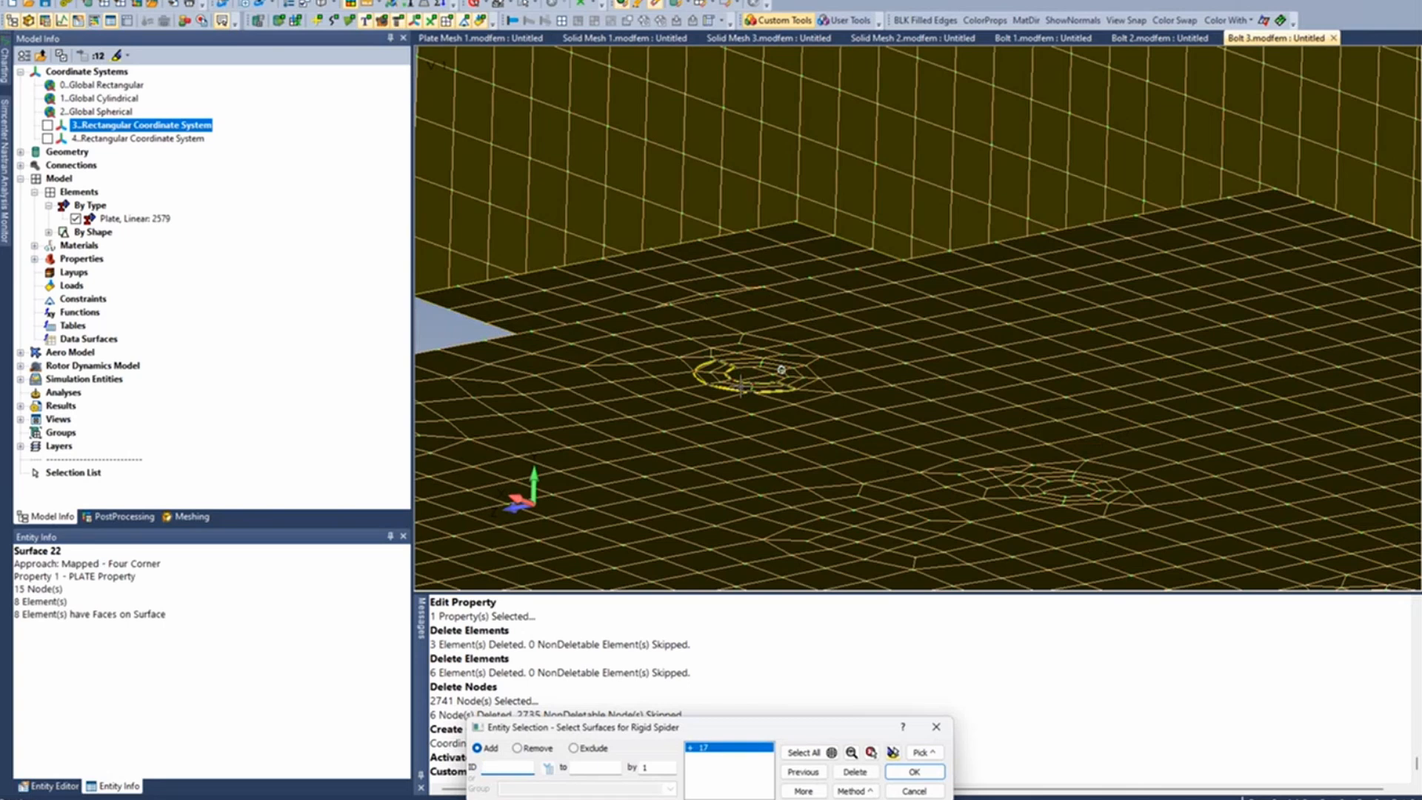
{"action": "left_click", "coordinate": [741, 386]}
{"action": "key", "text": "Return"}
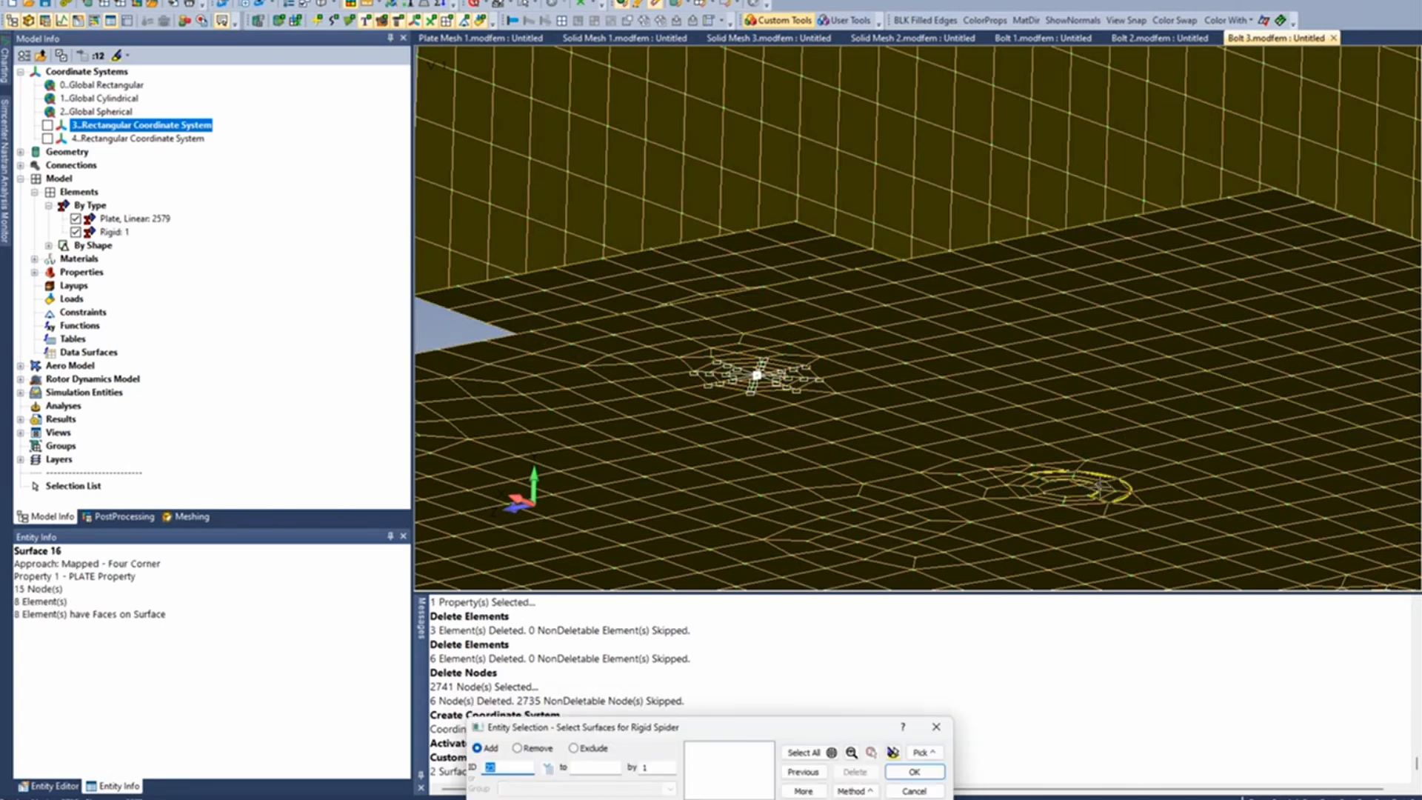
{"action": "left_click", "coordinate": [1101, 487]}
{"action": "left_click", "coordinate": [1070, 490]}
{"action": "key", "text": "Return"}
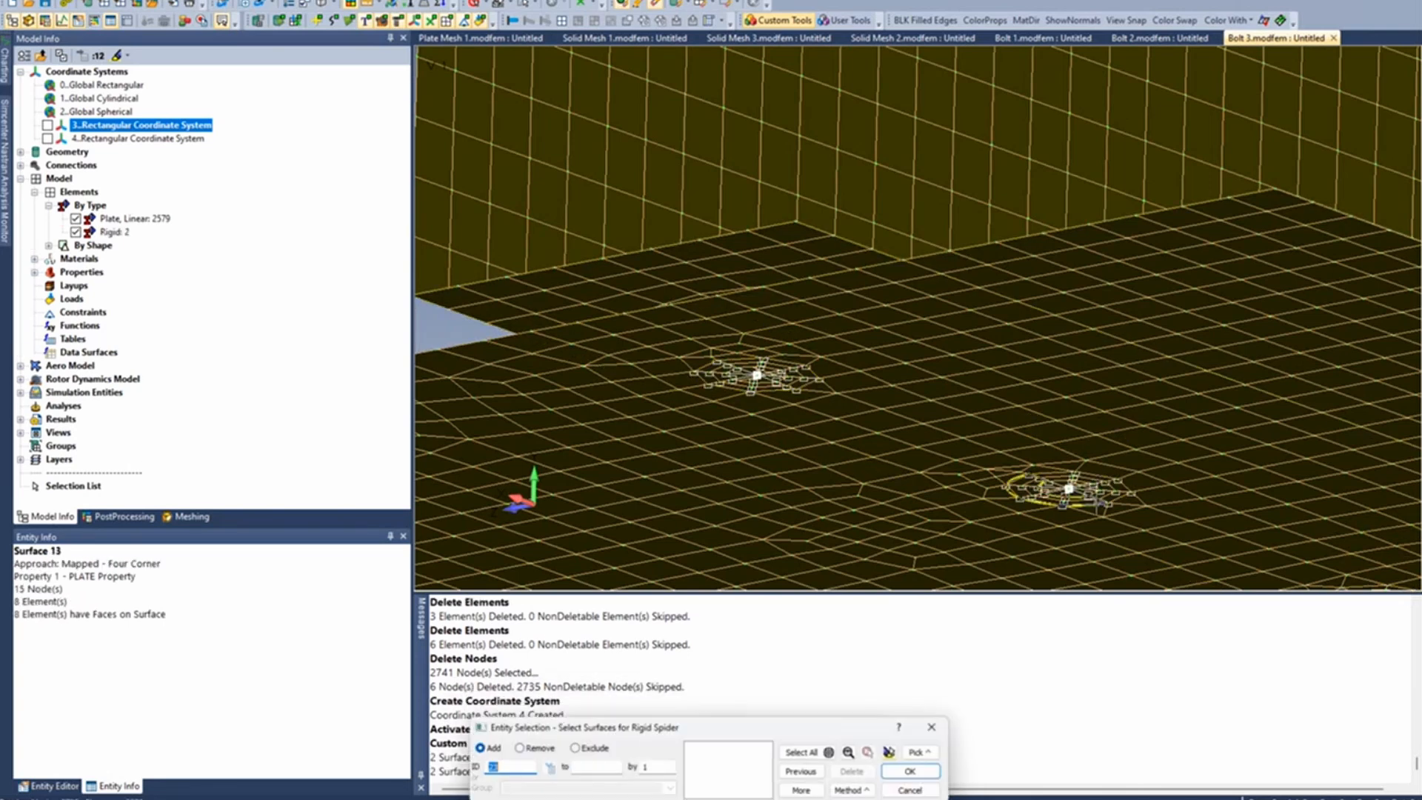
- Create rigid spiders from the washer surfaces of the next two bolt holes in the same row
{"action": "middle_click_drag", "start_coordinate": [1166, 502], "coordinate": [693, 76], "text": "ctrl"}
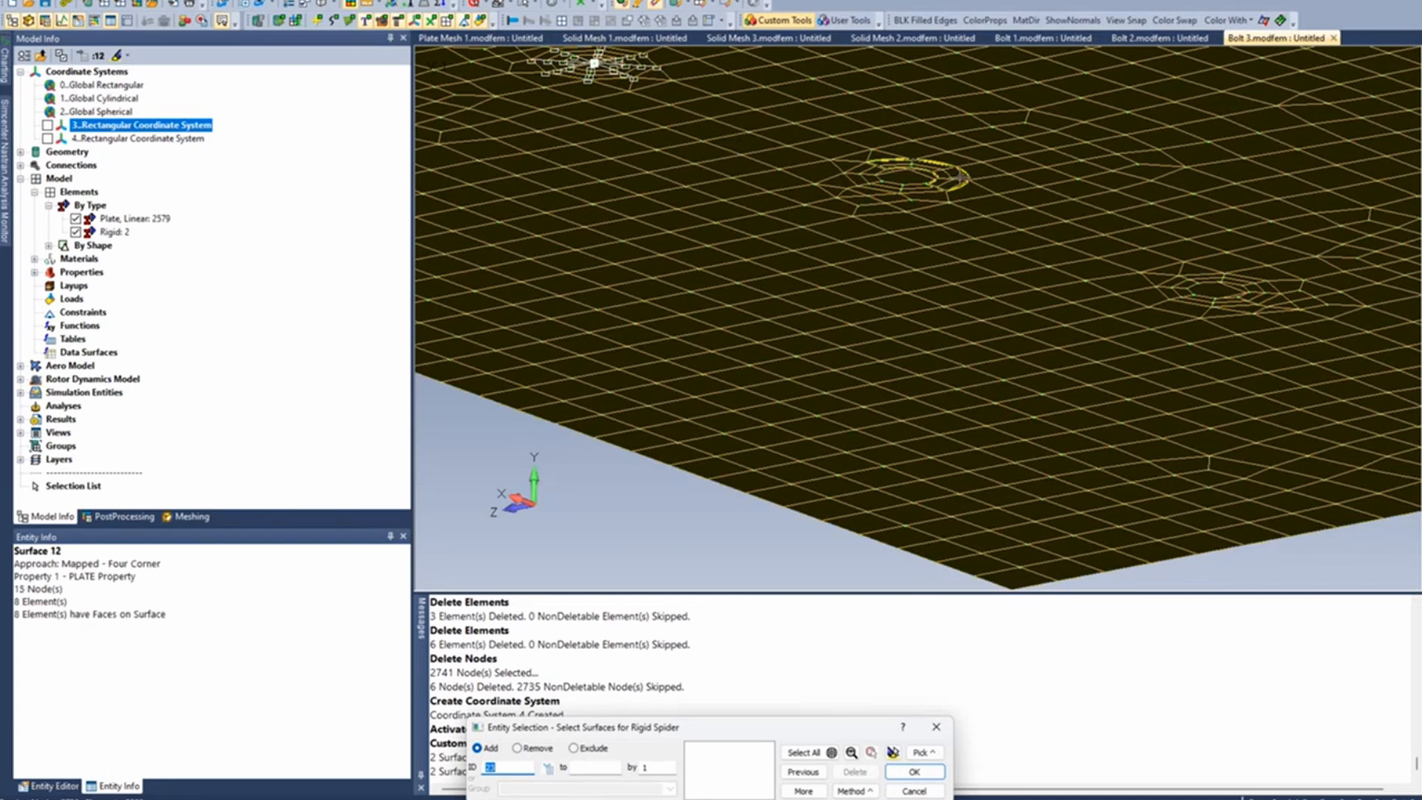
{"action": "left_click", "coordinate": [930, 174]}
{"action": "left_click", "coordinate": [930, 172]}
{"action": "key", "text": "Return"}
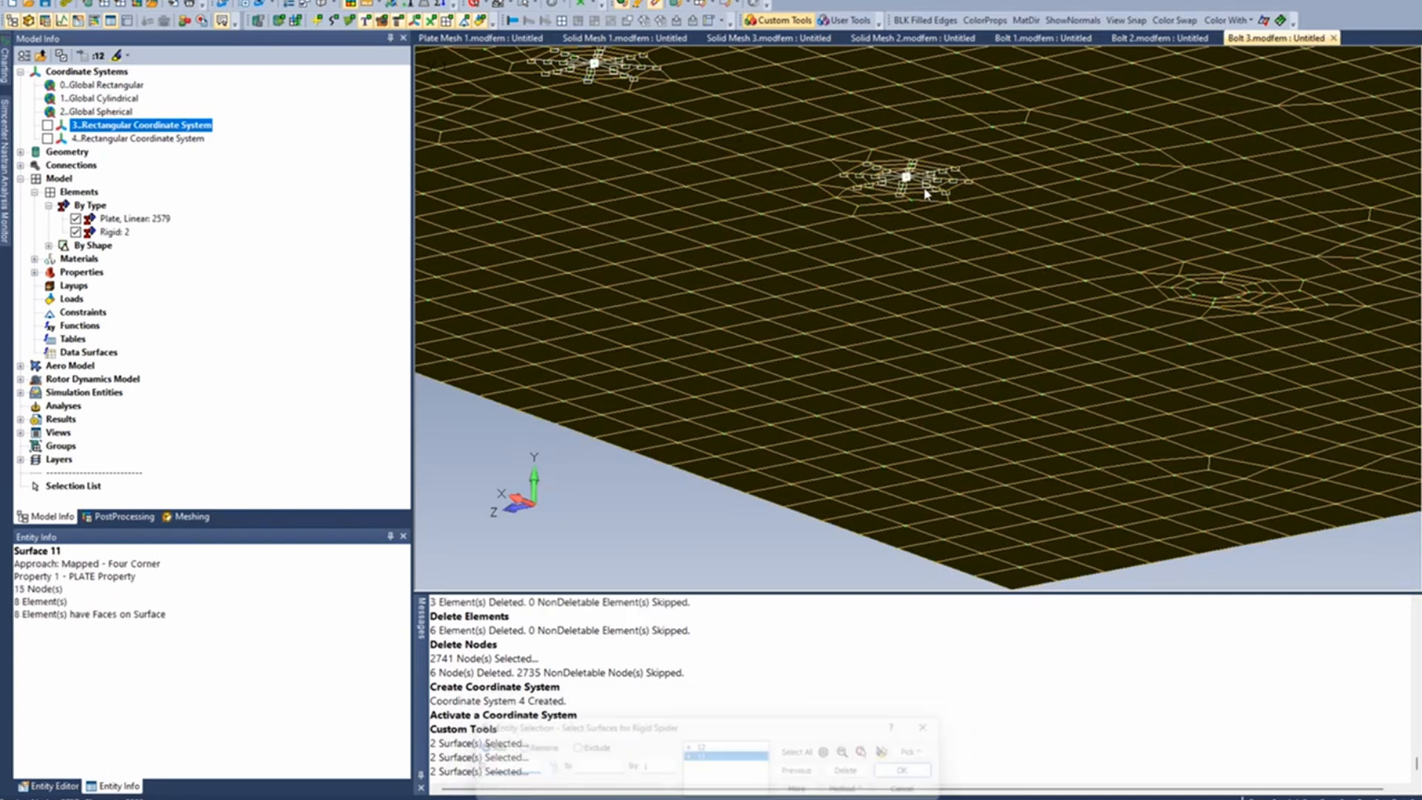
{"action": "left_click", "coordinate": [1243, 285]}
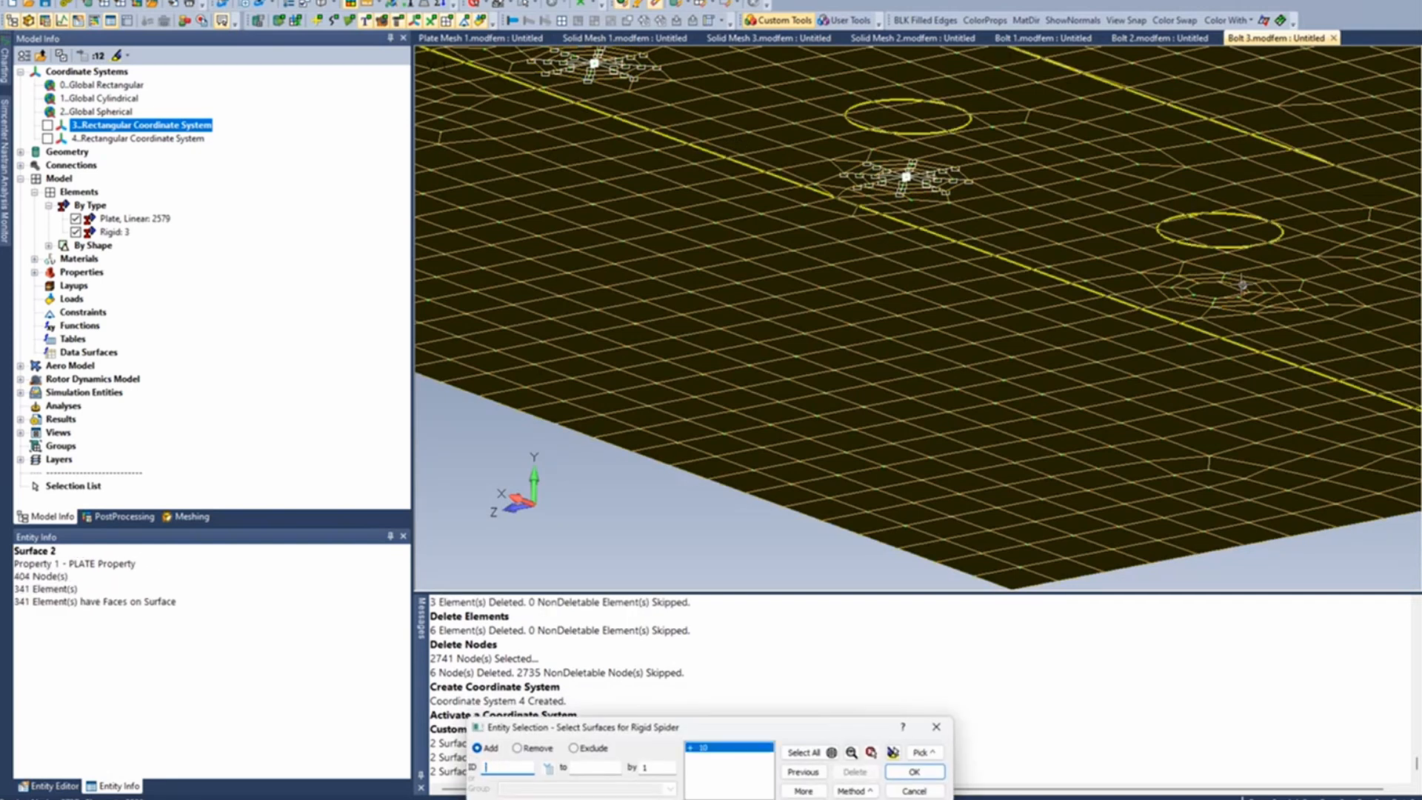
{"action": "key", "text": "Return"}
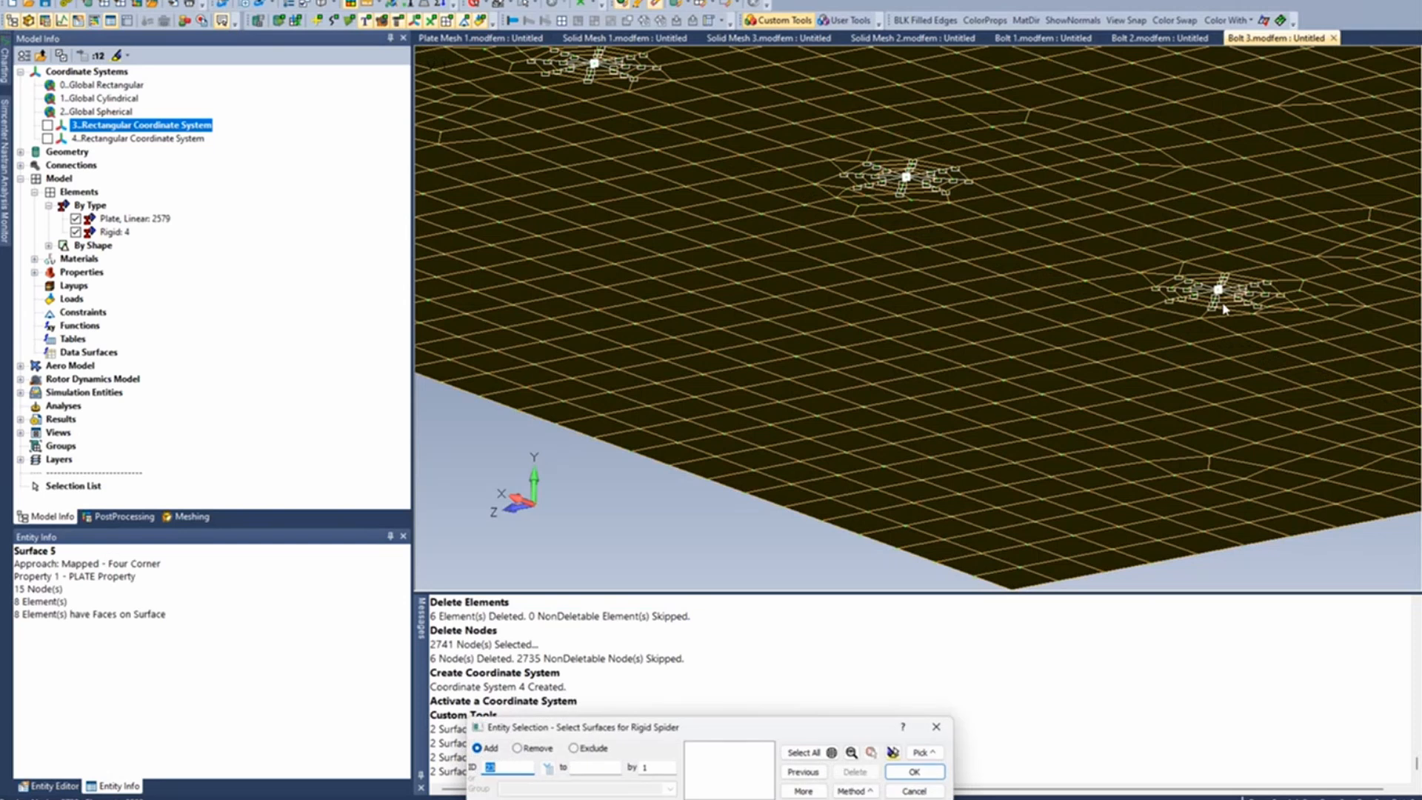
- Create rigid spiders on the first three bolt holes of the row along the opposite side of the model, using each hole's washer surfaces
{"action": "middle_click_drag", "start_coordinate": [1220, 299], "coordinate": [1034, 380]}
{"action": "scroll", "coordinate": [1034, 381], "scroll_direction": "down", "scroll_amount": 4}
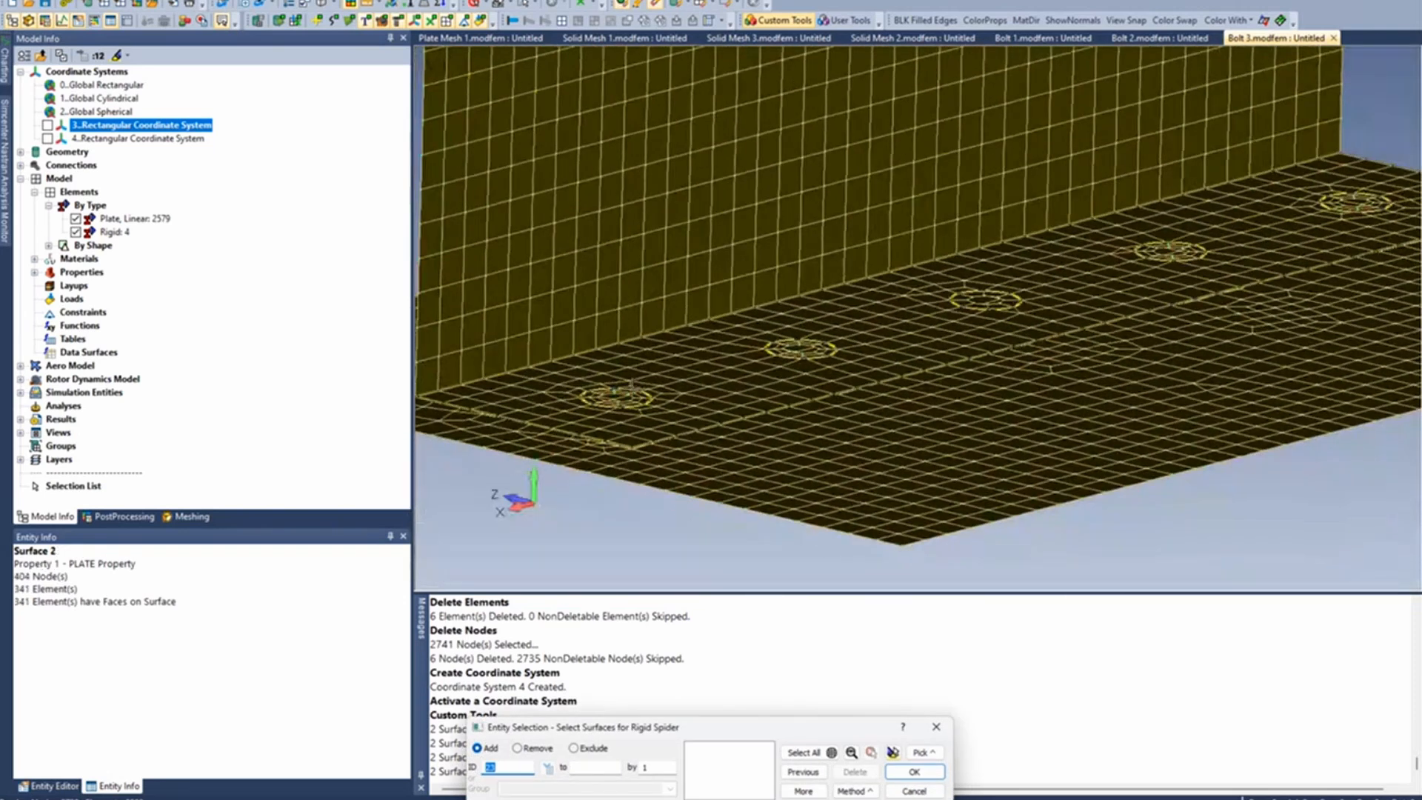
{"action": "scroll", "coordinate": [645, 419], "scroll_direction": "up", "scroll_amount": 4}
{"action": "left_click", "coordinate": [622, 390]}
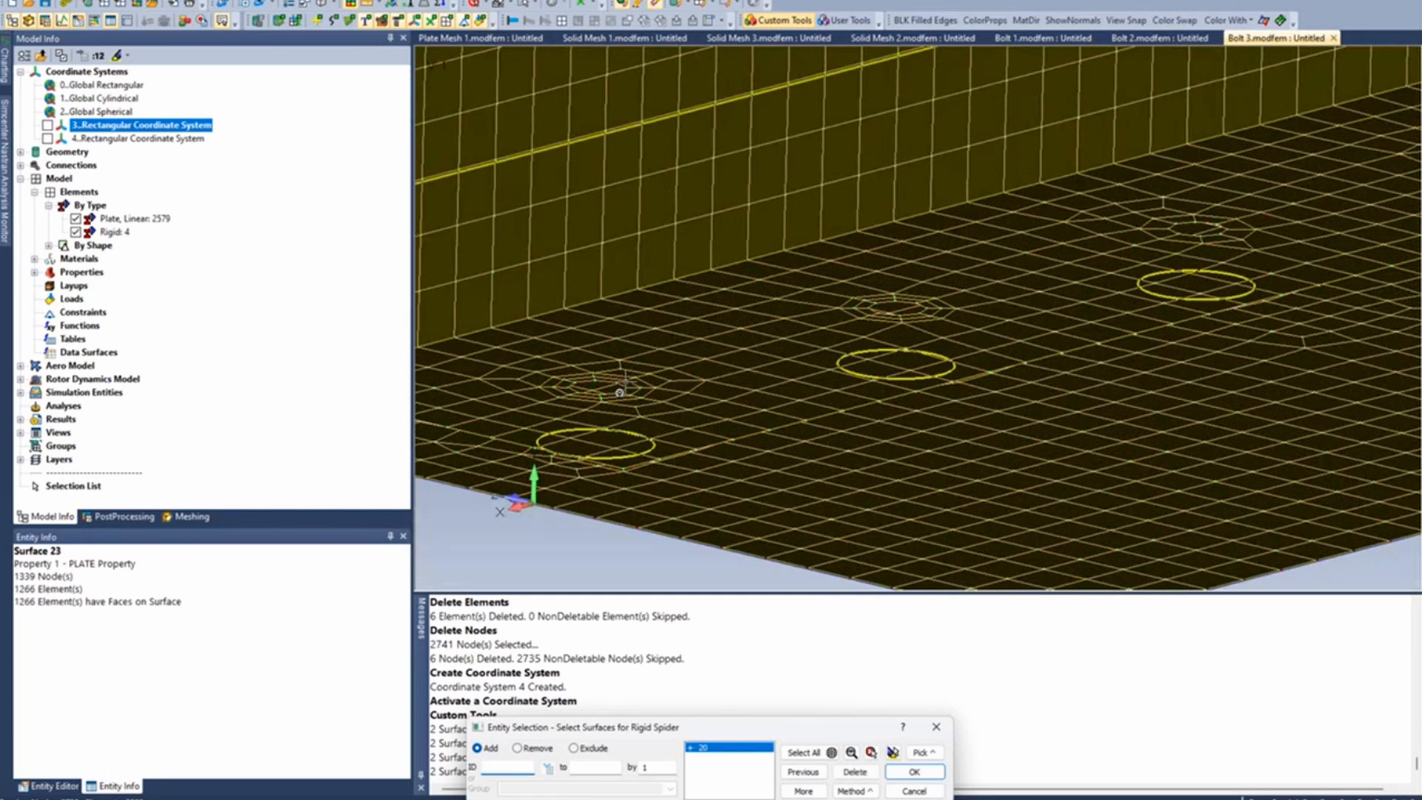
{"action": "middle_click", "coordinate": [619, 393]}
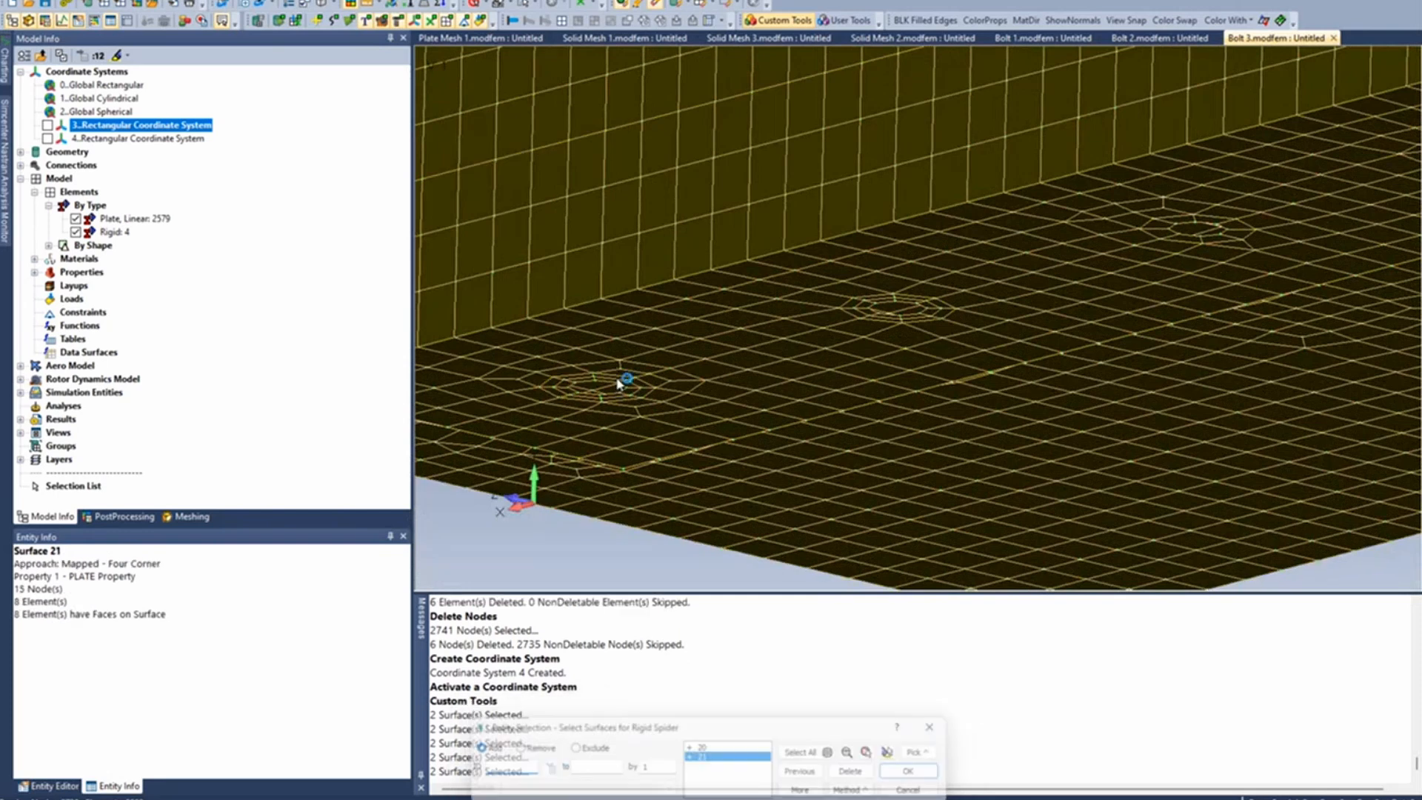
{"action": "left_click", "coordinate": [907, 315]}
{"action": "middle_click", "coordinate": [907, 314]}
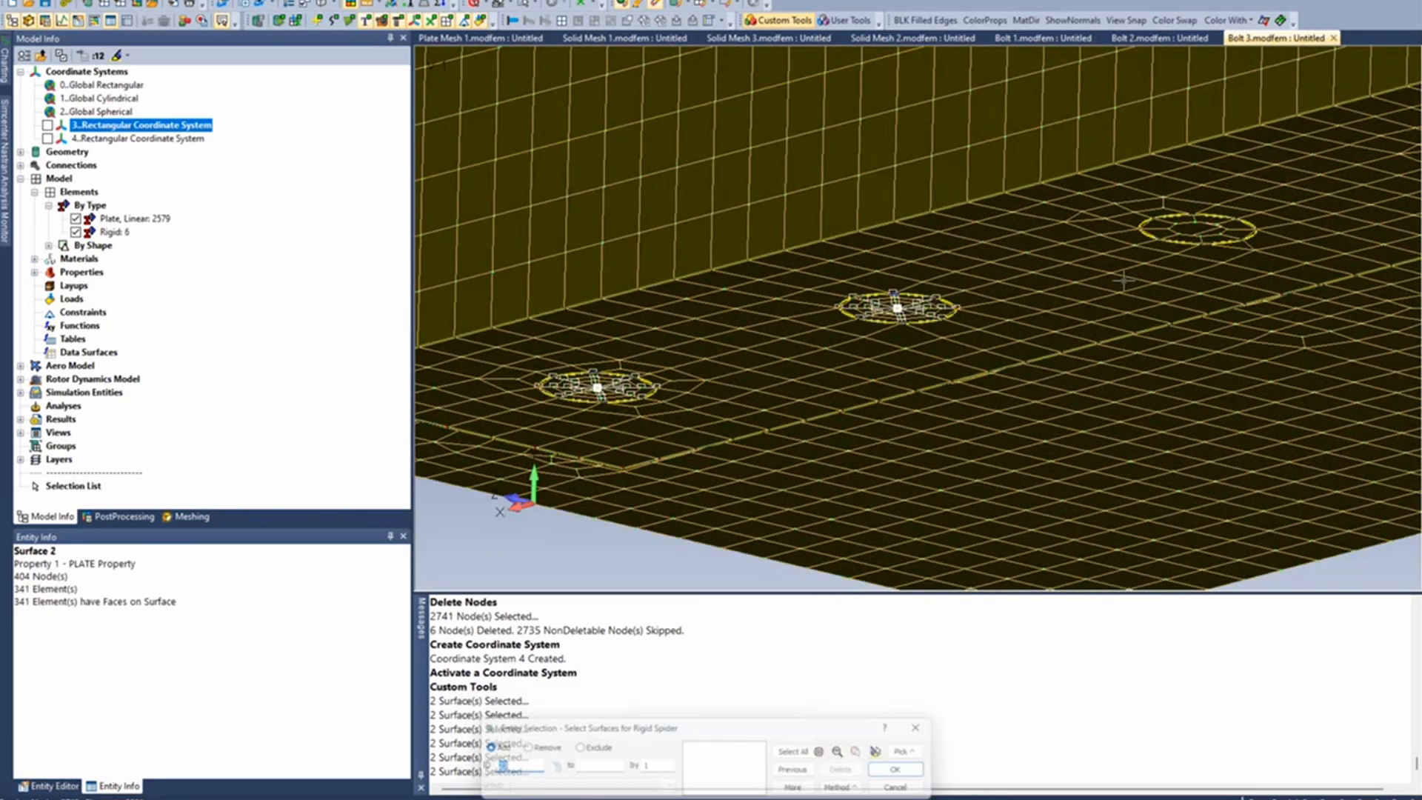
{"action": "left_click", "coordinate": [1195, 202]}
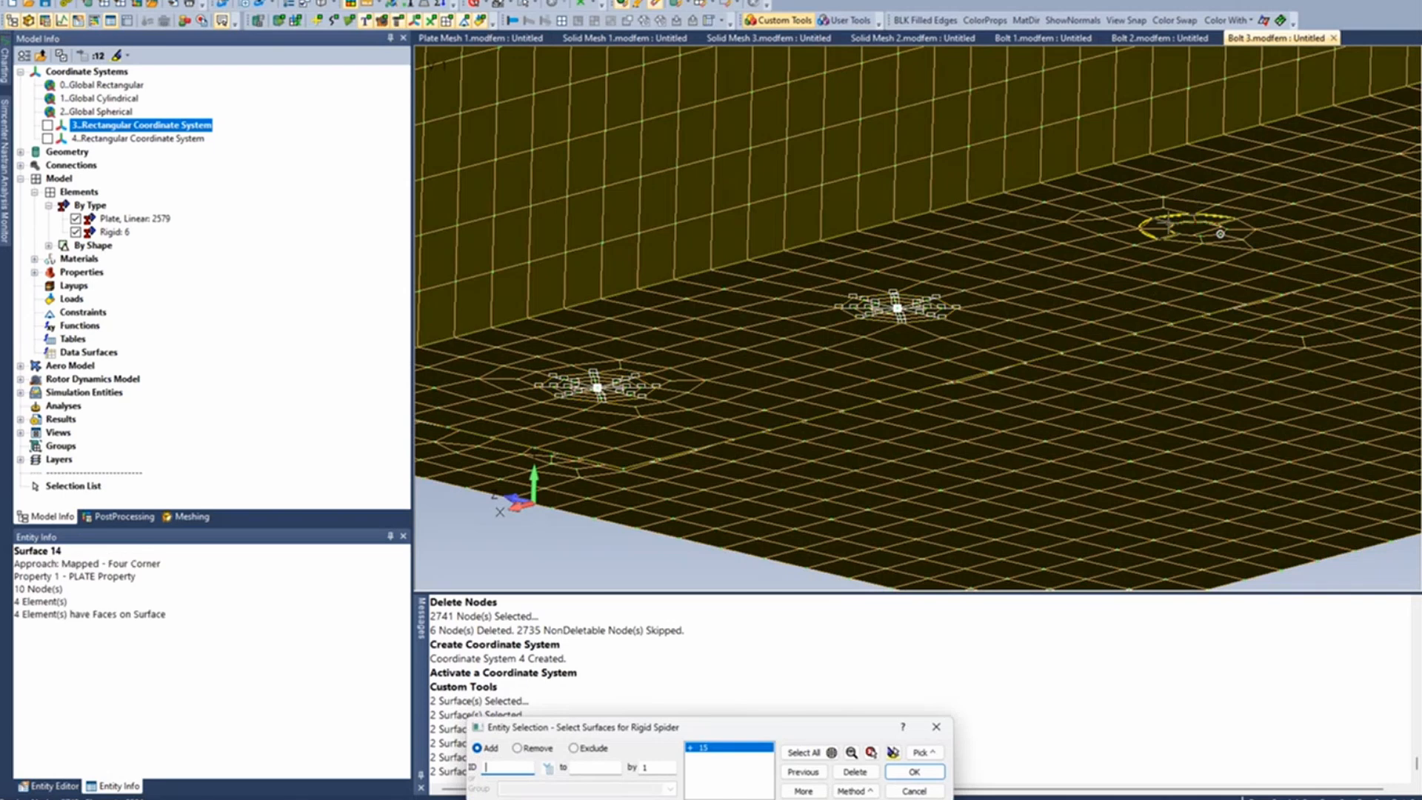
{"action": "left_click", "coordinate": [1170, 222]}
{"action": "middle_click", "coordinate": [1170, 222]}
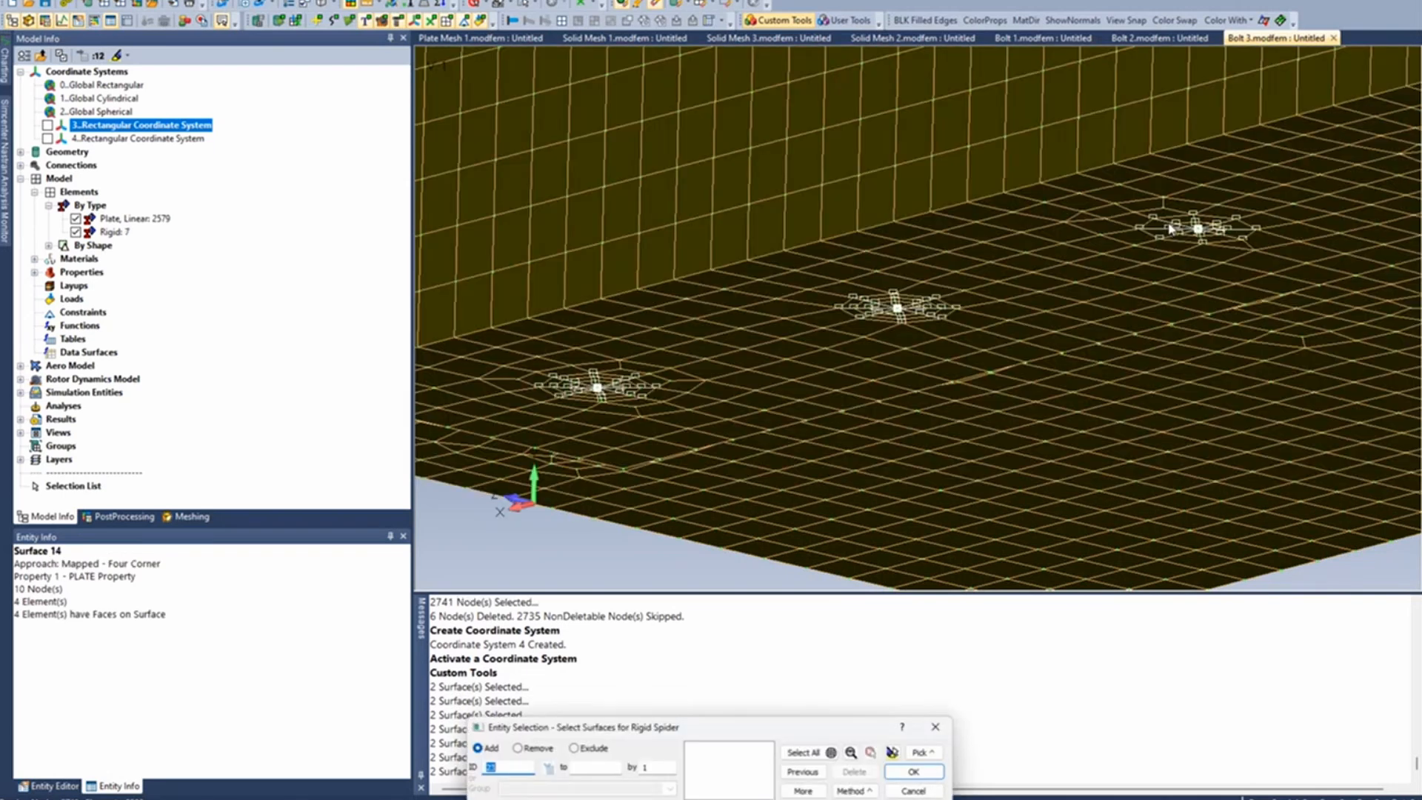
- Create rigid spiders on the last two bolt holes of the current row, using each hole's washer surfaces
{"action": "left_click", "coordinate": [1177, 233]}
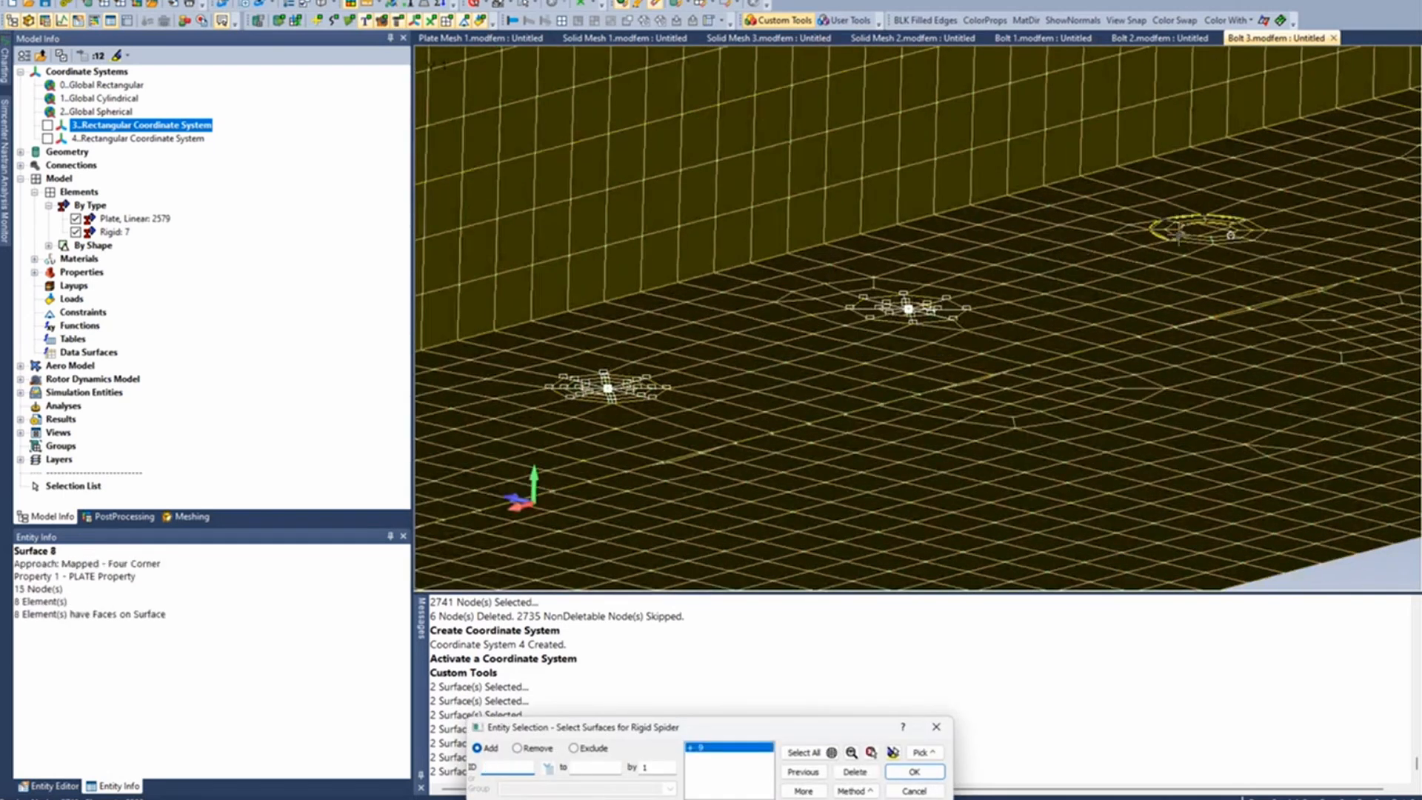
{"action": "left_click", "coordinate": [1178, 235]}
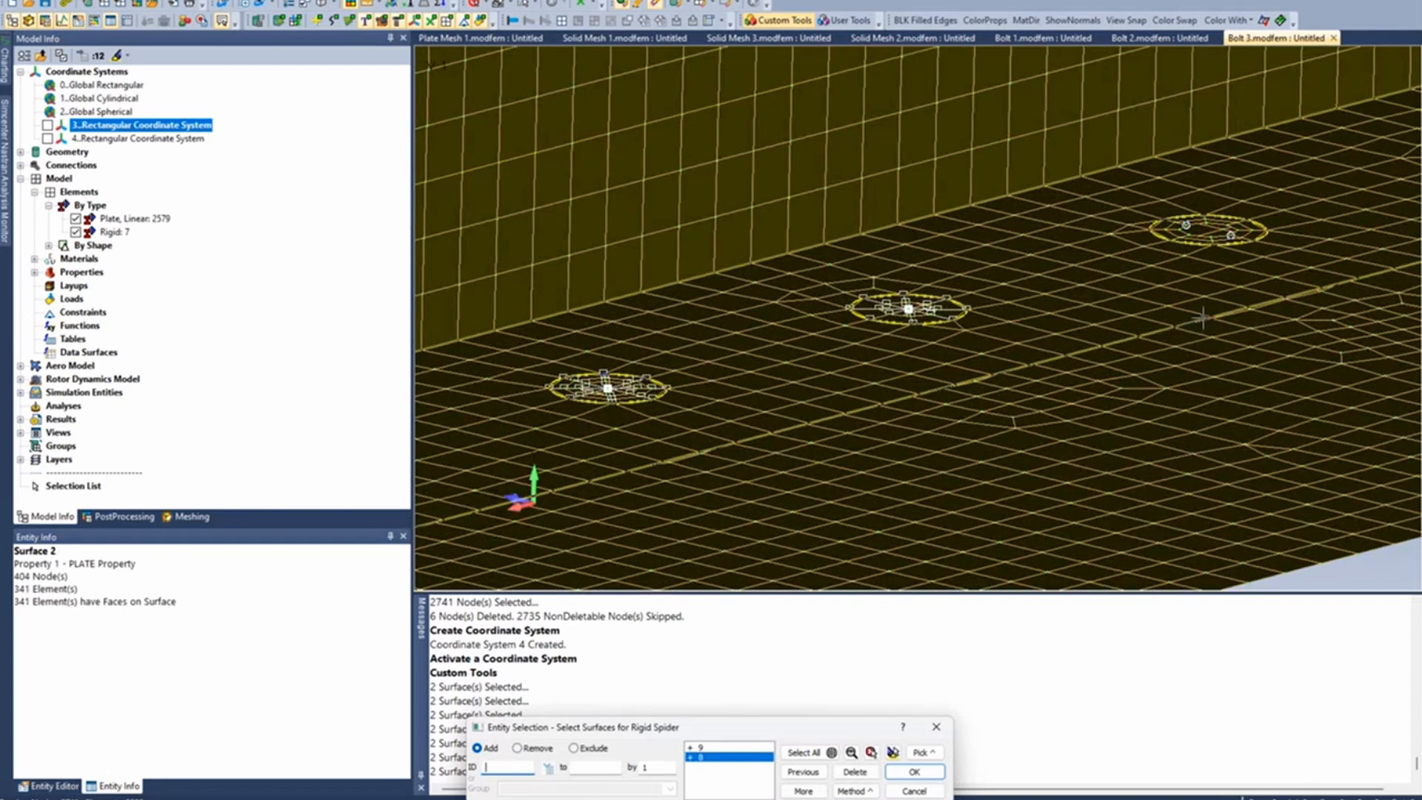
{"action": "left_click", "coordinate": [914, 772]}
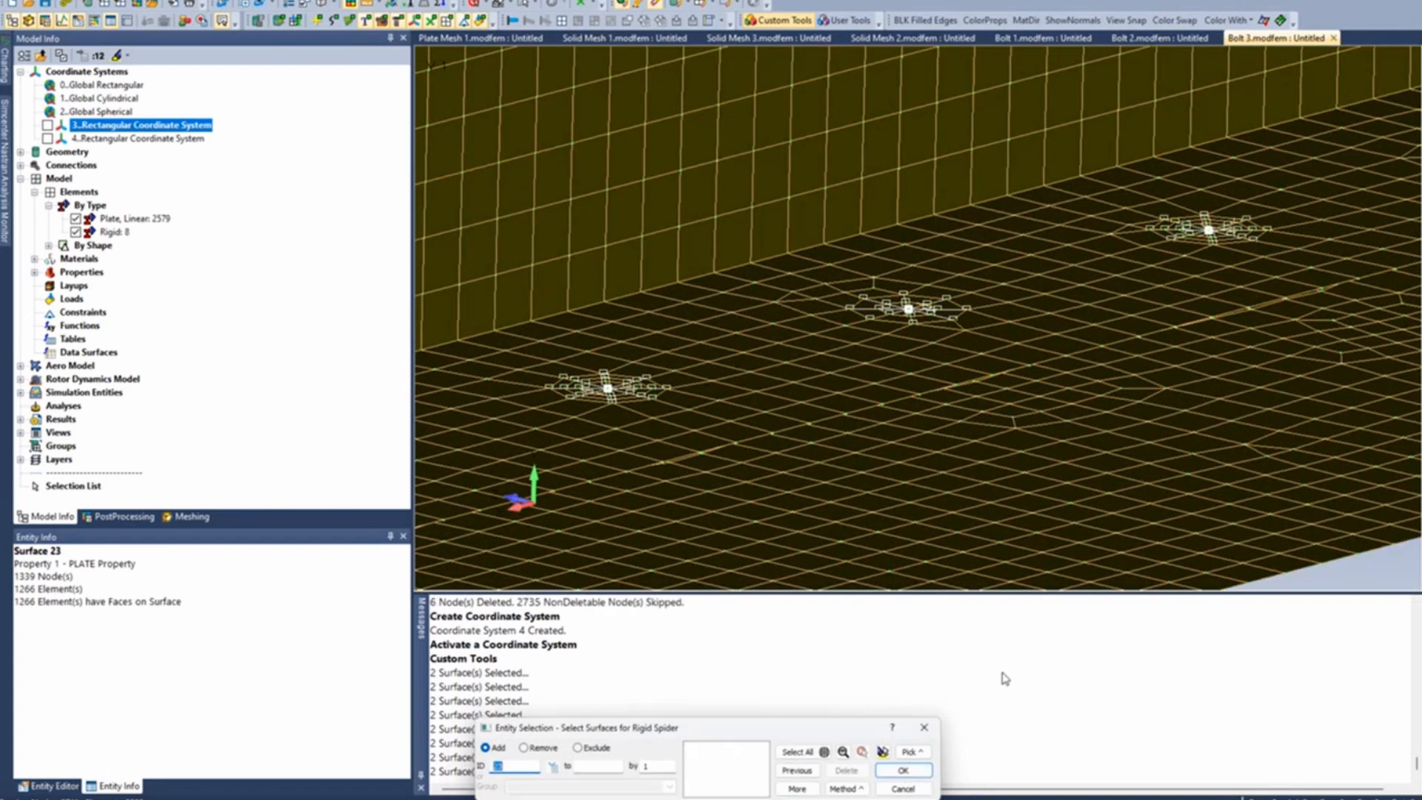
{"action": "middle_click_drag", "start_coordinate": [1267, 252], "coordinate": [961, 357], "text": "ctrl"}
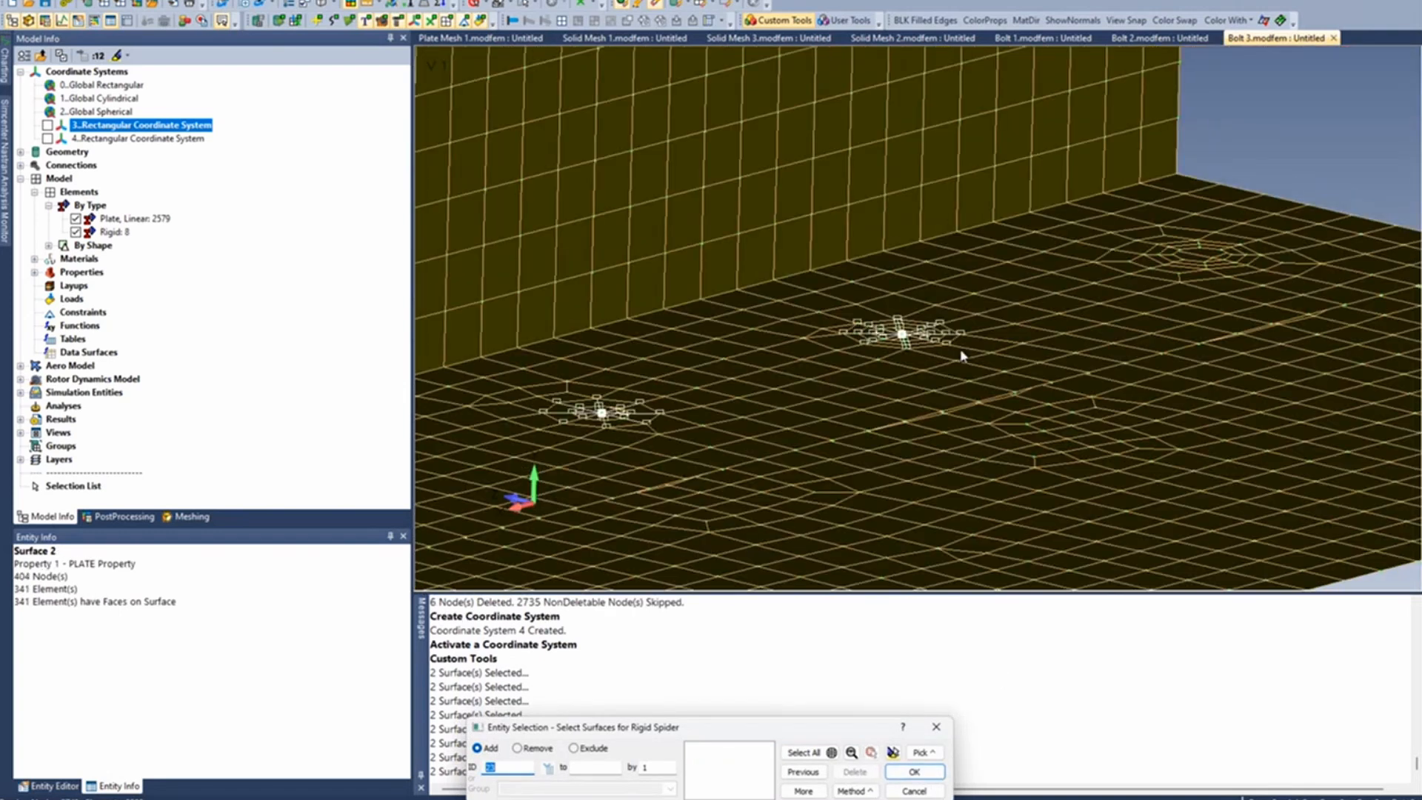
{"action": "left_click", "coordinate": [1224, 259]}
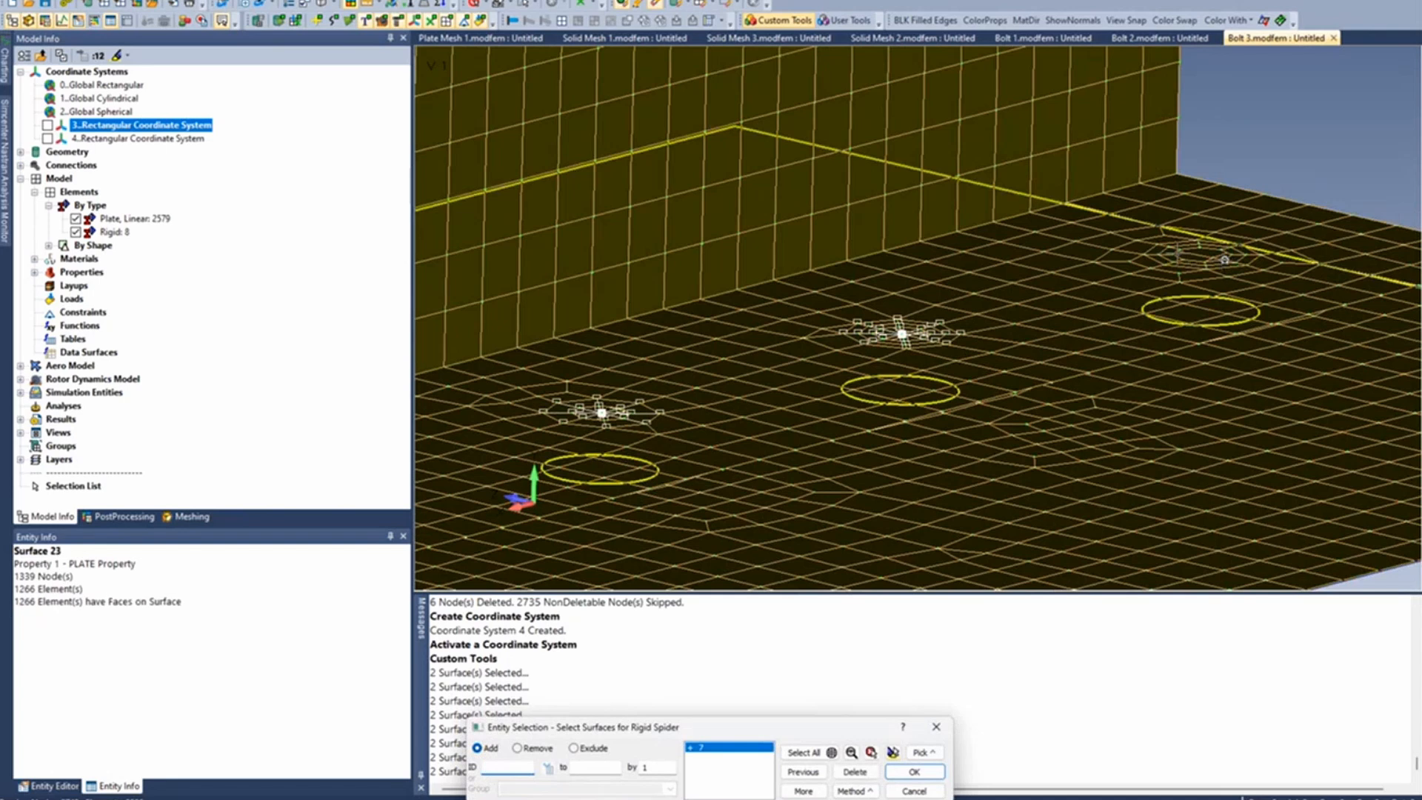
{"action": "middle_click", "coordinate": [1225, 259]}
{"action": "scroll", "coordinate": [1170, 257], "scroll_direction": "down", "scroll_amount": 3}
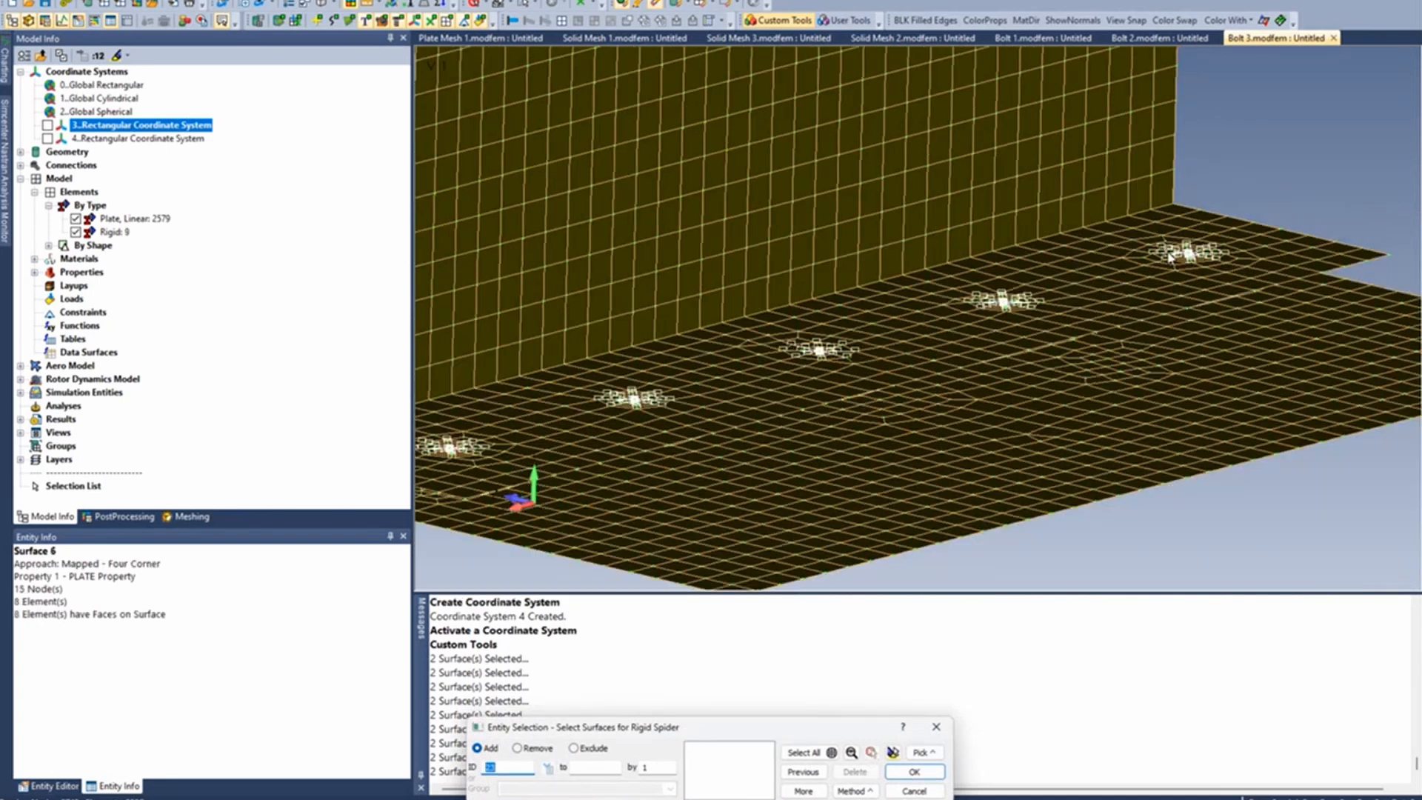
- Create the last rigid spider from the washer surfaces of the remaining bolt hole on the model's underside, and end the Spider Surfaces tool
{"action": "middle_click_drag", "start_coordinate": [1170, 256], "coordinate": [1173, 210]}
{"action": "middle_click_drag", "start_coordinate": [1210, 300], "coordinate": [1214, 223]}
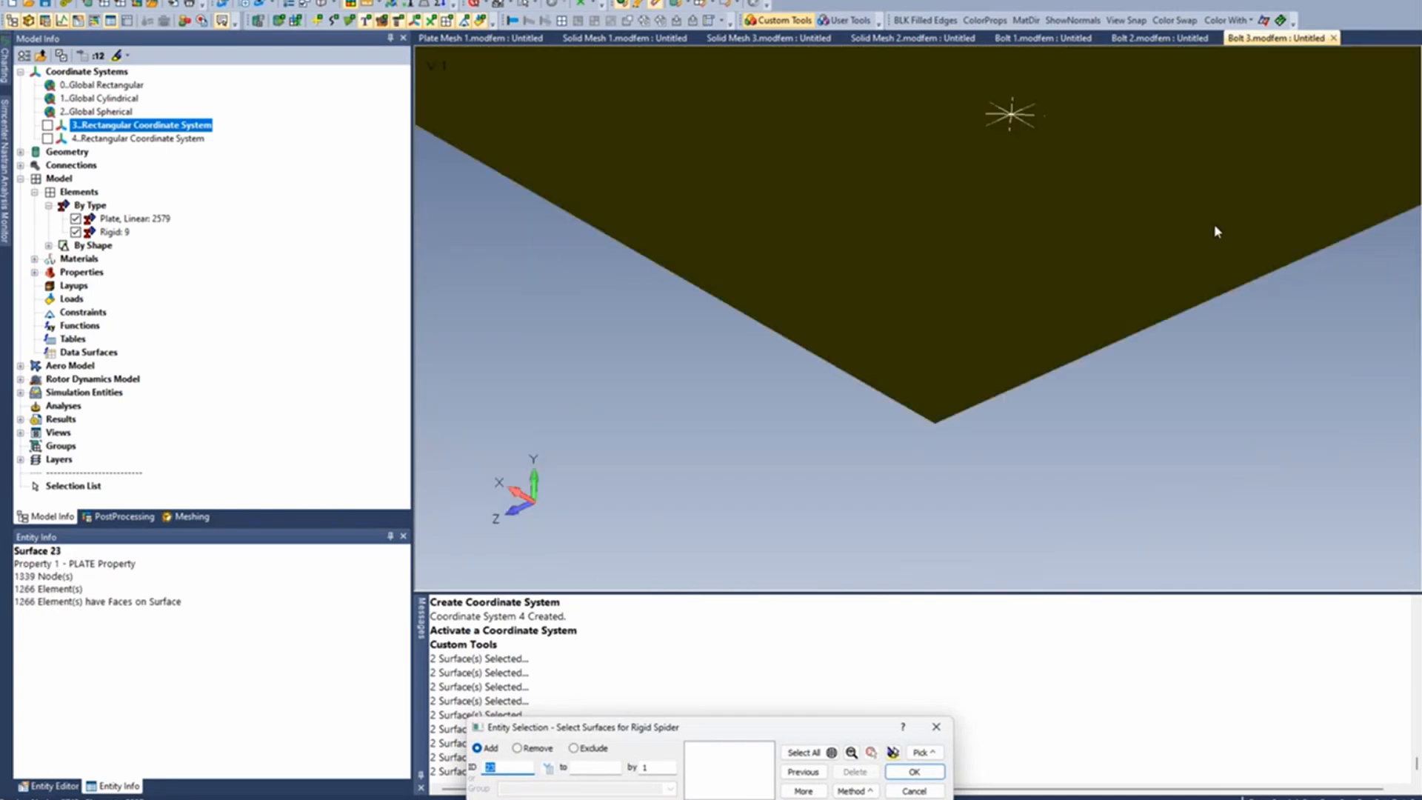
{"action": "scroll", "coordinate": [1215, 223], "scroll_direction": "up", "scroll_amount": 1}
{"action": "left_click", "coordinate": [1201, 212]}
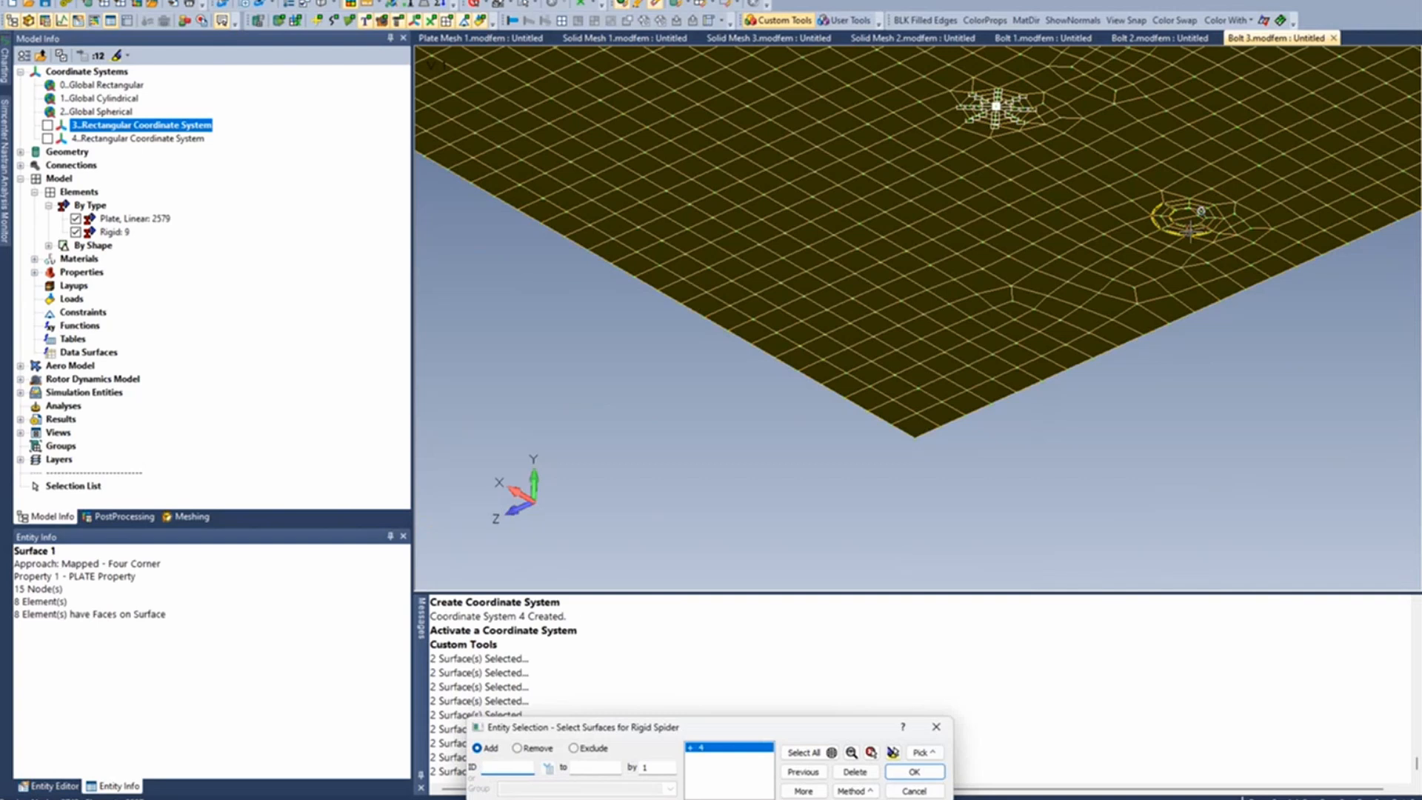
{"action": "middle_click", "coordinate": [1201, 211]}
{"action": "middle_click_drag", "start_coordinate": [1188, 222], "coordinate": [1220, 374]}
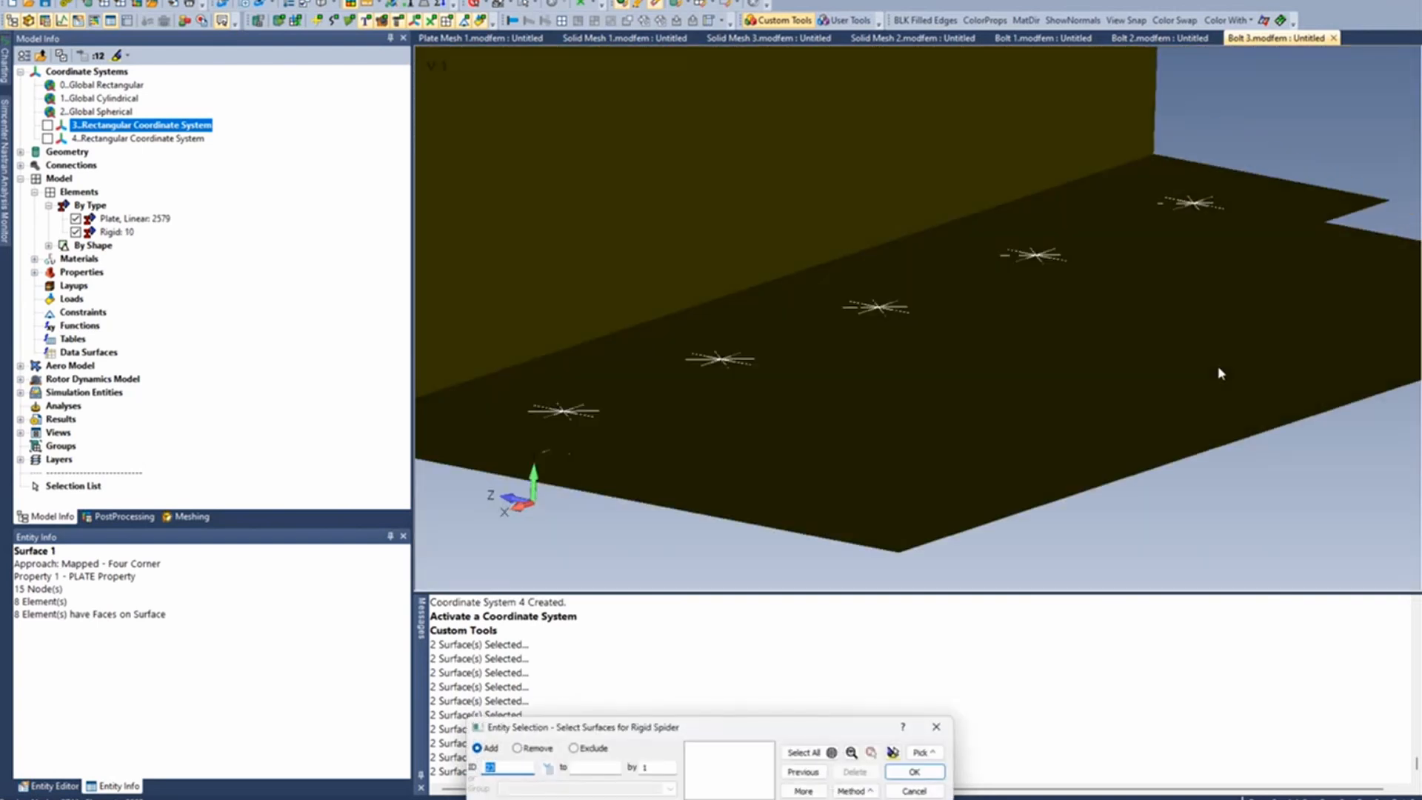
{"action": "left_click", "coordinate": [915, 790]}
- Hide the linear plate elements so that only the rigid elements are displayed
{"action": "scroll", "coordinate": [836, 529], "scroll_direction": "down", "scroll_amount": 4}
{"action": "middle_click_drag", "start_coordinate": [836, 505], "coordinate": [809, 494]}
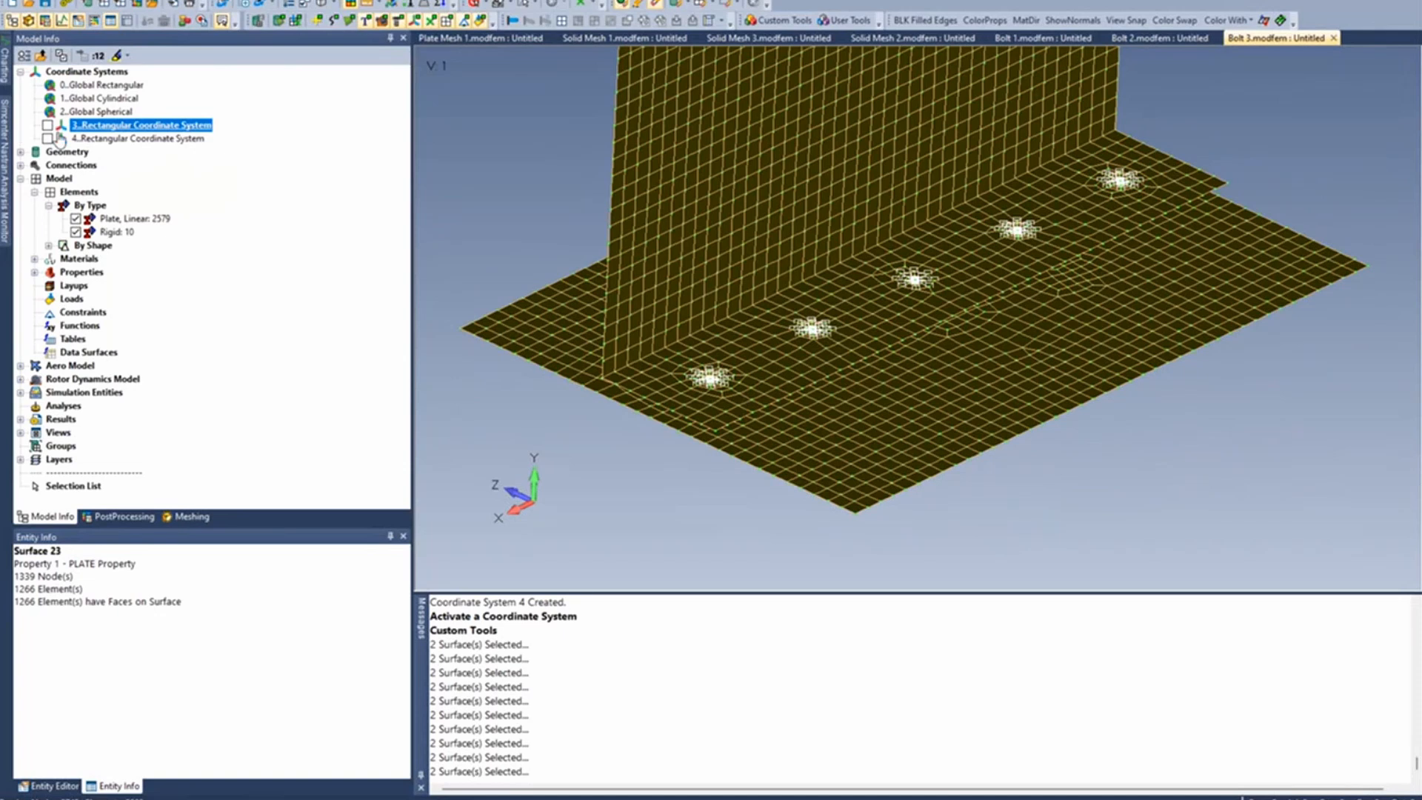
{"action": "left_click", "coordinate": [76, 219]}
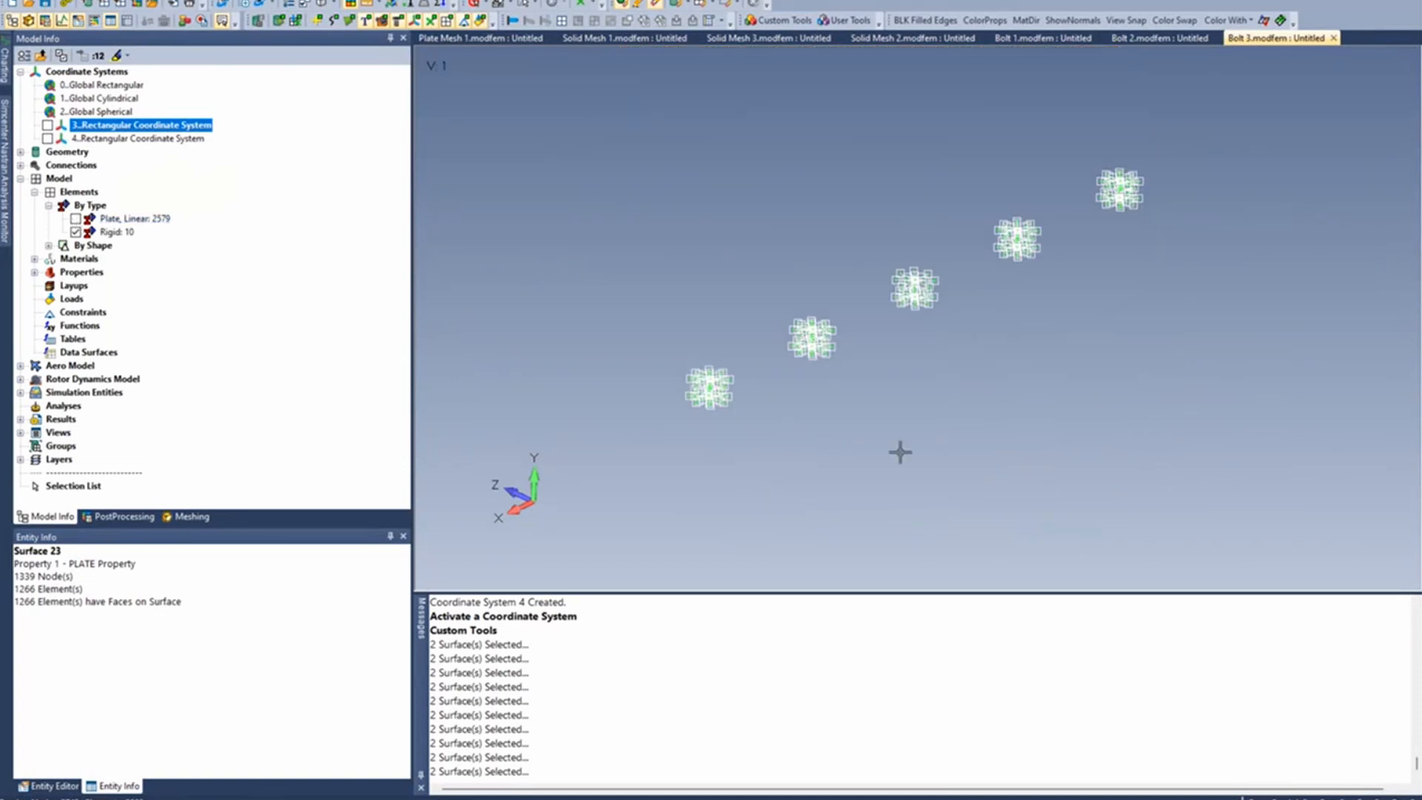
{"action": "middle_click_drag", "start_coordinate": [901, 451], "coordinate": [939, 337], "text": "ctrl"}
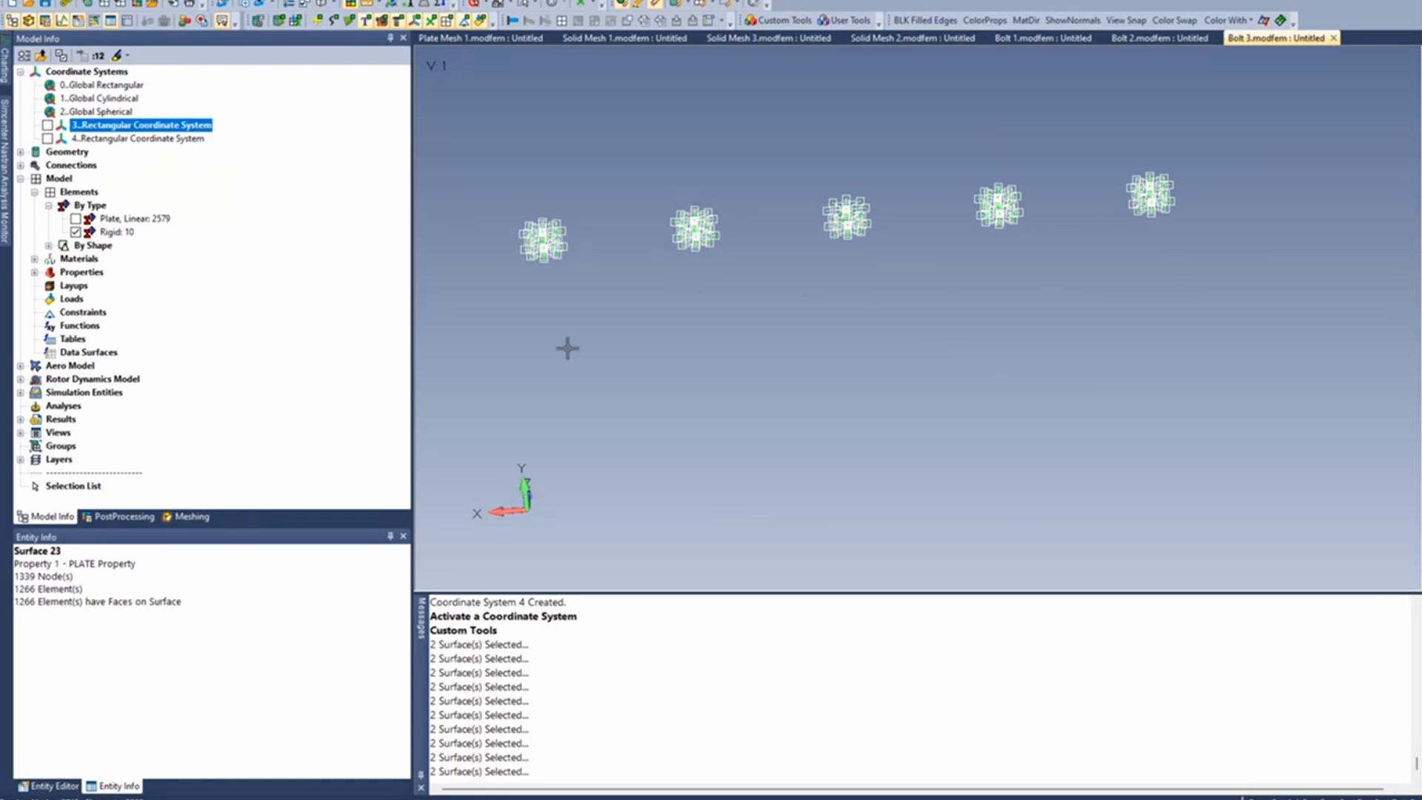
- Open the Data Table and load all the rigid spider elements into it
{"action": "left_click", "coordinate": [131, 25]}
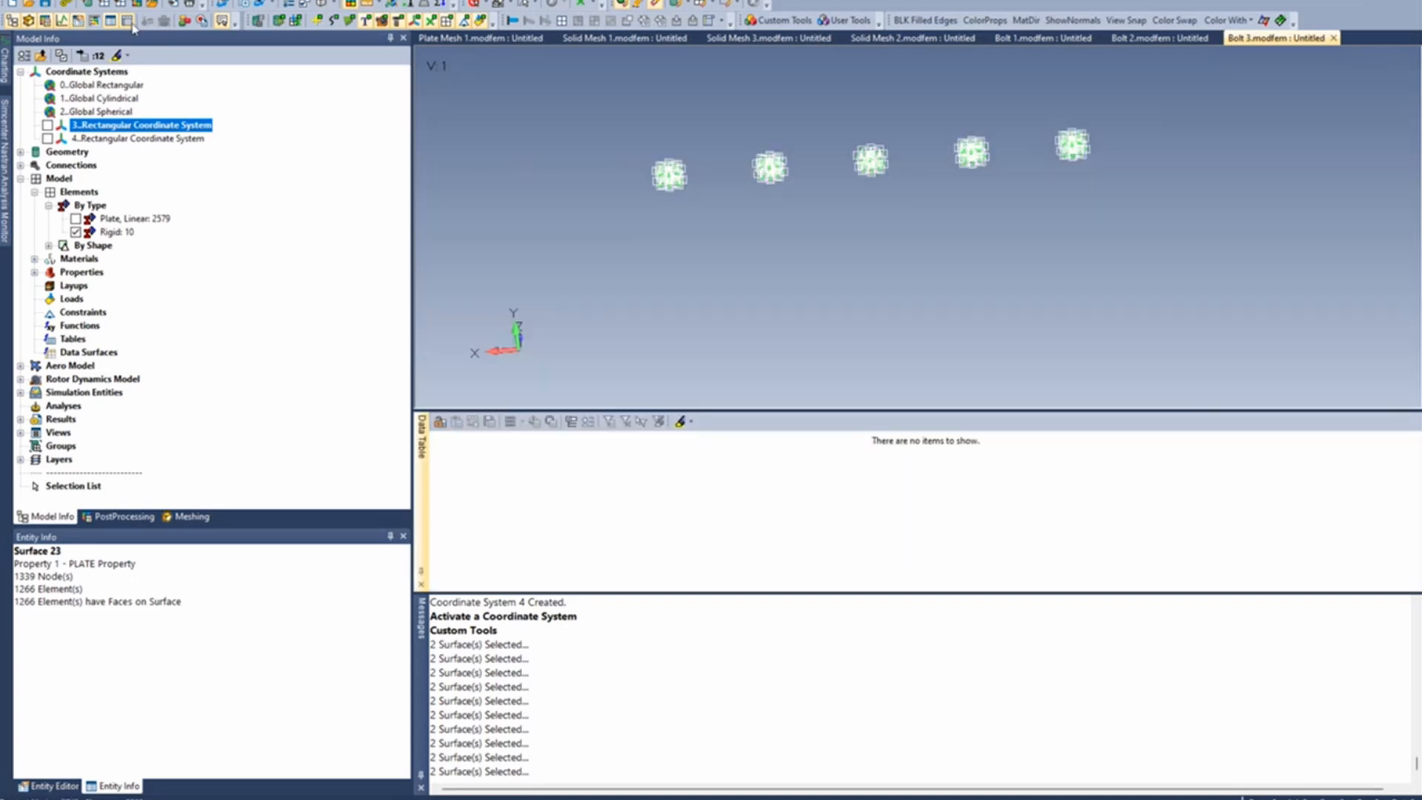
{"action": "left_click", "coordinate": [486, 3]}
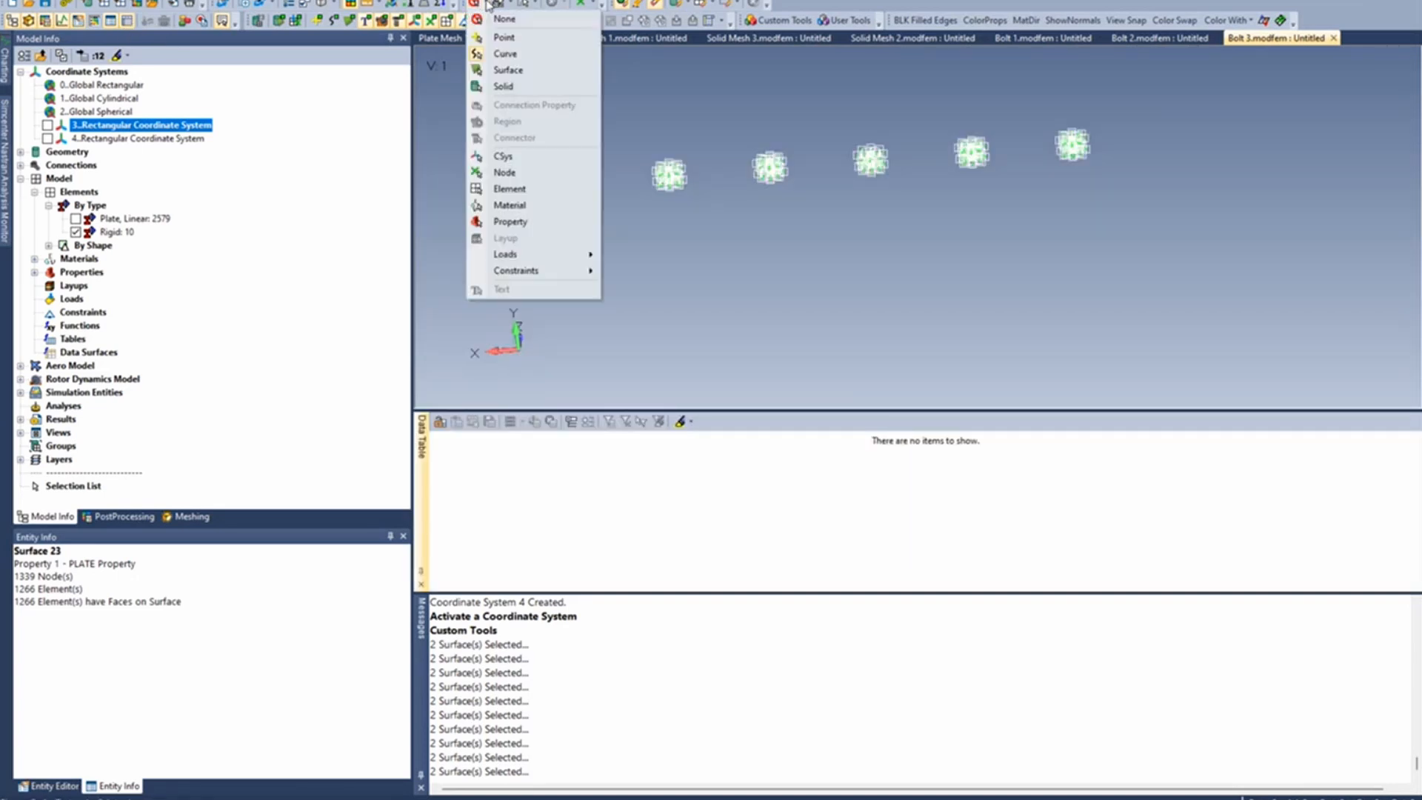
{"action": "left_click", "coordinate": [534, 193]}
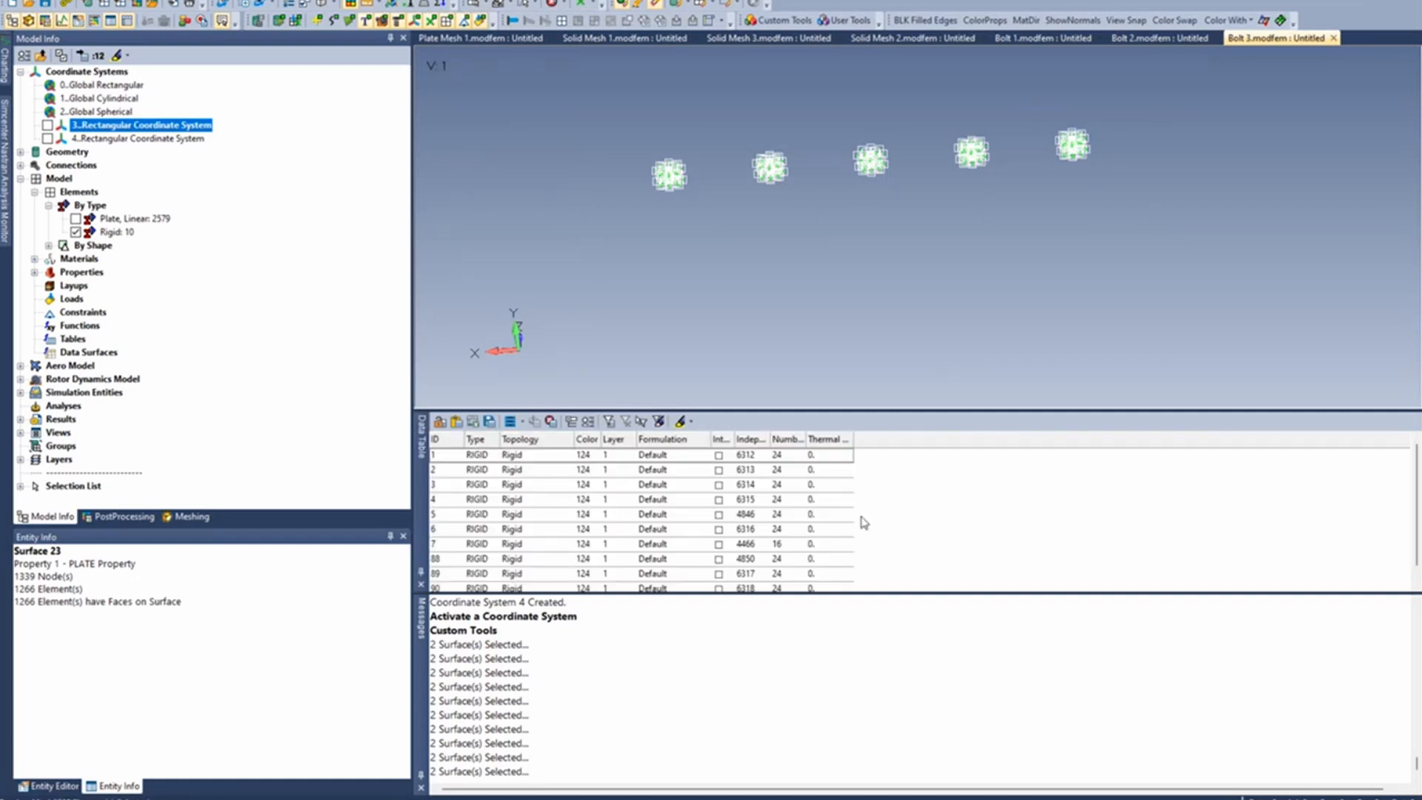
- Reduce the Data Table to the Independent Node column only and copy the listed node IDs
{"action": "left_click", "coordinate": [522, 425]}
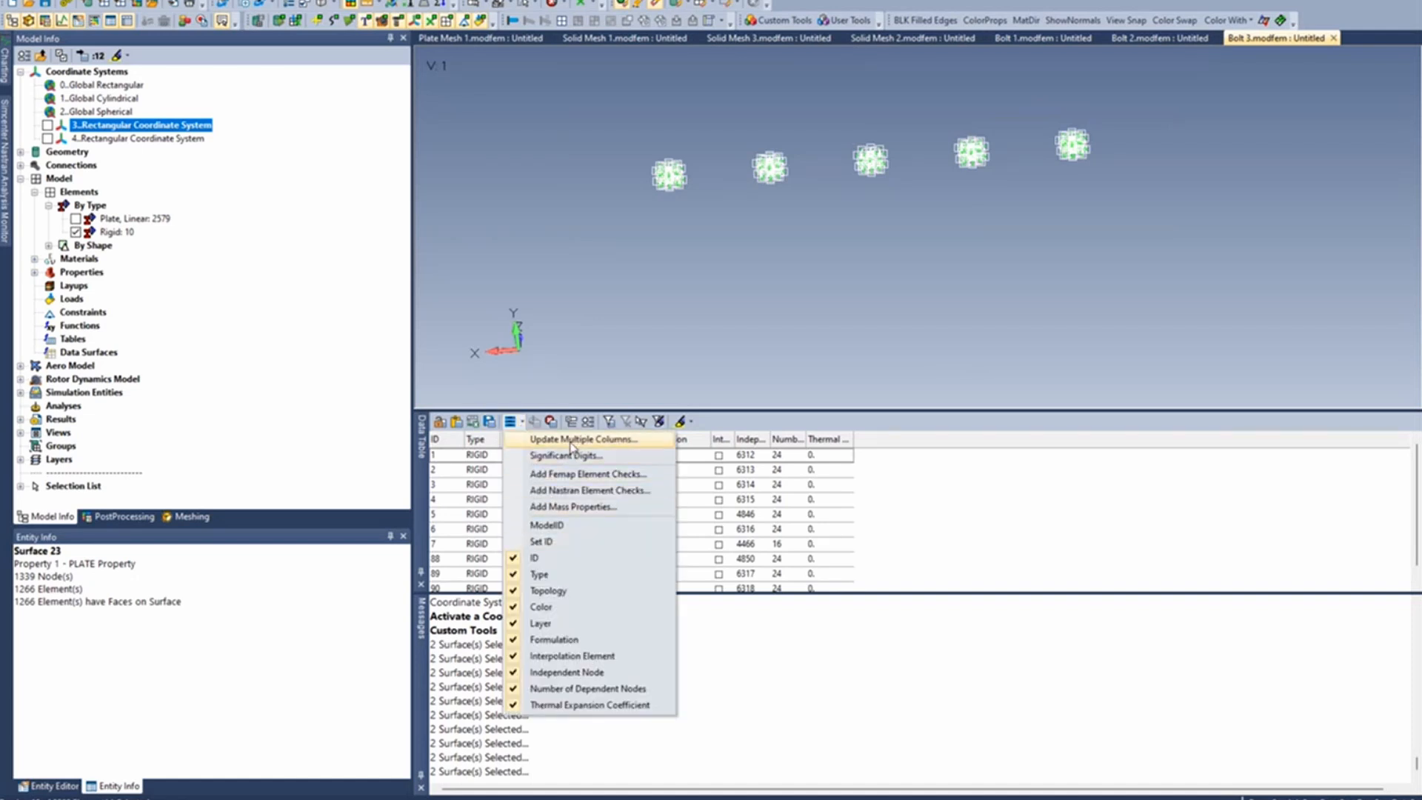
{"action": "left_click", "coordinate": [566, 445]}
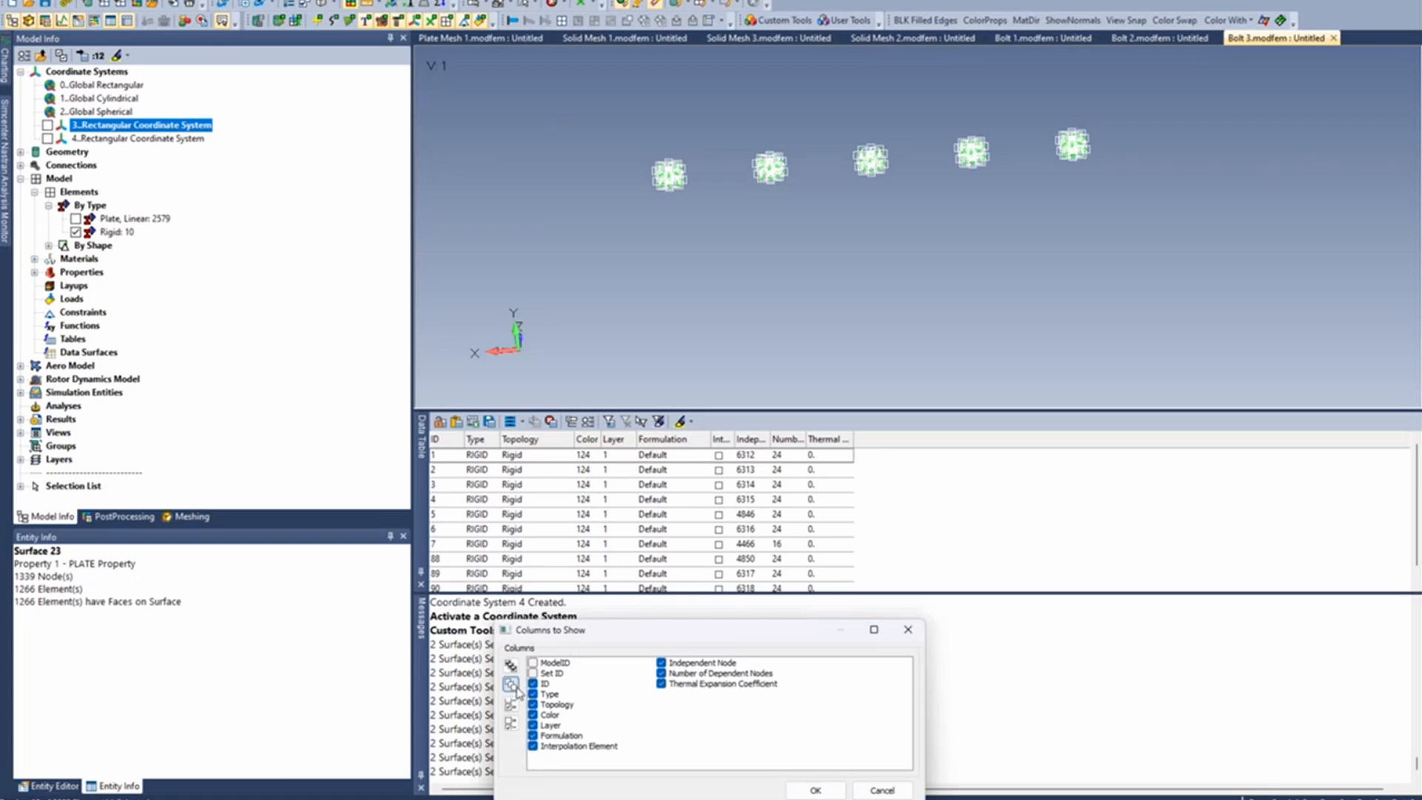
{"action": "left_click", "coordinate": [510, 684]}
{"action": "left_click", "coordinate": [661, 663]}
{"action": "left_click", "coordinate": [818, 791]}
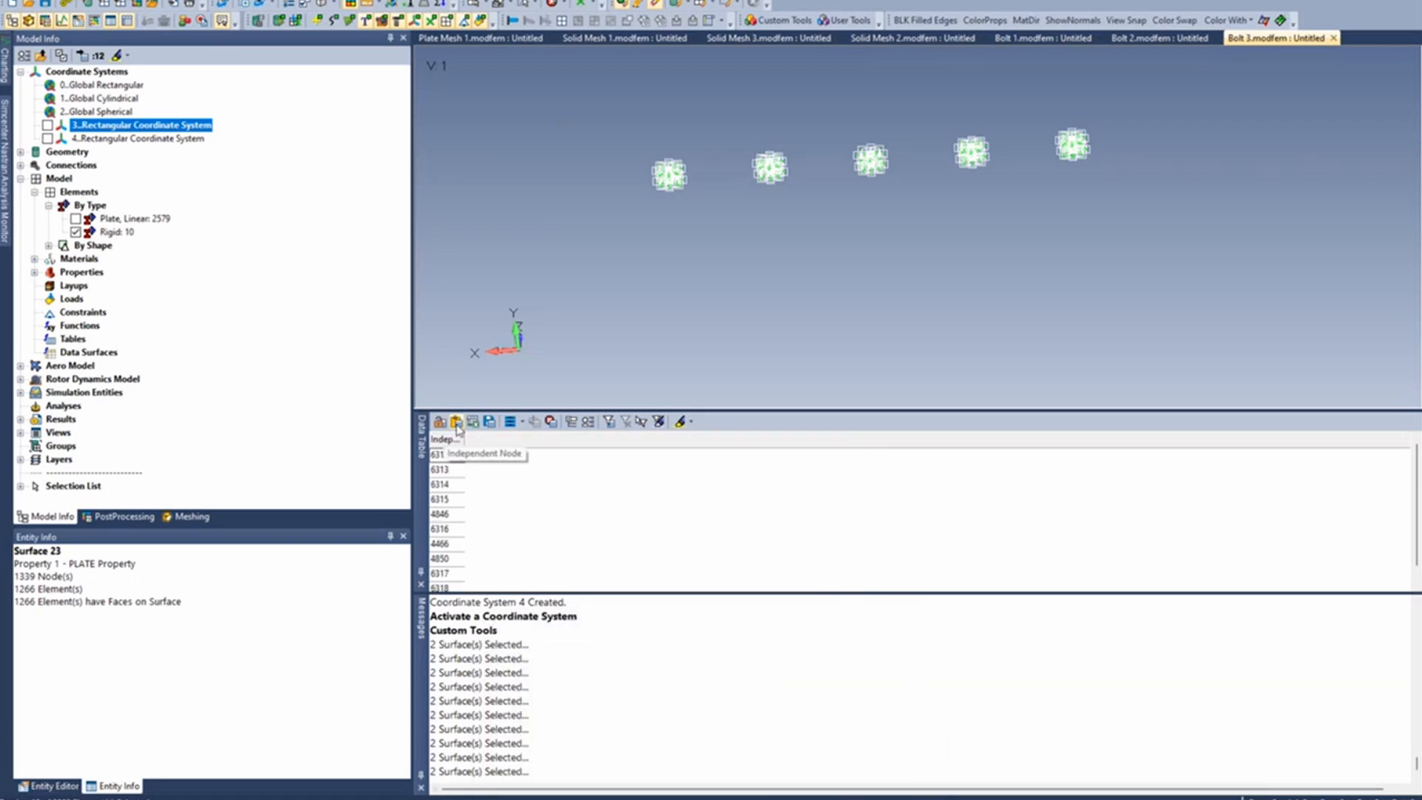
{"action": "left_click", "coordinate": [457, 422]}
{"action": "middle_click_drag", "start_coordinate": [614, 208], "coordinate": [610, 231], "text": "ctrl"}
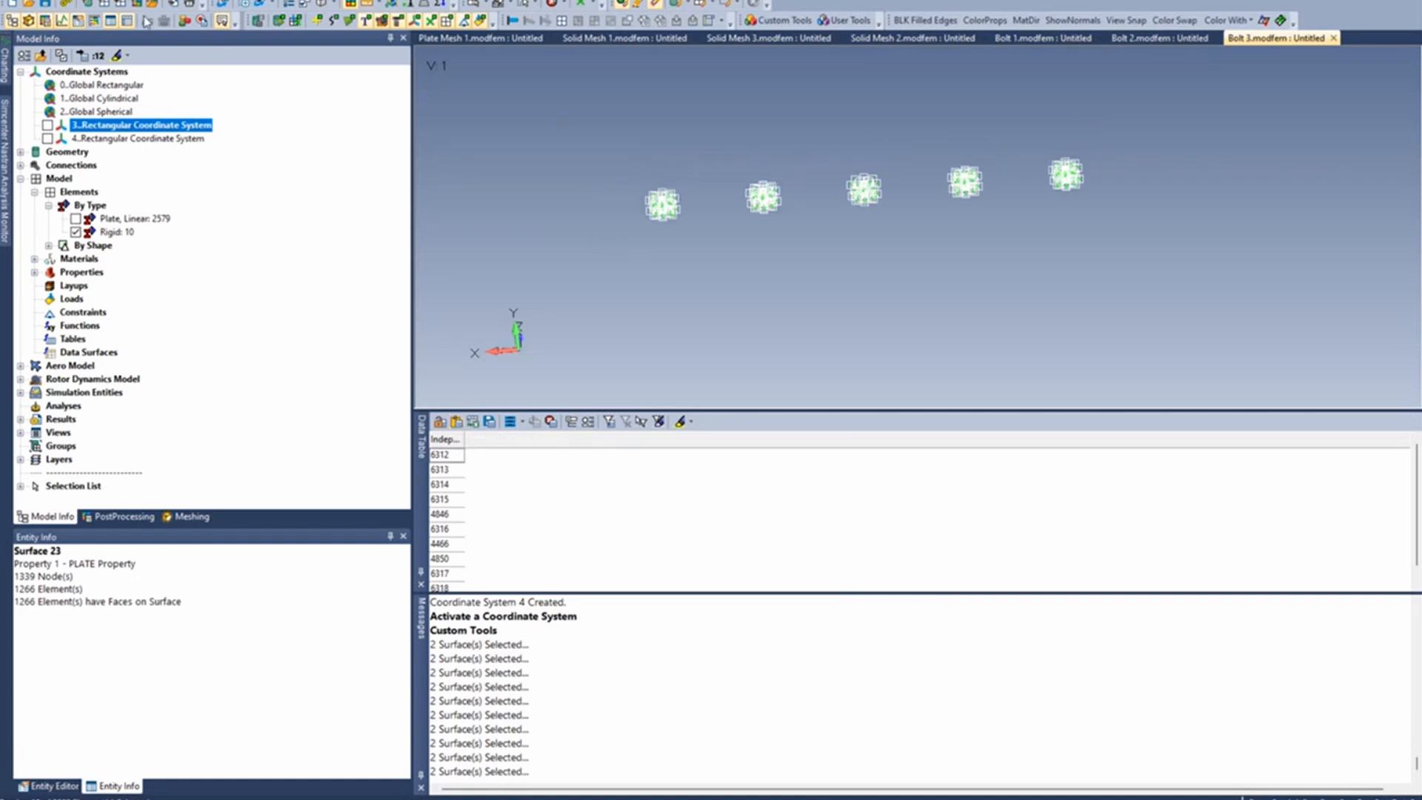
- Start a Coincident Link mesh connection and paste the copied independent nodes of the spiders as its selection
{"action": "left_click", "coordinate": [201, 4]}
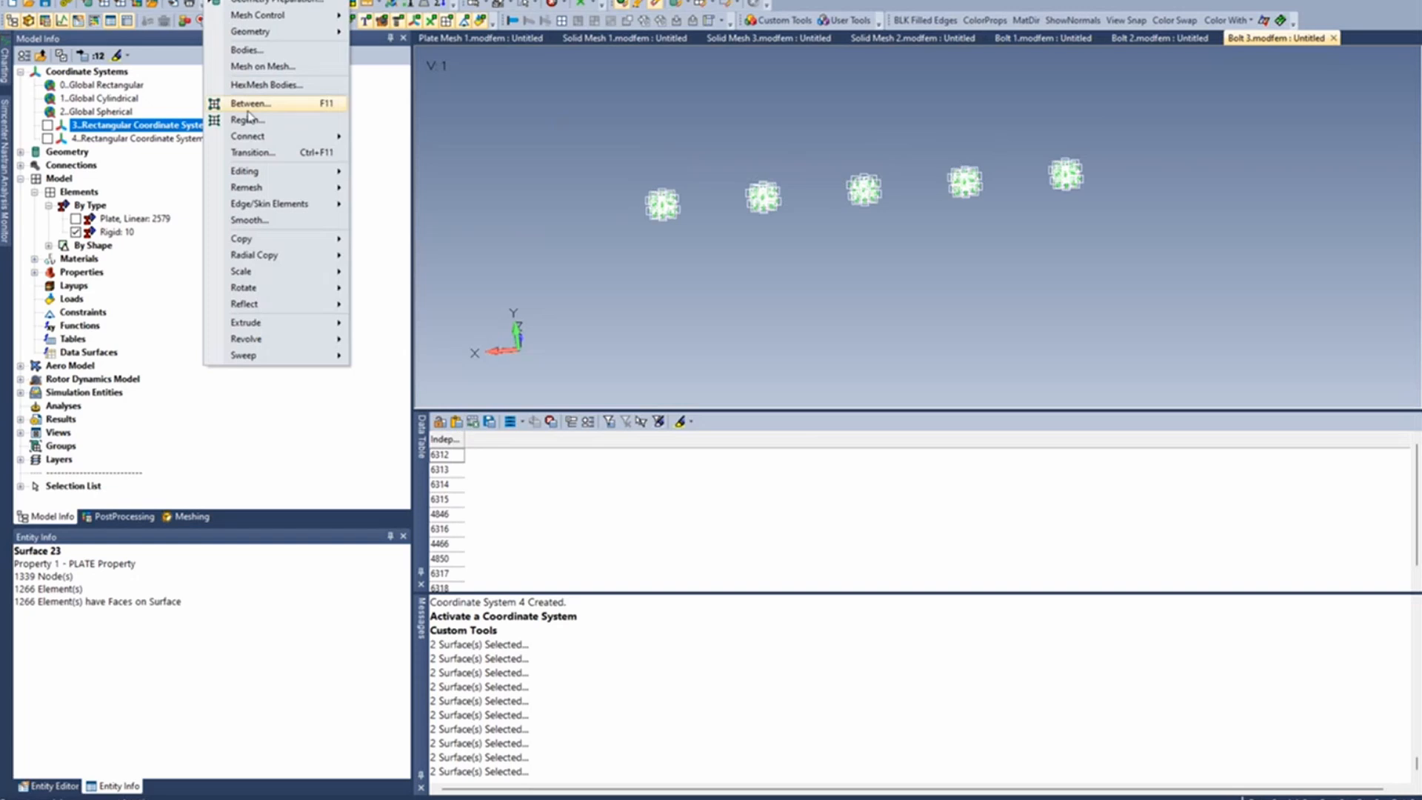
{"action": "mouse_move", "coordinate": [279, 140]}
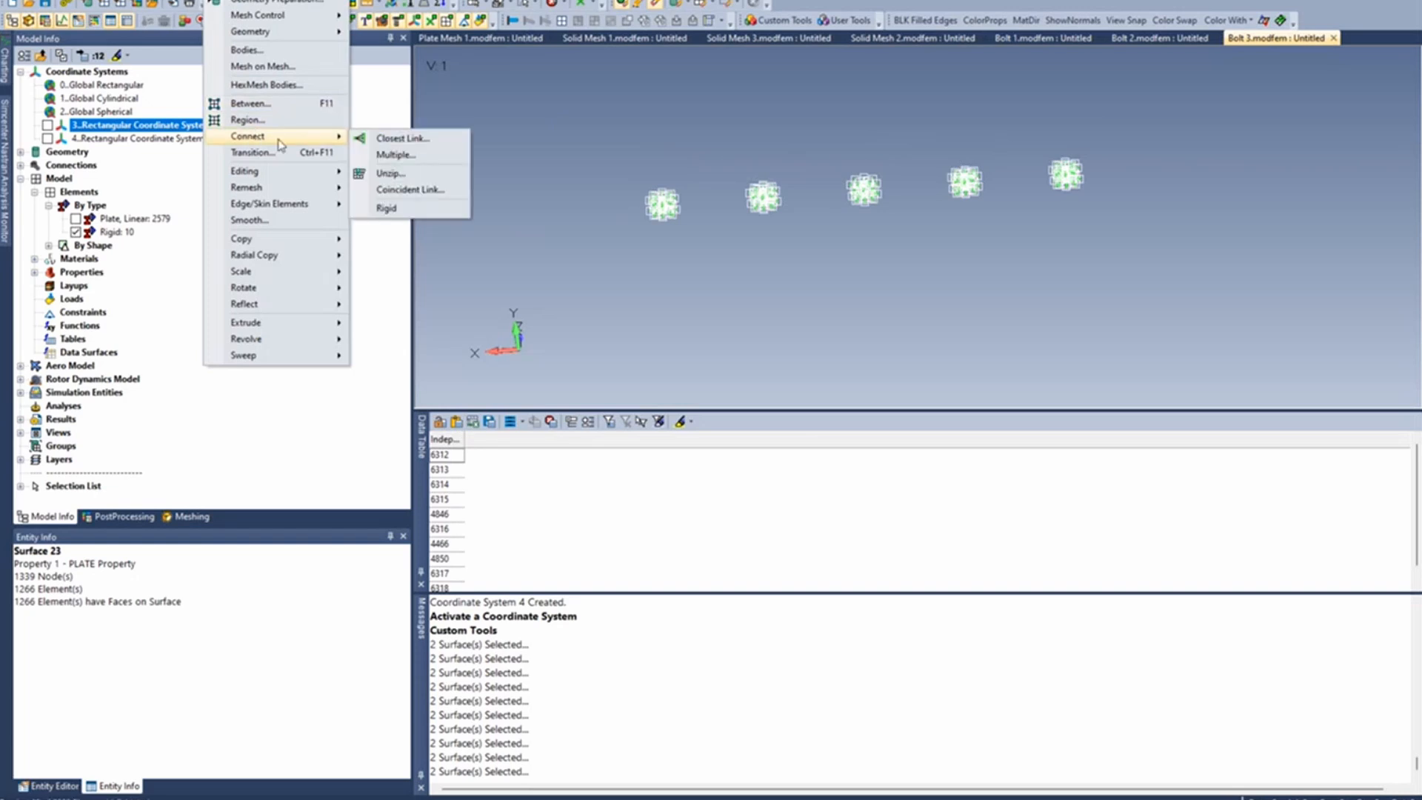
{"action": "left_click", "coordinate": [410, 189]}
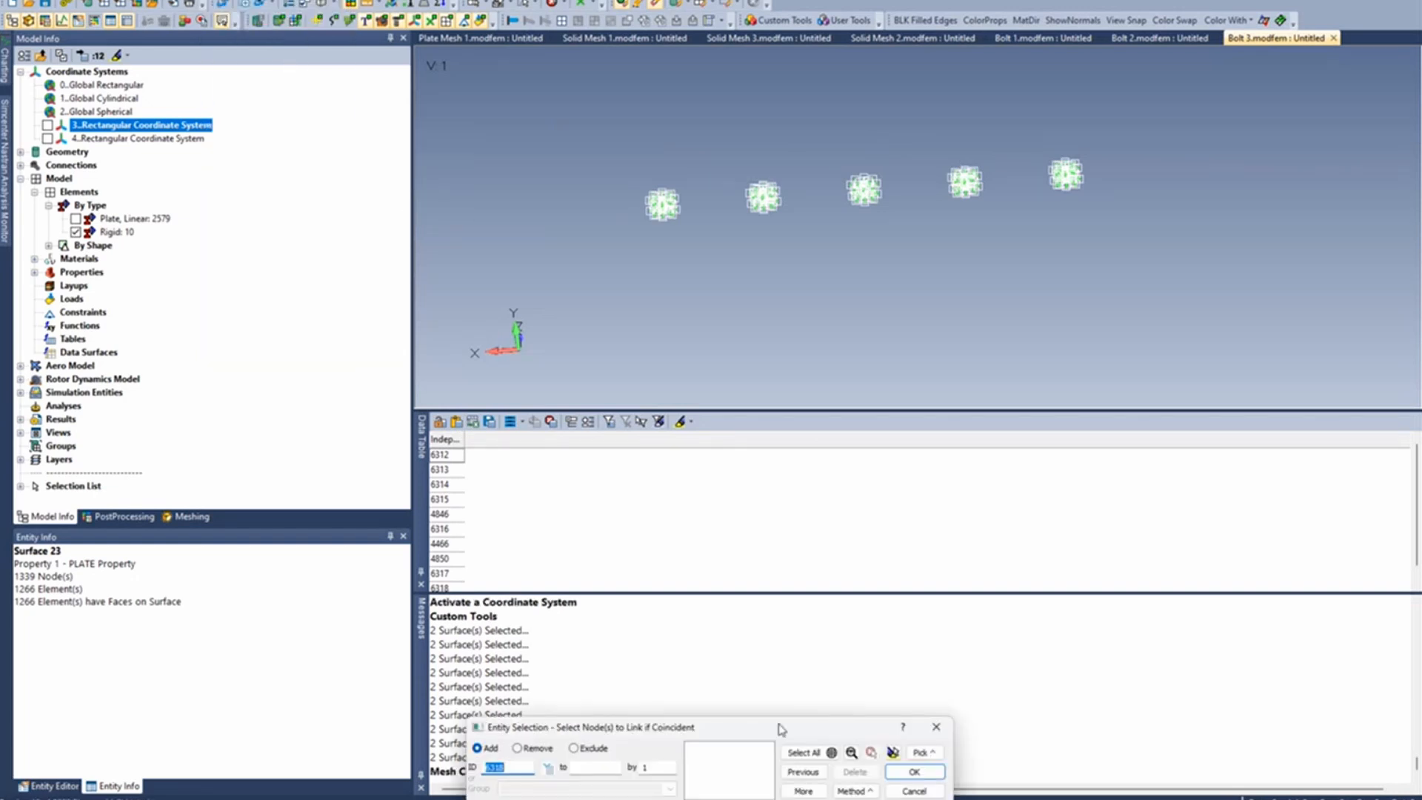
{"action": "left_click_drag", "start_coordinate": [766, 732], "coordinate": [883, 360]}
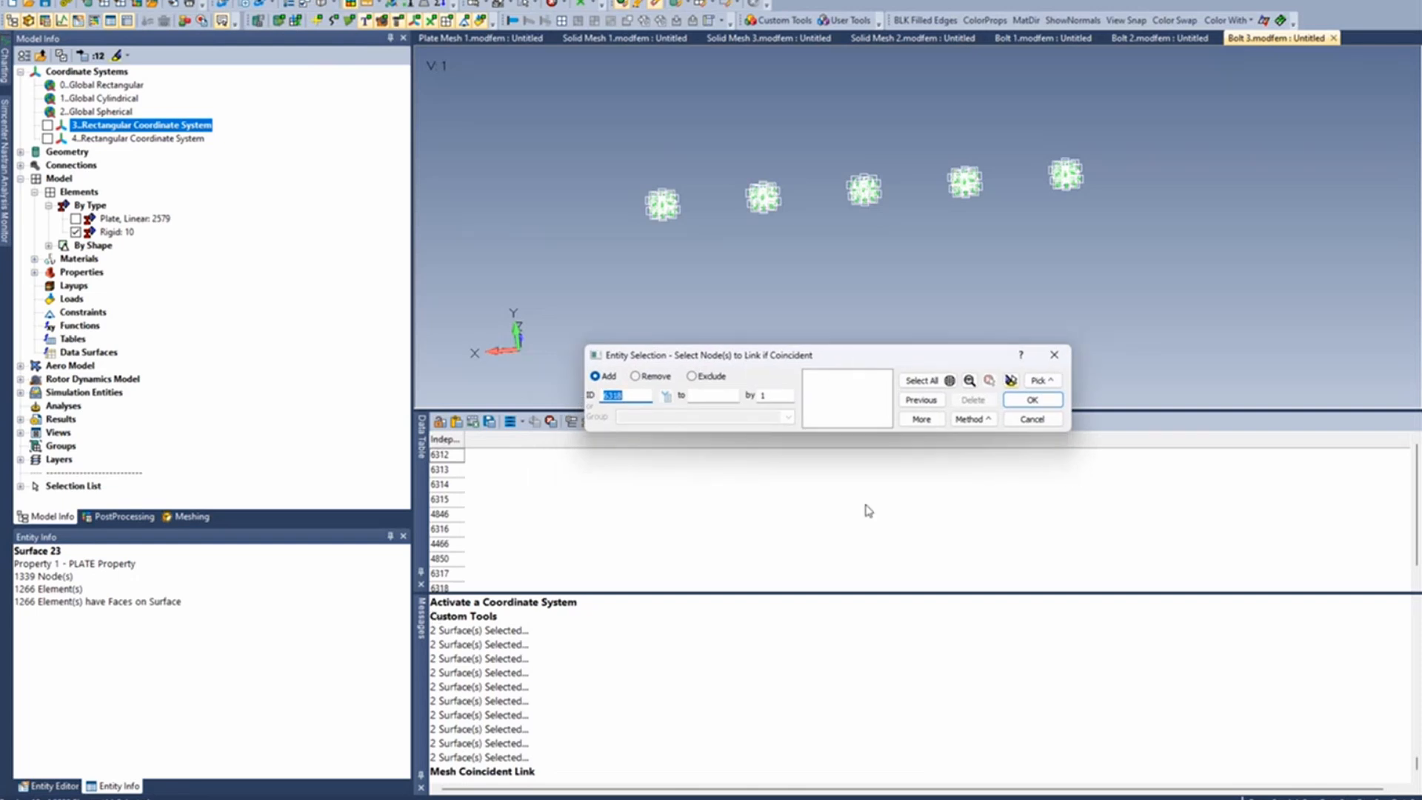
{"action": "left_click", "coordinate": [1044, 381]}
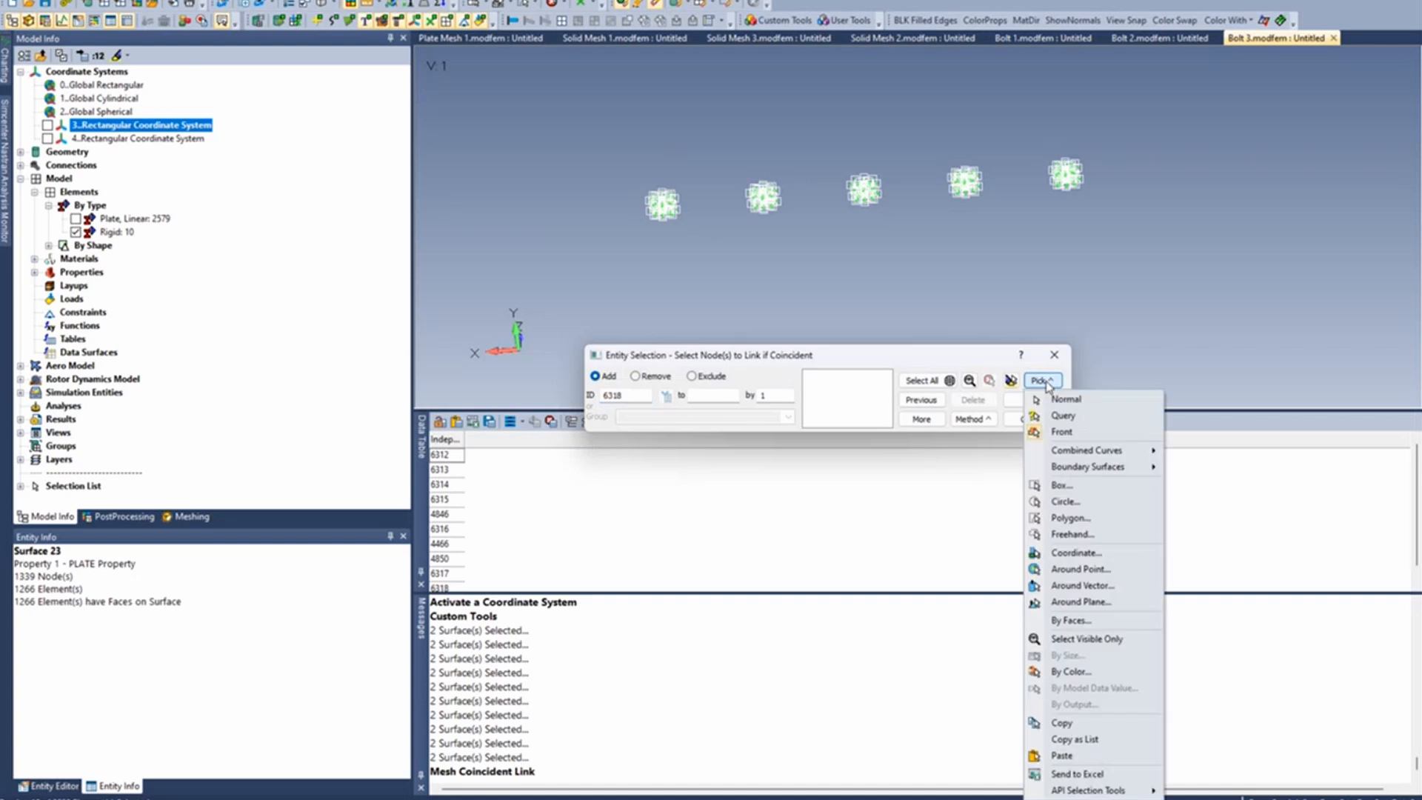
{"action": "left_click", "coordinate": [1066, 756]}
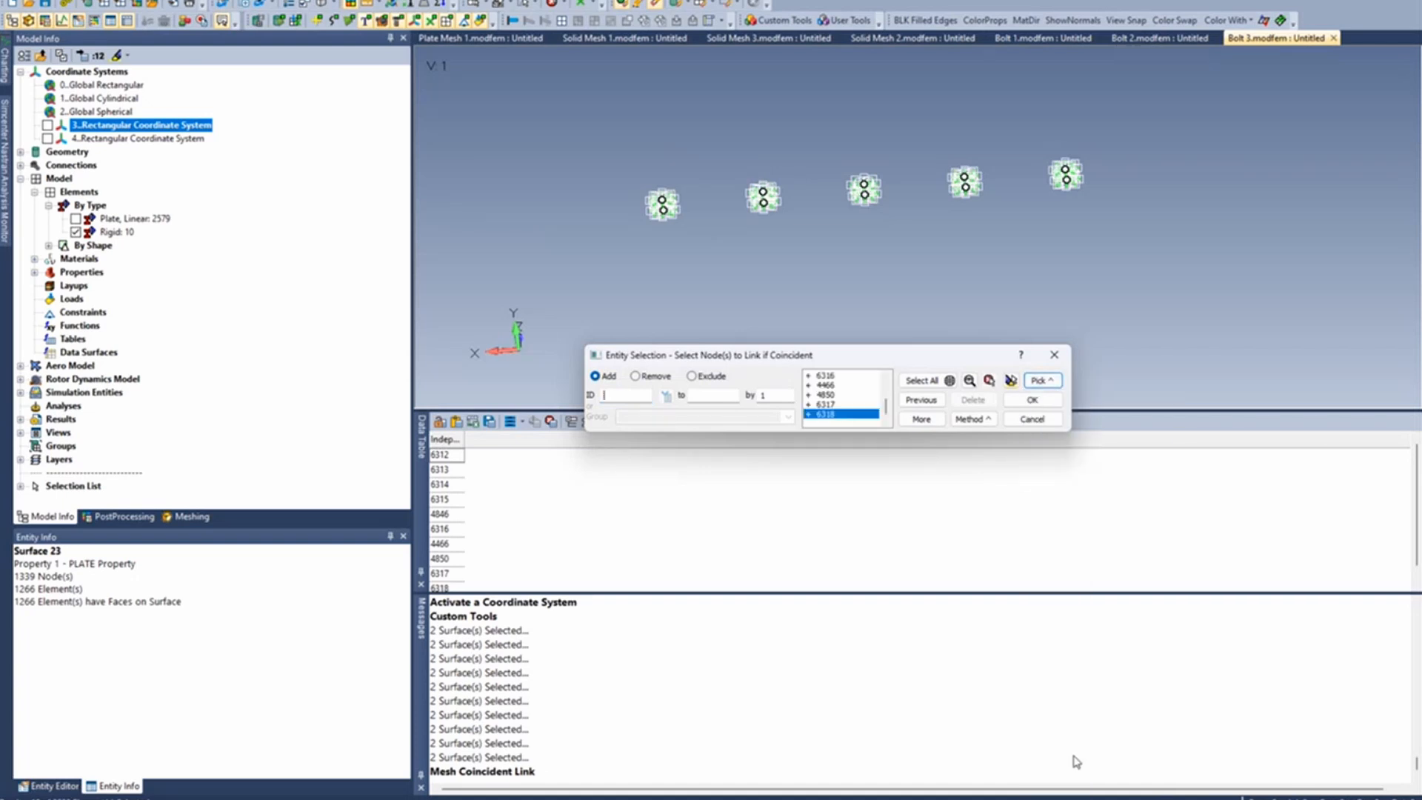
{"action": "left_click", "coordinate": [1032, 401]}
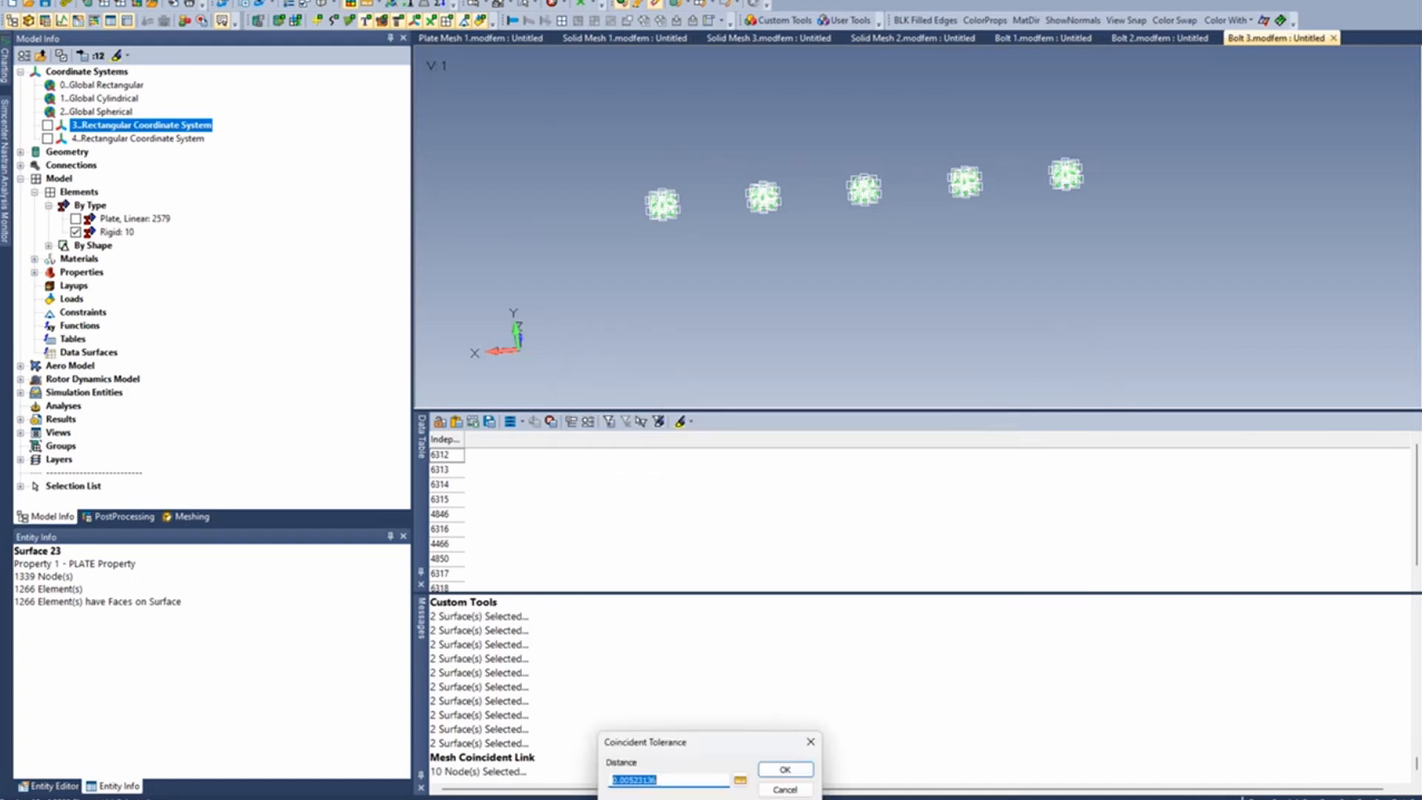
- Measure the distance between the centre nodes of the two facing spiders at one bolt for the coincident tolerance
{"action": "left_click_drag", "start_coordinate": [679, 741], "coordinate": [787, 305]}
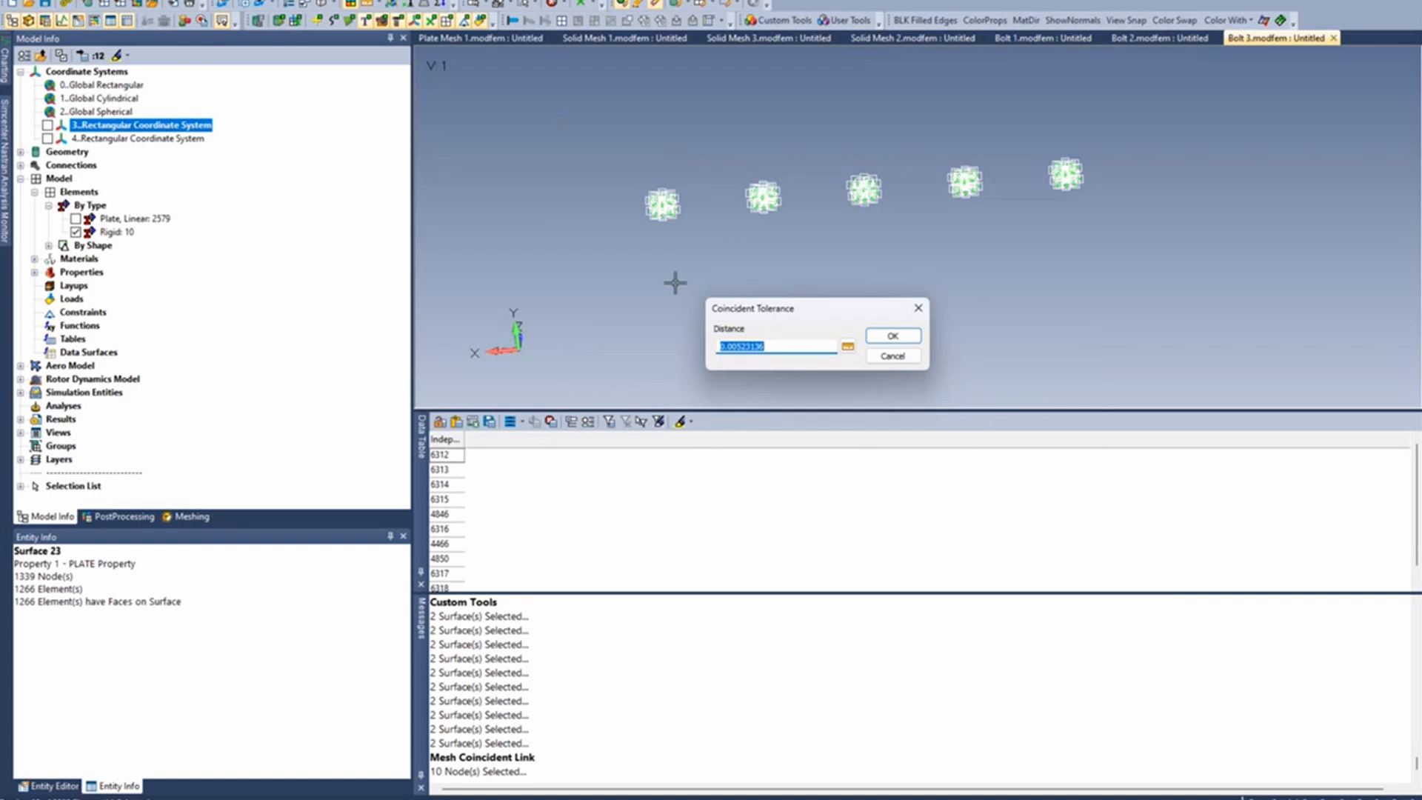
{"action": "scroll", "coordinate": [682, 212], "scroll_direction": "up", "scroll_amount": 5}
{"action": "middle_click_drag", "start_coordinate": [694, 195], "coordinate": [746, 199]}
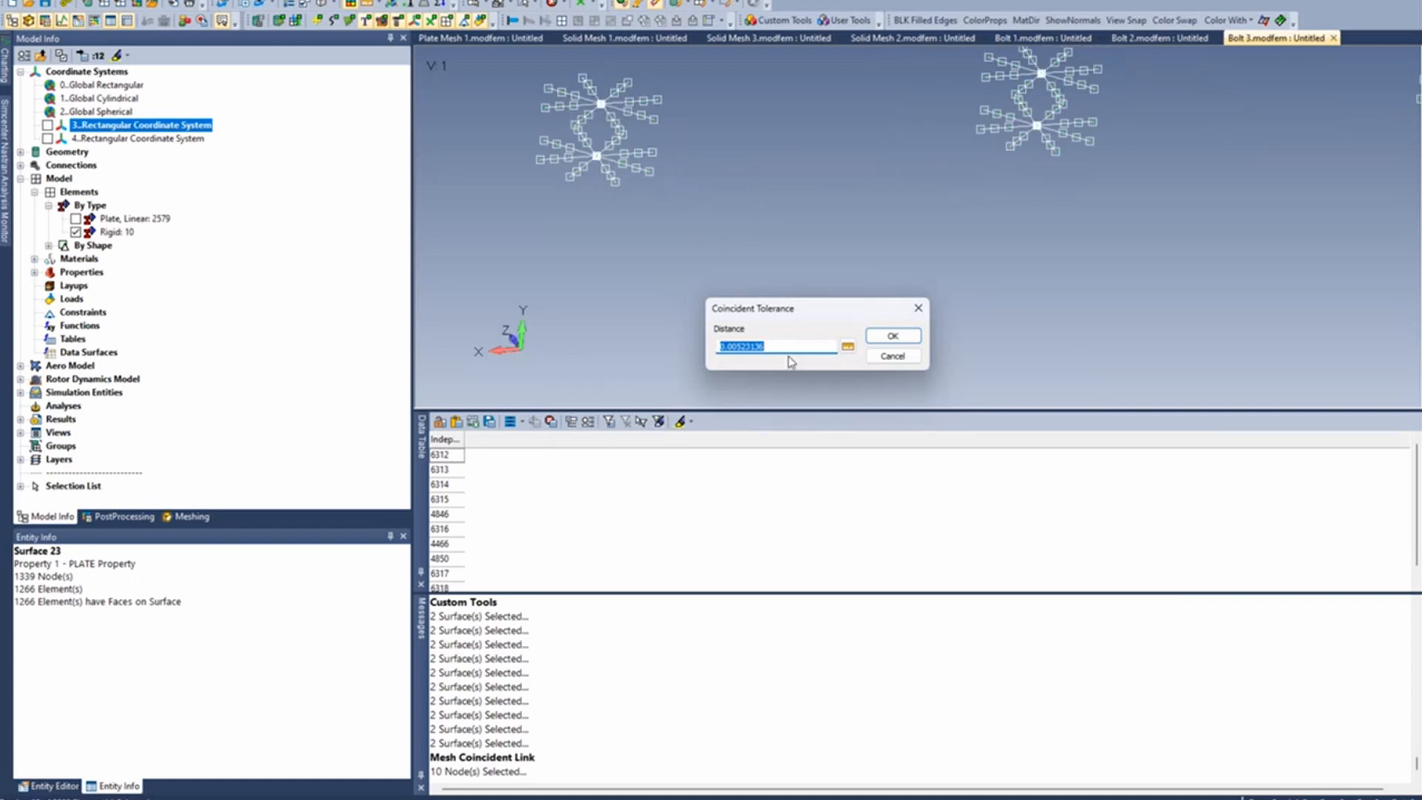
{"action": "left_click", "coordinate": [847, 346]}
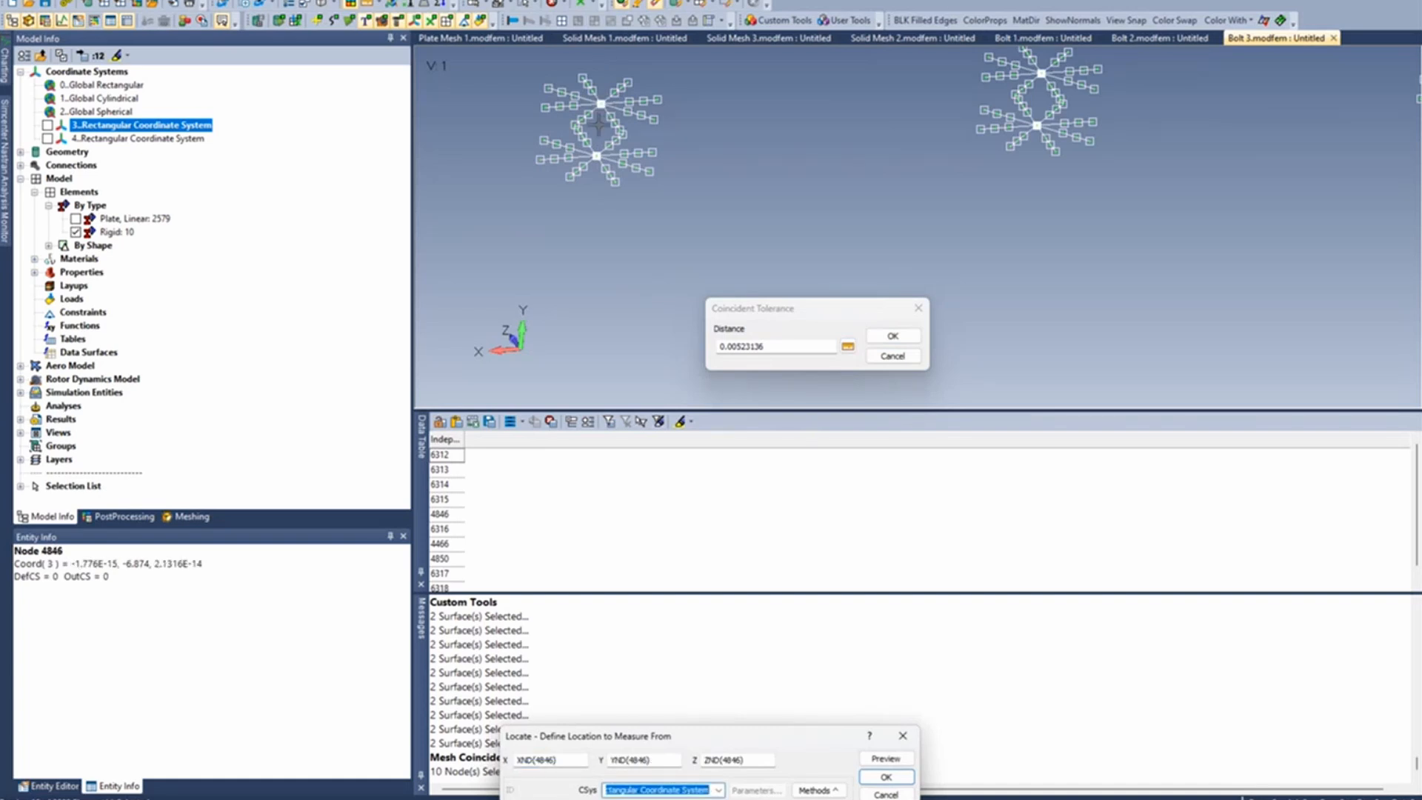
{"action": "left_click", "coordinate": [885, 777]}
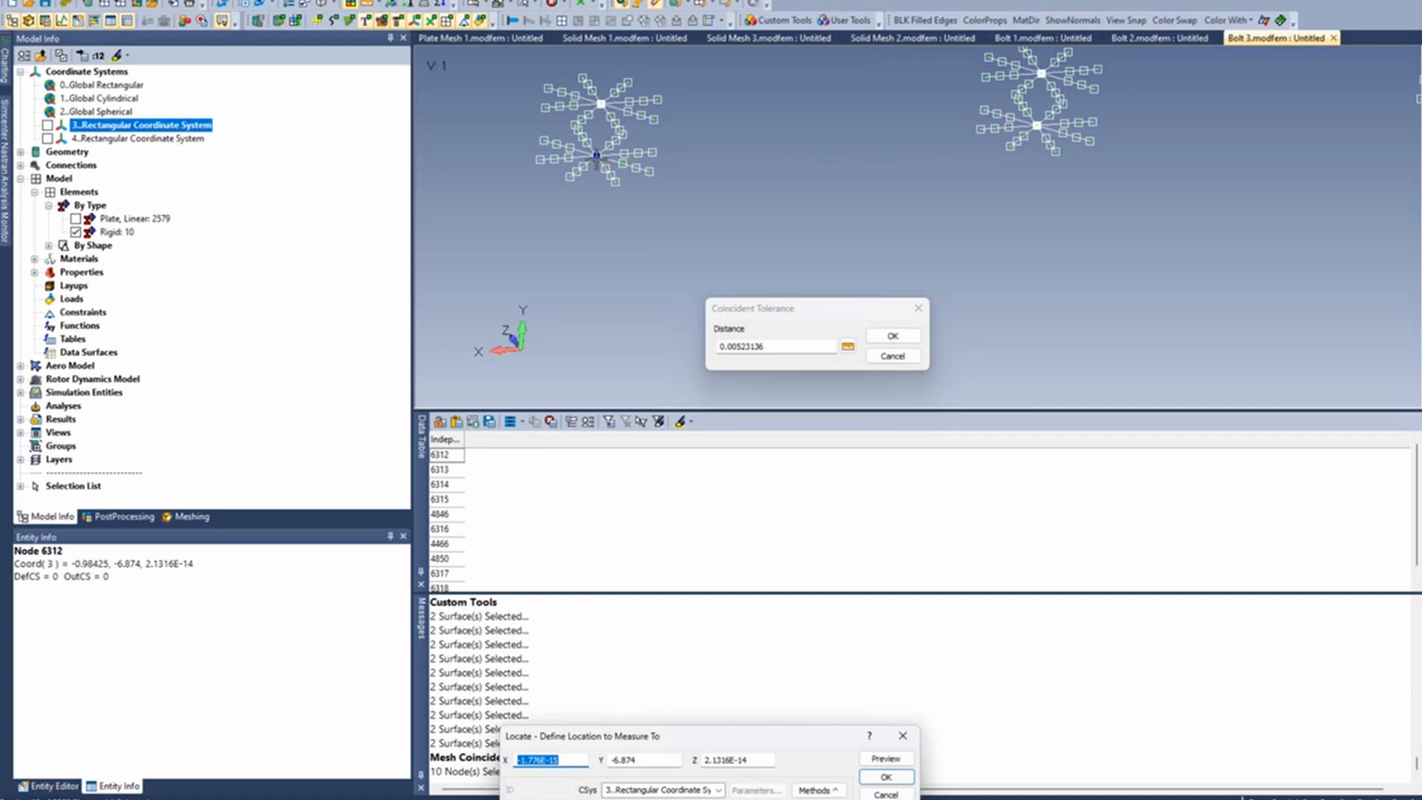
{"action": "left_click", "coordinate": [597, 156]}
{"action": "key", "text": "Return"}
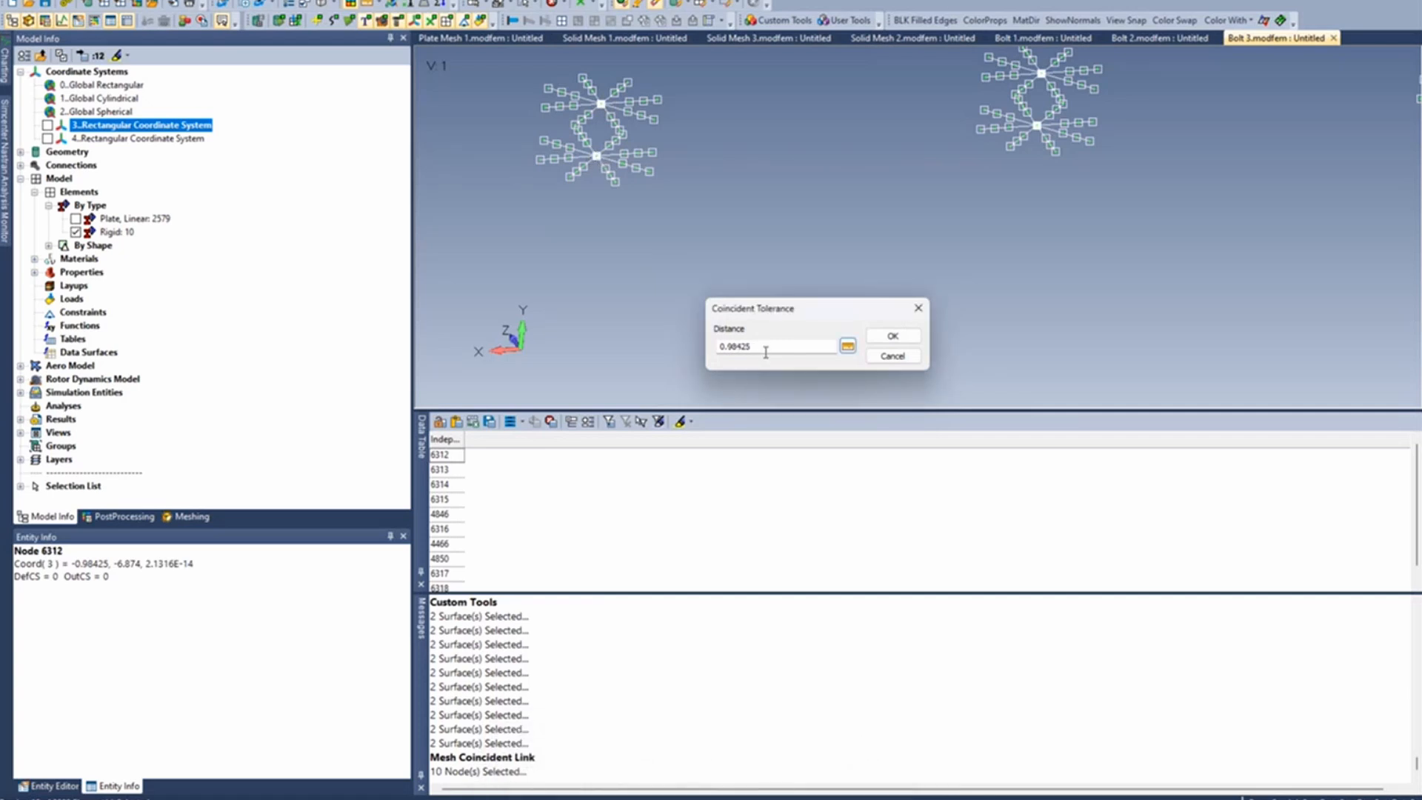
- Set the coincident tolerance distance to 1 for linking the spider centre nodes
{"action": "left_click_drag", "start_coordinate": [765, 346], "coordinate": [587, 337]}
{"action": "type", "text": "1"}
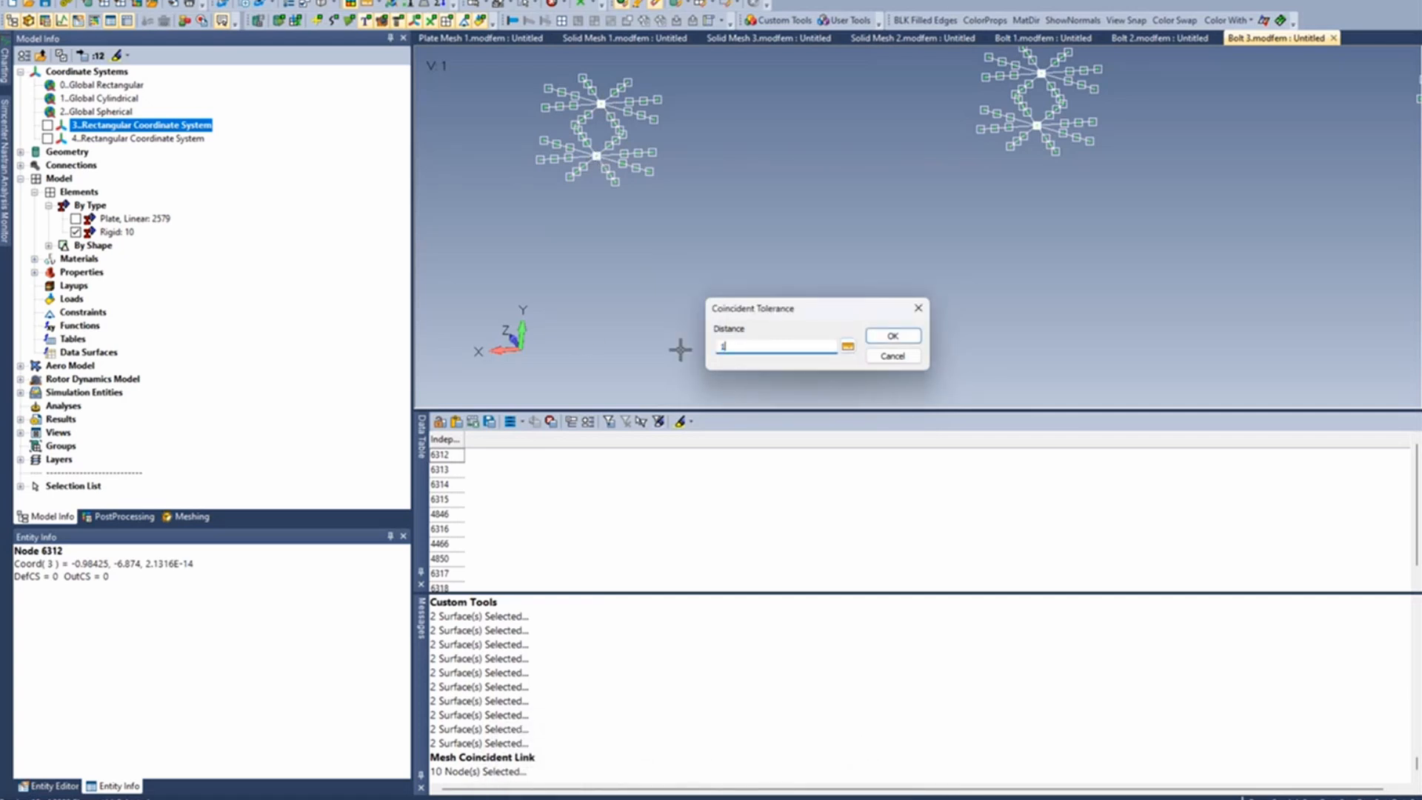
{"action": "left_click", "coordinate": [882, 337]}
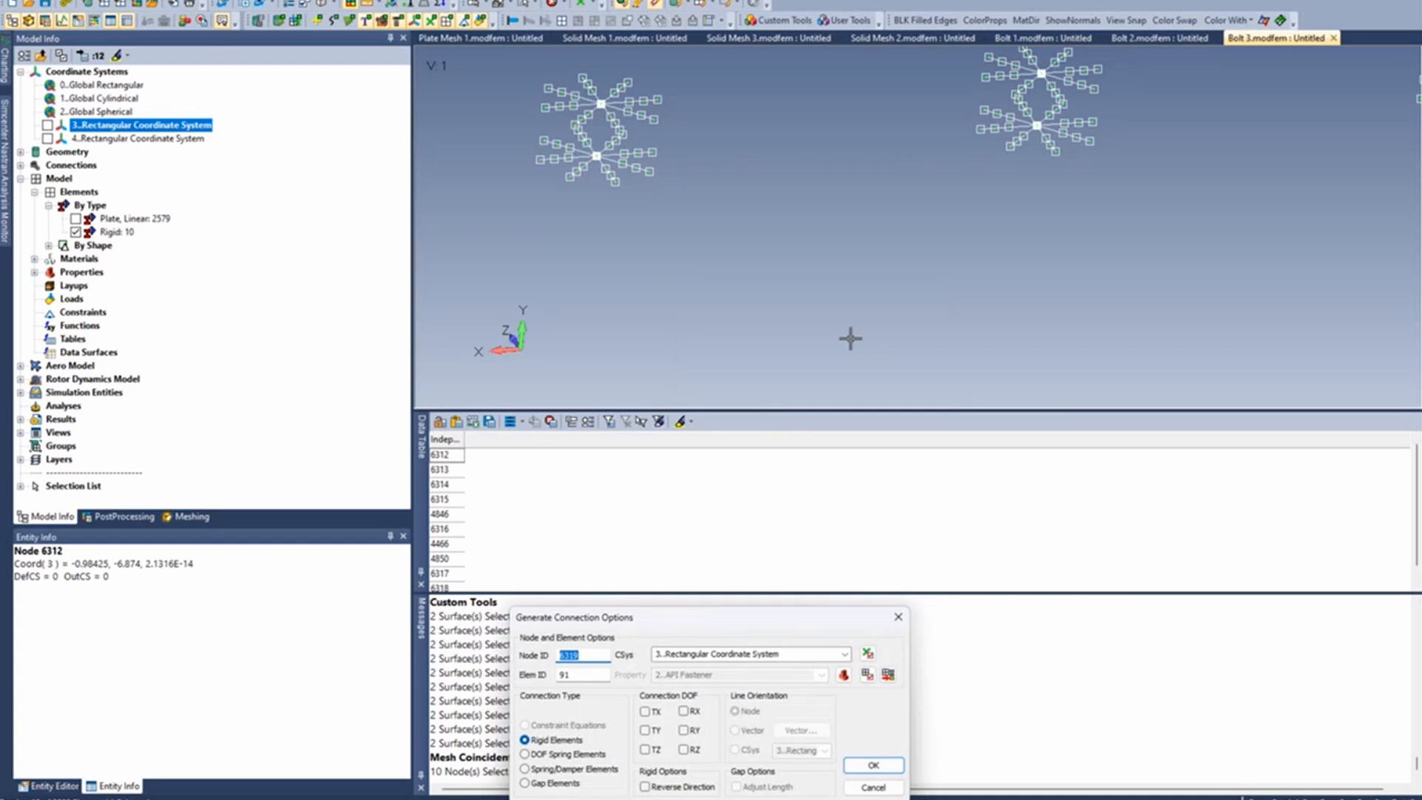
- Set the link connection type to Spring/Damper Elements and start a new property for these elements
{"action": "left_click_drag", "start_coordinate": [774, 620], "coordinate": [883, 309]}
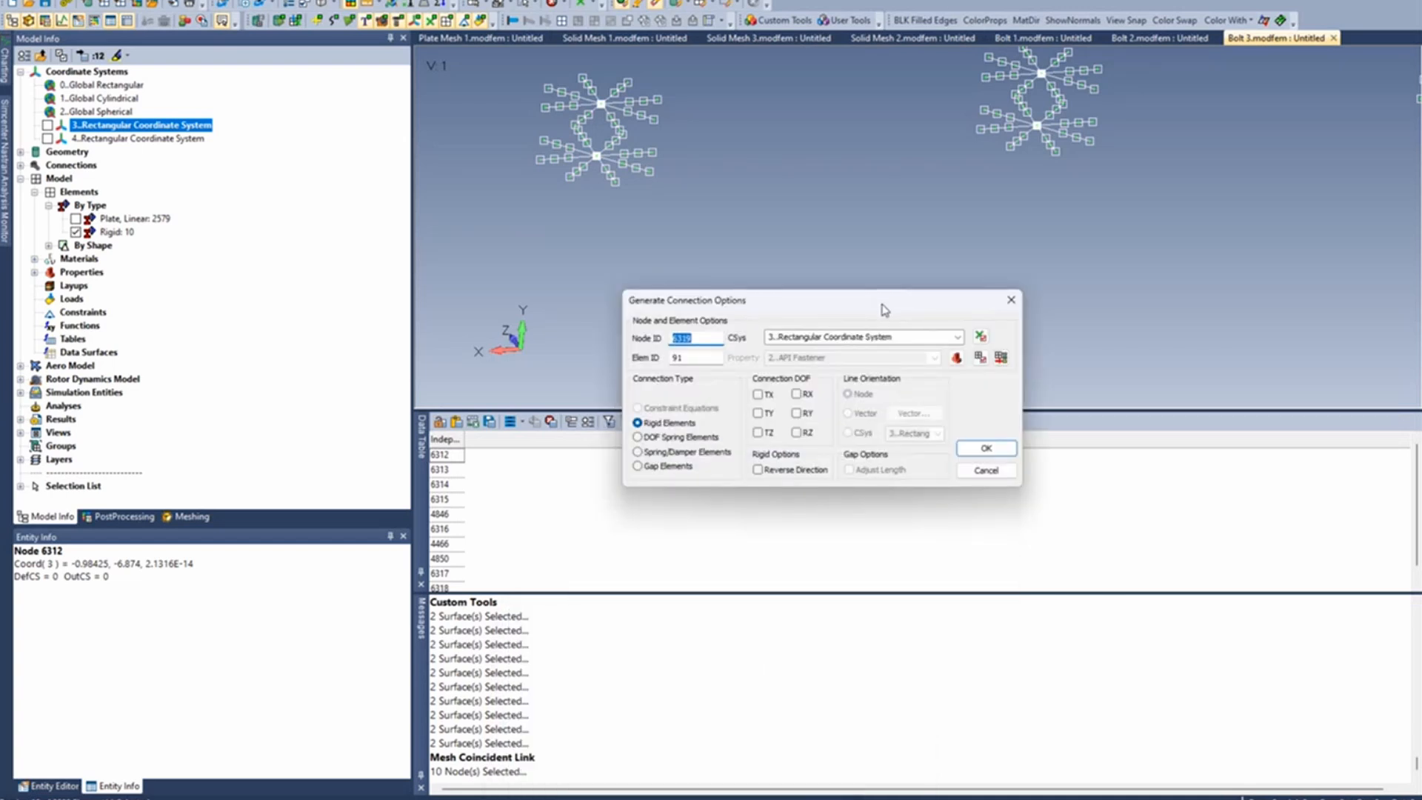
{"action": "left_click", "coordinate": [661, 453]}
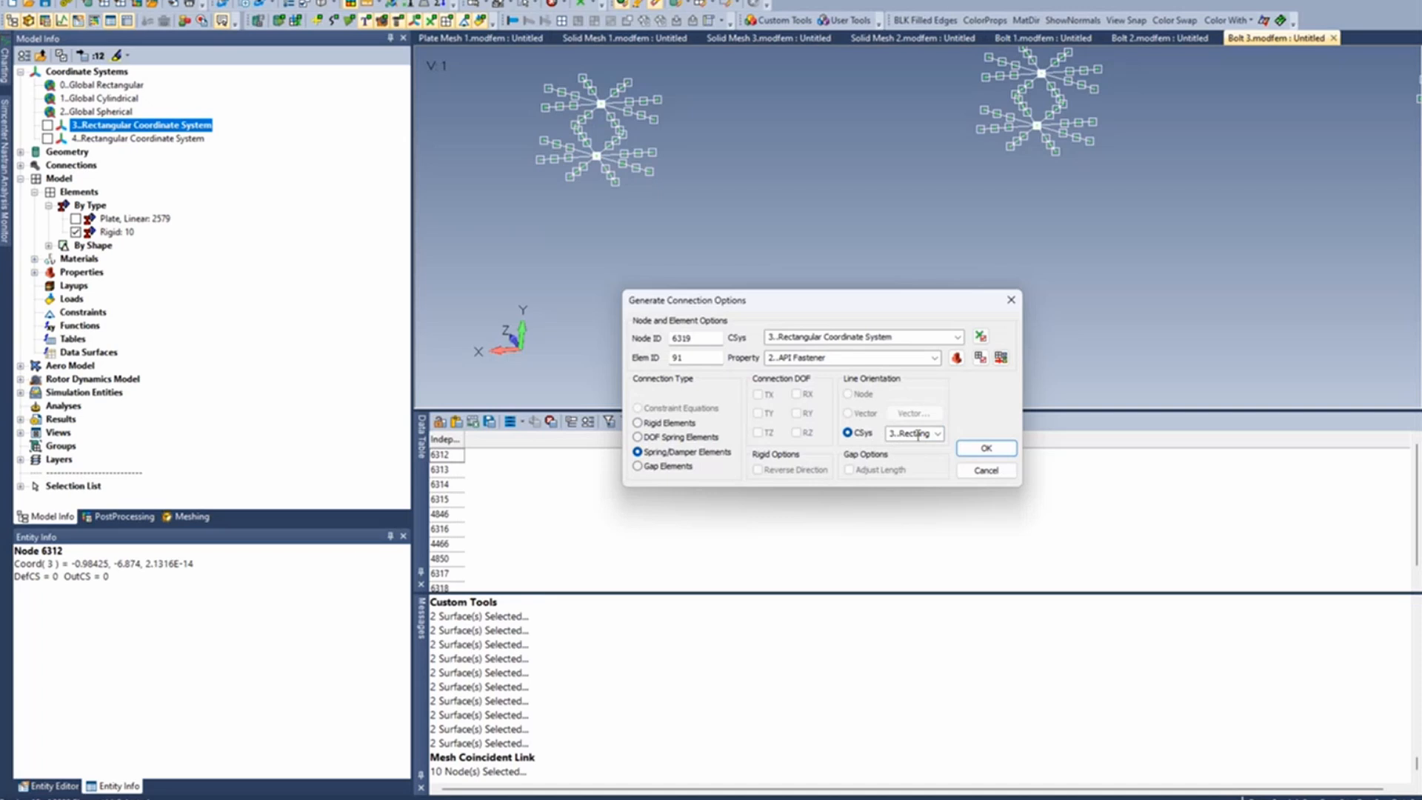
{"action": "left_click", "coordinate": [956, 361]}
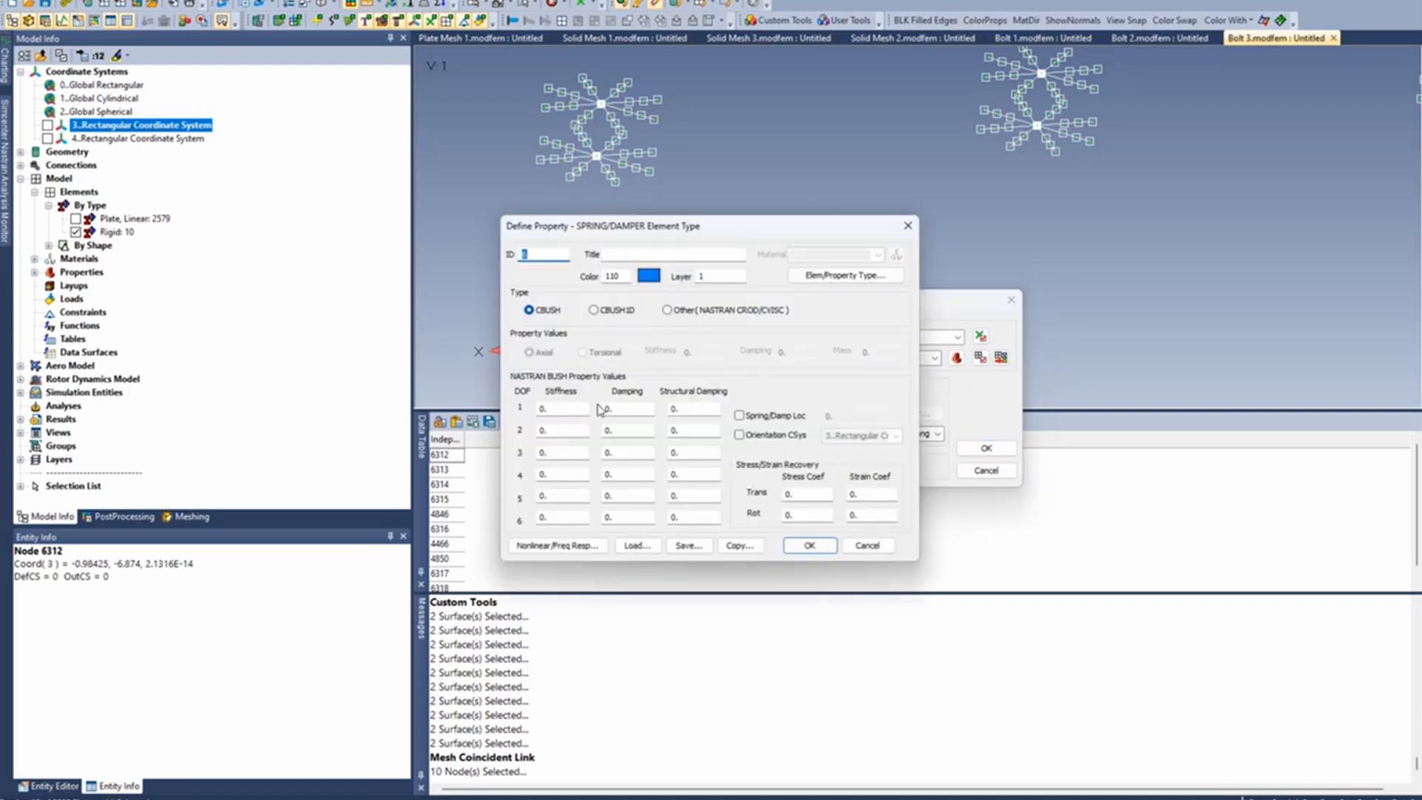
- Set the CBUSH stiffness to 1e9 for degrees of freedom 1, 2, 3, 5 and 6
{"action": "left_click_drag", "start_coordinate": [582, 409], "coordinate": [512, 409]}
{"action": "type", "text": "1e9"}
{"action": "left_click_drag", "start_coordinate": [561, 409], "coordinate": [496, 405]}
{"action": "double_click", "coordinate": [576, 434]}
{"action": "type", "text": "1e9"}
{"action": "left_click", "coordinate": [577, 454]}
{"action": "double_click", "coordinate": [577, 453]}
{"action": "type", "text": "1e9"}
{"action": "double_click", "coordinate": [575, 496]}
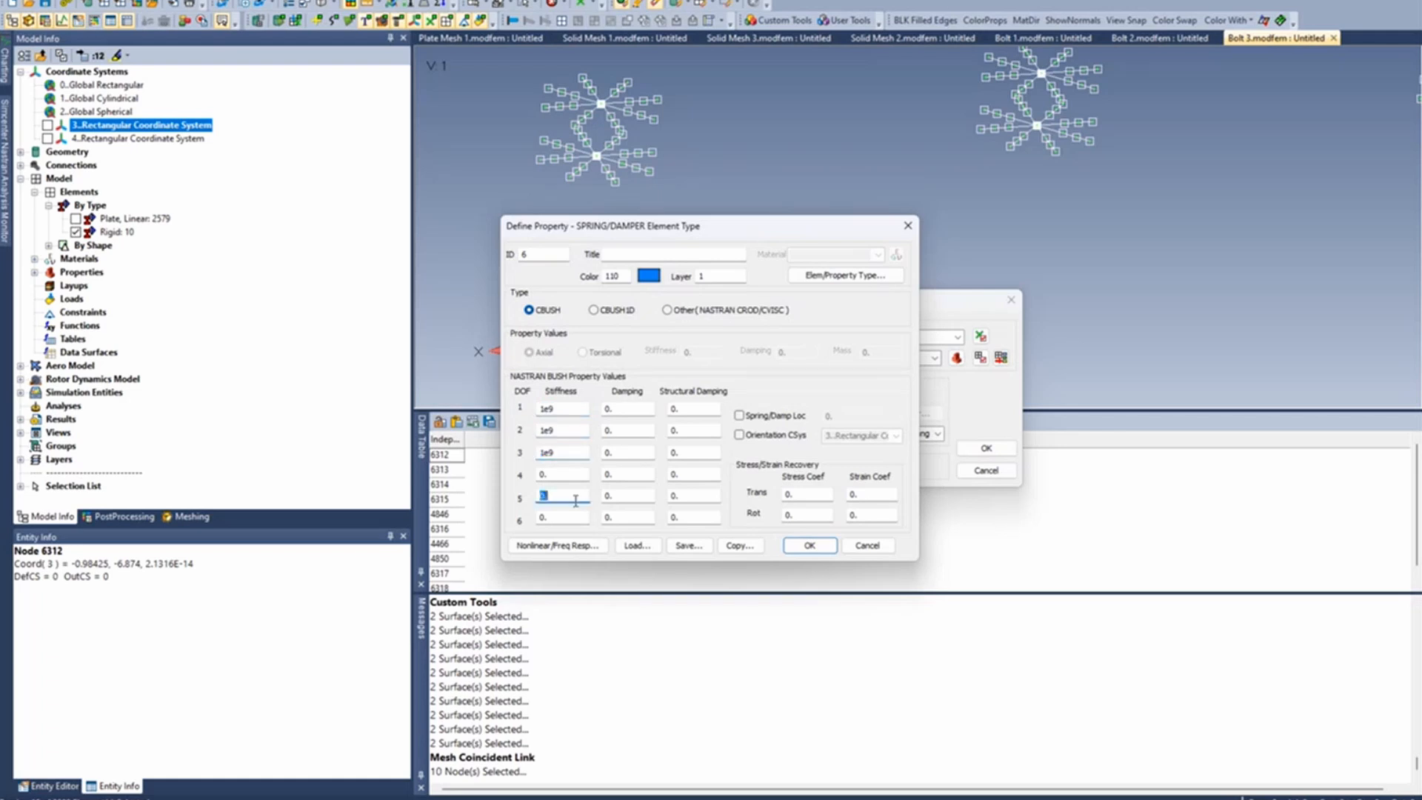
{"action": "type", "text": "1e9"}
{"action": "double_click", "coordinate": [576, 514]}
{"action": "type", "text": "1e9"}
- Title the spring property 7/8 Bolt and generate the spring connections between the spider centre nodes with it
{"action": "left_click", "coordinate": [631, 254]}
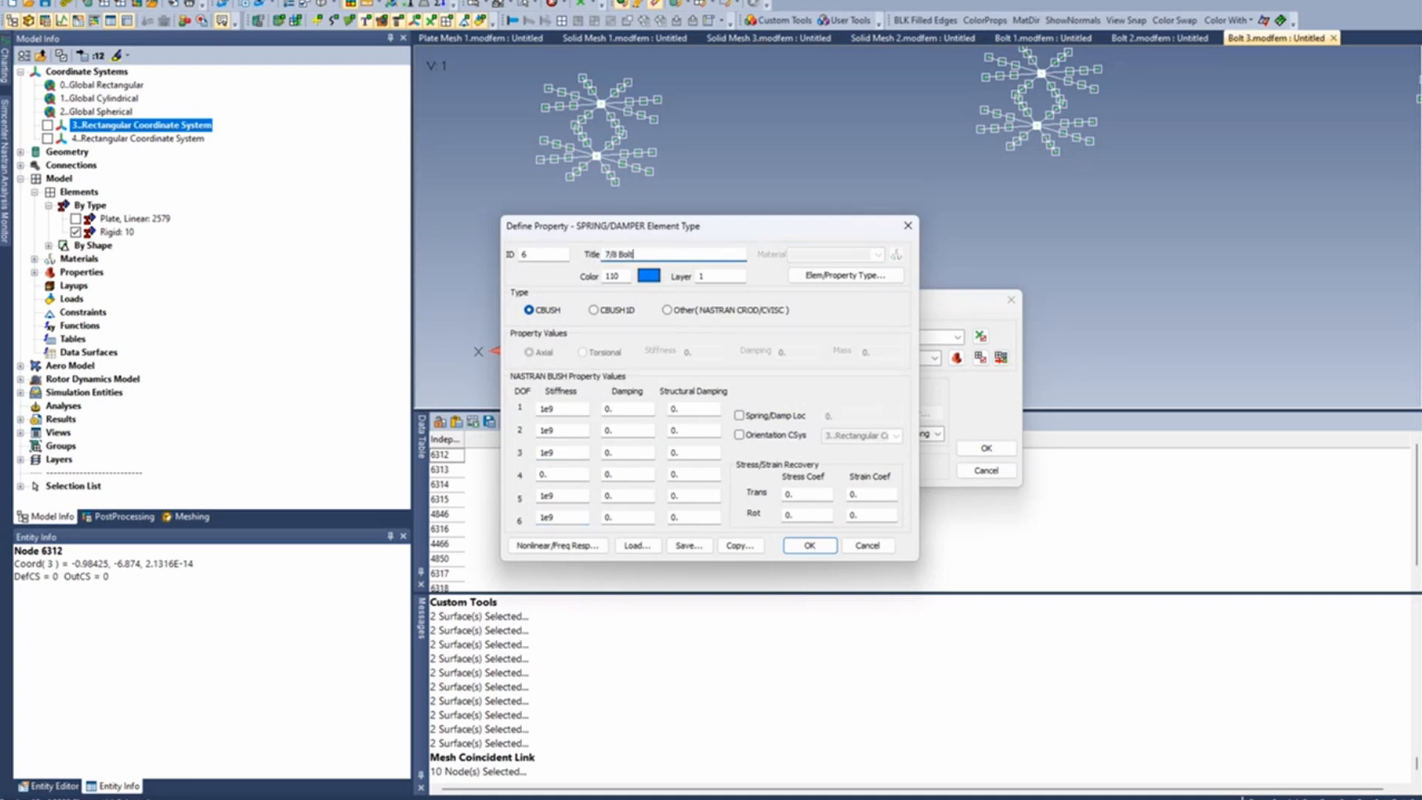
{"action": "left_click", "coordinate": [818, 550]}
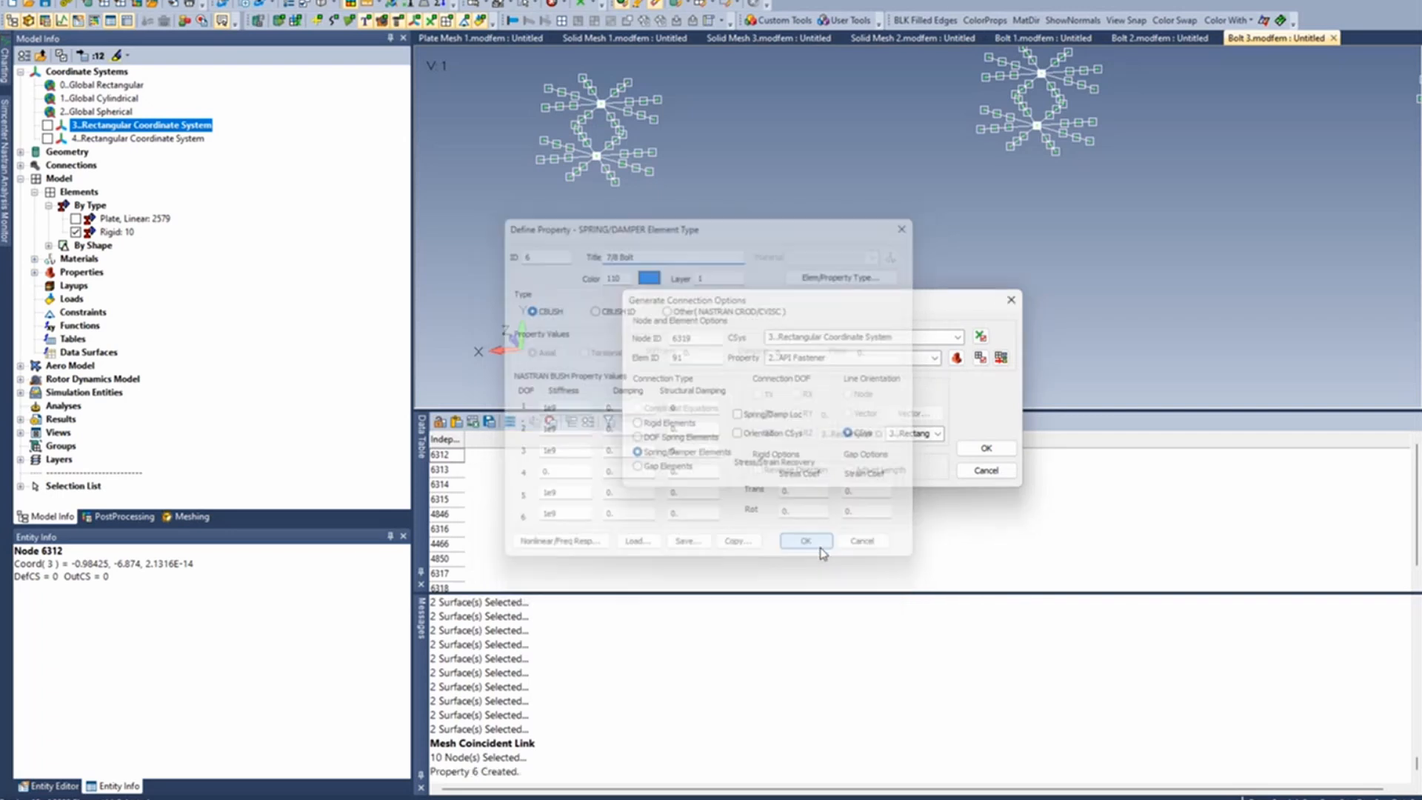
{"action": "left_click", "coordinate": [986, 449]}
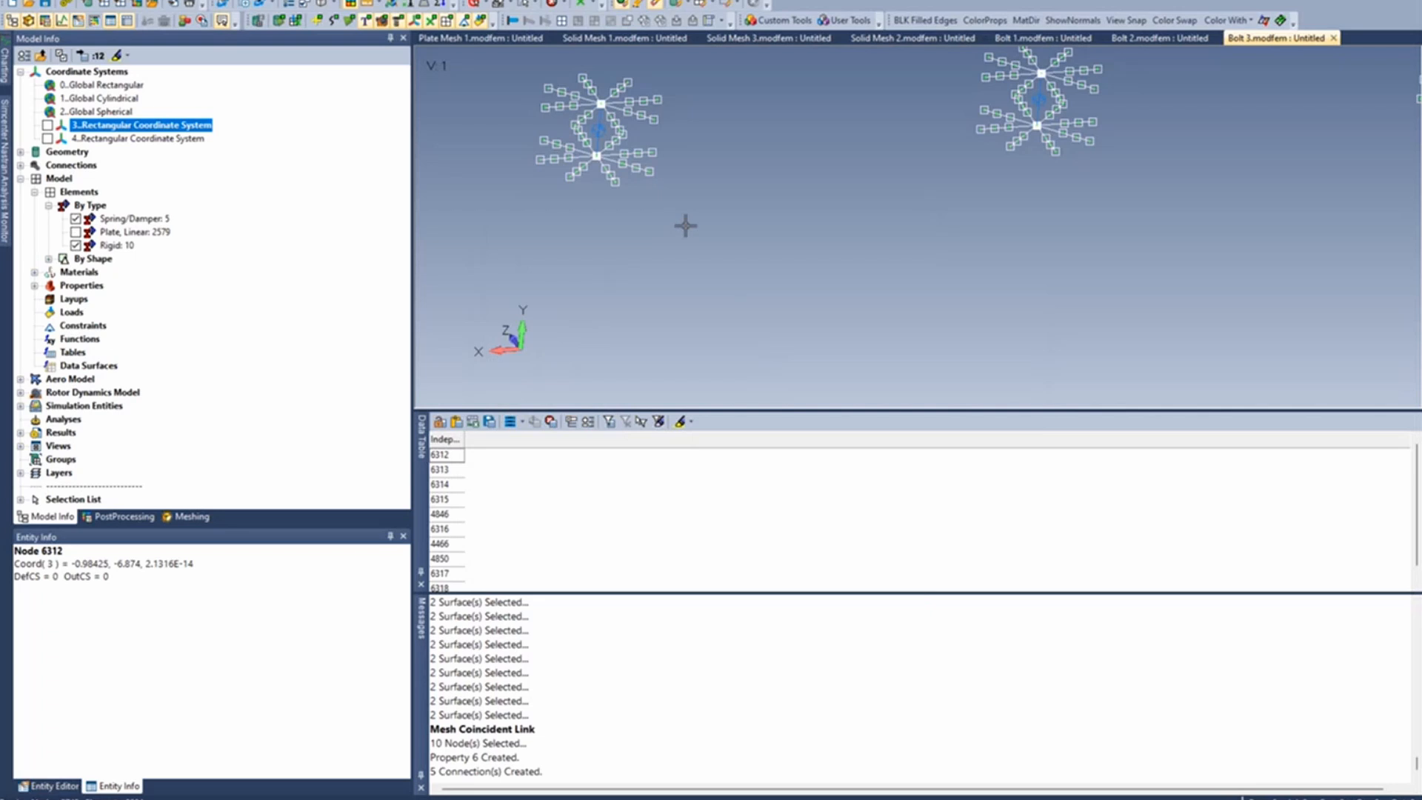
- Hide the rigid elements to isolate the spring elements at the bolts
{"action": "scroll", "coordinate": [692, 239], "scroll_direction": "down", "scroll_amount": 6}
{"action": "mouse_move", "coordinate": [896, 194]}
{"action": "middle_mouse_down", "text": "ctrl"}
{"action": "mouse_move", "coordinate": [816, 287]}
{"action": "mouse_move", "coordinate": [777, 247]}
{"action": "mouse_move", "coordinate": [845, 299]}
{"action": "mouse_move", "coordinate": [869, 267]}
{"action": "mouse_move", "coordinate": [860, 289]}
{"action": "mouse_move", "coordinate": [866, 269]}
{"action": "mouse_move", "coordinate": [847, 273]}
{"action": "middle_mouse_up", "text": "ctrl"}
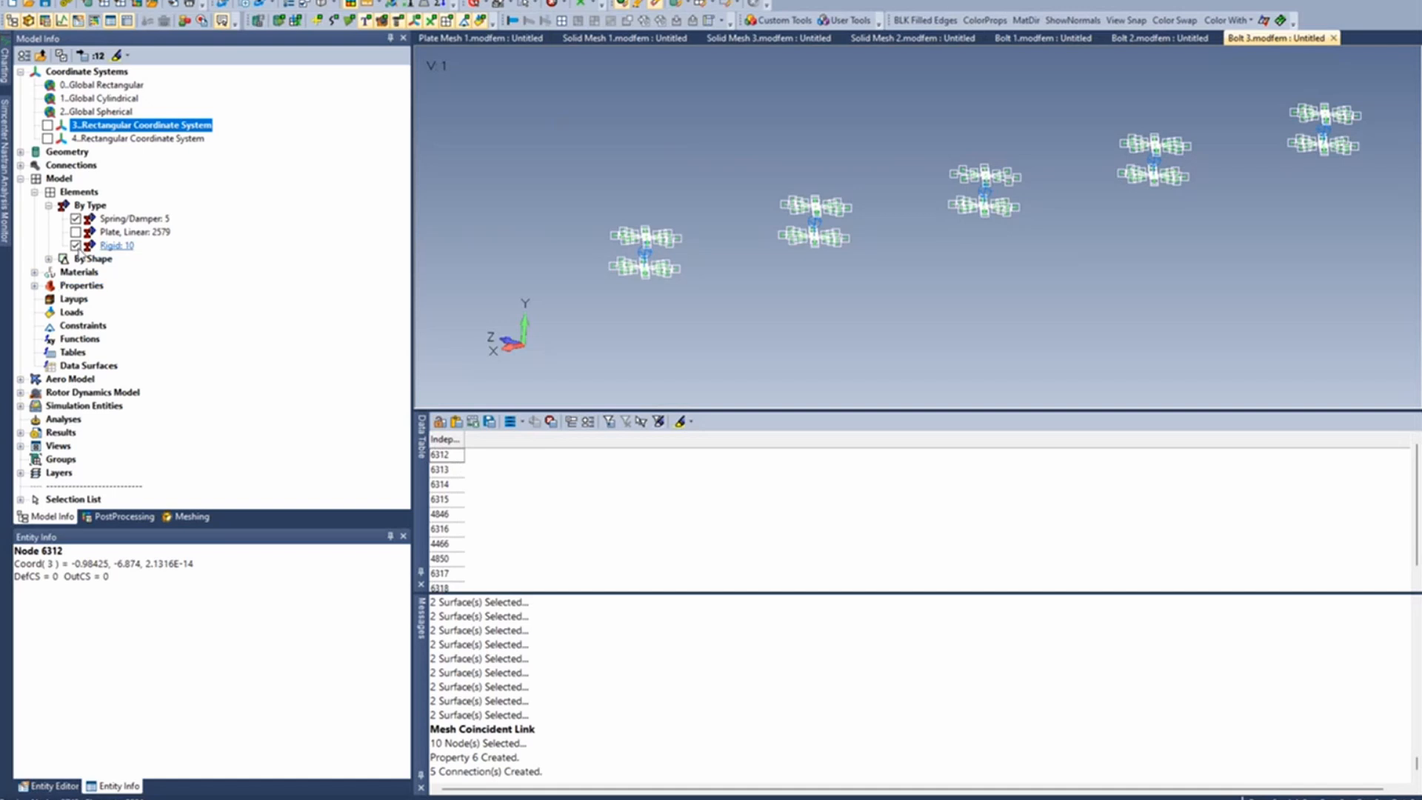
{"action": "left_click", "coordinate": [76, 245]}
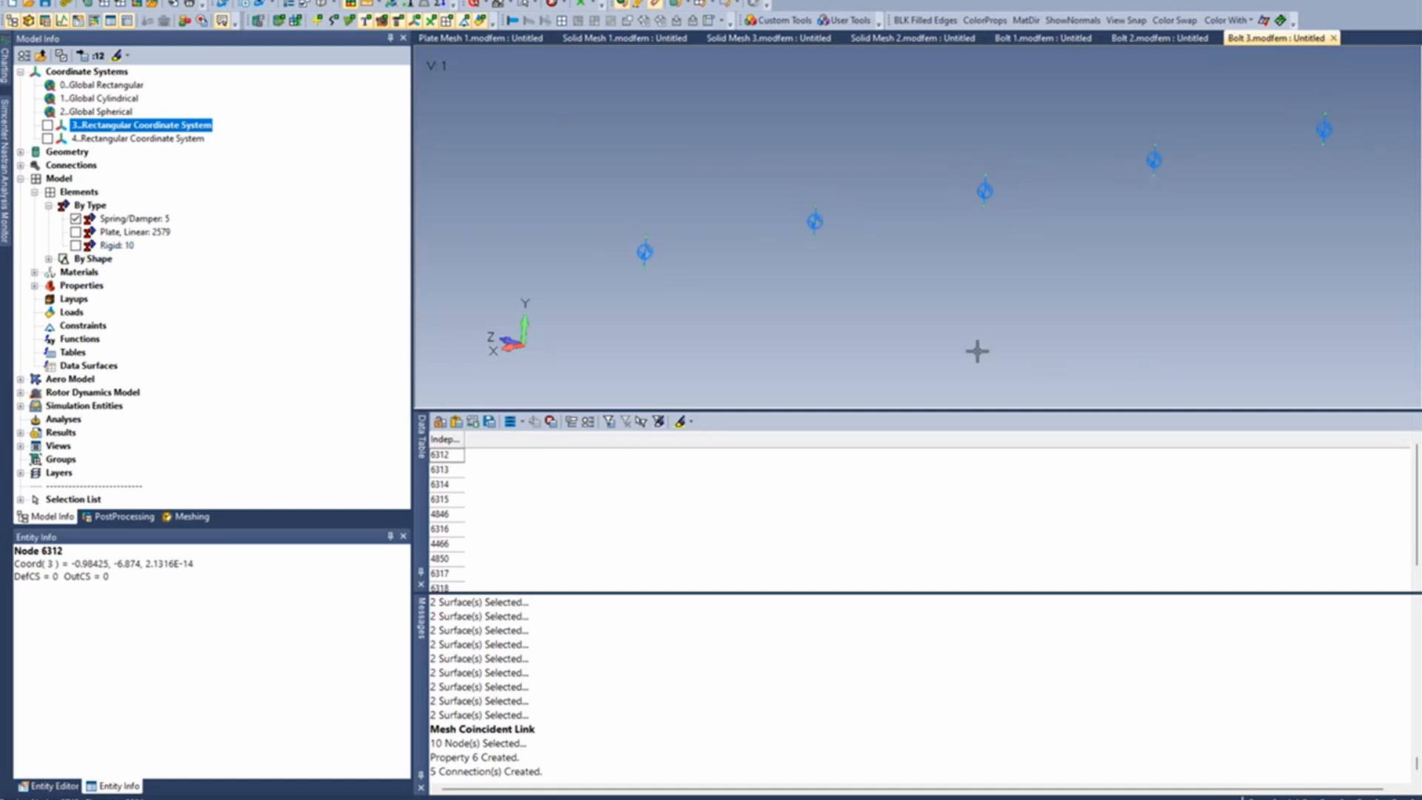
{"action": "middle_click_drag", "start_coordinate": [976, 349], "coordinate": [939, 353]}
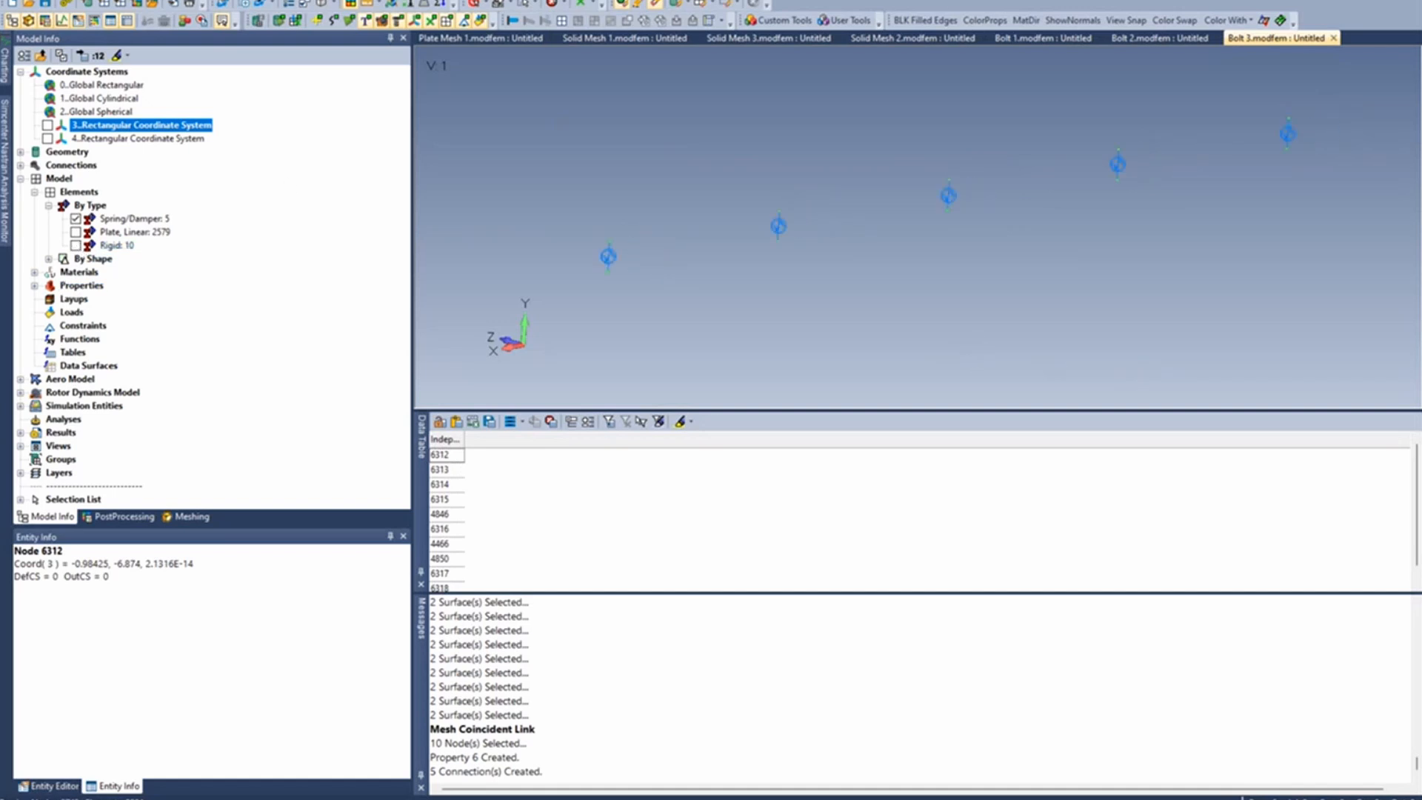
- Start a coincident nodes check on the end nodes of all the spring elements
{"action": "left_click", "coordinate": [45, 0]}
{"action": "mouse_move", "coordinate": [151, 519]}
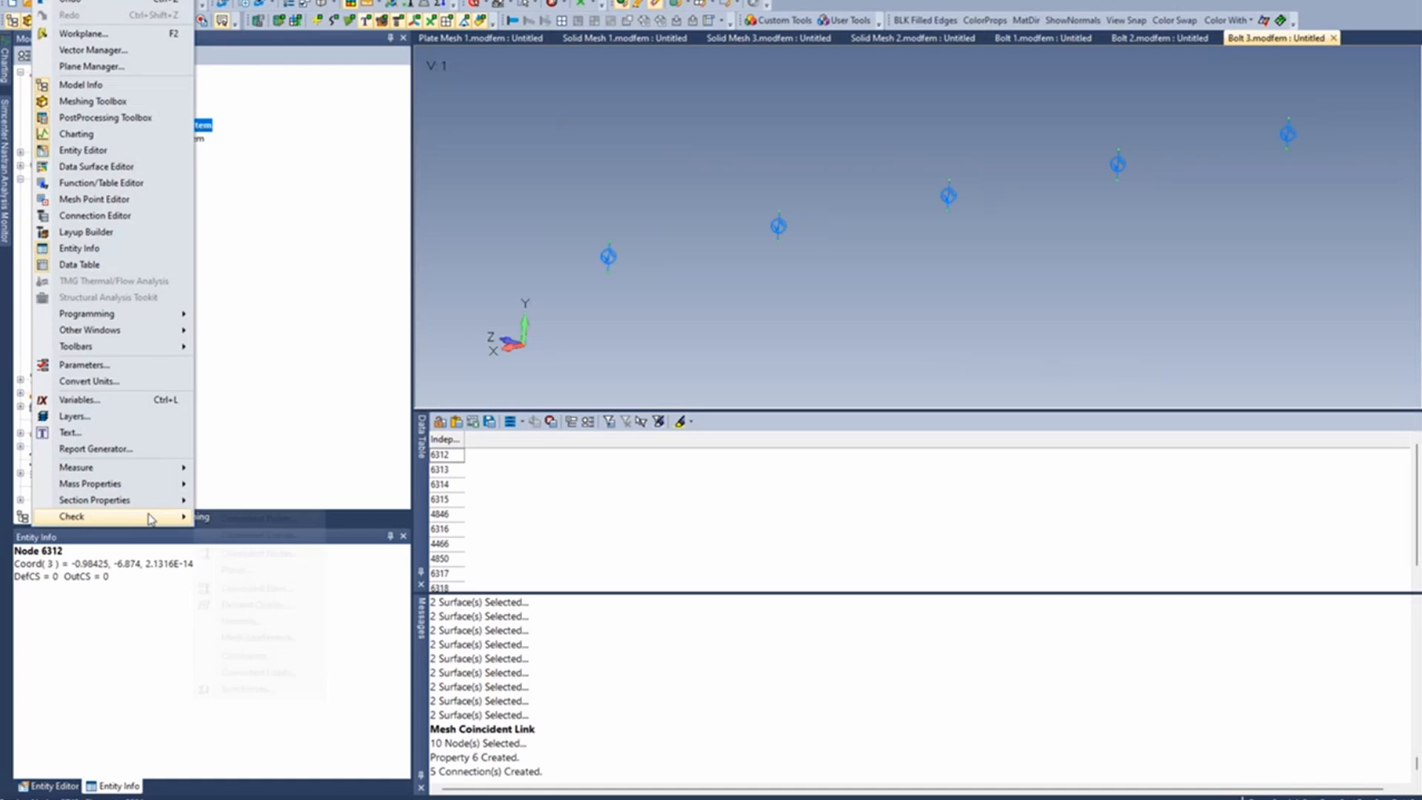
{"action": "left_click", "coordinate": [308, 554]}
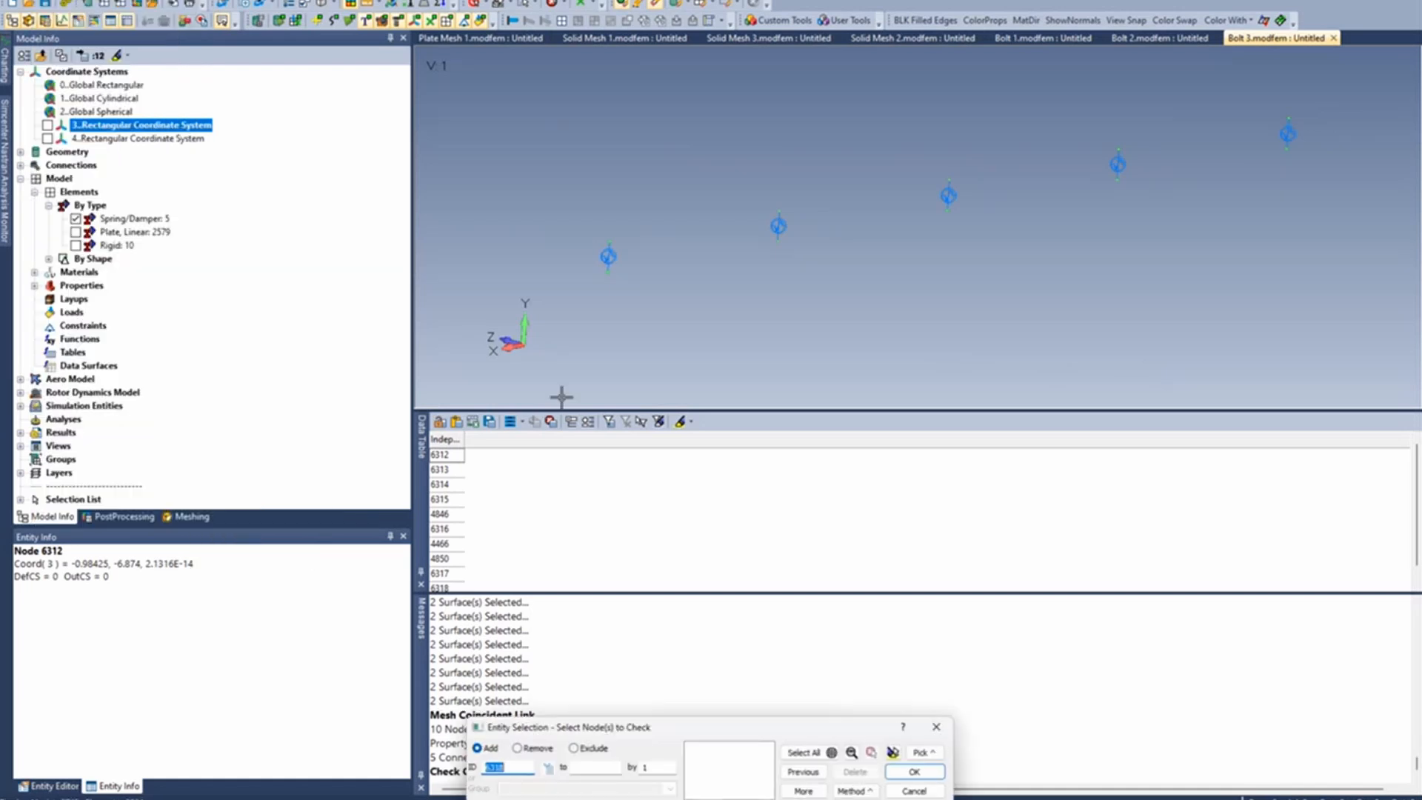
{"action": "left_click_drag", "start_coordinate": [559, 312], "coordinate": [1326, 76]}
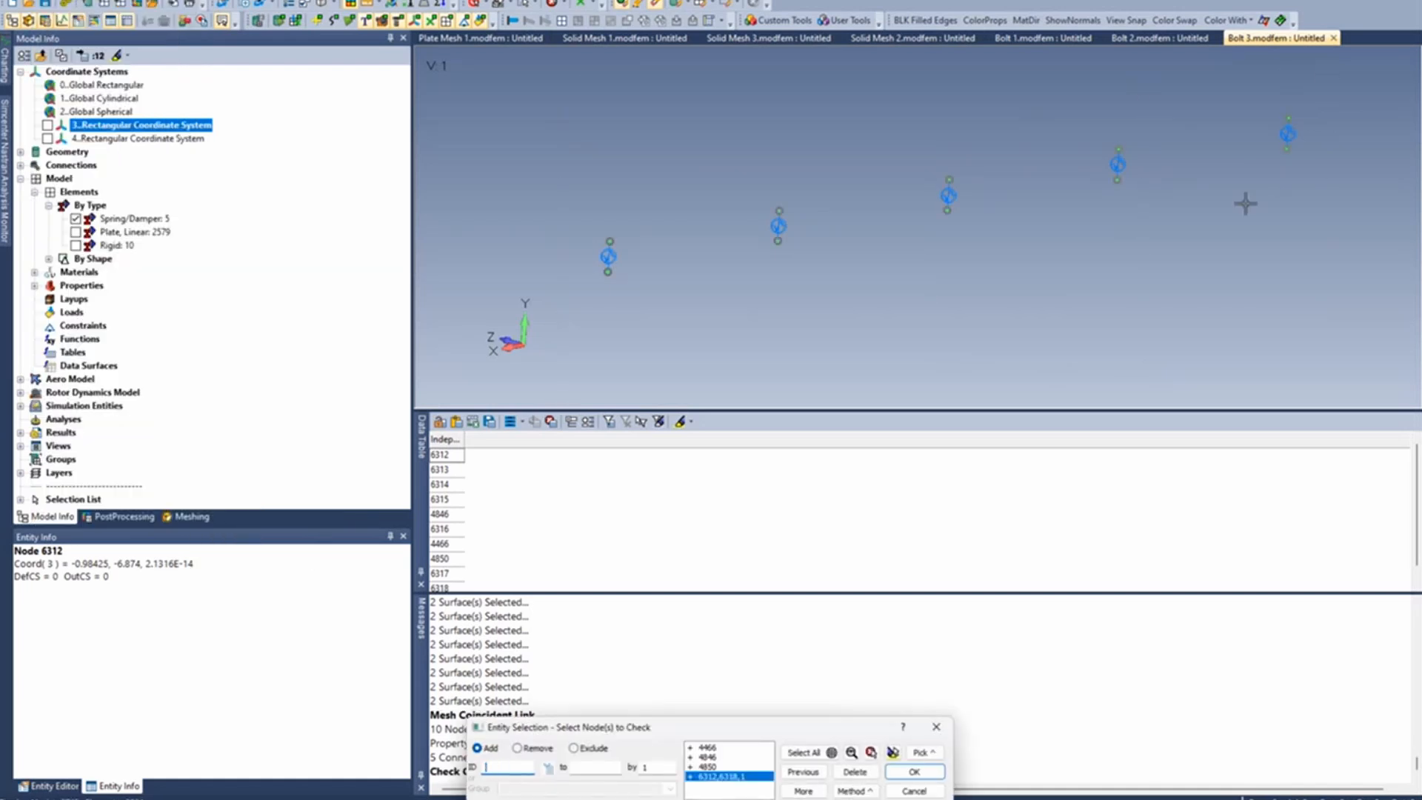
{"action": "left_click", "coordinate": [933, 774]}
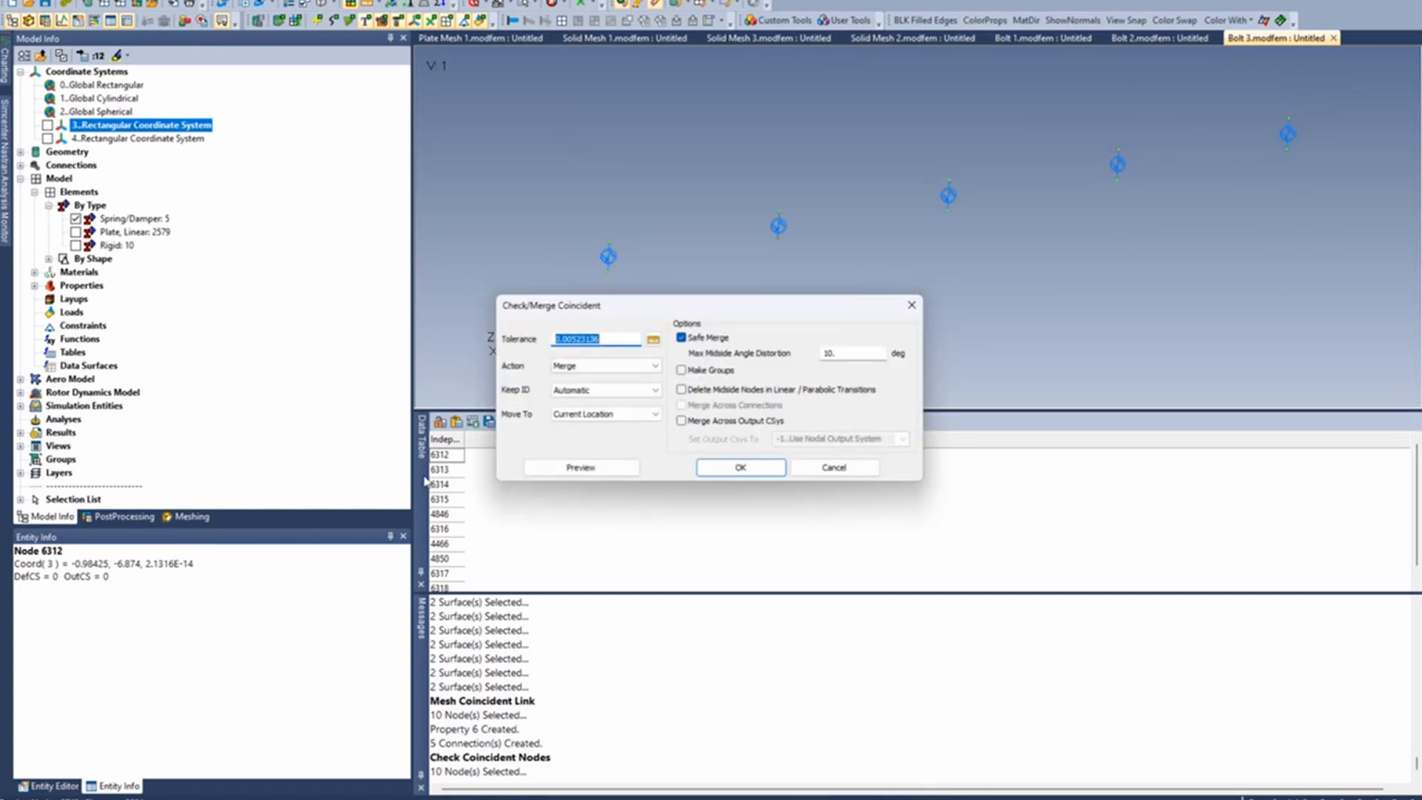
- Move the paired spring nodes to their midpoint with tolerance 1 and the action Move Only, No Merge
{"action": "type", "text": "1"}
{"action": "left_click_drag", "start_coordinate": [732, 306], "coordinate": [793, 303]}
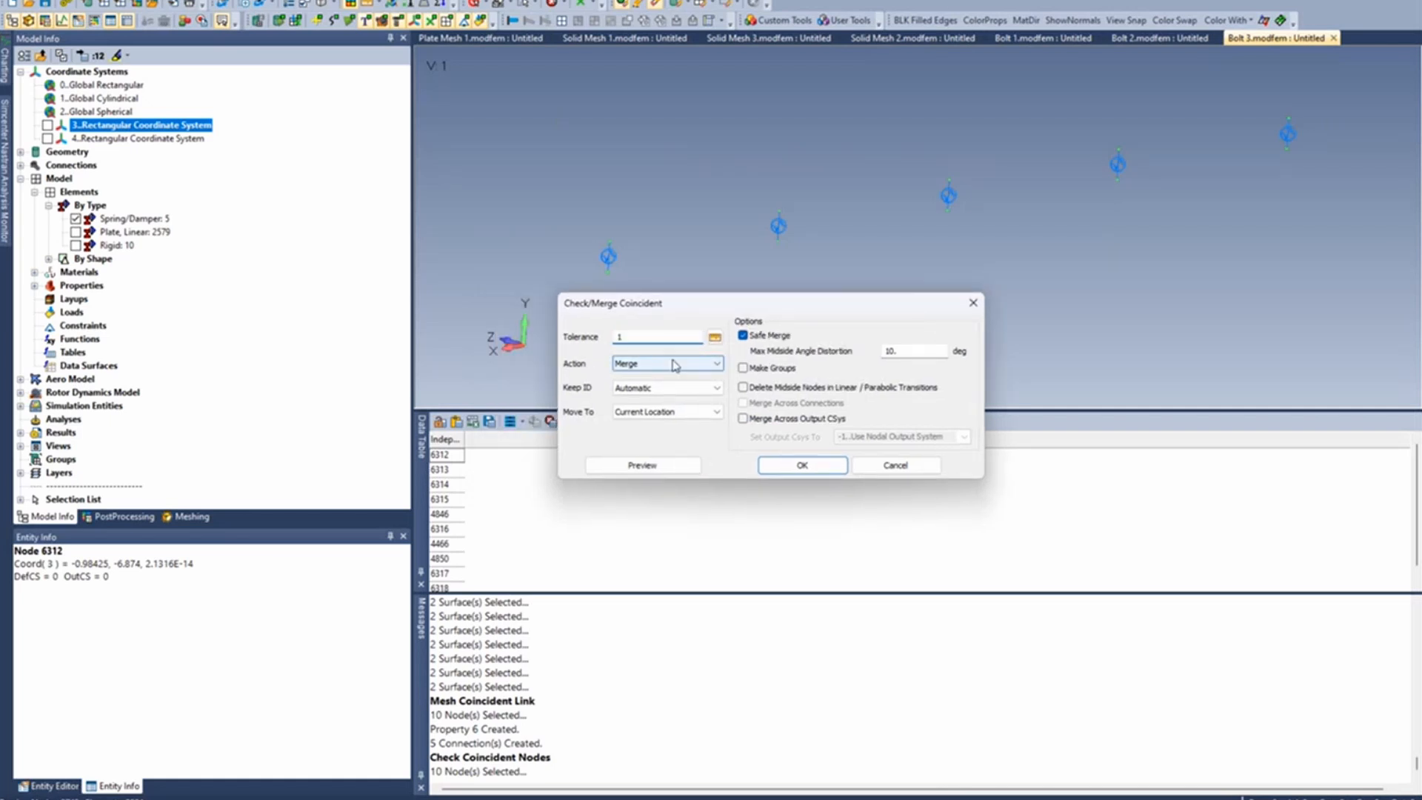
{"action": "left_click", "coordinate": [718, 368]}
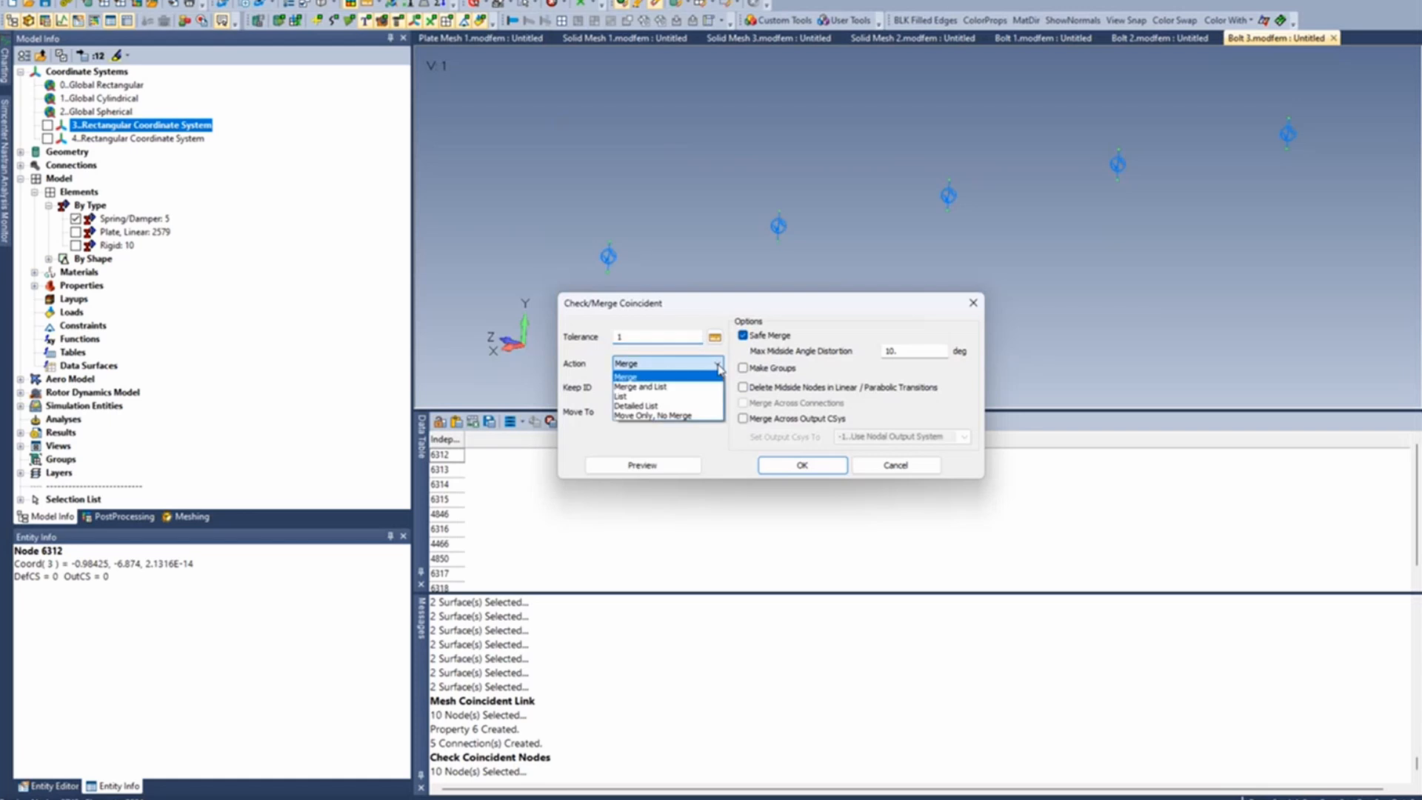
{"action": "left_click", "coordinate": [699, 417]}
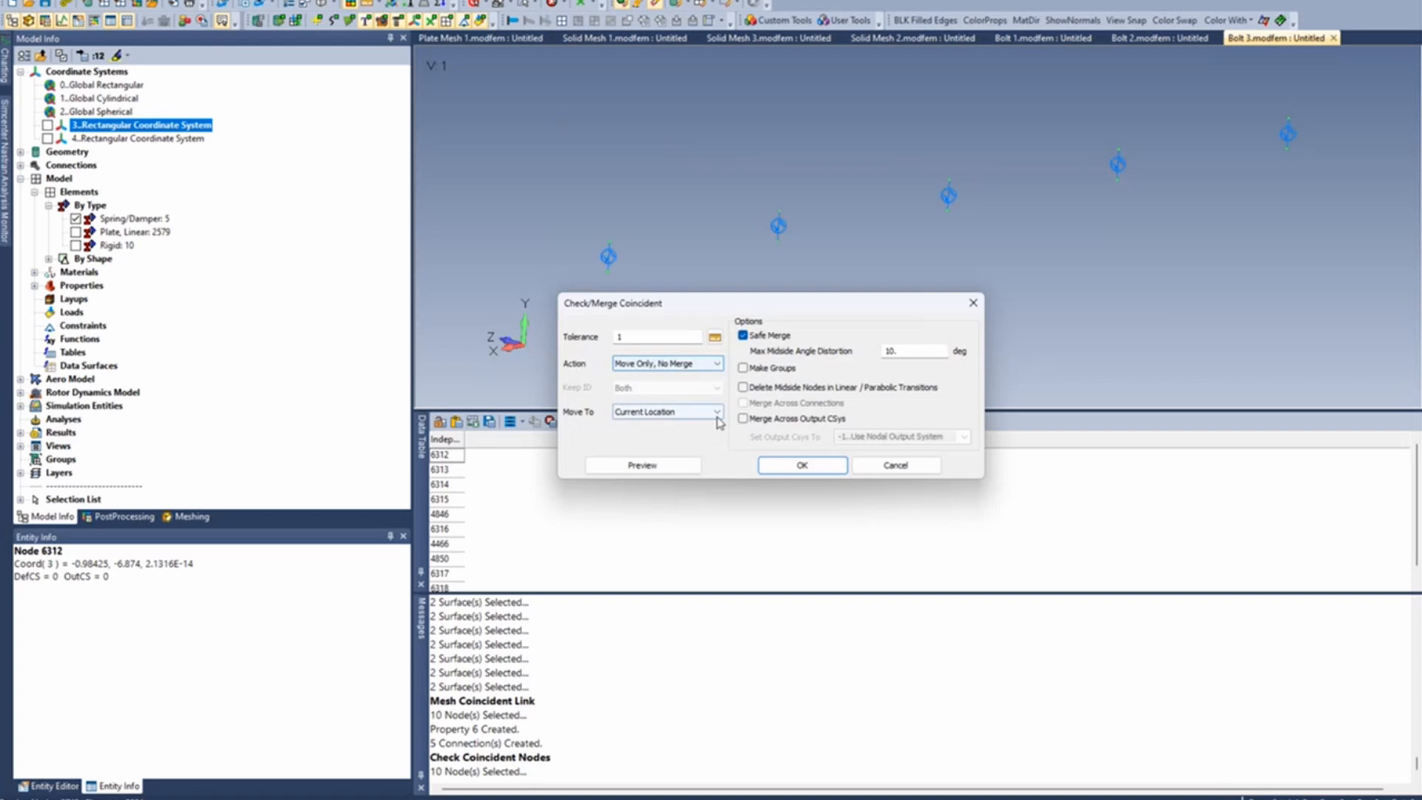
{"action": "left_click", "coordinate": [717, 417]}
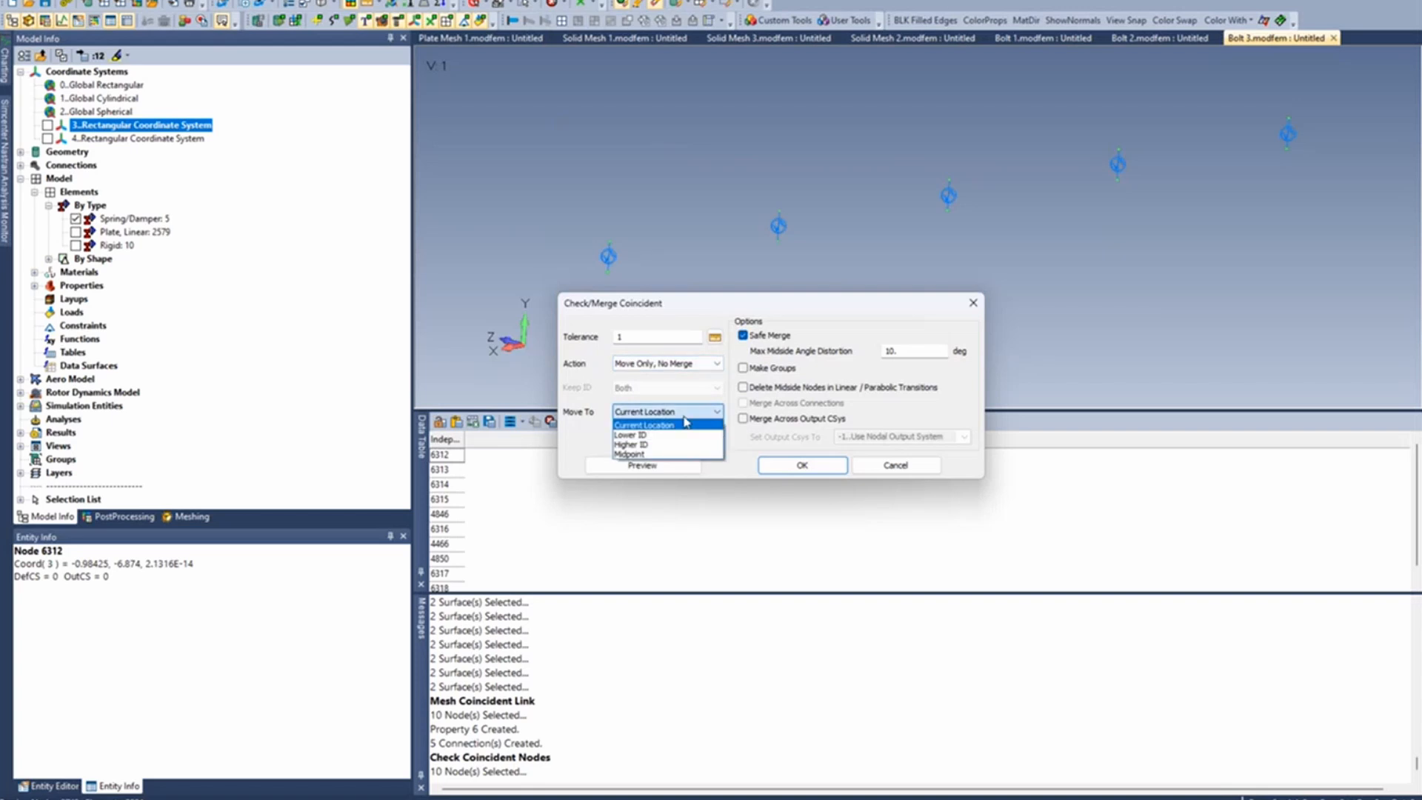
{"action": "left_click", "coordinate": [676, 454]}
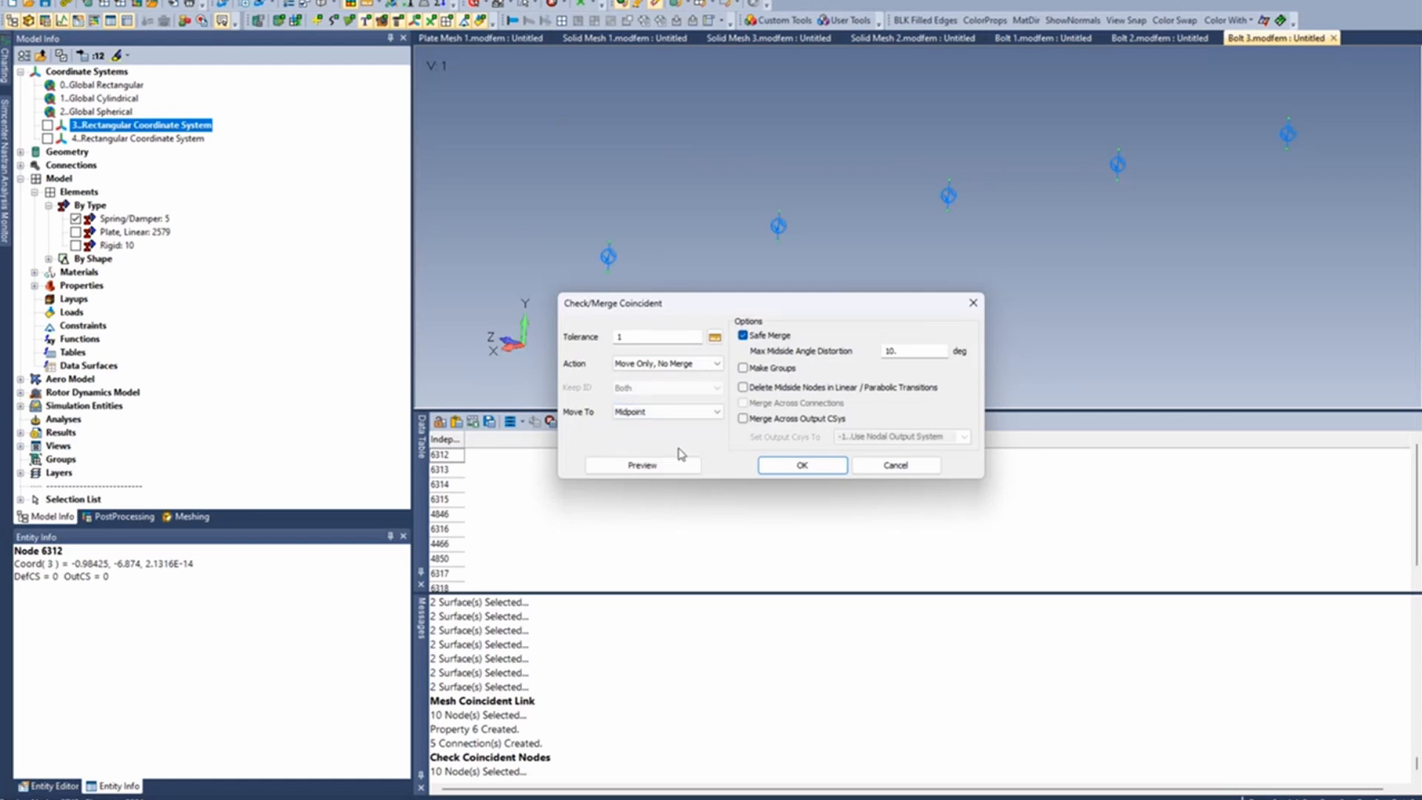
{"action": "left_click", "coordinate": [798, 465]}
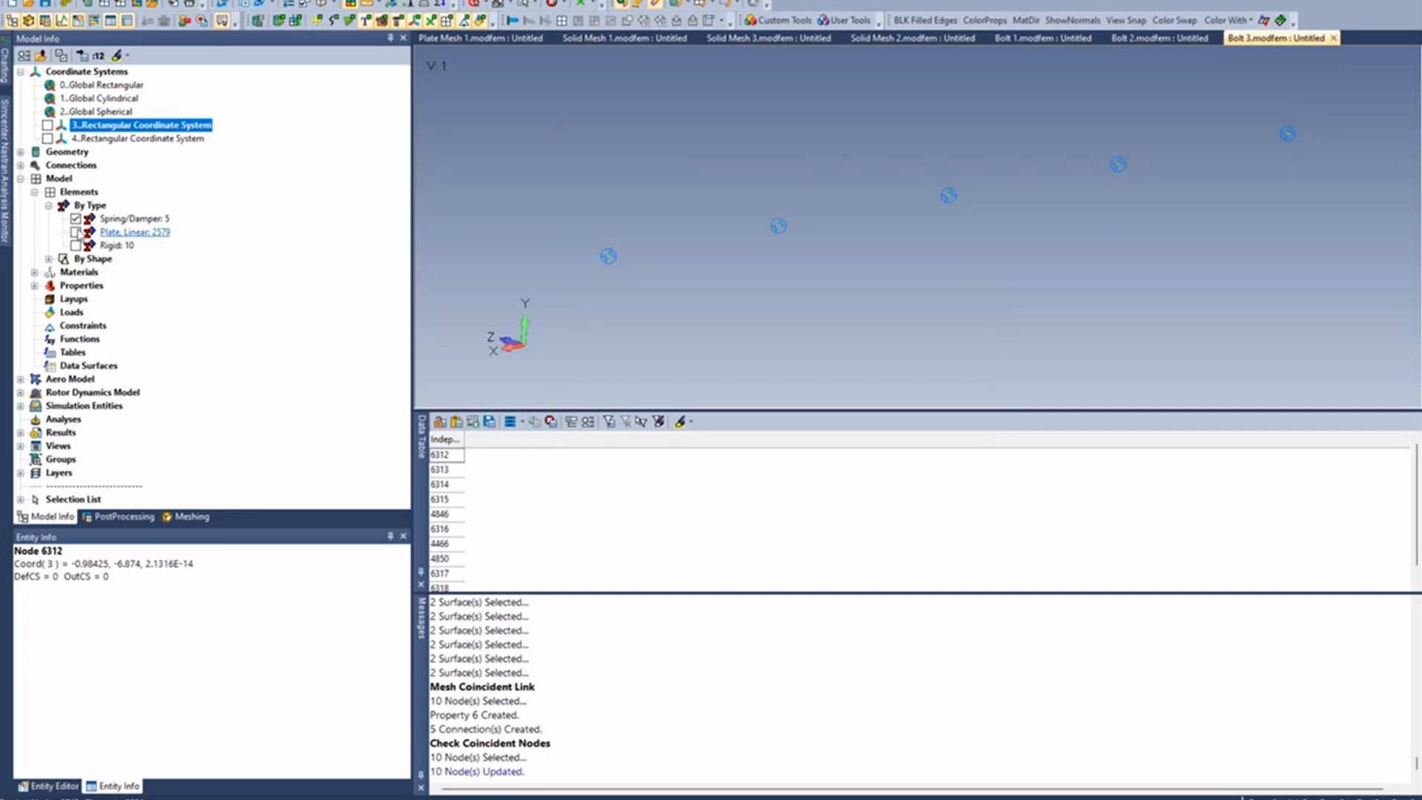
- Display the rigid and plate elements to examine the relocated spider centres, and hide both types again
{"action": "left_click", "coordinate": [76, 245]}
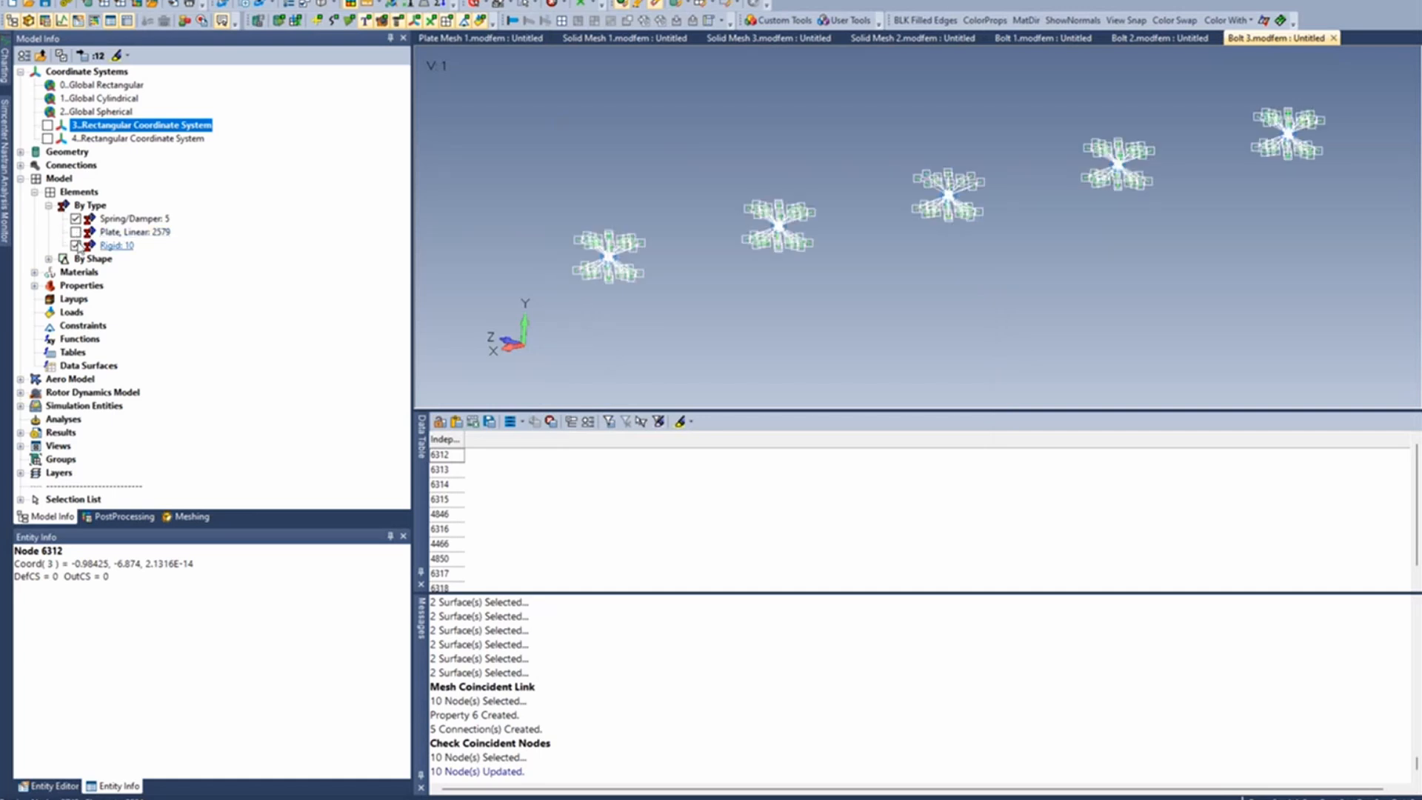
{"action": "left_click", "coordinate": [76, 231]}
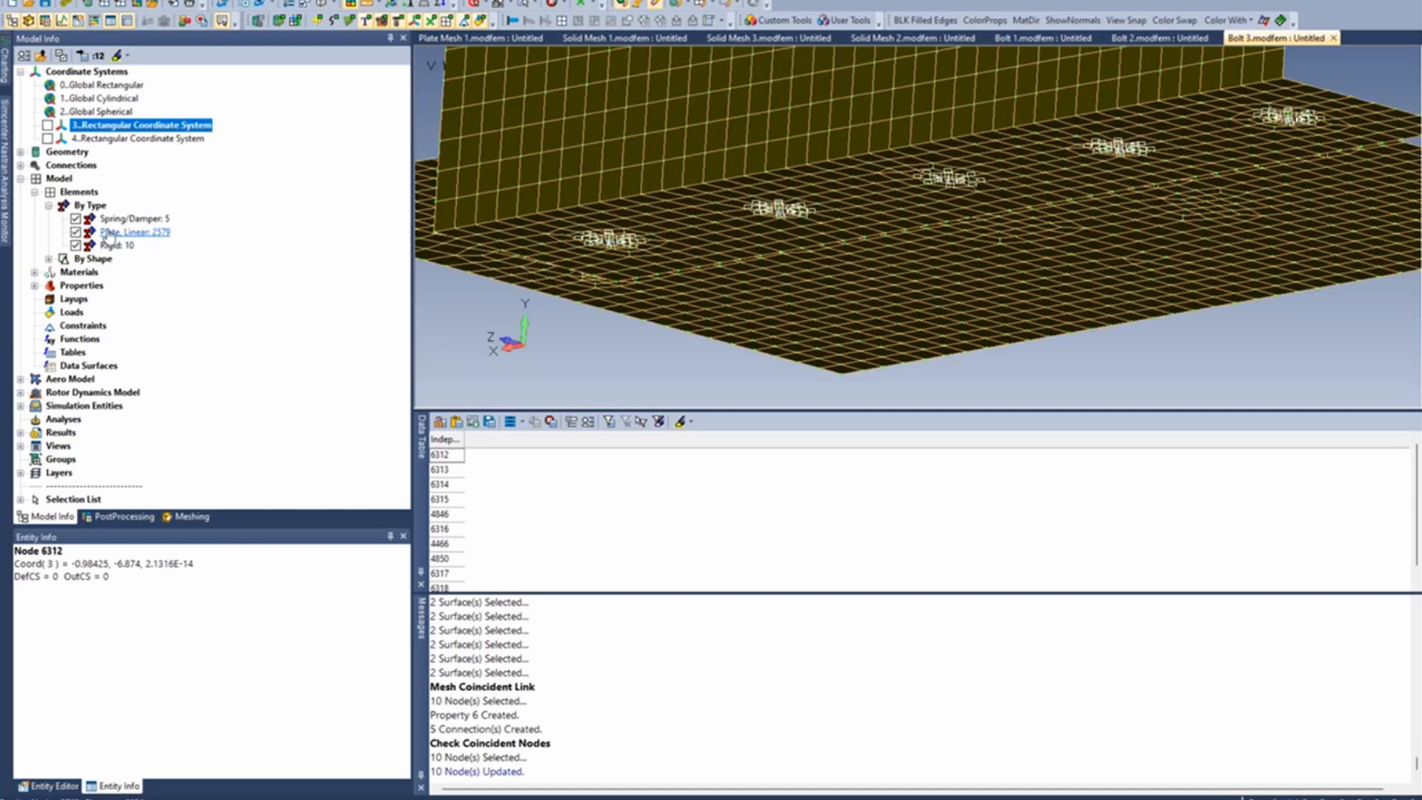
{"action": "middle_click_drag", "start_coordinate": [786, 203], "coordinate": [730, 255]}
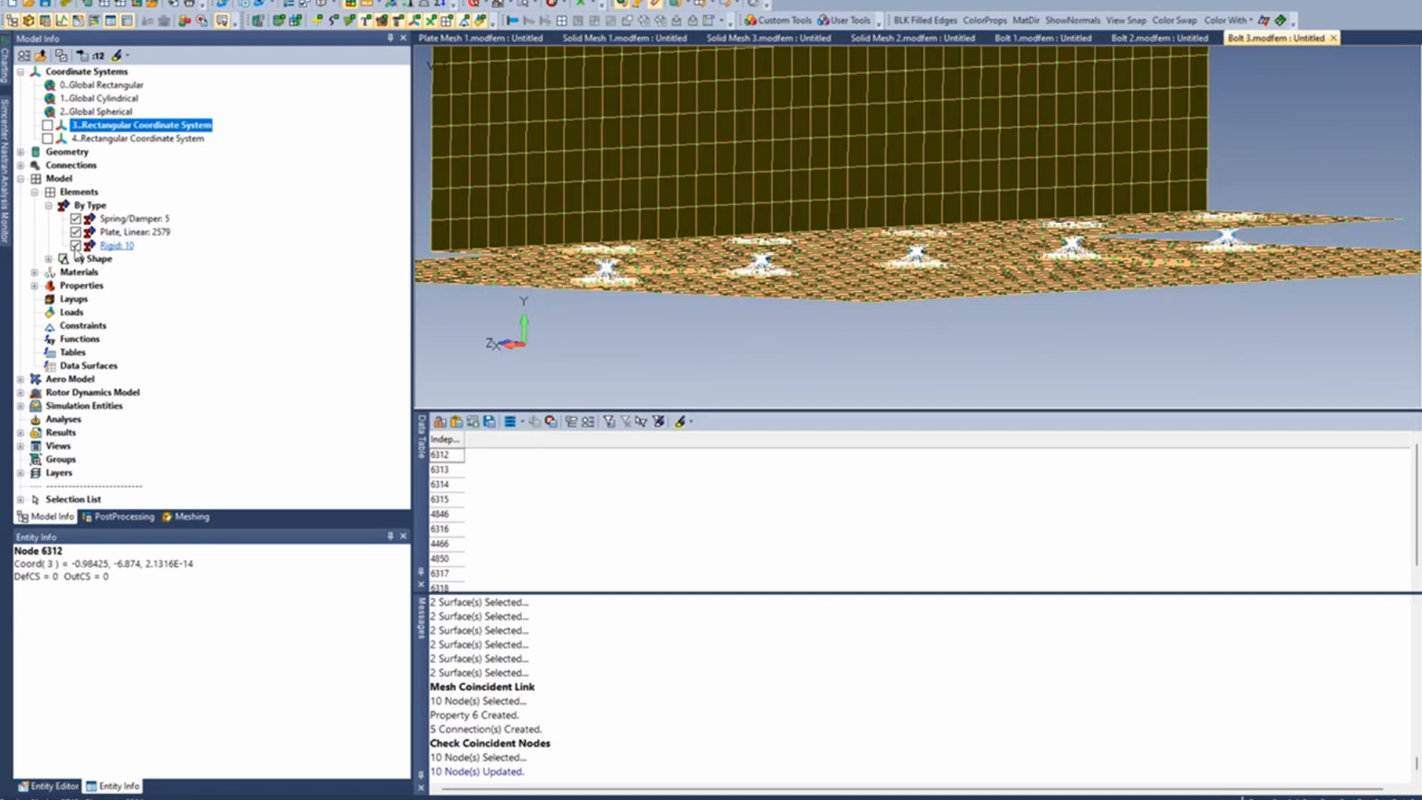
{"action": "left_click", "coordinate": [76, 231]}
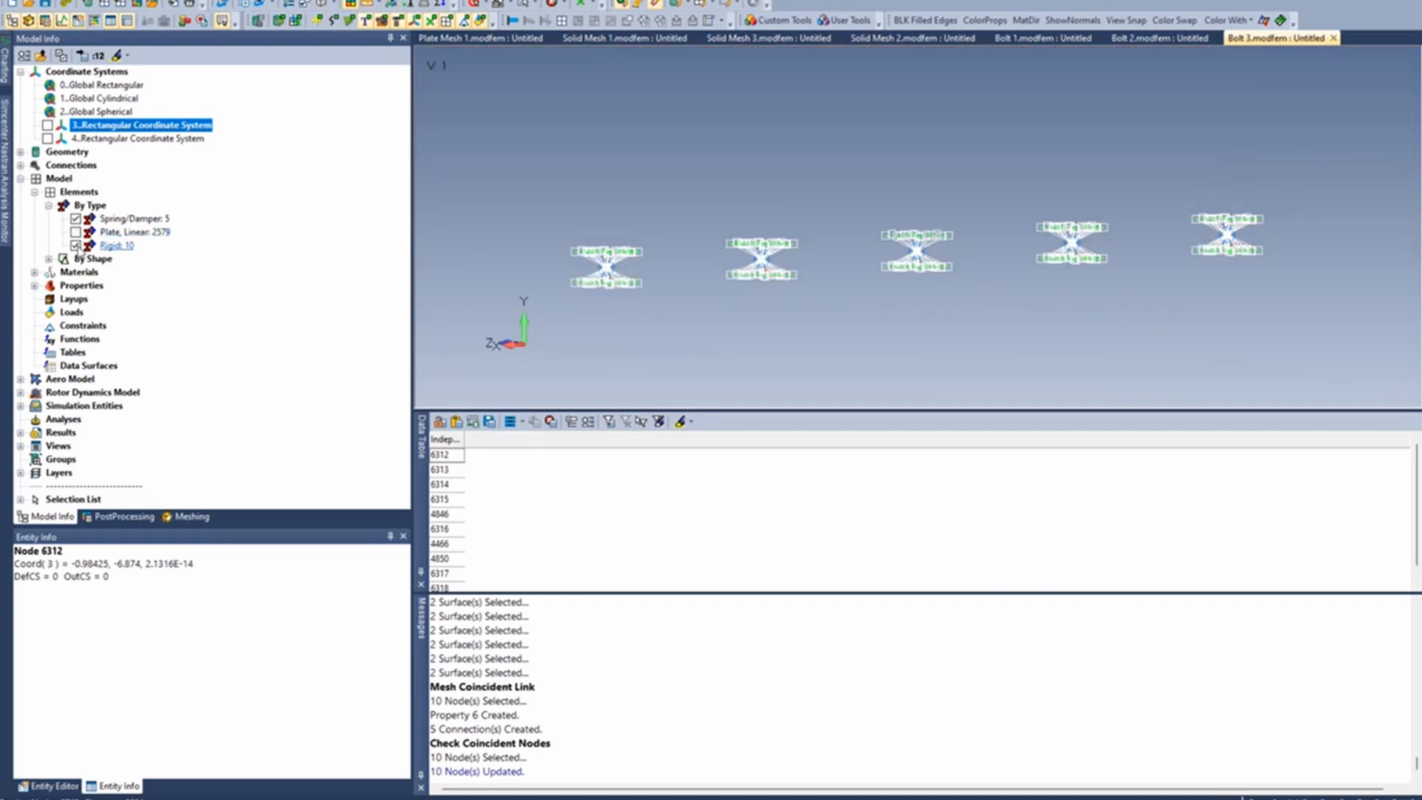
{"action": "left_click", "coordinate": [76, 245]}
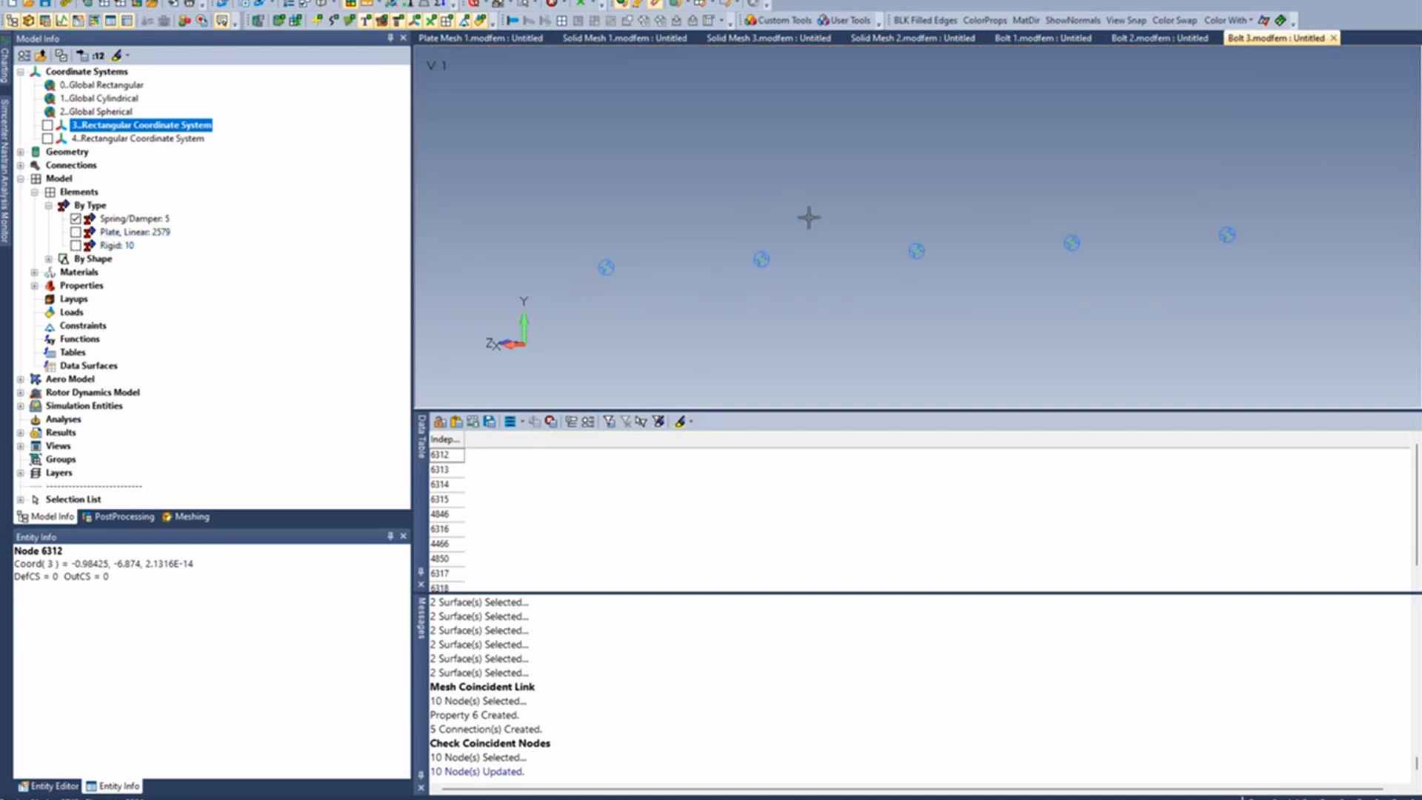
- Display the CBUSH coordinate systems on all the spring elements with the CBUSH CSys Display - Select 1 tool
{"action": "left_click", "coordinate": [798, 21]}
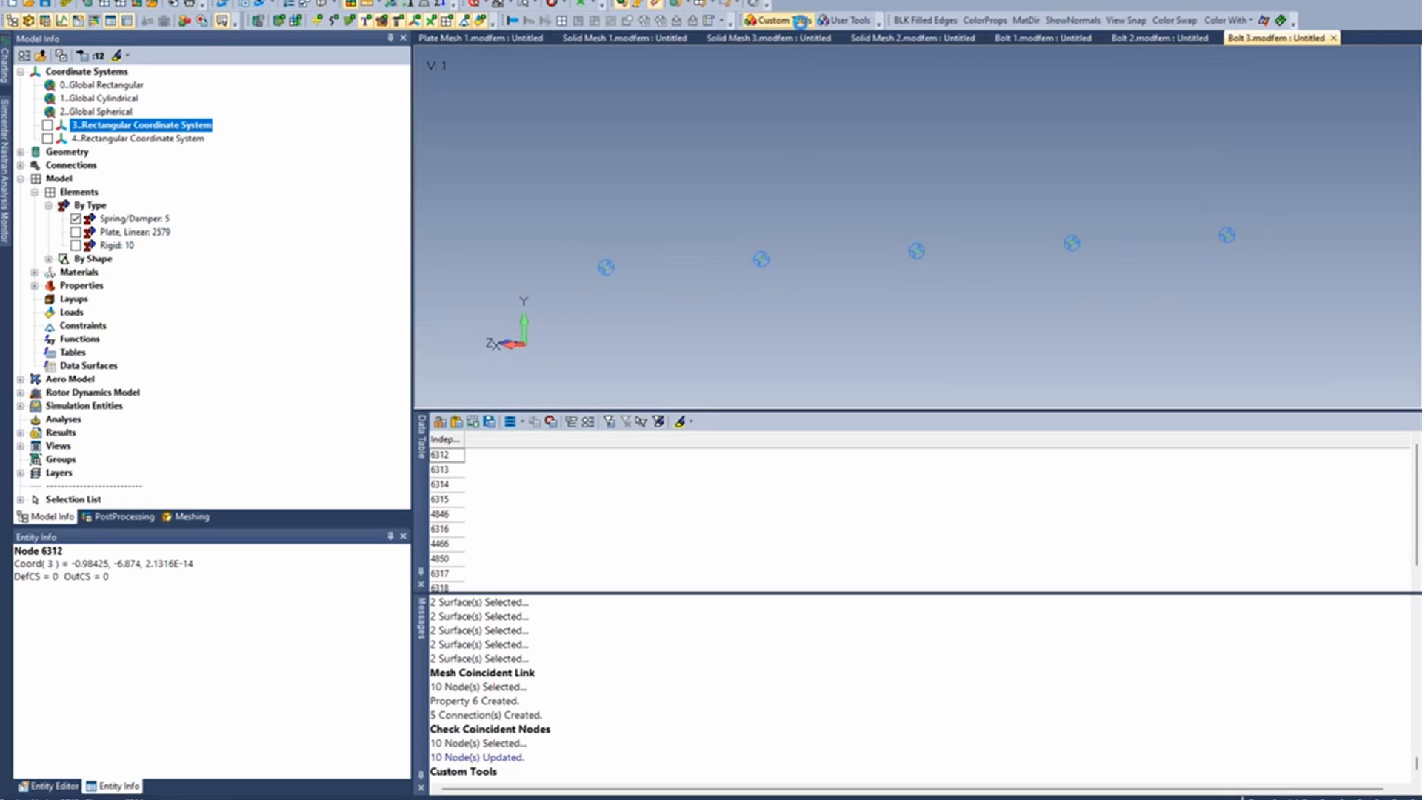
{"action": "mouse_move", "coordinate": [816, 288]}
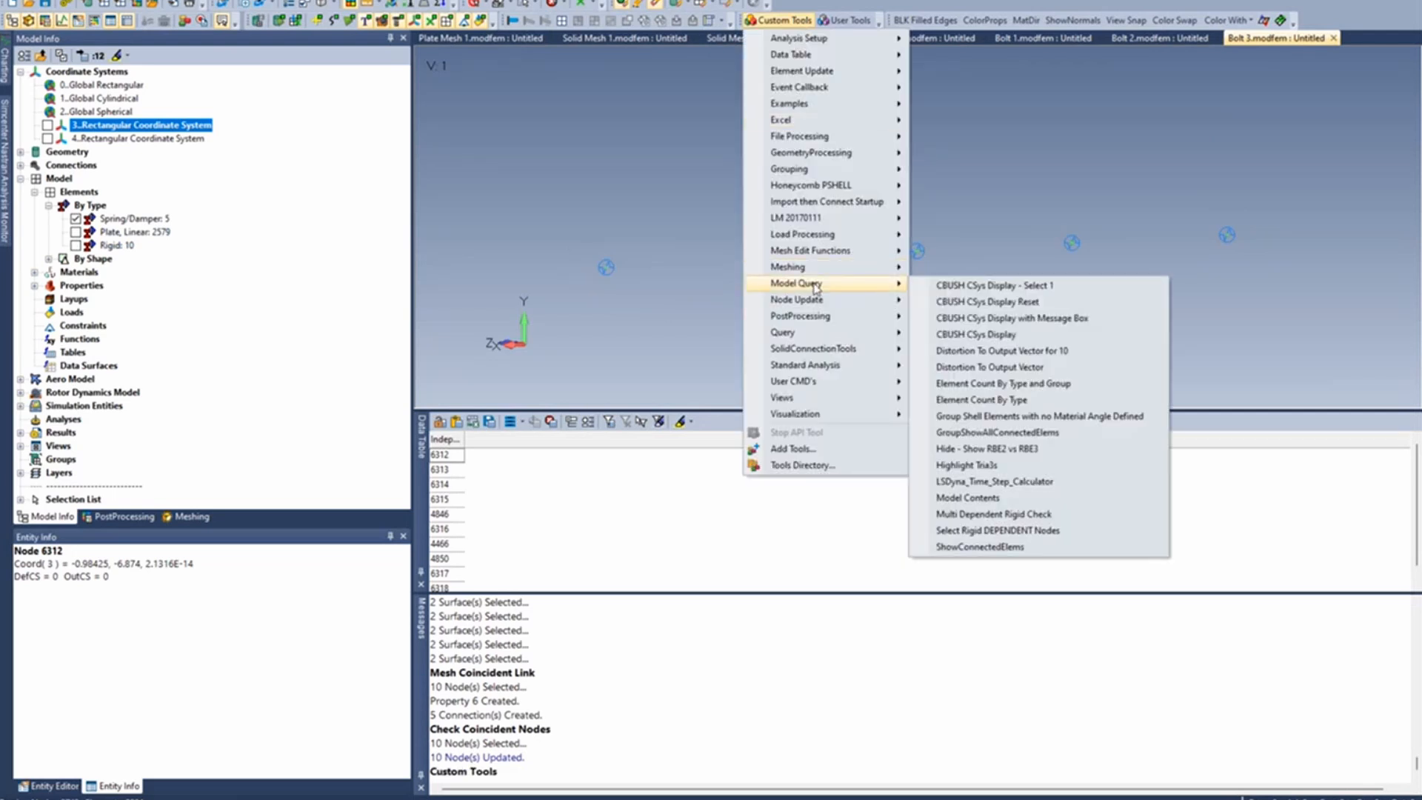
{"action": "left_click", "coordinate": [1030, 286]}
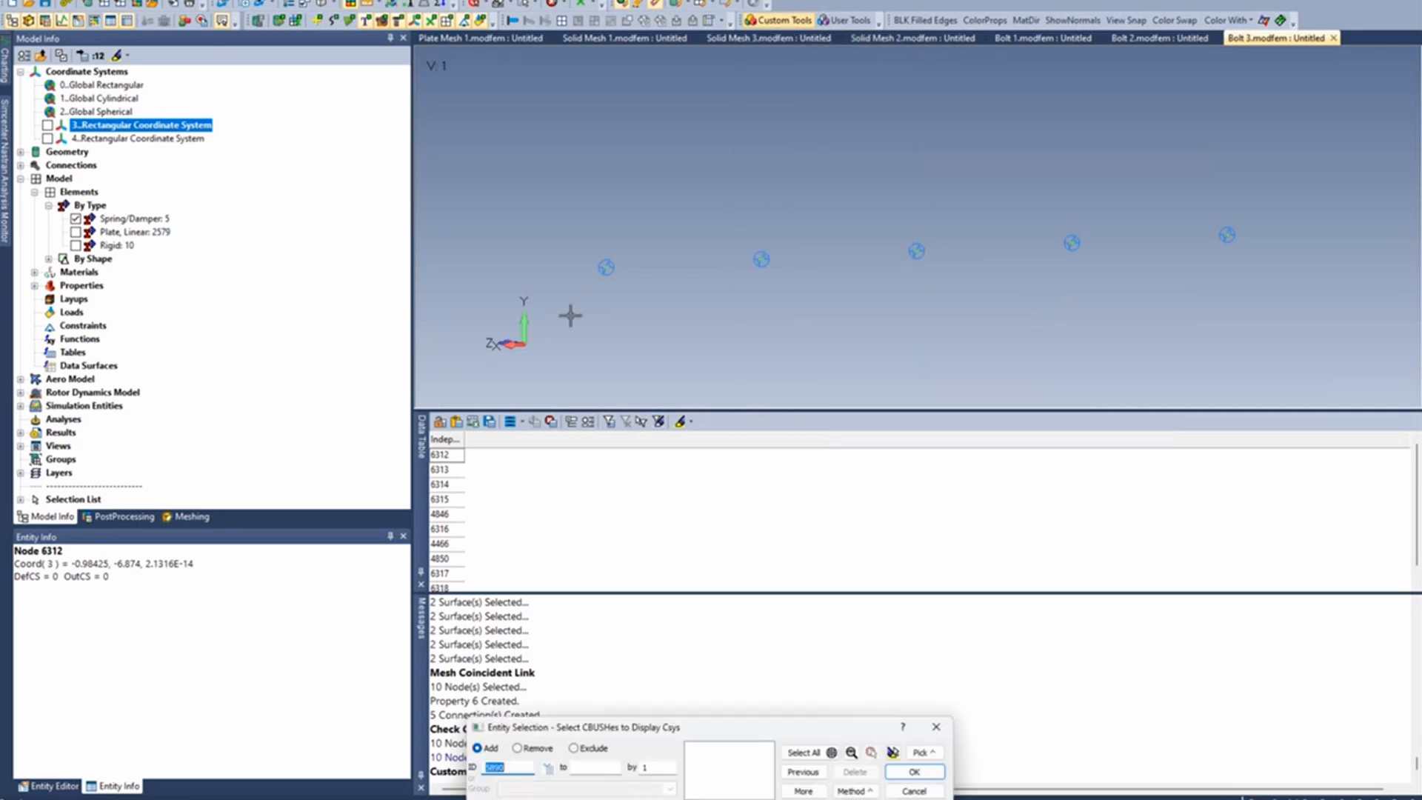
{"action": "left_click_drag", "start_coordinate": [703, 272], "coordinate": [1376, 171]}
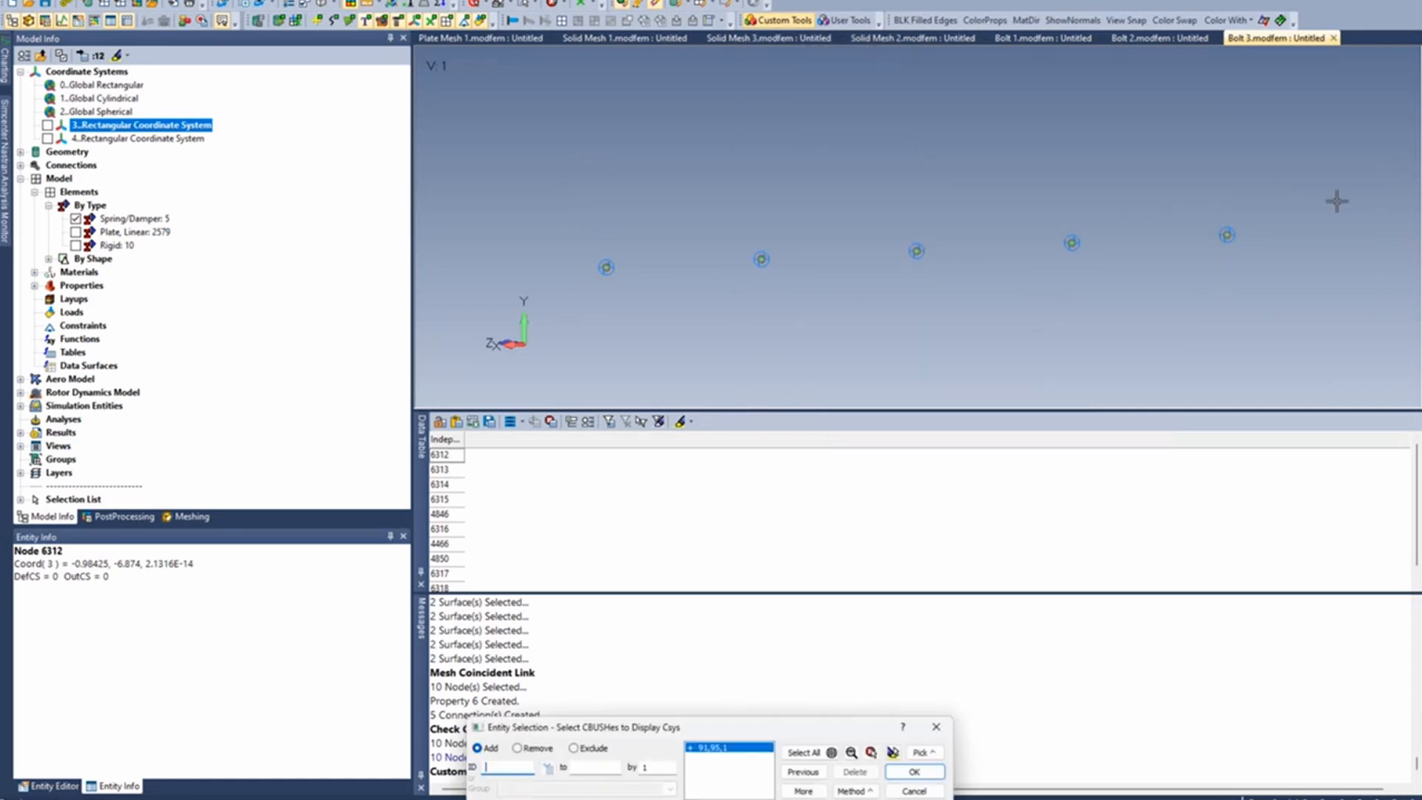
{"action": "left_click", "coordinate": [914, 771]}
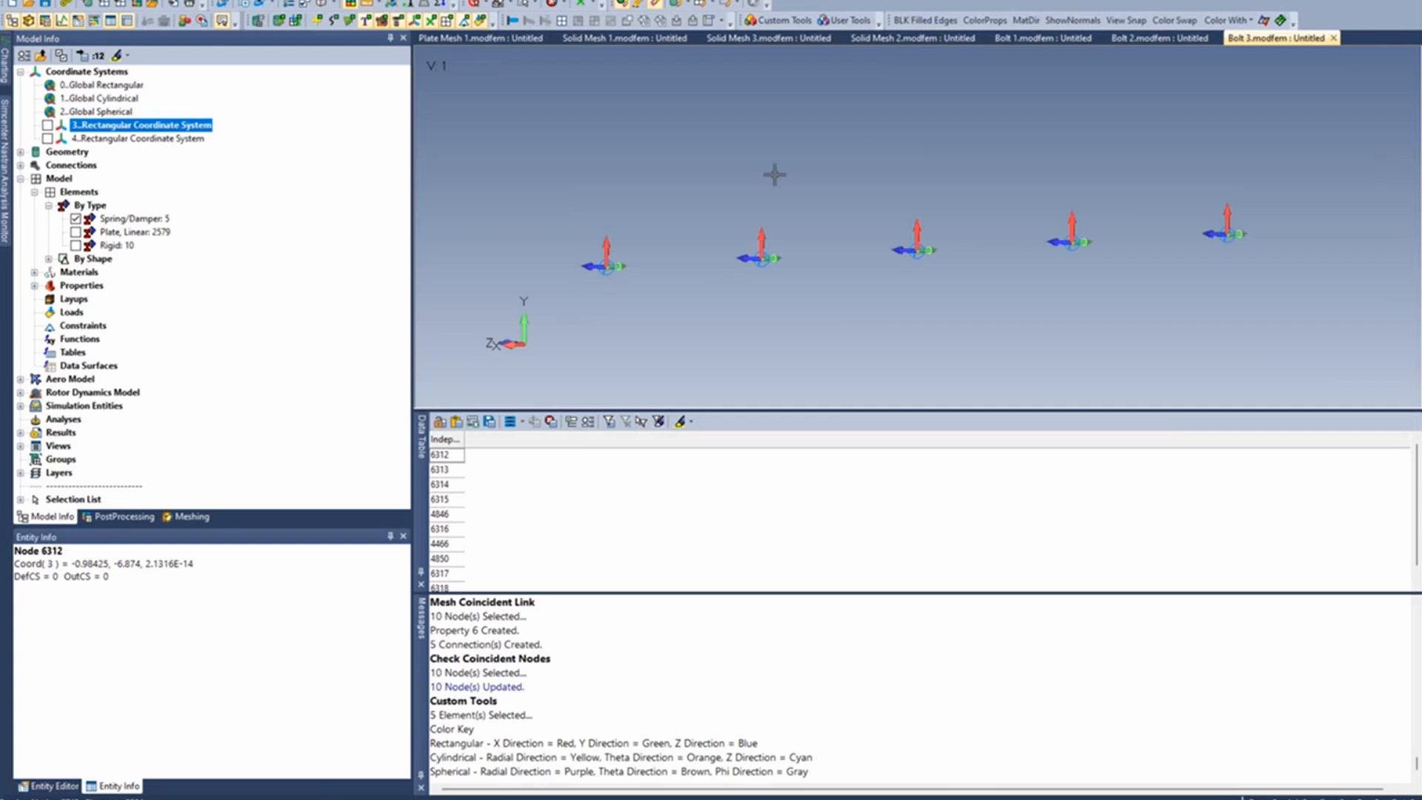
- Show the plate elements briefly to compare the CBUSH axes with the plates, and hide them again
{"action": "middle_click_drag", "start_coordinate": [763, 215], "coordinate": [746, 230]}
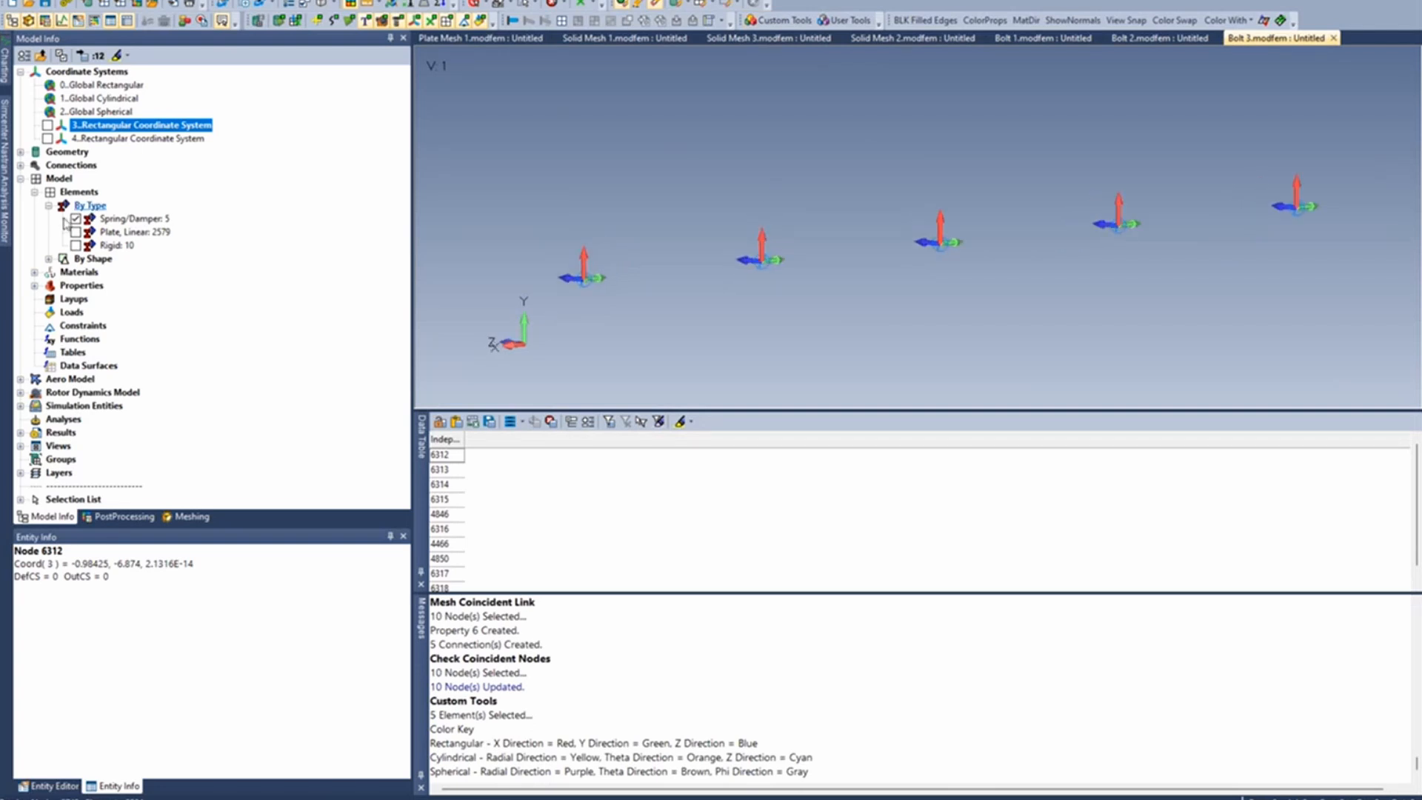
{"action": "left_click", "coordinate": [75, 232]}
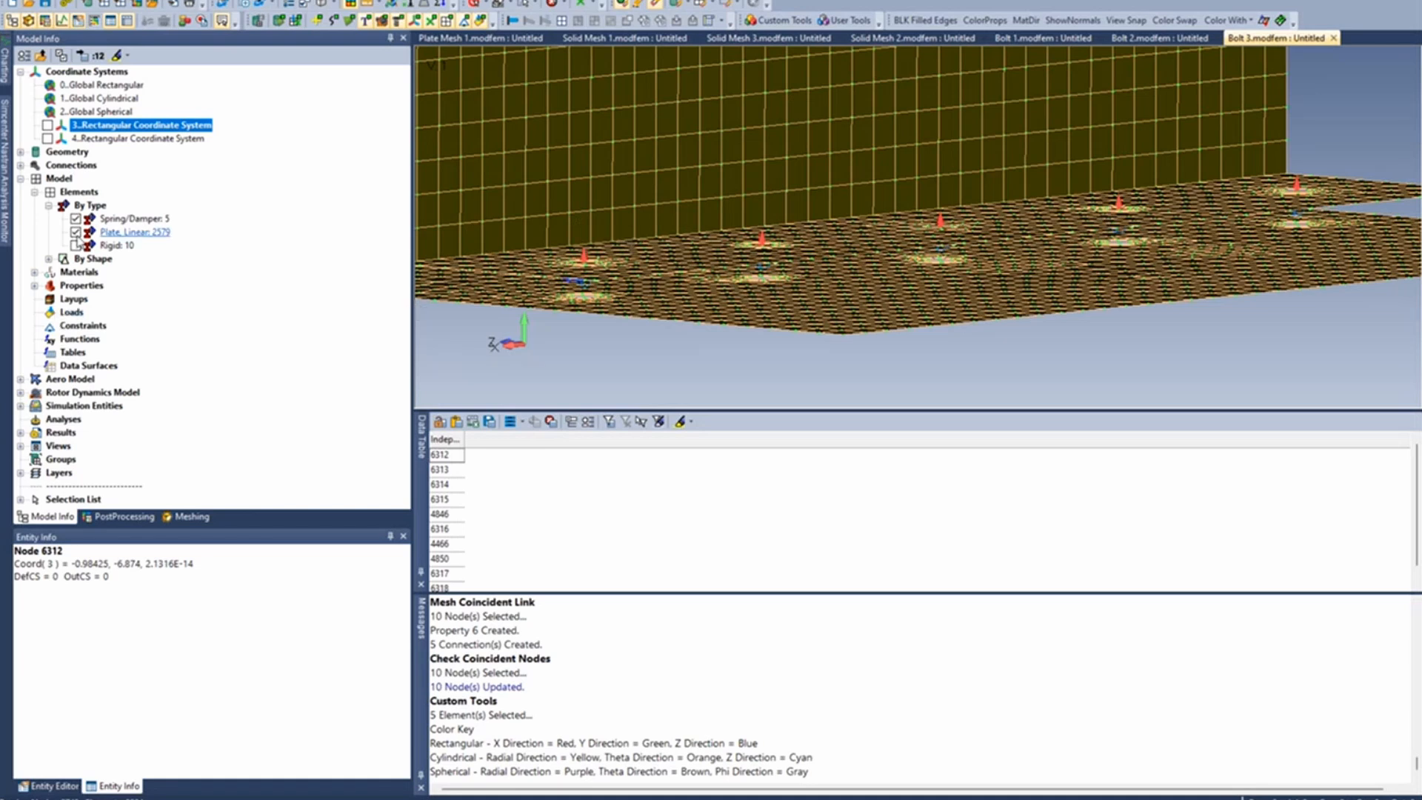
{"action": "left_click", "coordinate": [76, 231]}
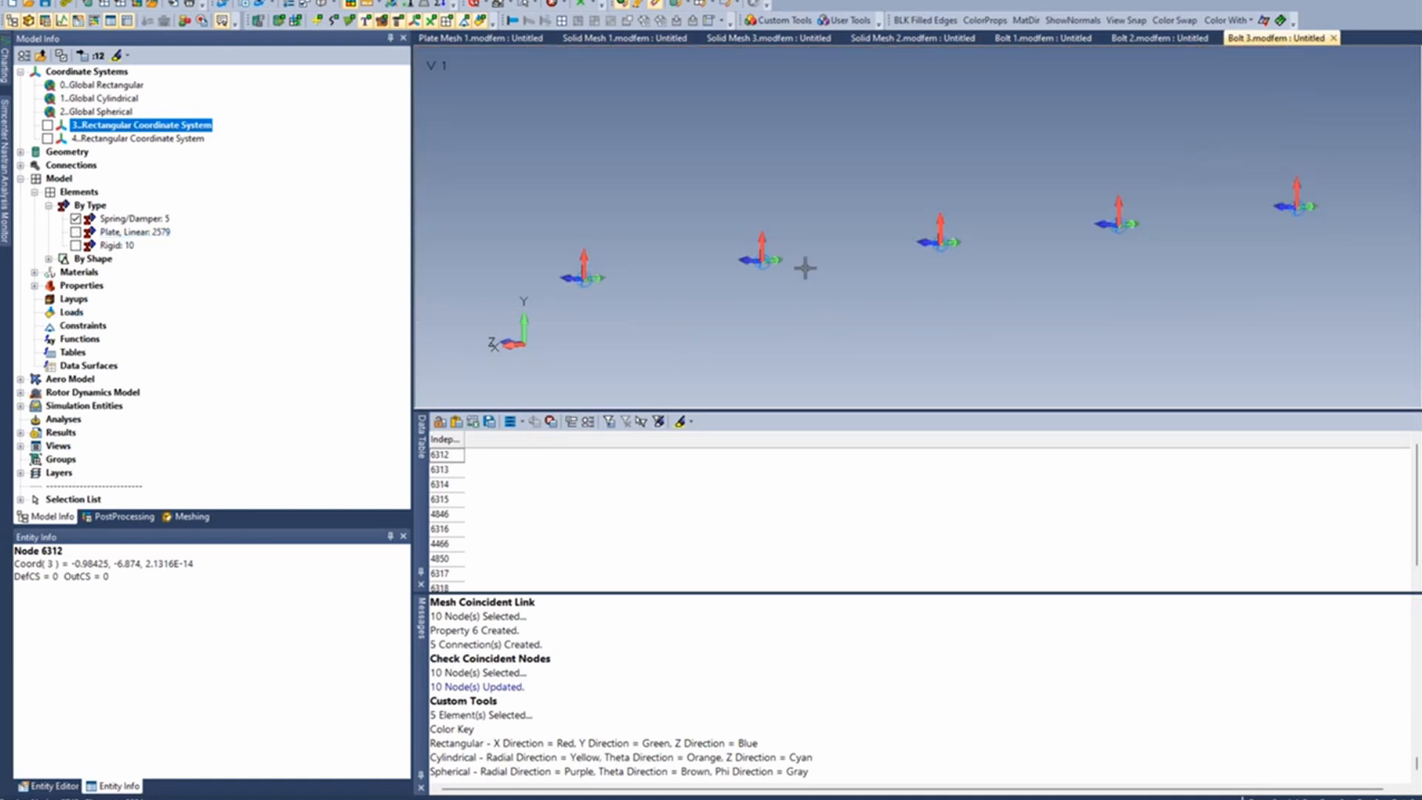
- Clear the displayed CBUSH coordinate systems from the spring elements with the CBUSH CSys Display Reset custom tool
{"action": "left_click", "coordinate": [779, 20]}
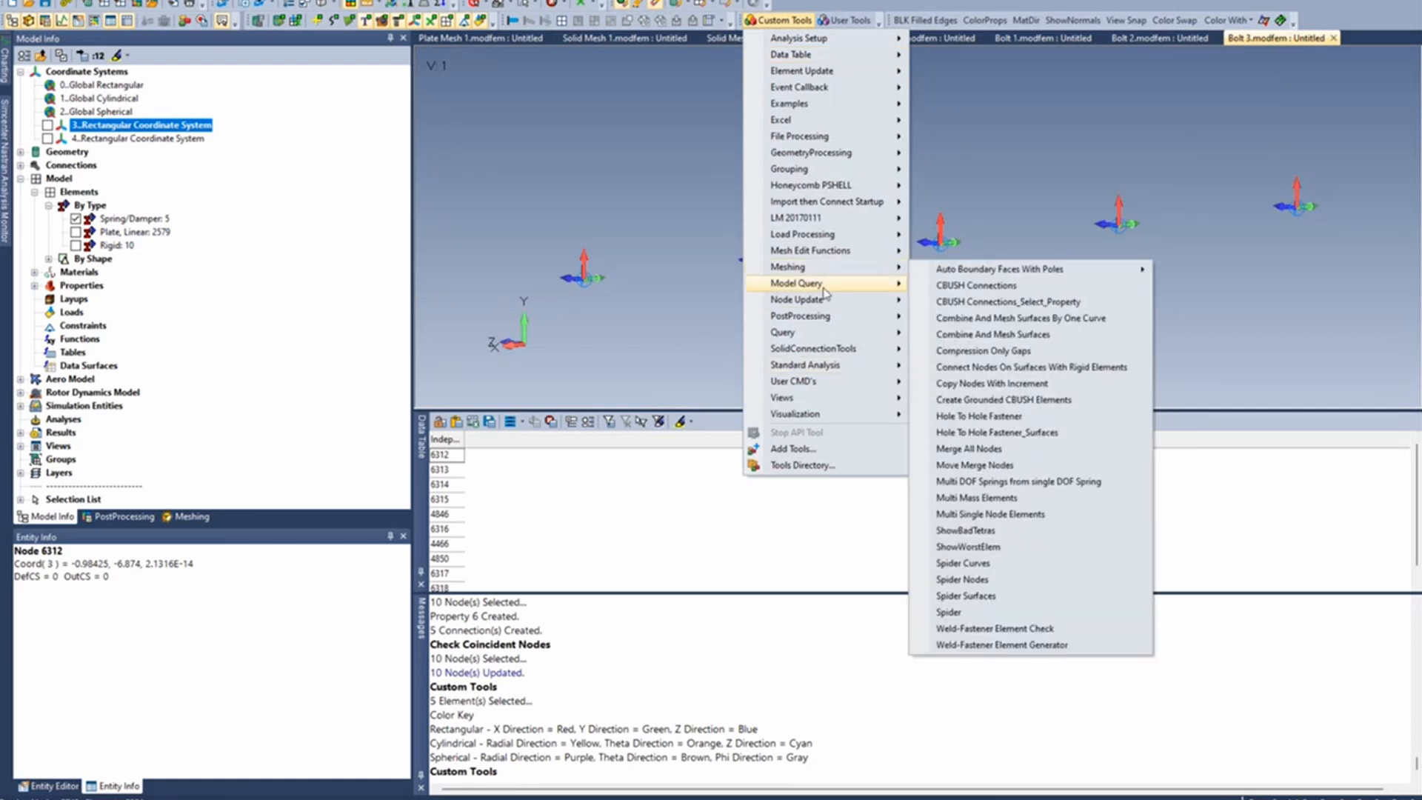
{"action": "mouse_move", "coordinate": [824, 290]}
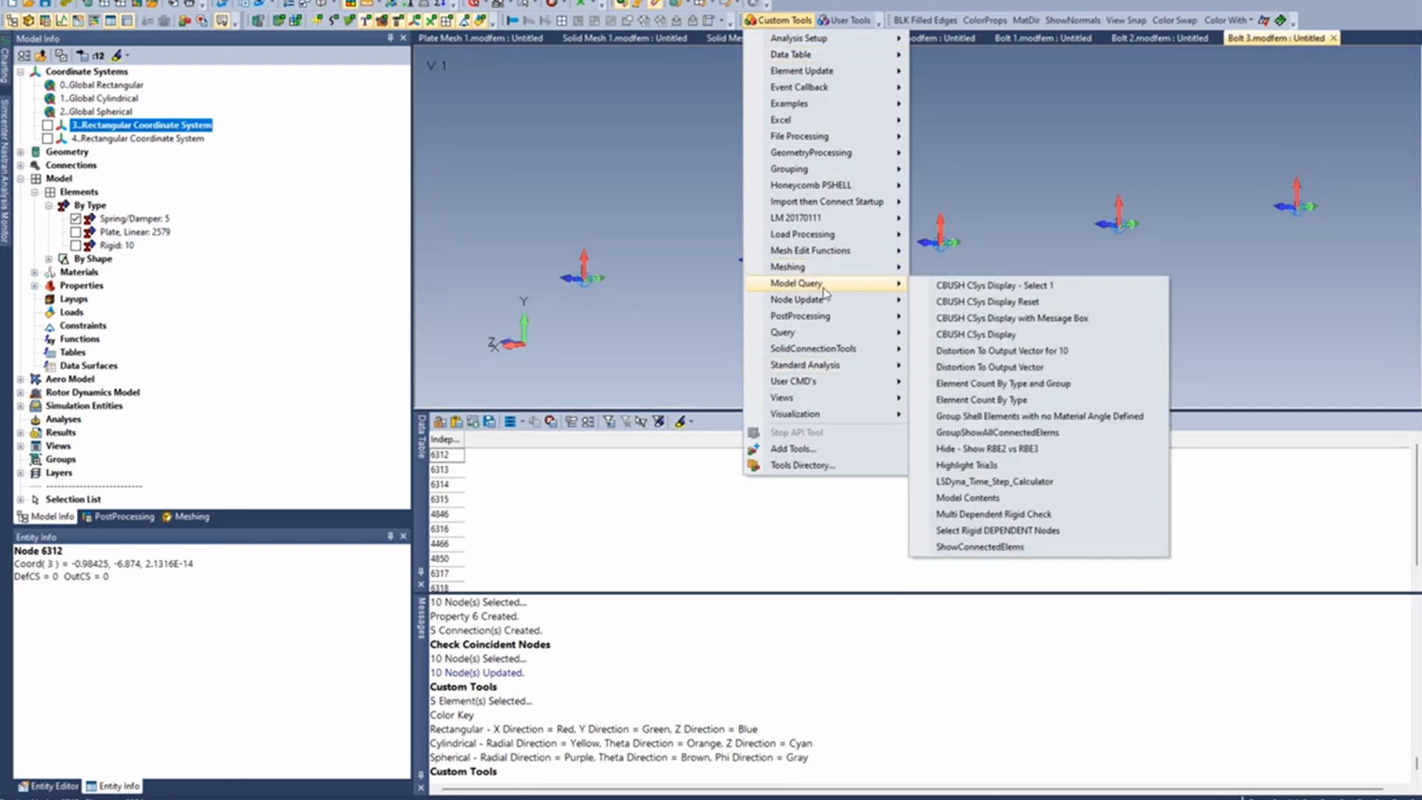
{"action": "left_click", "coordinate": [972, 303]}
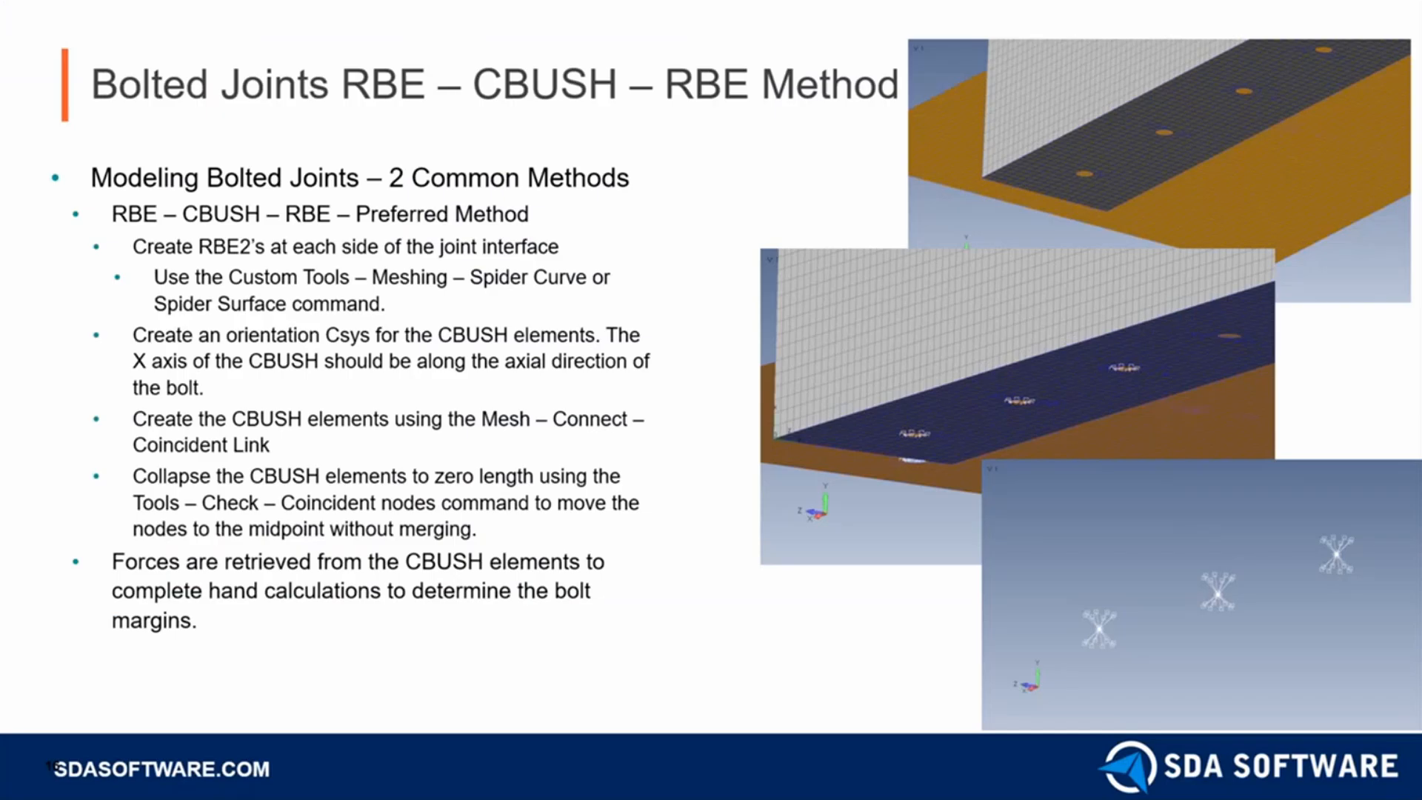
{"action": "left_click", "coordinate": [565, 485]}
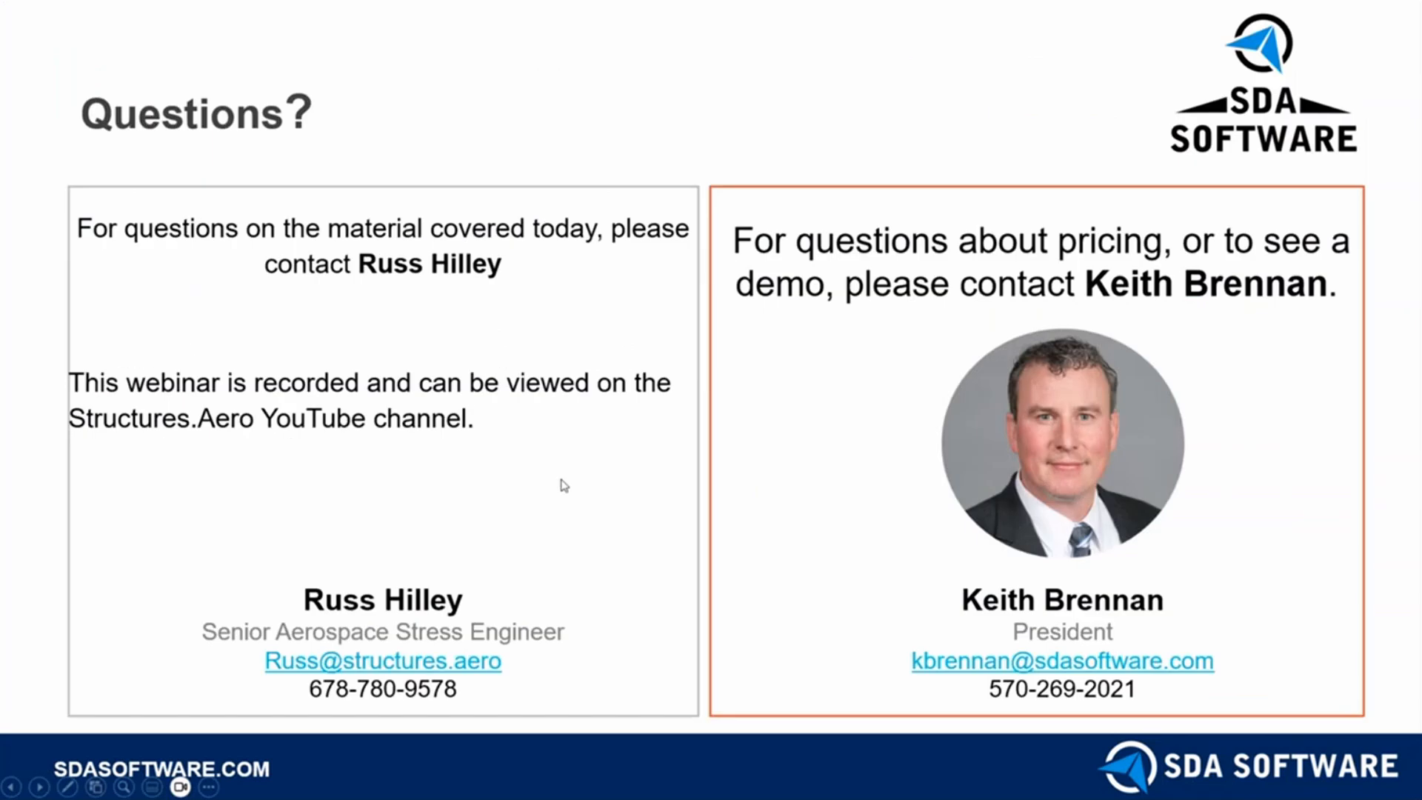
{"action": "key", "text": "Left"}
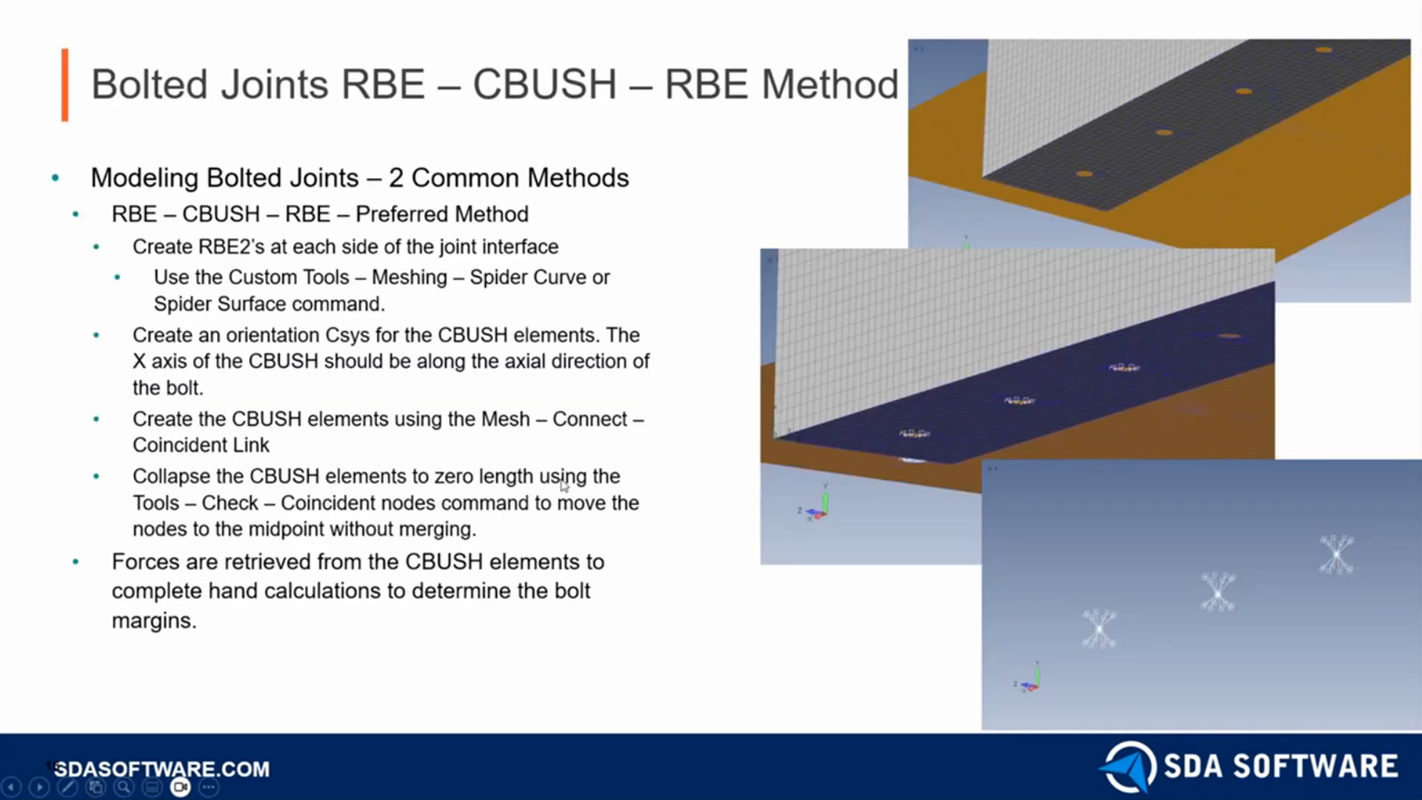
{"action": "key", "text": "Right"}
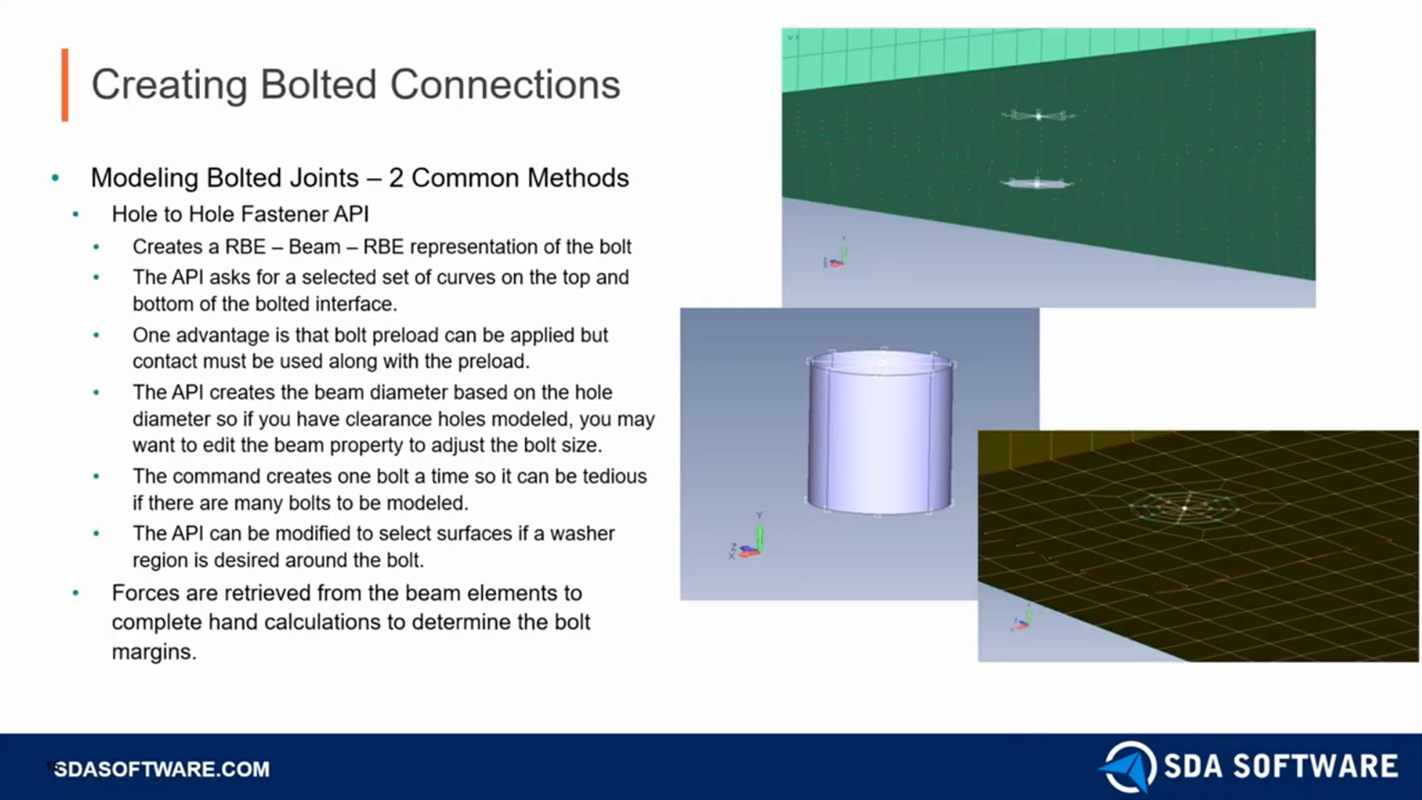
{"action": "key", "text": "Left"}
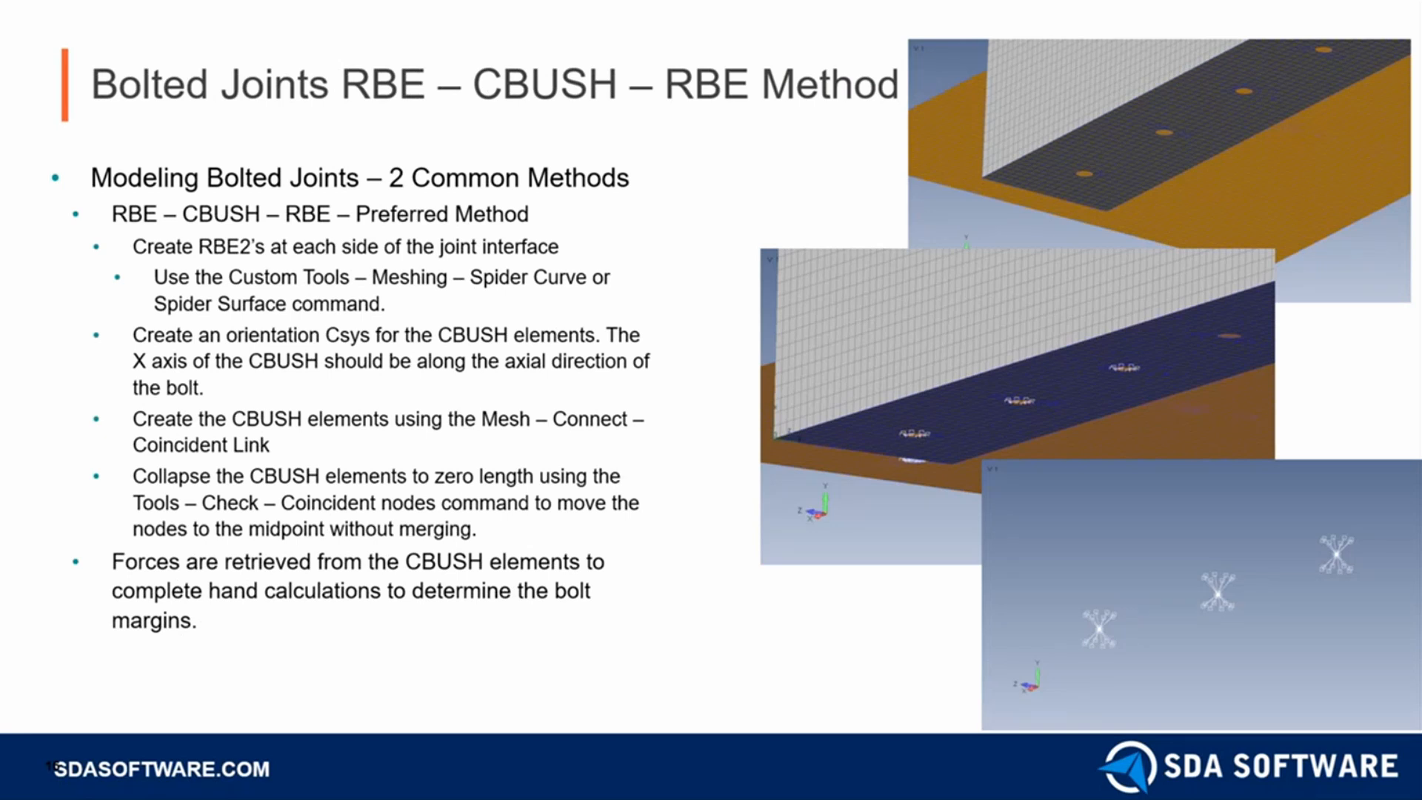
{"action": "key", "text": "Right"}
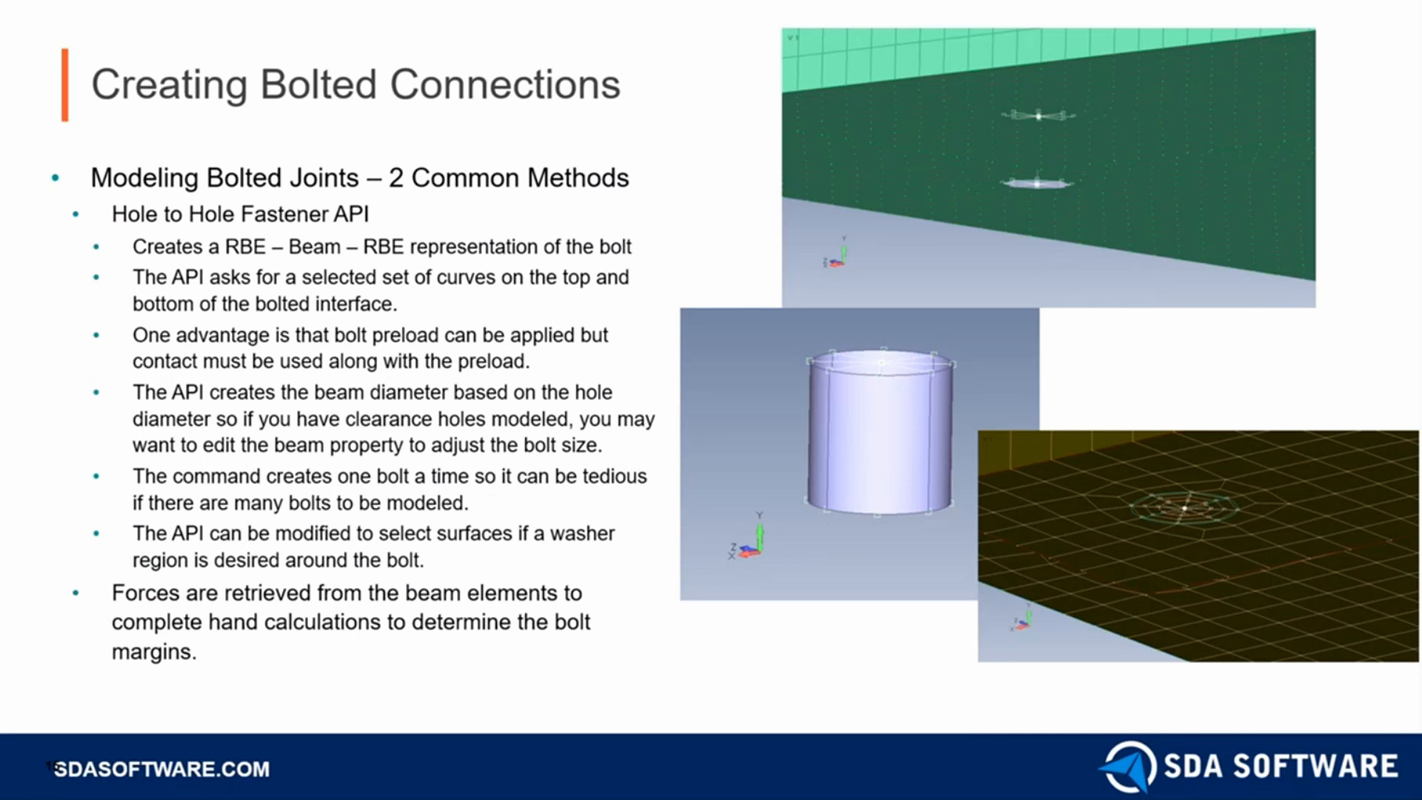
{"action": "key", "text": "Left"}
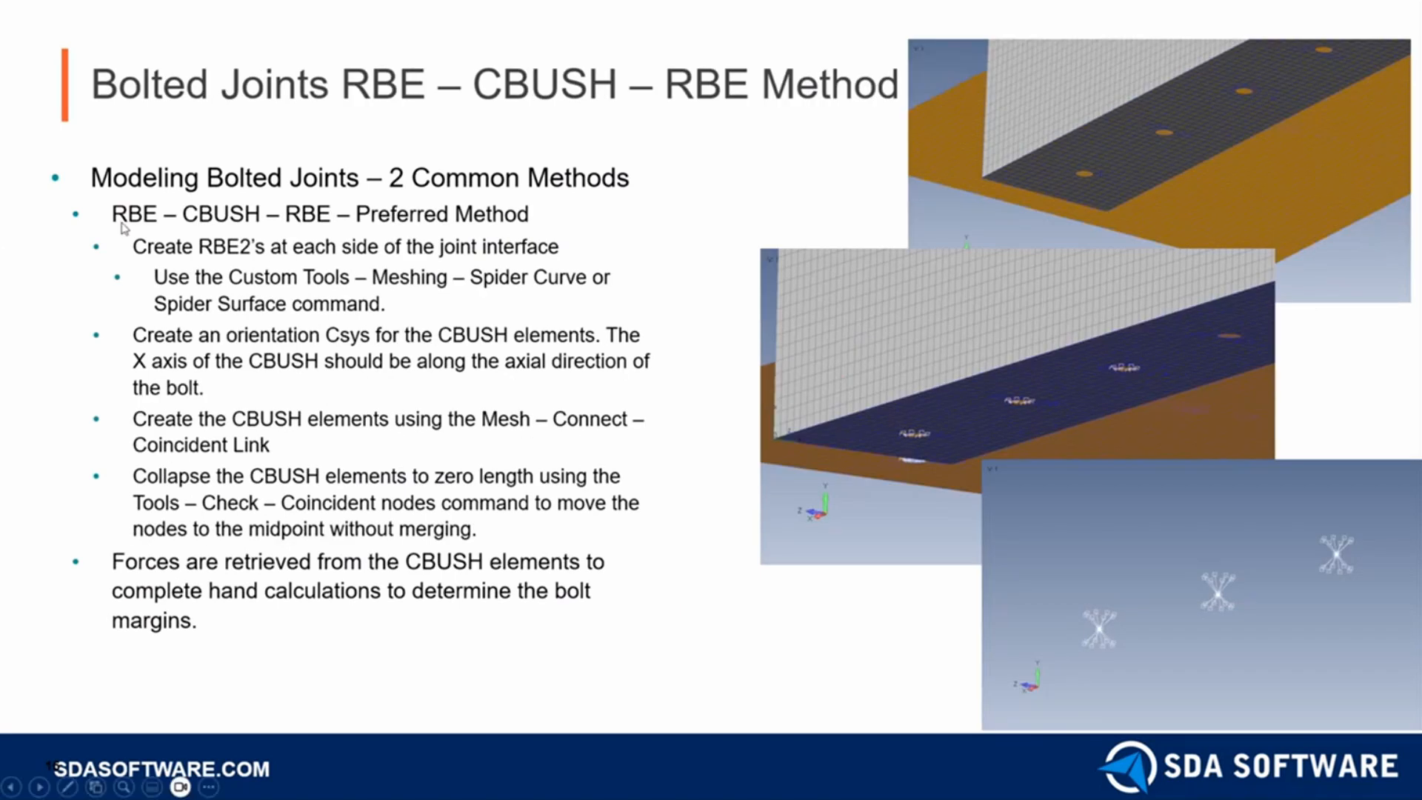
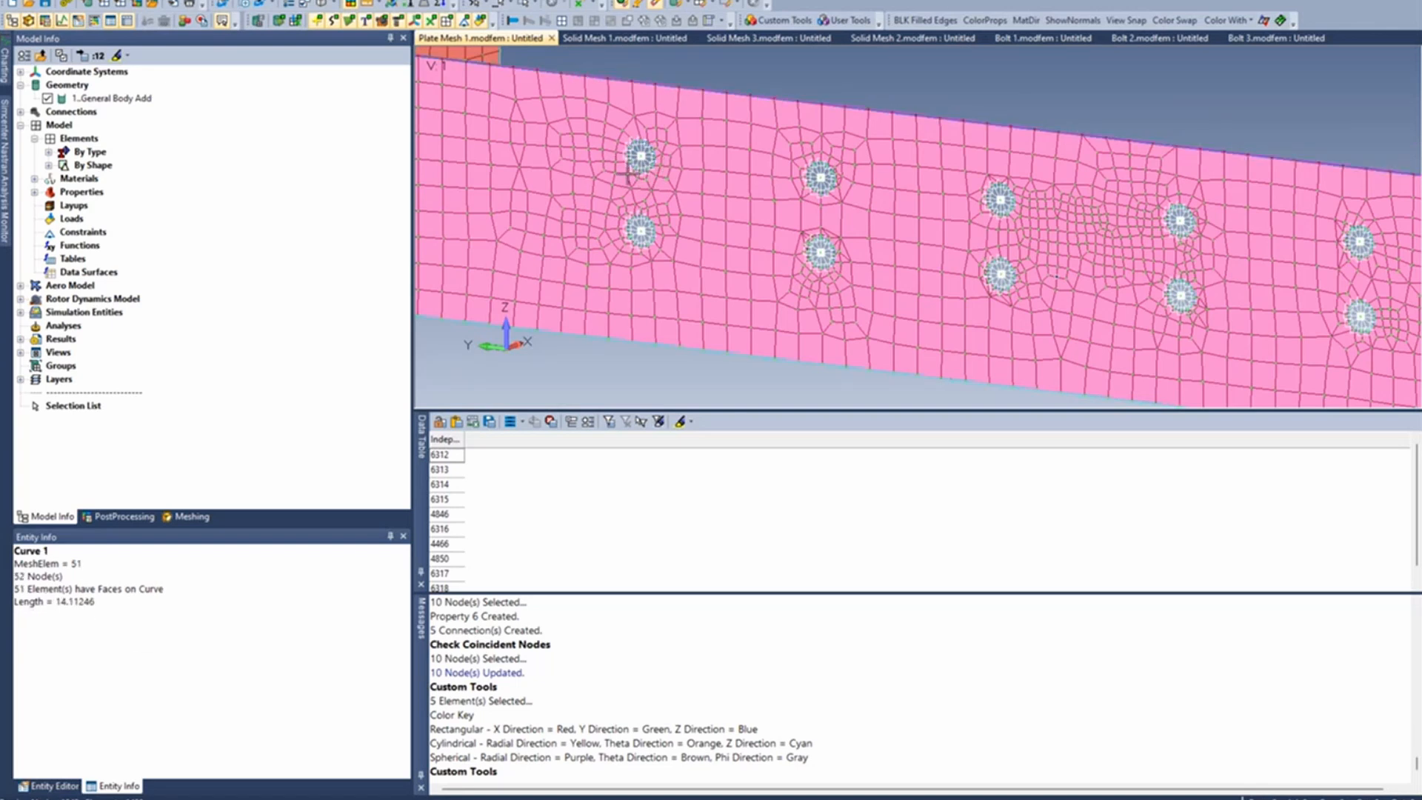
- Snap the view square to the plate and delete the two rigid spider elements in the leftmost pair of bolt holes
{"action": "scroll", "coordinate": [628, 174], "scroll_direction": "up", "scroll_amount": 5}
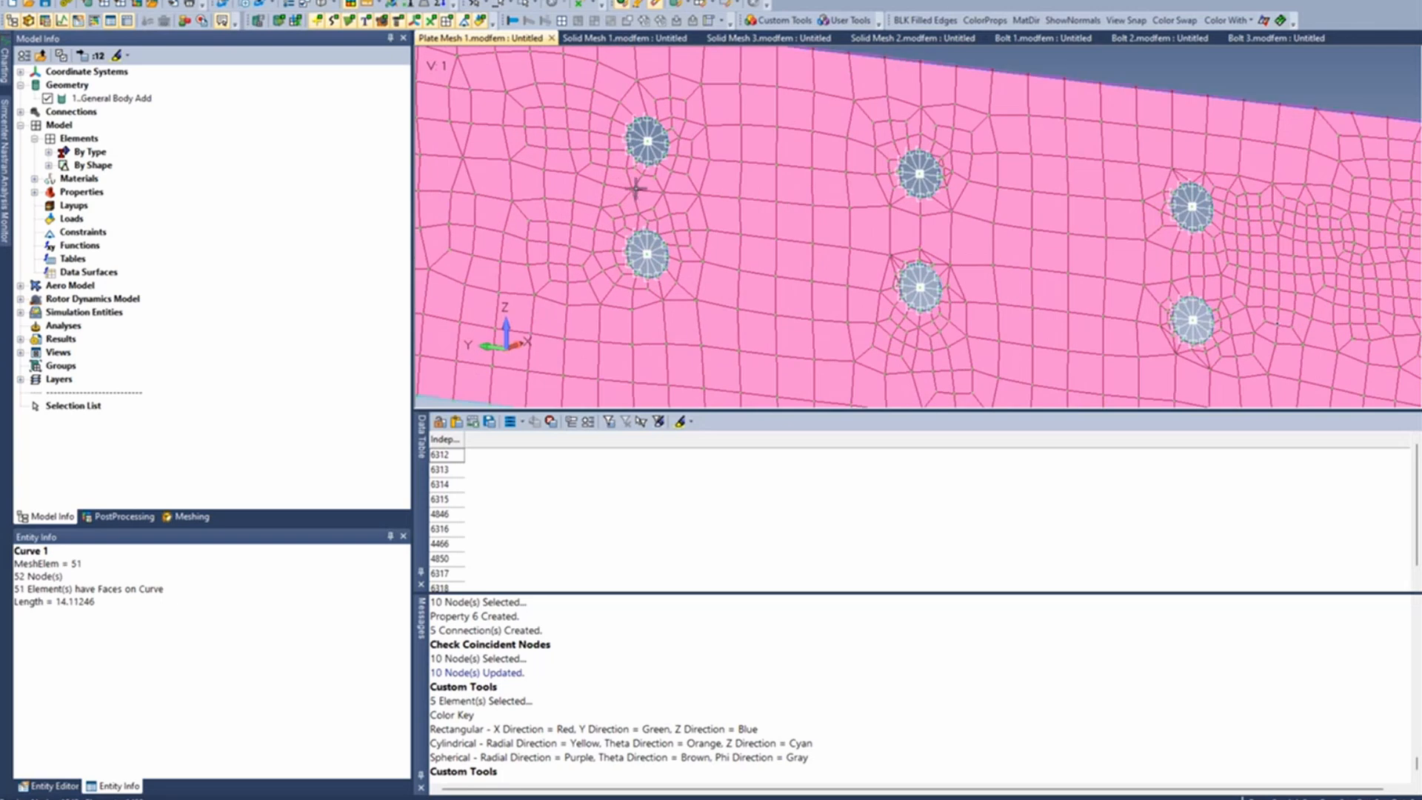
{"action": "mouse_move", "coordinate": [627, 228]}
{"action": "middle_mouse_down"}
{"action": "mouse_move", "coordinate": [593, 229]}
{"action": "mouse_move", "coordinate": [631, 209]}
{"action": "middle_mouse_up"}
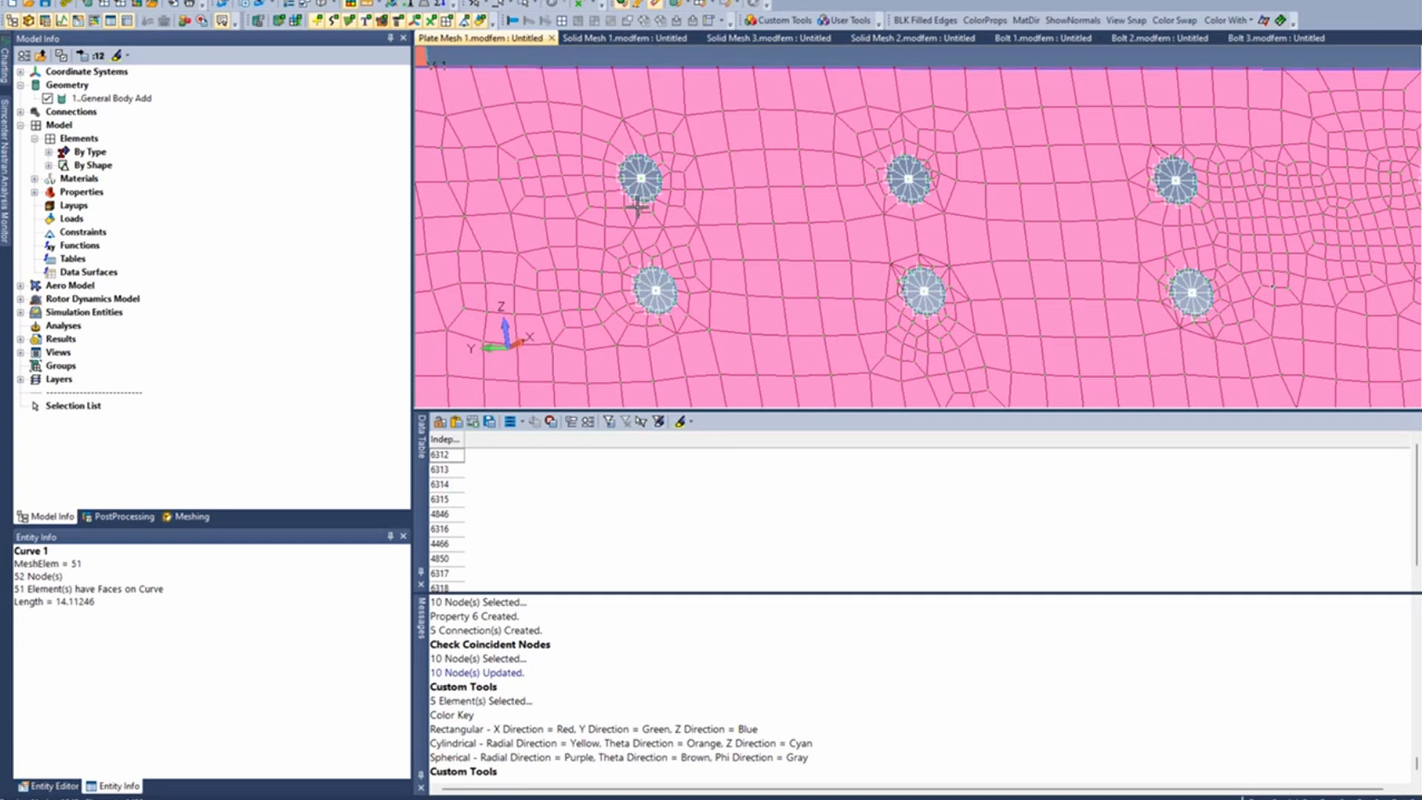
{"action": "middle_click_drag", "start_coordinate": [639, 210], "coordinate": [733, 177]}
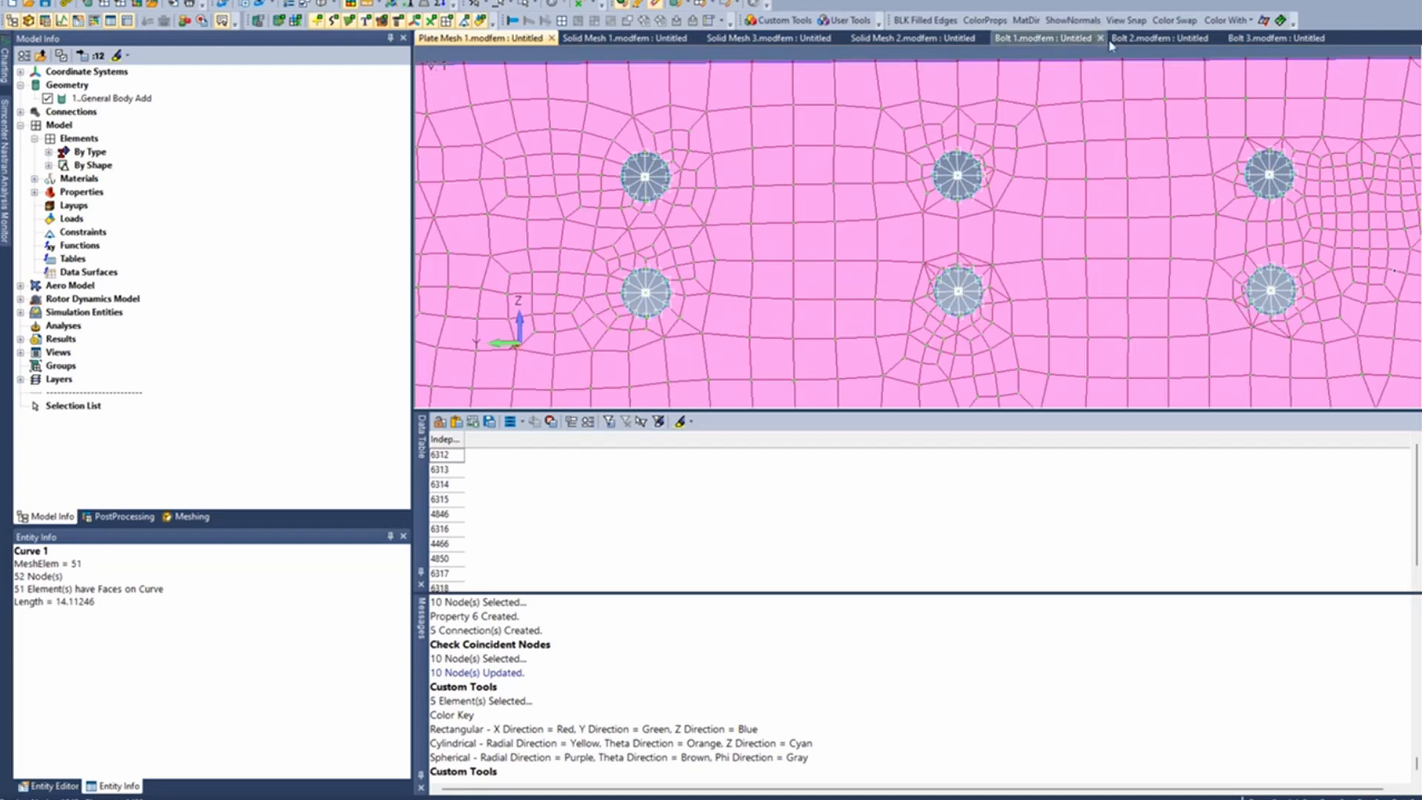
{"action": "left_click", "coordinate": [1126, 20]}
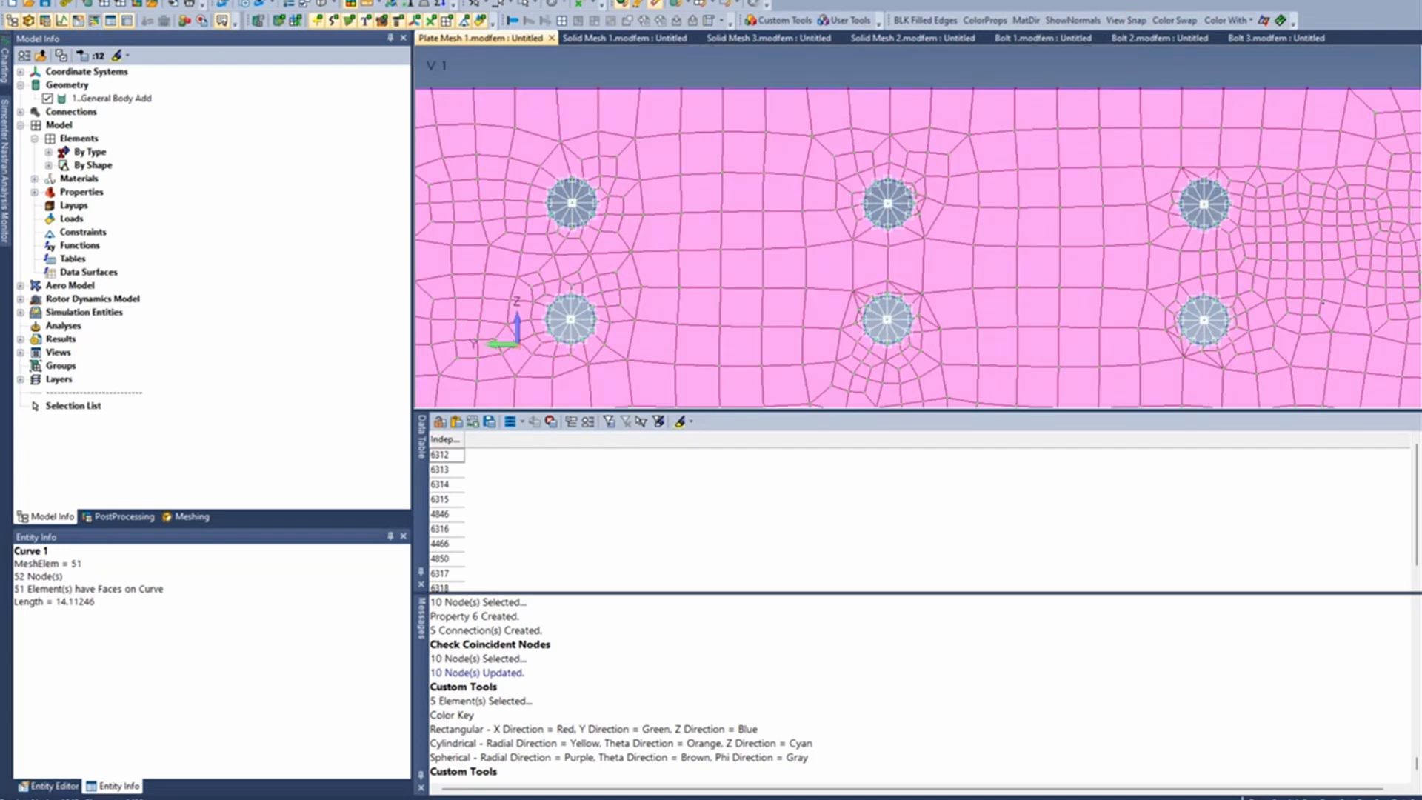
{"action": "left_click", "coordinate": [323, 0]}
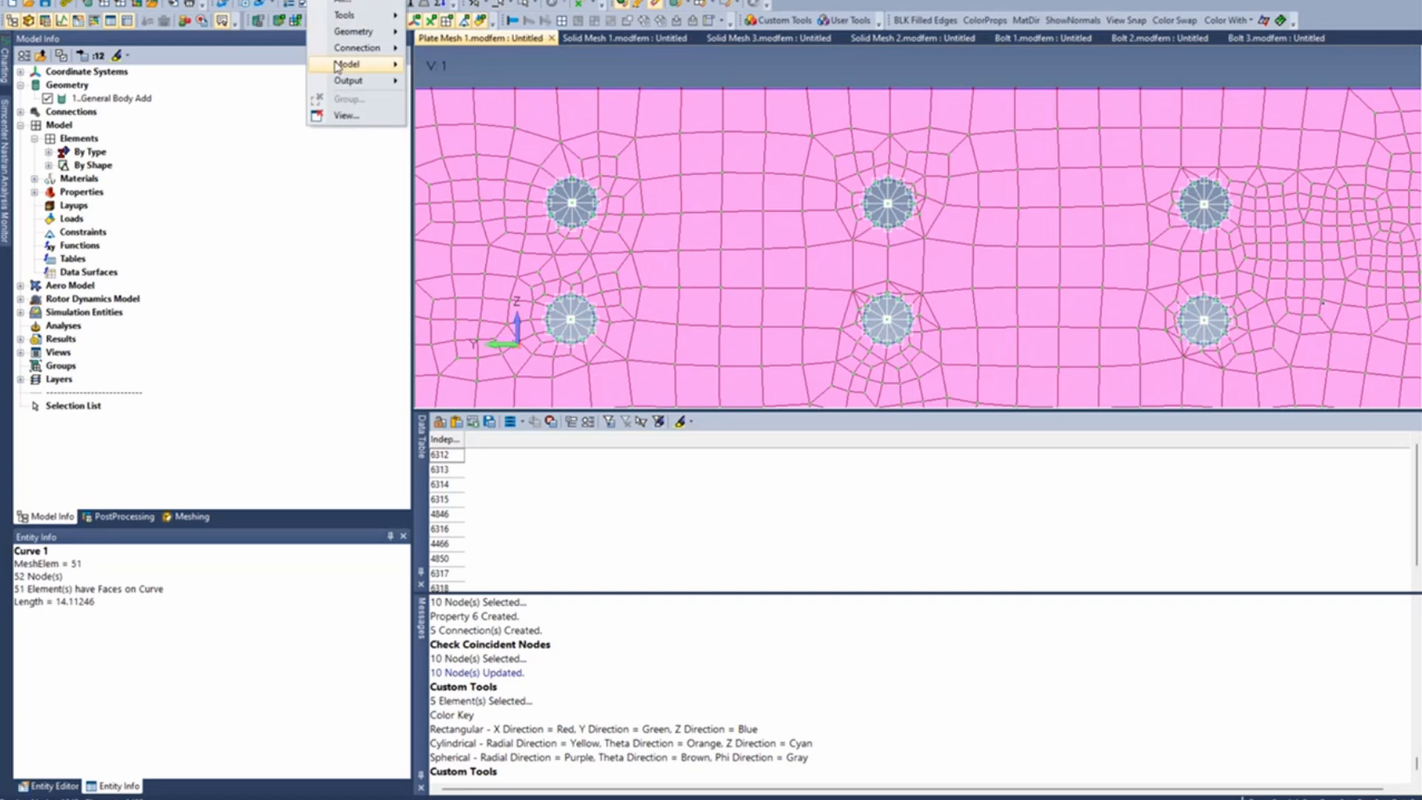
{"action": "mouse_move", "coordinate": [337, 65]}
{"action": "left_click", "coordinate": [466, 83]}
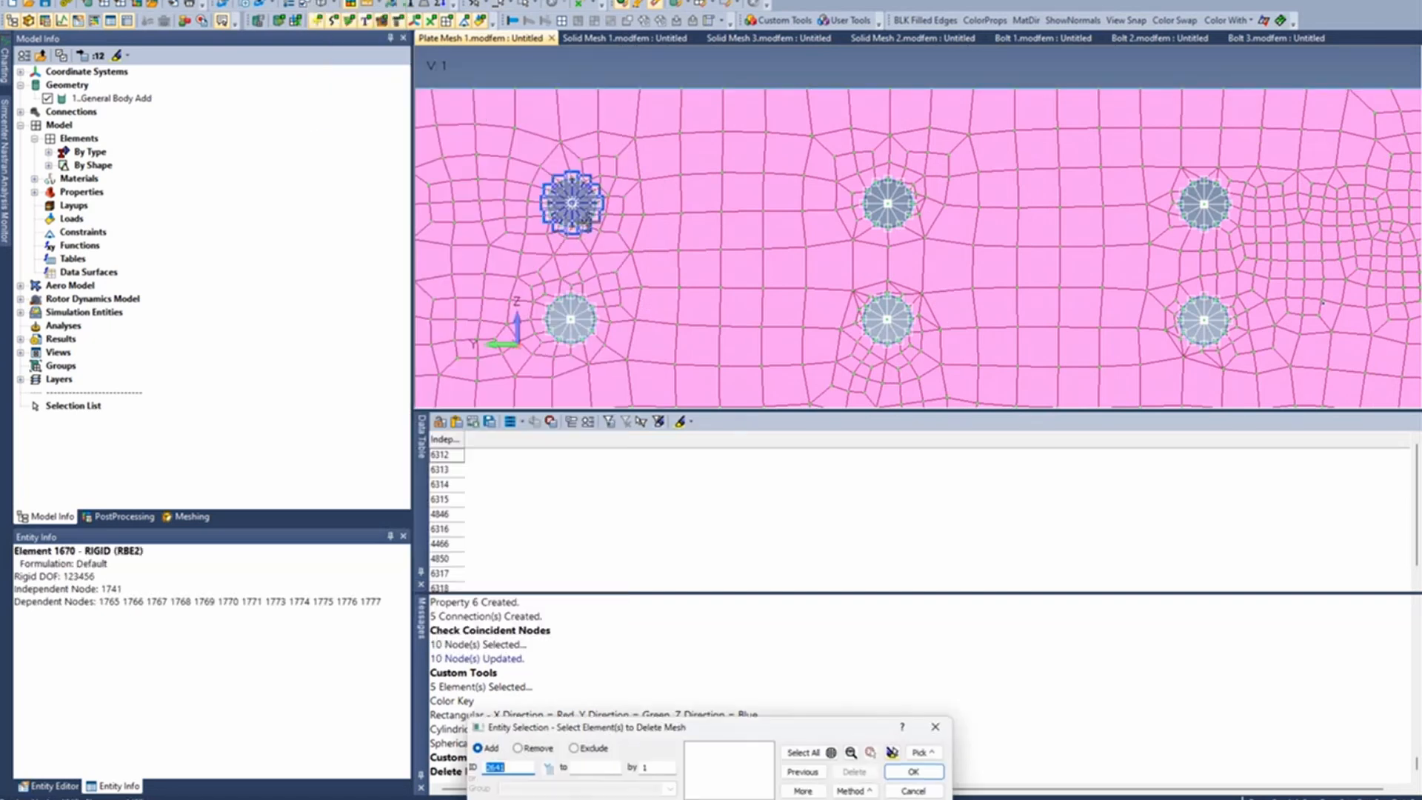
{"action": "left_click", "coordinate": [571, 203]}
{"action": "left_click", "coordinate": [567, 326]}
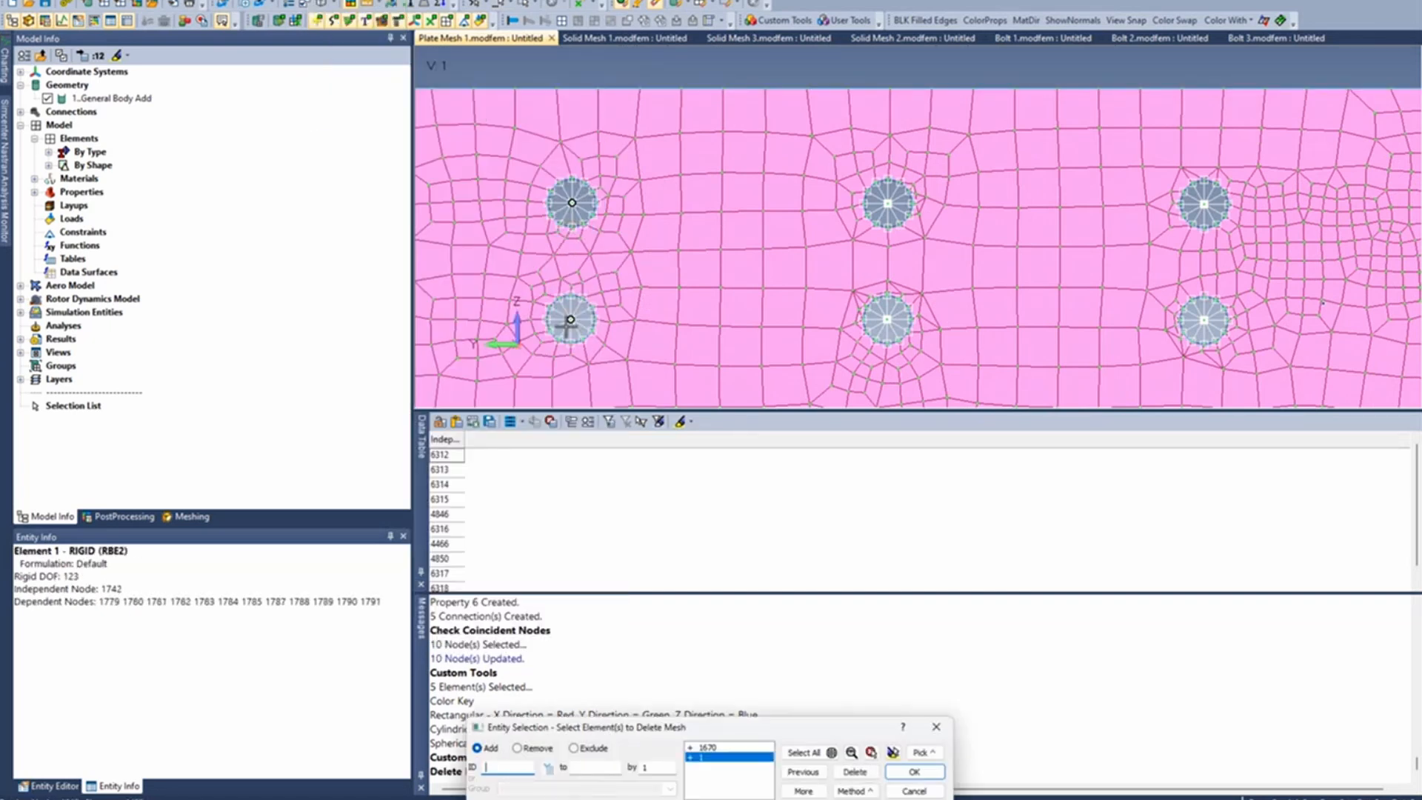
{"action": "key", "text": "Return"}
{"action": "left_click", "coordinate": [713, 407]}
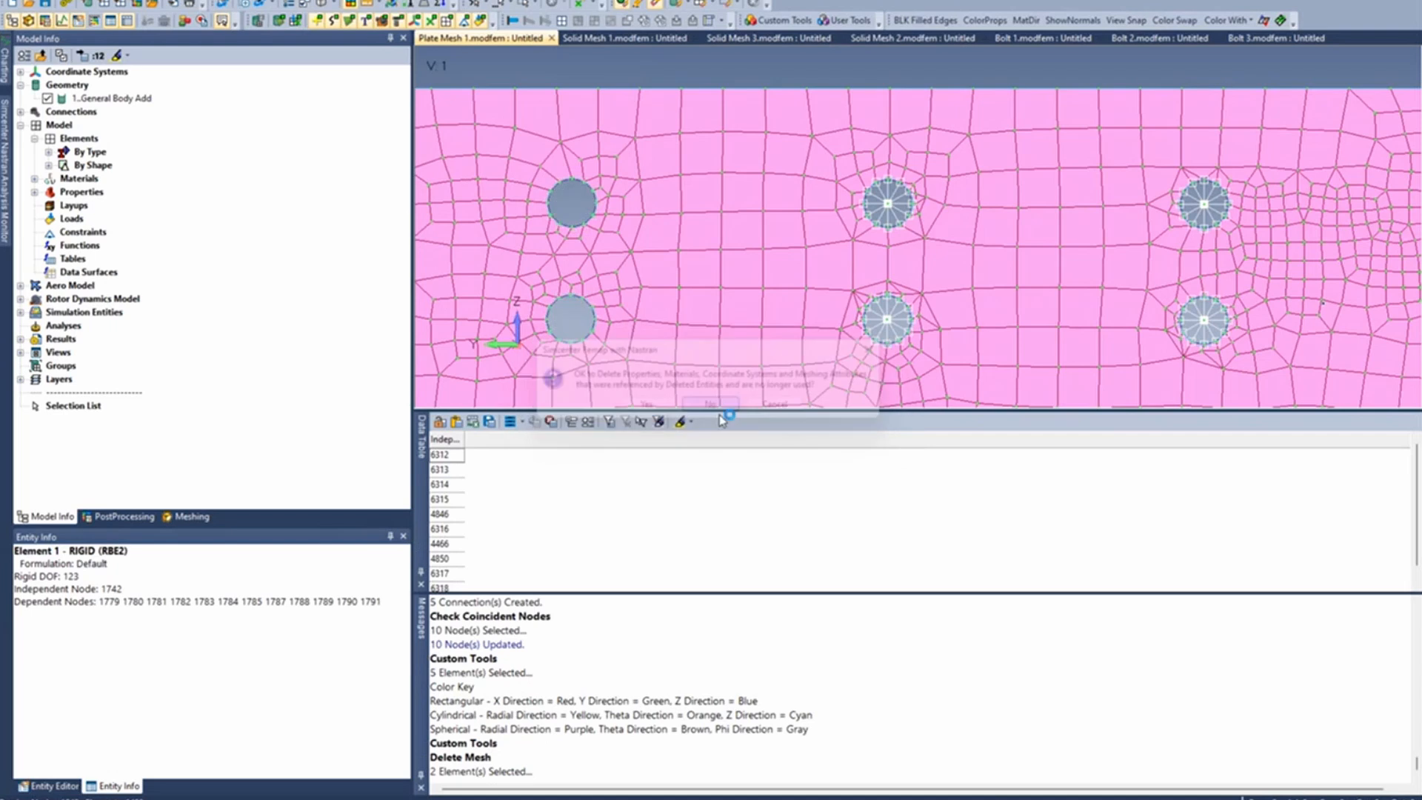
- Create a new group in the plate mesh model
{"action": "right_click", "coordinate": [61, 365]}
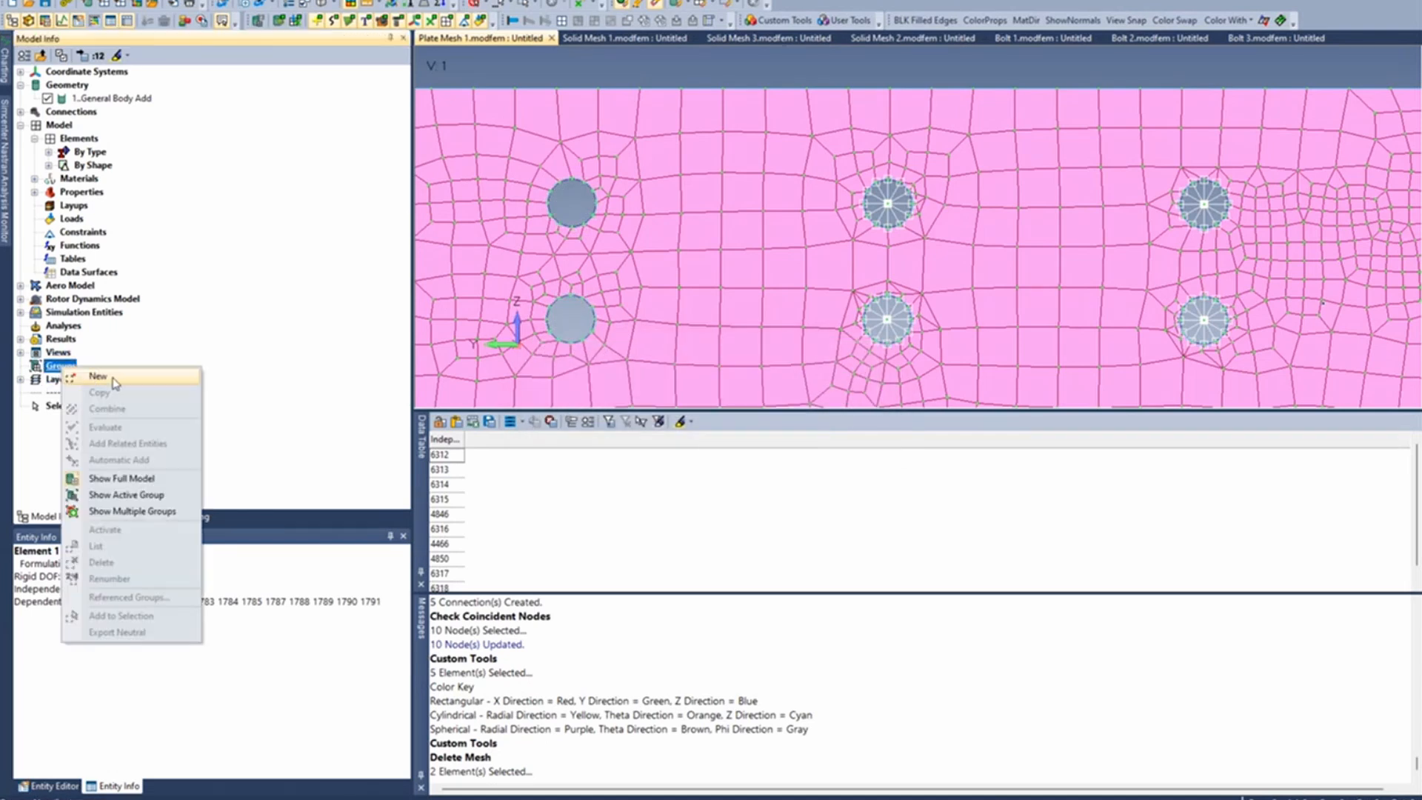
{"action": "left_click", "coordinate": [98, 376]}
{"action": "left_click", "coordinate": [767, 788]}
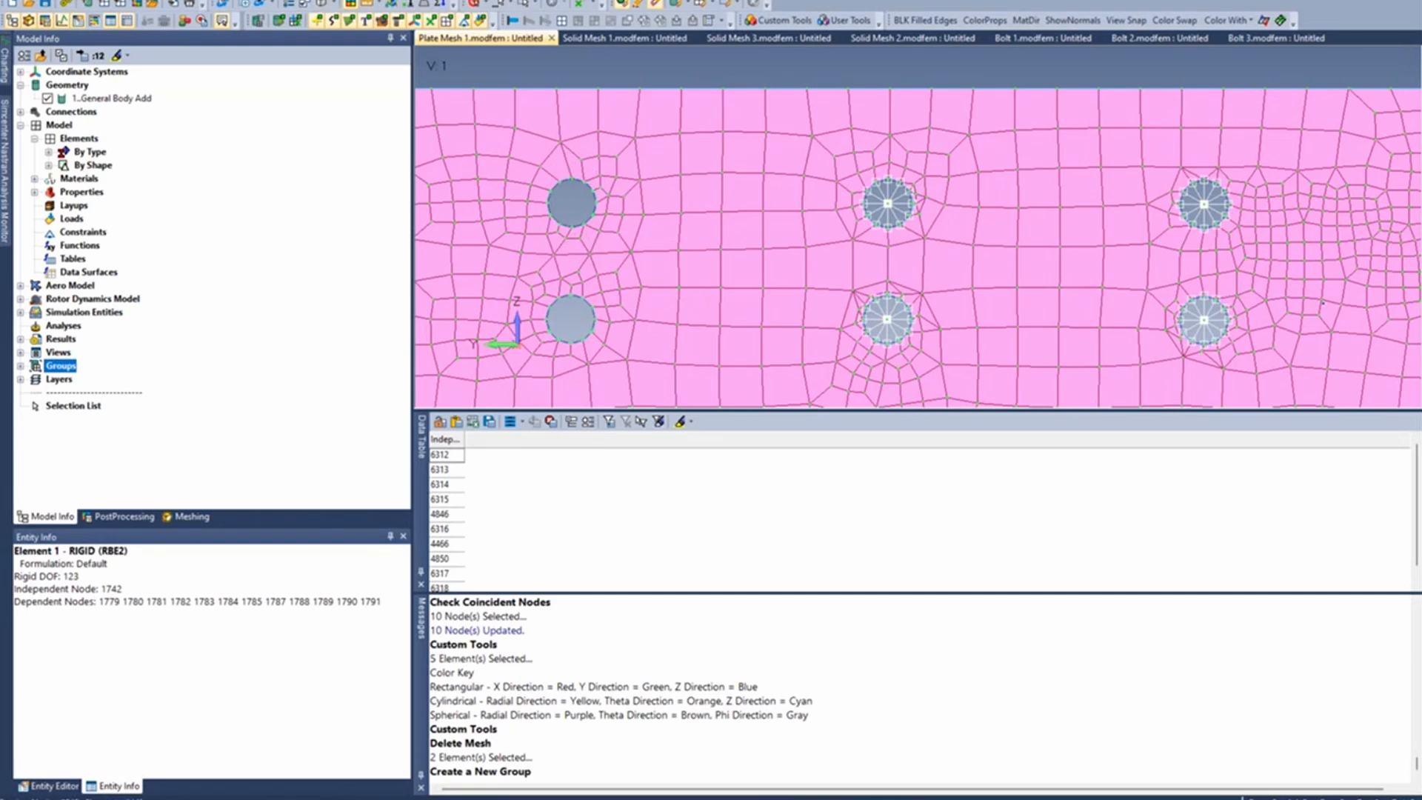
{"action": "left_click", "coordinate": [360, 1]}
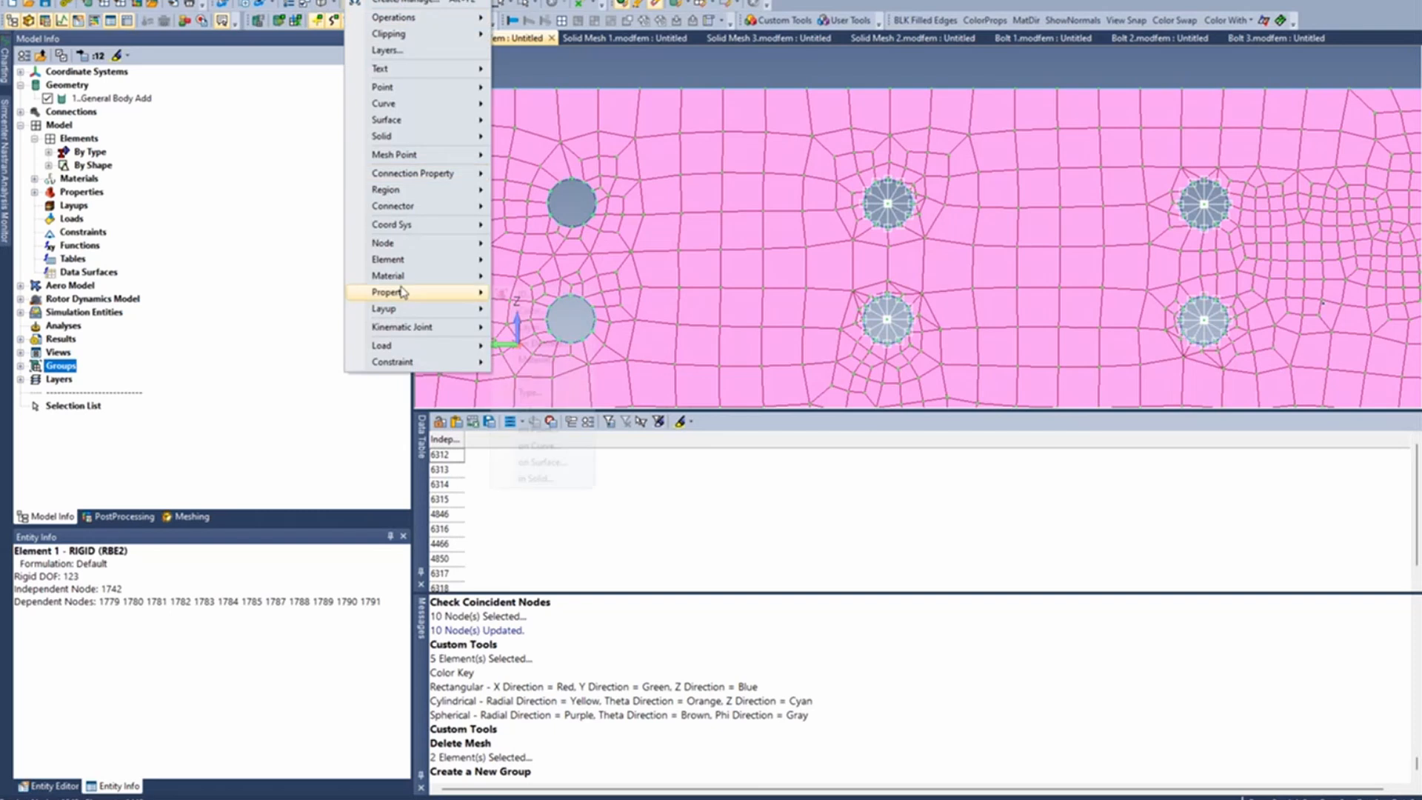
{"action": "mouse_move", "coordinate": [421, 242]}
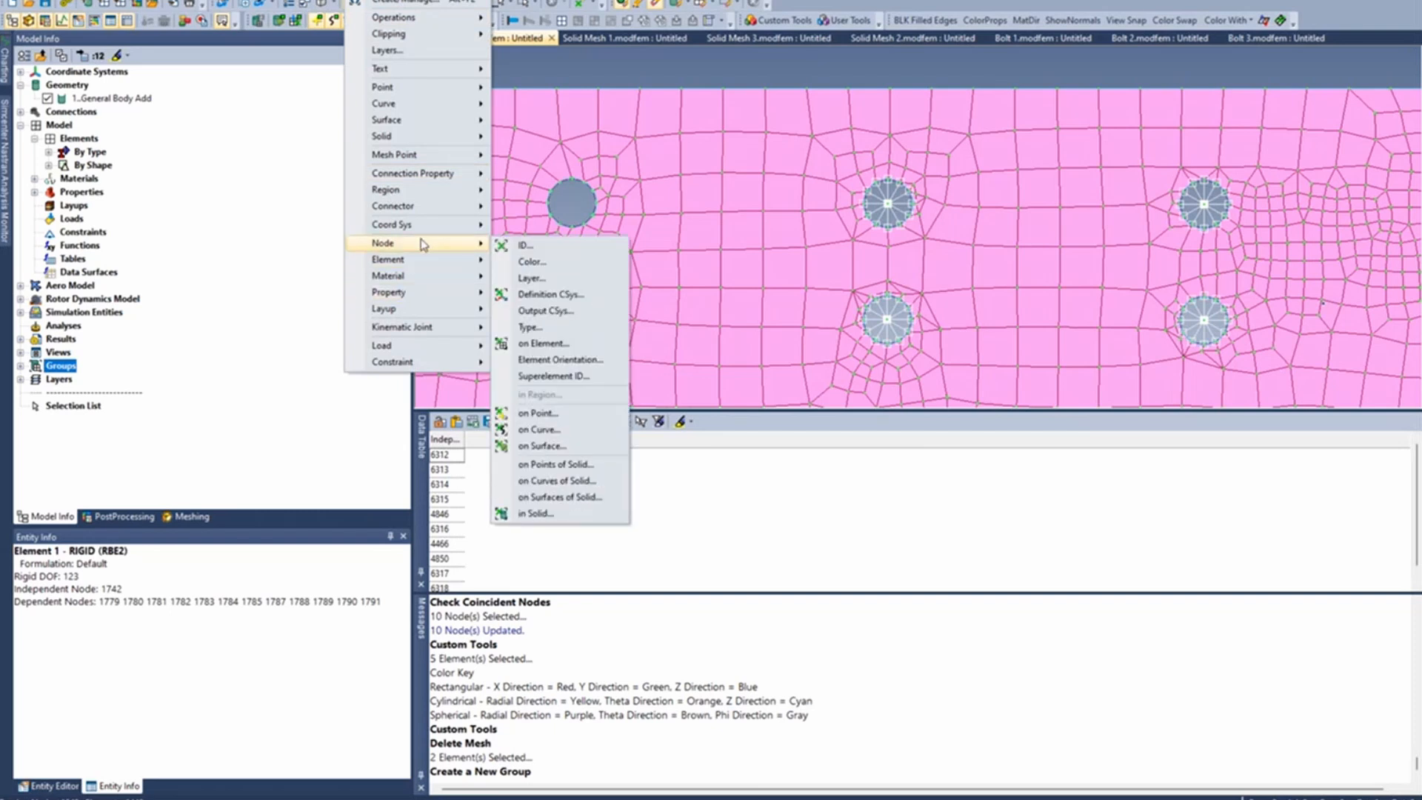
{"action": "left_click", "coordinate": [583, 248]}
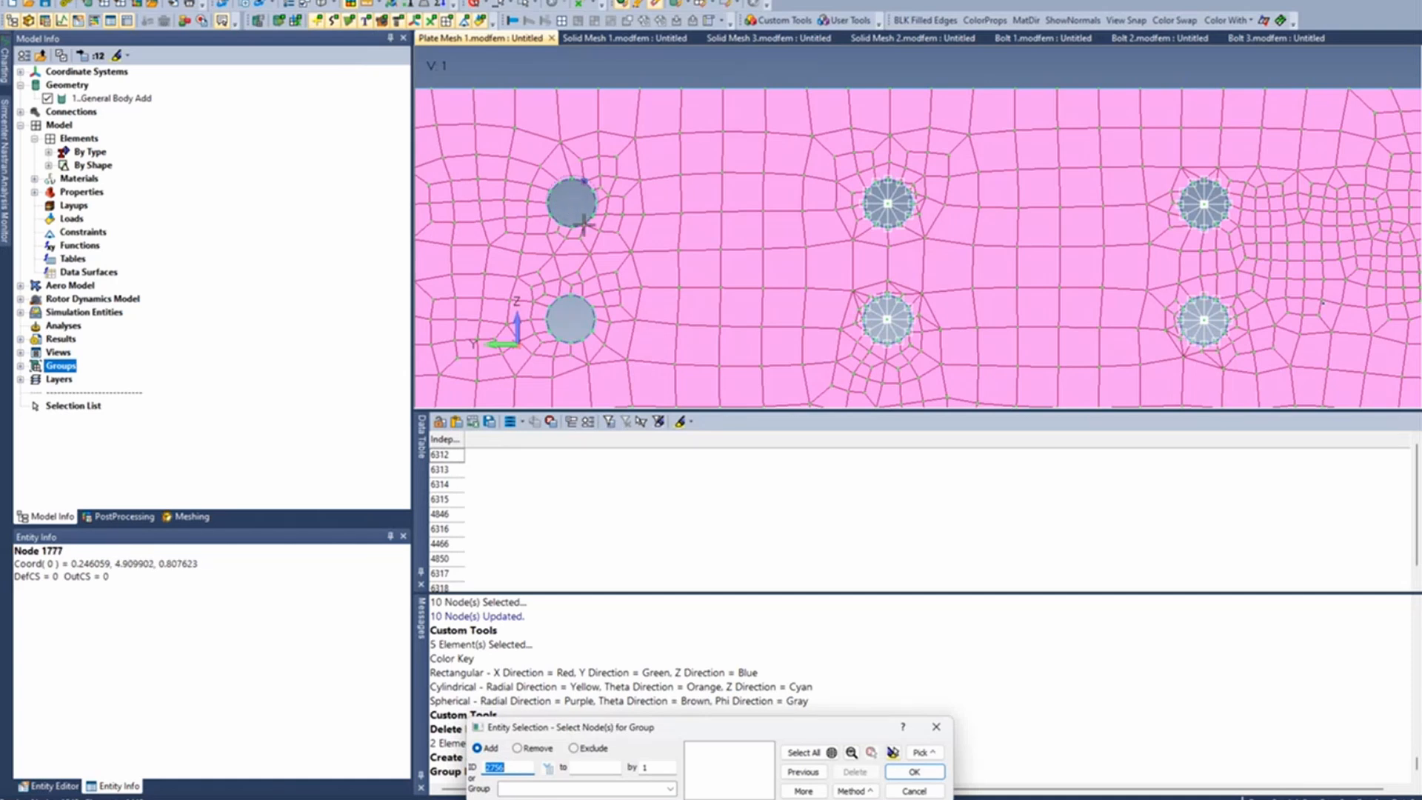
{"action": "left_click", "coordinate": [582, 227]}
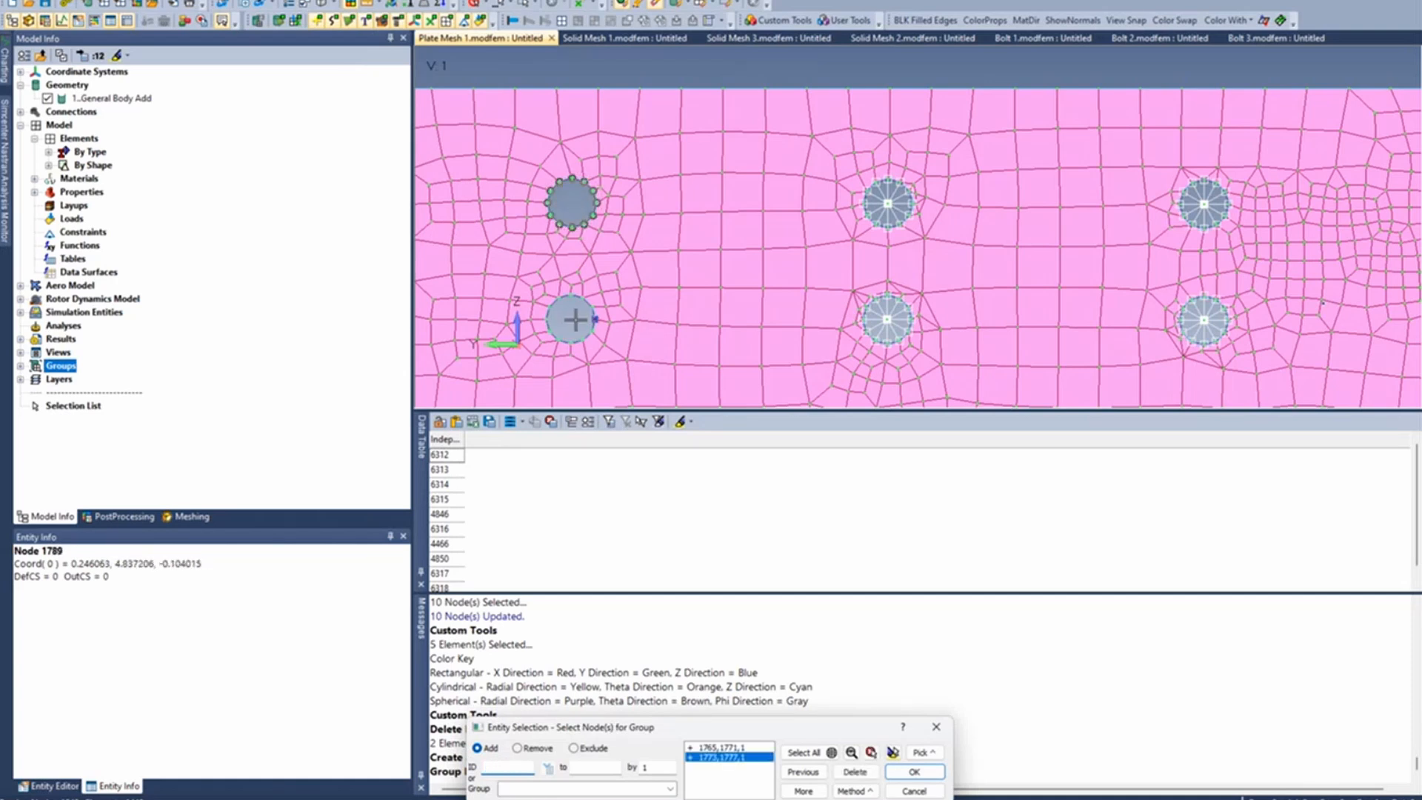
{"action": "left_click", "coordinate": [593, 305]}
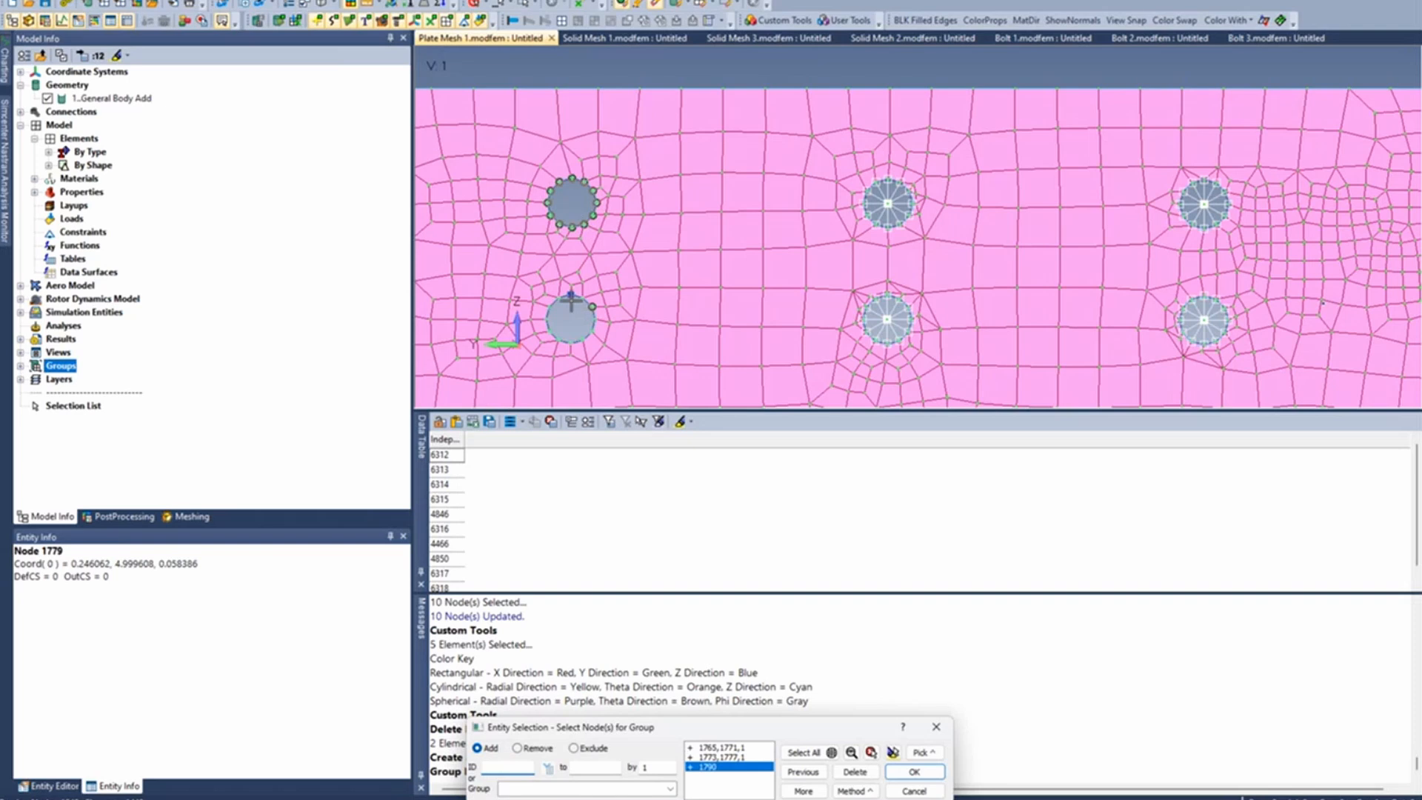
{"action": "left_click", "coordinate": [570, 301]}
{"action": "left_click", "coordinate": [568, 302]}
{"action": "left_click", "coordinate": [561, 308]}
{"action": "left_click", "coordinate": [560, 317]}
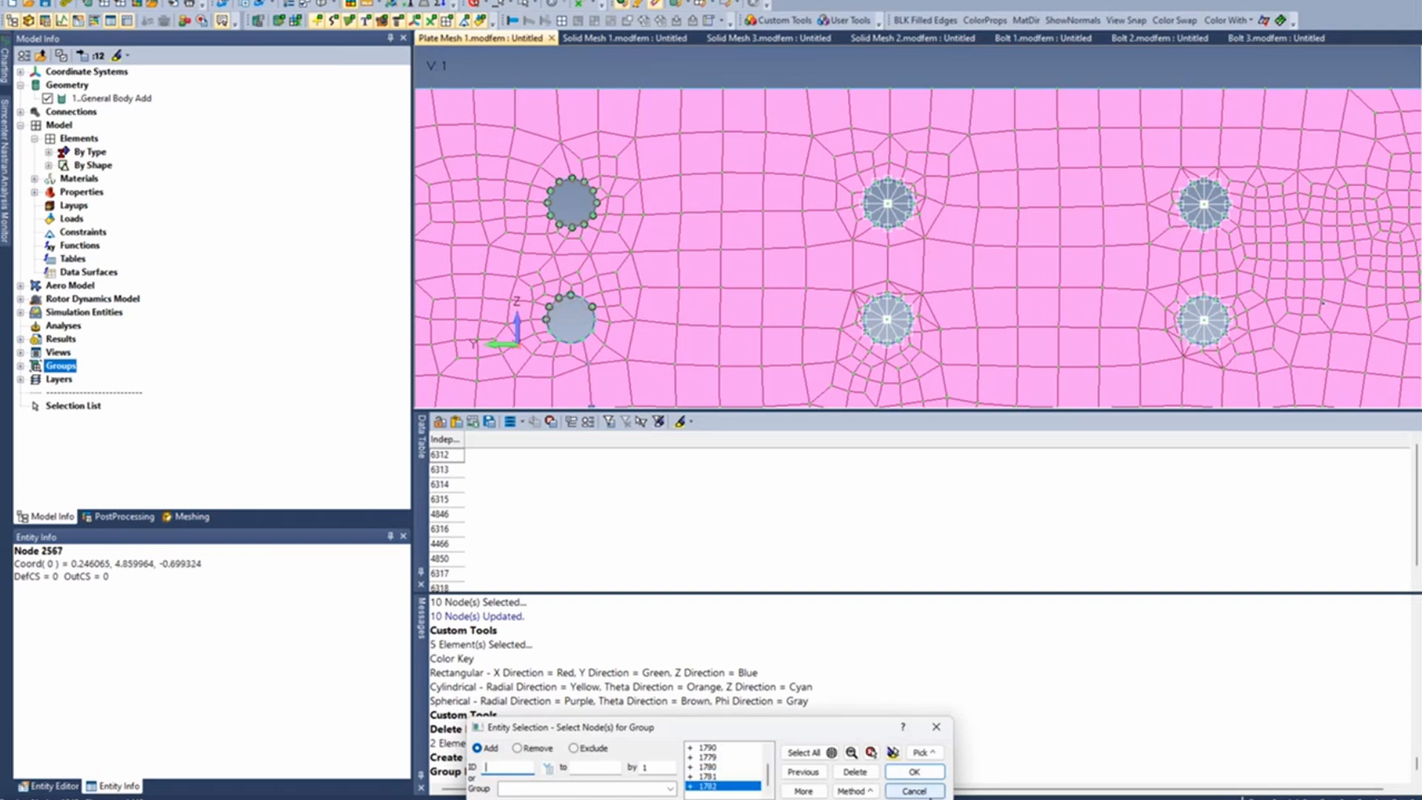
{"action": "left_click", "coordinate": [935, 792]}
- Create a node at the centre of the upper emptied bolt hole by using the Center method on its edge curve
{"action": "scroll", "coordinate": [675, 293], "scroll_direction": "down", "scroll_amount": 2}
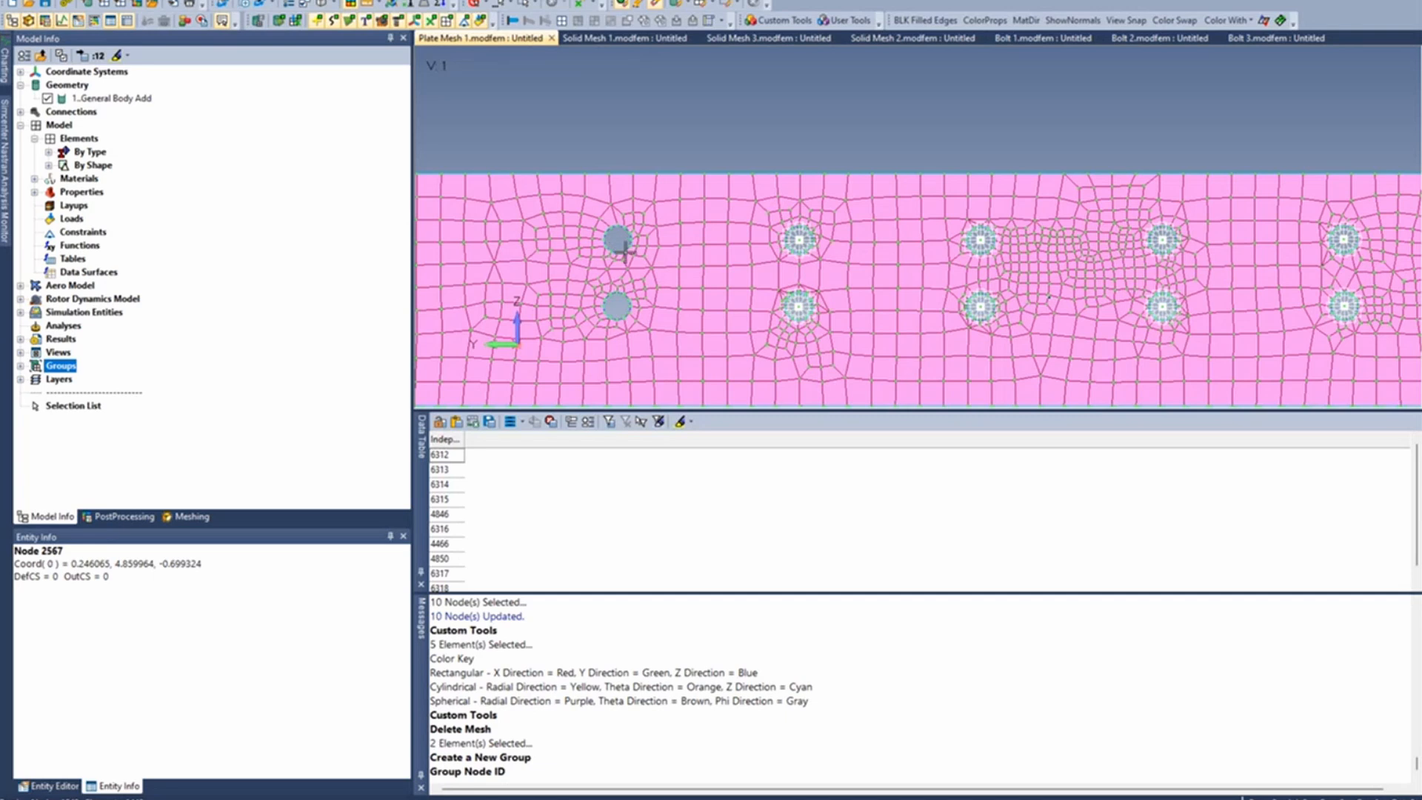
{"action": "left_click", "coordinate": [216, 0]}
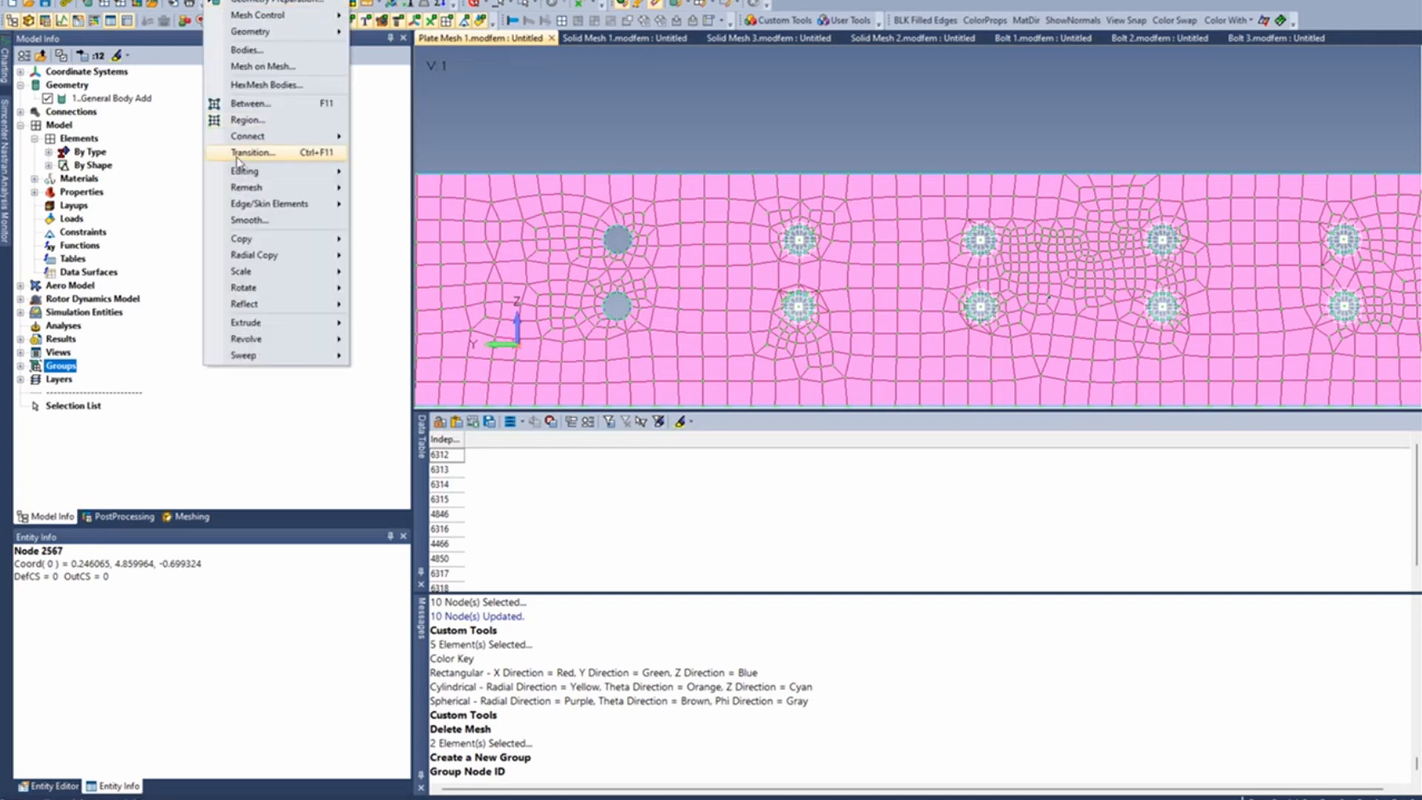
{"action": "left_click", "coordinate": [185, 16]}
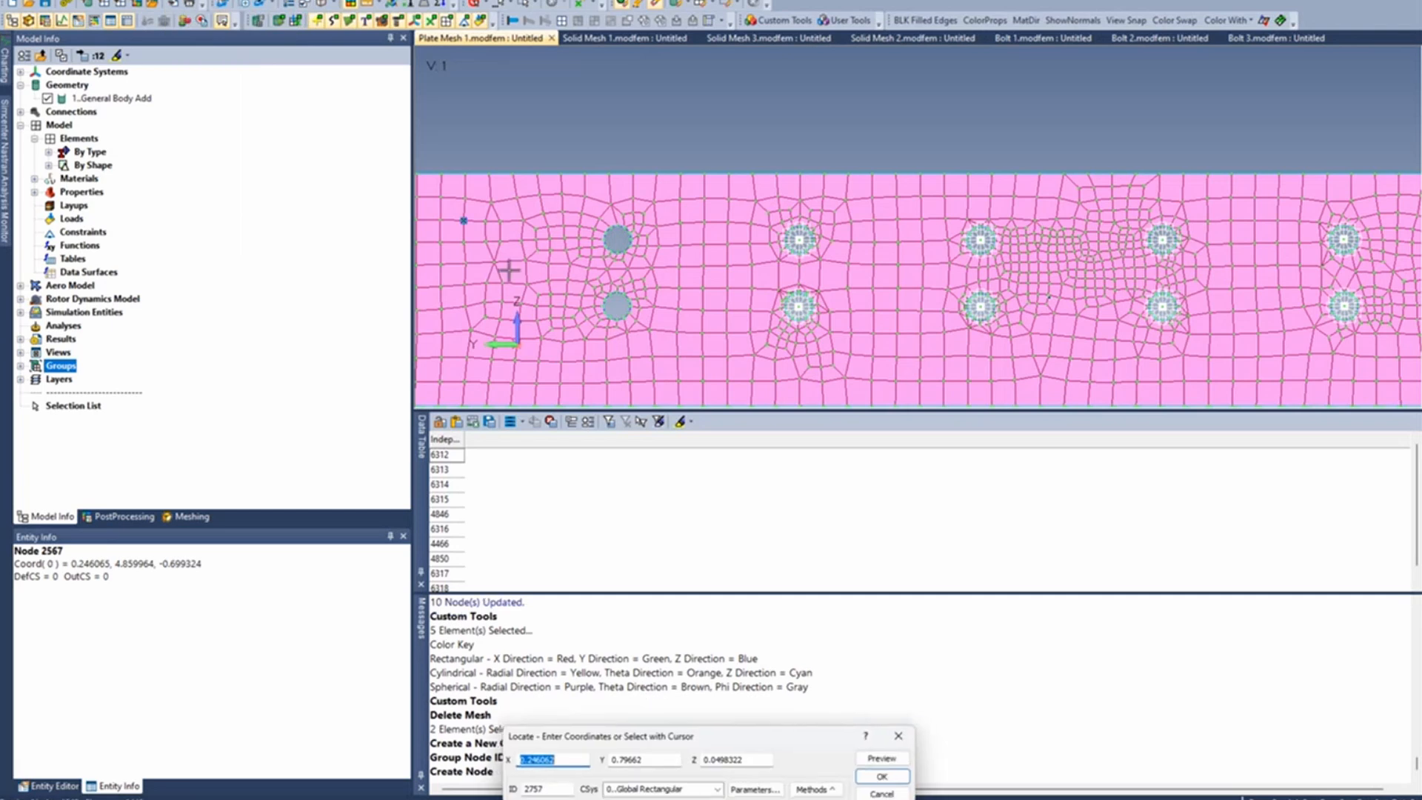
{"action": "left_click", "coordinate": [817, 790]}
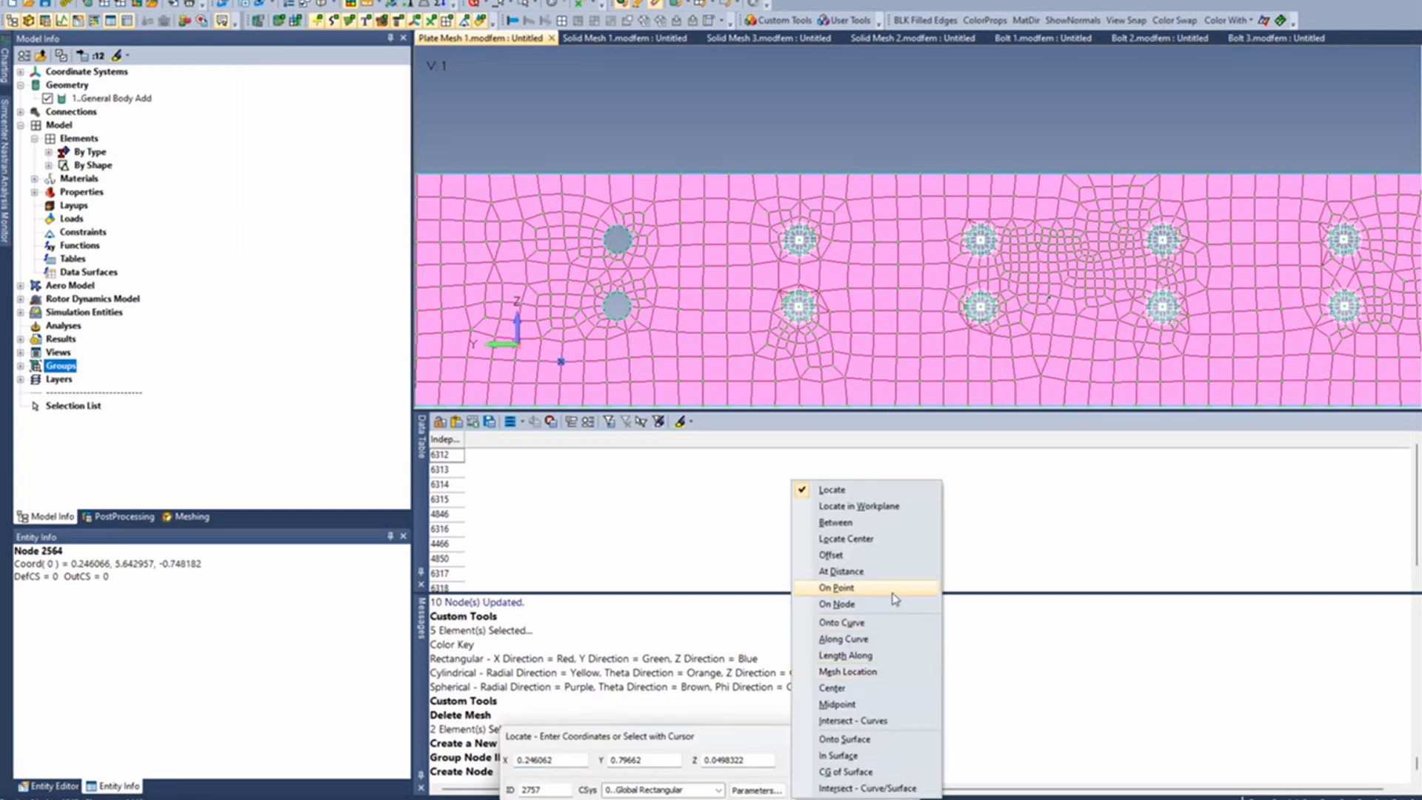
{"action": "left_click", "coordinate": [839, 670]}
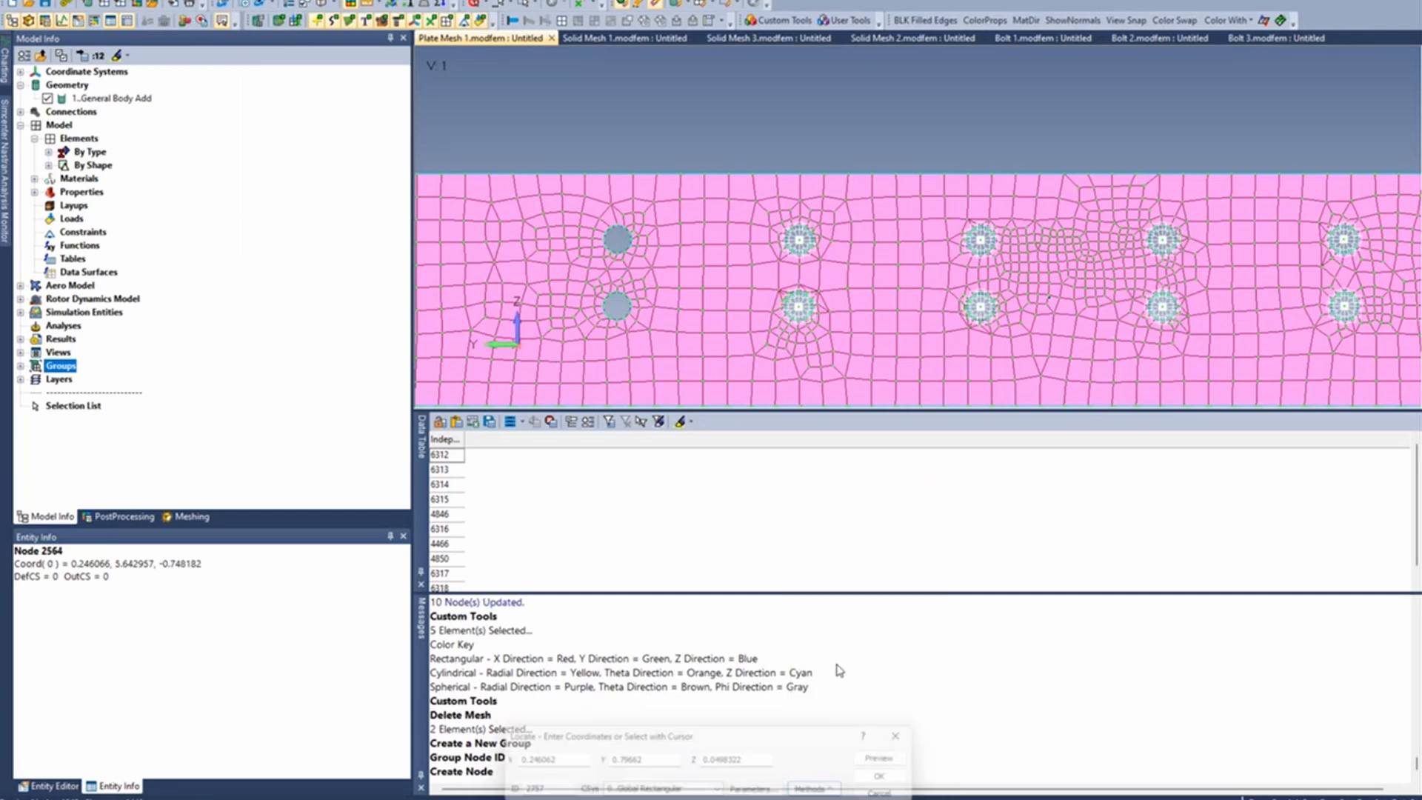
{"action": "double_click", "coordinate": [623, 253]}
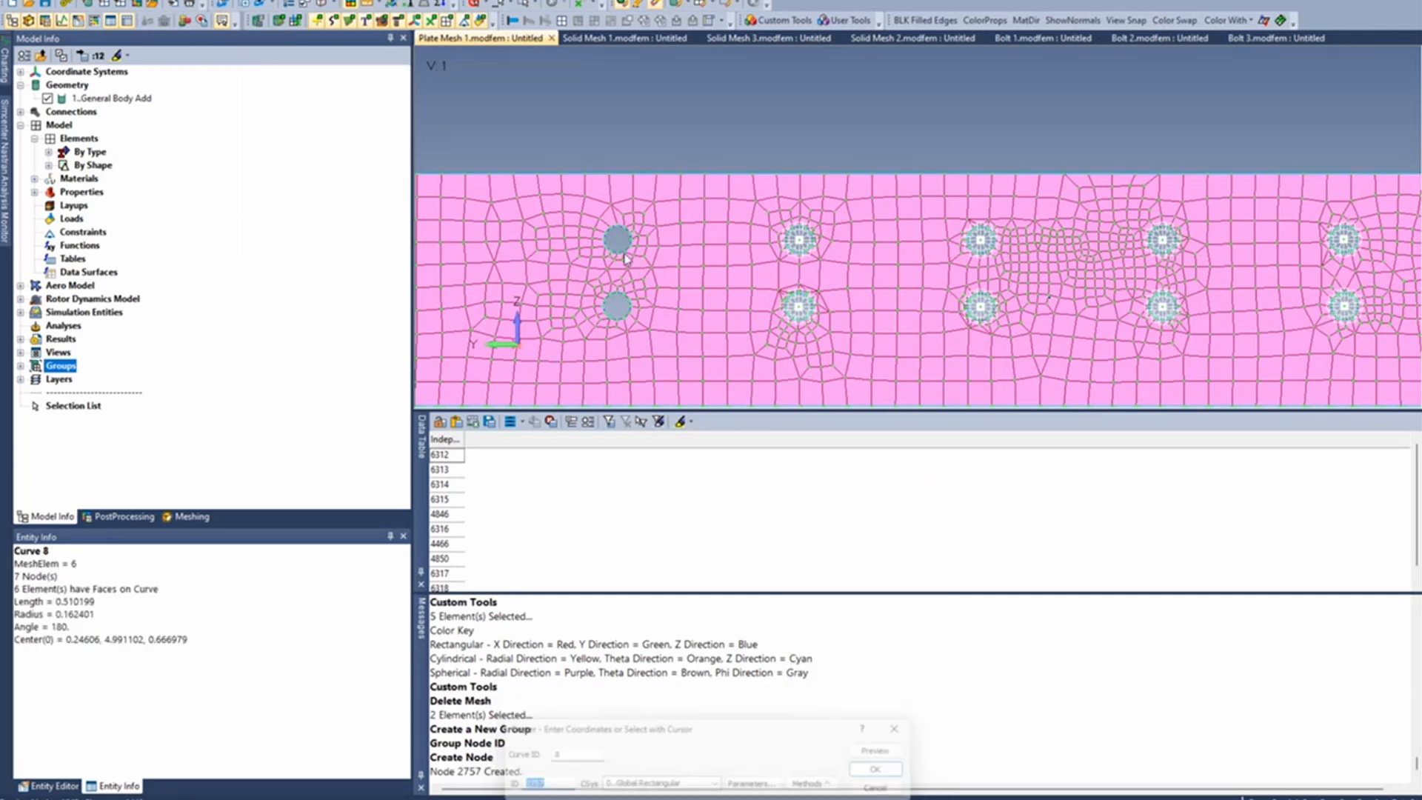
{"action": "left_click", "coordinate": [875, 787]}
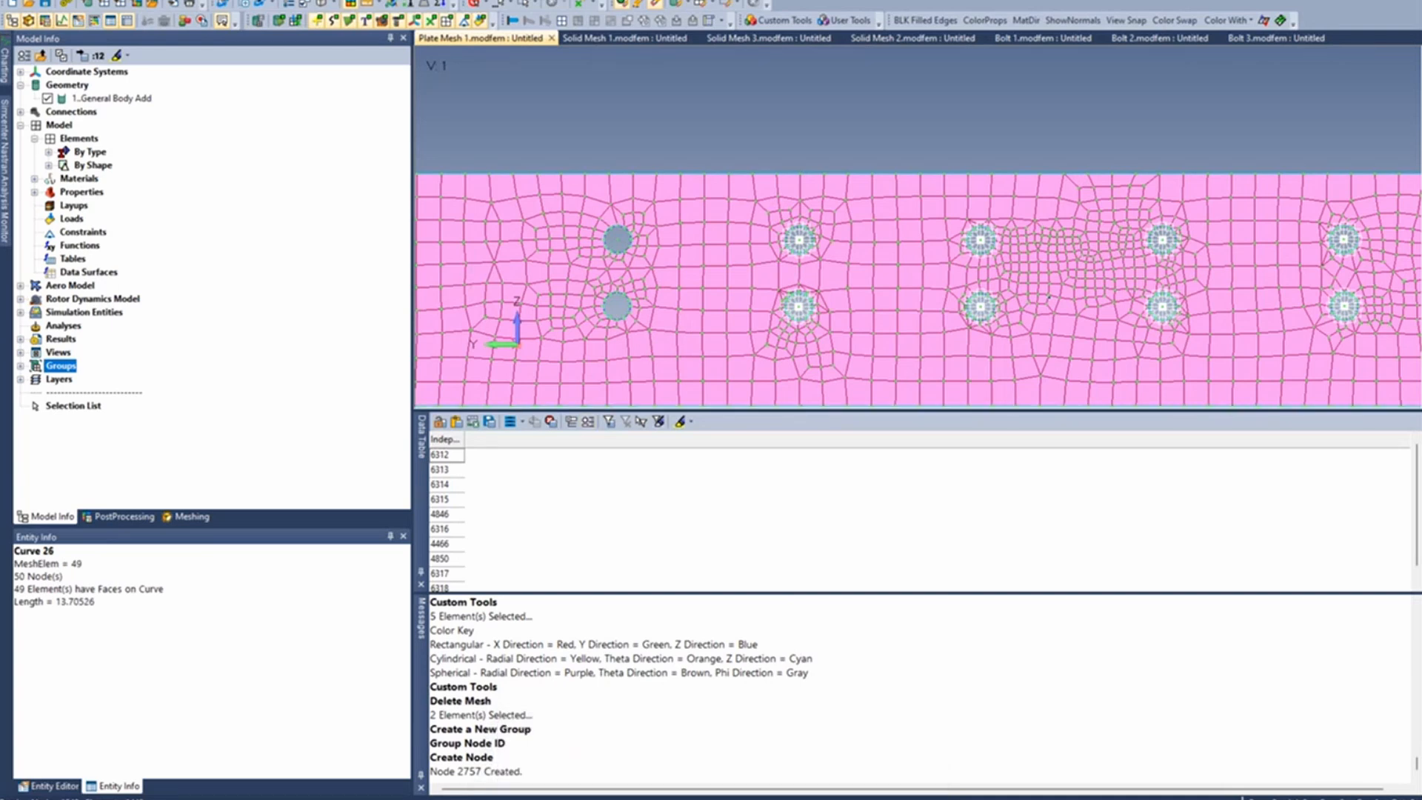
- Set up a Closest Link connection from the new centre node to the nodes on the upper hole's two edge curves
{"action": "left_click", "coordinate": [217, 0]}
{"action": "mouse_move", "coordinate": [242, 138]}
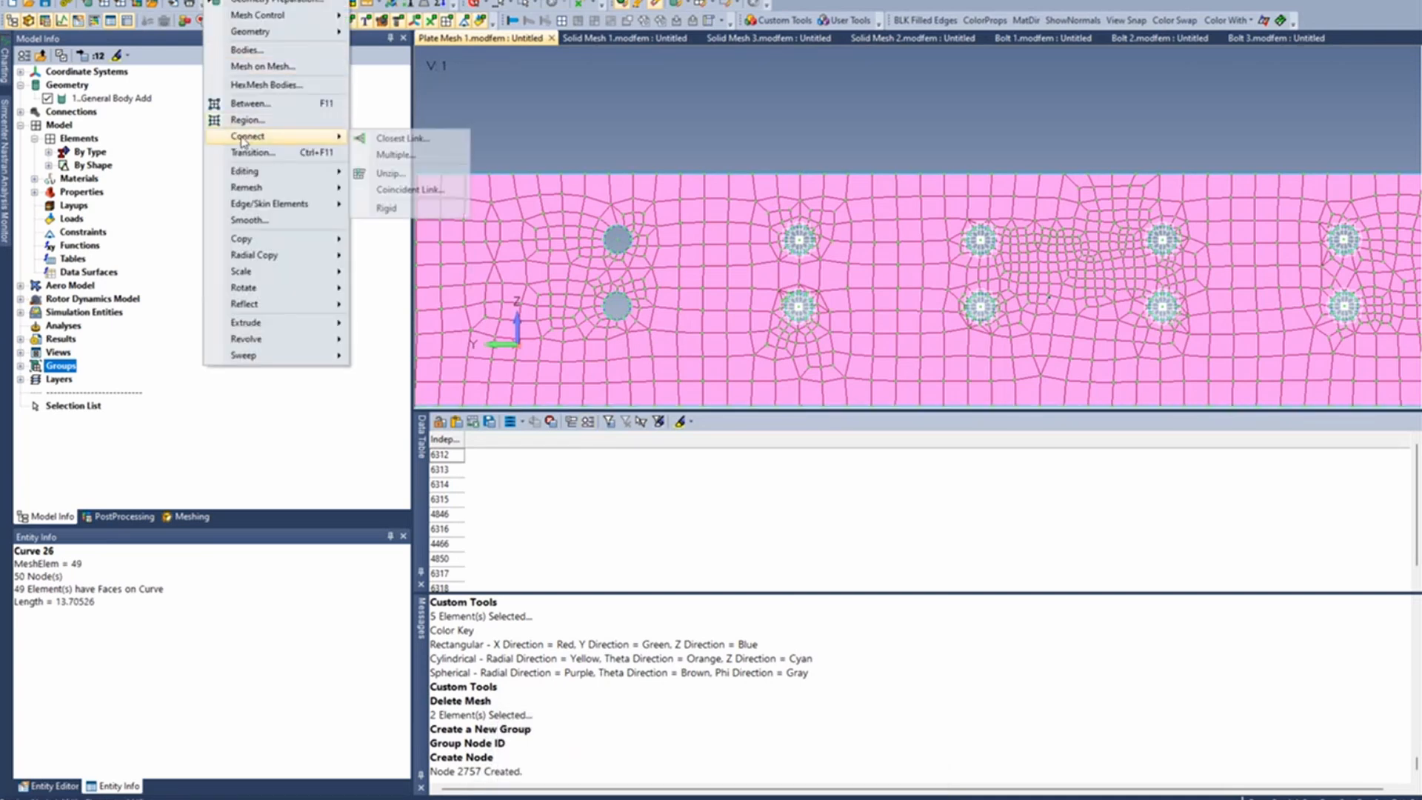
{"action": "left_click", "coordinate": [399, 138]}
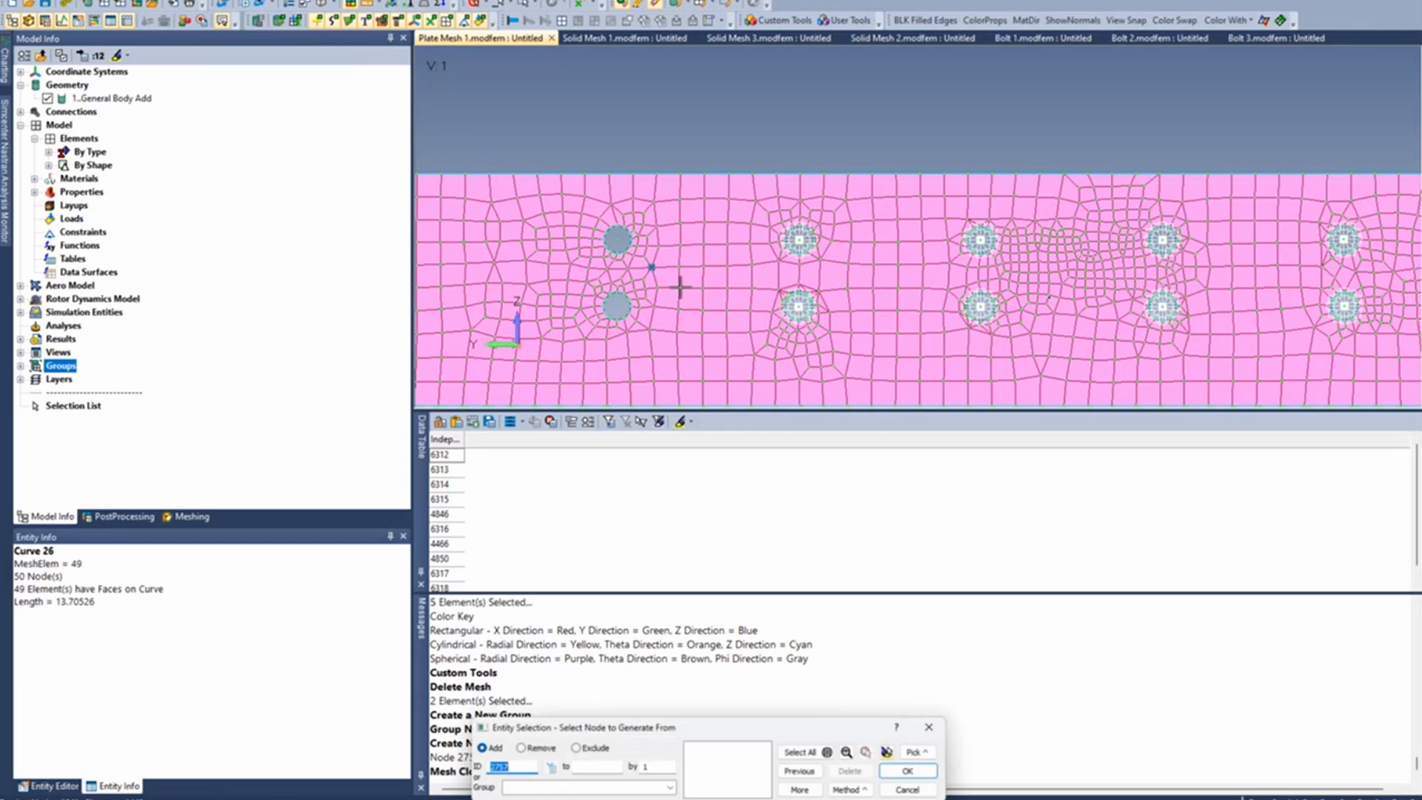
{"action": "scroll", "coordinate": [680, 287], "scroll_direction": "up", "scroll_amount": 5}
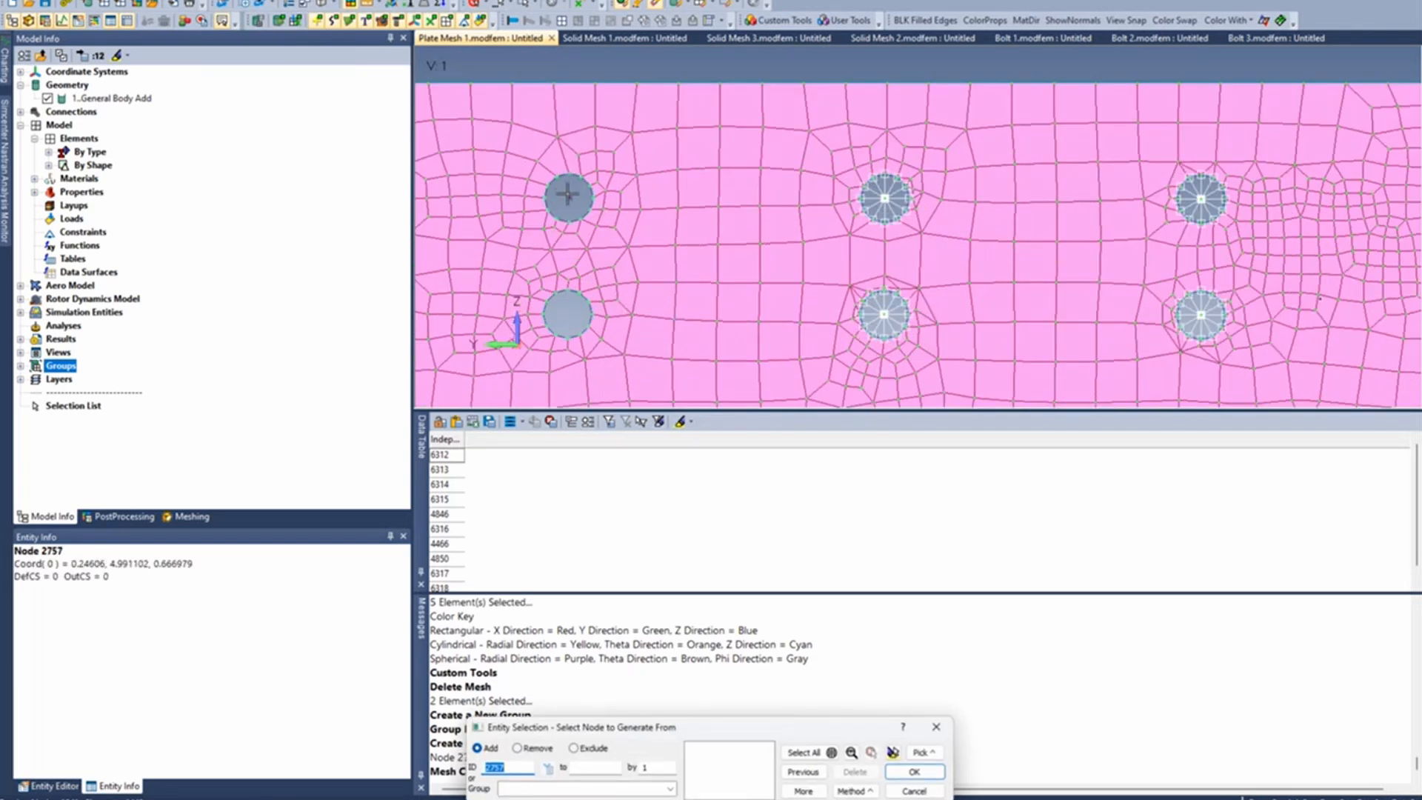
{"action": "left_click", "coordinate": [568, 196]}
{"action": "key", "text": "Return"}
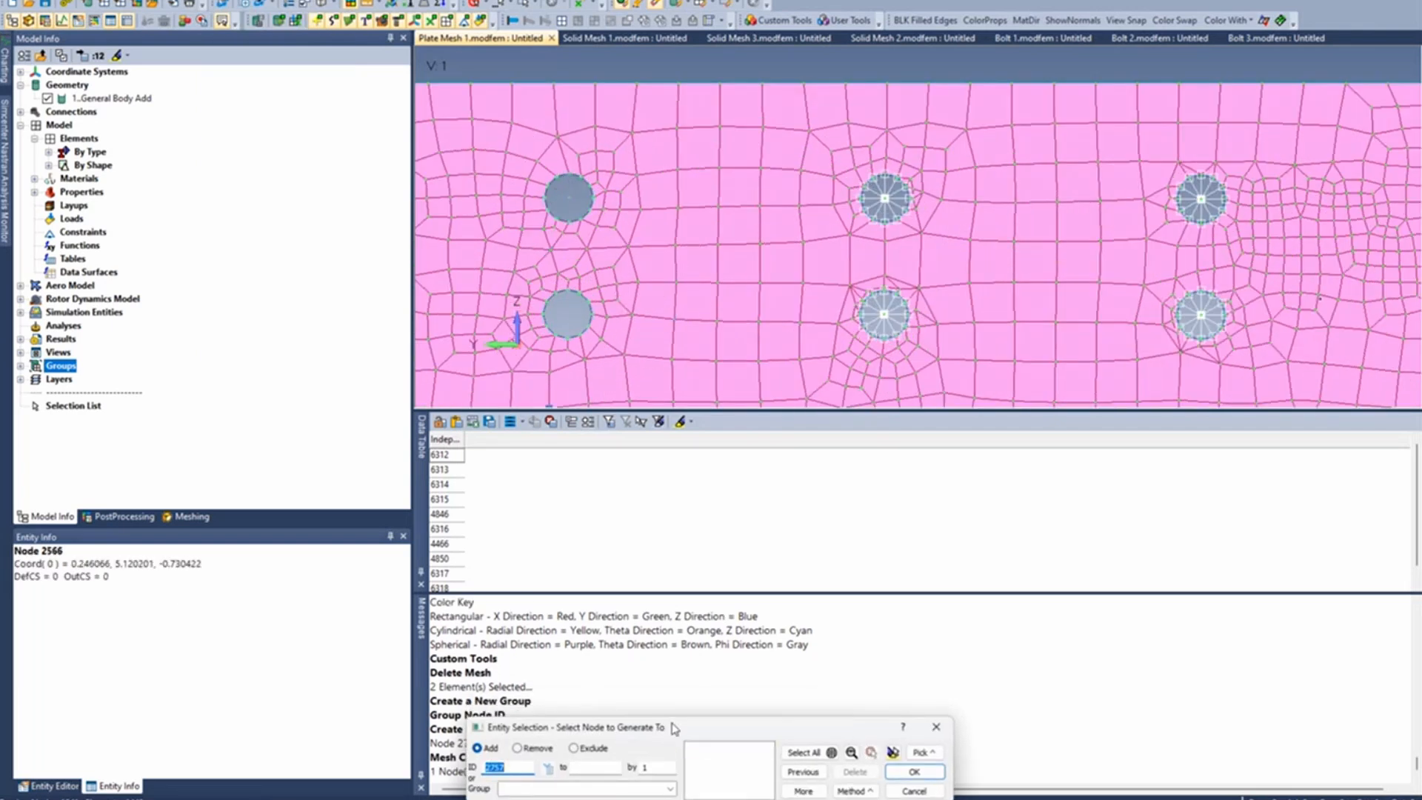
{"action": "left_click_drag", "start_coordinate": [674, 727], "coordinate": [687, 350]}
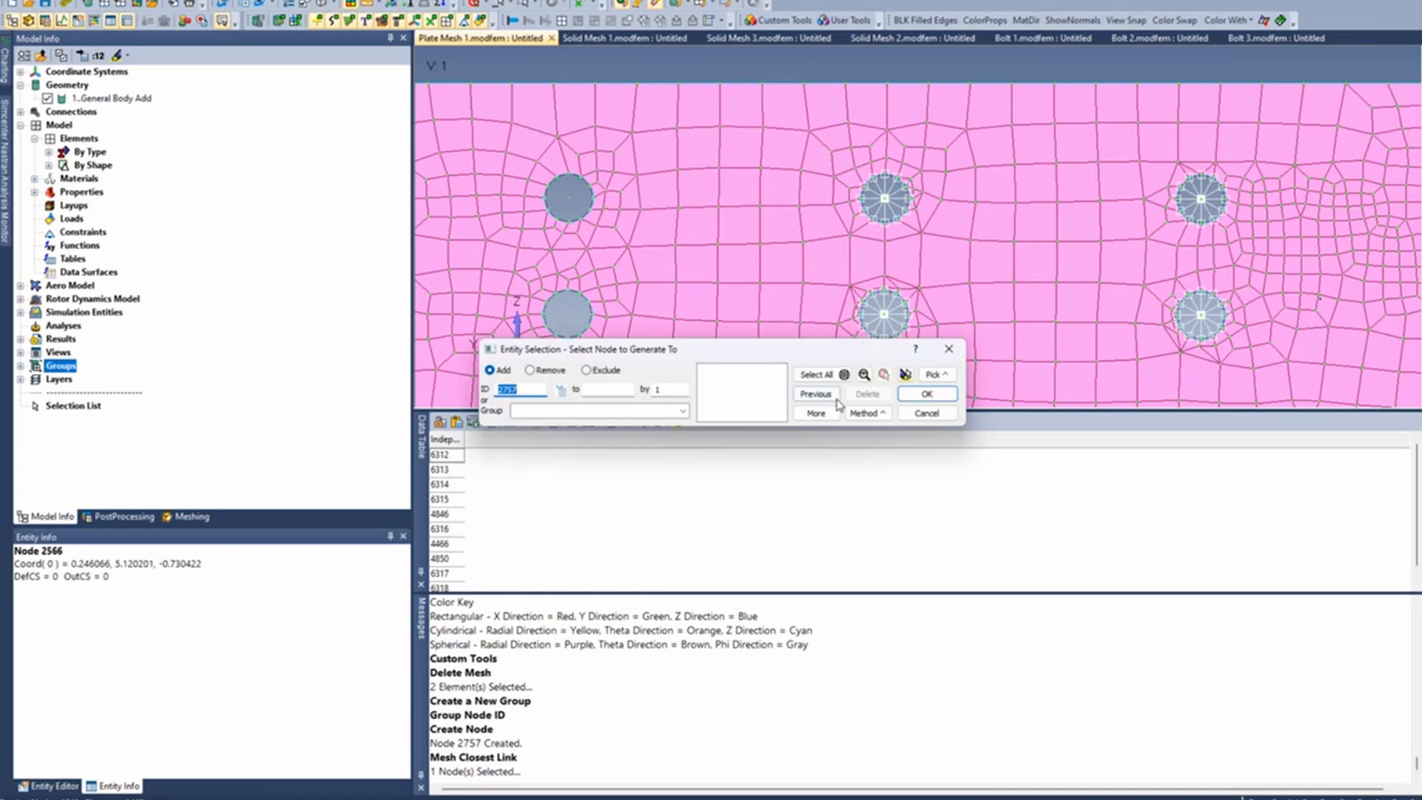
{"action": "left_click", "coordinate": [881, 415]}
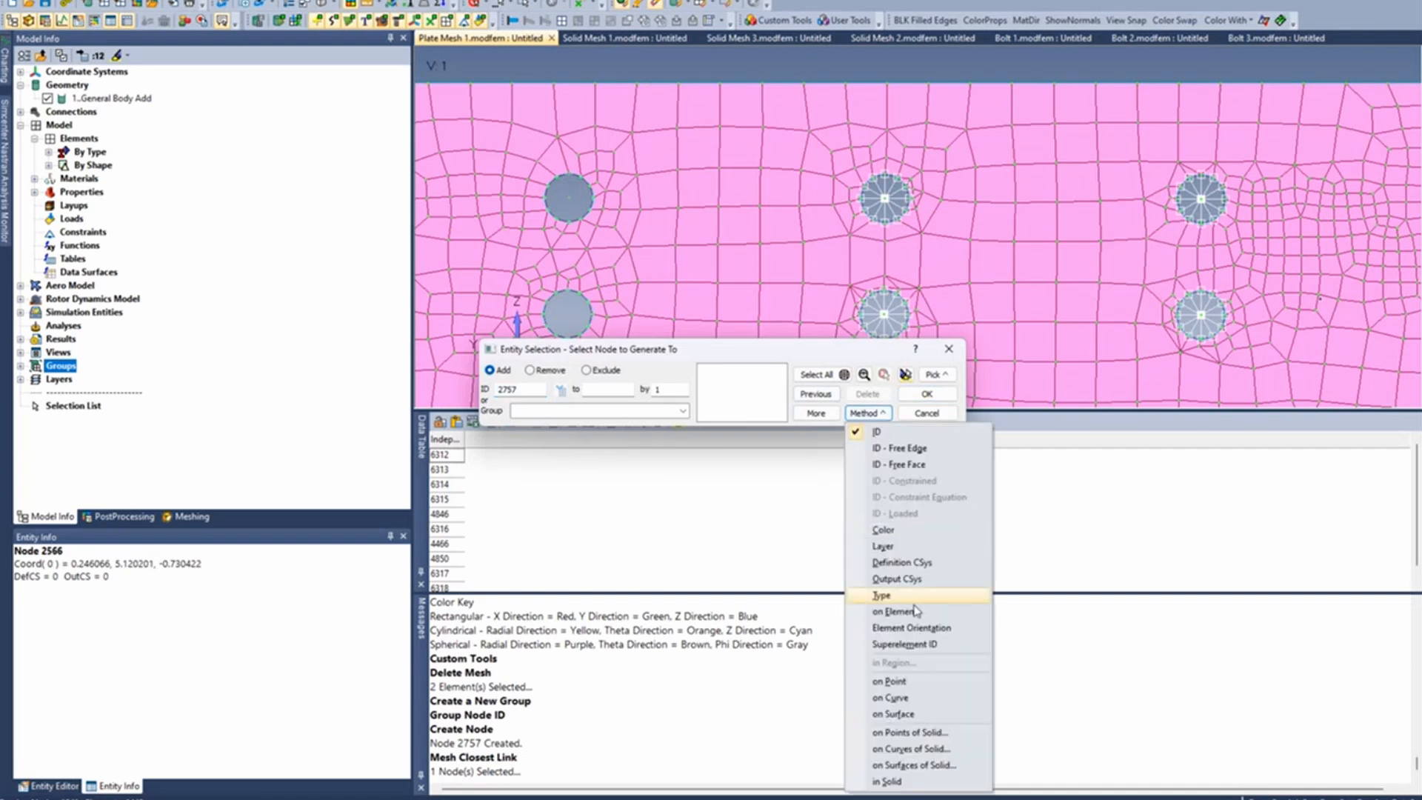
{"action": "left_click", "coordinate": [888, 698]}
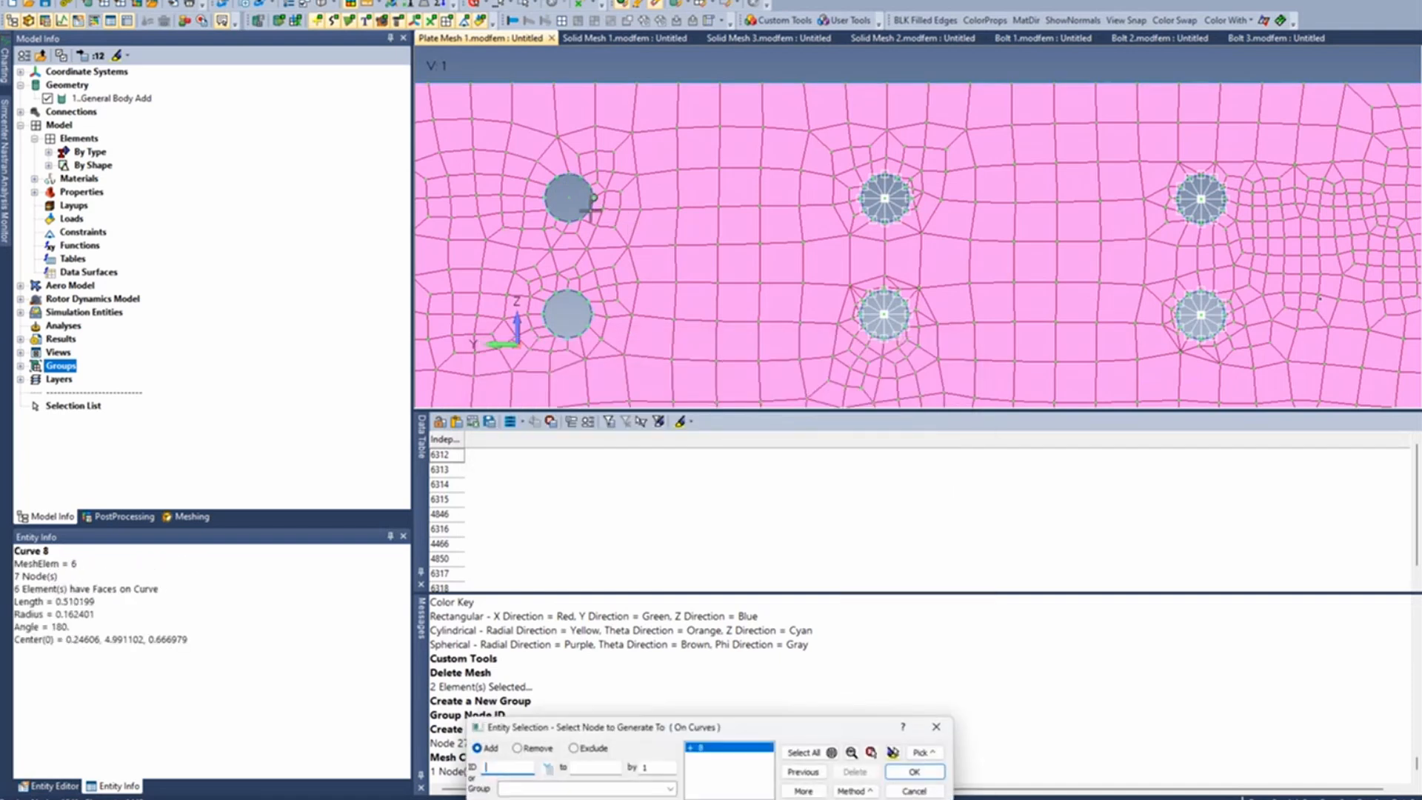
{"action": "left_click", "coordinate": [554, 209]}
{"action": "key", "text": "Return"}
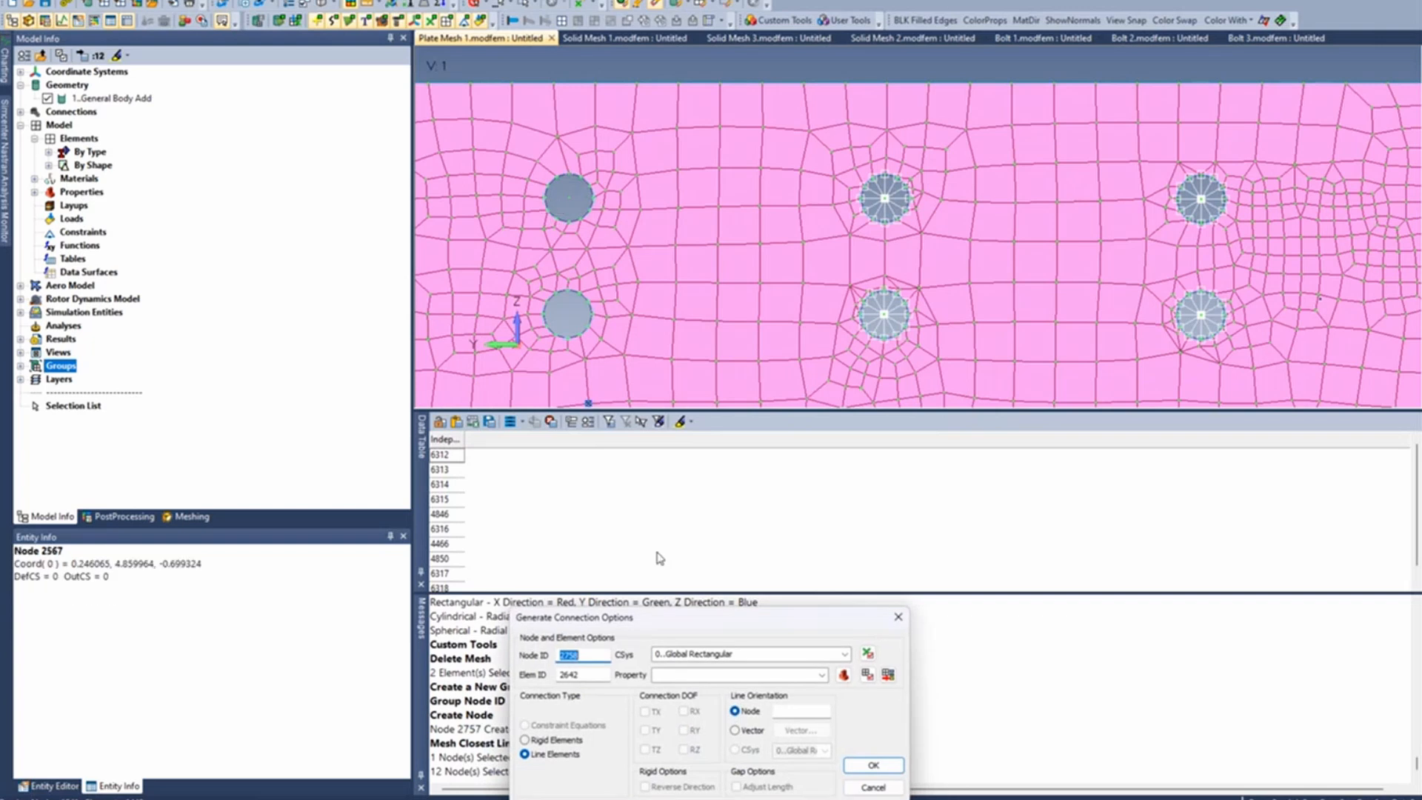
- Generate the closest link as Rigid Elements with all six degrees of freedom, TX, TY, TZ, RX, RY and RZ
{"action": "left_click_drag", "start_coordinate": [789, 621], "coordinate": [807, 221]}
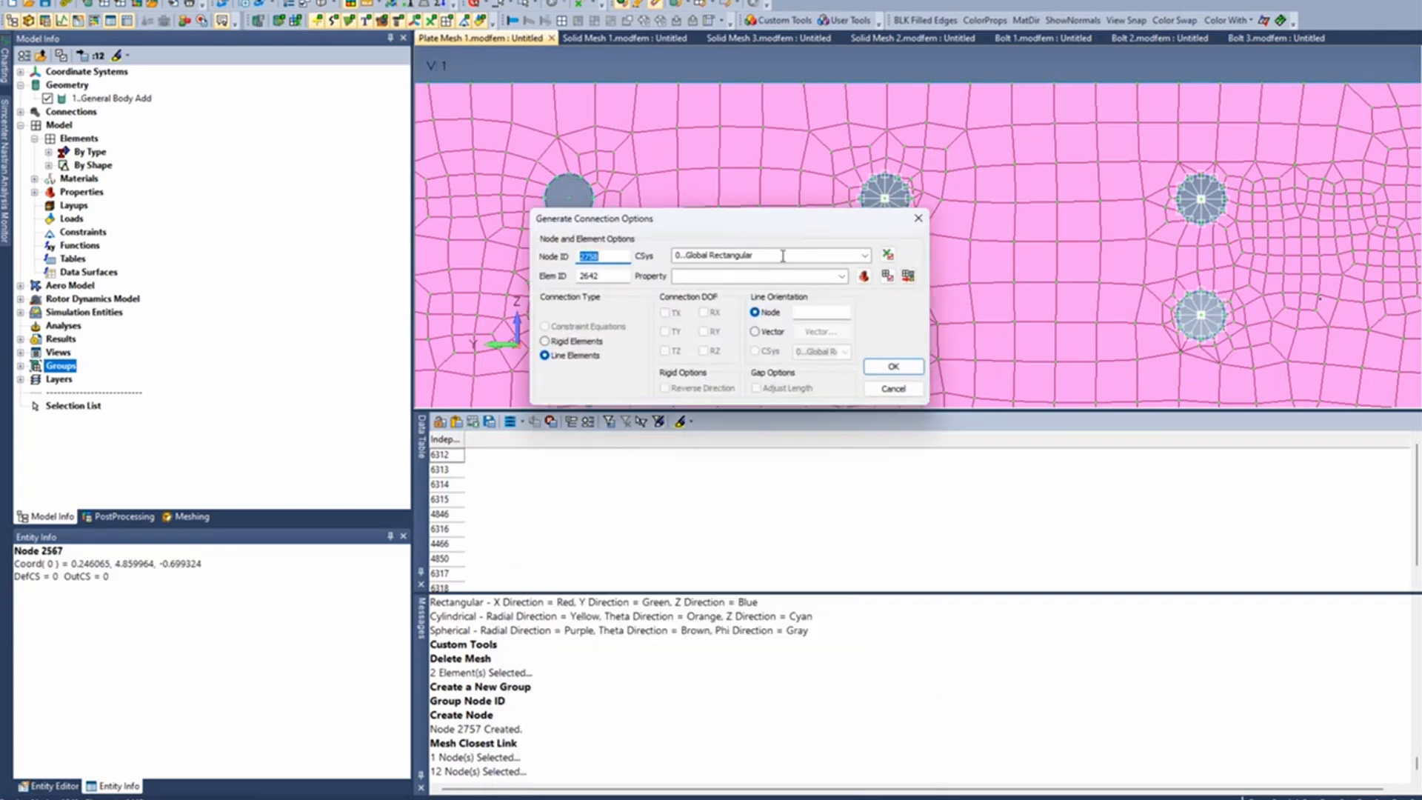
{"action": "left_click", "coordinate": [581, 342]}
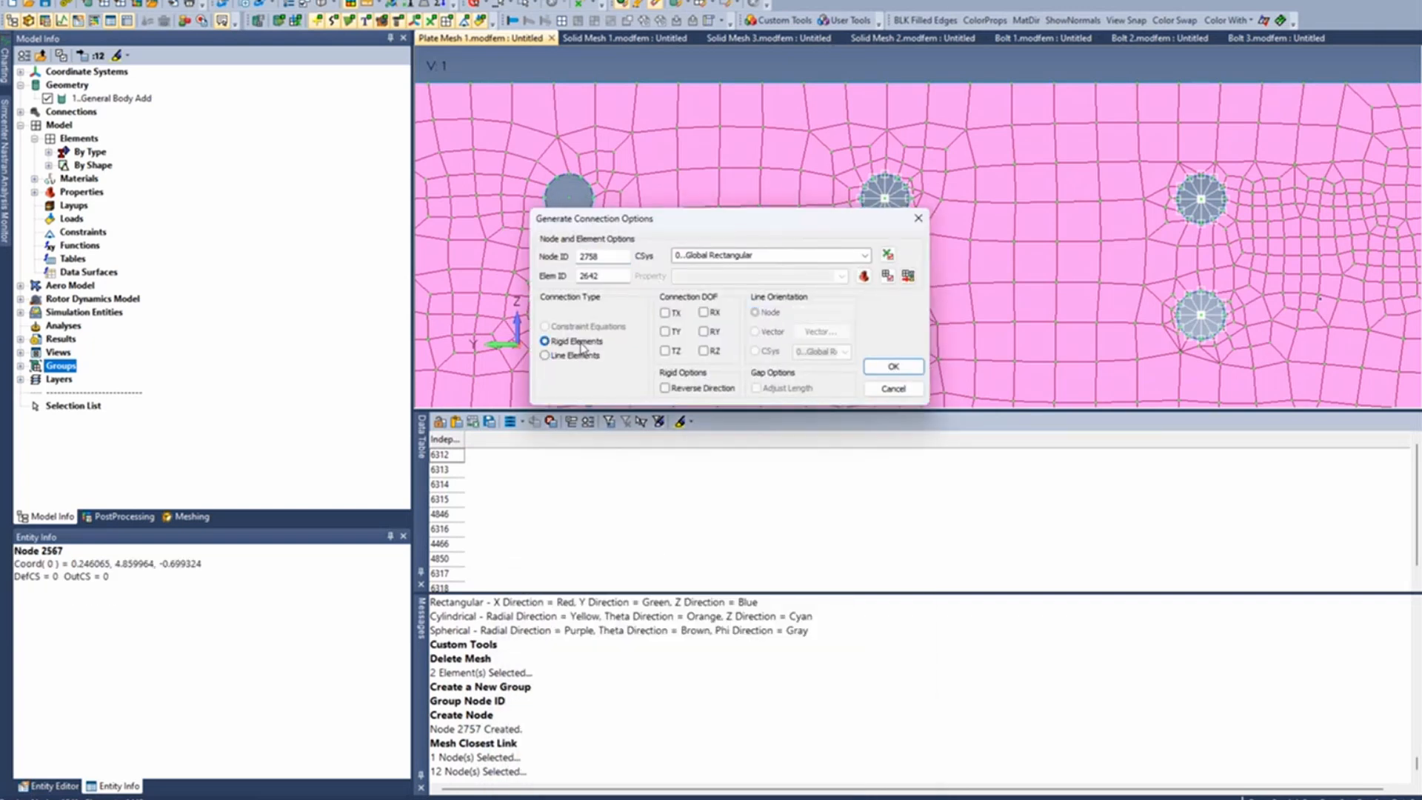
{"action": "left_click", "coordinate": [665, 314]}
{"action": "left_click", "coordinate": [665, 331]}
{"action": "left_click", "coordinate": [664, 350]}
{"action": "left_click", "coordinate": [703, 350]}
{"action": "left_click", "coordinate": [703, 331]}
{"action": "left_click", "coordinate": [703, 312]}
{"action": "left_click", "coordinate": [892, 366]}
{"action": "scroll", "coordinate": [518, 231], "scroll_direction": "up", "scroll_amount": 3}
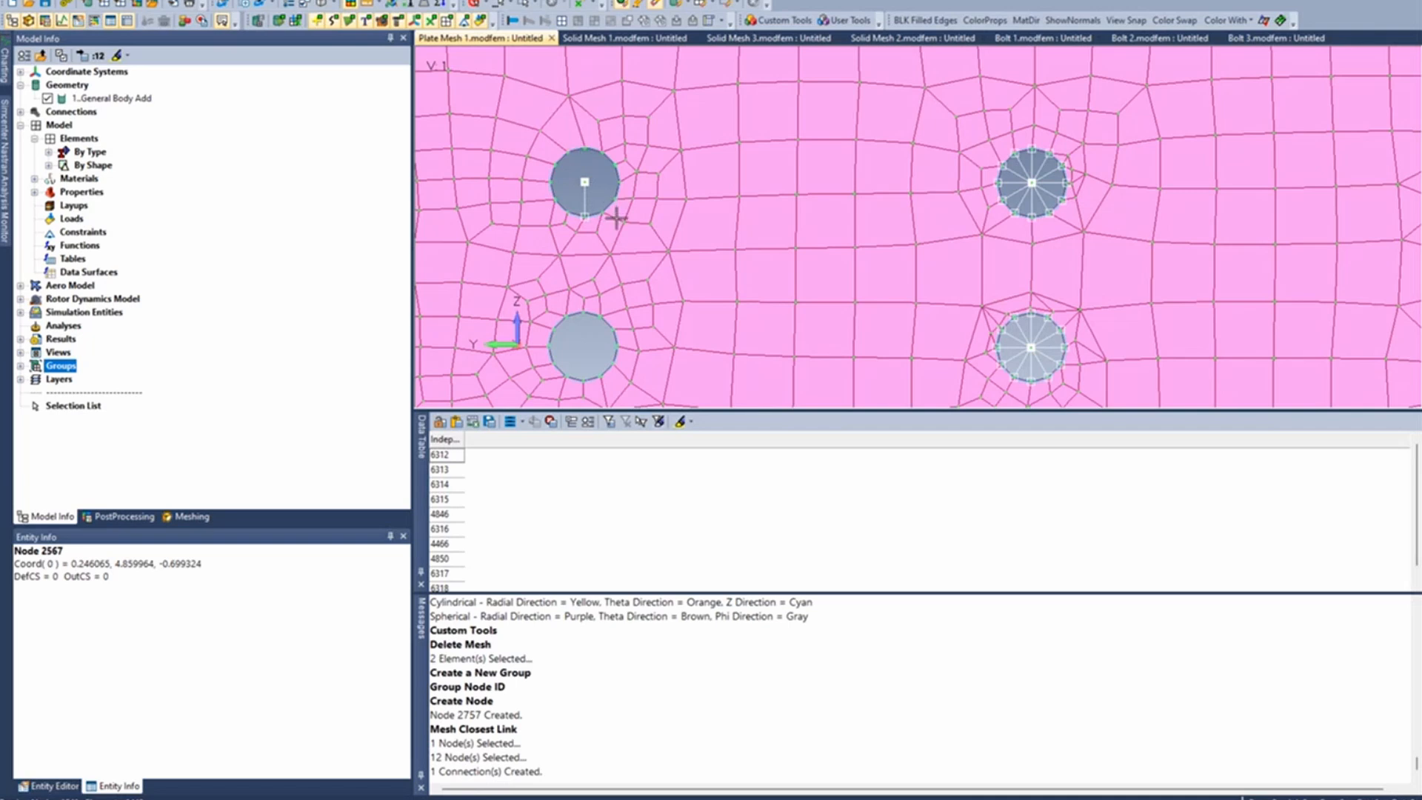
{"action": "scroll", "coordinate": [617, 217], "scroll_direction": "down", "scroll_amount": 3}
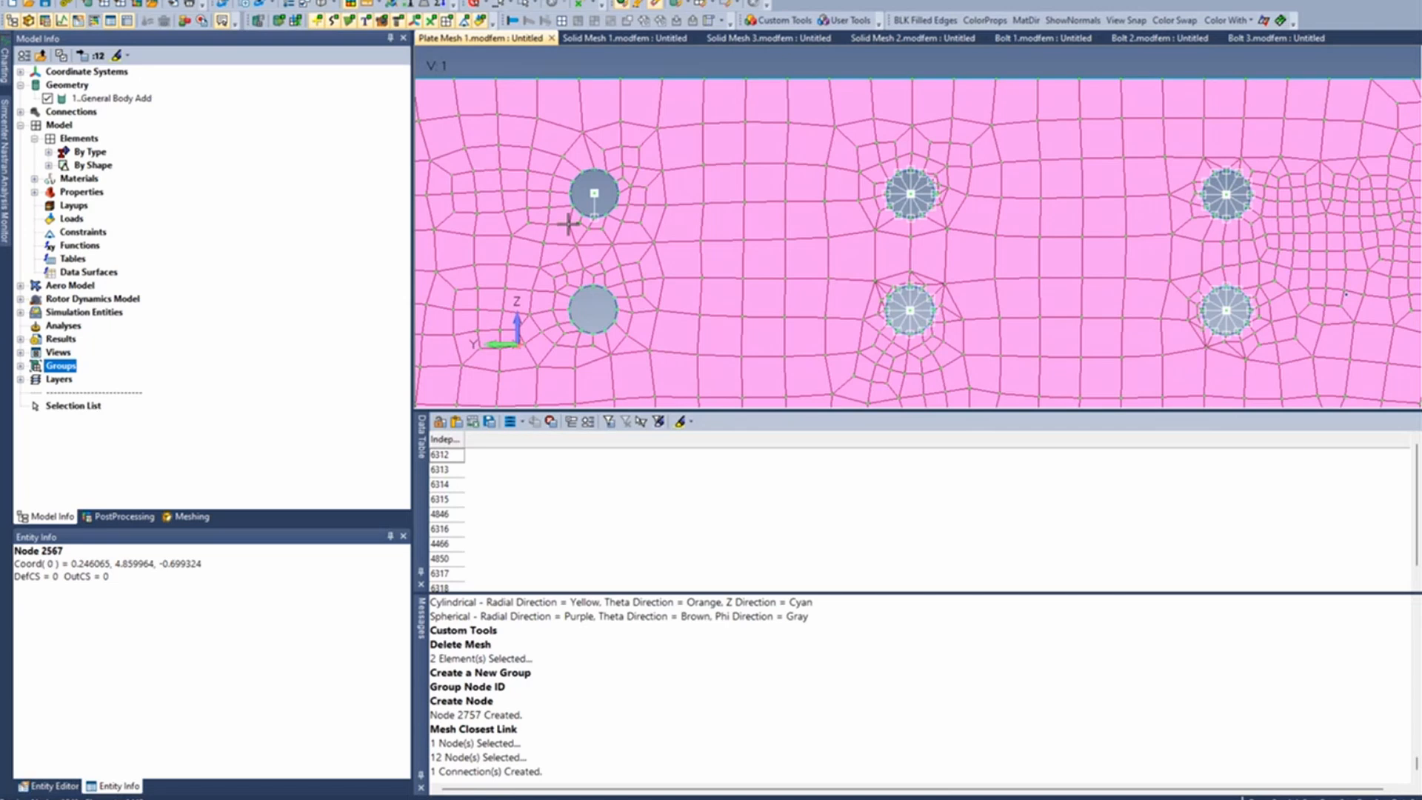
{"action": "scroll", "coordinate": [712, 259], "scroll_direction": "down", "scroll_amount": 2}
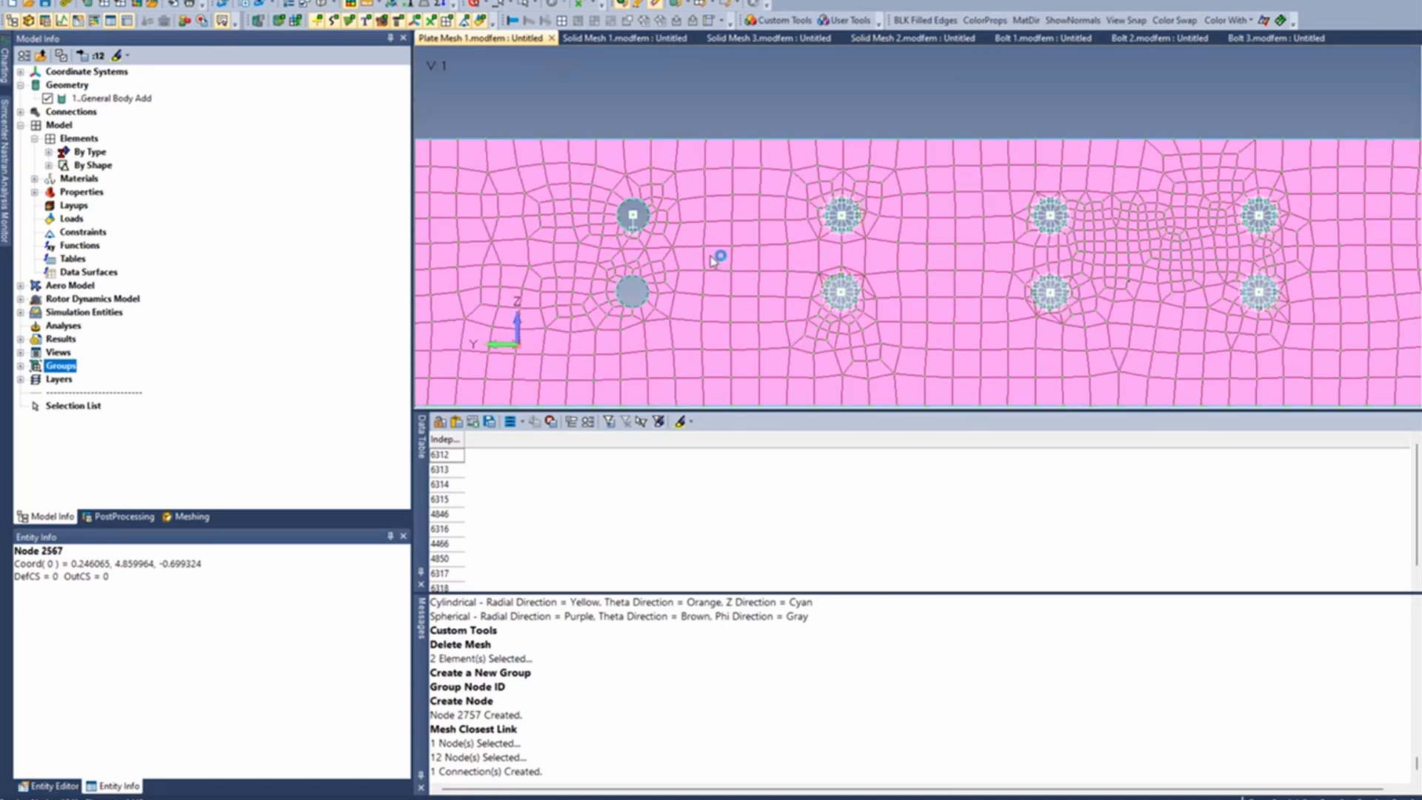
{"action": "scroll", "coordinate": [712, 256], "scroll_direction": "down", "scroll_amount": 3}
{"action": "middle_click_drag", "start_coordinate": [710, 254], "coordinate": [630, 311]}
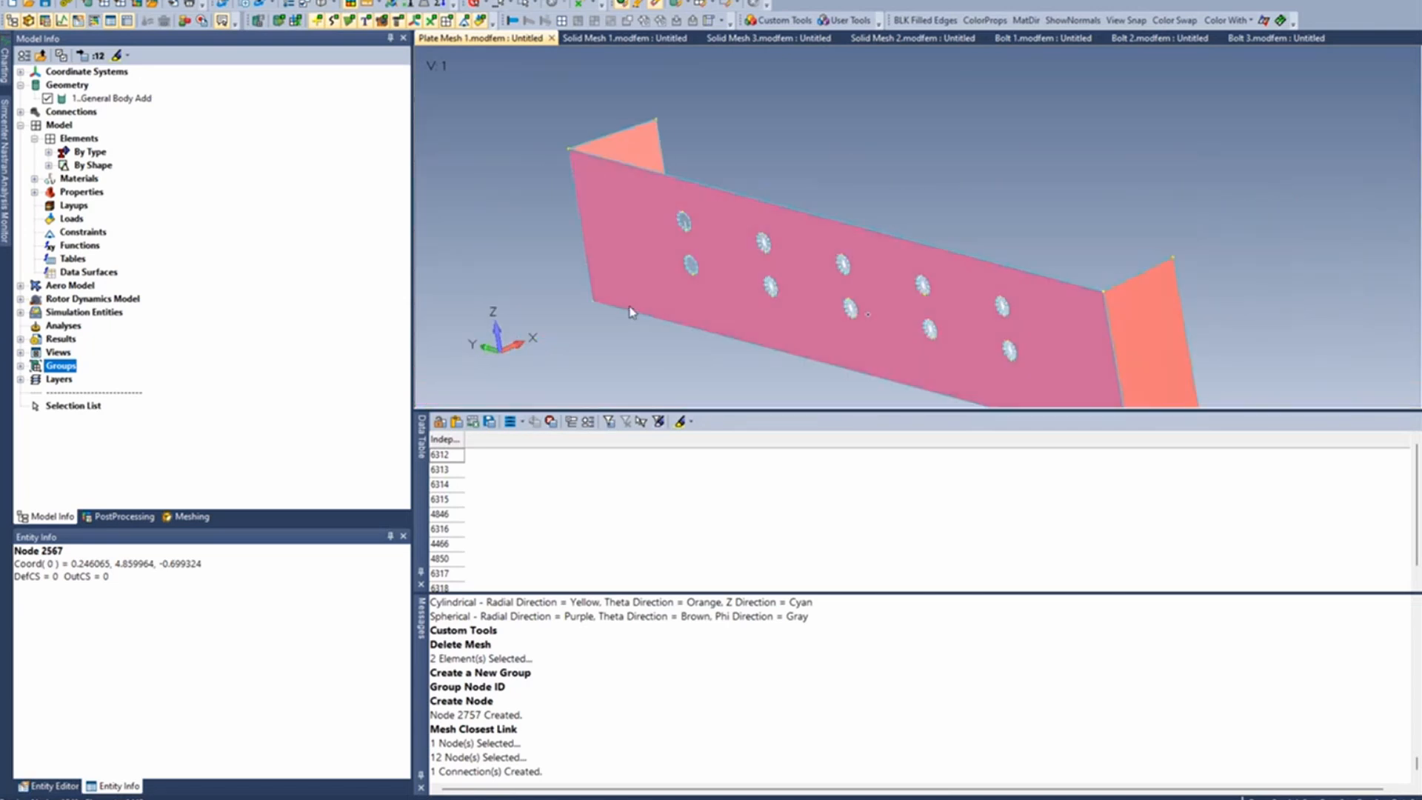
- Switch to the Bolt 3 model and show its rigid and linear plate elements along with the springs
{"action": "left_click", "coordinate": [1275, 38]}
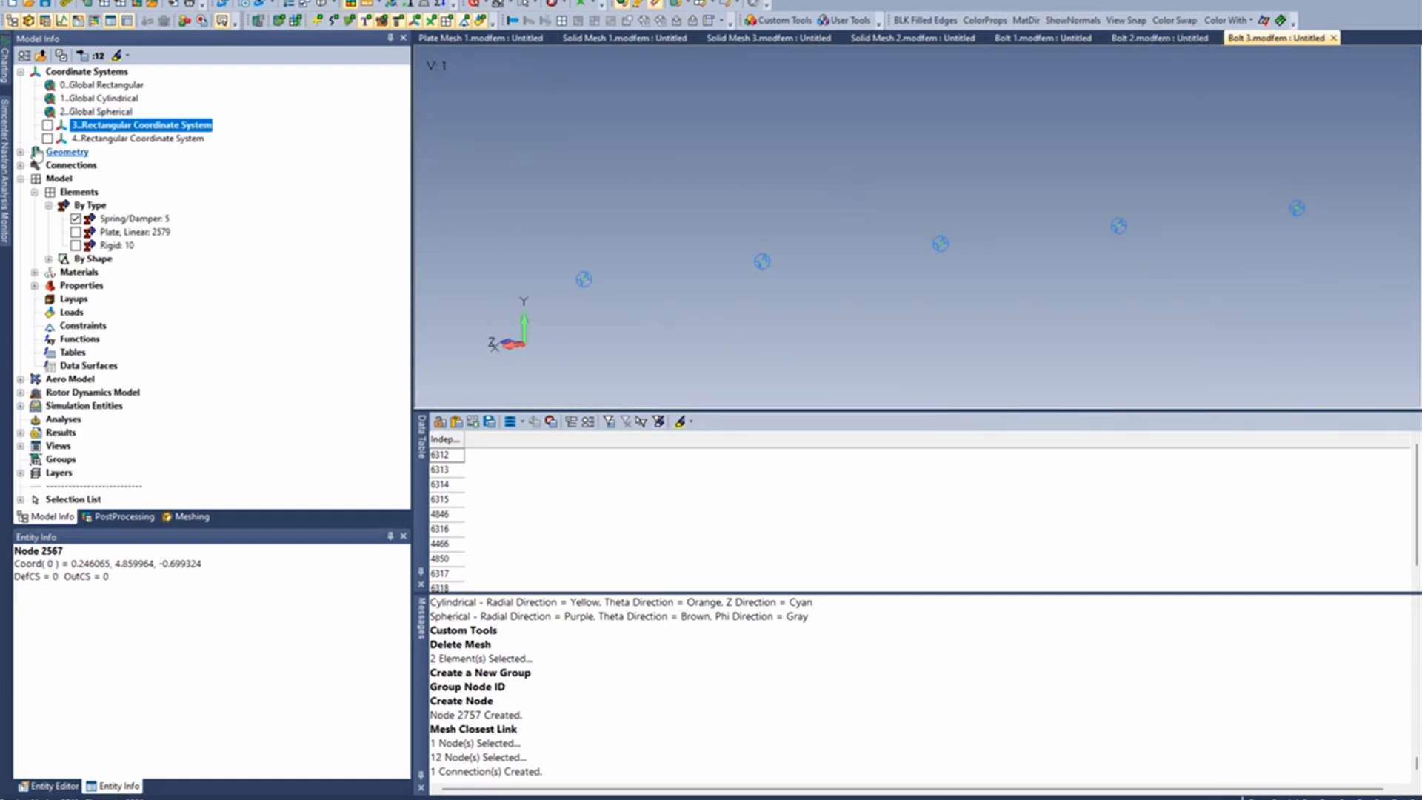
{"action": "left_click", "coordinate": [75, 245]}
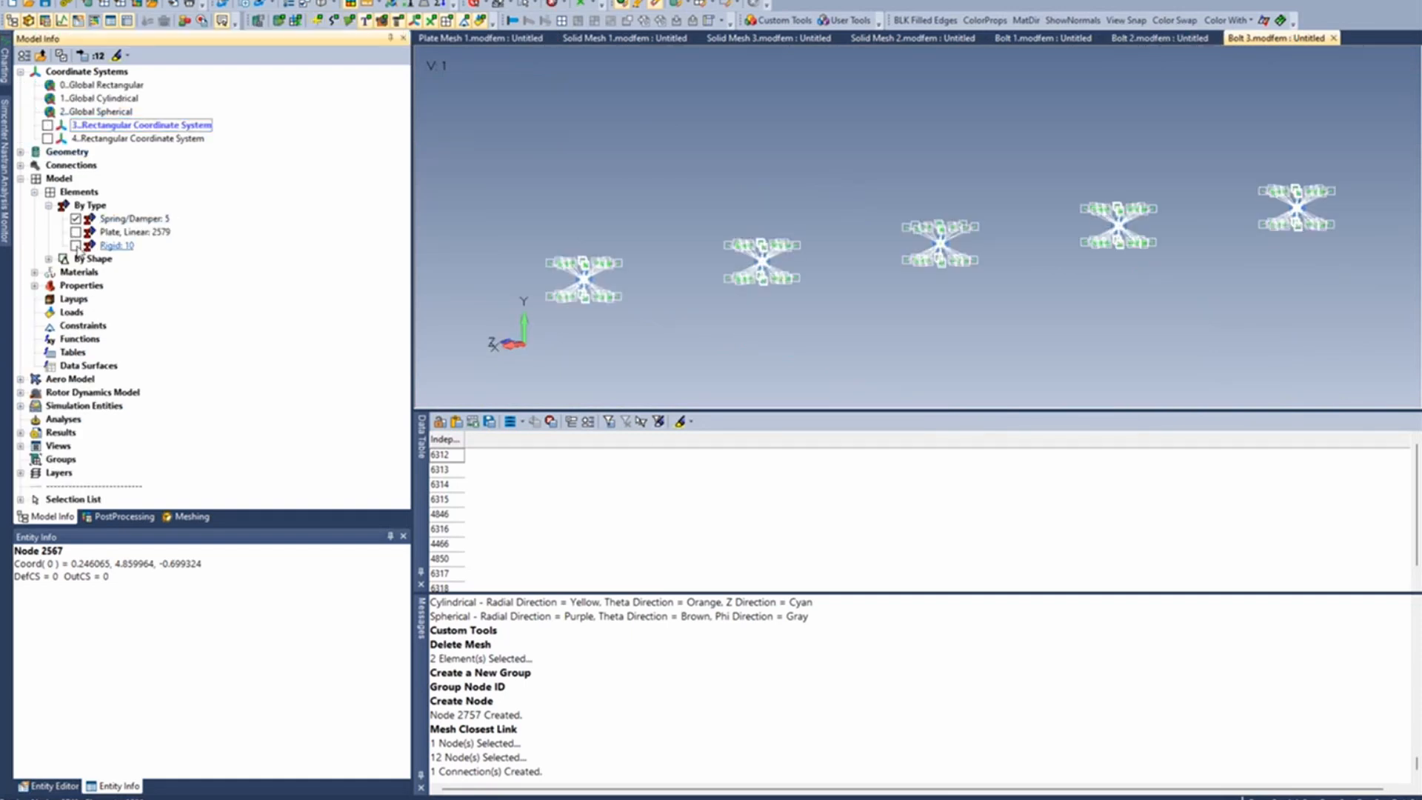
{"action": "left_click", "coordinate": [75, 232]}
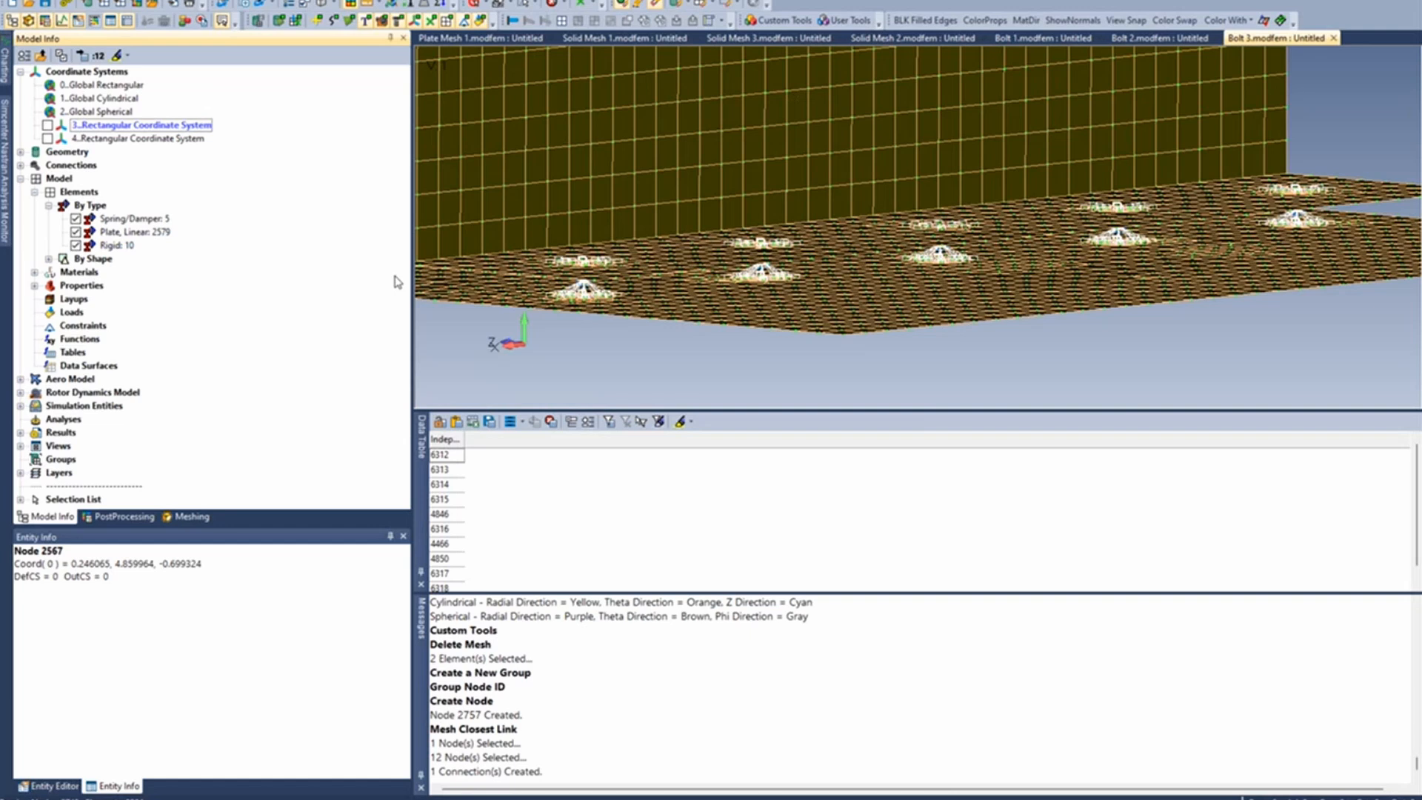
- Delete the mesh of the first bolt's connection in the row: its two rigid elements and the spring/damper element between them
{"action": "middle_click_drag", "start_coordinate": [644, 251], "coordinate": [752, 210], "text": "ctrl"}
{"action": "scroll", "coordinate": [755, 207], "scroll_direction": "up", "scroll_amount": 5}
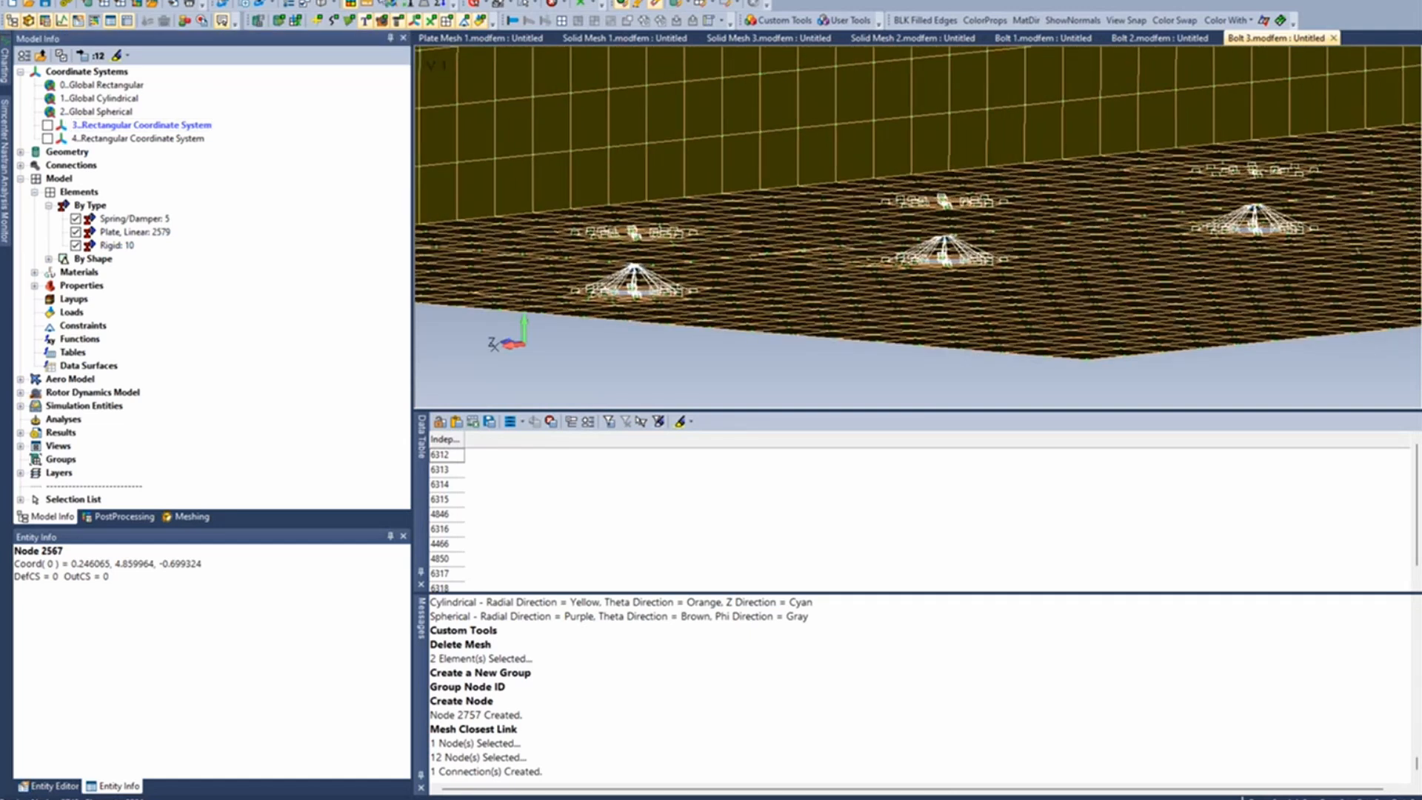
{"action": "left_click", "coordinate": [286, 0]}
{"action": "left_click", "coordinate": [317, 0]}
{"action": "left_click", "coordinate": [317, 0]}
{"action": "mouse_move", "coordinate": [348, 69]}
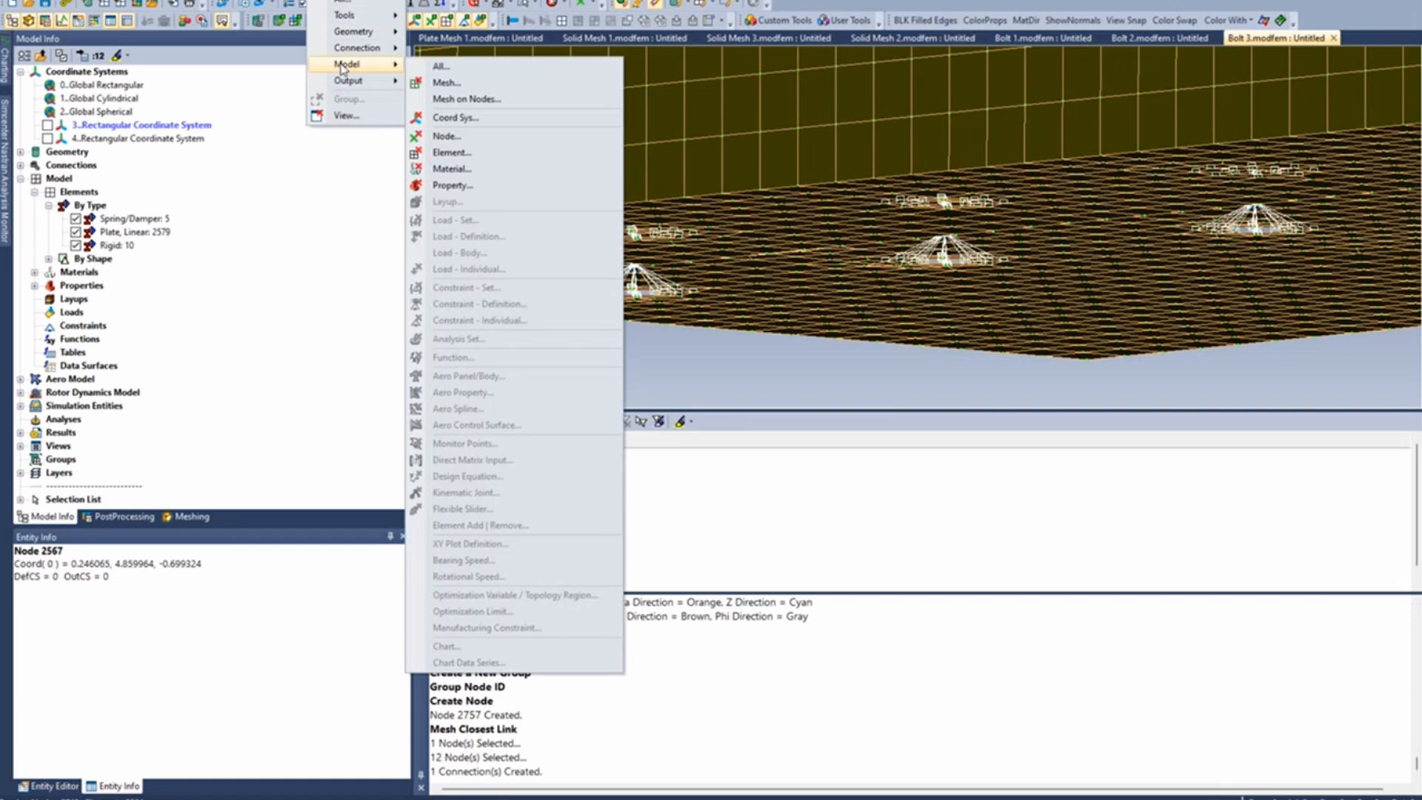
{"action": "left_click", "coordinate": [452, 86]}
{"action": "left_click", "coordinate": [629, 289]}
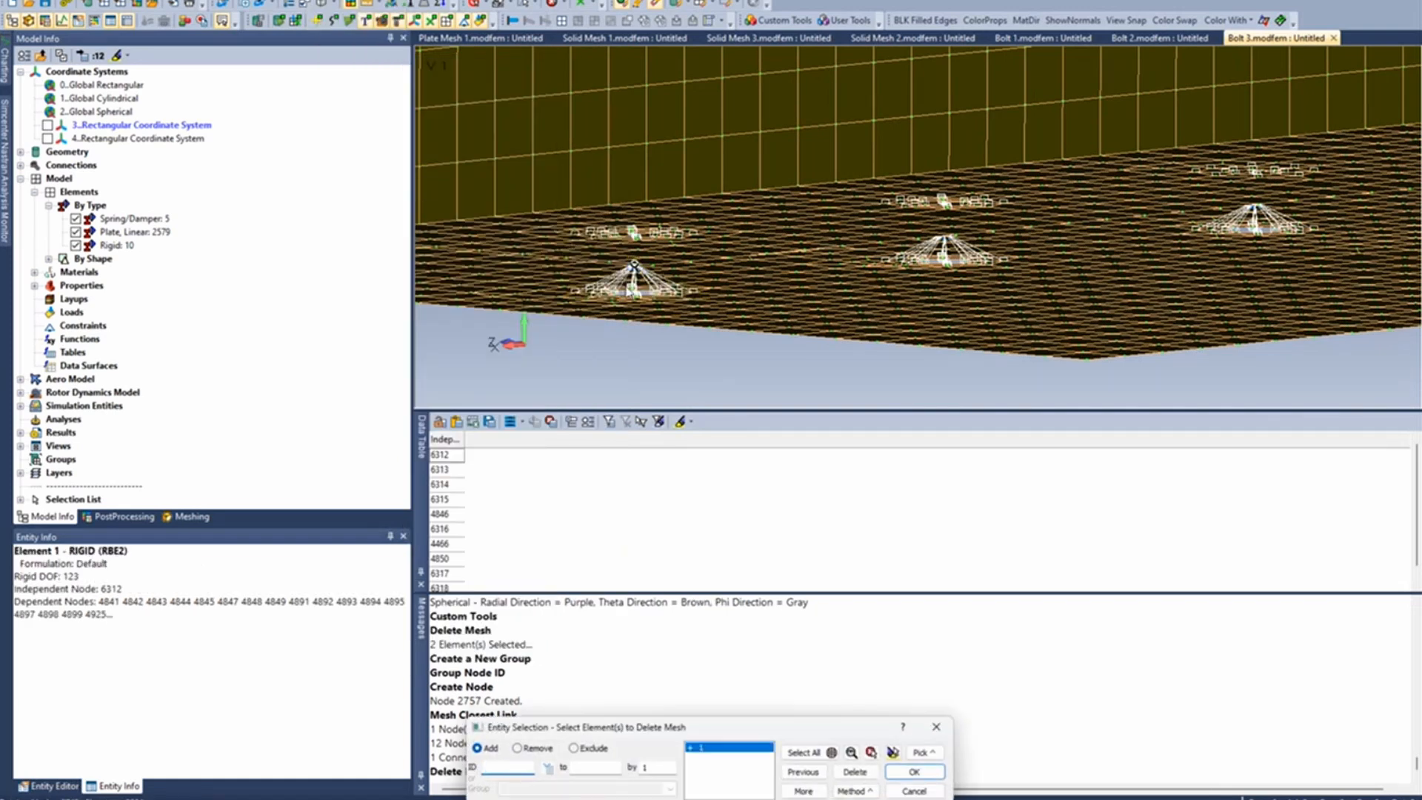
{"action": "middle_click_drag", "start_coordinate": [629, 289], "coordinate": [628, 267]}
{"action": "left_click", "coordinate": [638, 240]}
{"action": "left_click", "coordinate": [637, 257]}
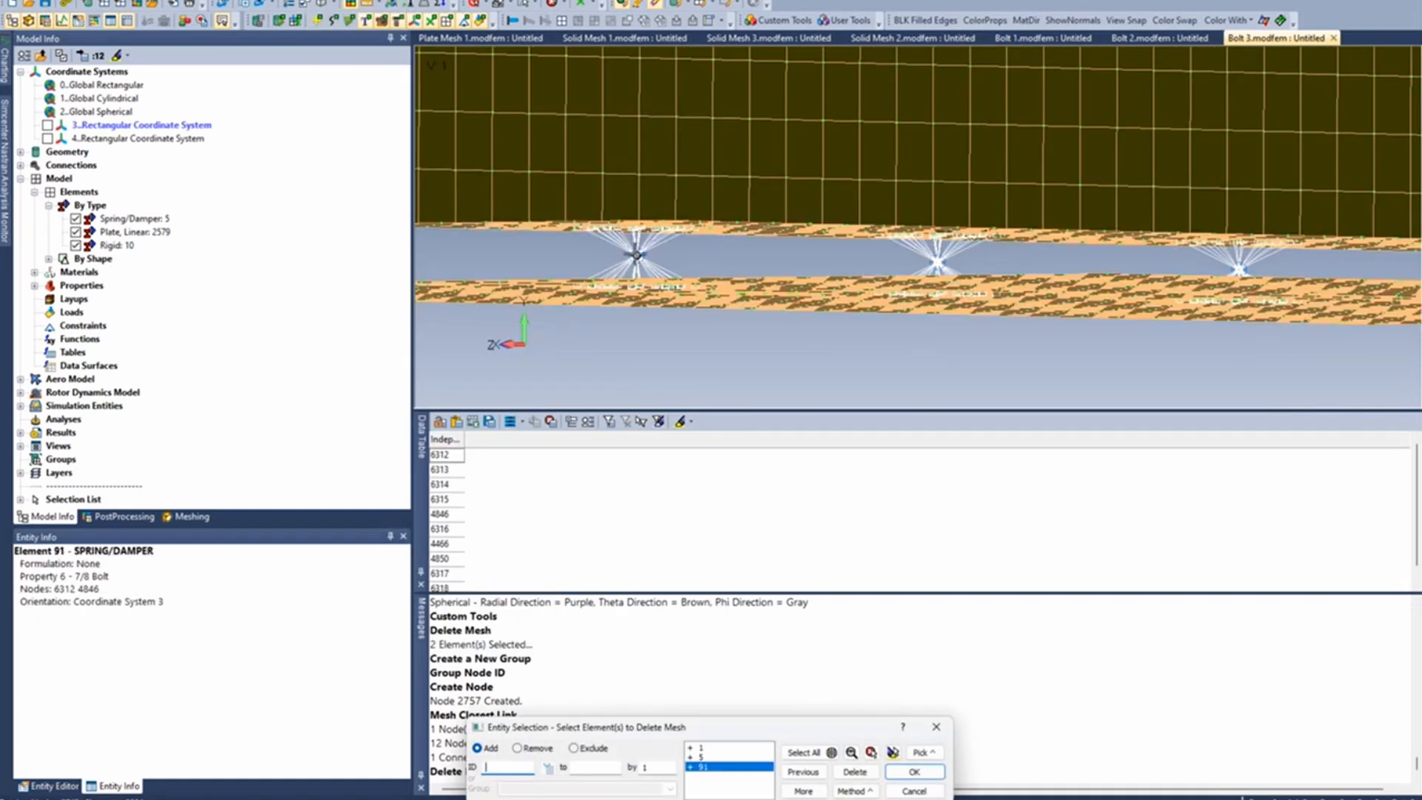
{"action": "key", "text": "Return"}
{"action": "left_click", "coordinate": [699, 403]}
- Create a rigid spider at the upper plate's emptied bolt hole from the two ring surfaces around it, using the custom meshing tool
{"action": "middle_click_drag", "start_coordinate": [664, 270], "coordinate": [530, 302]}
{"action": "middle_click_drag", "start_coordinate": [561, 205], "coordinate": [671, 148]}
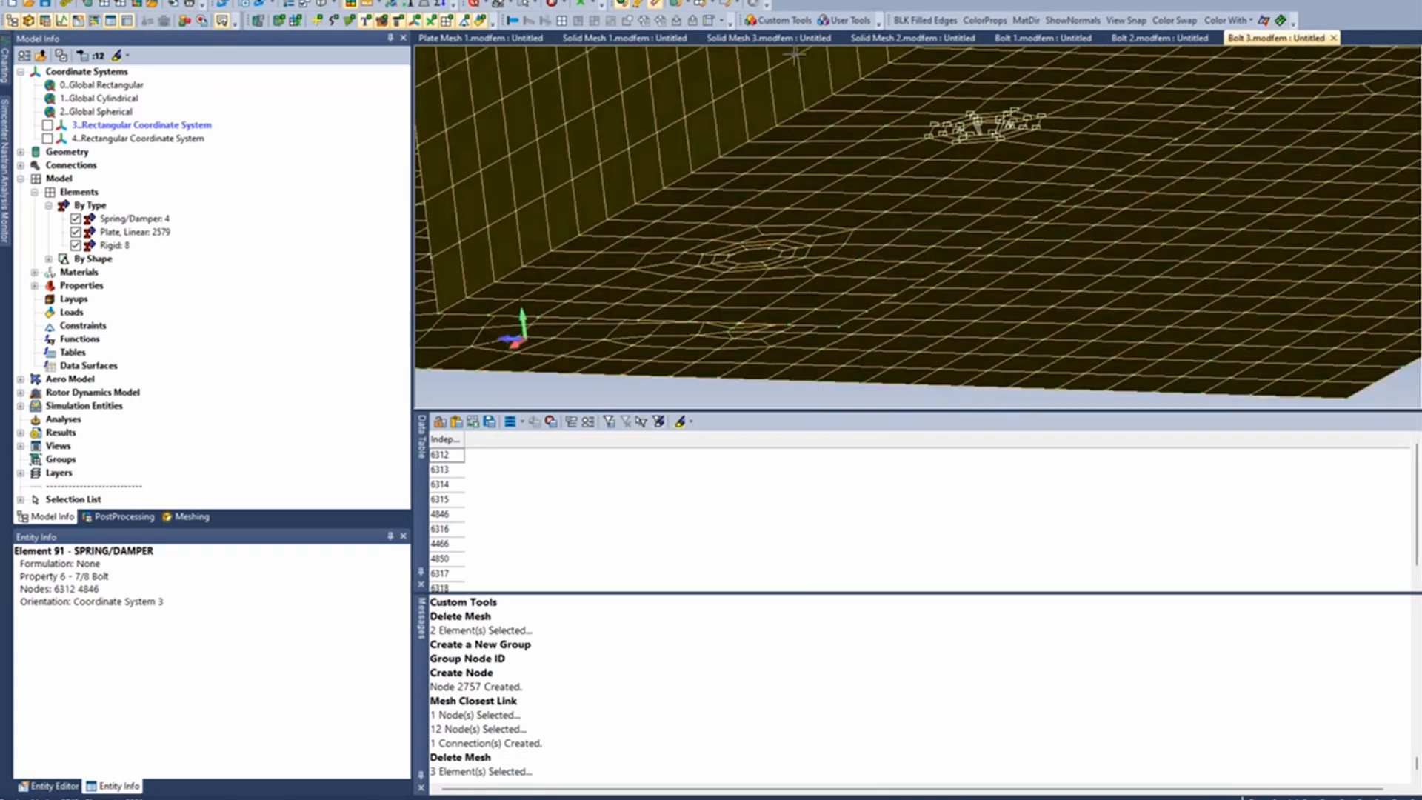
{"action": "left_click", "coordinate": [786, 21]}
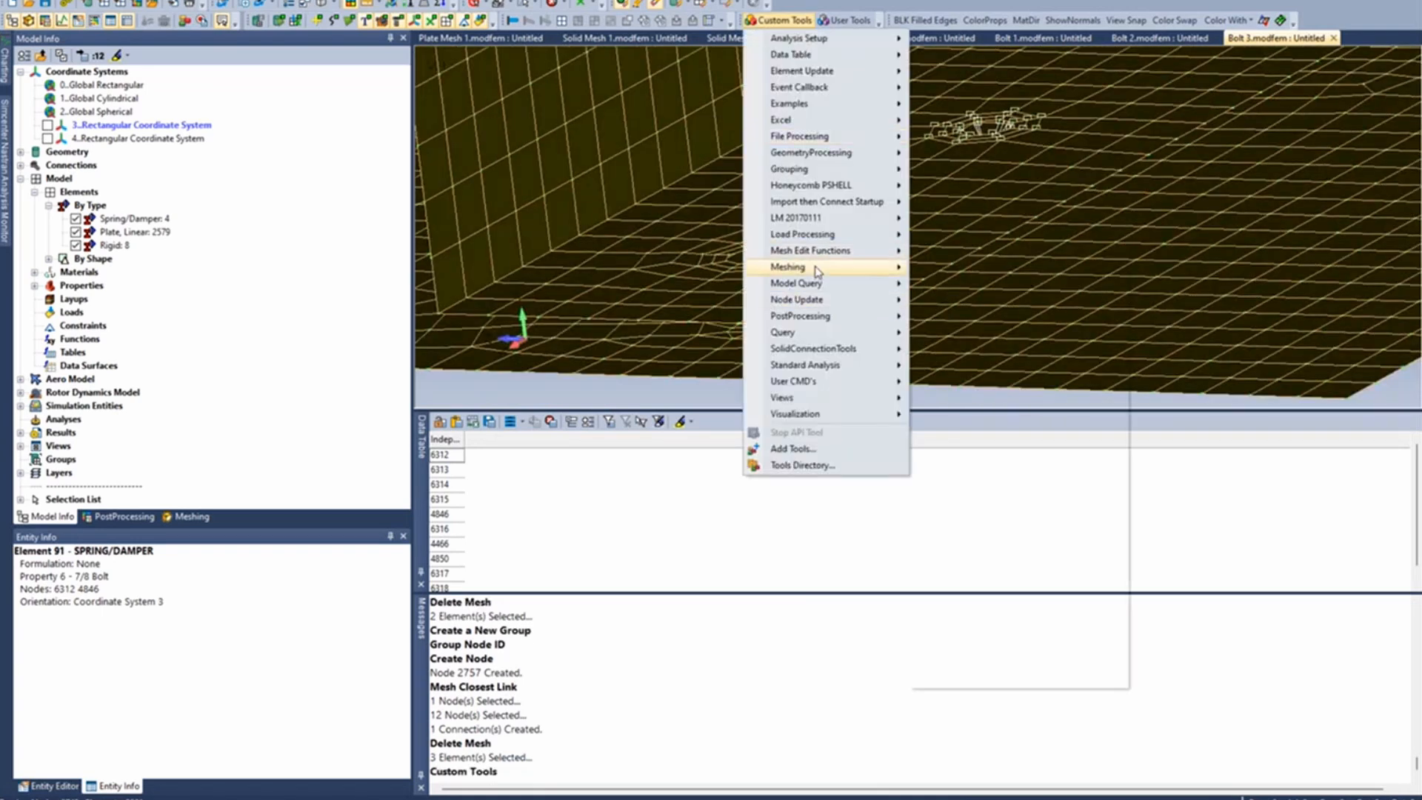
{"action": "mouse_move", "coordinate": [815, 268]}
{"action": "left_click", "coordinate": [1021, 596]}
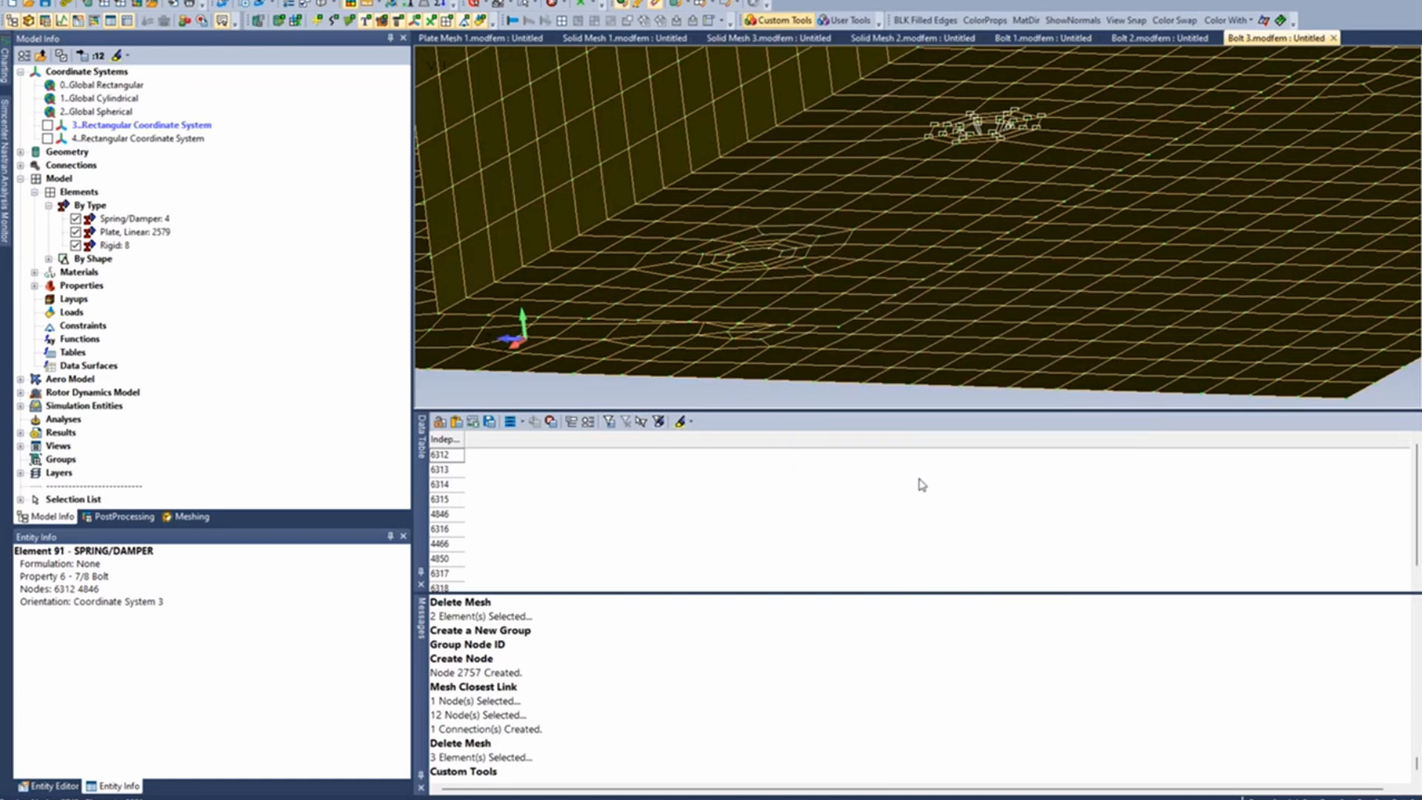
{"action": "left_click", "coordinate": [751, 242]}
{"action": "key", "text": "Return"}
- Create a rigid spider at the matching lower plate hole from its two ring surfaces, and end the spider tool
{"action": "middle_click_drag", "start_coordinate": [752, 249], "coordinate": [751, 225]}
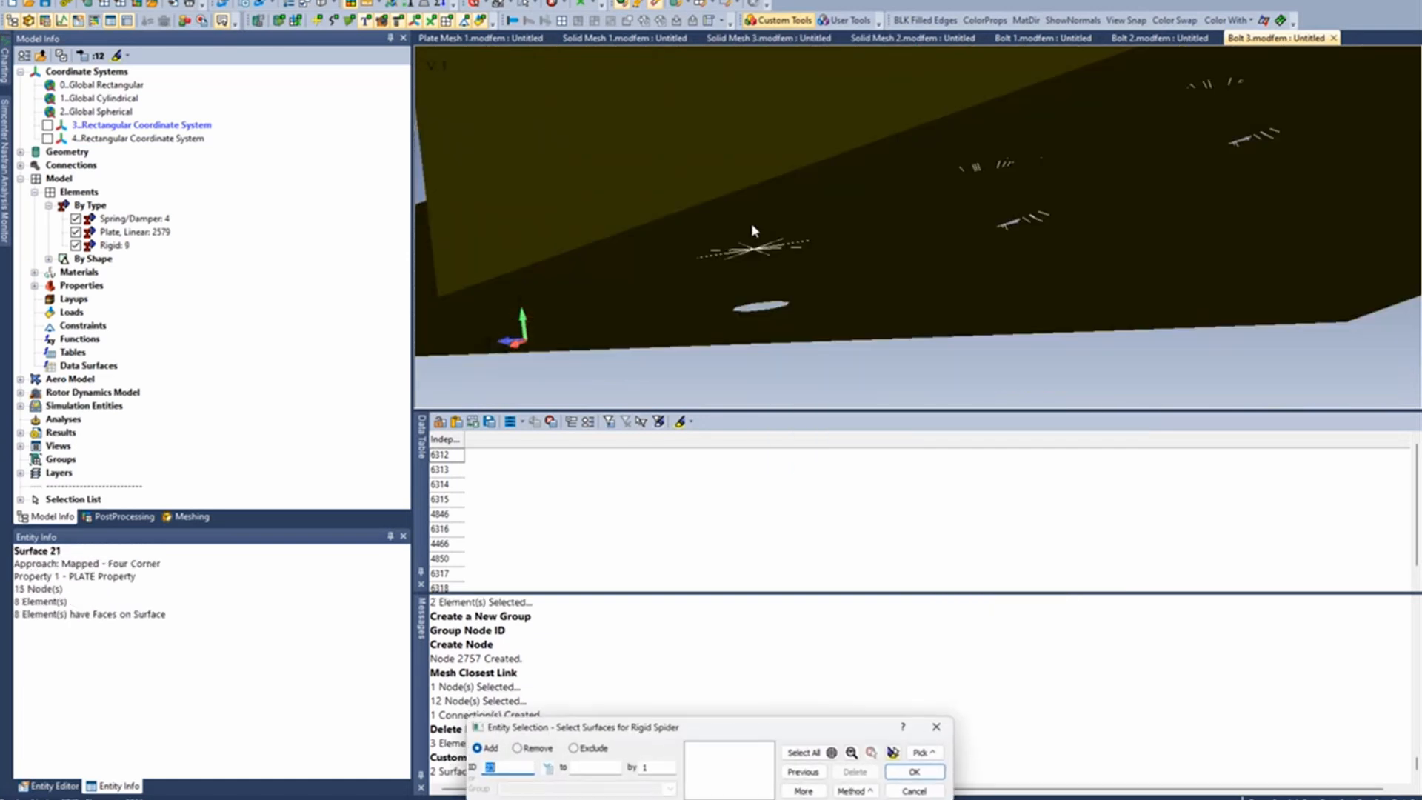
{"action": "left_click", "coordinate": [741, 304]}
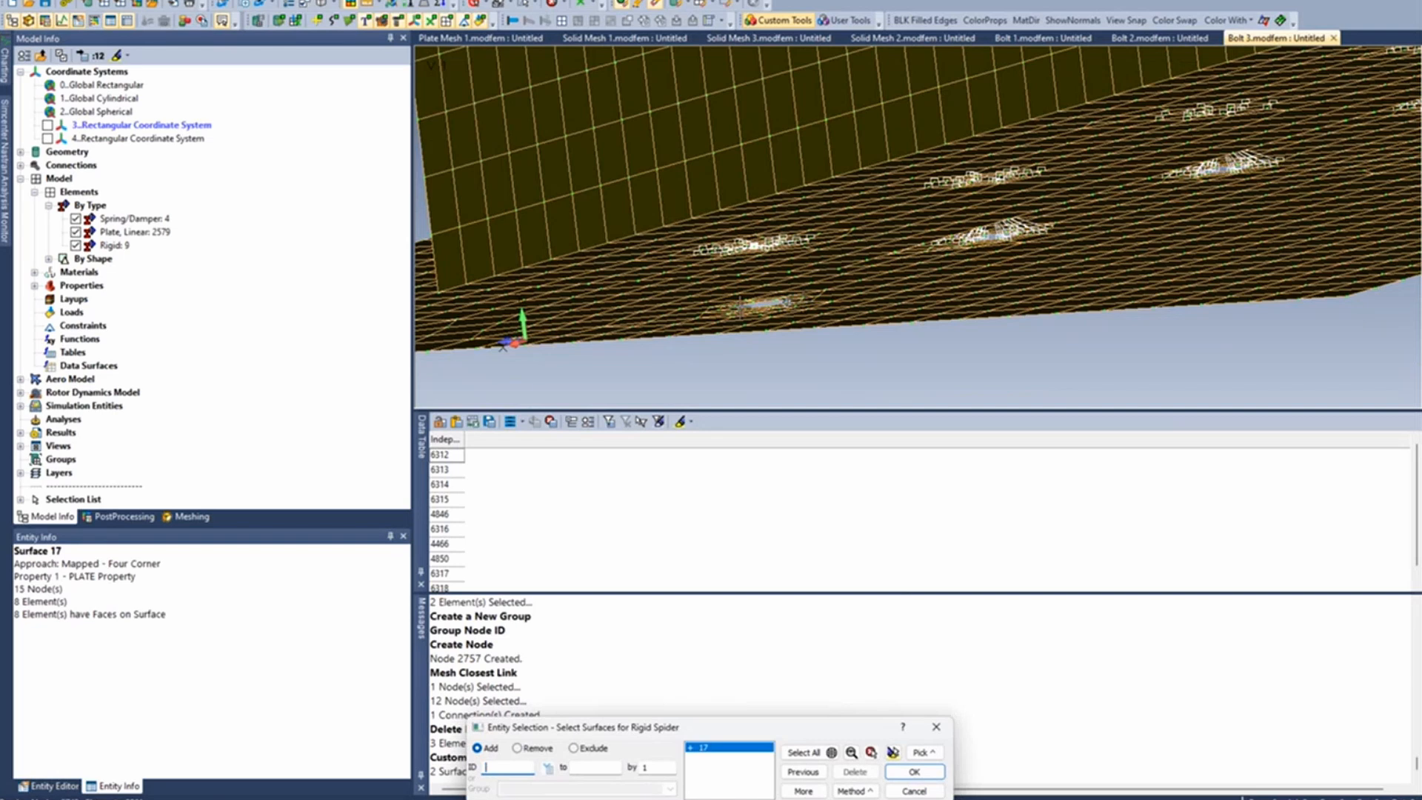
{"action": "key", "text": "Return"}
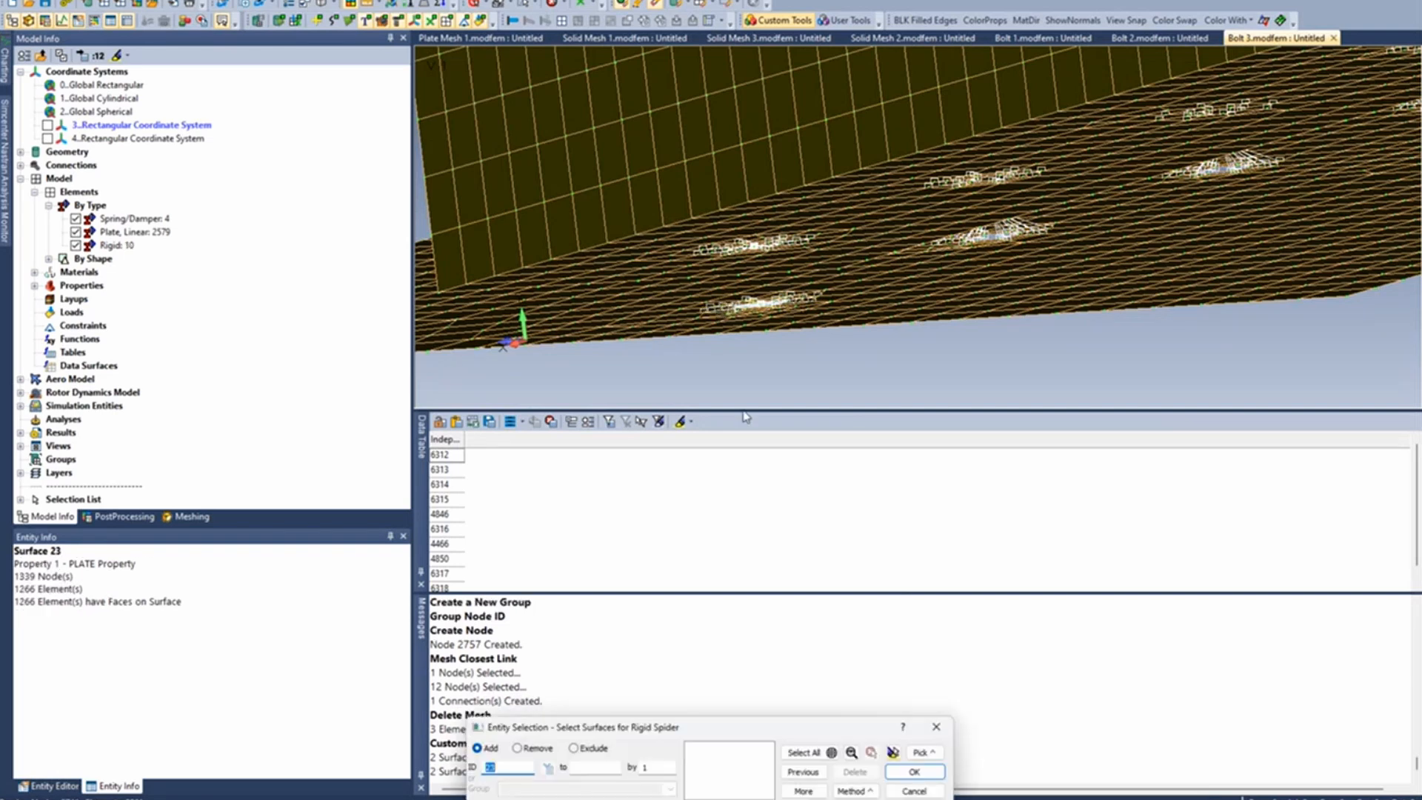
{"action": "left_click", "coordinate": [913, 790]}
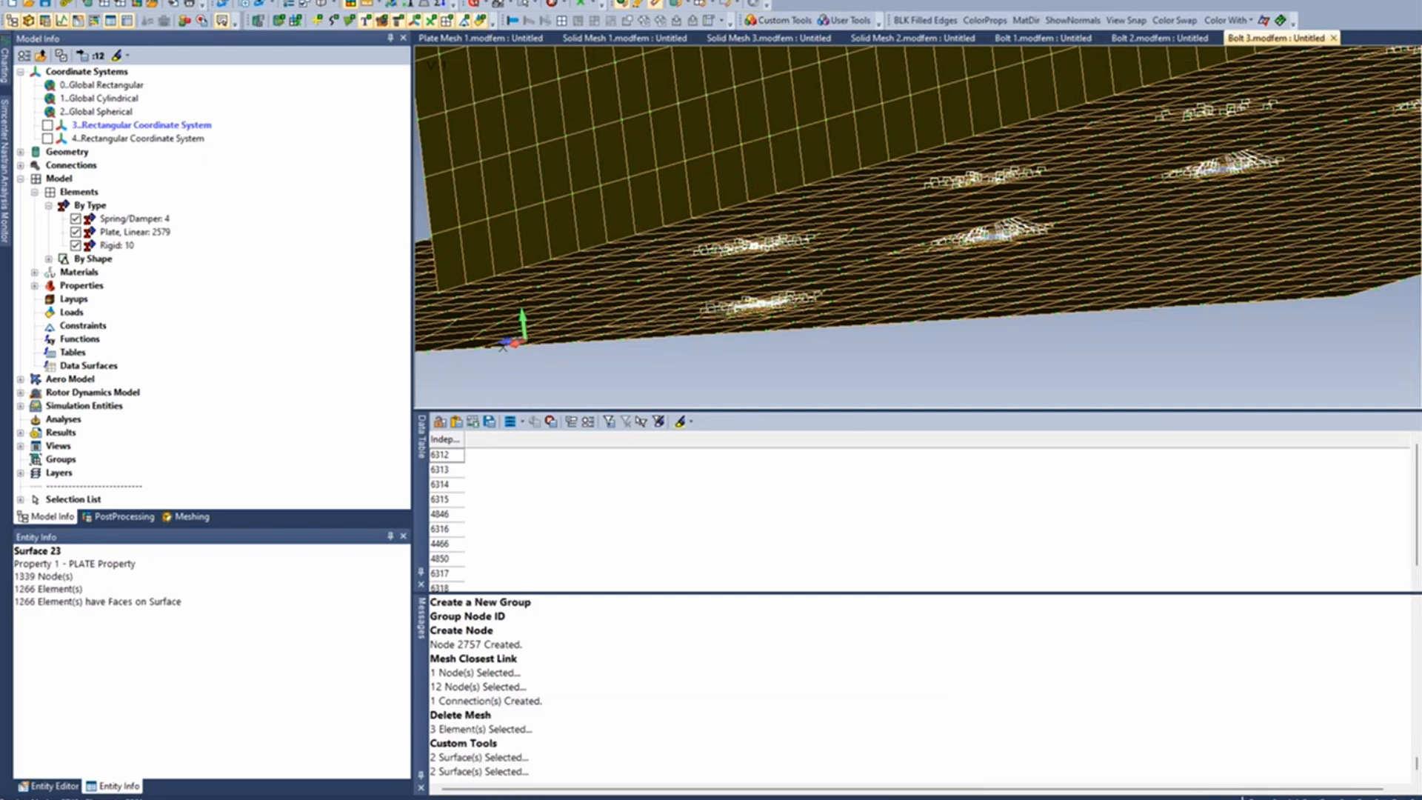
- Set up a Closest Link connection from the upper spider's centre node to the lower spider's centre node
{"action": "left_click", "coordinate": [217, 0]}
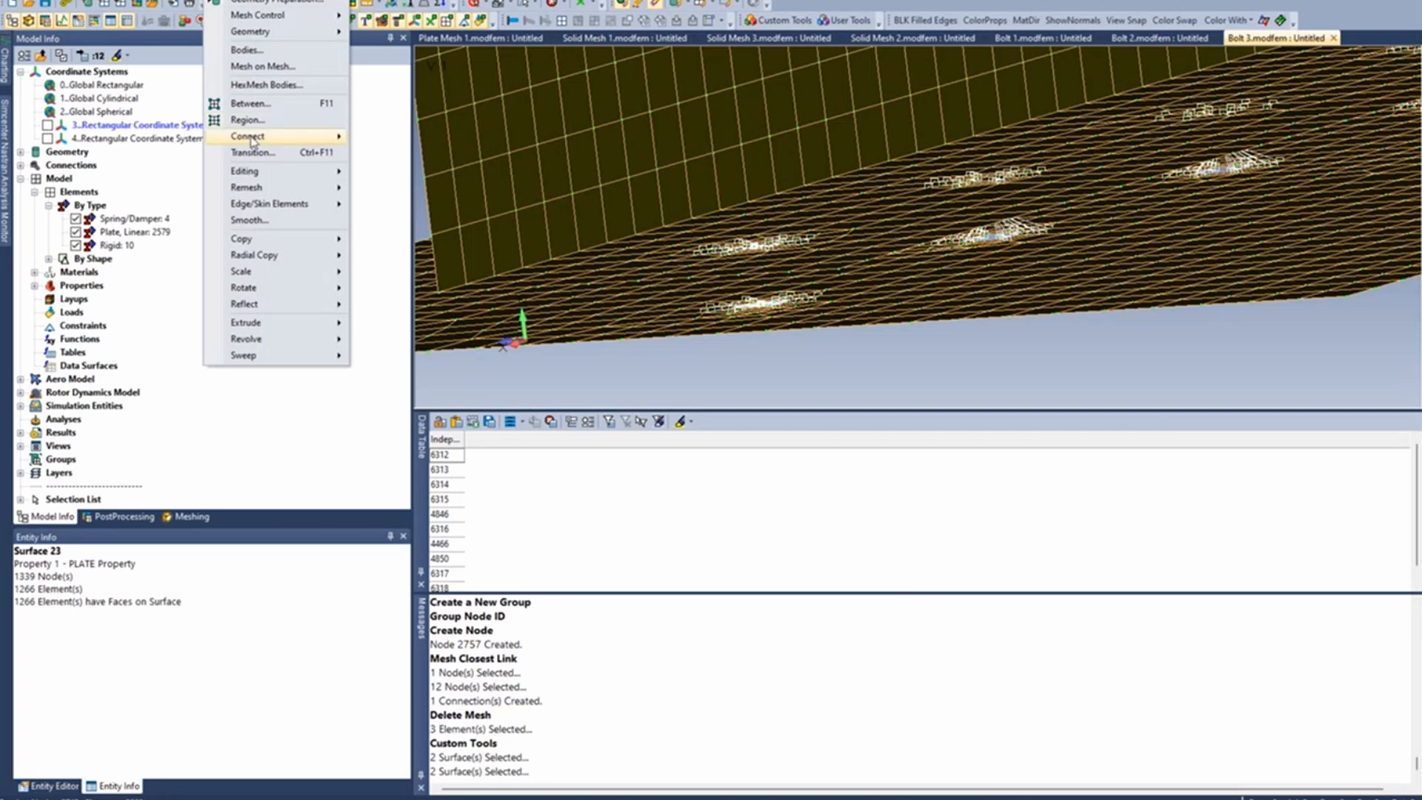
{"action": "mouse_move", "coordinate": [252, 142]}
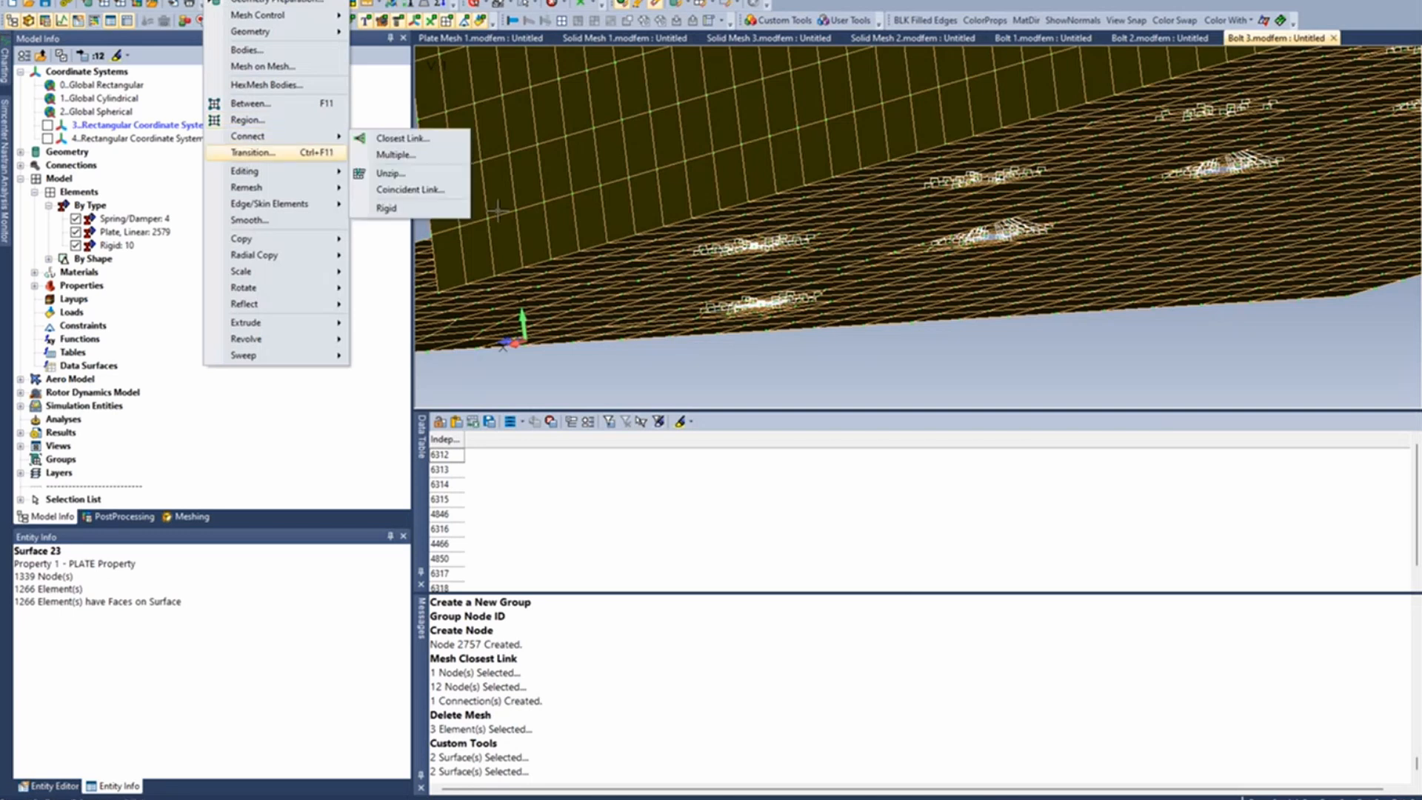
{"action": "left_click", "coordinate": [417, 141]}
{"action": "middle_click_drag", "start_coordinate": [573, 198], "coordinate": [600, 255]}
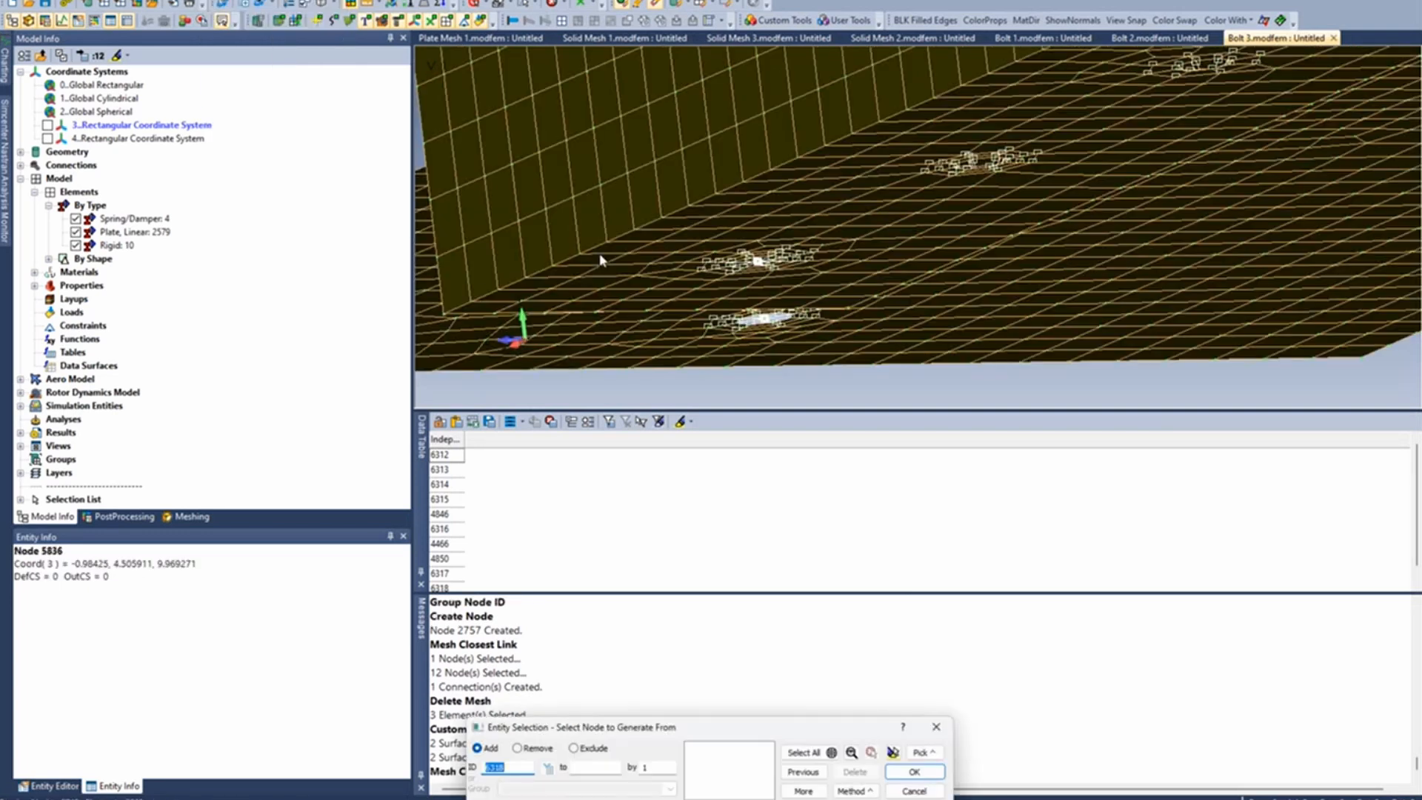
{"action": "middle_click_drag", "start_coordinate": [759, 265], "coordinate": [779, 318]}
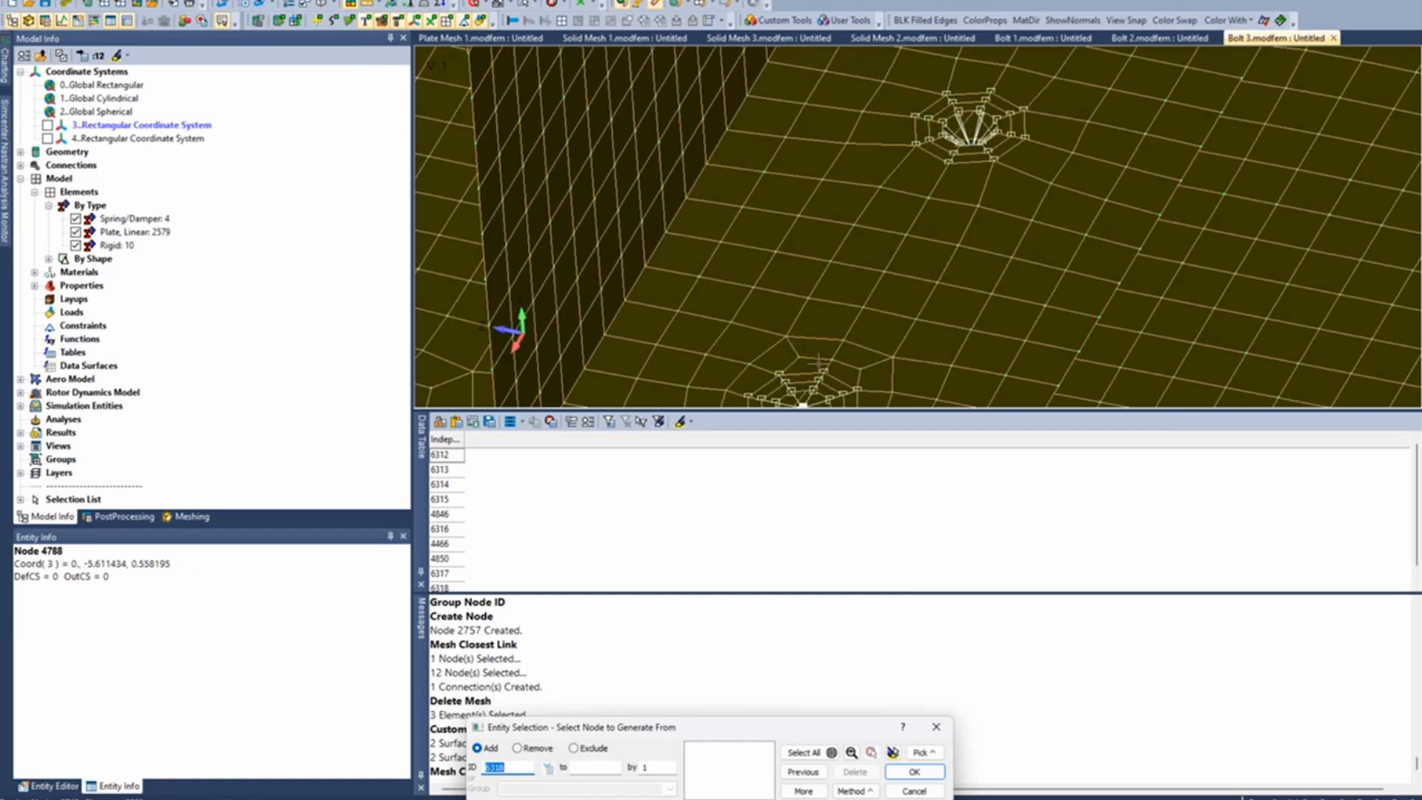
{"action": "middle_click_drag", "start_coordinate": [818, 363], "coordinate": [805, 235]}
{"action": "left_click", "coordinate": [806, 235]}
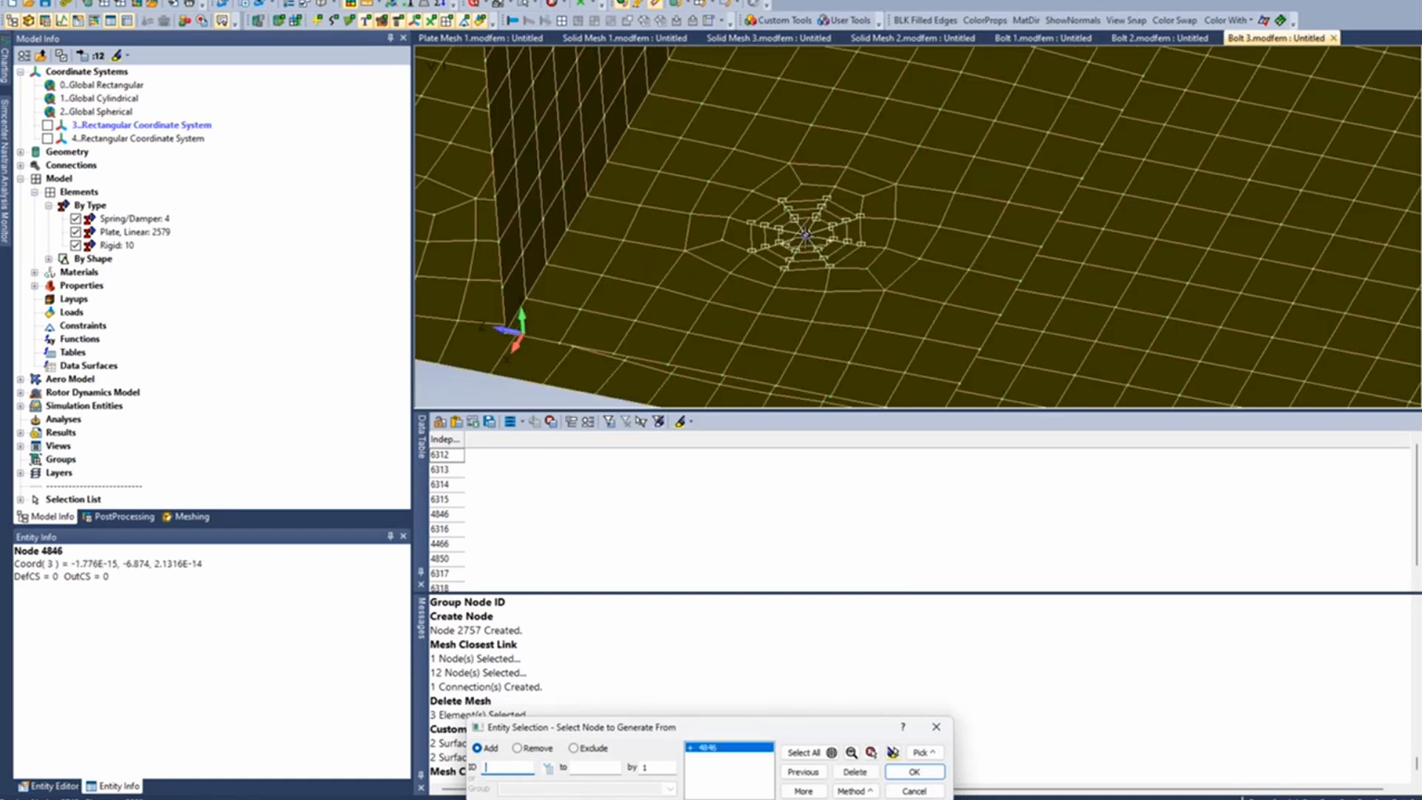
{"action": "left_click", "coordinate": [913, 771]}
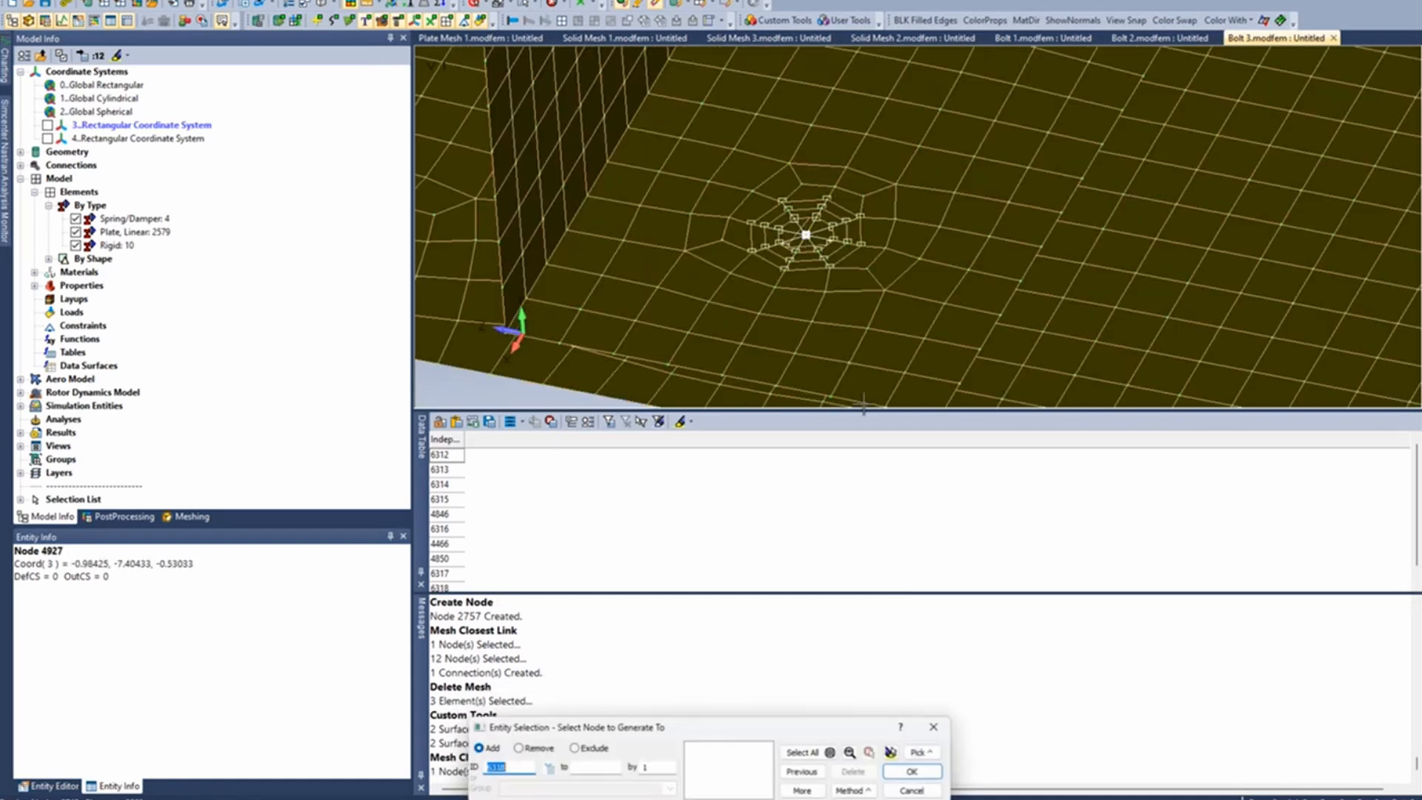
{"action": "middle_click_drag", "start_coordinate": [863, 404], "coordinate": [841, 193]}
{"action": "scroll", "coordinate": [841, 193], "scroll_direction": "up", "scroll_amount": 4}
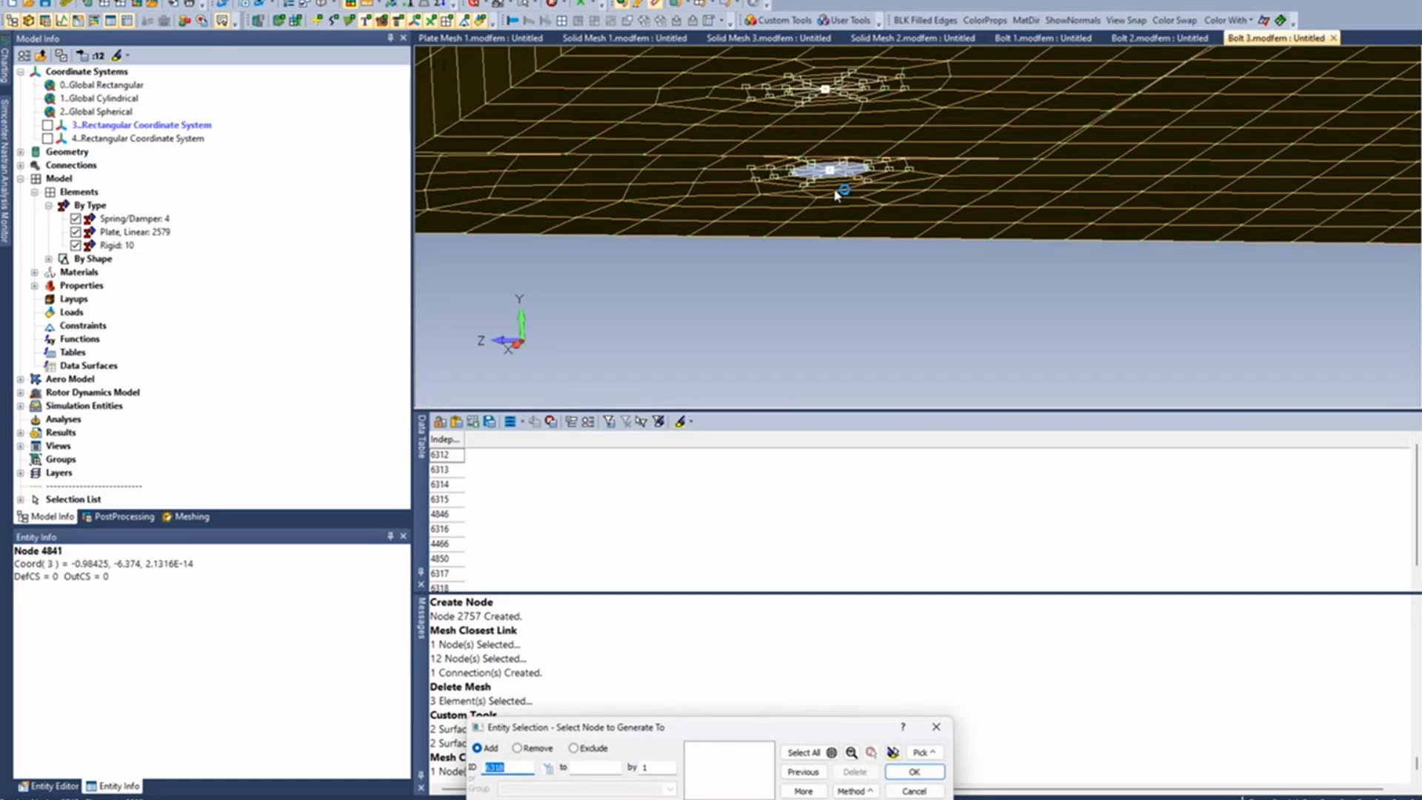
{"action": "double_click", "coordinate": [830, 169]}
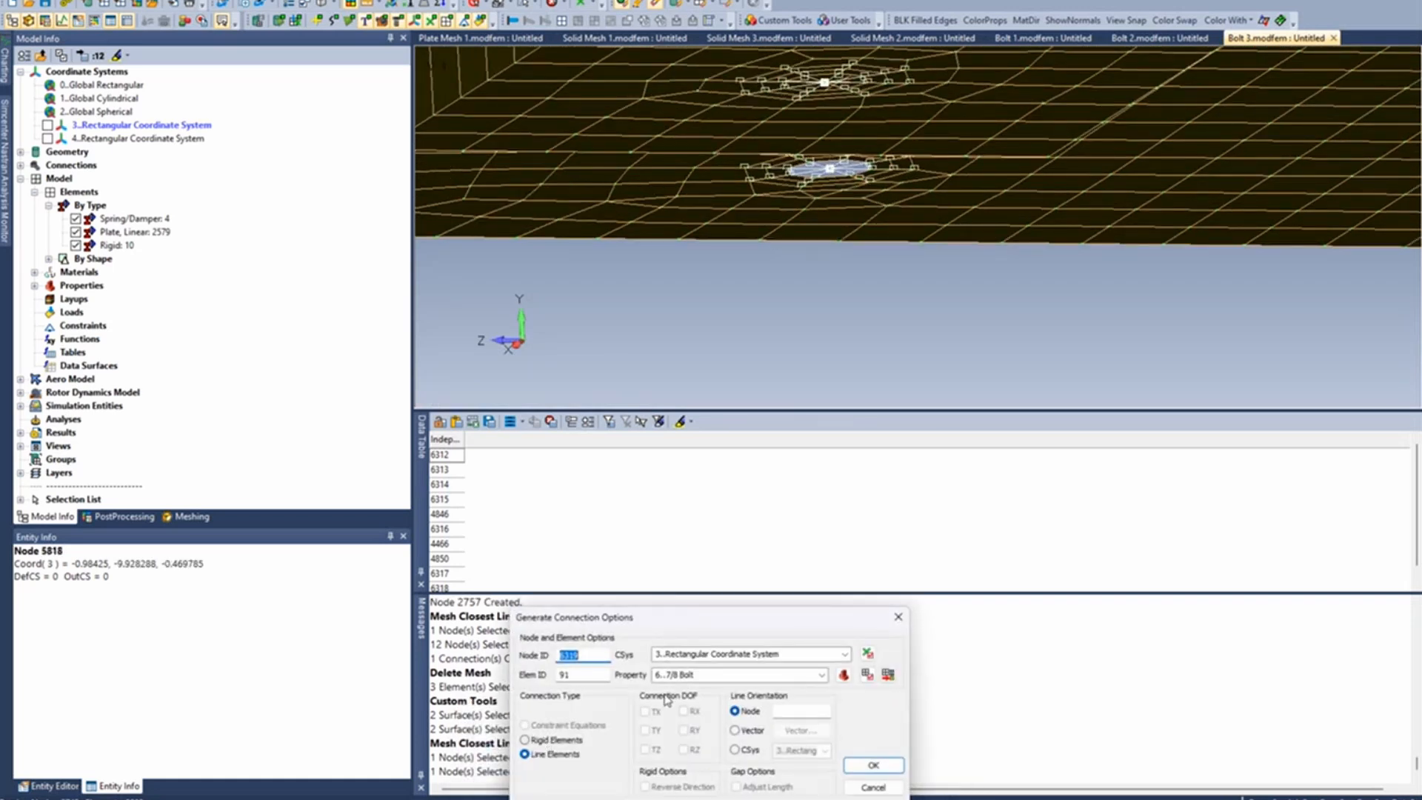
- Generate the link as Line Elements with property 6..7/8 Bolt, oriented by CSys 3..Rectangular Coordinate System
{"action": "left_click", "coordinate": [776, 676]}
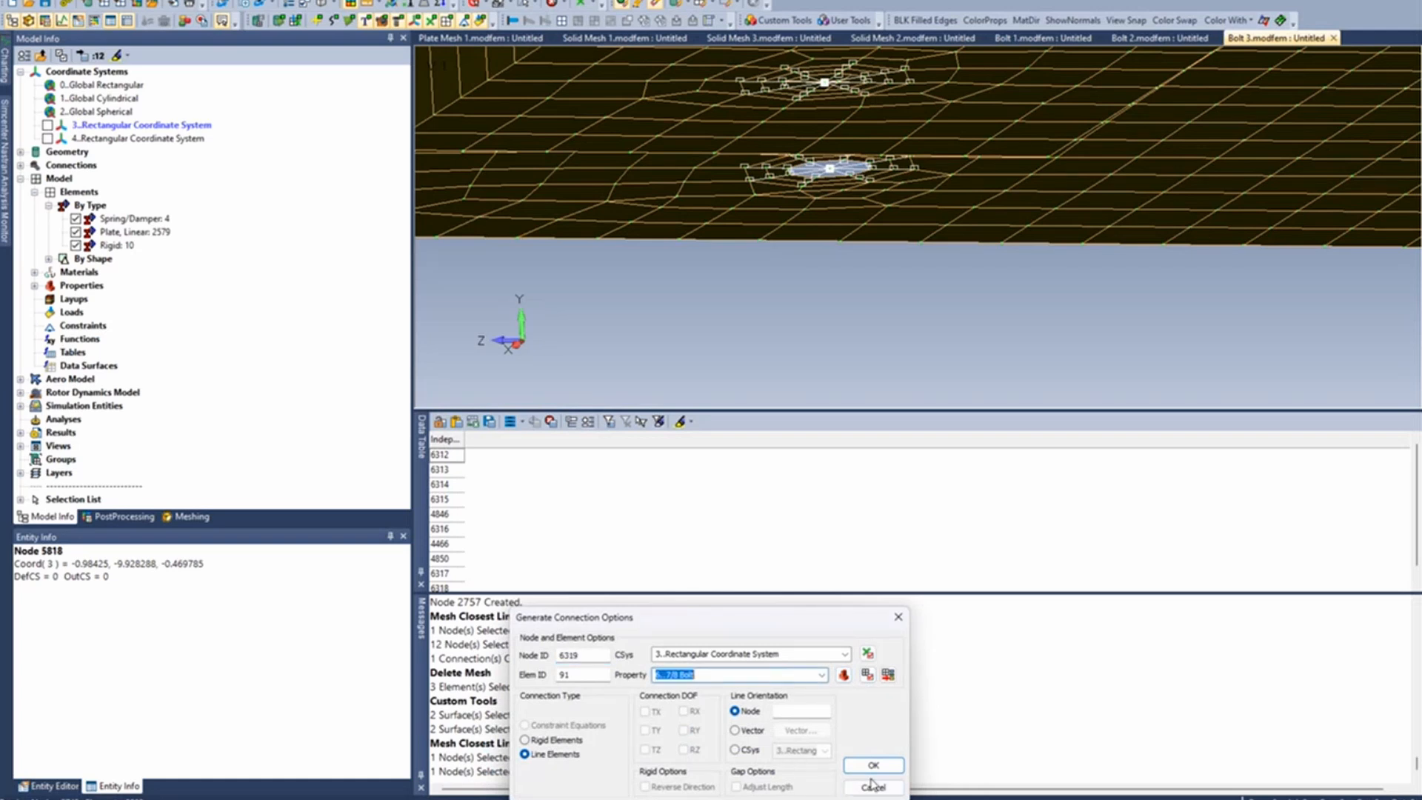
{"action": "left_click", "coordinate": [734, 749]}
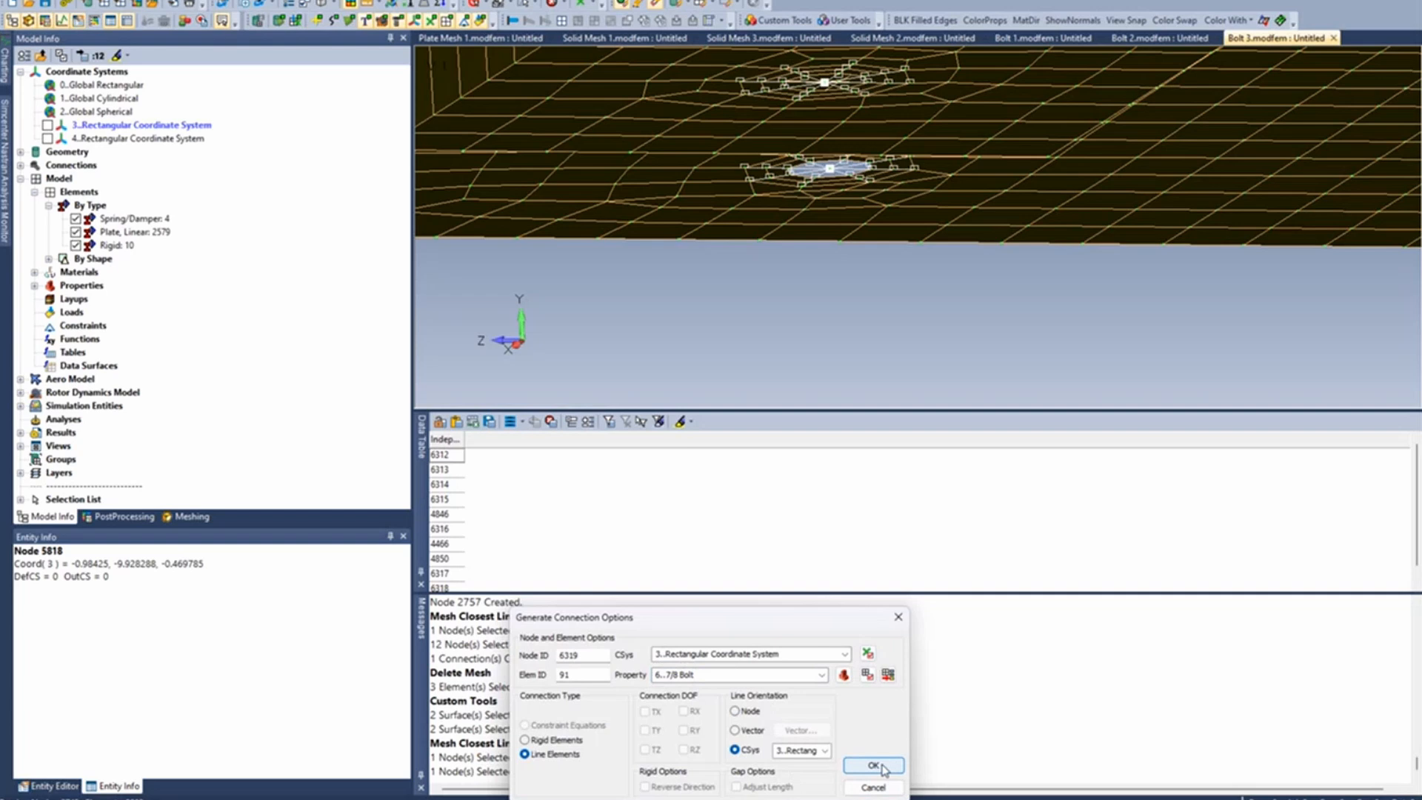
{"action": "left_click", "coordinate": [873, 765]}
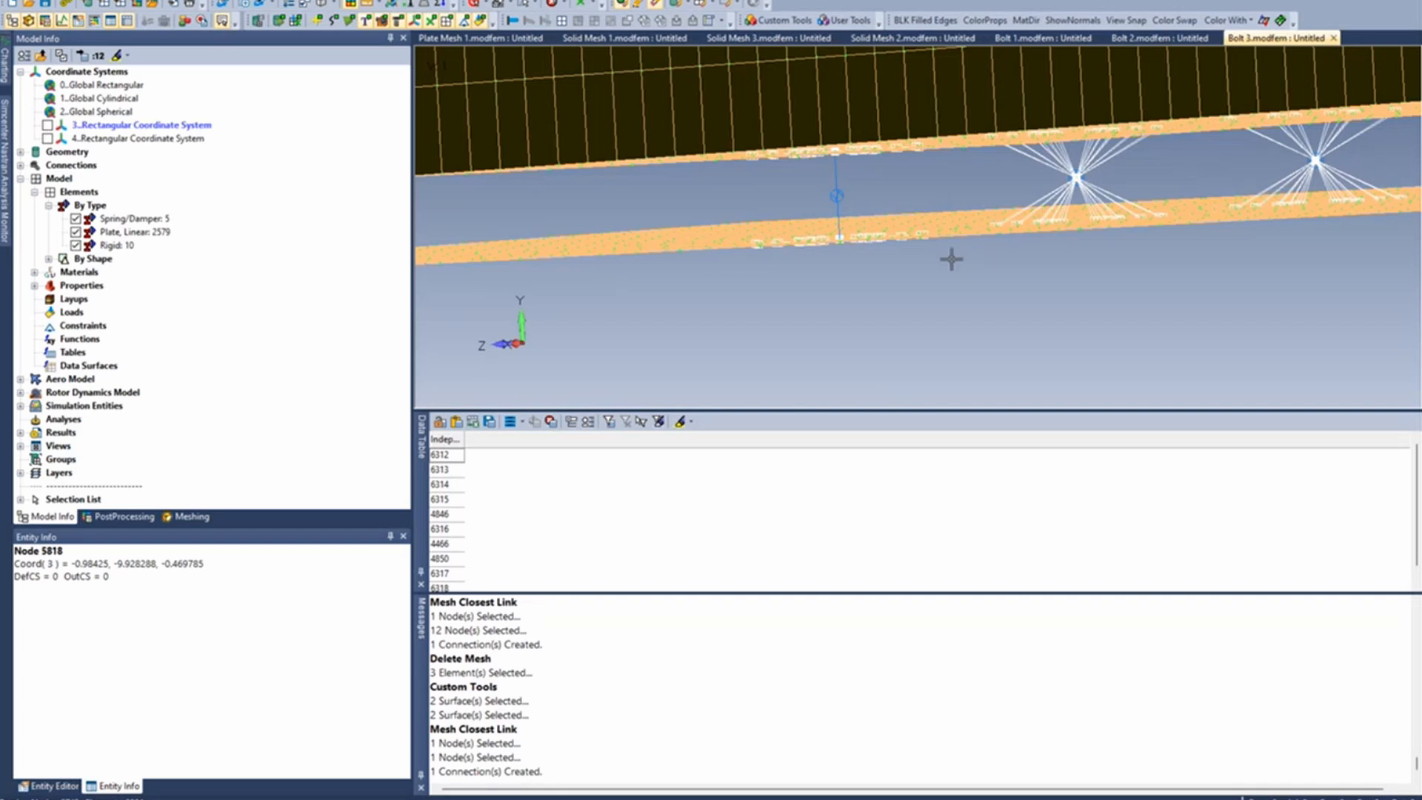
- Examine the rebuilt bolt connection between the two plates, comparing its spring and rigid spiders with the neighbouring bolts
{"action": "middle_click_drag", "start_coordinate": [951, 260], "coordinate": [954, 270]}
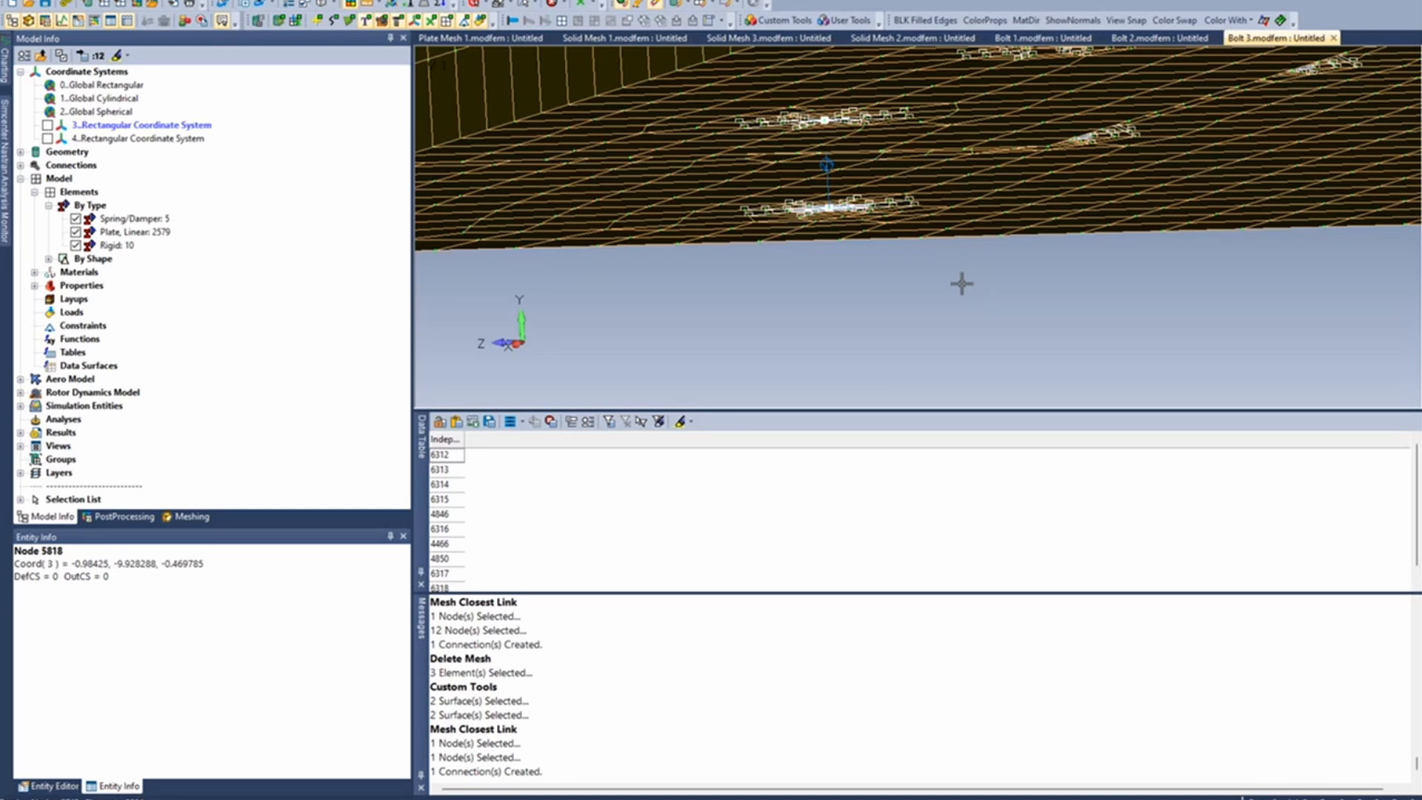
{"action": "scroll", "coordinate": [811, 265], "scroll_direction": "down", "scroll_amount": 2}
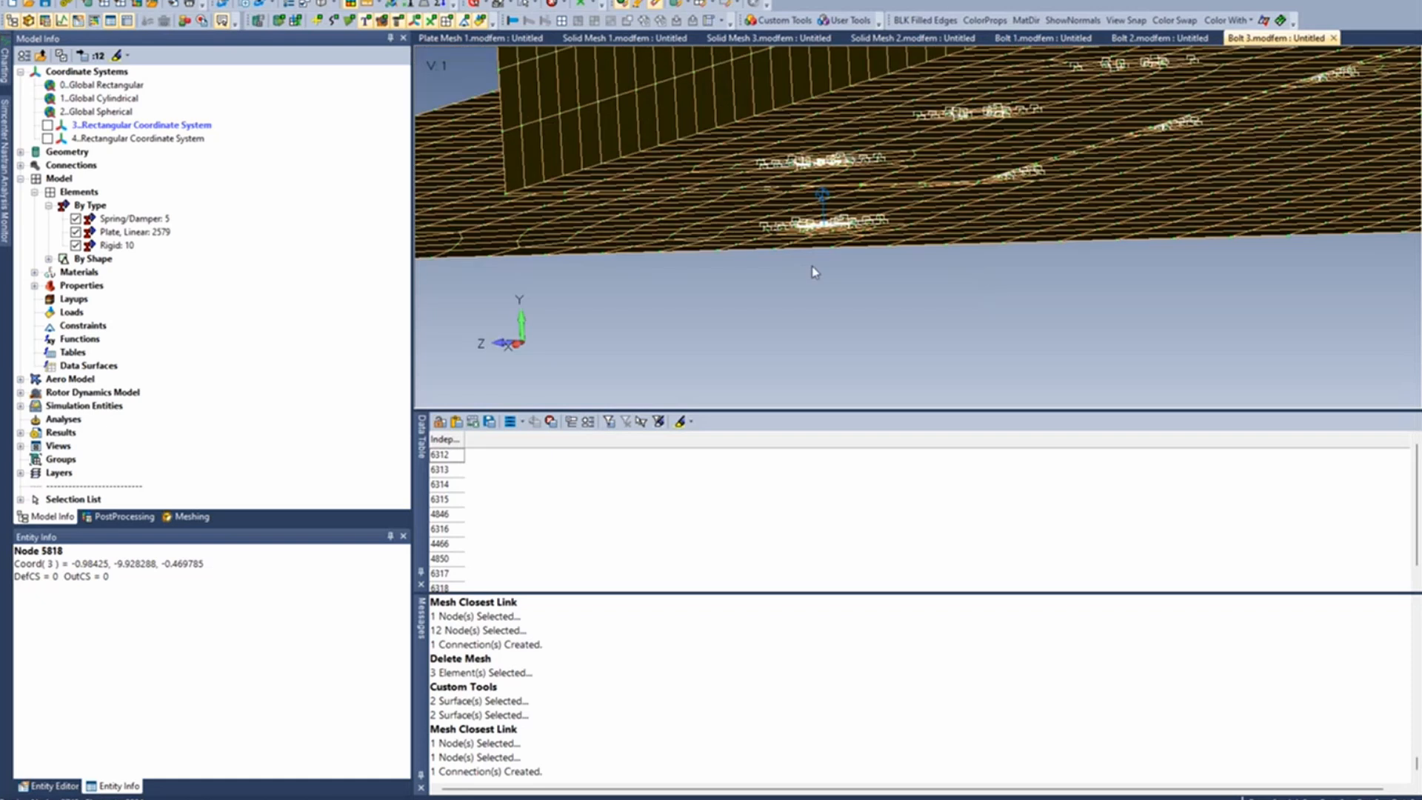
{"action": "mouse_move", "coordinate": [812, 265]}
{"action": "middle_mouse_down"}
{"action": "mouse_move", "coordinate": [758, 309]}
{"action": "mouse_move", "coordinate": [733, 296]}
{"action": "middle_mouse_up"}
{"action": "scroll", "coordinate": [748, 292], "scroll_direction": "up", "scroll_amount": 1}
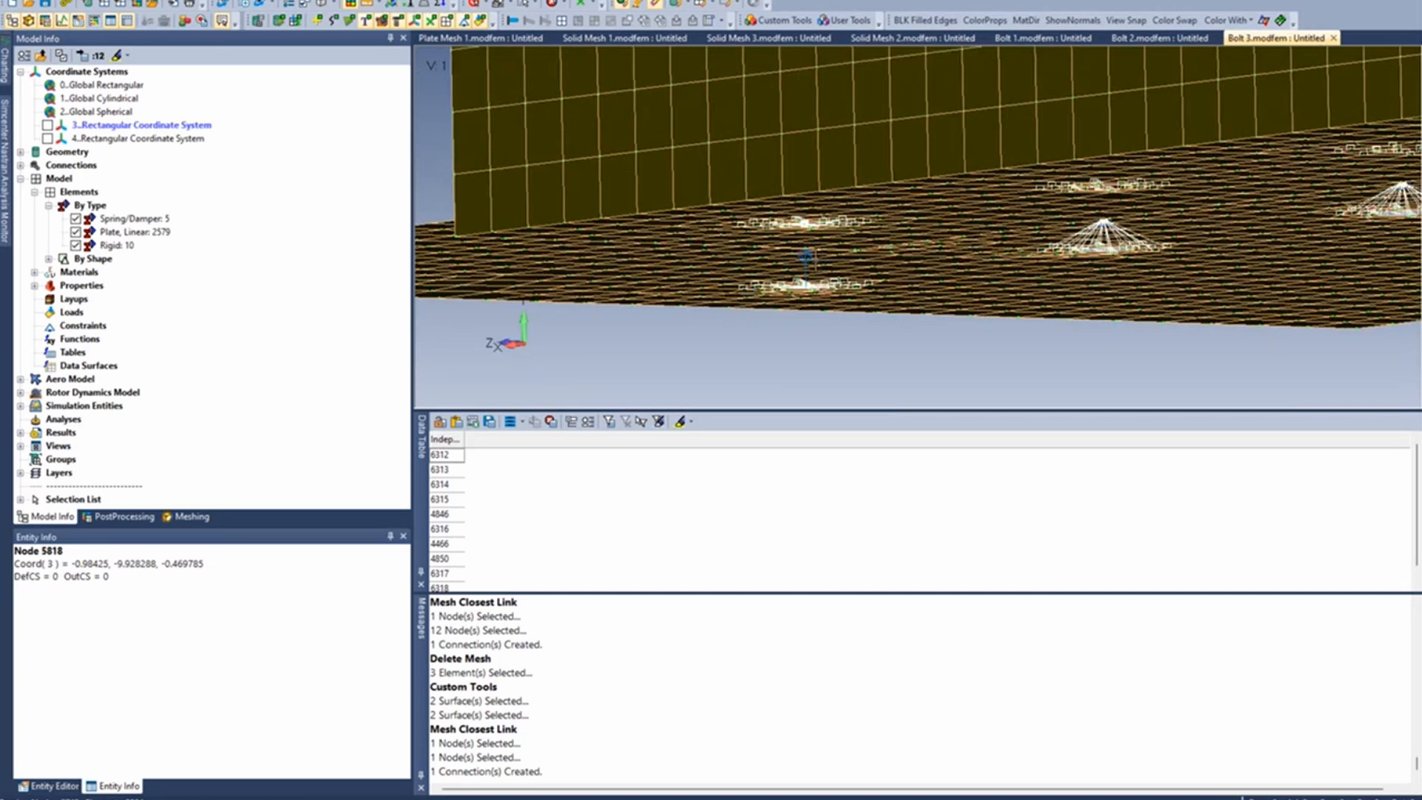
{"action": "middle_click_drag", "start_coordinate": [815, 261], "coordinate": [819, 253]}
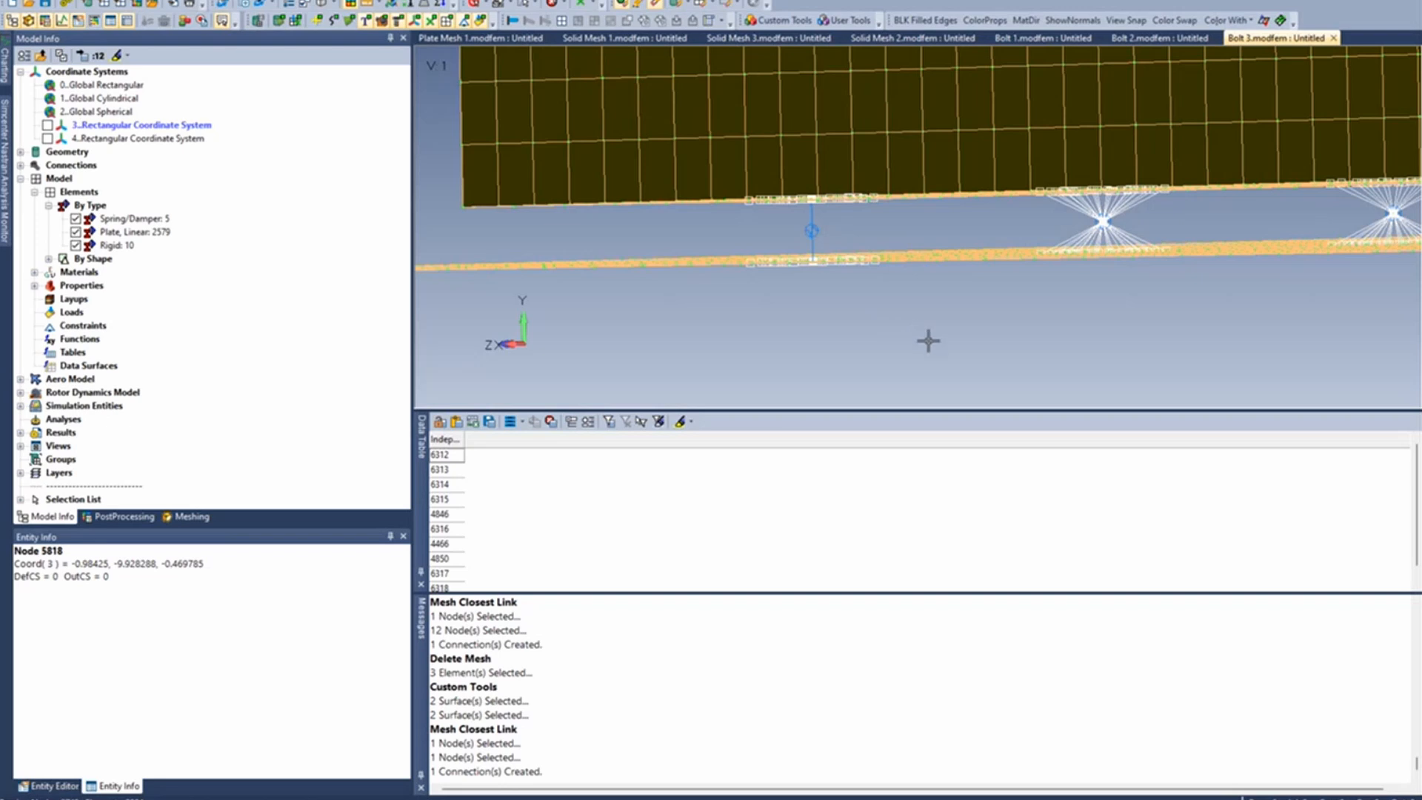
{"action": "middle_click_drag", "start_coordinate": [925, 339], "coordinate": [861, 352]}
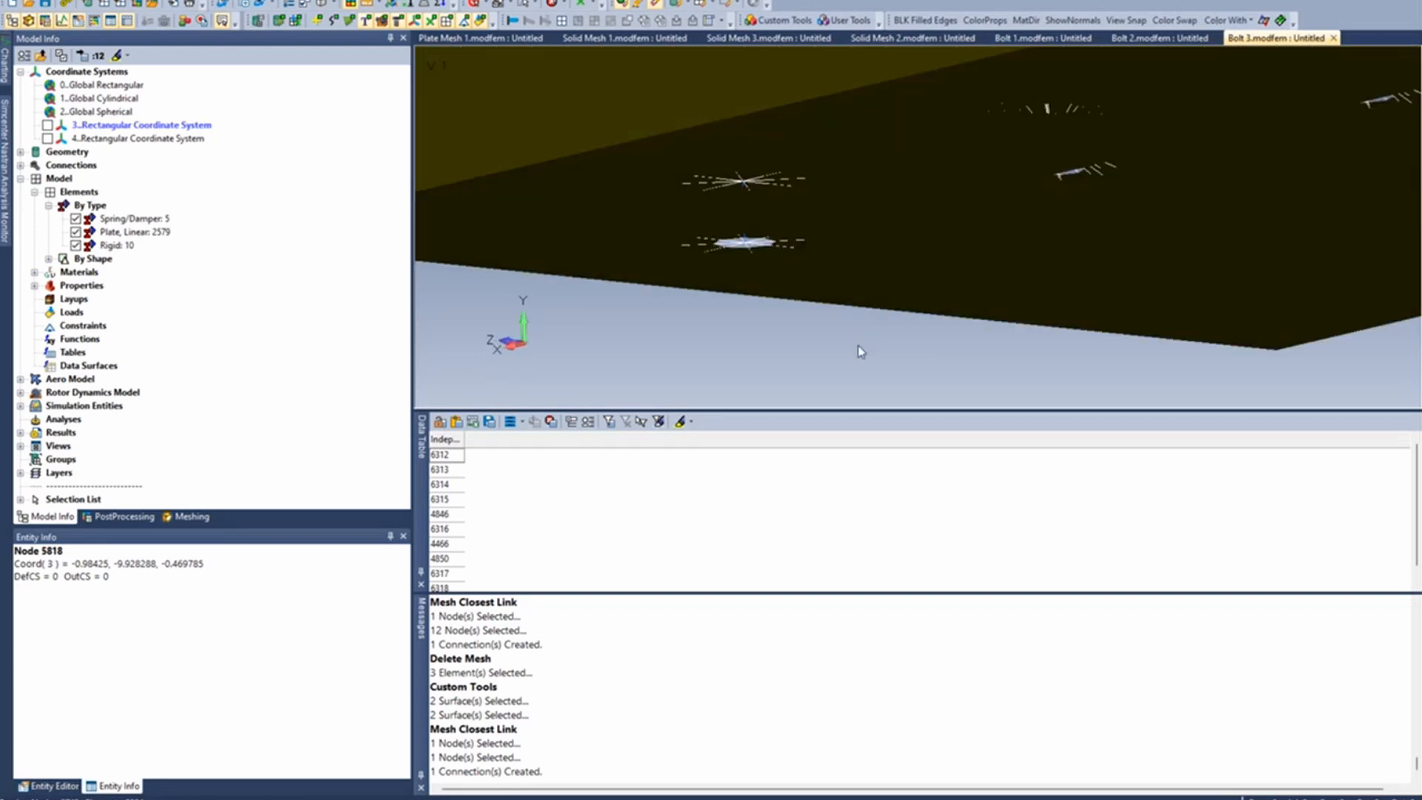
{"action": "mouse_move", "coordinate": [809, 306]}
{"action": "middle_mouse_down"}
{"action": "mouse_move", "coordinate": [821, 337]}
{"action": "mouse_move", "coordinate": [830, 324]}
{"action": "middle_mouse_up"}
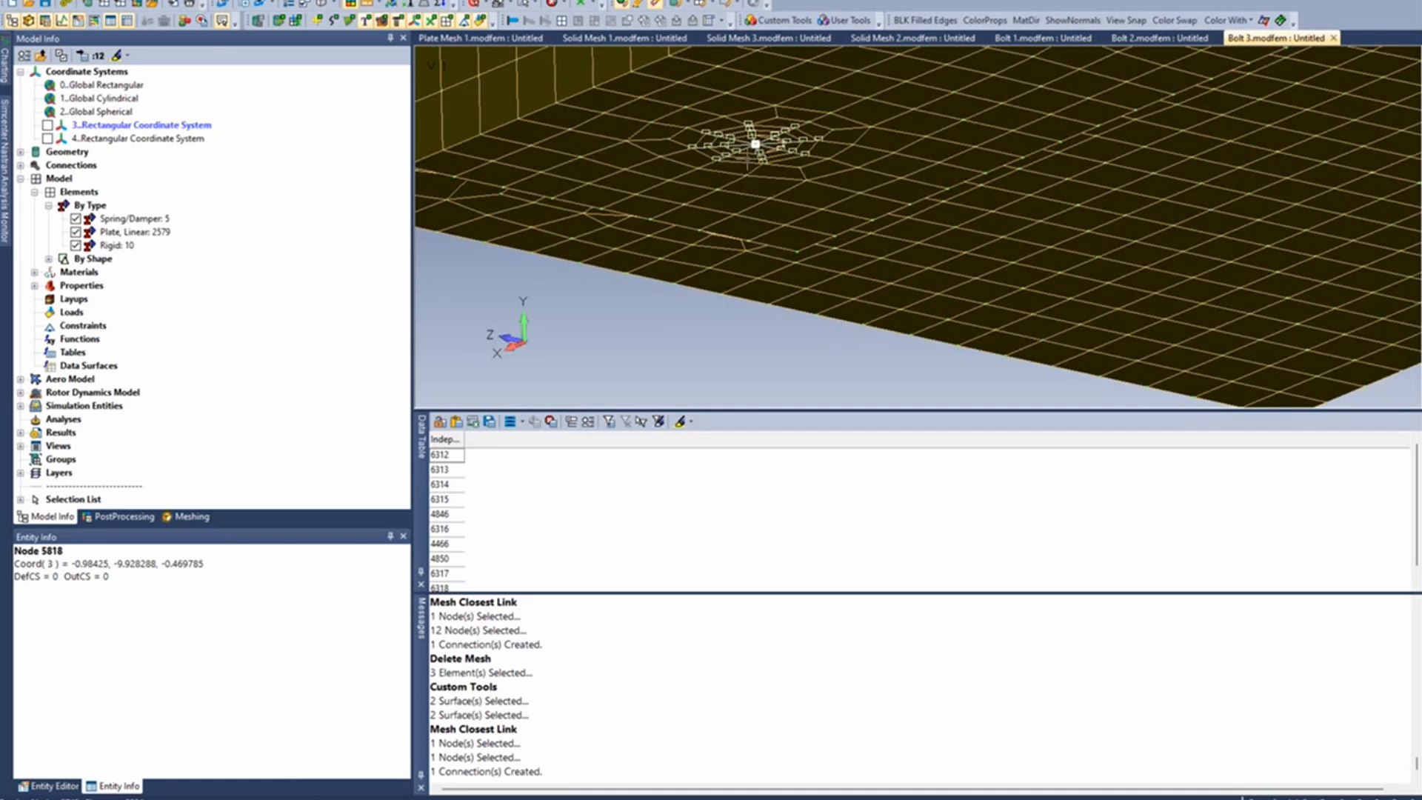
{"action": "scroll", "coordinate": [749, 184], "scroll_direction": "up", "scroll_amount": 2}
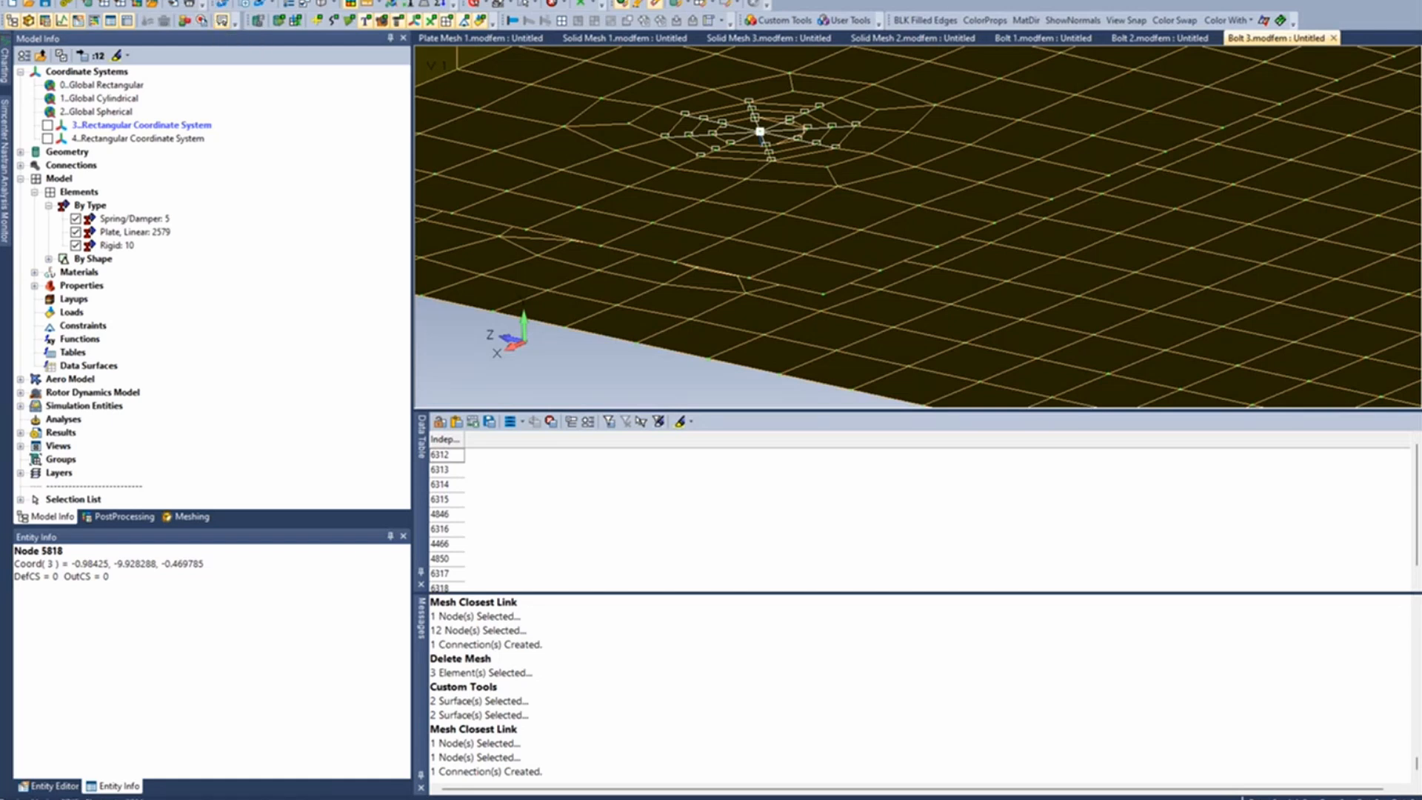
- Open the upper rigid spider's element definition, review its RBE2 thermal expansion coefficient, and cancel the edit
{"action": "left_click", "coordinate": [254, 0]}
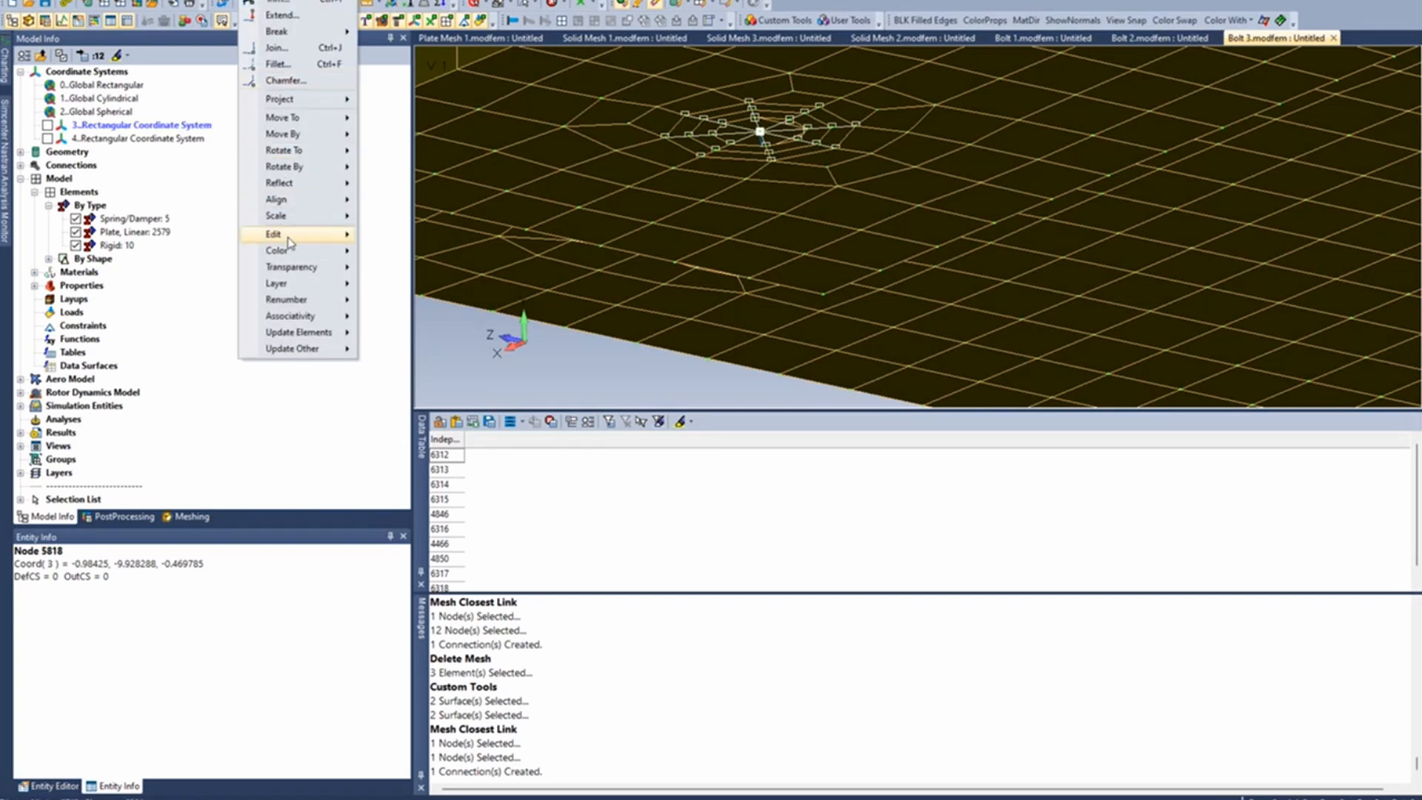
{"action": "mouse_move", "coordinate": [347, 239]}
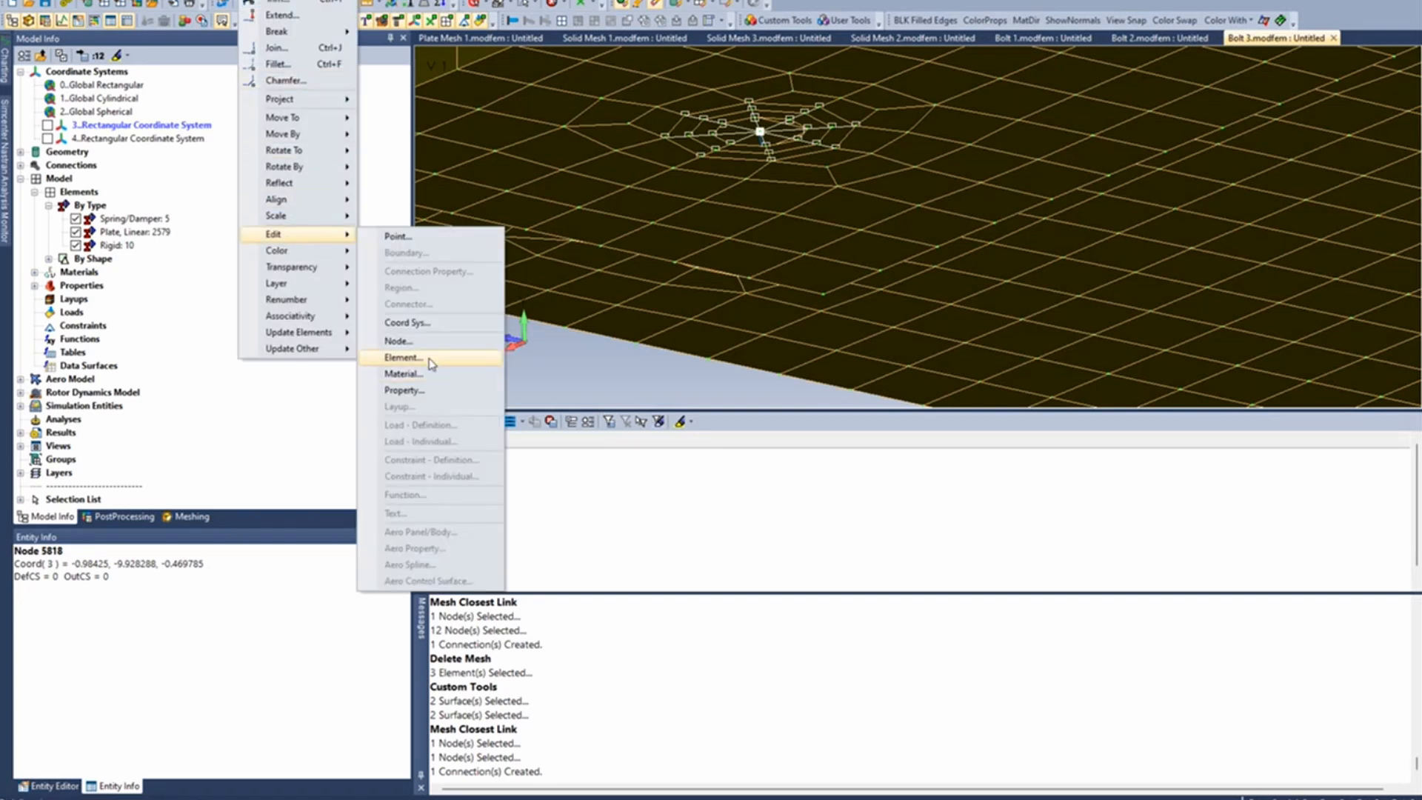
{"action": "left_click", "coordinate": [432, 358]}
{"action": "left_click", "coordinate": [761, 133]}
{"action": "key", "text": "Return"}
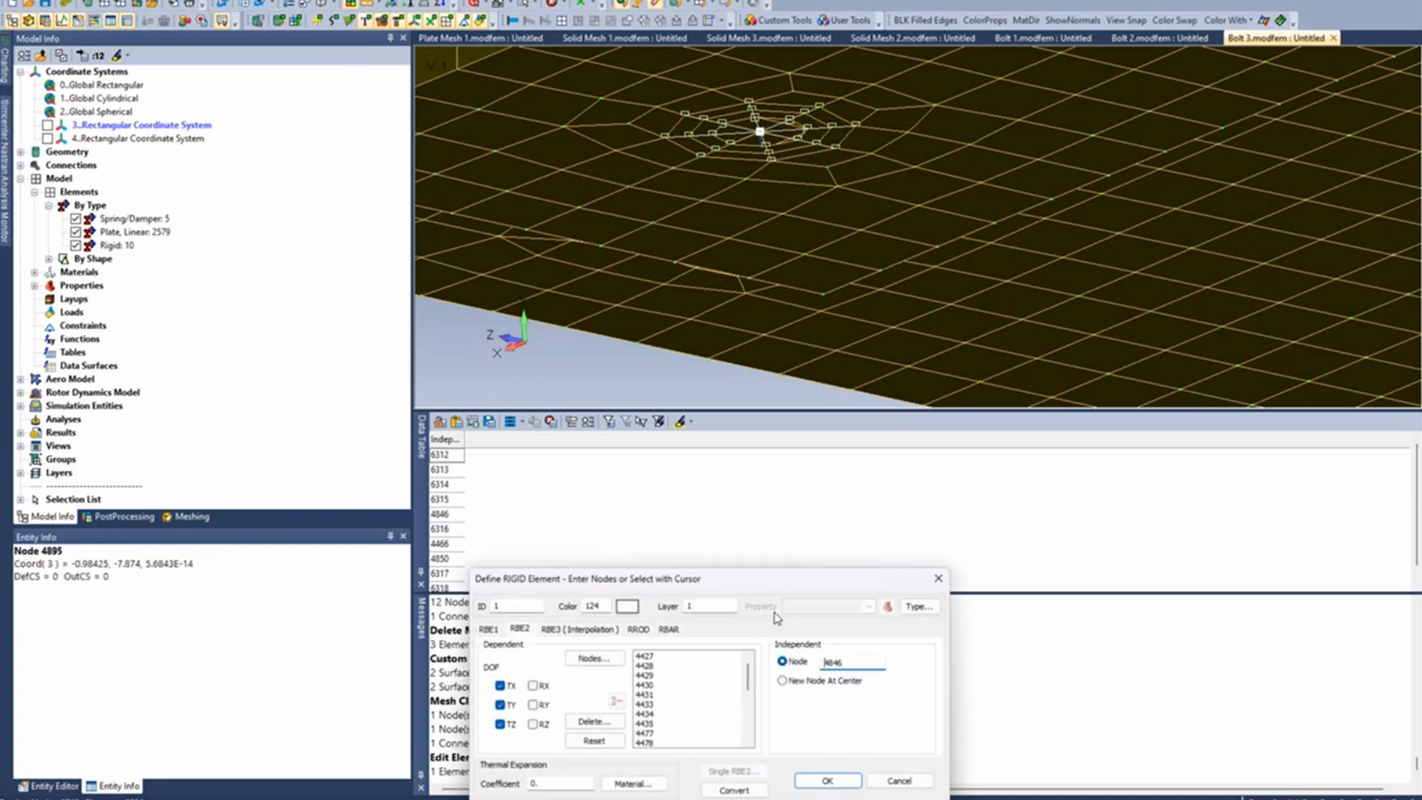
{"action": "left_click_drag", "start_coordinate": [756, 579], "coordinate": [933, 222]}
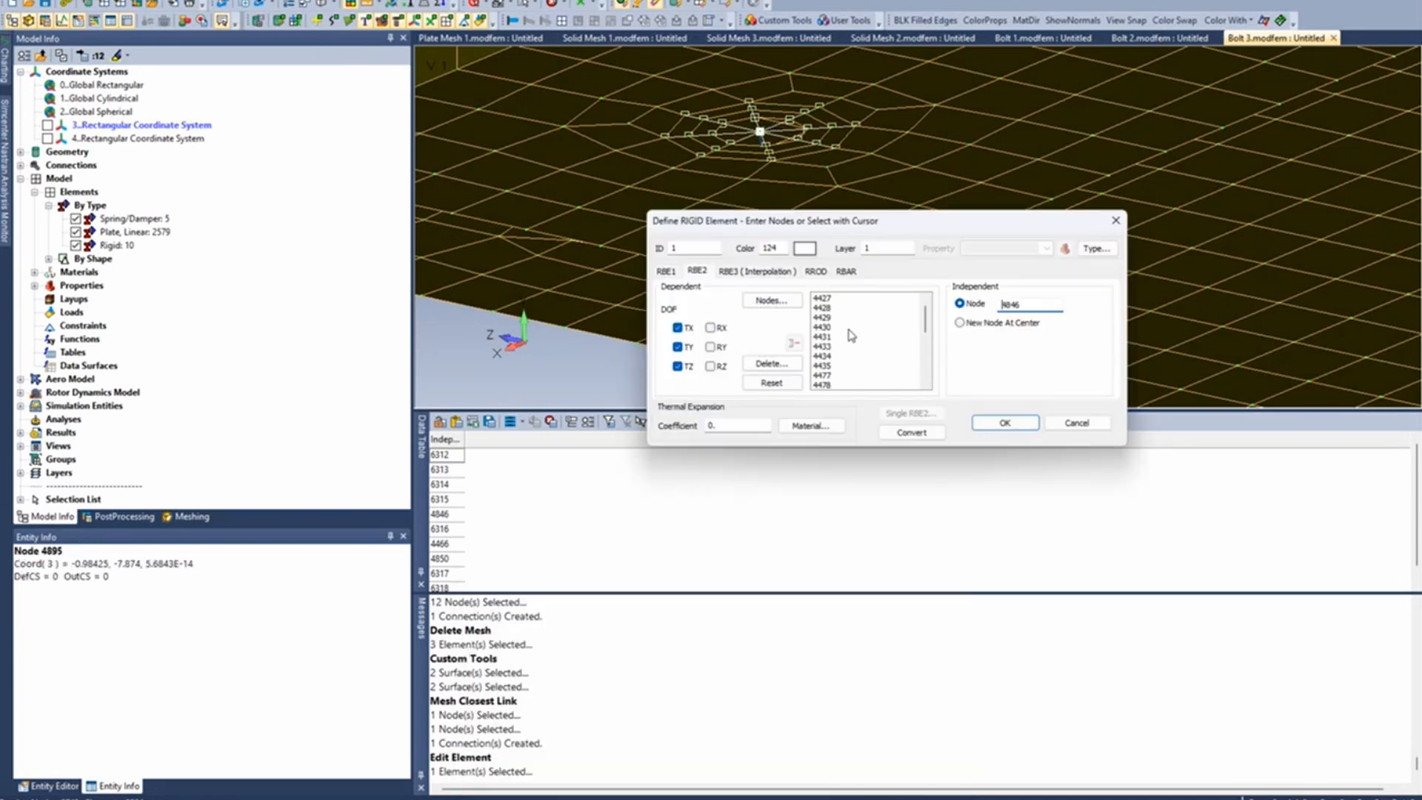
{"action": "left_click_drag", "start_coordinate": [730, 425], "coordinate": [705, 428]}
{"action": "left_click", "coordinate": [1078, 422]}
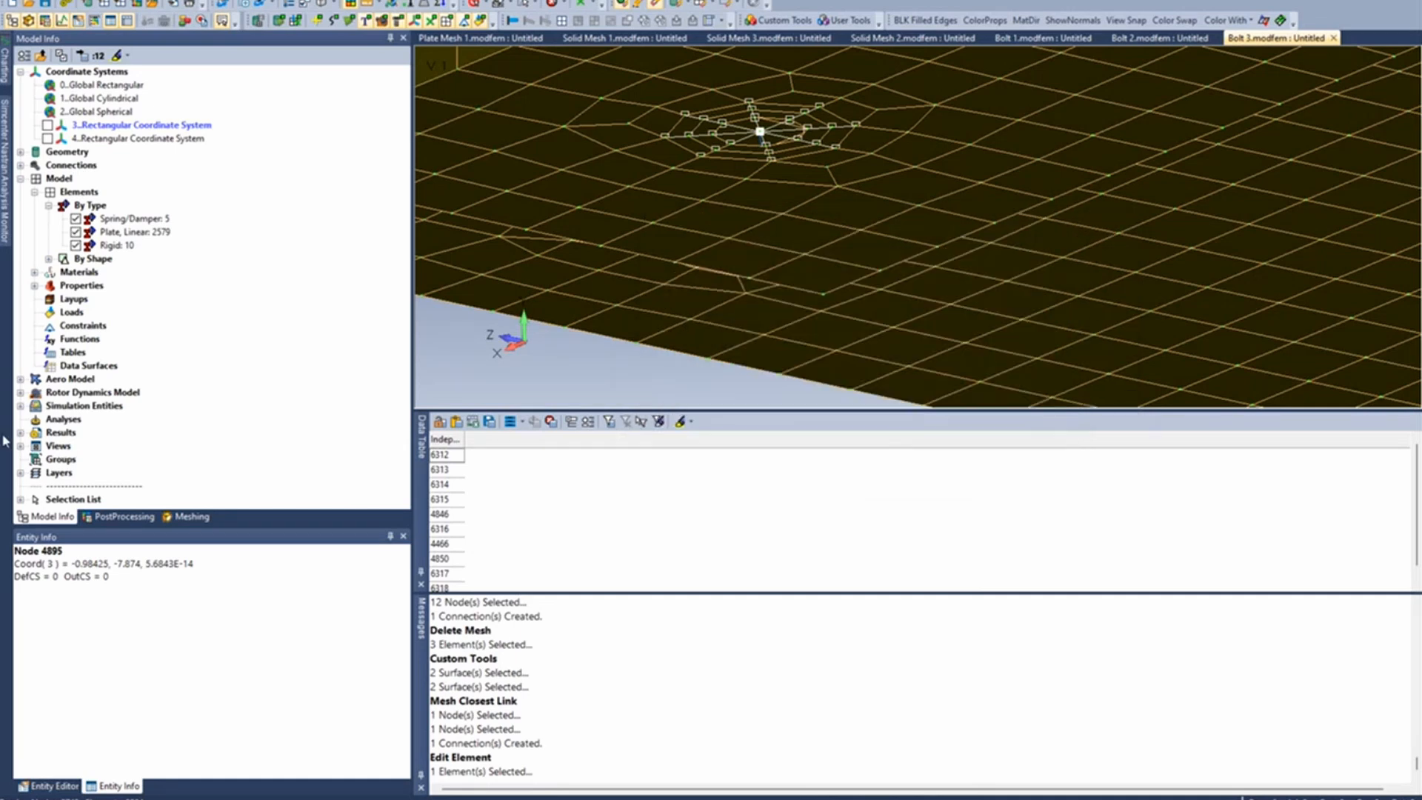
- Create a Simcenter Nastran Normal Modes/Eigenvalue analysis set and advance to its NASTRAN Bulk Data Options
{"action": "right_click", "coordinate": [68, 419]}
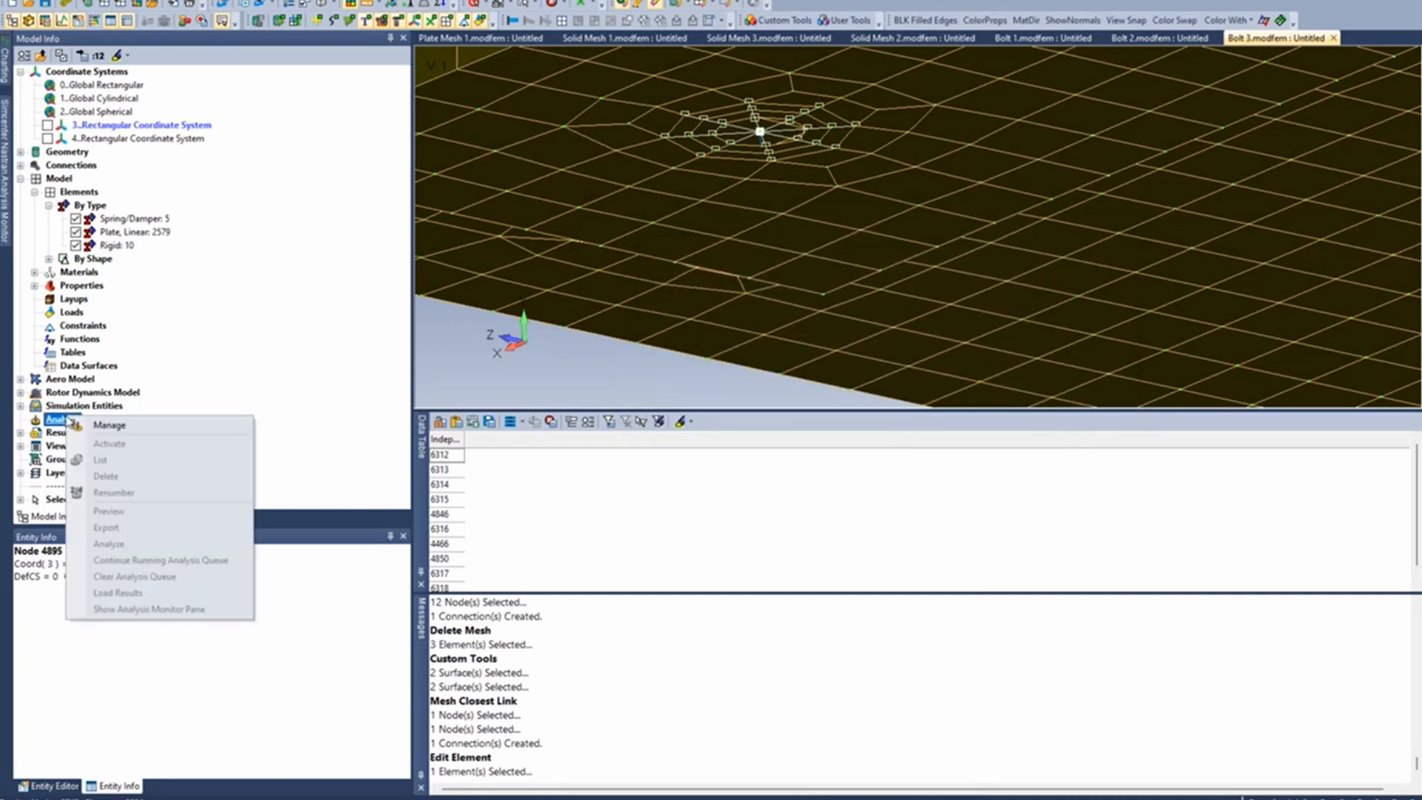
{"action": "left_click", "coordinate": [134, 425]}
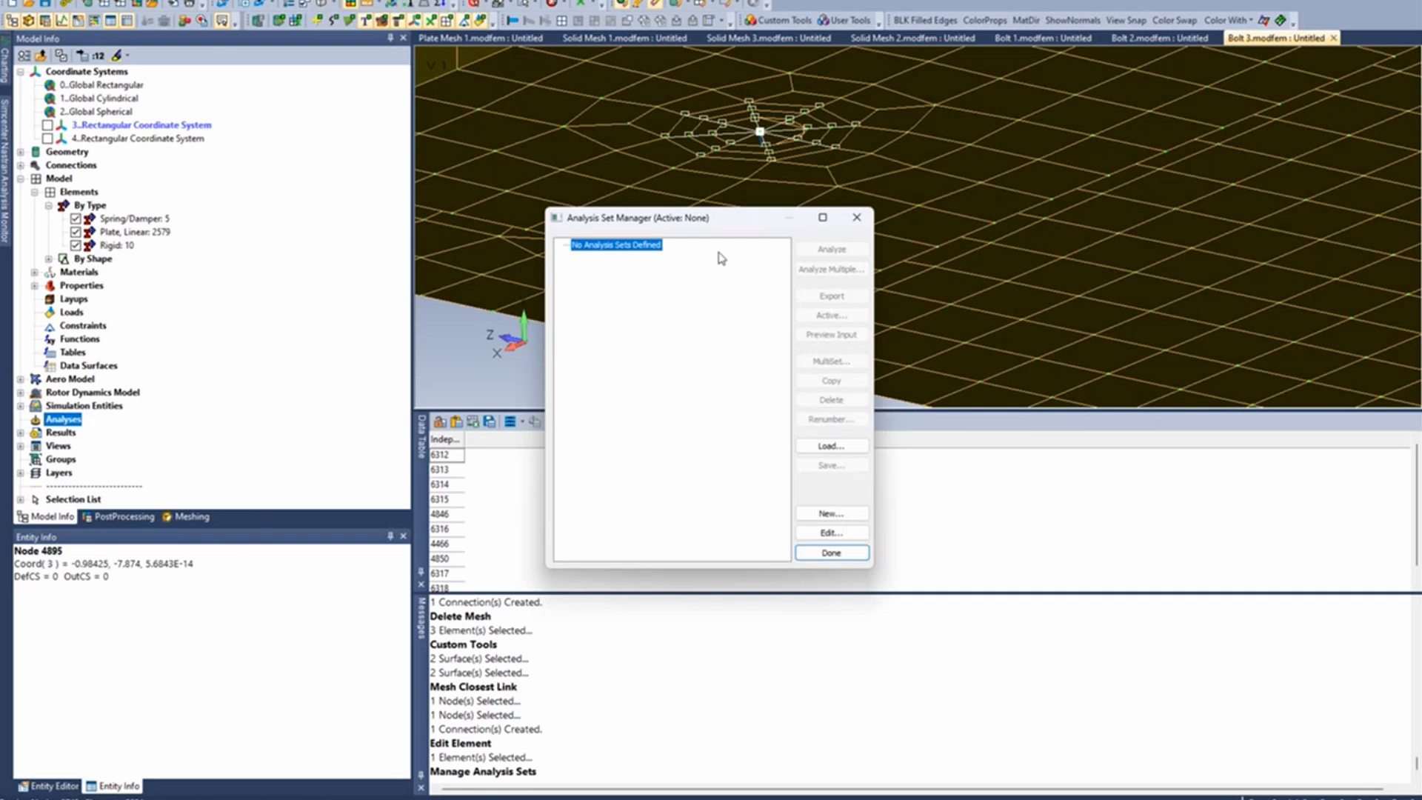
{"action": "left_click", "coordinate": [830, 513]}
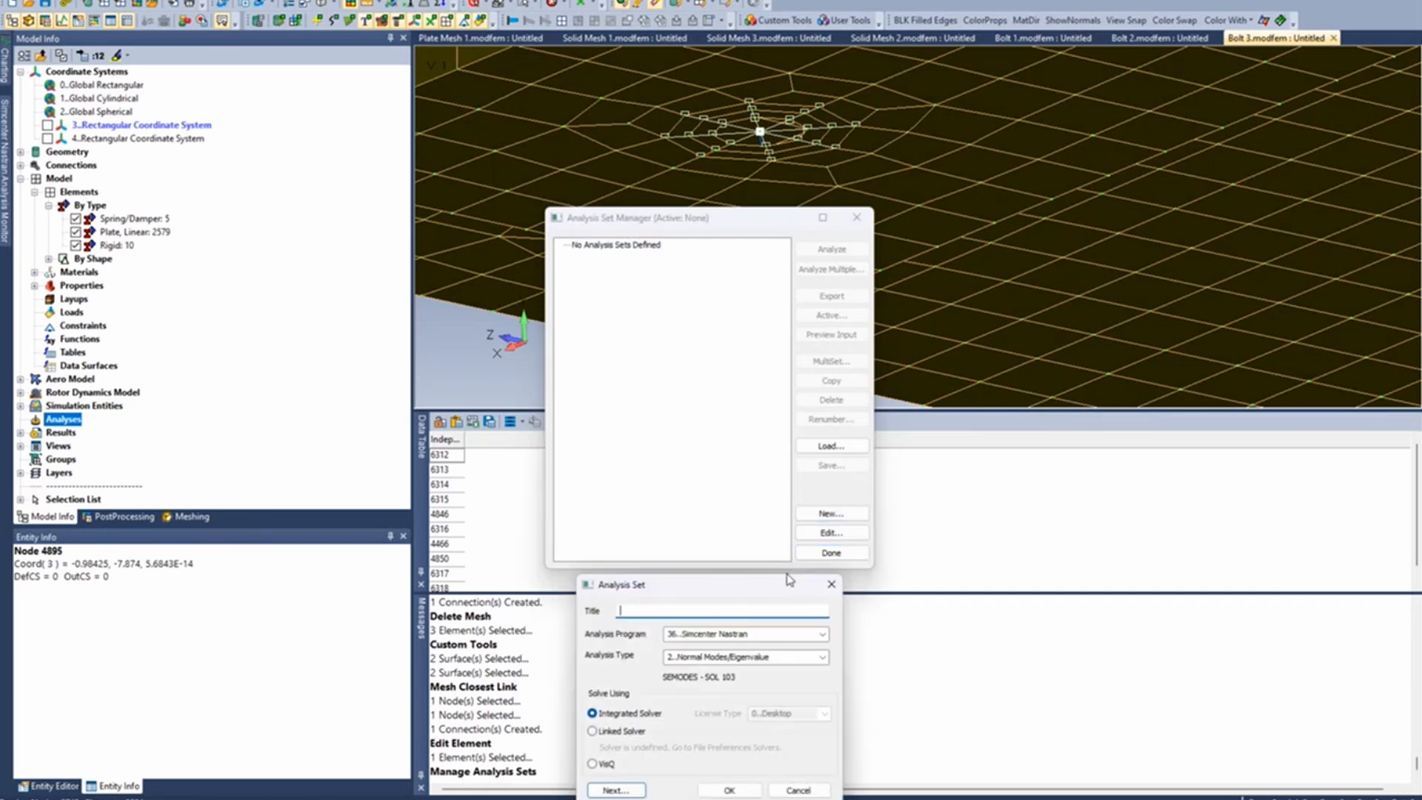
{"action": "left_click", "coordinate": [815, 656]}
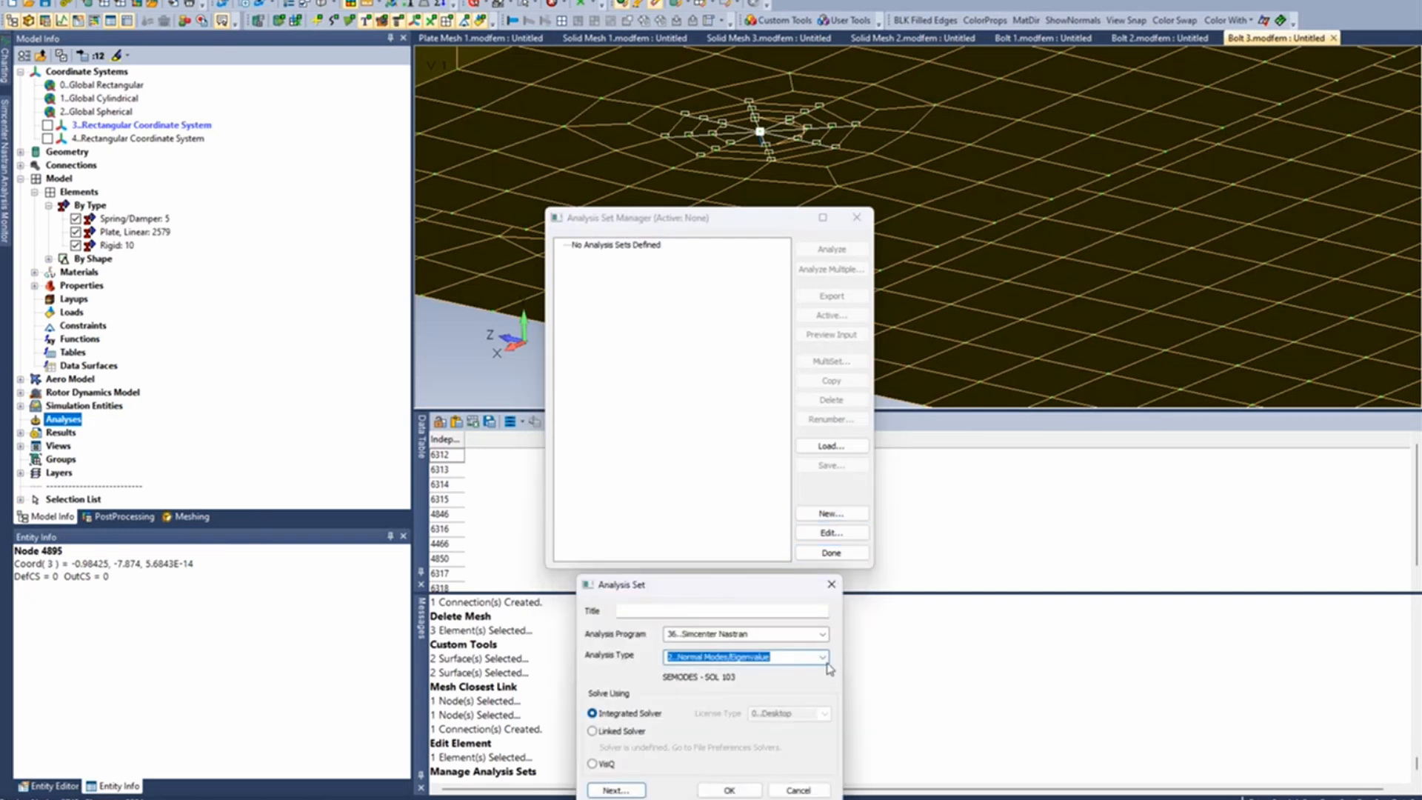
{"action": "left_click", "coordinate": [822, 659]}
{"action": "left_click", "coordinate": [770, 394]}
{"action": "left_click", "coordinate": [621, 790]}
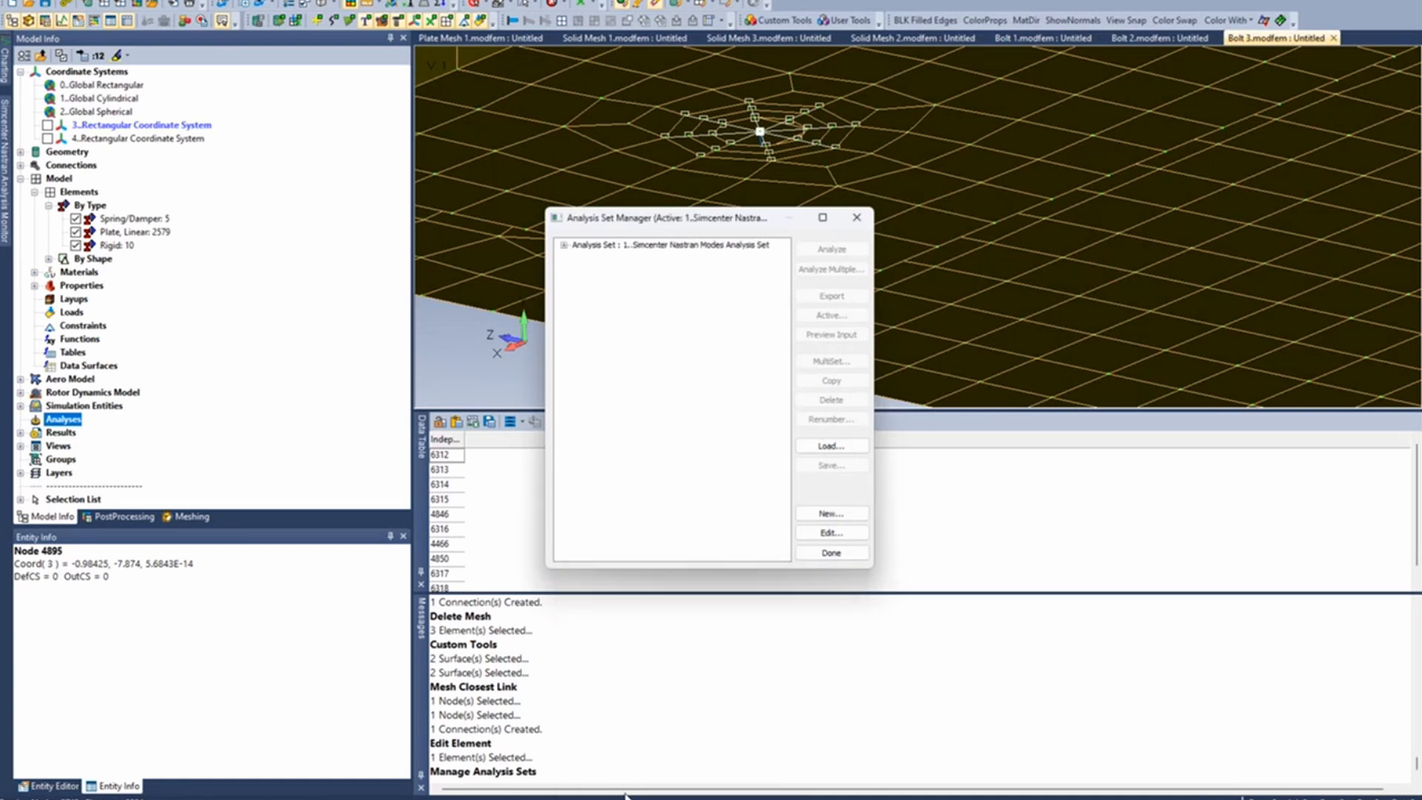
{"action": "left_click", "coordinate": [609, 791]}
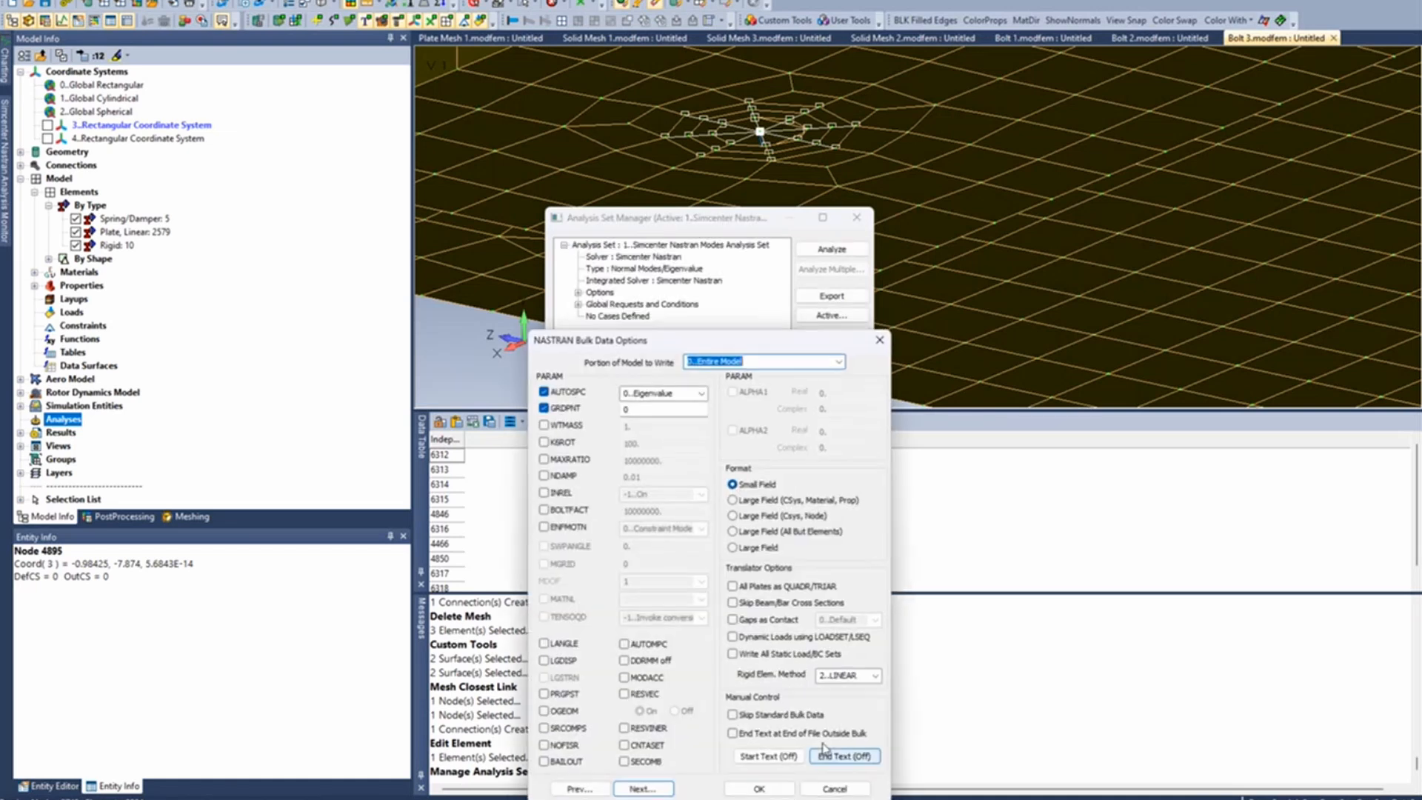
- Set the analysis set's Rigid Elem. Method to 1..LAGRAN and finish managing the analysis sets
{"action": "left_click_drag", "start_coordinate": [755, 341], "coordinate": [824, 98]}
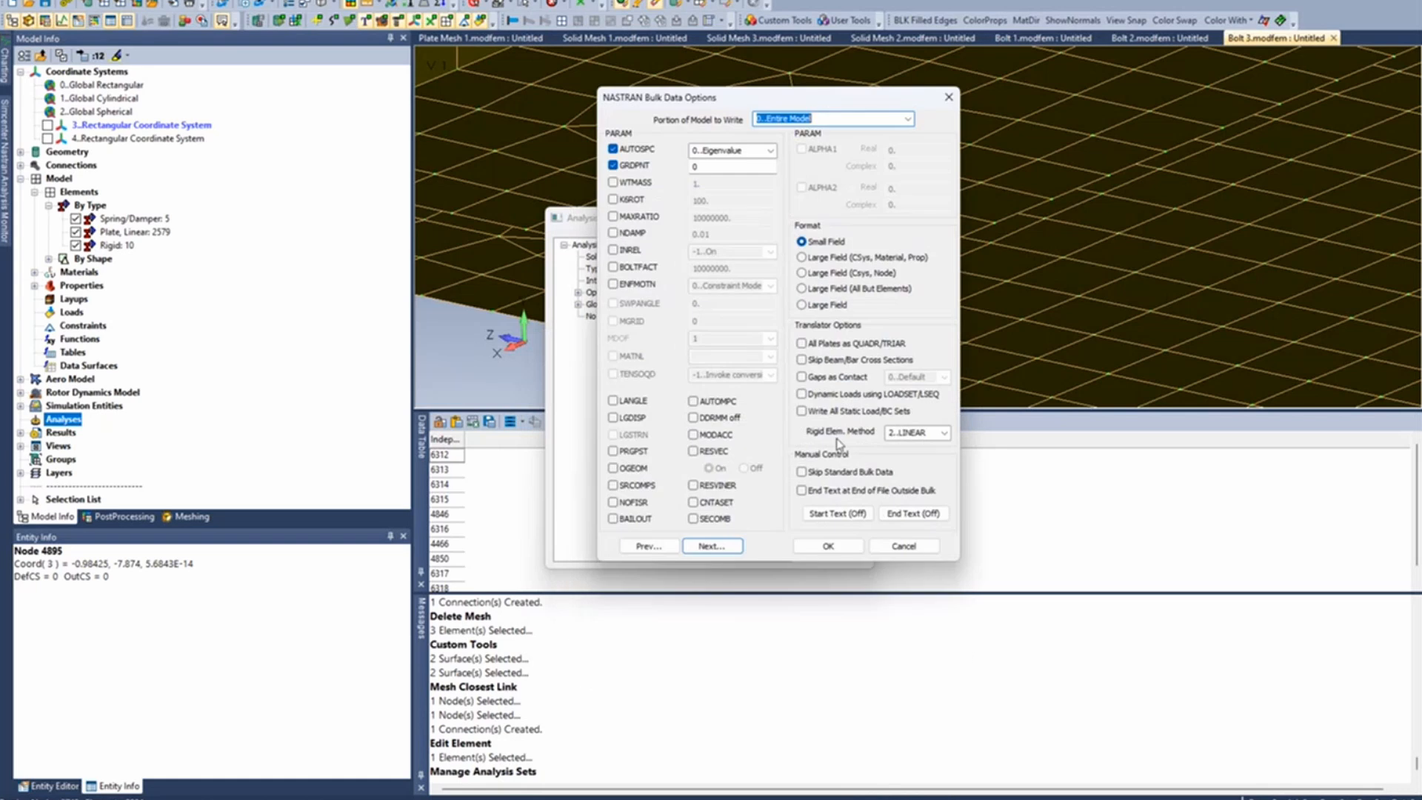
{"action": "left_click", "coordinate": [944, 433]}
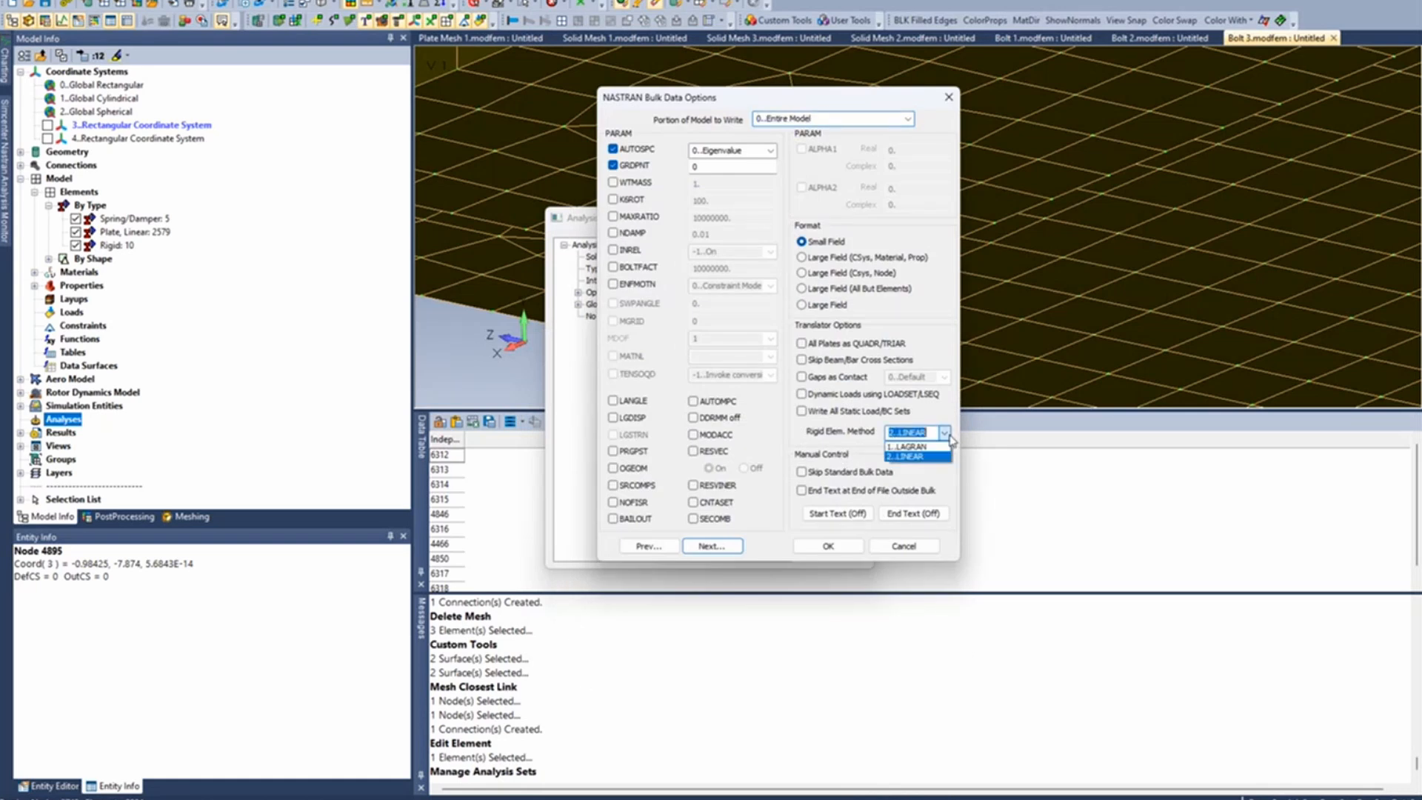
{"action": "left_click", "coordinate": [931, 447]}
{"action": "left_click", "coordinate": [828, 546]}
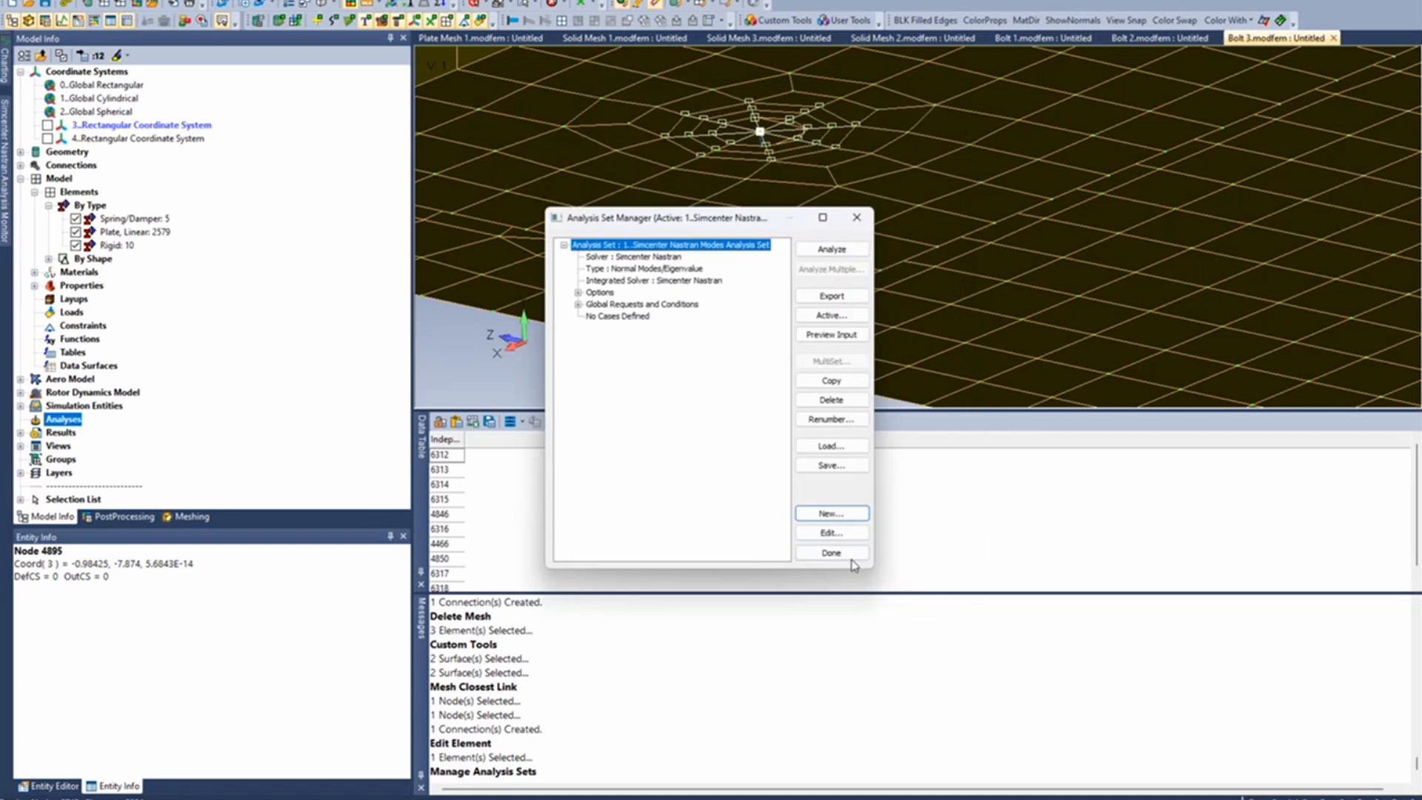
{"action": "left_click", "coordinate": [831, 554]}
- Review the thermal expansion coefficient in the AISI 4340 Steel material definition, and cancel the edit
{"action": "mouse_move", "coordinate": [834, 227]}
{"action": "middle_mouse_down", "text": "ctrl"}
{"action": "mouse_move", "coordinate": [828, 272]}
{"action": "mouse_move", "coordinate": [837, 247]}
{"action": "middle_mouse_up", "text": "ctrl"}
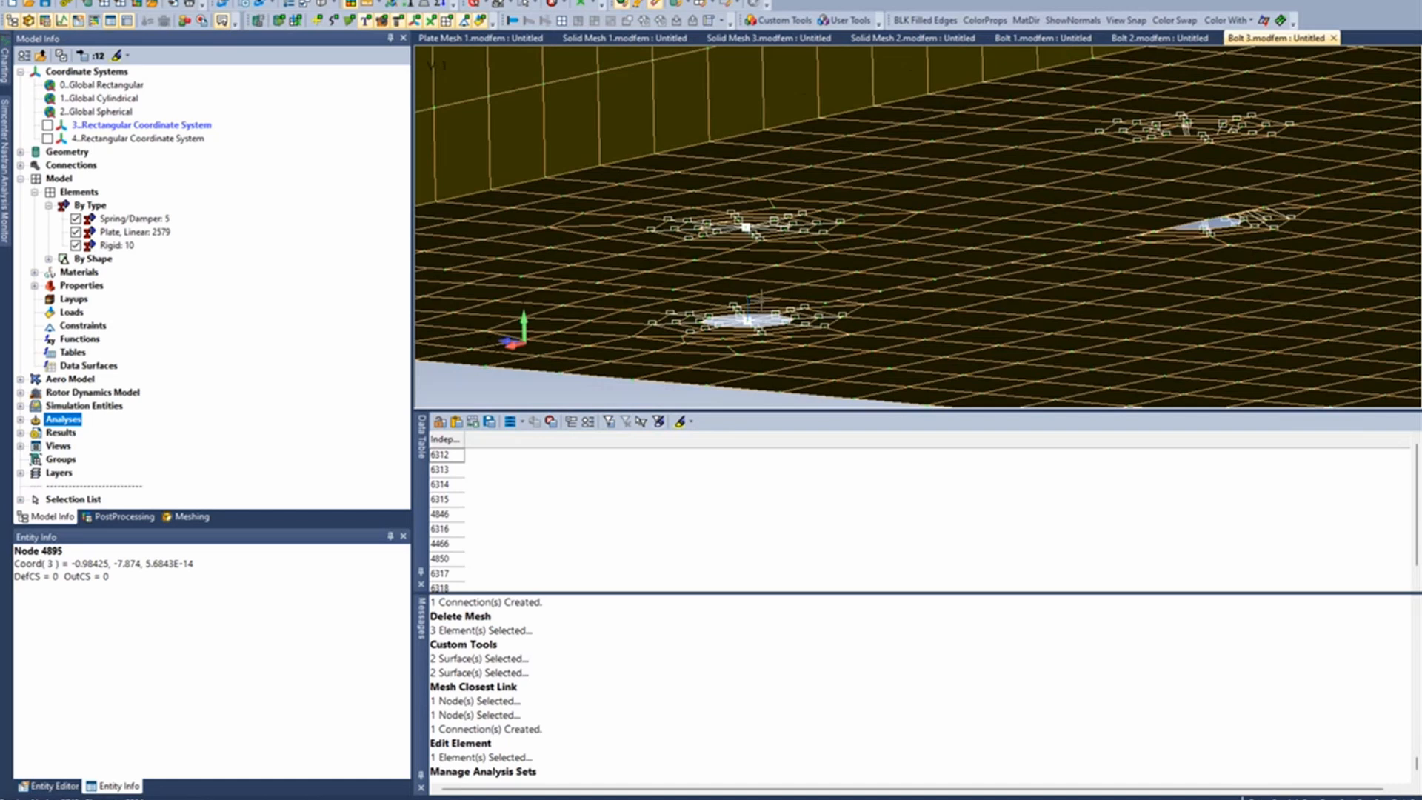
{"action": "middle_click_drag", "start_coordinate": [761, 304], "coordinate": [789, 271], "text": "ctrl"}
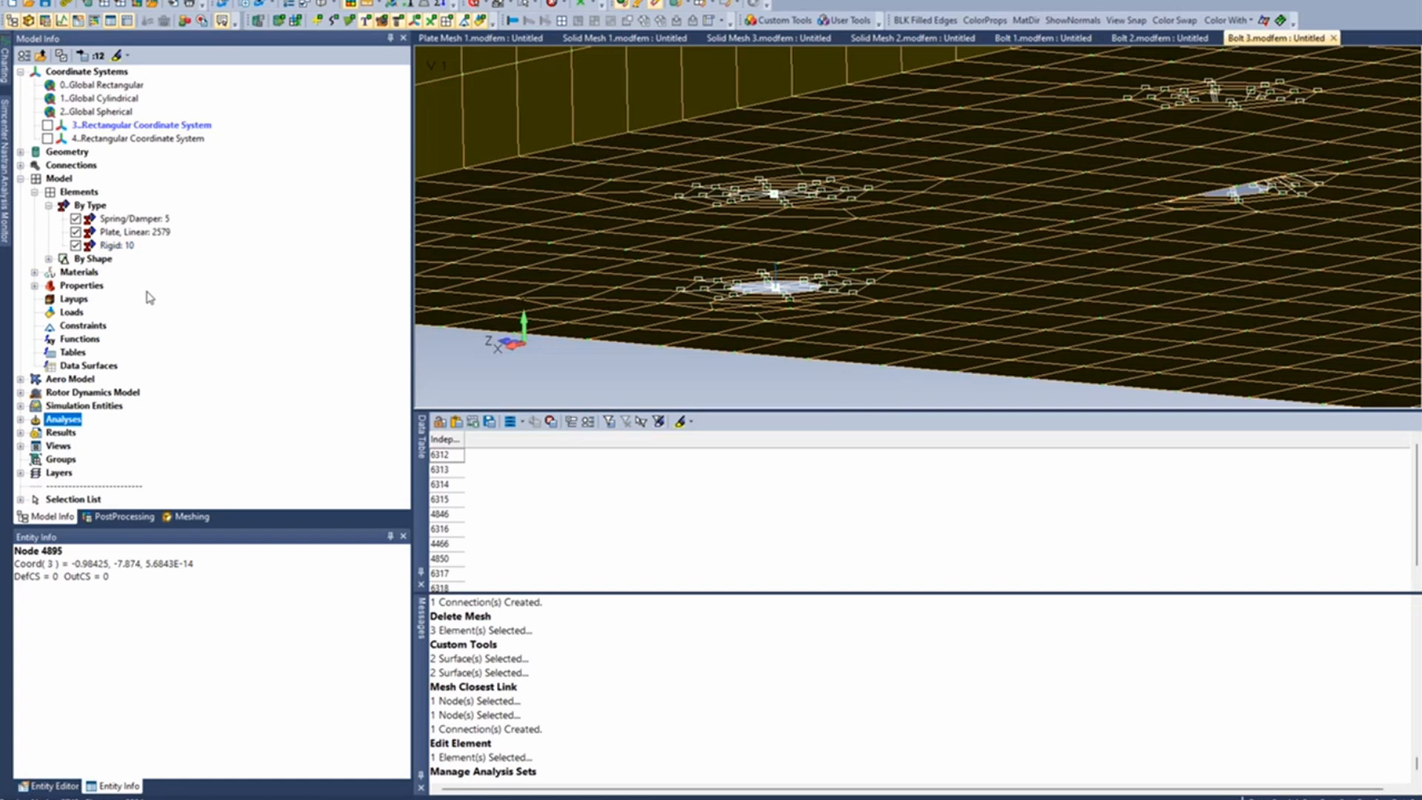
{"action": "left_click", "coordinate": [34, 272]}
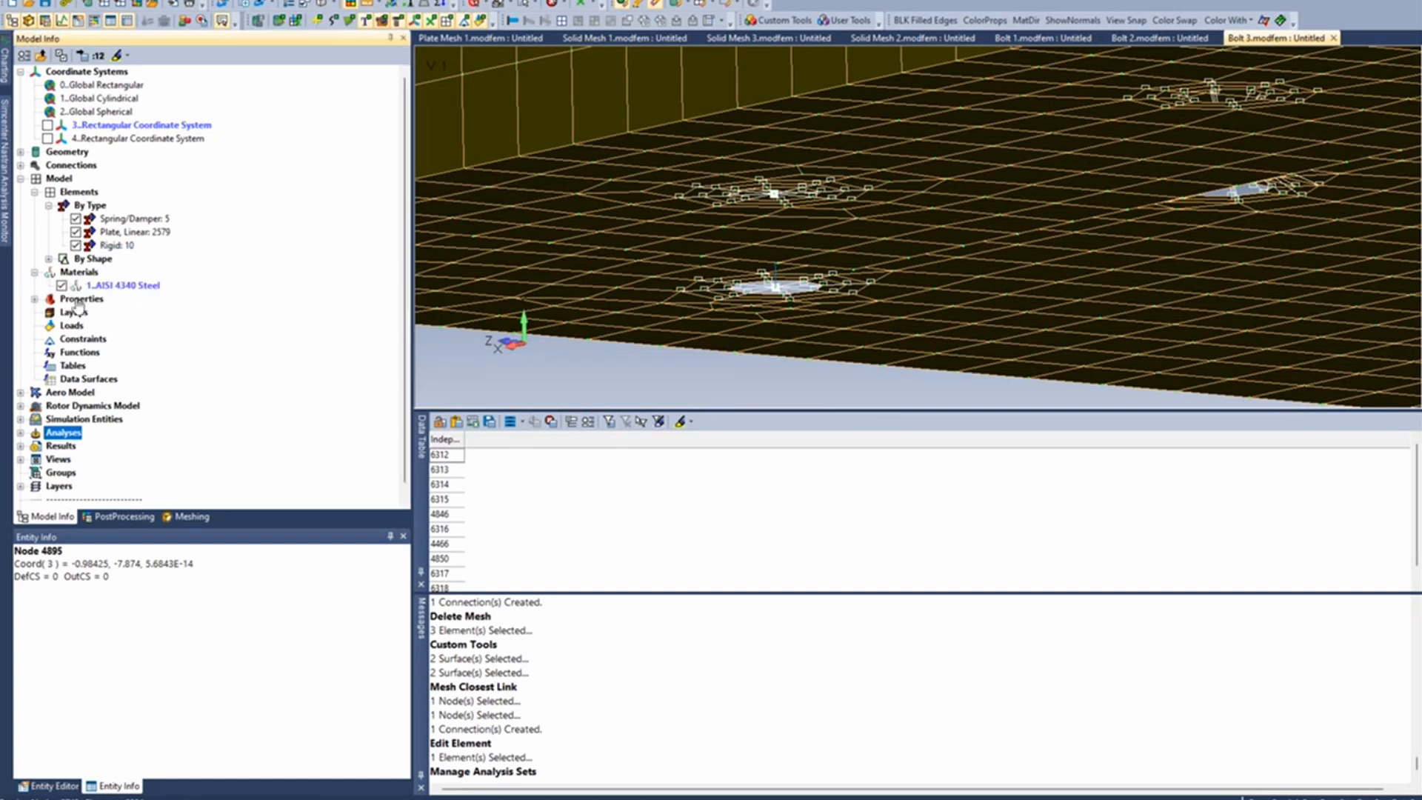
{"action": "right_click", "coordinate": [133, 287]}
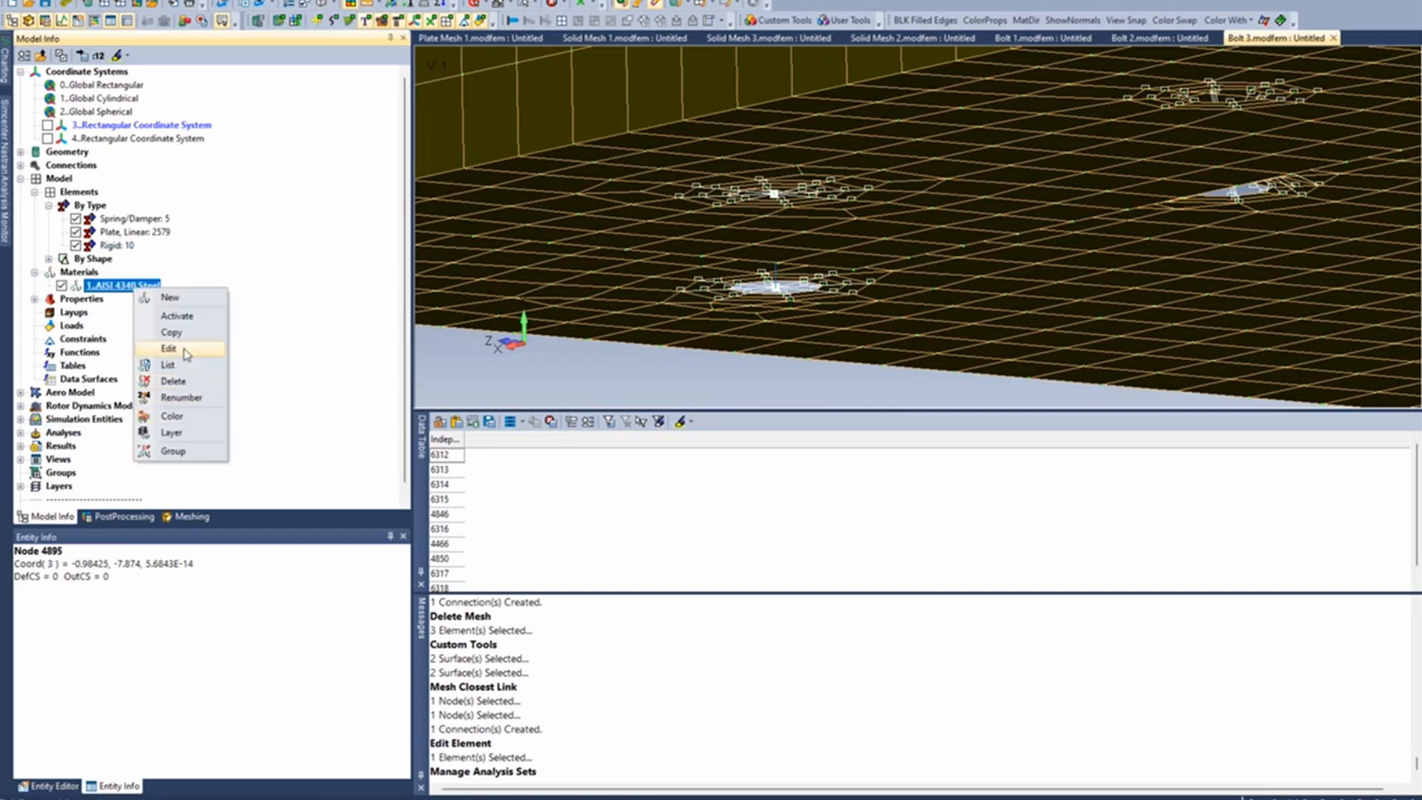
{"action": "left_click", "coordinate": [186, 350]}
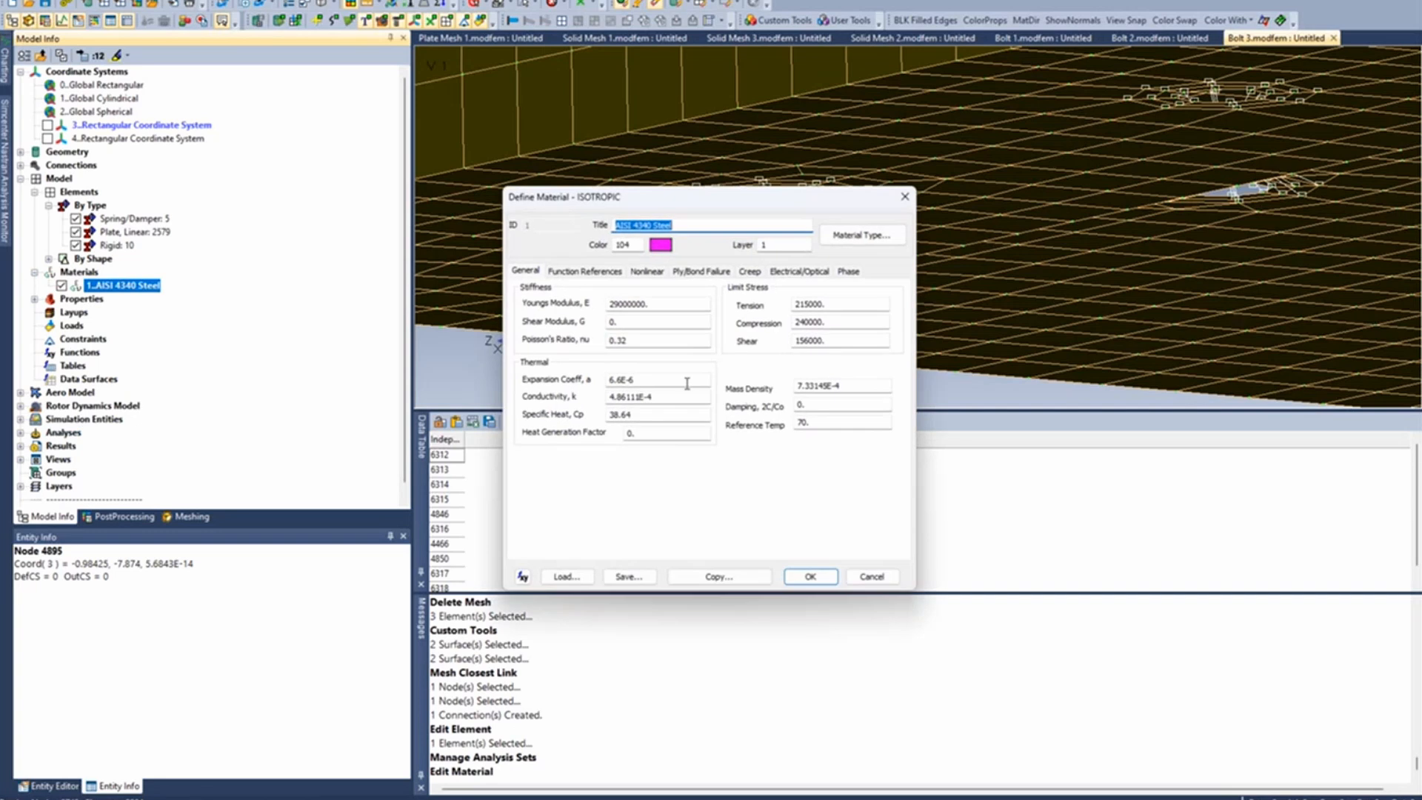
{"action": "double_click", "coordinate": [674, 380]}
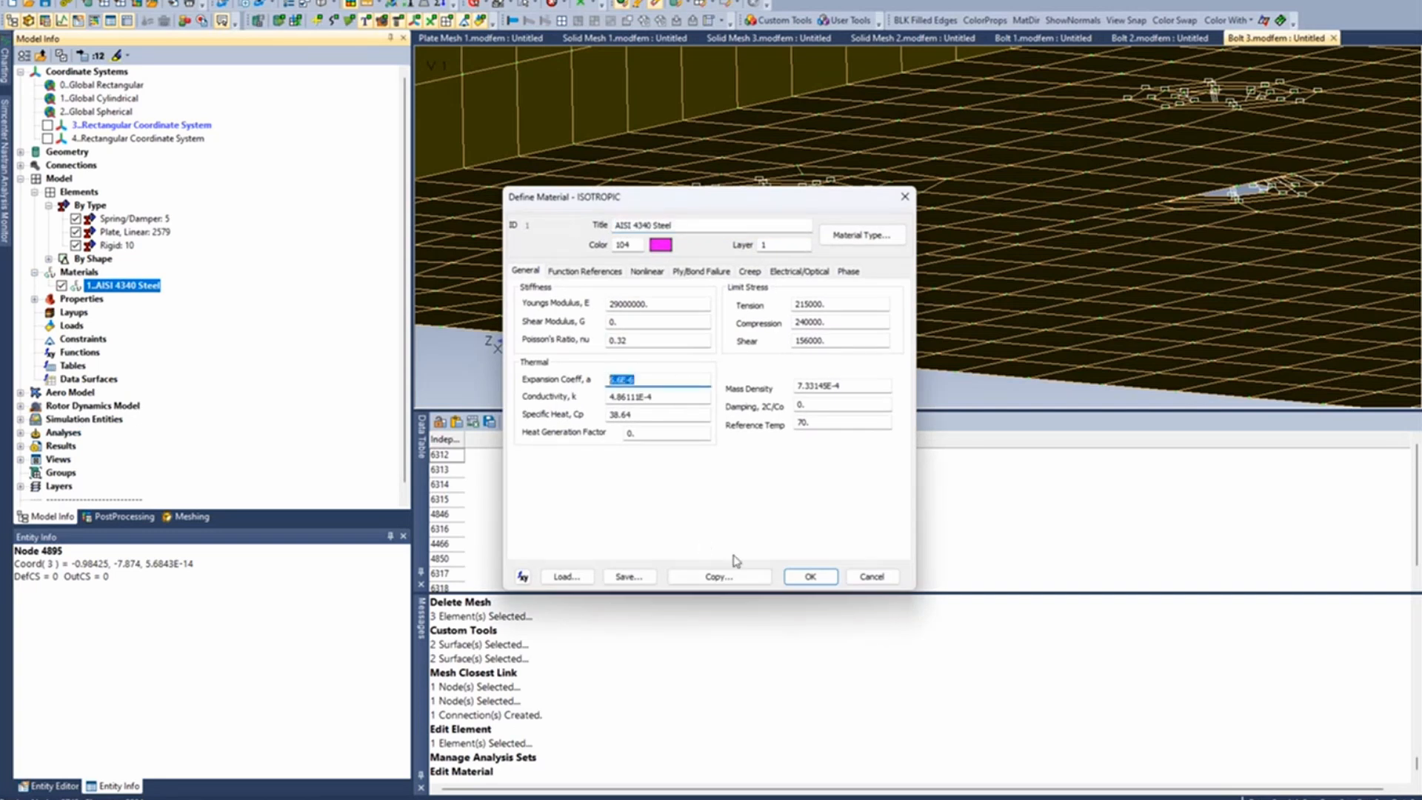
{"action": "left_click", "coordinate": [872, 577]}
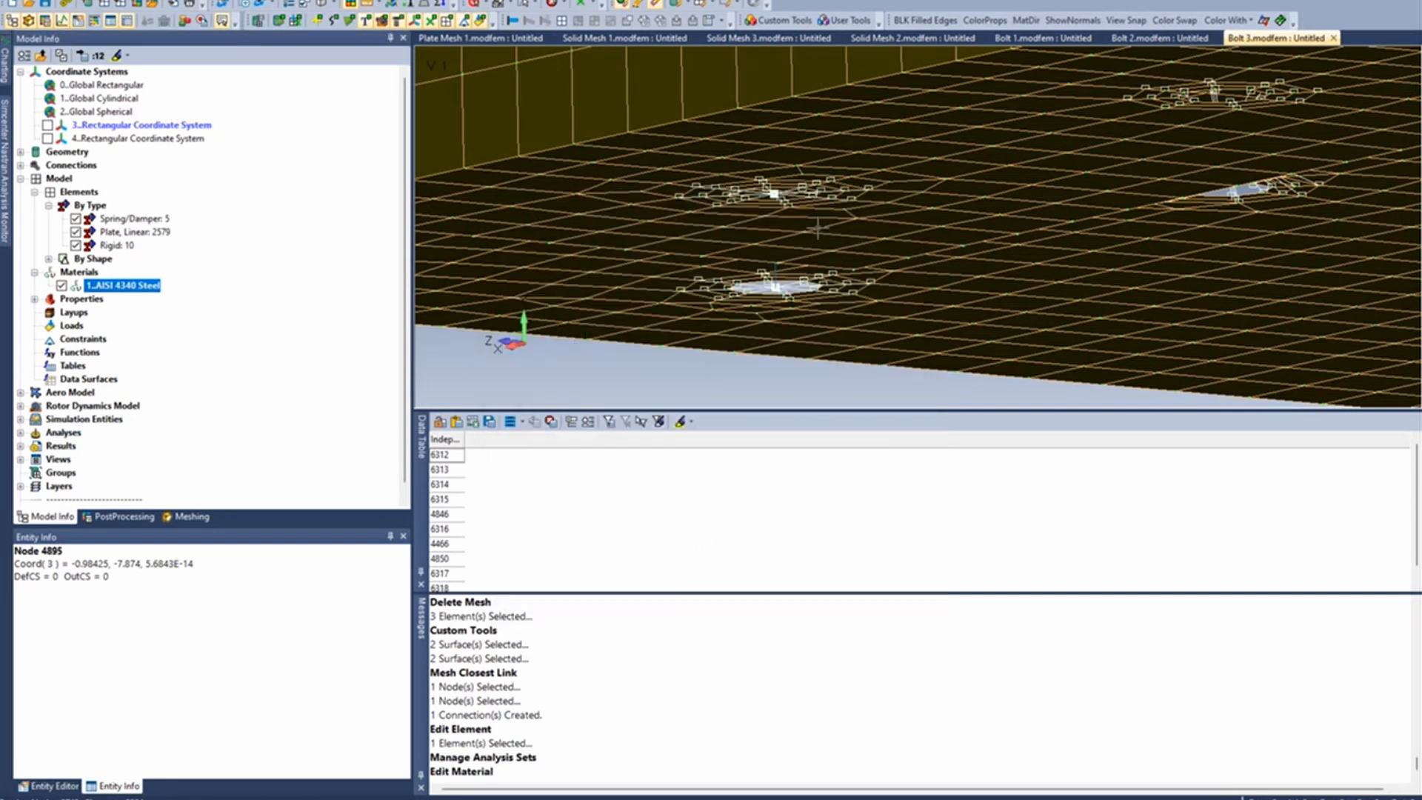
- Activate property 2..API Fastener and convert the upper rigid spider to beams with the Convert Rigids To Active Beam tool
{"action": "middle_click_drag", "start_coordinate": [817, 228], "coordinate": [881, 283], "text": "ctrl"}
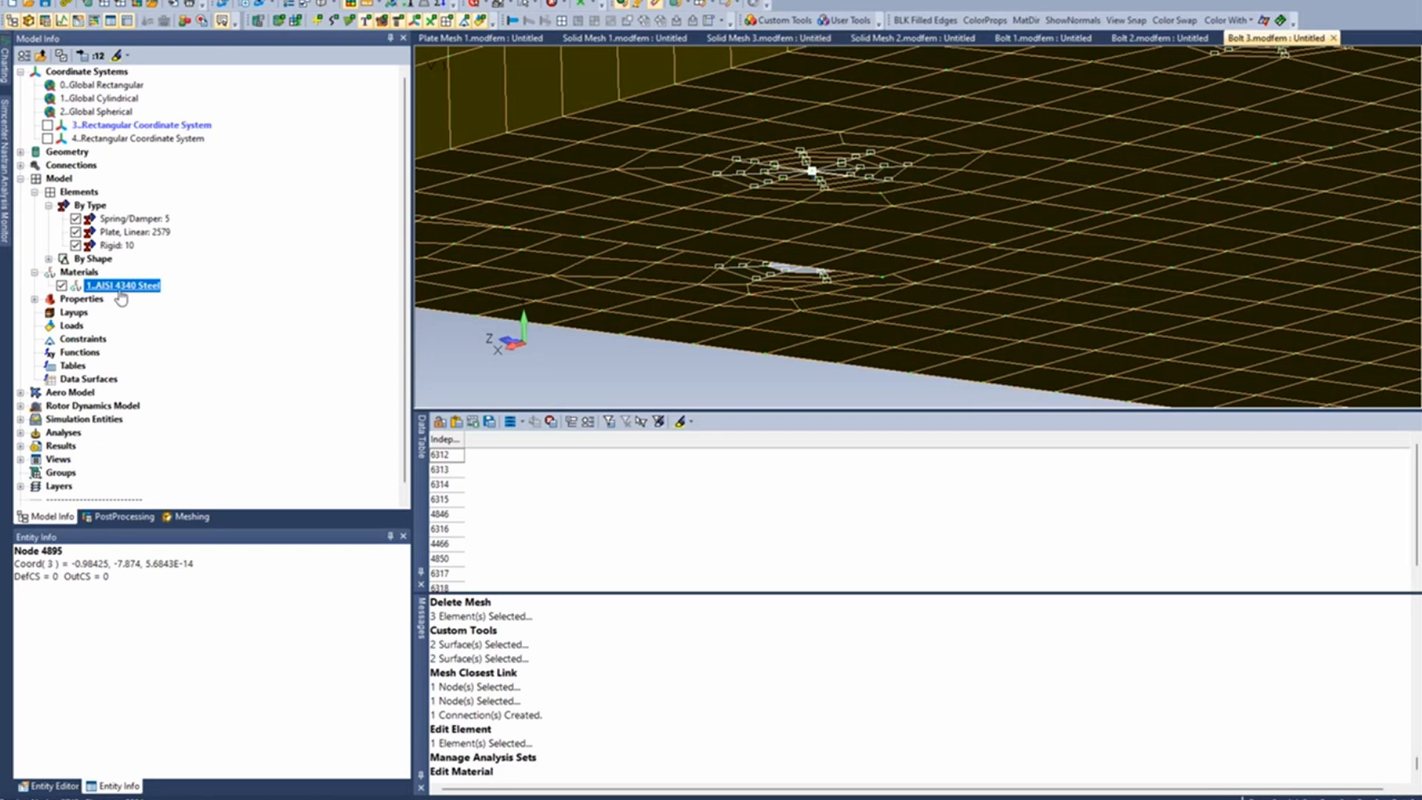
{"action": "left_click", "coordinate": [35, 299]}
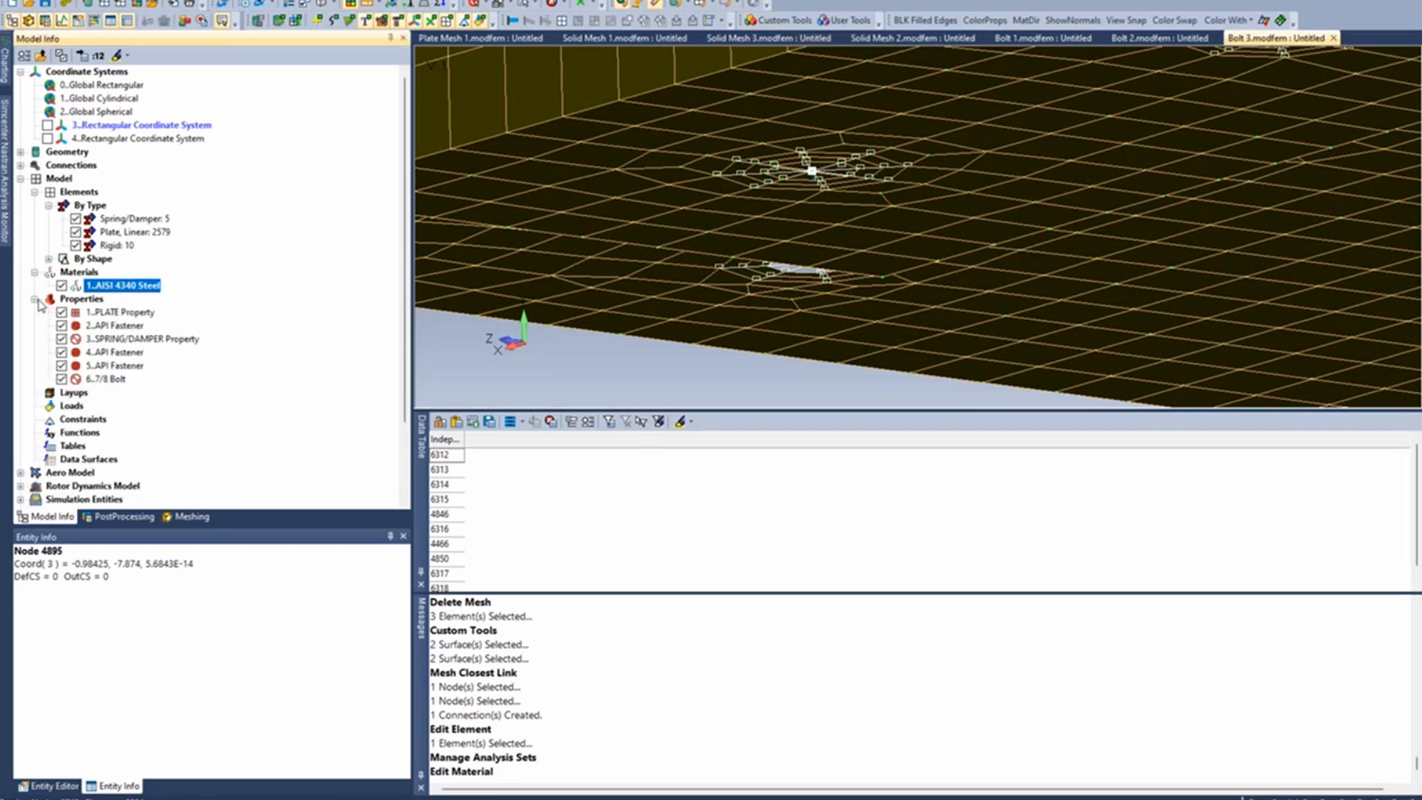
{"action": "double_click", "coordinate": [116, 325]}
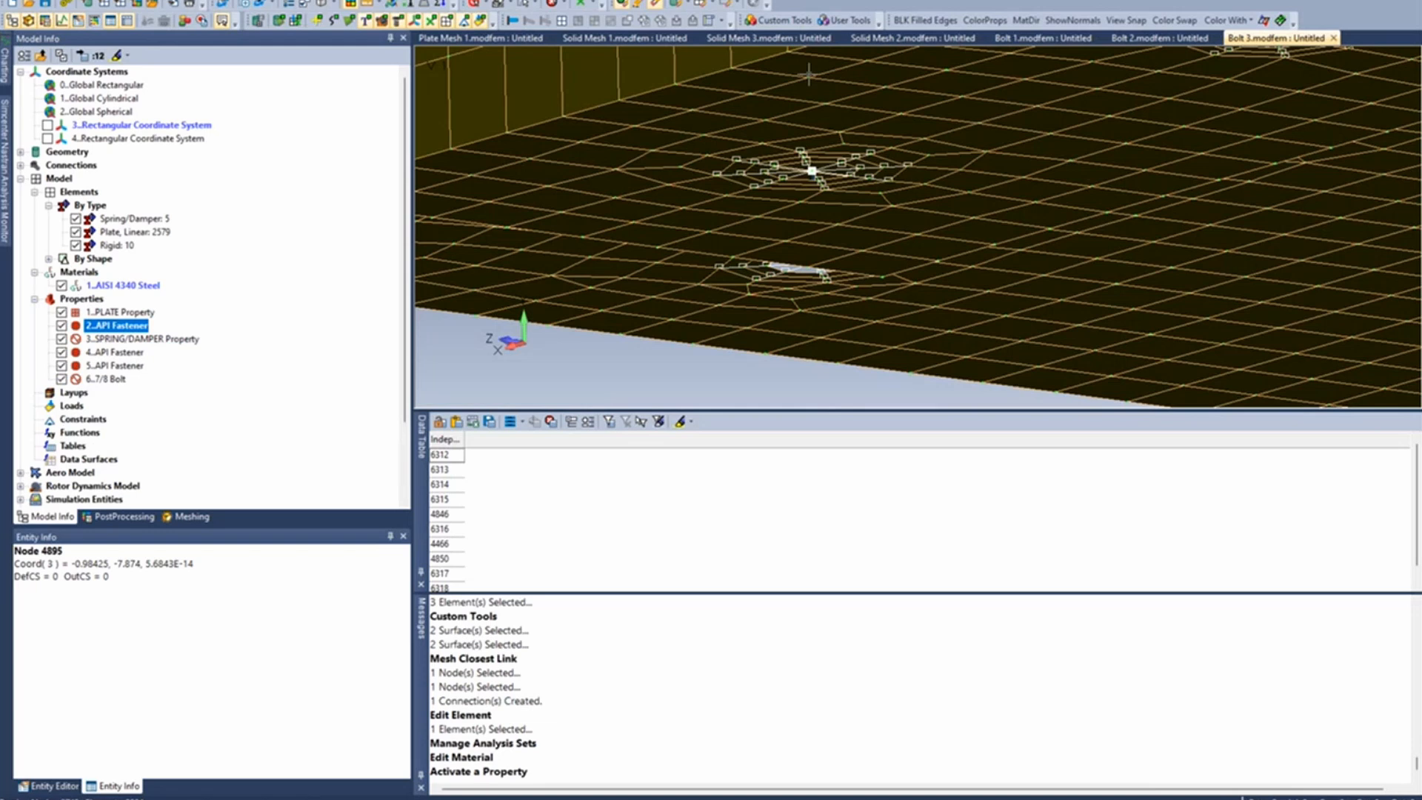
{"action": "left_click", "coordinate": [783, 20]}
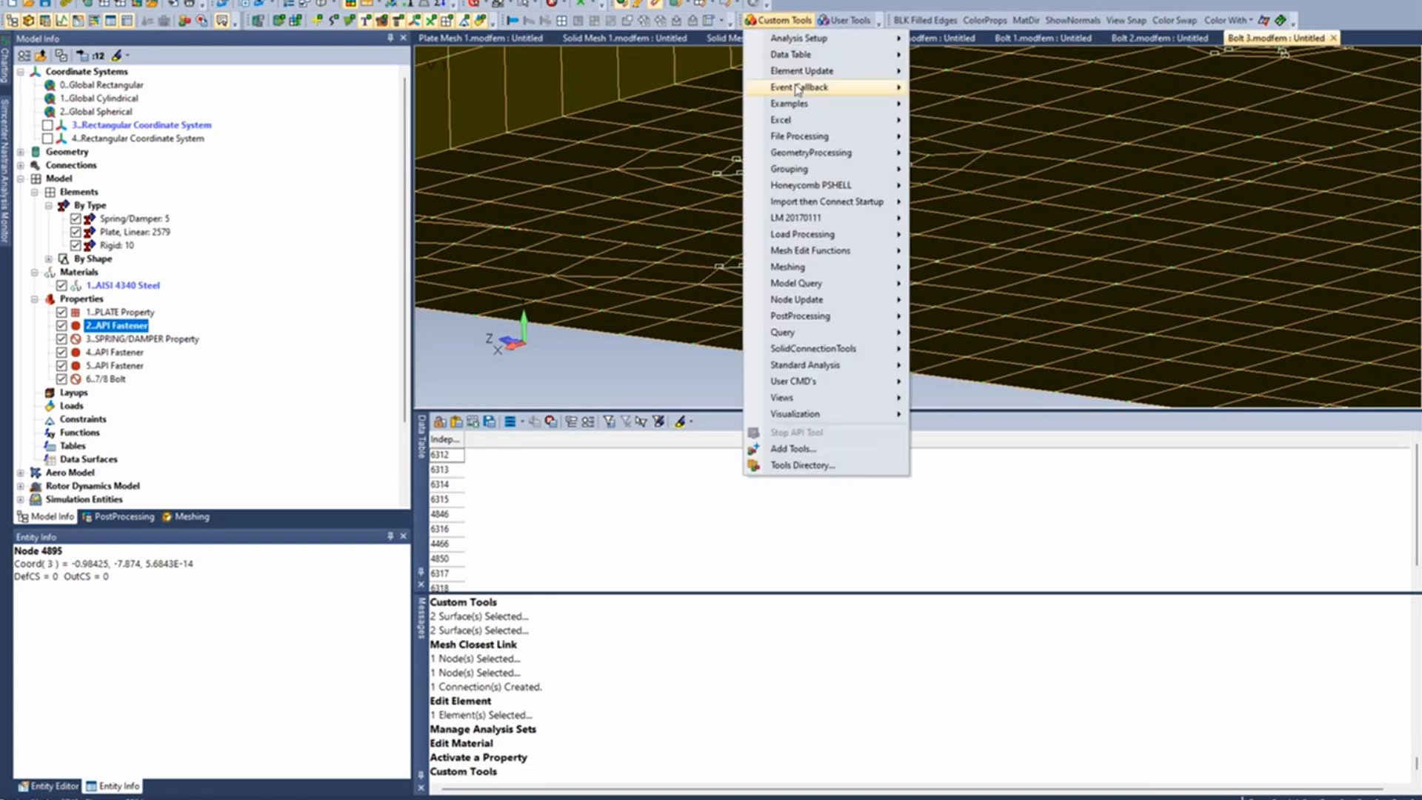
{"action": "mouse_move", "coordinate": [806, 74]}
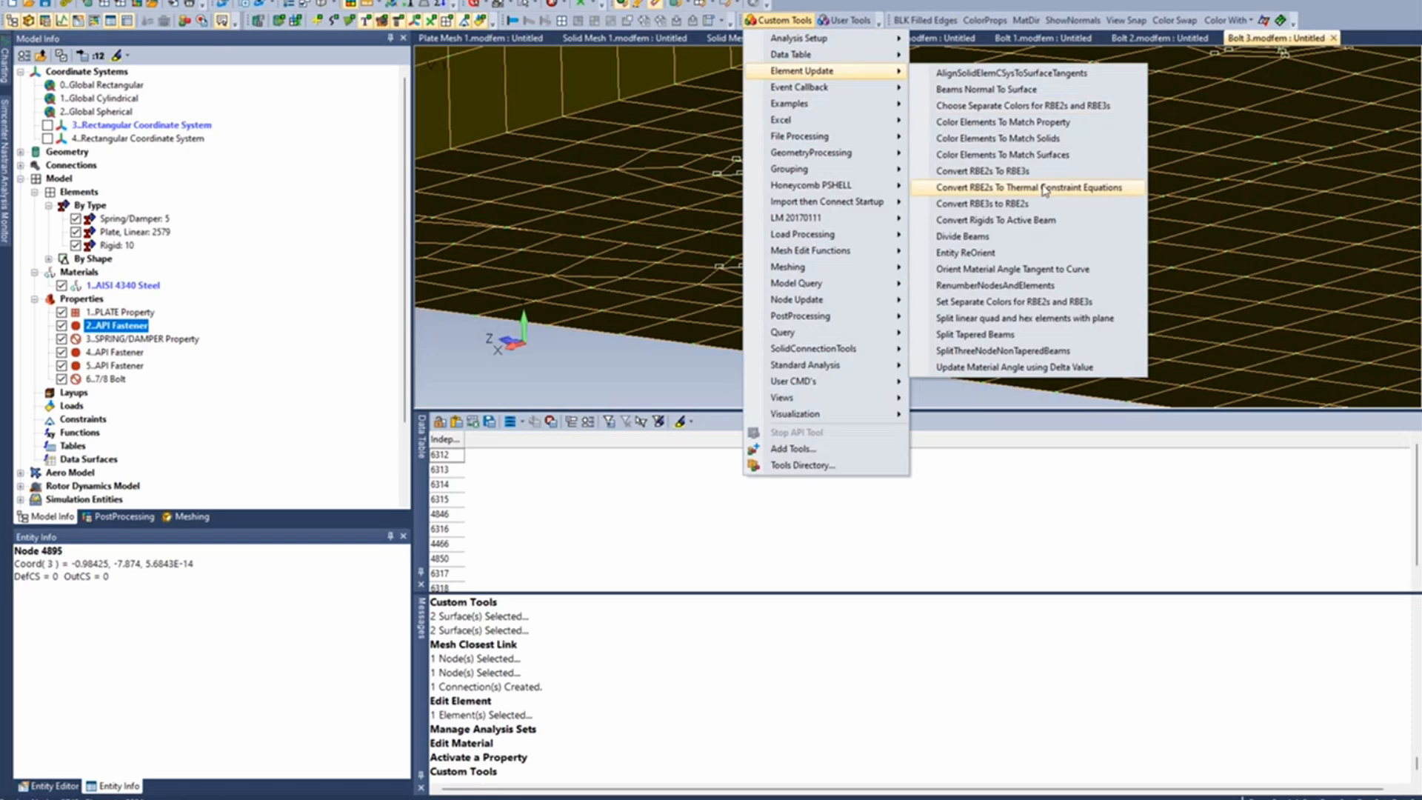
{"action": "left_click", "coordinate": [1037, 226]}
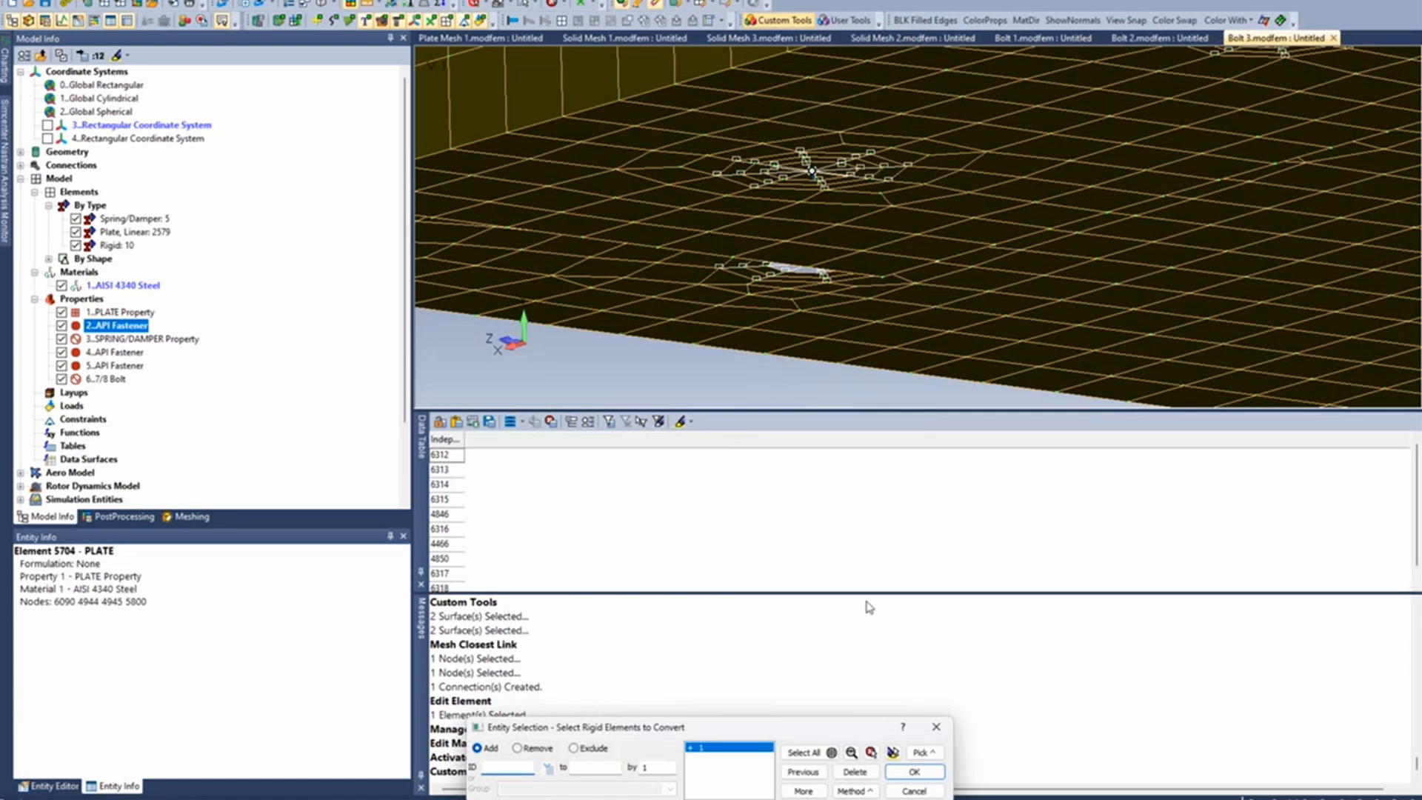
{"action": "left_click", "coordinate": [914, 771]}
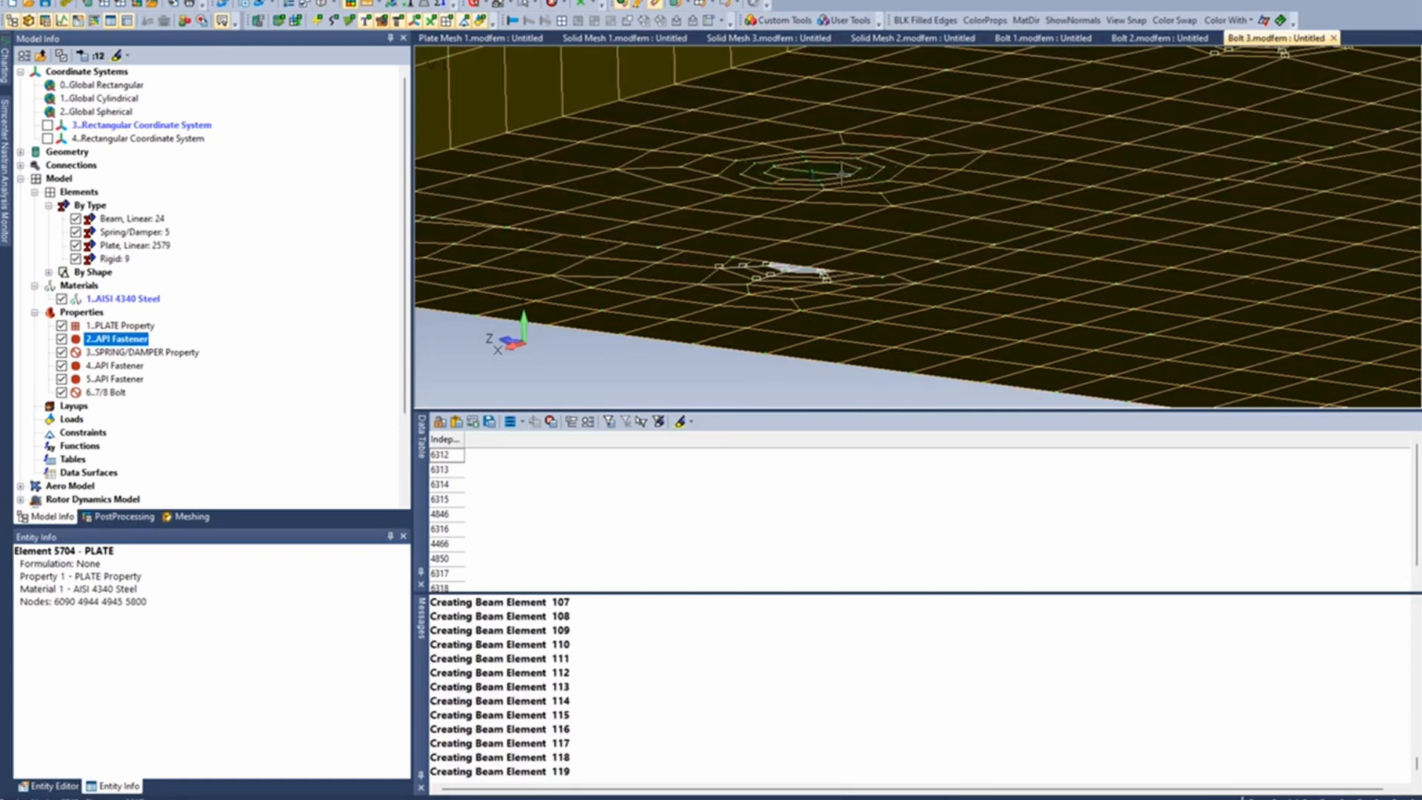
- Examine the converted beam spider at the upper plate hole, comparing it with the neighbouring rigid bolt spiders
{"action": "scroll", "coordinate": [819, 220], "scroll_direction": "up", "scroll_amount": 4}
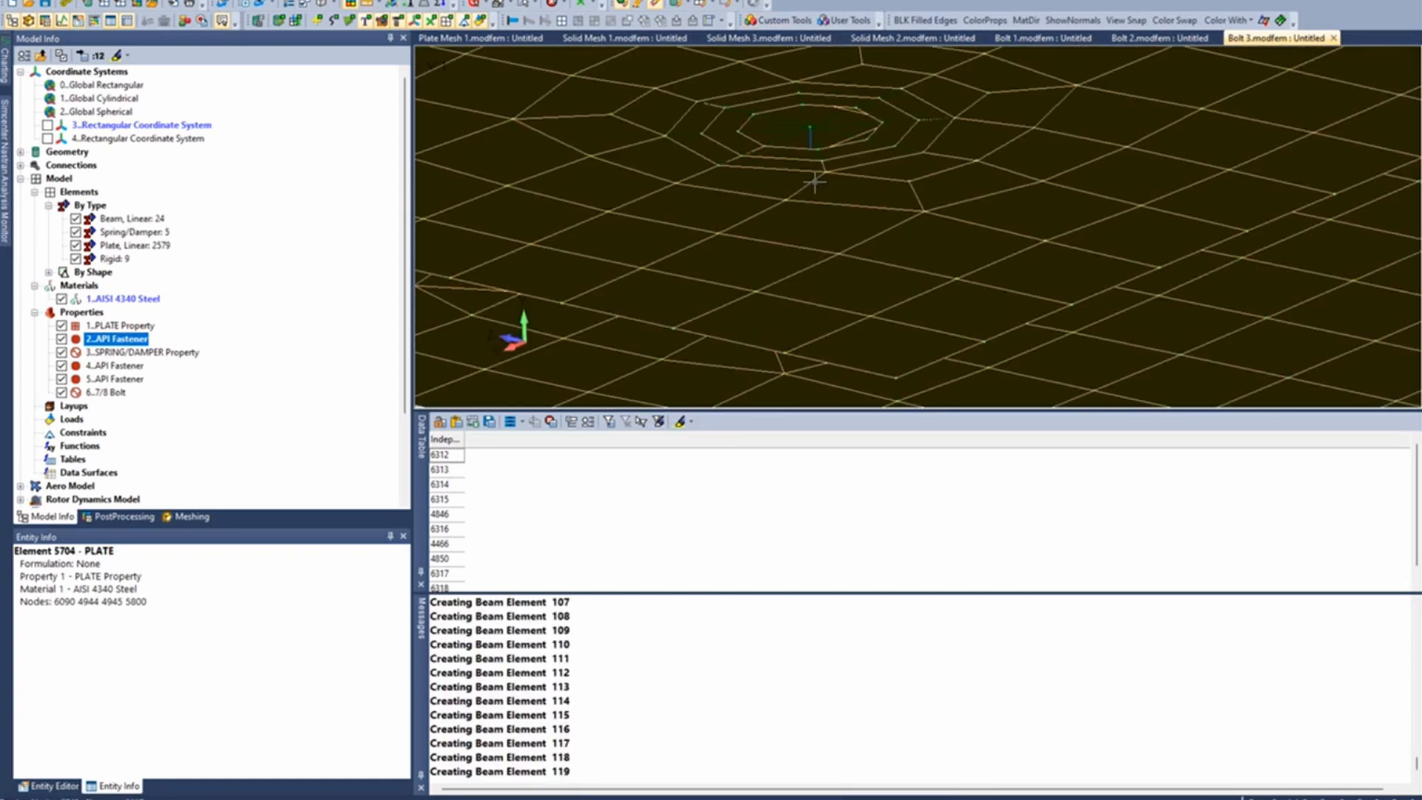
{"action": "scroll", "coordinate": [829, 141], "scroll_direction": "down", "scroll_amount": 5}
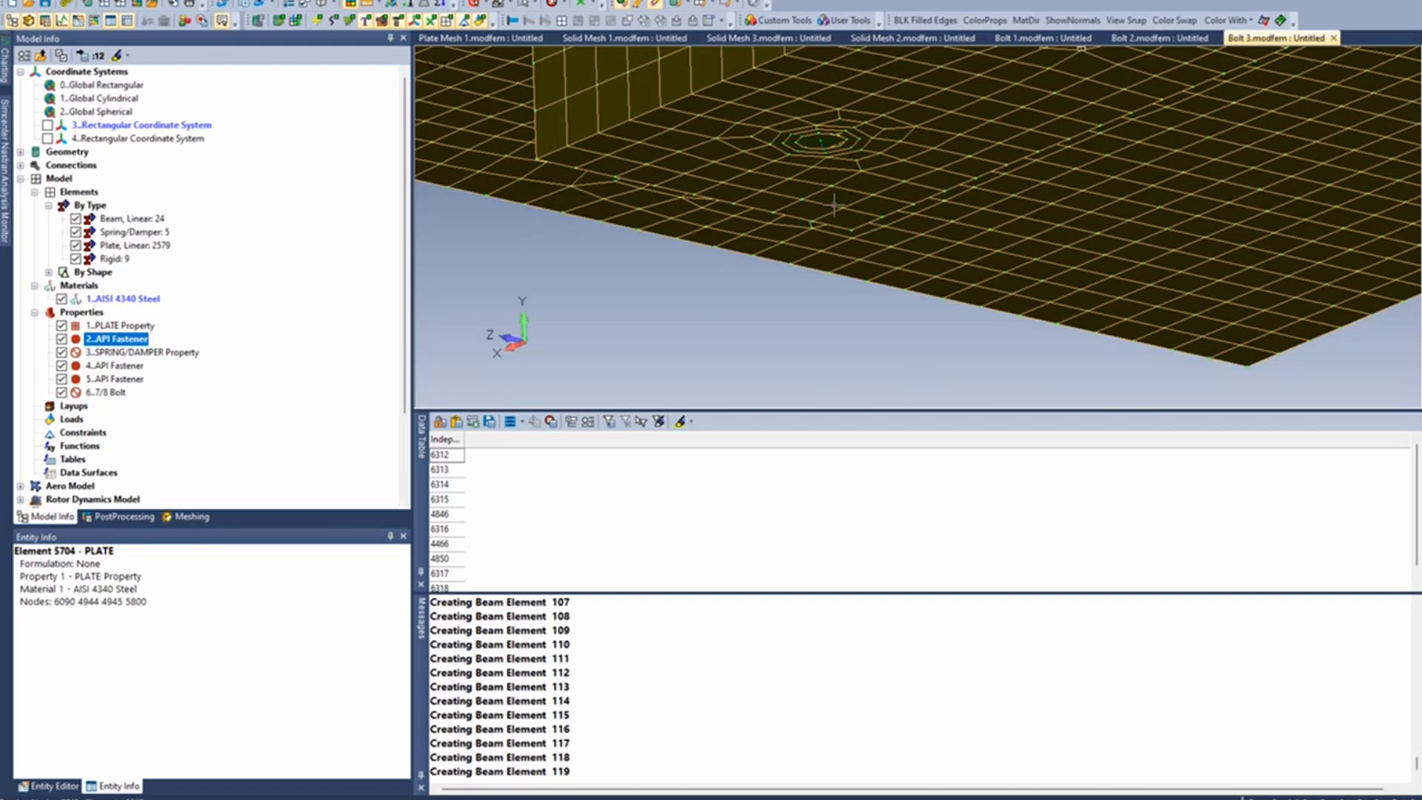
{"action": "middle_click_drag", "start_coordinate": [834, 210], "coordinate": [837, 189]}
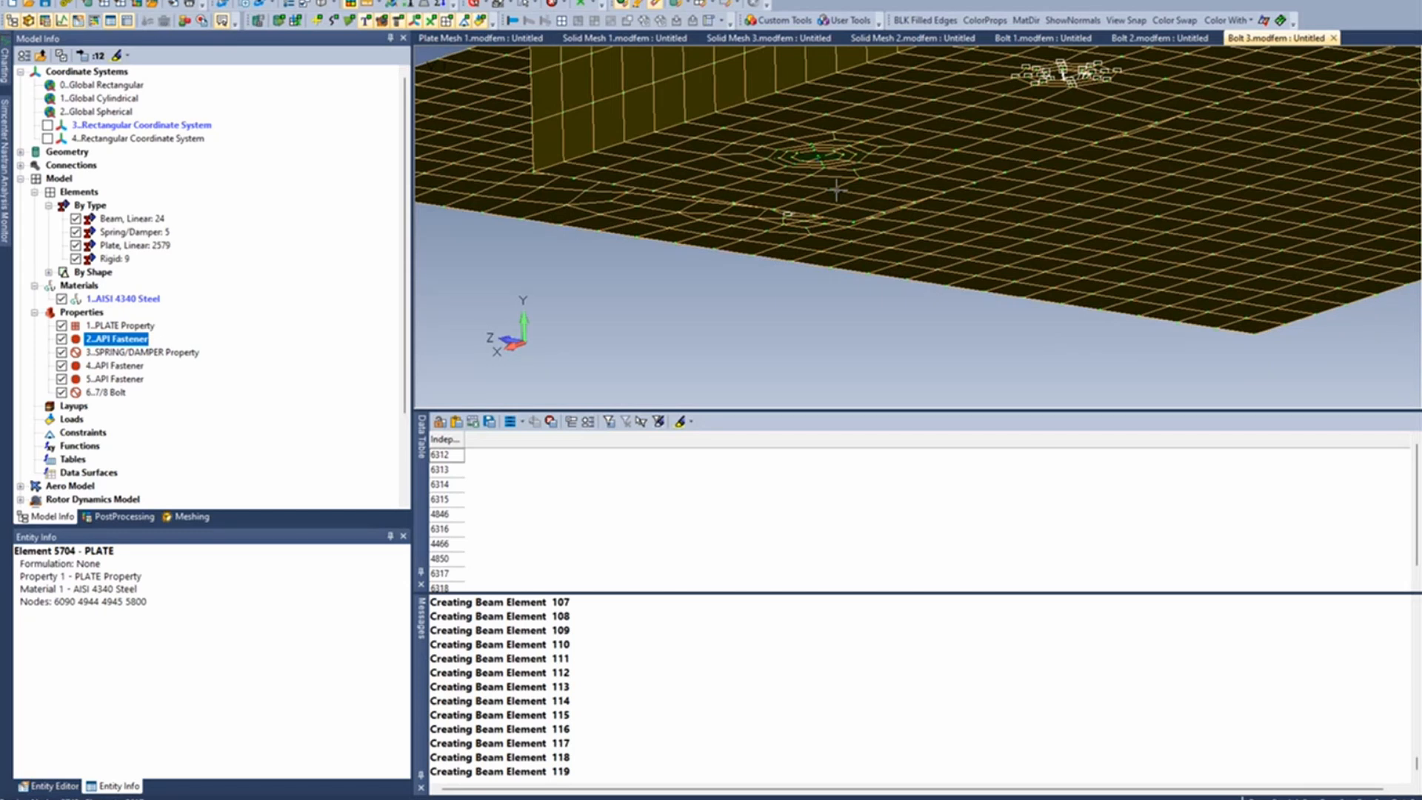
{"action": "scroll", "coordinate": [841, 195], "scroll_direction": "down", "scroll_amount": 2}
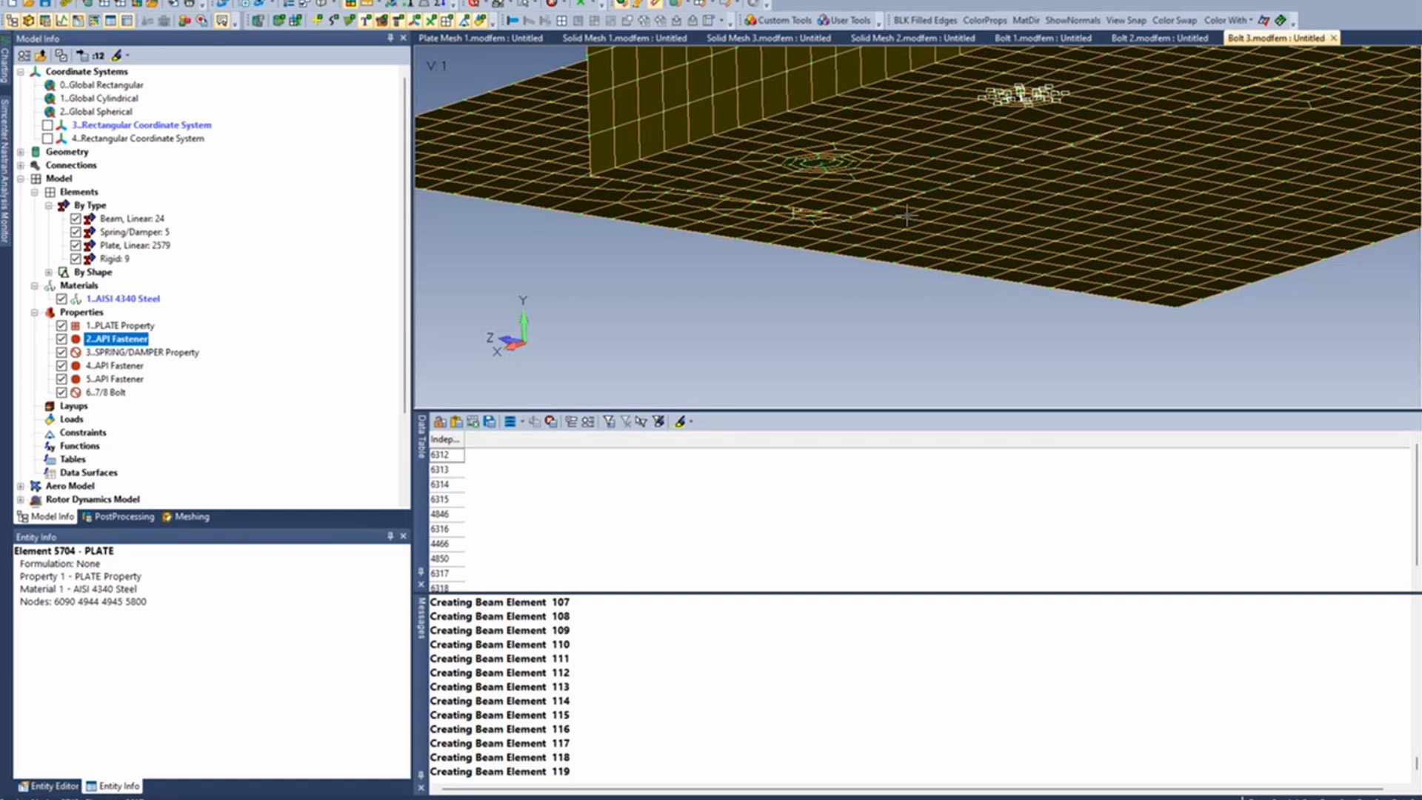
{"action": "scroll", "coordinate": [907, 215], "scroll_direction": "up", "scroll_amount": 1}
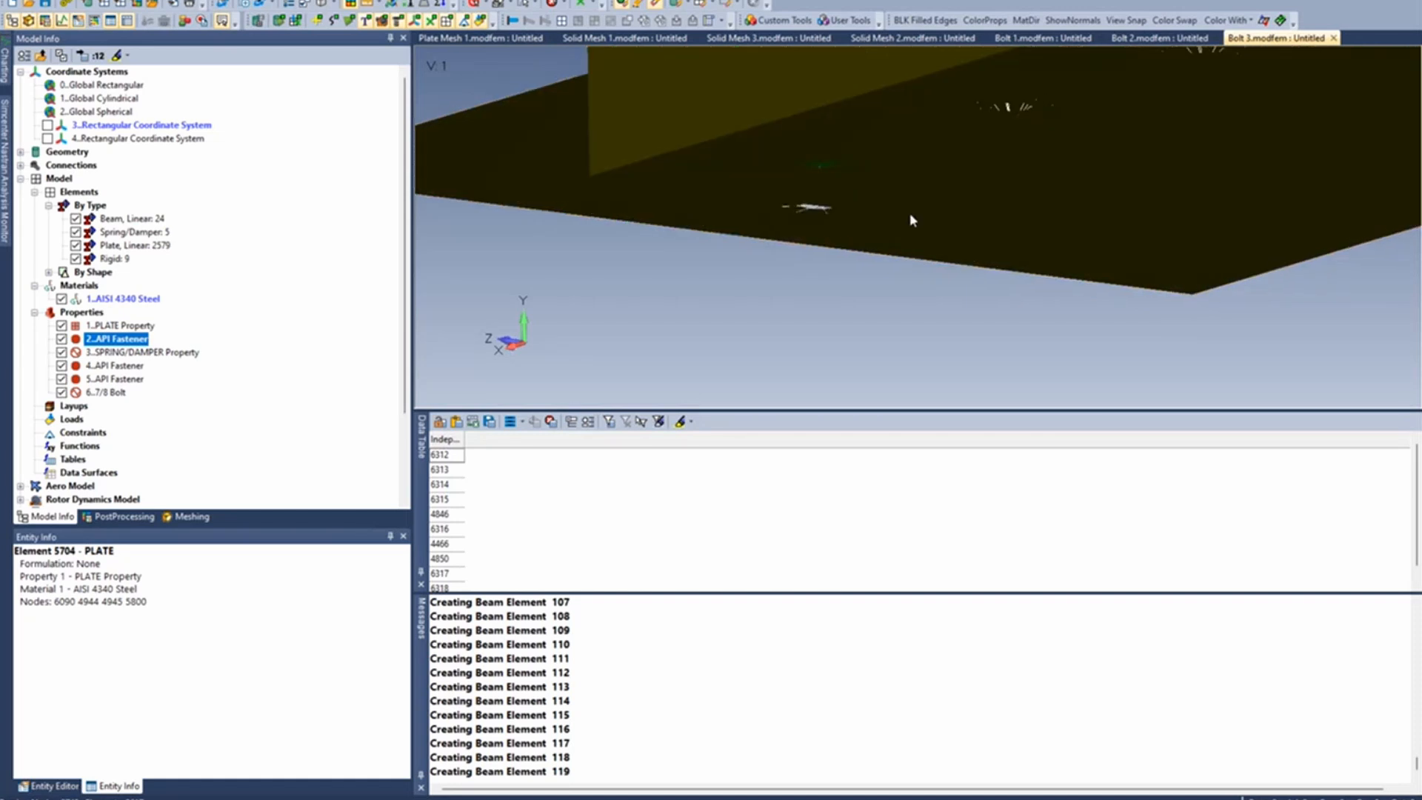
{"action": "scroll", "coordinate": [907, 215], "scroll_direction": "down", "scroll_amount": 1}
{"action": "scroll", "coordinate": [907, 216], "scroll_direction": "up", "scroll_amount": 1}
{"action": "scroll", "coordinate": [908, 215], "scroll_direction": "up", "scroll_amount": 1}
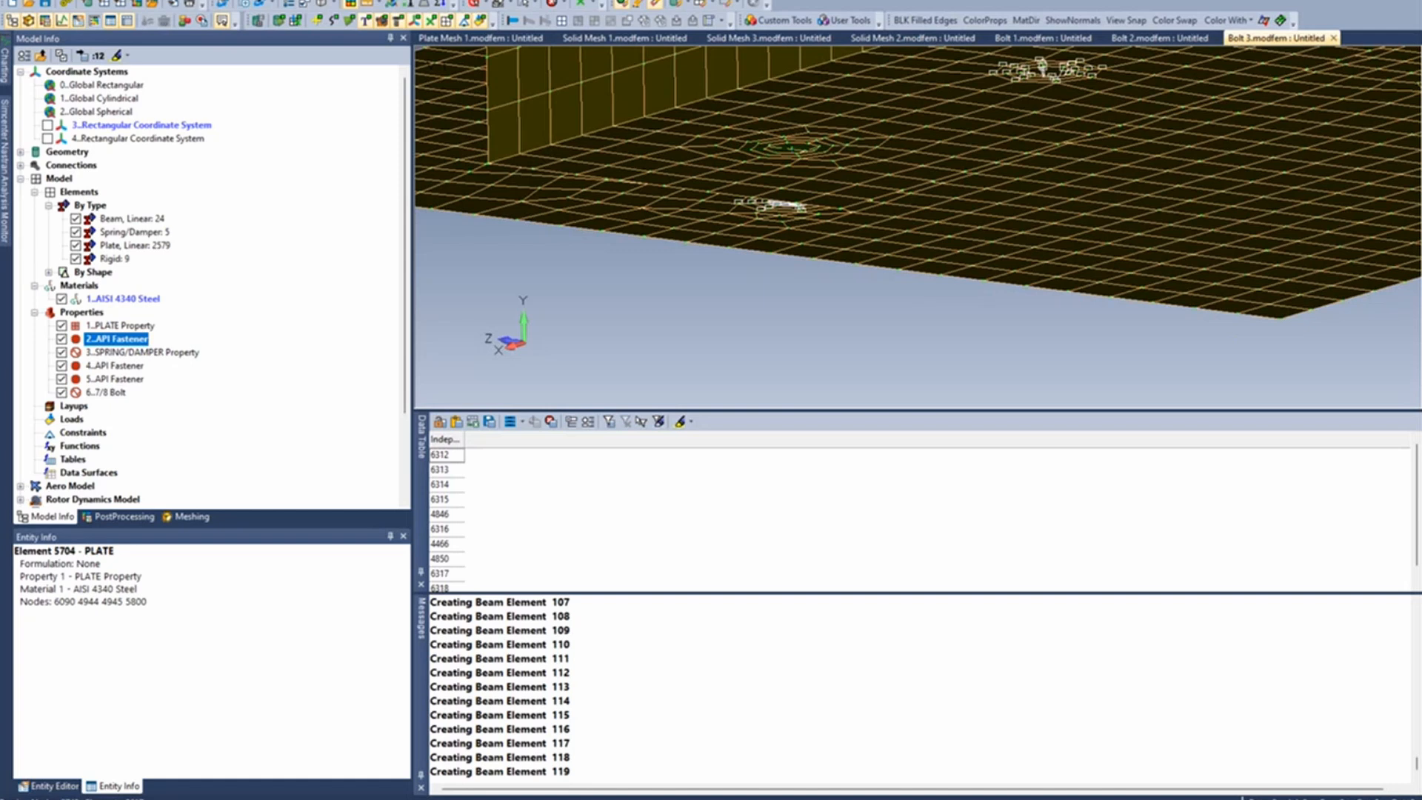
- Open rigid element 5 for editing, review its thermal expansion coefficient setting, and cancel the edit
{"action": "left_click", "coordinate": [254, 1]}
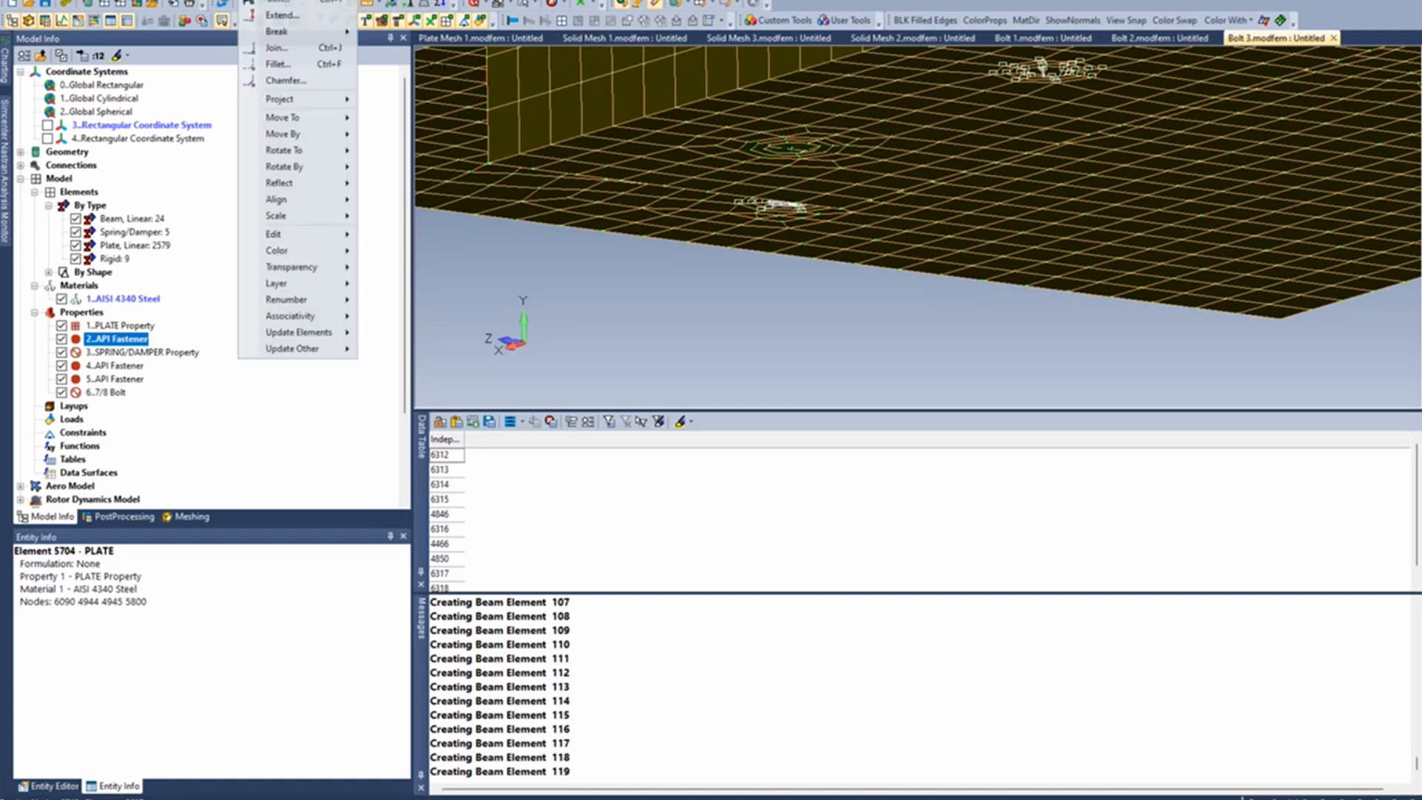
{"action": "mouse_move", "coordinate": [296, 234]}
{"action": "left_click", "coordinate": [403, 358]}
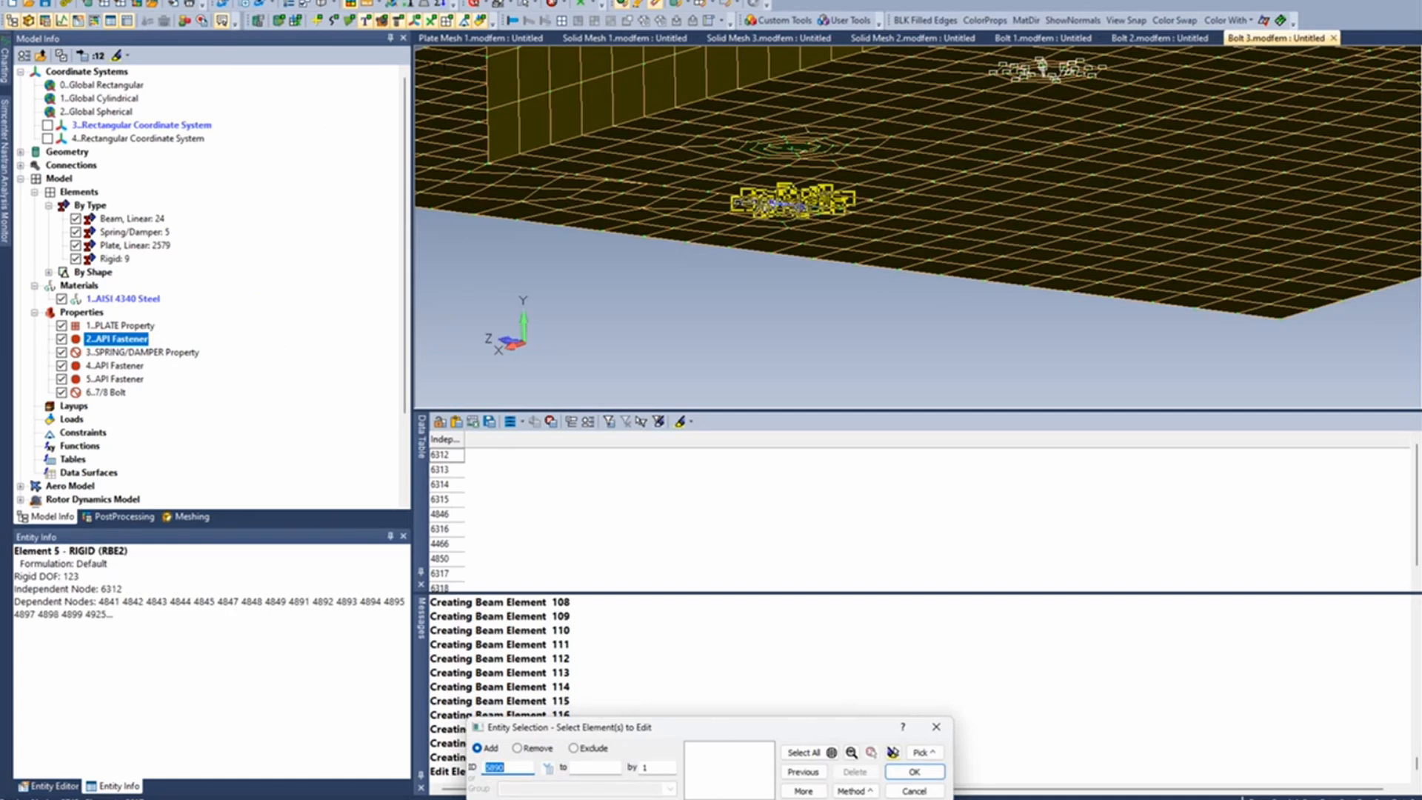
{"action": "double_click", "coordinate": [789, 204]}
{"action": "left_click_drag", "start_coordinate": [774, 580], "coordinate": [792, 408]}
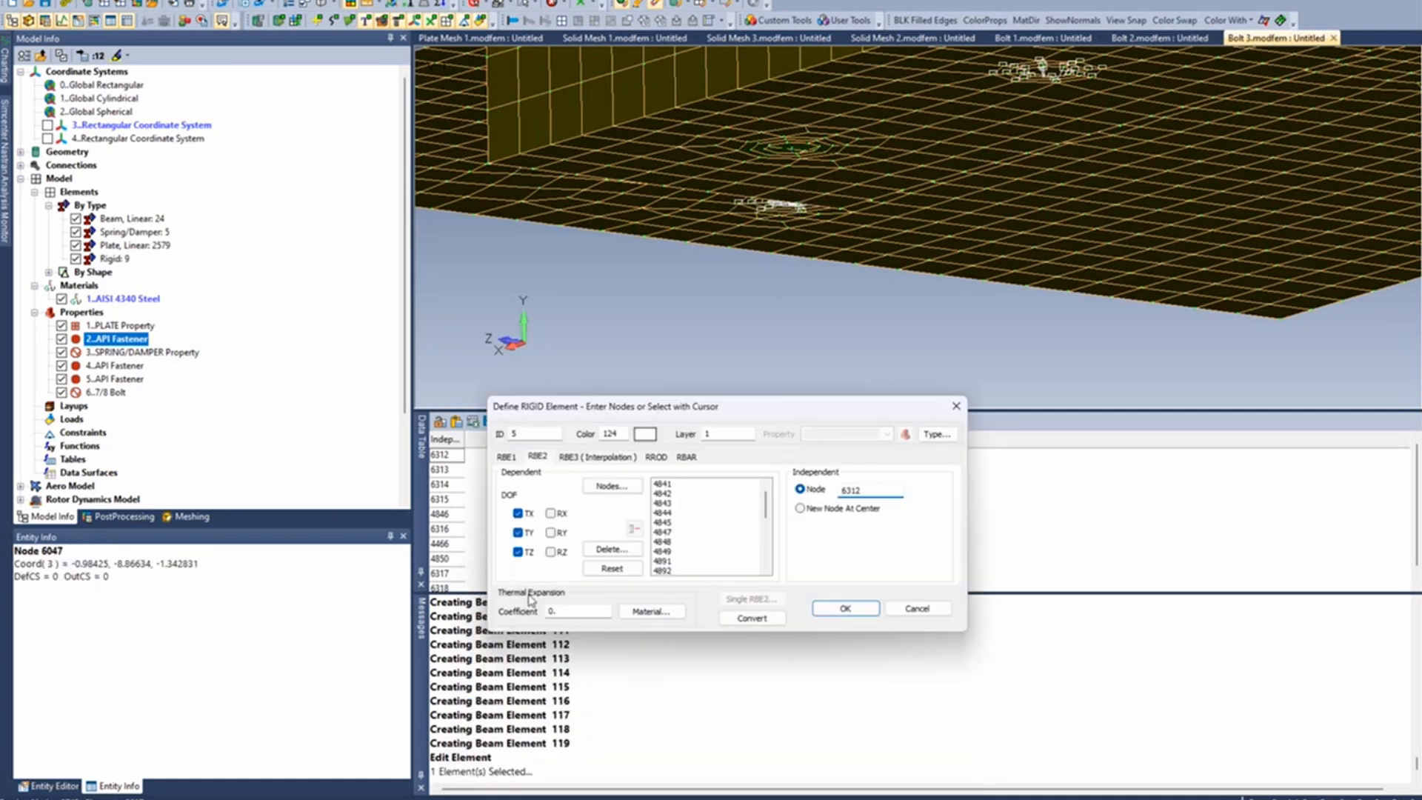
{"action": "left_click", "coordinate": [917, 609]}
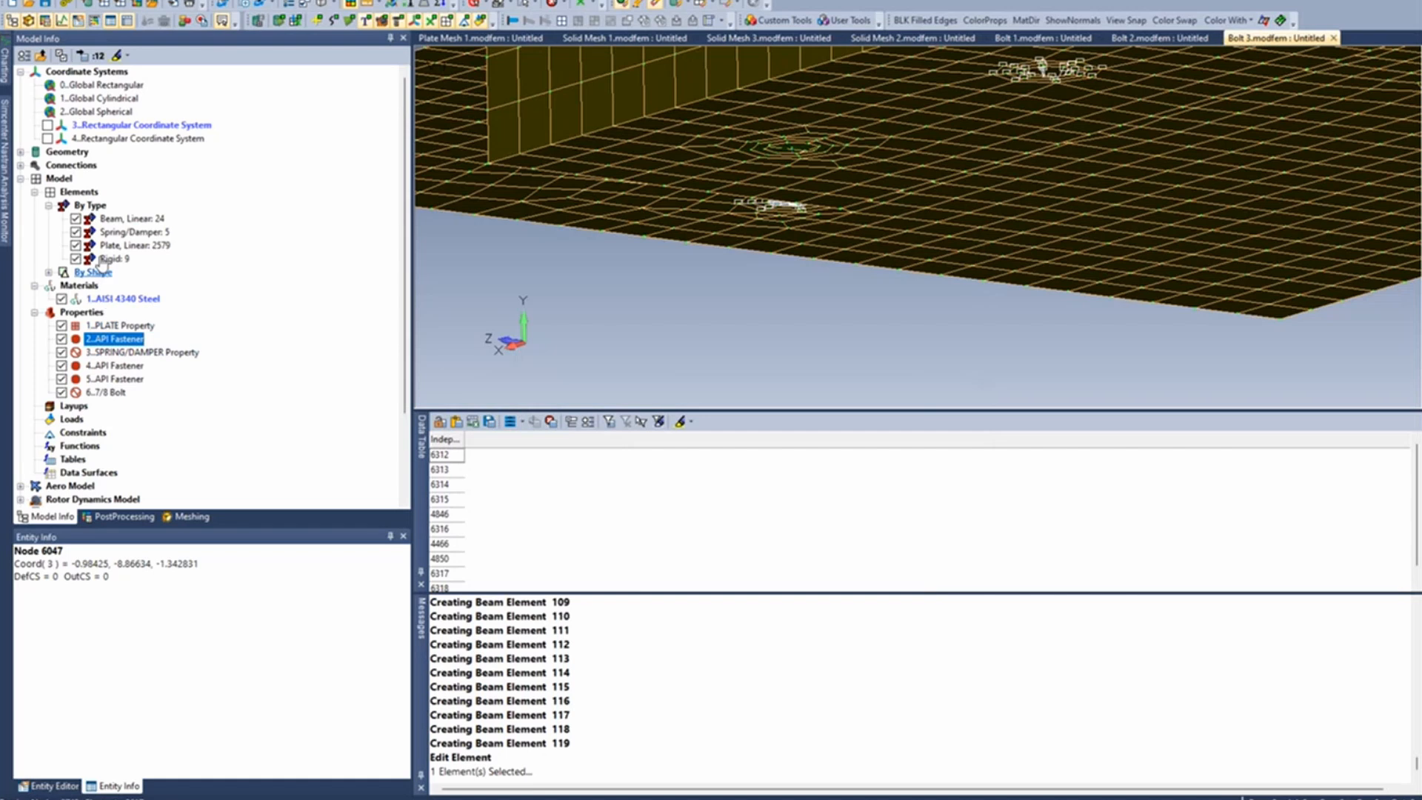
- Review the reference temperature in the AISI 4340 Steel material definition, and cancel the edit
{"action": "right_click", "coordinate": [132, 299]}
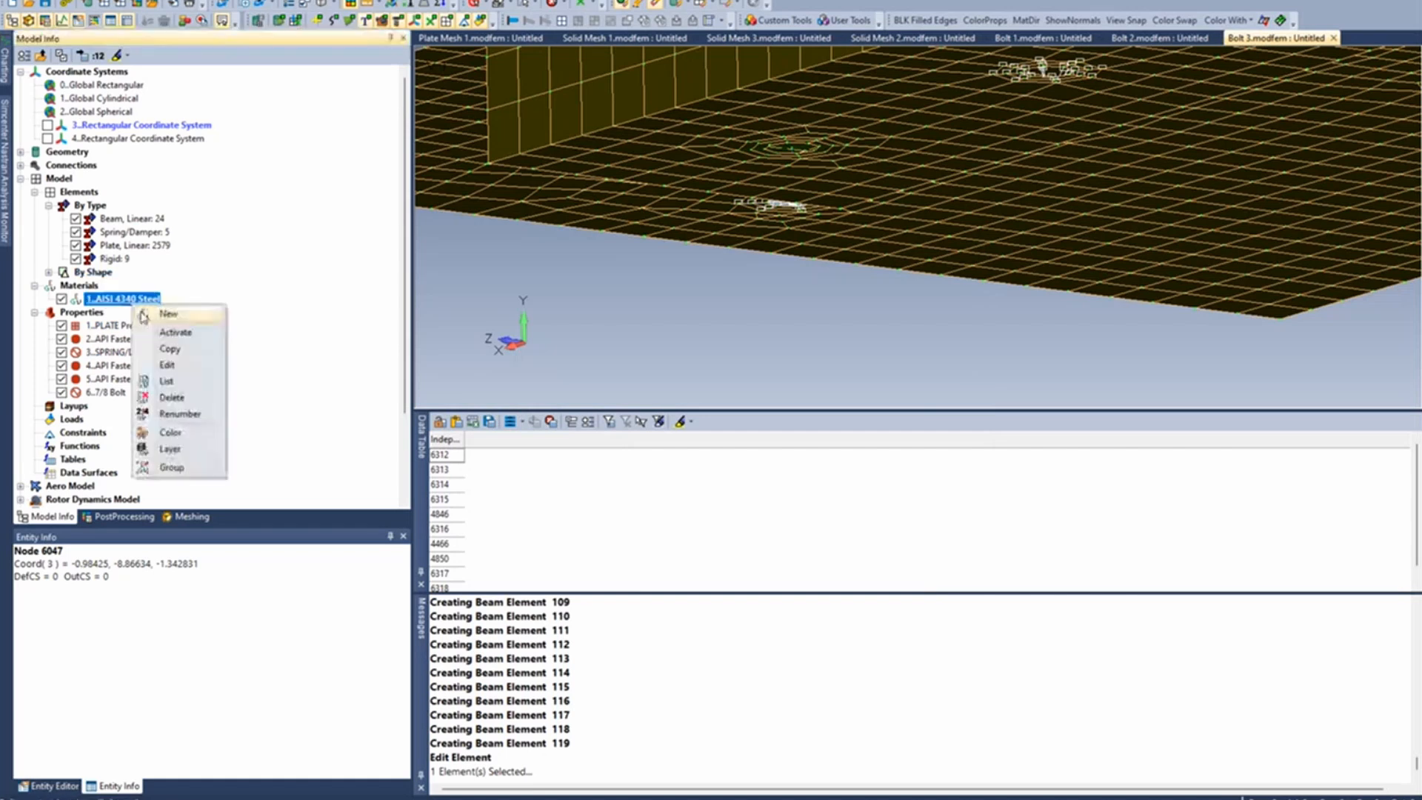
{"action": "left_click", "coordinate": [209, 367]}
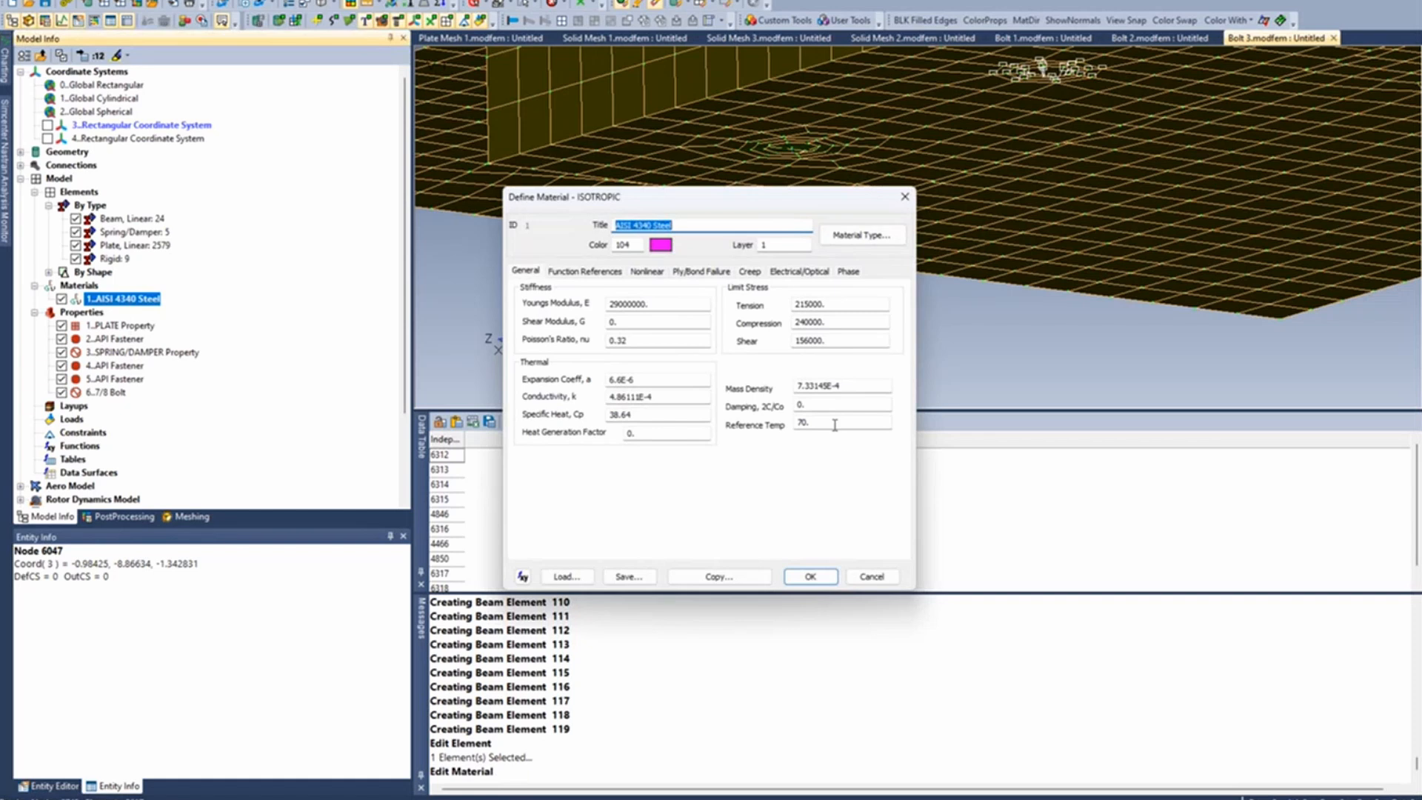
{"action": "double_click", "coordinate": [837, 424]}
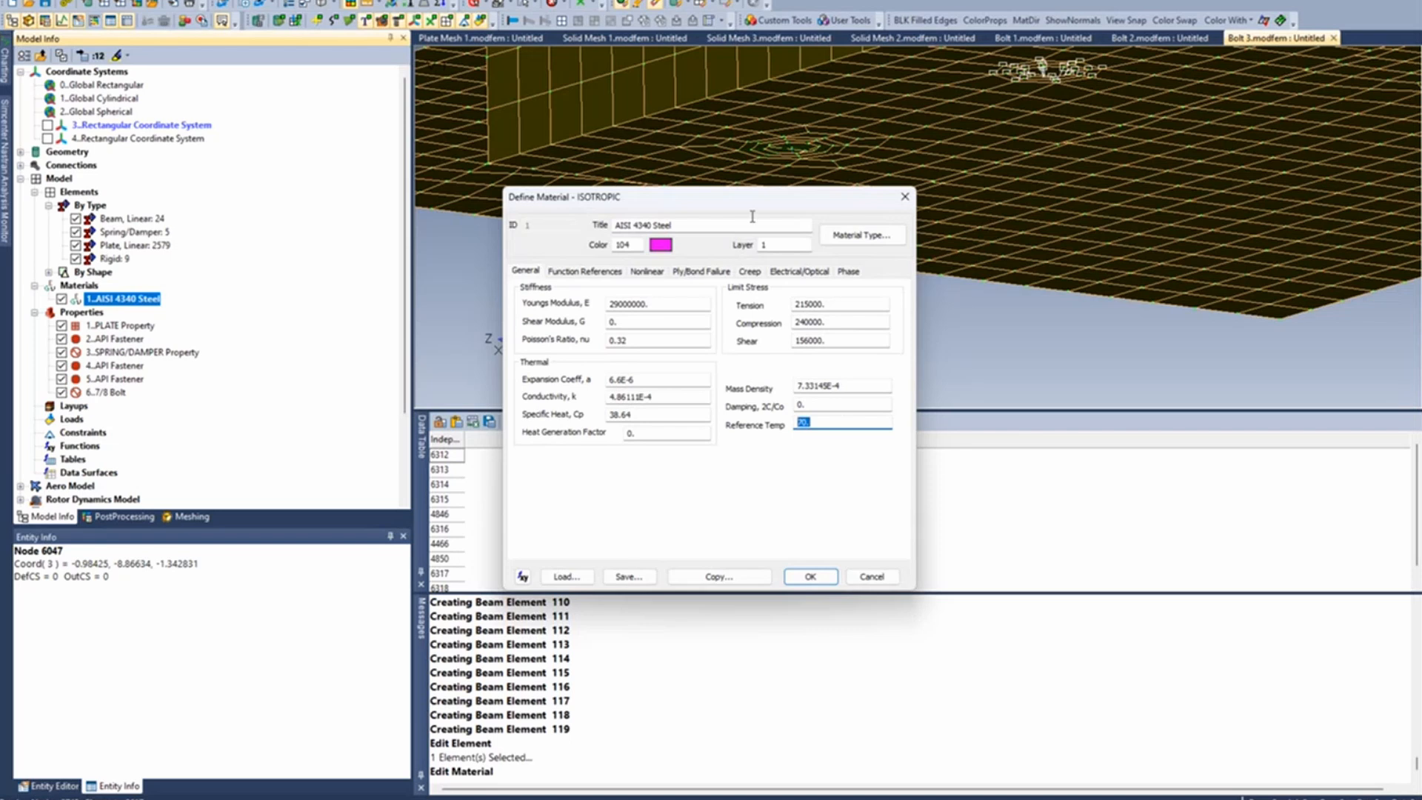
{"action": "left_click_drag", "start_coordinate": [746, 203], "coordinate": [780, 149]}
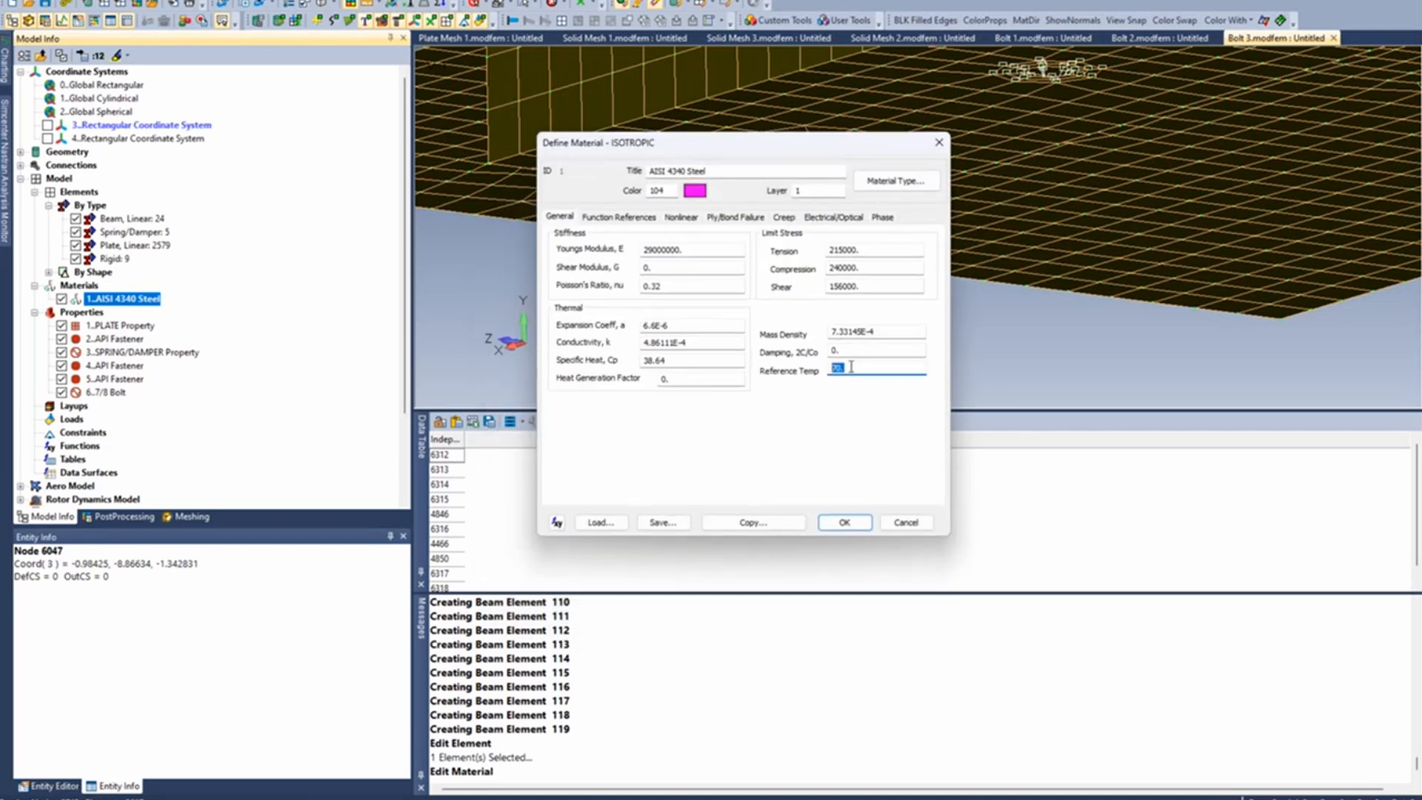
{"action": "left_click", "coordinate": [851, 366]}
{"action": "left_click", "coordinate": [910, 530]}
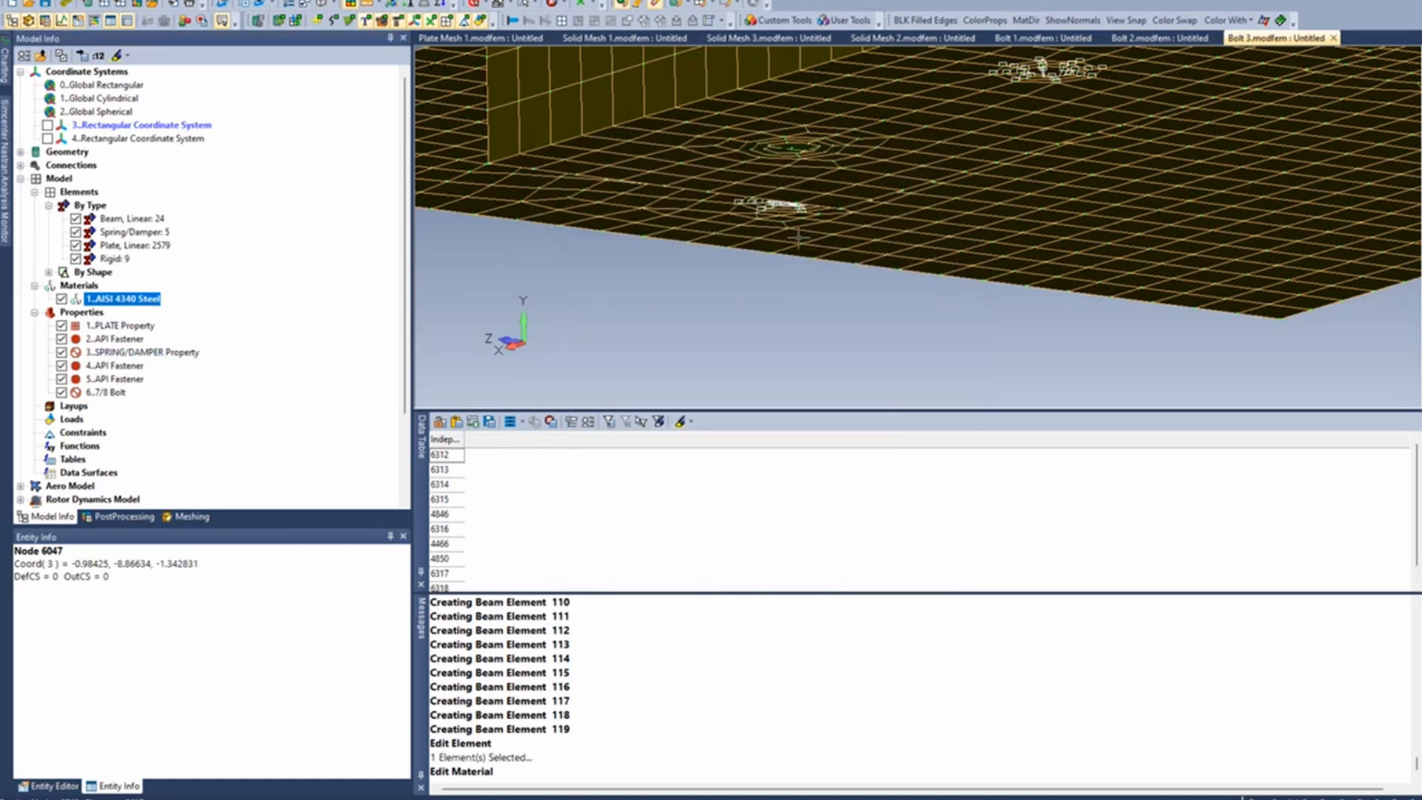
- Create a new standard load set with ID 1 and no title
{"action": "middle_click_drag", "start_coordinate": [799, 239], "coordinate": [820, 220]}
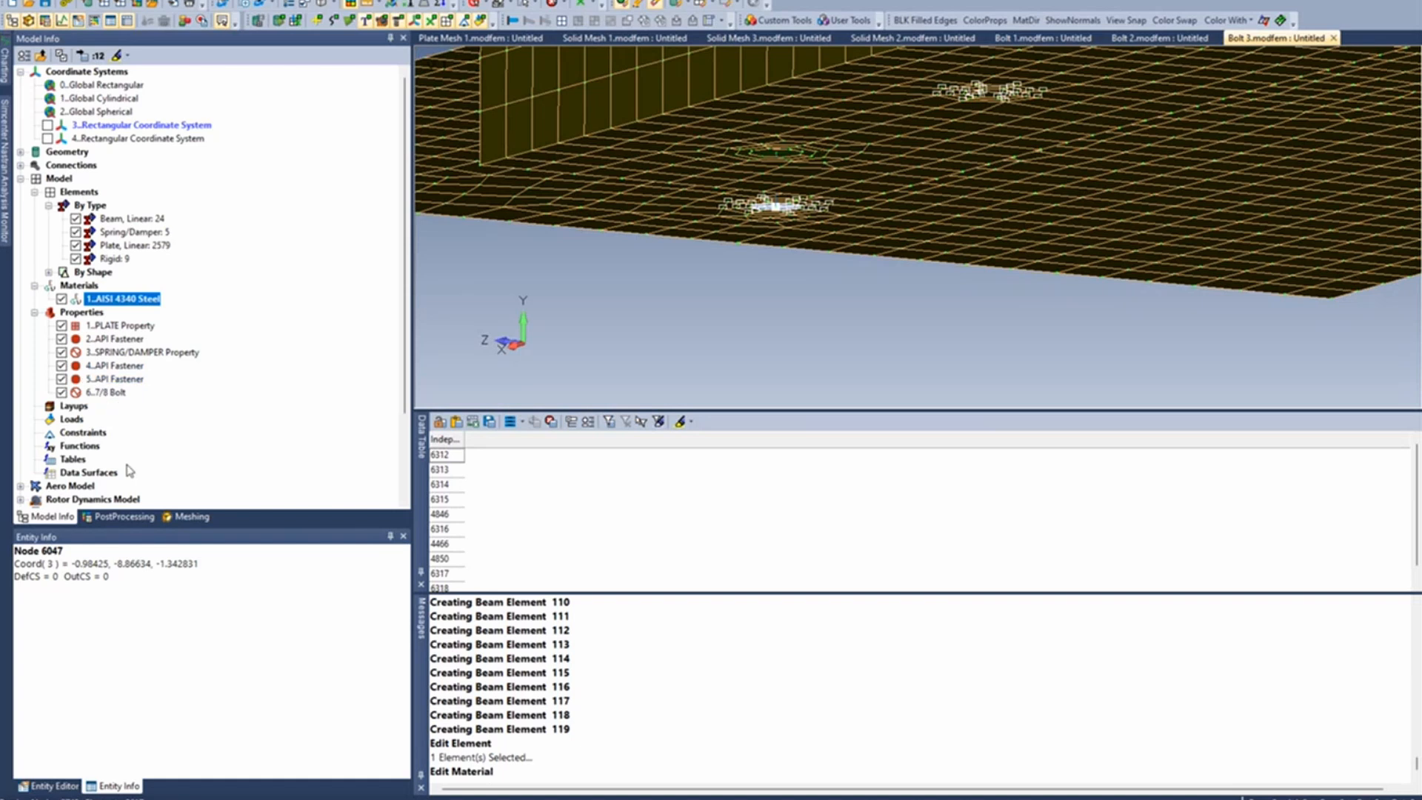
{"action": "right_click", "coordinate": [71, 418]}
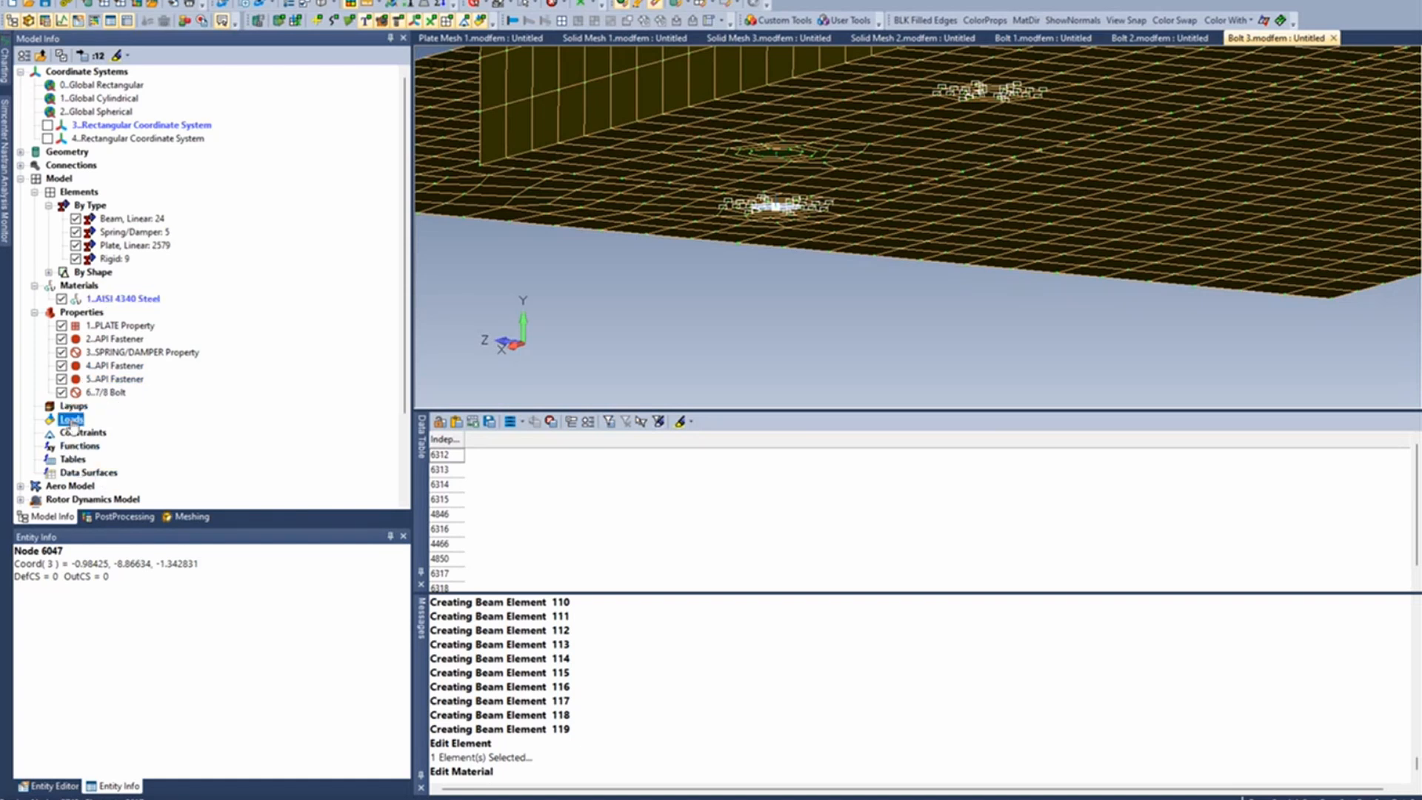
{"action": "left_click", "coordinate": [140, 427]}
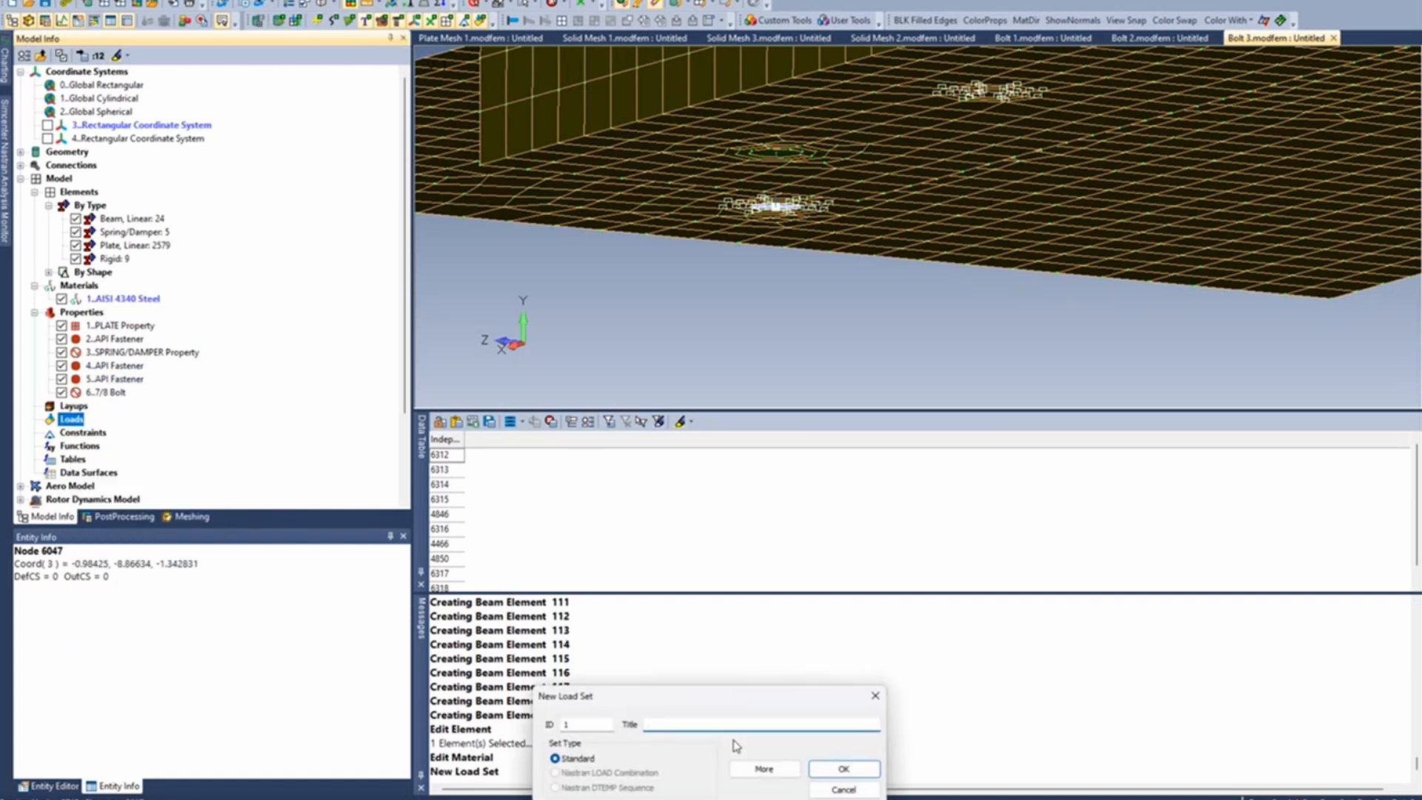
{"action": "left_click", "coordinate": [837, 767]}
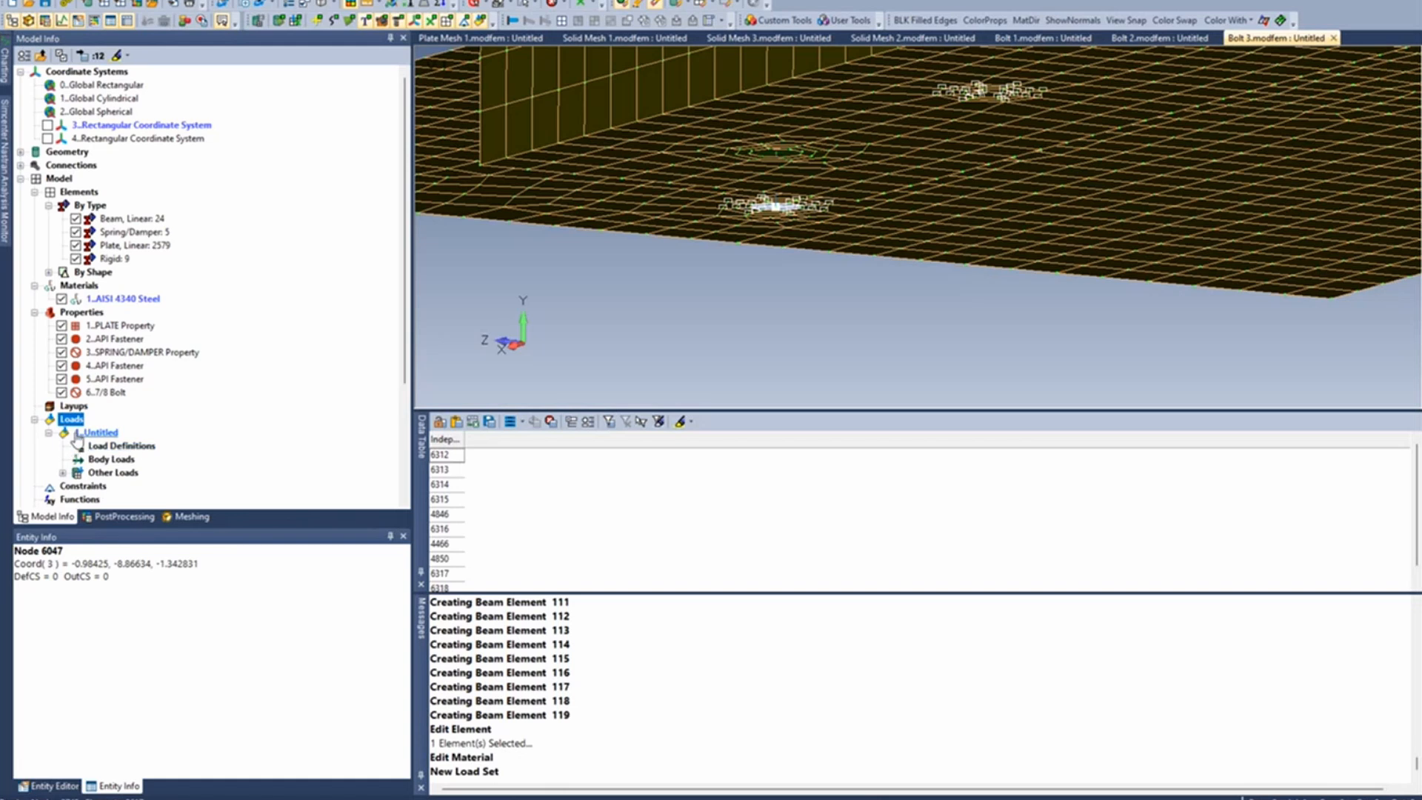
- Review the thermal default temperature option in the load set's body loads, and cancel without activating it
{"action": "left_click", "coordinate": [104, 445]}
{"action": "left_click", "coordinate": [101, 460]}
{"action": "right_click", "coordinate": [102, 462]}
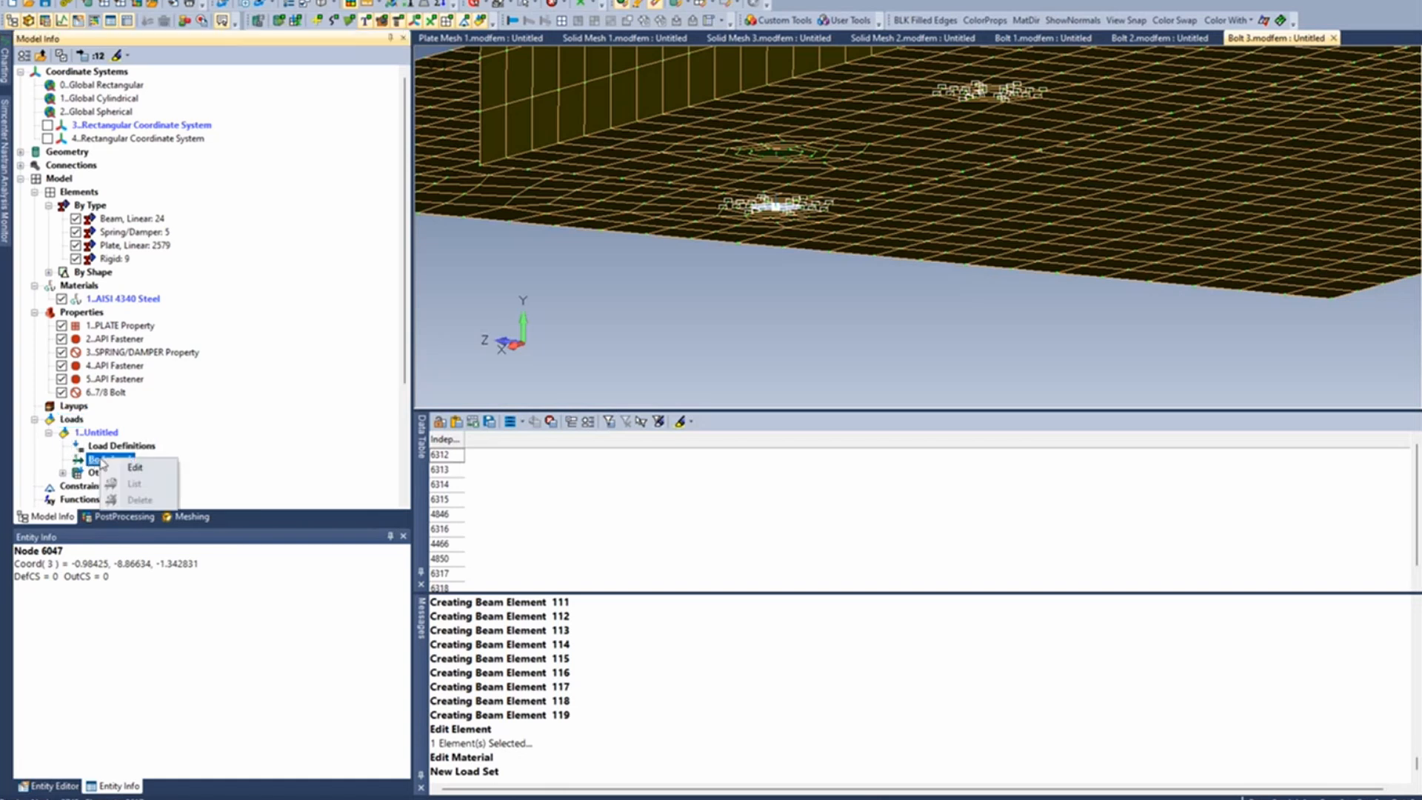
{"action": "left_click", "coordinate": [137, 465]}
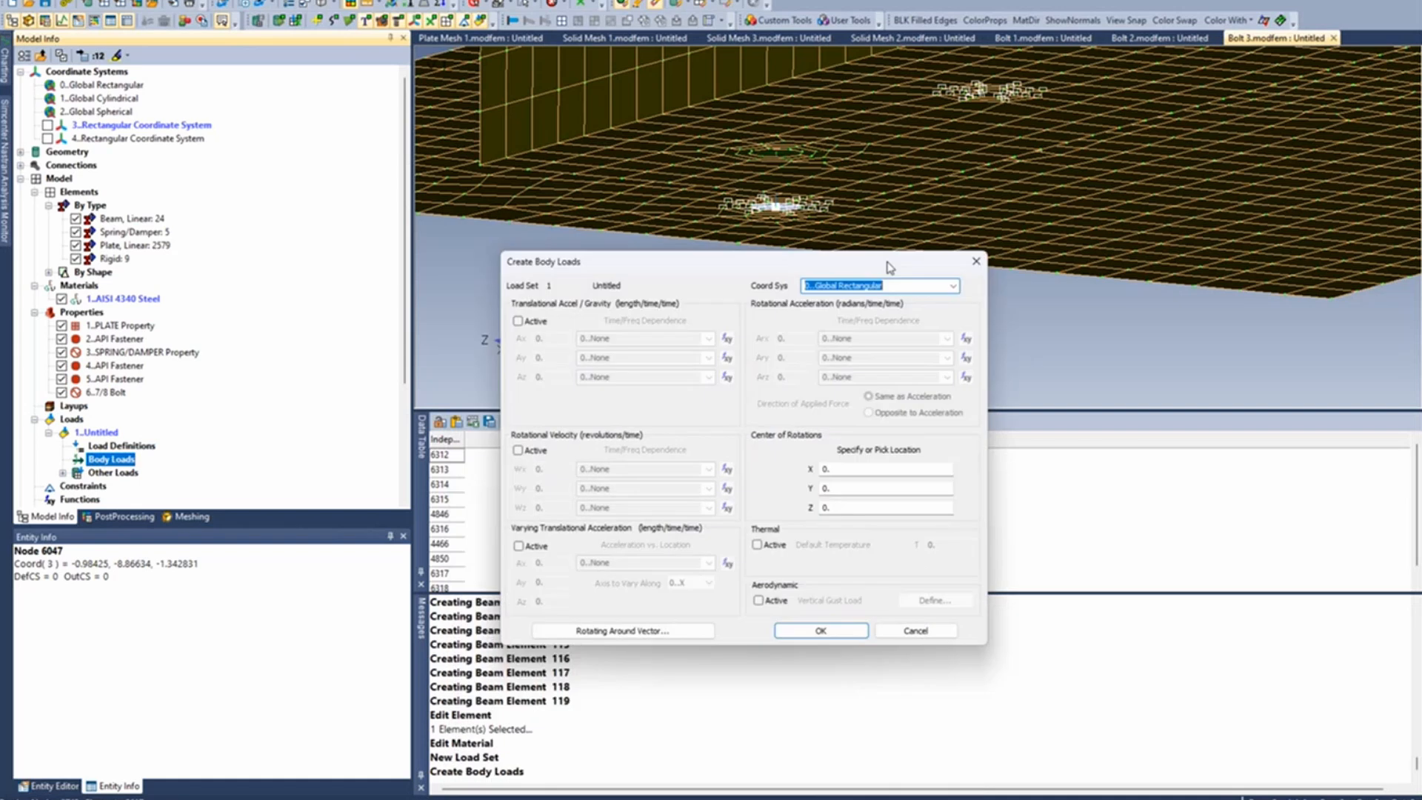
{"action": "left_click_drag", "start_coordinate": [889, 267], "coordinate": [914, 176]}
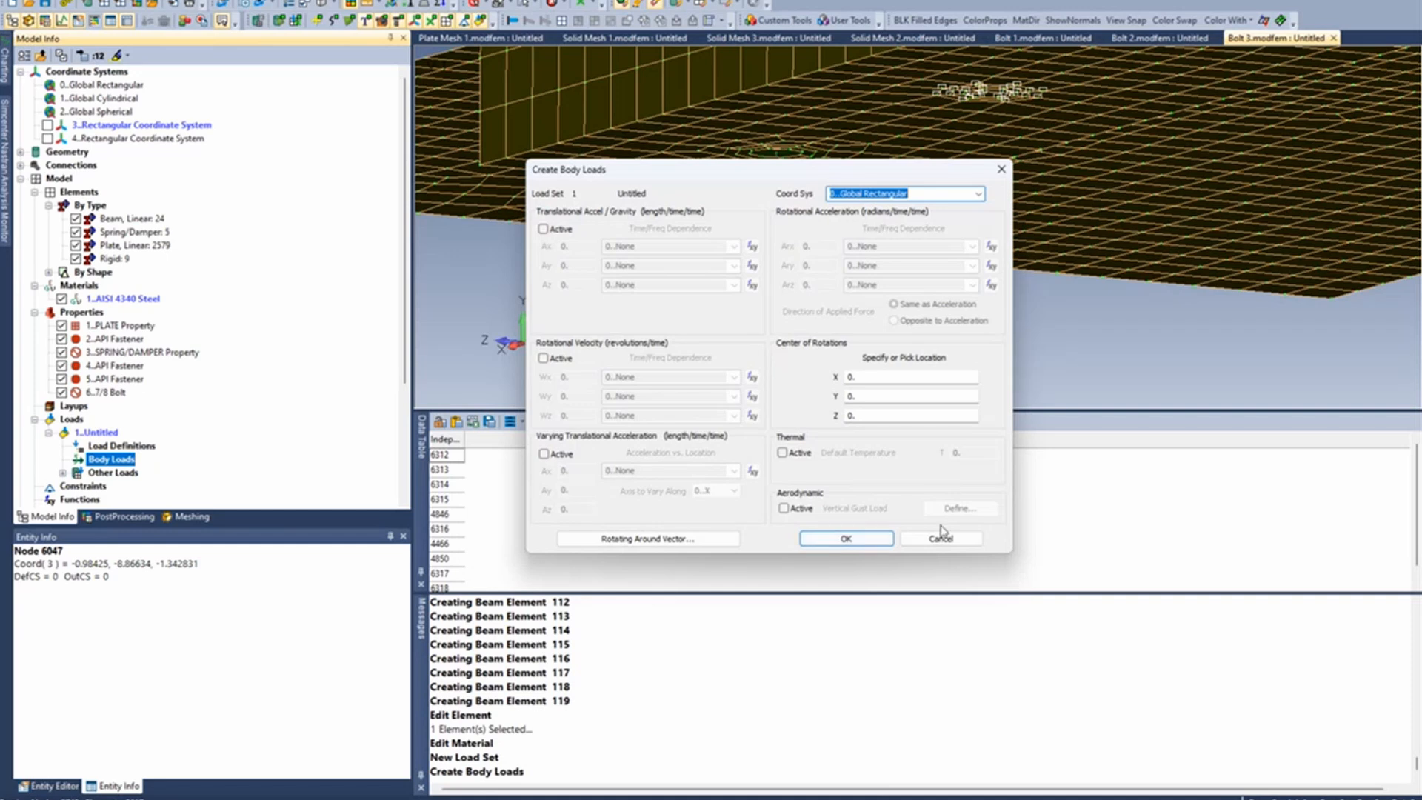
{"action": "left_click", "coordinate": [952, 544]}
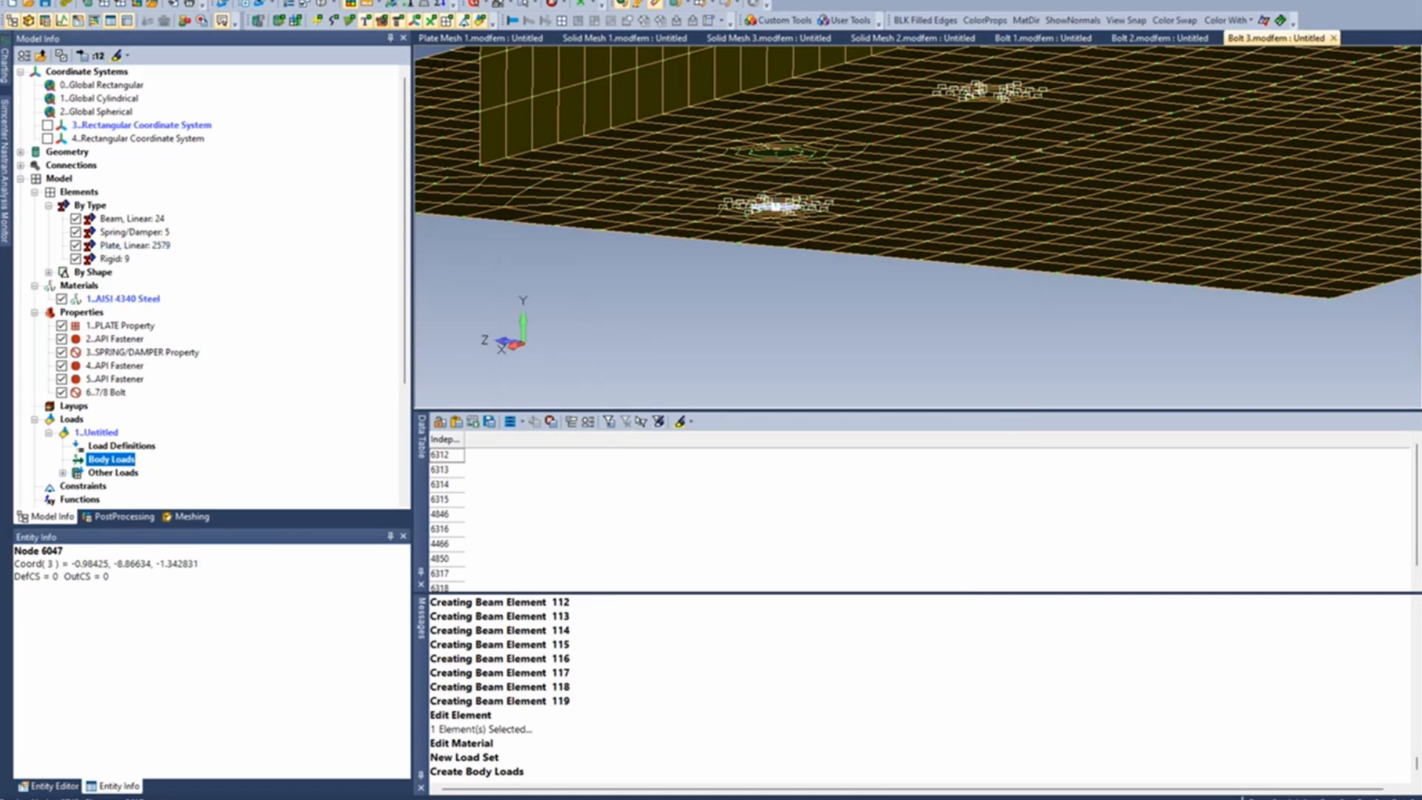
- Try taking rigid element 5's thermal expansion coefficient from the AISI 4340 Steel material, and cancel the element edit
{"action": "left_click", "coordinate": [254, 0]}
{"action": "mouse_move", "coordinate": [314, 238]}
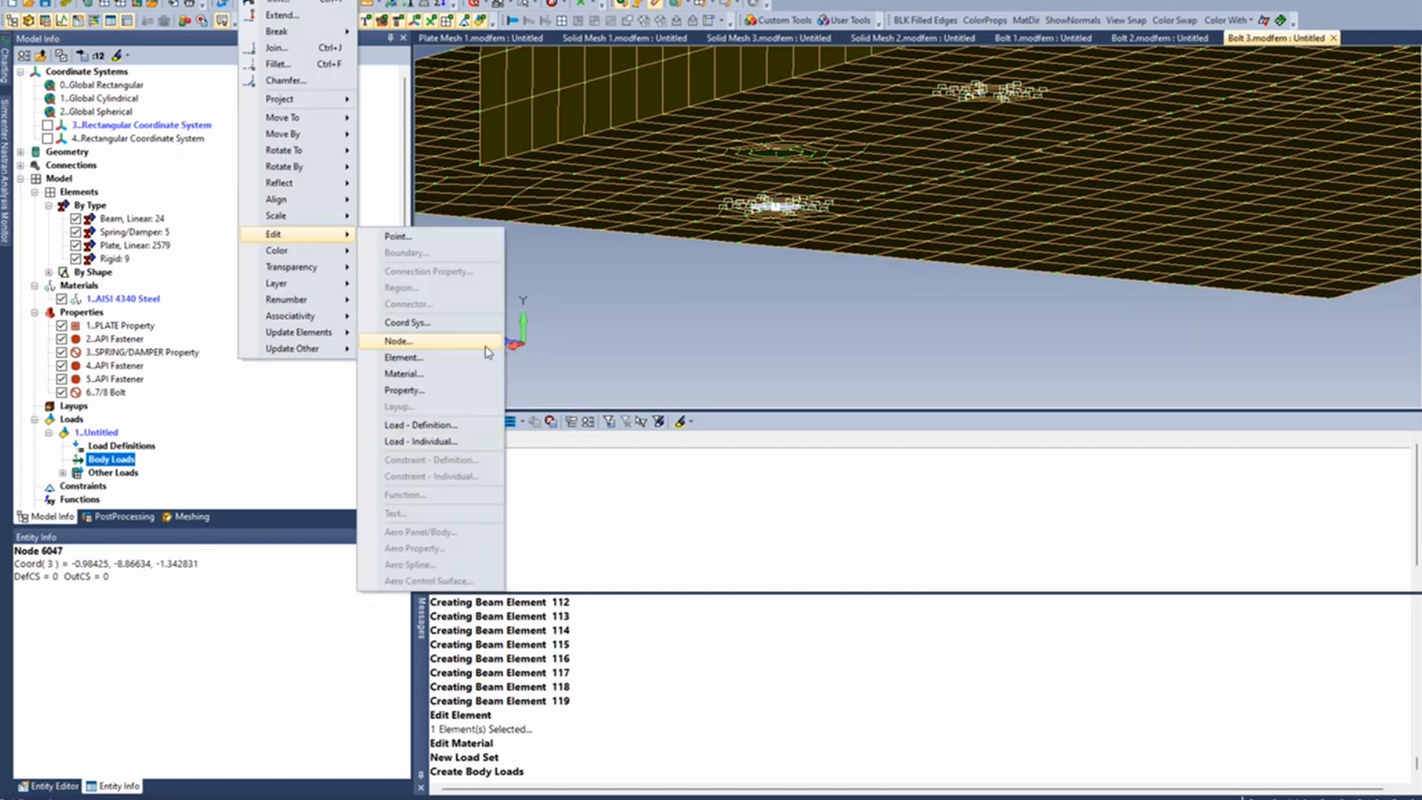
{"action": "left_click", "coordinate": [486, 357]}
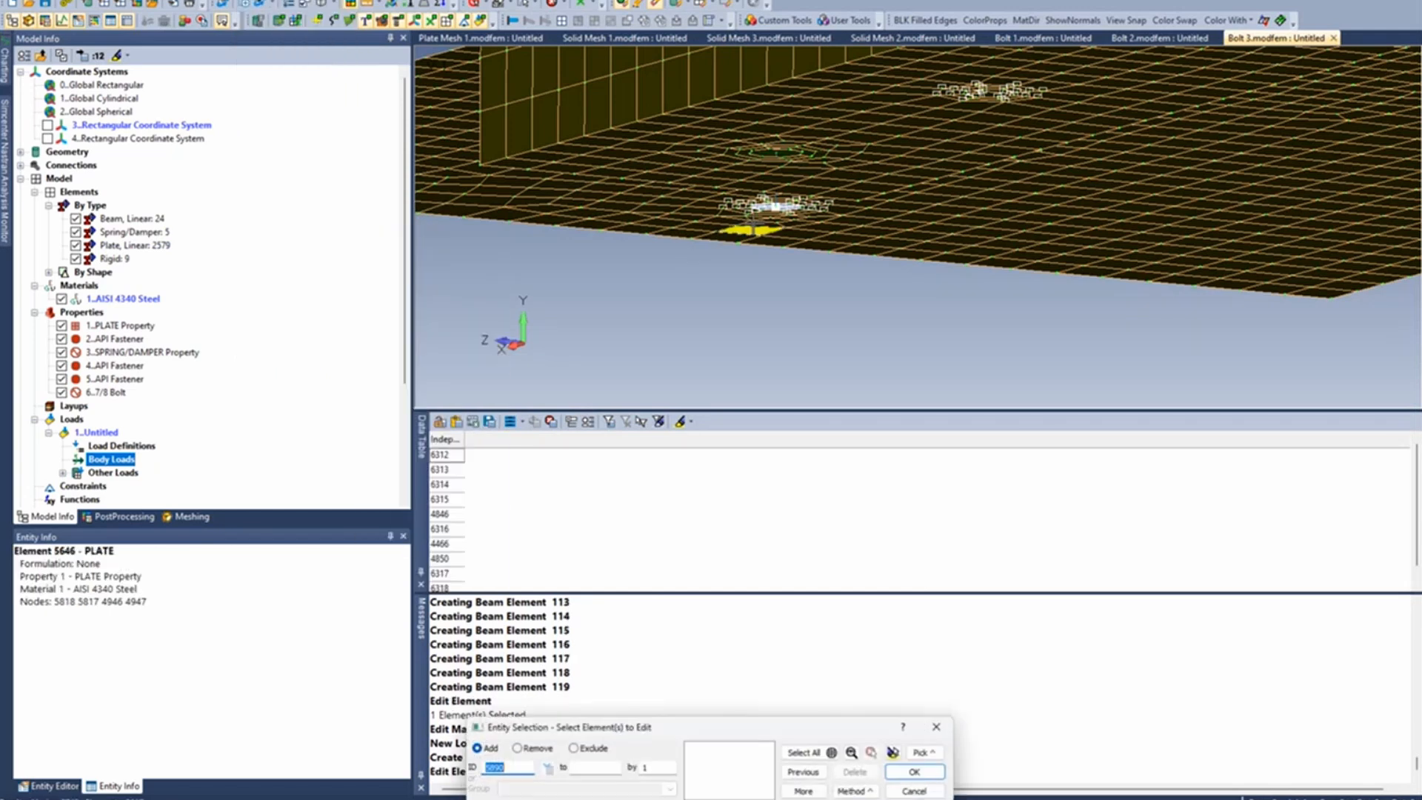
{"action": "left_click", "coordinate": [751, 224]}
{"action": "key", "text": "Return"}
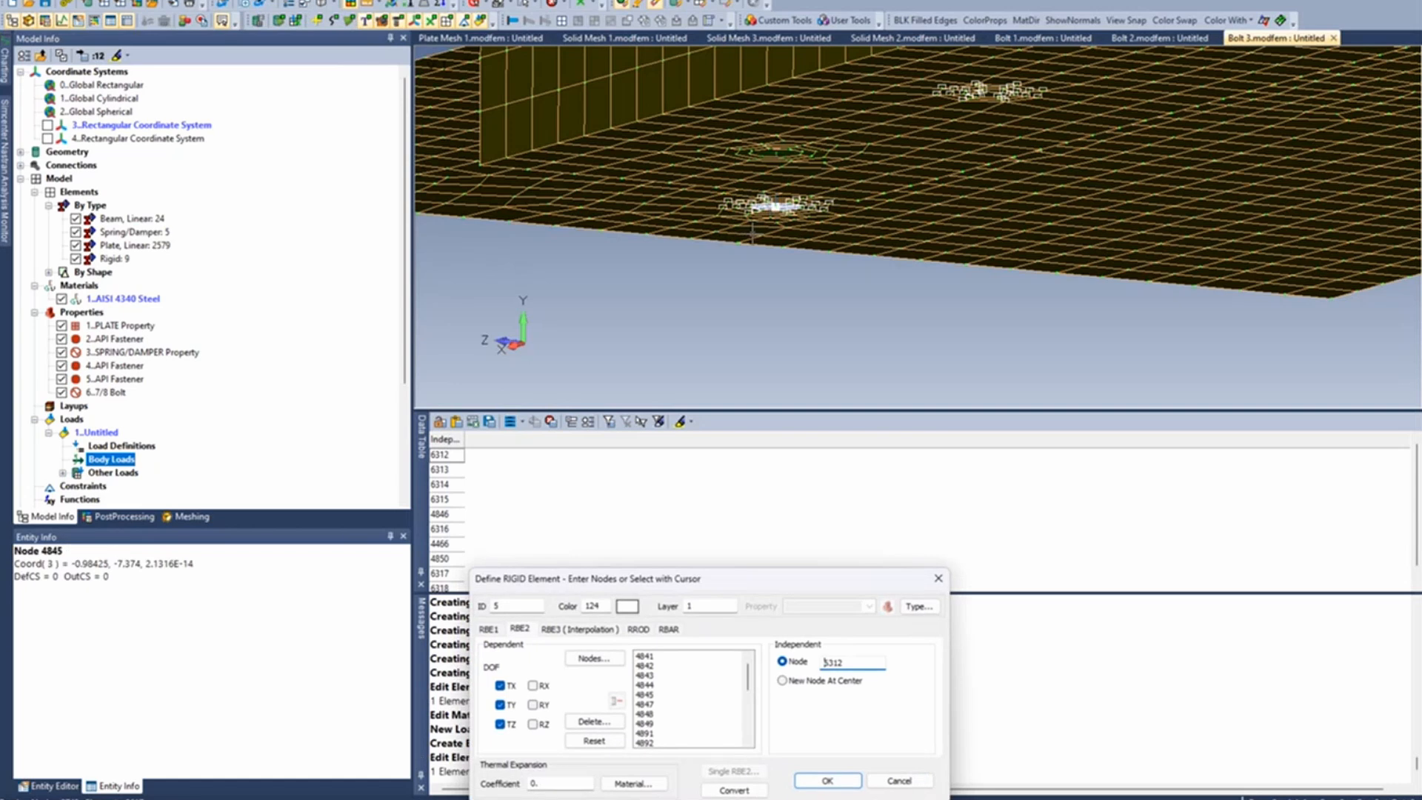
{"action": "left_click_drag", "start_coordinate": [728, 578], "coordinate": [774, 69]}
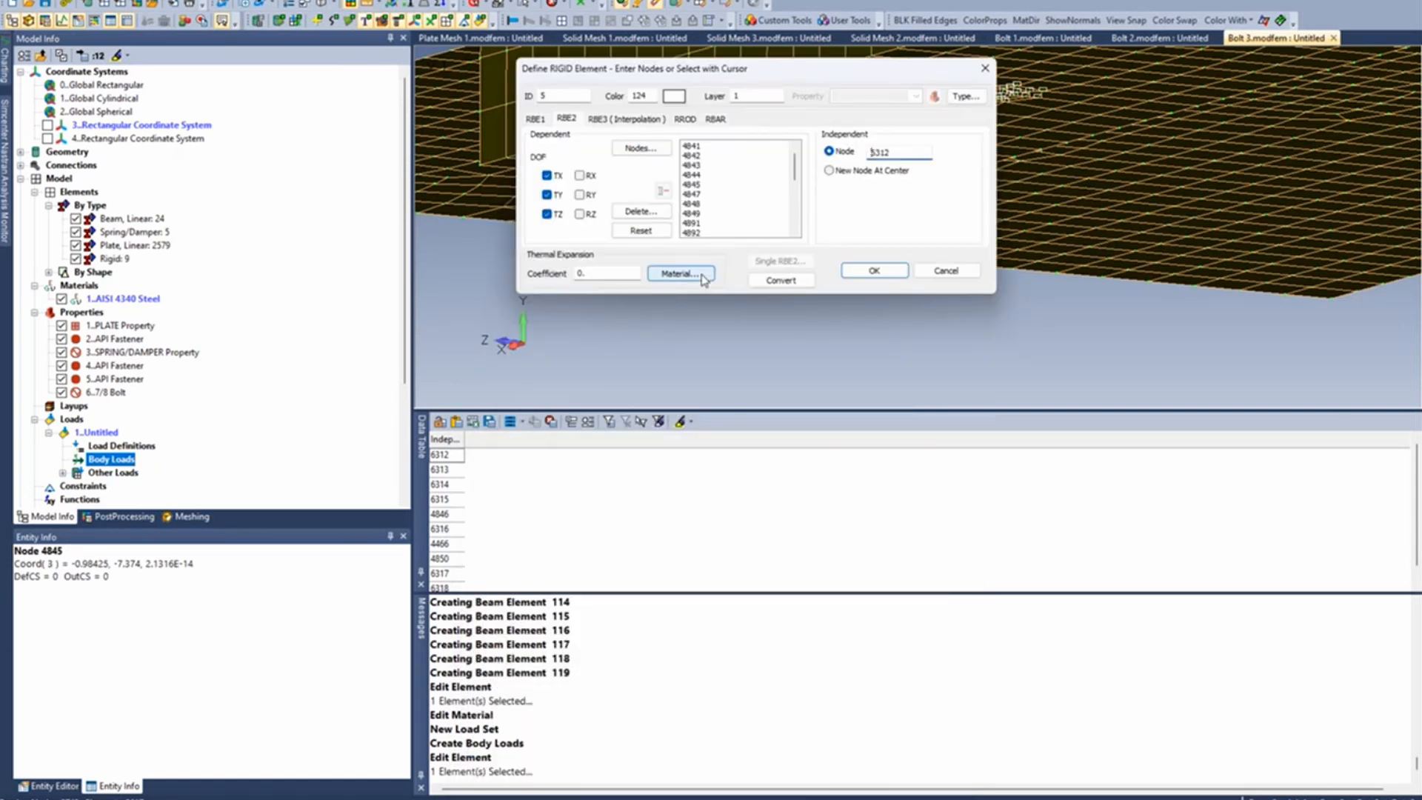
{"action": "double_click", "coordinate": [592, 274]}
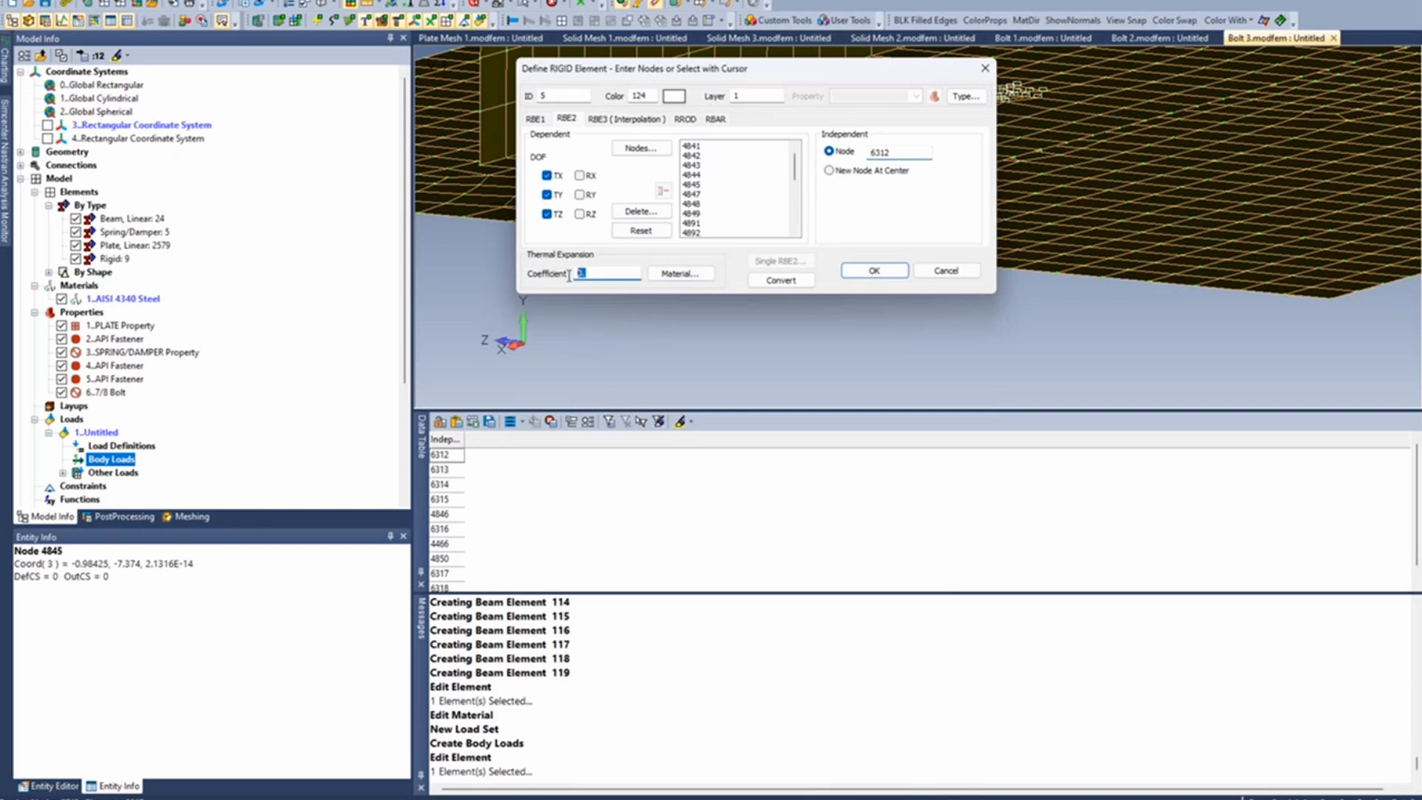
{"action": "left_click", "coordinate": [680, 273]}
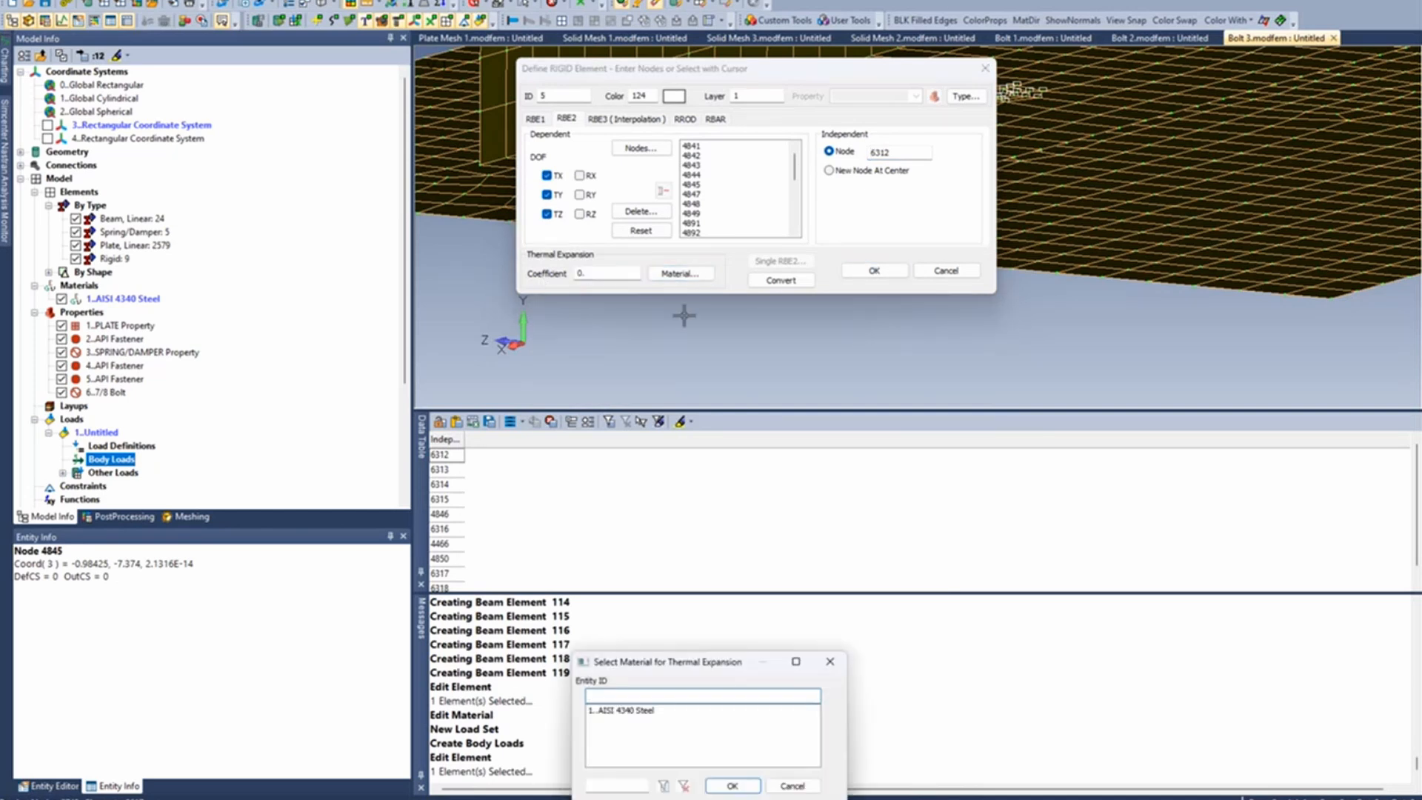
{"action": "left_click_drag", "start_coordinate": [724, 658], "coordinate": [851, 327]}
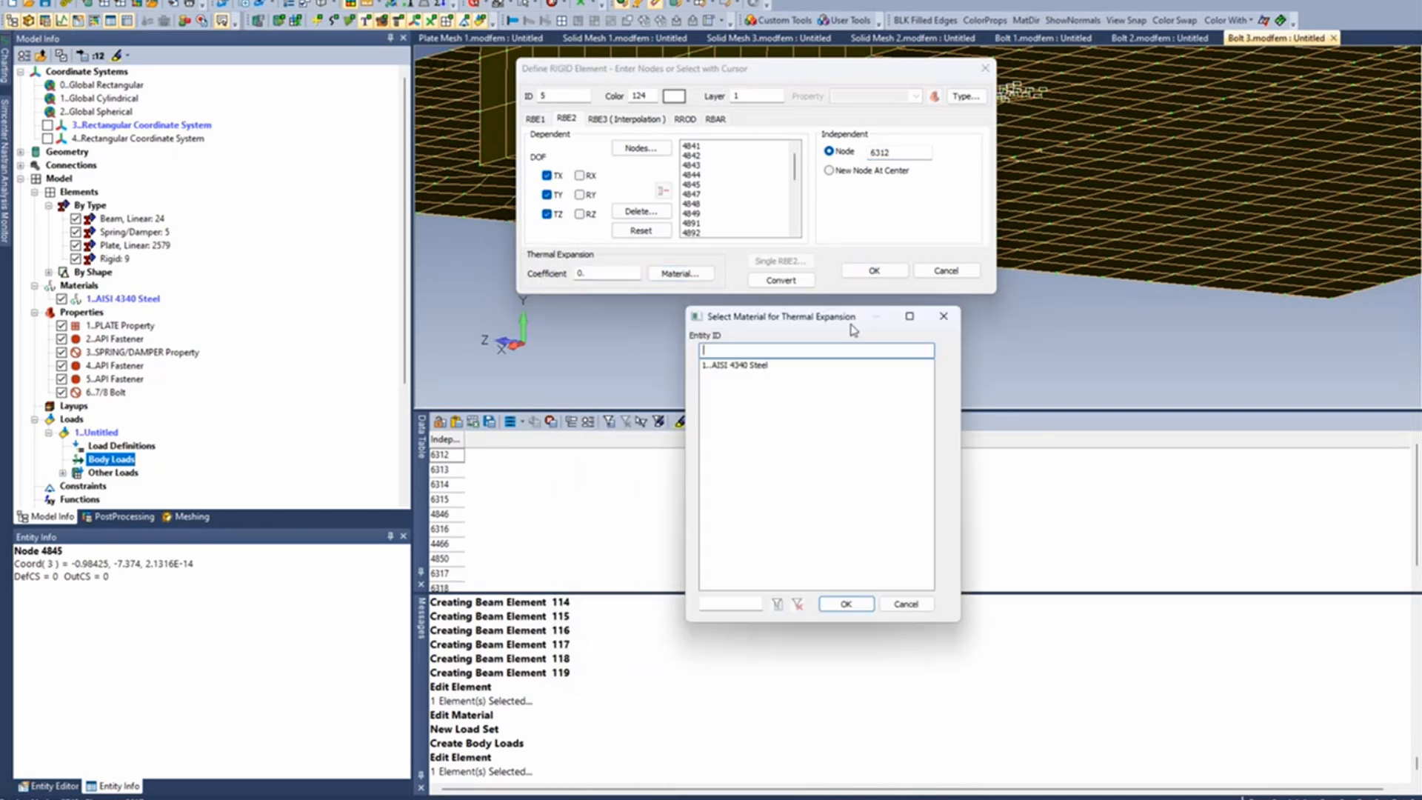
{"action": "left_click", "coordinate": [744, 365]}
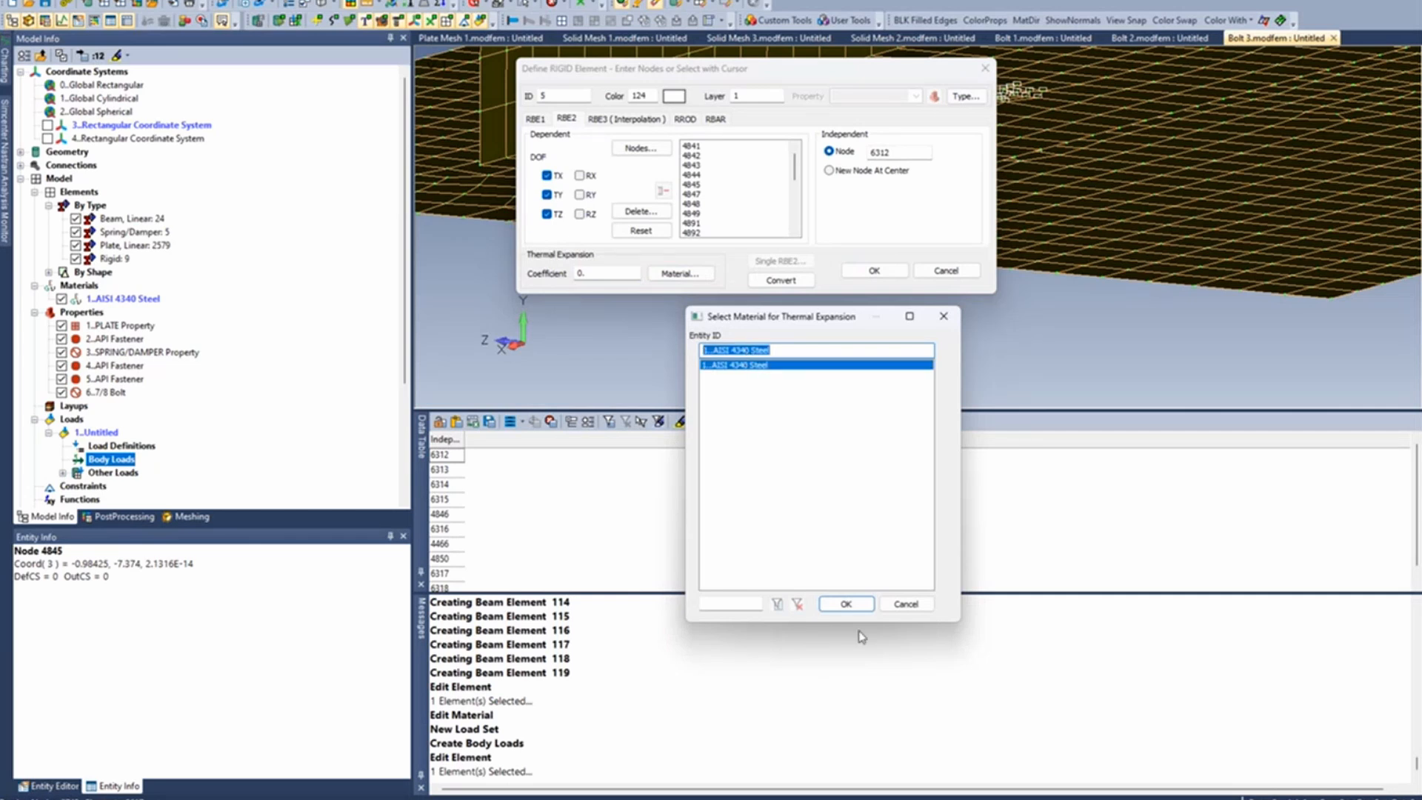
{"action": "left_click", "coordinate": [845, 603]}
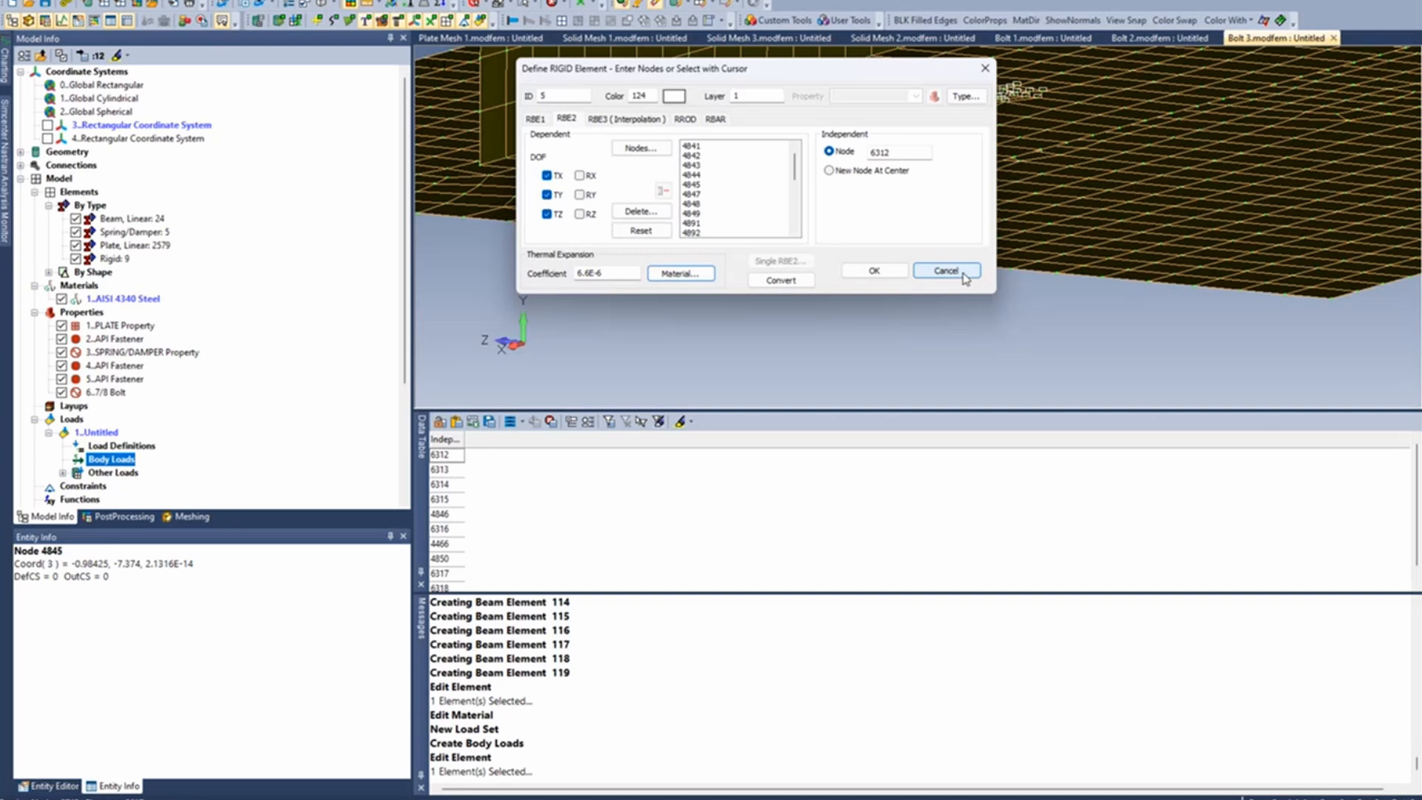
{"action": "left_click", "coordinate": [962, 275]}
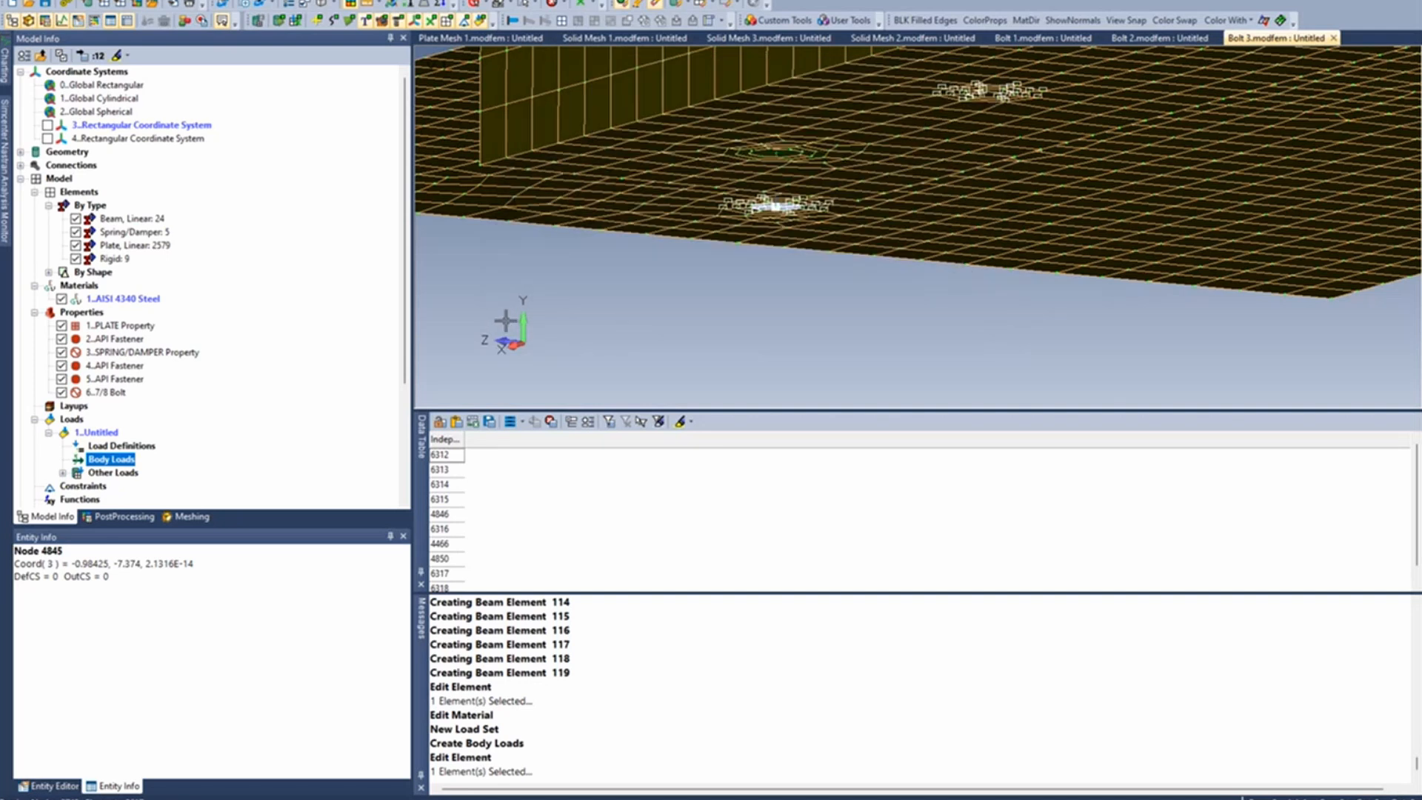
- Review the boundary conditions of the Simcenter Nastran Modes analysis set, then cancel and leave the analysis set manager
{"action": "scroll", "coordinate": [505, 320], "scroll_direction": "down", "scroll_amount": 1}
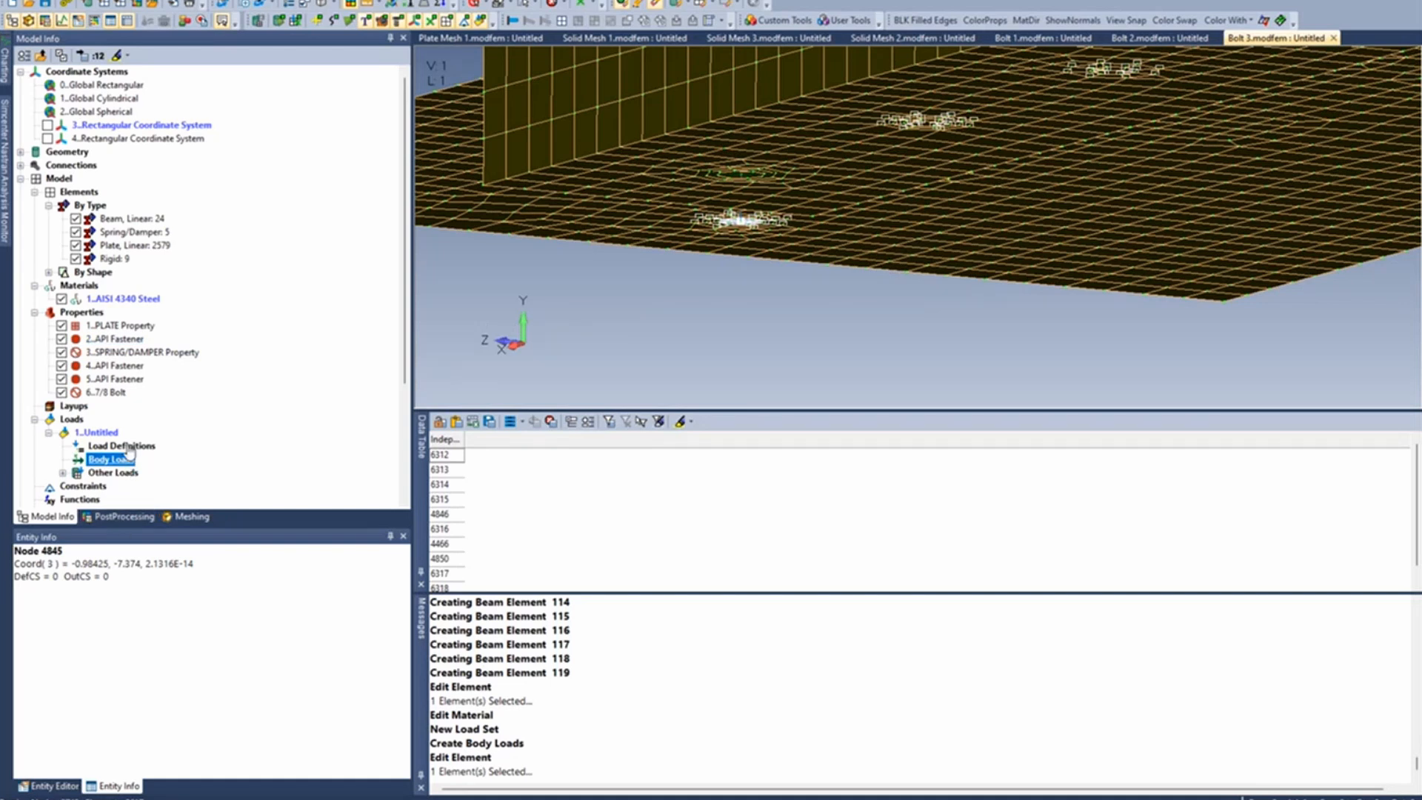
{"action": "scroll", "coordinate": [119, 478], "scroll_direction": "down", "scroll_amount": 2}
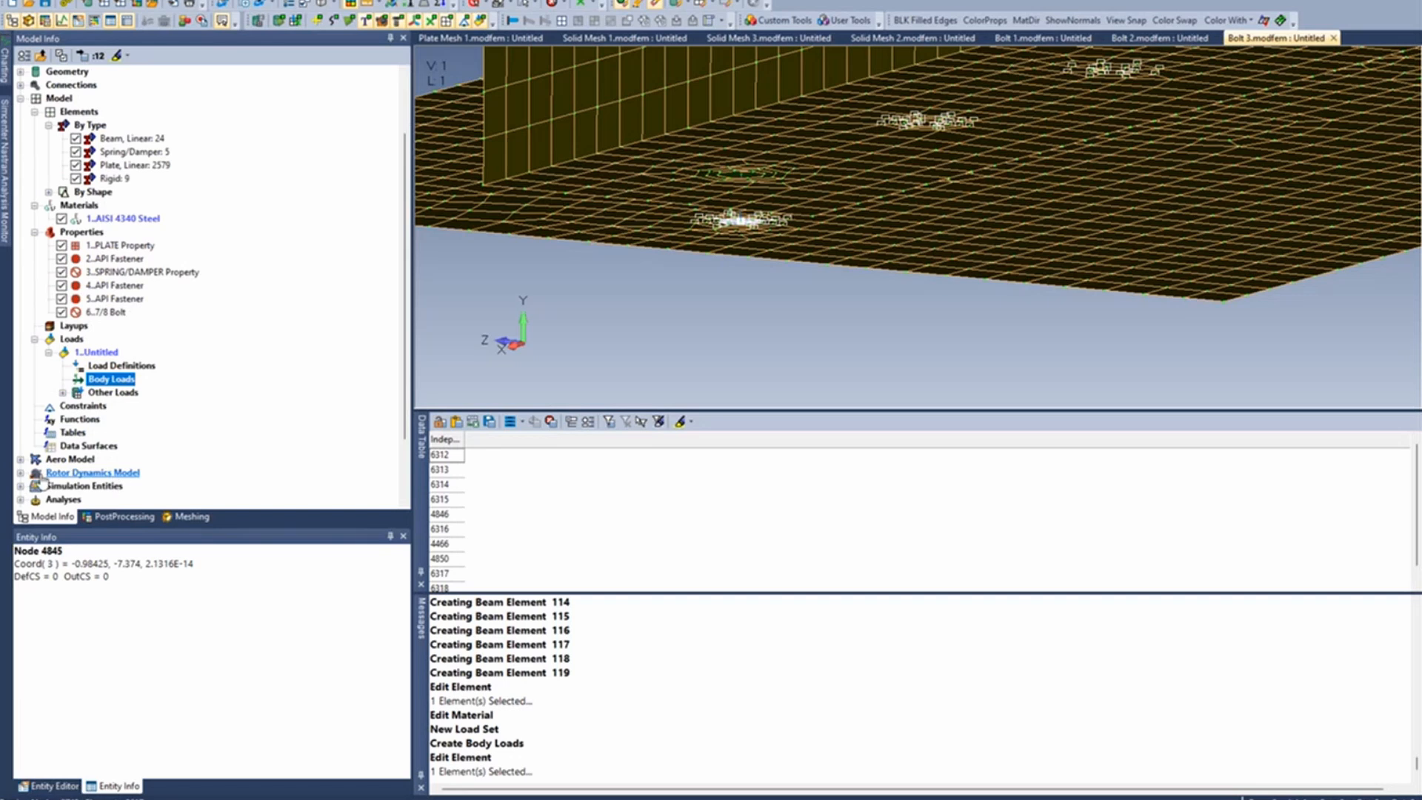
{"action": "scroll", "coordinate": [80, 429], "scroll_direction": "down", "scroll_amount": 2}
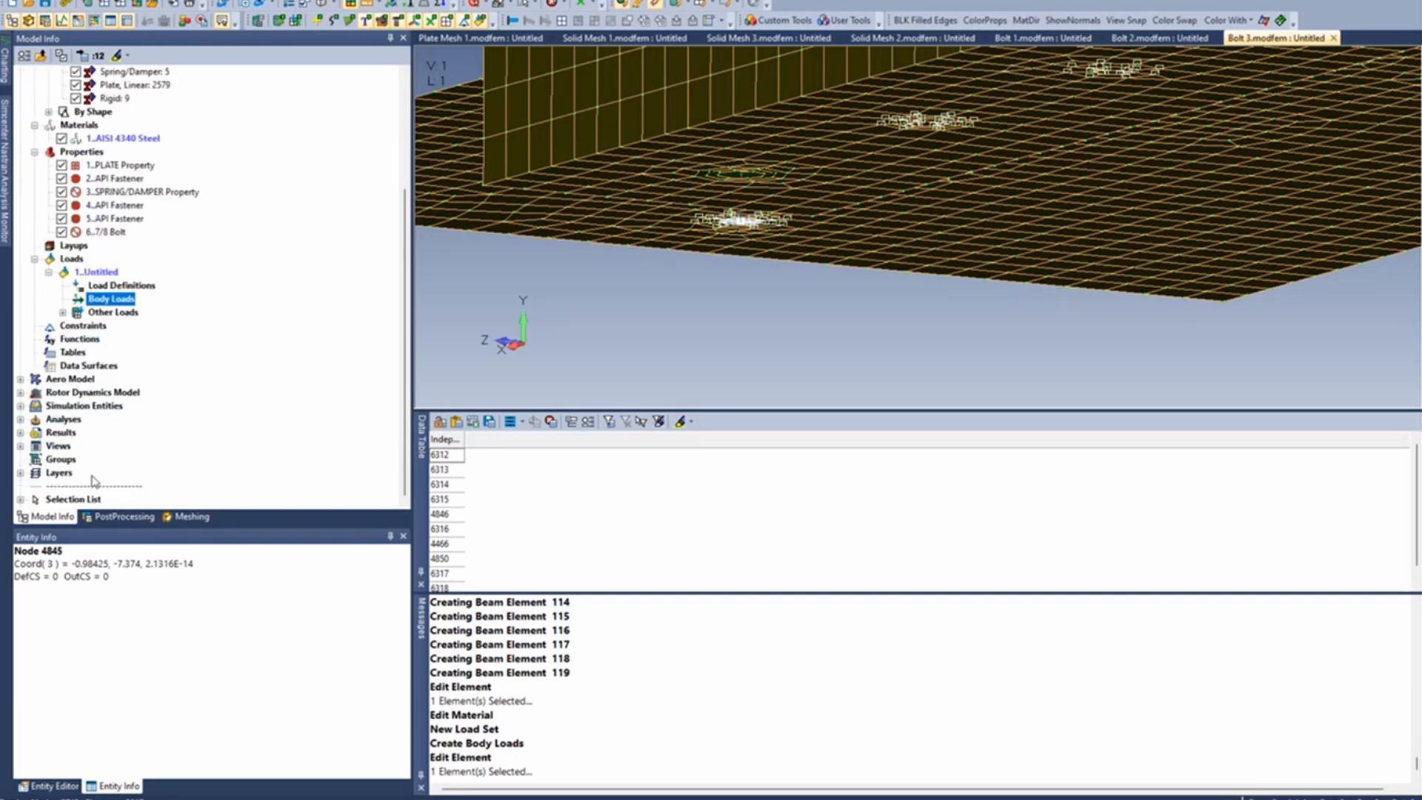
{"action": "left_click", "coordinate": [20, 419]}
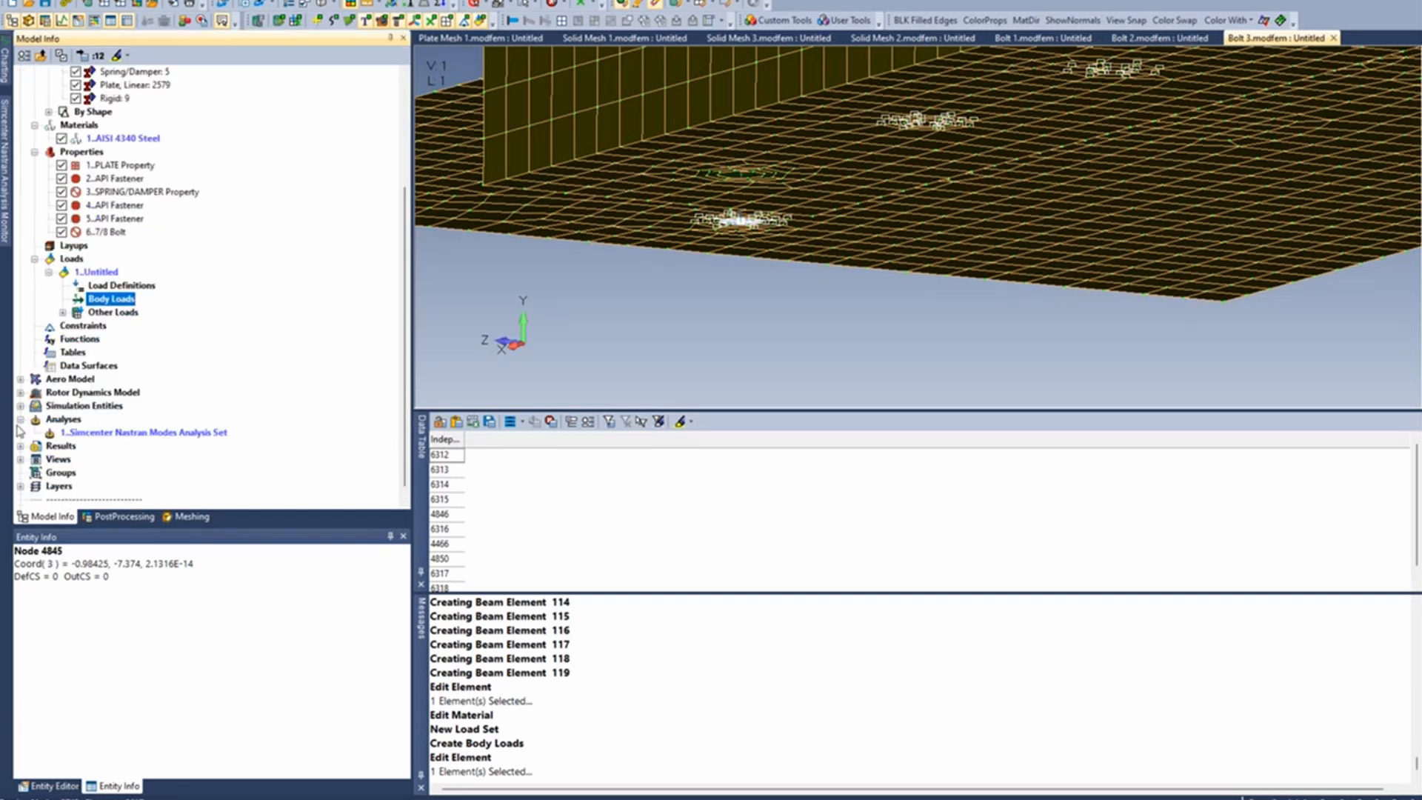
{"action": "right_click", "coordinate": [158, 434]}
{"action": "left_click", "coordinate": [238, 450]}
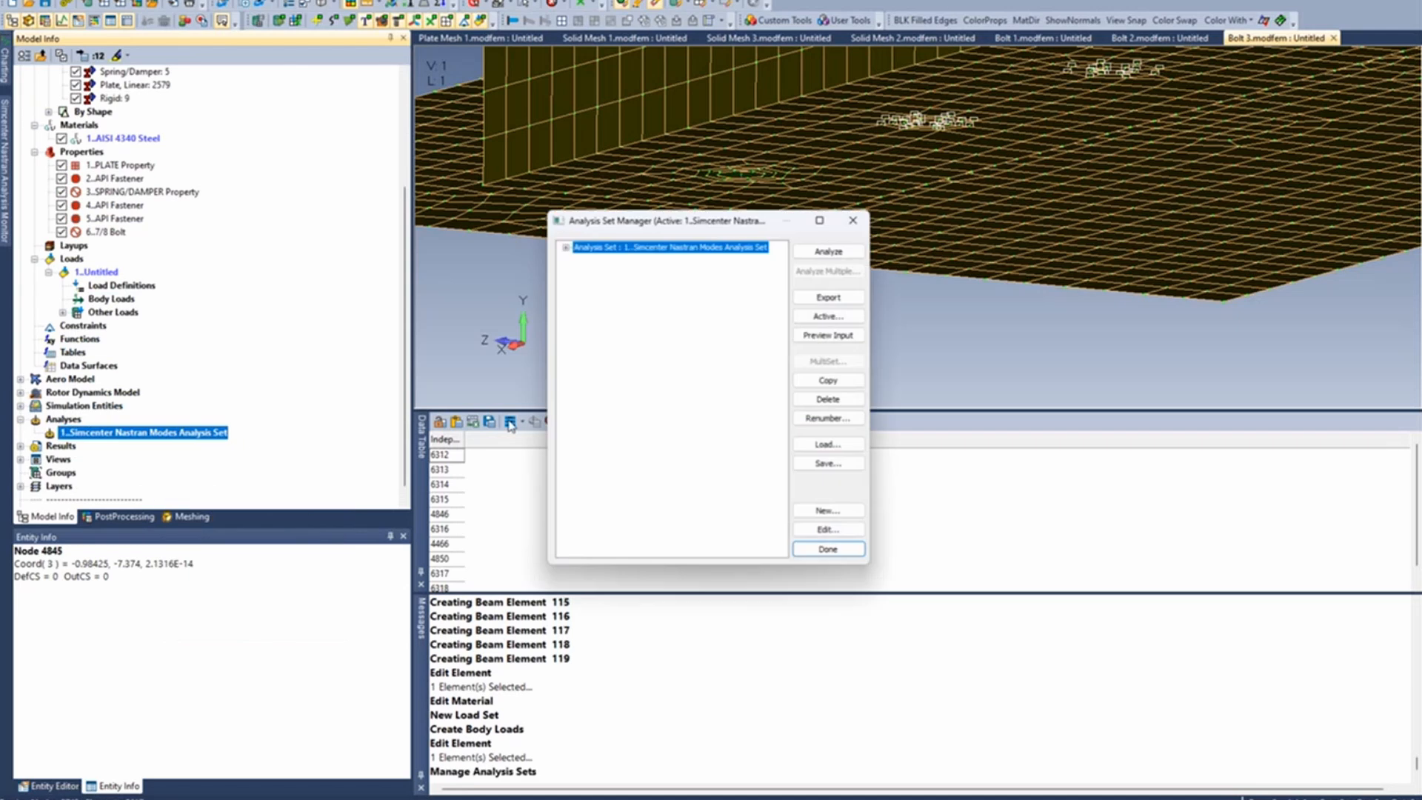
{"action": "left_click", "coordinate": [564, 245]}
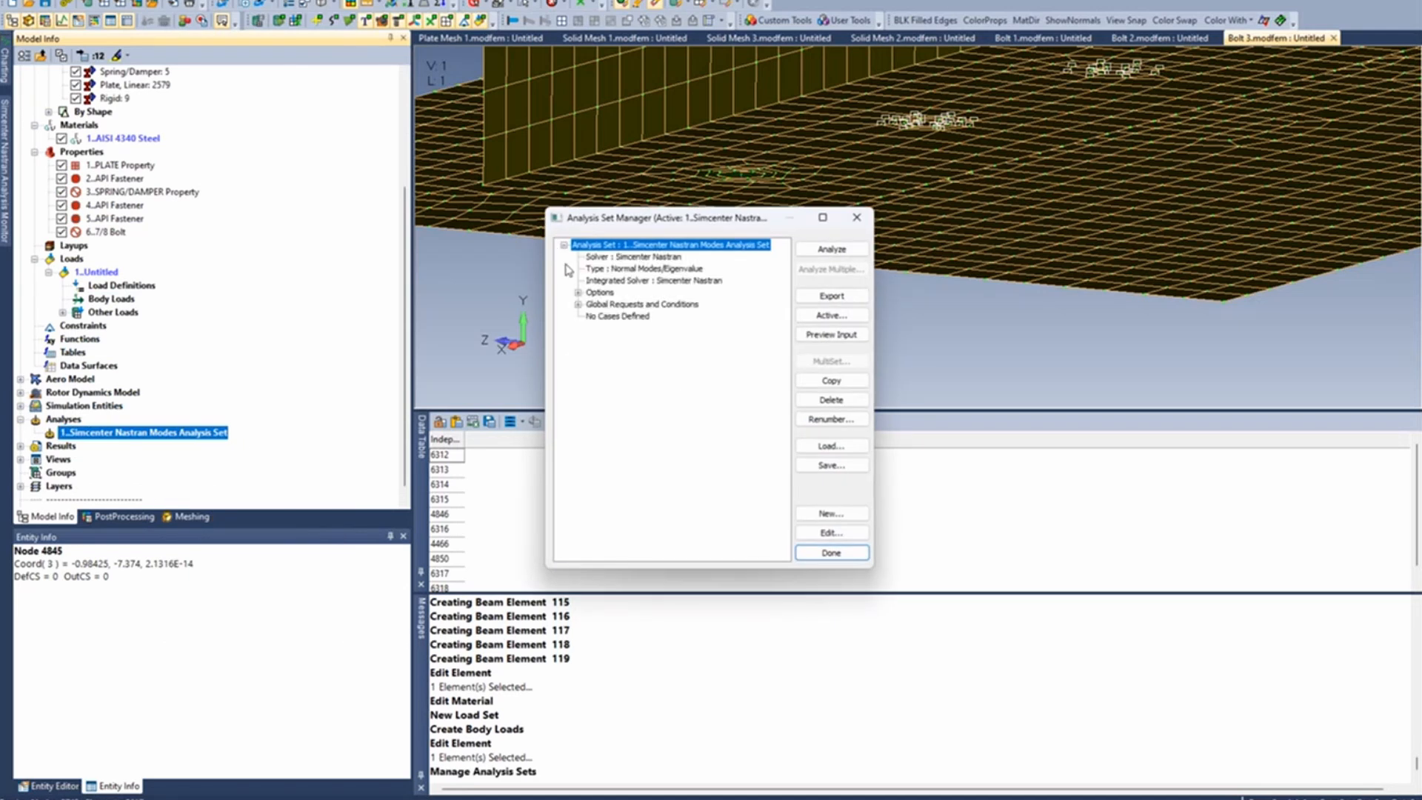
{"action": "left_click", "coordinate": [577, 305]}
{"action": "left_click", "coordinate": [593, 363]}
{"action": "double_click", "coordinate": [645, 375]}
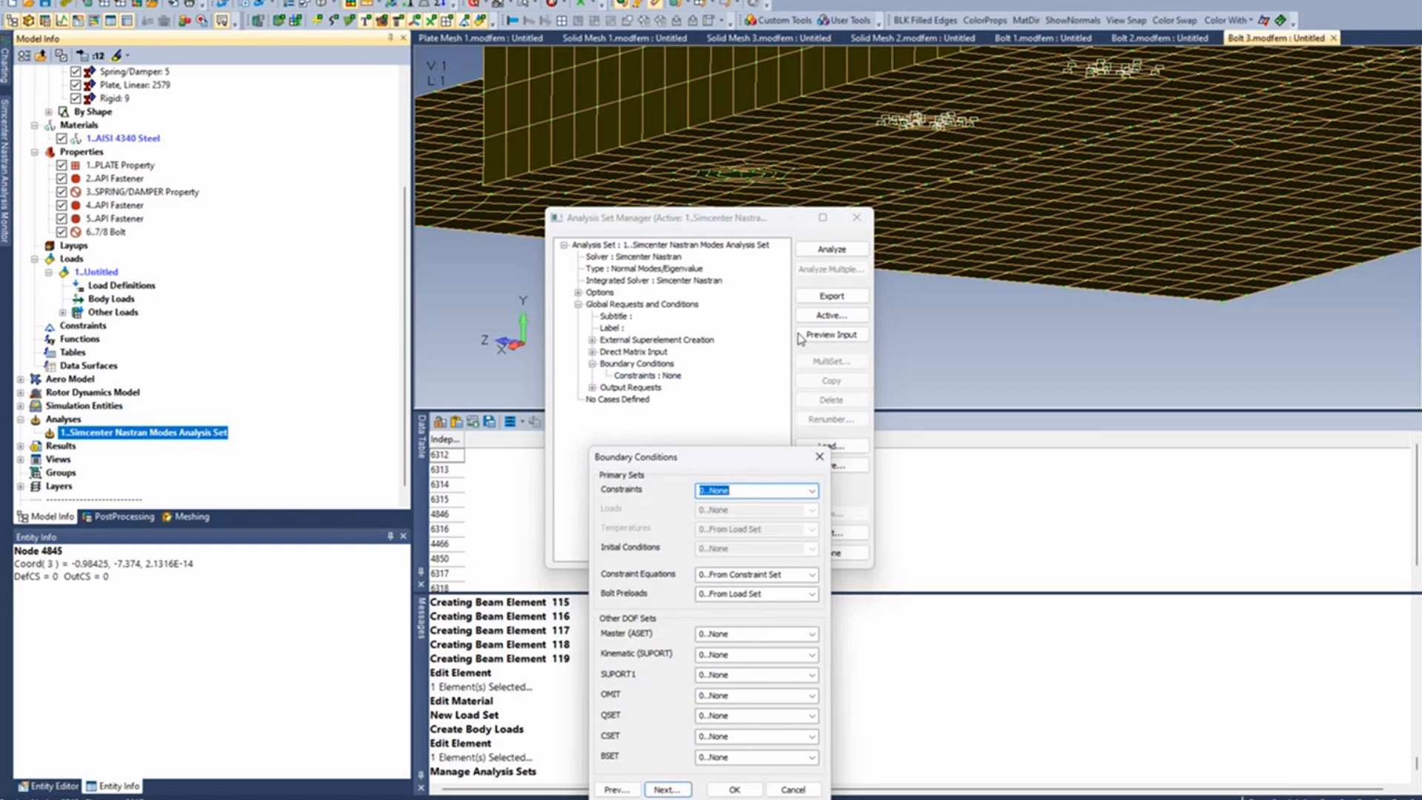
{"action": "left_click_drag", "start_coordinate": [746, 456], "coordinate": [784, 156]}
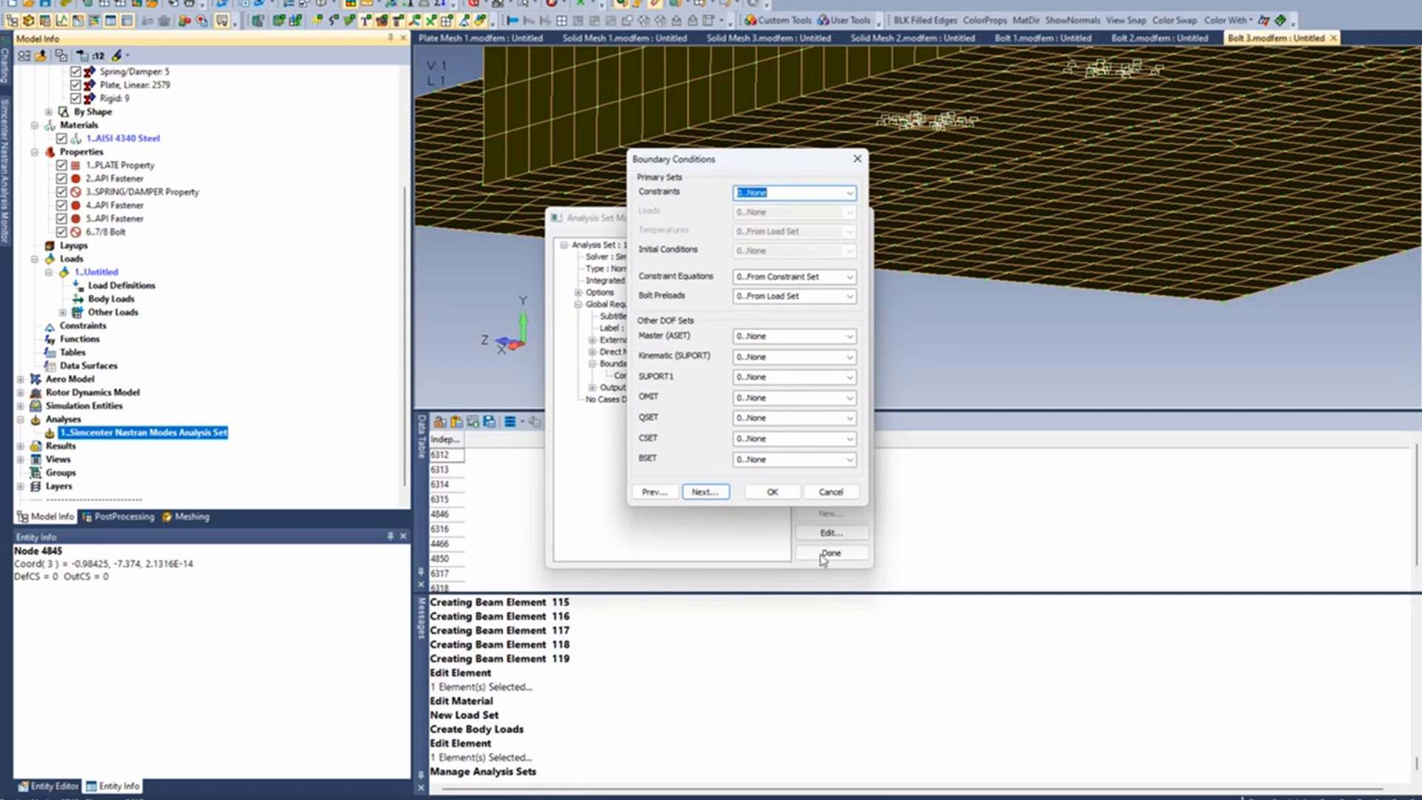
{"action": "left_click", "coordinate": [830, 492]}
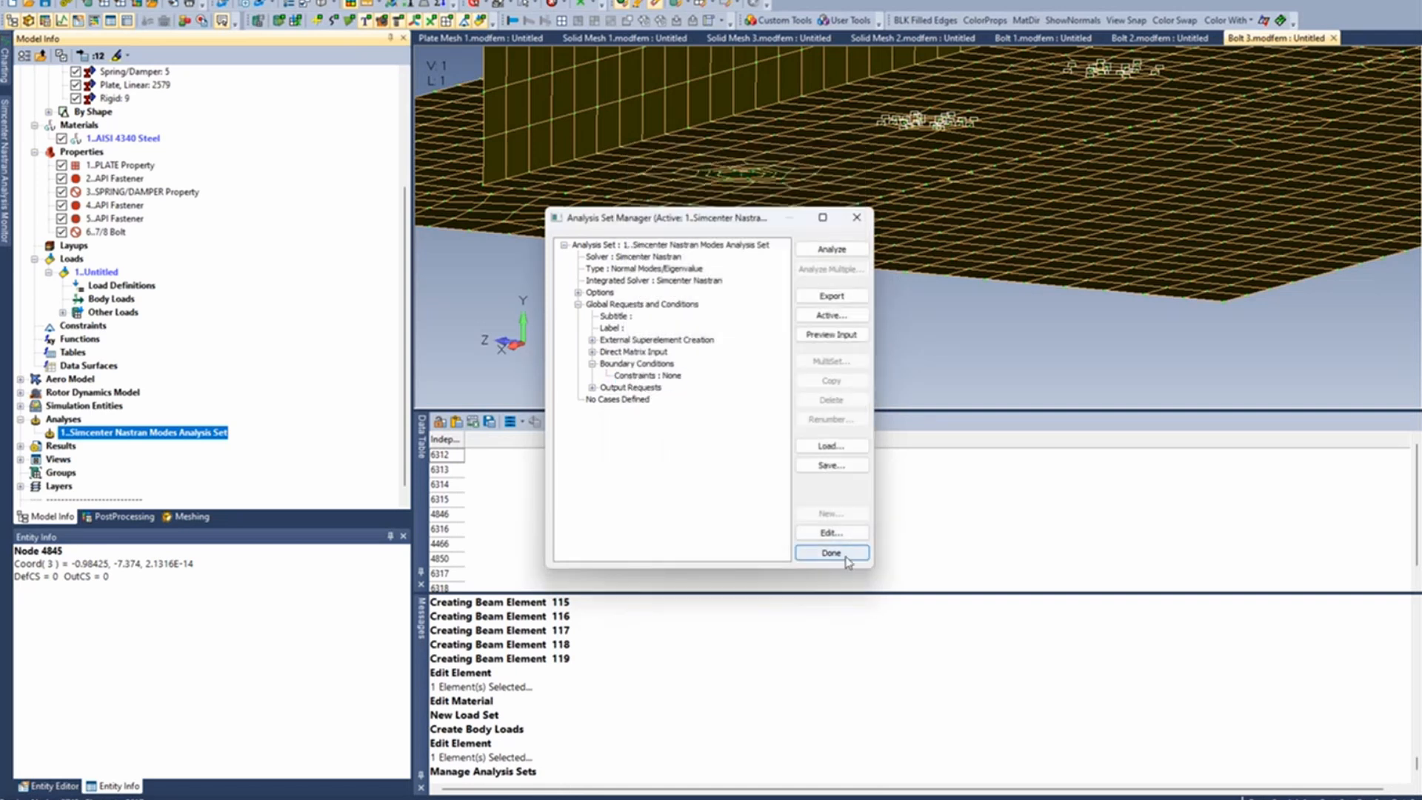
{"action": "left_click", "coordinate": [831, 553]}
- Create a second standard load set with ID 2 and no title
{"action": "right_click", "coordinate": [71, 258]}
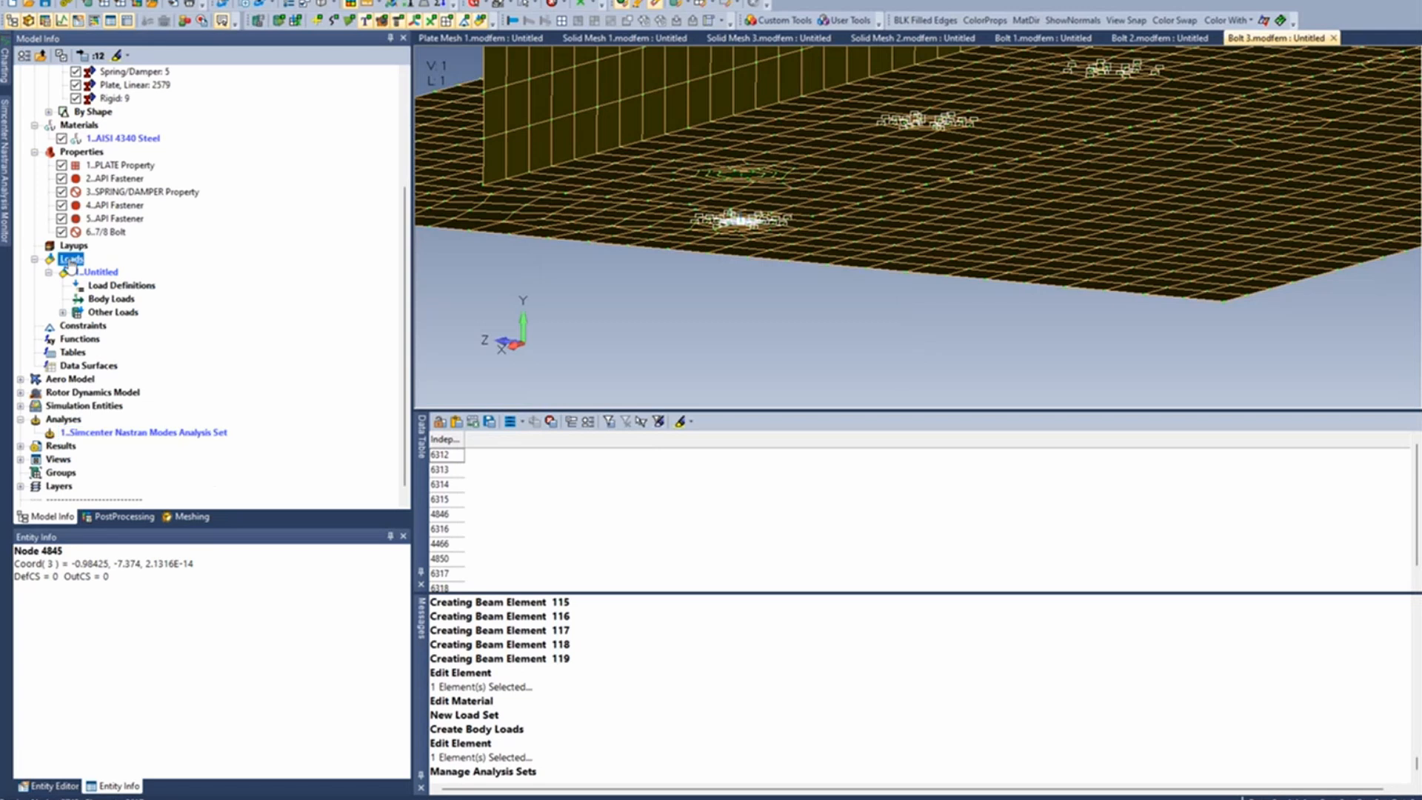
{"action": "left_click", "coordinate": [104, 269]}
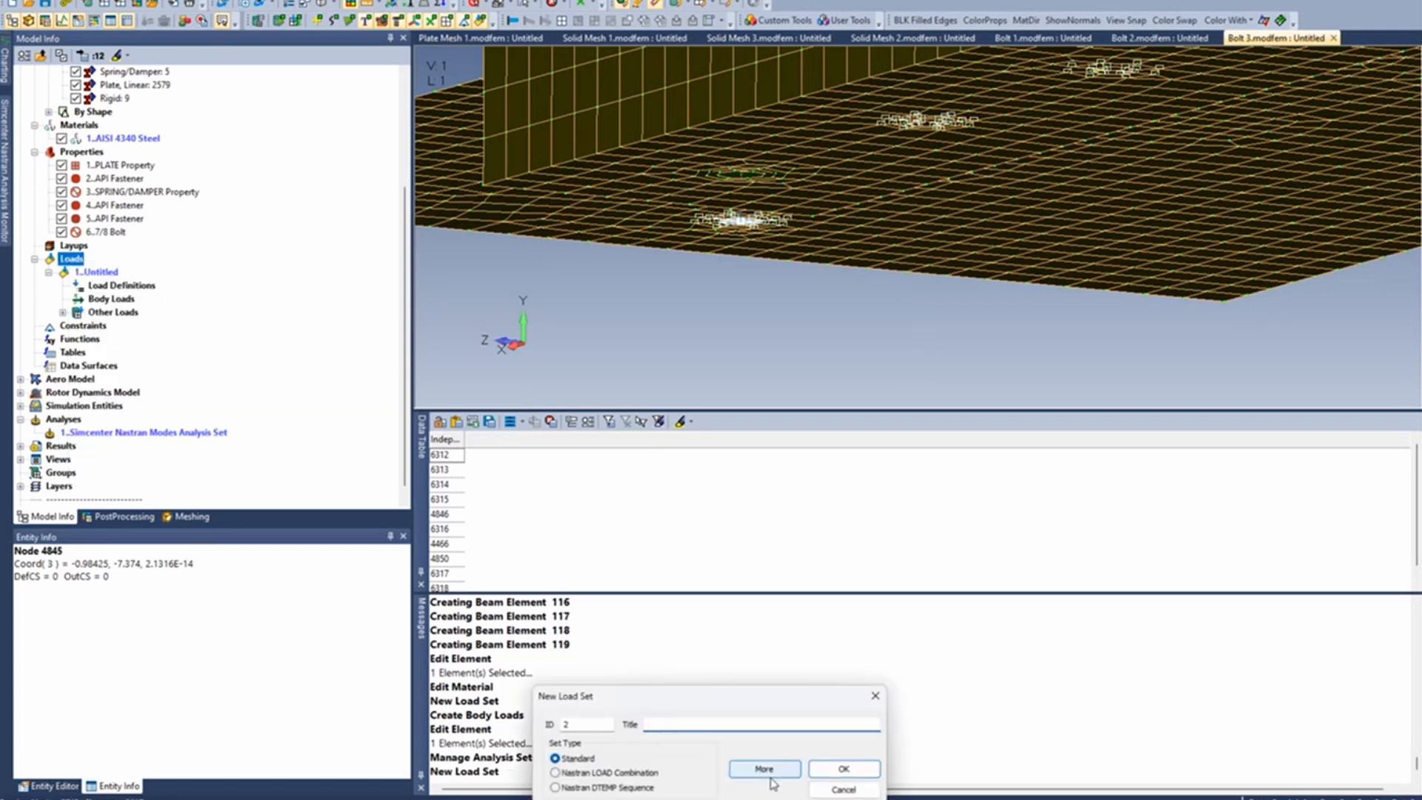
{"action": "left_click", "coordinate": [844, 770]}
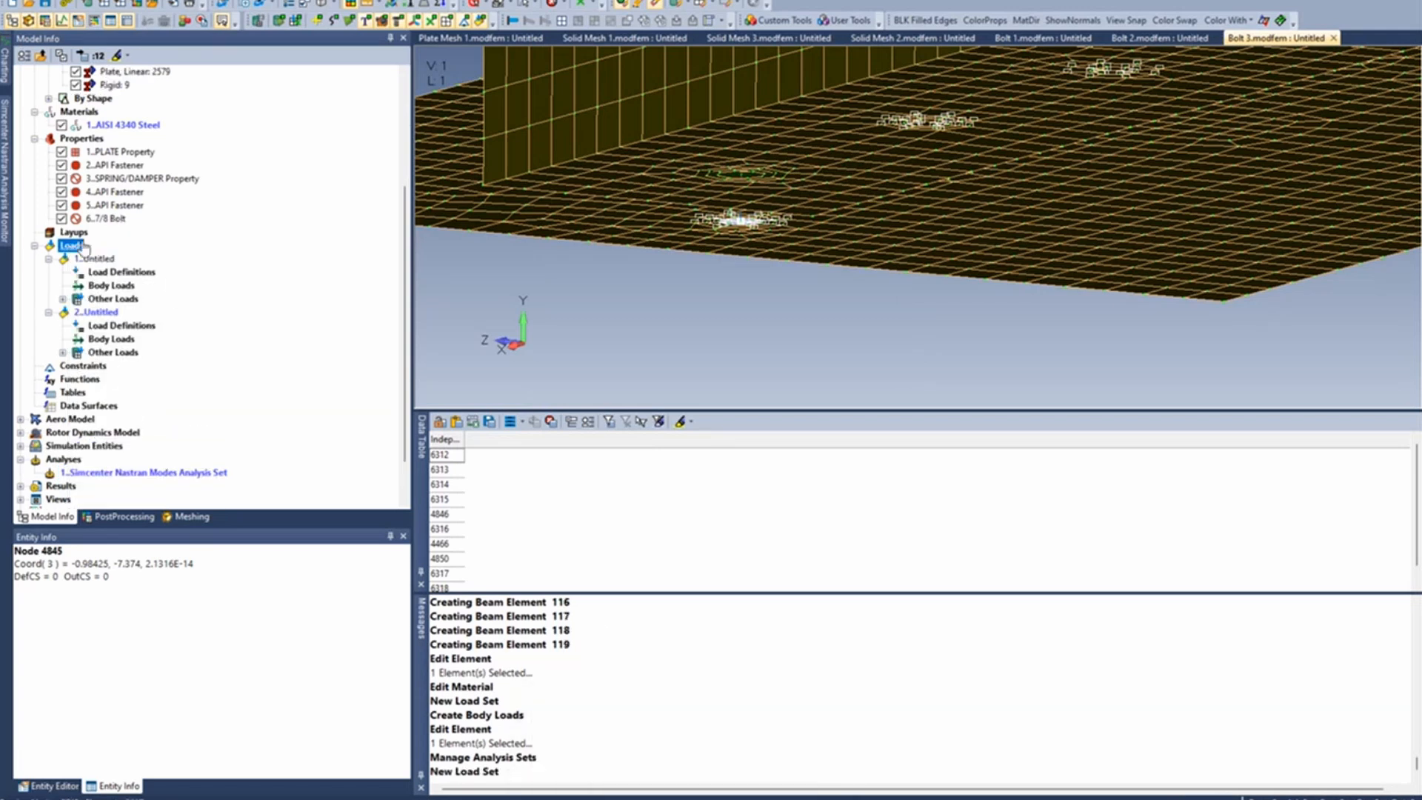
- Activate the thermal default temperature in load set 2's body loads and set it to 2
{"action": "right_click", "coordinate": [112, 340]}
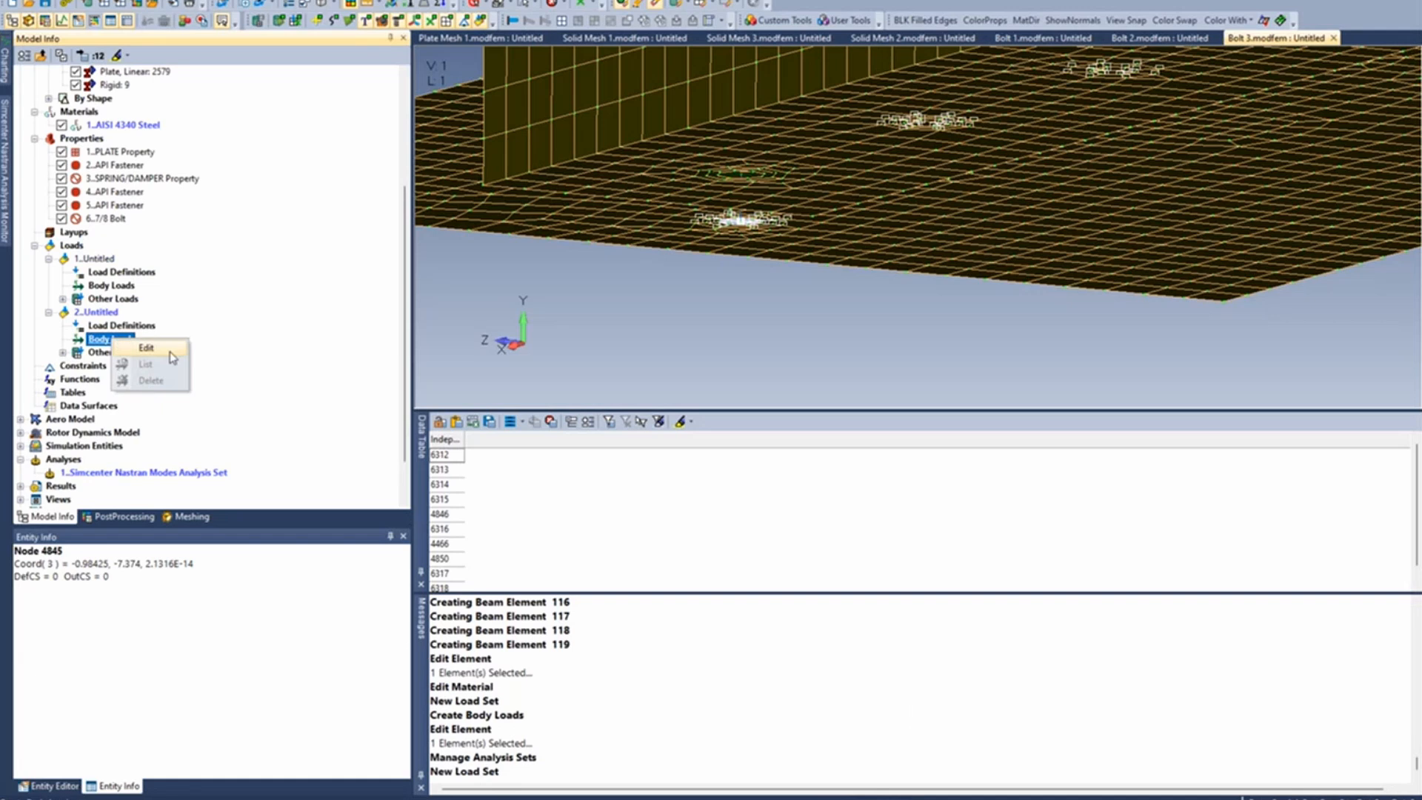
{"action": "left_click", "coordinate": [133, 350]}
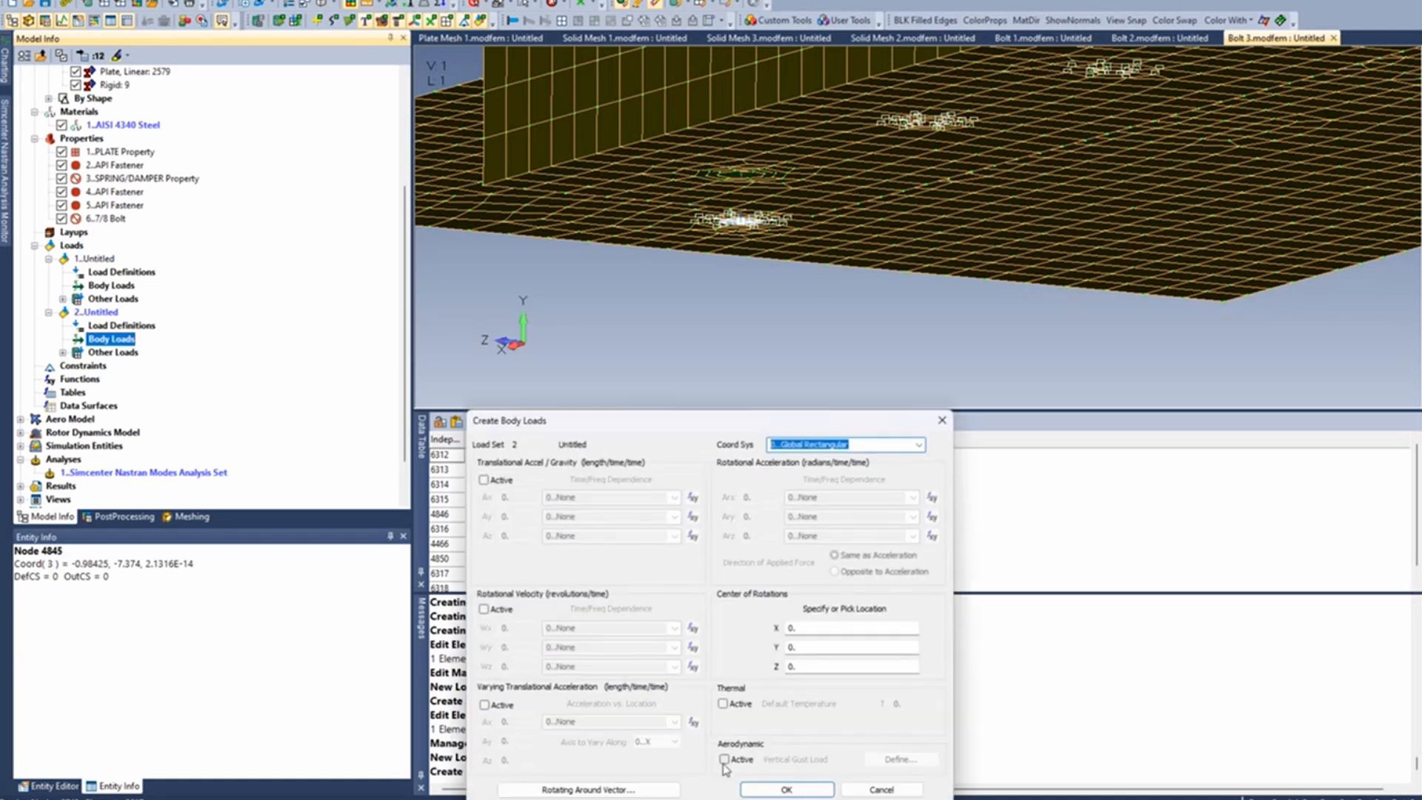
{"action": "left_click", "coordinate": [723, 703]}
{"action": "double_click", "coordinate": [905, 704]}
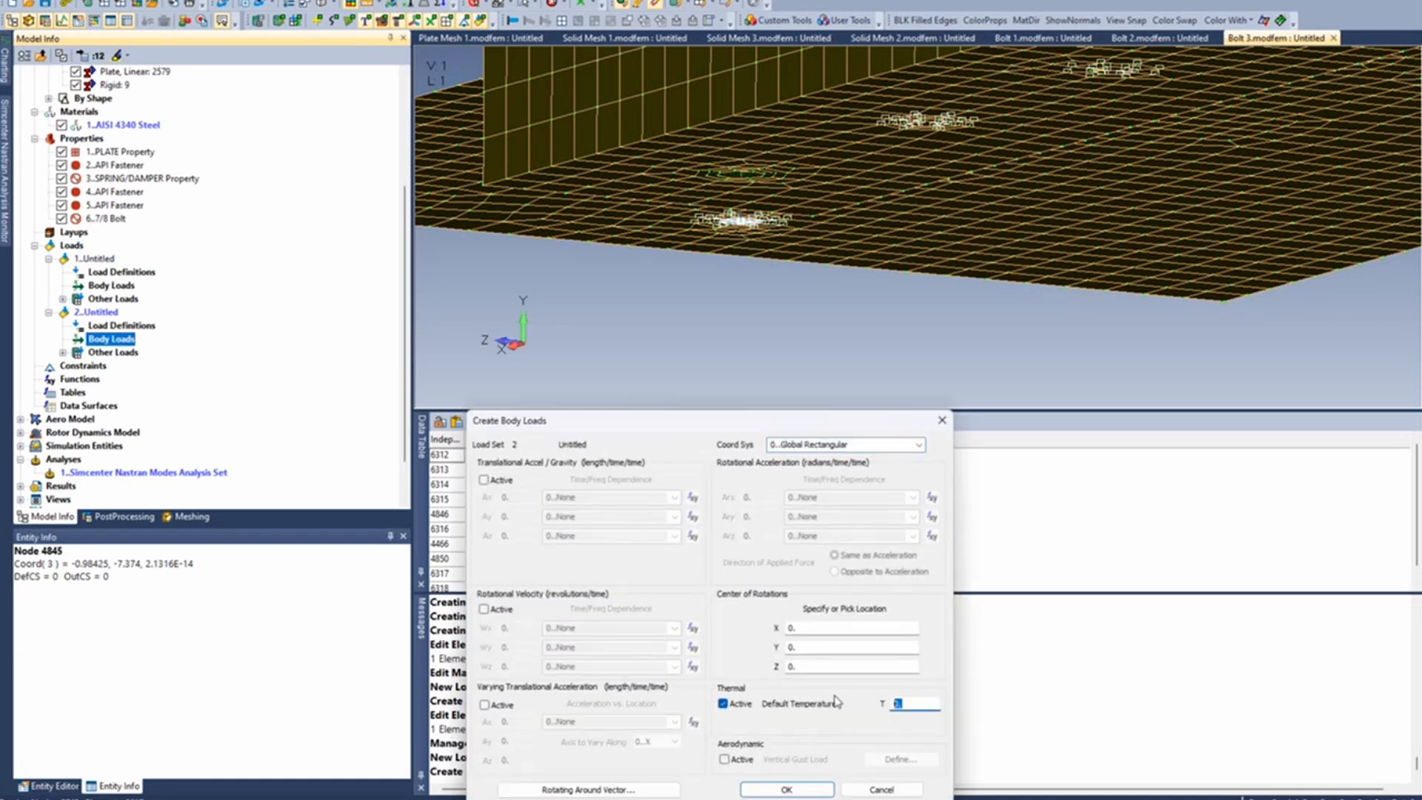
{"action": "type", "text": "2"}
{"action": "left_click", "coordinate": [814, 789]}
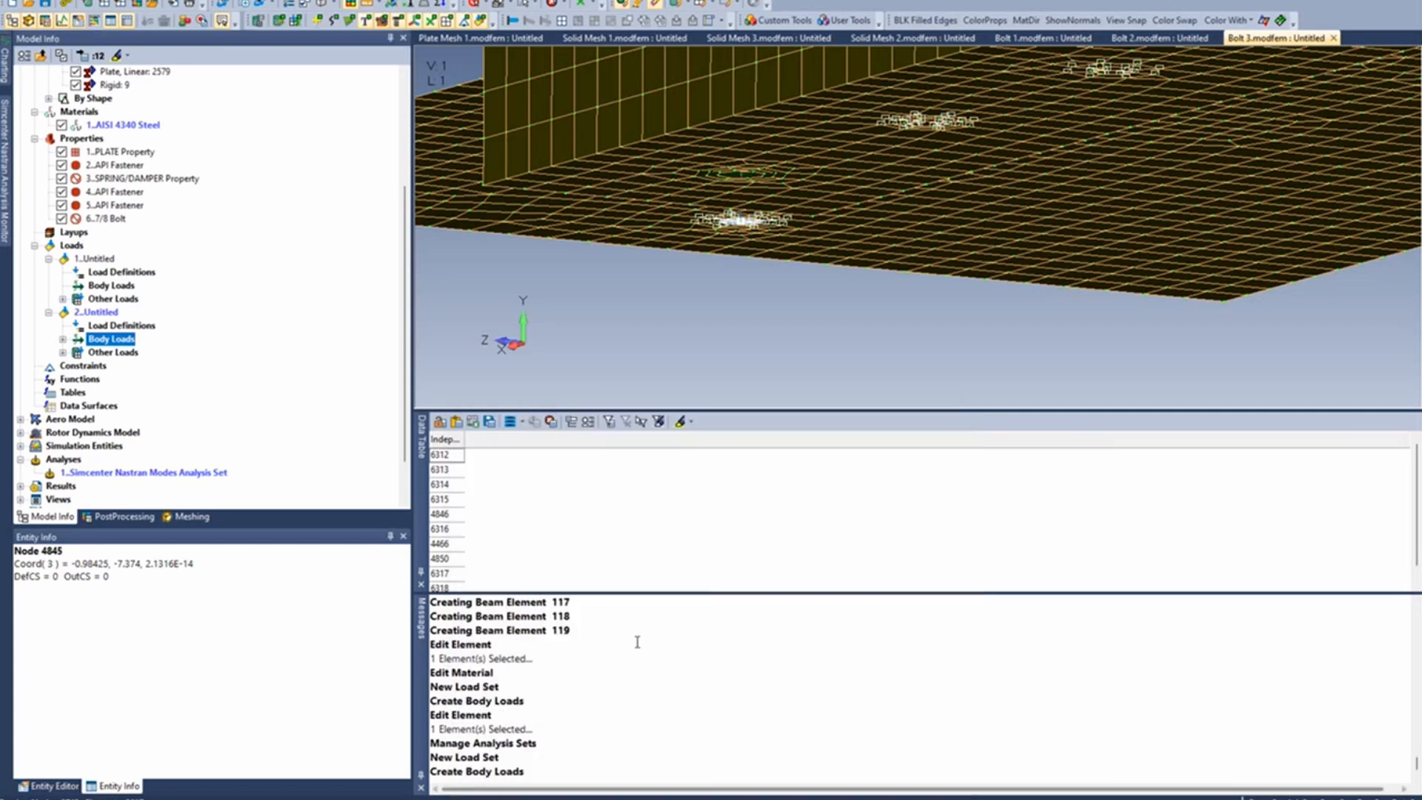
- Check which constraint sets the modes analysis set's boundary conditions offer, and cancel without choosing one
{"action": "right_click", "coordinate": [191, 474]}
{"action": "left_click", "coordinate": [229, 488]}
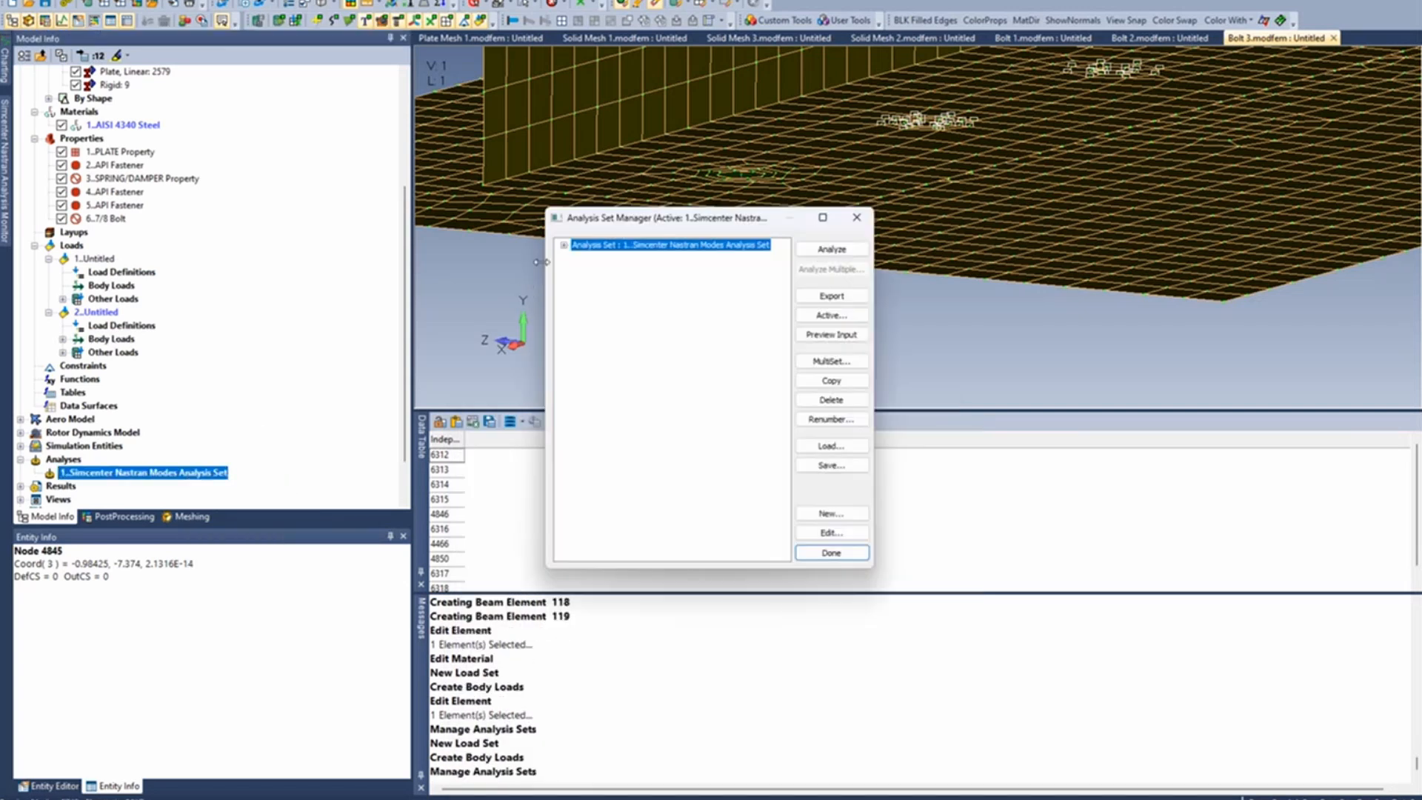
{"action": "left_click", "coordinate": [564, 245]}
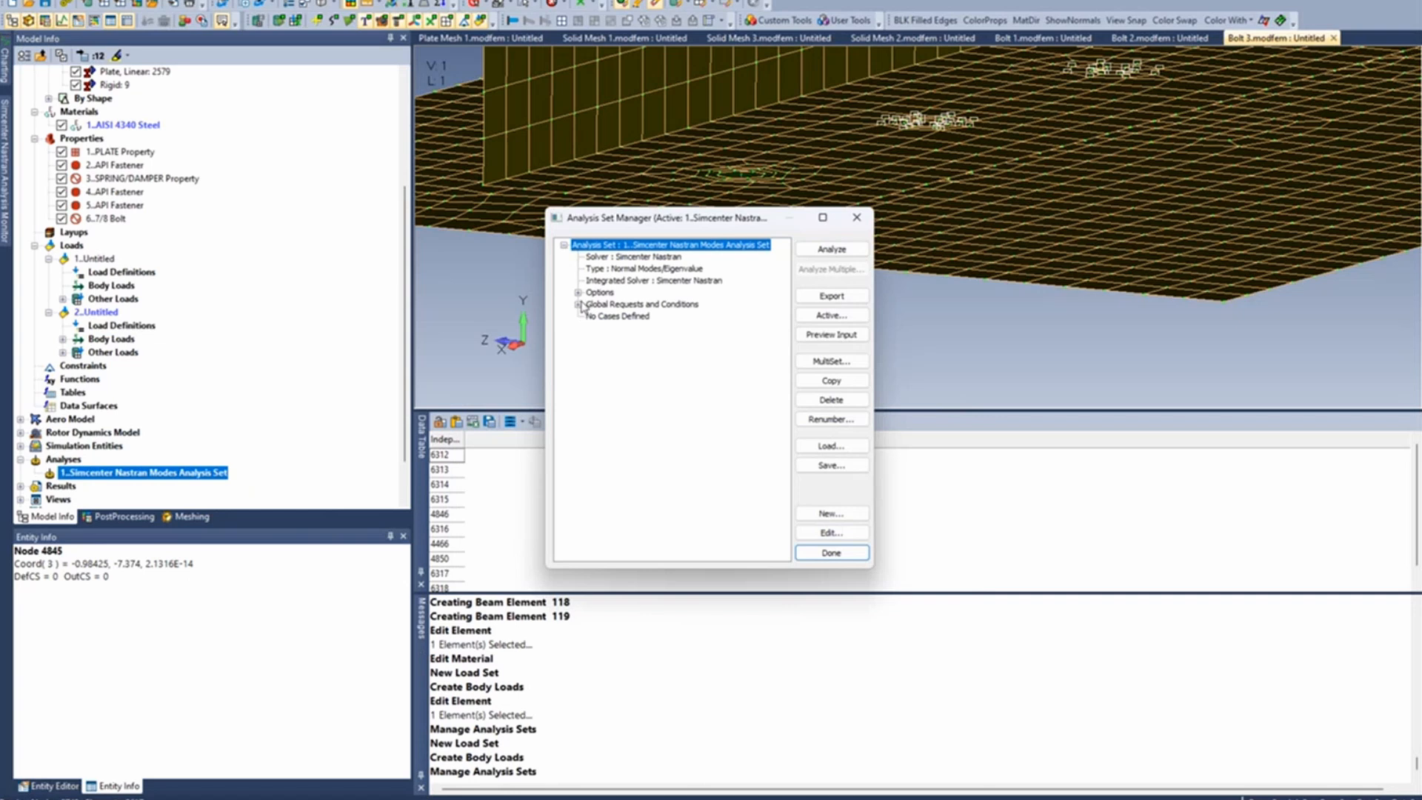
{"action": "left_click", "coordinate": [578, 304]}
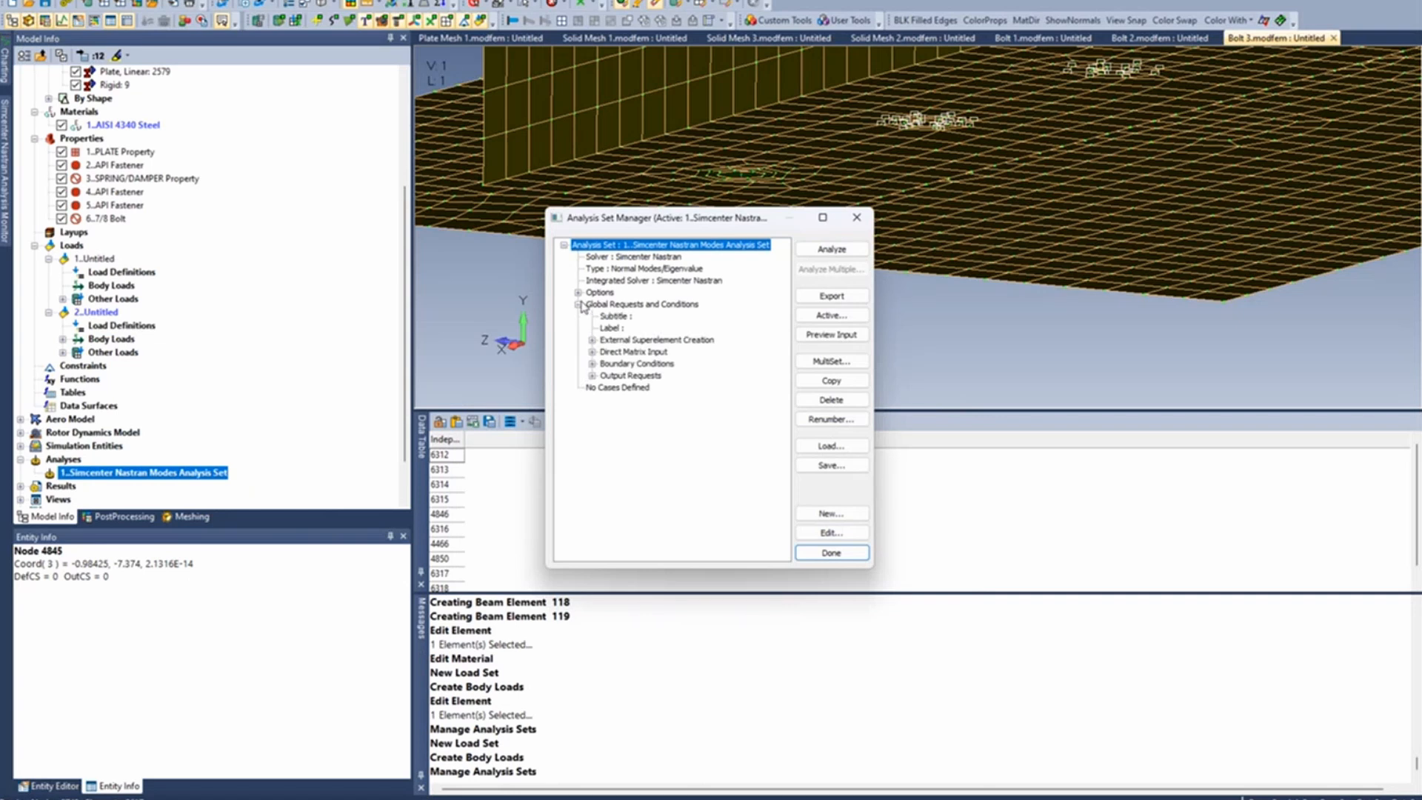
{"action": "left_click", "coordinate": [592, 363]}
{"action": "double_click", "coordinate": [647, 376]}
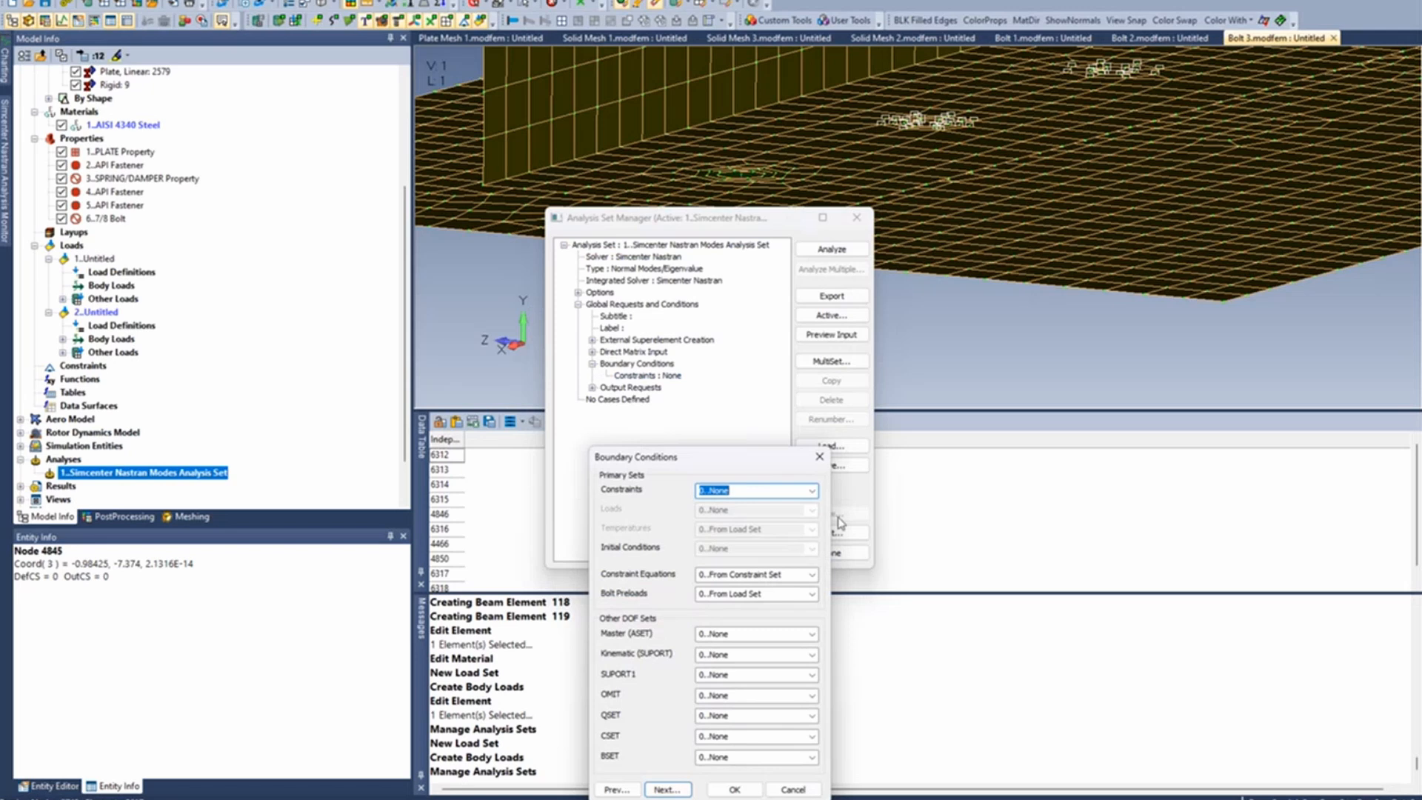
{"action": "left_click", "coordinate": [815, 491]}
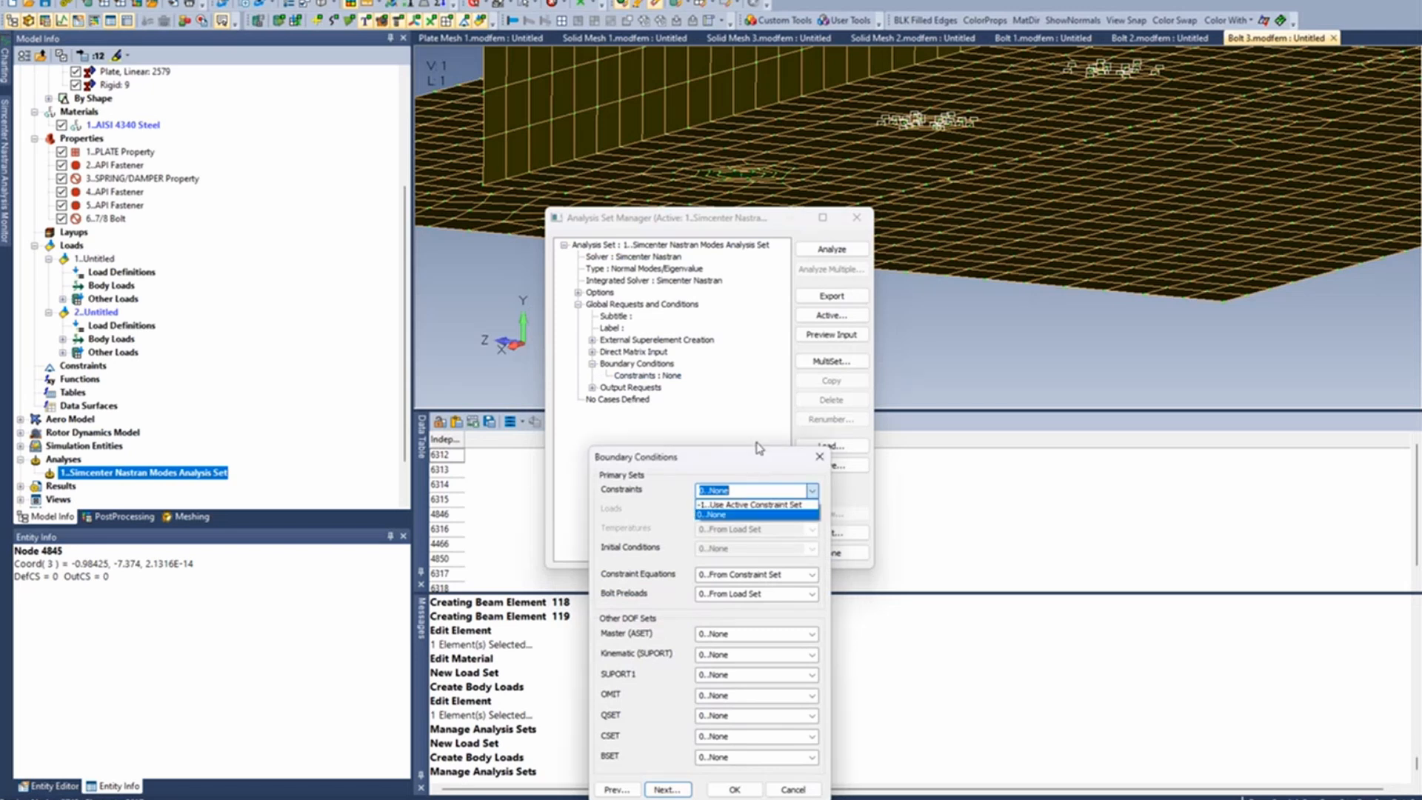
{"action": "left_click", "coordinate": [759, 442]}
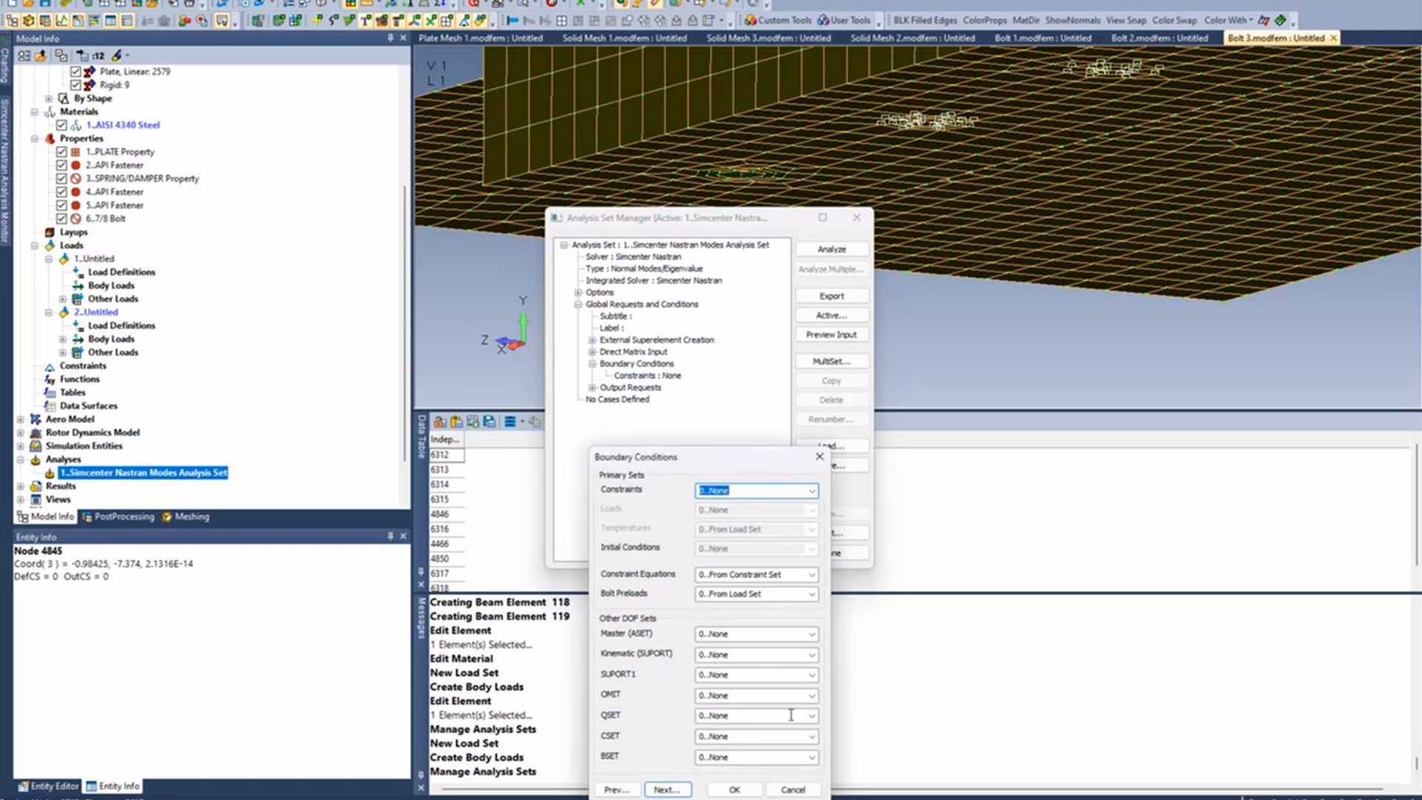
{"action": "left_click", "coordinate": [791, 789]}
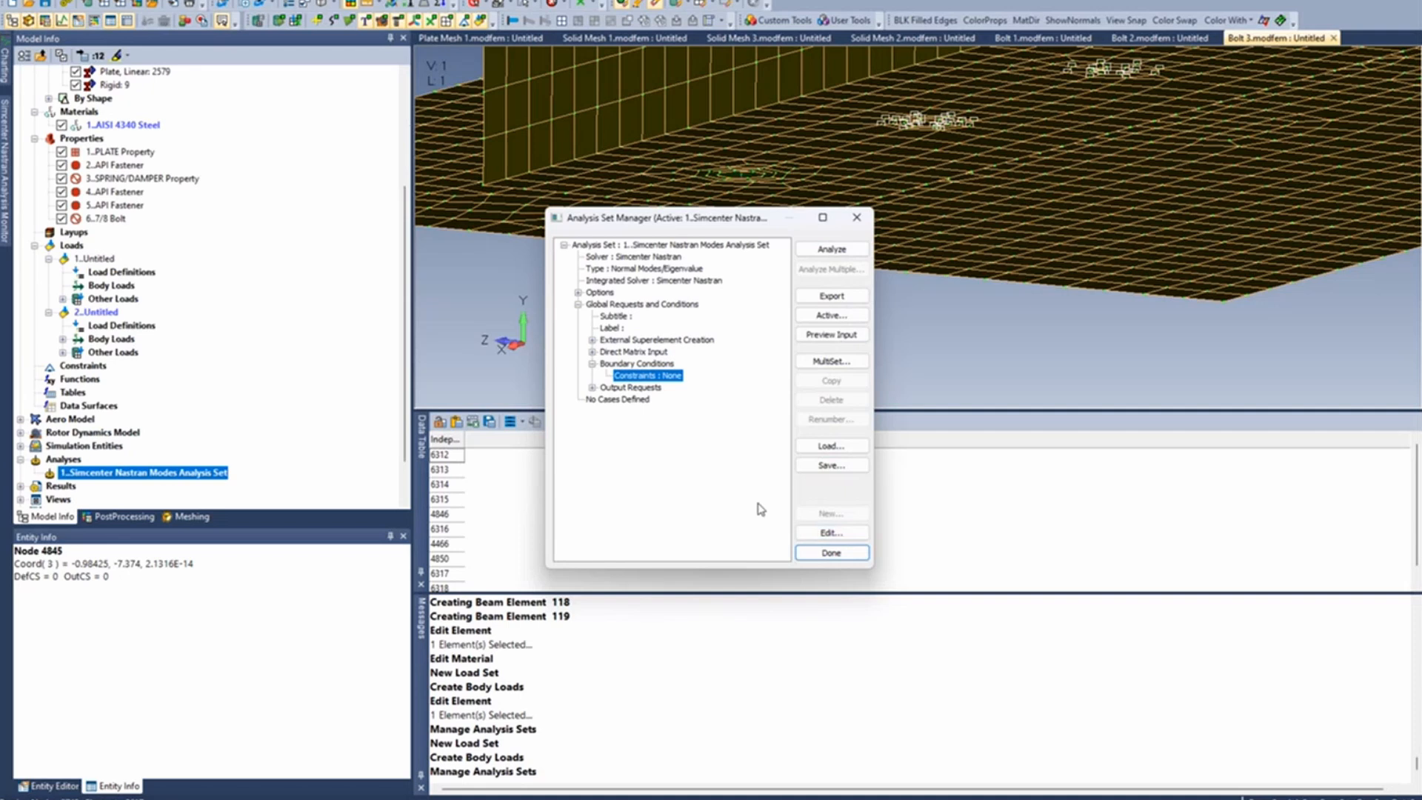
- Create a new untitled Simcenter Nastran analysis set of type Static using the integrated solver
{"action": "left_click", "coordinate": [650, 245]}
{"action": "left_click", "coordinate": [829, 513]}
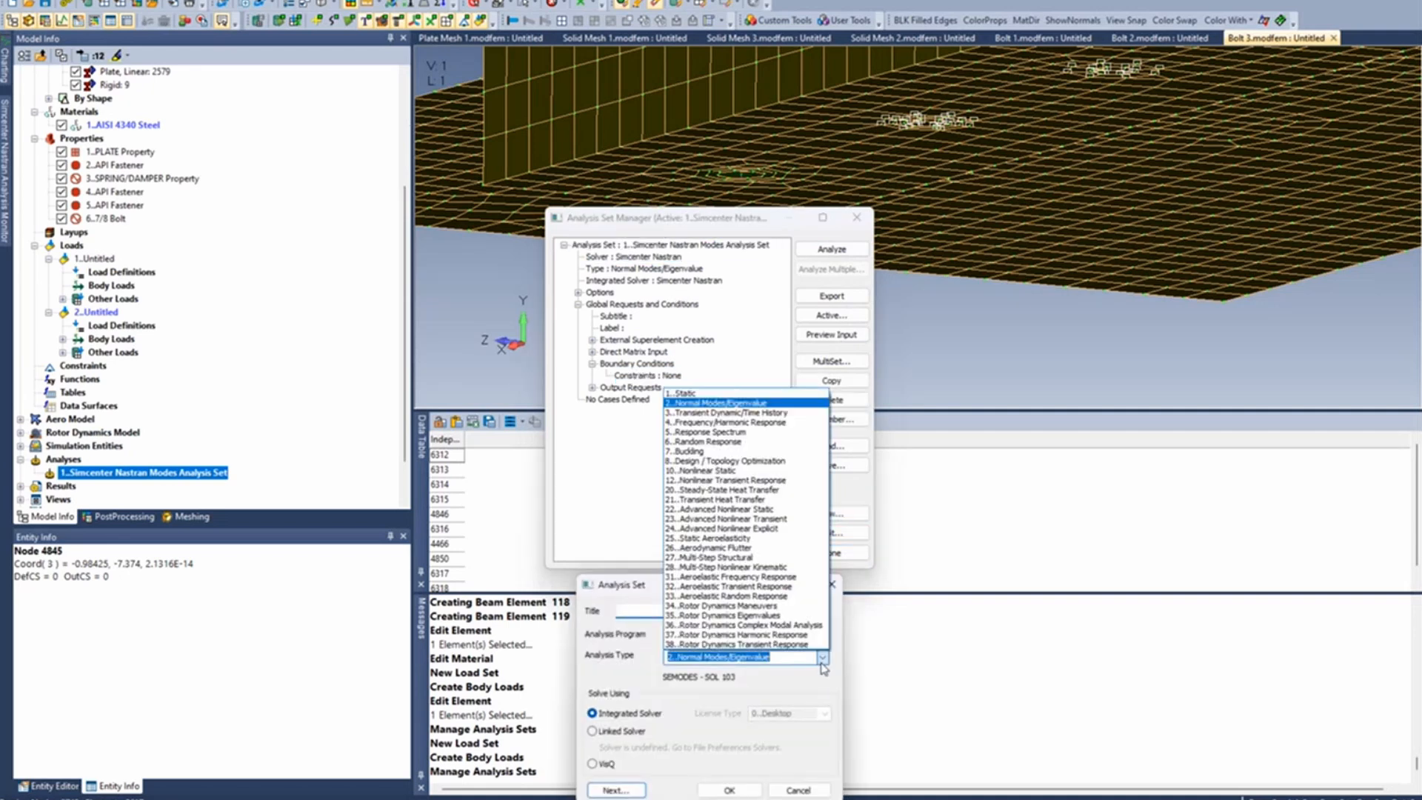
{"action": "left_click", "coordinate": [821, 657]}
{"action": "left_click", "coordinate": [681, 393]}
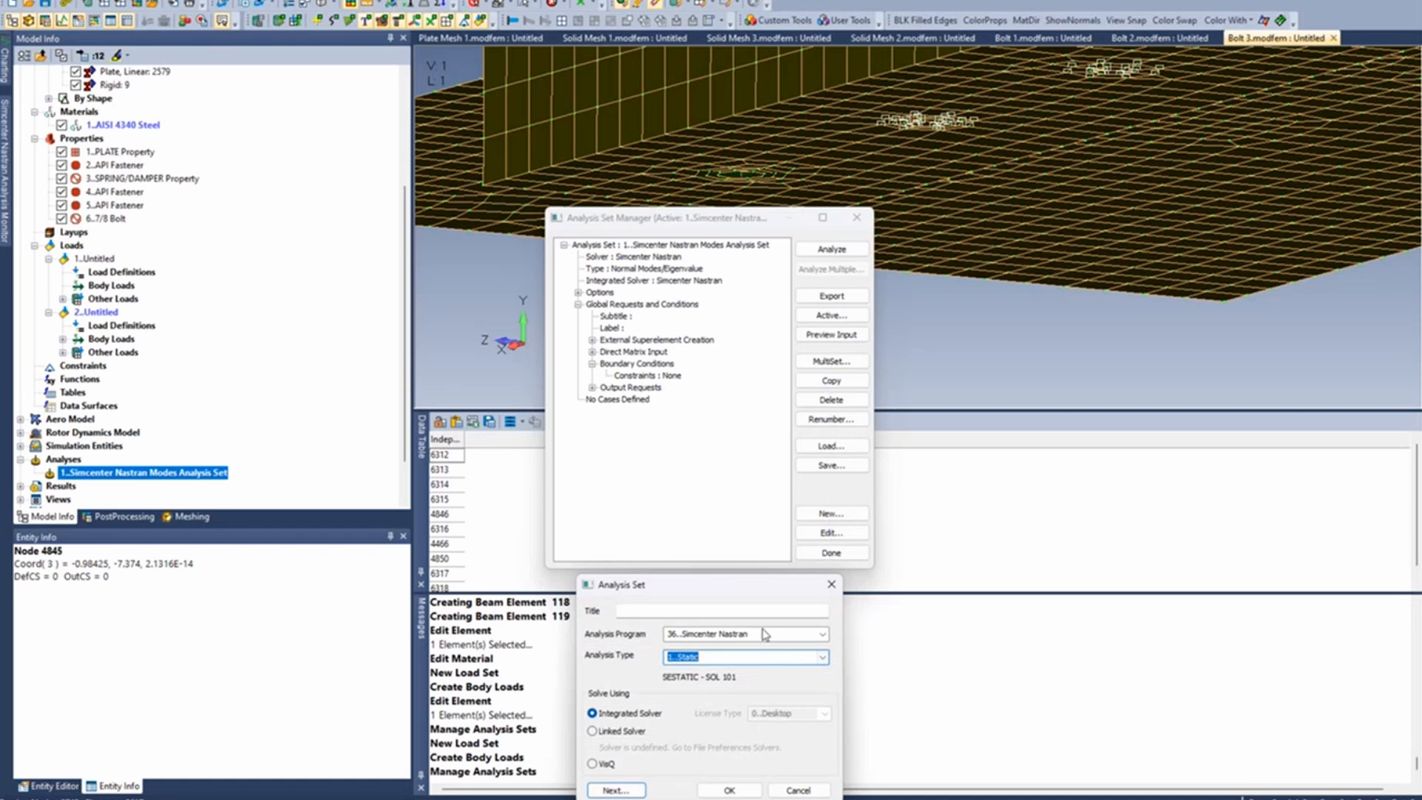
{"action": "left_click", "coordinate": [747, 790]}
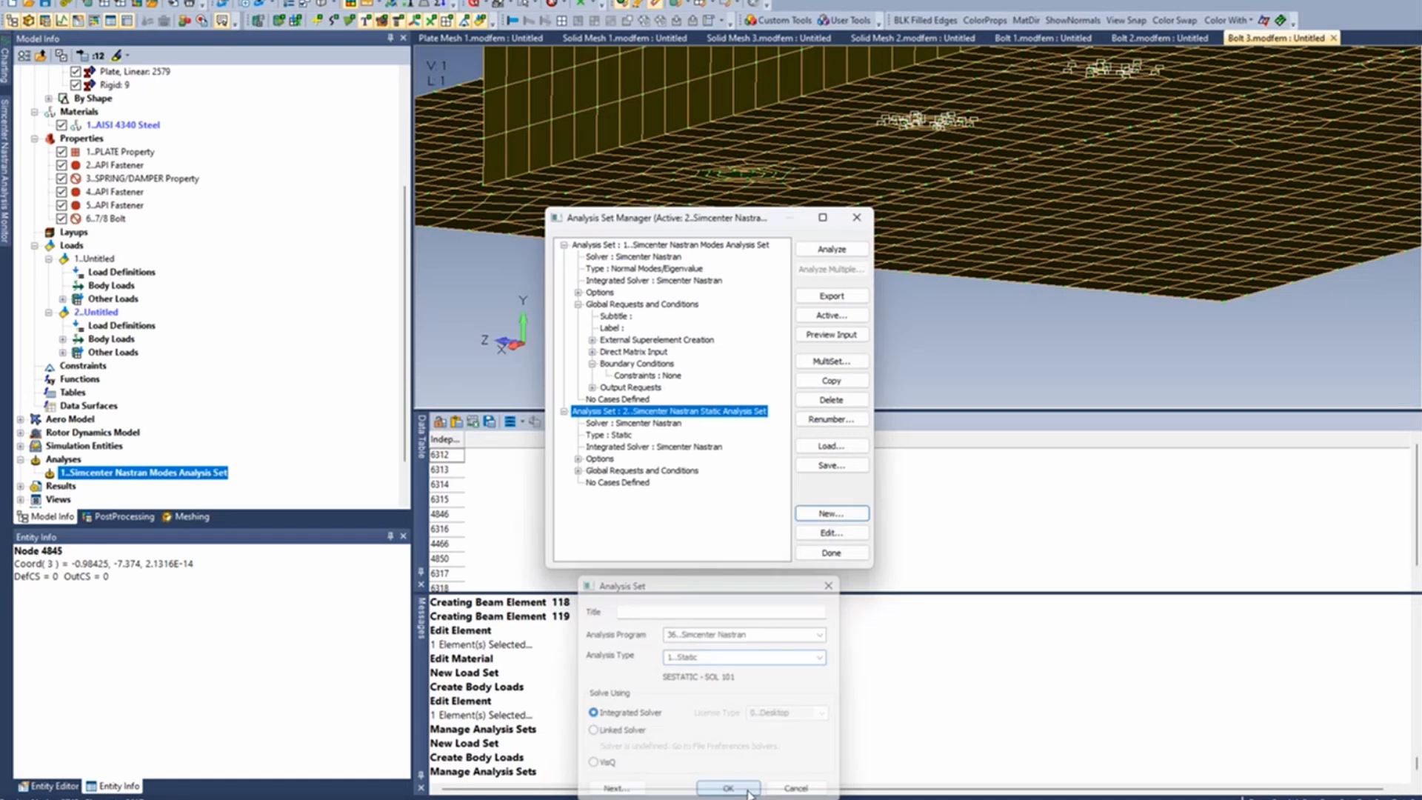
- Set the initial conditions in the static analysis set's boundary conditions to load set 2
{"action": "left_click", "coordinate": [578, 470]}
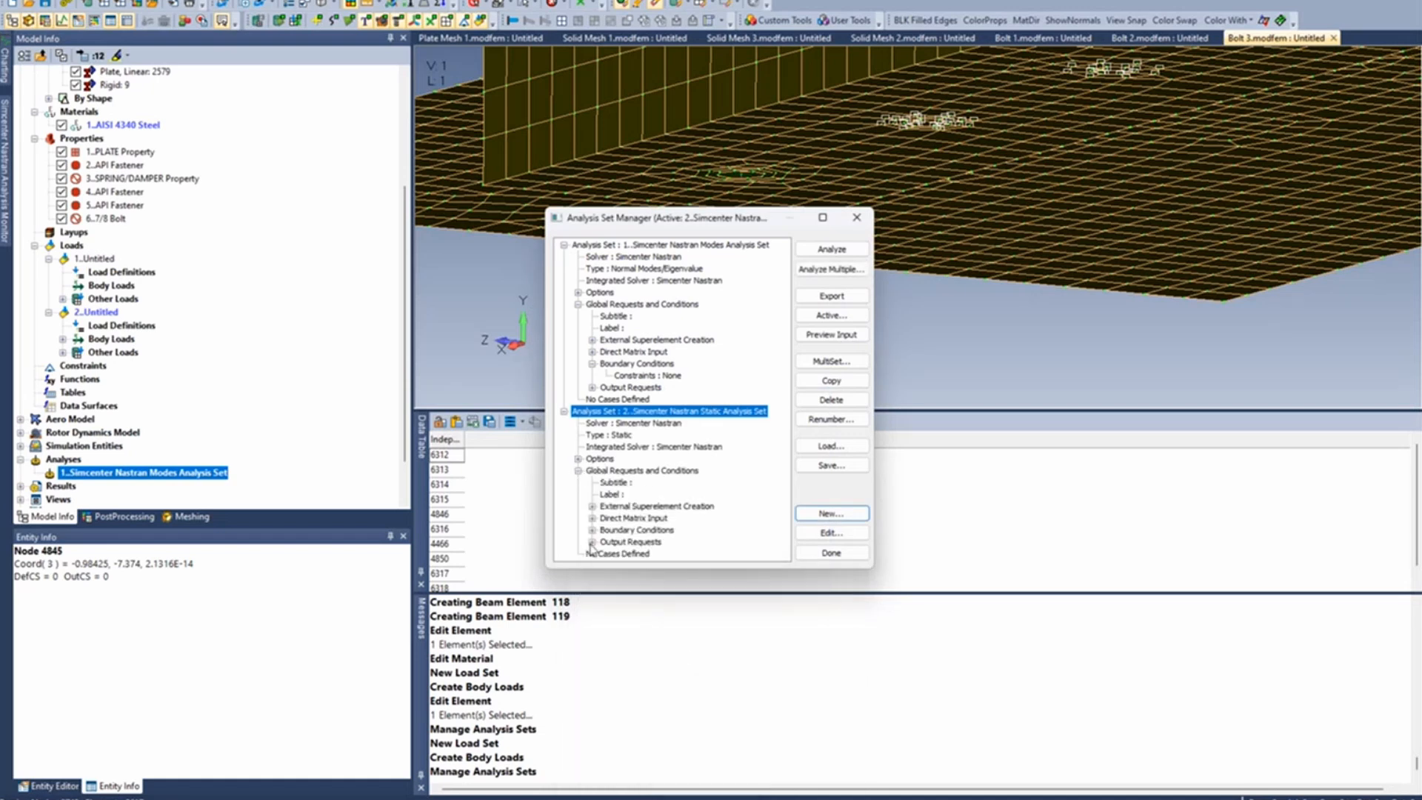
{"action": "left_click", "coordinate": [592, 530]}
{"action": "double_click", "coordinate": [663, 554]}
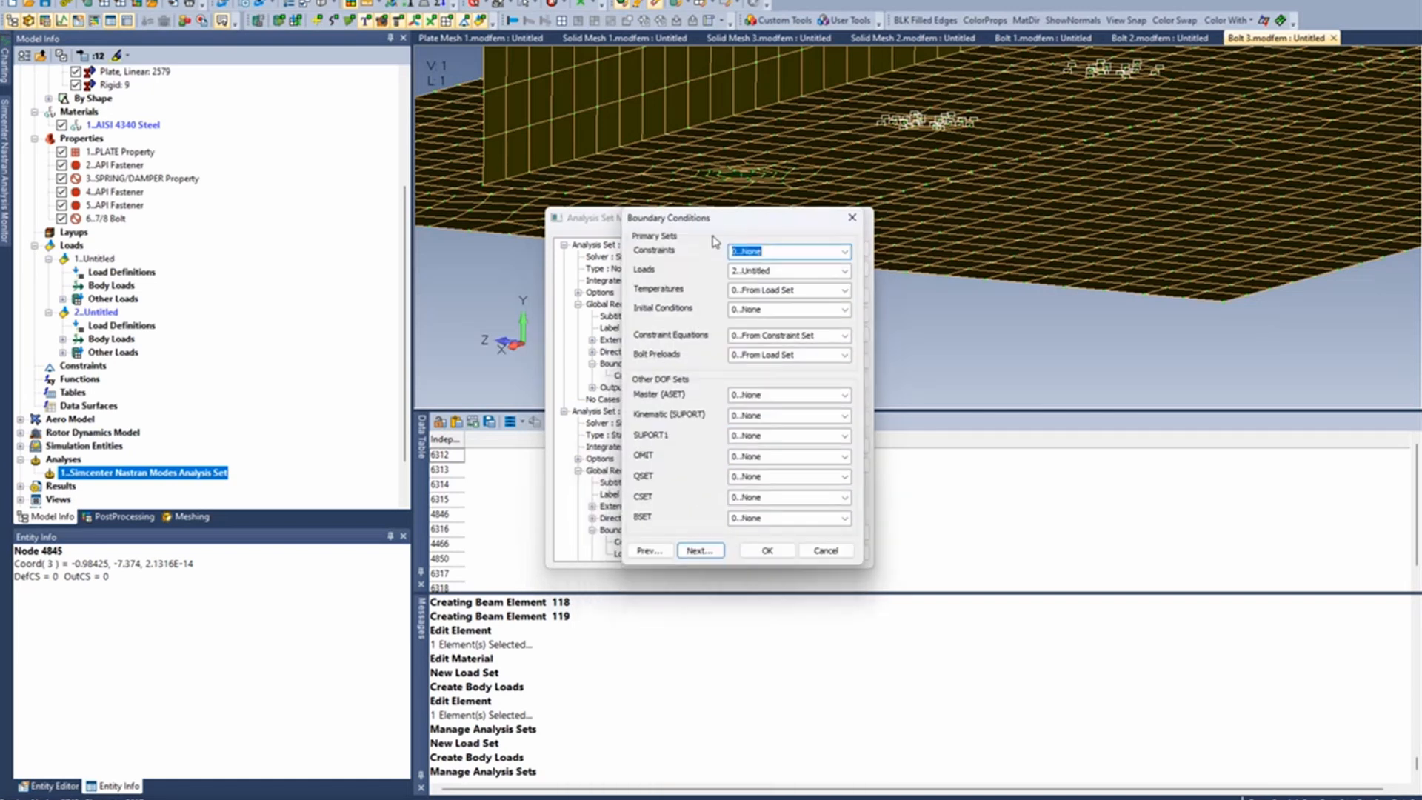
{"action": "left_click", "coordinate": [842, 314]}
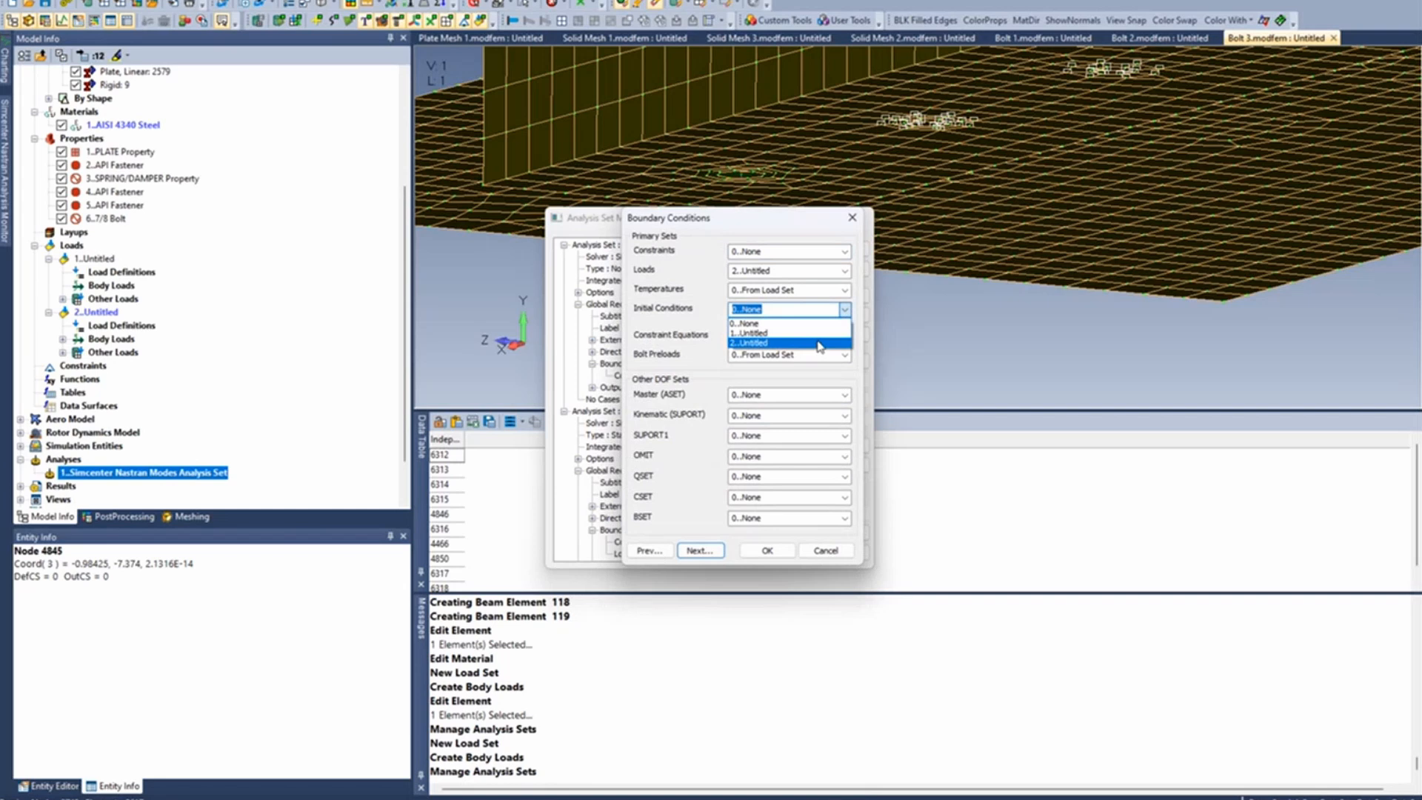
{"action": "left_click", "coordinate": [819, 345]}
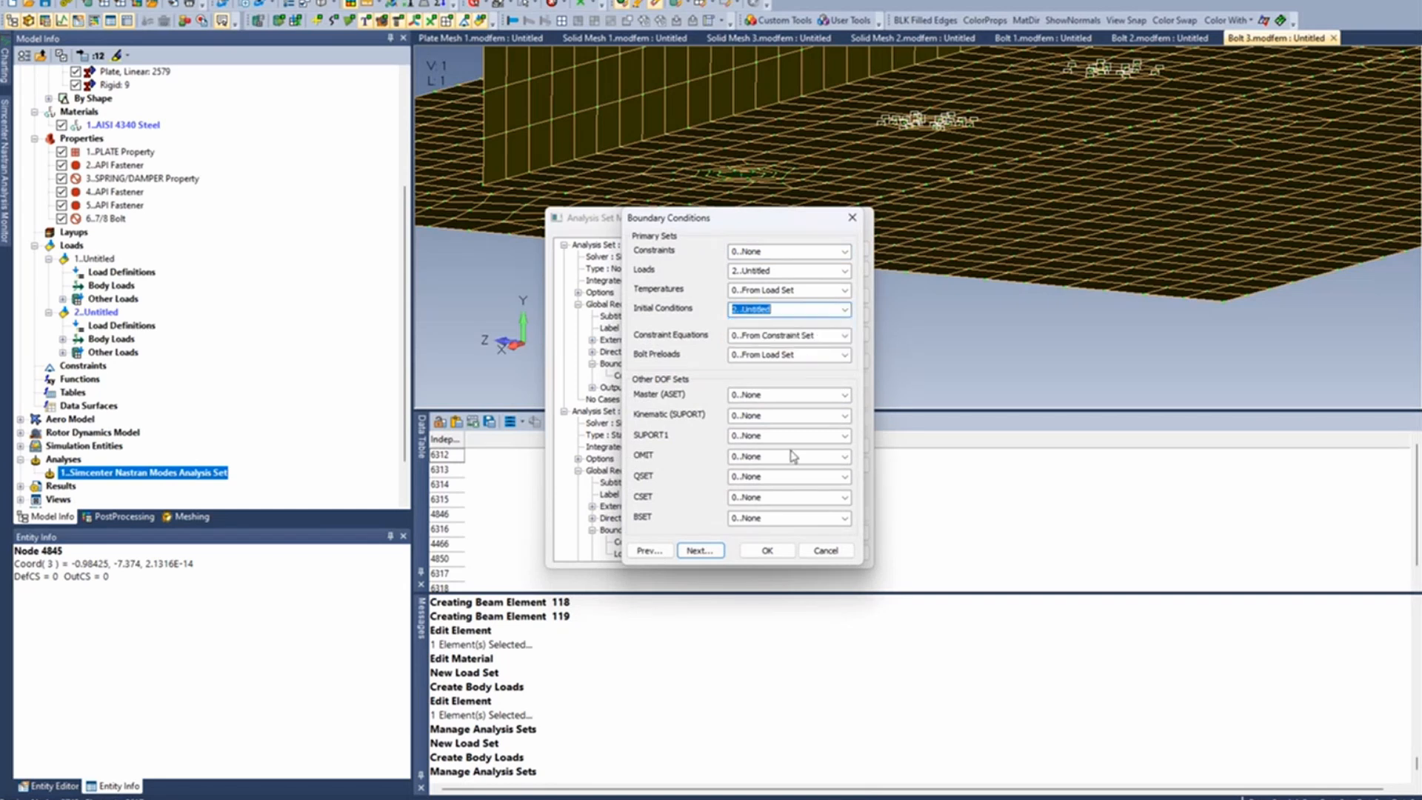
{"action": "left_click", "coordinate": [768, 552]}
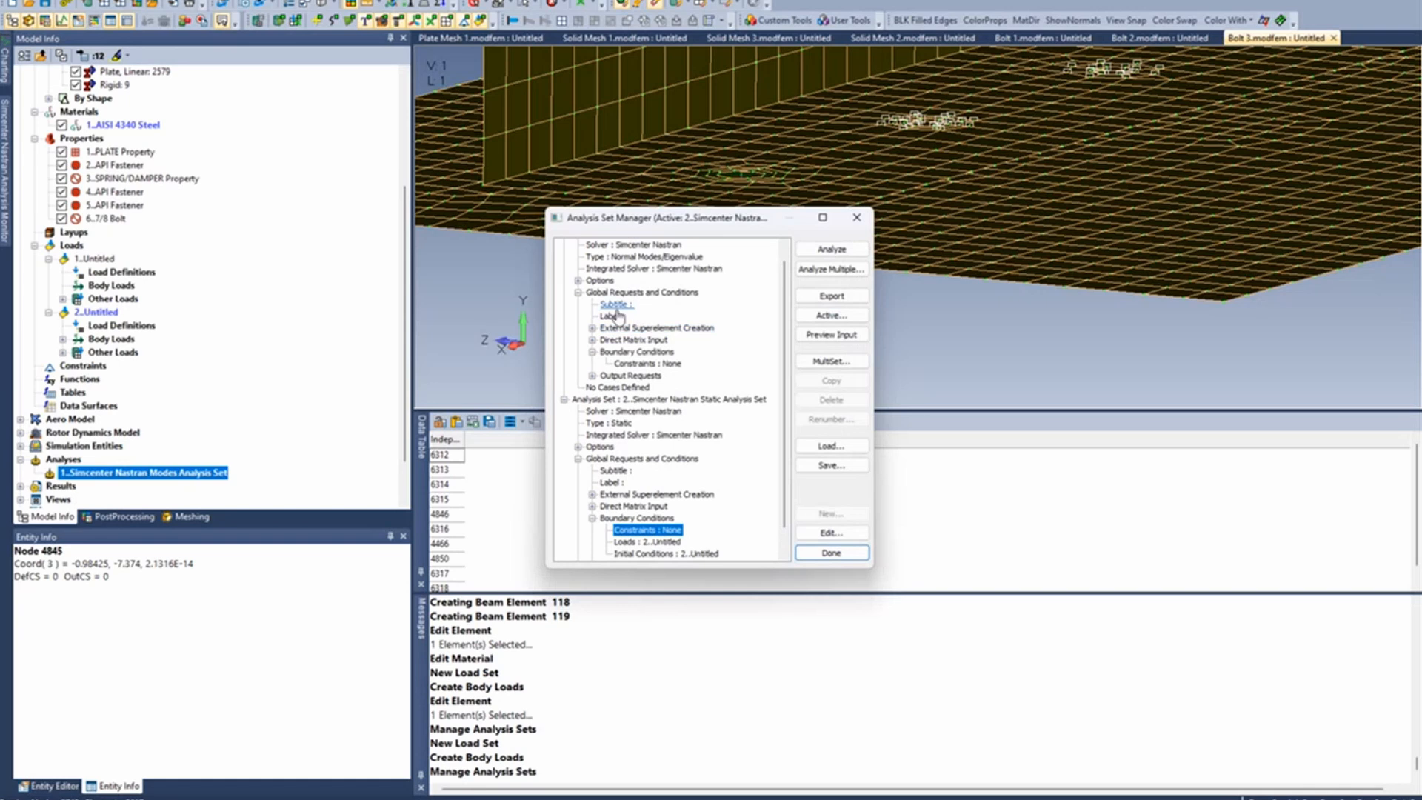
- Review the rigid element method in the modes analysis set's Nastran bulk data options, and close the analysis set manager
{"action": "left_click", "coordinate": [577, 281]}
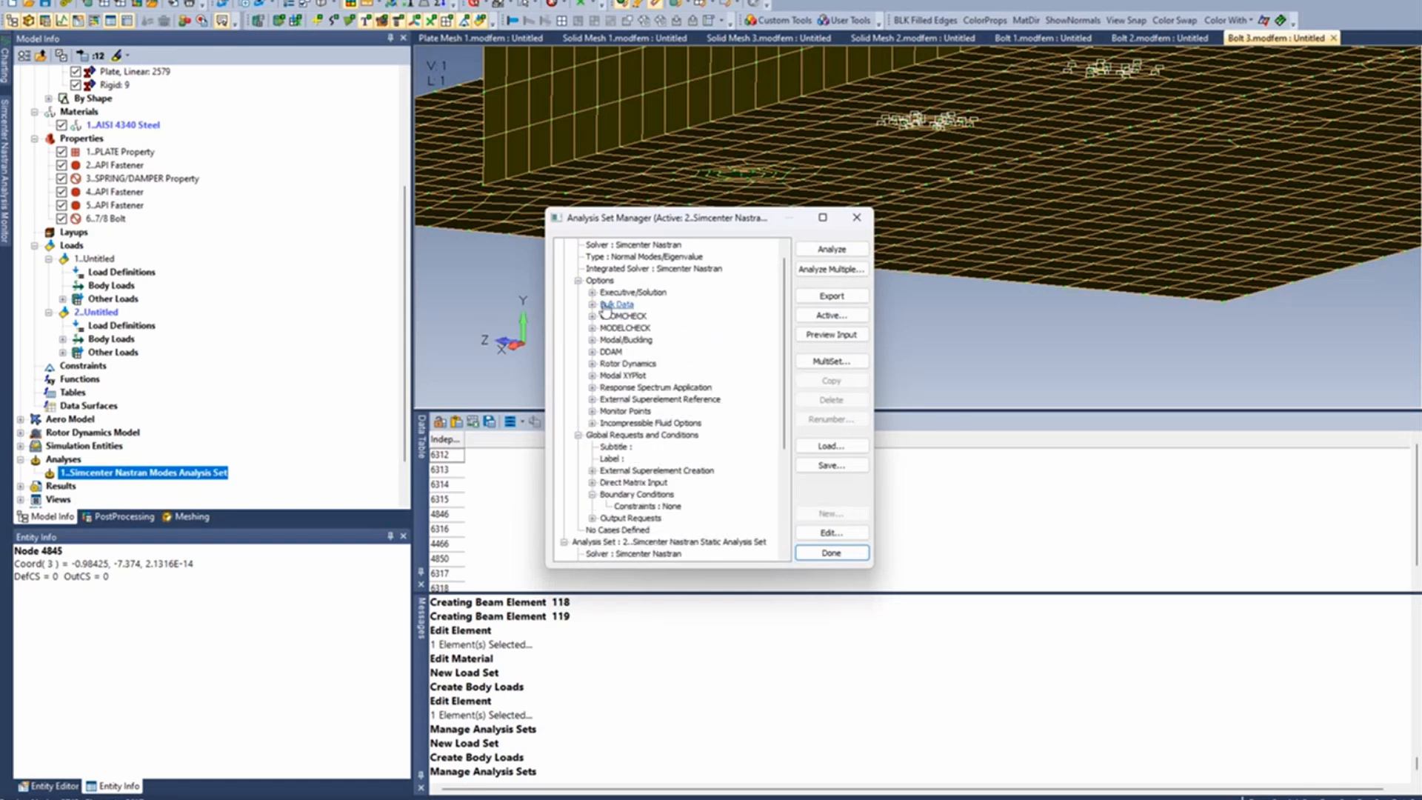
{"action": "left_click", "coordinate": [591, 304]}
{"action": "left_click", "coordinate": [642, 354]}
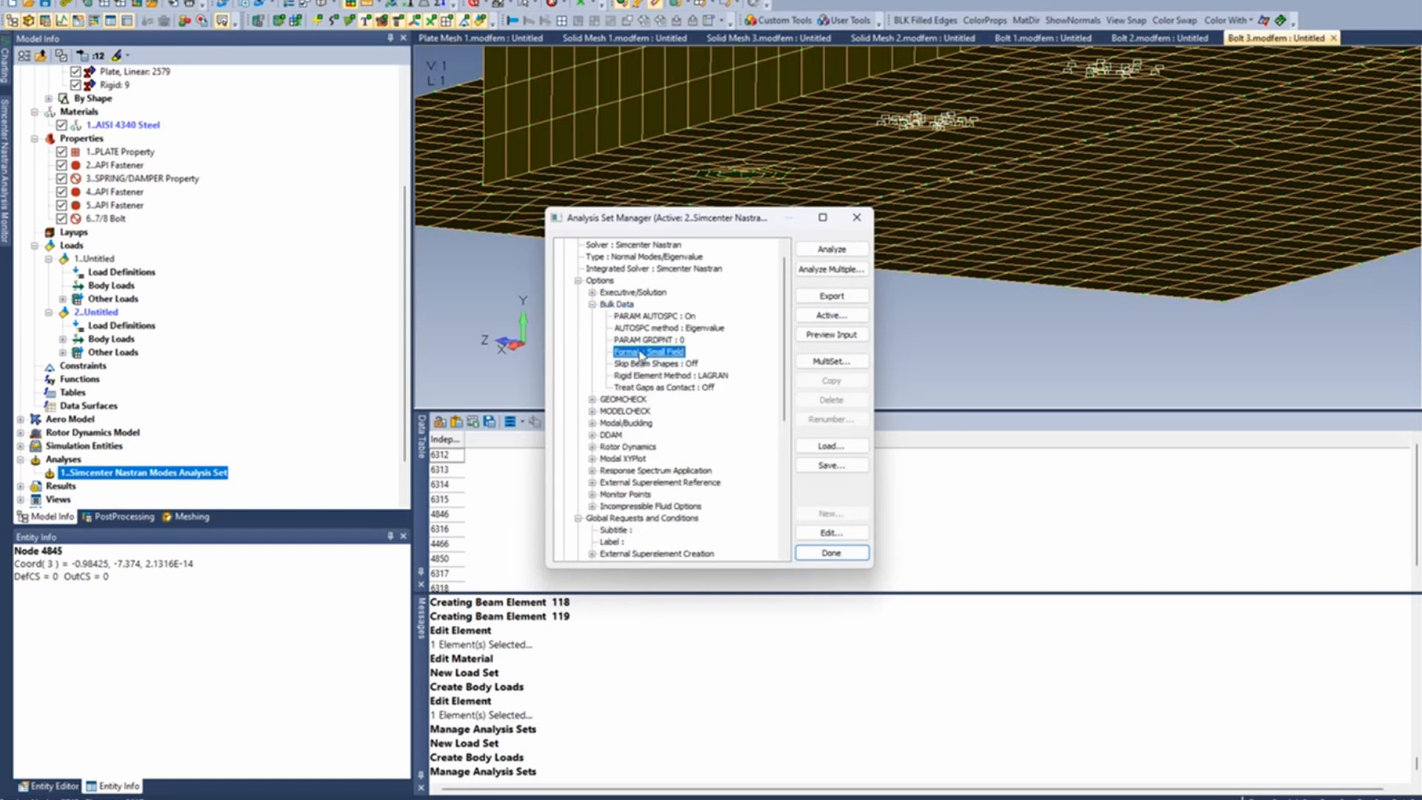
{"action": "double_click", "coordinate": [641, 353]}
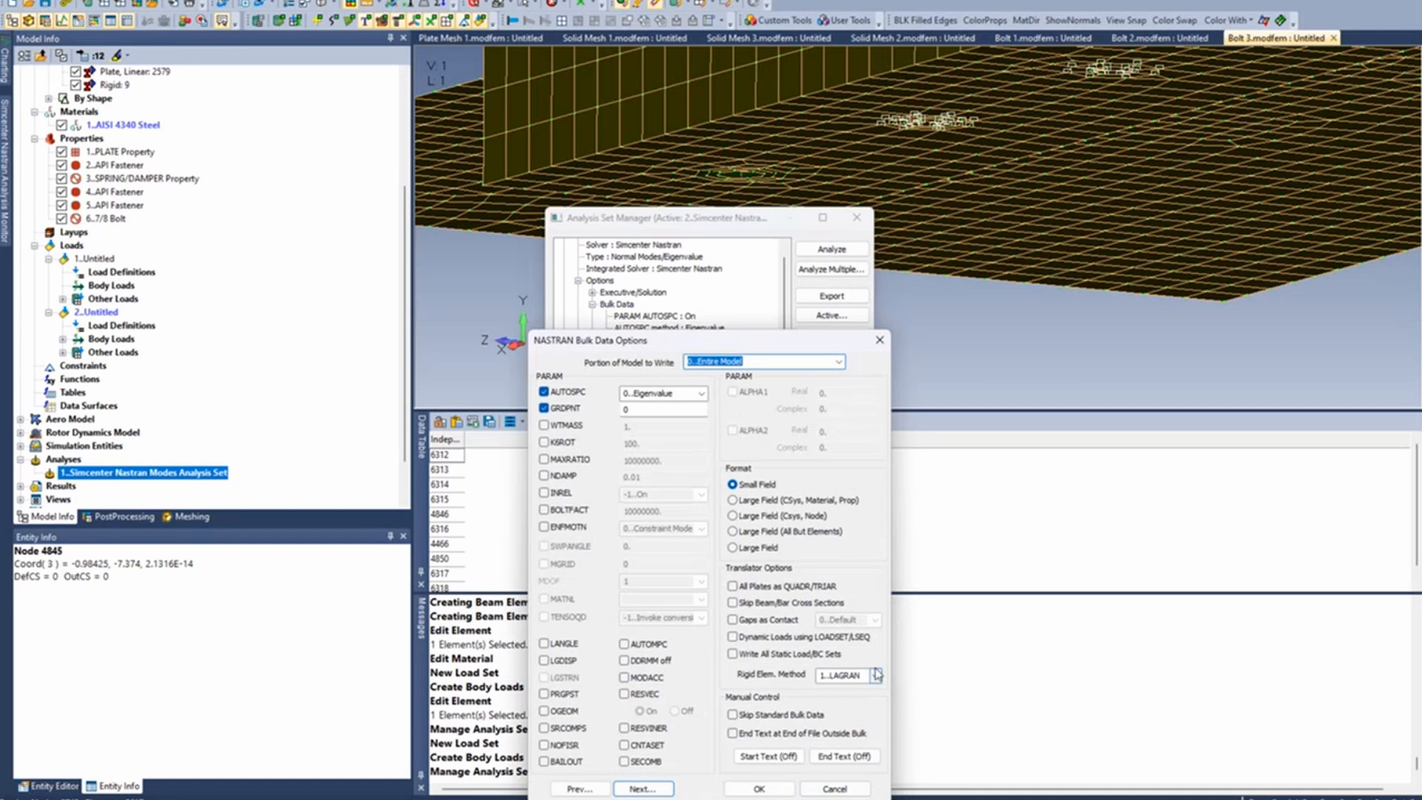
{"action": "left_click", "coordinate": [750, 788]}
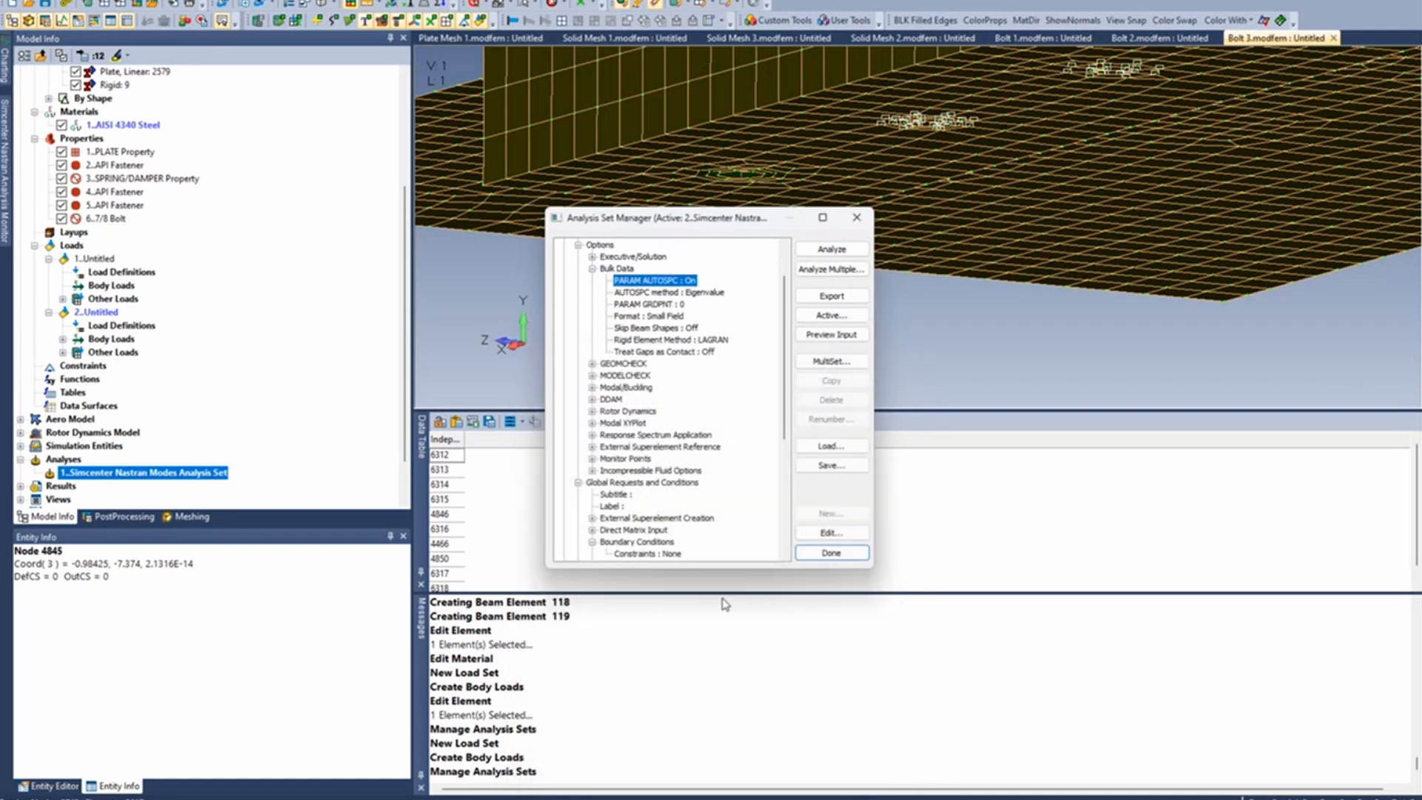
{"action": "left_click_drag", "start_coordinate": [718, 223], "coordinate": [709, 129]}
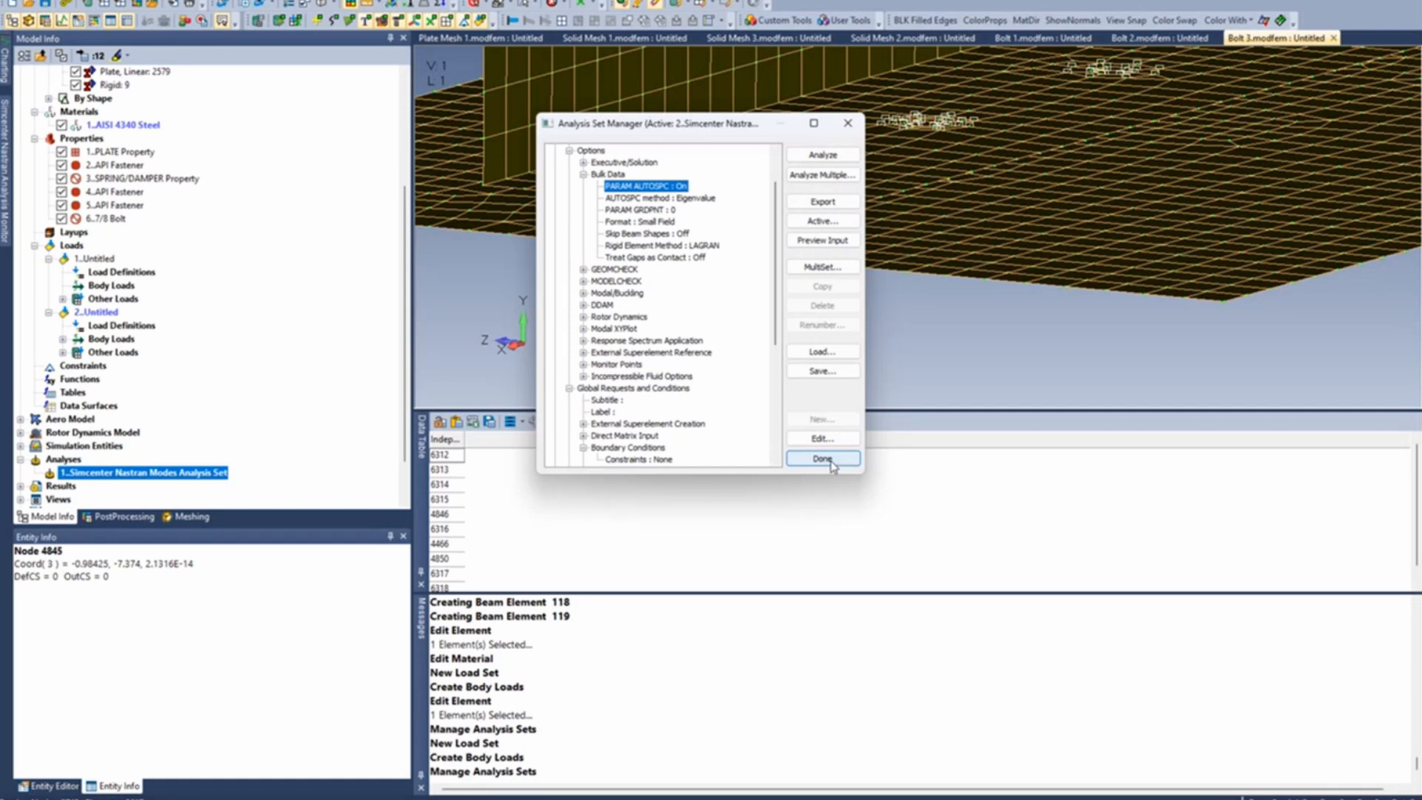
{"action": "left_click", "coordinate": [839, 461]}
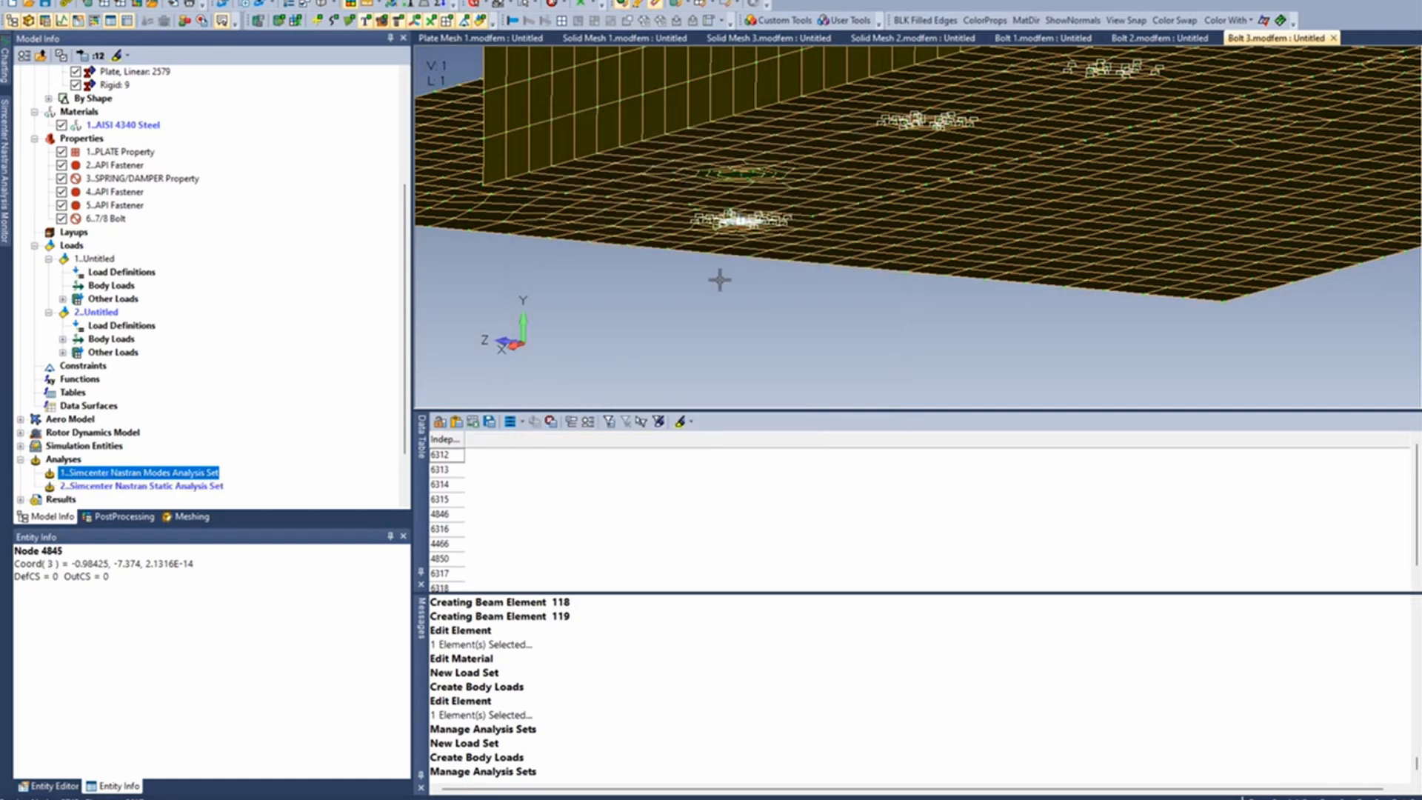
{"action": "mouse_move", "coordinate": [720, 279]}
{"action": "middle_mouse_down"}
{"action": "mouse_move", "coordinate": [737, 268]}
{"action": "mouse_move", "coordinate": [730, 292]}
{"action": "mouse_move", "coordinate": [734, 279]}
{"action": "middle_mouse_up"}
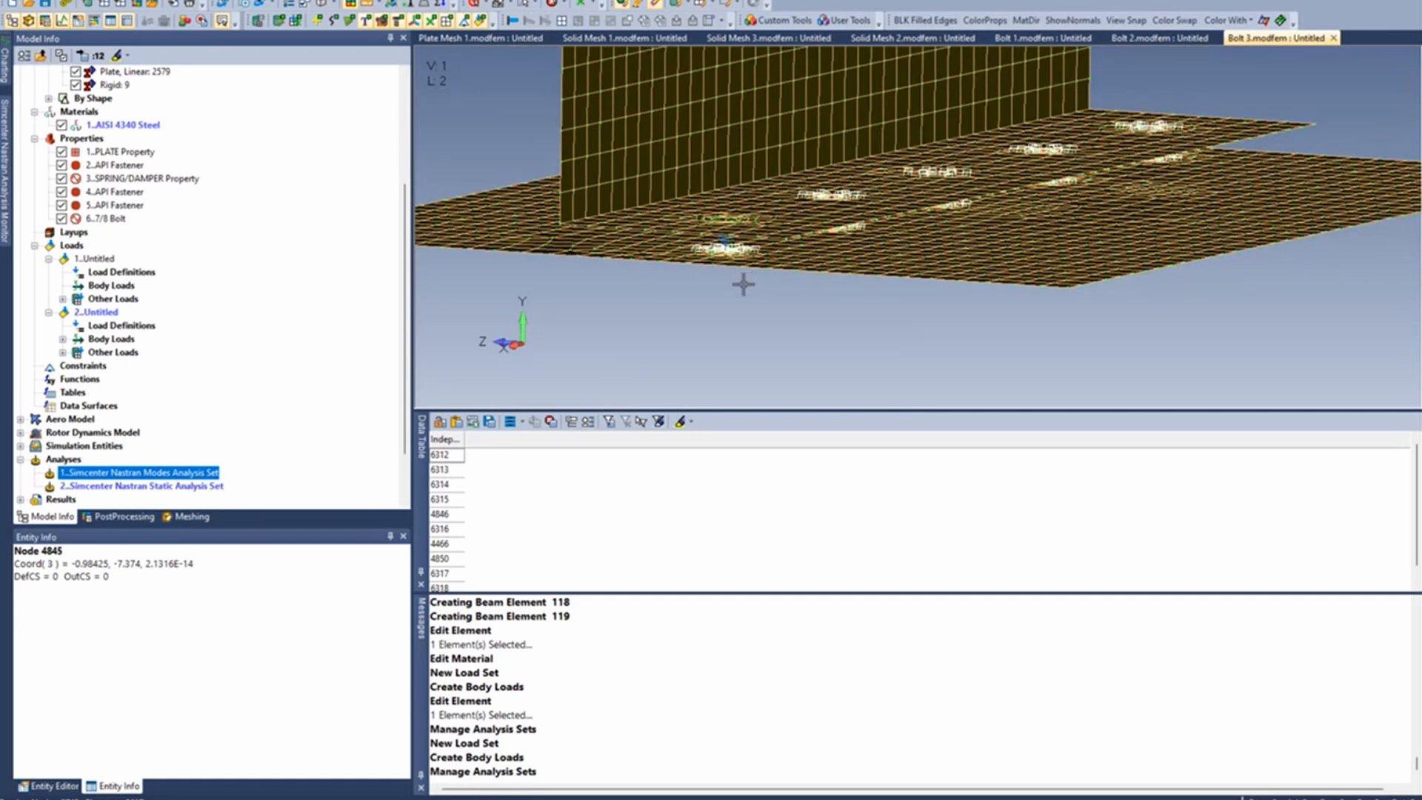
{"action": "middle_click_drag", "start_coordinate": [752, 283], "coordinate": [752, 284]}
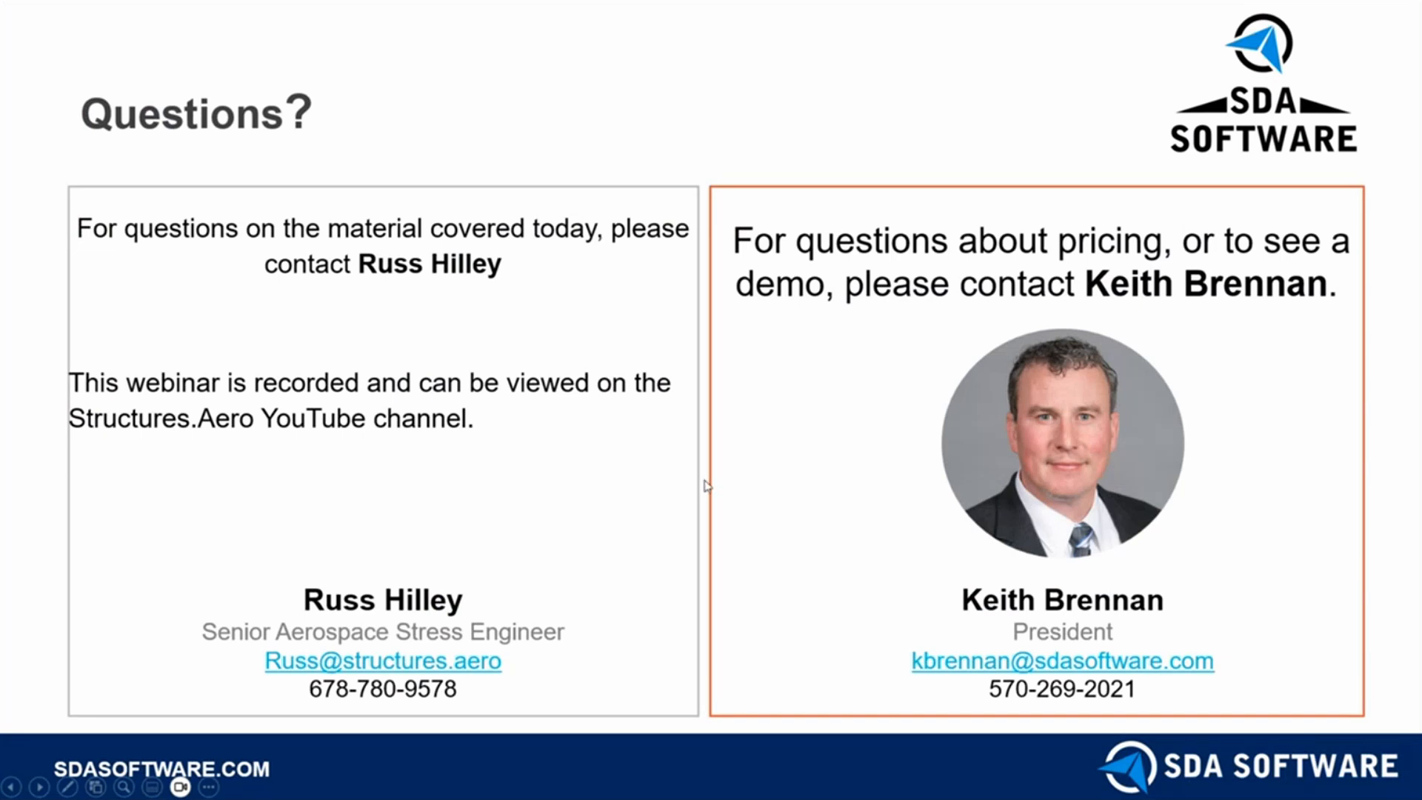
{"action": "key", "text": "b"}
{"action": "key", "text": "b"}
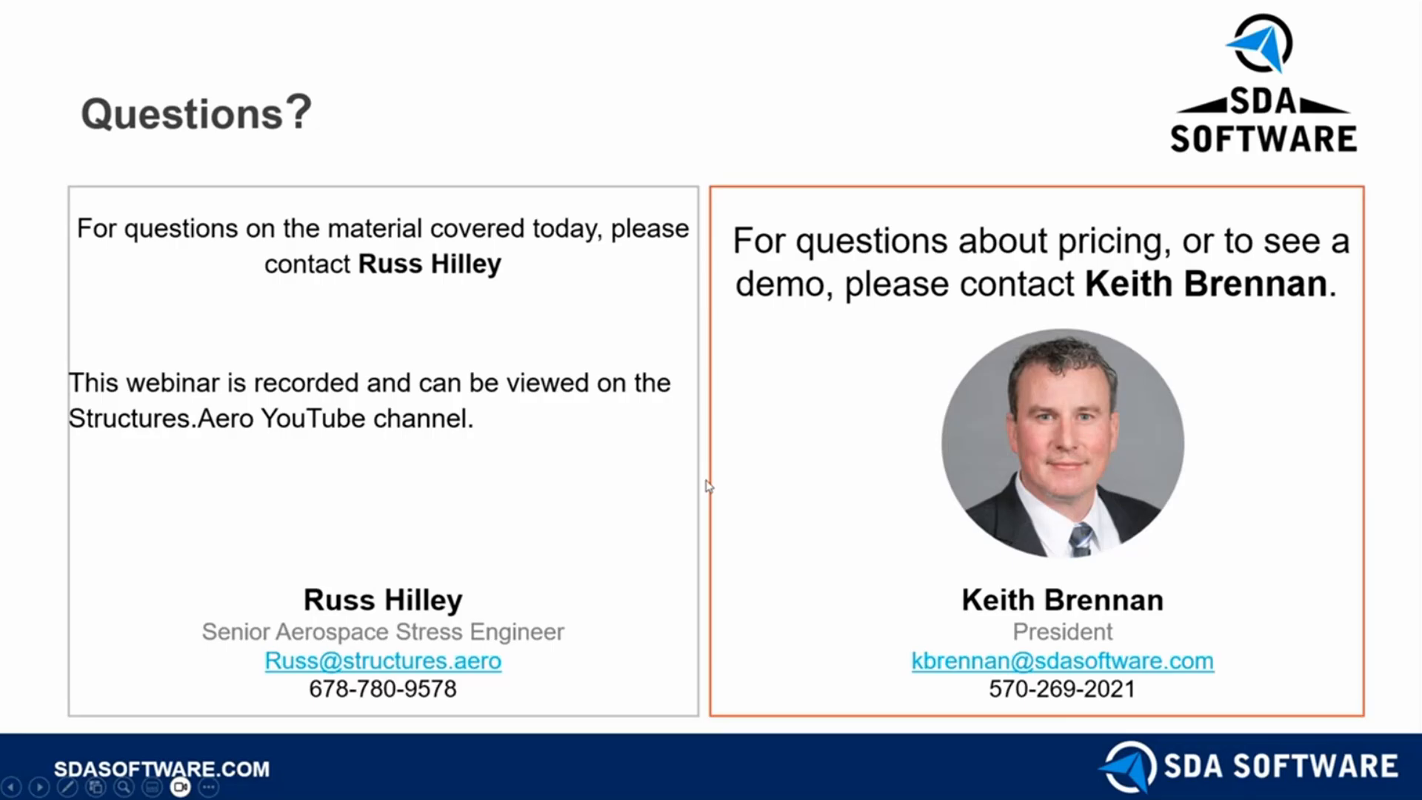